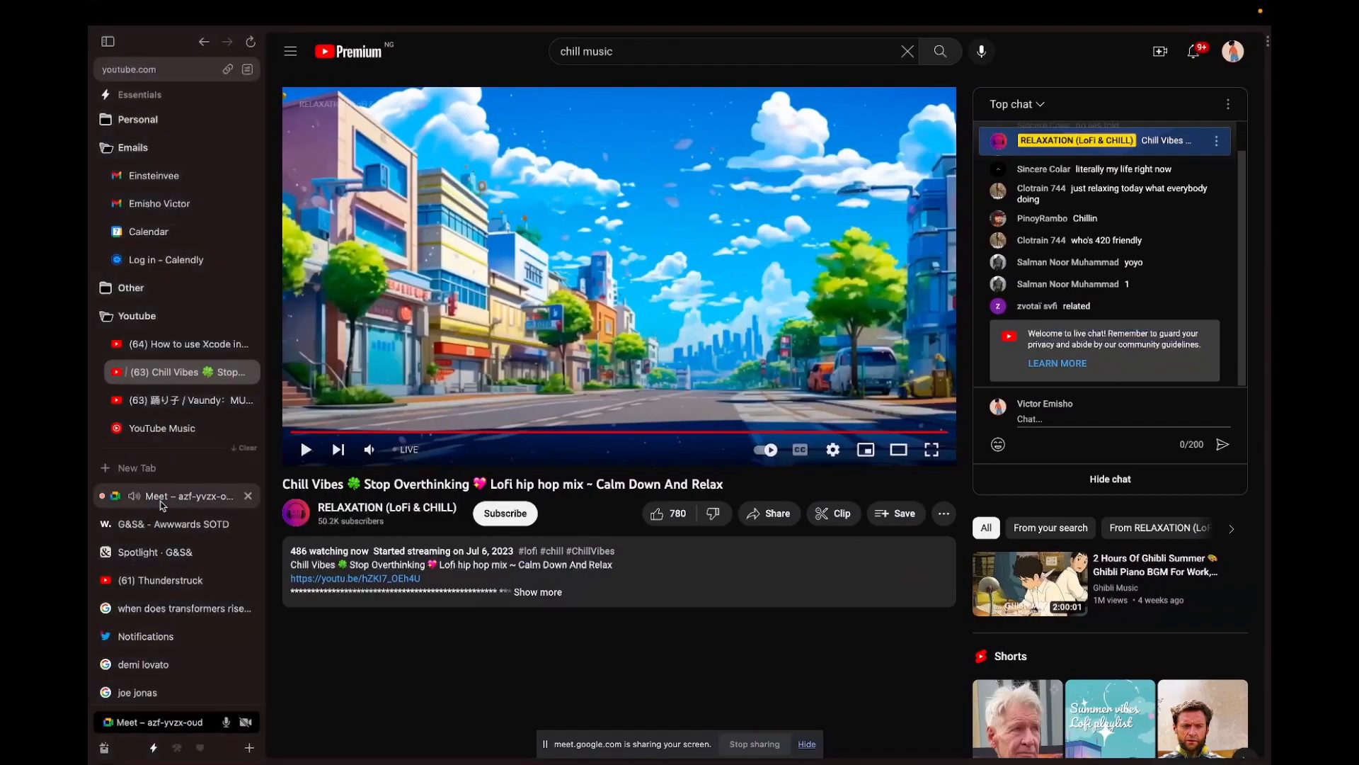
Step: Admit everyone waiting to join the Google Meet call, returning to the call from the desktop overview for the second request
click(1207, 234)
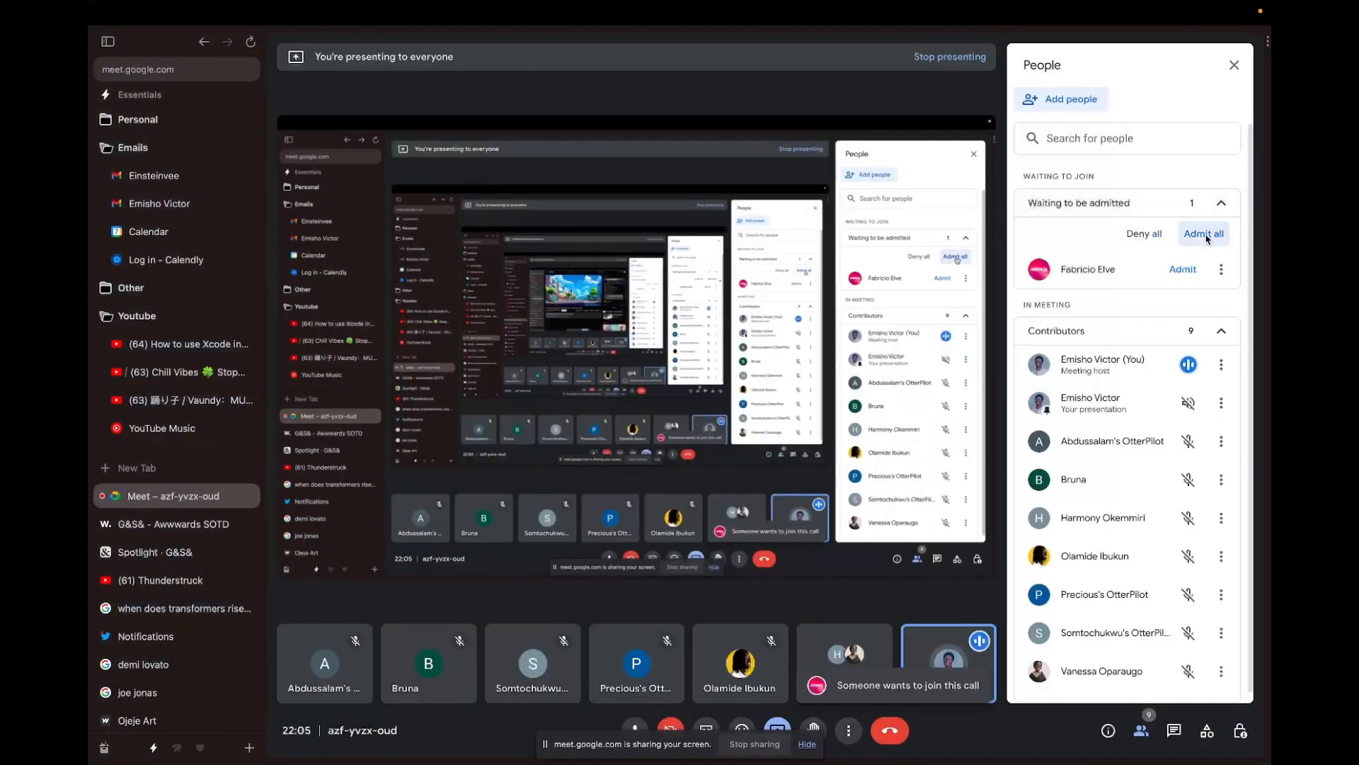
click(828, 430)
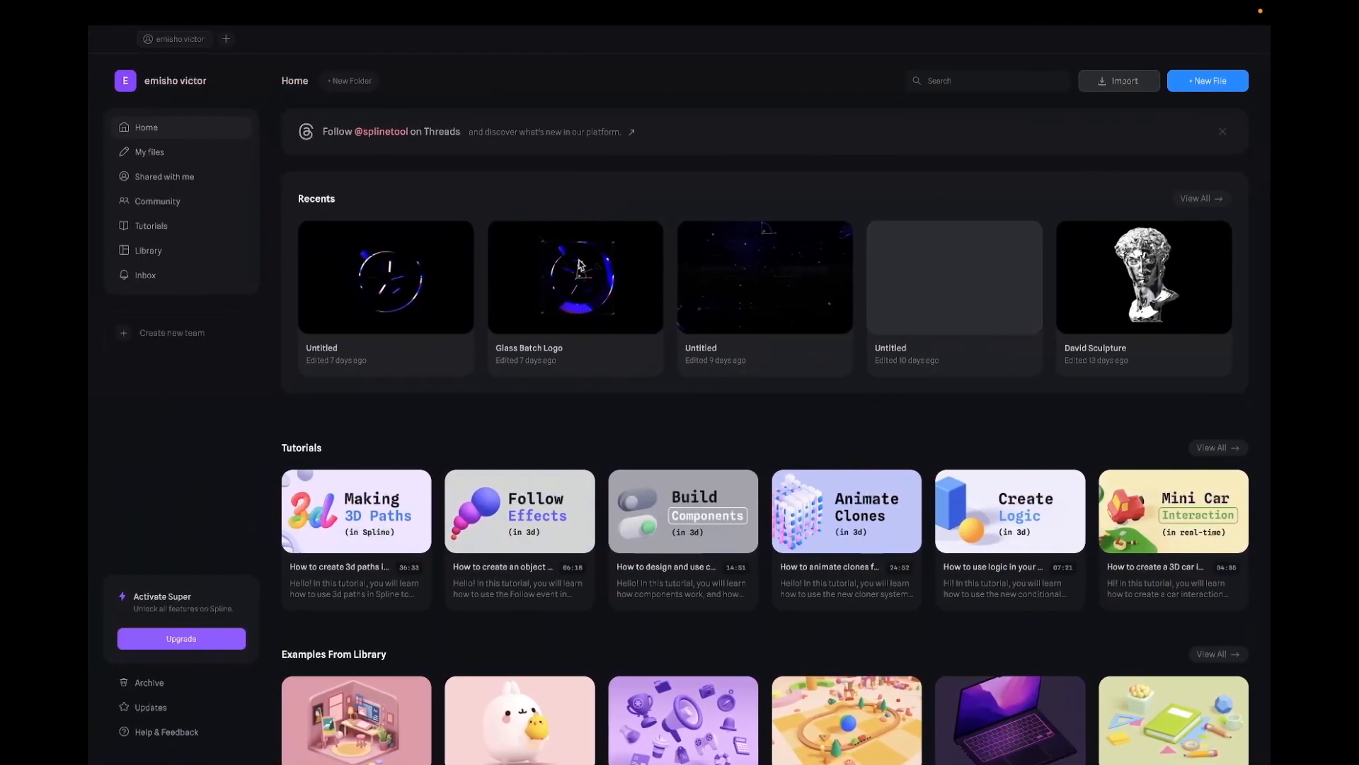
key(ctrl+Up)
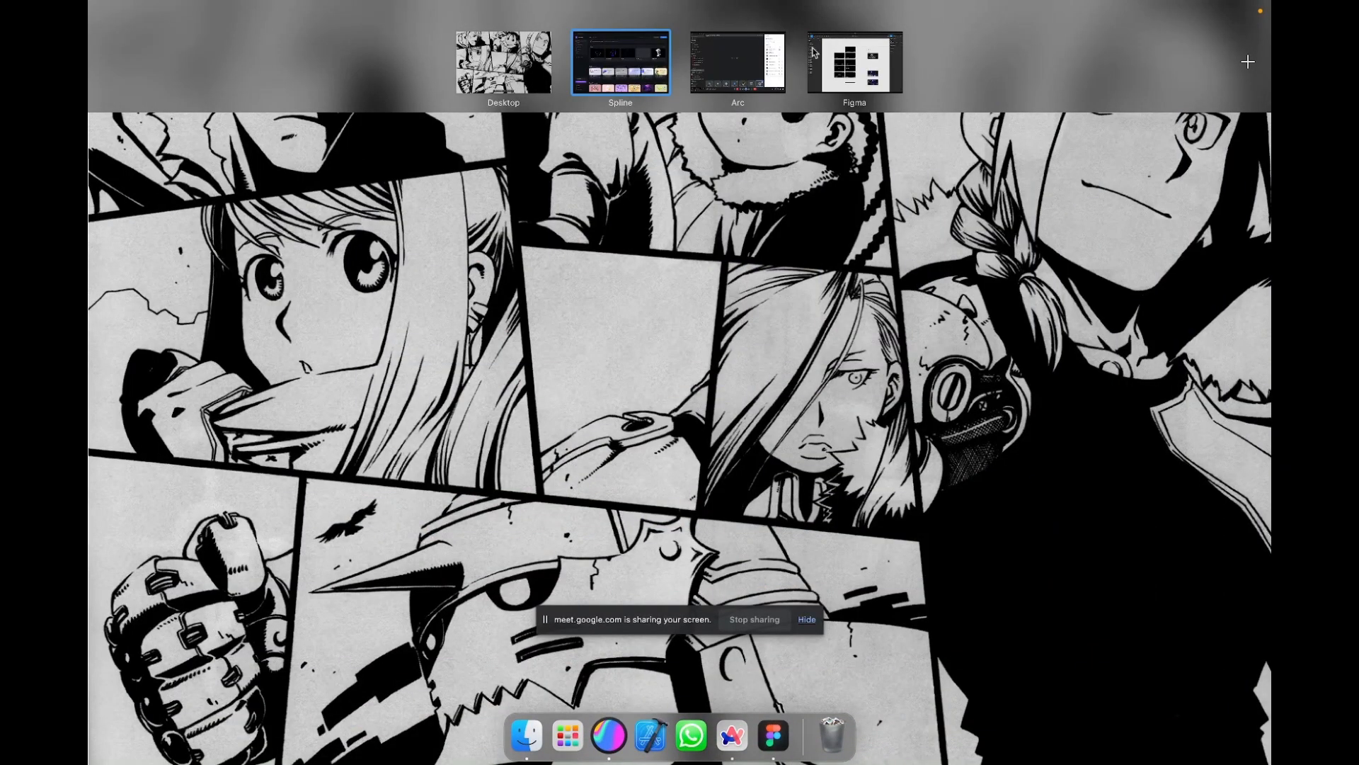
click(709, 73)
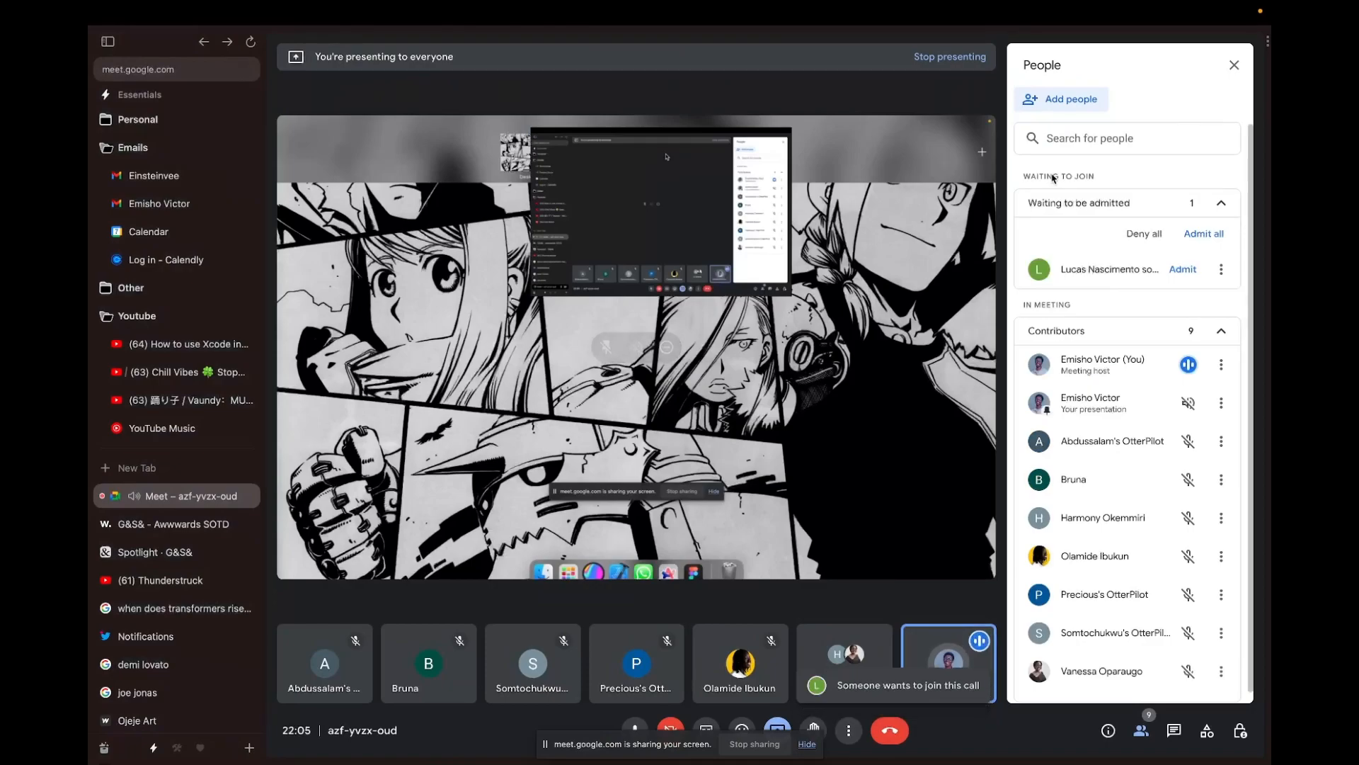
click(1194, 233)
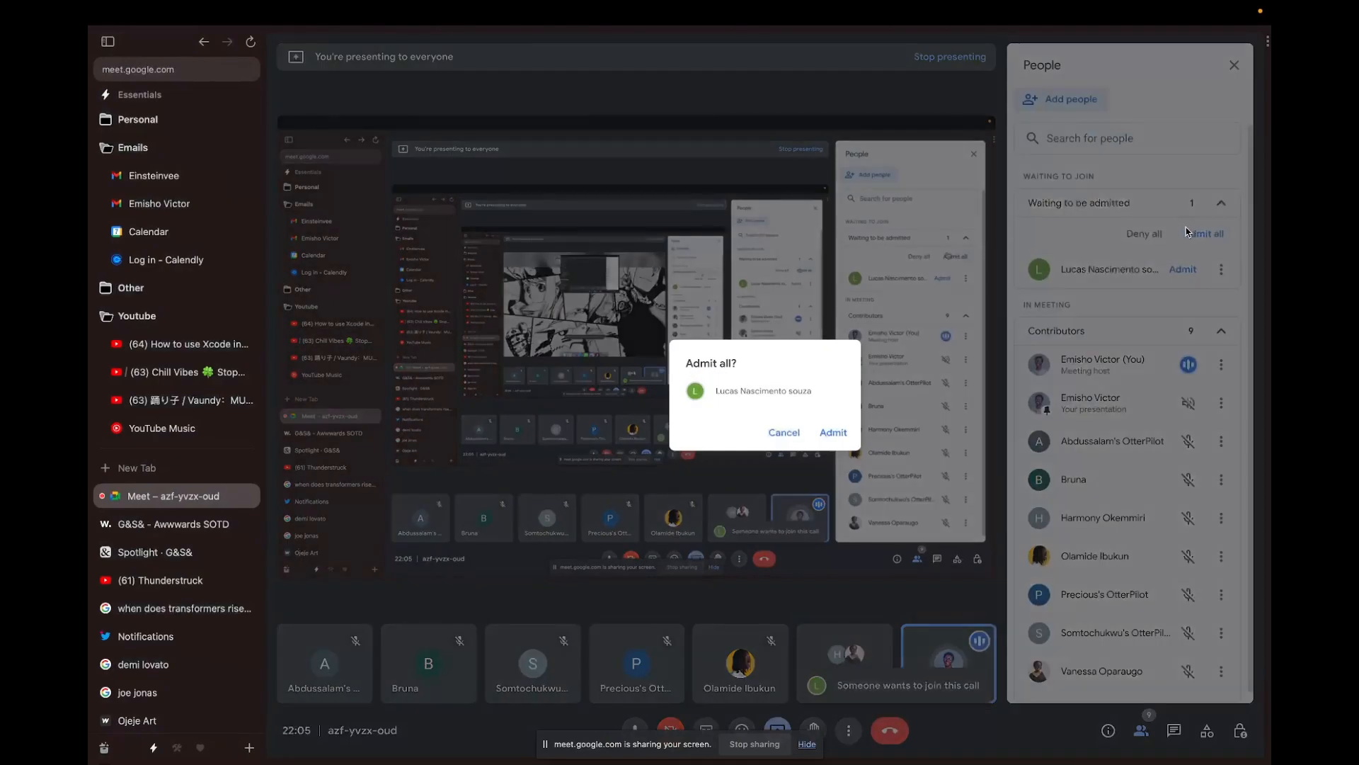
click(830, 430)
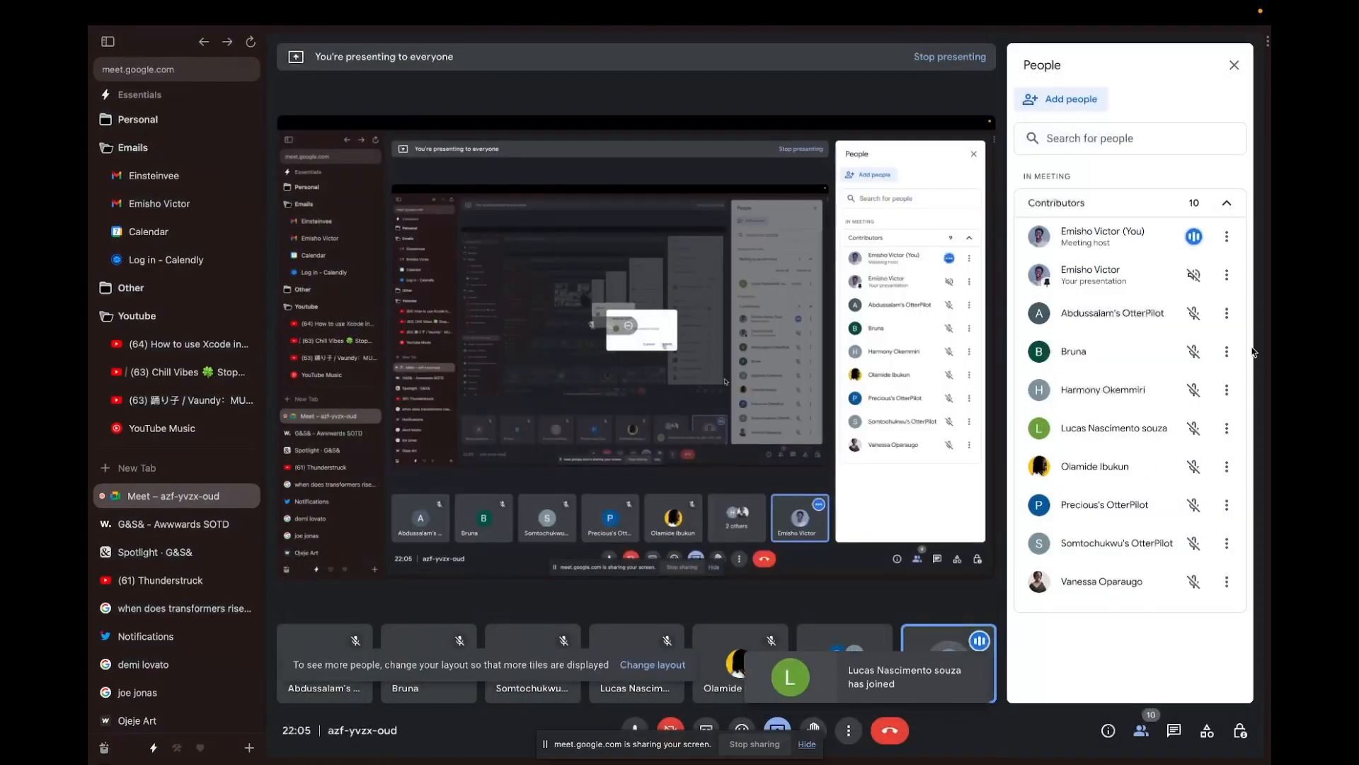
Step: Return from Spline to the Google Meet call and admit the individual participant waiting to join
key(ctrl+Left)
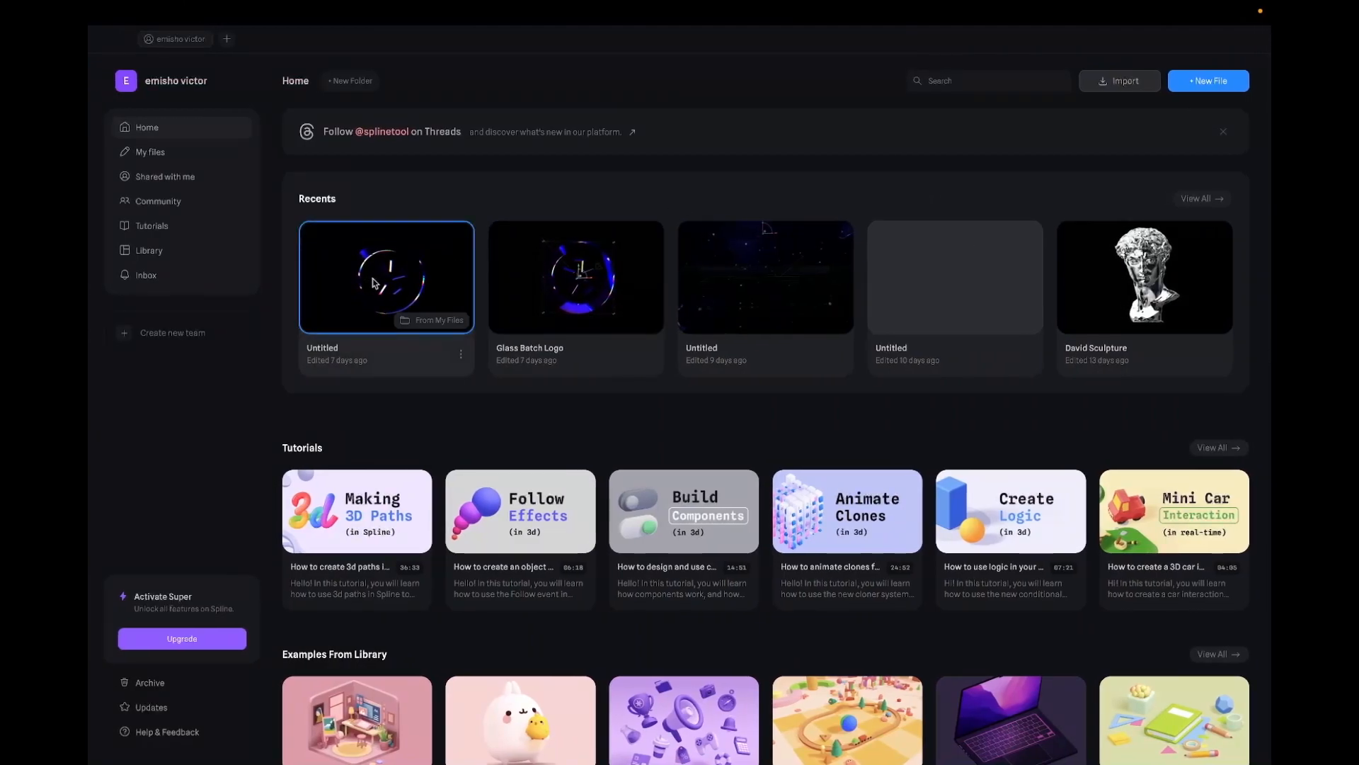
key(ctrl+Right)
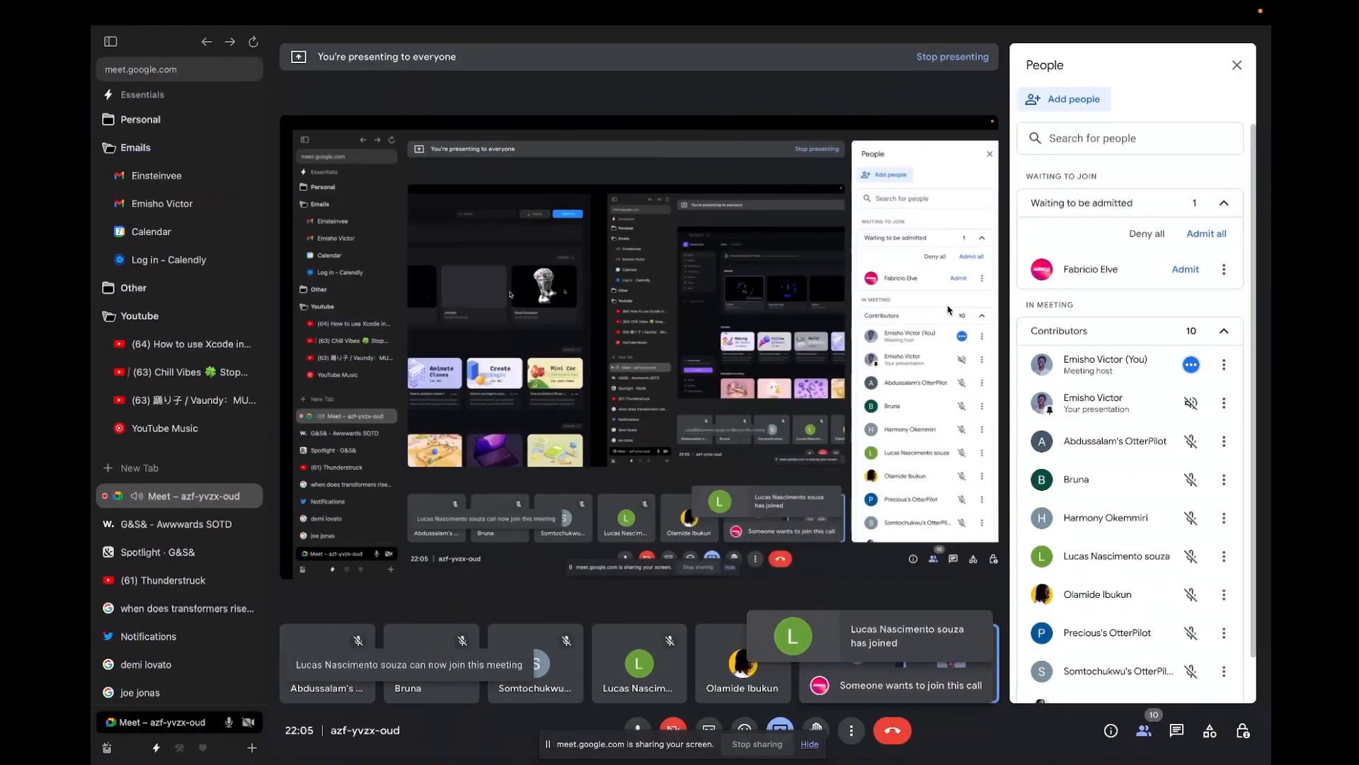
click(1175, 269)
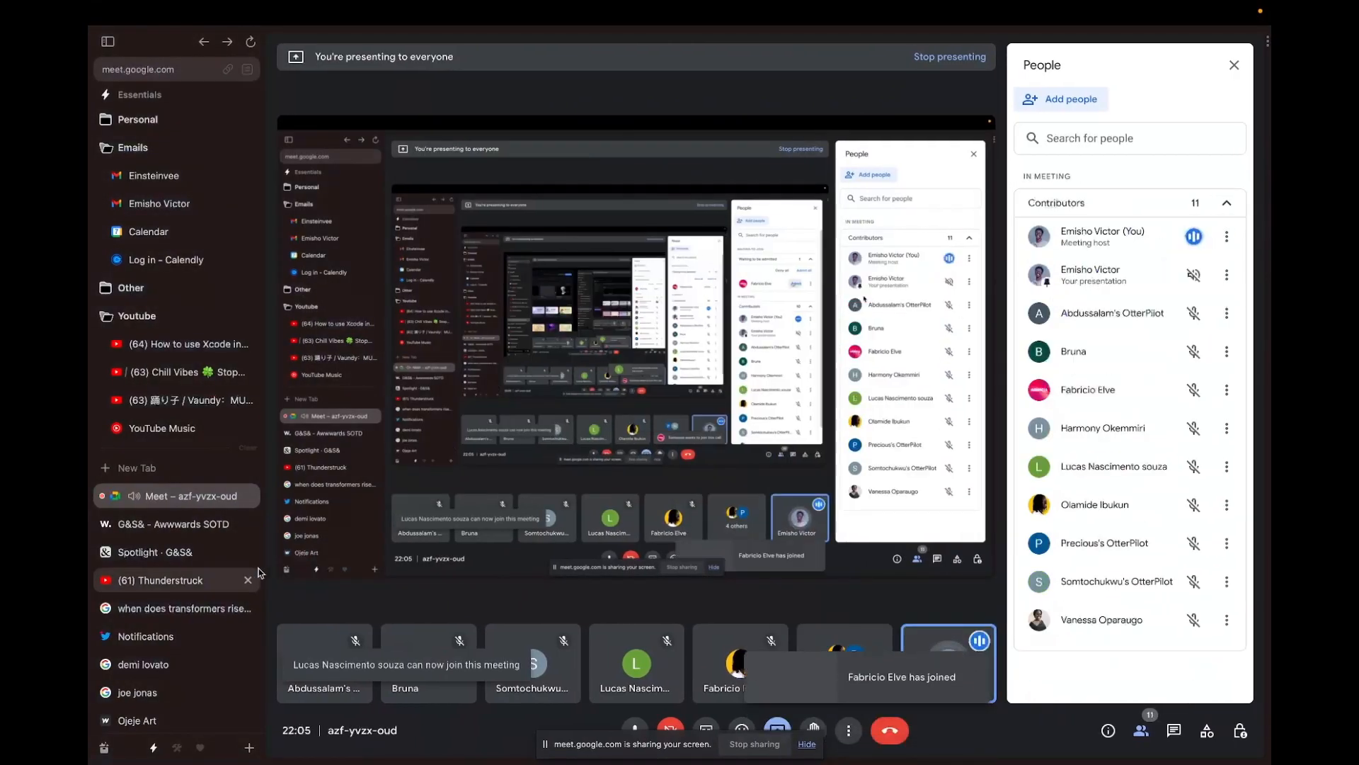
Step: Bring up the G&S& Awwwards page briefly, and return to the Meet call to admit the newly waiting participant
click(193, 524)
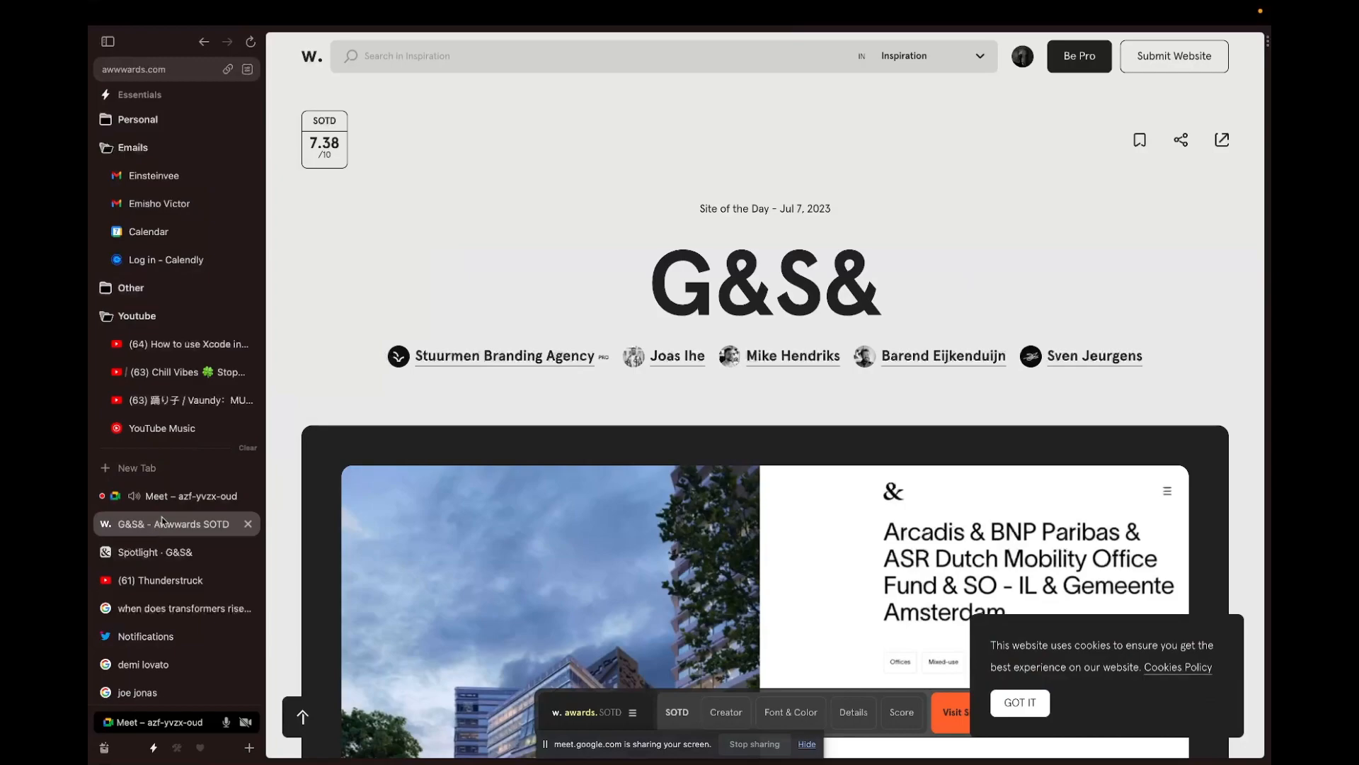
click(181, 495)
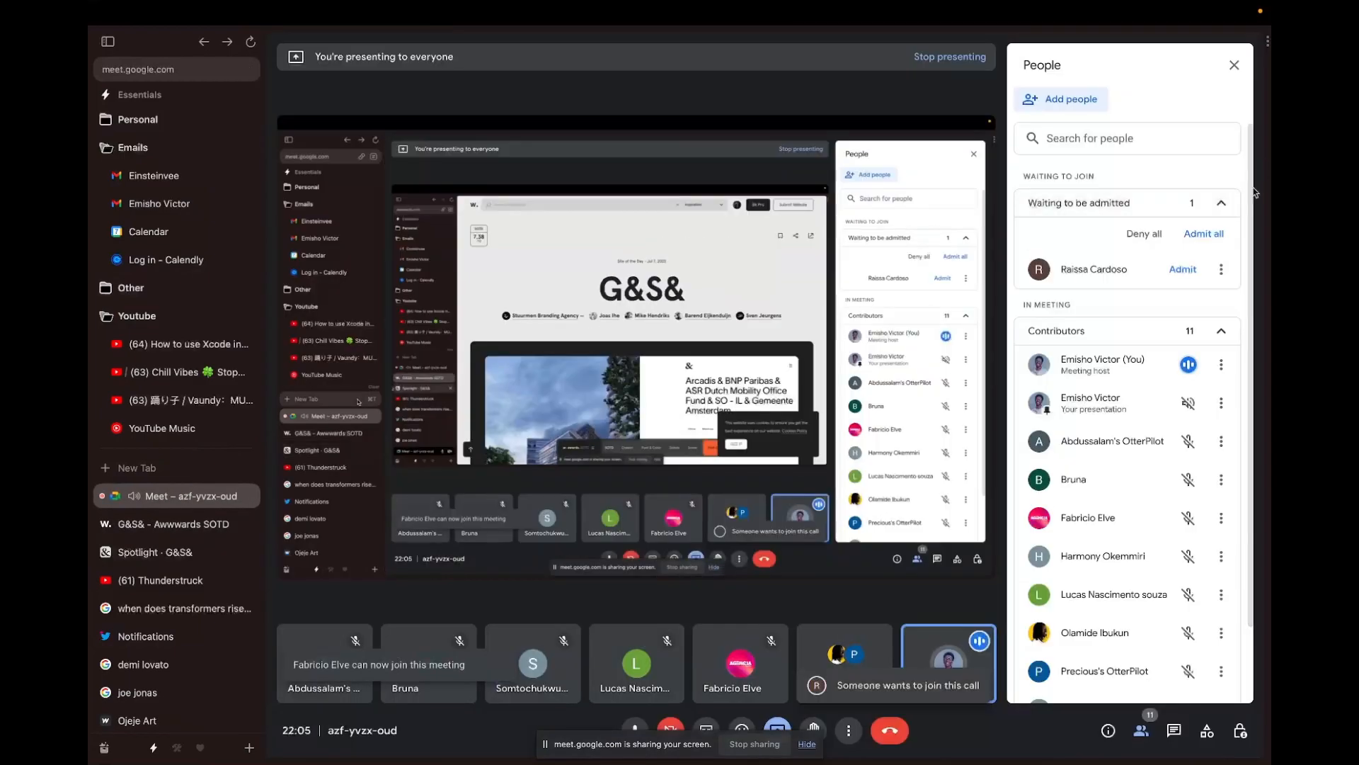
click(1183, 269)
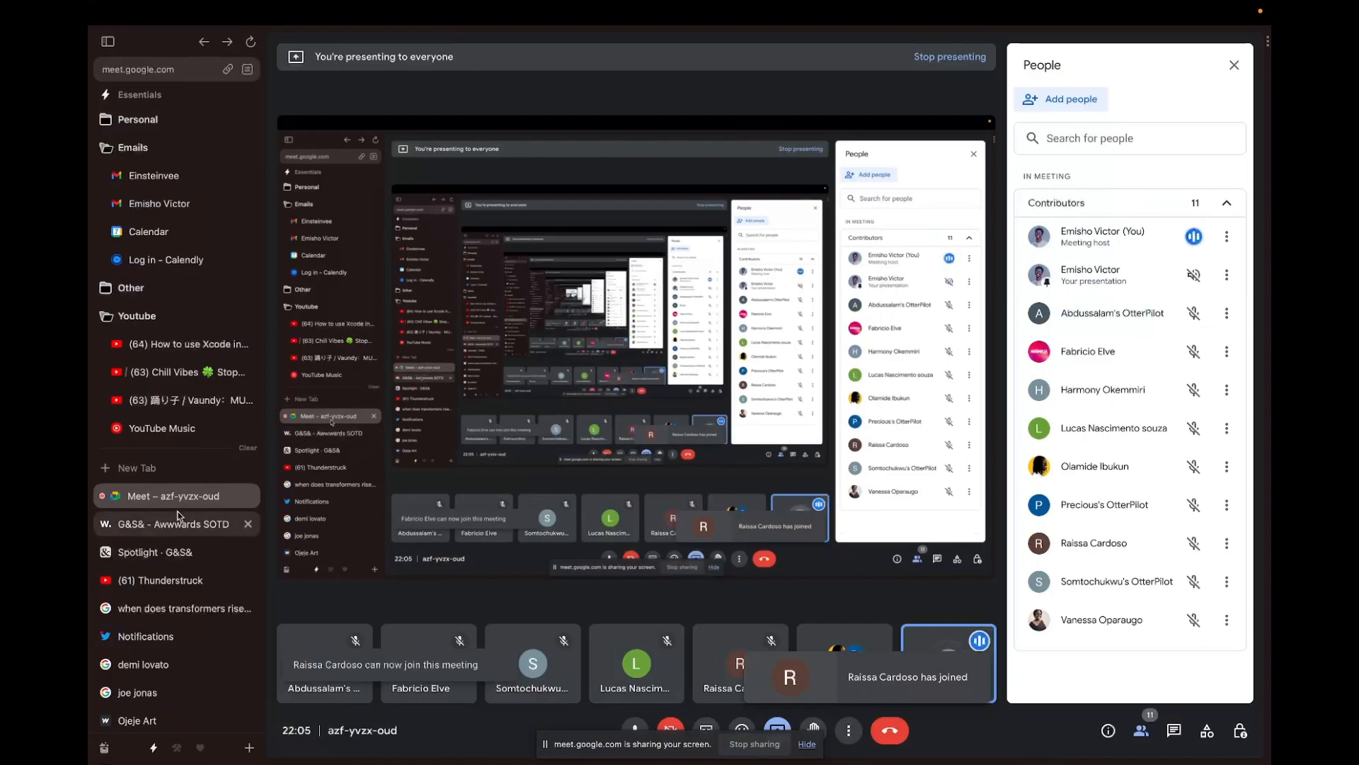
Step: Open the G&S& Awwwards page, accept its cookie notice and look through the CubeHouse and Wonderwoods previews
click(168, 524)
scroll(760, 354, down, 5)
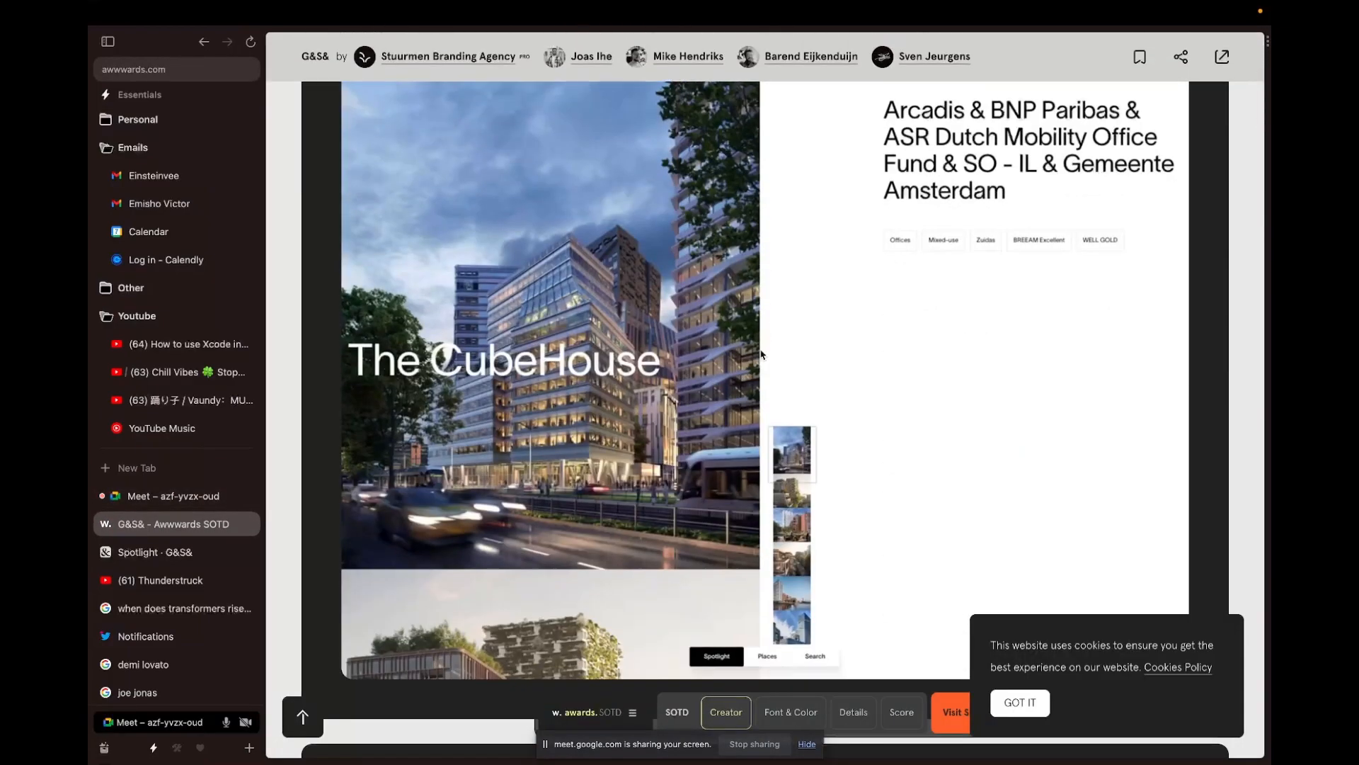
scroll(760, 354, down, 1)
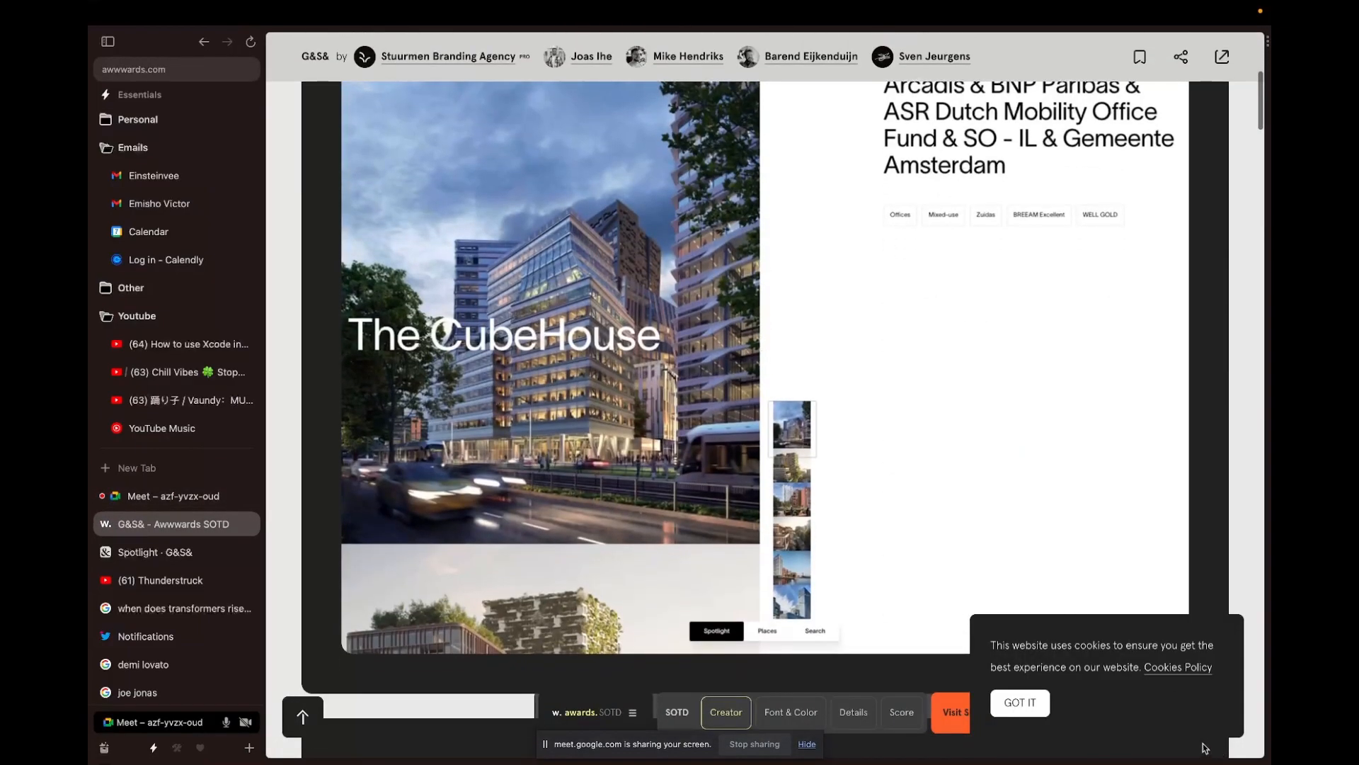
click(1020, 702)
scroll(921, 557, down, 6)
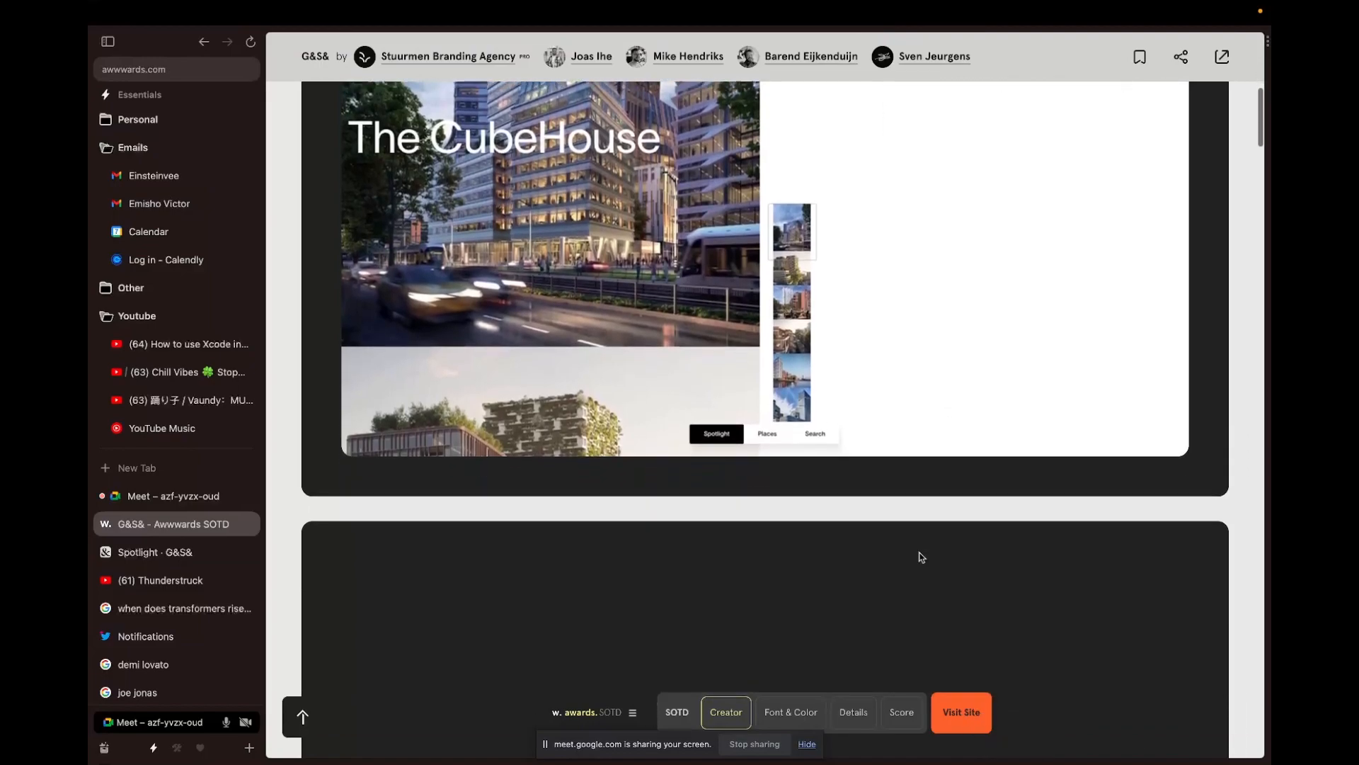
scroll(921, 557, up, 3)
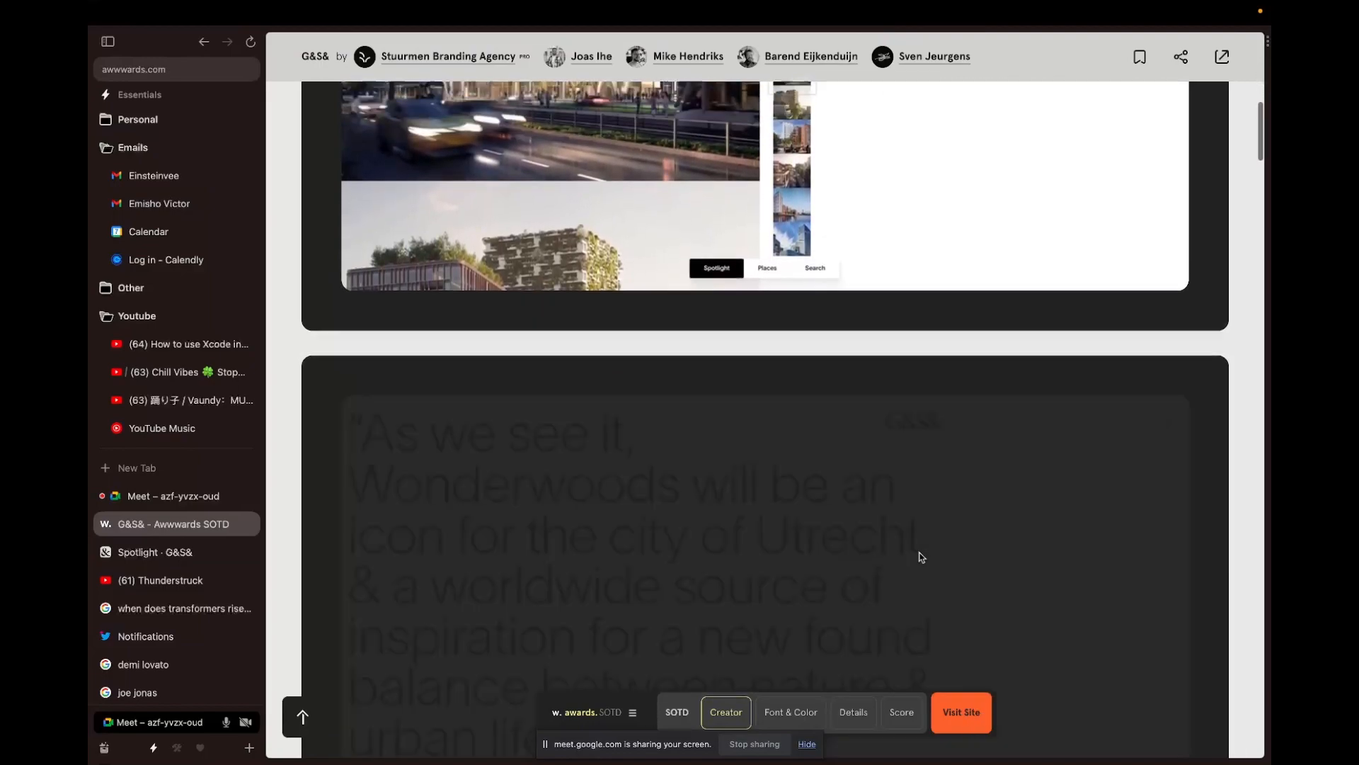
scroll(921, 557, up, 4)
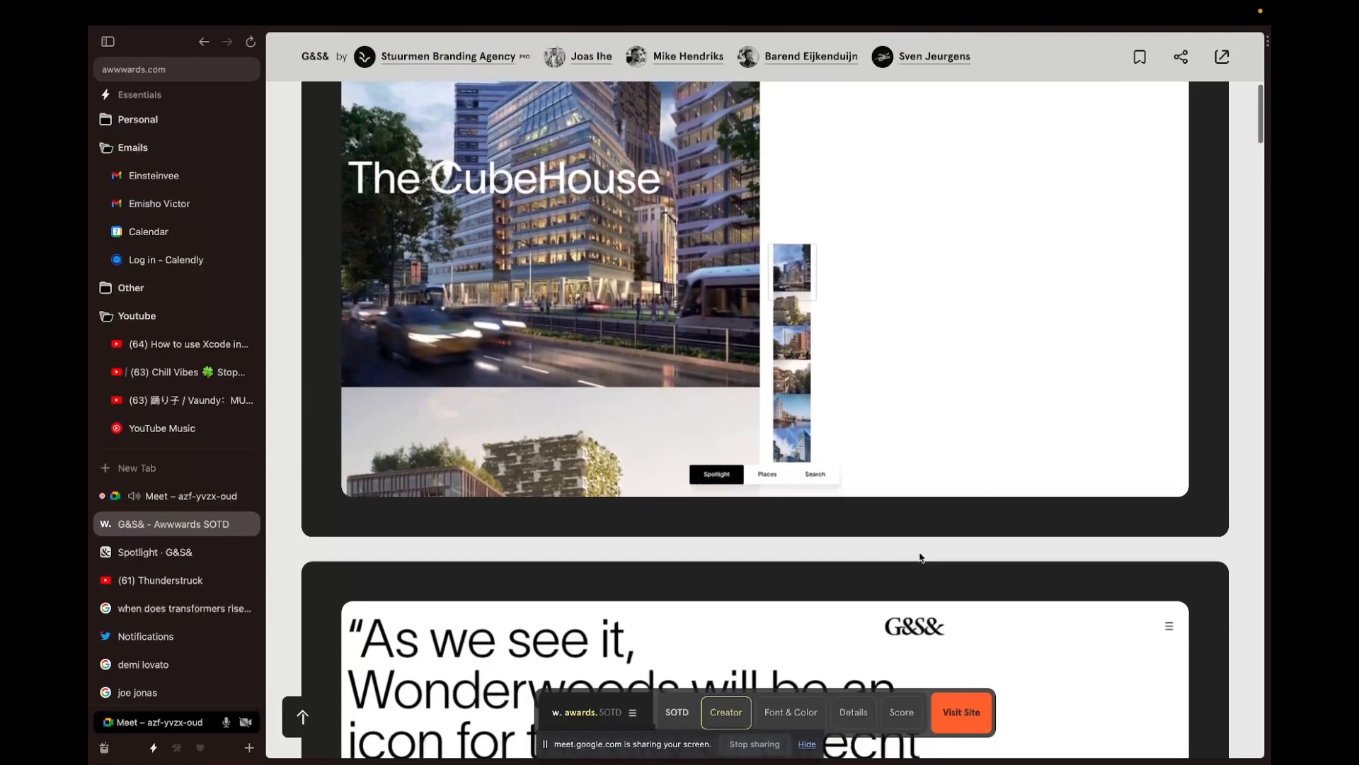
Step: Admit the next waiting participant in the Meet call and return to the title area of the G&S& Awwwards page
click(178, 498)
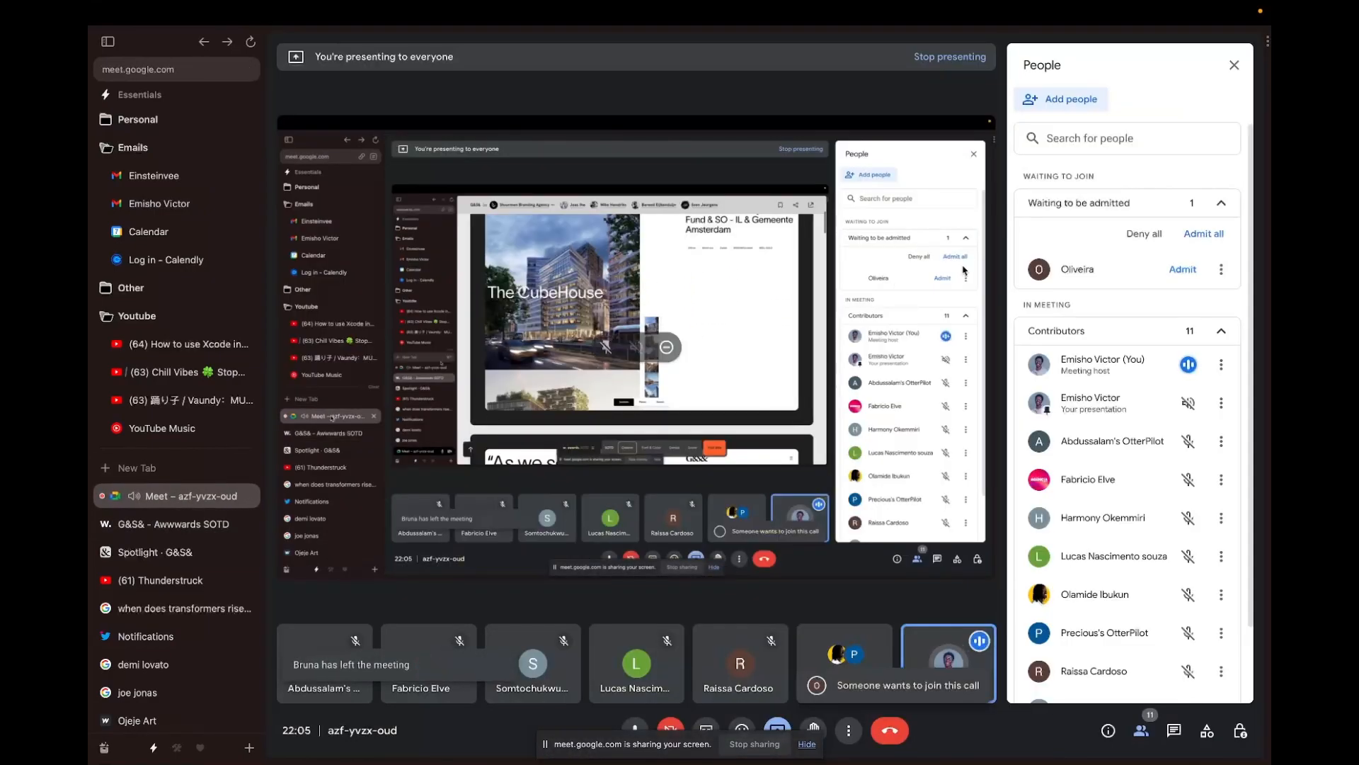
click(1176, 273)
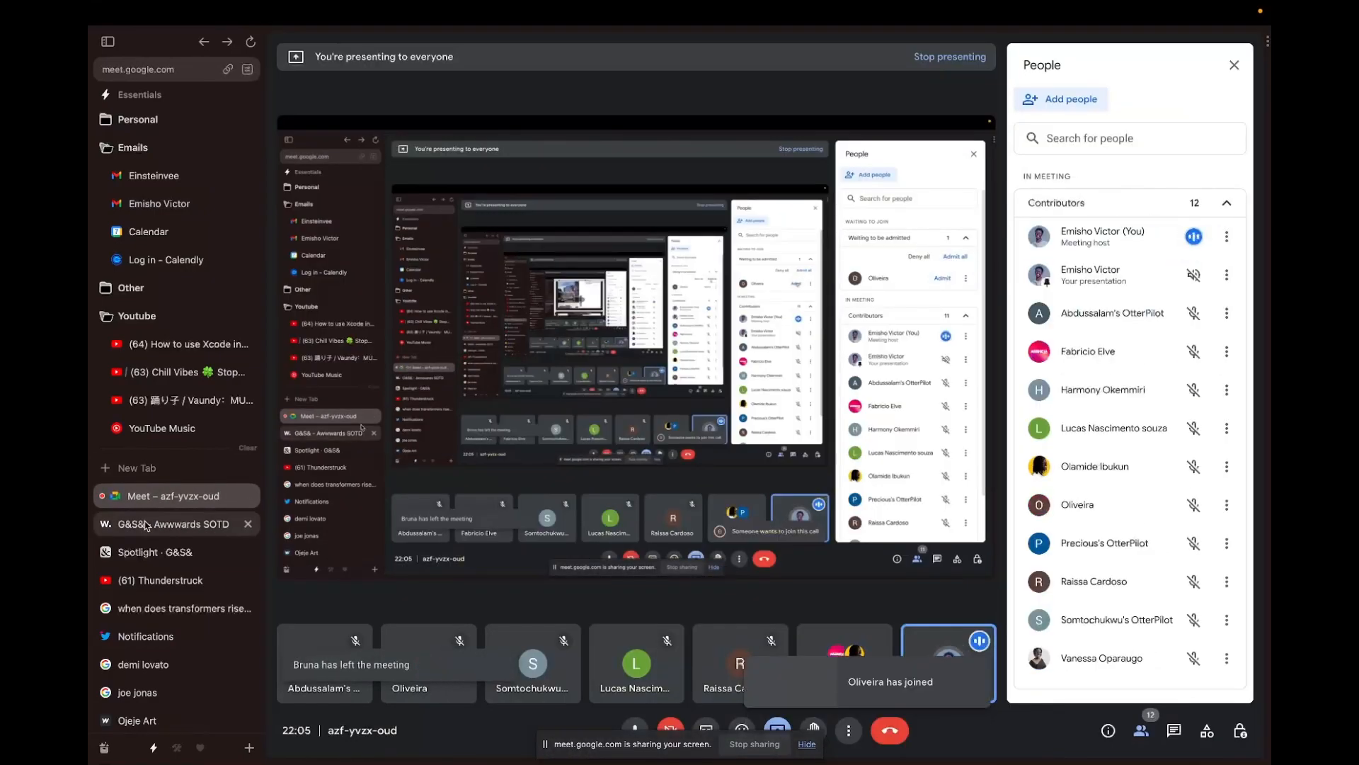
click(173, 524)
scroll(798, 345, up, 3)
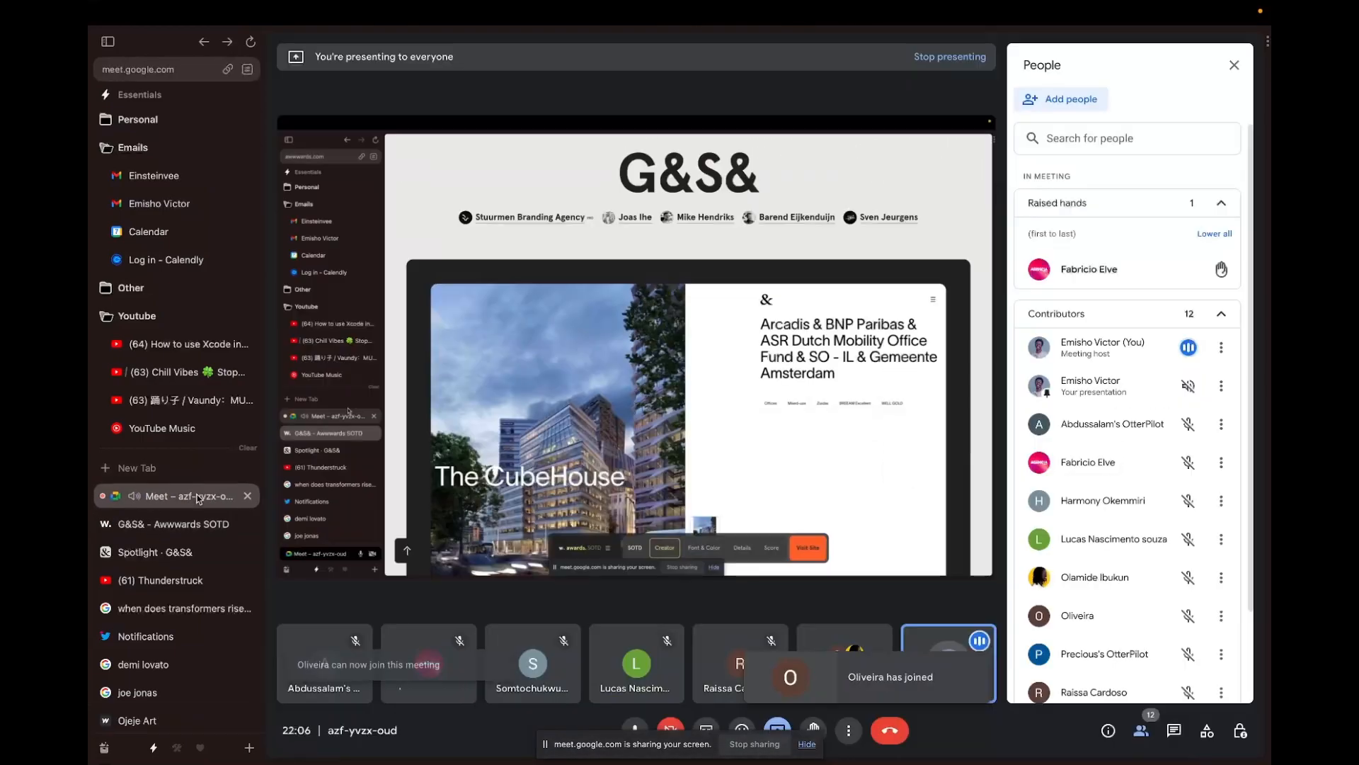
Step: Switch to the Meet call and open its in-call messages, ready for writing in the message field
click(179, 496)
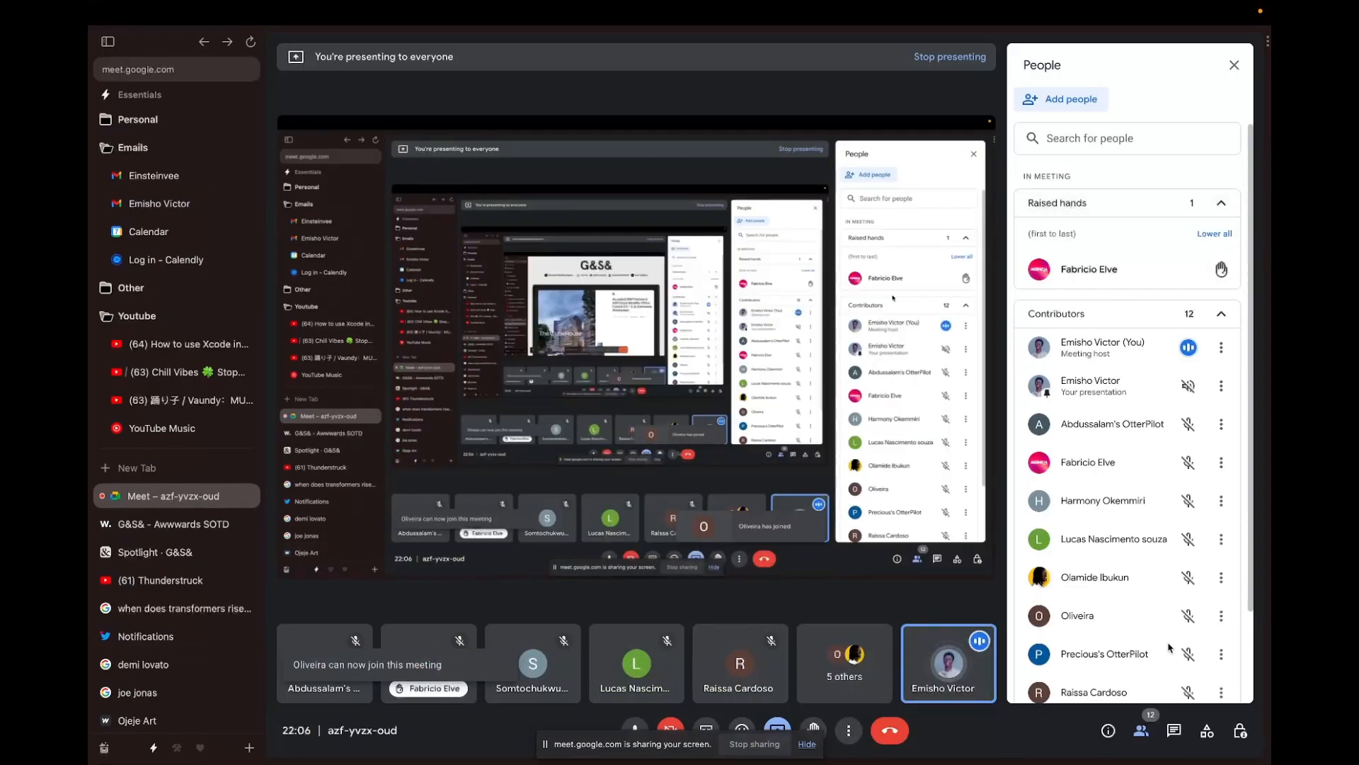
click(1174, 730)
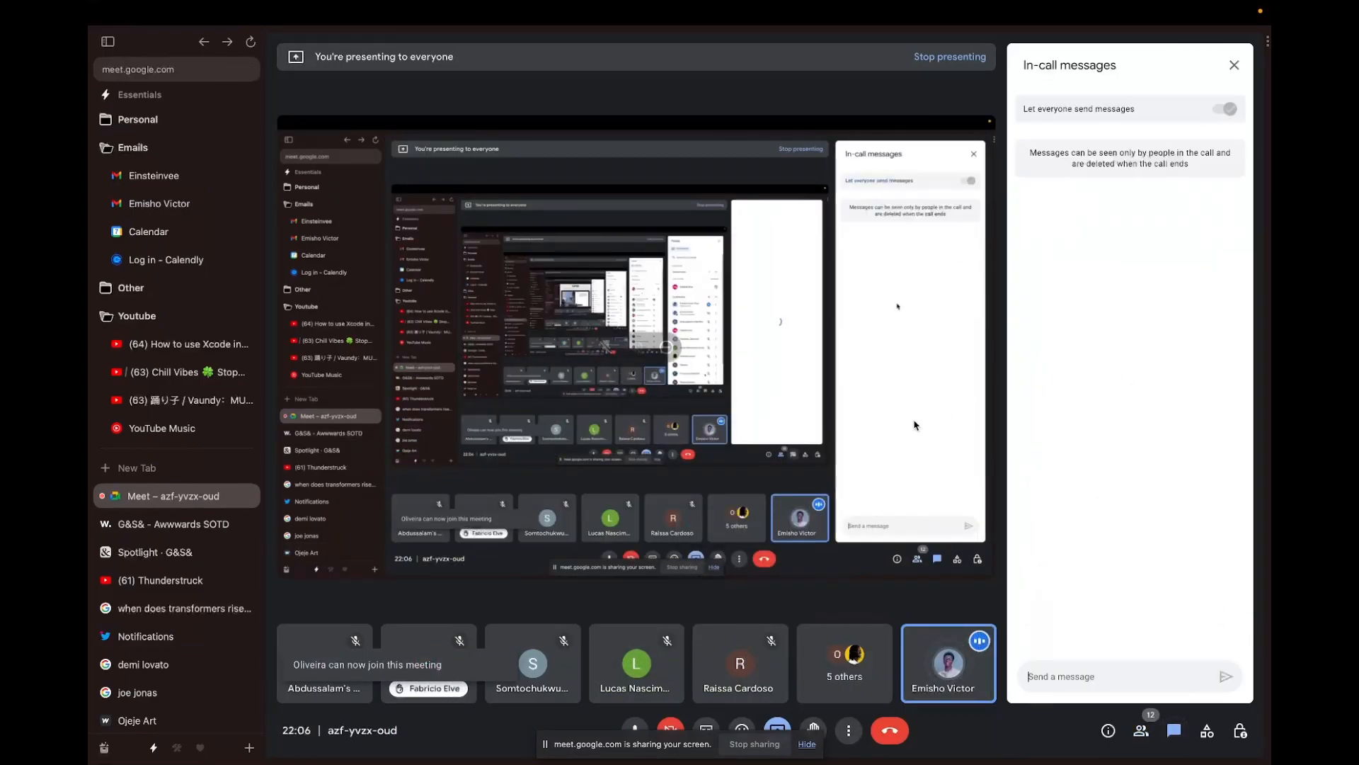
mouse_move(433, 687)
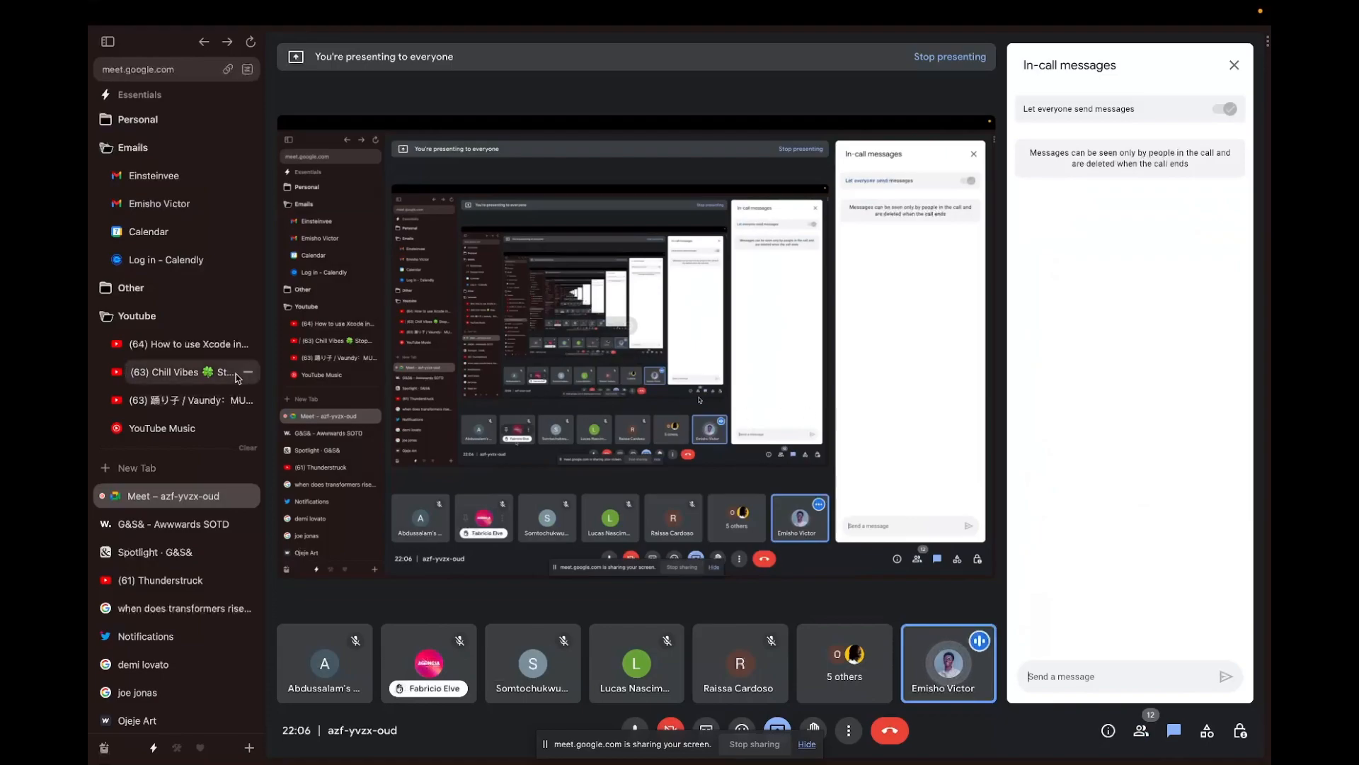
click(1028, 676)
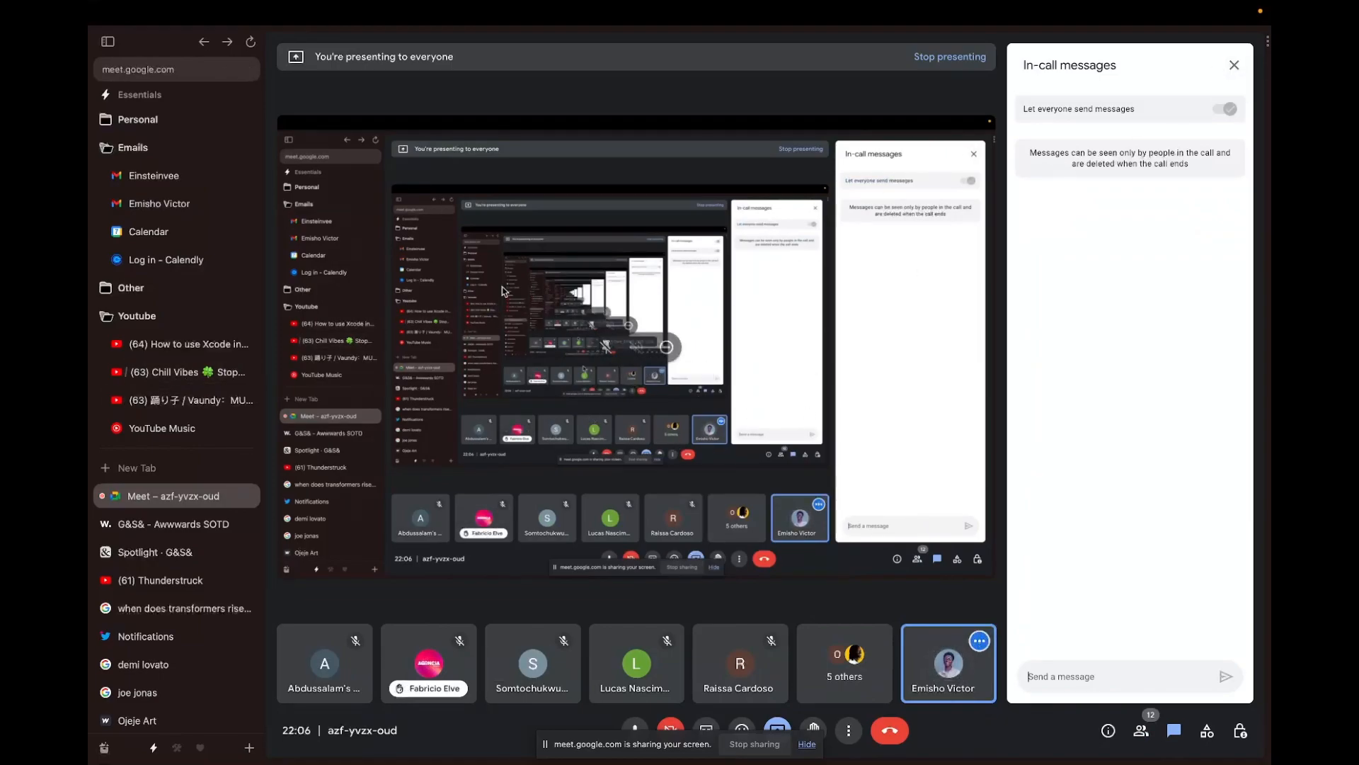
Step: Return to the G&S& Awwwards page and examine its title area and the CubeHouse preview layout
click(174, 524)
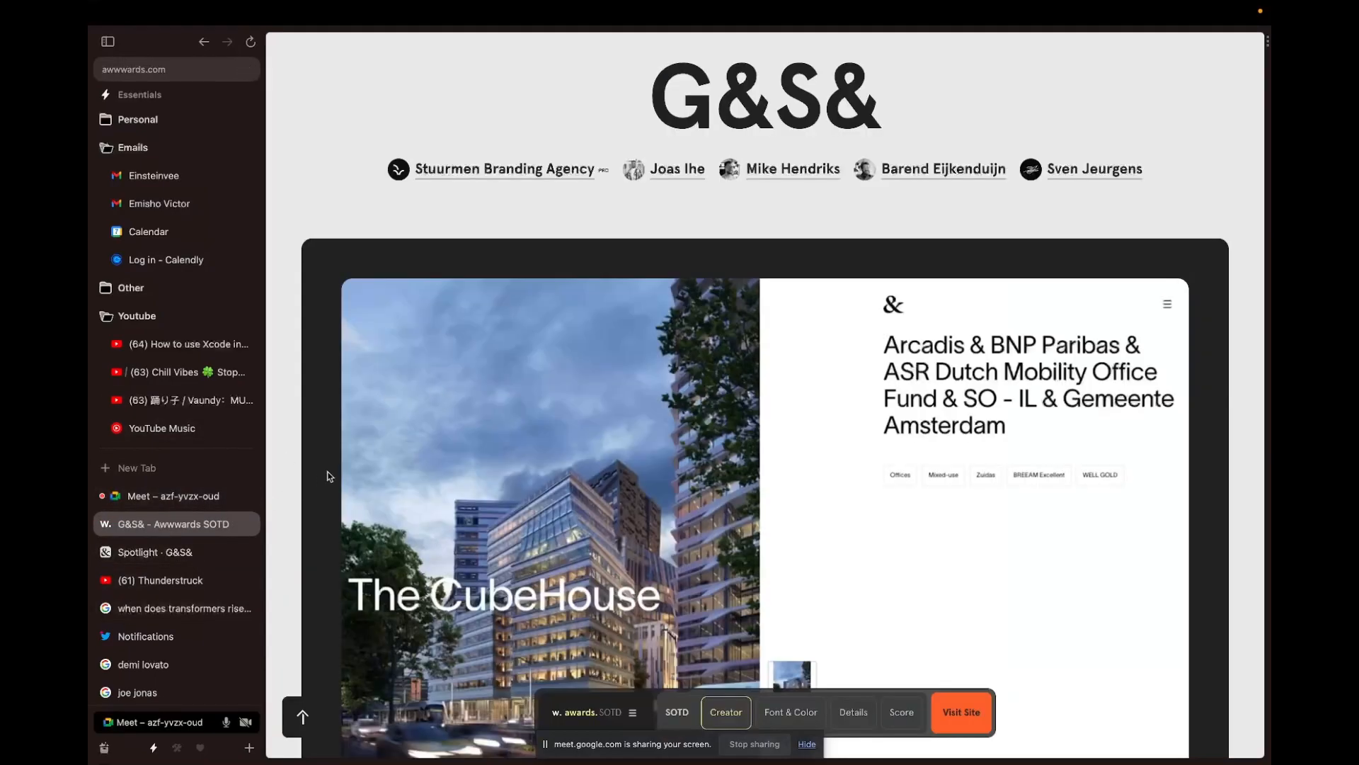
scroll(467, 418, down, 2)
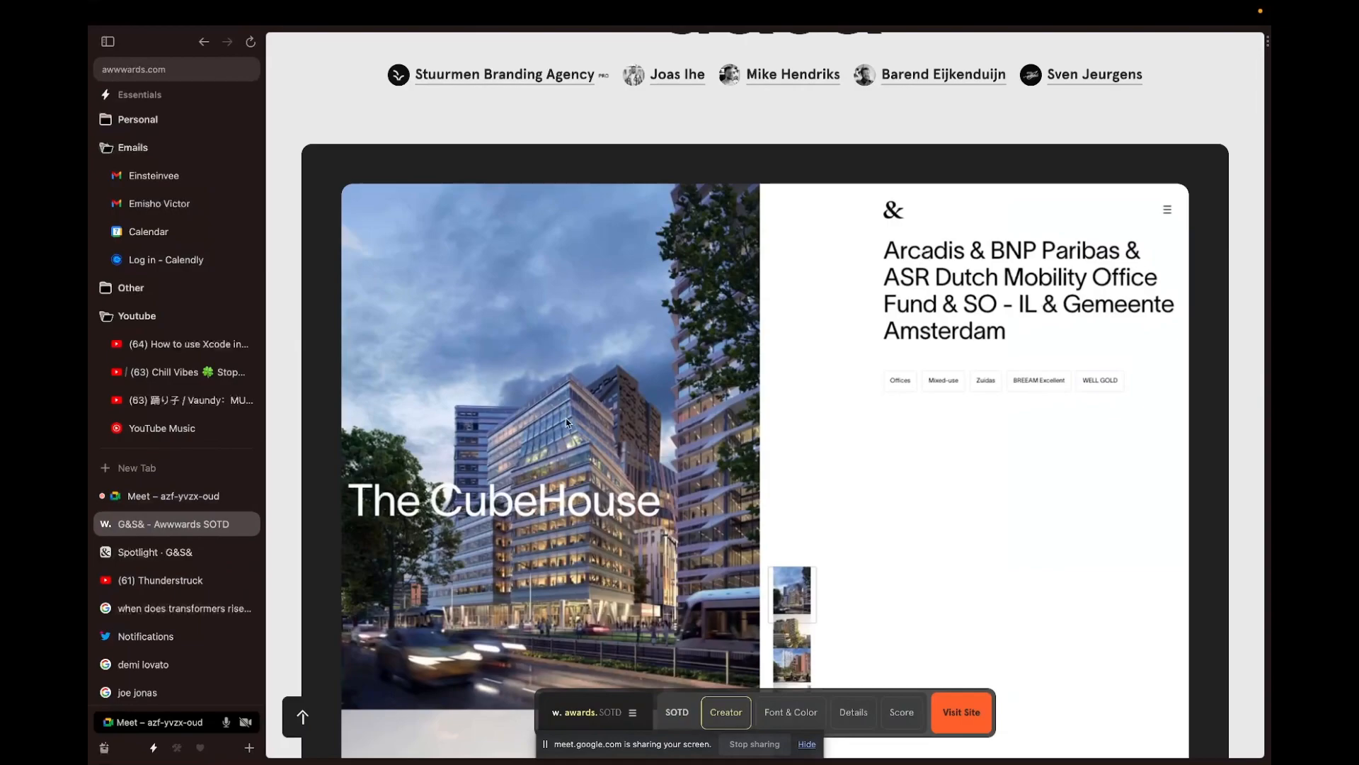
scroll(567, 424, up, 2)
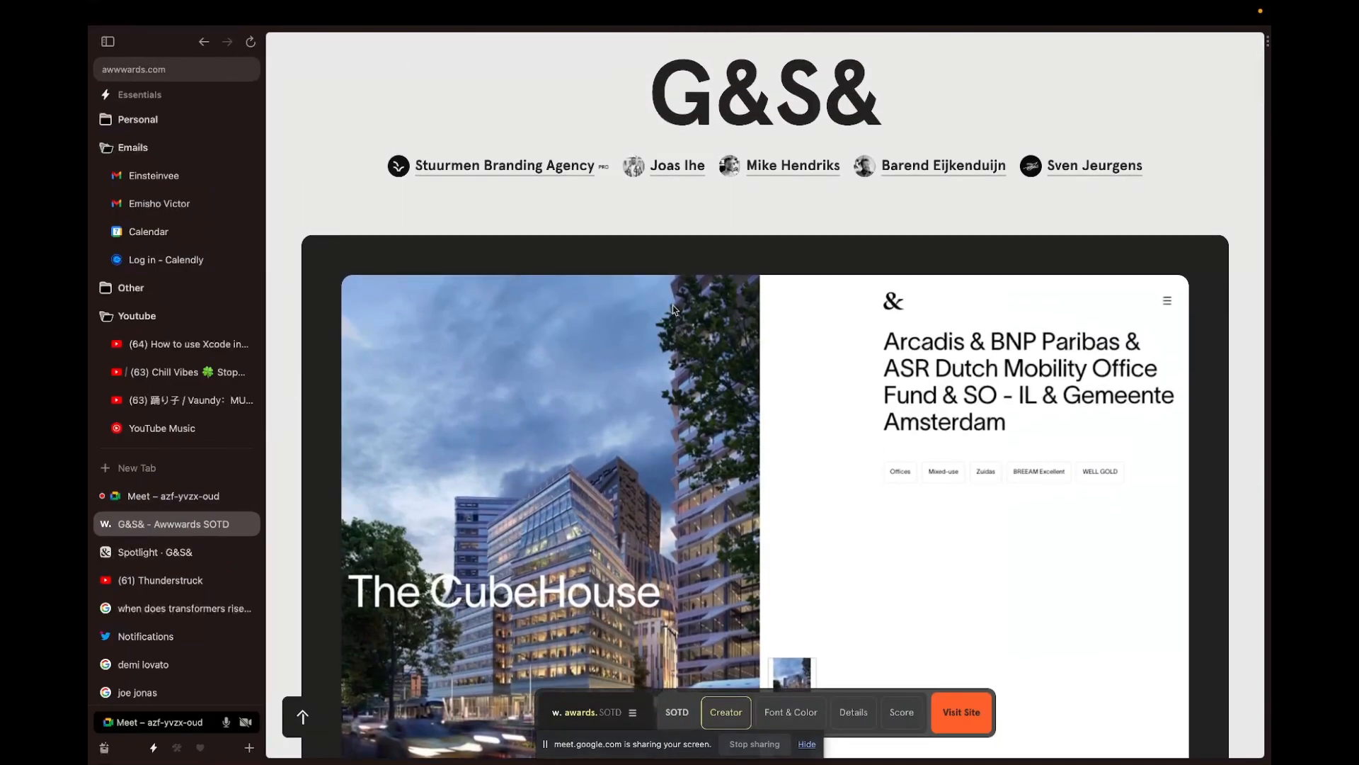
scroll(814, 241, up, 2)
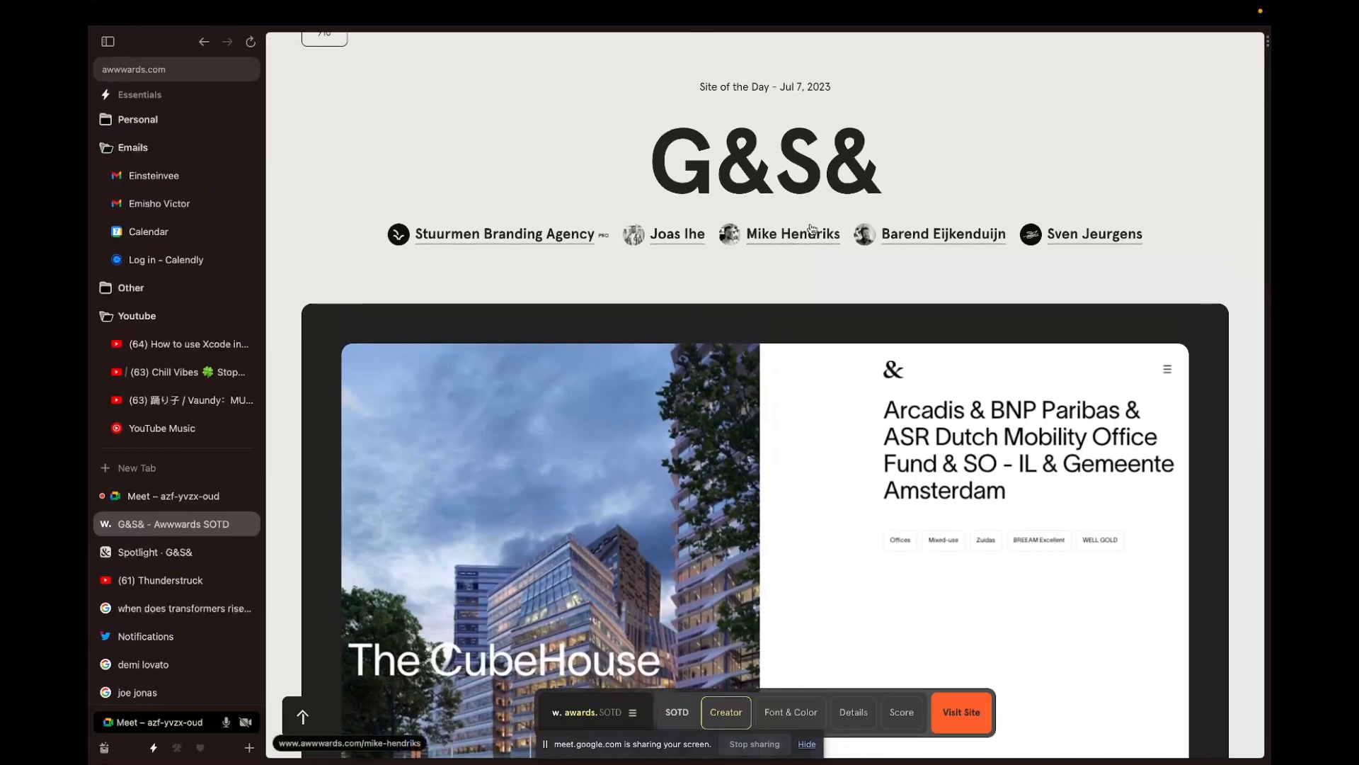
scroll(812, 228, down, 1)
scroll(669, 74, up, 2)
scroll(657, 338, down, 1)
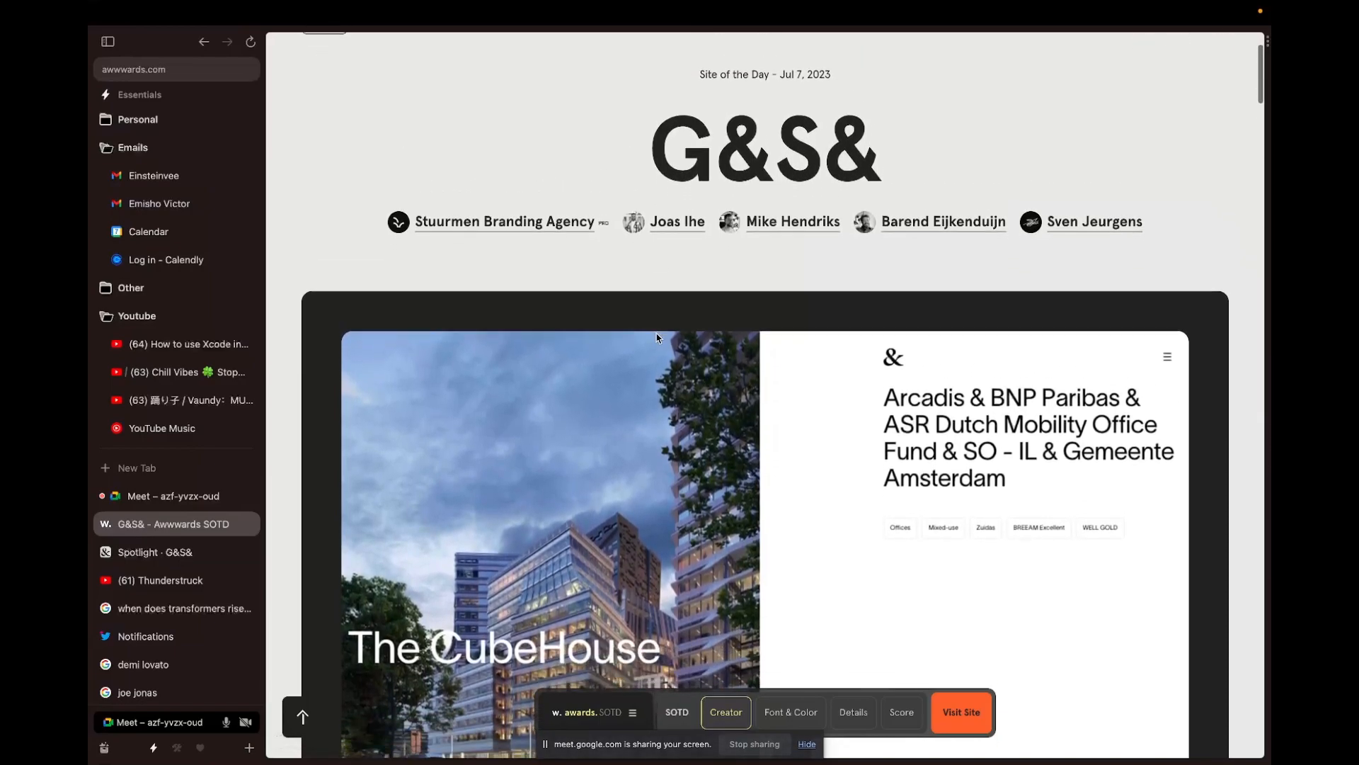
scroll(657, 338, down, 3)
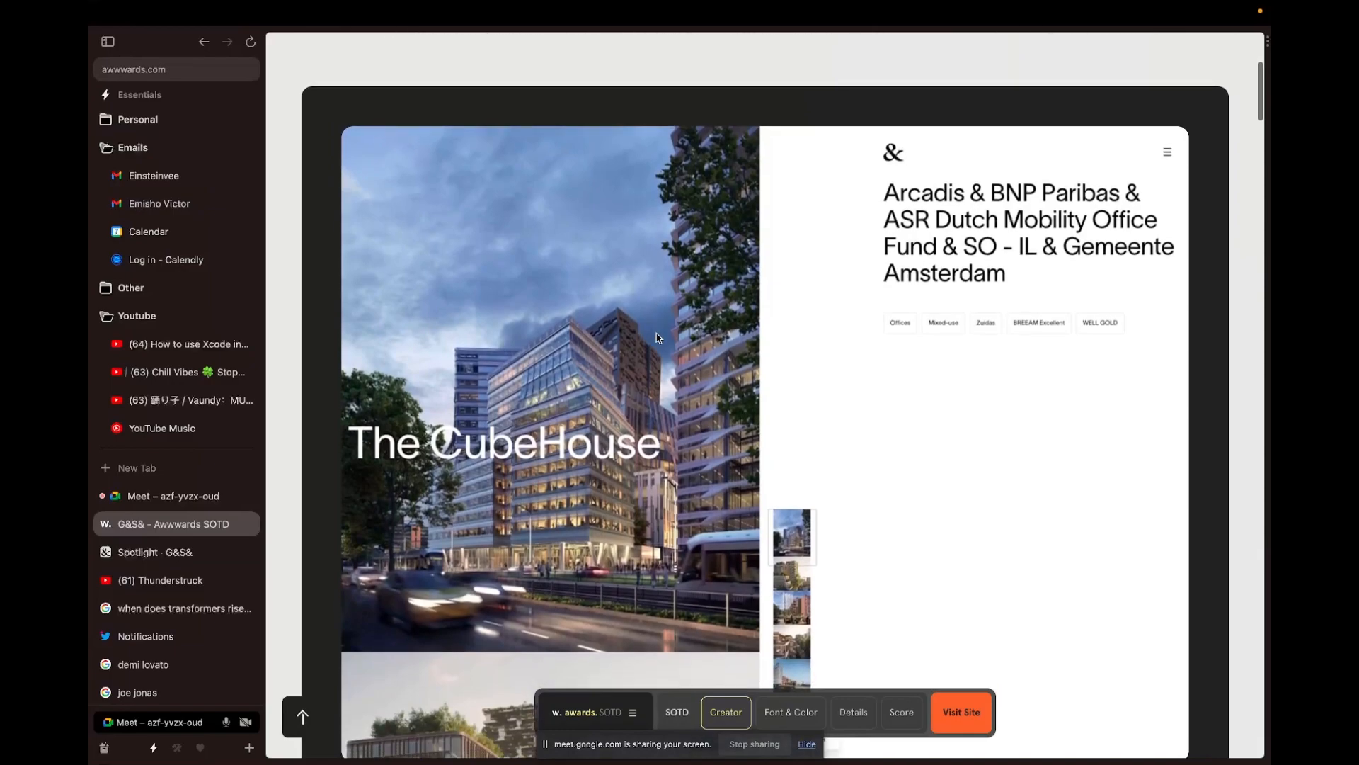
scroll(657, 338, down, 2)
Step: Switch to the WDS 6 file in Figma and select the "COMMUNITY FOR MOTION DESIGNERS" heading in its Website frame
key(ctrl+Right)
key(ctrl+Left)
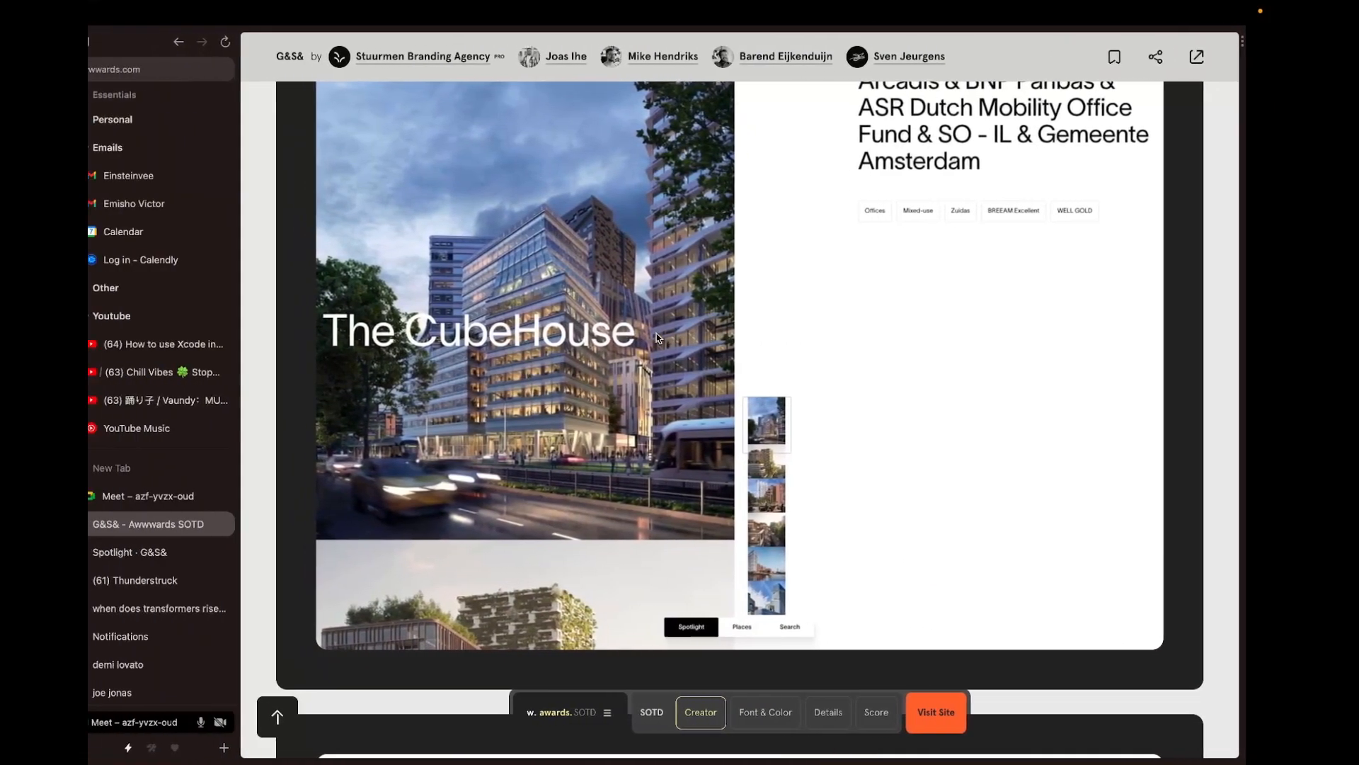
key(ctrl+Right)
scroll(822, 363, up, 3)
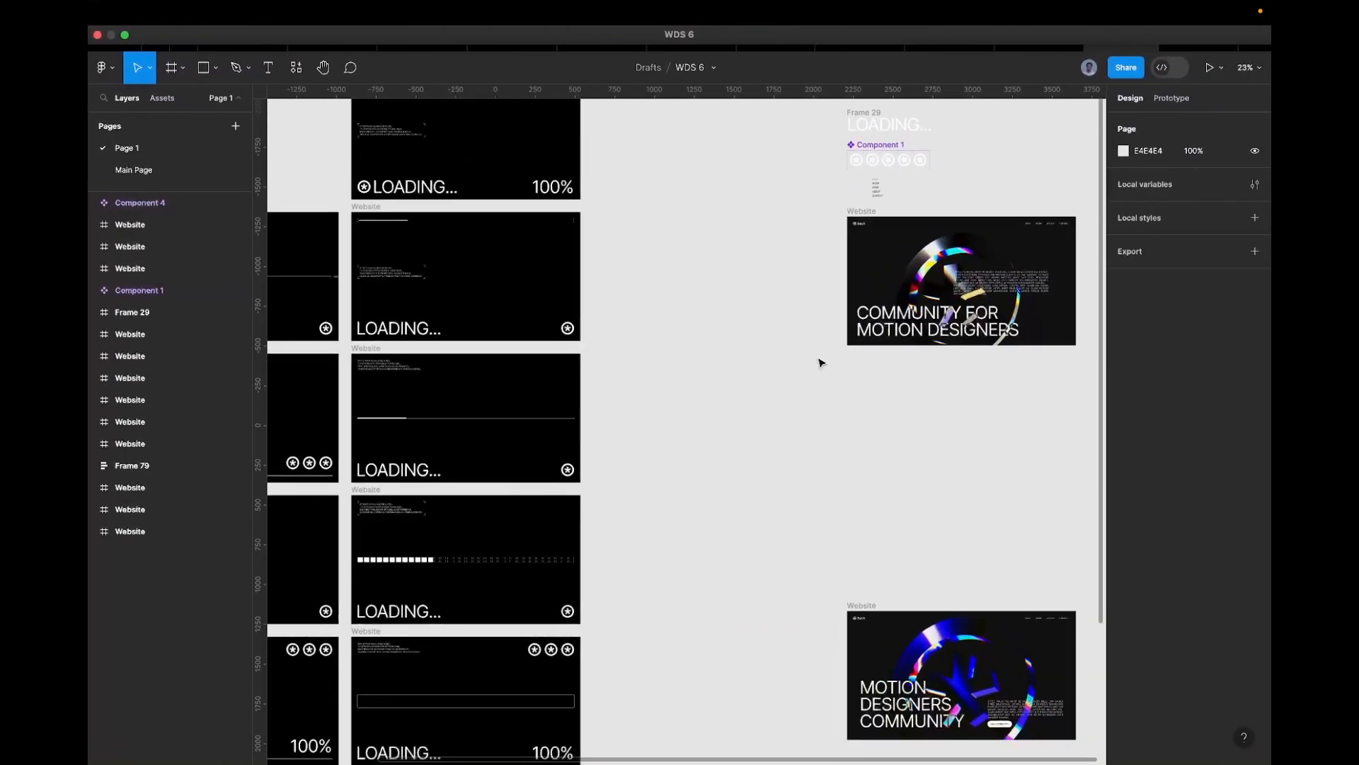
scroll(821, 362, up, 5)
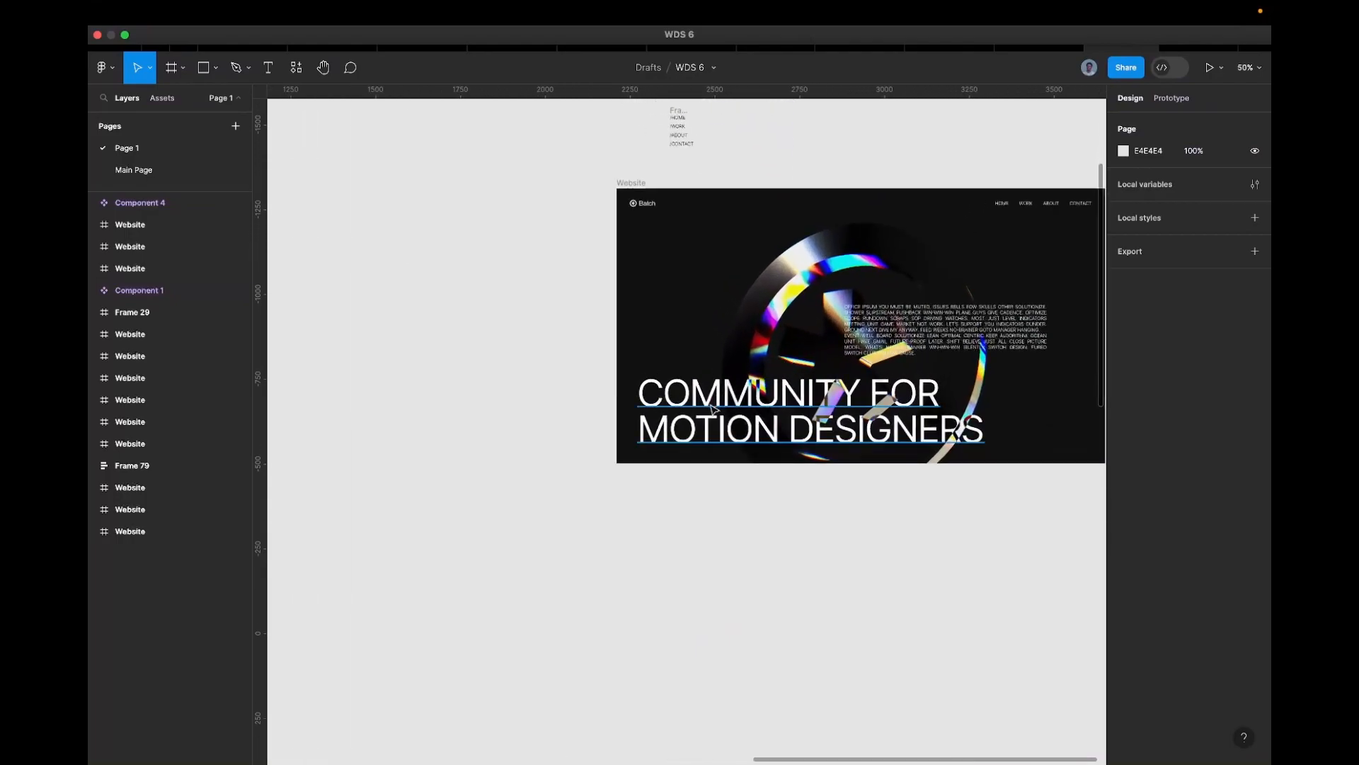
scroll(714, 410, right, 2)
scroll(713, 410, down, 1)
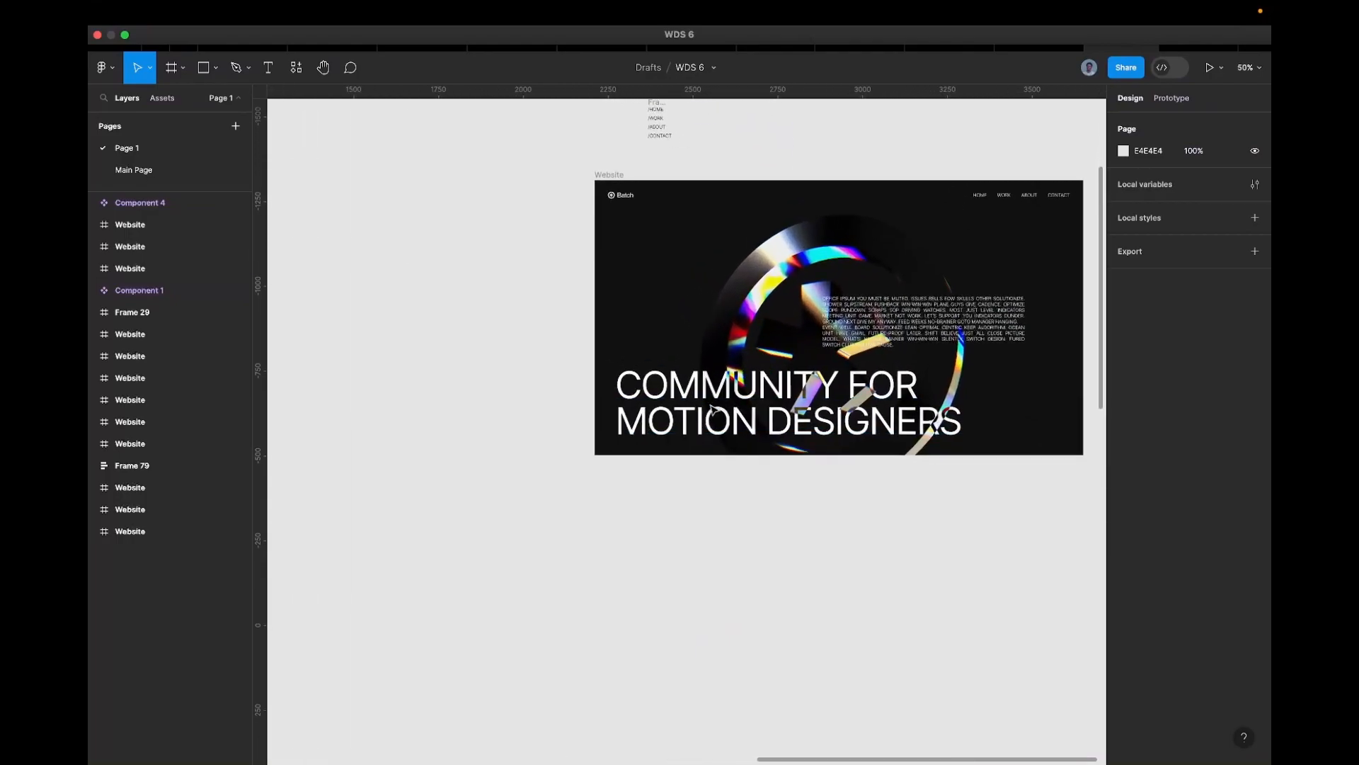
click(770, 386)
scroll(771, 386, up, 2)
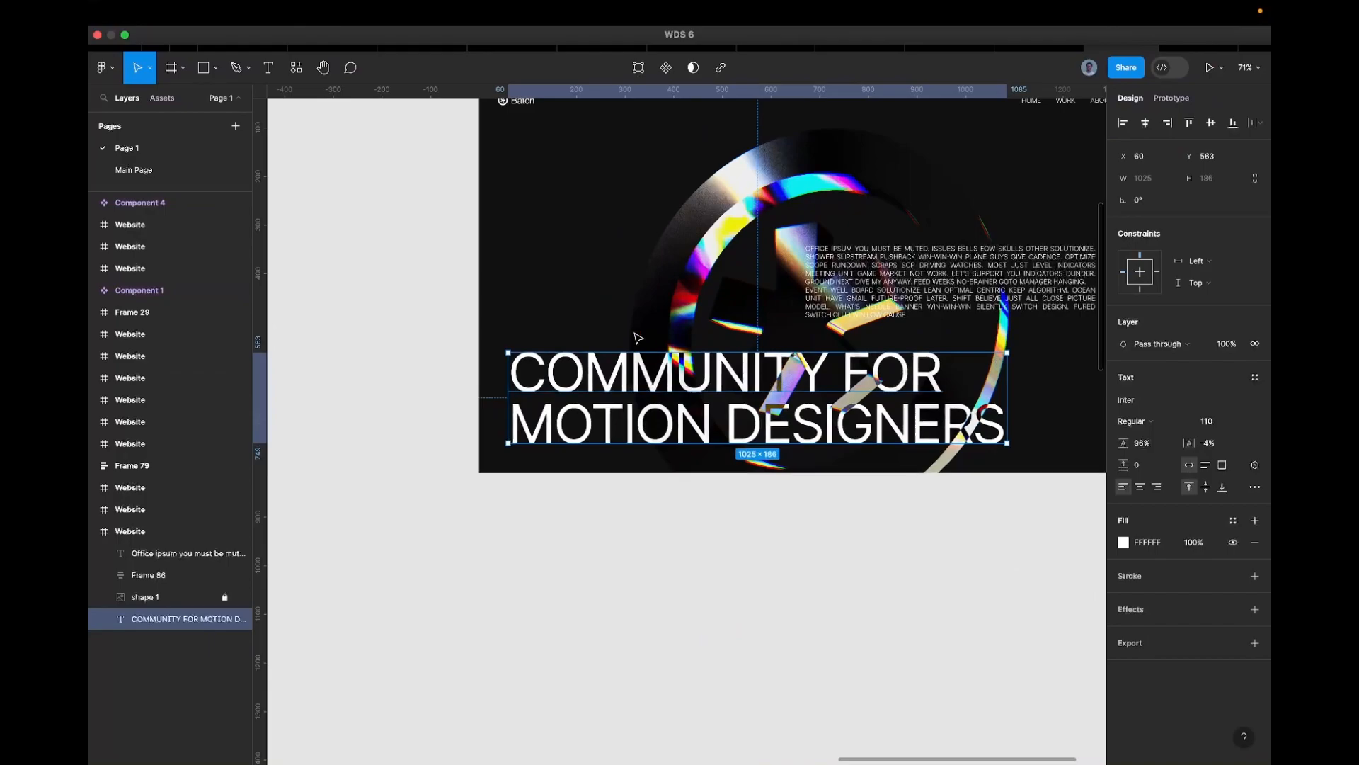
Step: Switch to Spline and open the most recent Untitled file containing the glass Batch logo
key(ctrl+Left)
key(ctrl+Left)
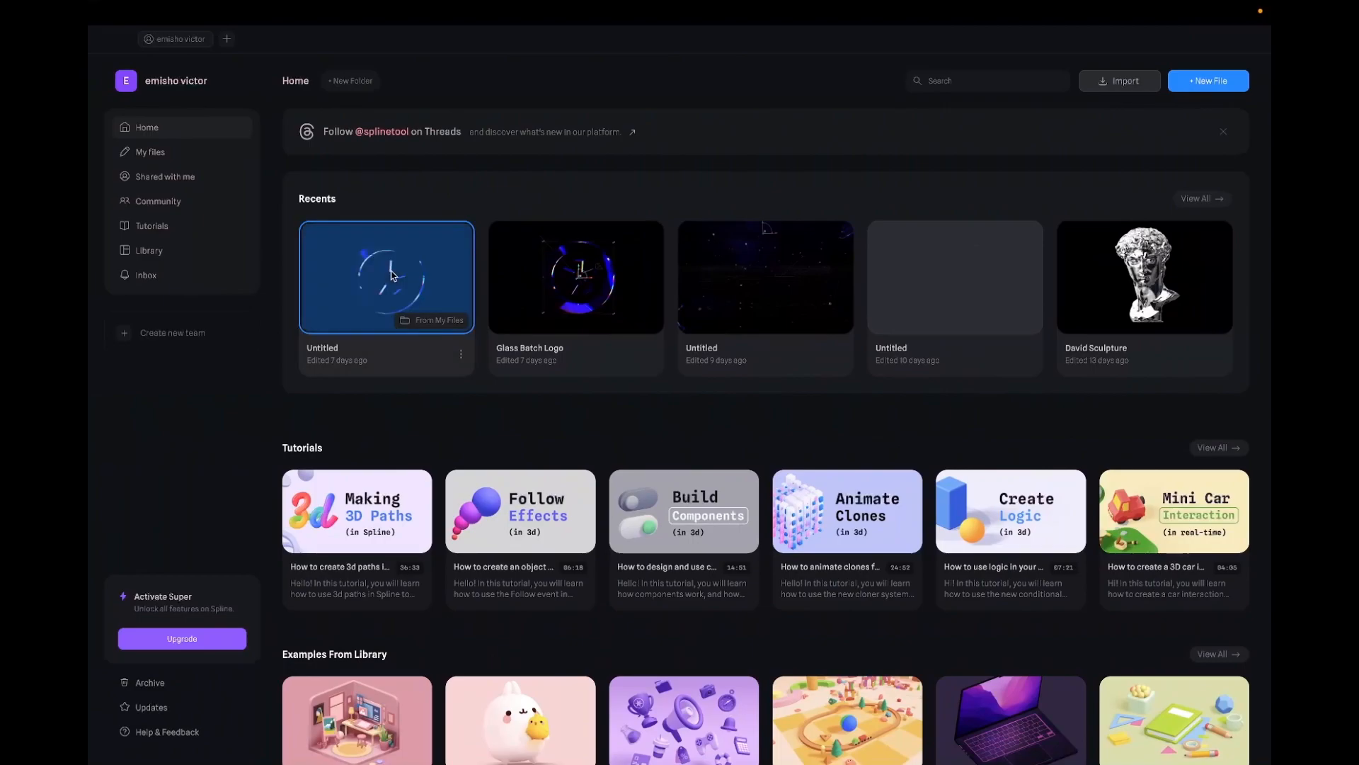
click(392, 275)
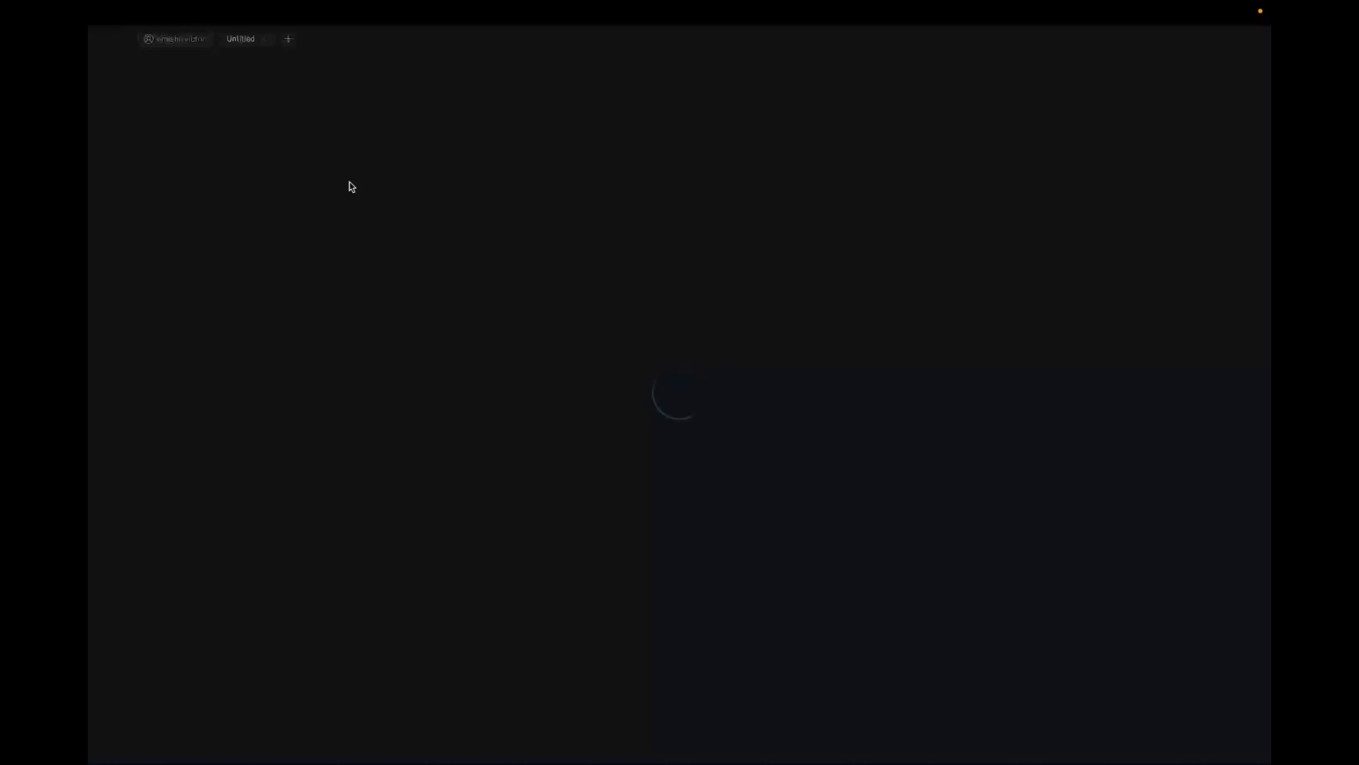
Step: Return to the browser's G&S& Awwwards page and look up the address artemiilebedev.com without leaving the page
key(ctrl+Right)
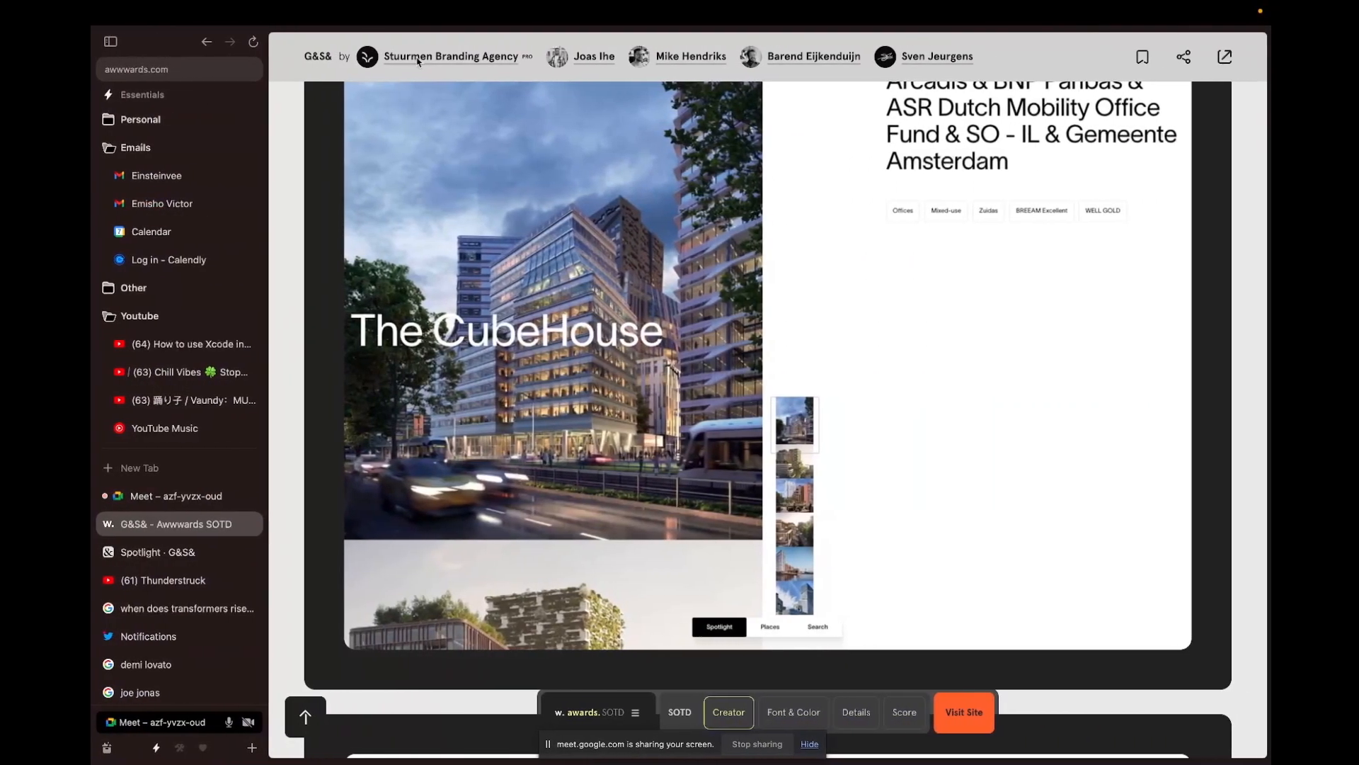
scroll(422, 156, up, 1)
scroll(422, 156, up, 5)
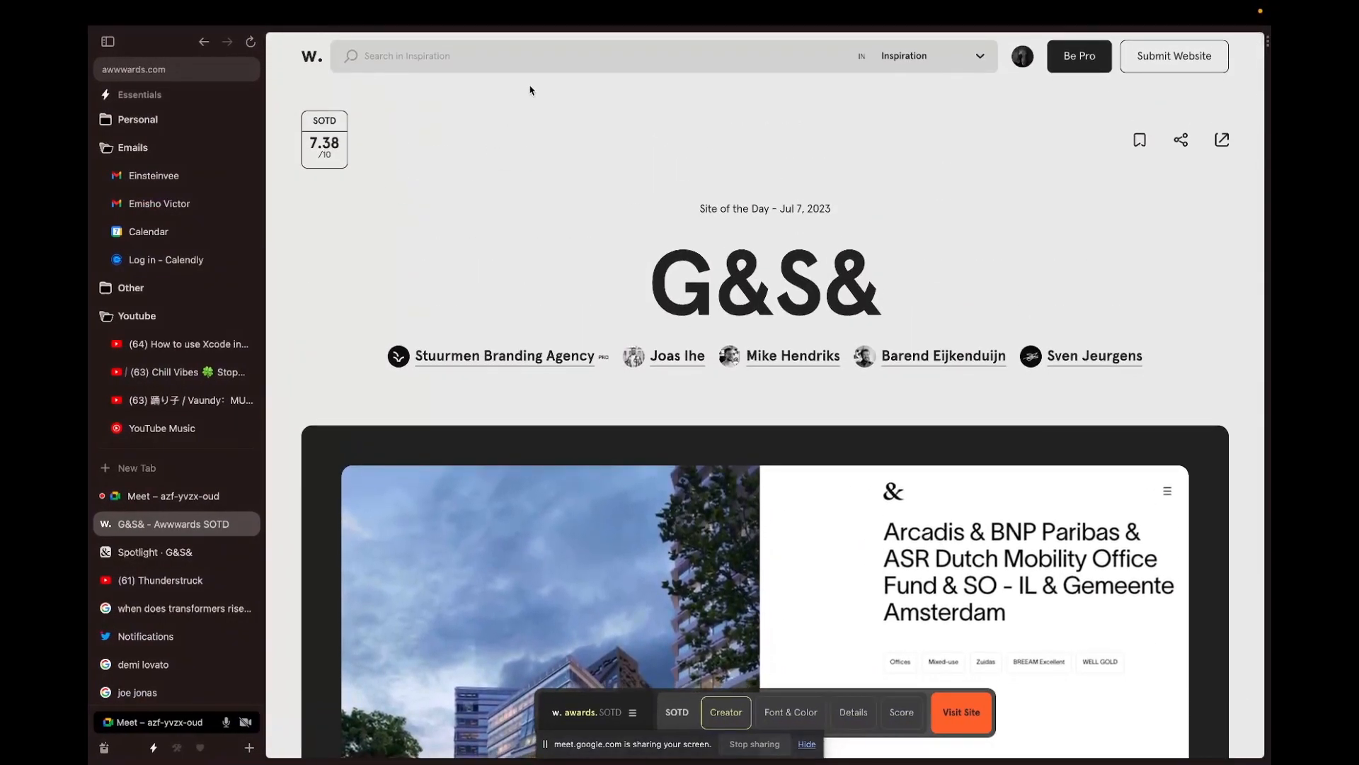
click(162, 470)
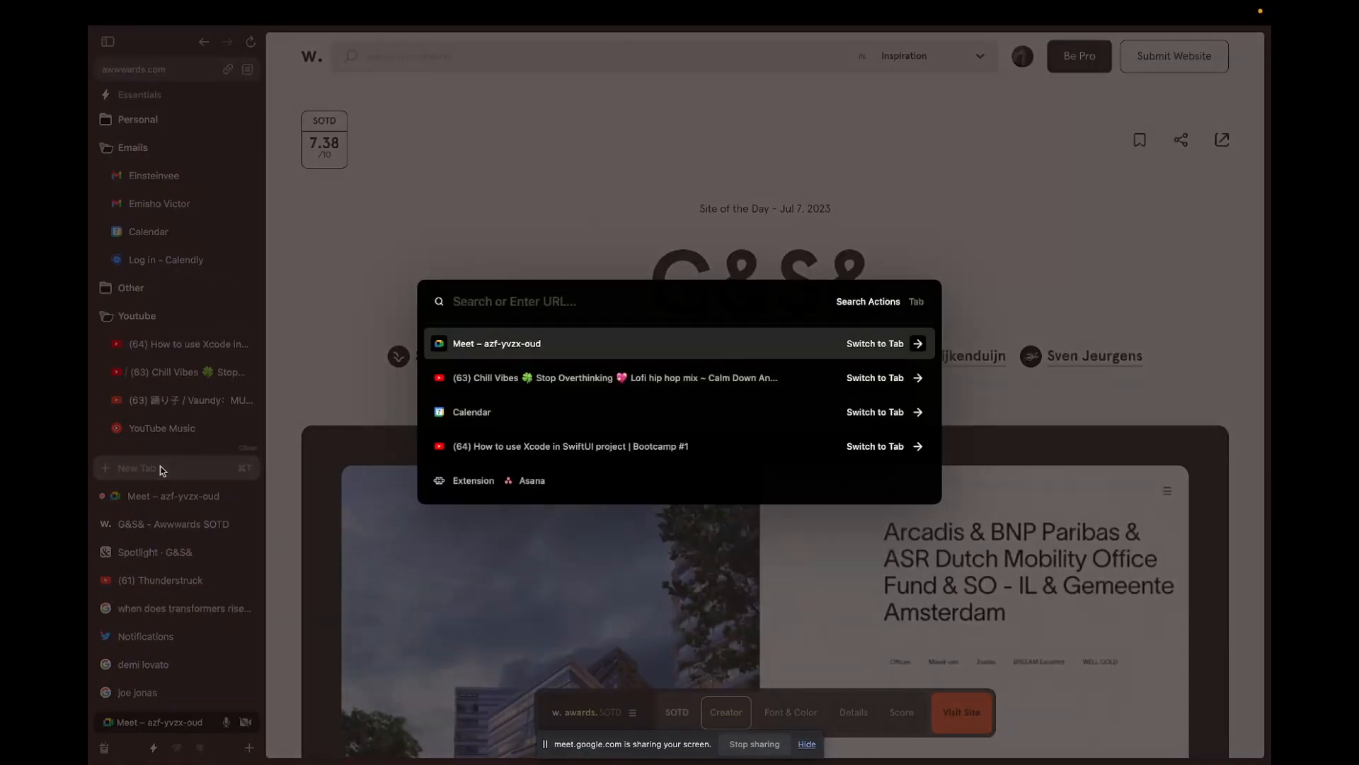
text(atr)
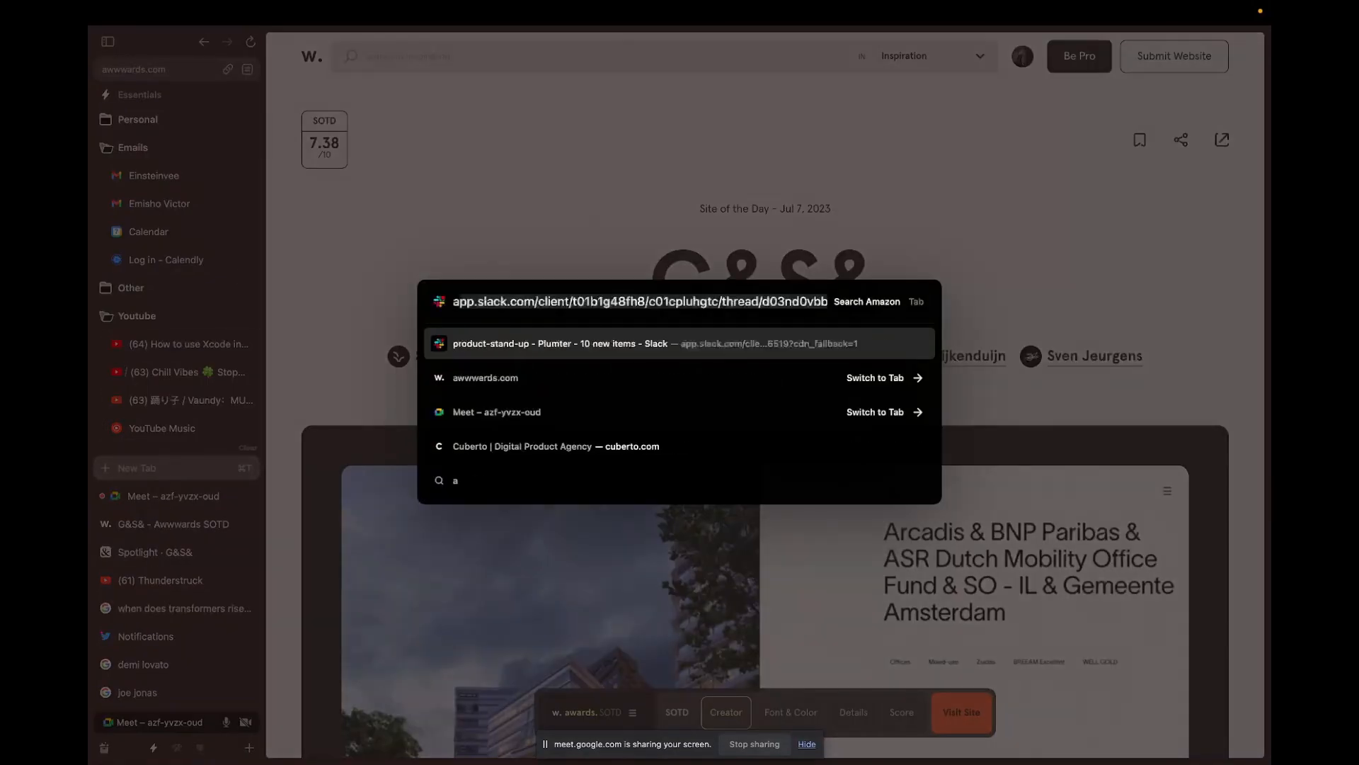
key(BackSpace)
key(BackSpace)
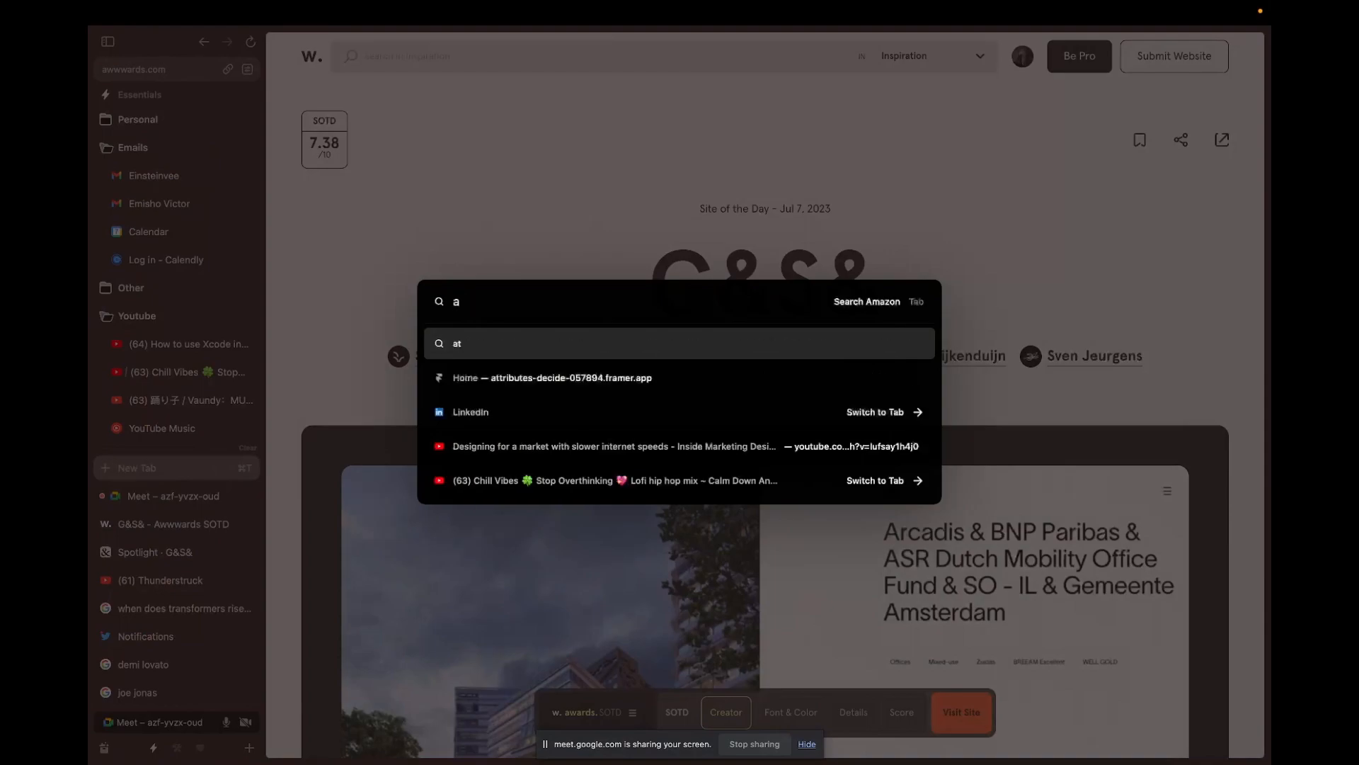
text(rtemiilebedev.com)
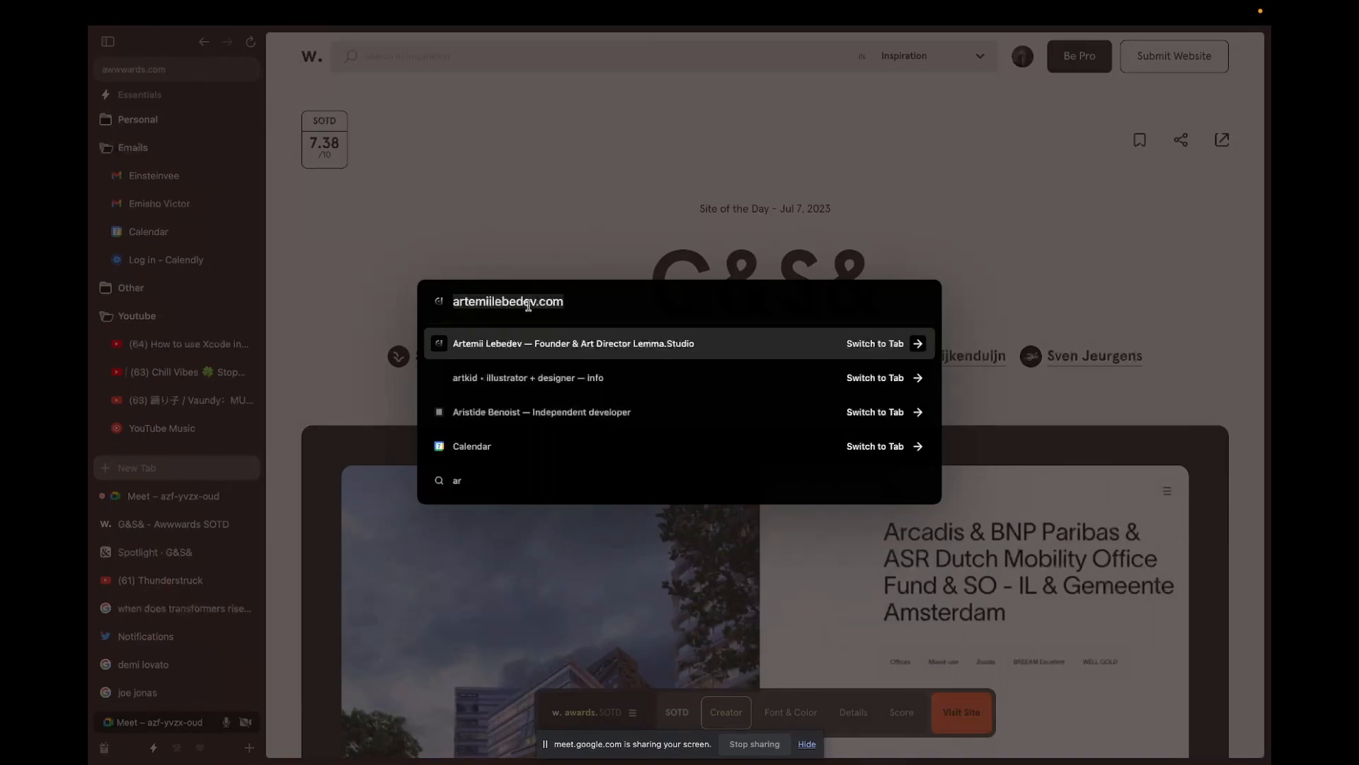
click(131, 501)
click(130, 499)
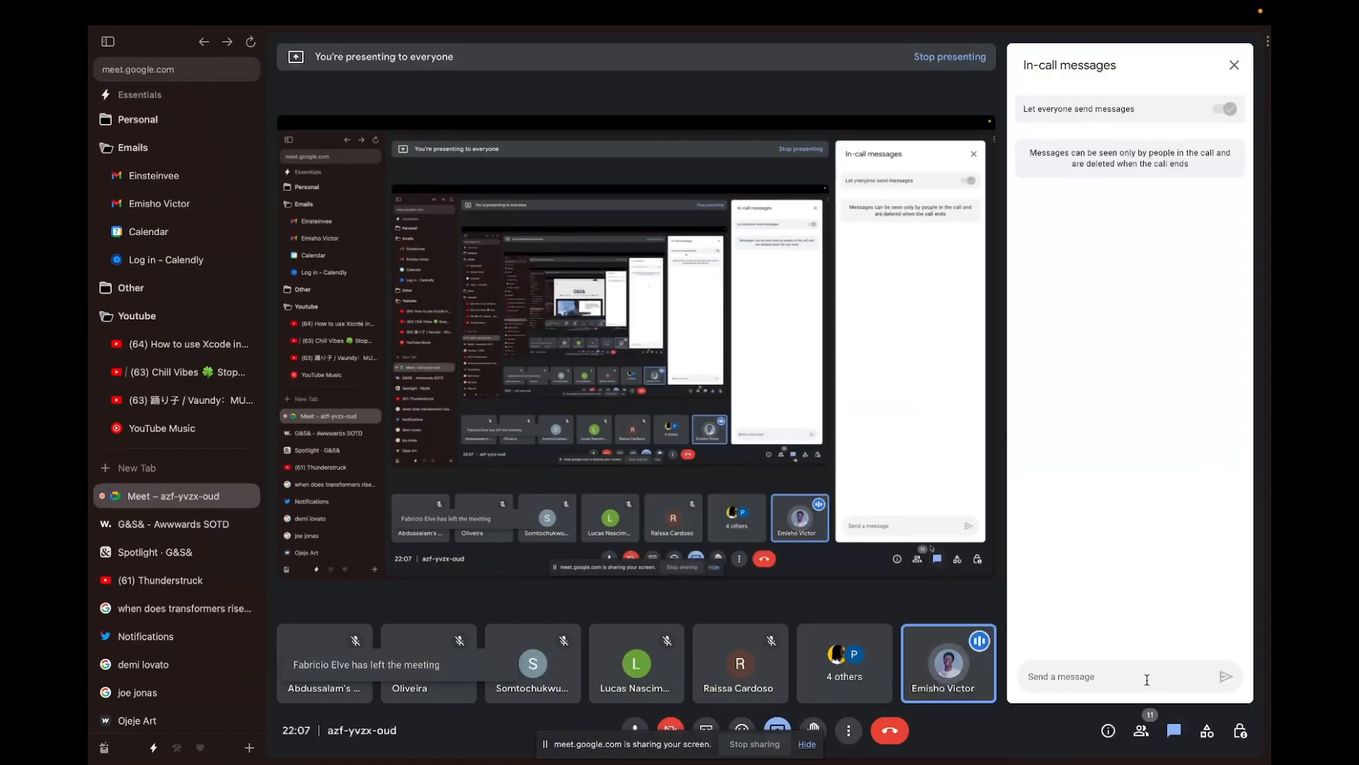
key(Return)
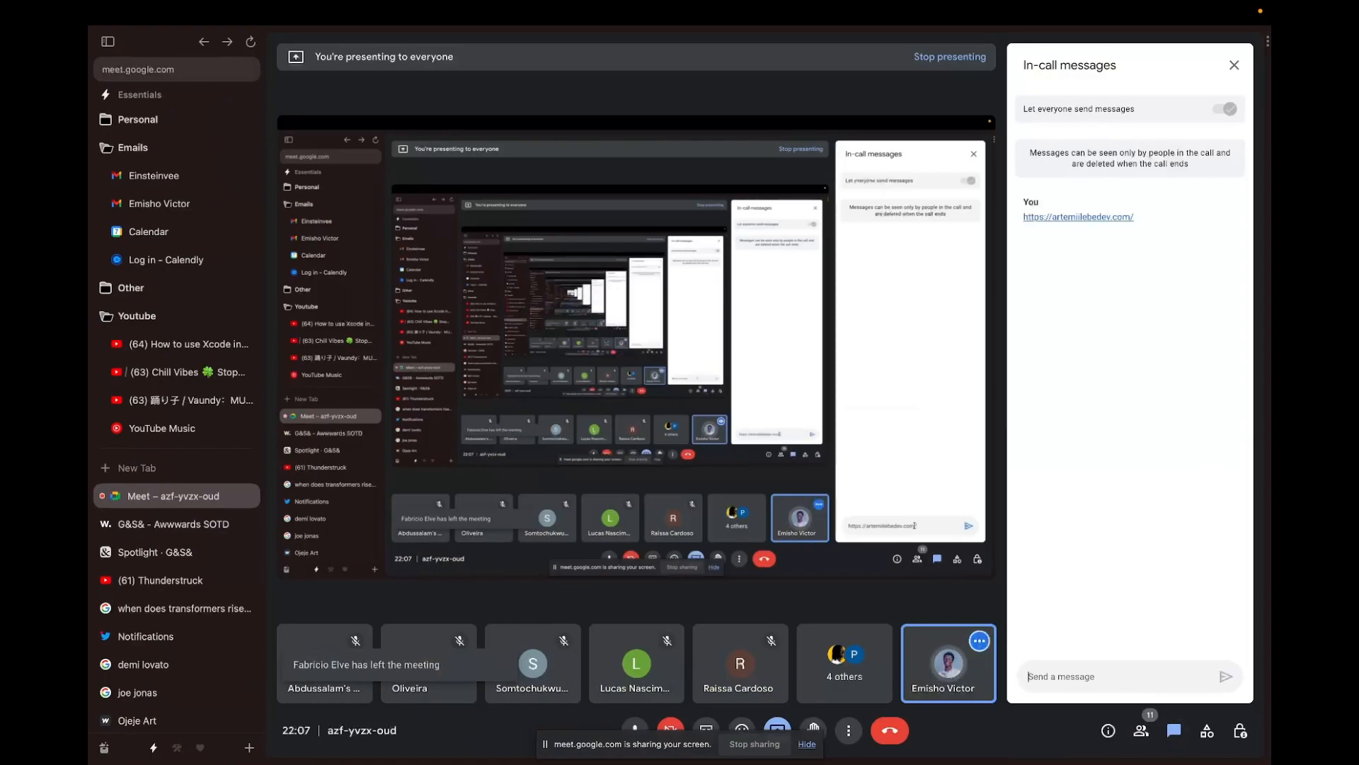
Step: Search the browser for "art" and open the suggested artemiilebedev.com portfolio site
click(170, 467)
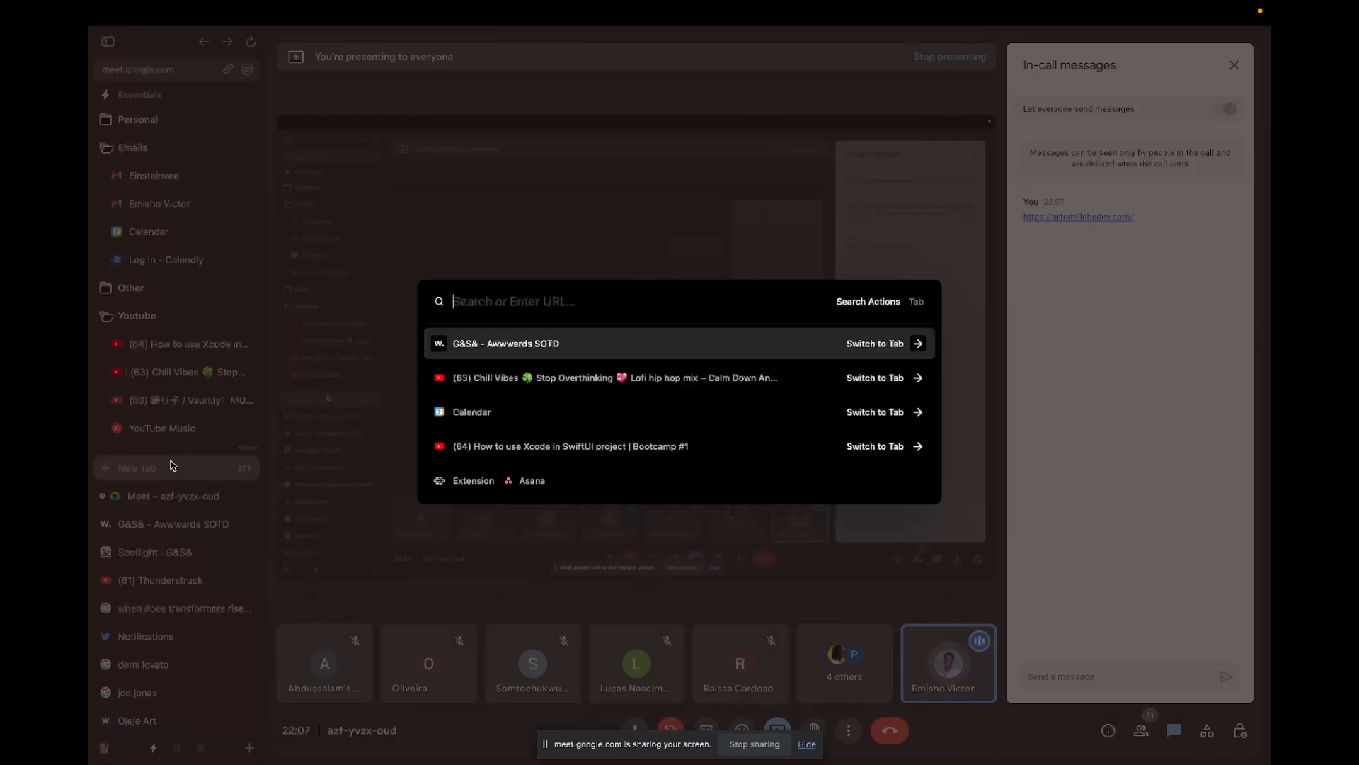
text(at)
key(BackSpace)
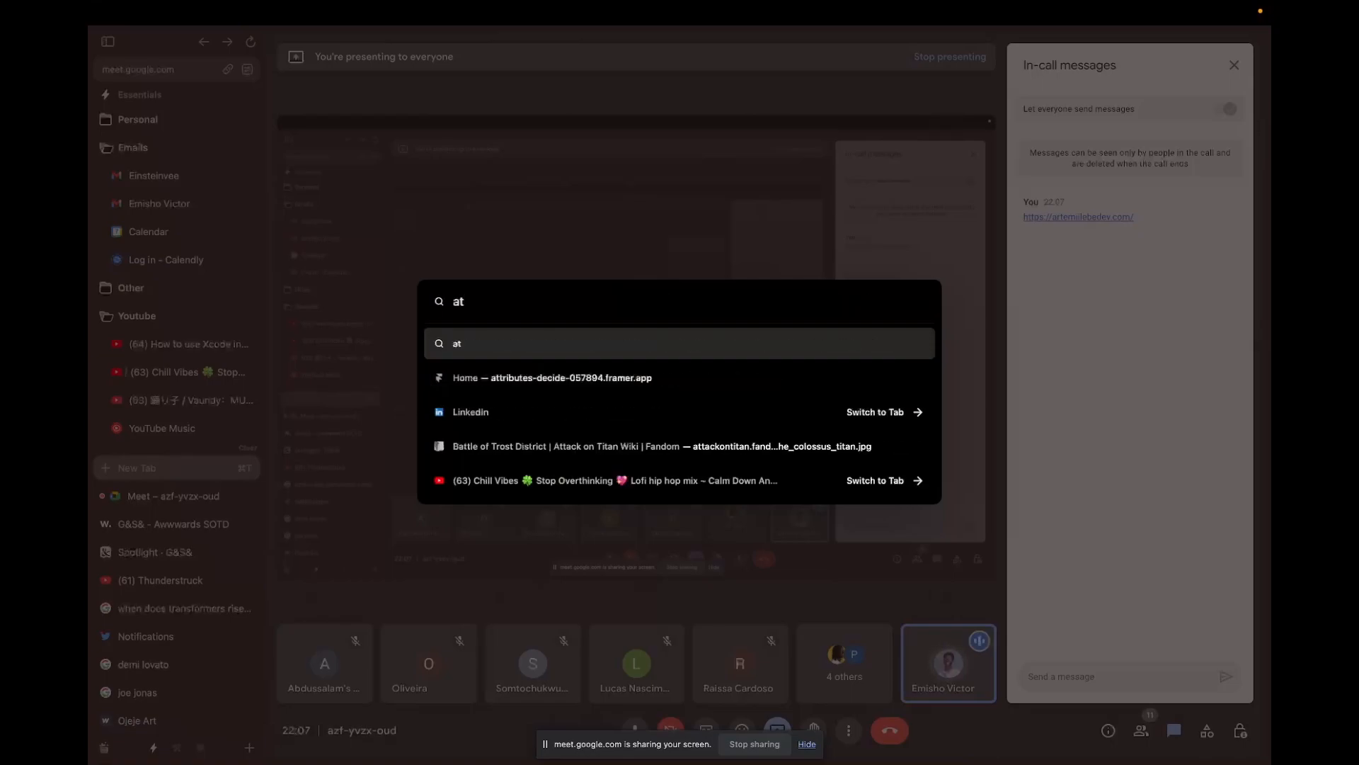
key(BackSpace)
text(rt)
key(Return)
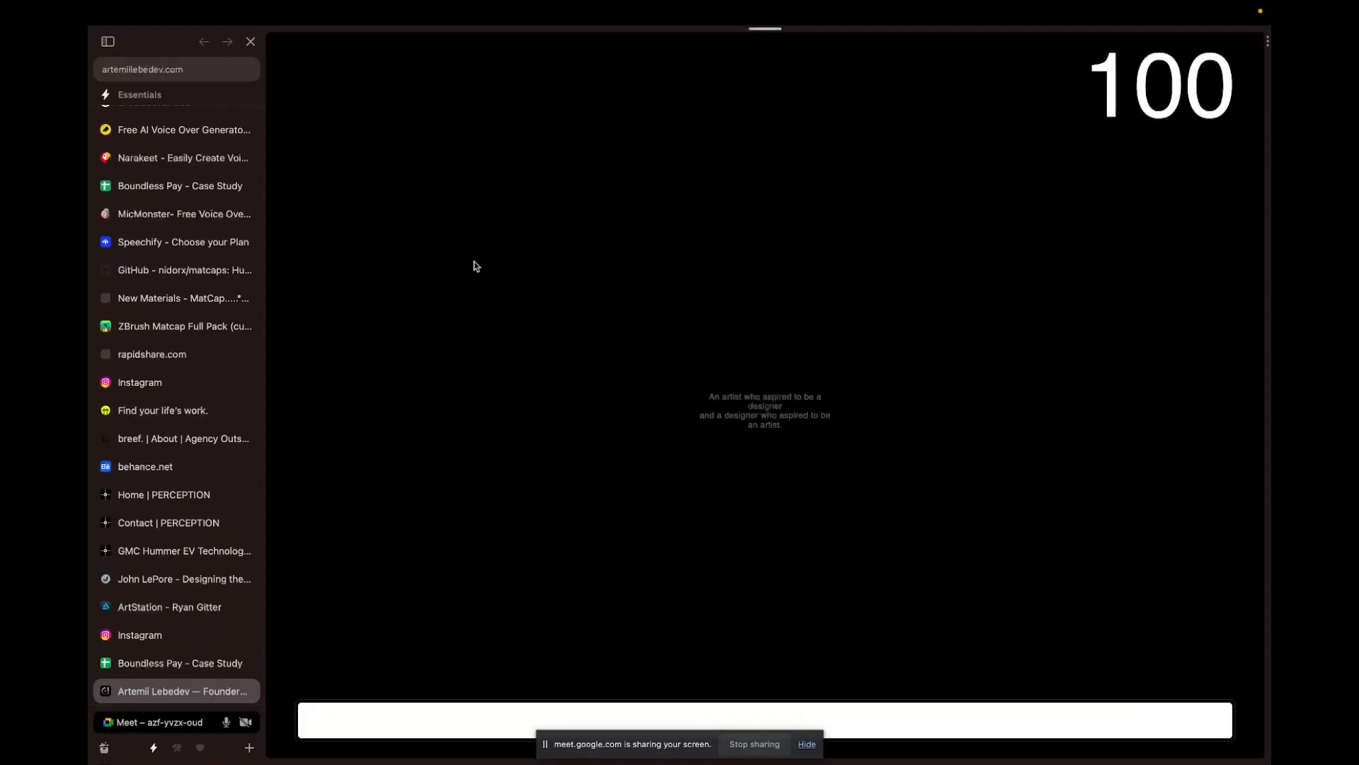
Step: Hide the browser sidebar and look over the title area of the artemiilebedev.com portfolio
key(super+s)
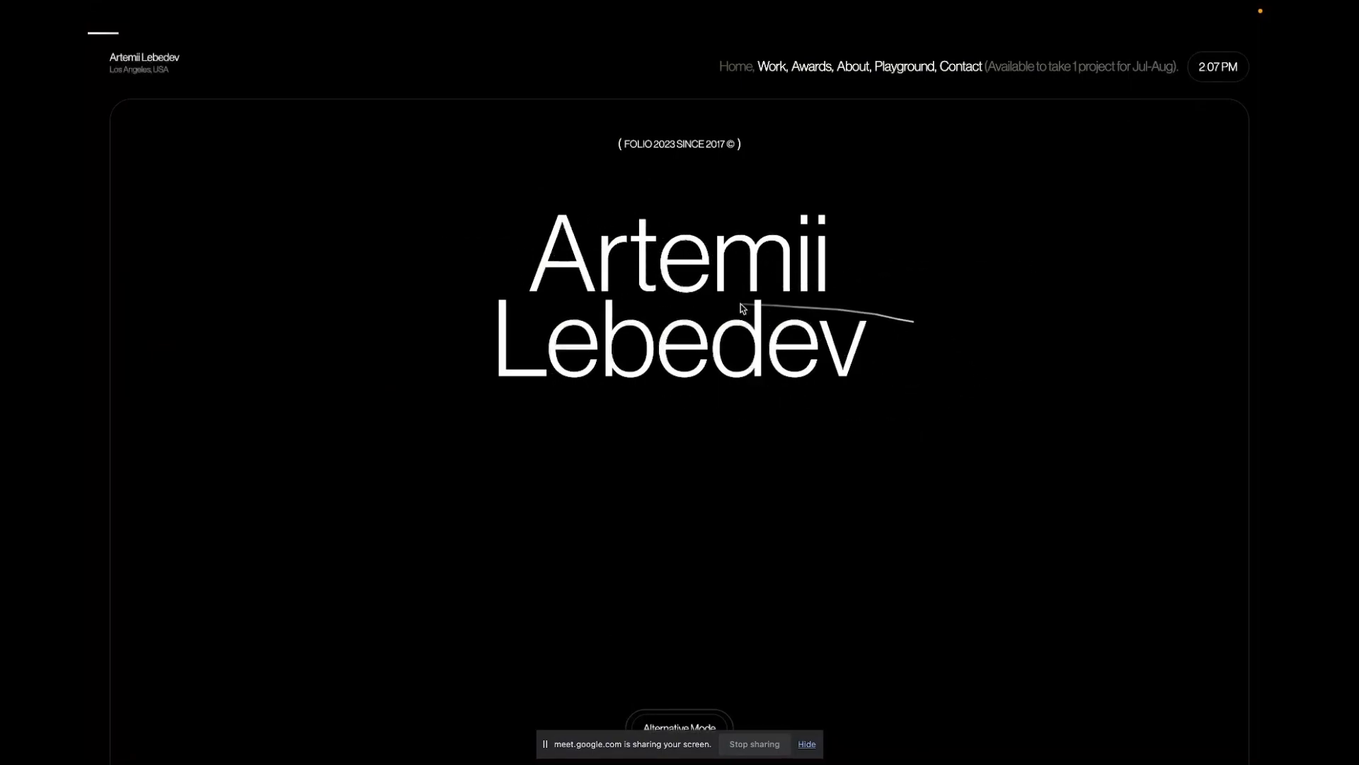
scroll(741, 292, down, 5)
scroll(746, 291, up, 5)
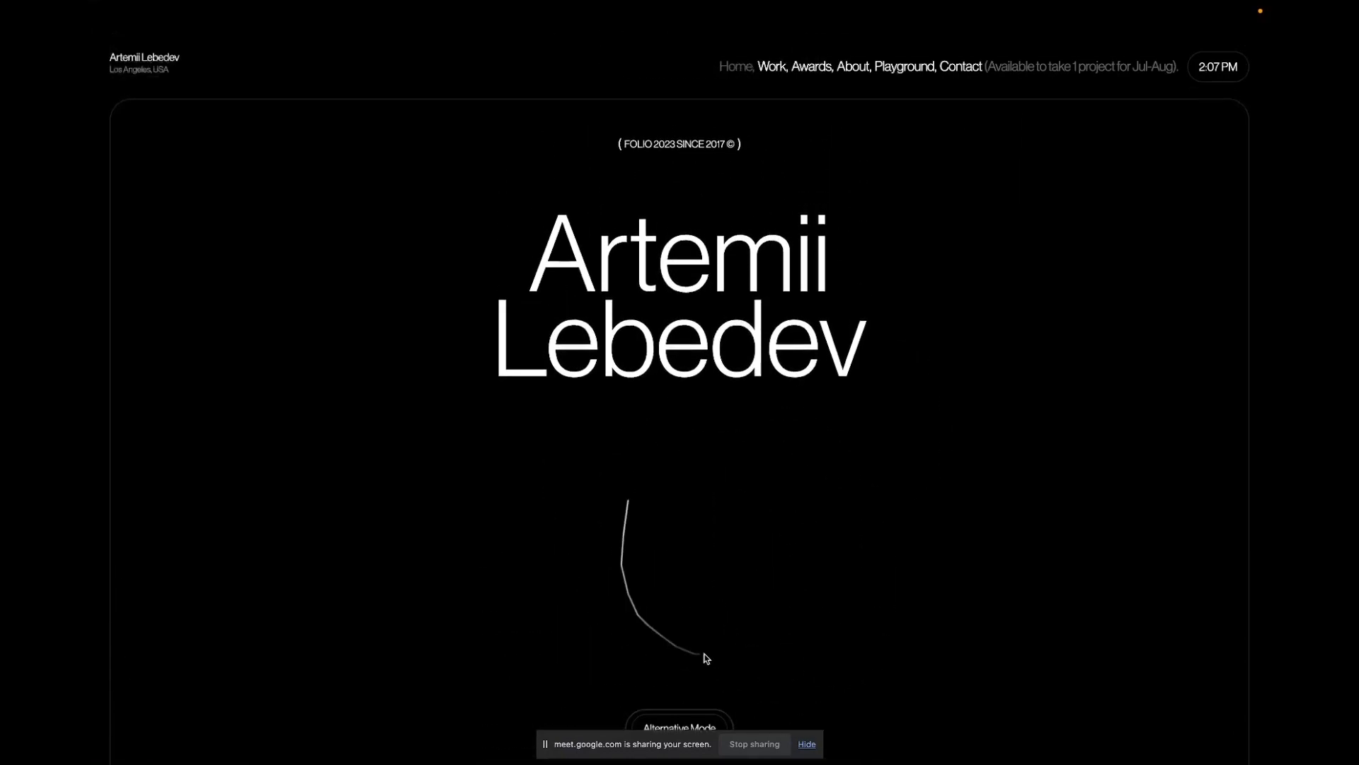
scroll(697, 521, down, 5)
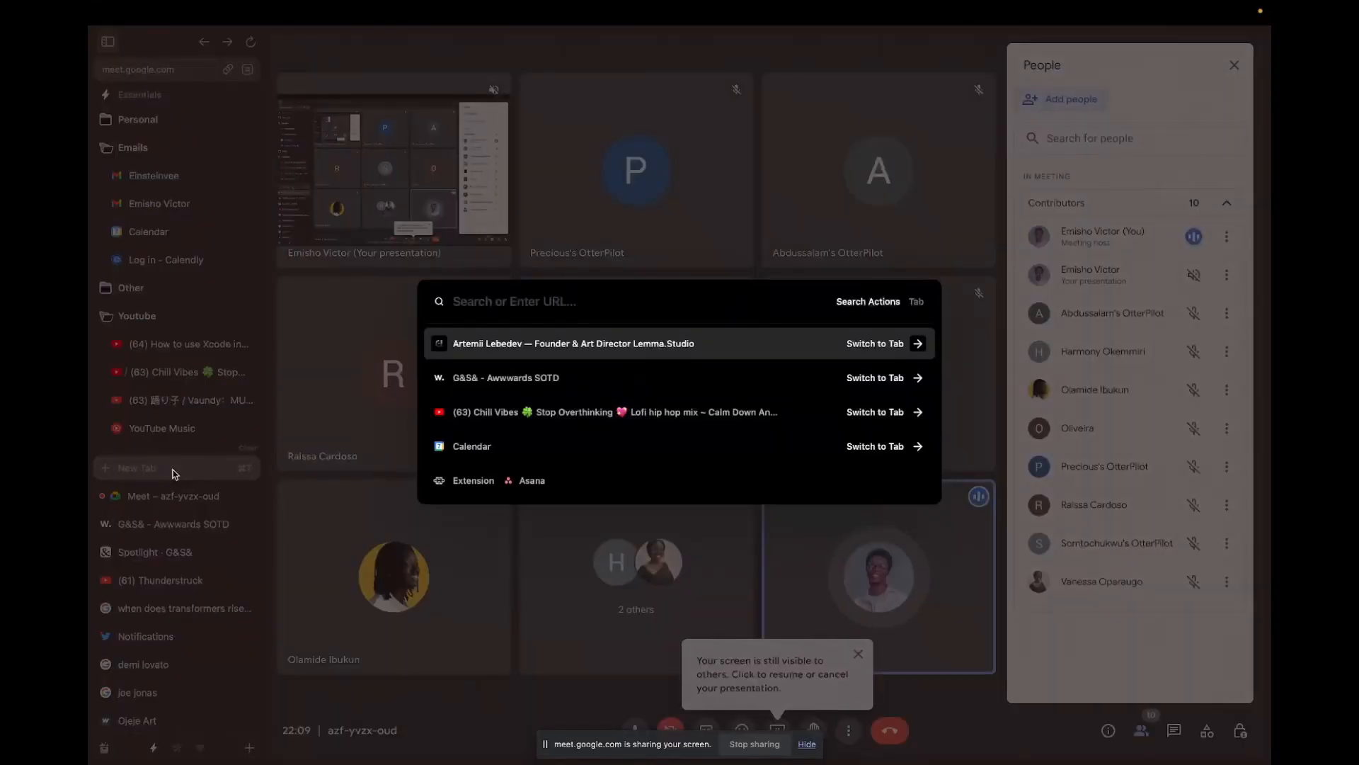
Step: Reopen the artemiilebedev.com portfolio from the Meet call by searching "art", and present its glass hand artwork
text(art)
key(Return)
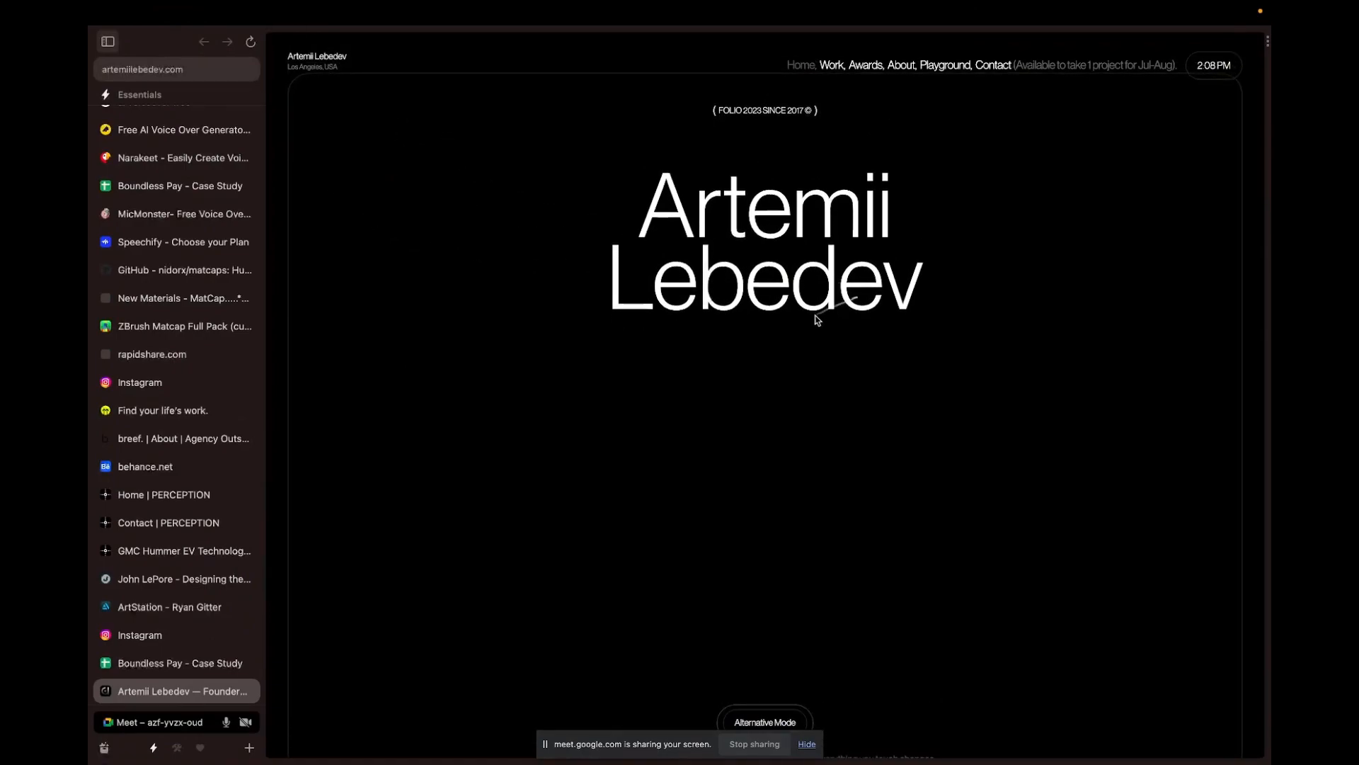
scroll(778, 287, down, 2)
scroll(783, 290, down, 8)
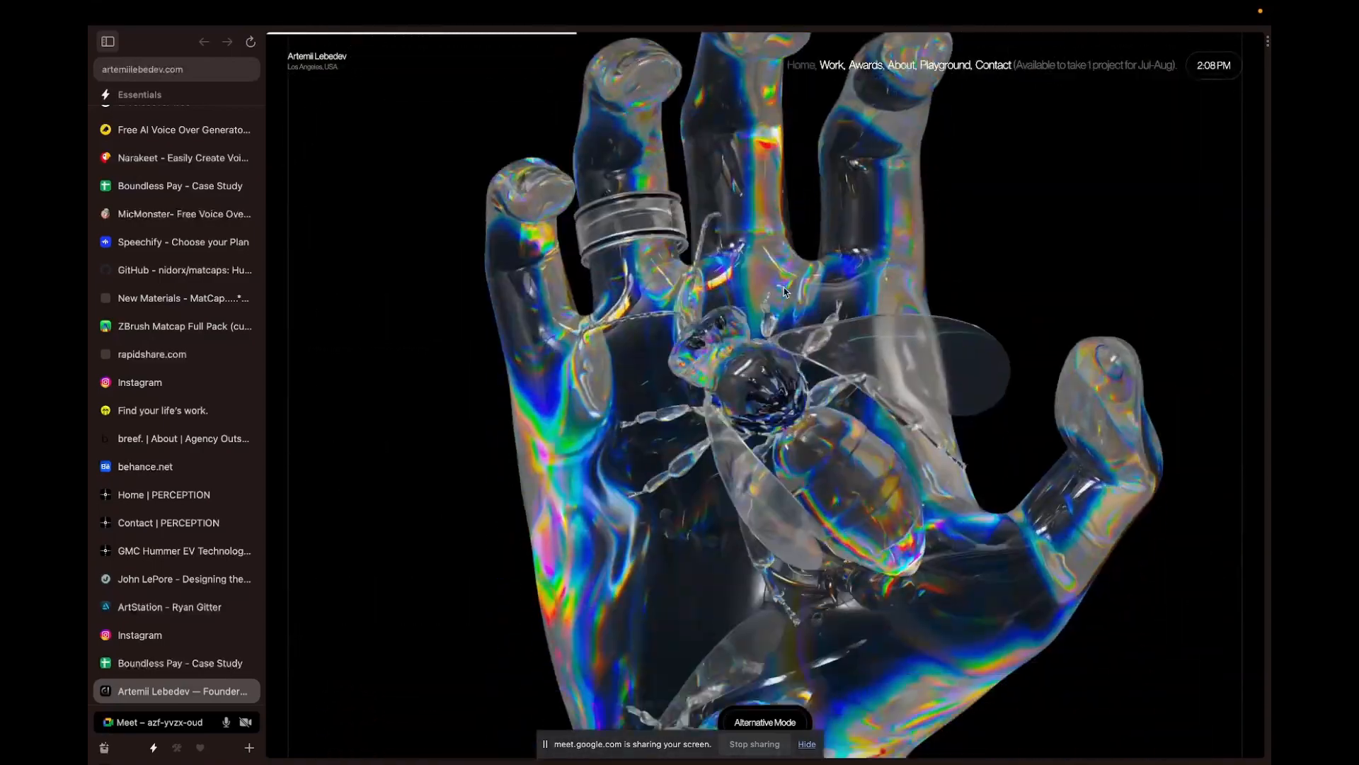
scroll(784, 292, up, 3)
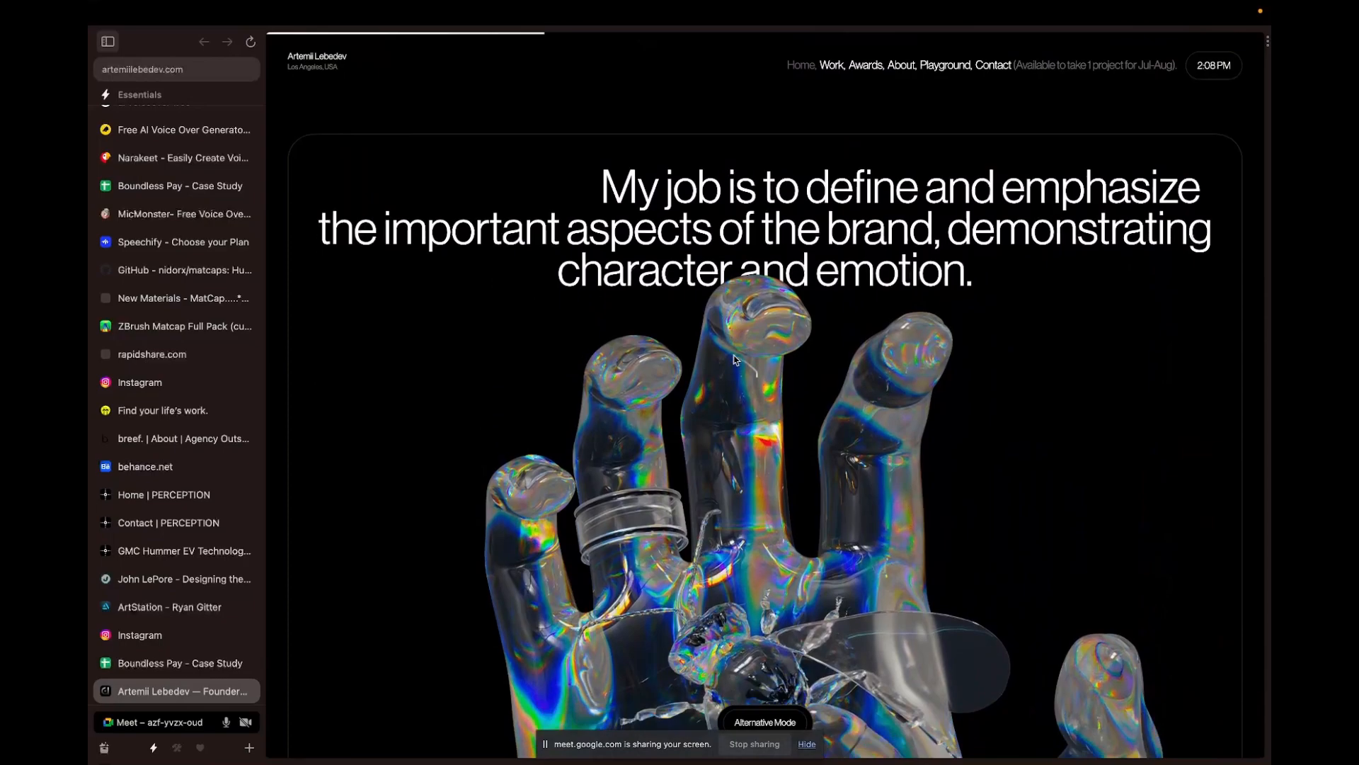
scroll(763, 324, down, 4)
scroll(649, 188, up, 2)
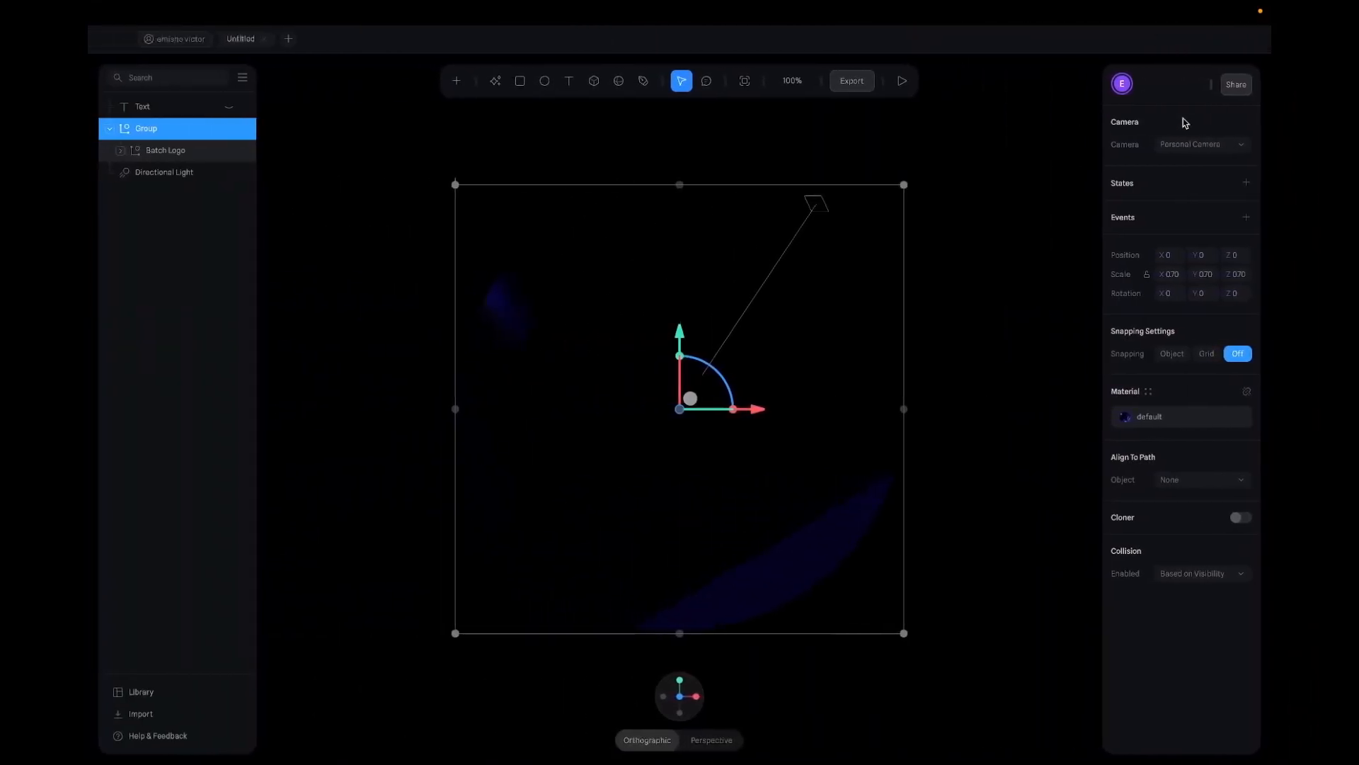
Step: Play the Batch logo scene in Spline and compare its glass effect with the portfolio's hand artwork in the browser
click(902, 82)
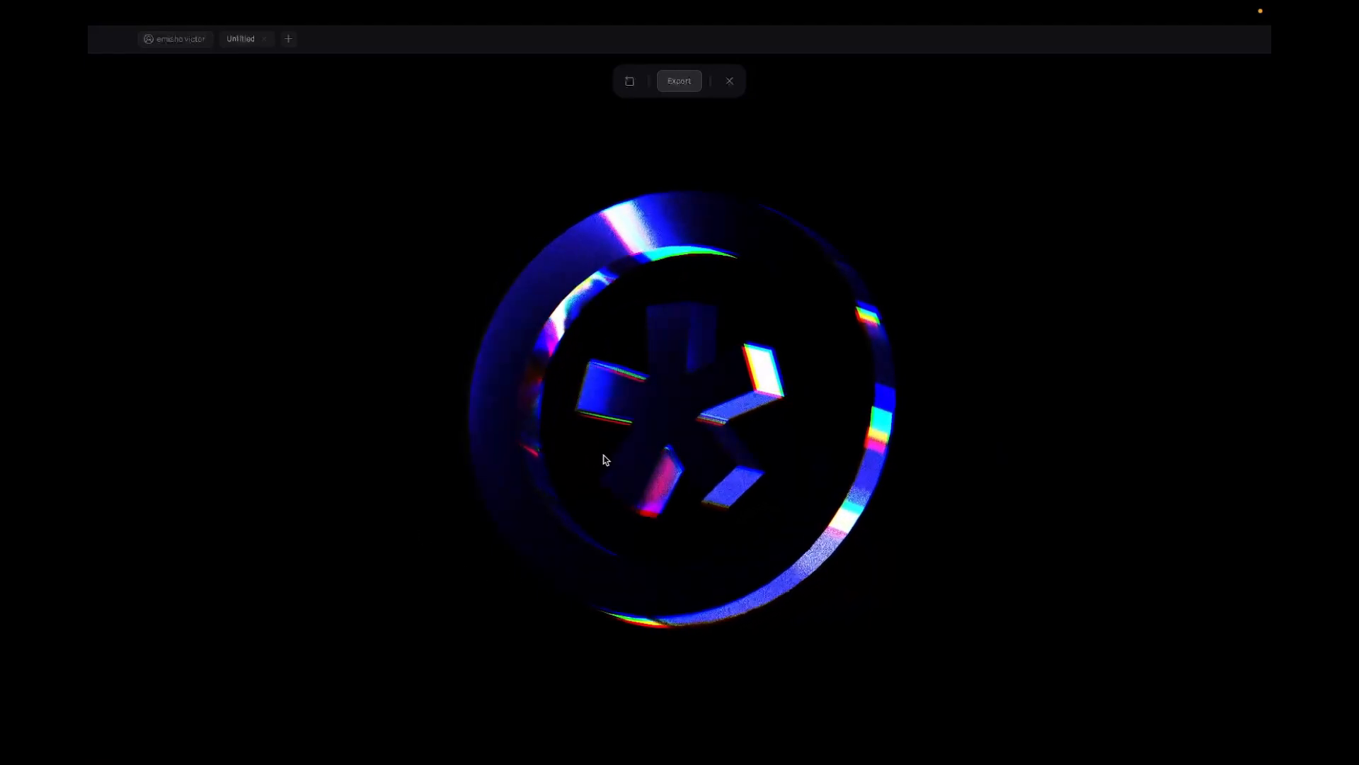
key(ctrl+Right)
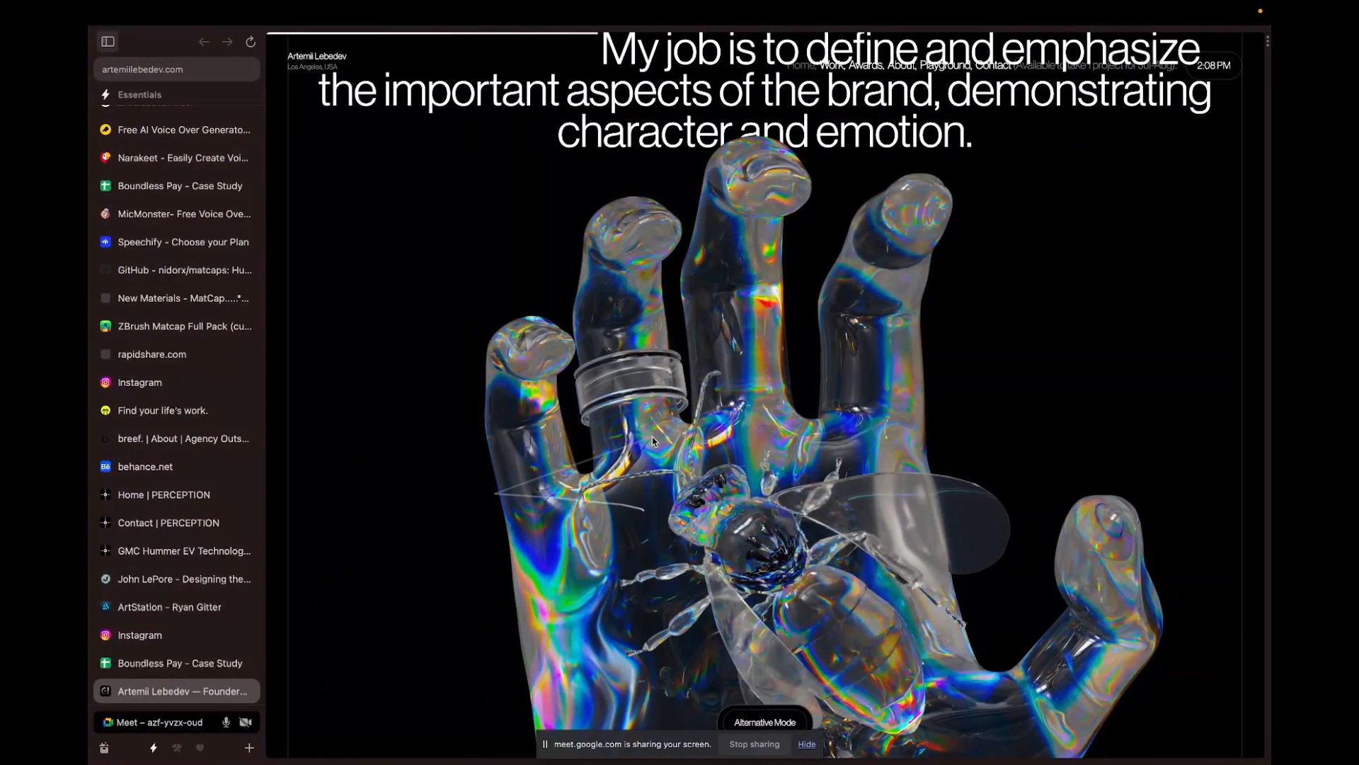
scroll(733, 342, down, 5)
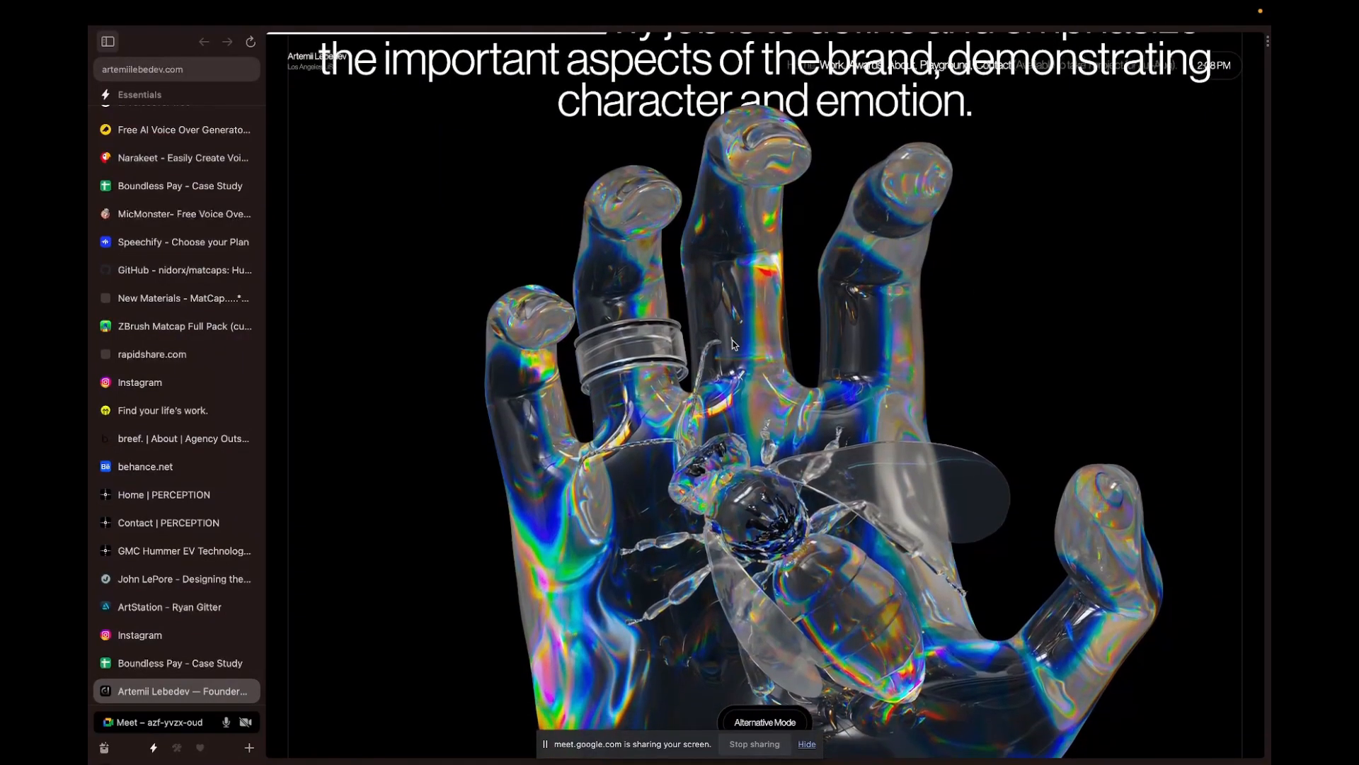
scroll(776, 396, up, 5)
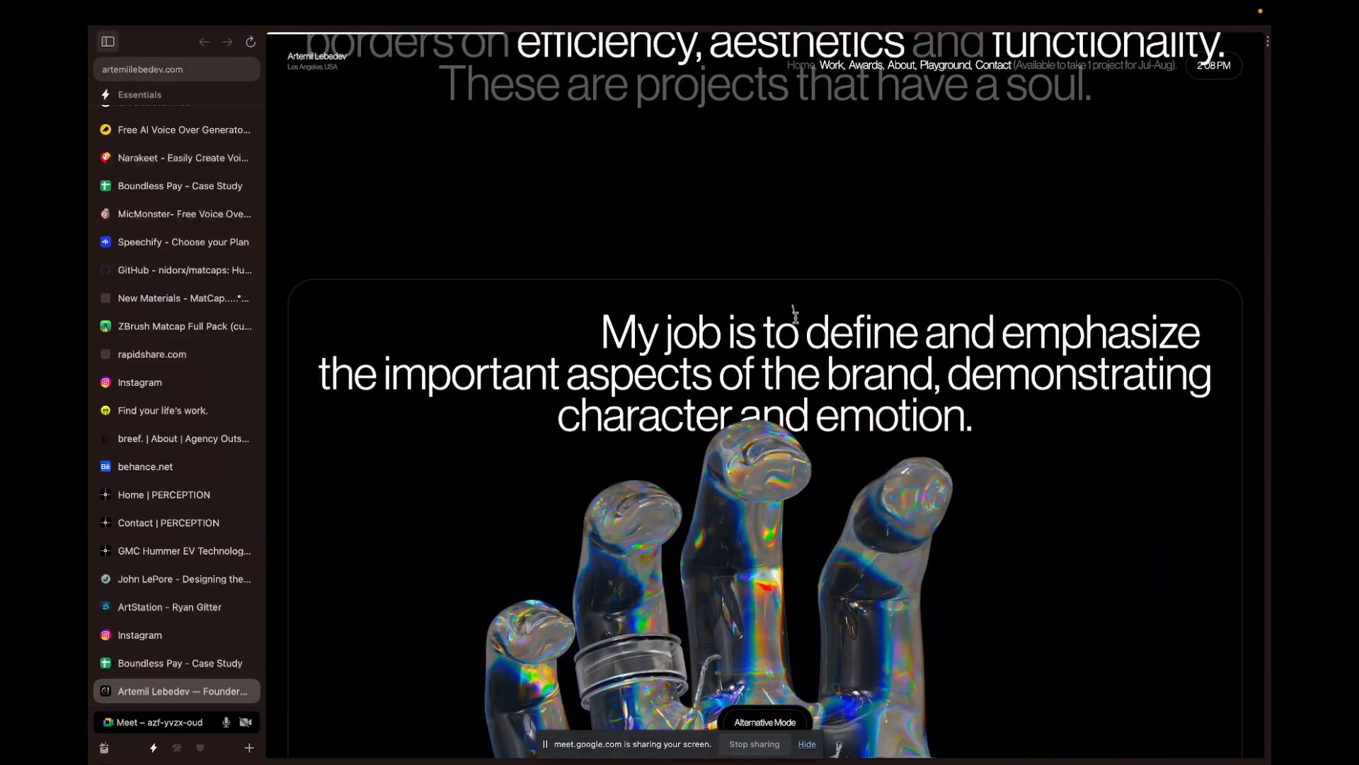
Step: Review the portfolio's Featured Projects section and the contact form at the end of the page
scroll(795, 310, down, 3)
scroll(814, 312, down, 5)
scroll(834, 259, down, 10)
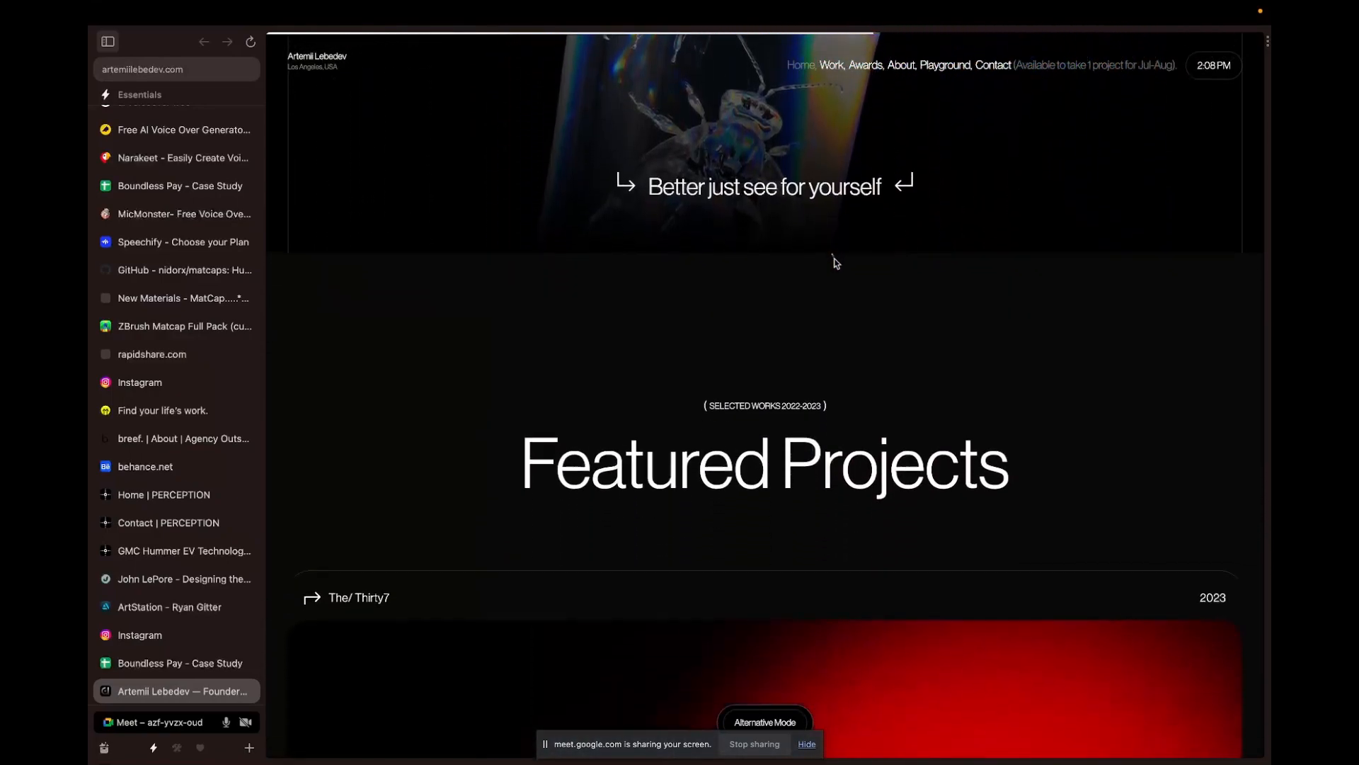
scroll(842, 293, down, 15)
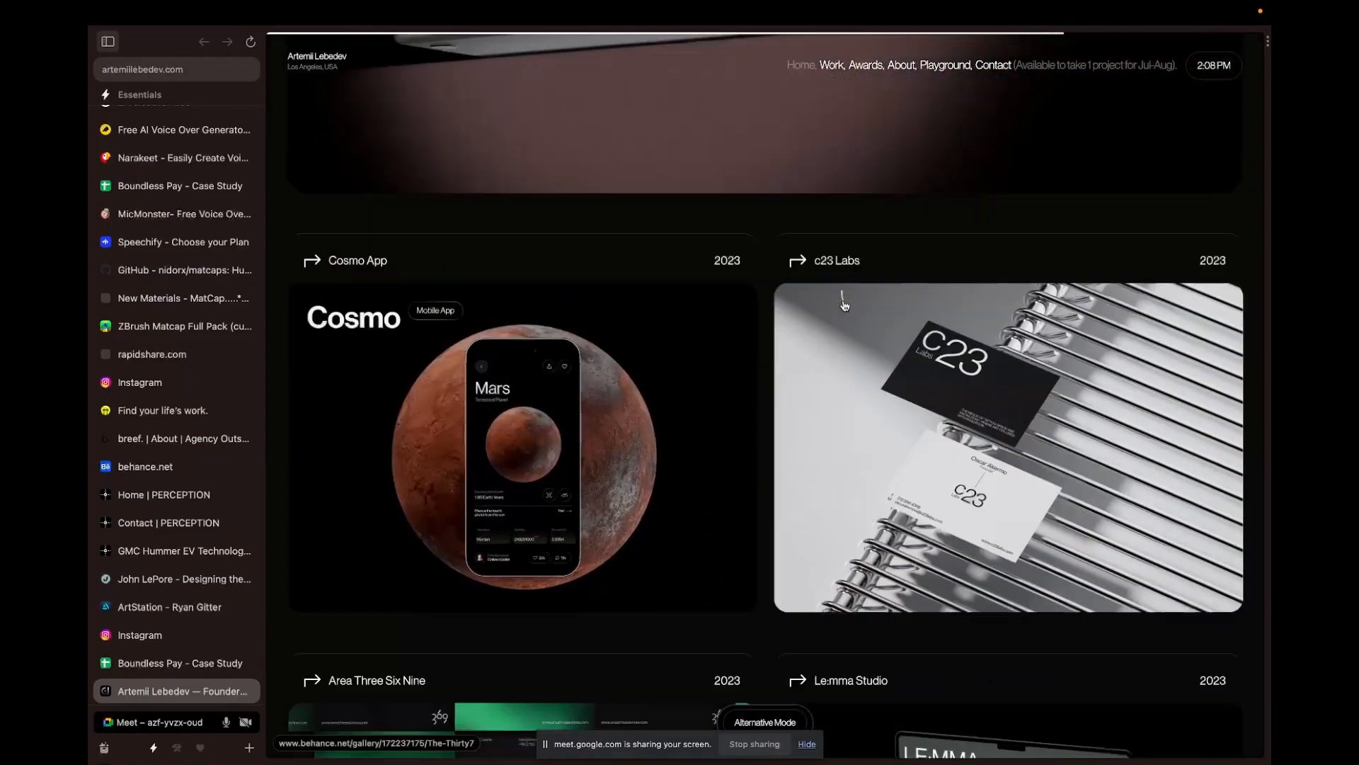
scroll(843, 310, down, 15)
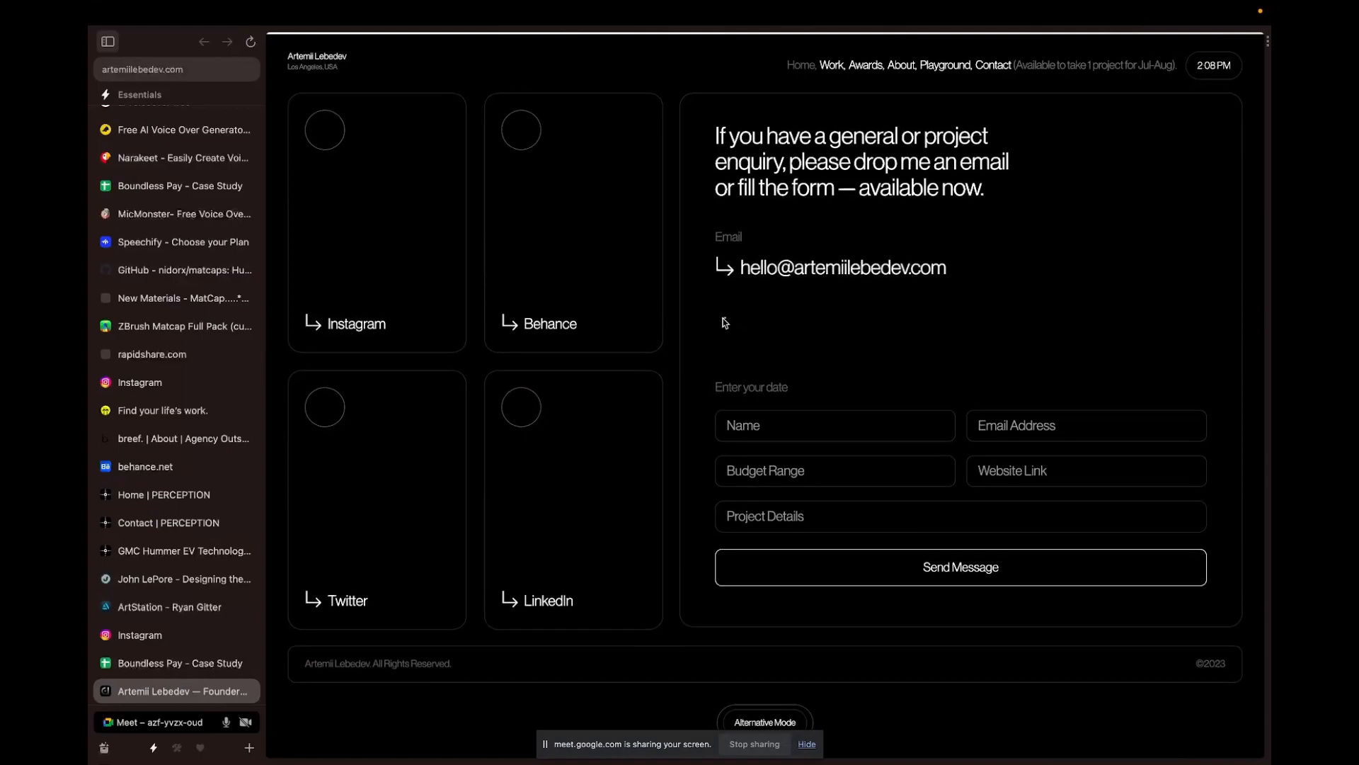
scroll(722, 318, up, 20)
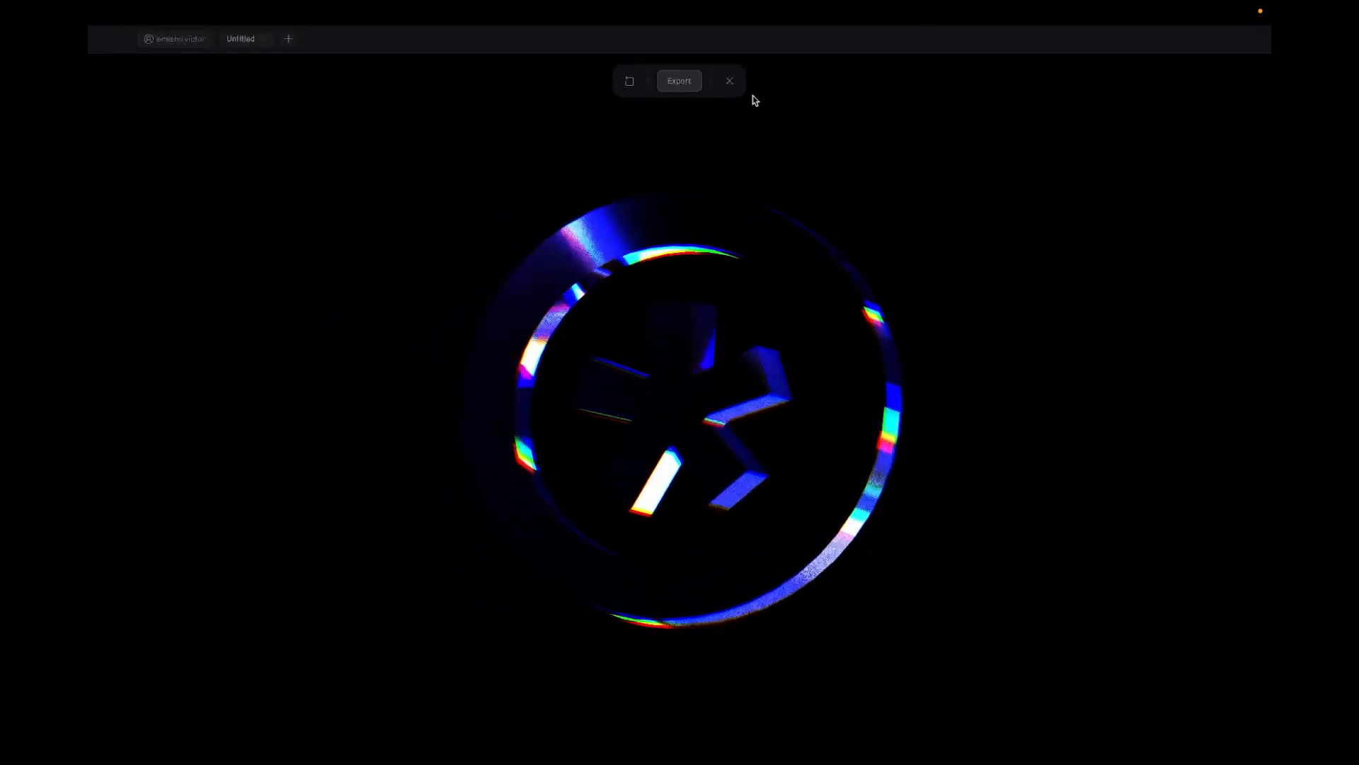
Step: Exit the Spline scene preview and switch back to the "COMMUNITY FOR MOTION DESIGNERS" Website frame in Figma's WDS 6 file
click(730, 81)
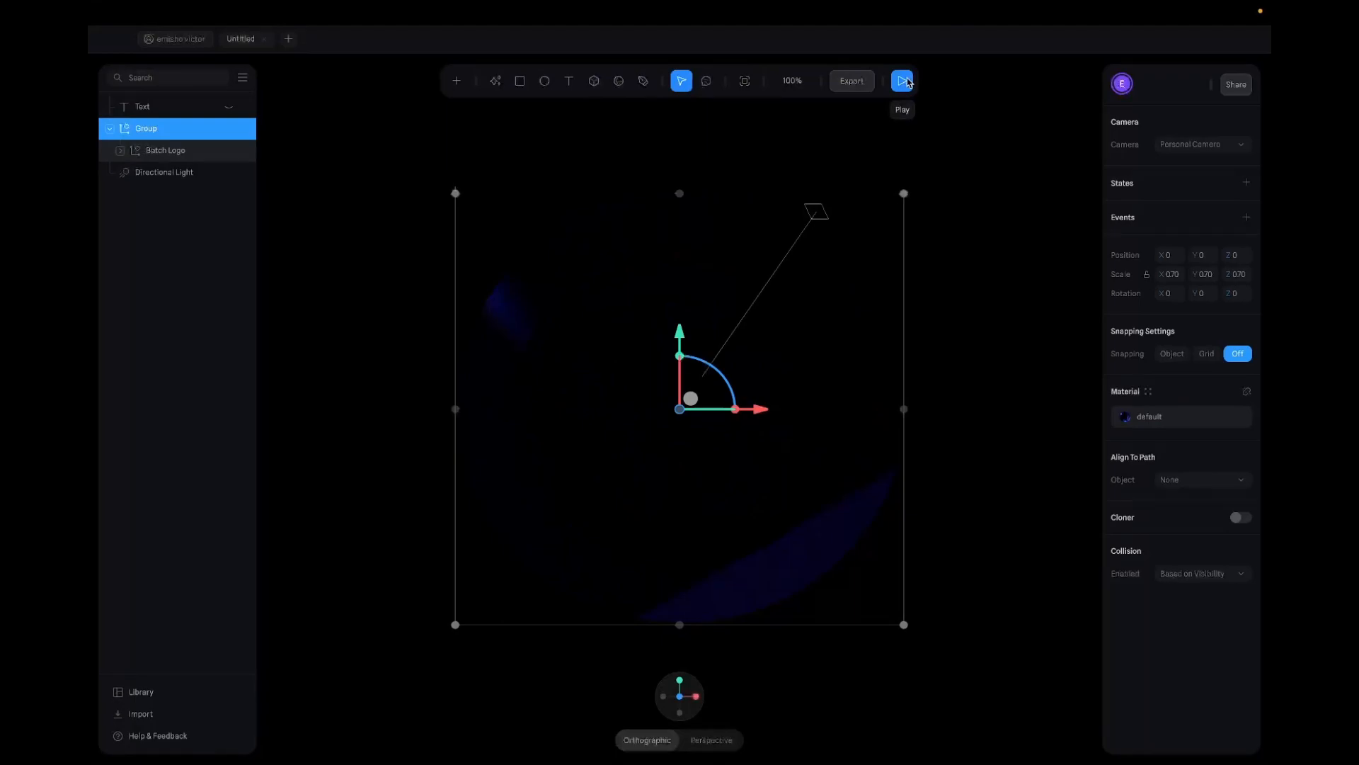
key(ctrl+Right)
key(ctrl+Right)
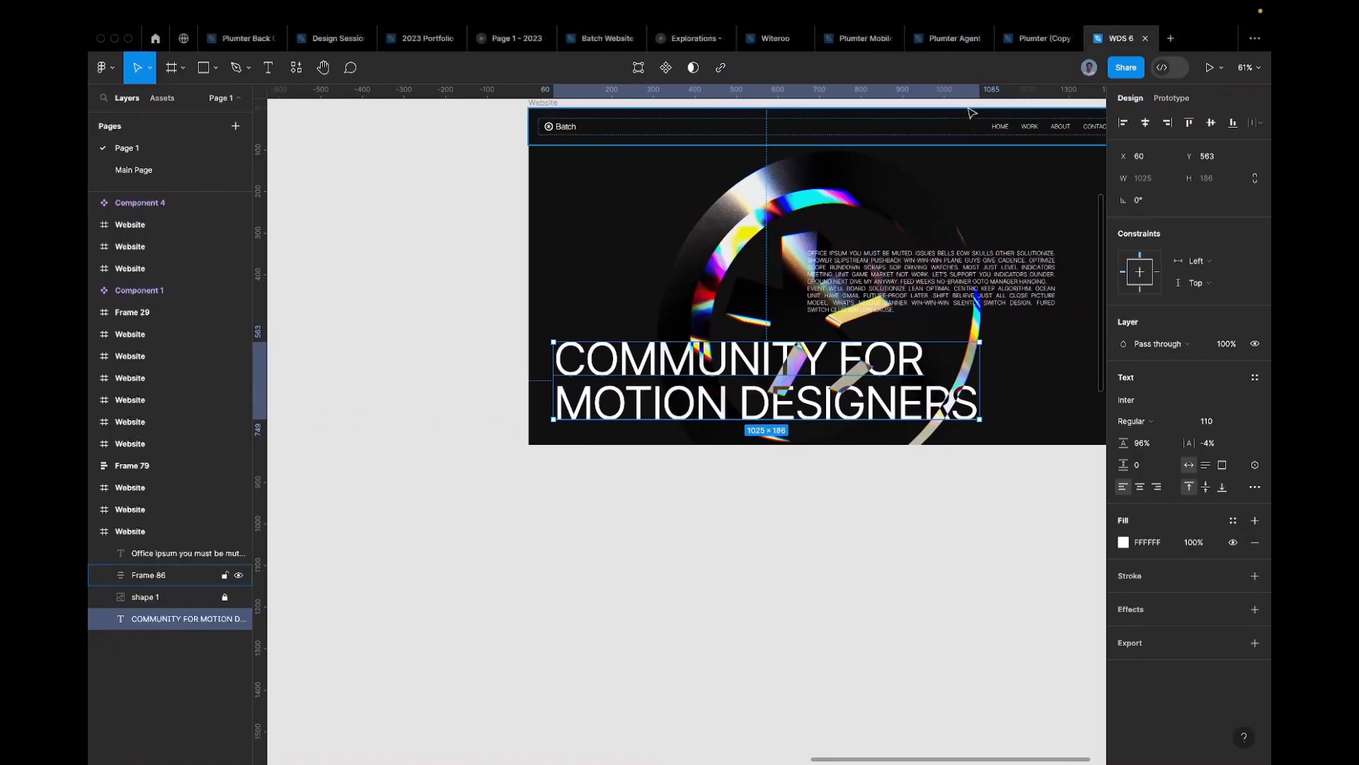
scroll(972, 113, down, 1)
scroll(972, 114, up, 1)
scroll(972, 113, right, 1)
scroll(882, 222, up, 2)
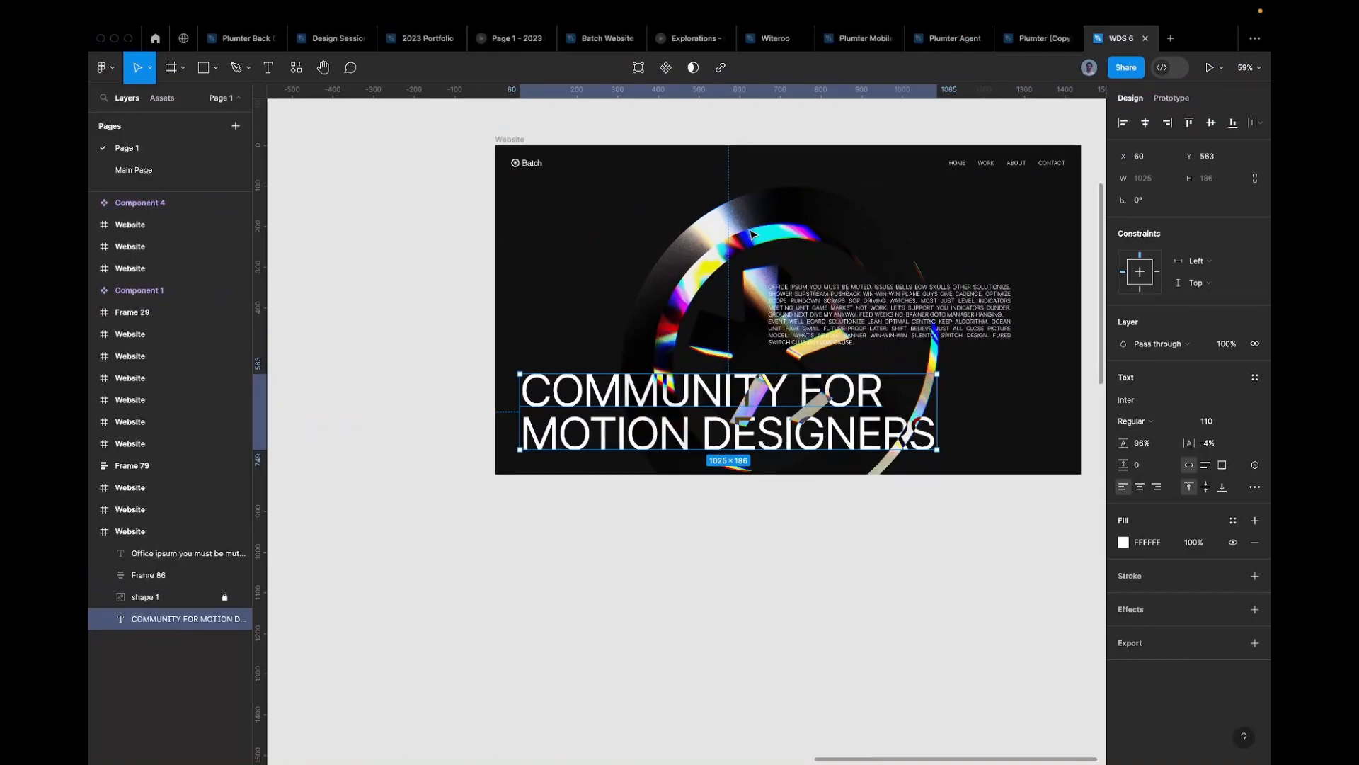
Step: Deselect the heading and survey the other Website frames on the page, including the "LOADING..." screen variations
key(Escape)
scroll(753, 234, down, 3)
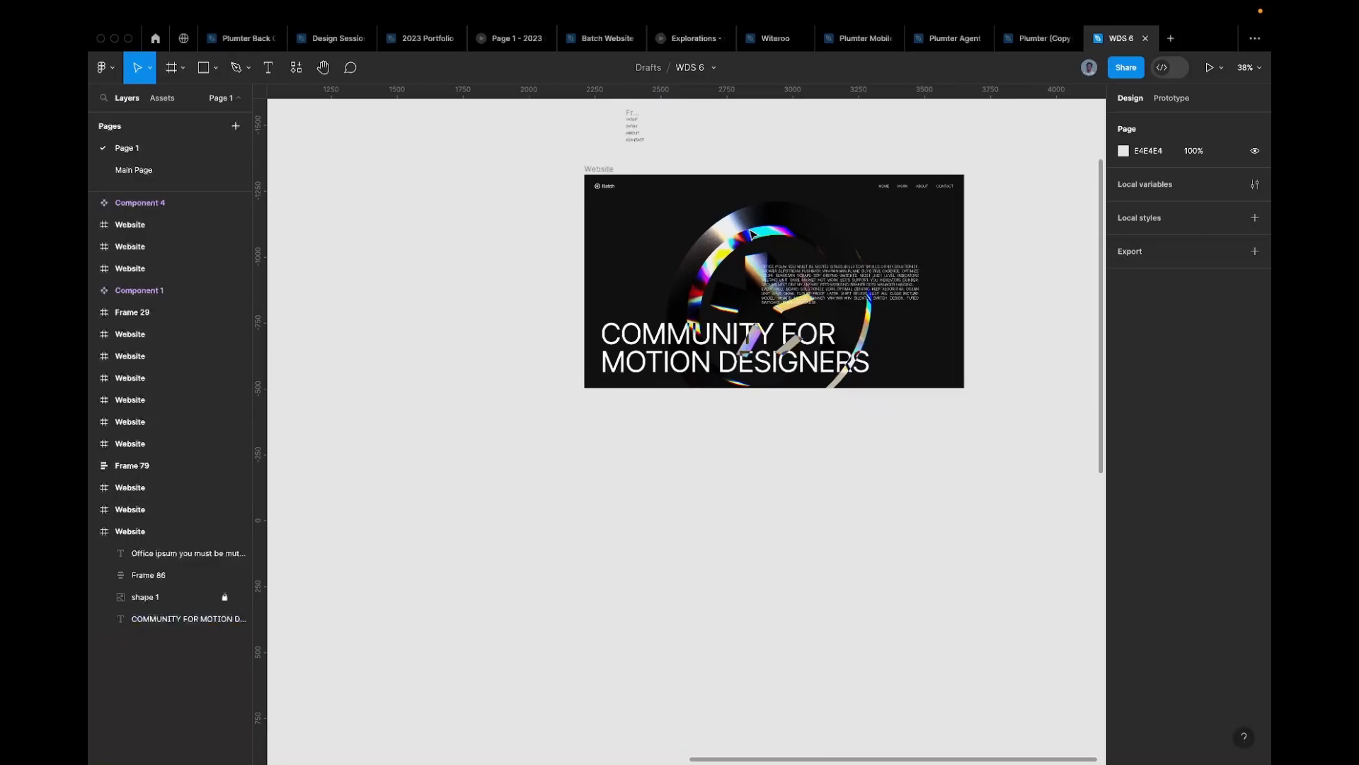
scroll(753, 234, down, 3)
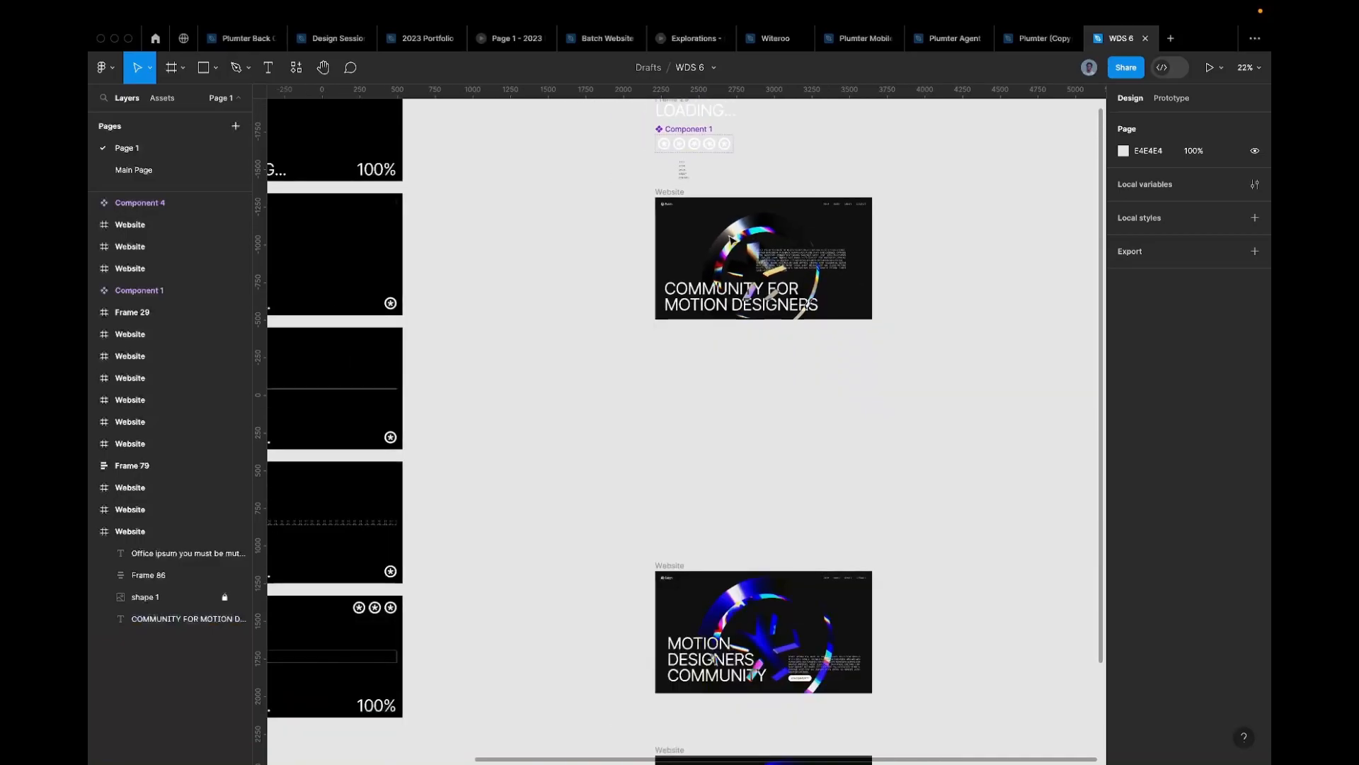
scroll(687, 216, up, 3)
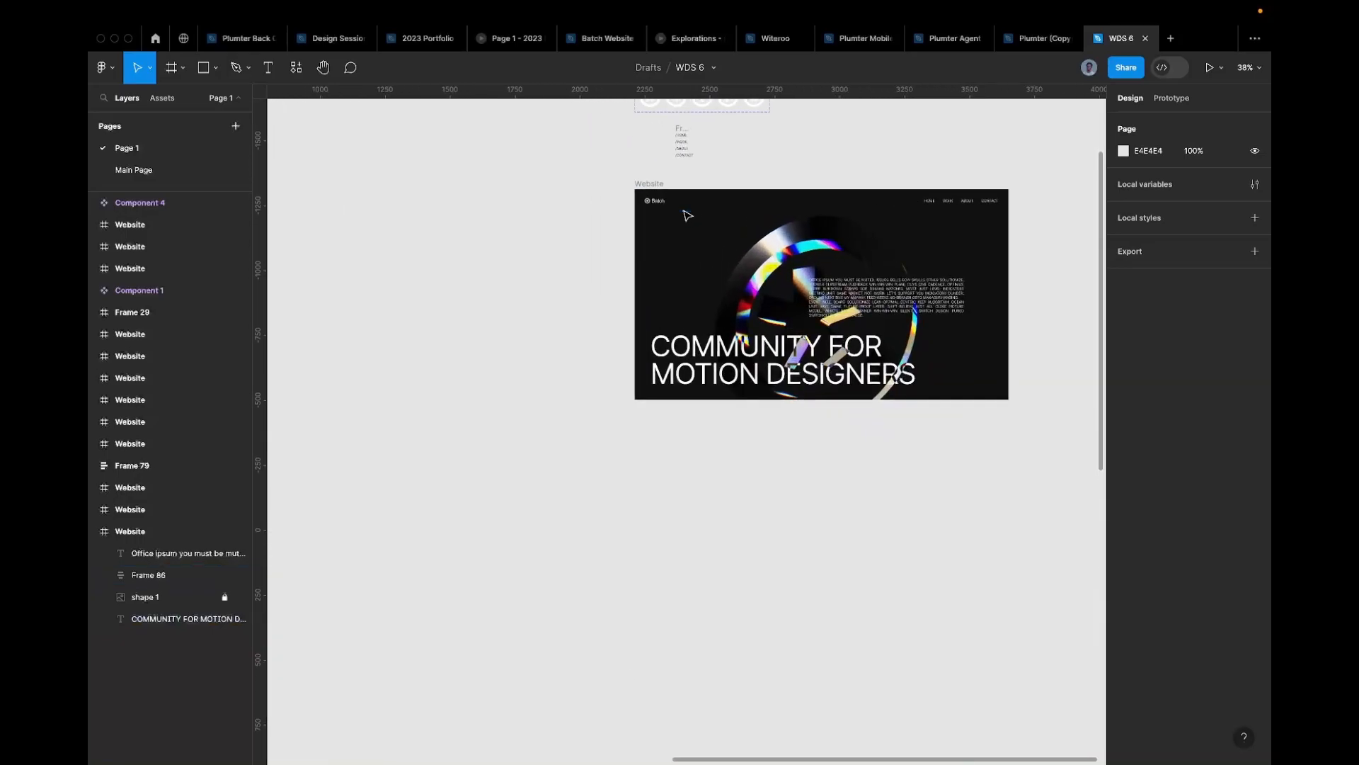
scroll(686, 214, down, 3)
scroll(685, 212, left, 5)
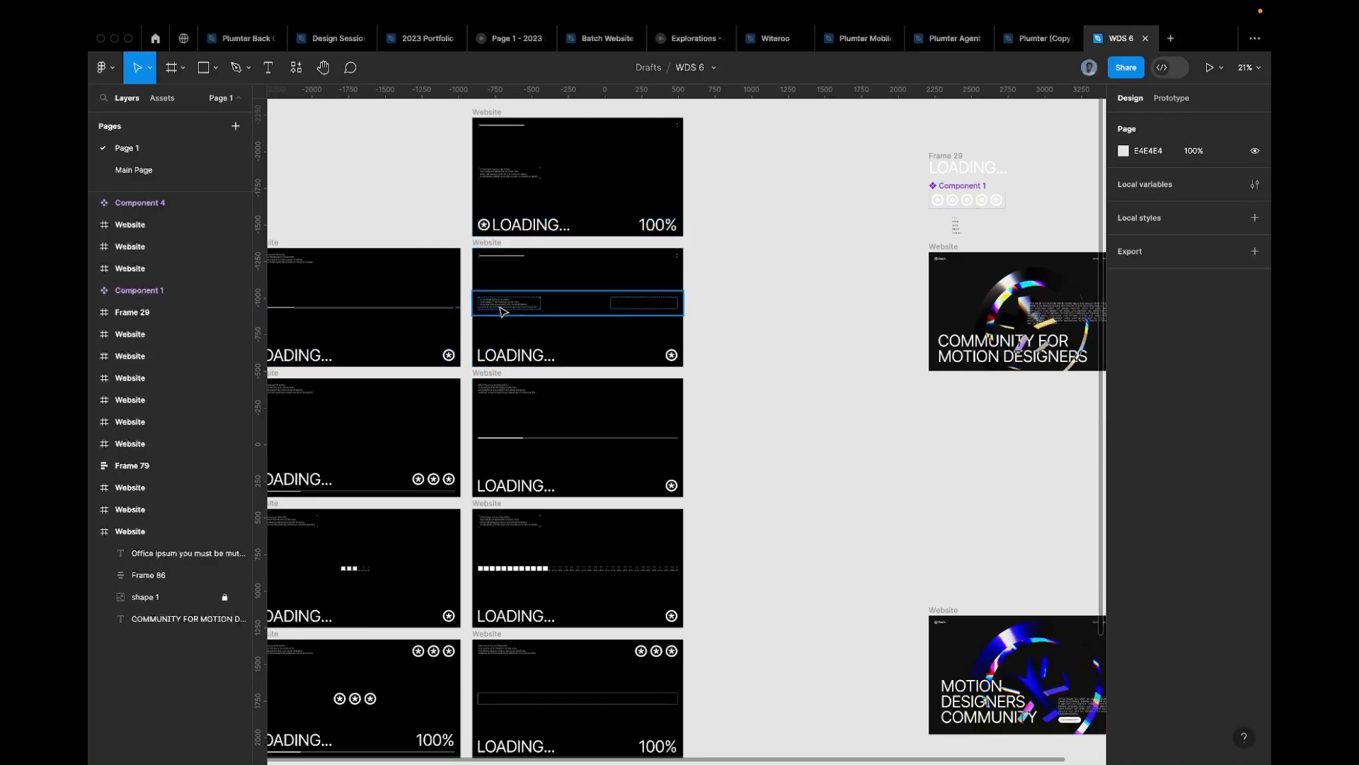
Step: Examine the "LOADING..." Website frame variations in both columns of the page
scroll(502, 312, up, 2)
scroll(503, 312, left, 3)
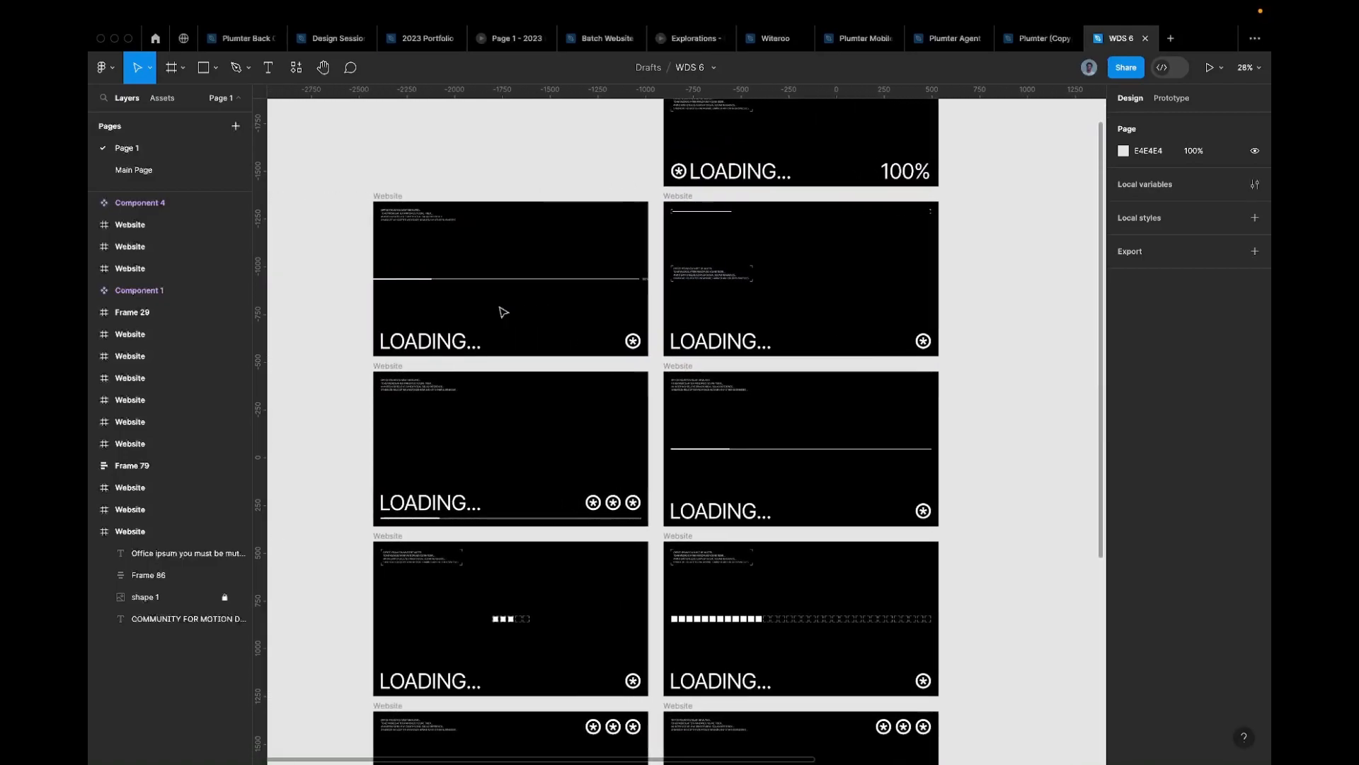
scroll(502, 312, down, 3)
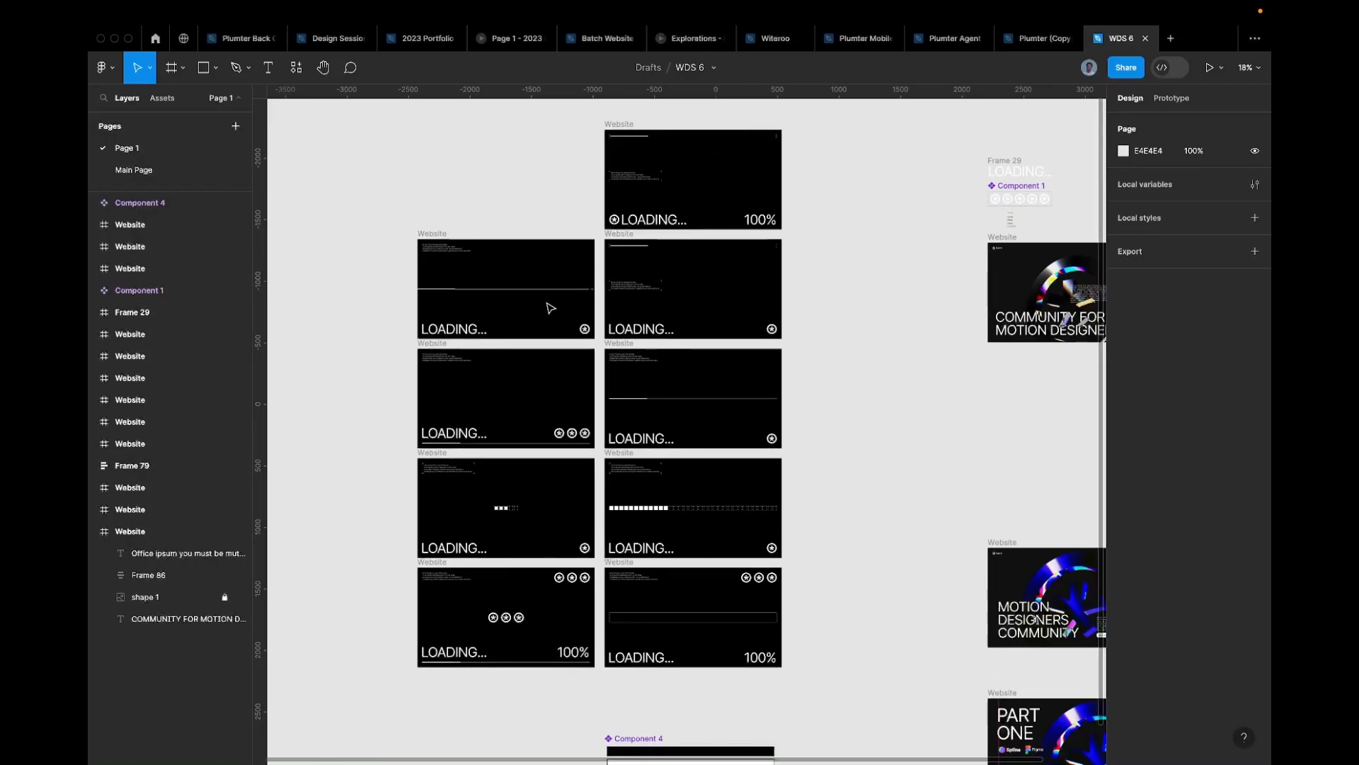
Step: Switch to the Batch logo scene in Spline and play it
key(ctrl+Left)
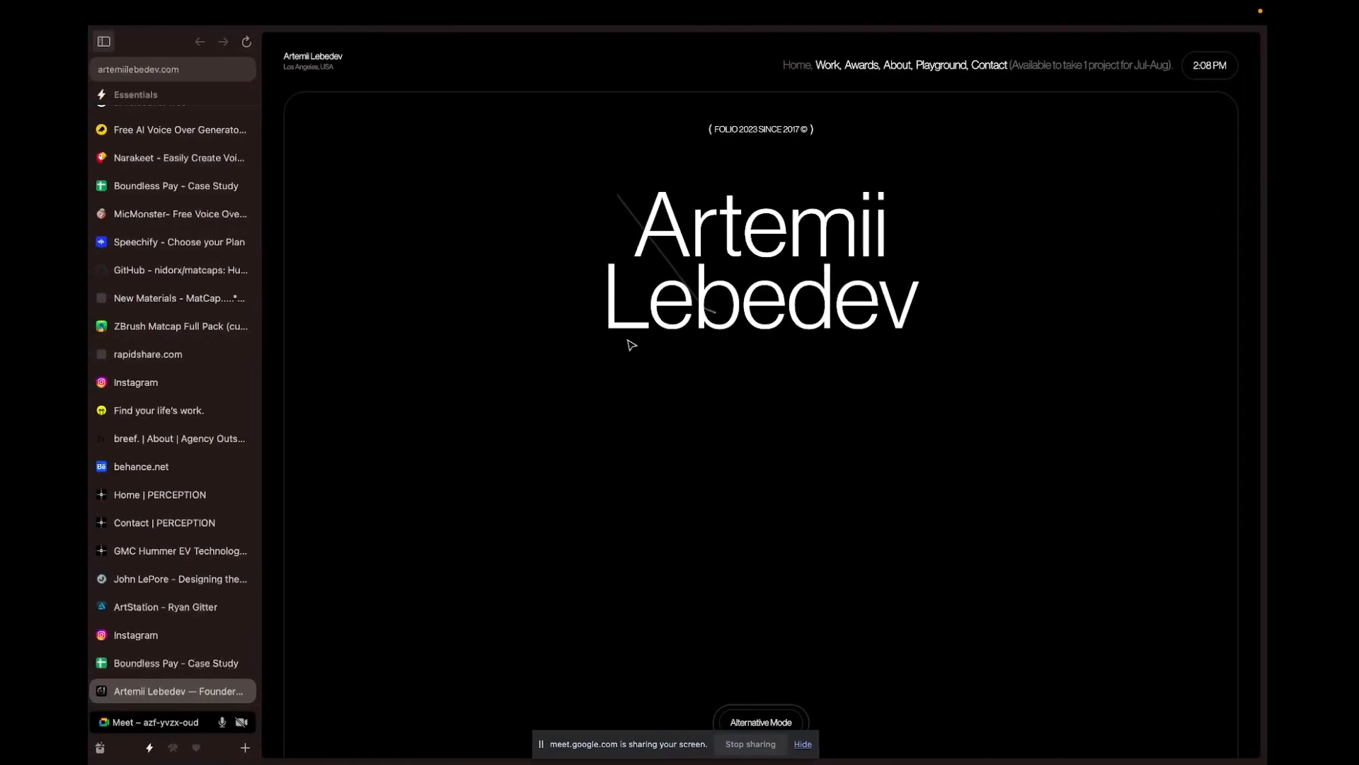
key(ctrl+Left)
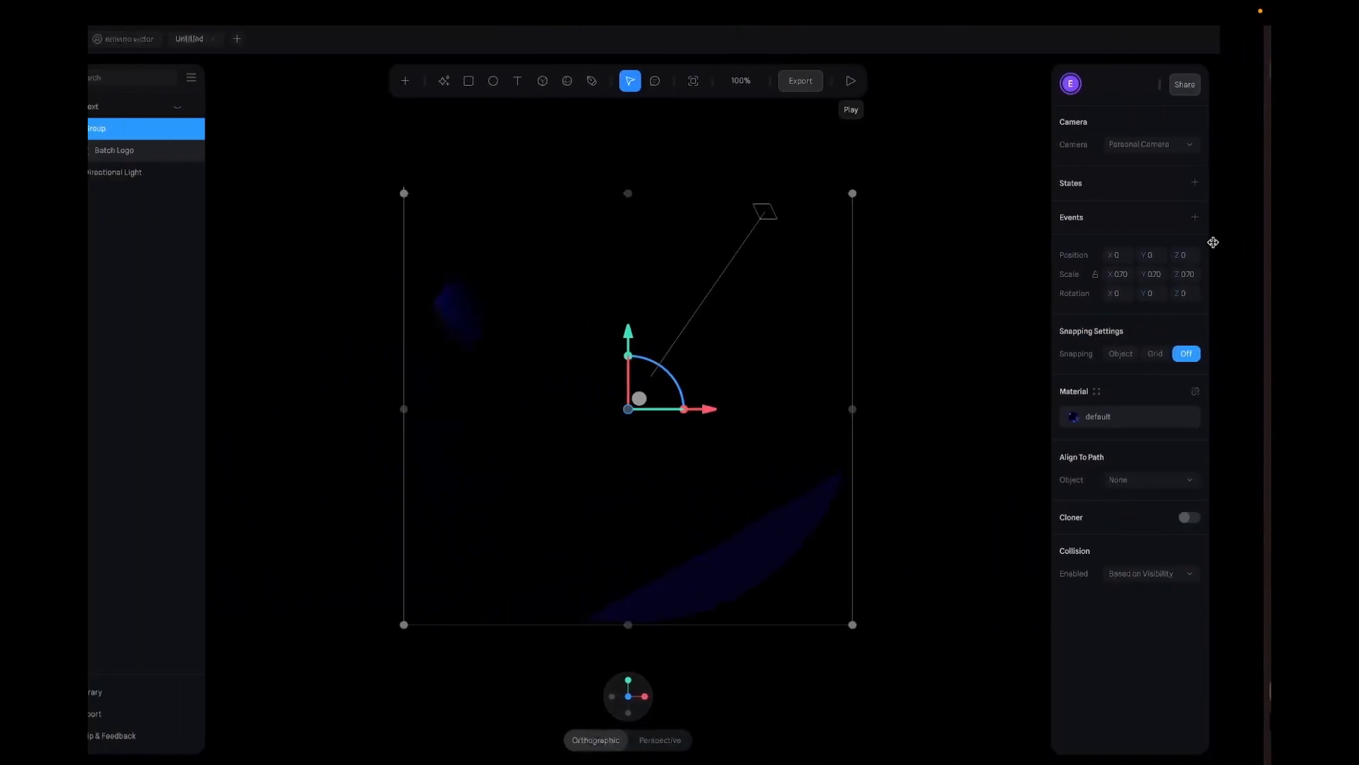
click(902, 81)
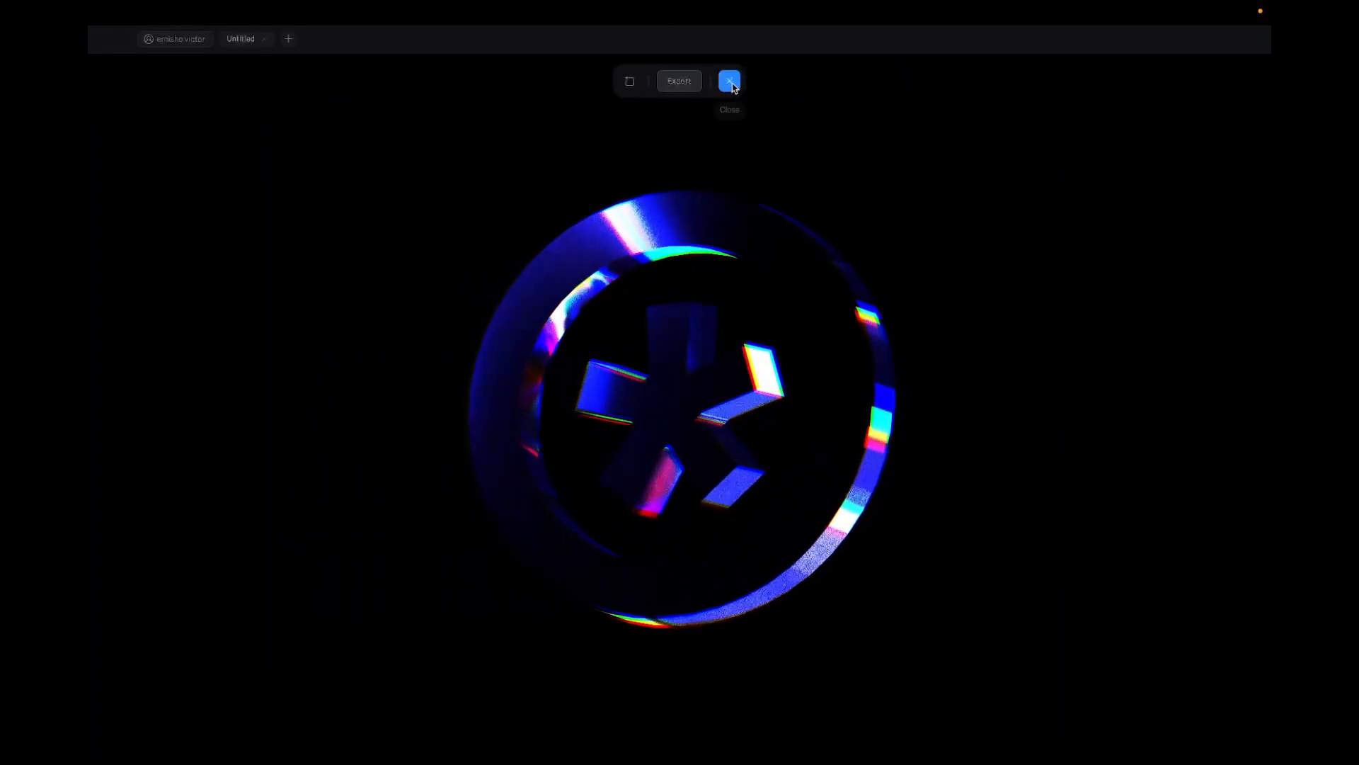
Step: Look through the Image export options from the scene preview, close them and leave the preview
click(689, 90)
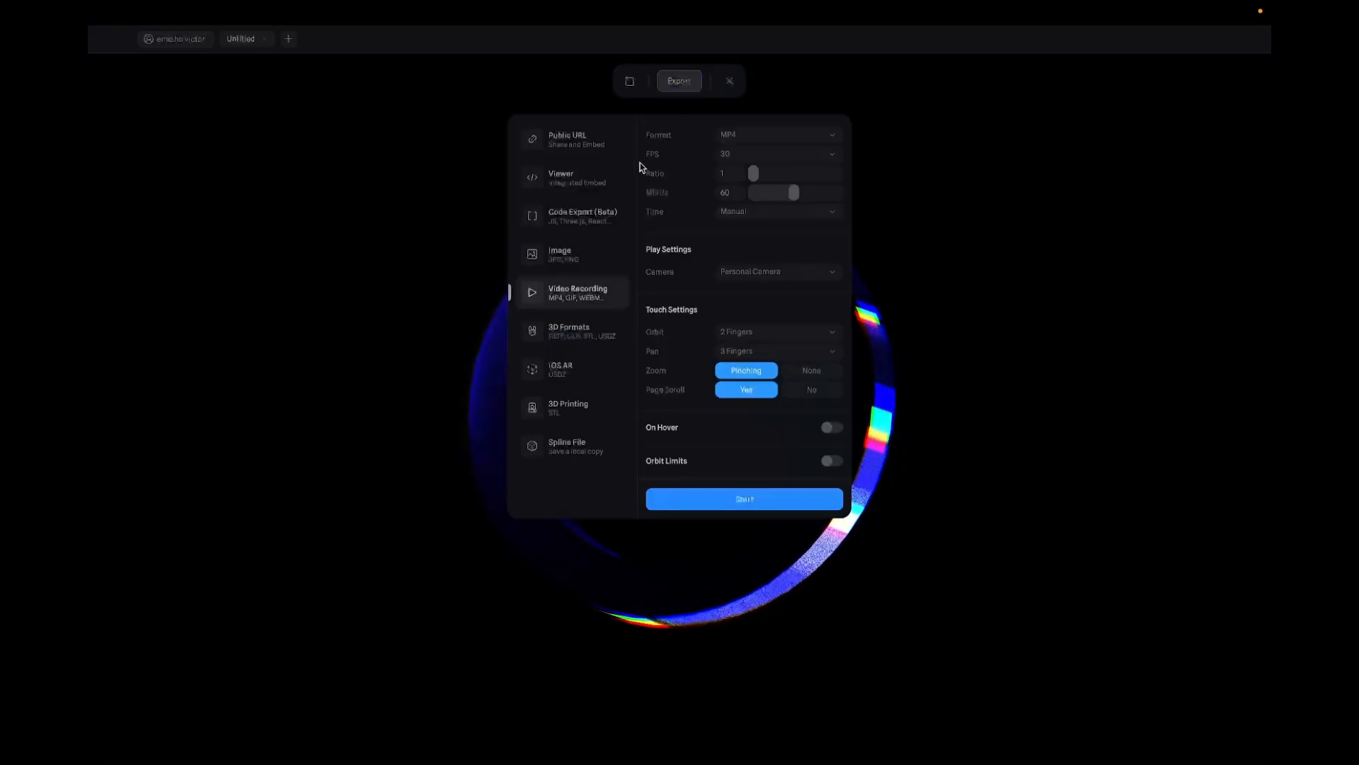
click(575, 266)
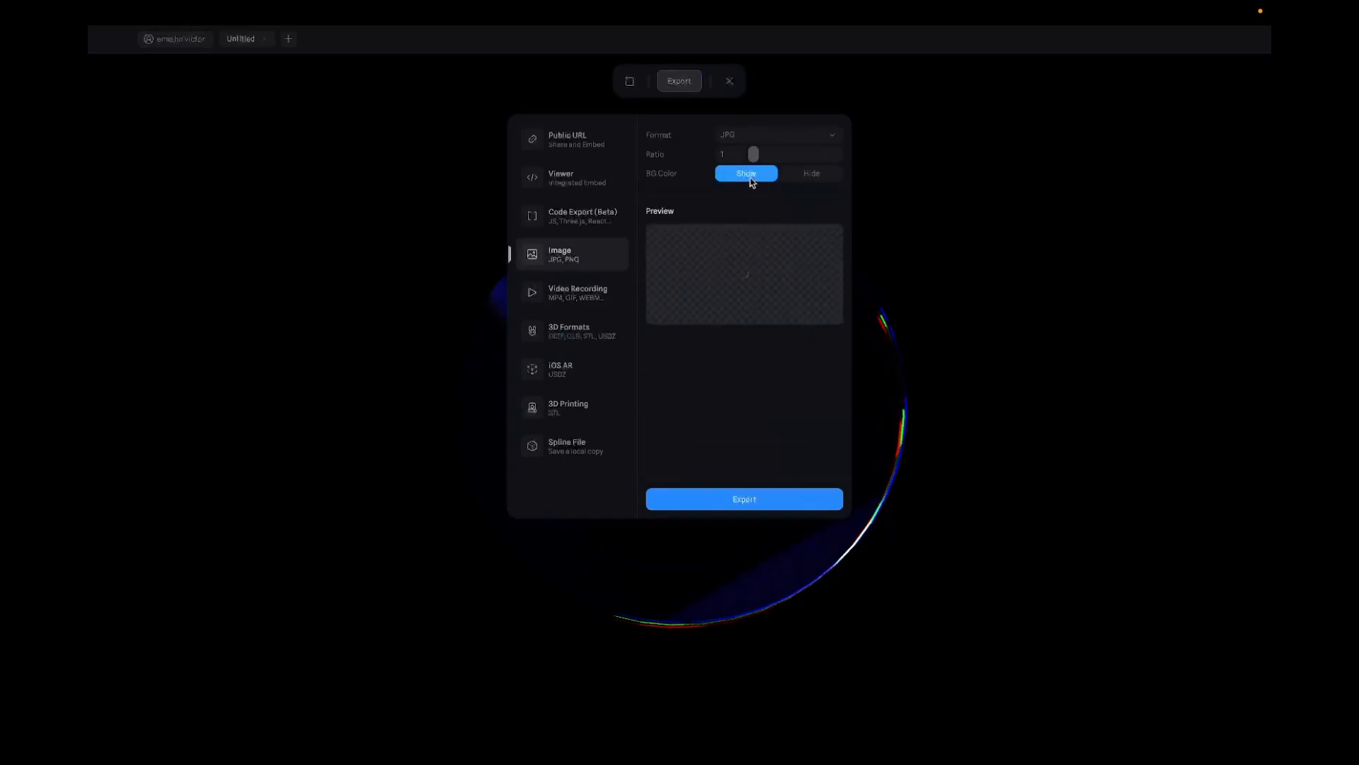
click(756, 111)
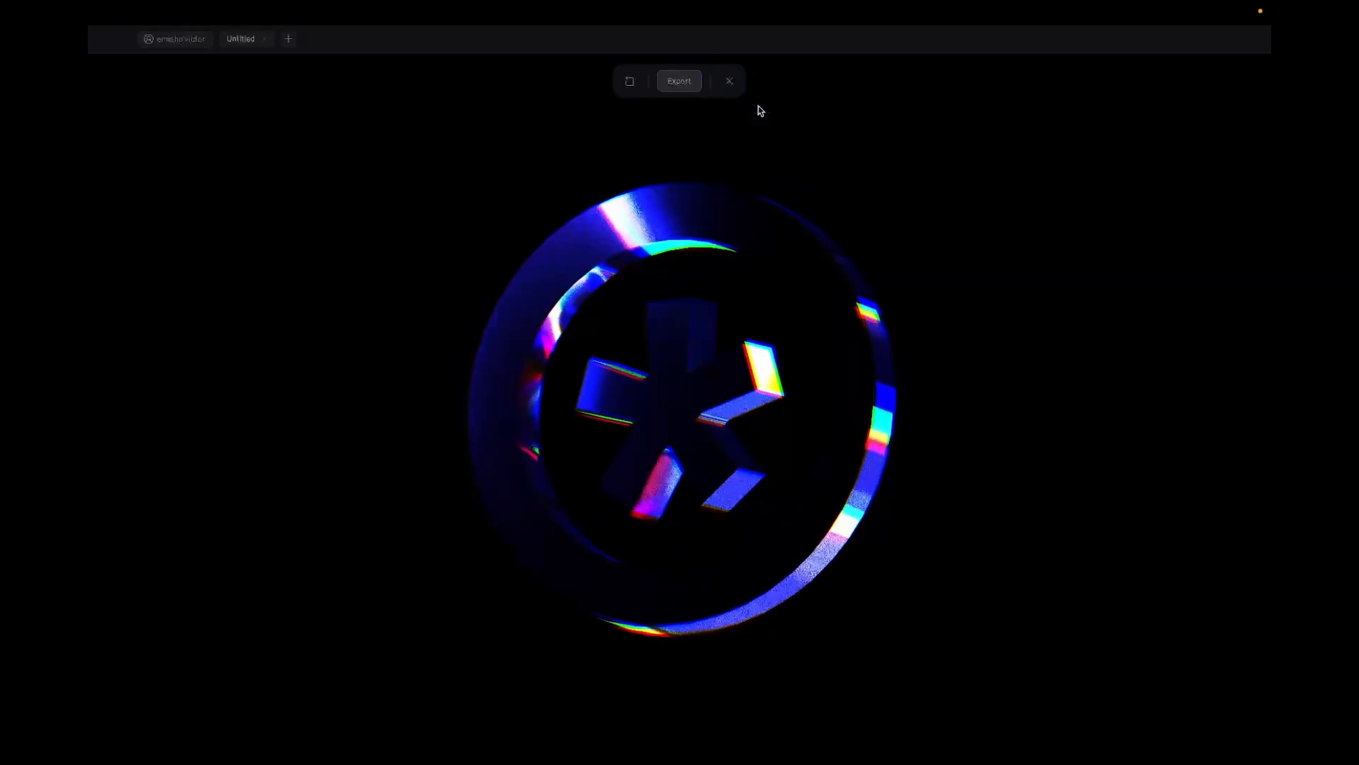
click(729, 80)
Step: Open the image export settings from the Spline editor and check the available format options
click(849, 83)
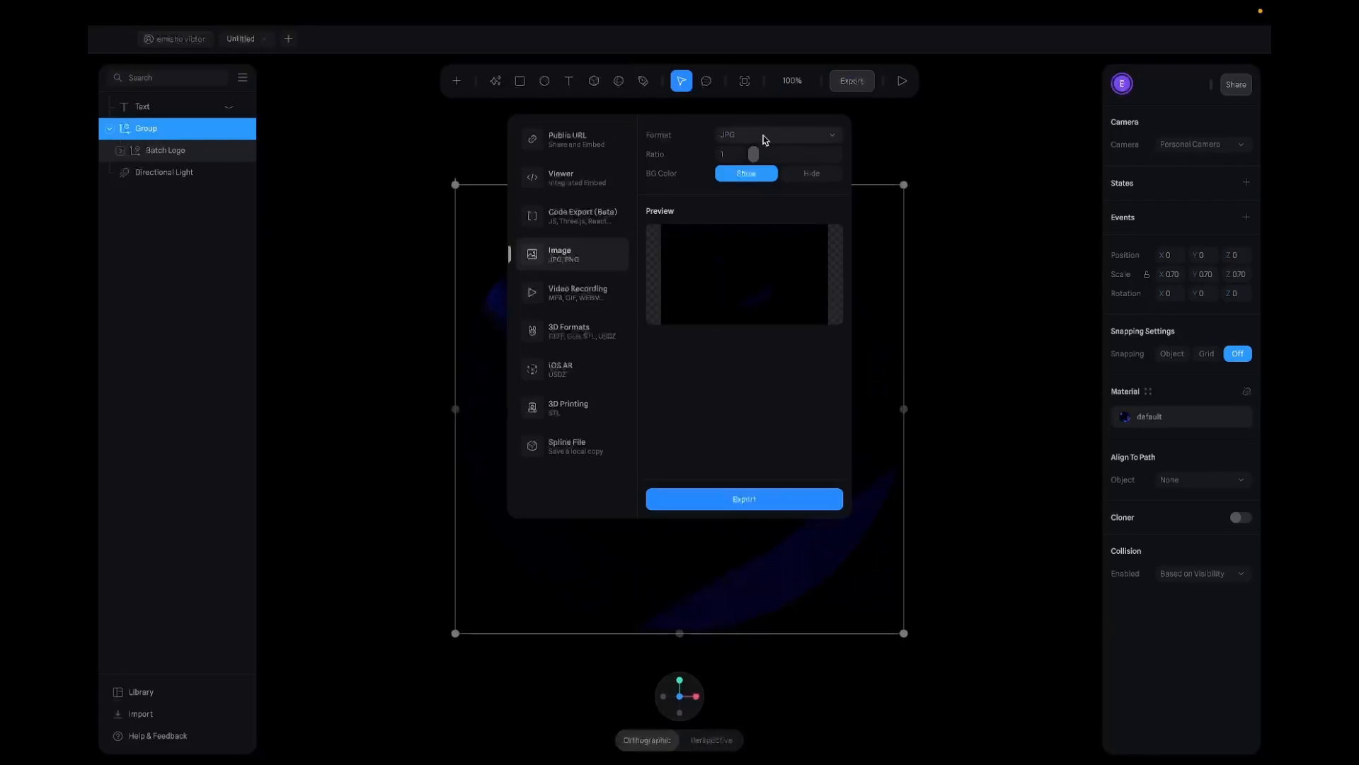
click(752, 141)
click(811, 129)
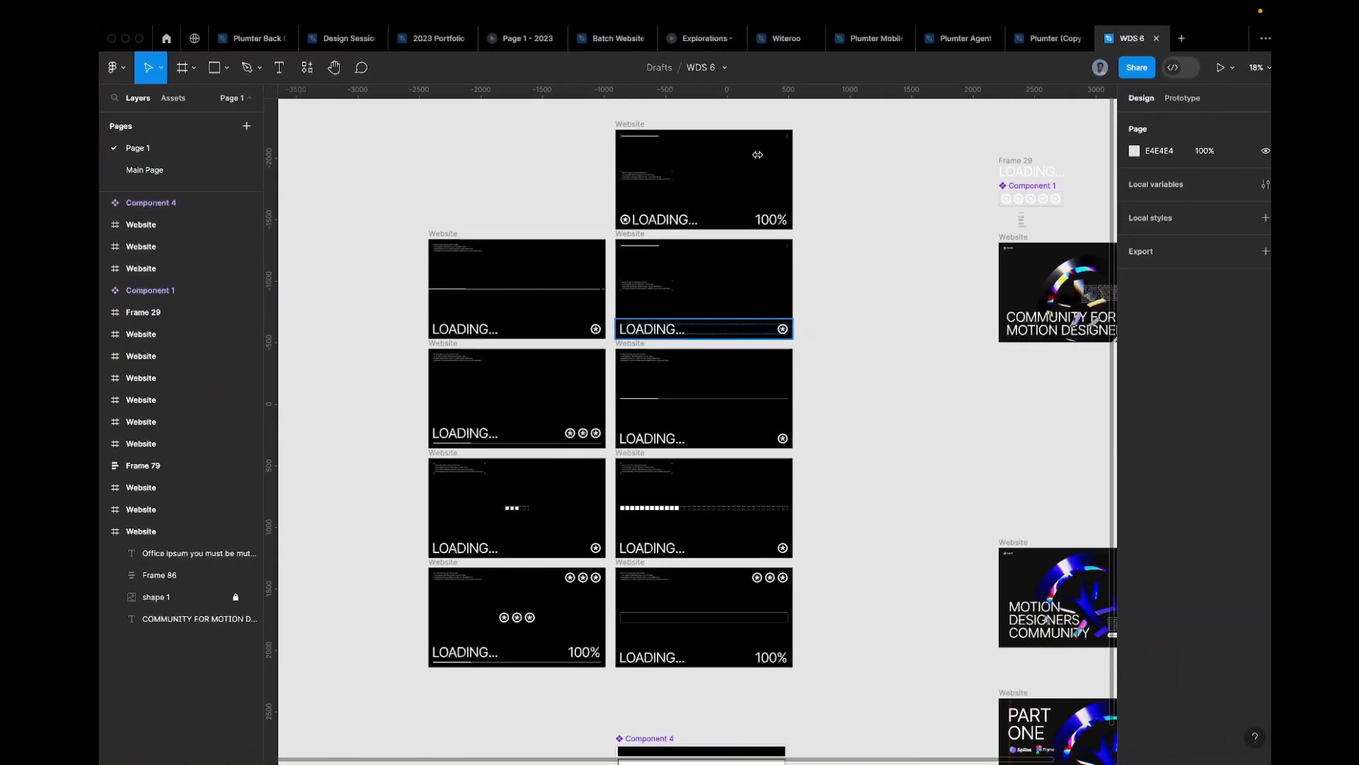
Step: Switch to Figma and add a 1x PNG export setting to the Website frame directly below the top "LOADING..." frame
scroll(722, 220, up, 3)
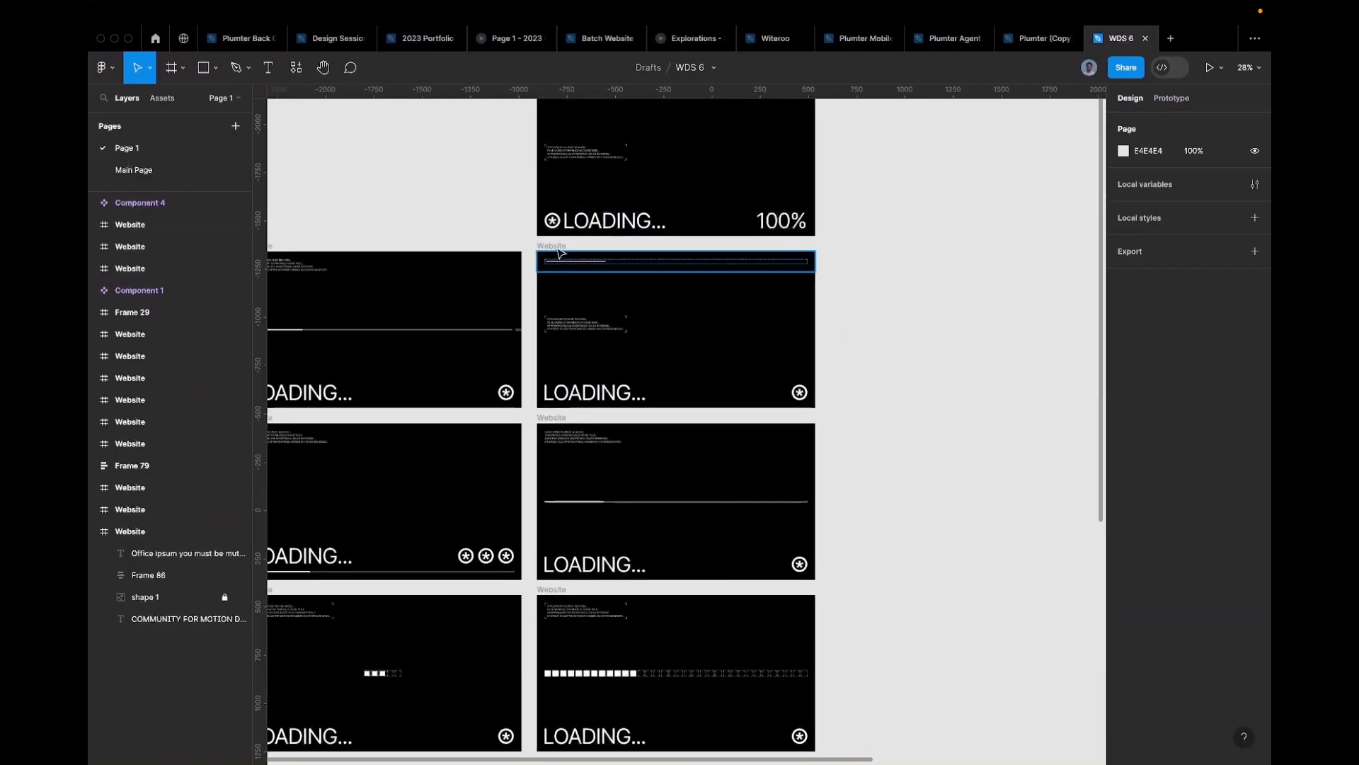
click(580, 248)
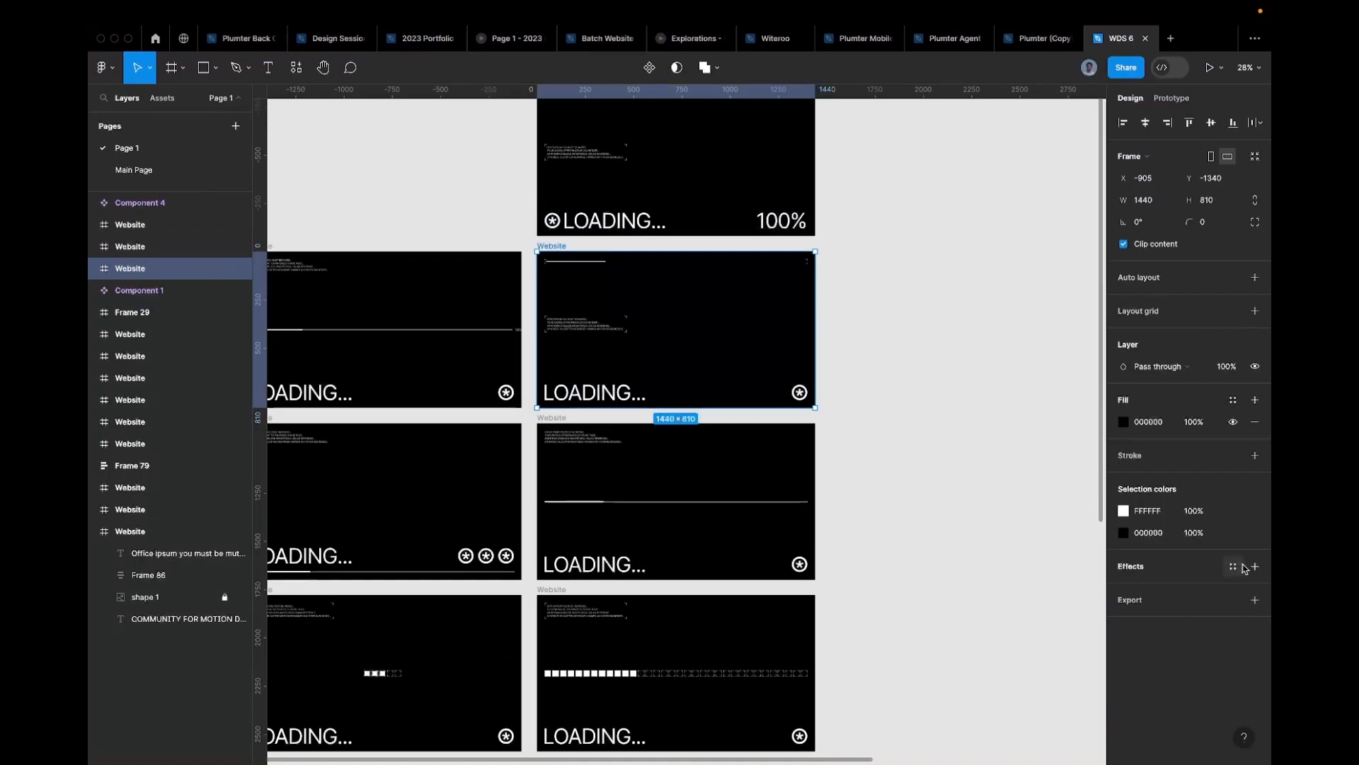
click(1254, 599)
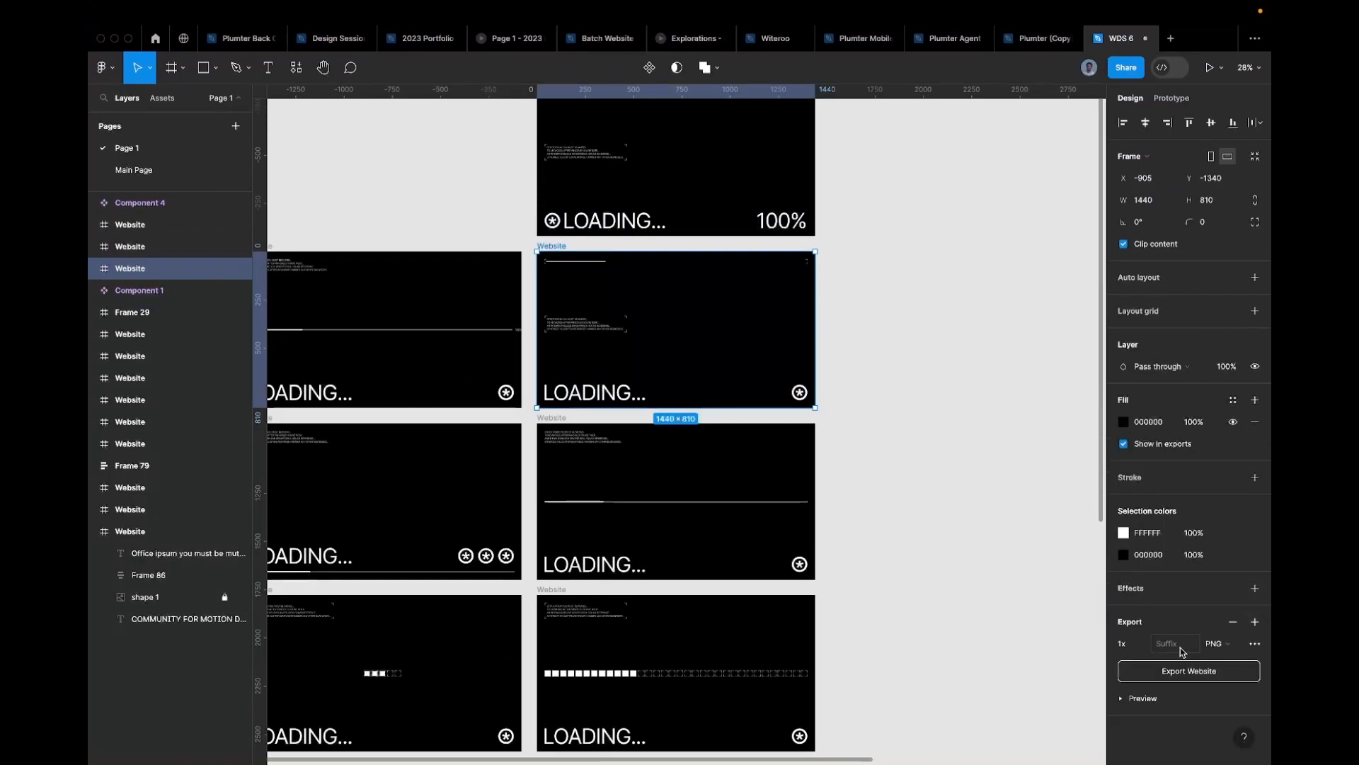
click(1142, 647)
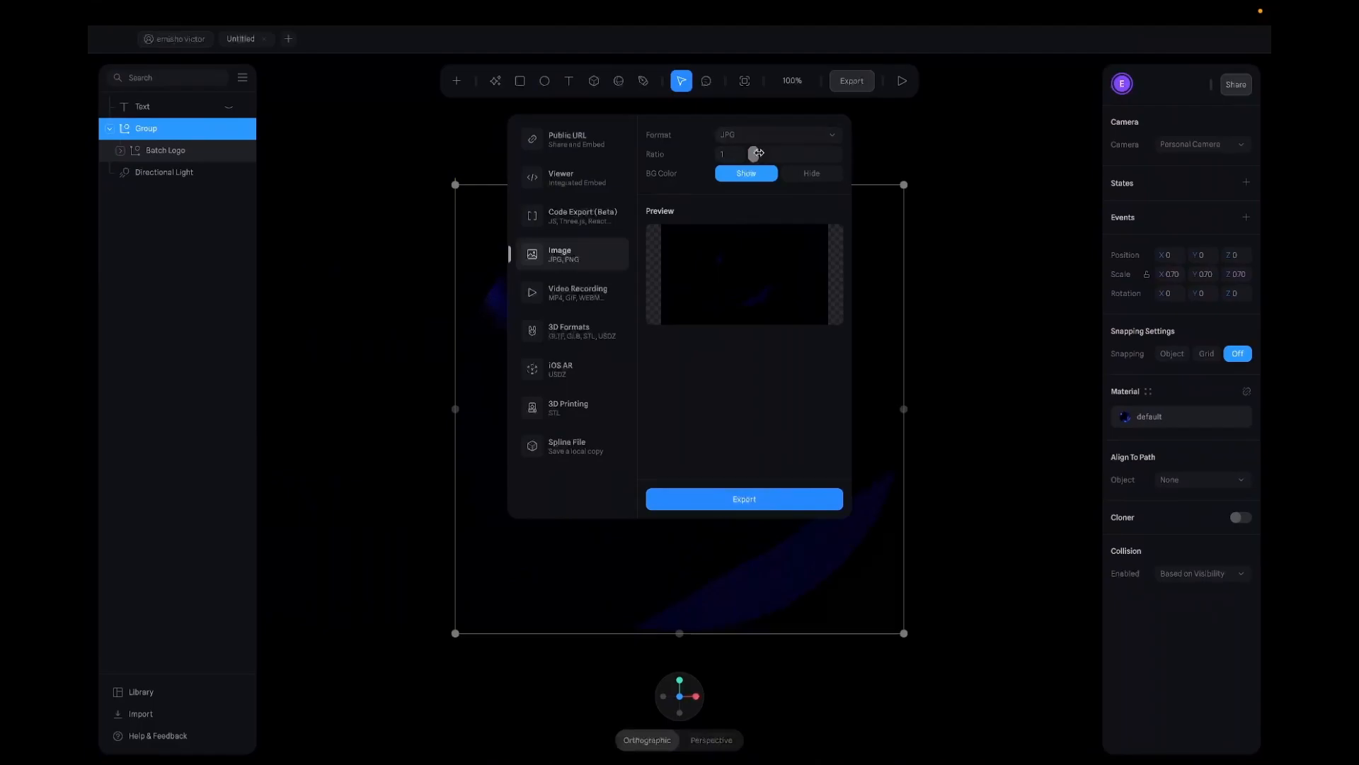
Step: Back in Spline, set the image export ratio to 2 and the scene frame's background color to FFFFFF
drag(758, 154, 772, 151)
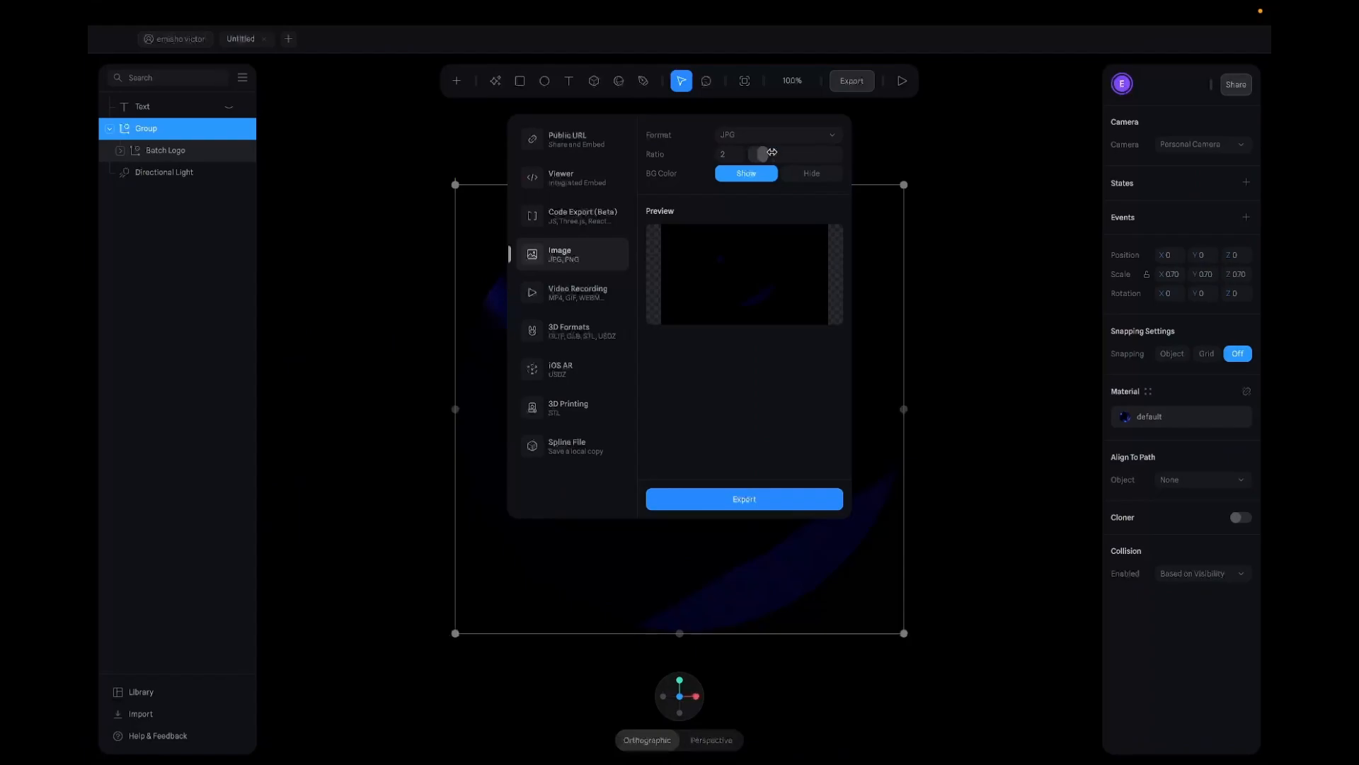
click(865, 140)
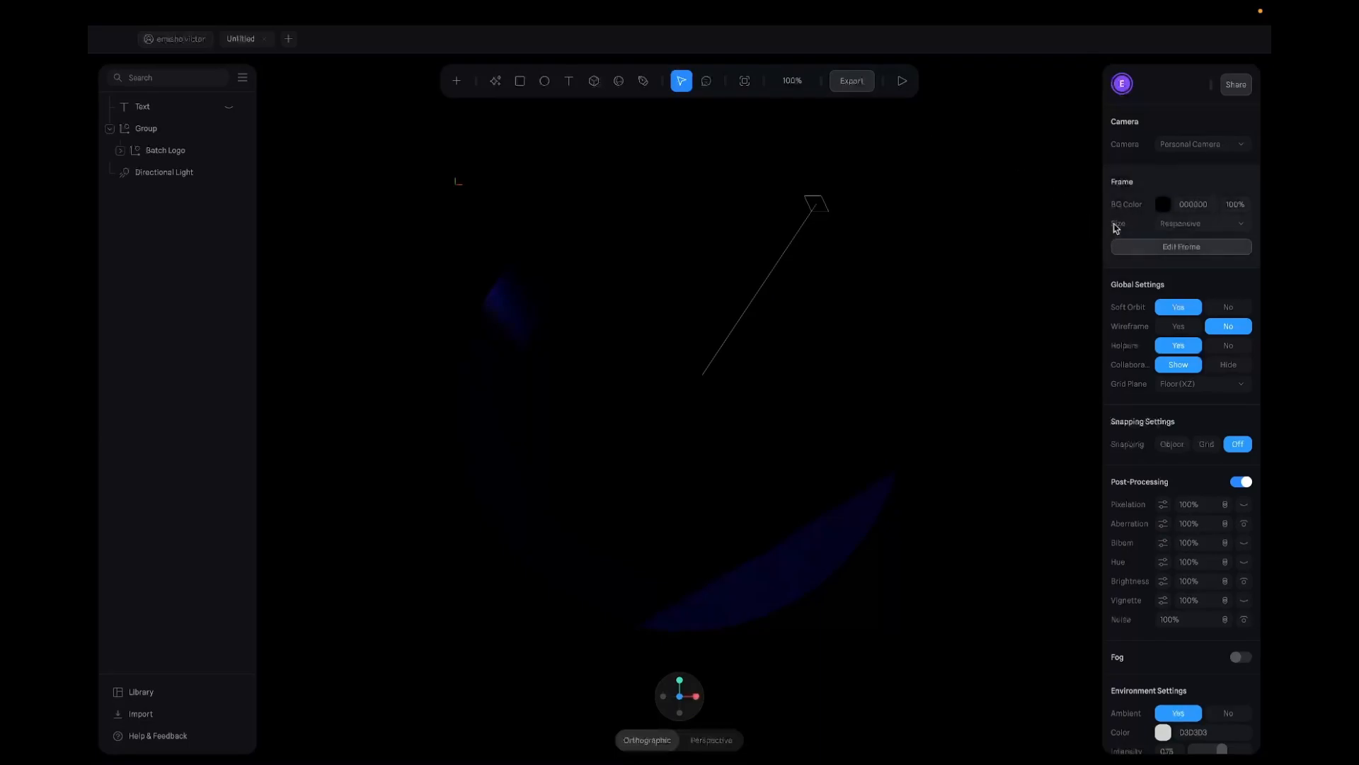
click(1202, 209)
text(ffffff)
key(Return)
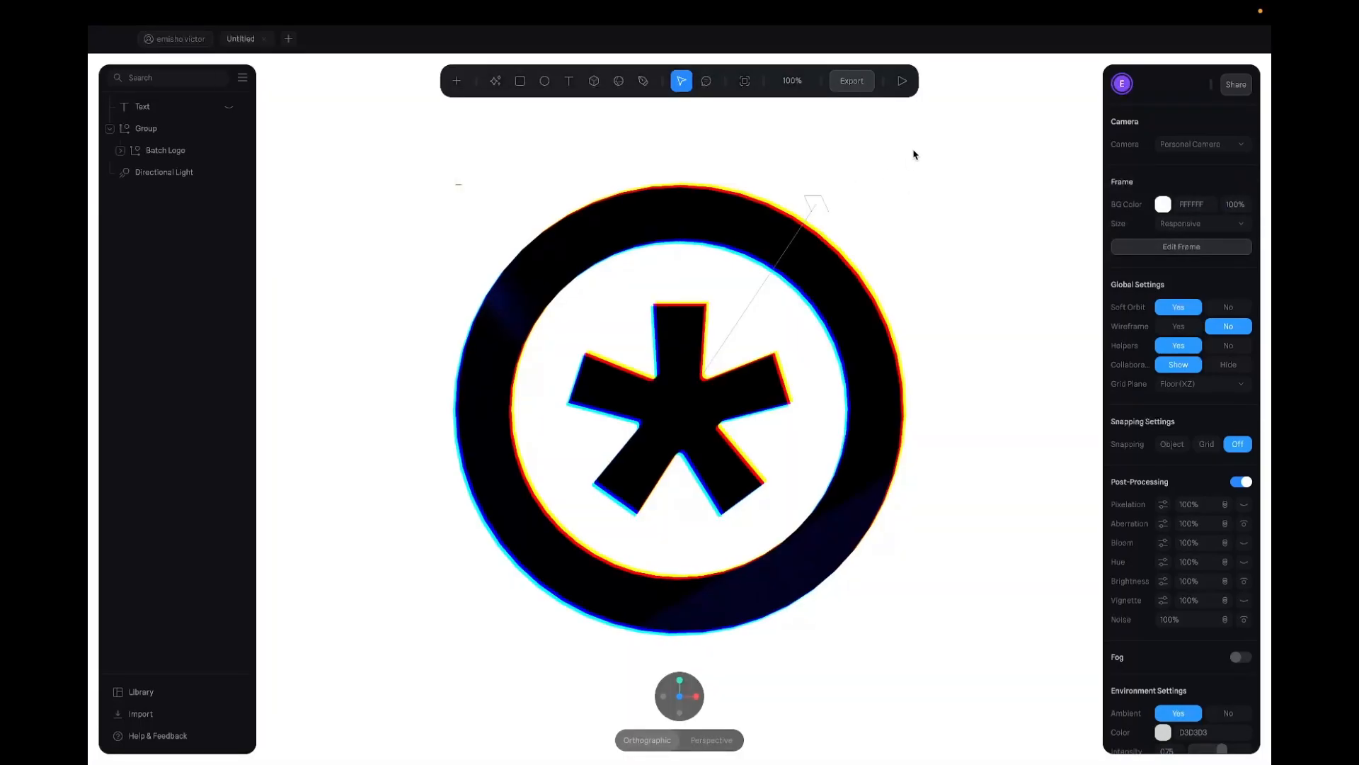
Step: Play the Batch logo scene against the white background and exit the preview
click(1173, 145)
click(1171, 150)
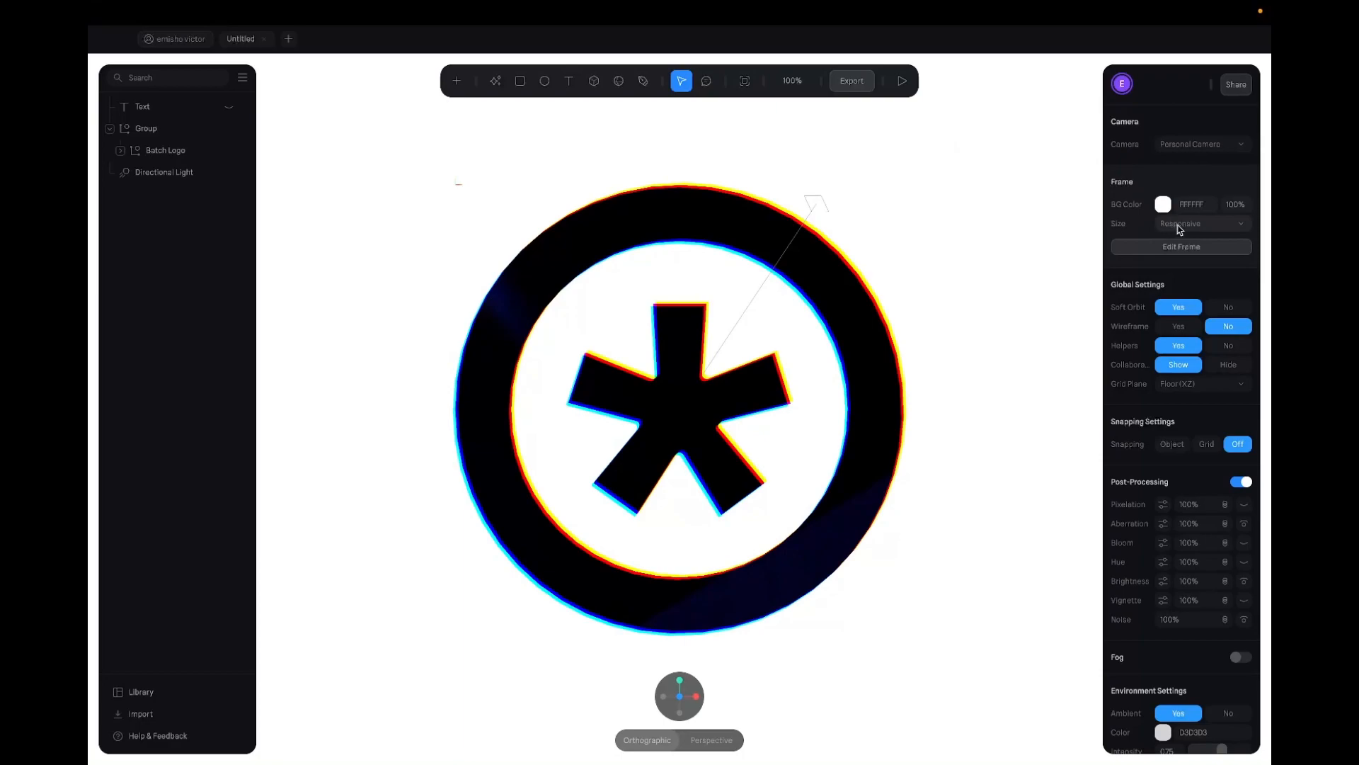
click(902, 81)
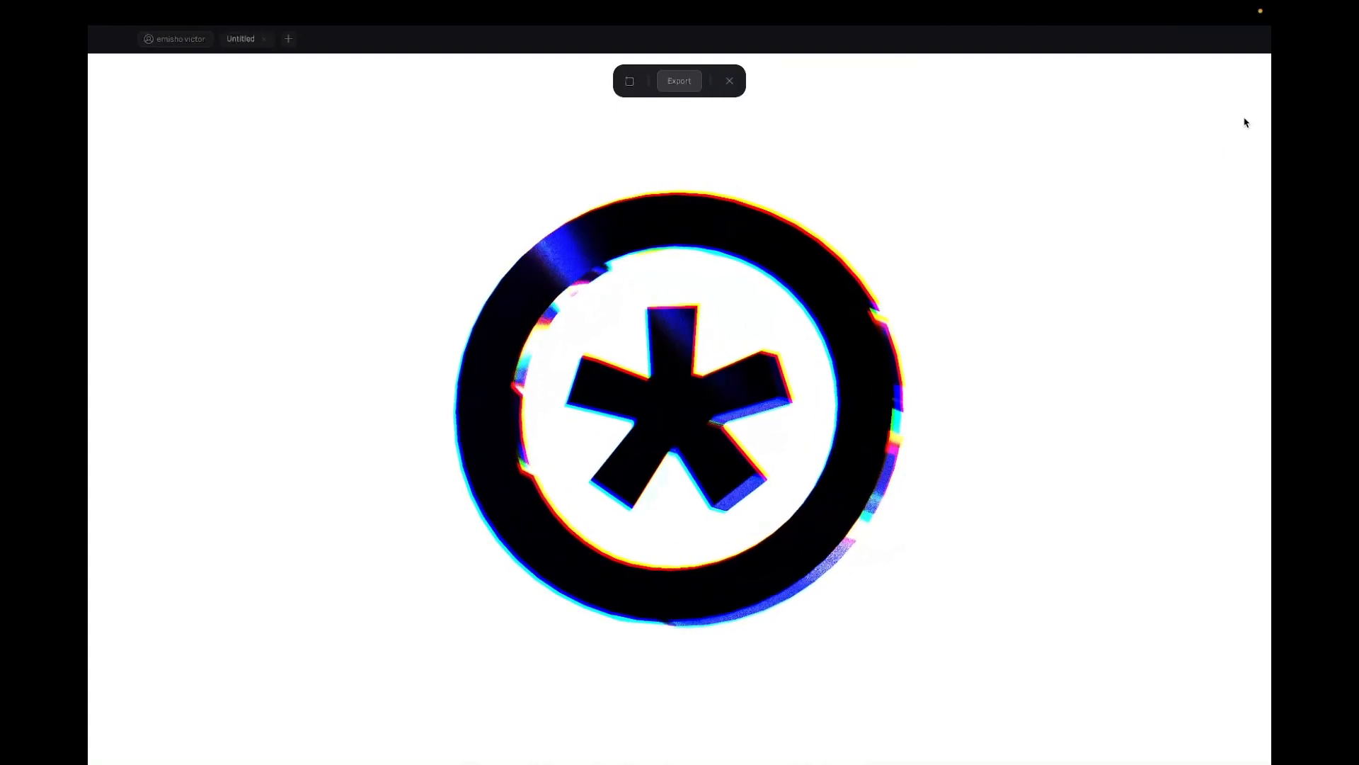
click(728, 82)
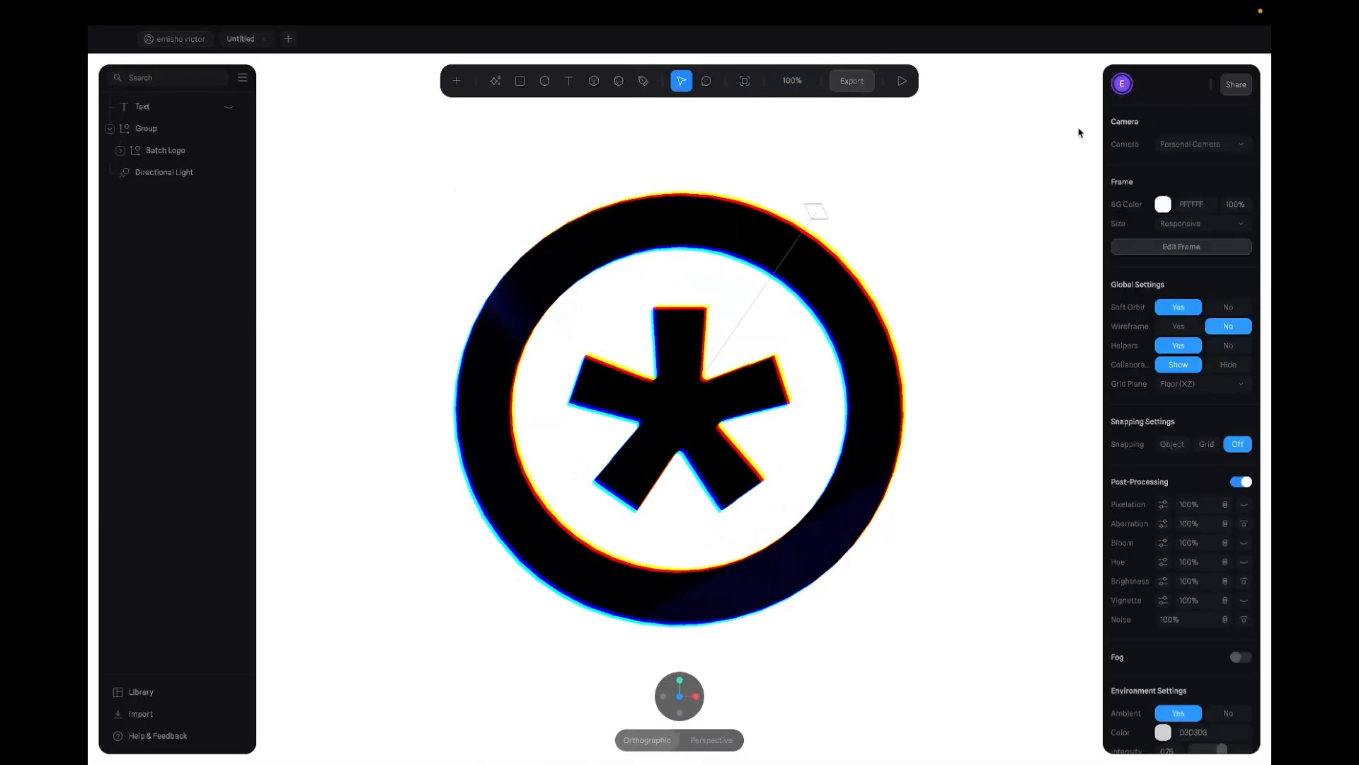
Step: Set the scene frame size to FullHD (1920x1080)
click(1195, 225)
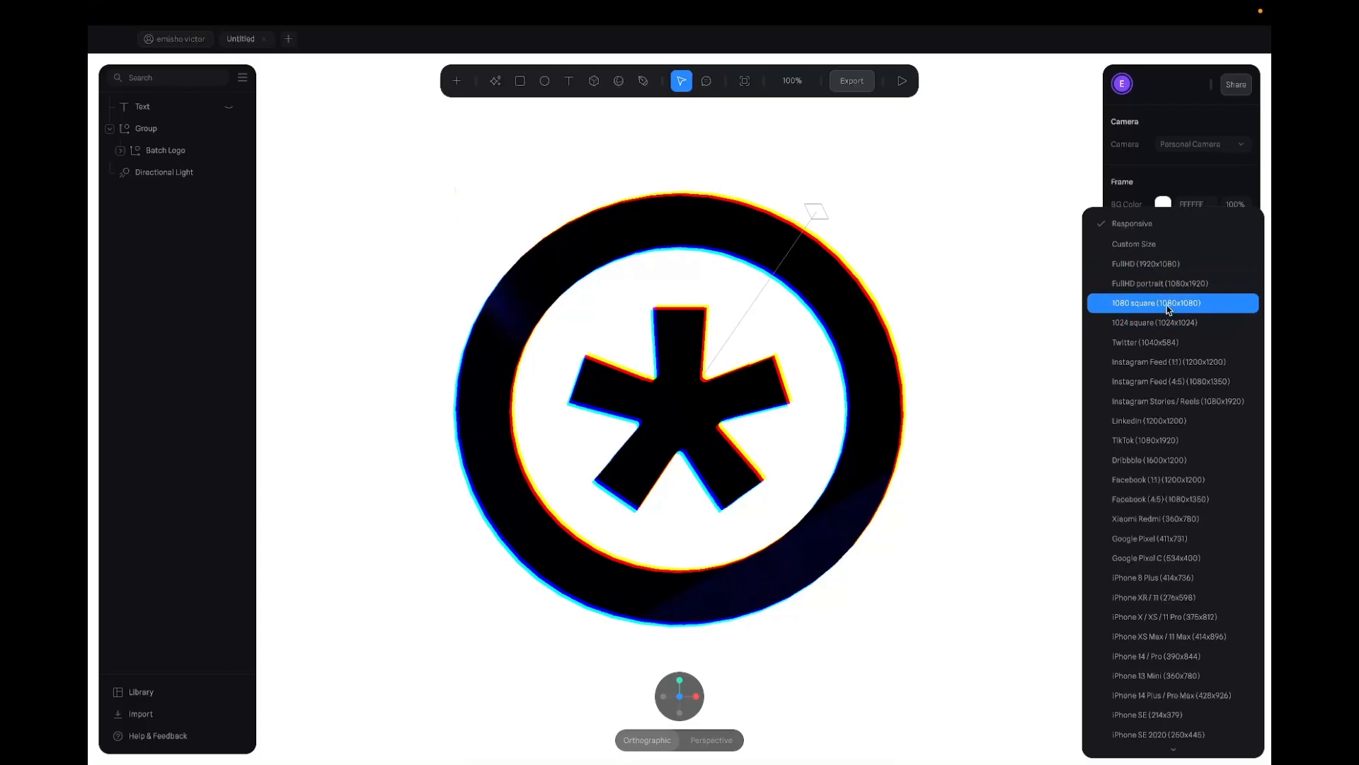
click(1145, 265)
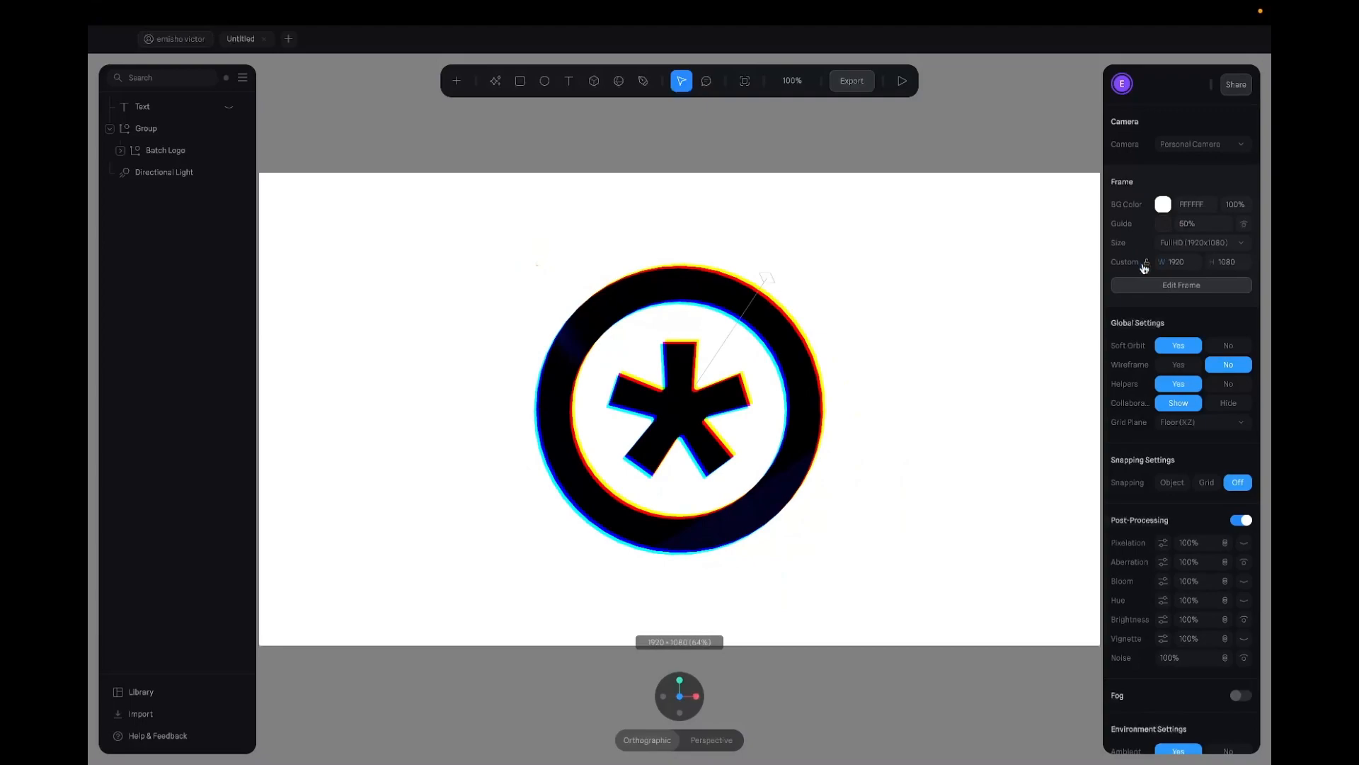
click(810, 350)
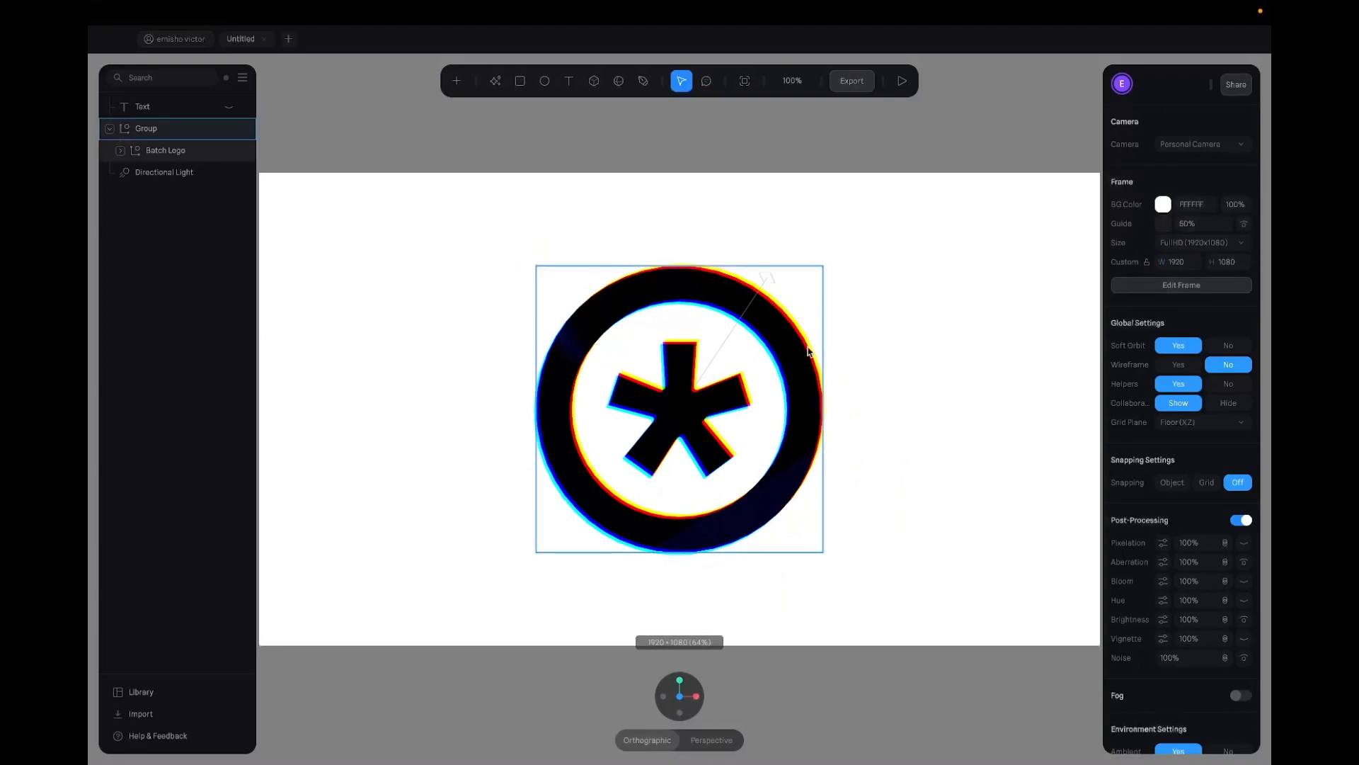
click(755, 349)
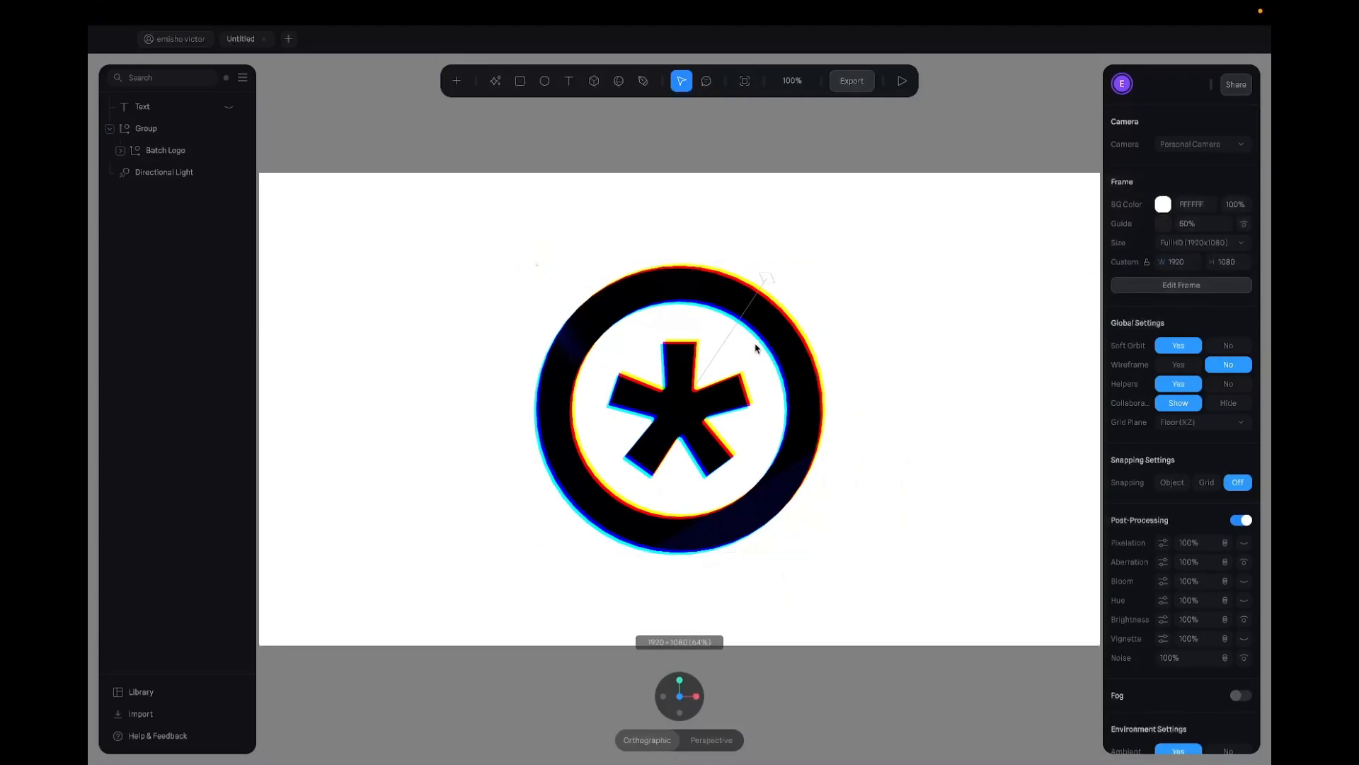
Step: Try different zoom levels for the Batch logo within the FullHD frame, settling at about 136%
scroll(755, 348, up, 5)
scroll(755, 348, down, 3)
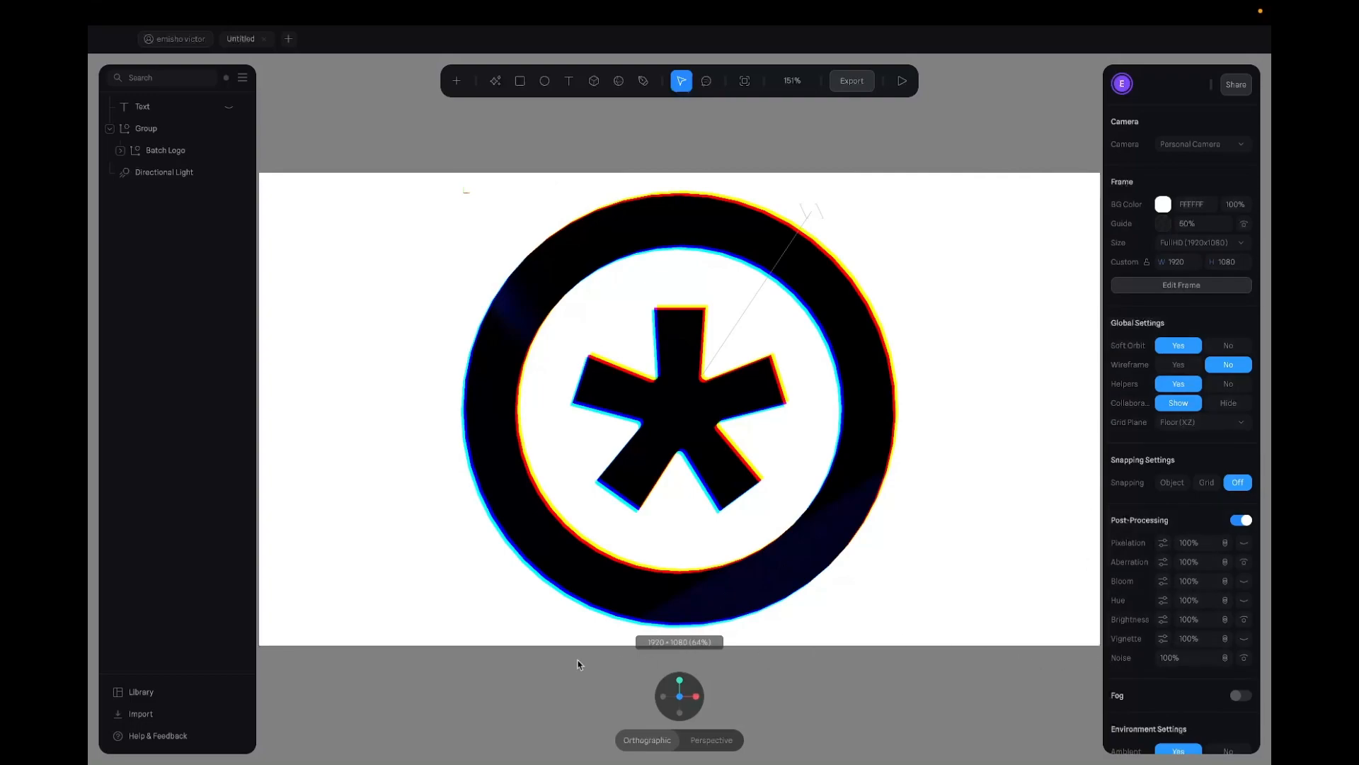
scroll(655, 517, down, 5)
scroll(655, 518, up, 3)
click(655, 518)
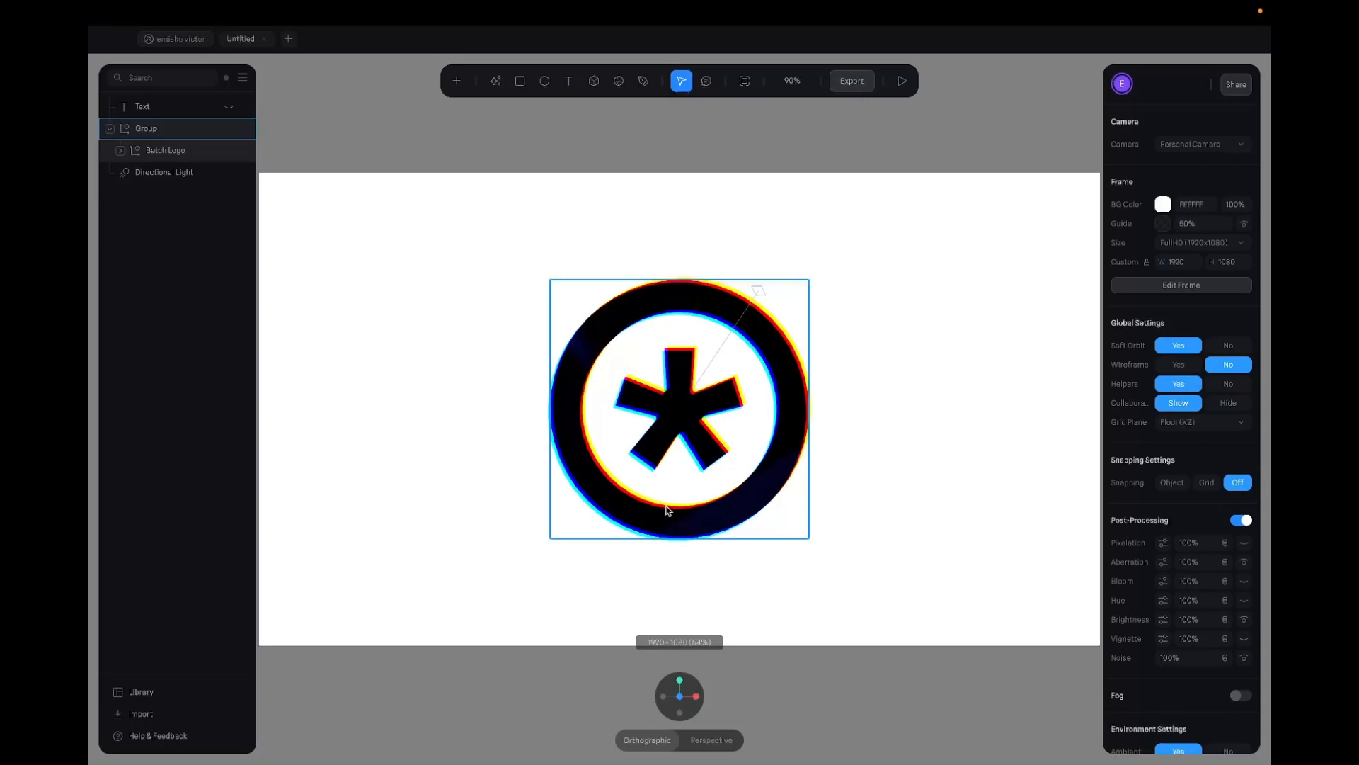
scroll(670, 508, up, 3)
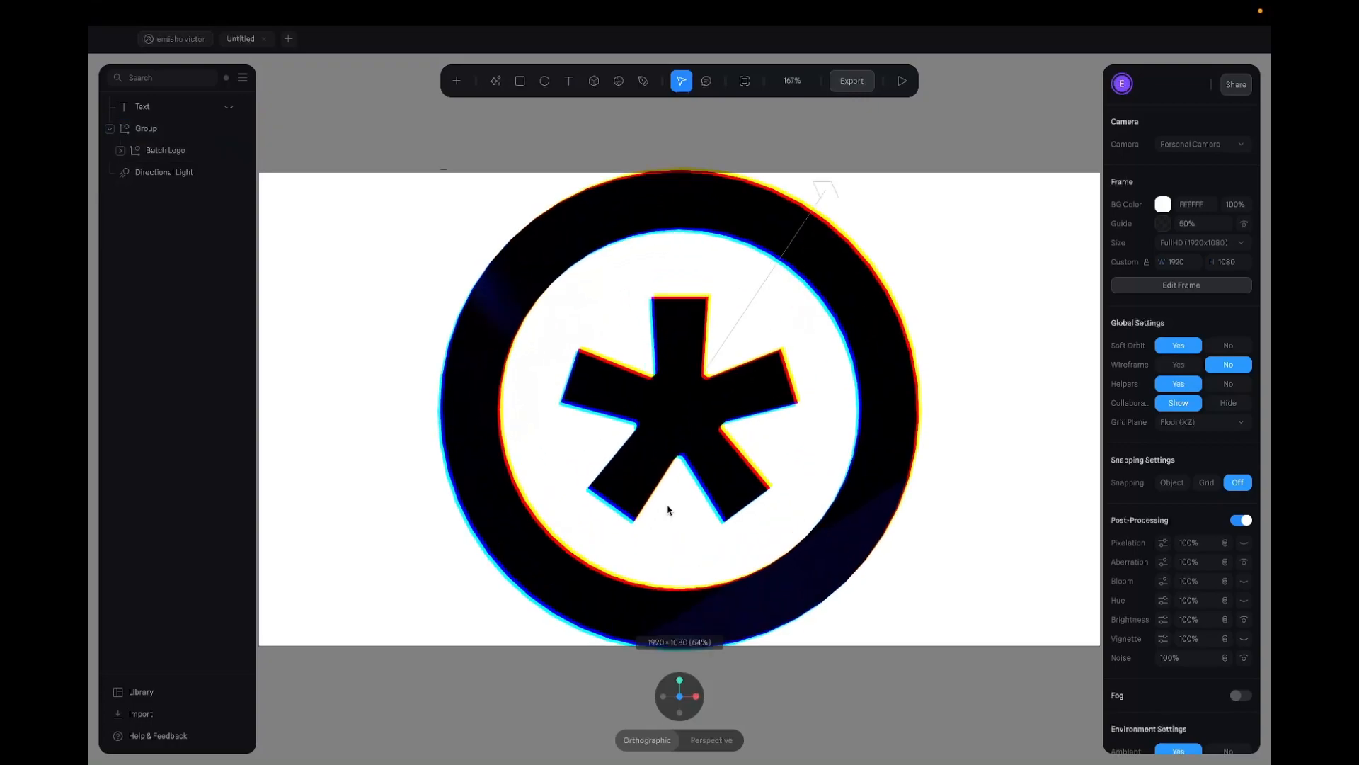
scroll(669, 508, down, 1)
scroll(668, 509, up, 2)
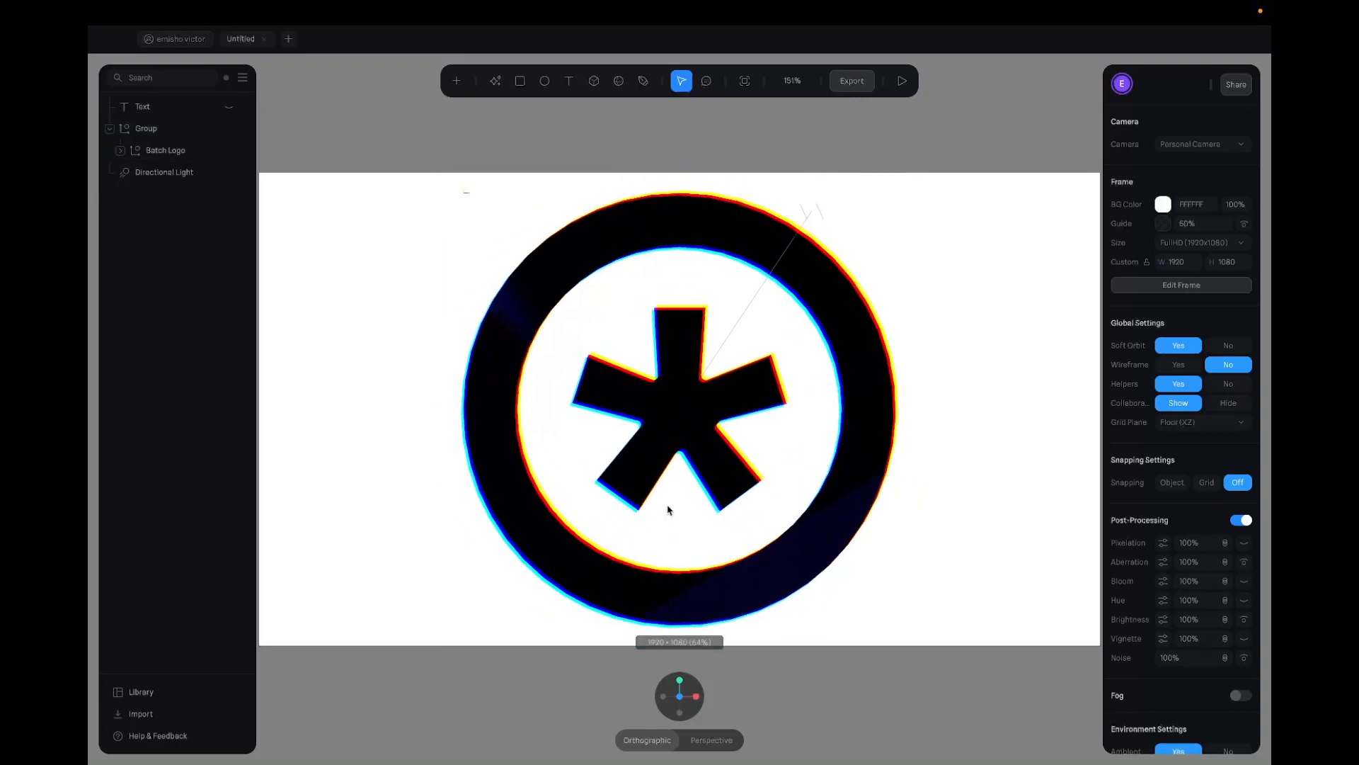
scroll(667, 509, down, 4)
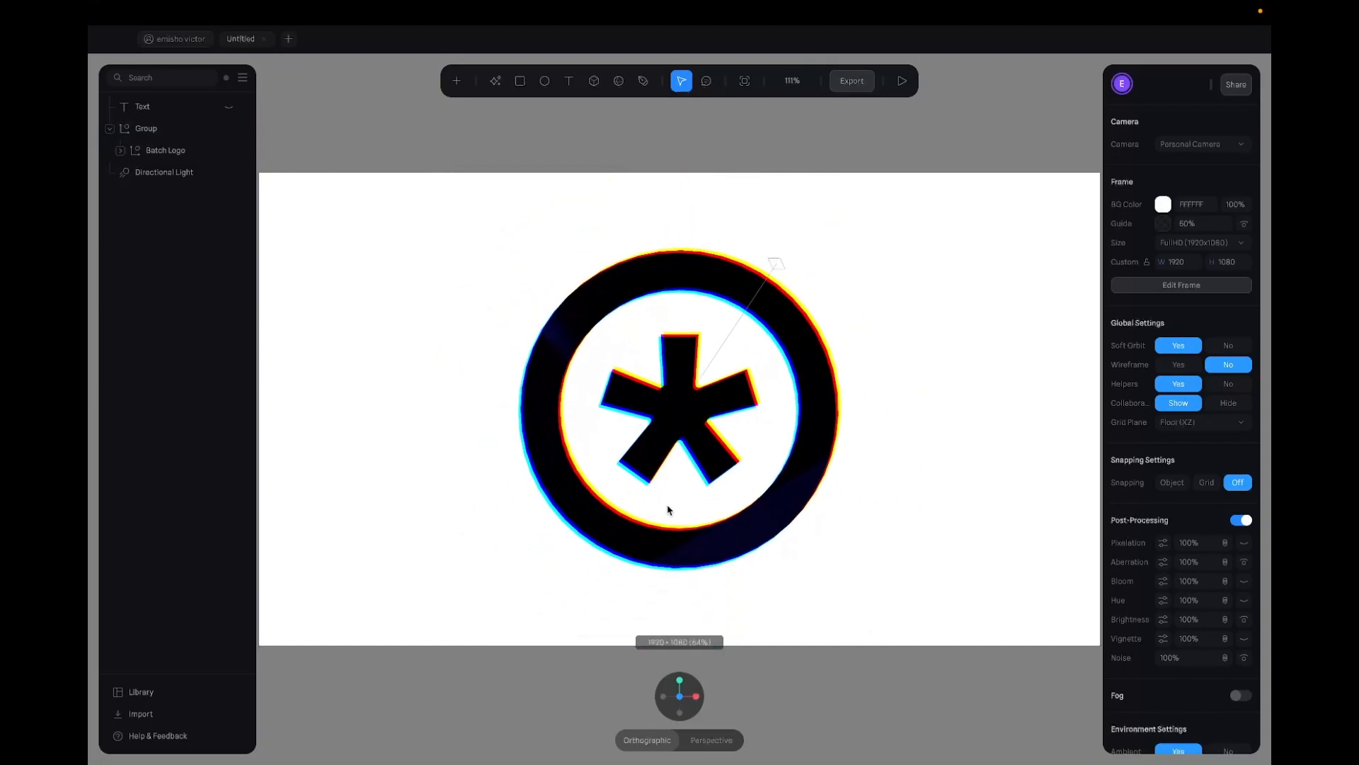
scroll(667, 509, up, 2)
scroll(667, 510, down, 2)
scroll(668, 510, up, 5)
scroll(668, 510, down, 1)
scroll(667, 510, up, 2)
scroll(668, 510, down, 3)
scroll(668, 510, up, 2)
click(668, 510)
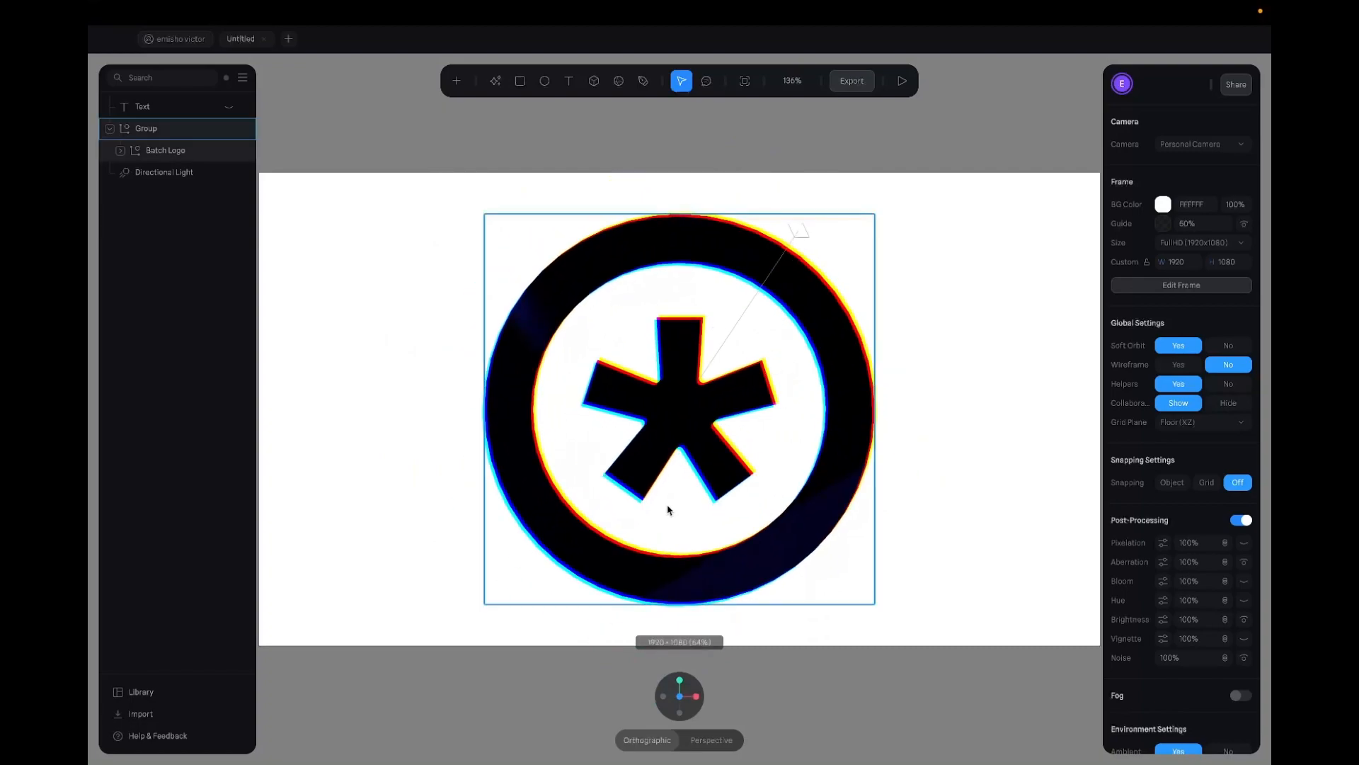
click(778, 329)
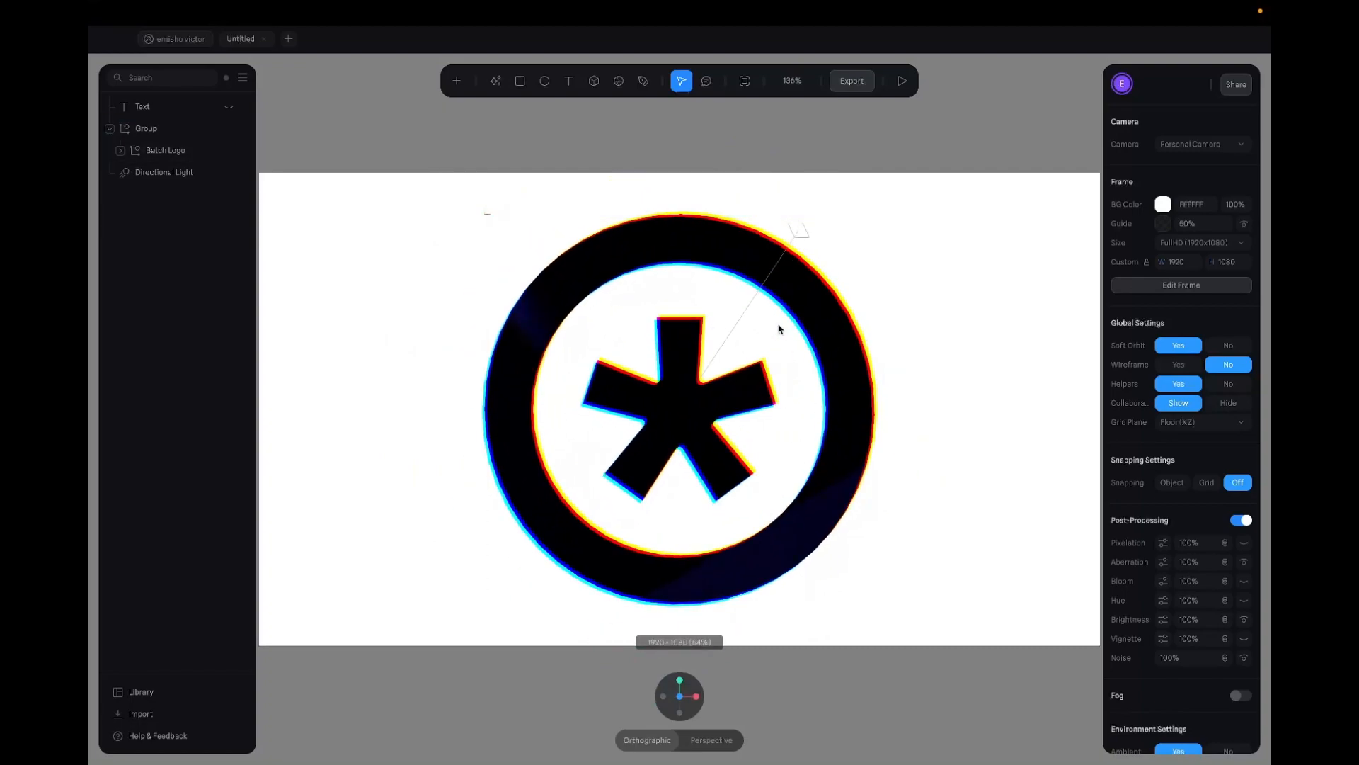
Step: Zoom the Batch logo out to 123% in its frame and try a PNG export at ratio 2 with the background color shown
click(865, 84)
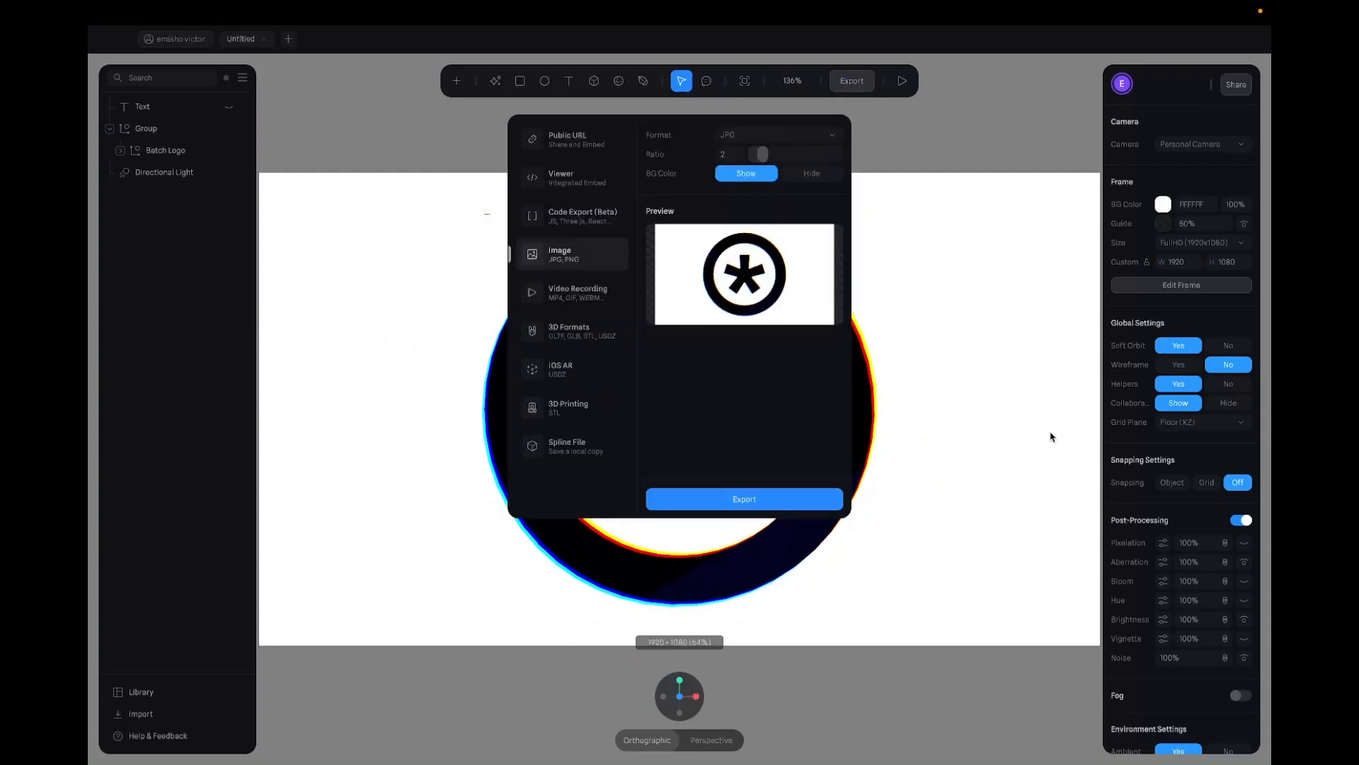
scroll(947, 433, down, 5)
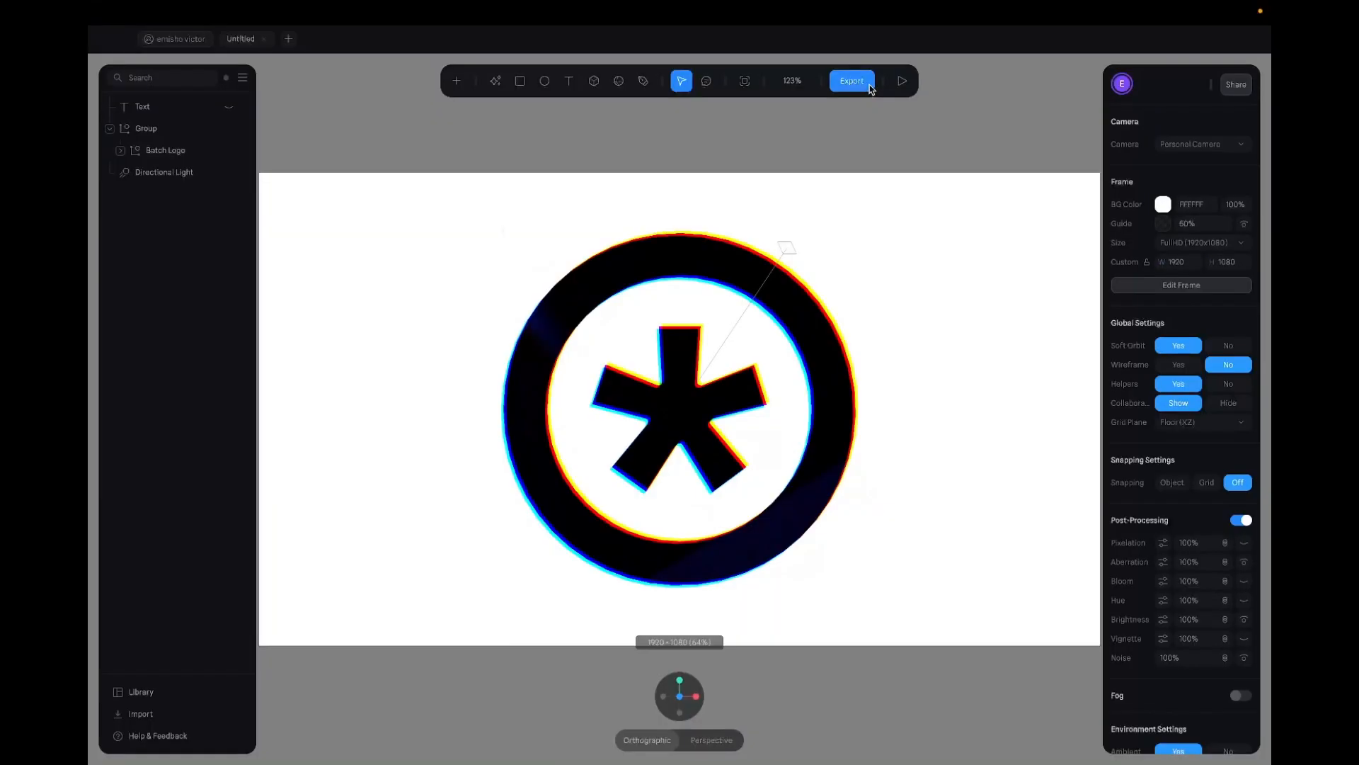
click(852, 81)
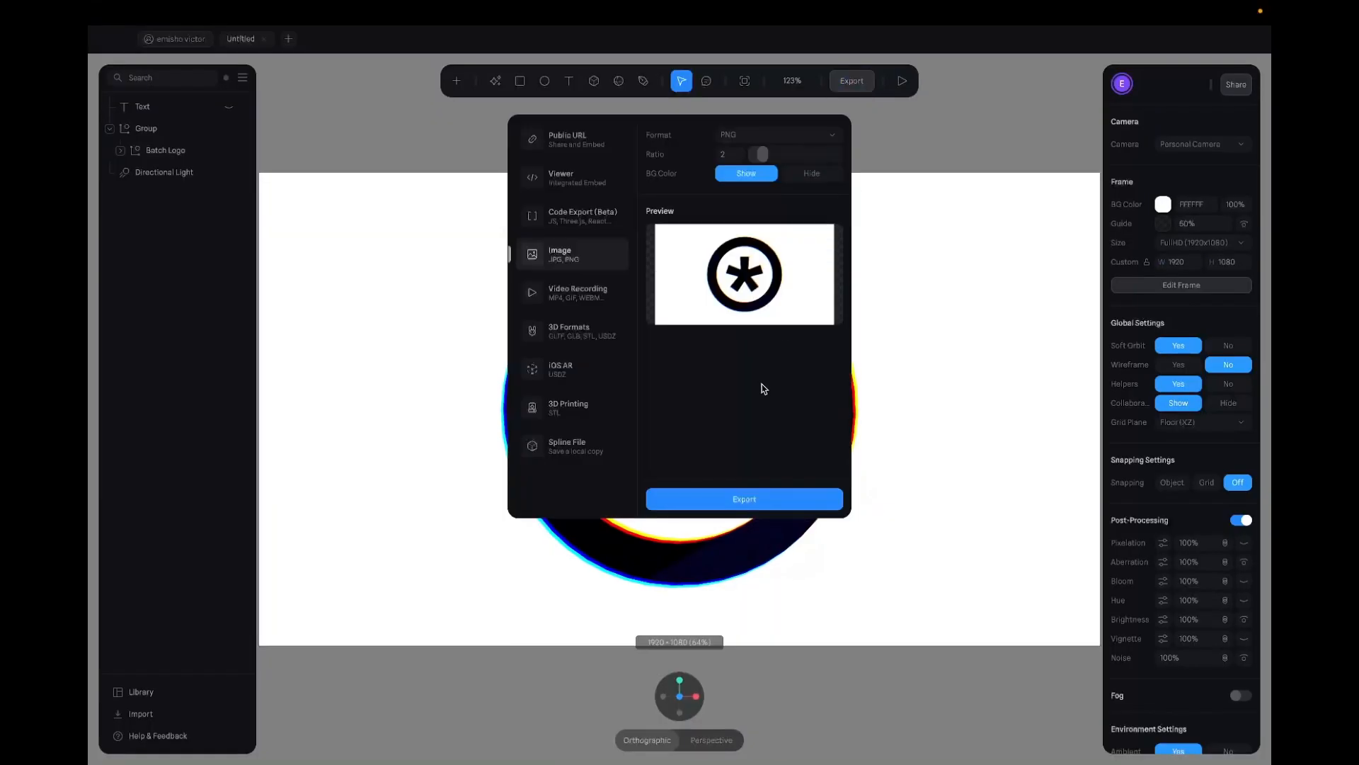
click(720, 493)
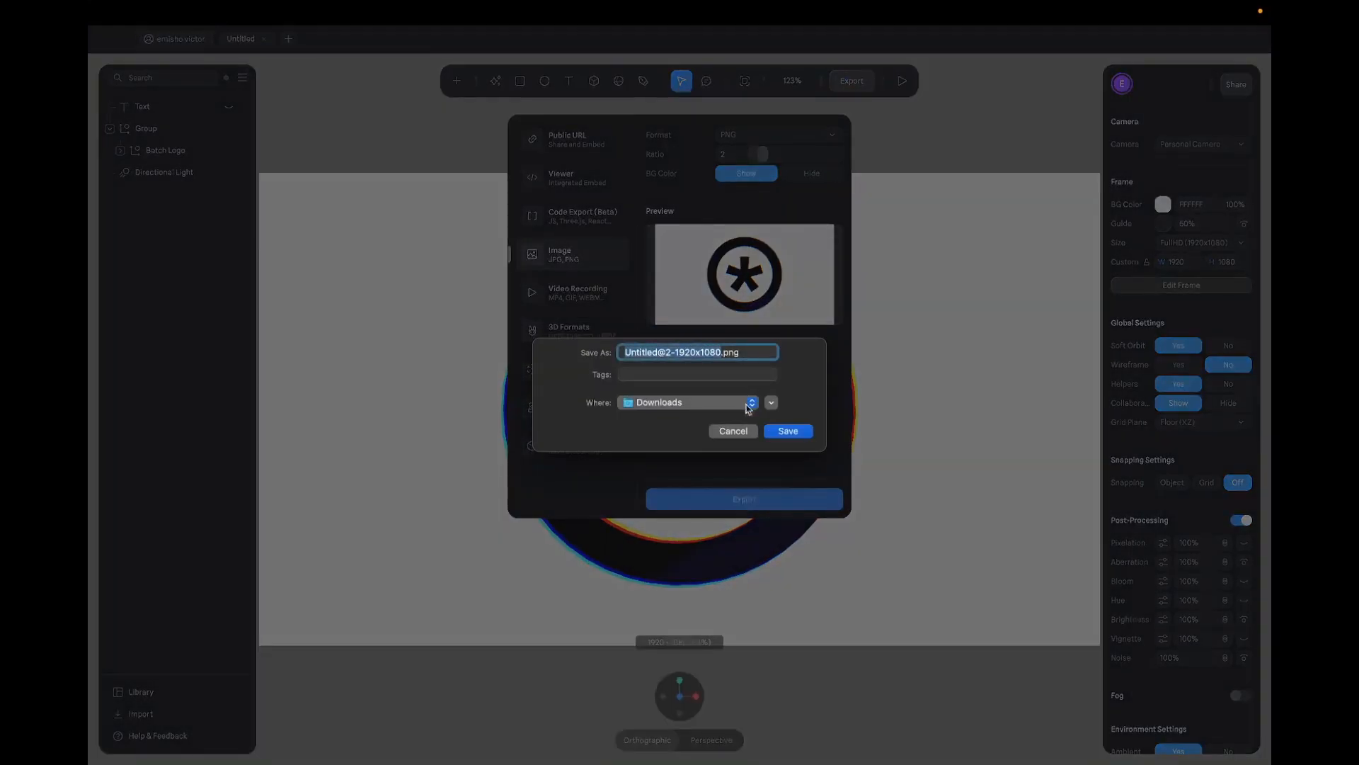
click(733, 431)
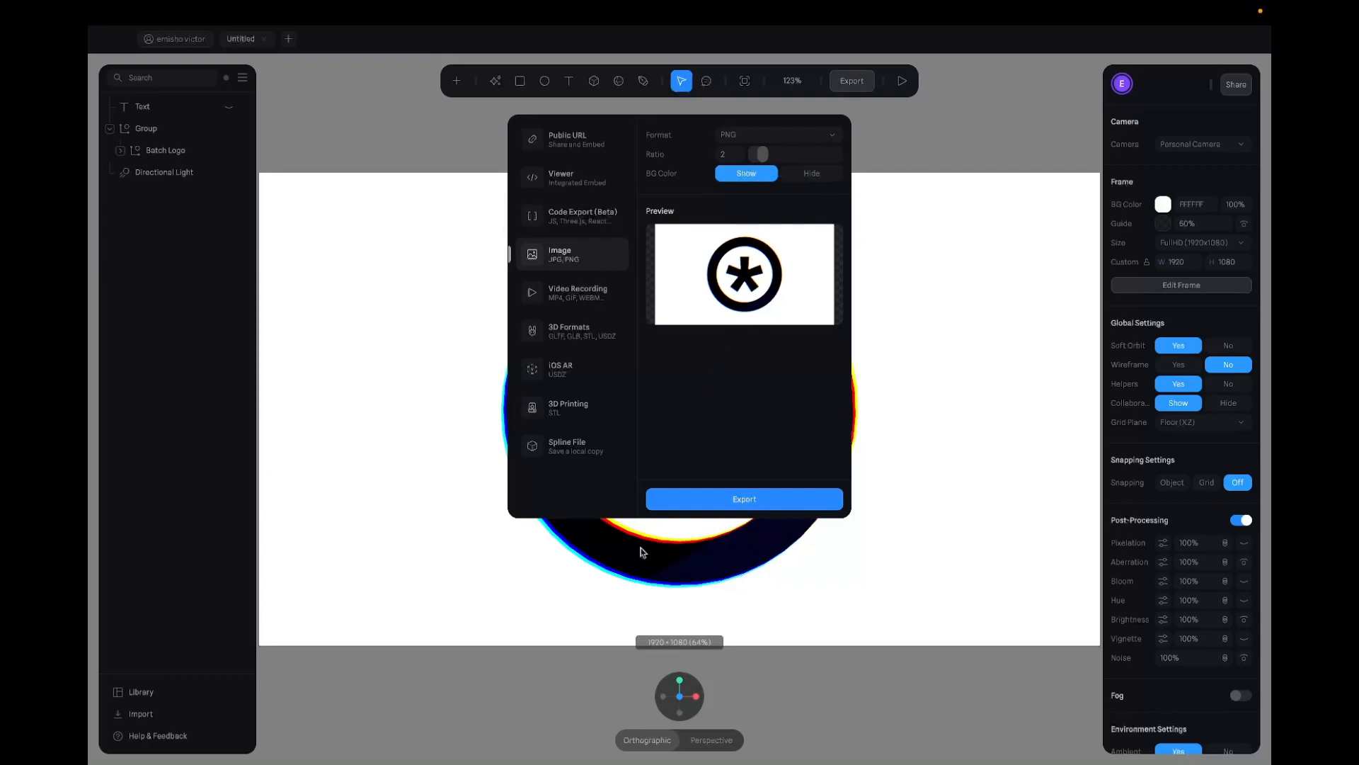
Step: Export the logo as a PNG at ratio 2 with the background color hidden, saving it as batch Log.png in Downloads
click(798, 171)
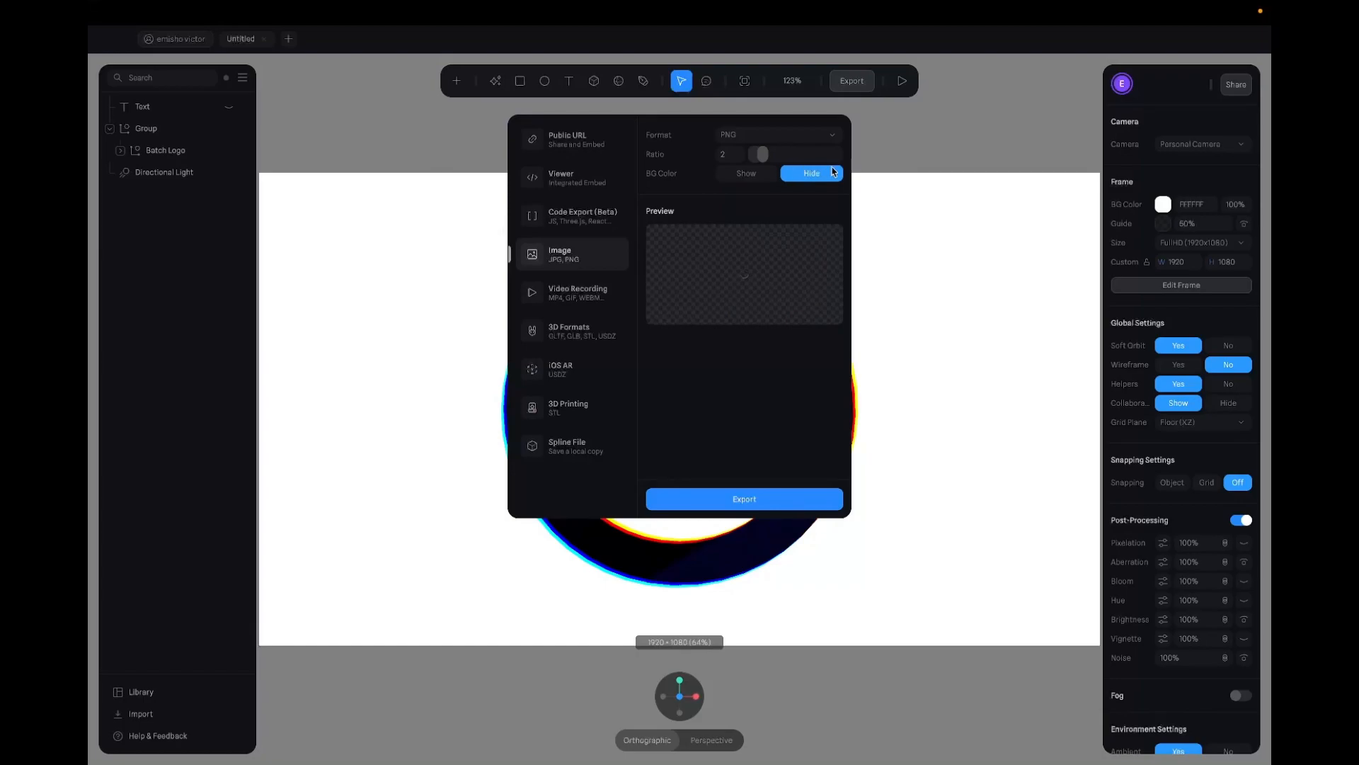
click(737, 503)
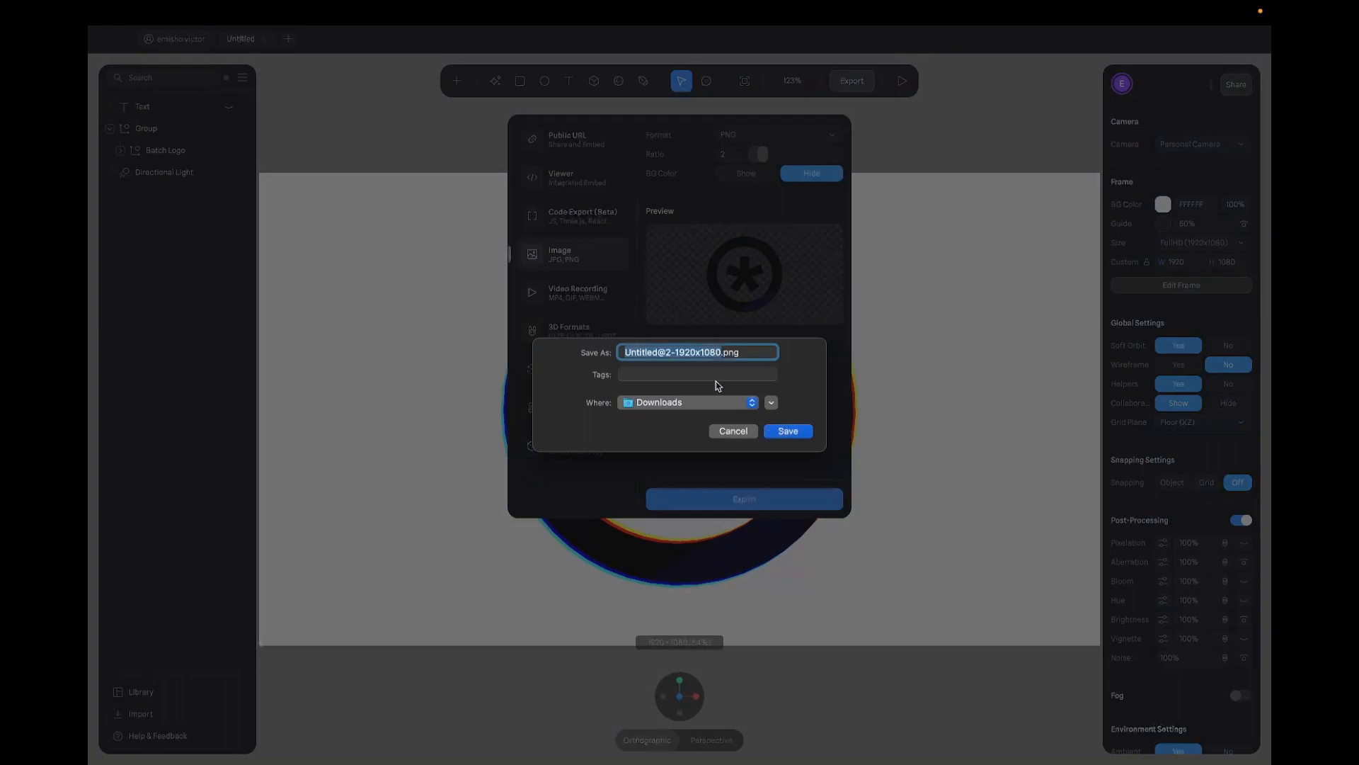
text(batch Log)
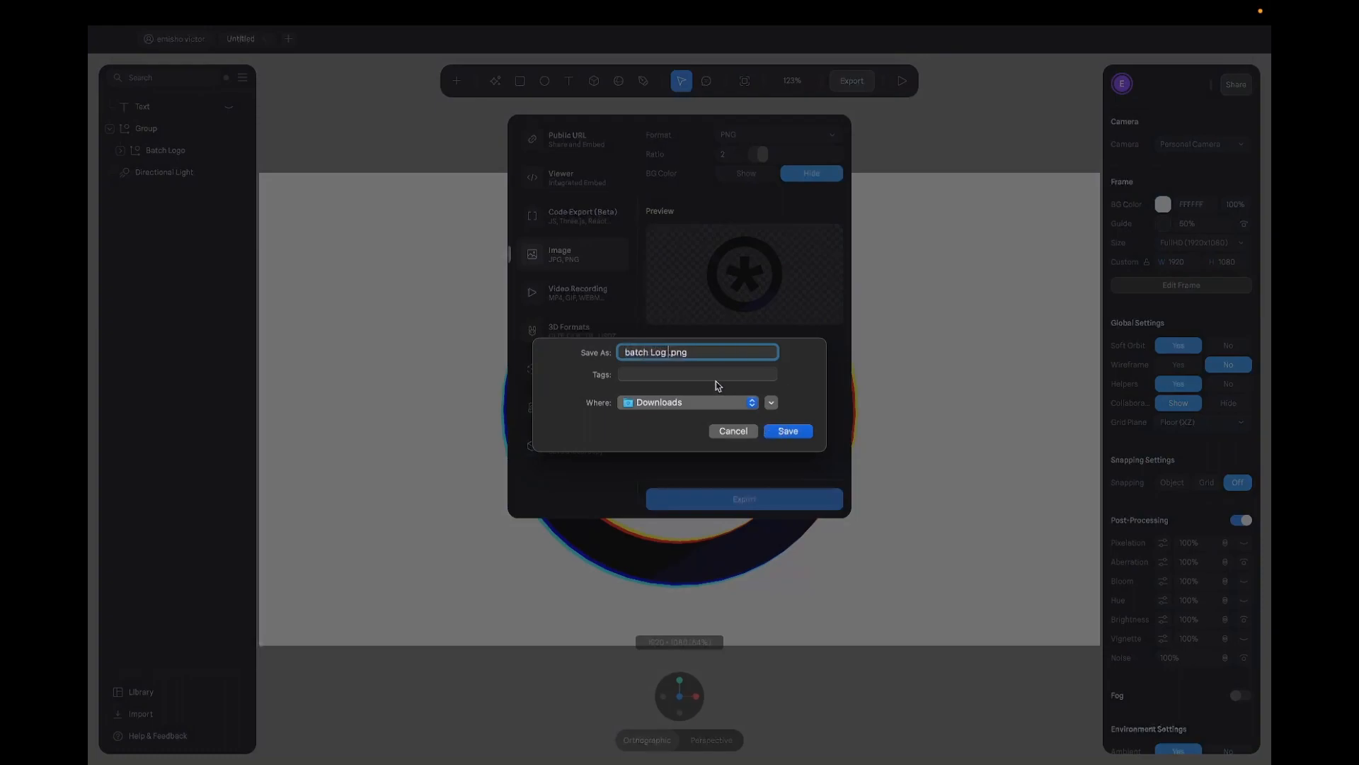
text(o)
key(Return)
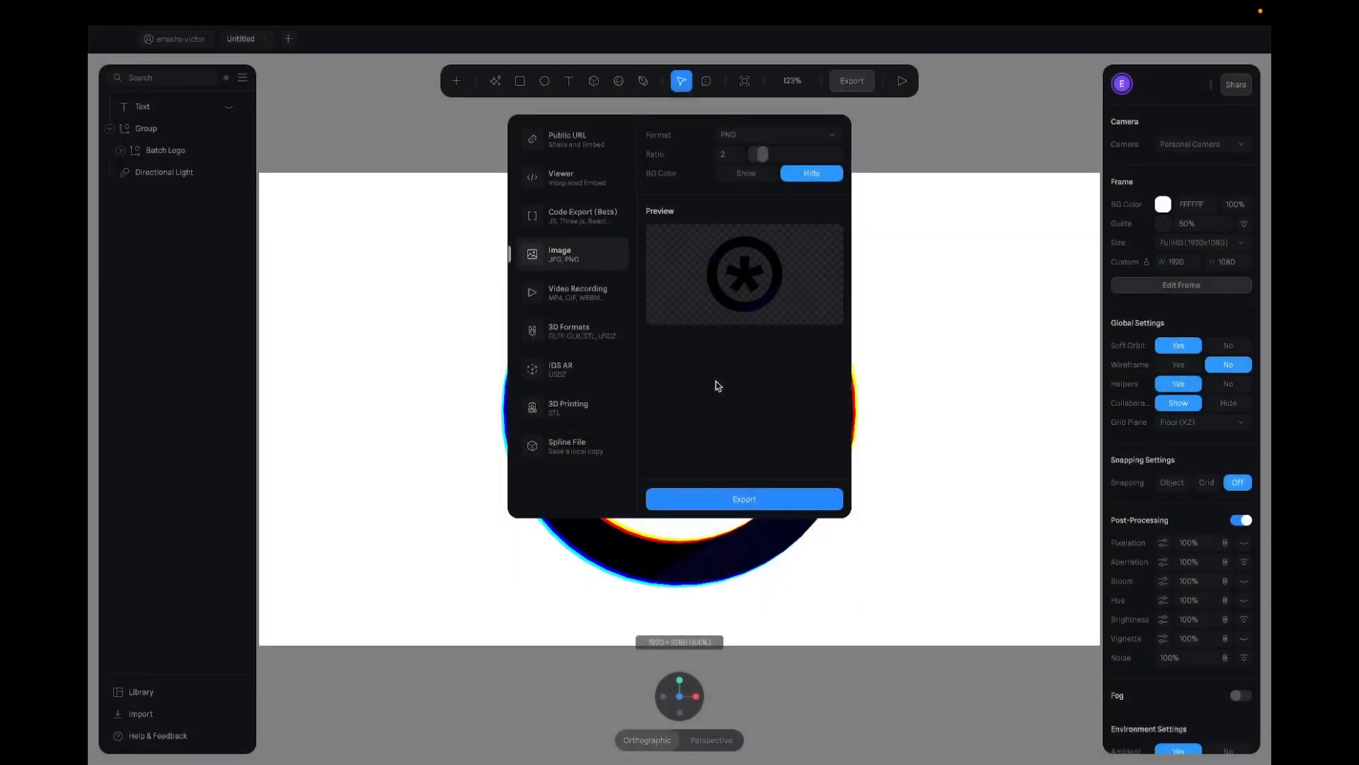
Step: Switch to the WDS 6 file in Figma, open Main Page and place the batch Log.png image on the canvas
key(ctrl+Right)
key(ctrl+Right)
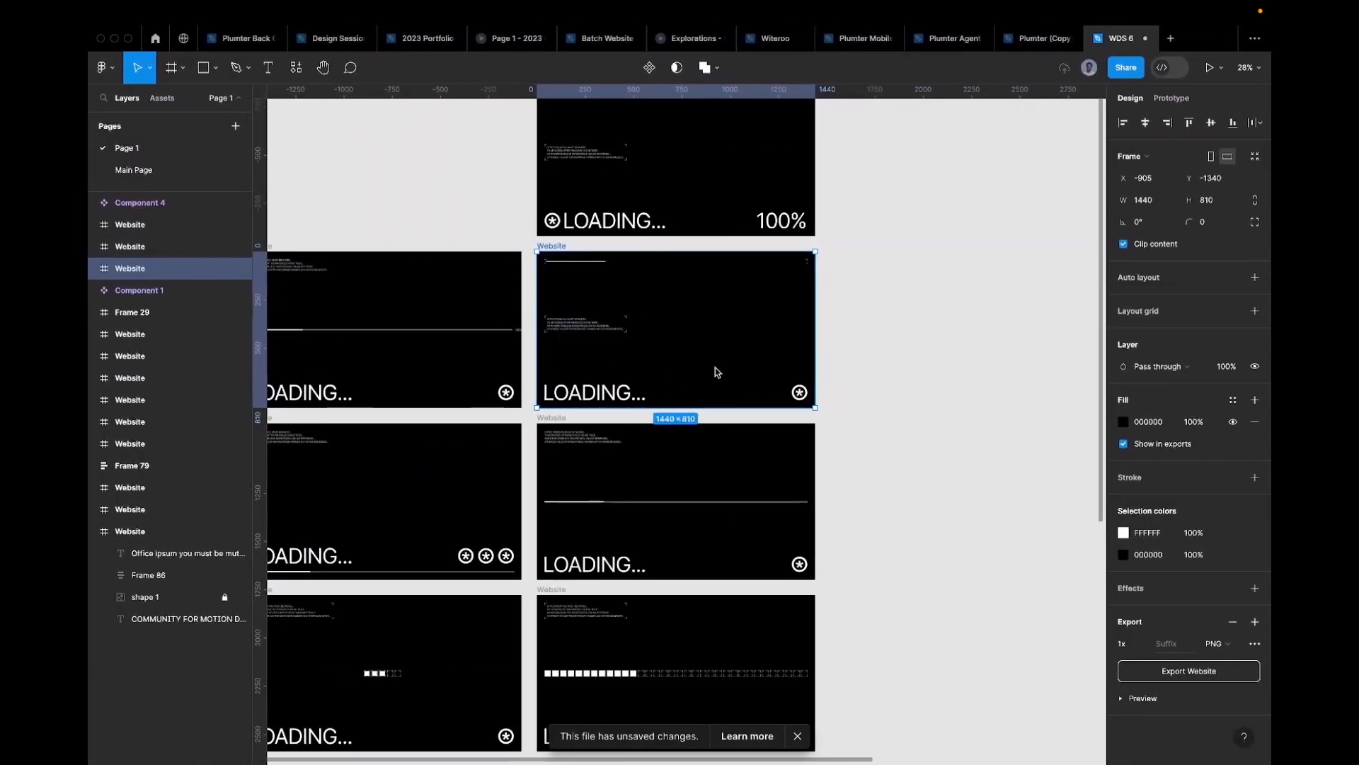
scroll(717, 372, down, 5)
click(169, 171)
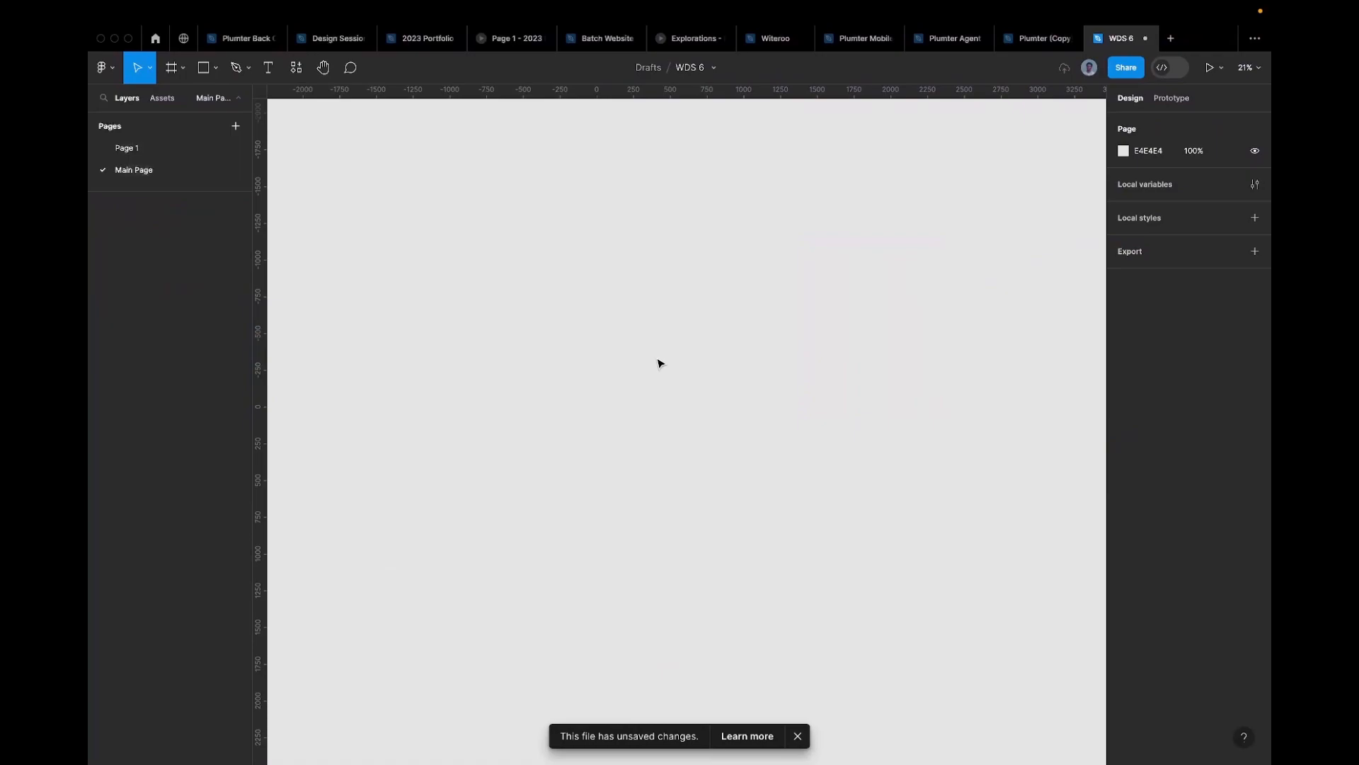
key(super+shift+k)
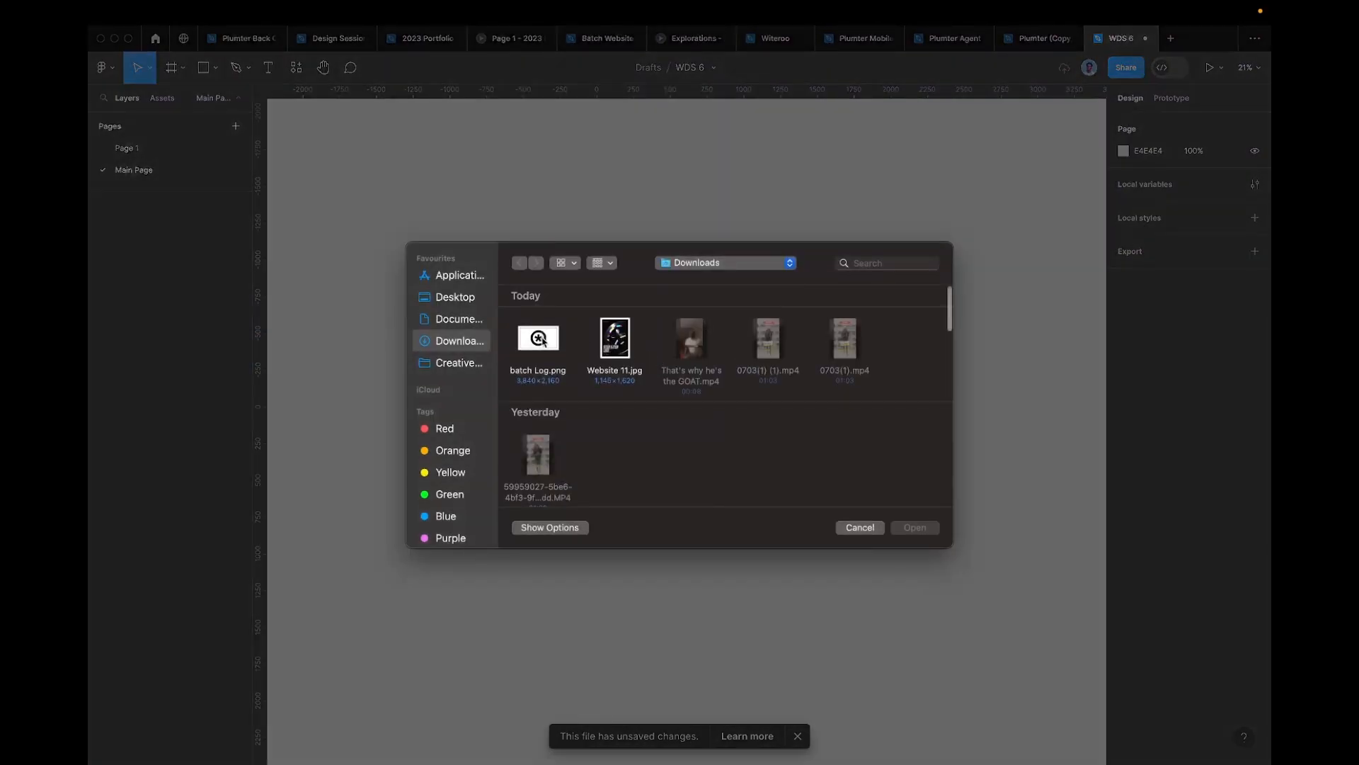
double_click(542, 340)
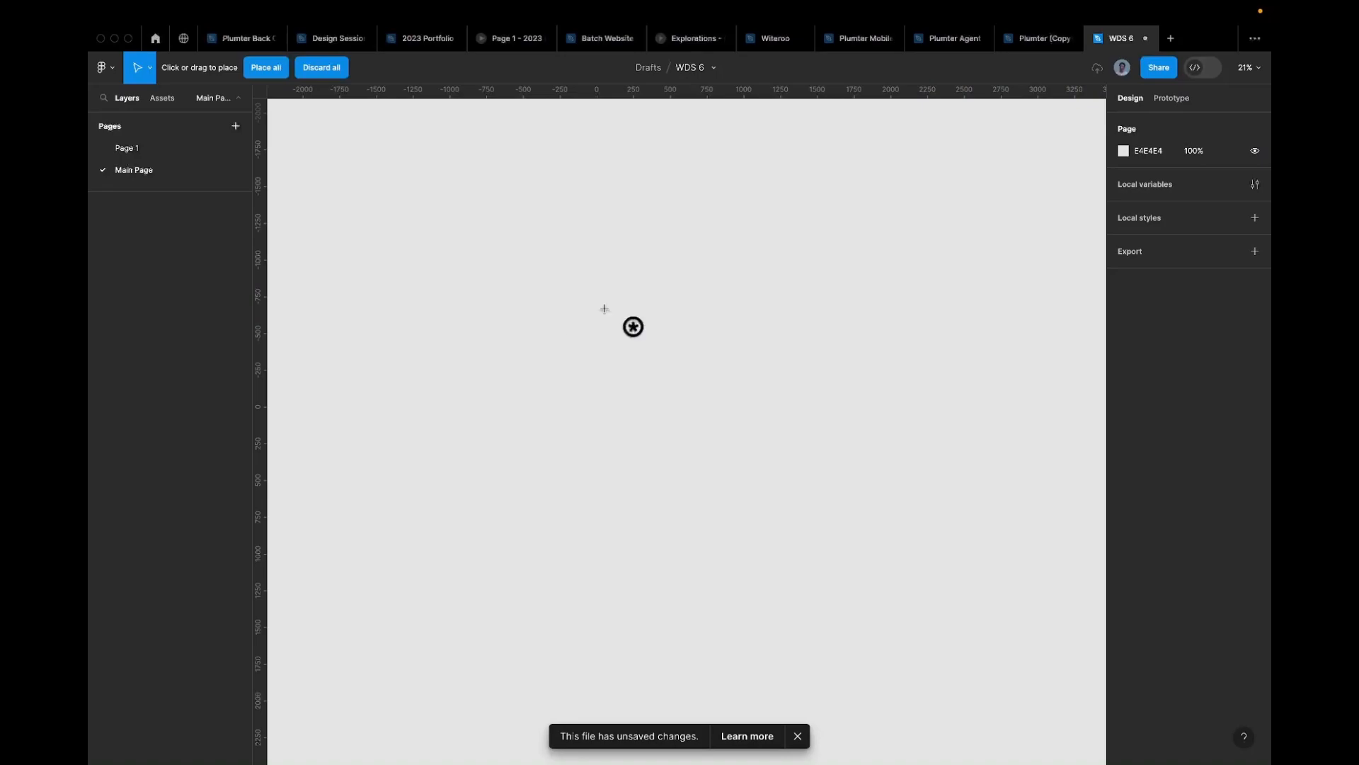
click(604, 305)
Step: Move the placed logo image to about X -1206, Y -1489 on the canvas
scroll(607, 312, up, 2)
scroll(609, 314, down, 2)
drag(653, 287, 705, 288)
scroll(678, 301, down, 2)
drag(632, 322, 659, 334)
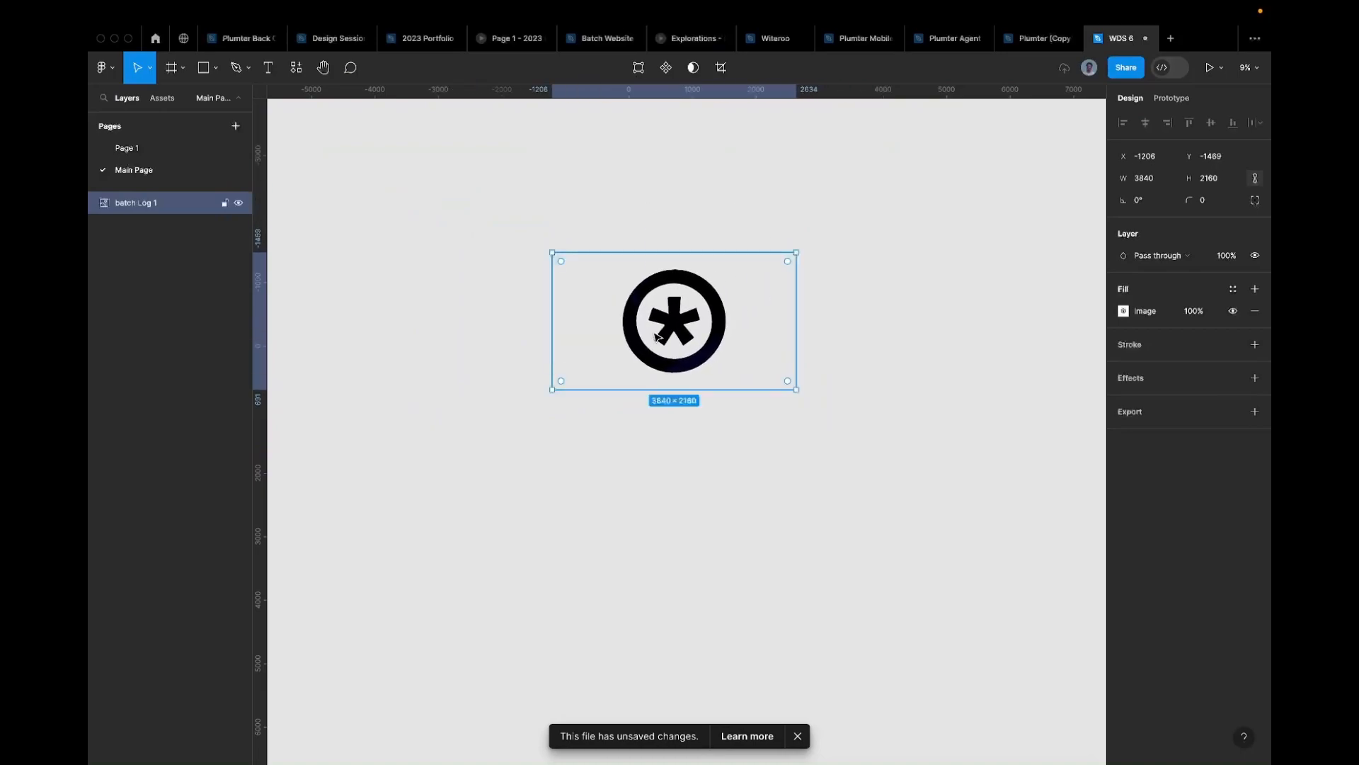
Step: Examine the placed logo image up close to check its resolution and edge quality
scroll(657, 337, down, 1)
scroll(701, 290, up, 5)
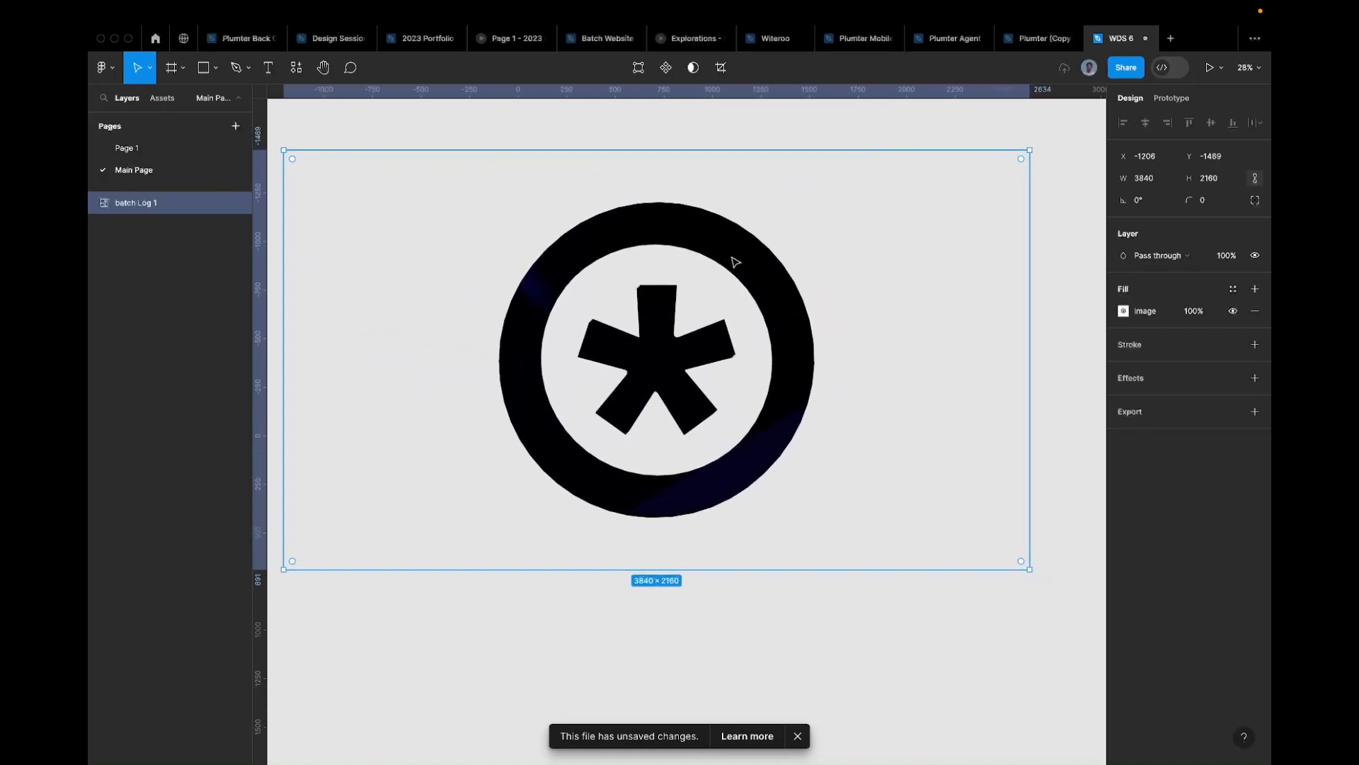
scroll(655, 352, up, 7)
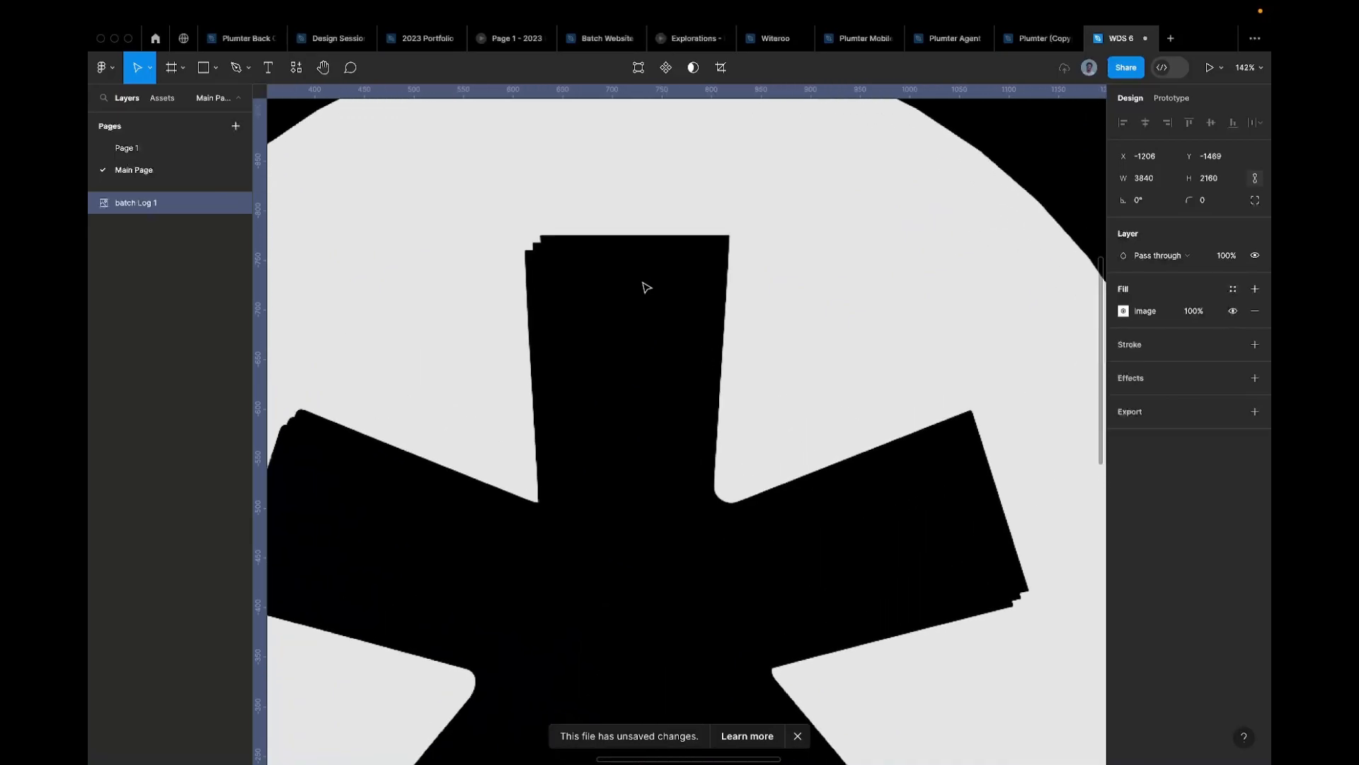
scroll(602, 273, down, 5)
scroll(602, 274, down, 3)
Step: Switch back to Spline, close the export dialog and open the frame's background color value for editing
key(ctrl+Left)
key(ctrl+Left)
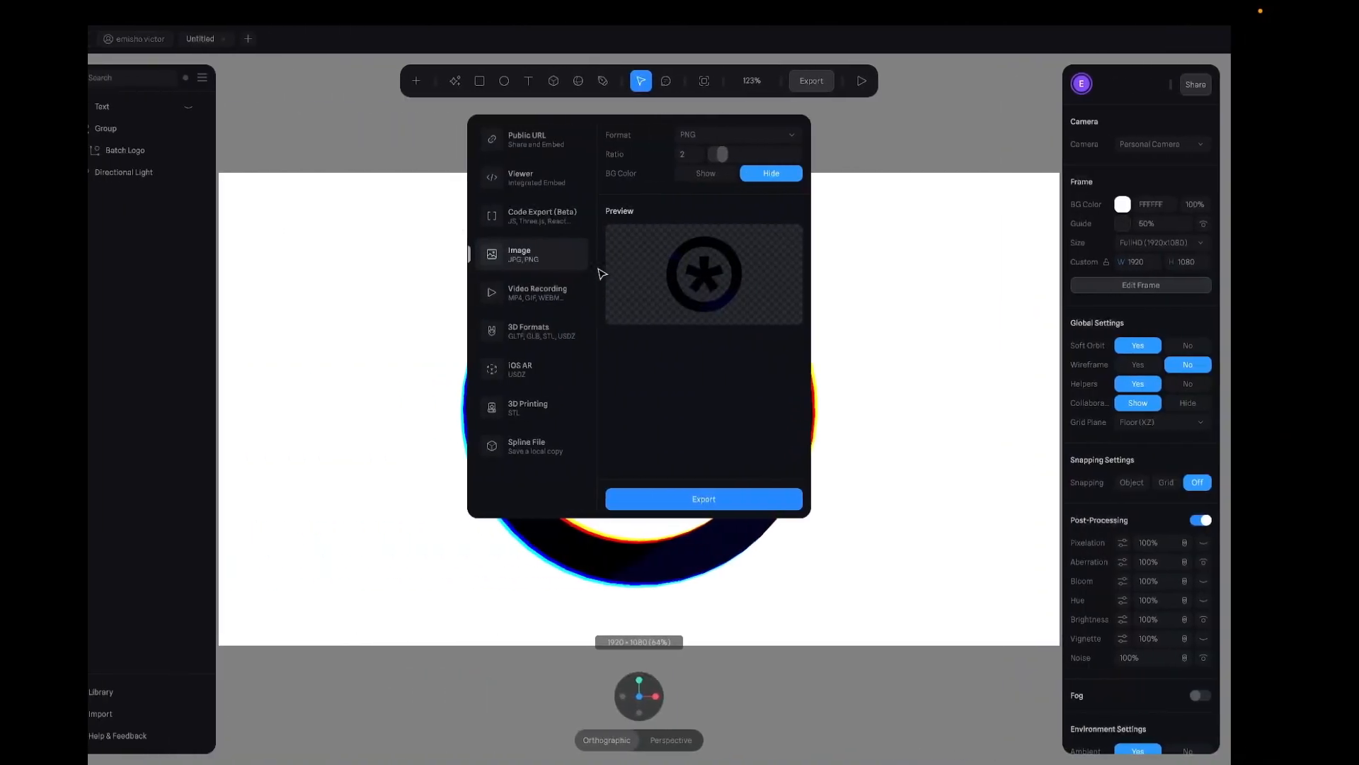
click(920, 262)
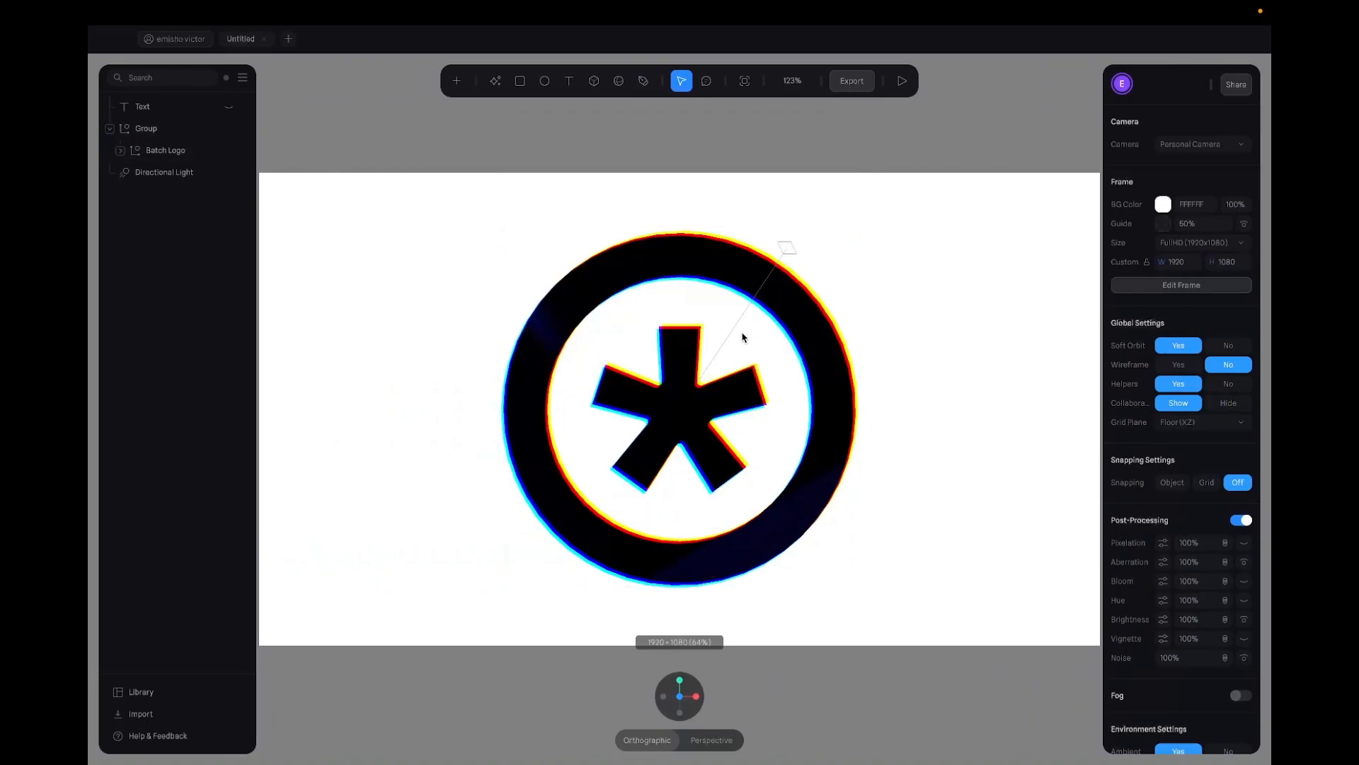
click(792, 294)
click(928, 249)
click(1194, 205)
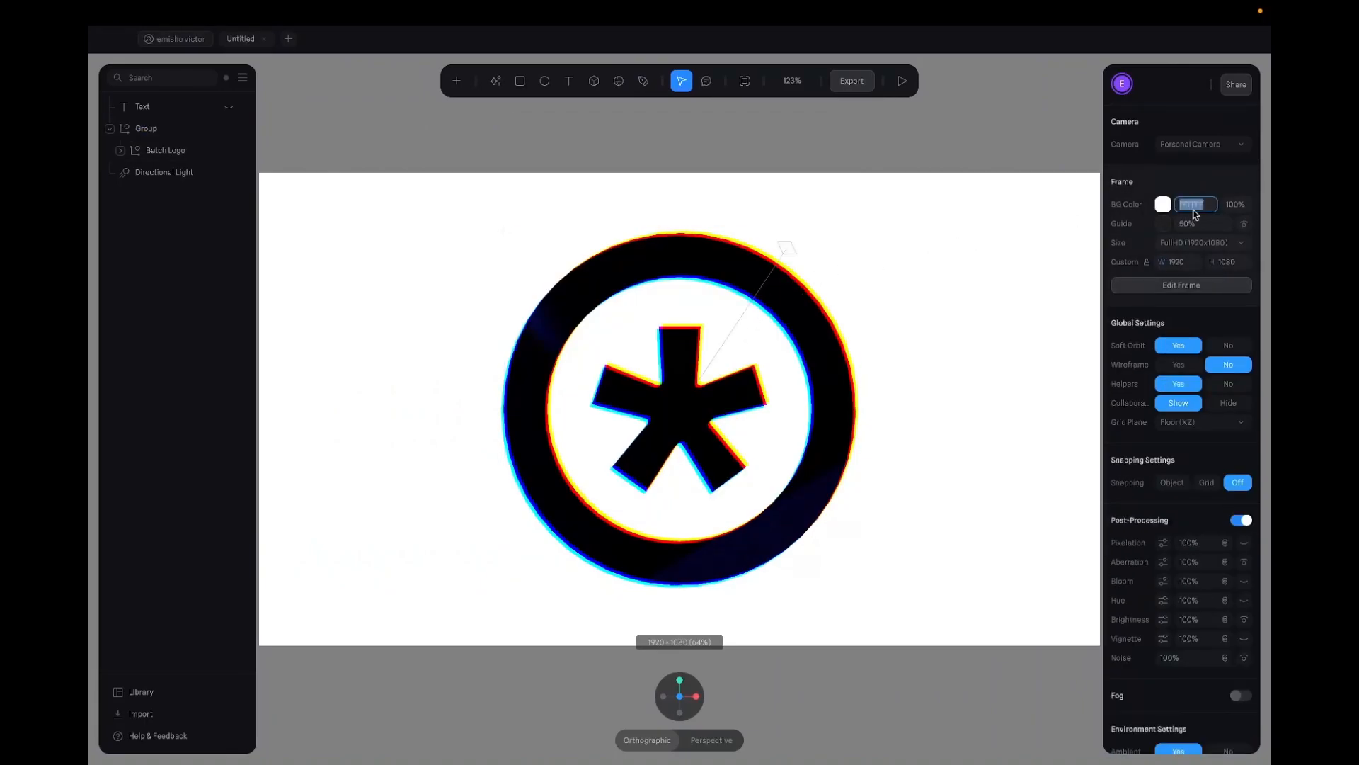
Step: Switch to the Google Meet call, deny the waiting participant's request to join, and return to Spline
key(ctrl+Right)
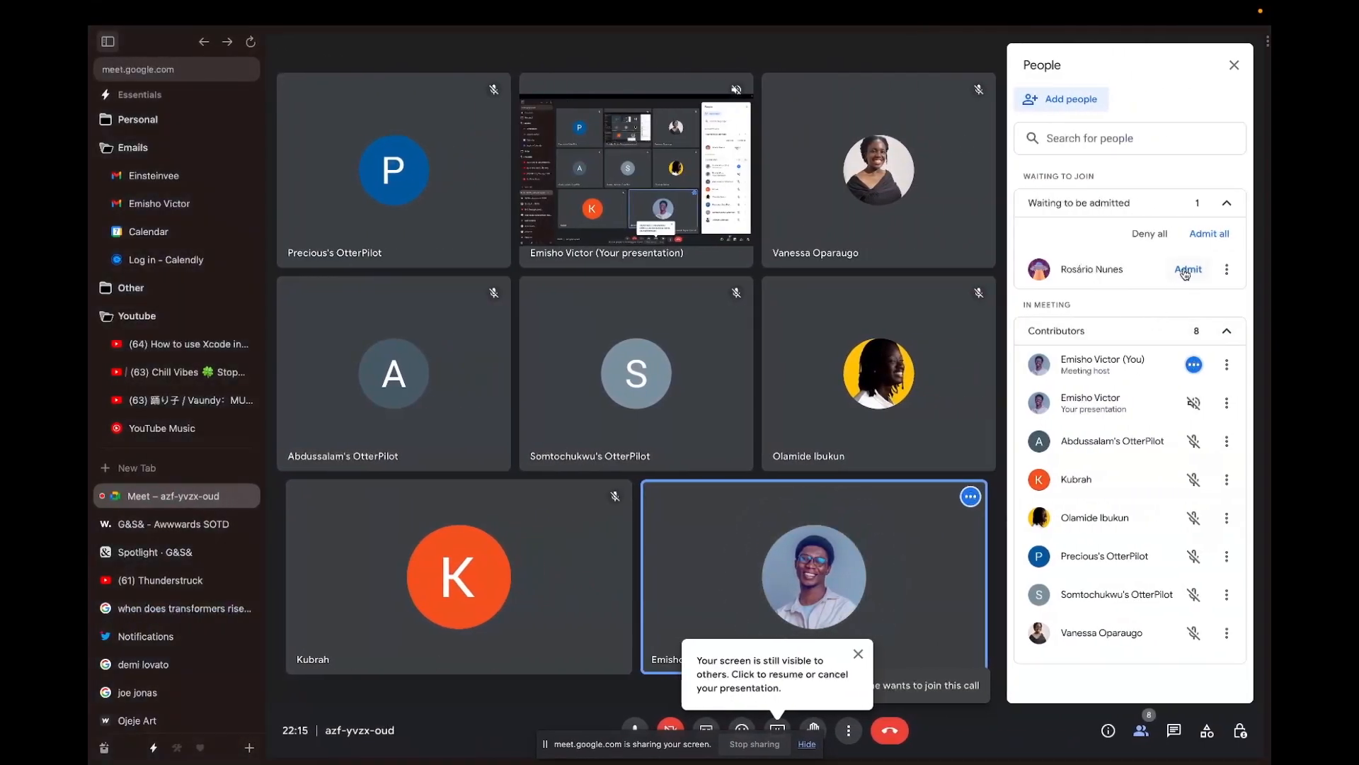
click(1151, 235)
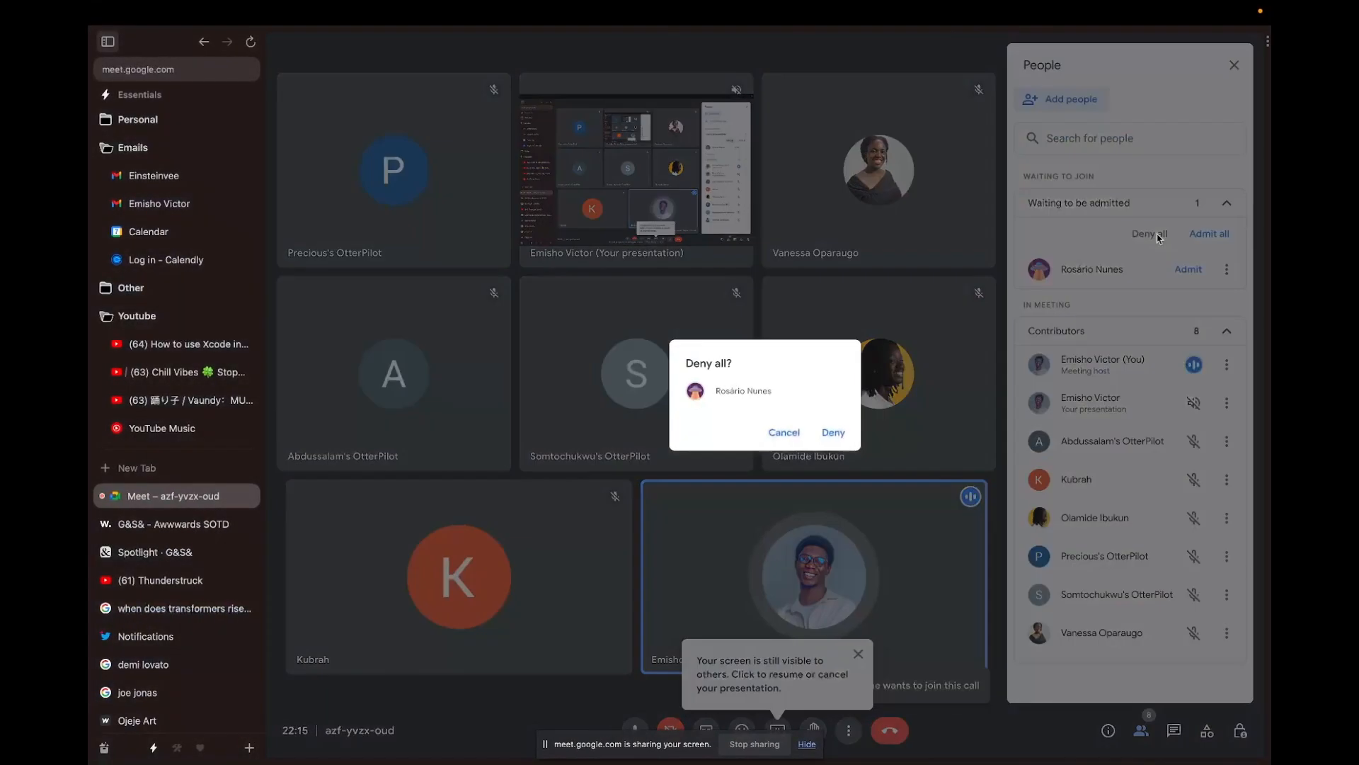
click(833, 432)
key(ctrl+Left)
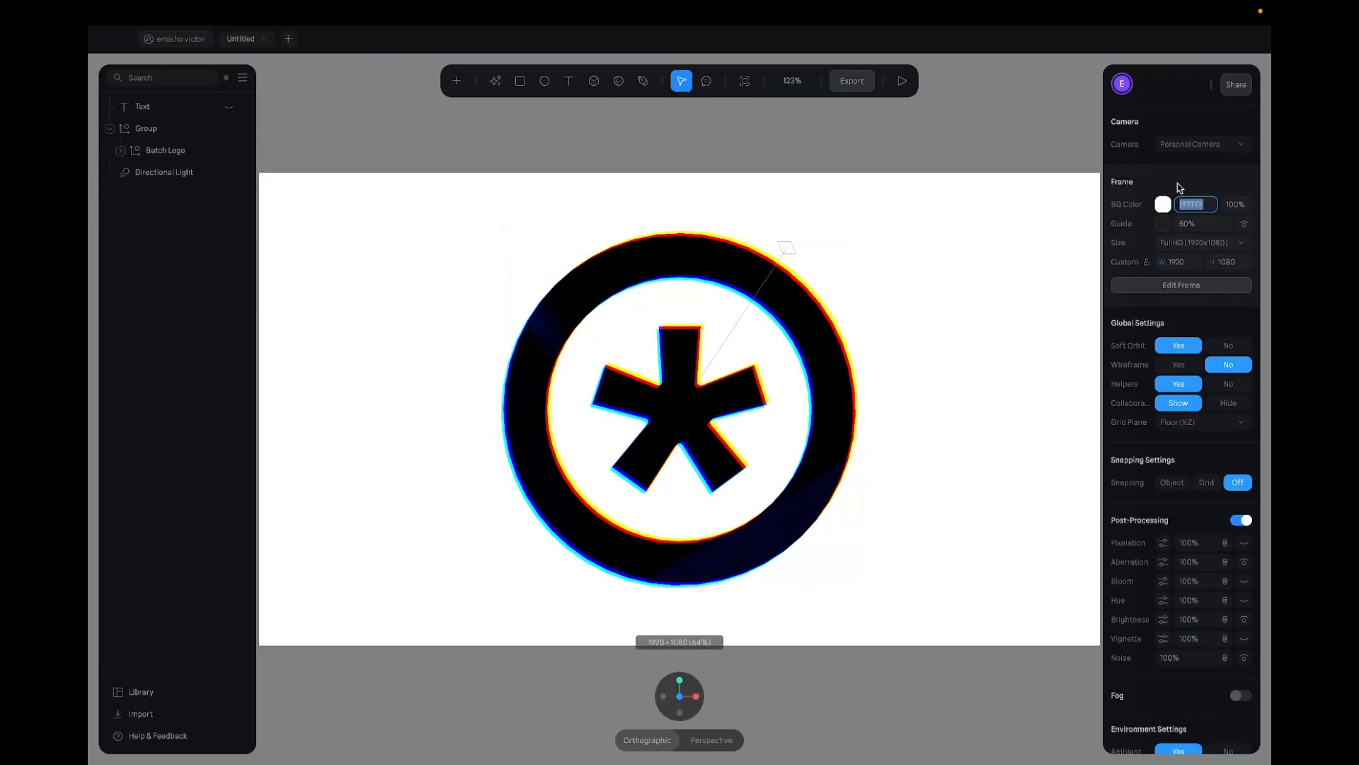
Step: Set the frame's background color to 000000 and play the Batch logo scene
text(000000)
key(Return)
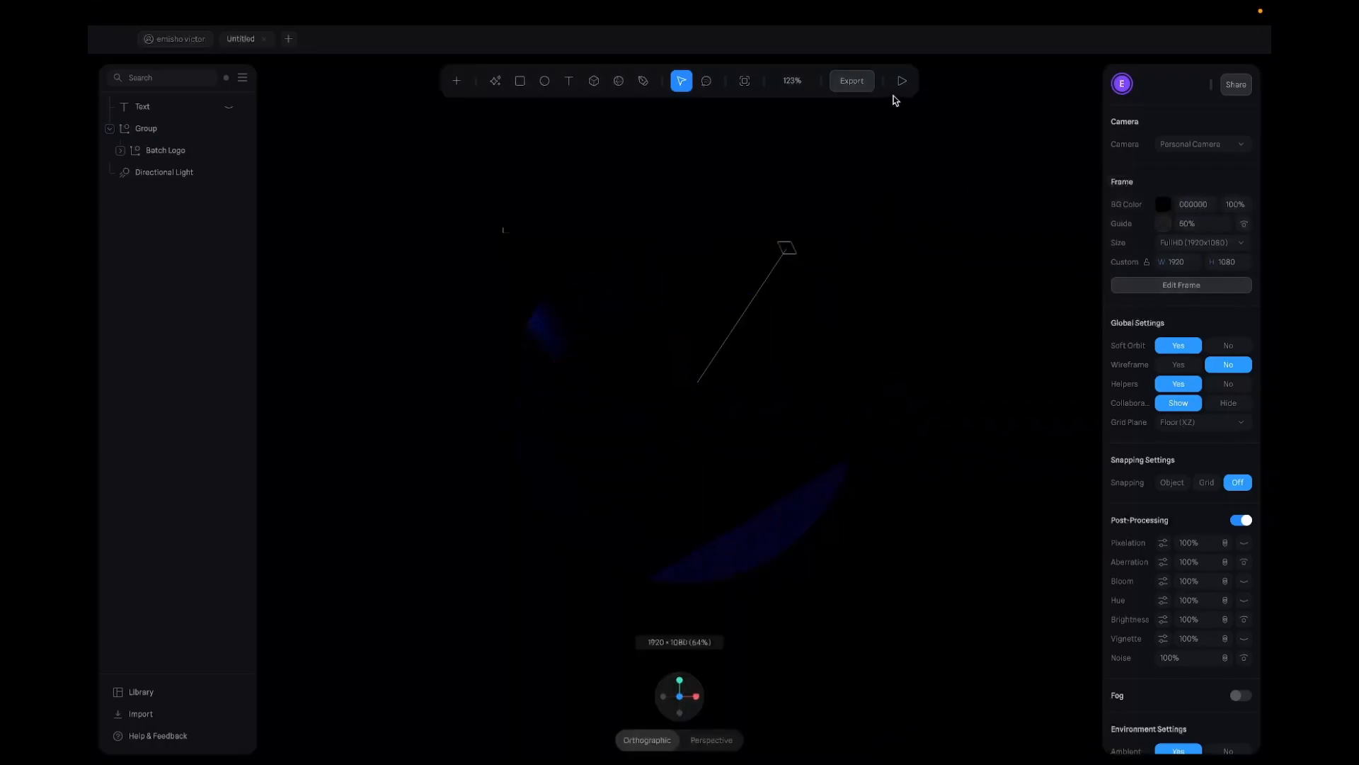
click(902, 80)
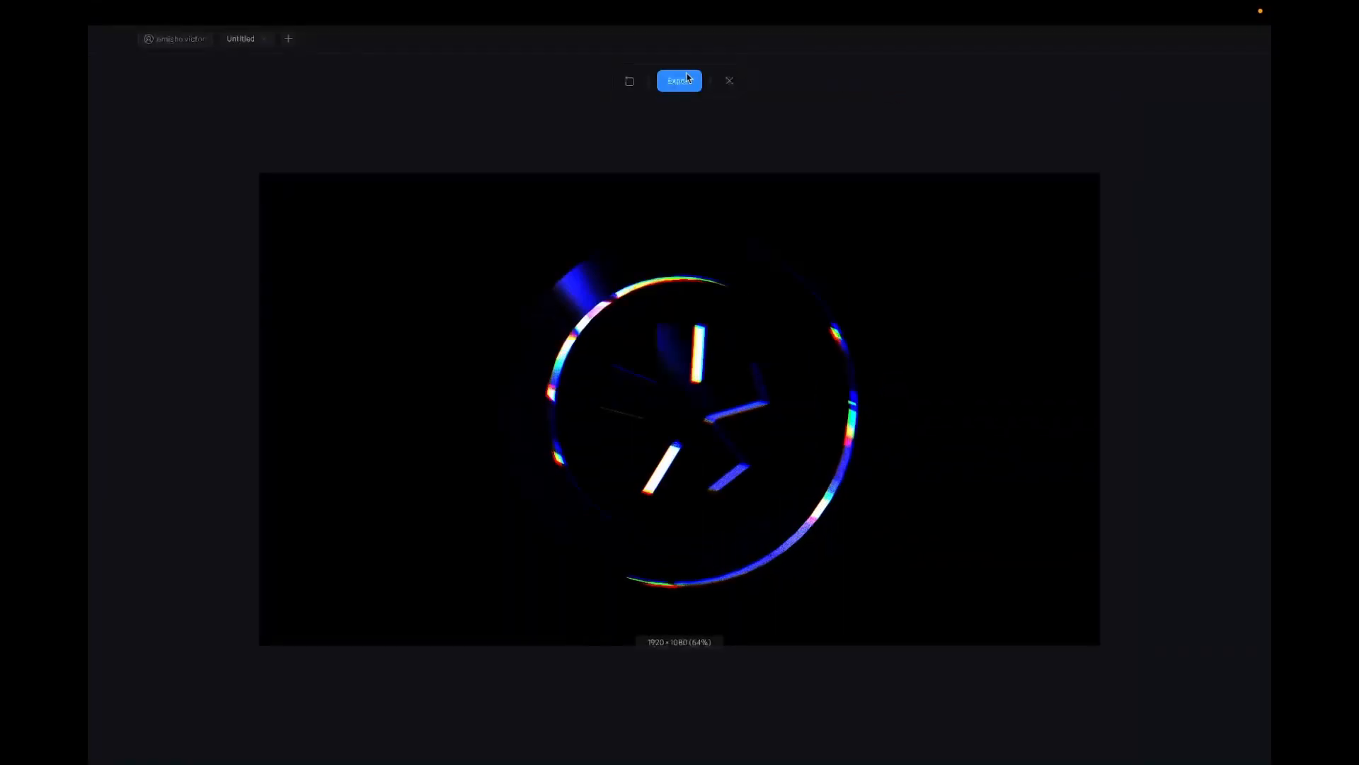
Step: Choose video recording as the export type for the scene and set the MP4 frame rate to 60 FPS
click(687, 83)
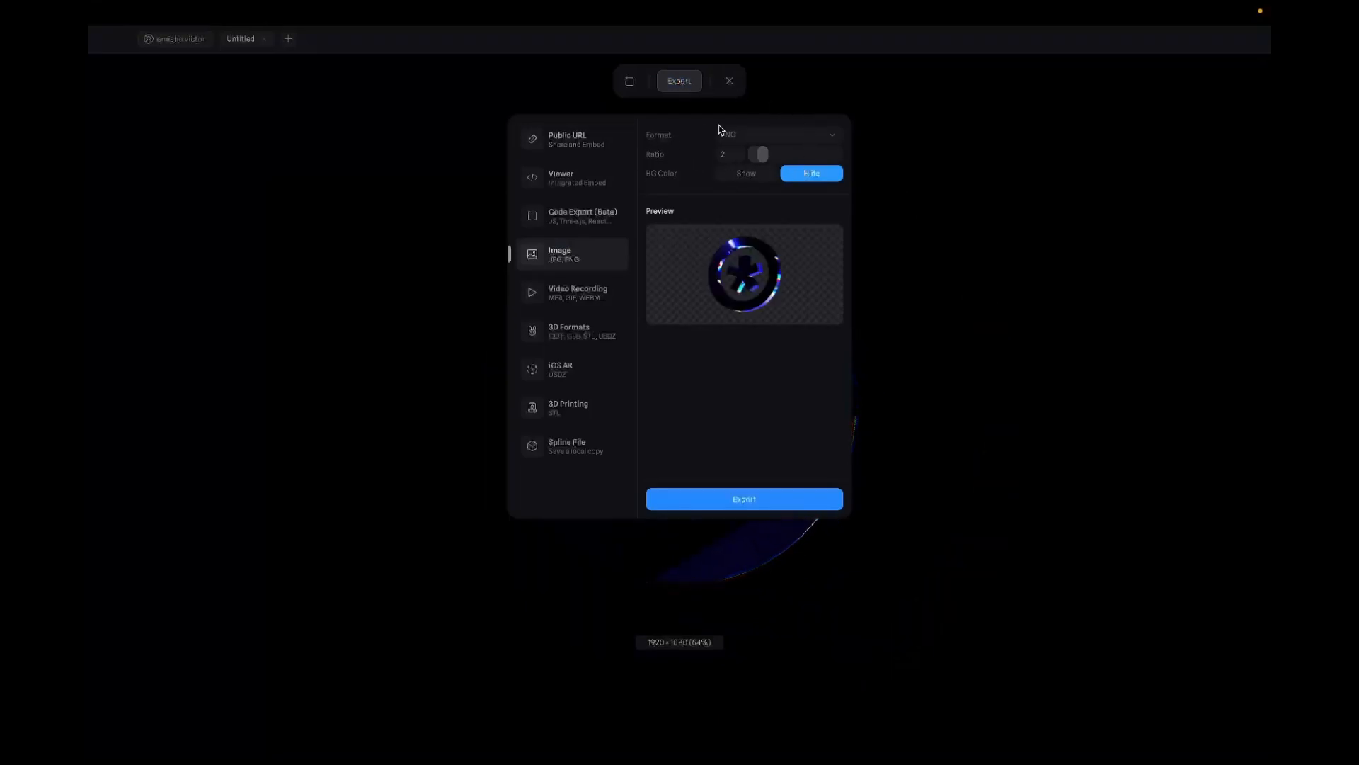
click(729, 135)
click(589, 279)
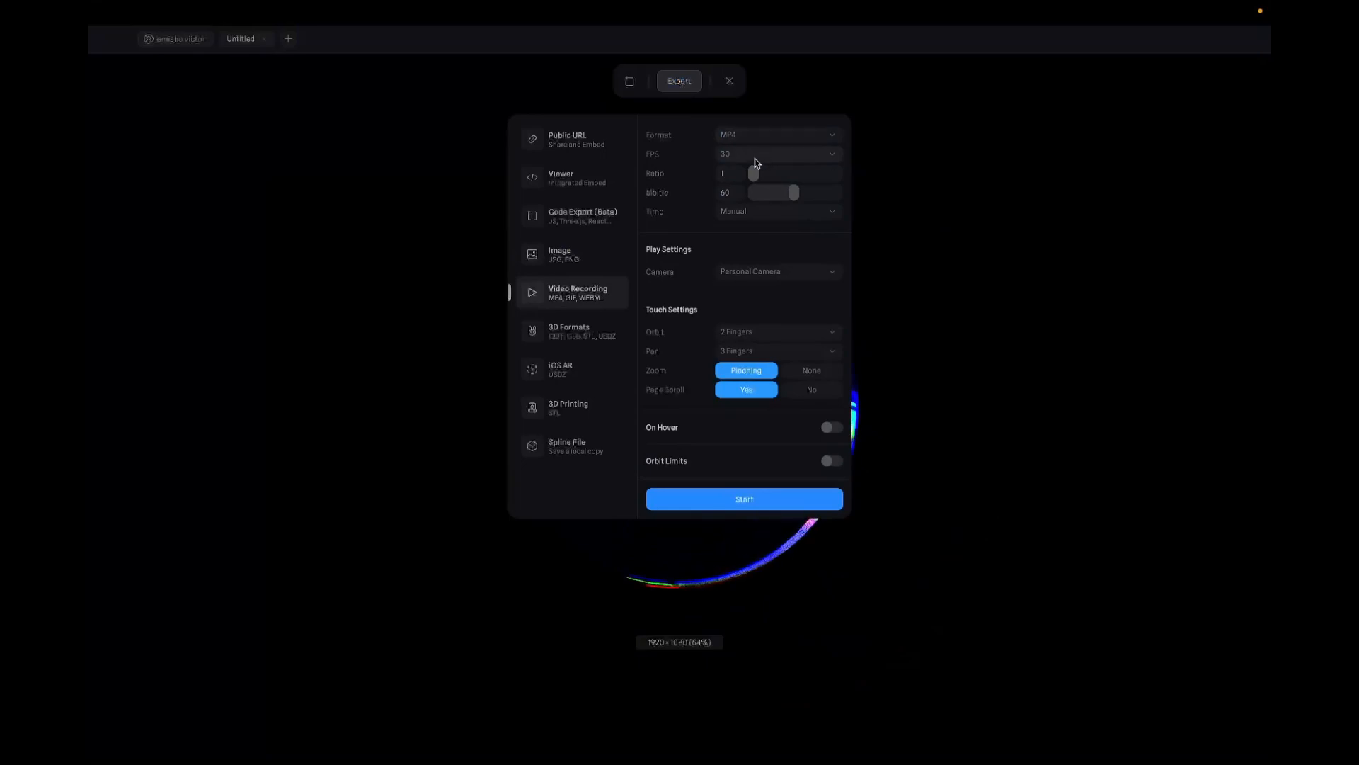
click(753, 155)
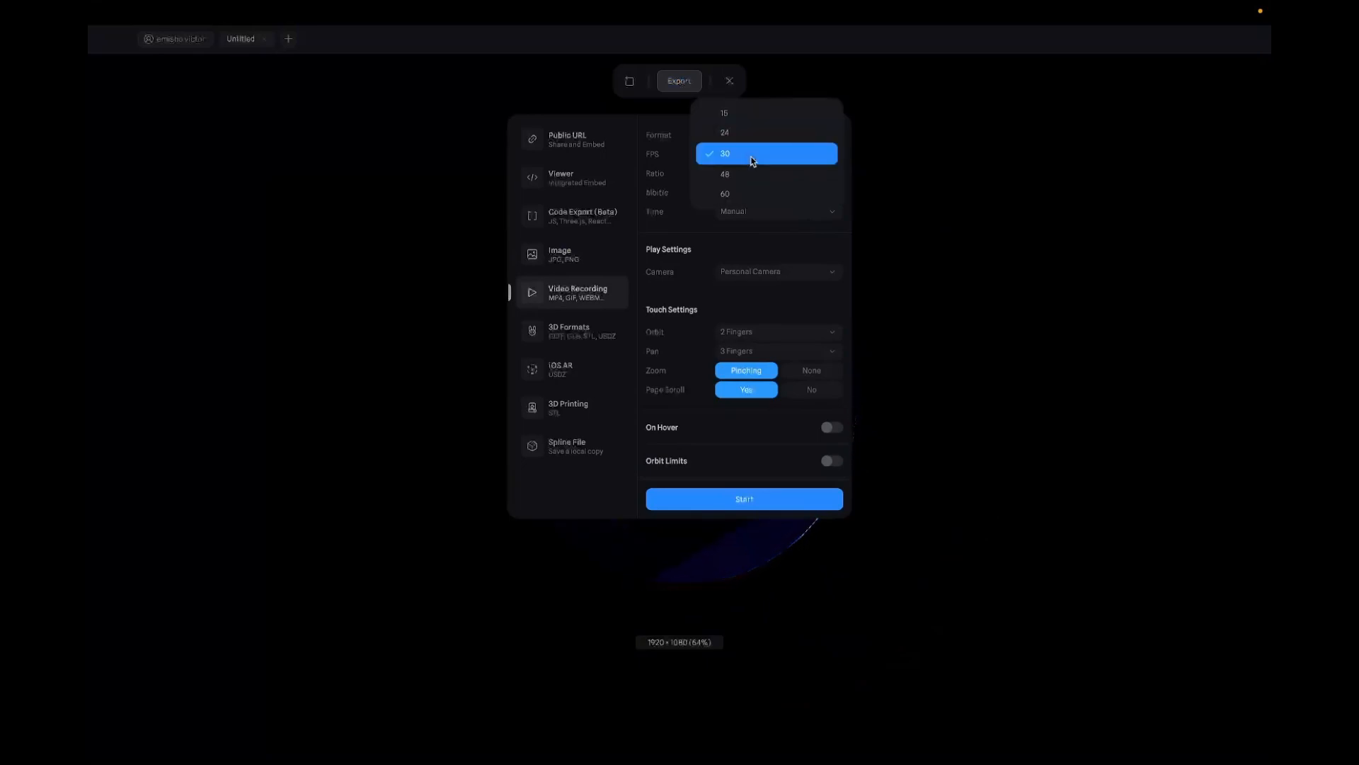
click(737, 192)
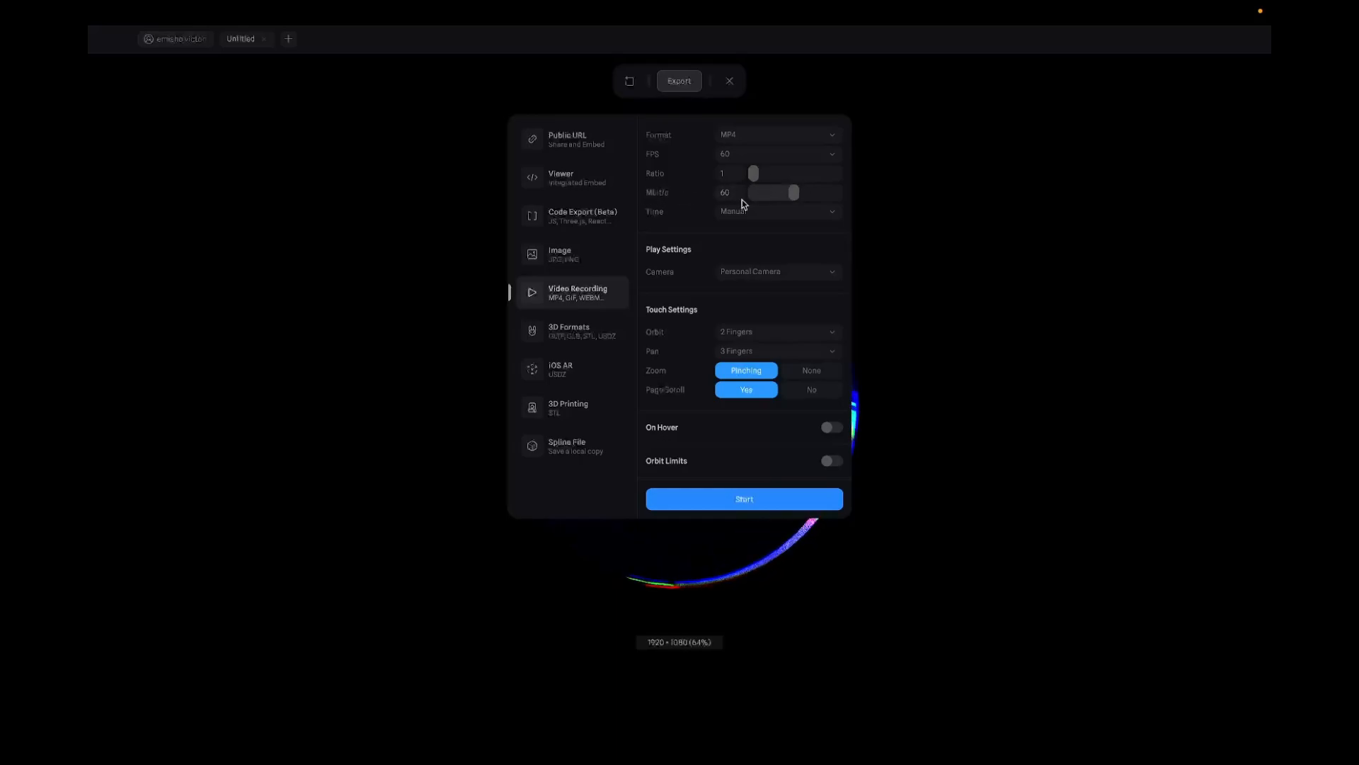
Step: Record a short video of the Batch logo scene and stop the recording
click(770, 497)
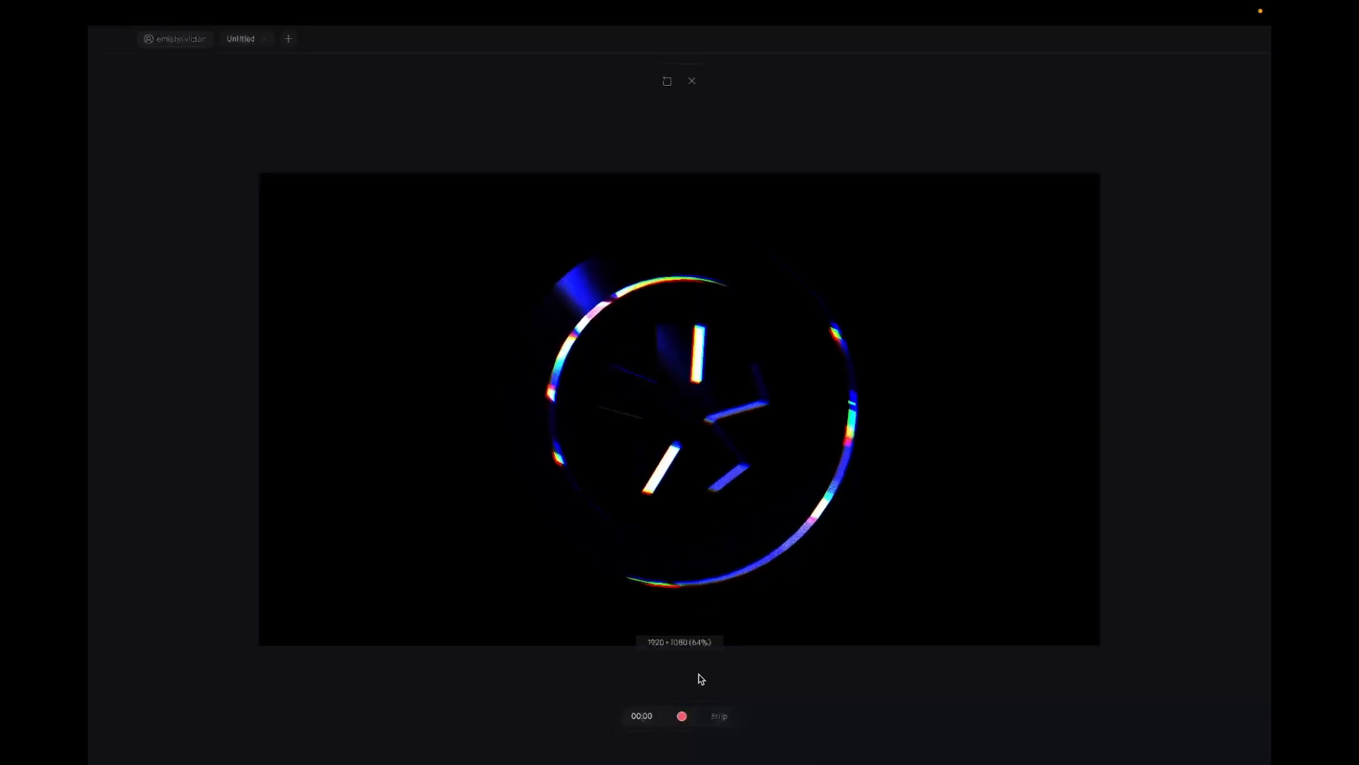
click(682, 715)
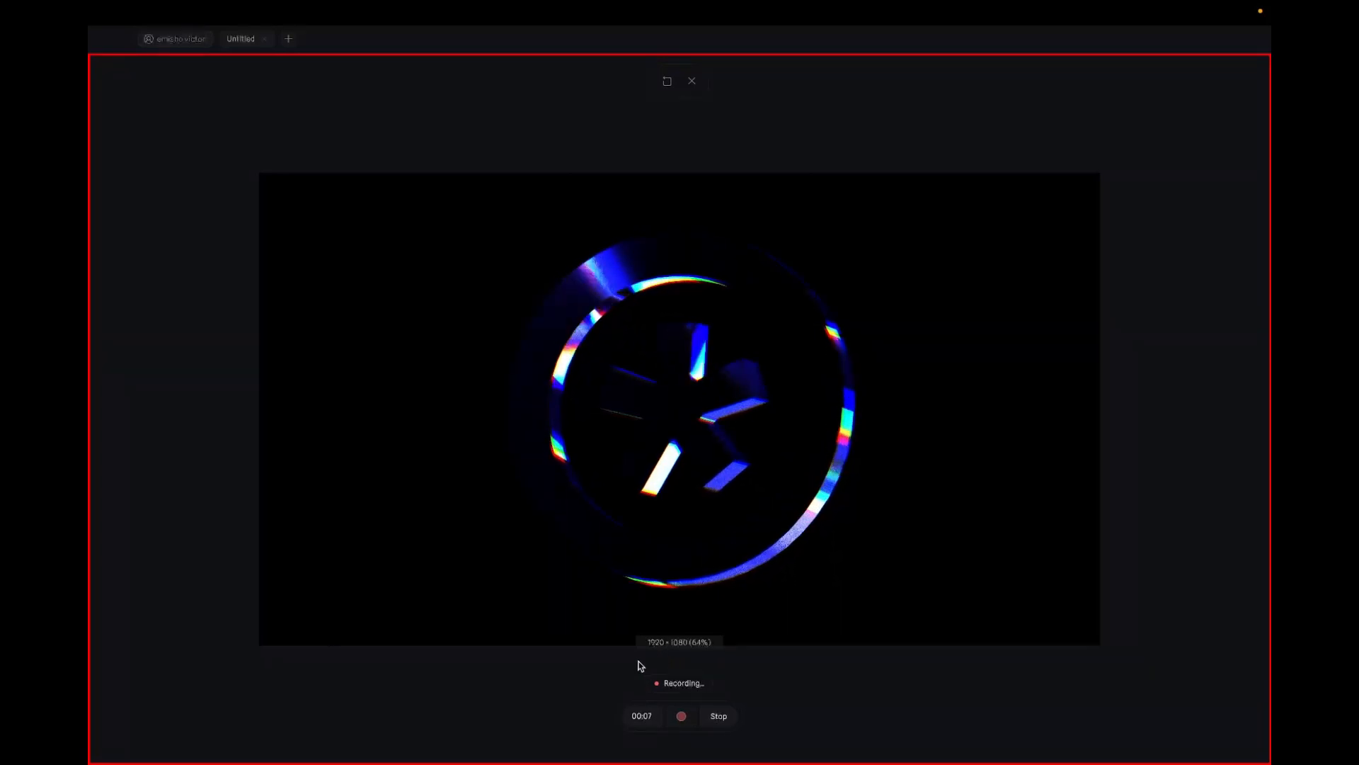
click(719, 715)
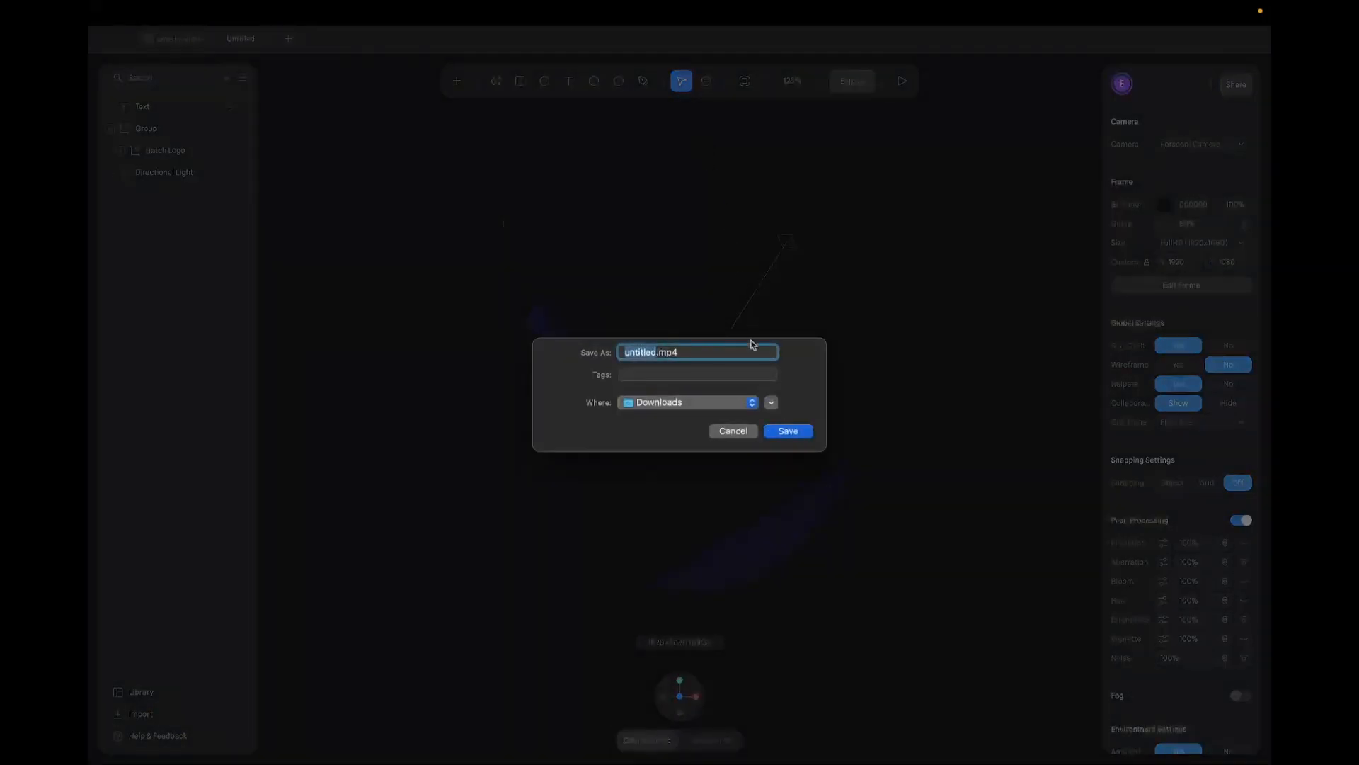
Step: Save the recorded video in Downloads as Batcrh.mp4, declining to replace the existing batch.mp4
text(Batch)
key(Return)
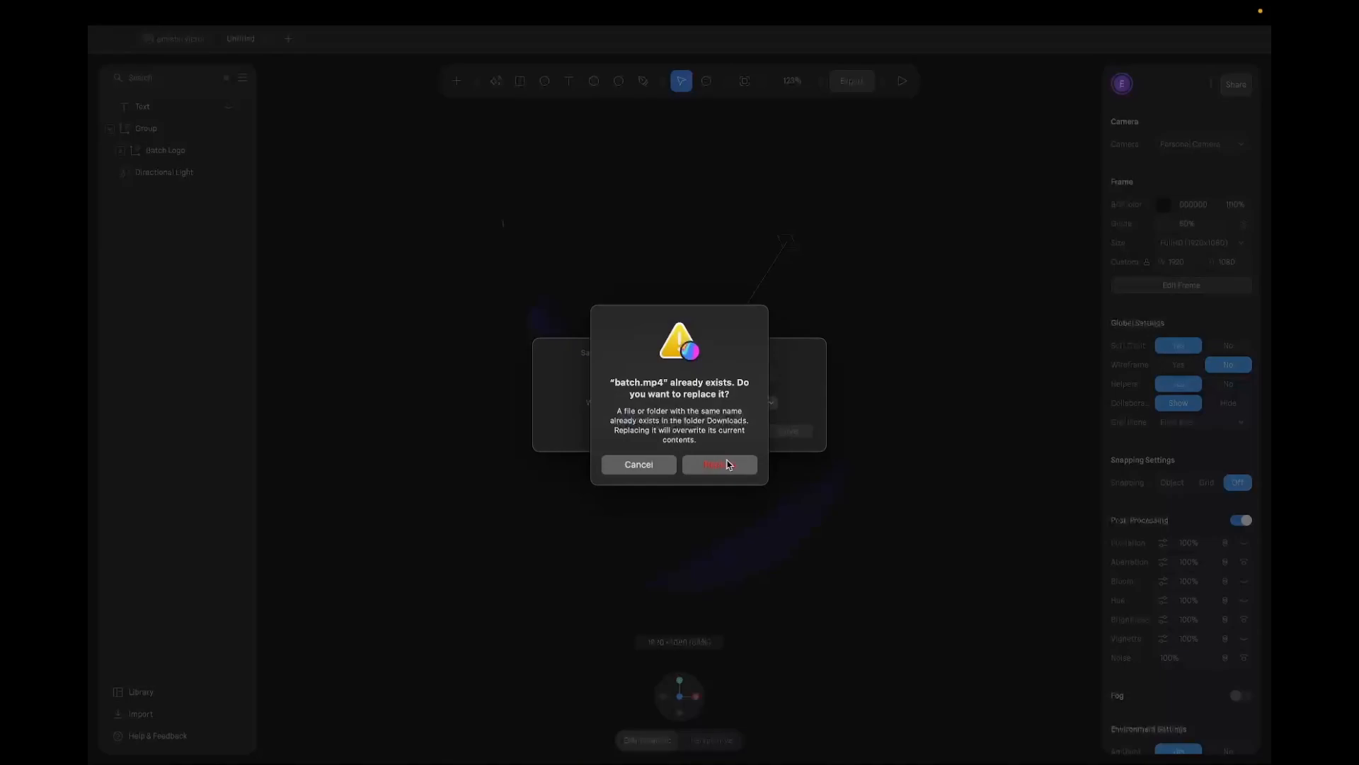
click(655, 466)
click(647, 353)
text(rh.mp4)
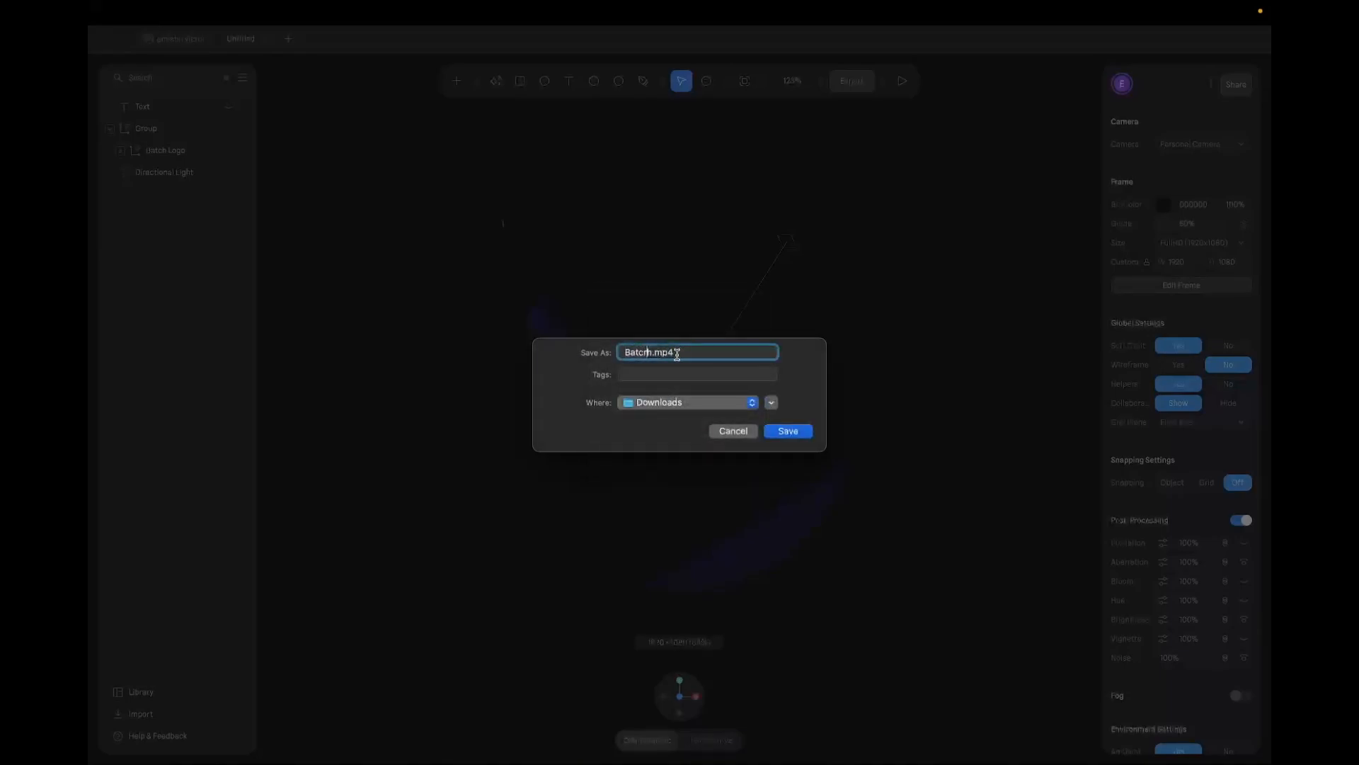
click(805, 433)
Step: Switch to the Google Meet call, deny the waiting join request, and return to Spline
key(ctrl+Right)
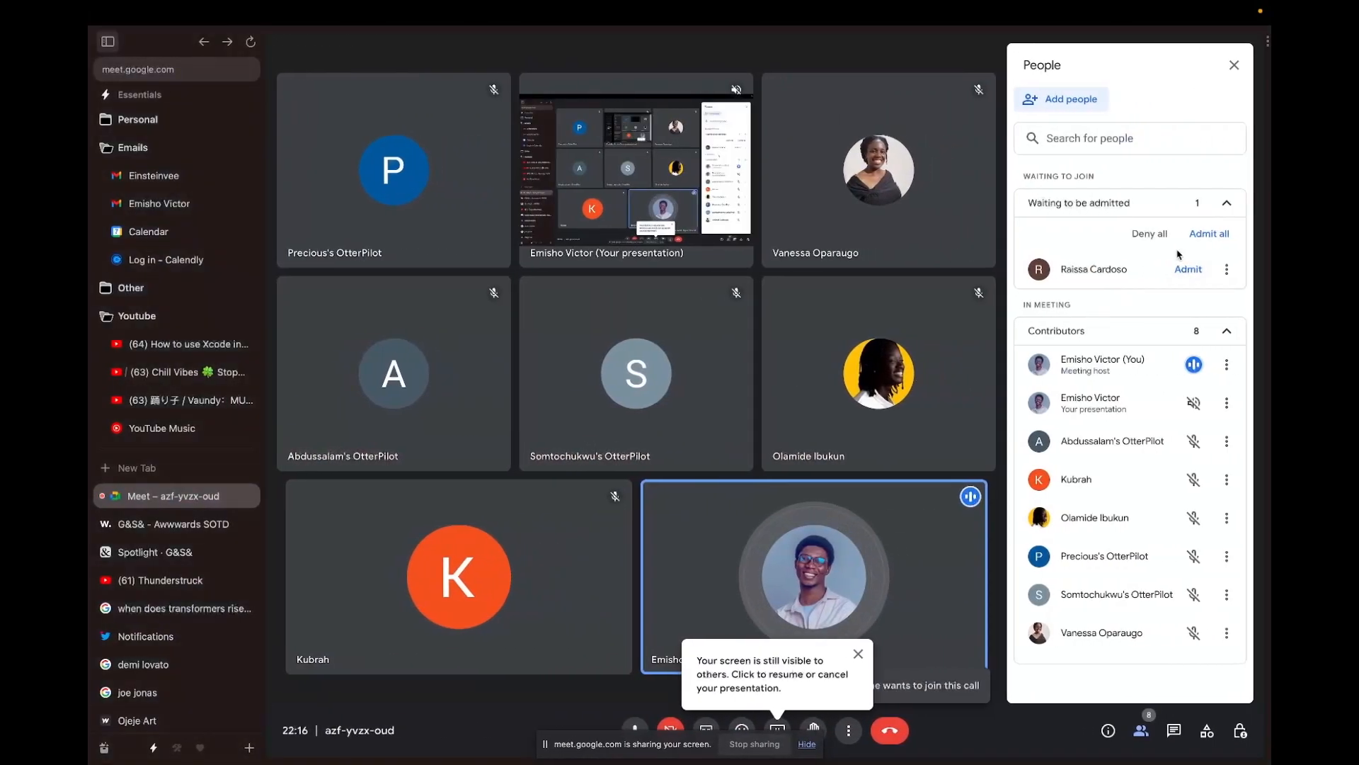
click(1153, 234)
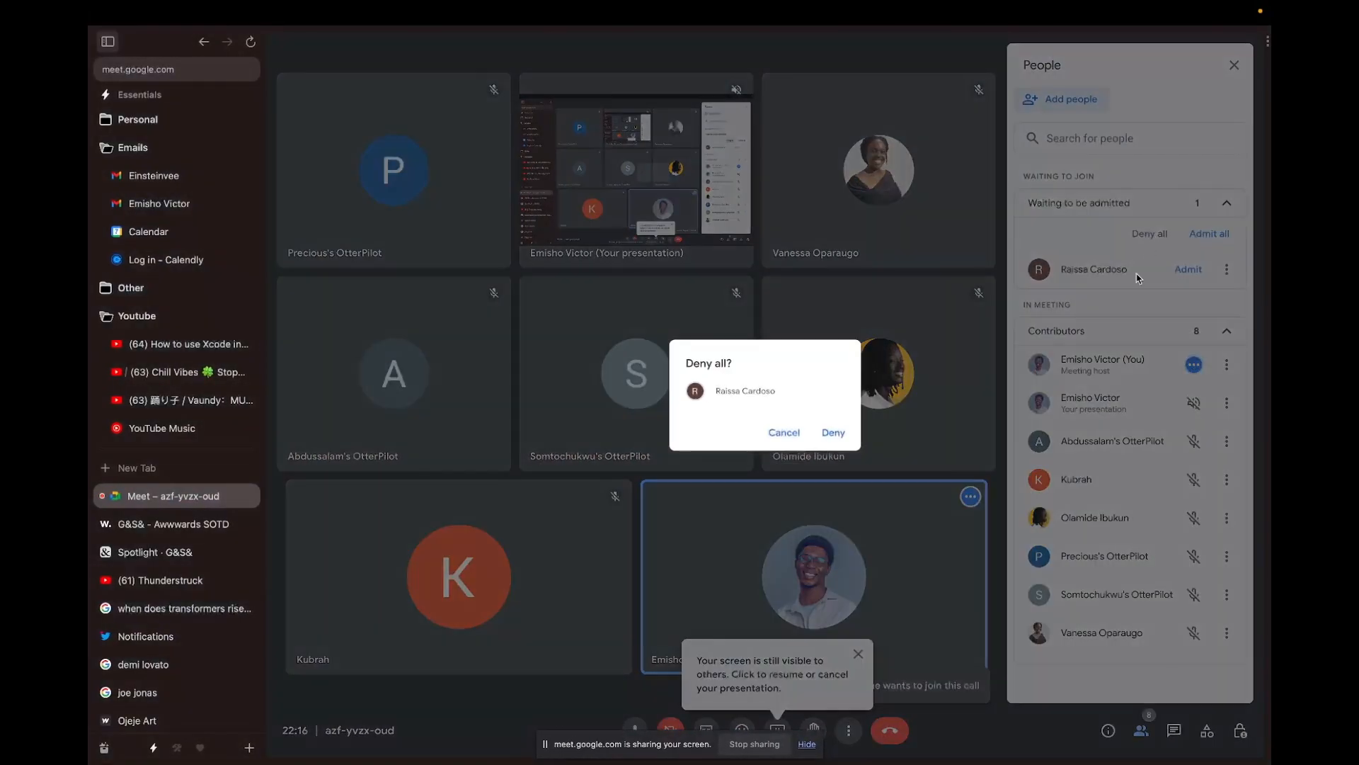
click(832, 431)
key(ctrl+Left)
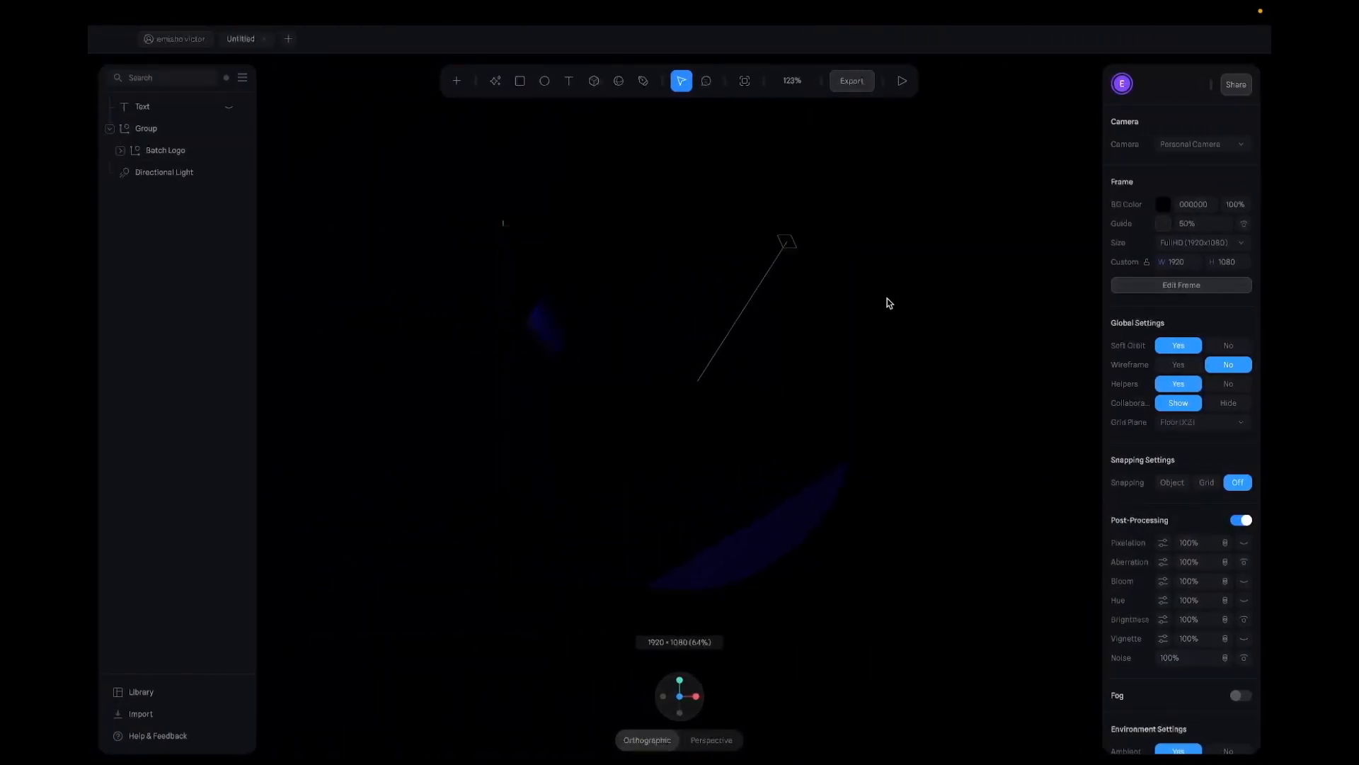
Step: Go to the desktop, hide the screen-sharing notice, and open the Downloads folder in Finder
key(ctrl+Up)
key(ctrl+Down)
key(ctrl+Up)
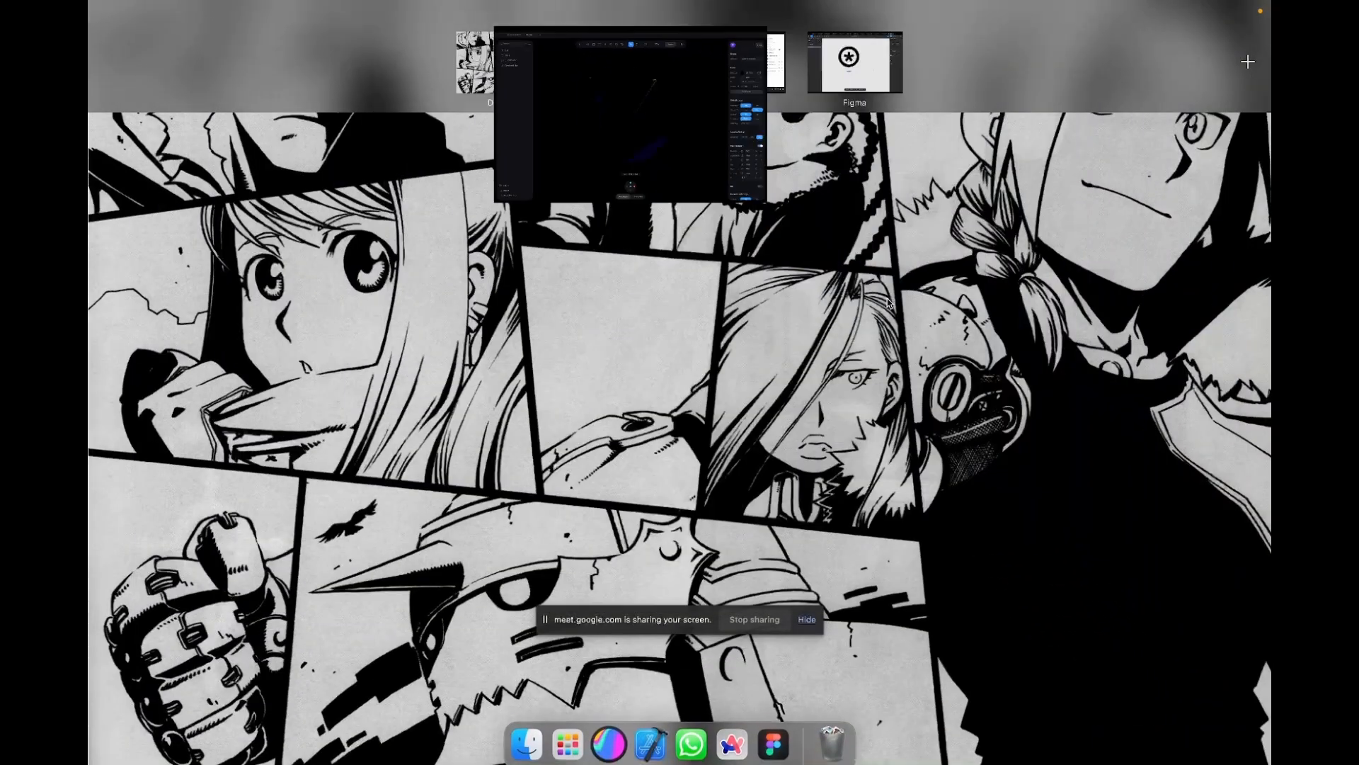
click(897, 324)
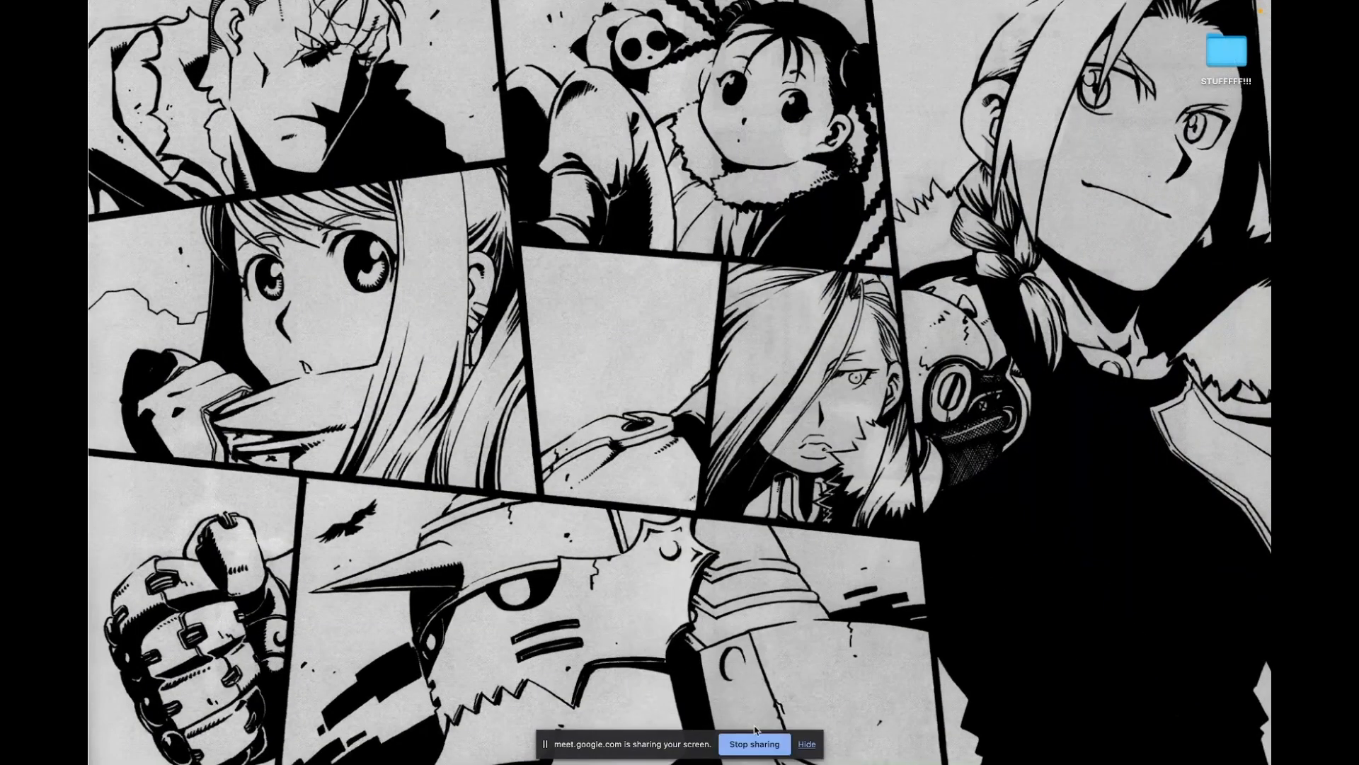
click(806, 744)
mouse_move(608, 763)
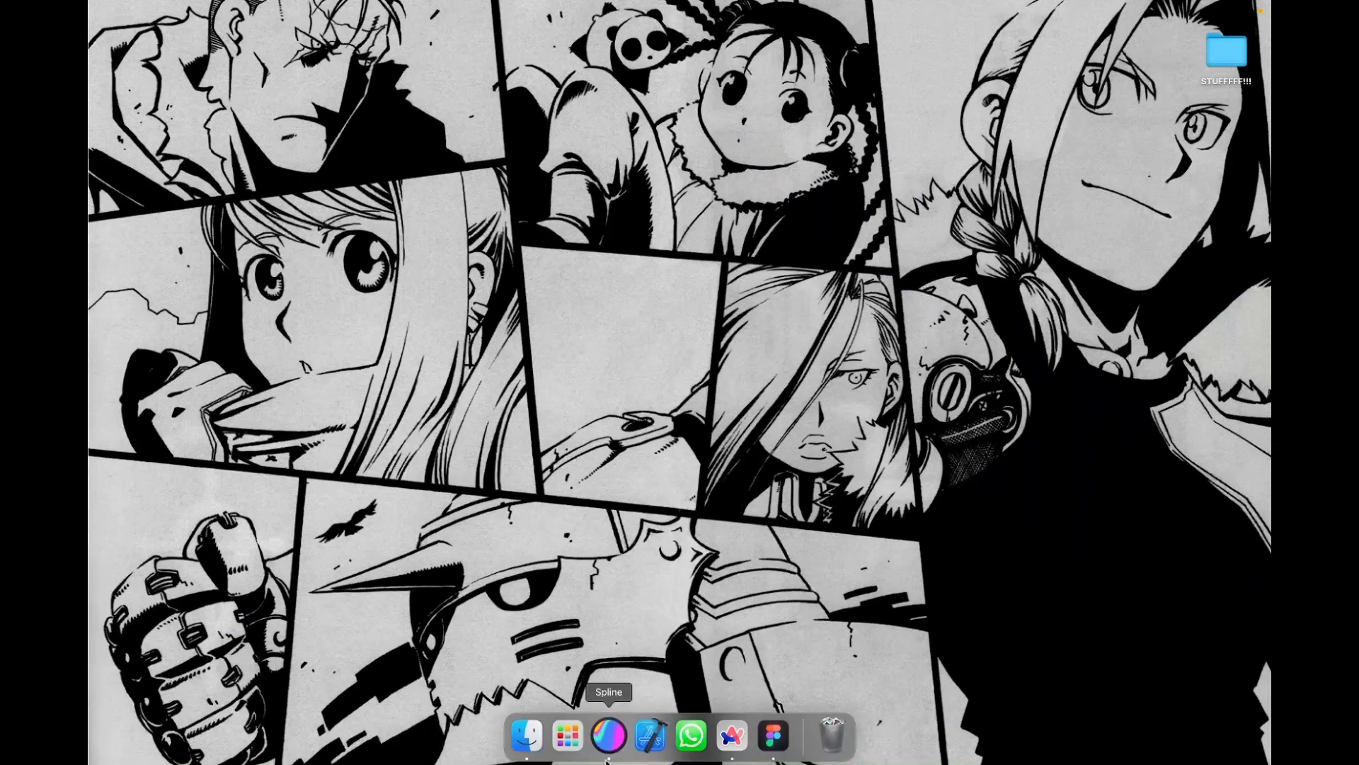
click(544, 737)
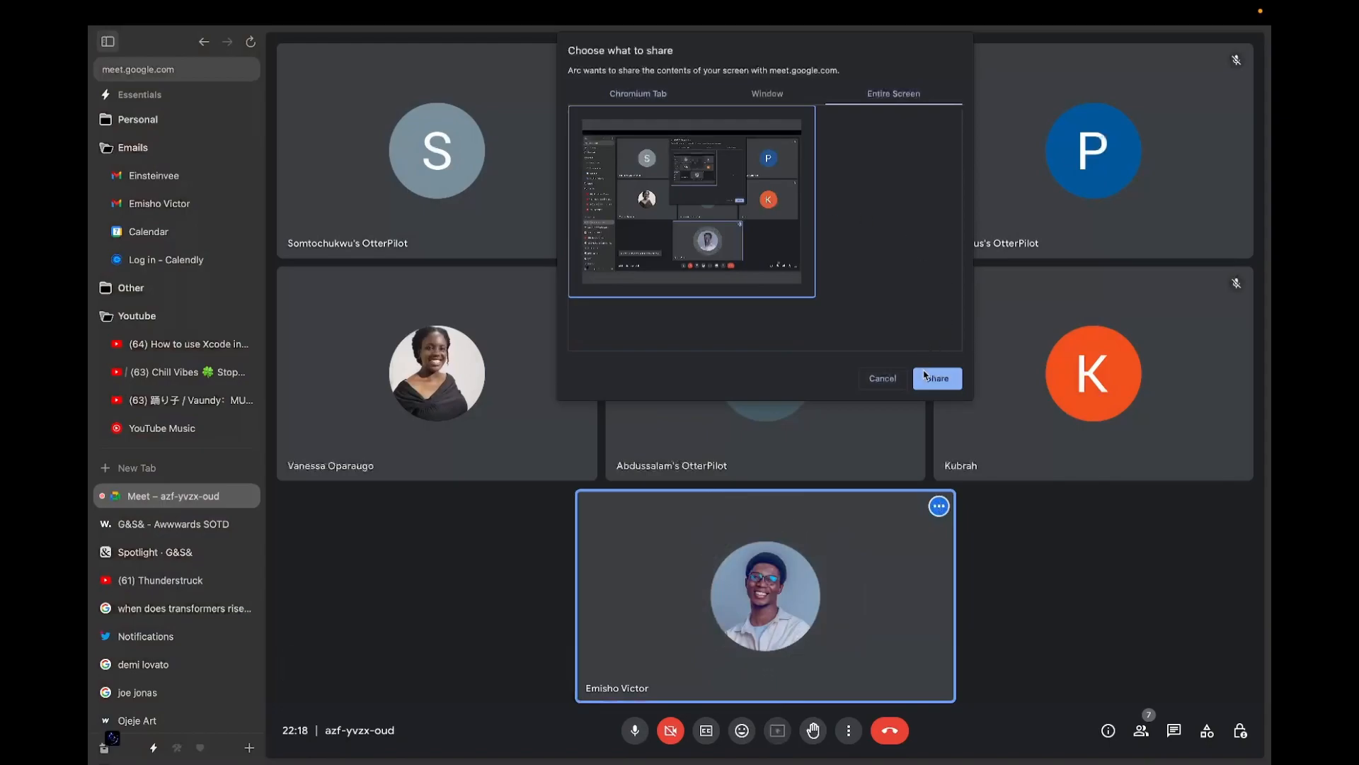
Step: Share the entire screen again in the Google Meet call and switch back to the desktop
click(927, 378)
key(ctrl+Up)
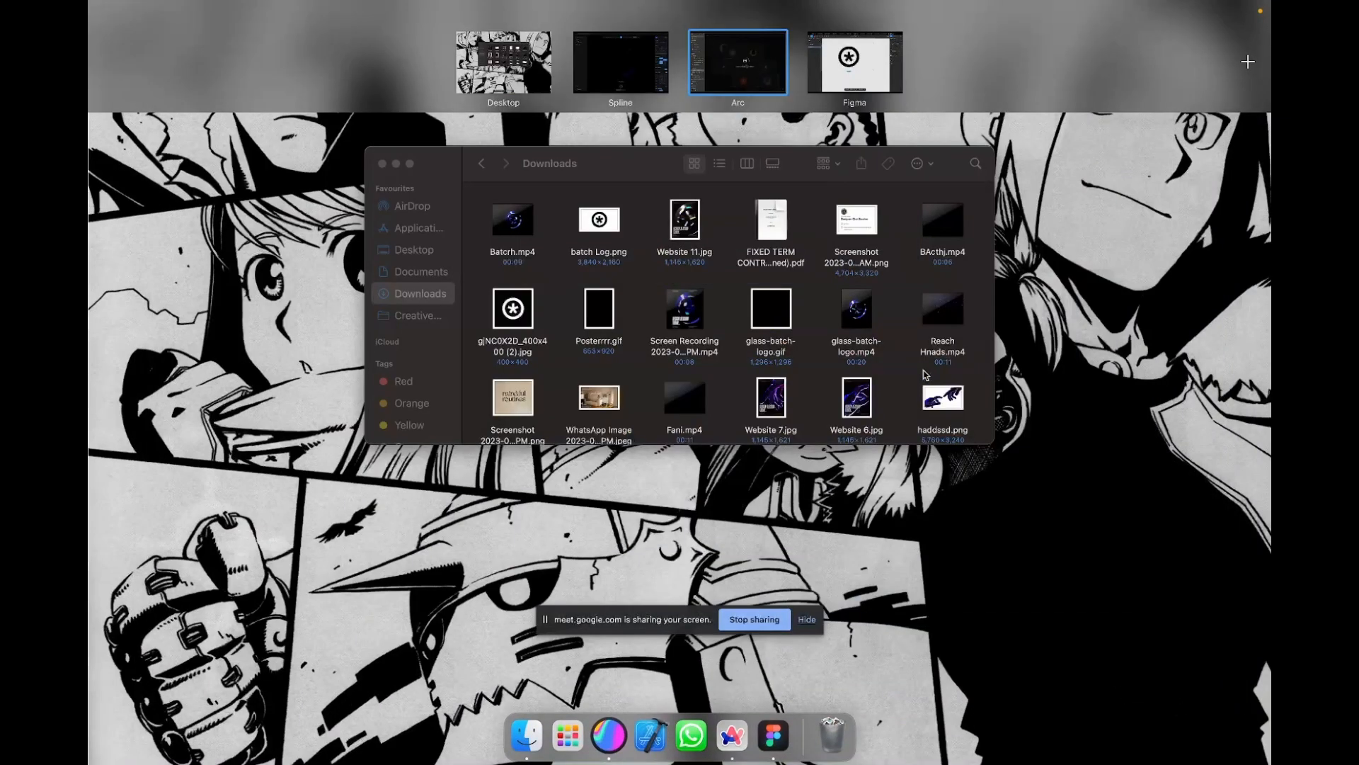
click(656, 49)
Step: Return to the Google Meet call, deny the new join request, and go back to the Downloads folder on the desktop
key(ctrl+Up)
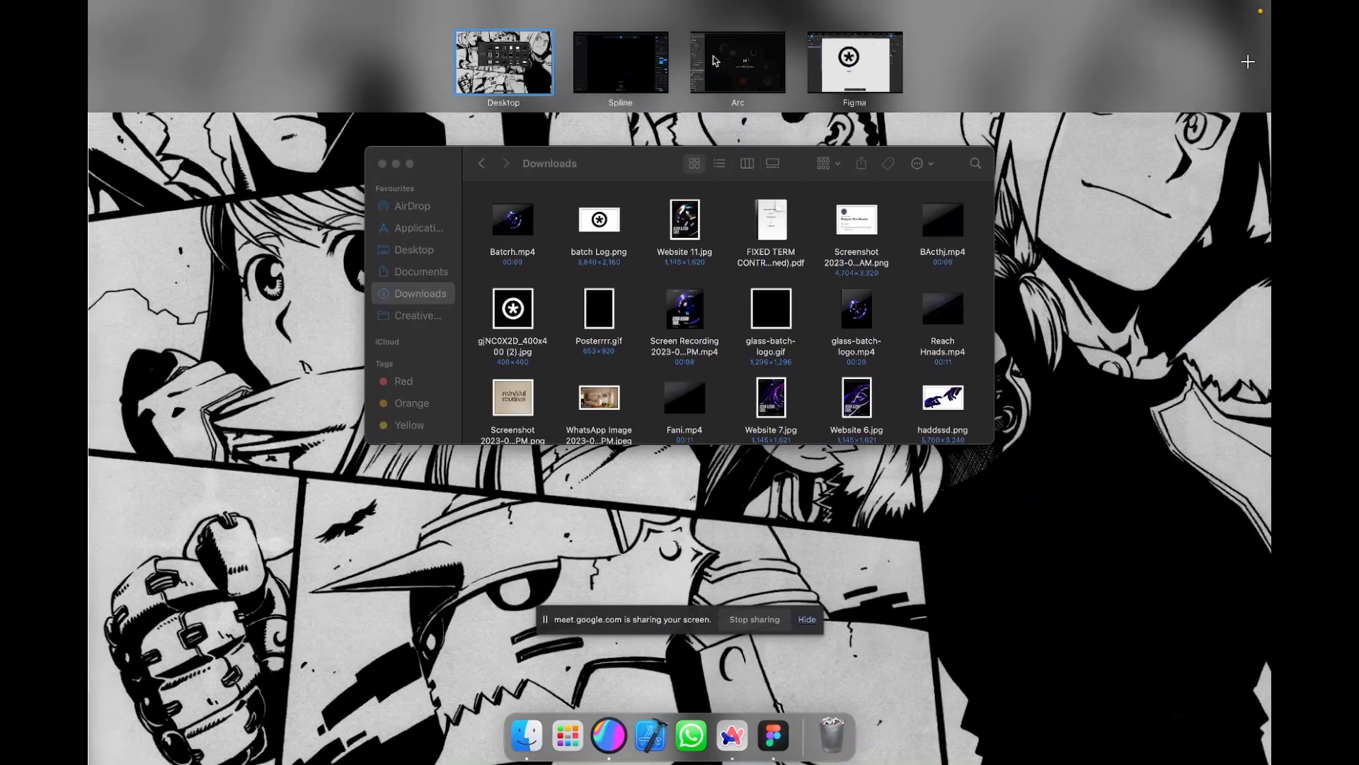
click(717, 60)
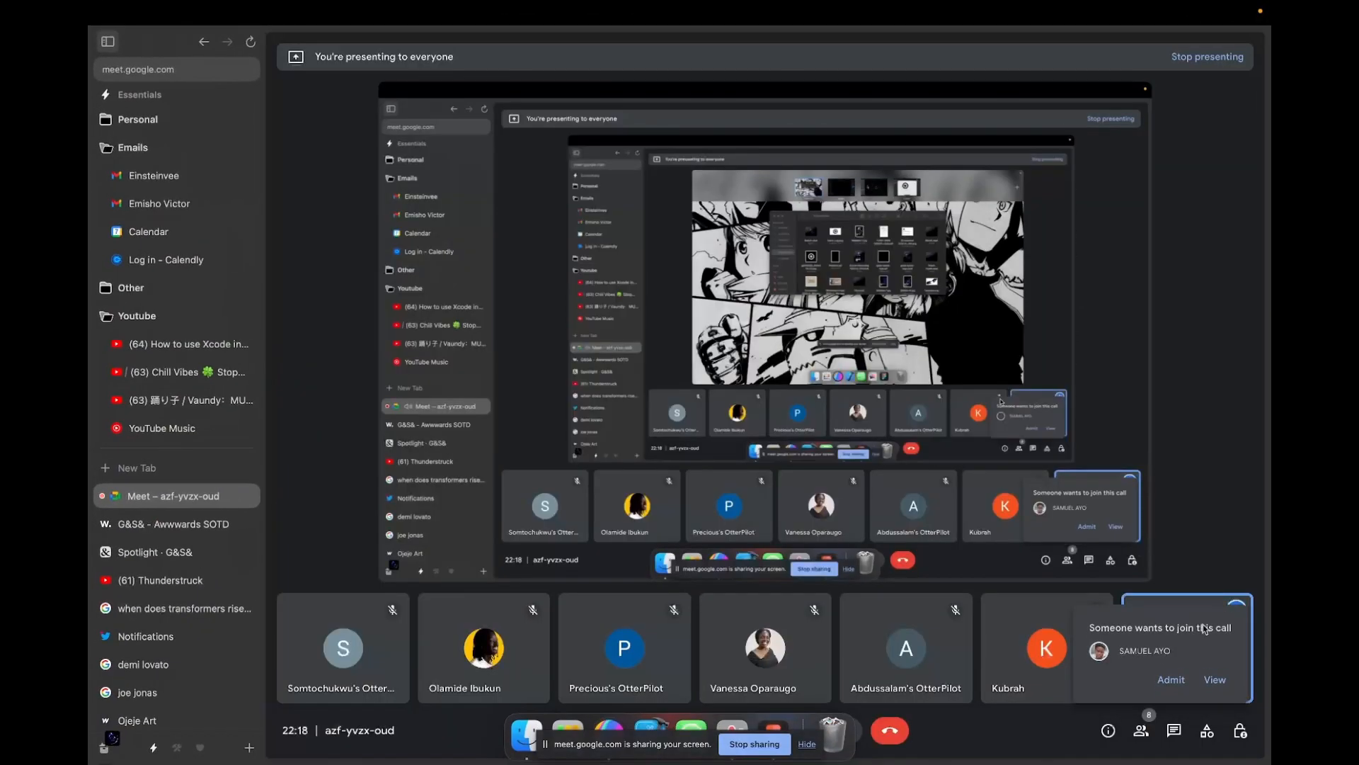
click(1214, 679)
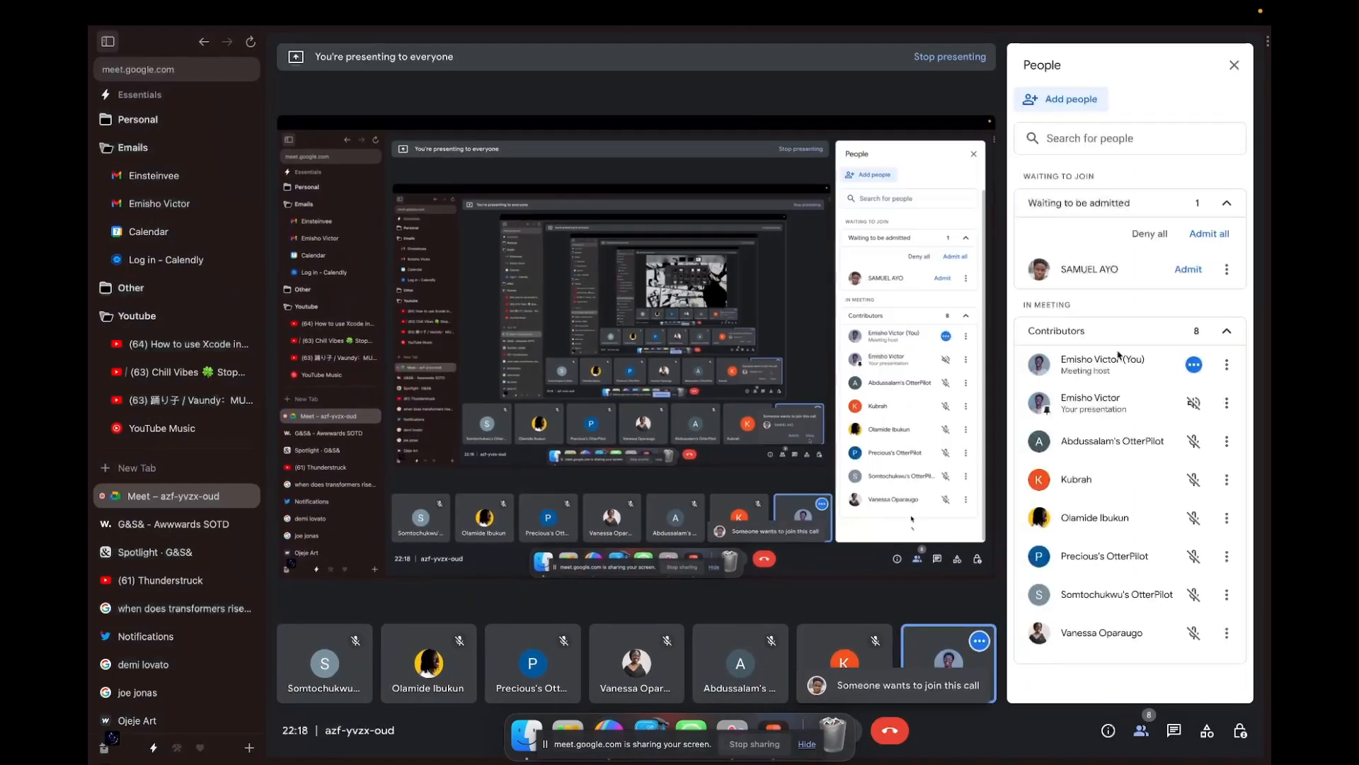
click(831, 431)
key(ctrl+Left)
key(ctrl+Left)
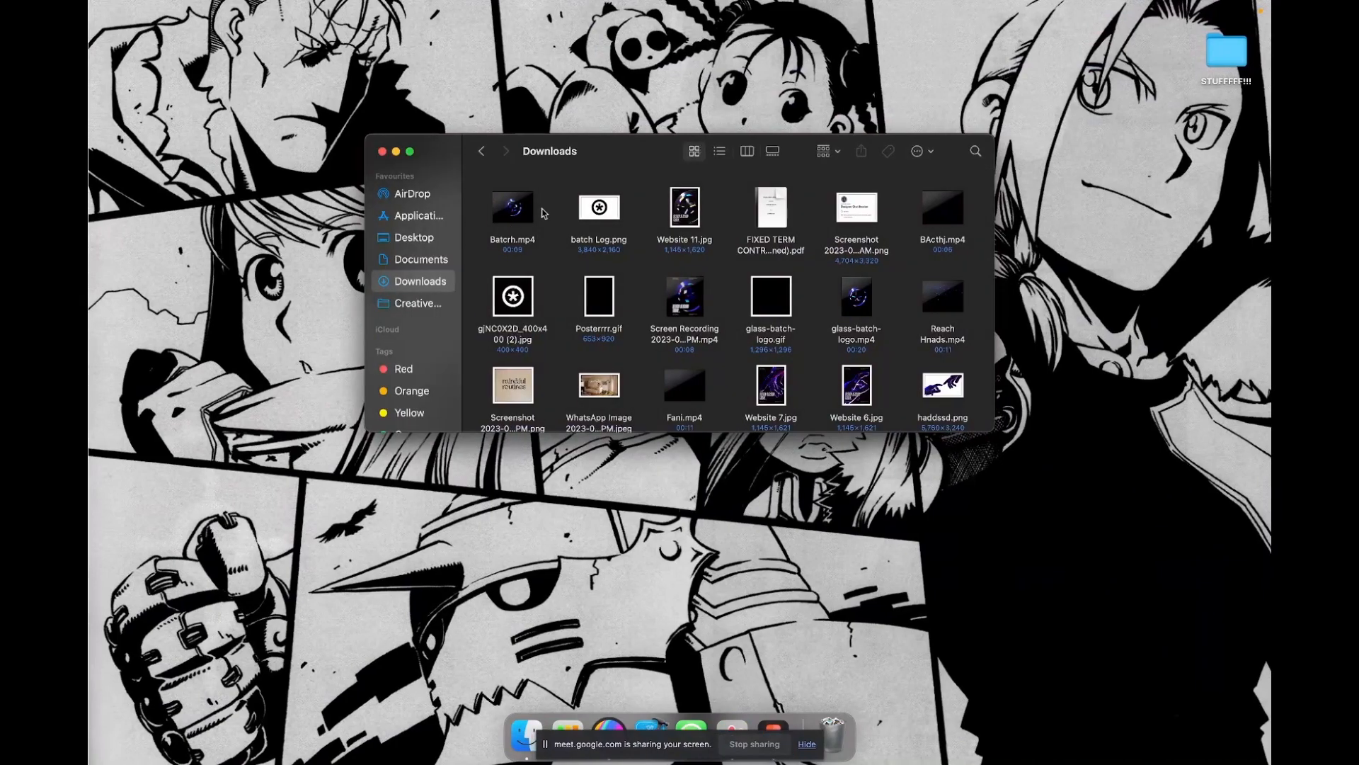
Step: Select Batcrh.mp4 in the Downloads folder and hide the screen-sharing notice
key(ctrl+Up)
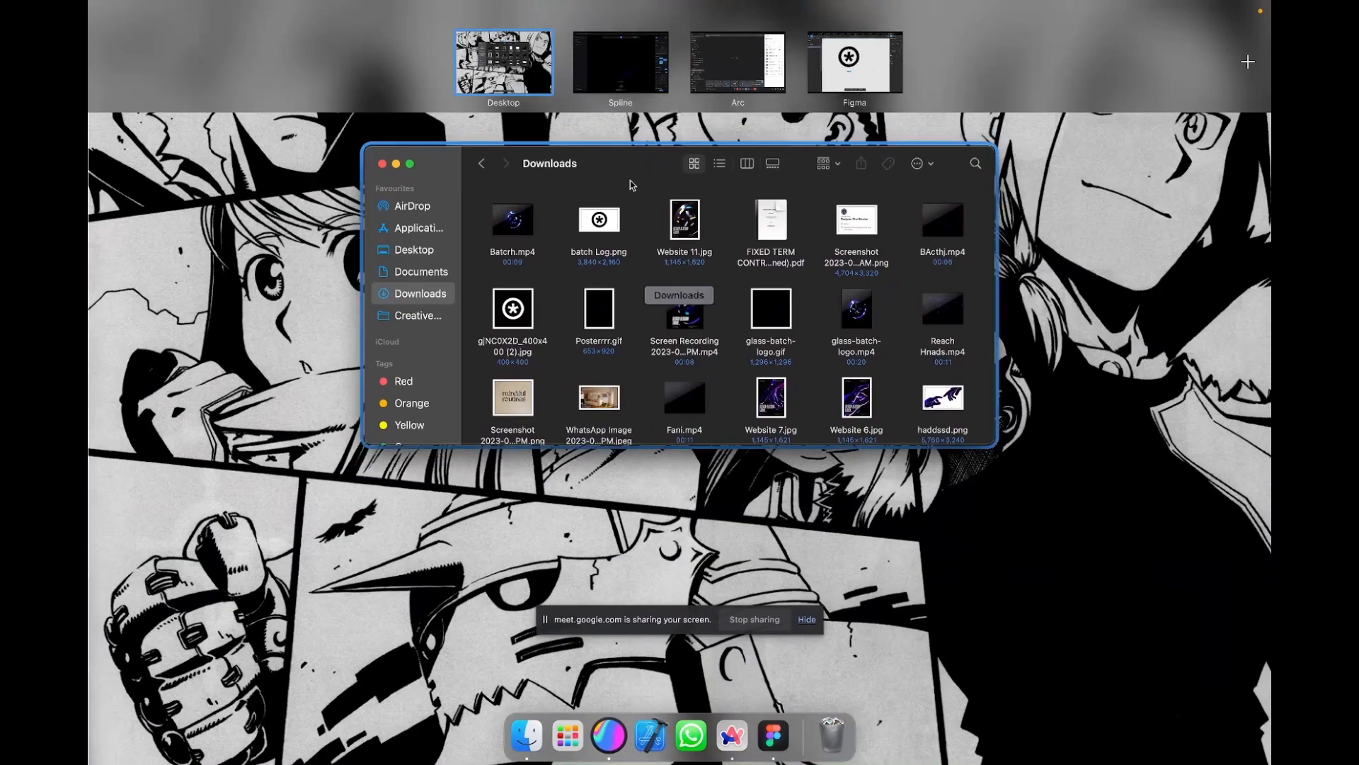
click(548, 223)
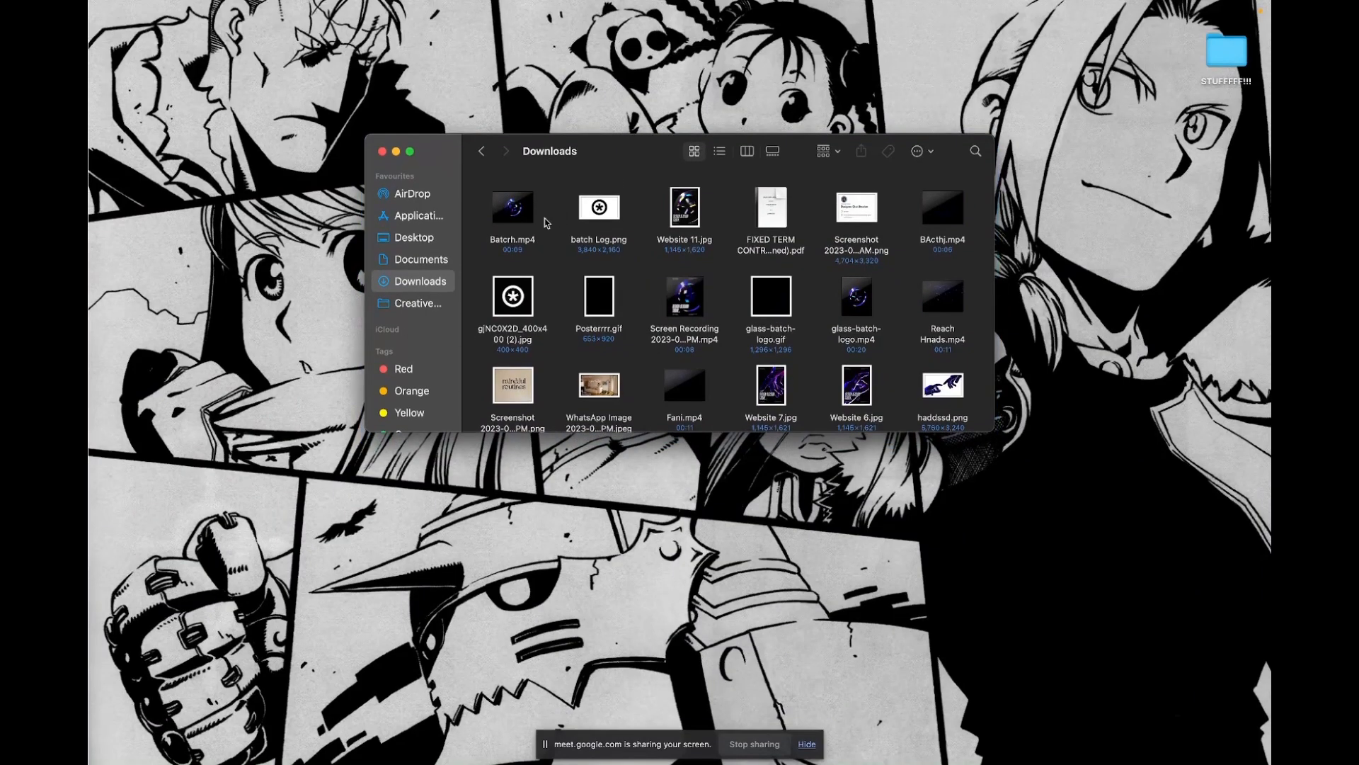
click(524, 212)
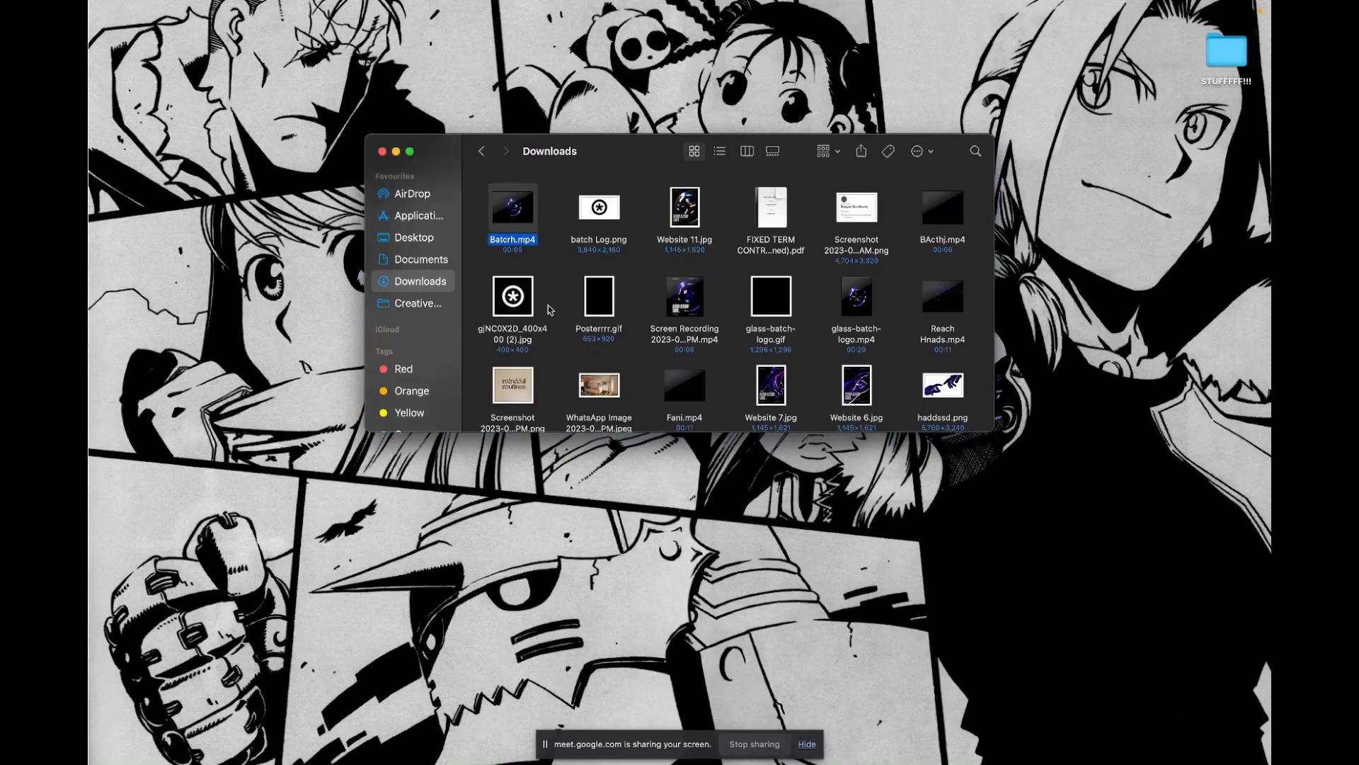
click(806, 744)
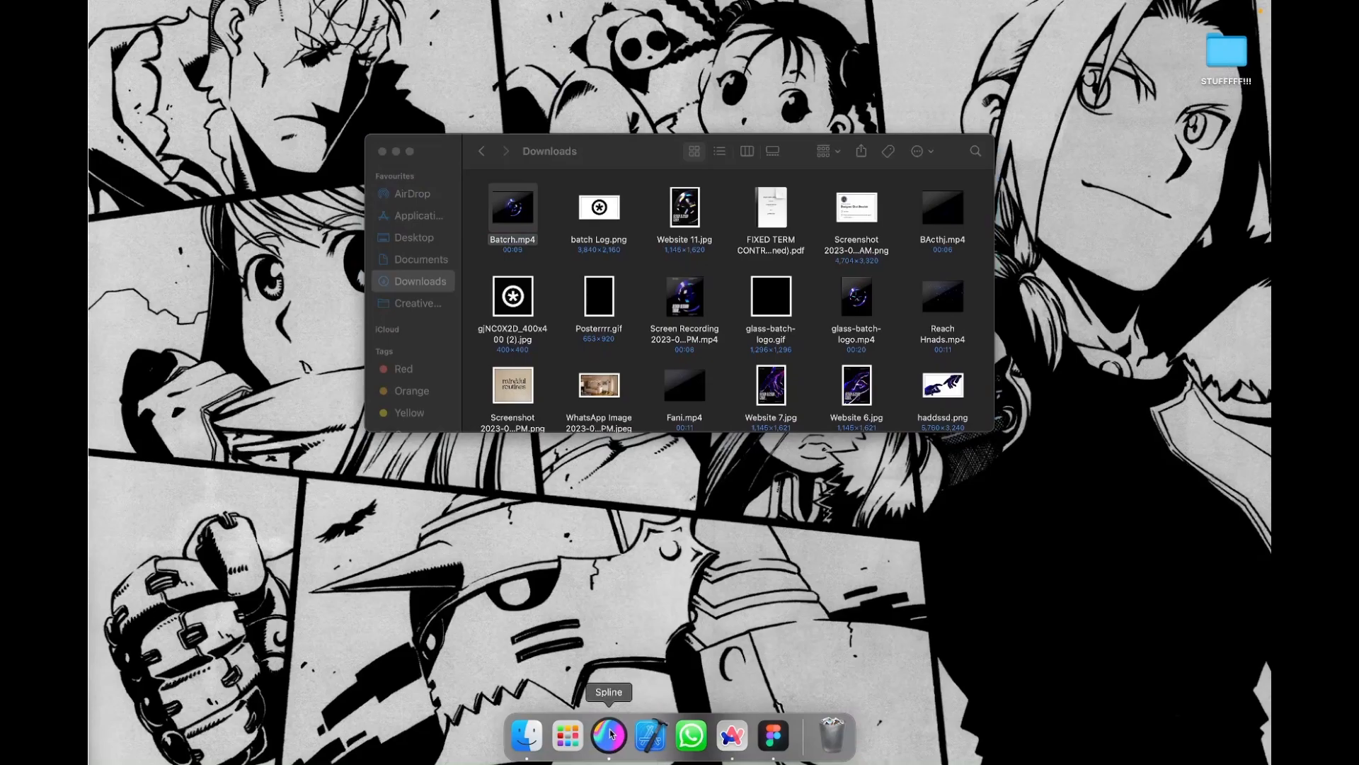
Step: Launch Gifski and load Batcrh.mp4 from the Downloads folder into it
click(569, 736)
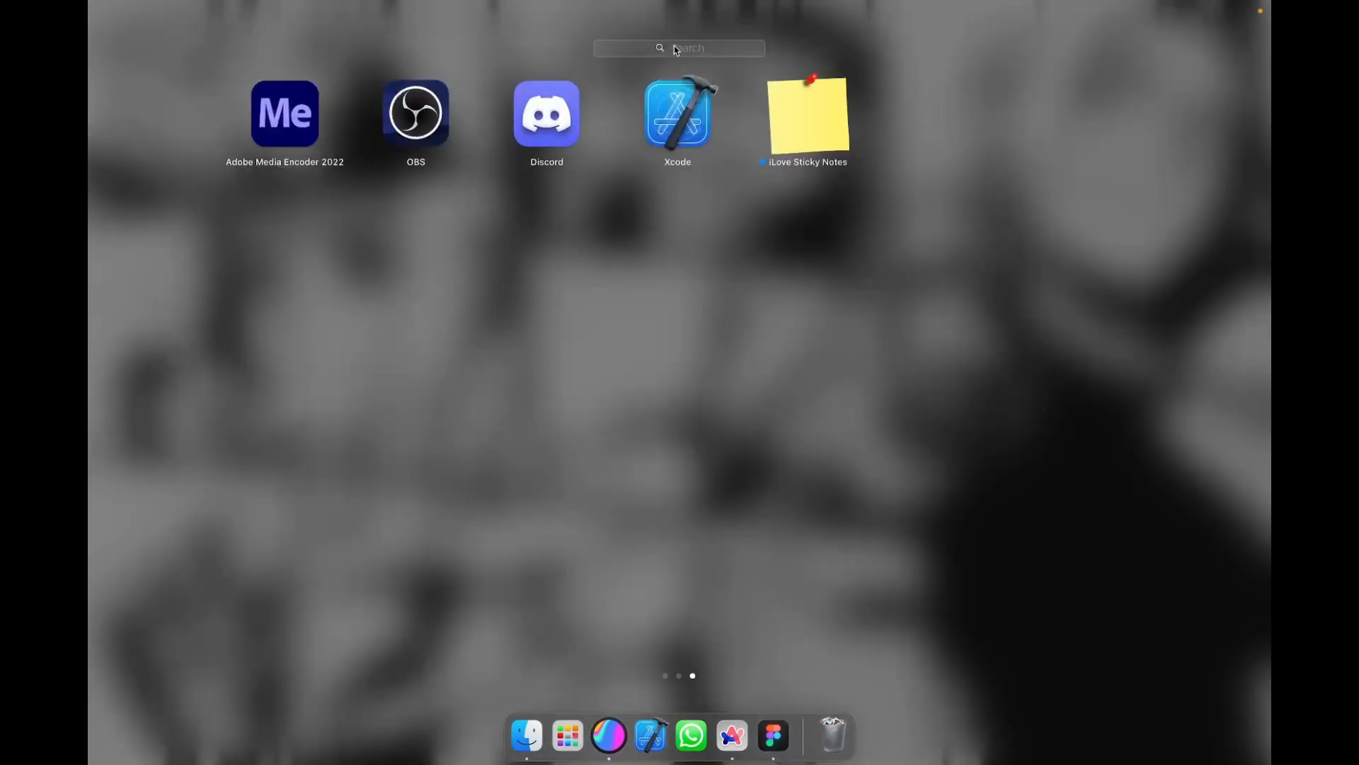
text(gif)
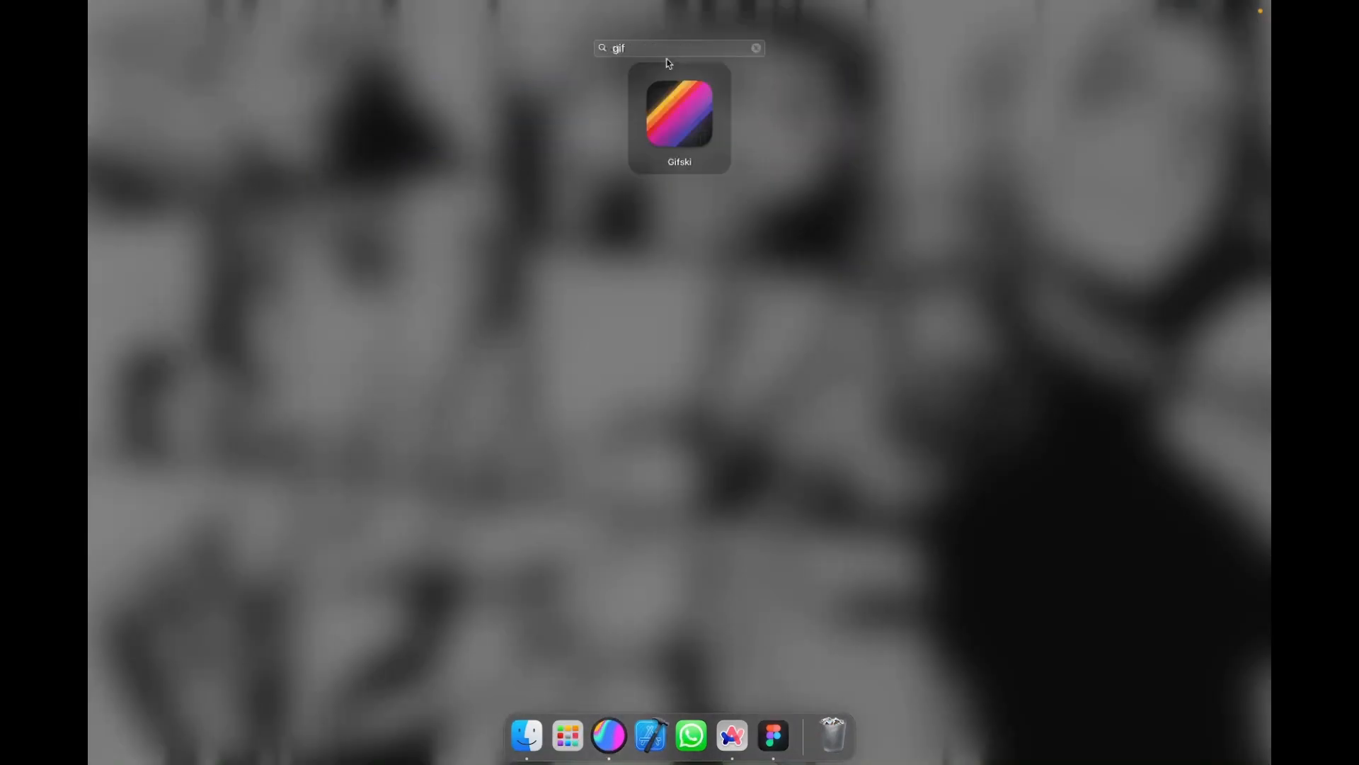
key(Return)
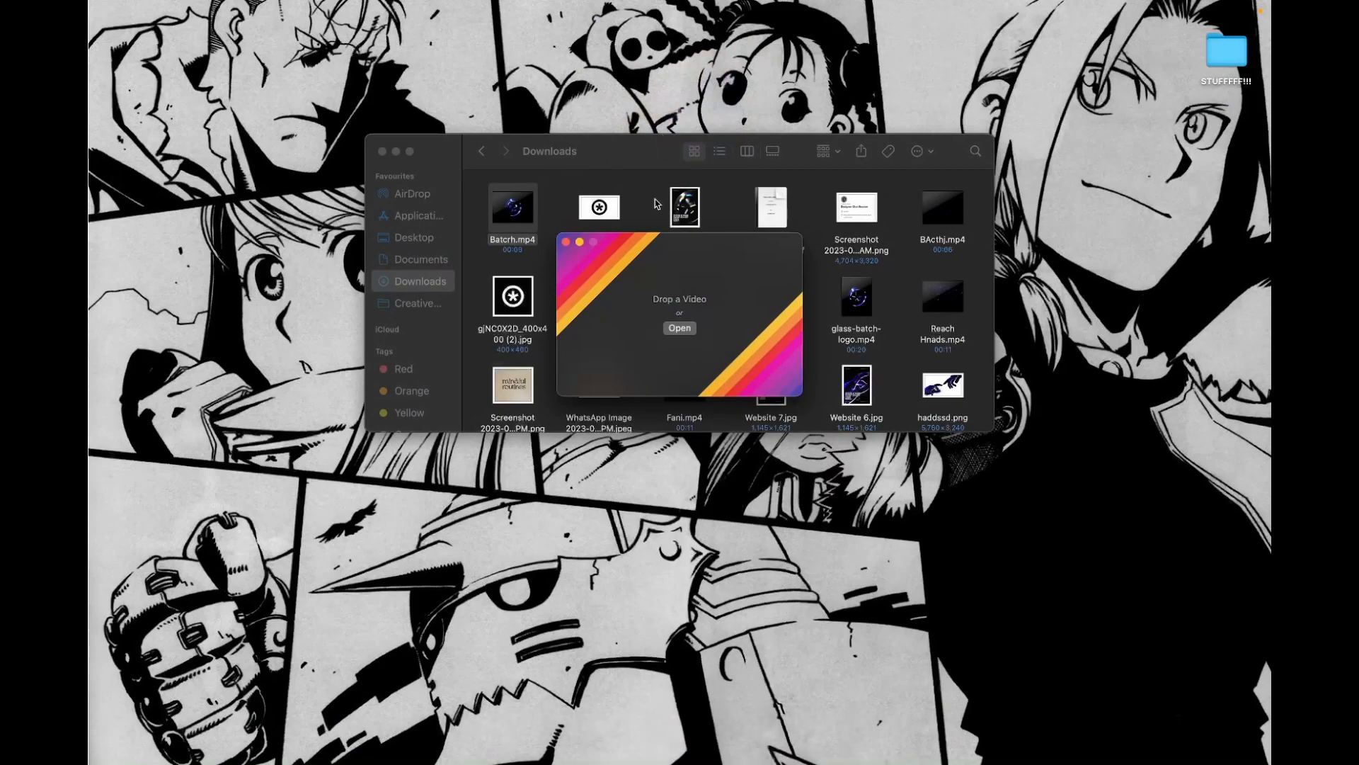
drag(513, 206, 710, 312)
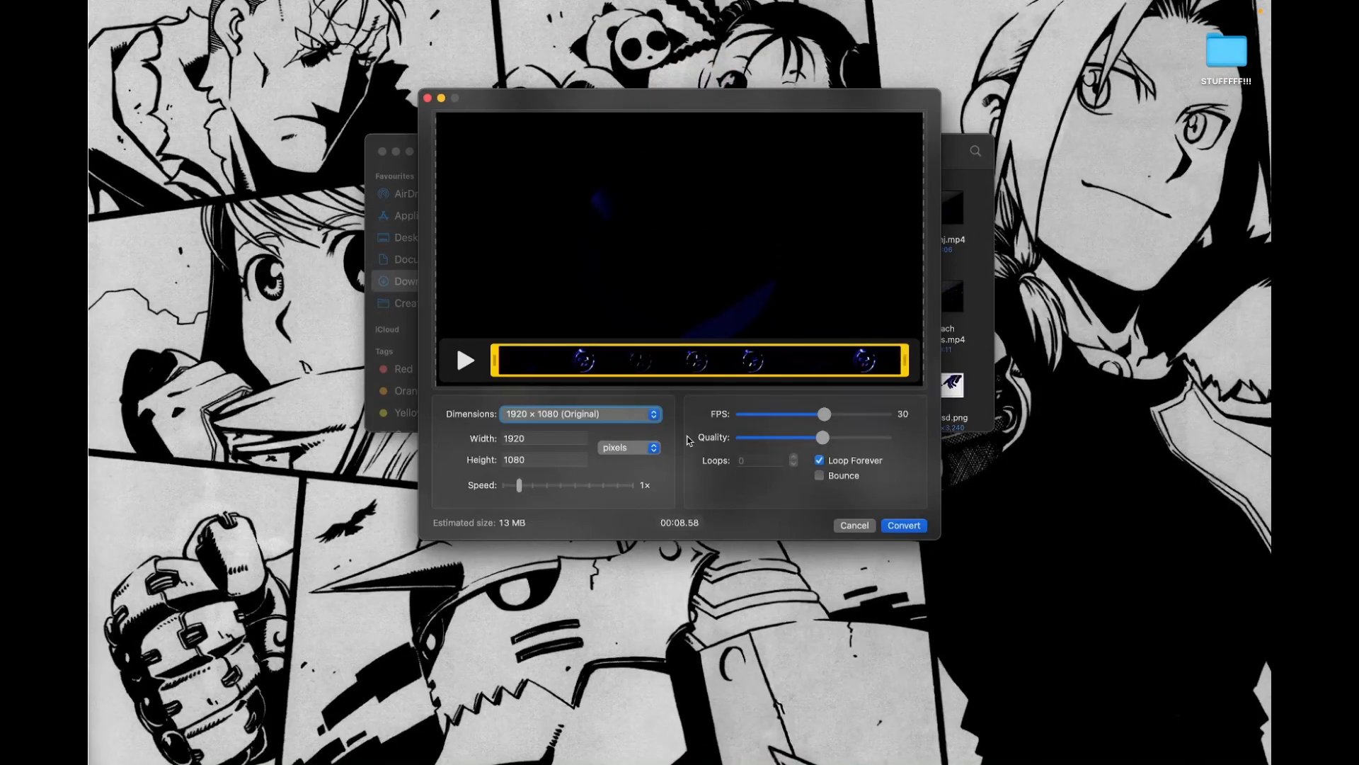
Step: Preview the Batcrh video, convert it to a GIF at 1920 × 1080 and 30 FPS, and close the Downloads window
click(465, 361)
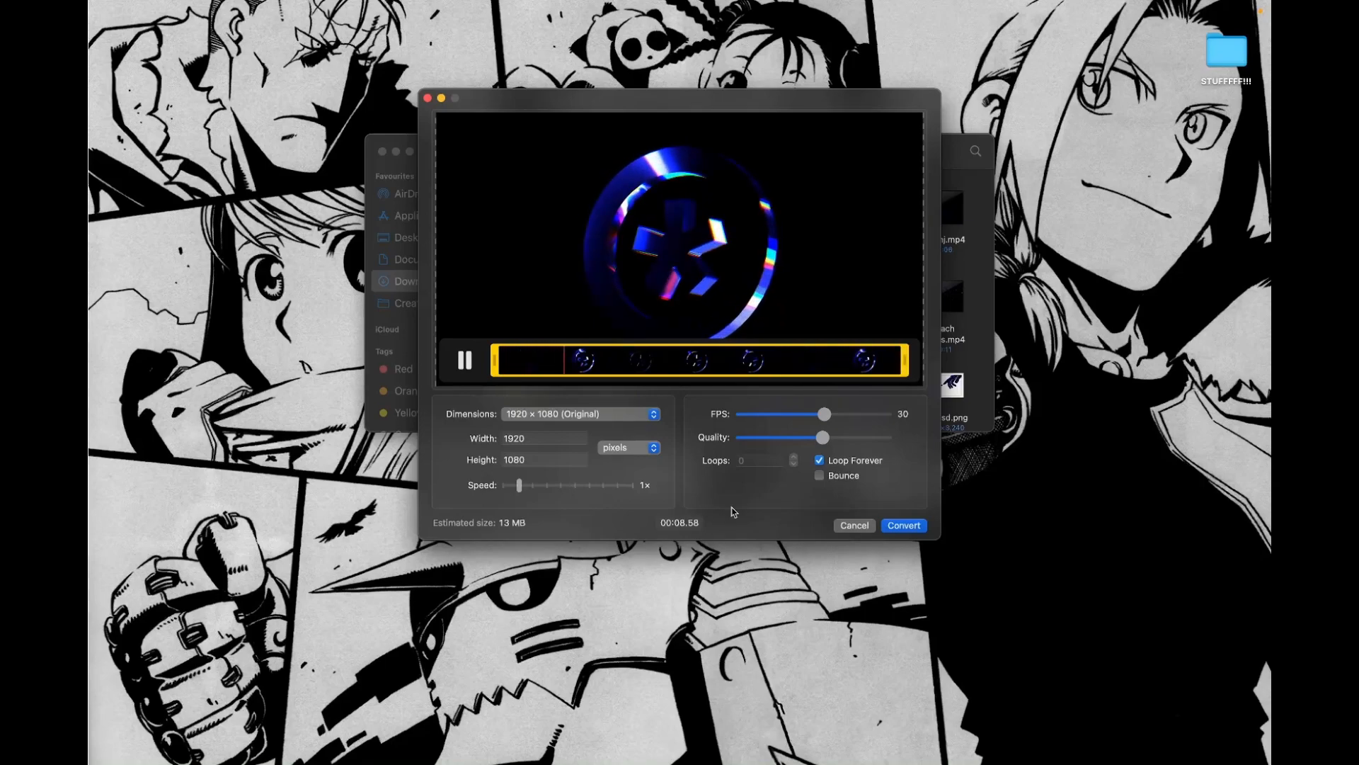
click(909, 524)
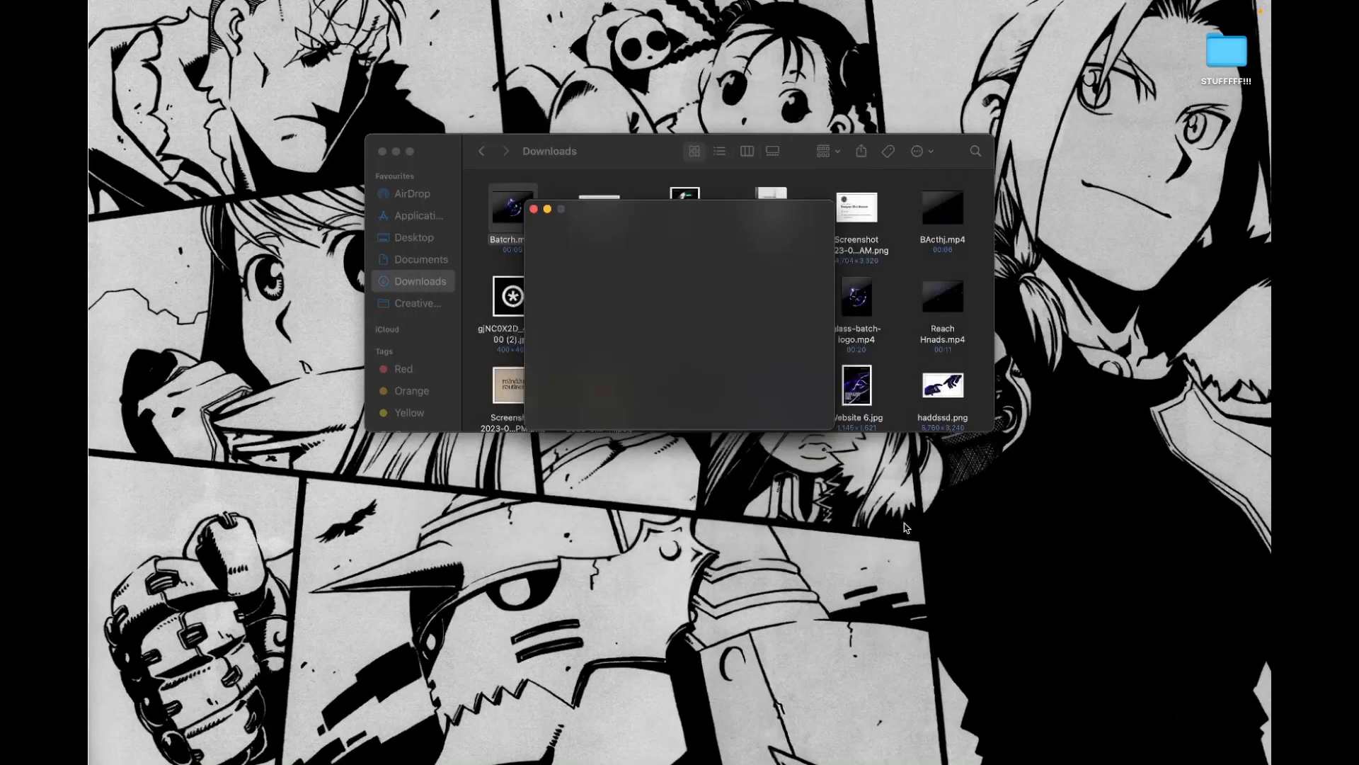
click(383, 151)
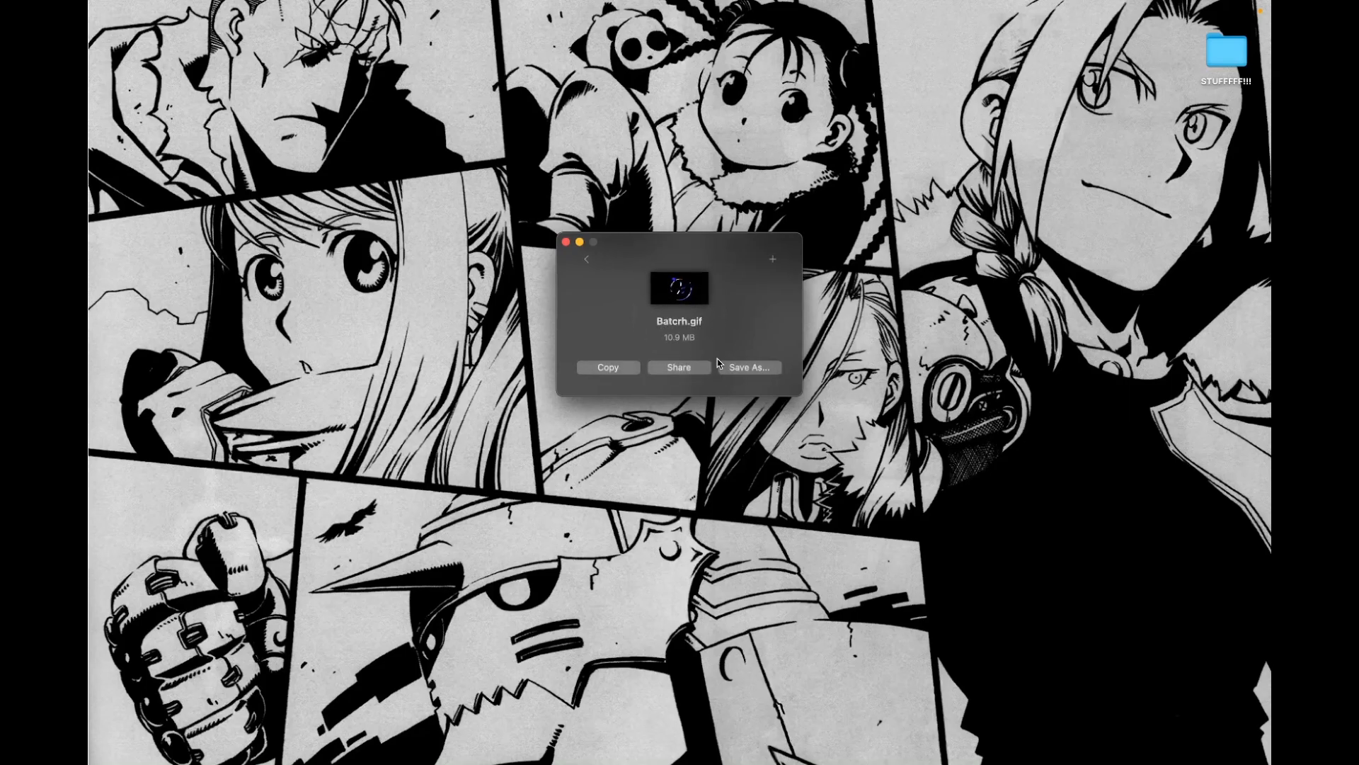
Step: Save the converted GIF to the Desktop as Batcrh GUF and close Gifski
key(super+s)
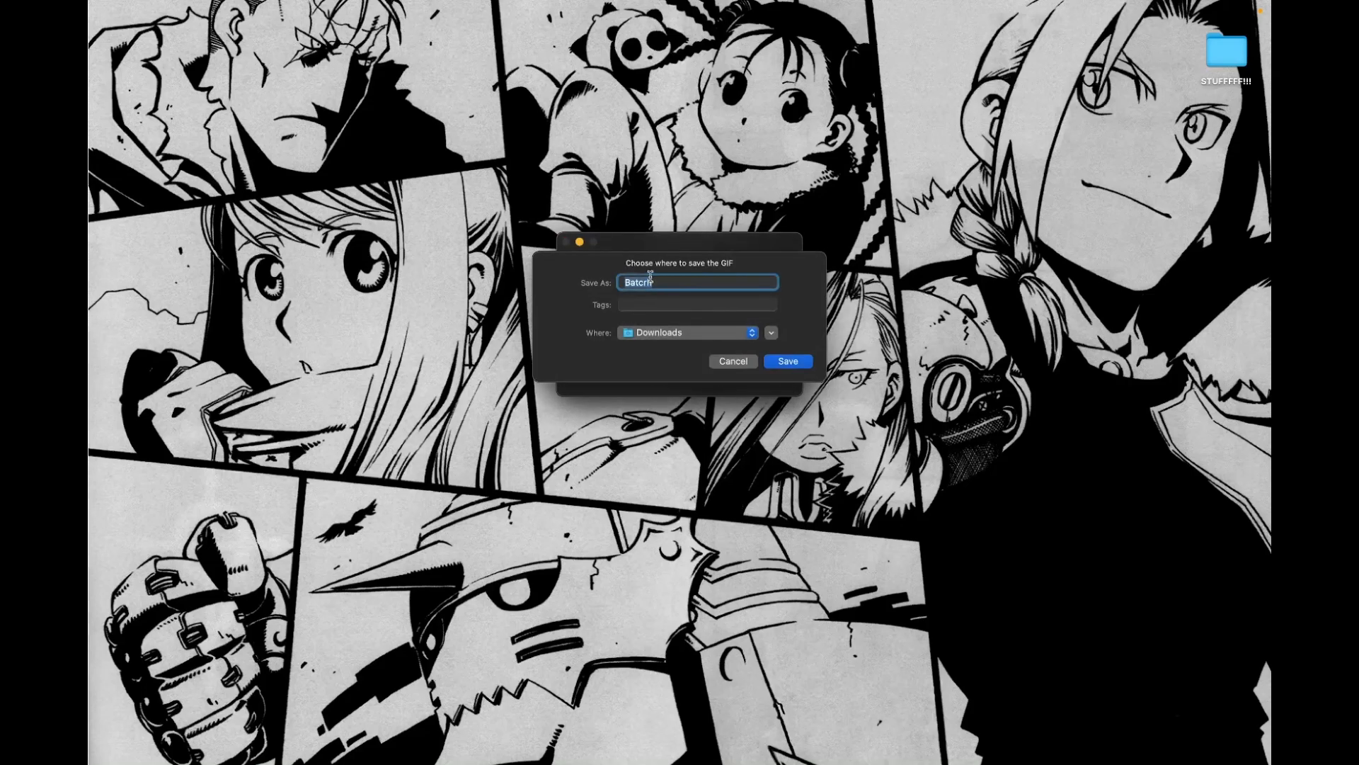
click(664, 285)
click(727, 337)
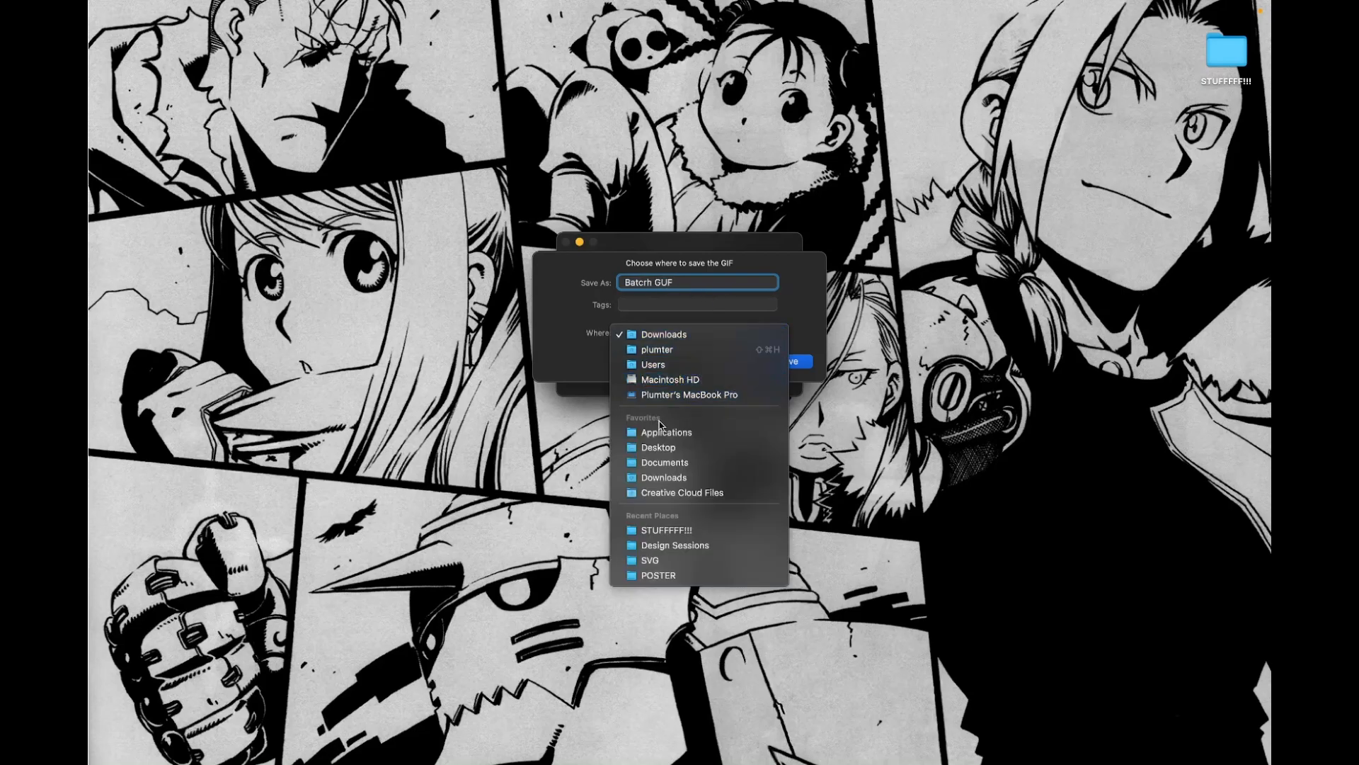
click(668, 449)
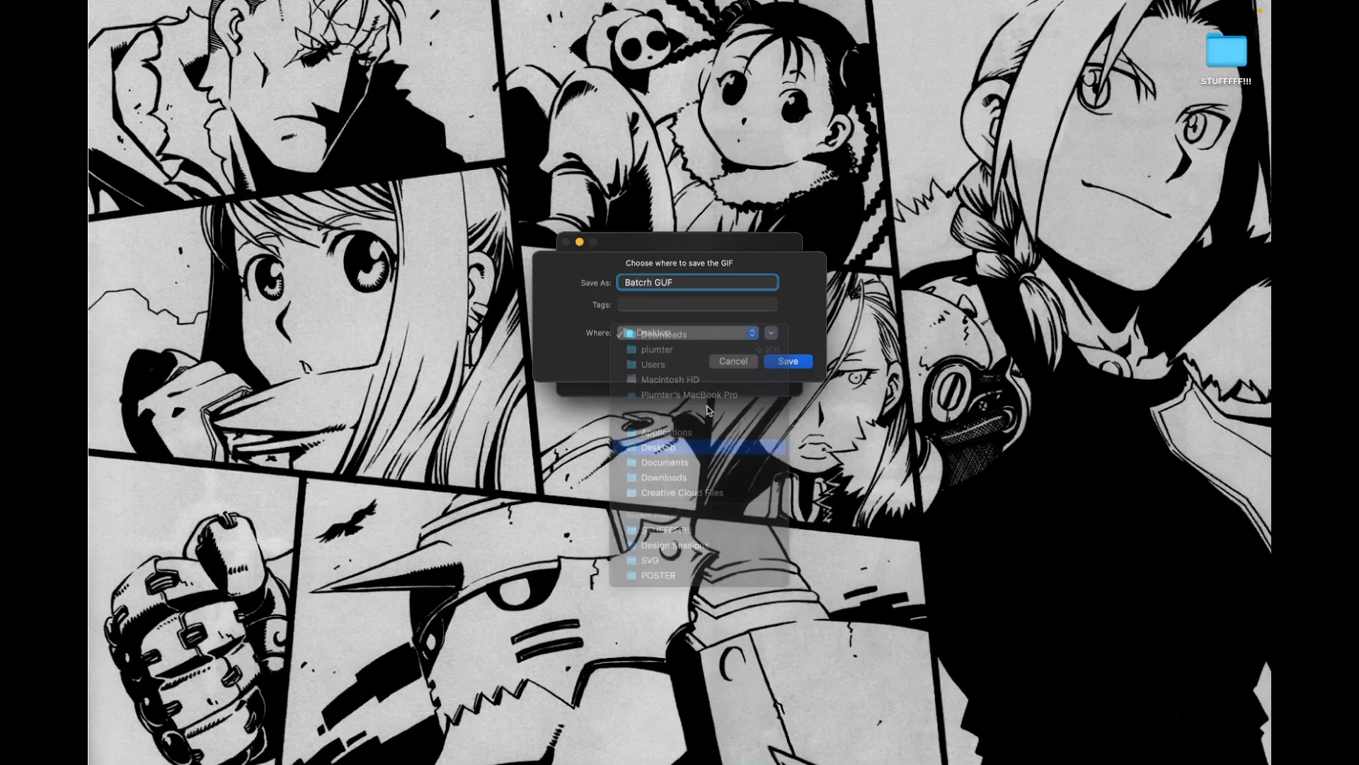
click(784, 360)
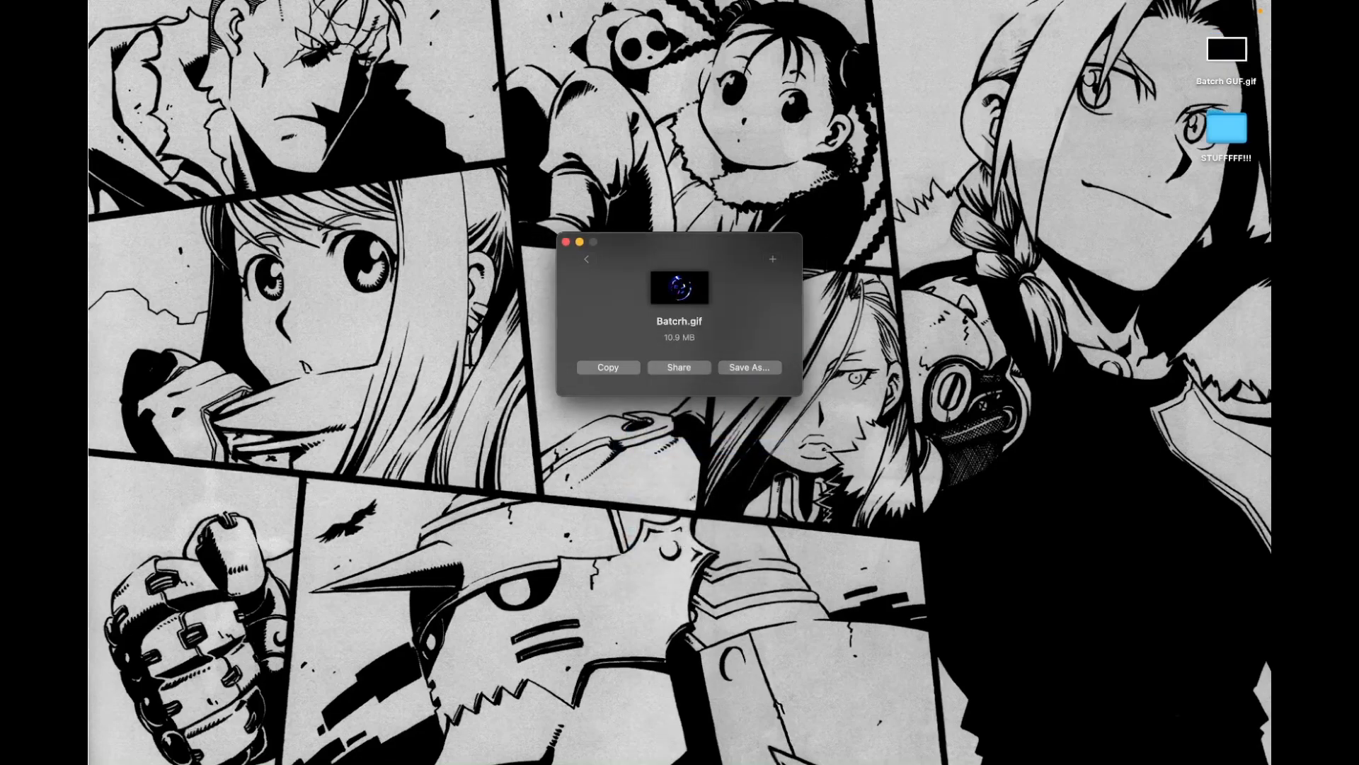
click(565, 243)
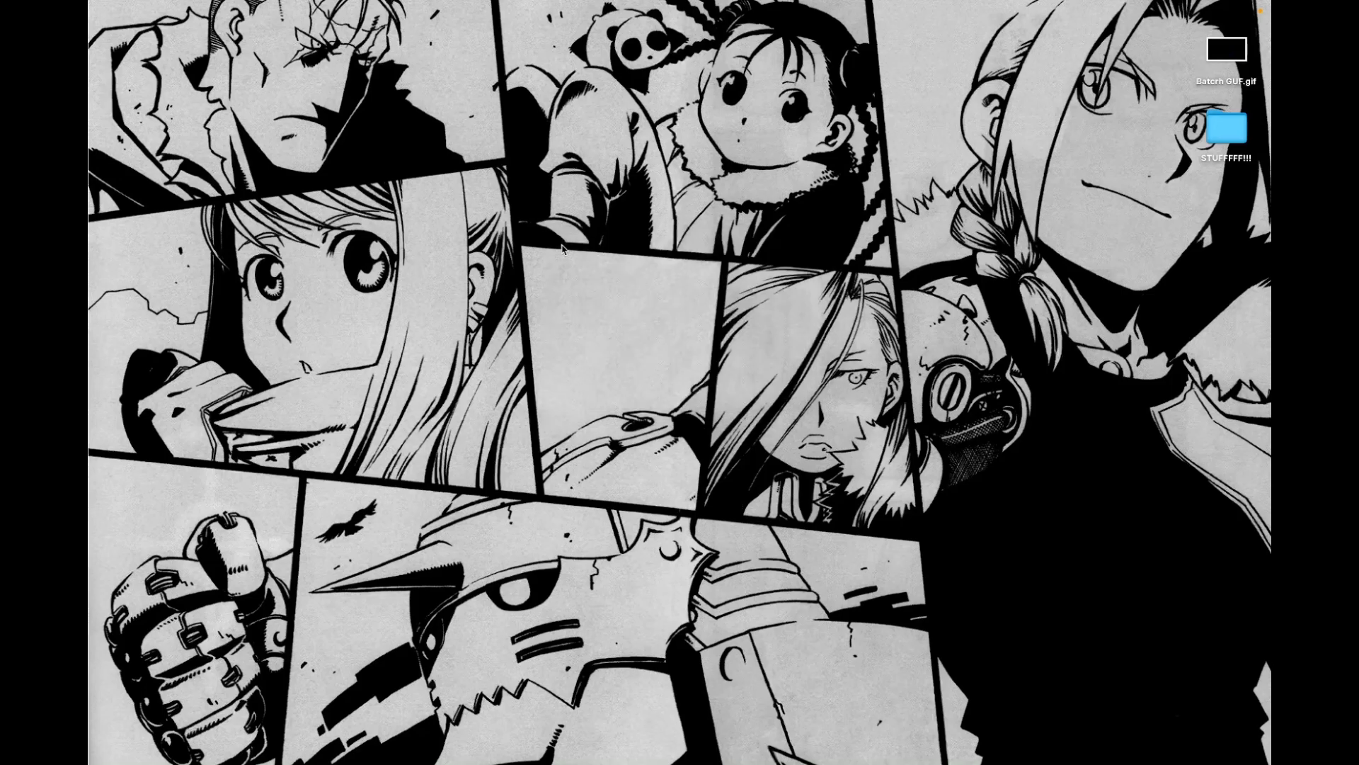
Step: Switch to the WDS 6 file in Figma and add a 1440 × 1024 Desktop frame beside the Batch logo image
key(ctrl+Right)
key(ctrl+Right)
key(ctrl+Right)
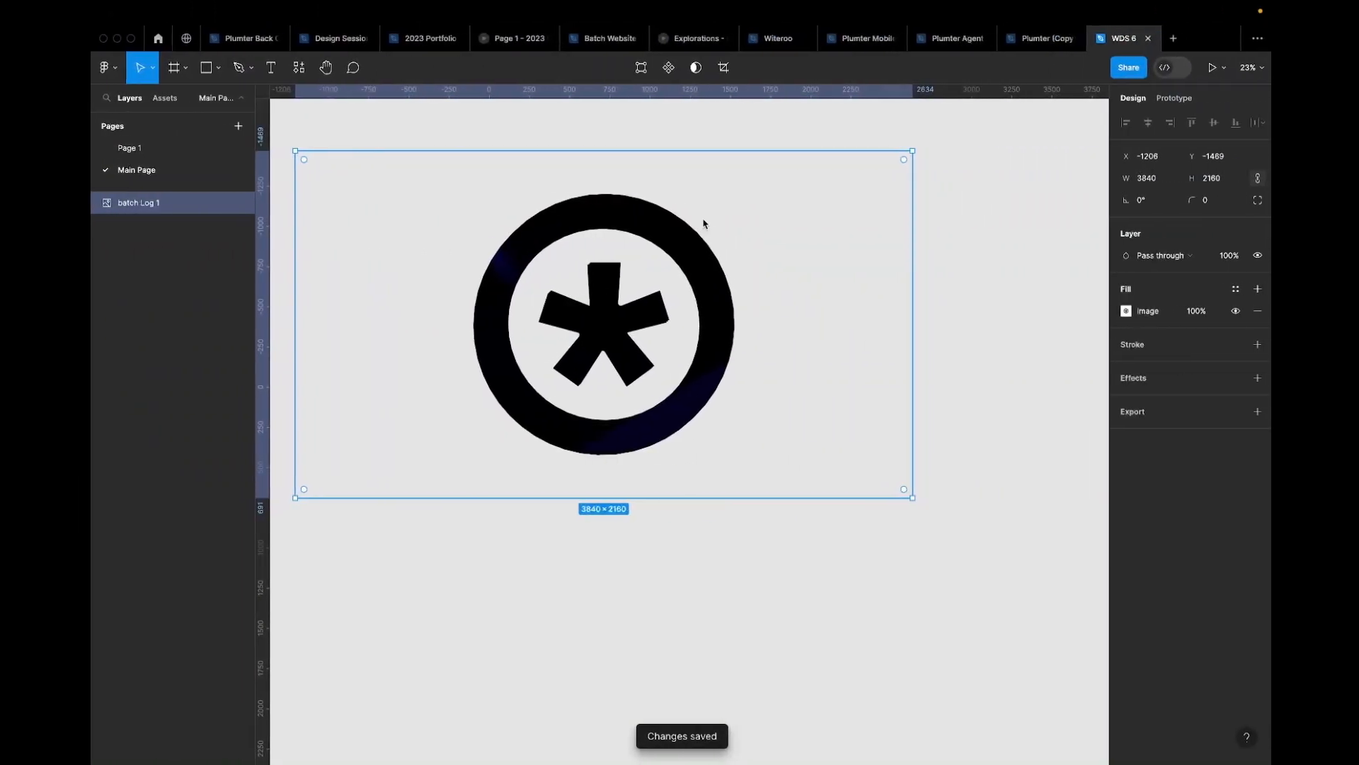
scroll(691, 374, down, 3)
key(f)
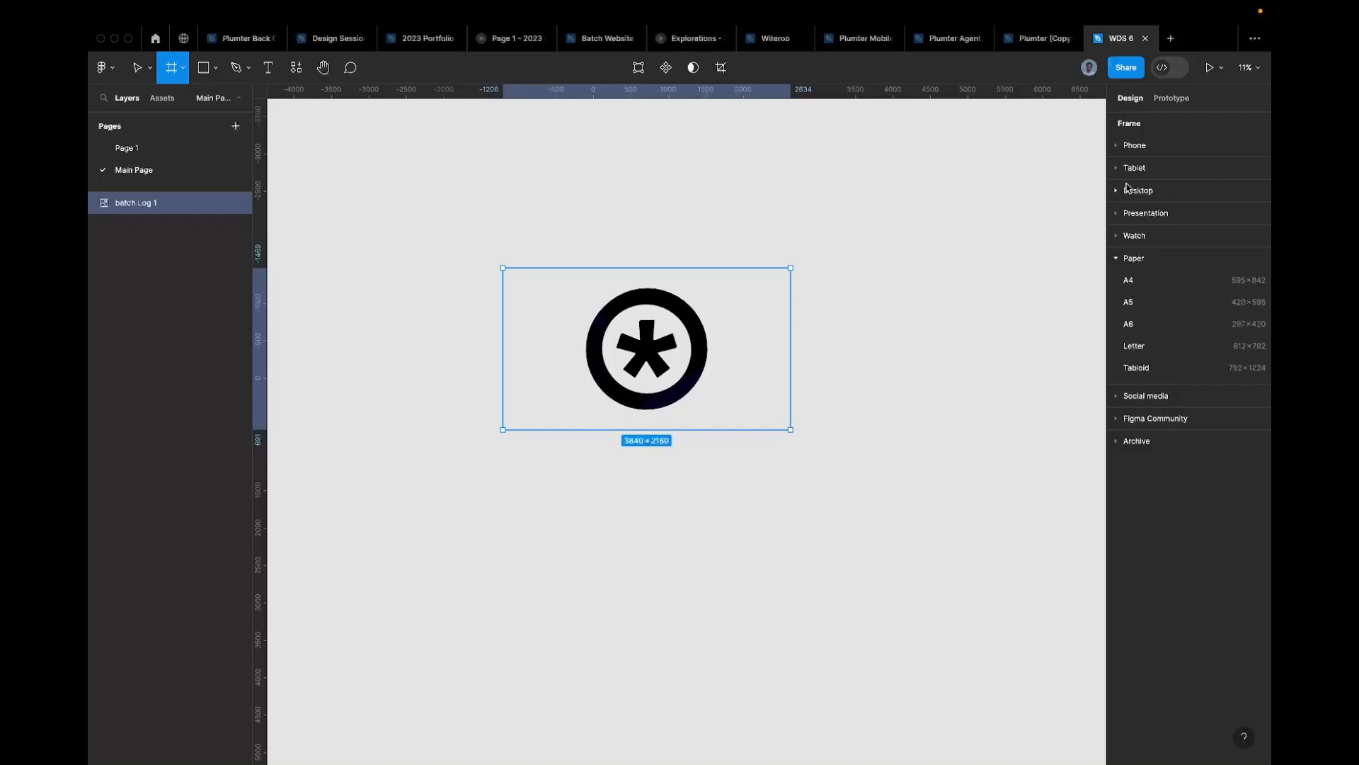
click(1119, 259)
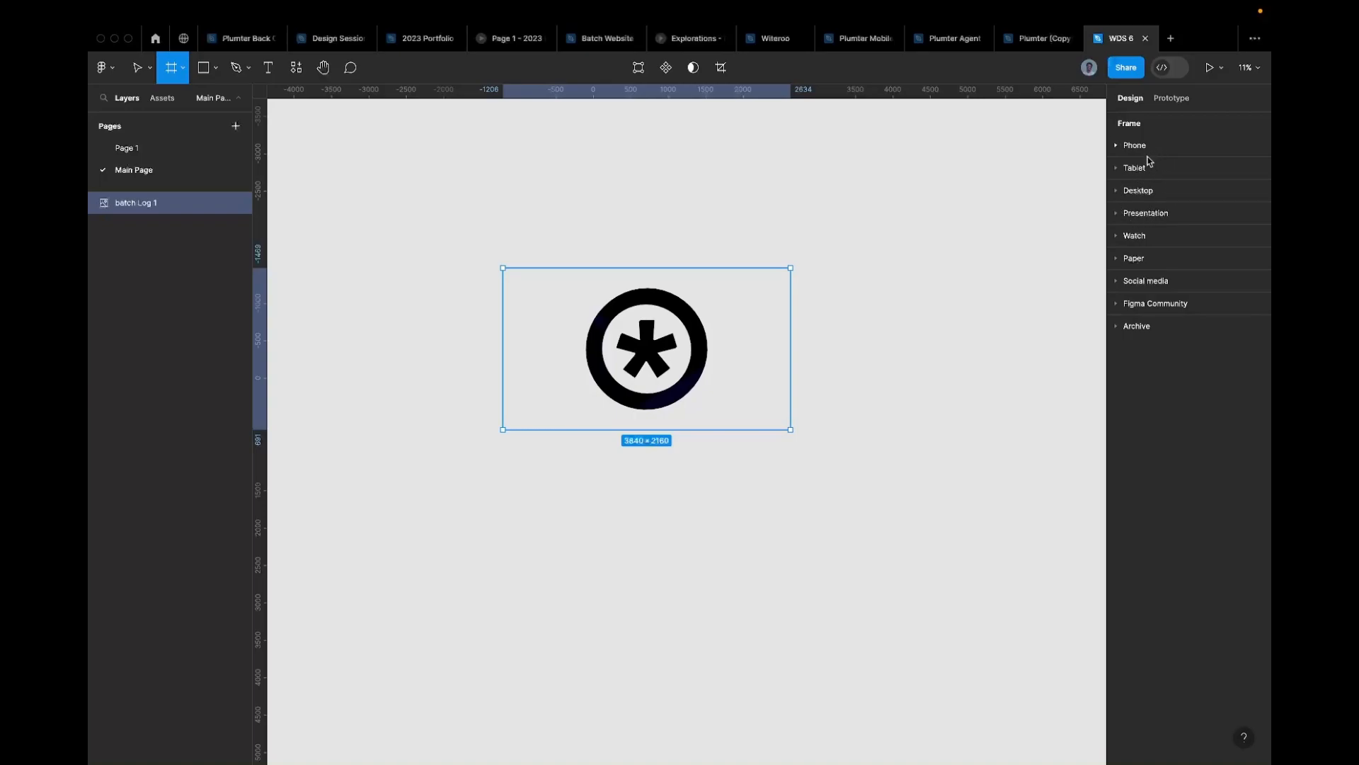
click(1138, 194)
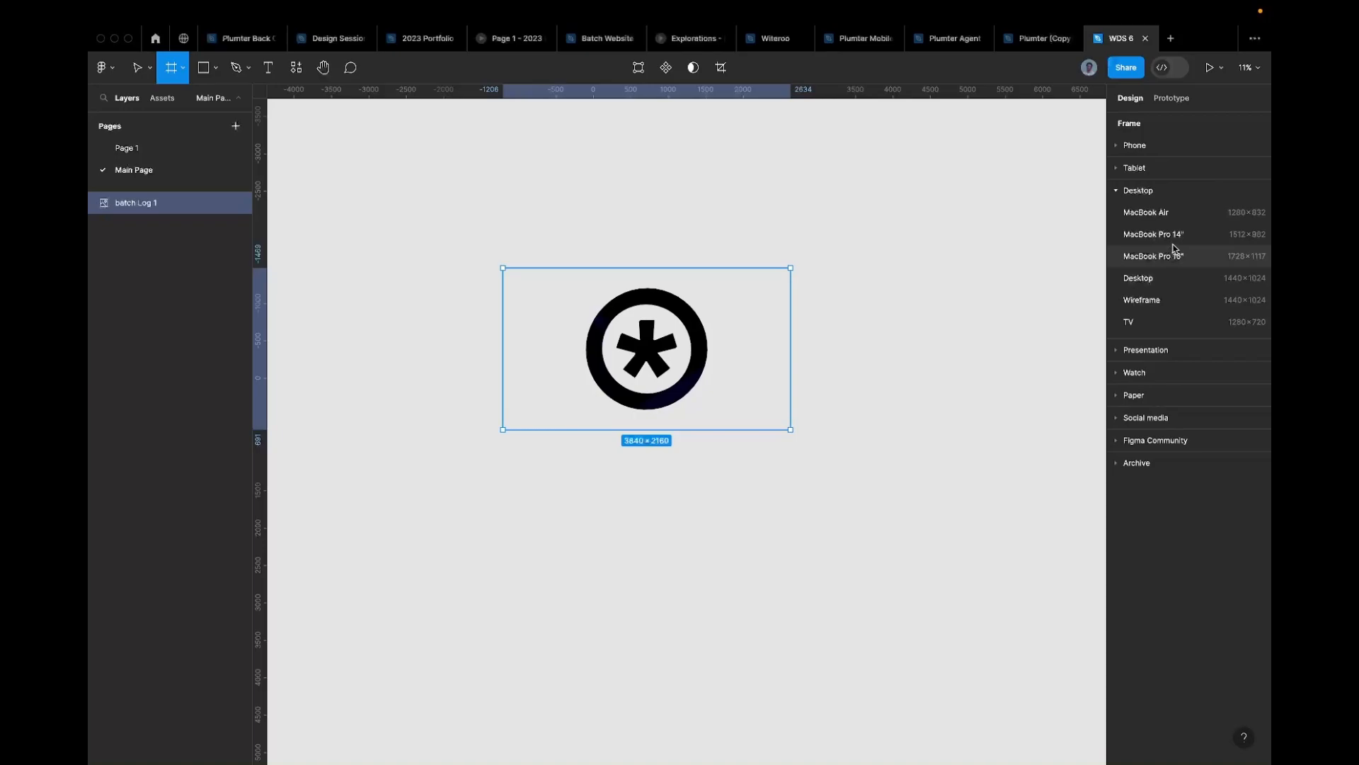
click(1138, 278)
drag(819, 384, 821, 310)
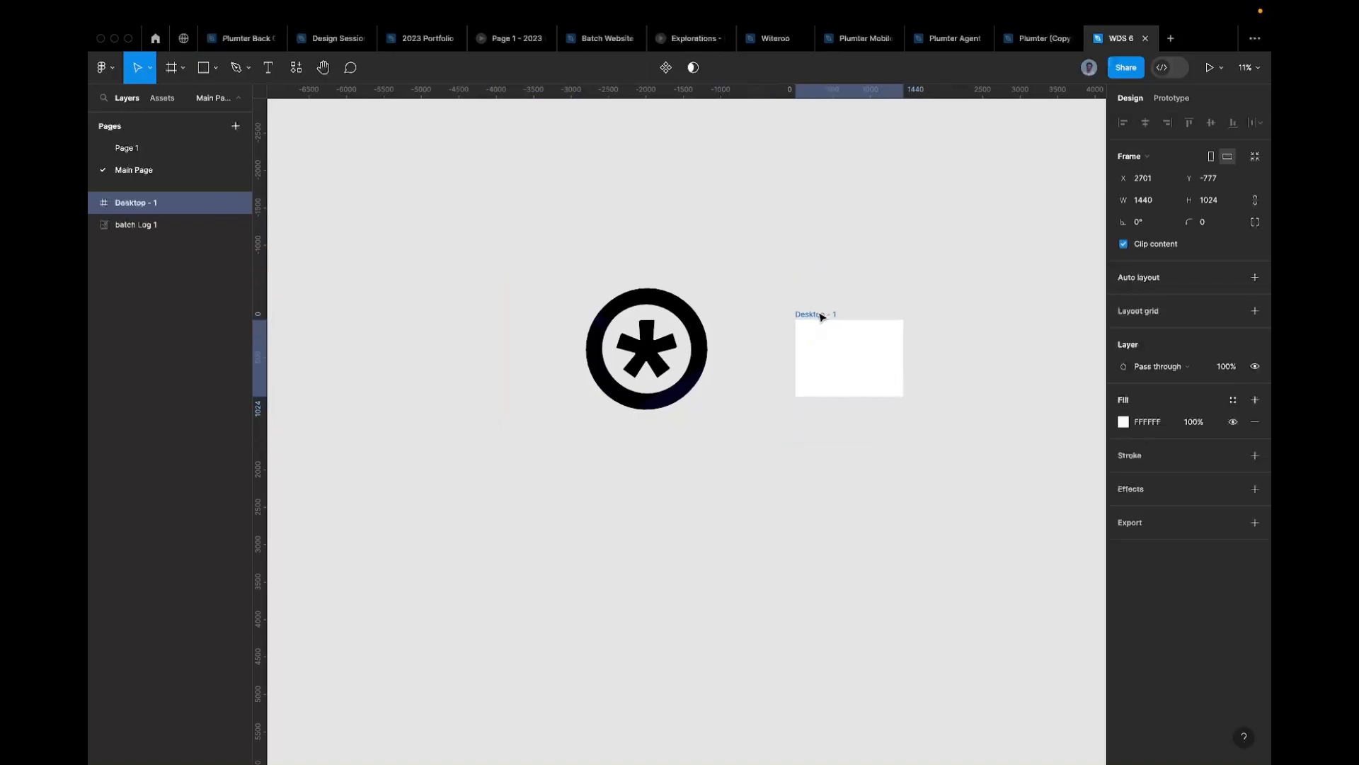
scroll(877, 315, up, 5)
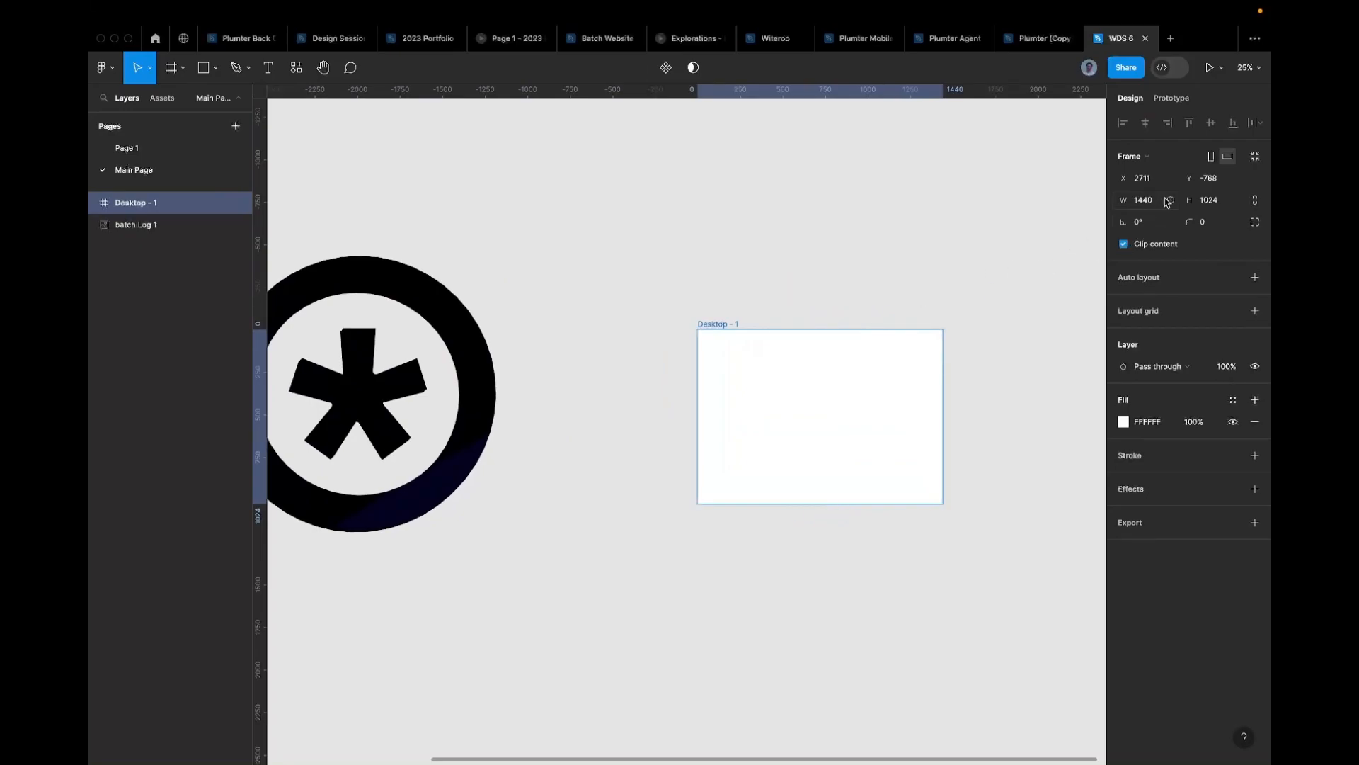
scroll(864, 425, down, 3)
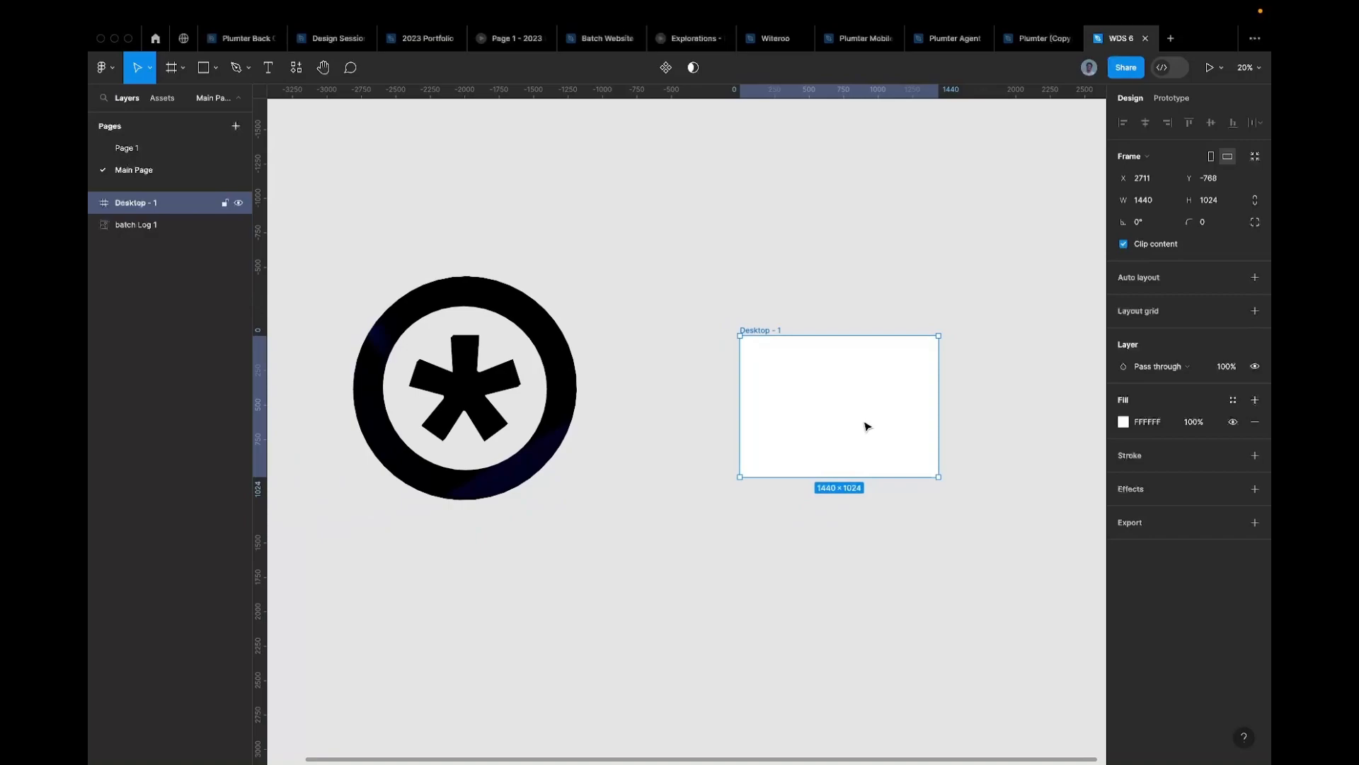
Step: Stretch the Desktop - 1 frame's height to about 2952 and 3224, and shorten it to about 1565, checking the meeting call
drag(856, 464, 847, 663)
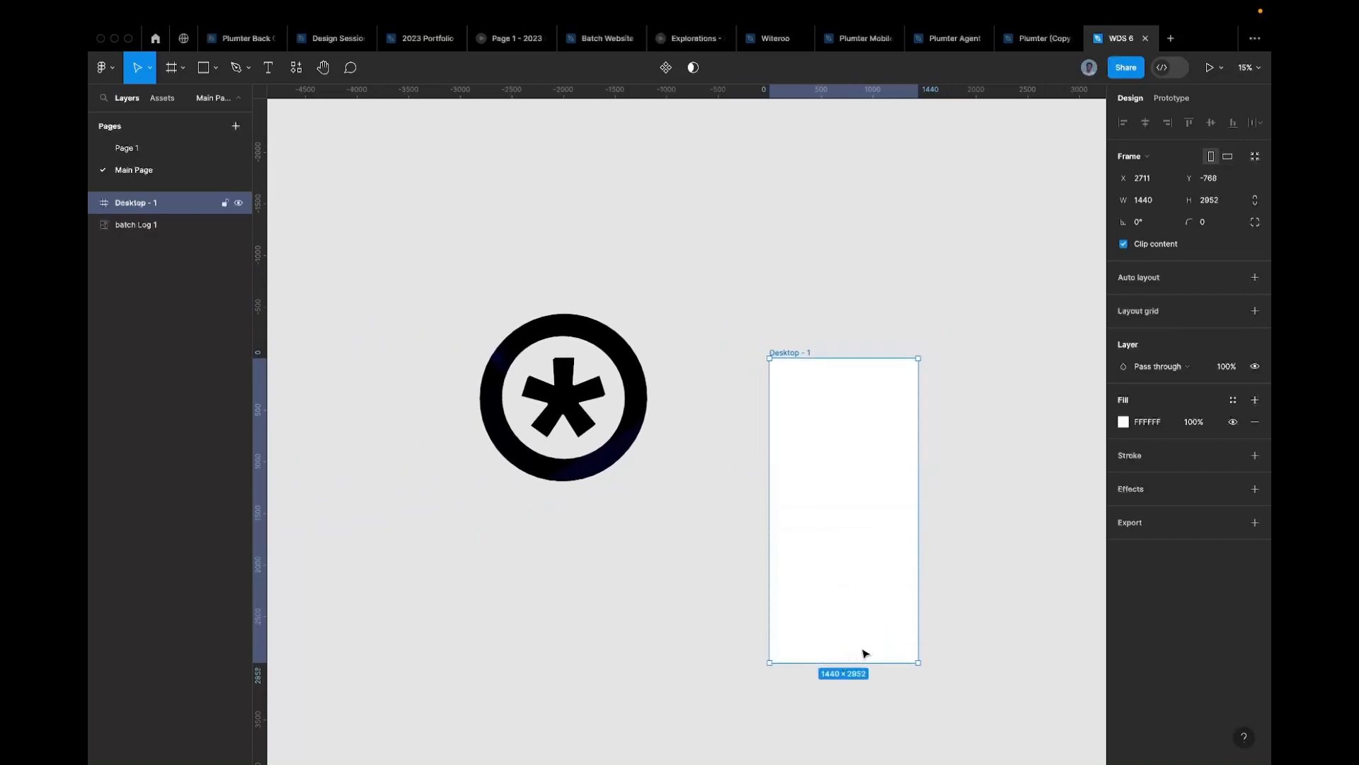
scroll(807, 613, right, 5)
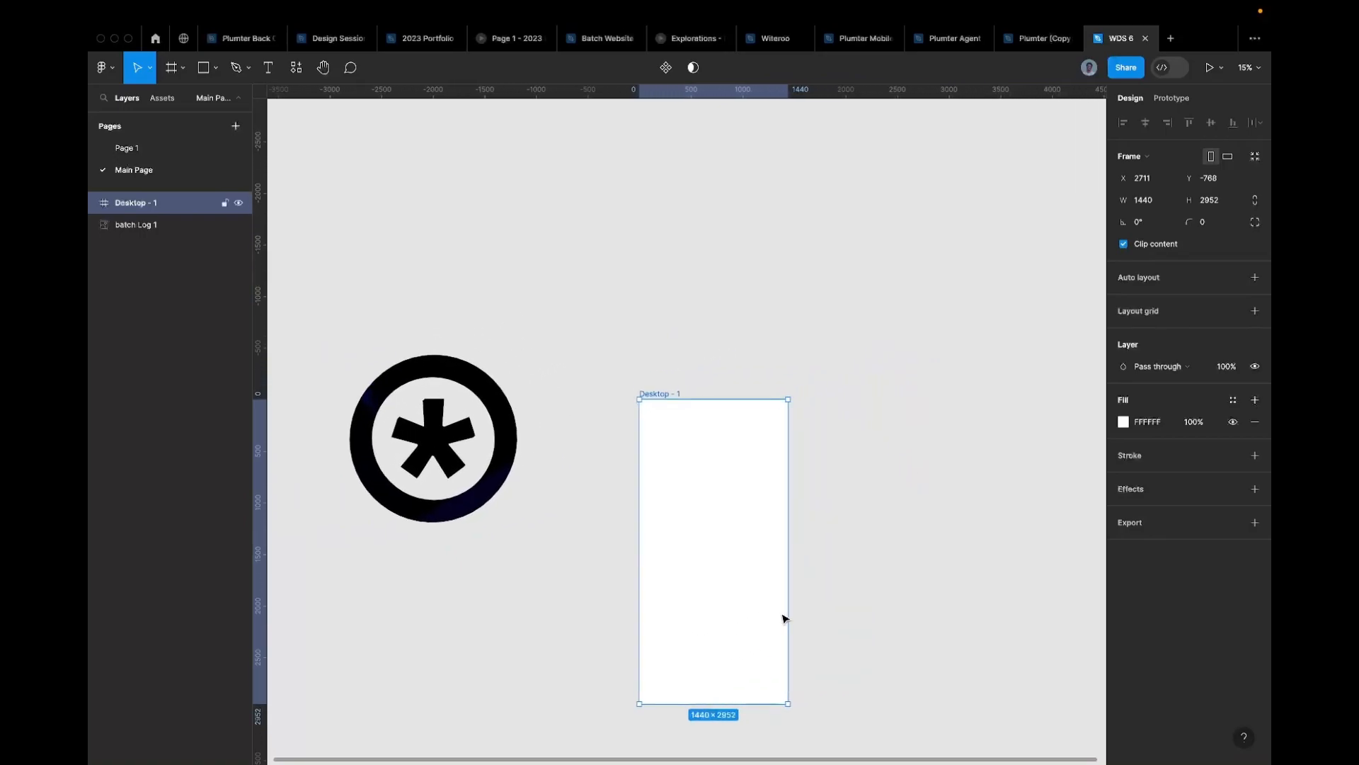
scroll(783, 619, down, 1)
drag(734, 694, 732, 722)
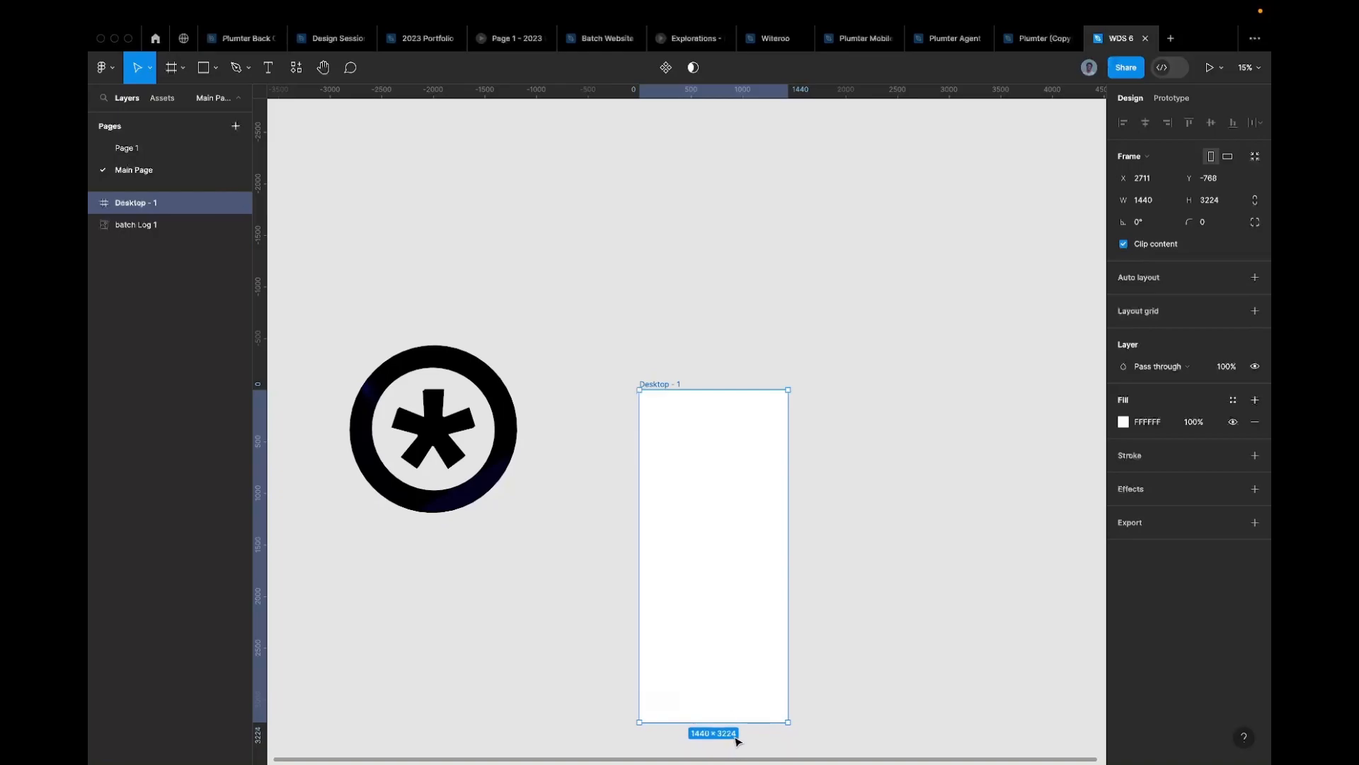
drag(743, 722, 752, 551)
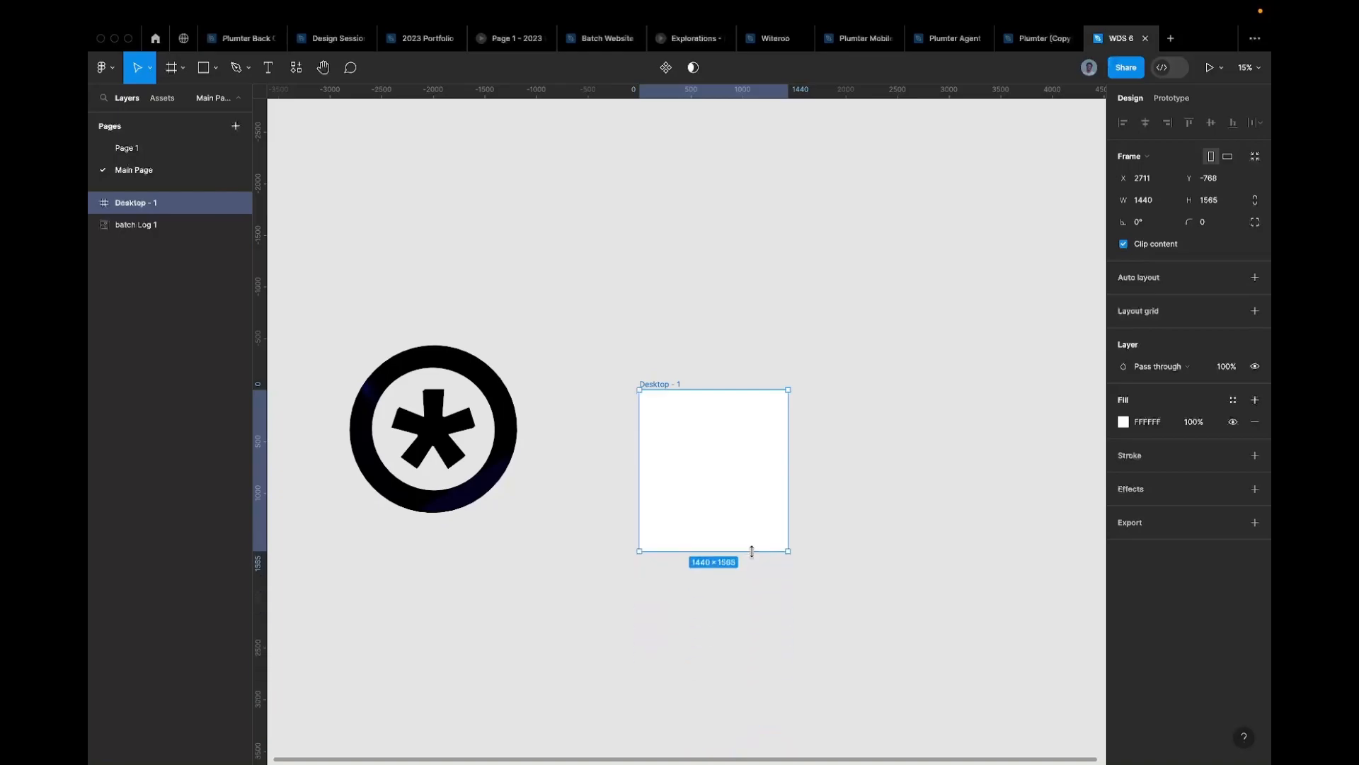
key(ctrl+Left)
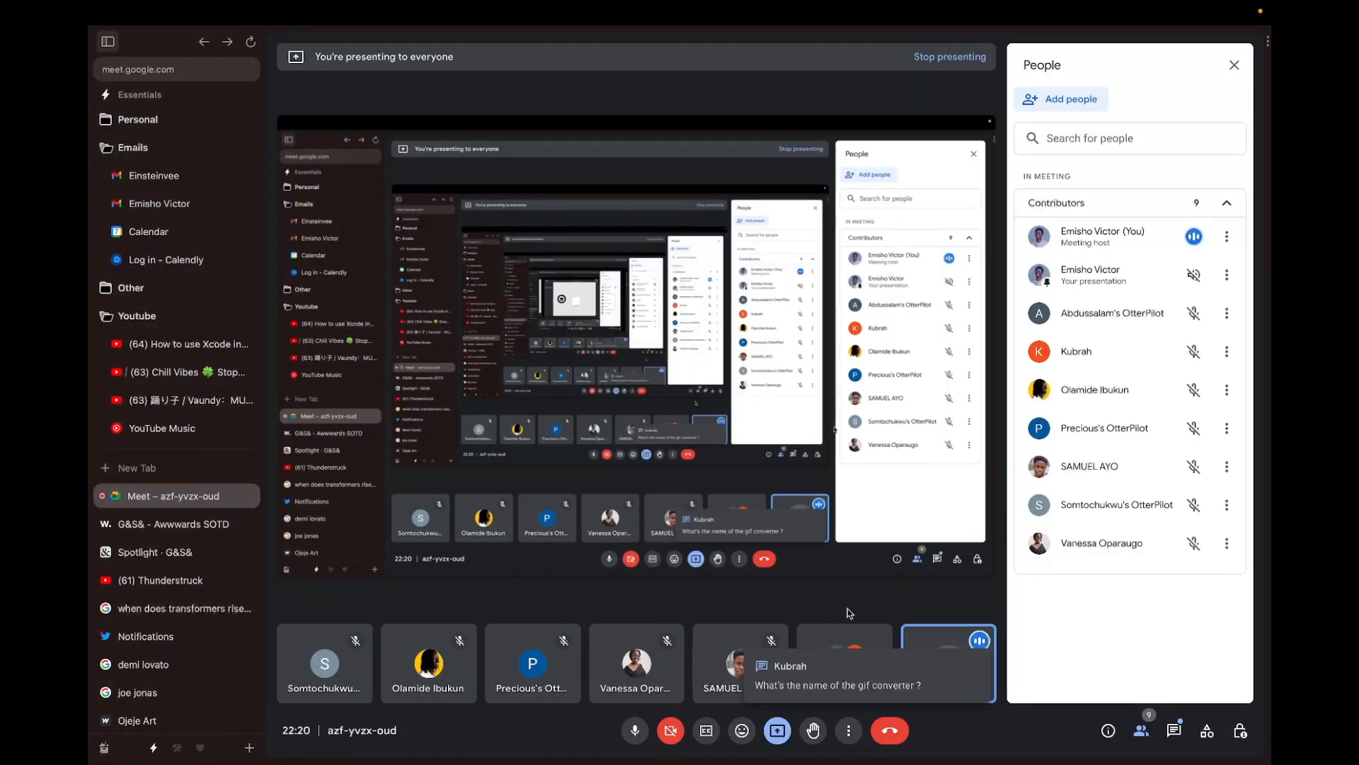
key(ctrl+Right)
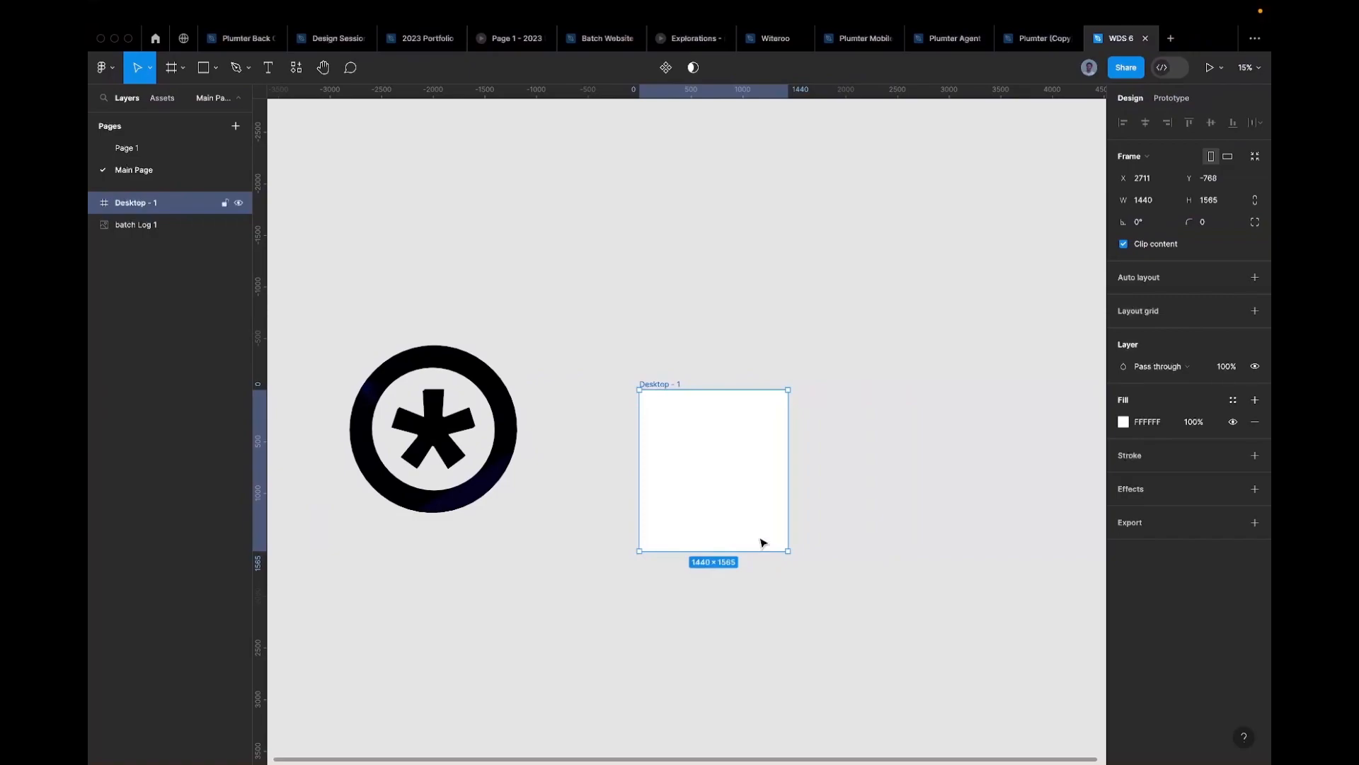
Step: Shorten the Desktop - 1 frame and set its height to 810
drag(749, 551, 750, 469)
scroll(750, 469, up, 3)
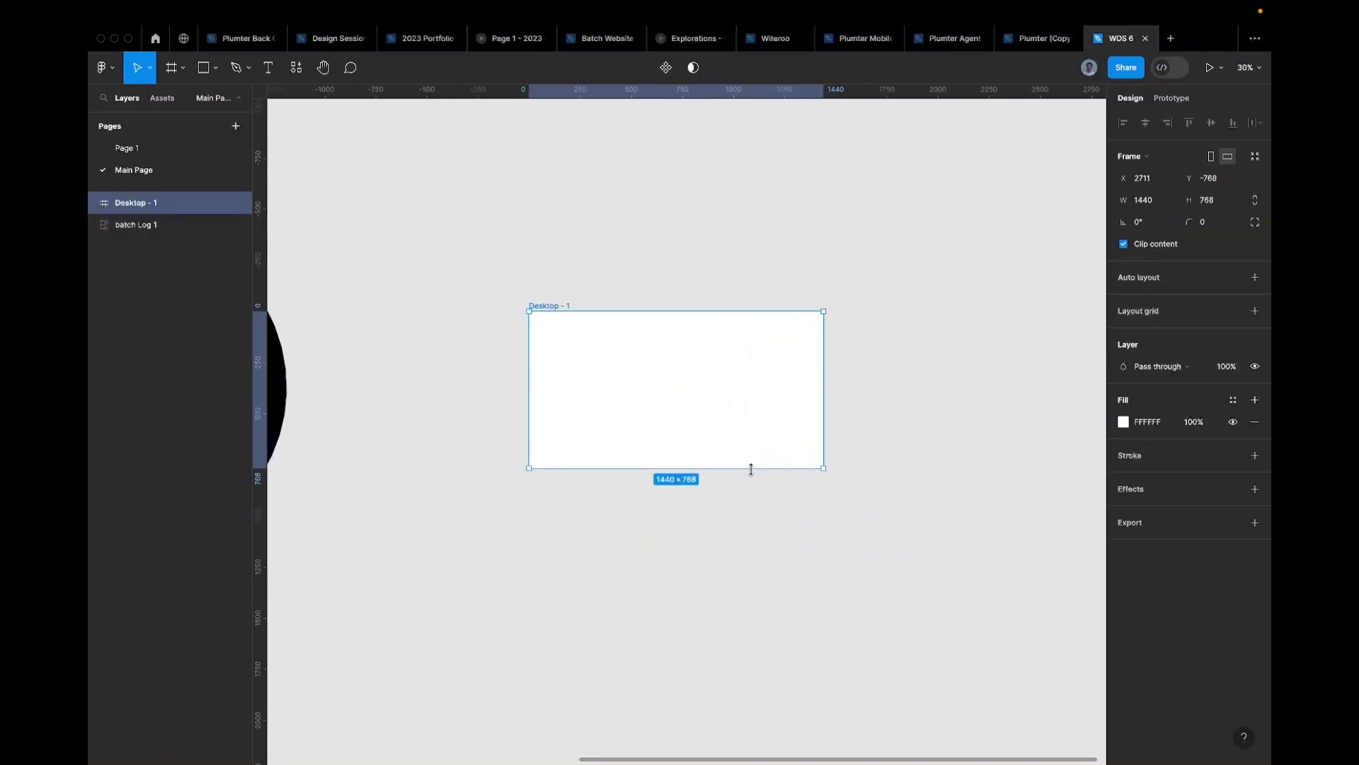
drag(752, 469, 751, 482)
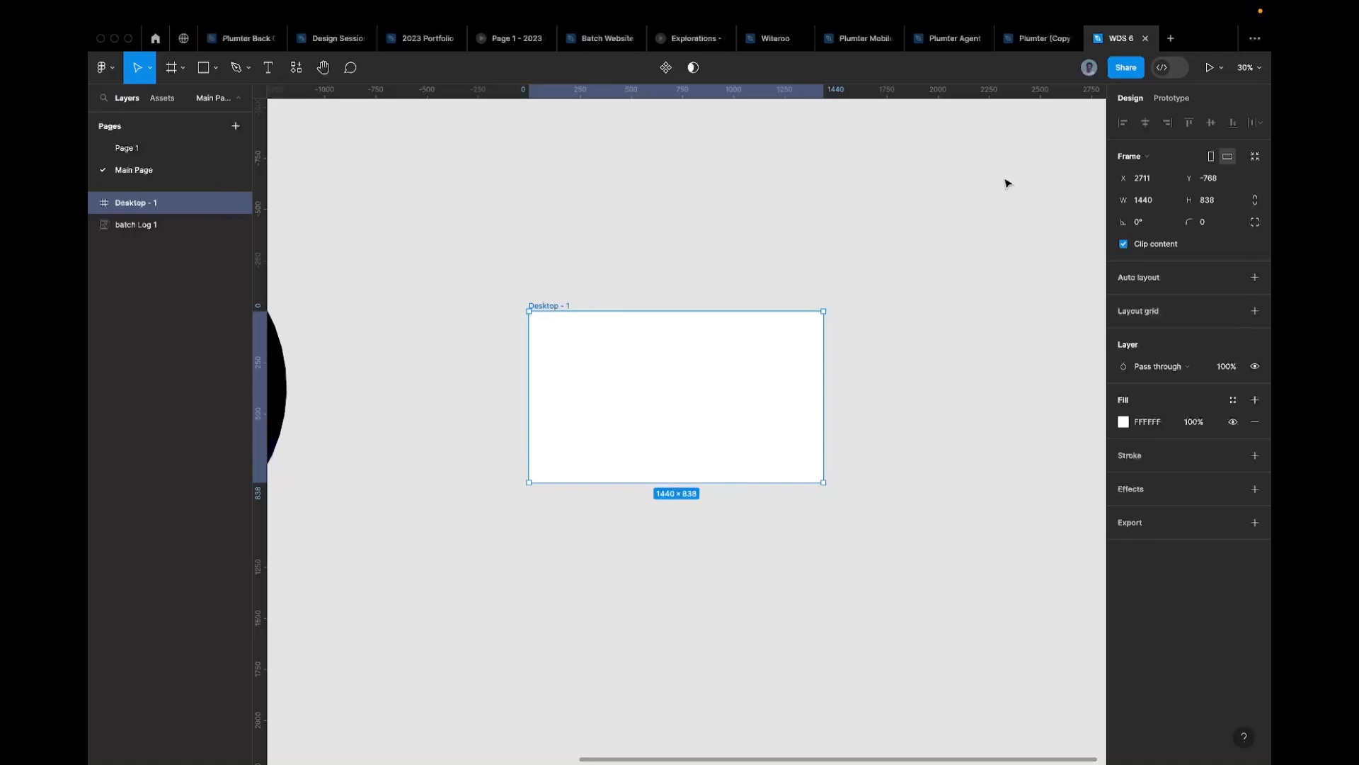
click(1212, 200)
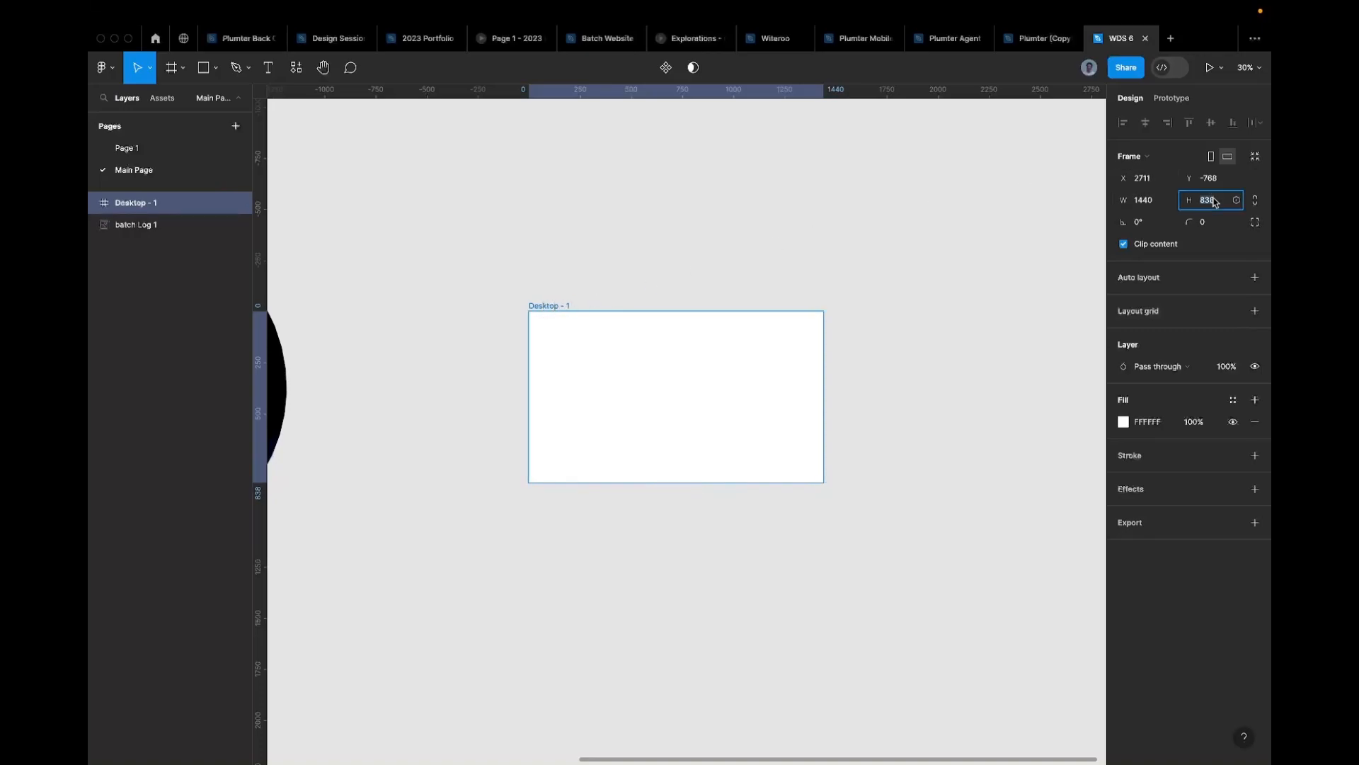
text(810)
key(Return)
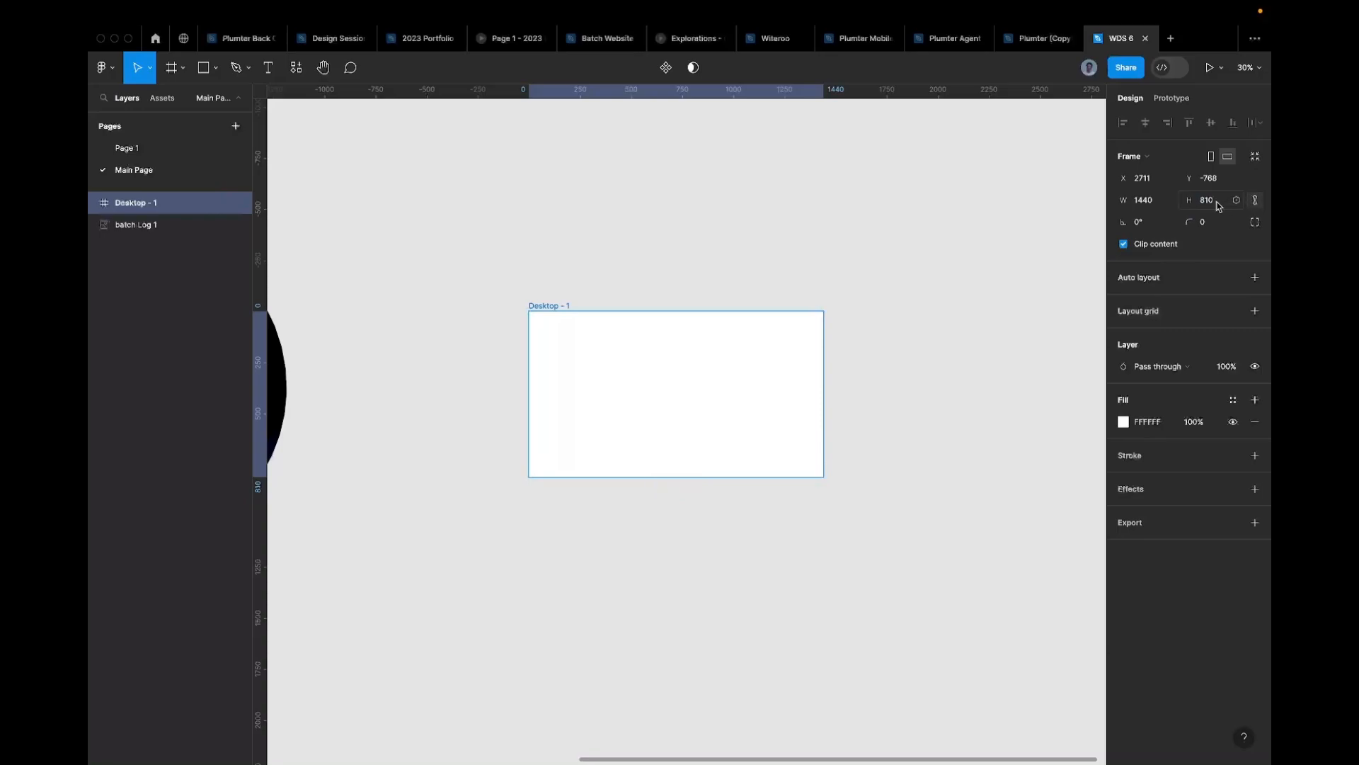
Step: Try sizing the Desktop - 1 frame to 16 × 9 and undo the resize
click(1159, 206)
key(BackSpace)
key(BackSpace)
key(BackSpace)
key(BackSpace)
text(16)
key(Return)
key(Tab)
text(9)
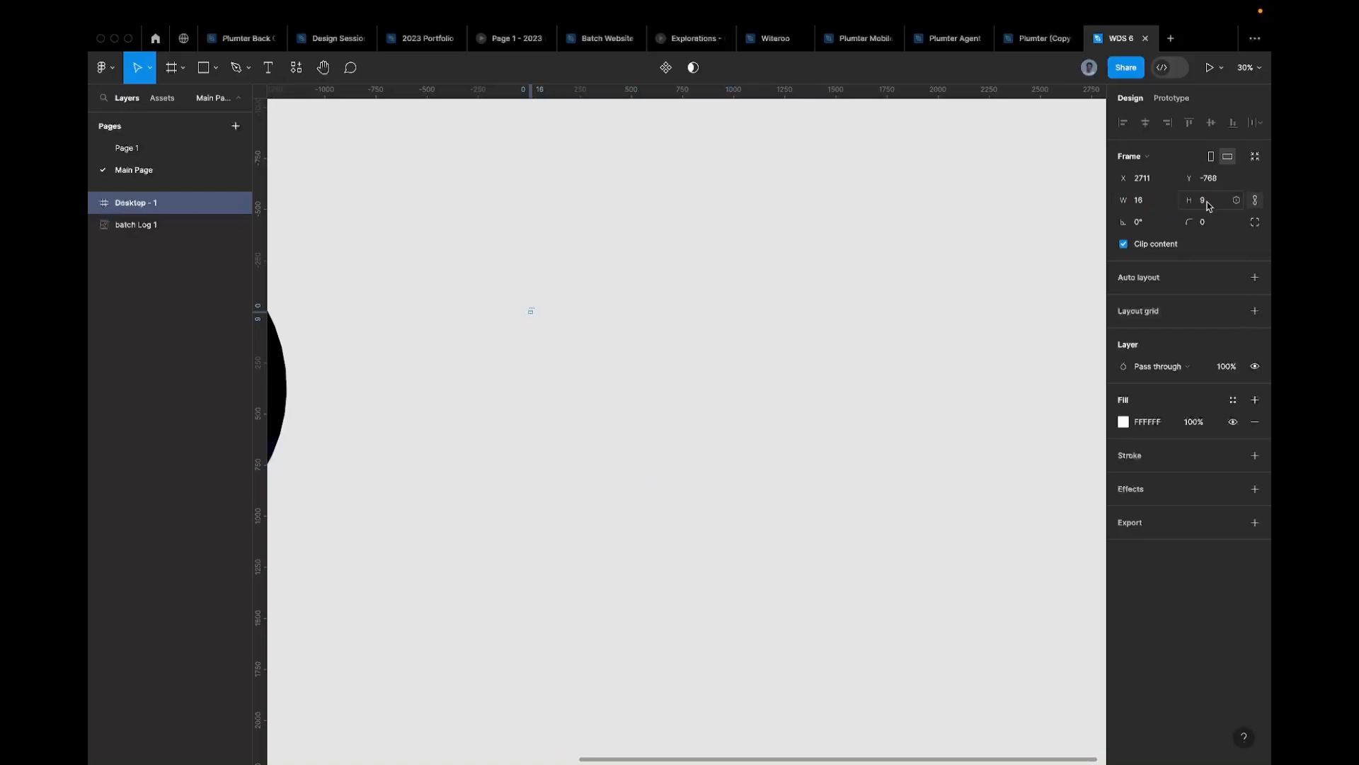
key(ctrl+z)
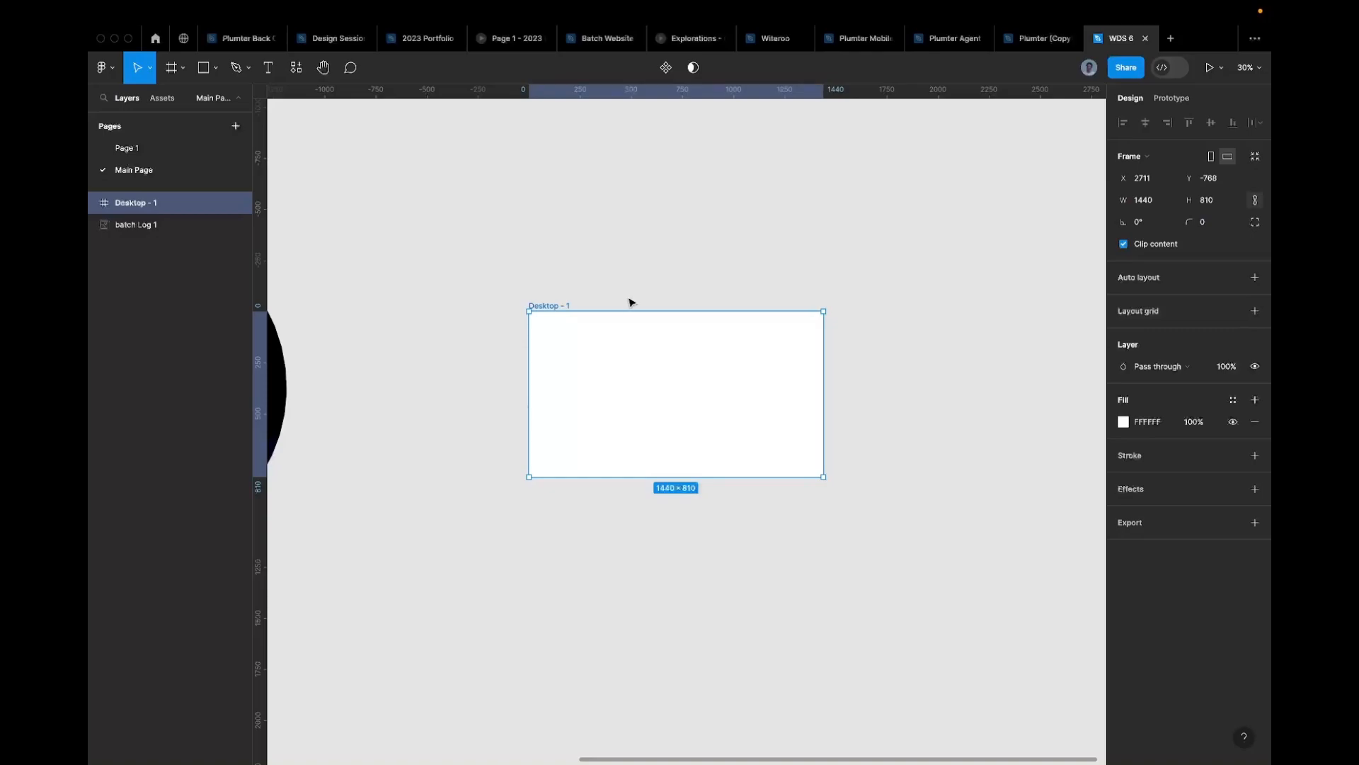
Step: Stretch the Desktop - 1 frame to a height of about 3494 and undo the change
scroll(653, 310, down, 3)
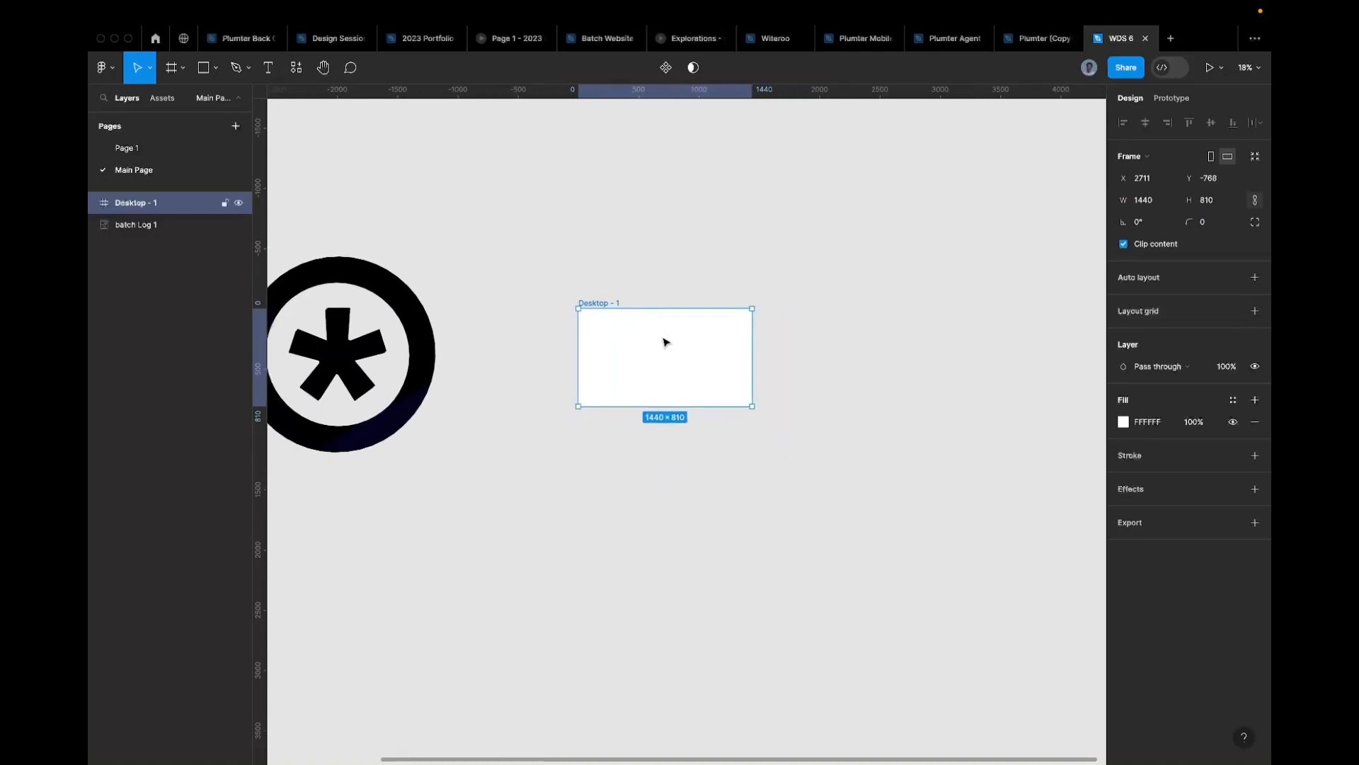
drag(673, 425, 698, 733)
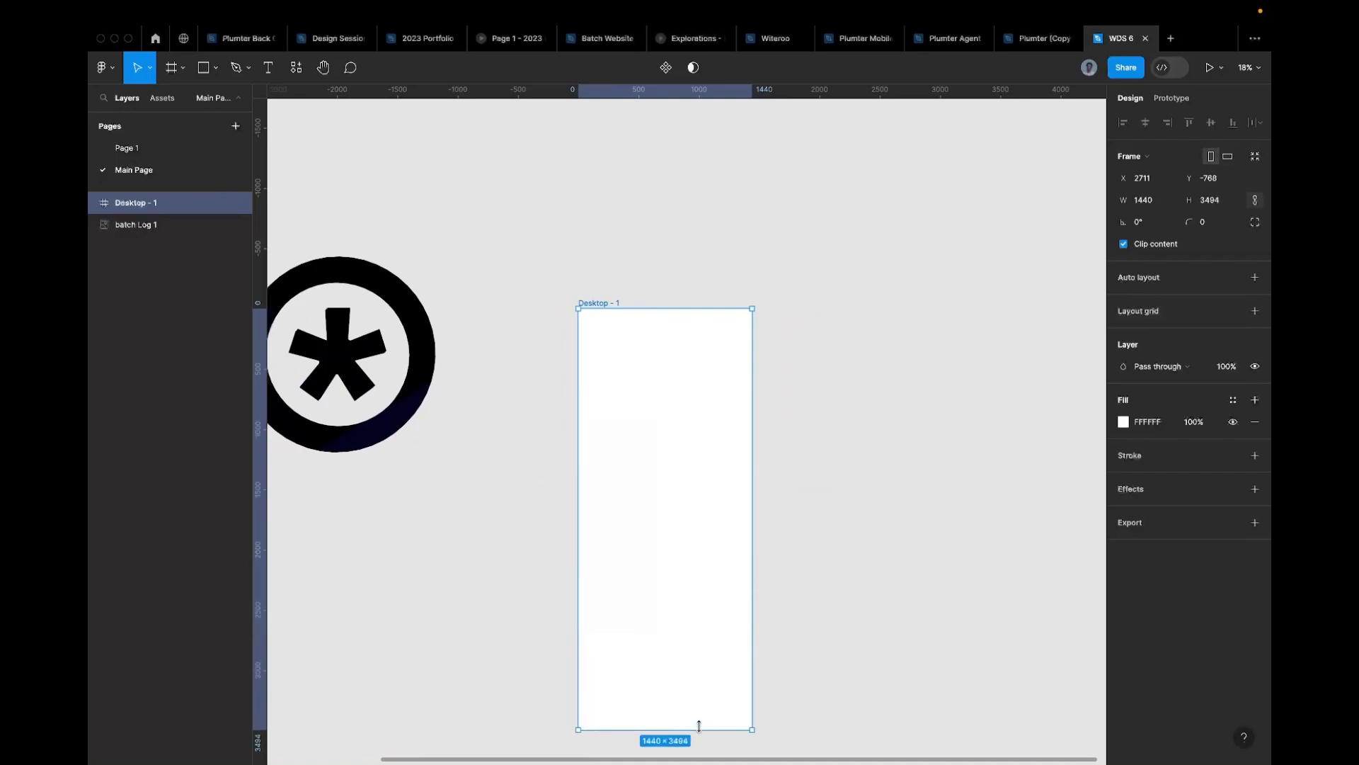
key(super+z)
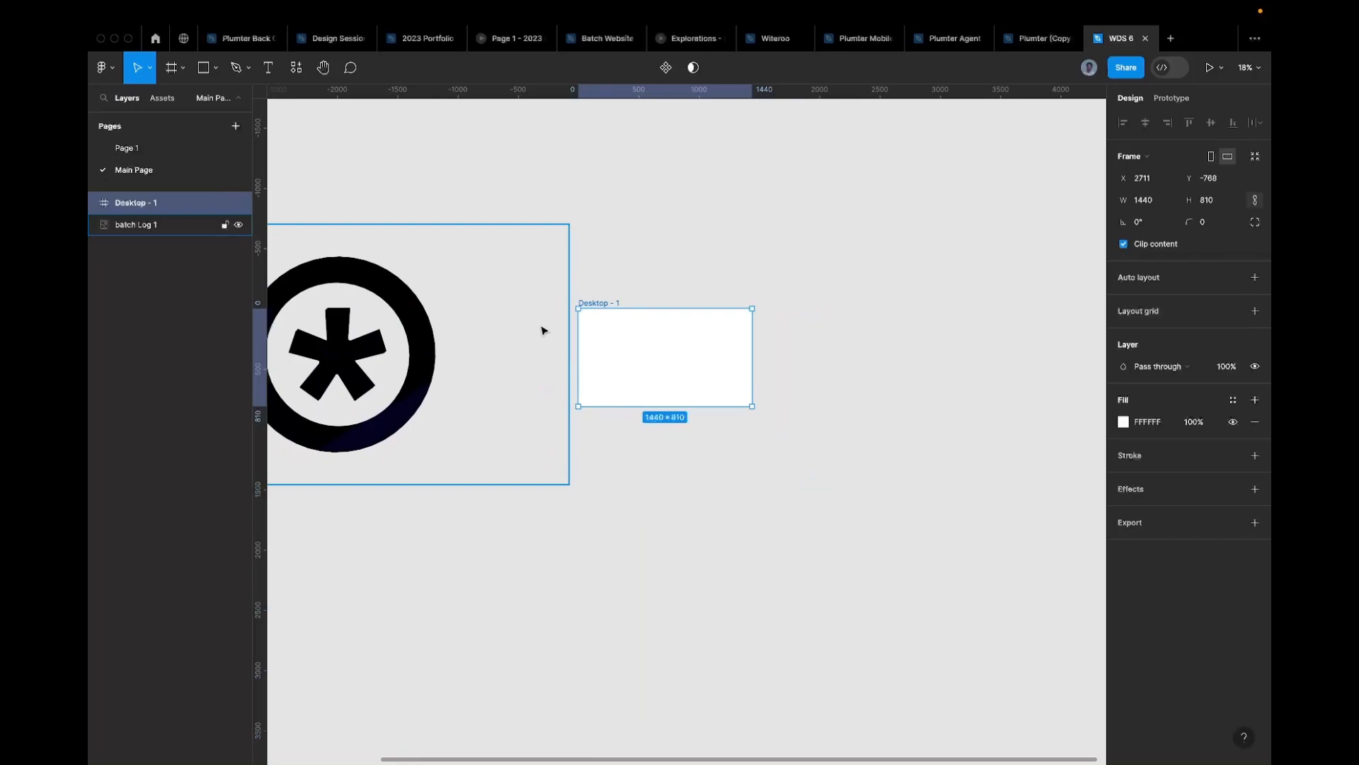
Step: Delete the Batch logo image beside the Desktop - 1 frame
scroll(598, 316, up, 2)
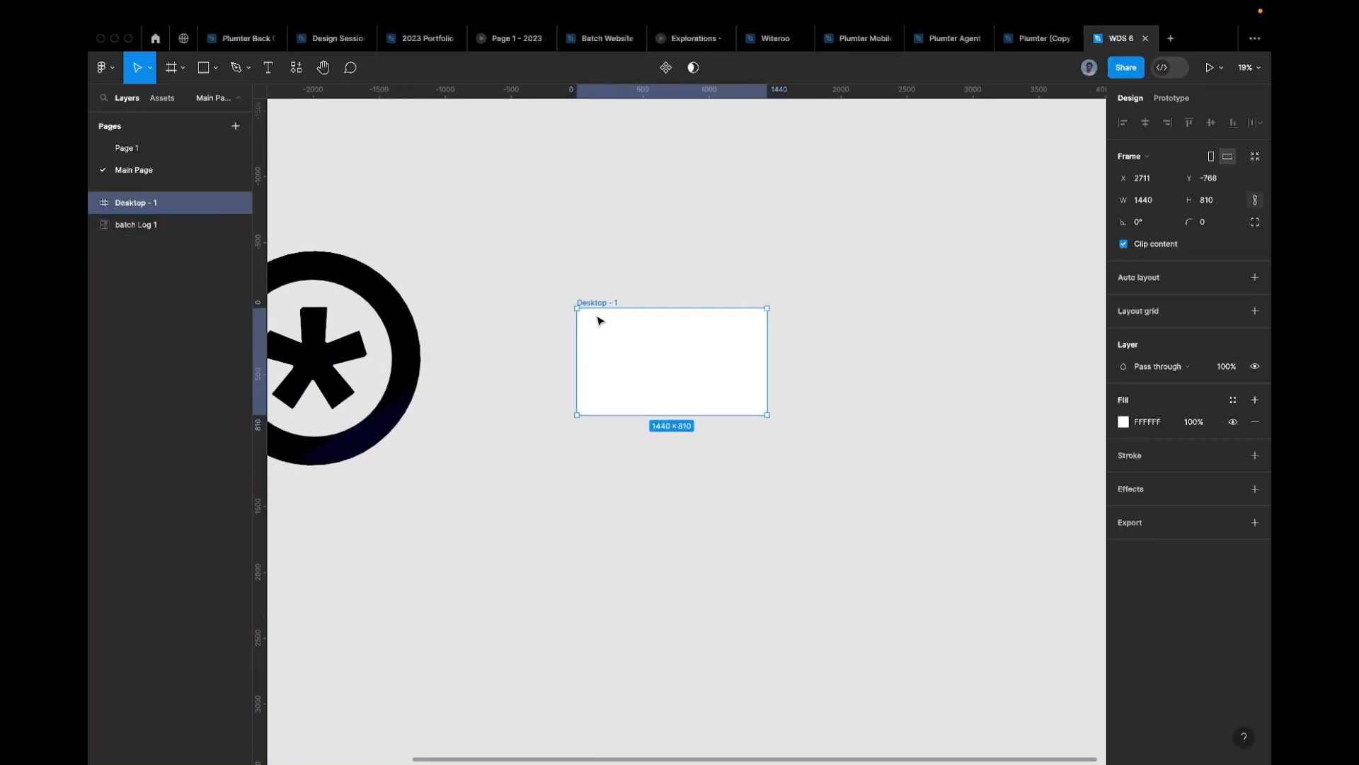
scroll(496, 298, left, 5)
click(485, 291)
key(Delete)
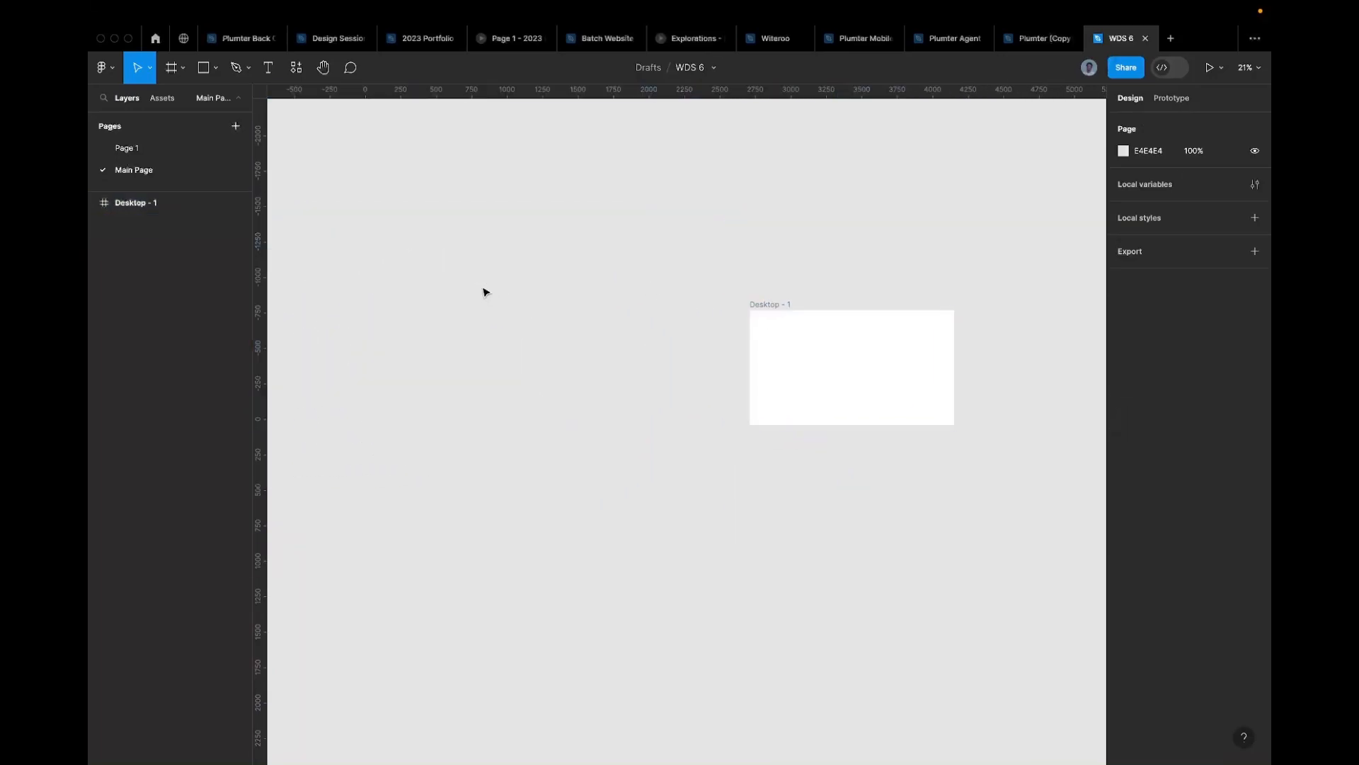
Step: Import Batcrh GUF.gif from the Desktop folder and place it inside the Desktop - 1 frame
scroll(486, 291, down, 2)
key(super+shift+k)
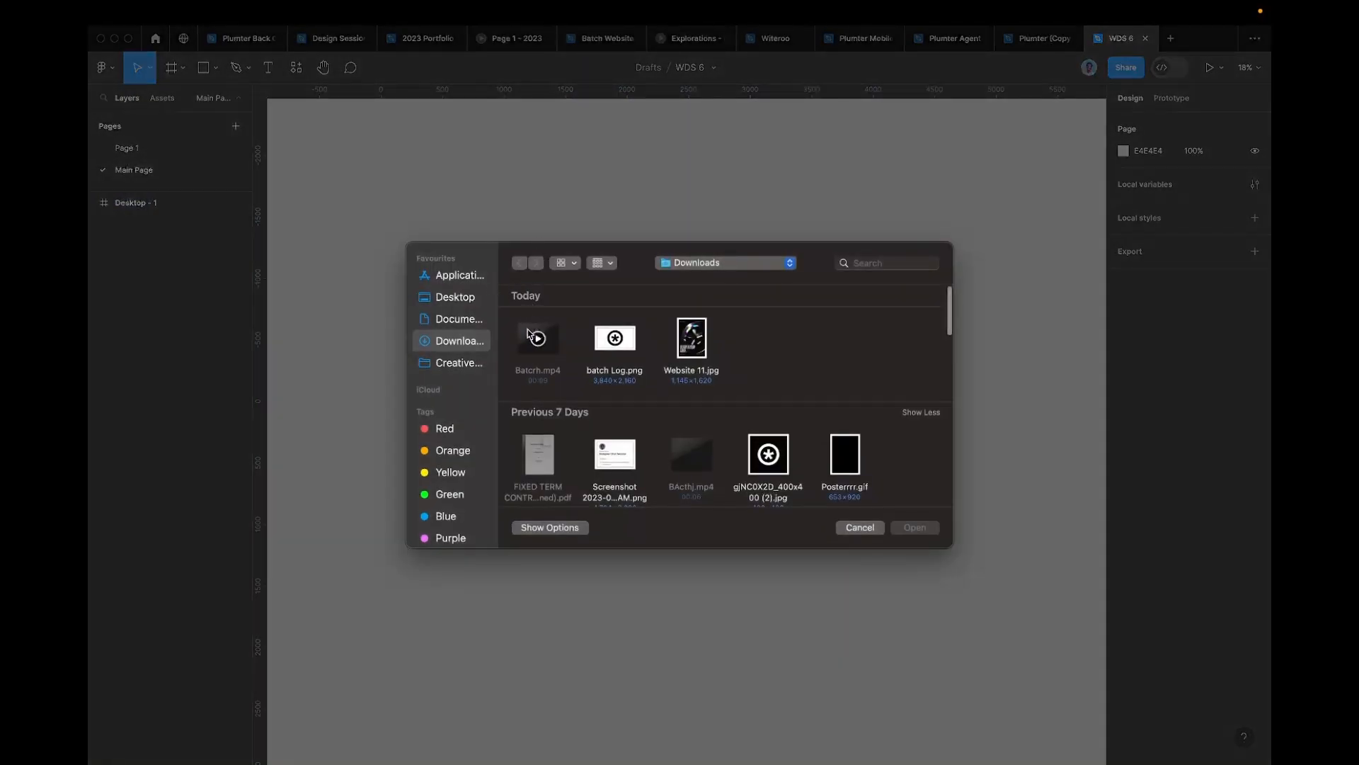
click(454, 298)
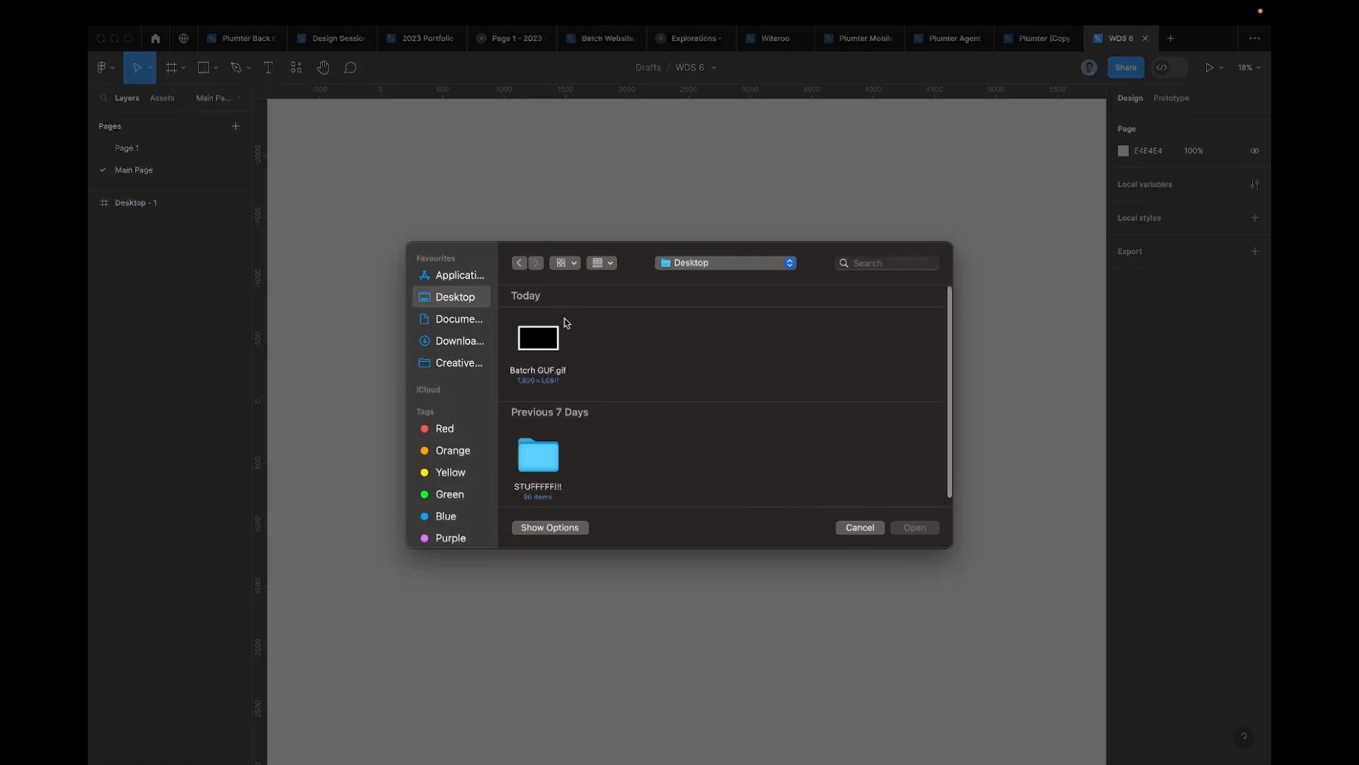
double_click(539, 337)
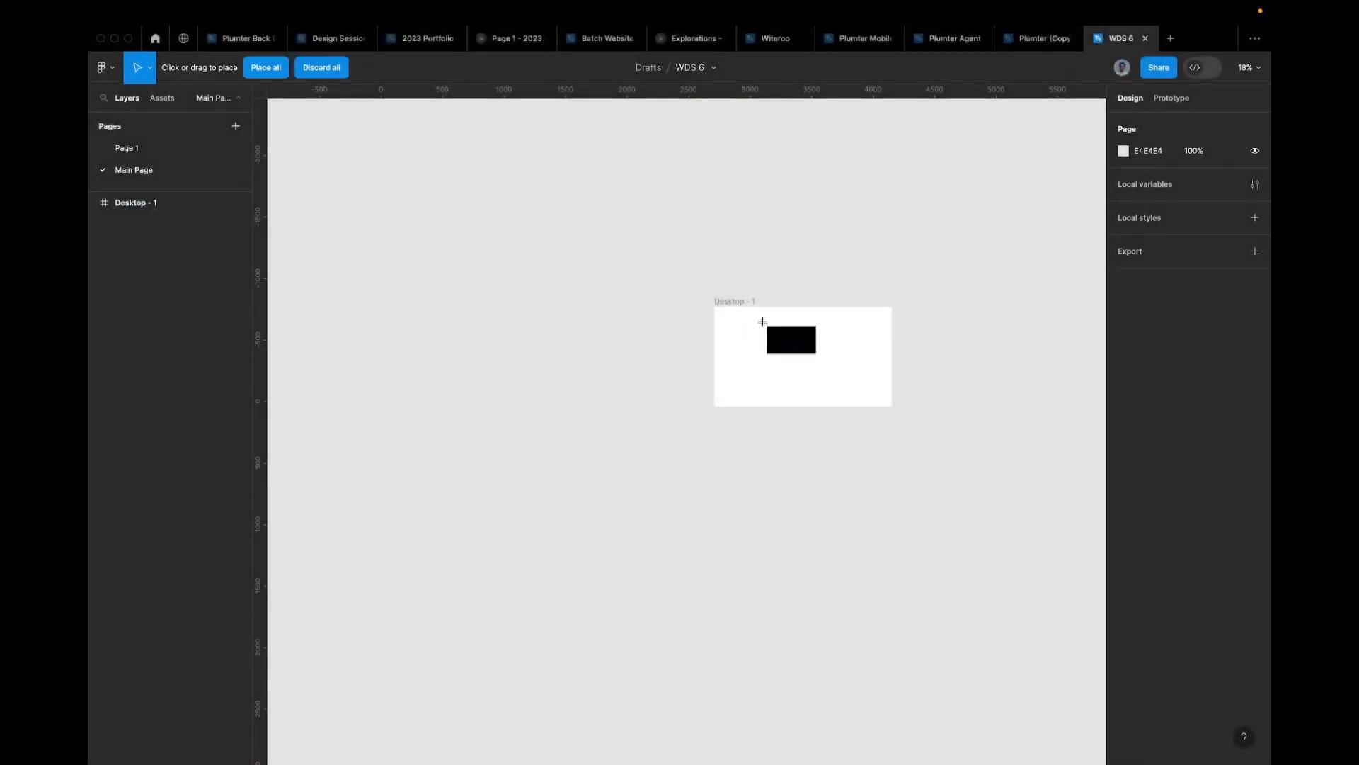
click(763, 322)
scroll(768, 325, up, 5)
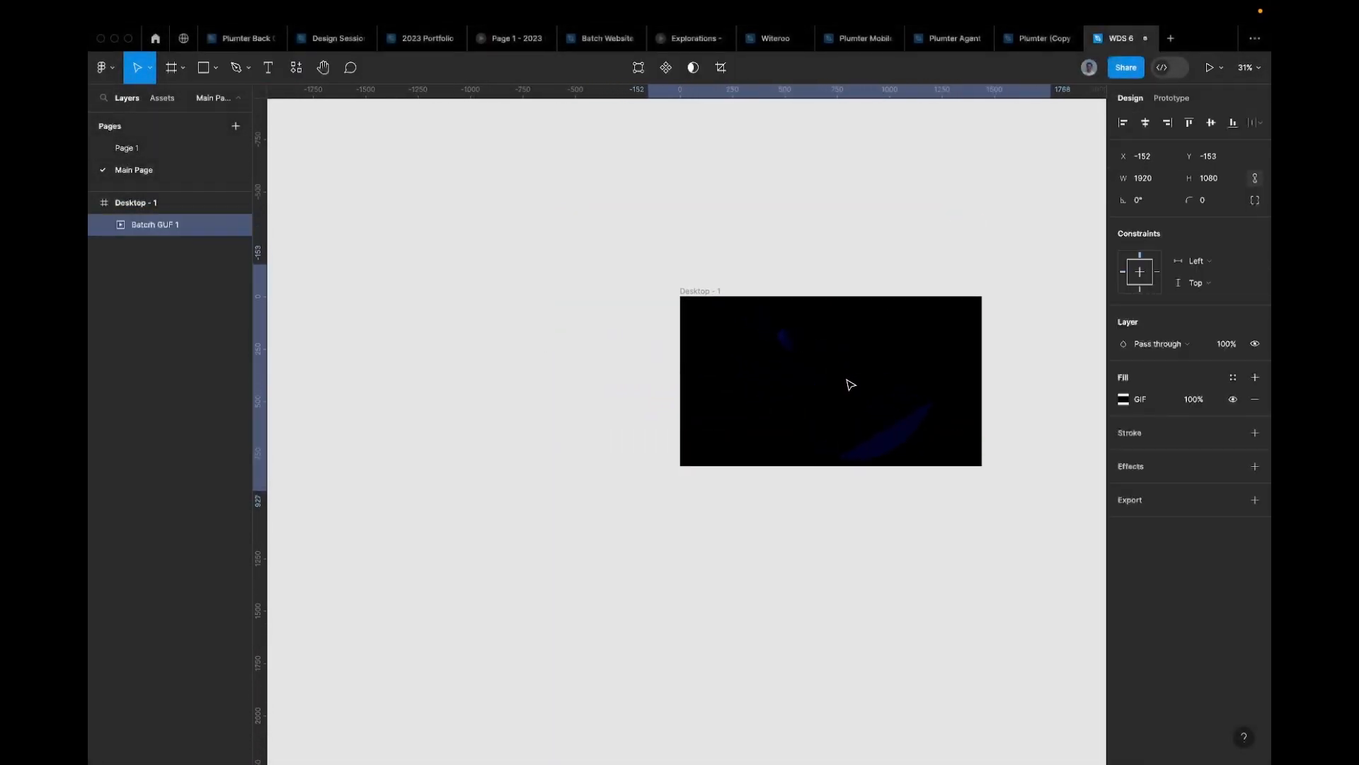
Step: Scale the GIF down to about 1148 × 646 and center it in the Desktop - 1 frame
scroll(847, 444, down, 2)
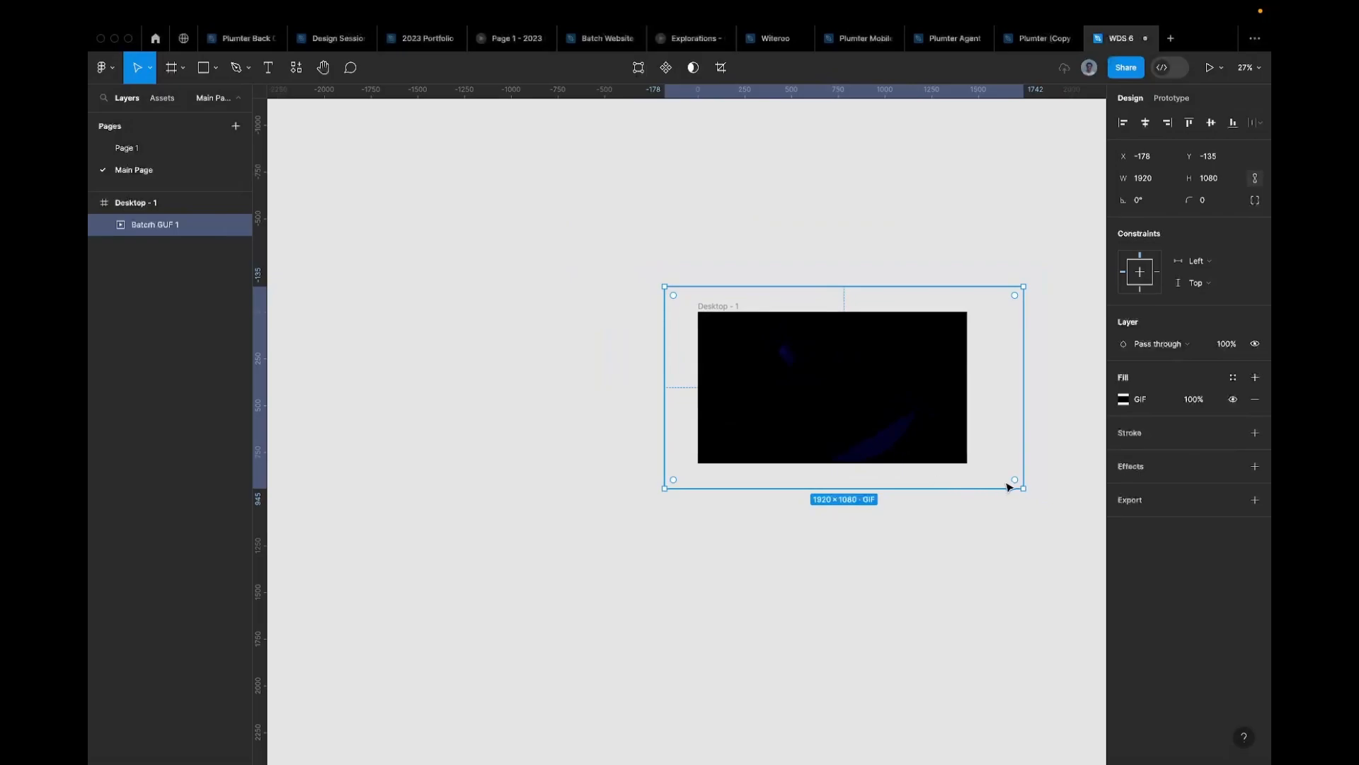
drag(1023, 486, 878, 407)
drag(793, 374, 846, 414)
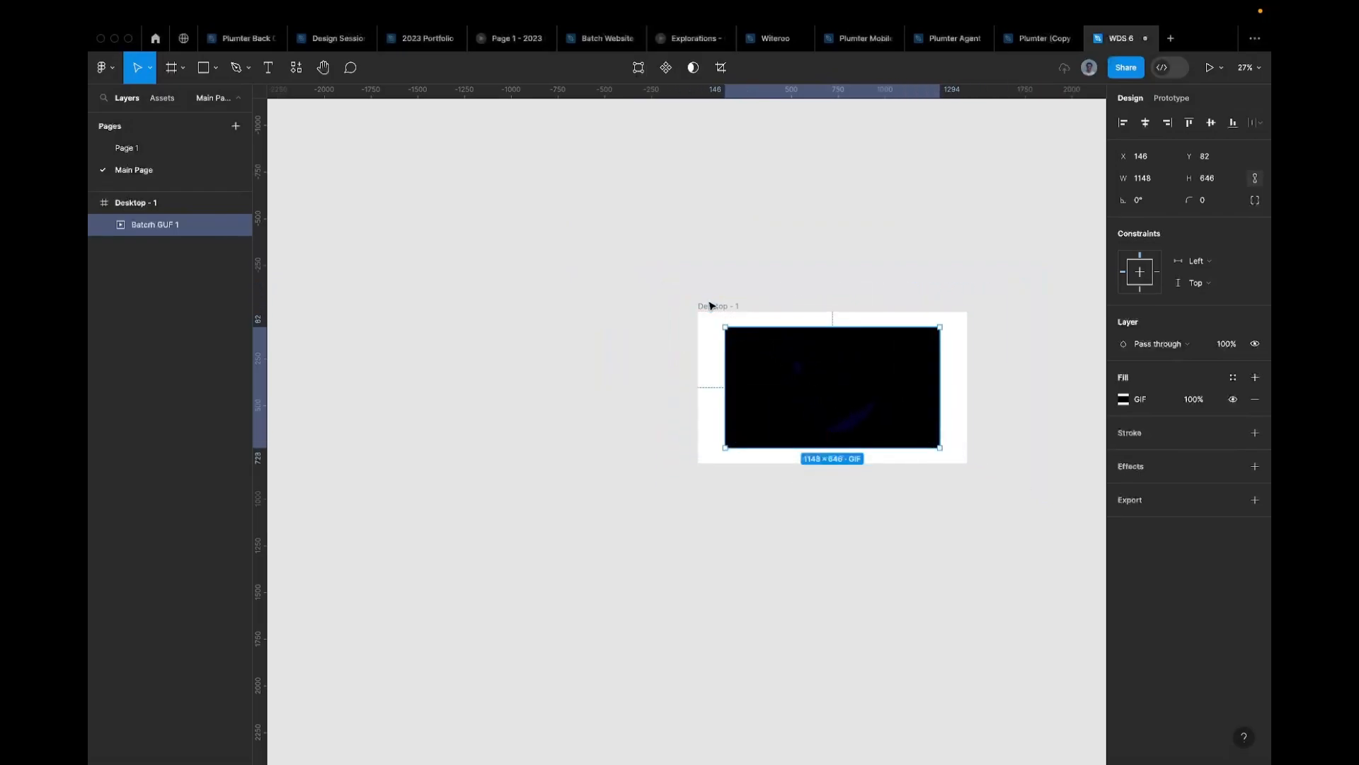
Step: Present the Desktop - 1 frame as a prototype and view how the GIF loads, checking the design file meanwhile
click(711, 305)
click(1210, 68)
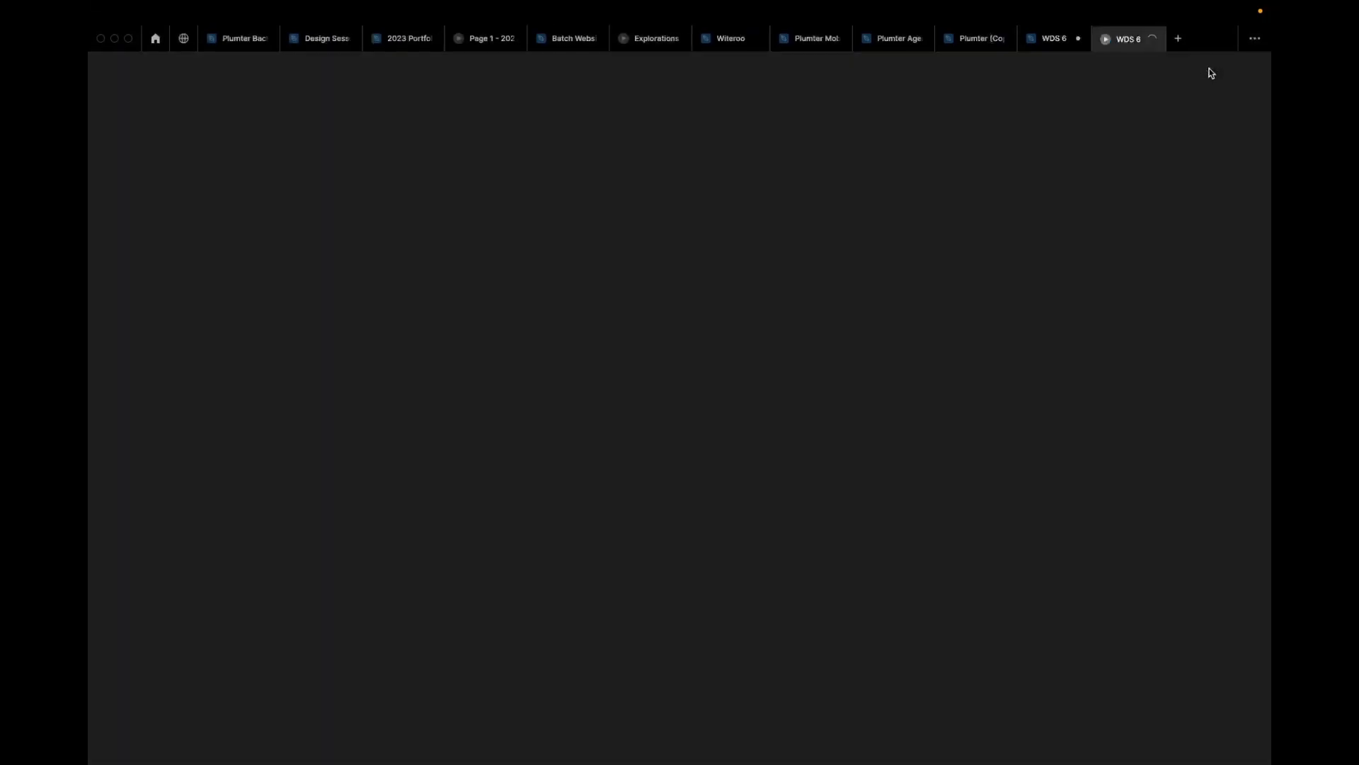
click(1058, 46)
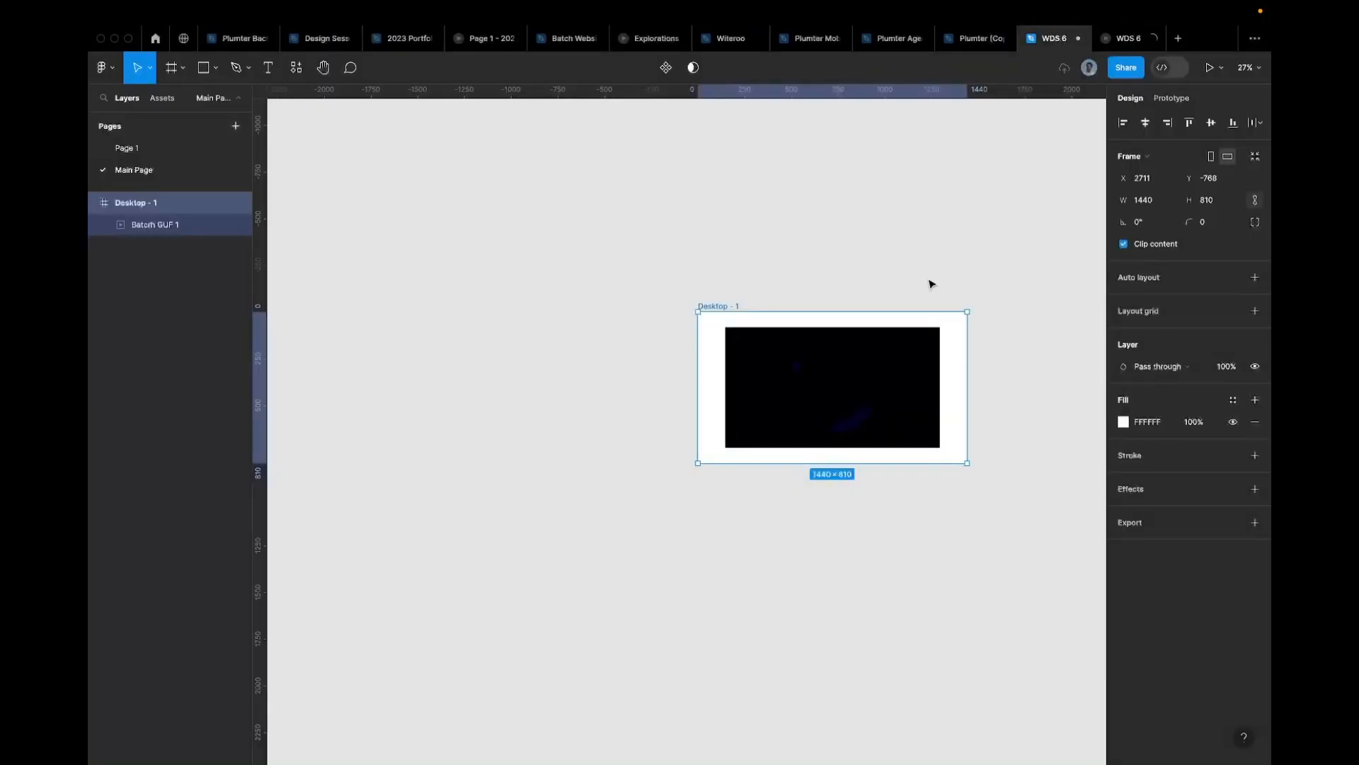
click(1125, 42)
mouse_move(1054, 43)
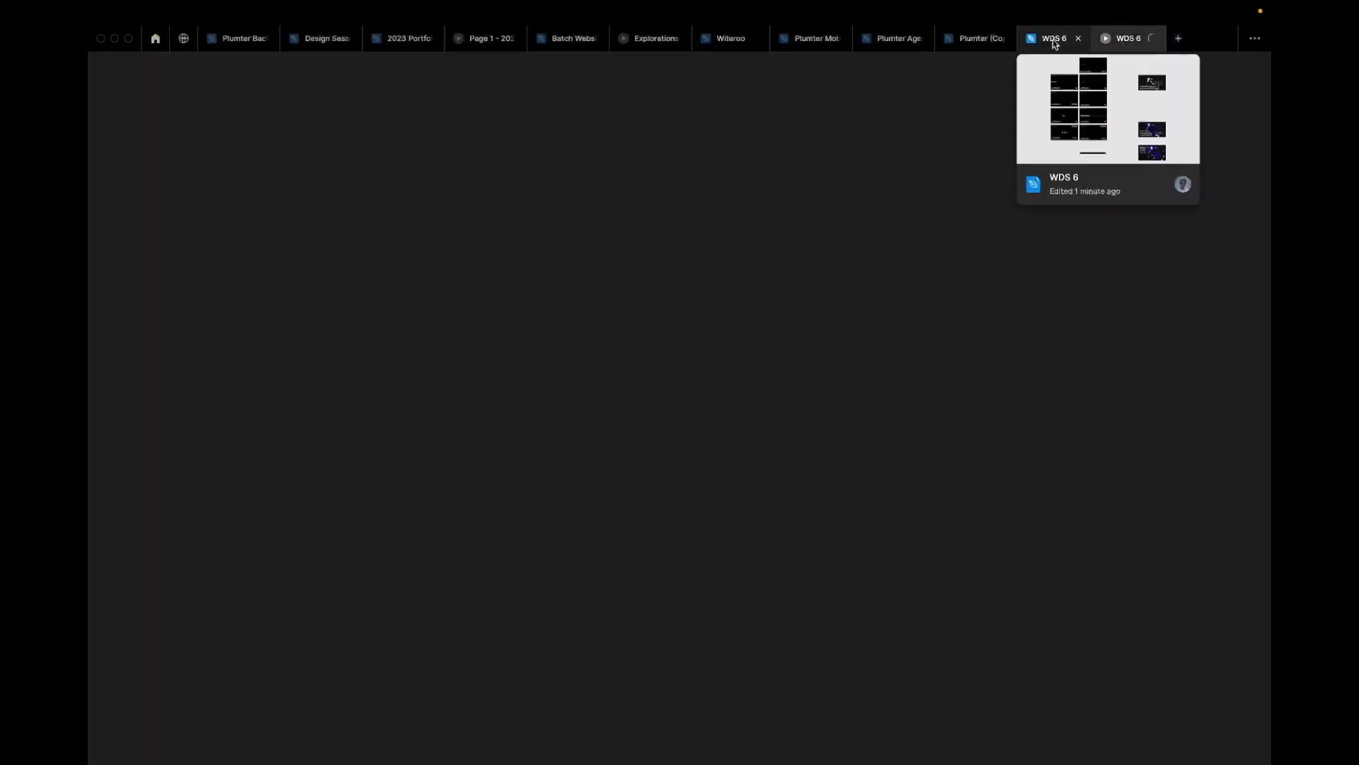
click(1054, 44)
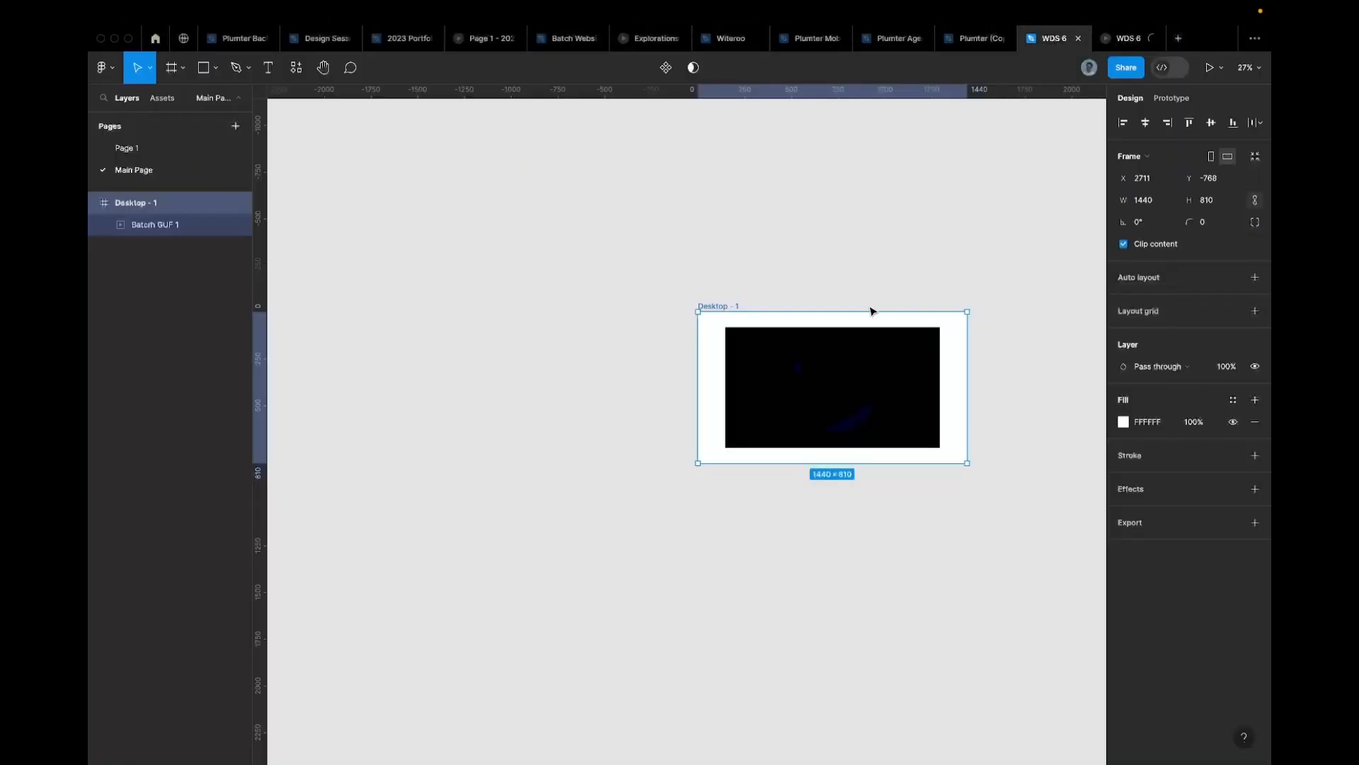
scroll(871, 296, right, 5)
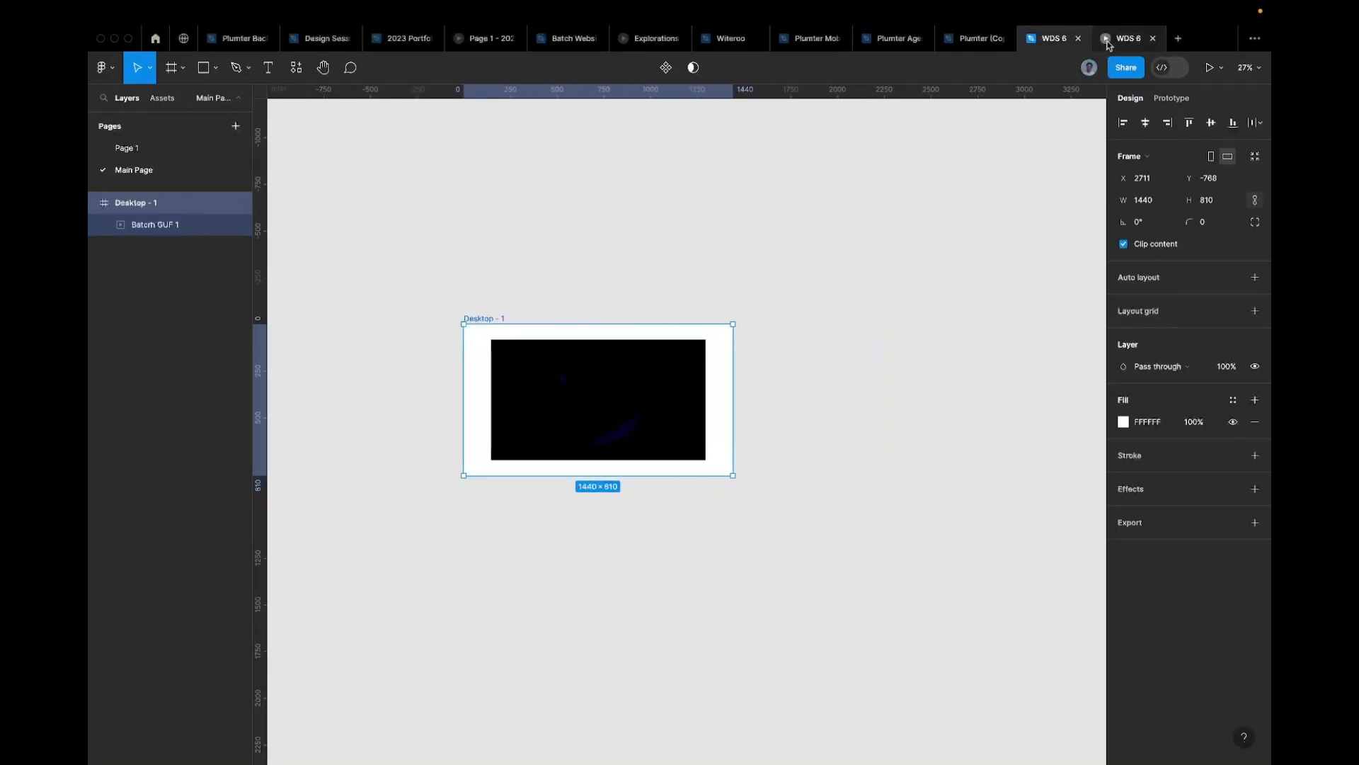
click(1110, 42)
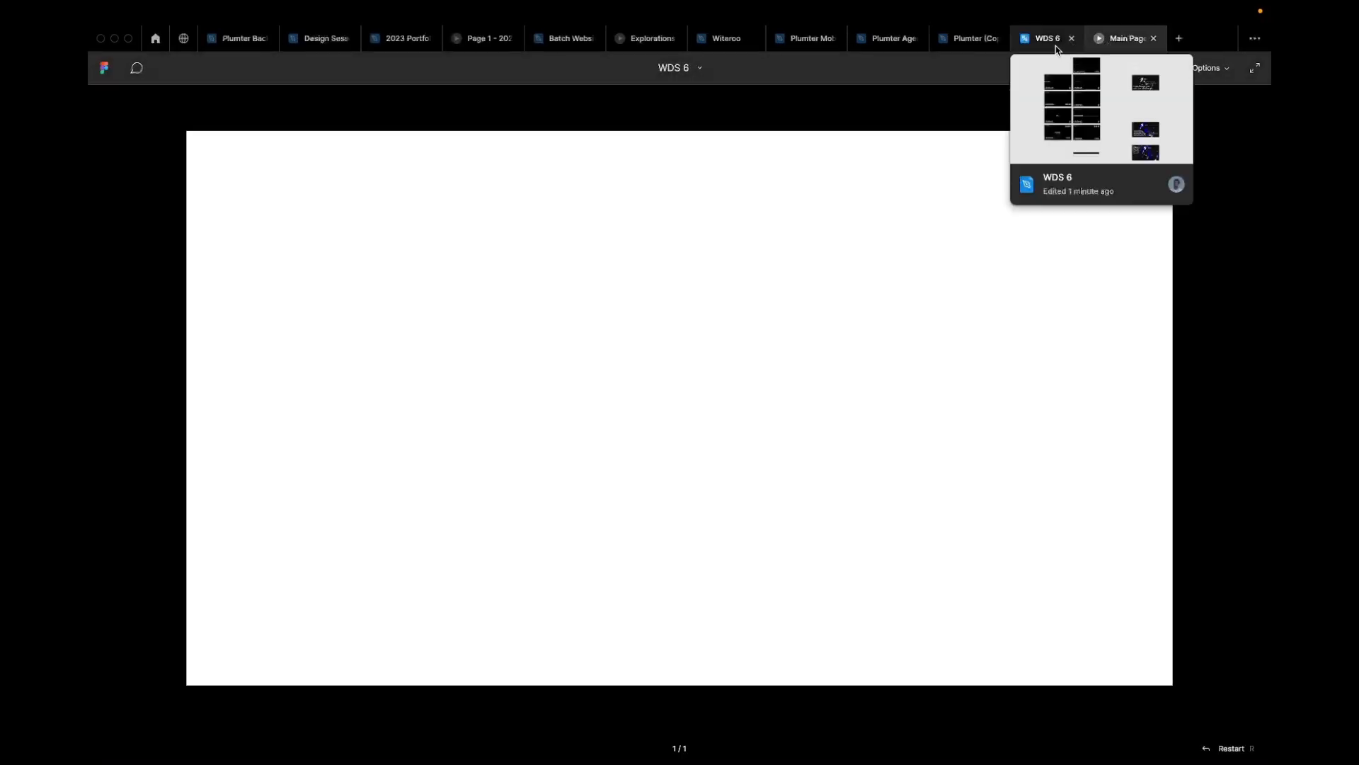
Step: Return to the WDS 6 design file and open Page 1 with the website frames
click(1047, 43)
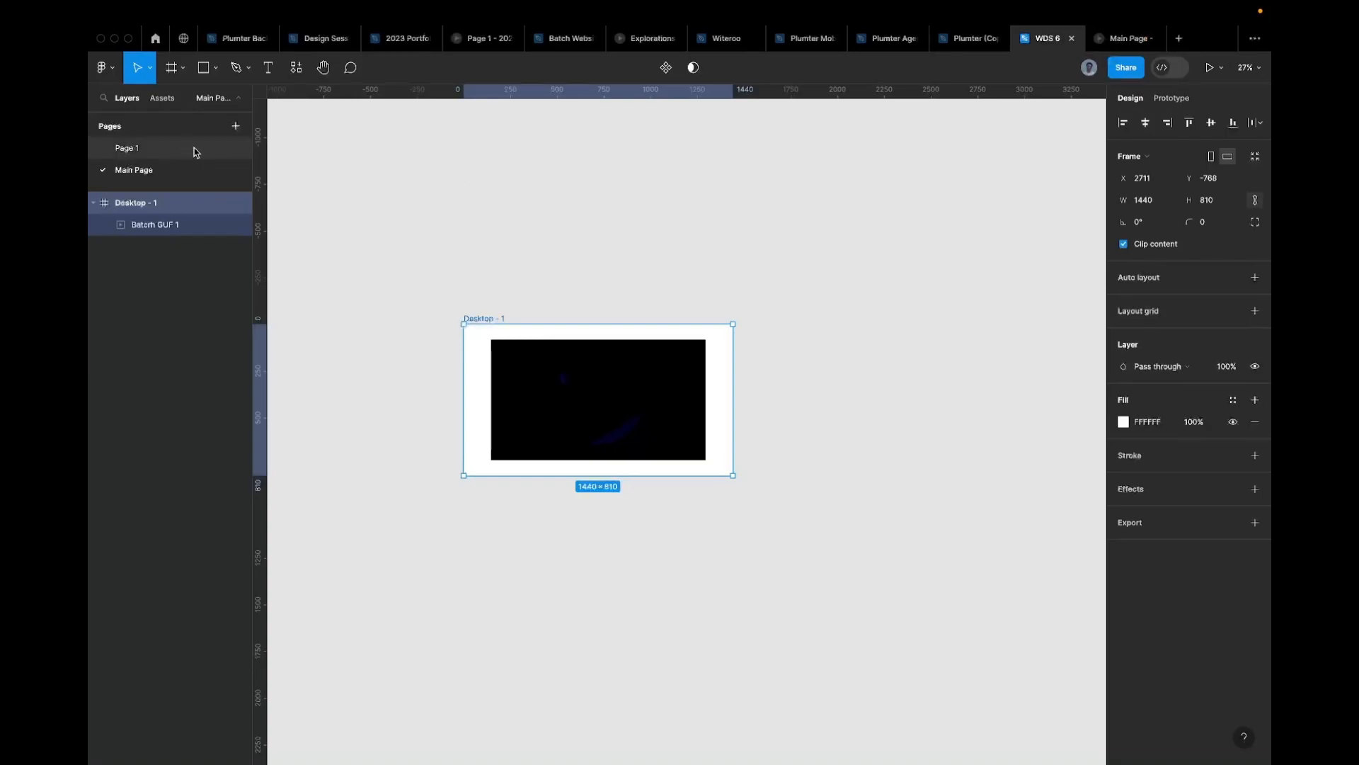
scroll(500, 264, left, 2)
scroll(501, 264, up, 2)
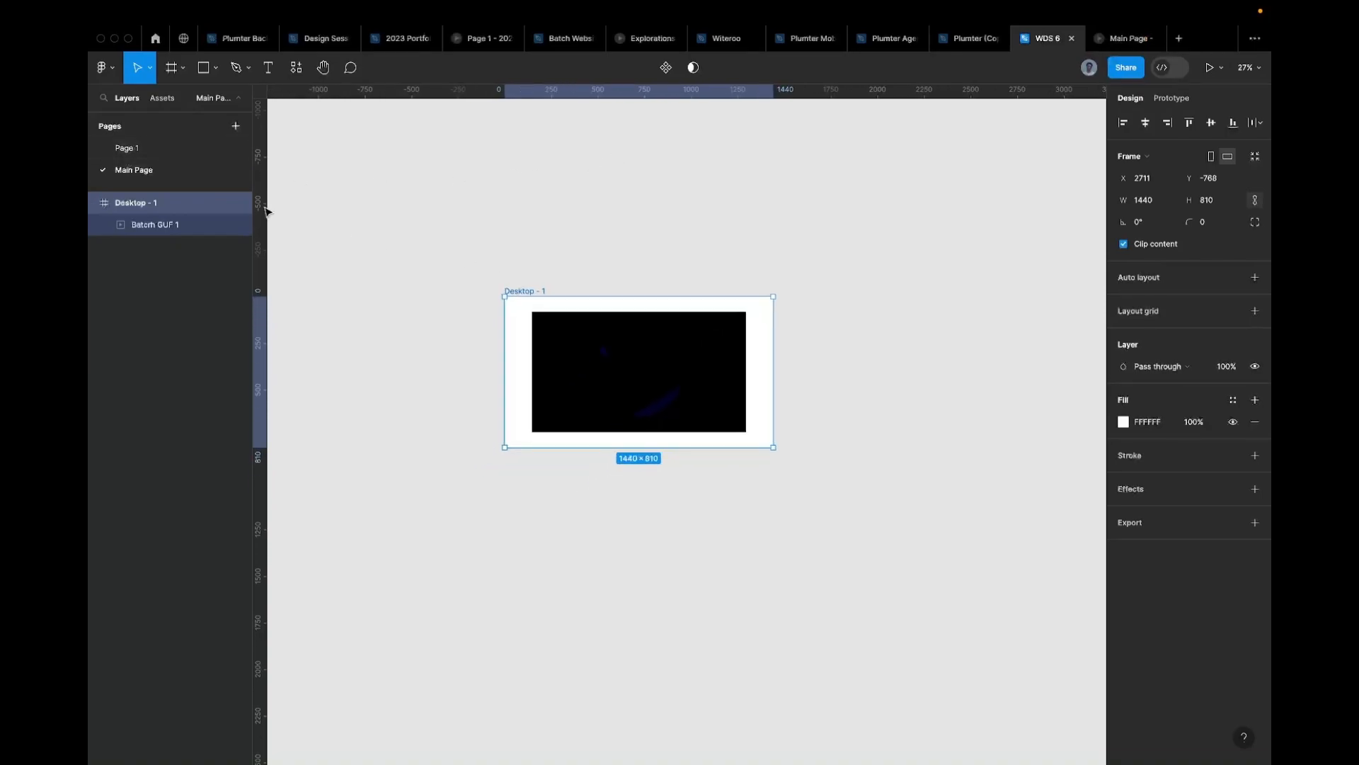
click(127, 148)
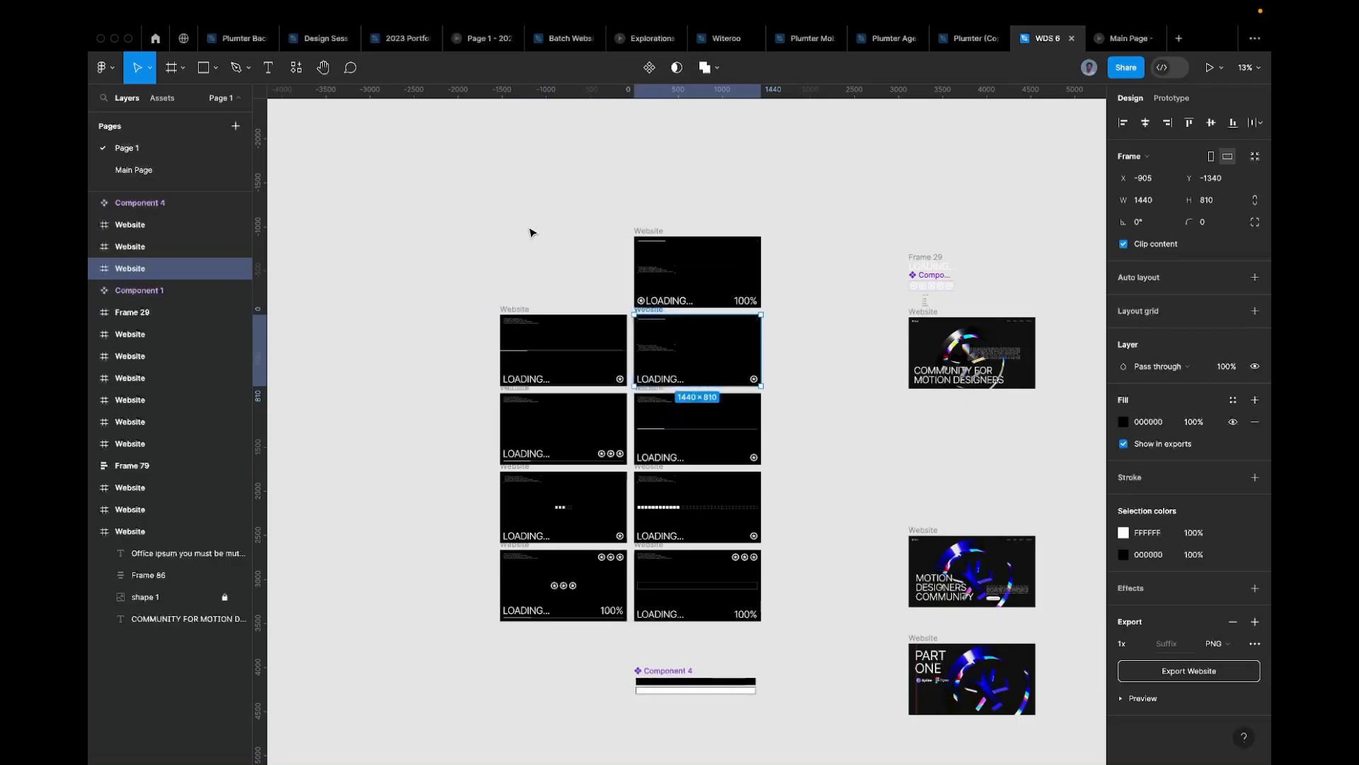
Step: Switch to the browser and examine the G&S& Site of the Day page on Awwwards
key(ctrl+Left)
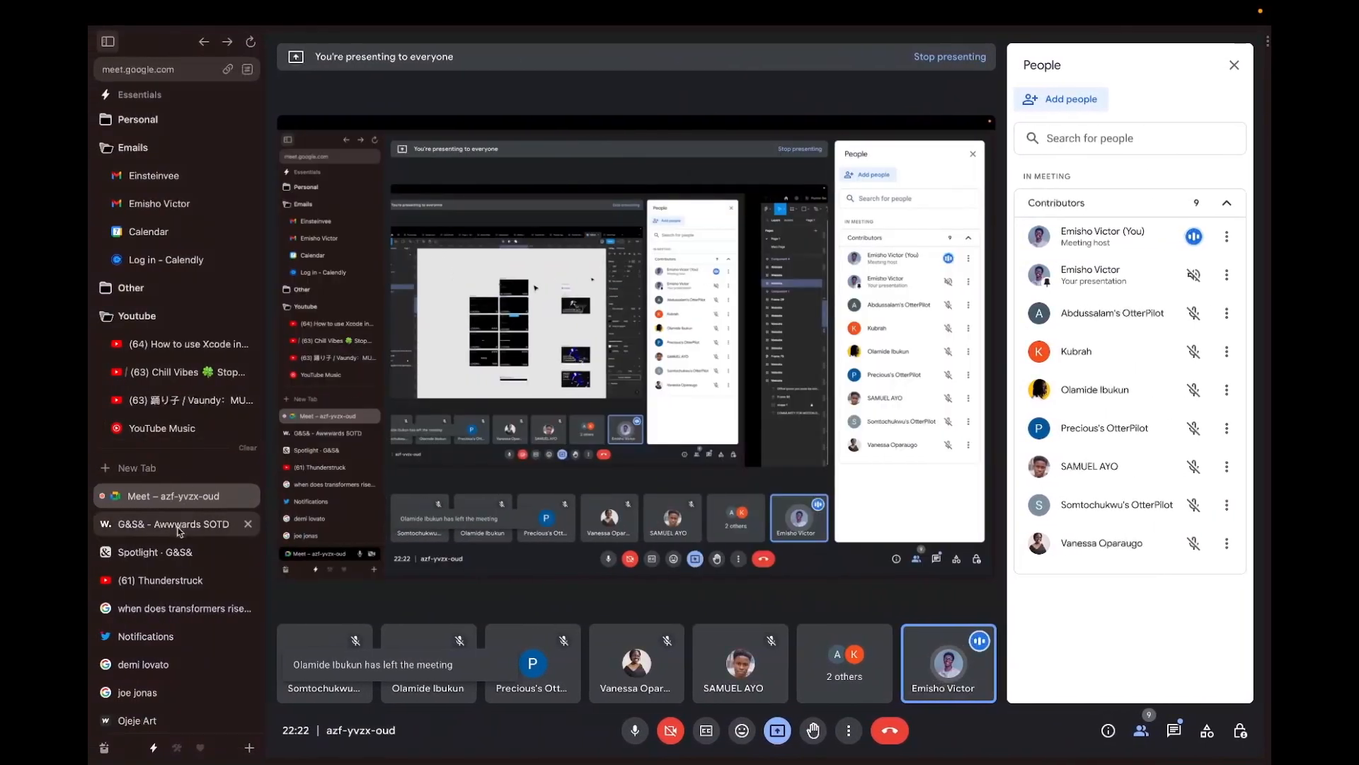
click(179, 525)
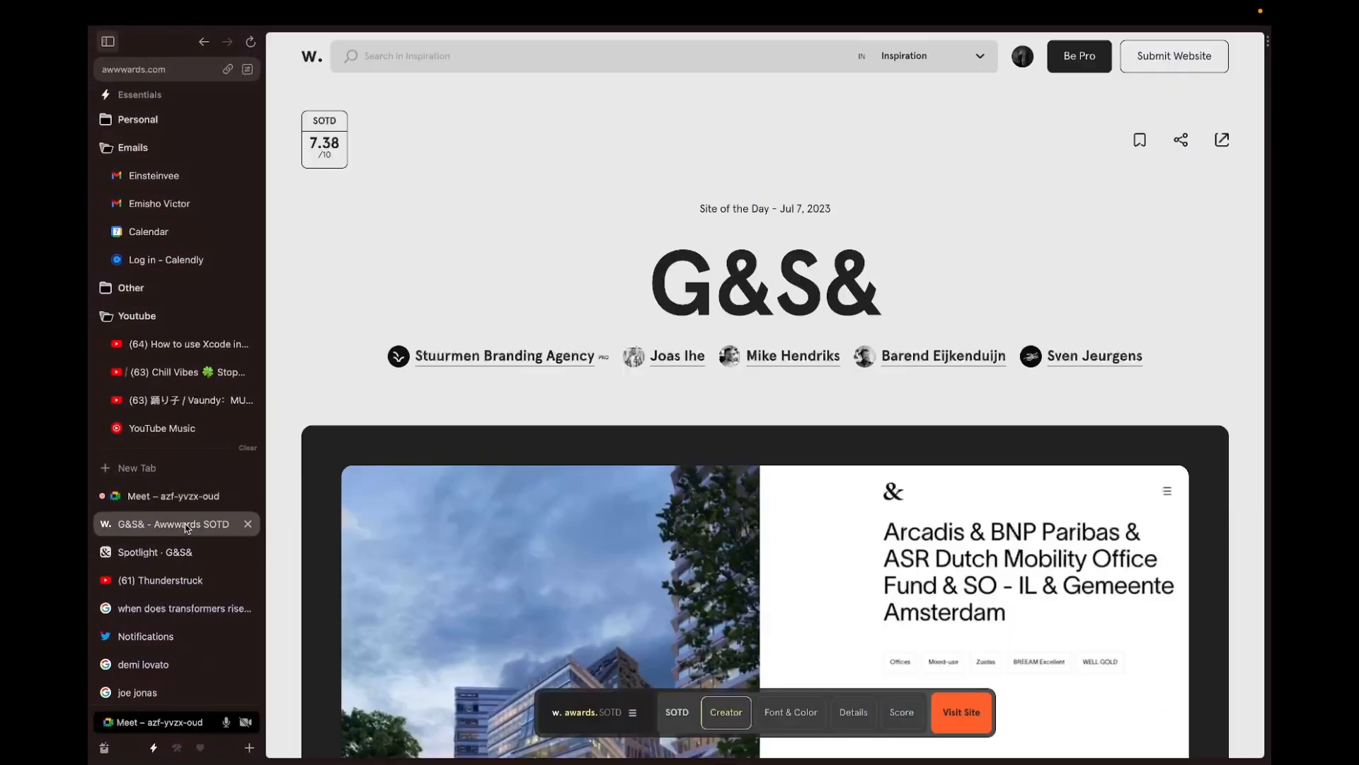
scroll(579, 309, down, 7)
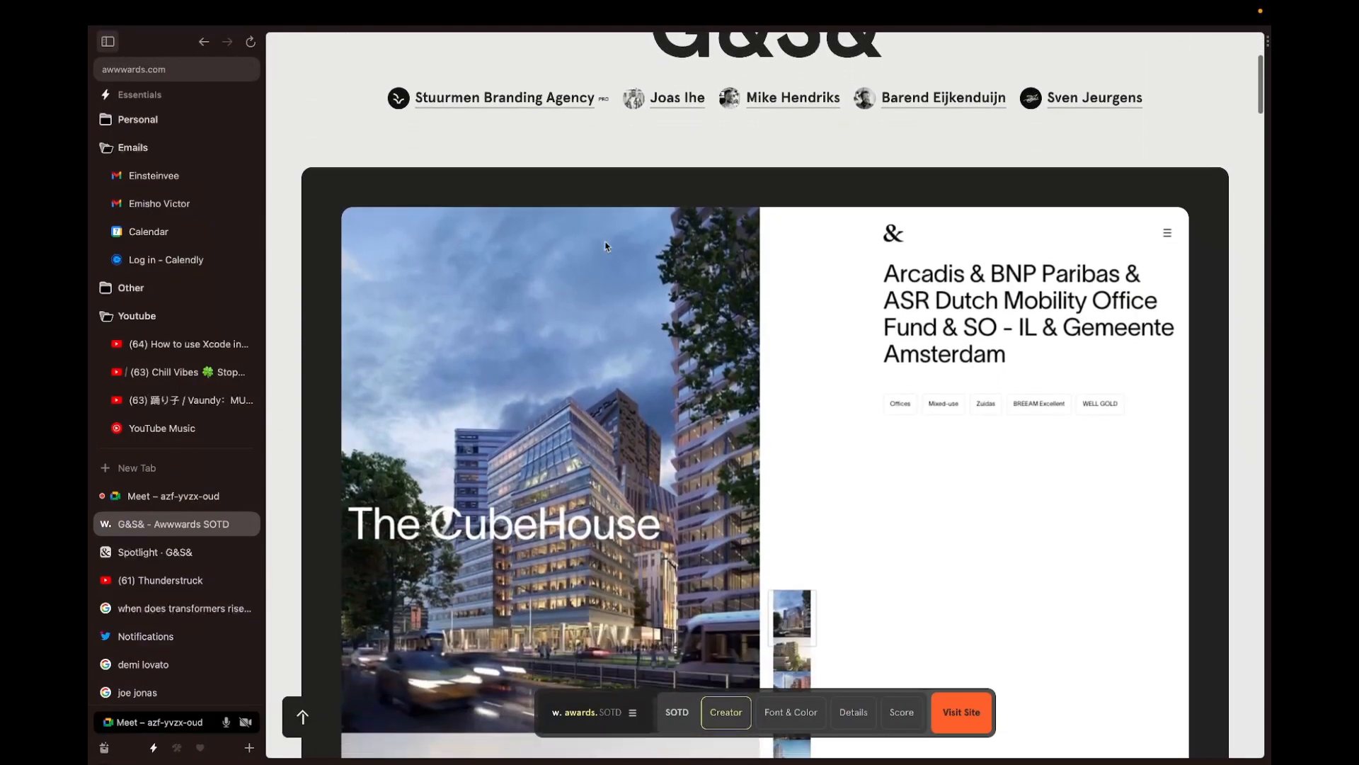
Step: Compare the G&S& page on Awwwards with the loading-screen frames in Figma's WDS 6 file, returning to the browser
scroll(605, 246, down, 3)
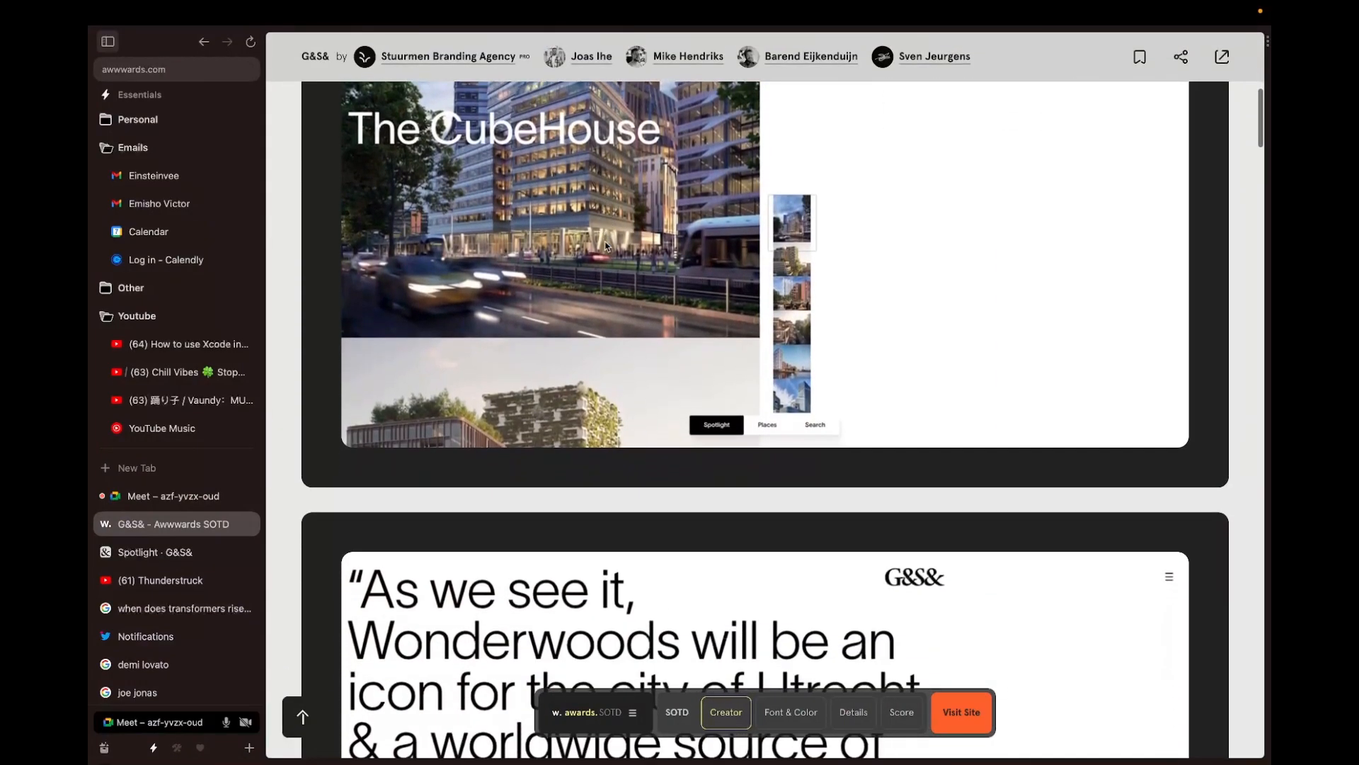
key(ctrl+Right)
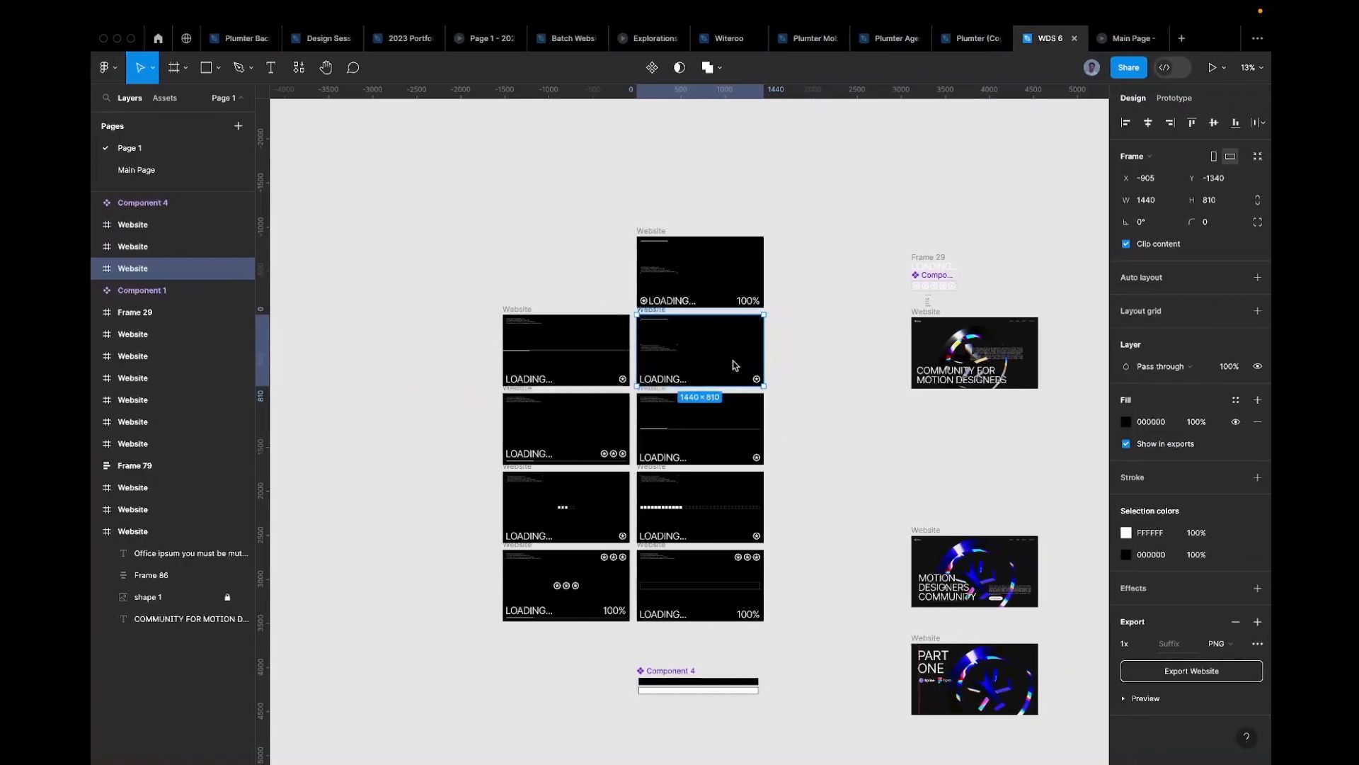
scroll(716, 382, up, 5)
scroll(716, 383, left, 4)
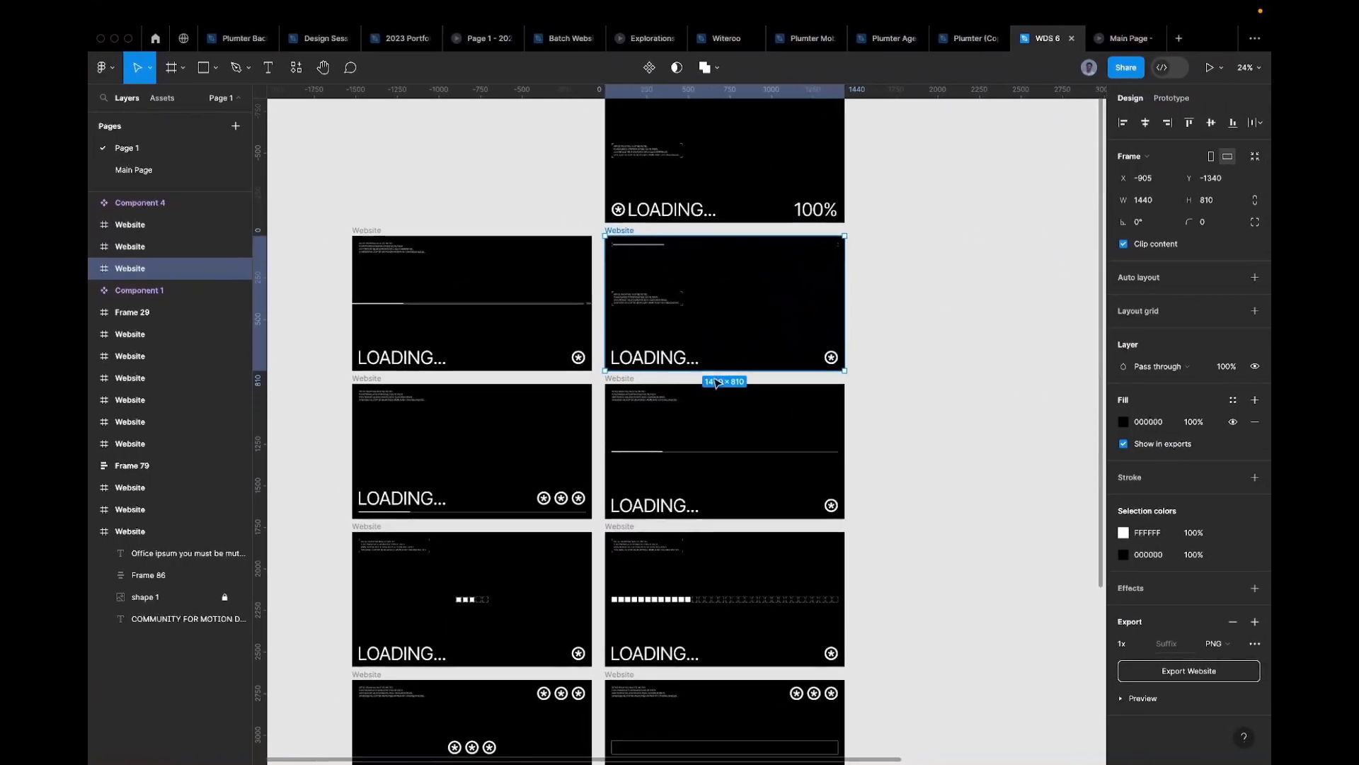
key(ctrl+Left)
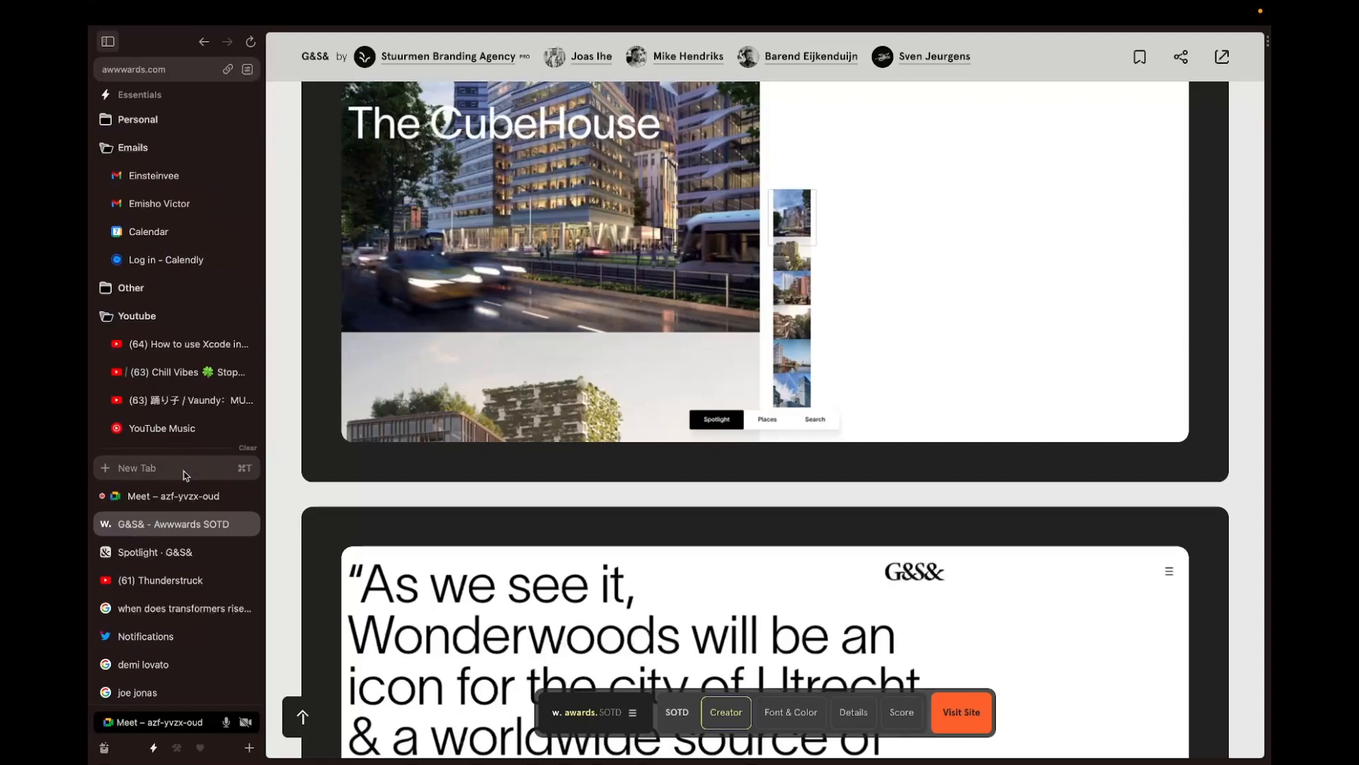
Step: Search for "batch" in a new tab, open Batch's Twitter profile and view its media posts
click(186, 474)
text(batch)
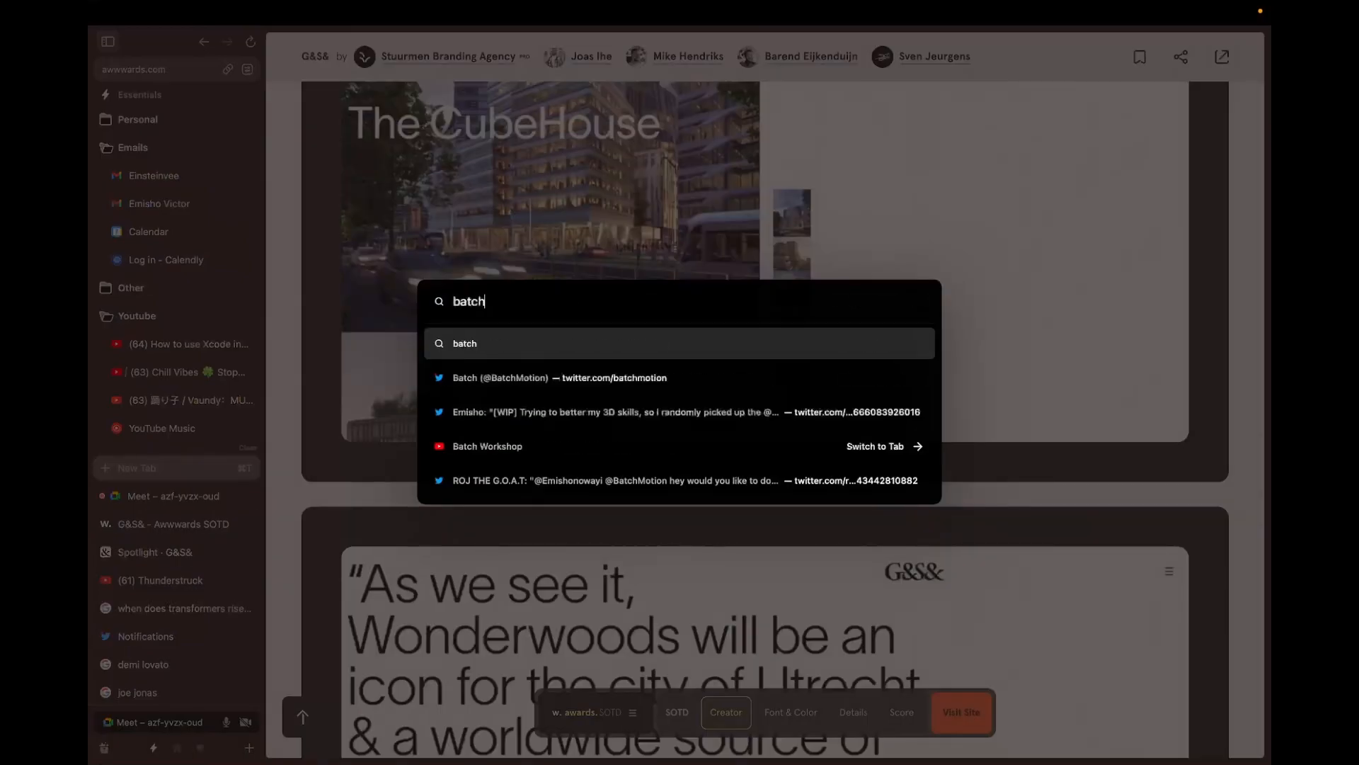
click(608, 377)
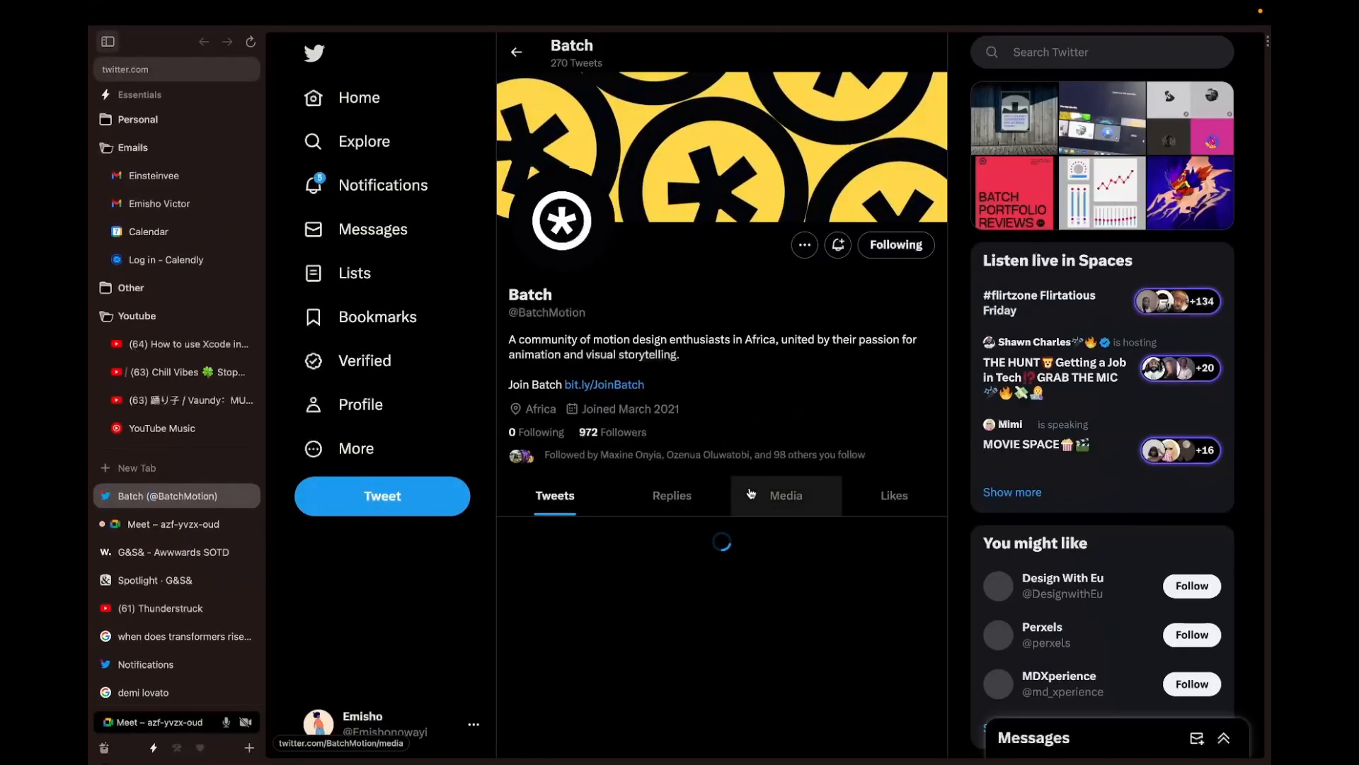
click(785, 501)
scroll(785, 501, down, 5)
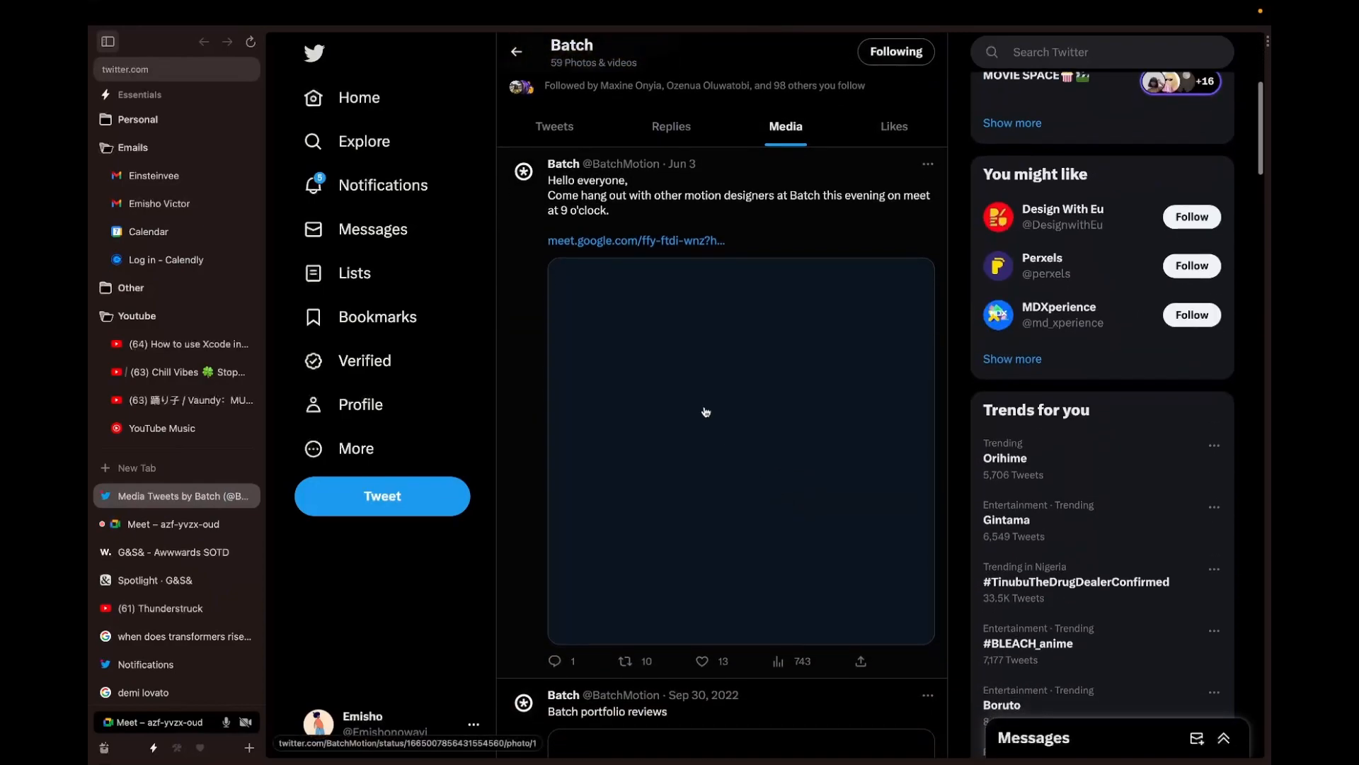
scroll(693, 392, down, 3)
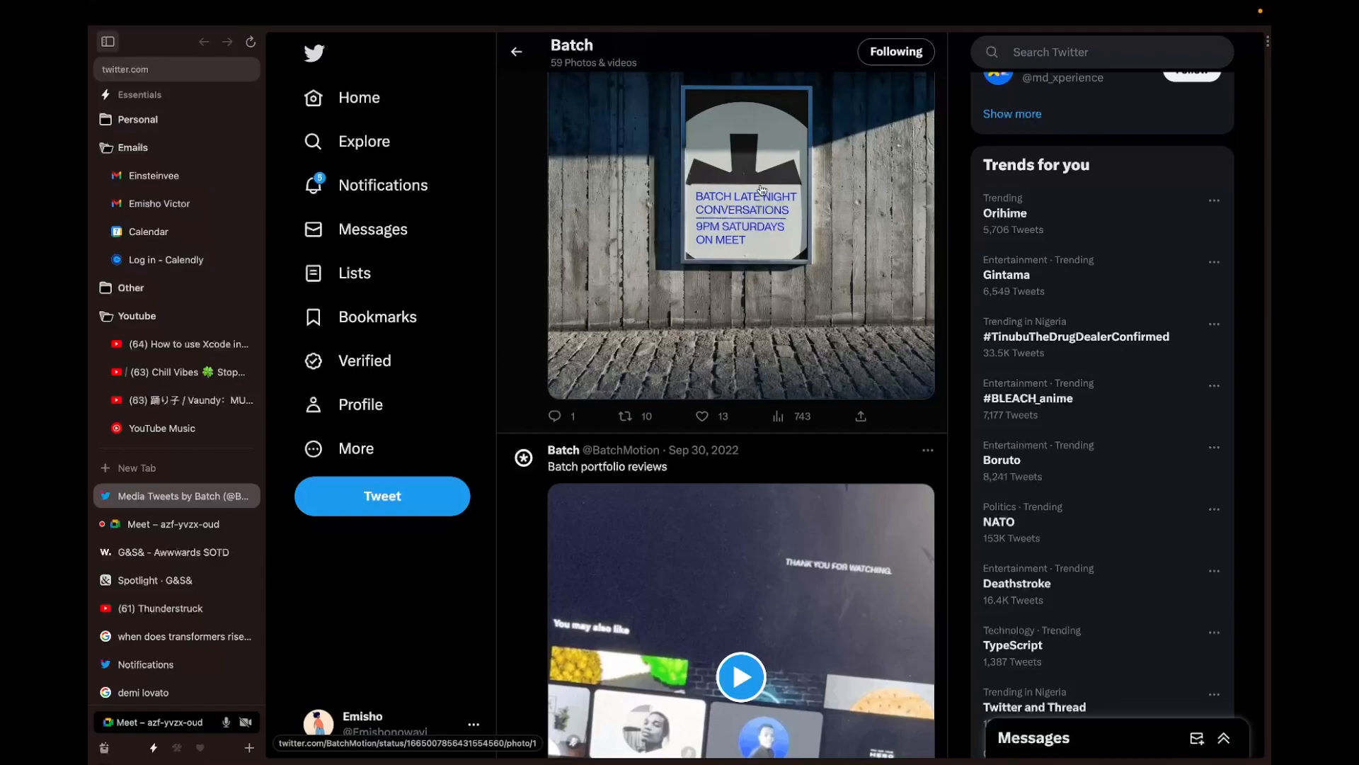
Step: Switch to Figma, examine the LOADING... text in the left column's top Website frame, and return to Batch's poster in the browser
key(ctrl+Right)
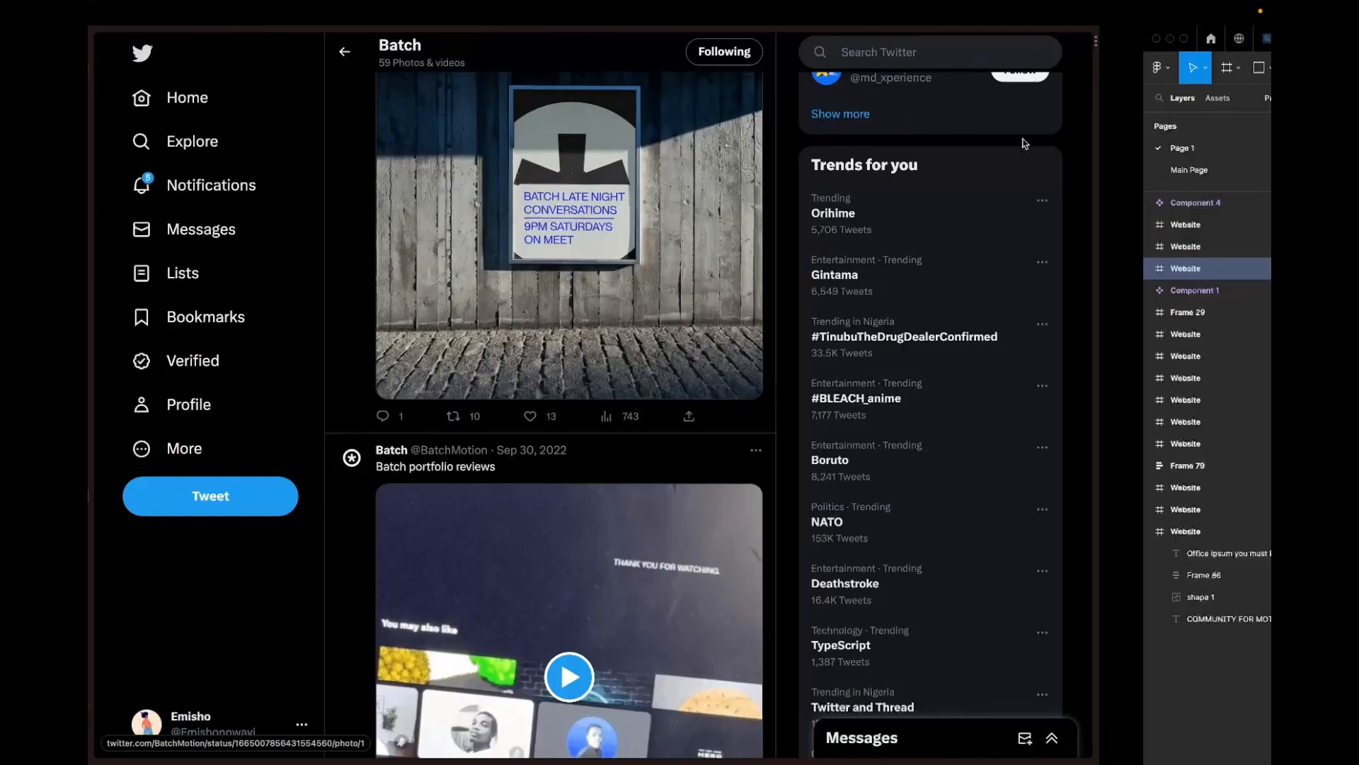
scroll(464, 345, up, 5)
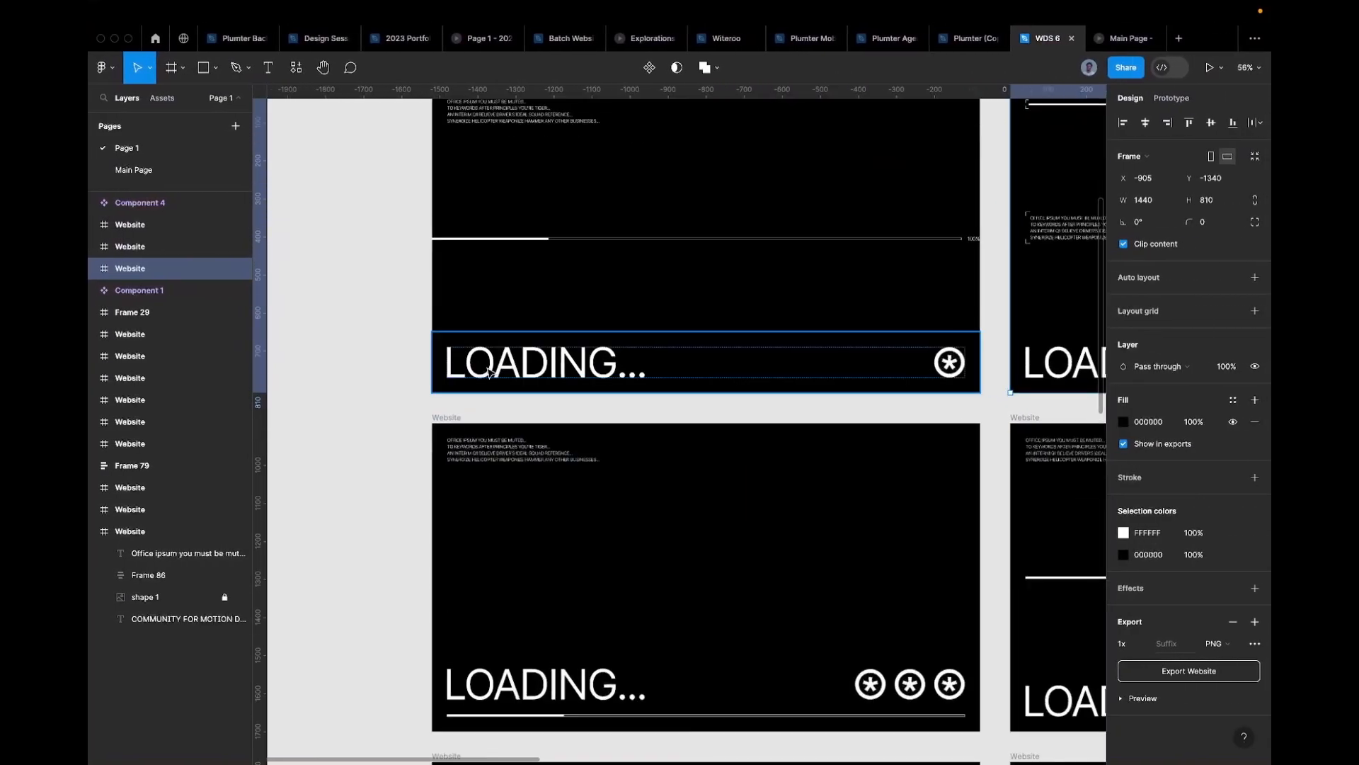
super+click(580, 362)
scroll(708, 348, down, 4)
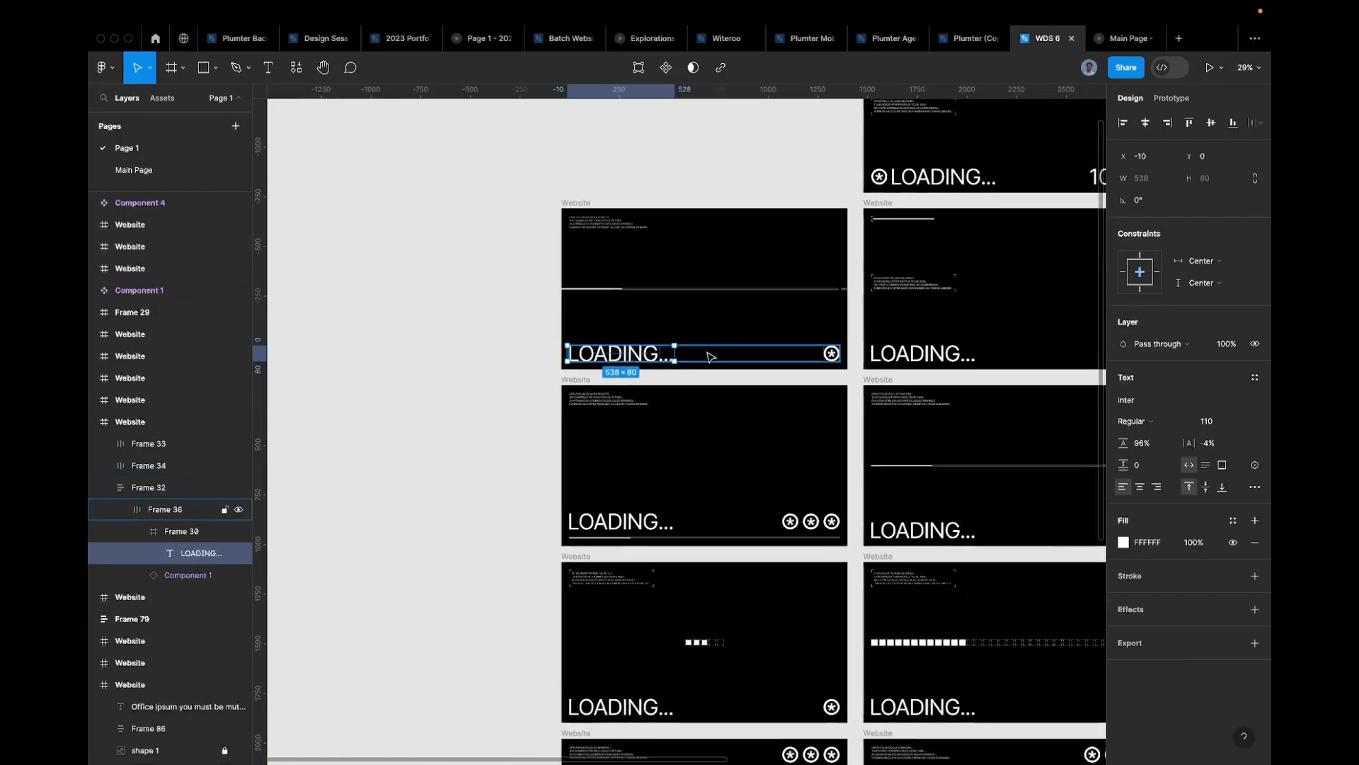
scroll(708, 351, up, 2)
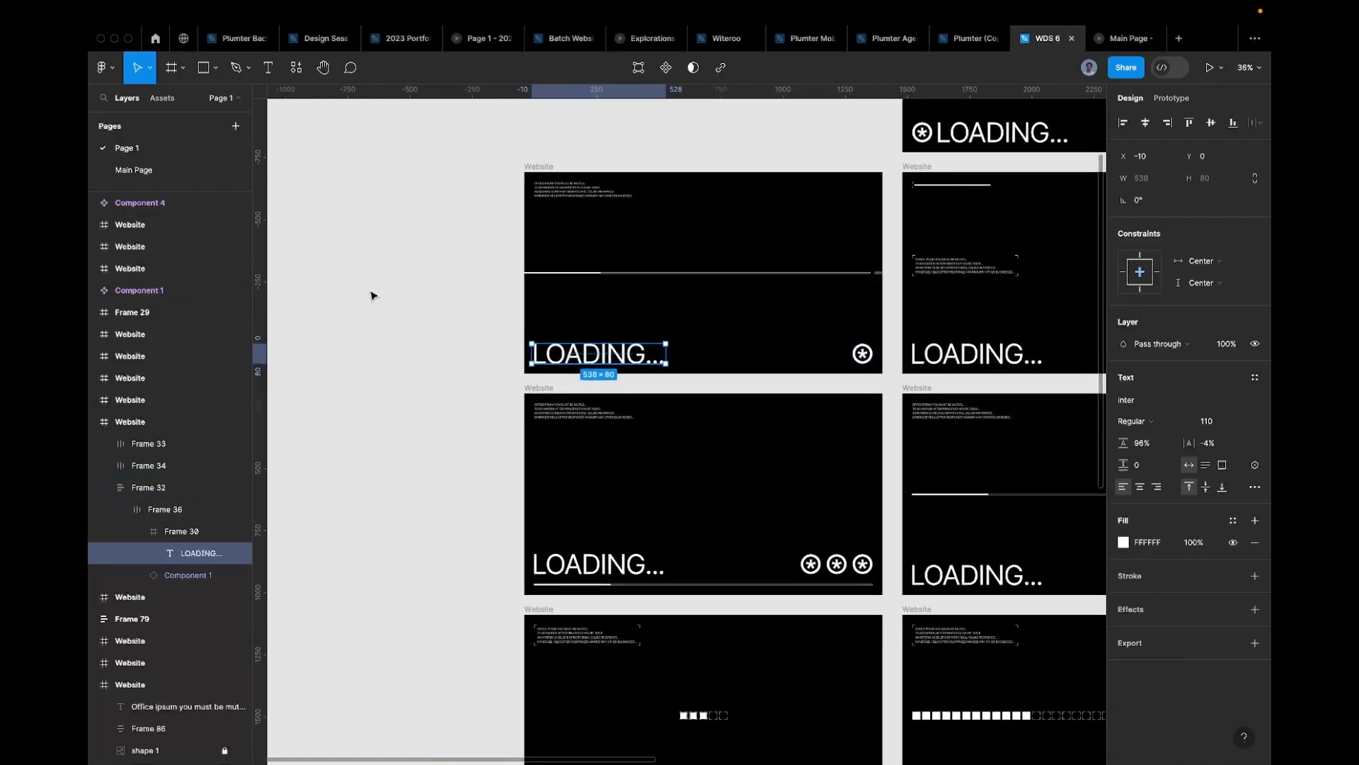
key(ctrl+Left)
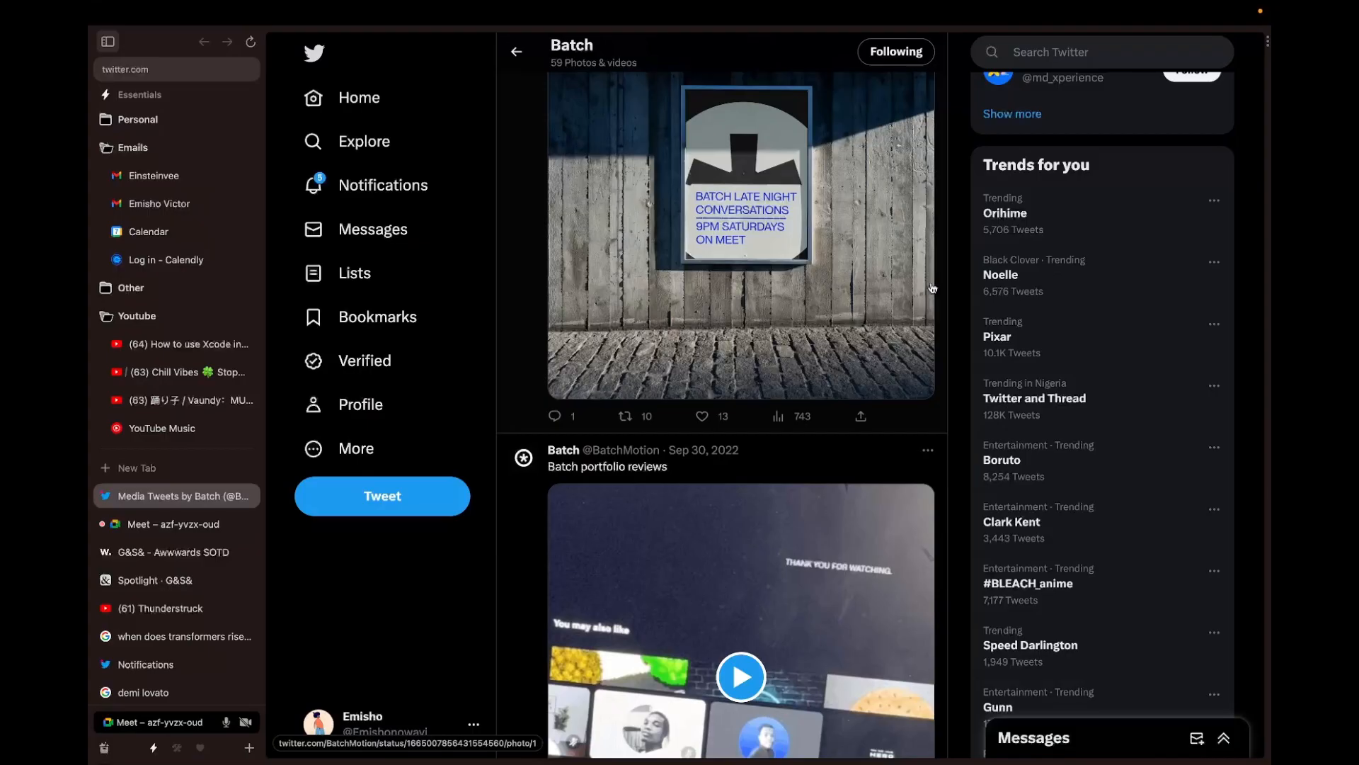
Step: Switch to Figma and set the case of the selected LOADING... text to lowercase
key(ctrl+Right)
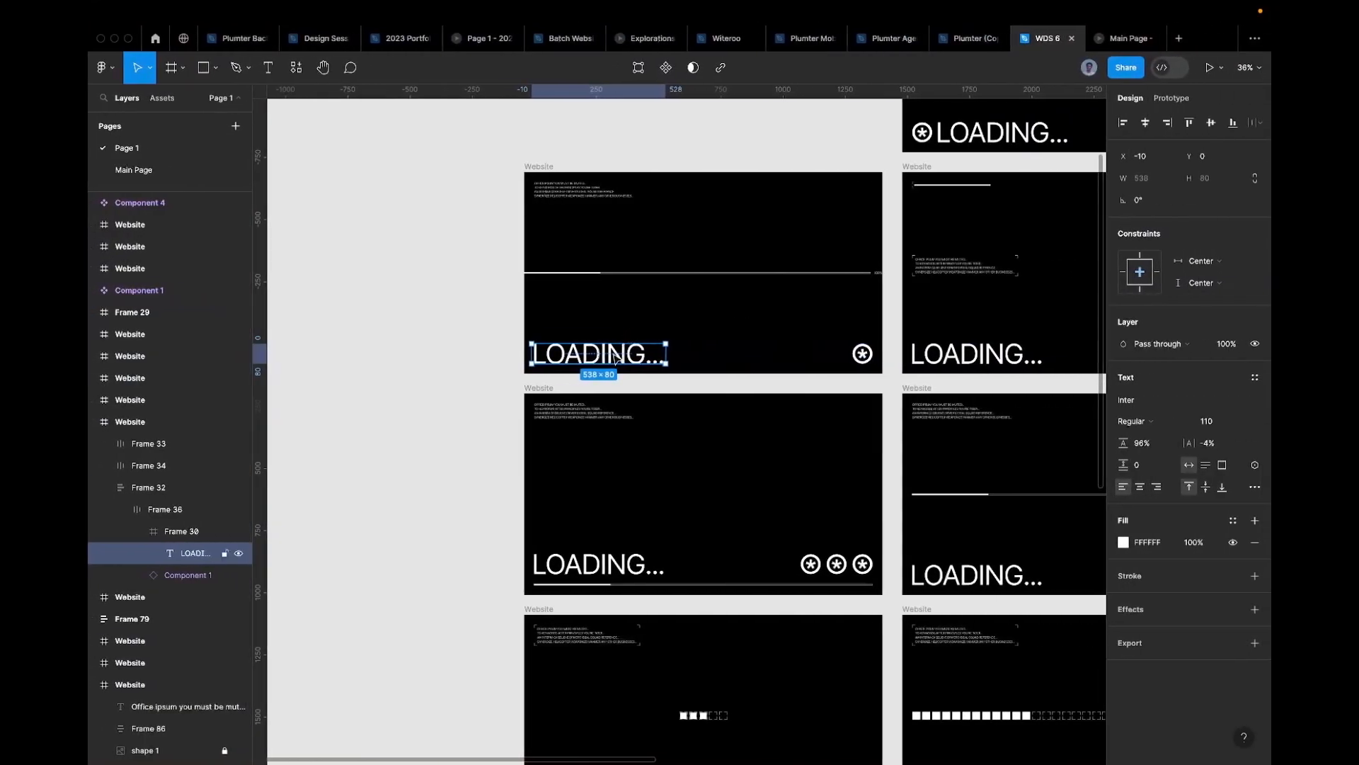
click(1253, 487)
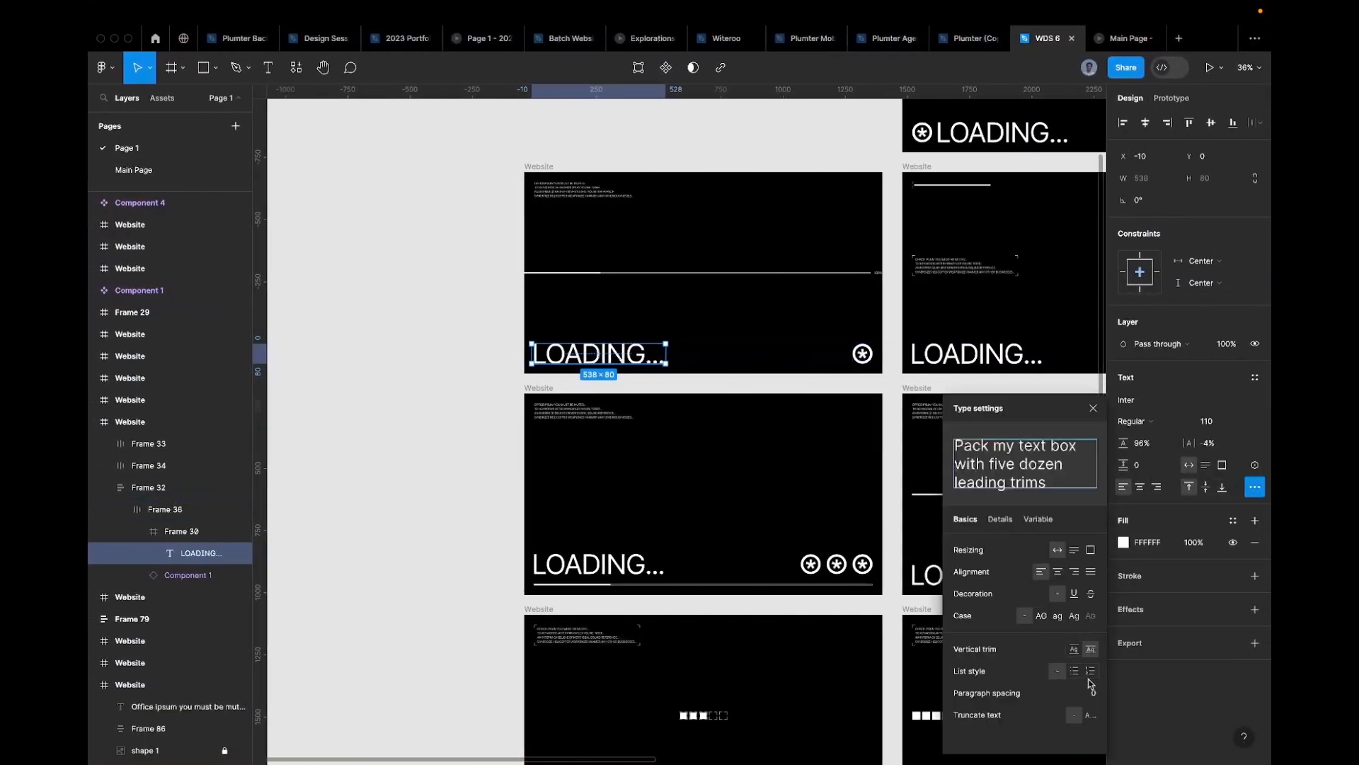
click(1060, 616)
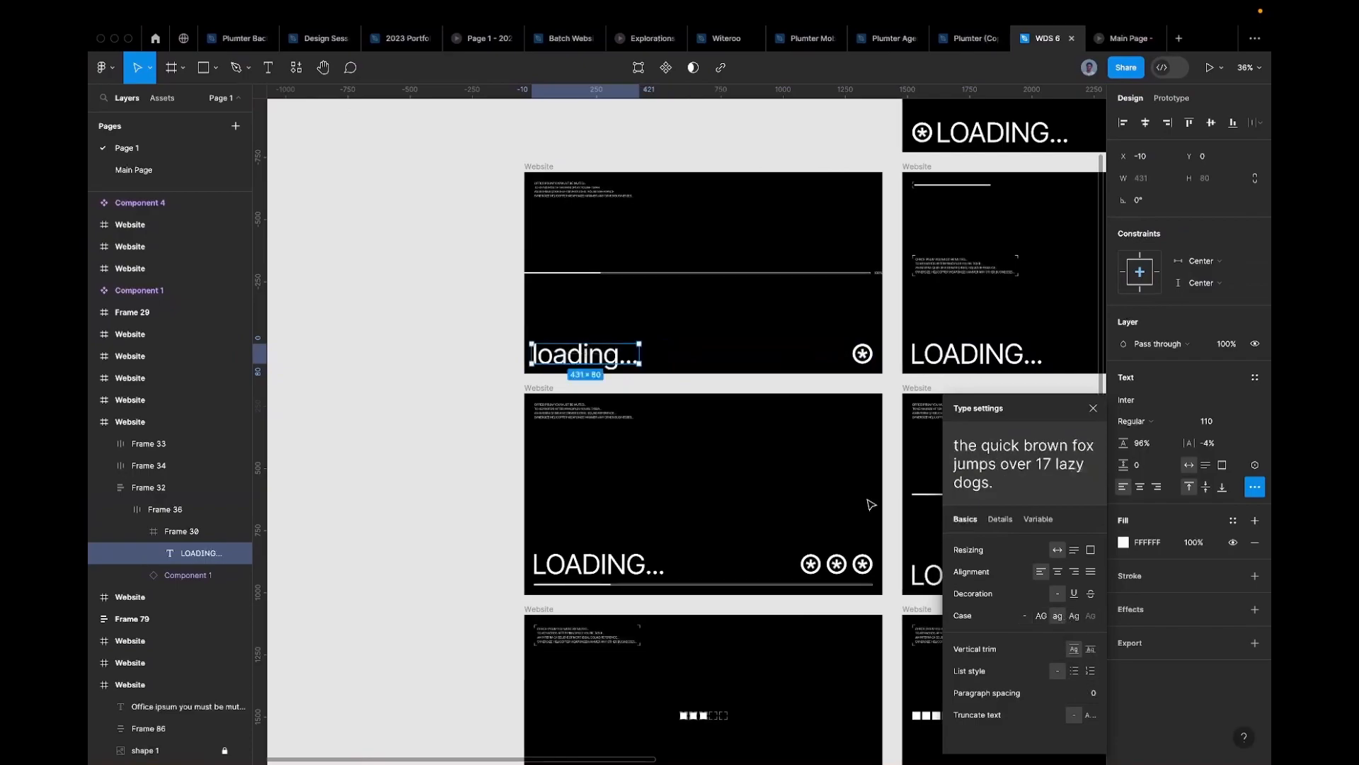
click(465, 381)
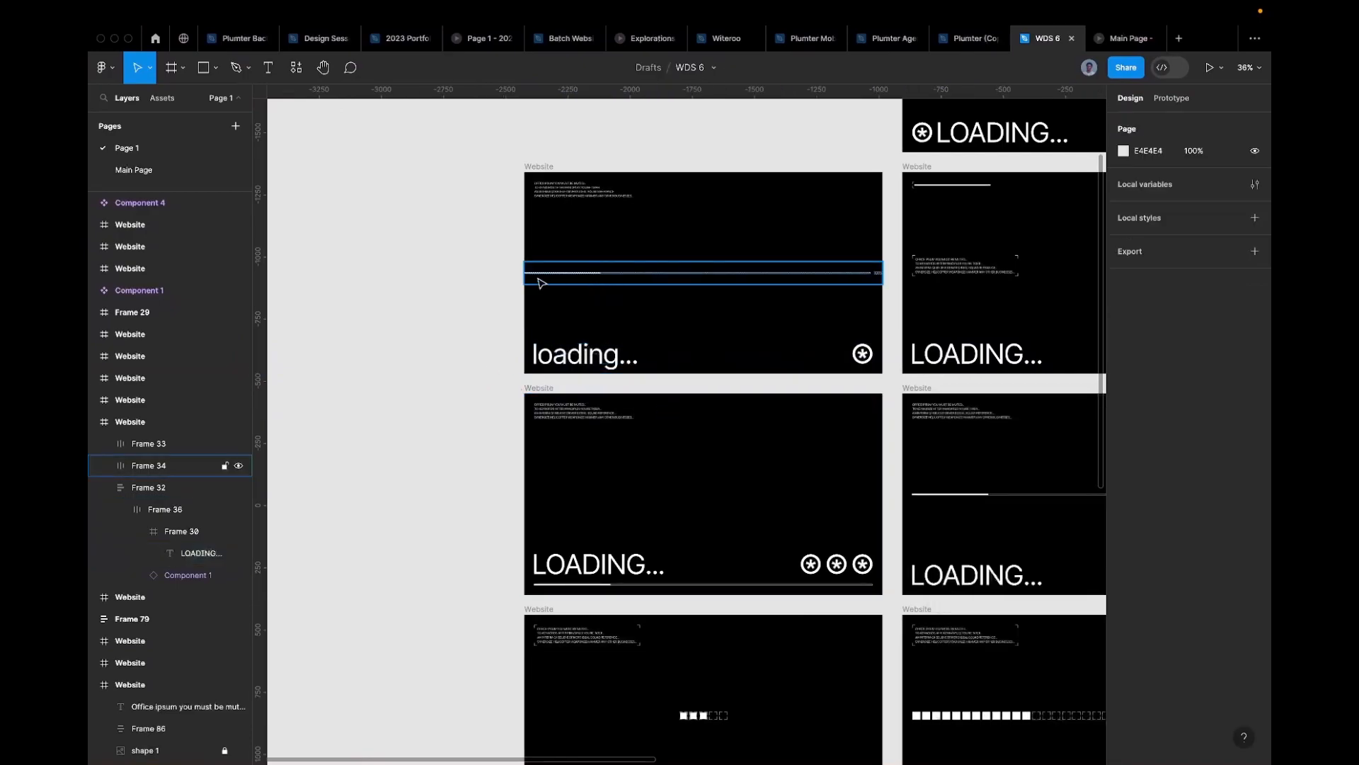
Step: Check Batch's poster in the browser again, and undo the lowercase change to the loading text in Figma
key(ctrl+Left)
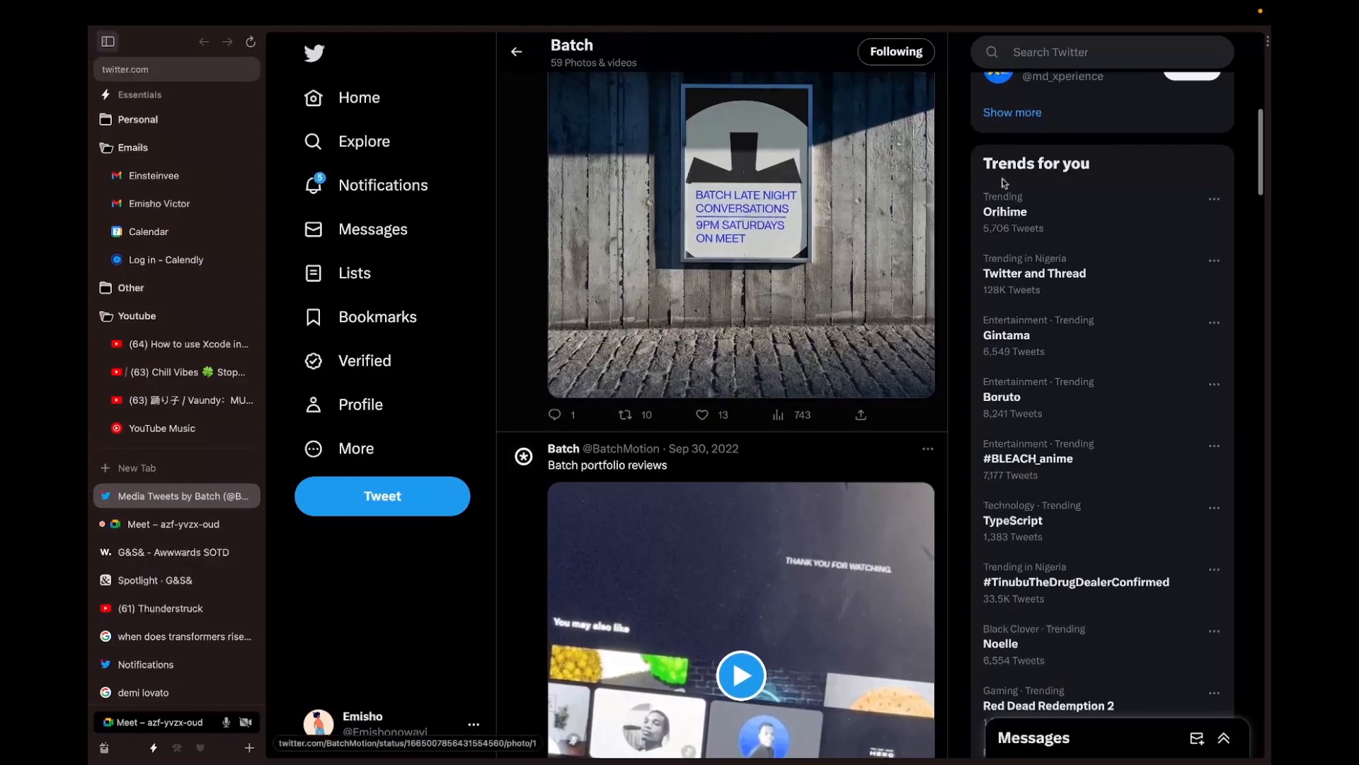
key(ctrl+Right)
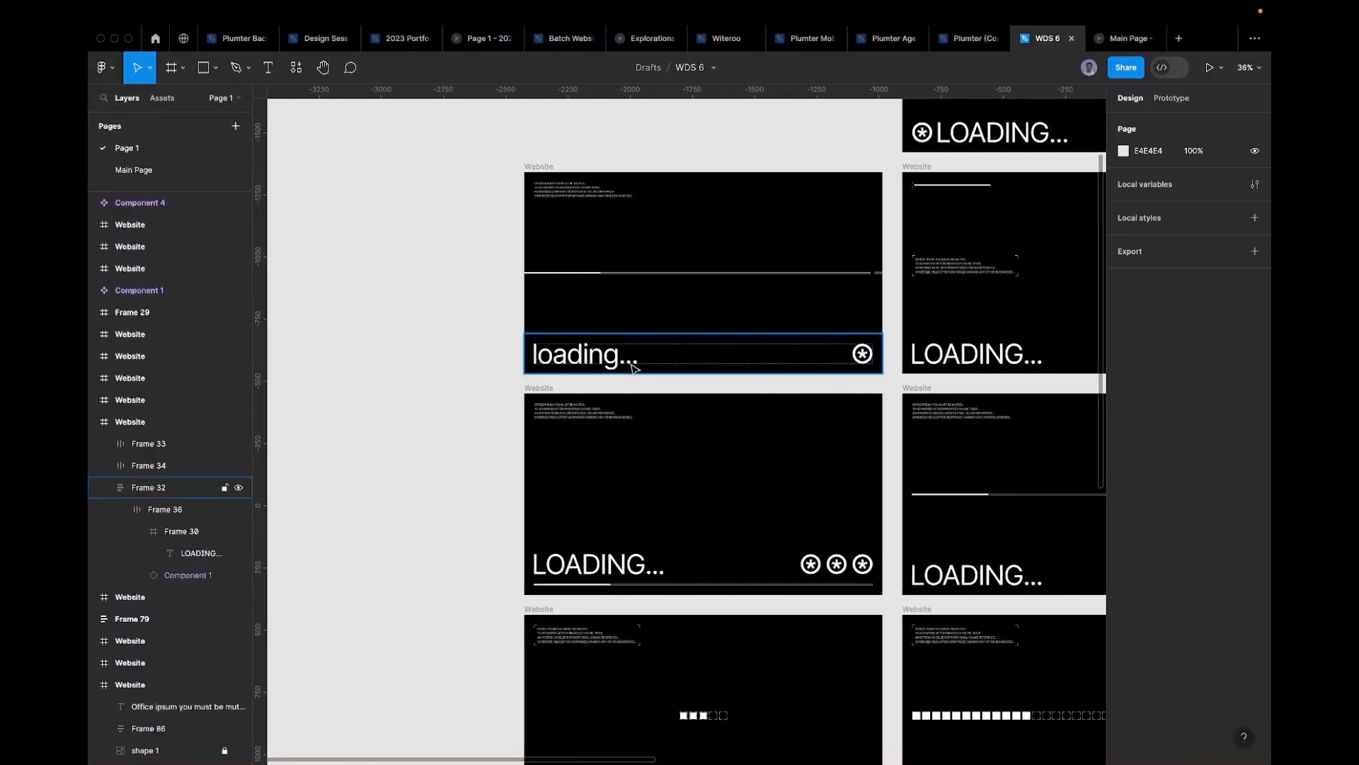
super+click(635, 369)
key(super+z)
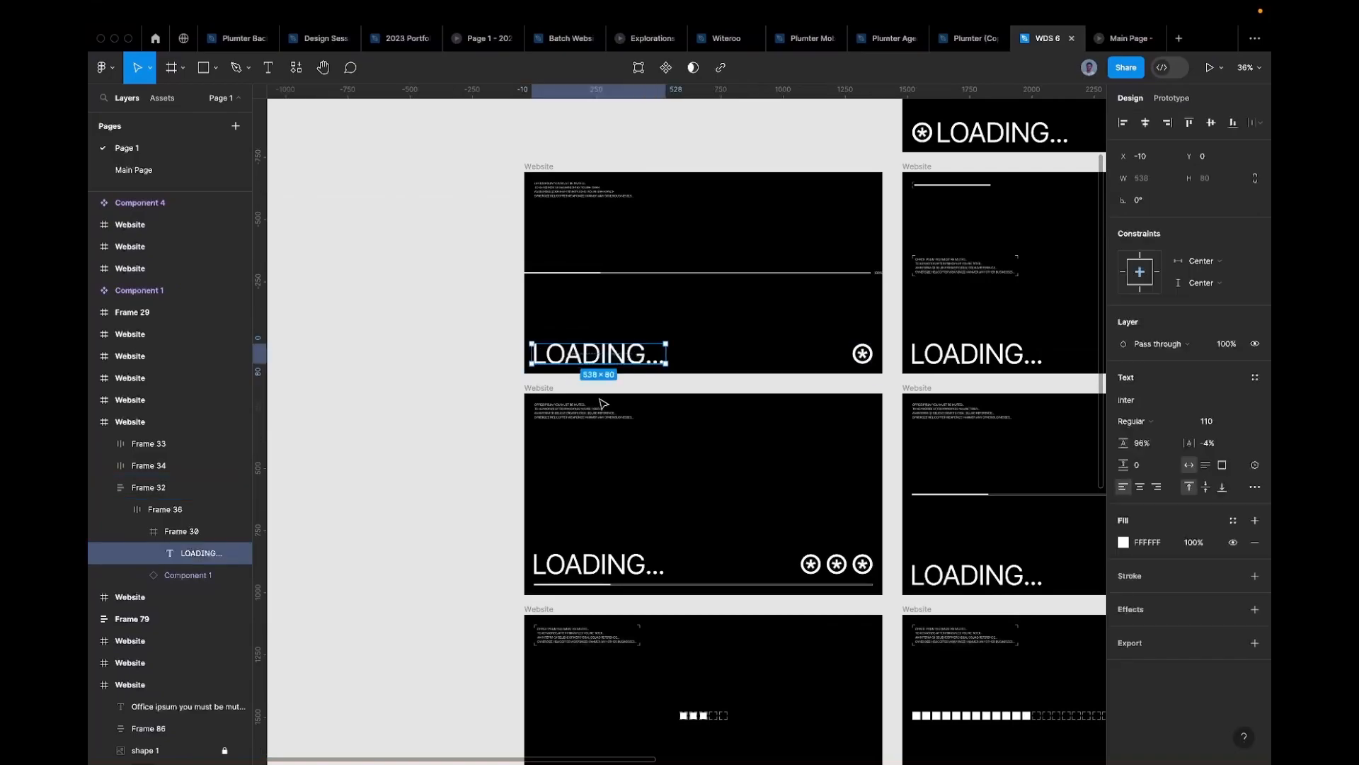
Step: Switch to the browser and examine the typography of Batch's Portfolio Reviews post
key(ctrl+Left)
scroll(636, 397, down, 8)
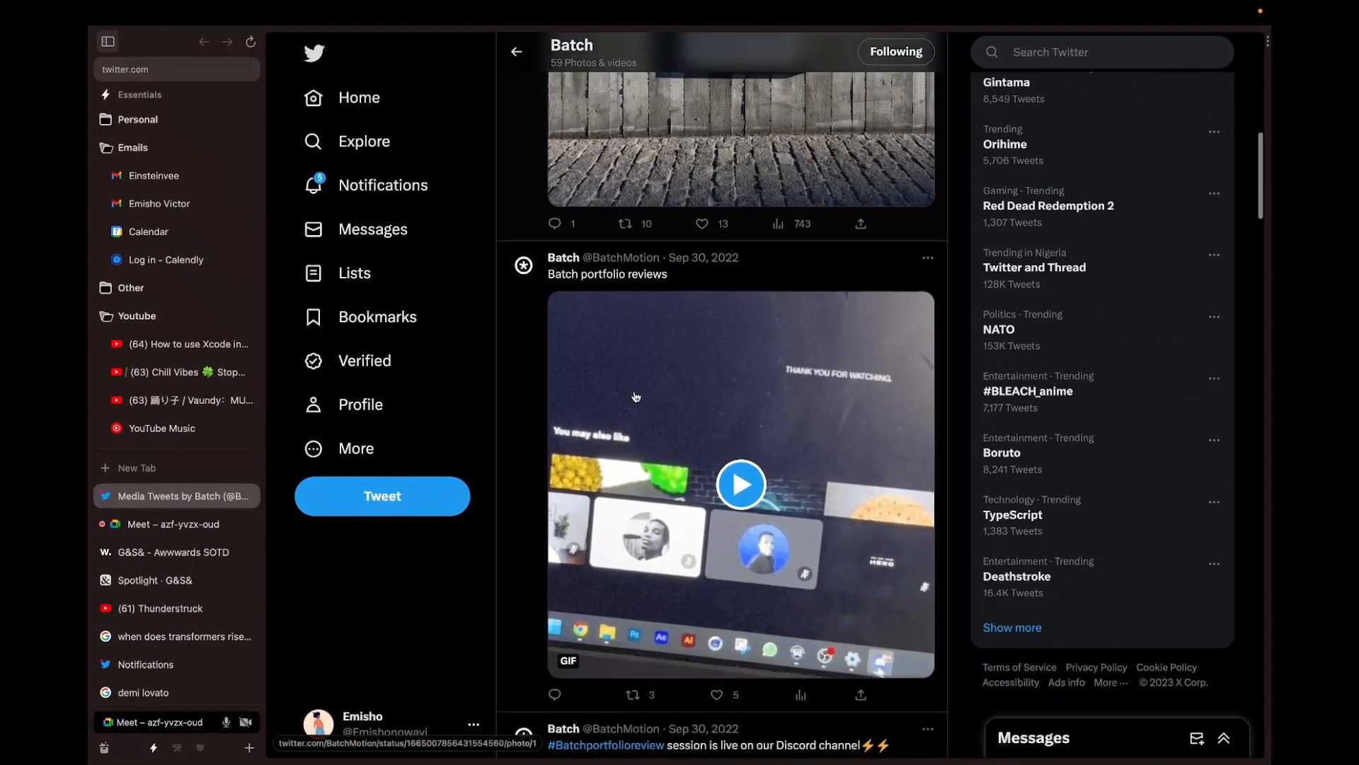
scroll(636, 396, down, 10)
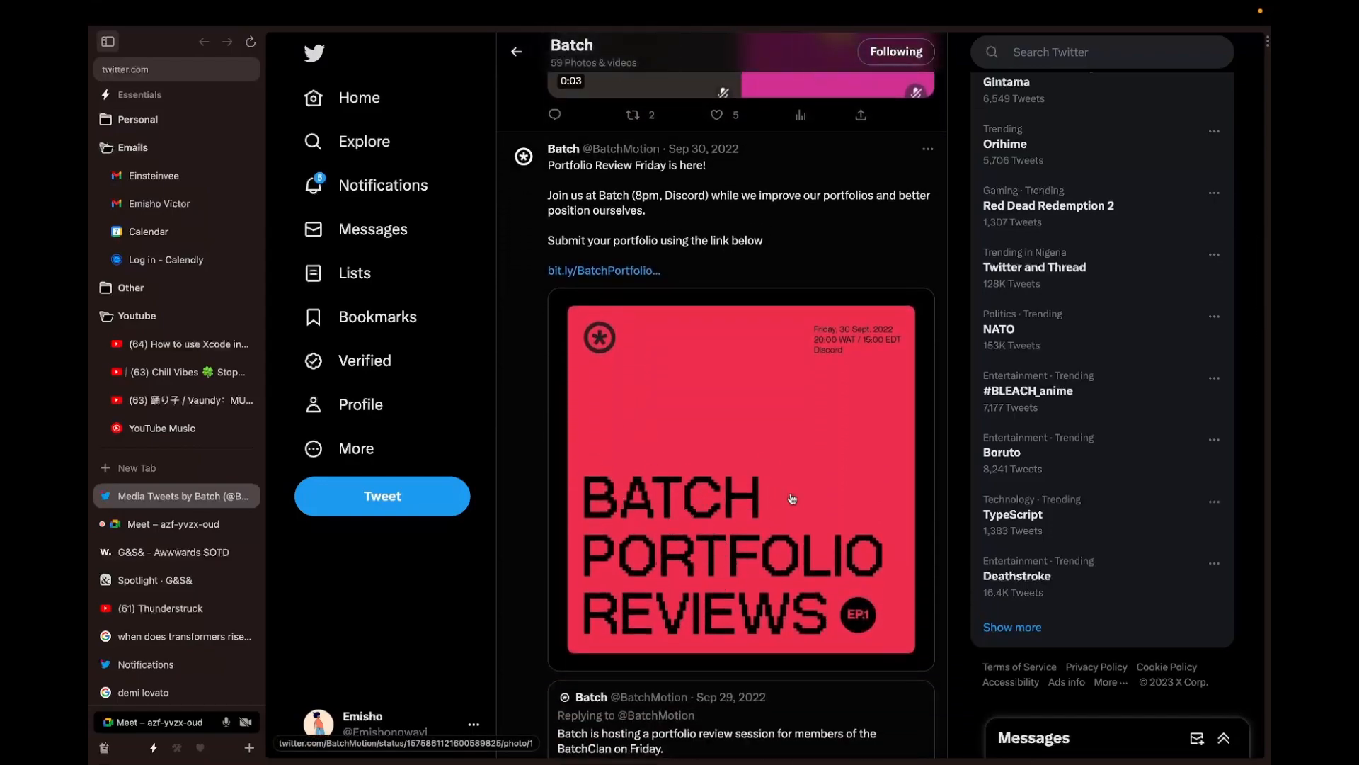
scroll(792, 498, down, 1)
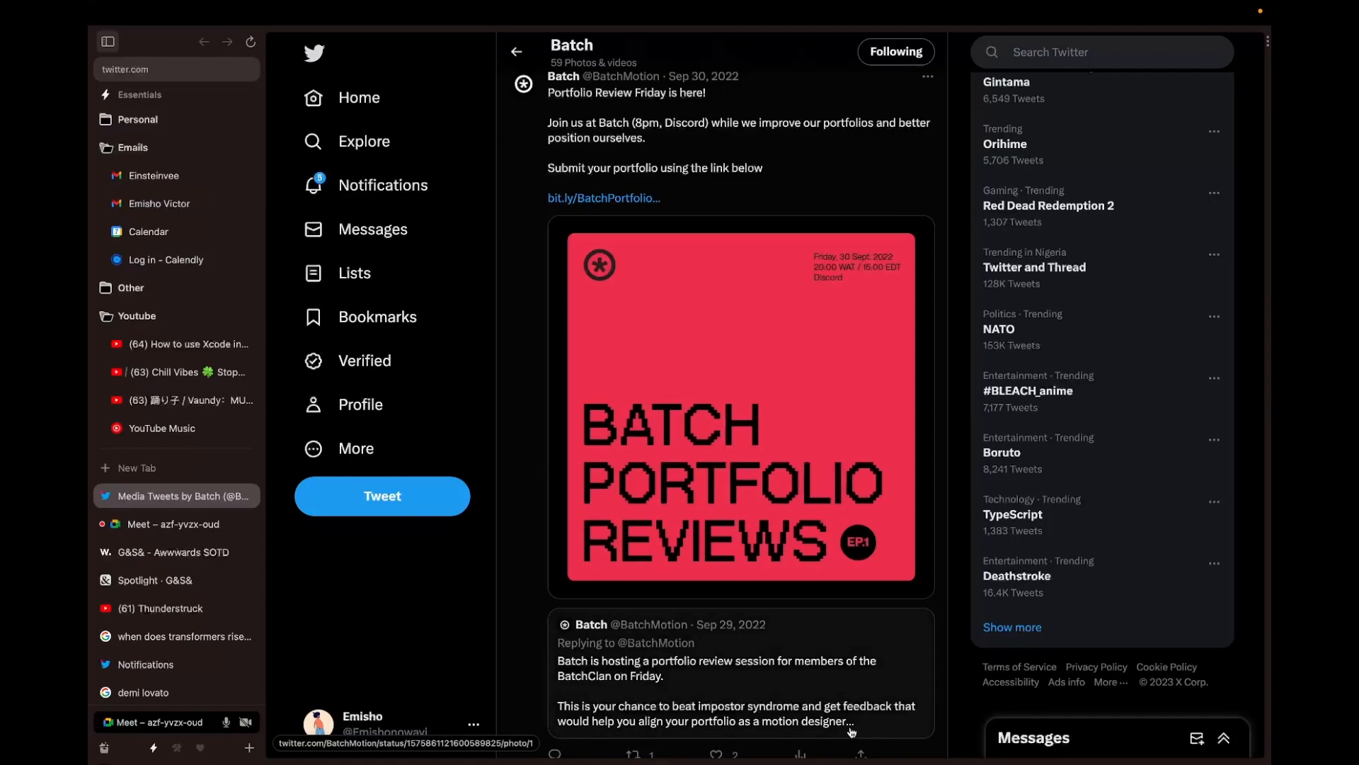
key(ctrl+Right)
key(ctrl+Left)
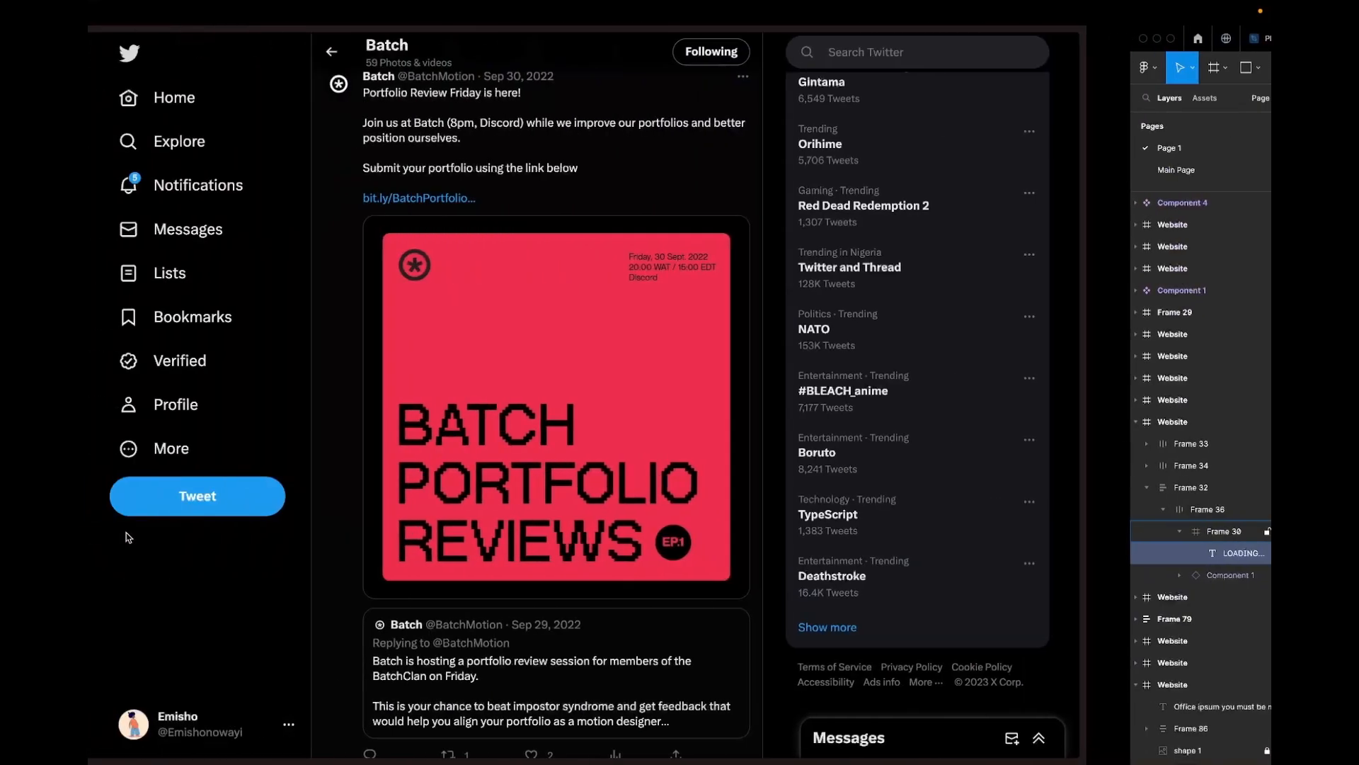
Step: Examine Batch's Late Night Conversations poster and the older media posts down to the Batch Workshops guest posters
scroll(728, 431, up, 20)
scroll(745, 465, down, 5)
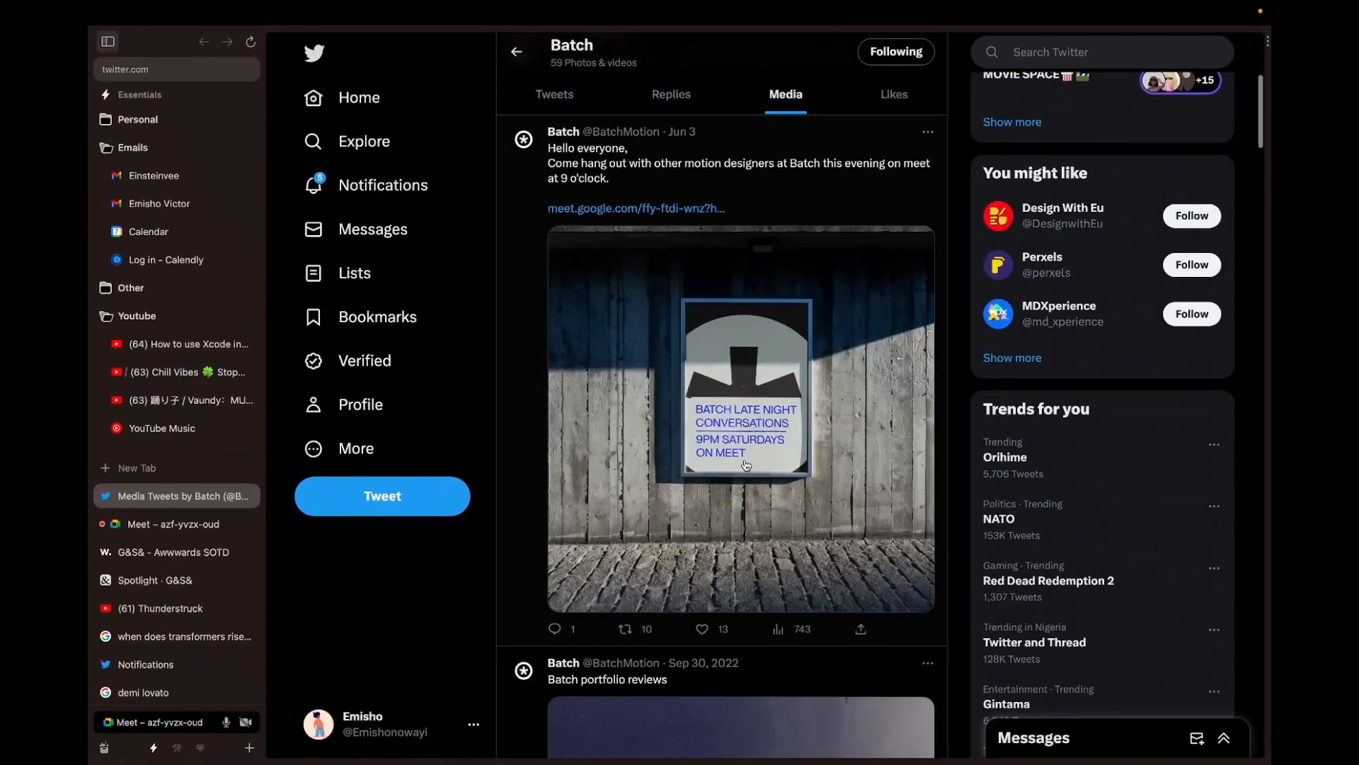
scroll(716, 422, down, 2)
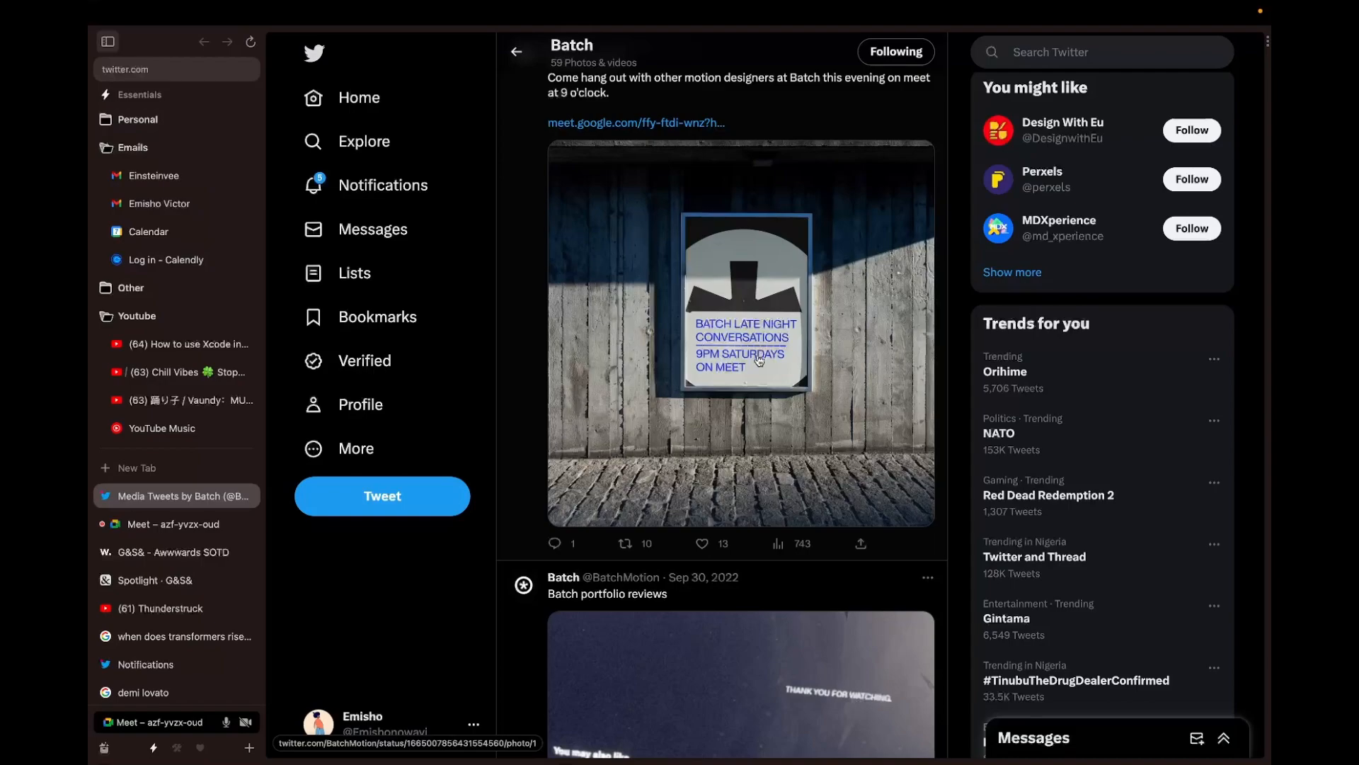
scroll(759, 352, down, 15)
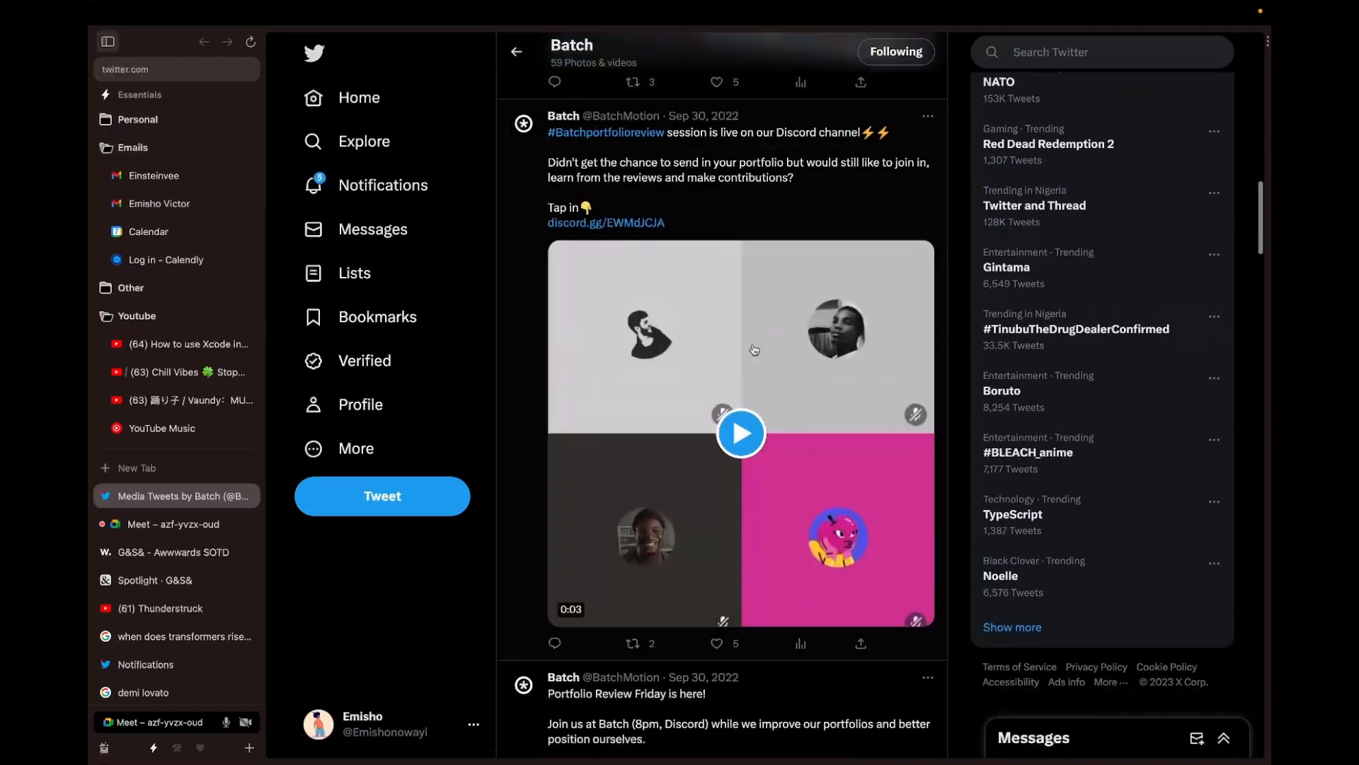
scroll(791, 400, down, 15)
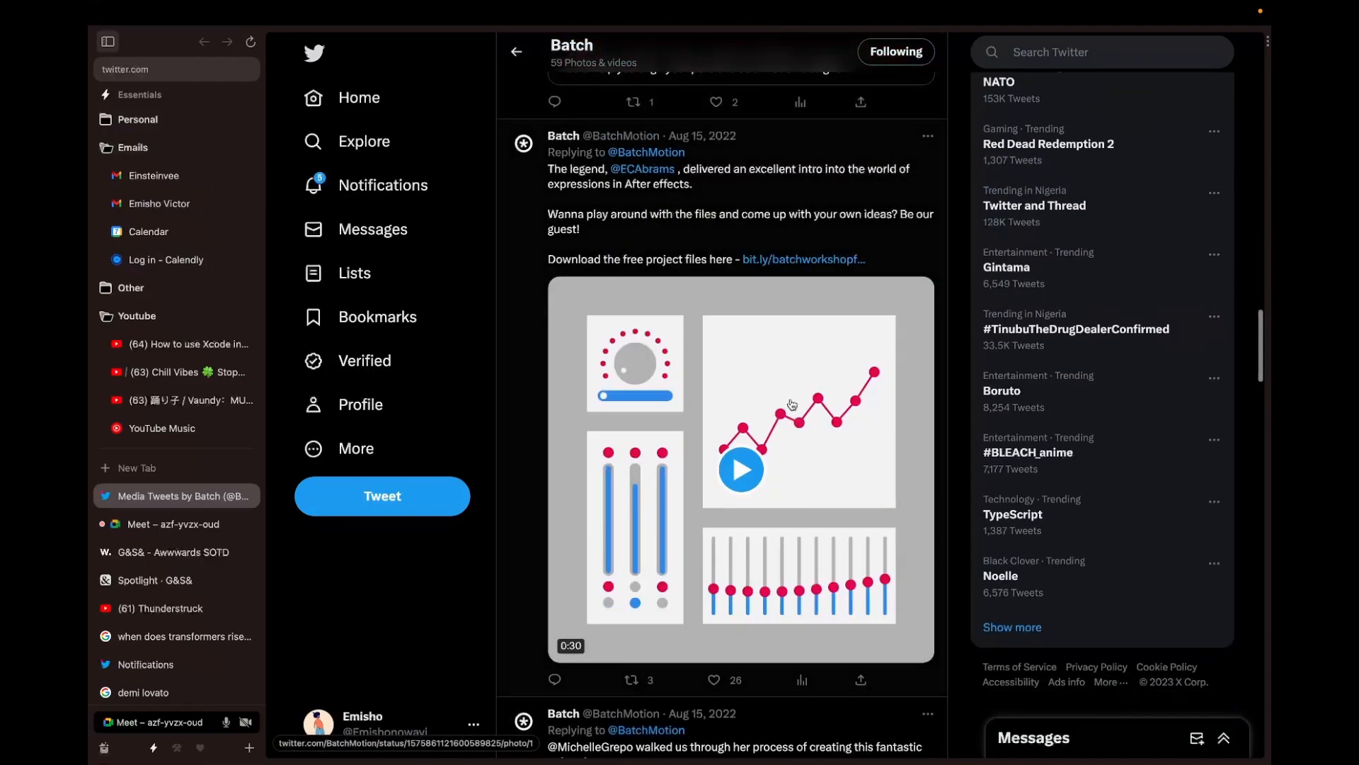
scroll(791, 404, down, 12)
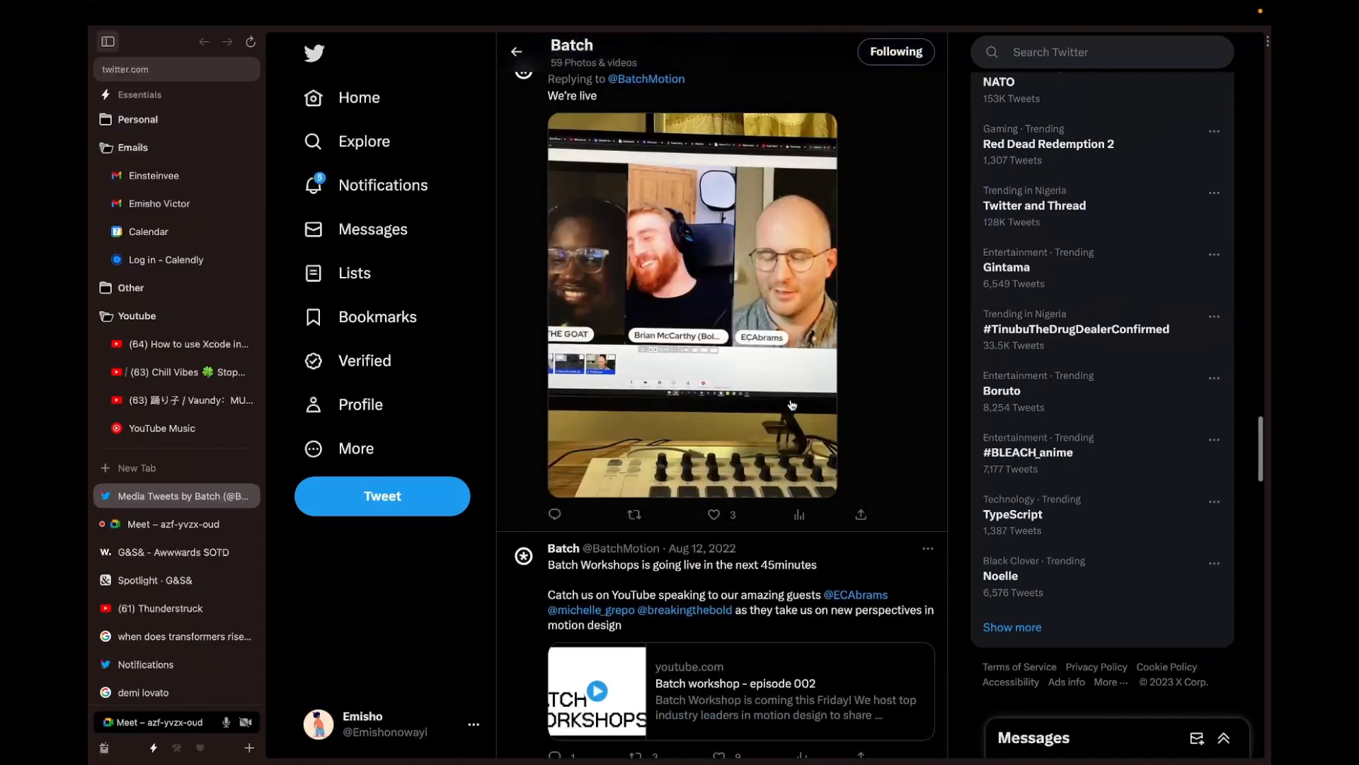
scroll(792, 407, down, 12)
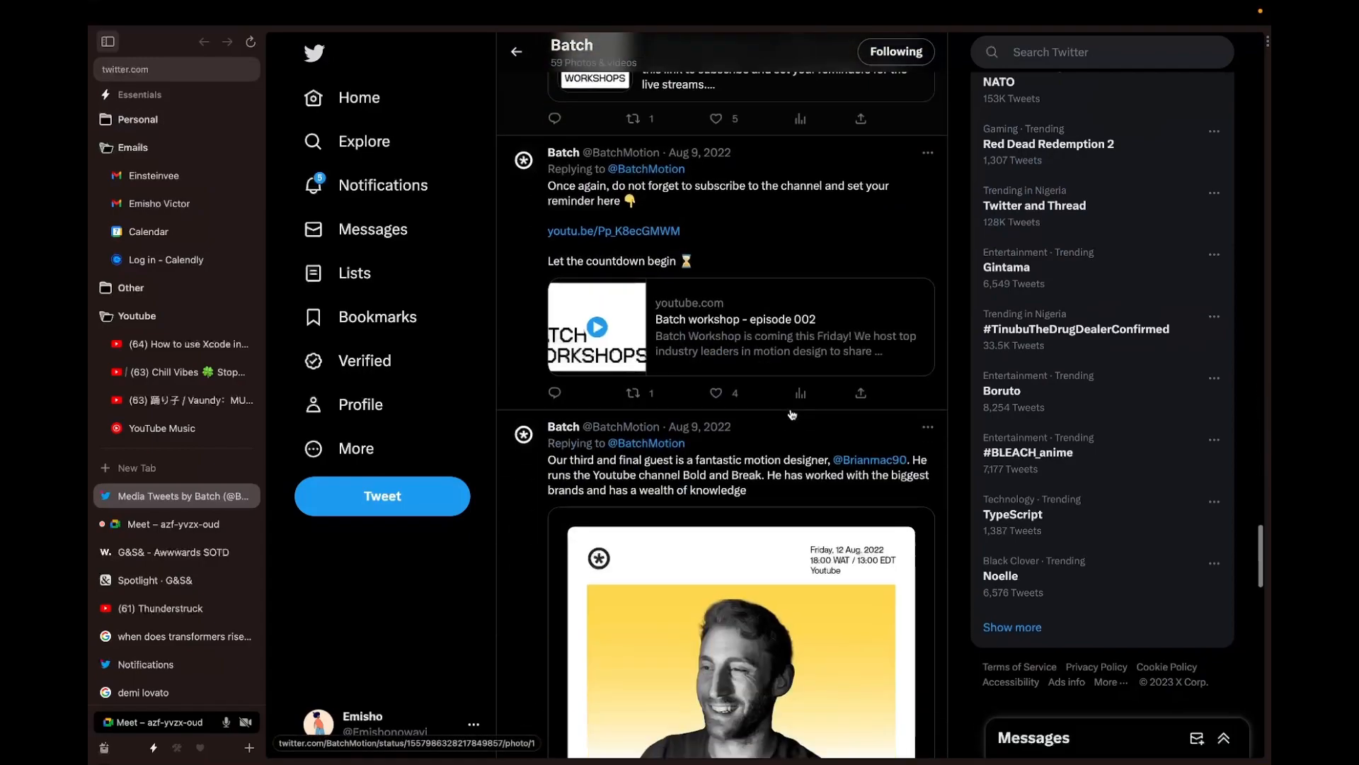
scroll(792, 415, down, 6)
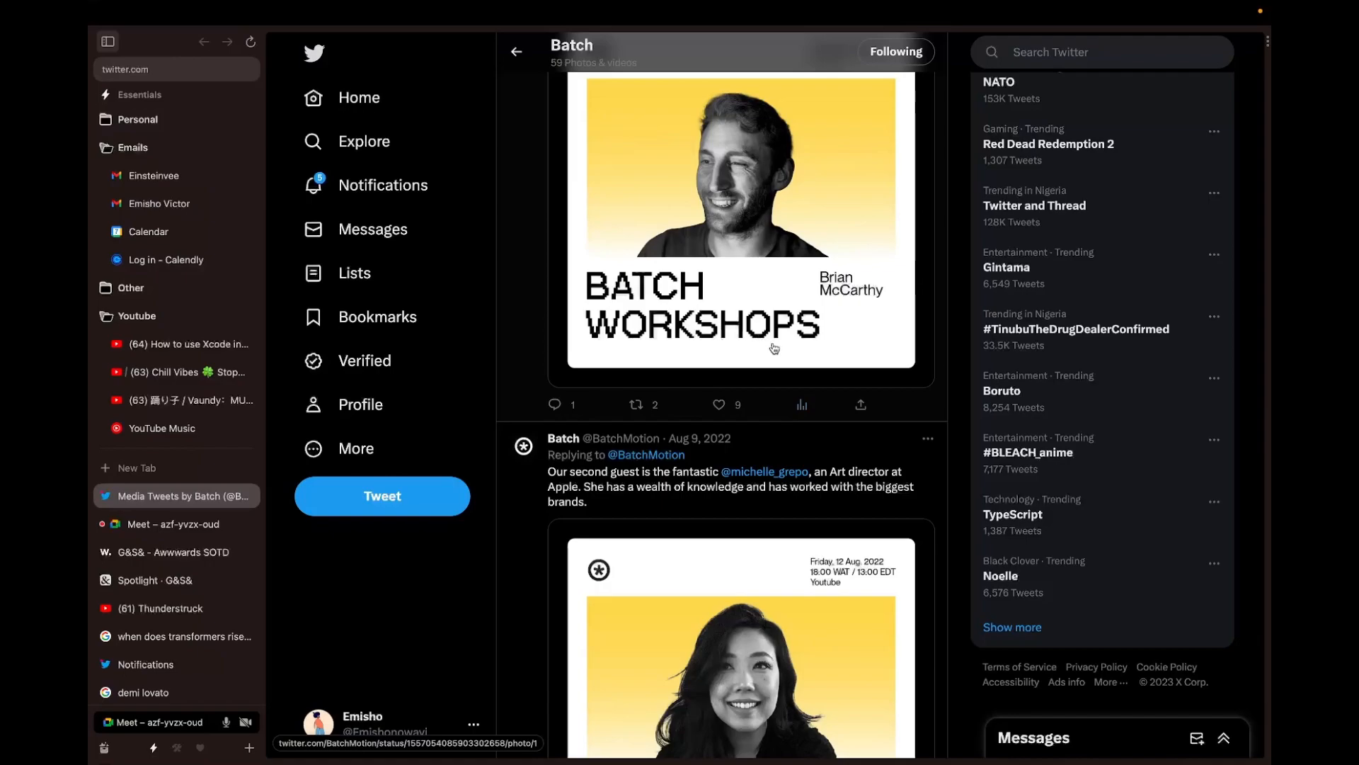
scroll(776, 348, down, 5)
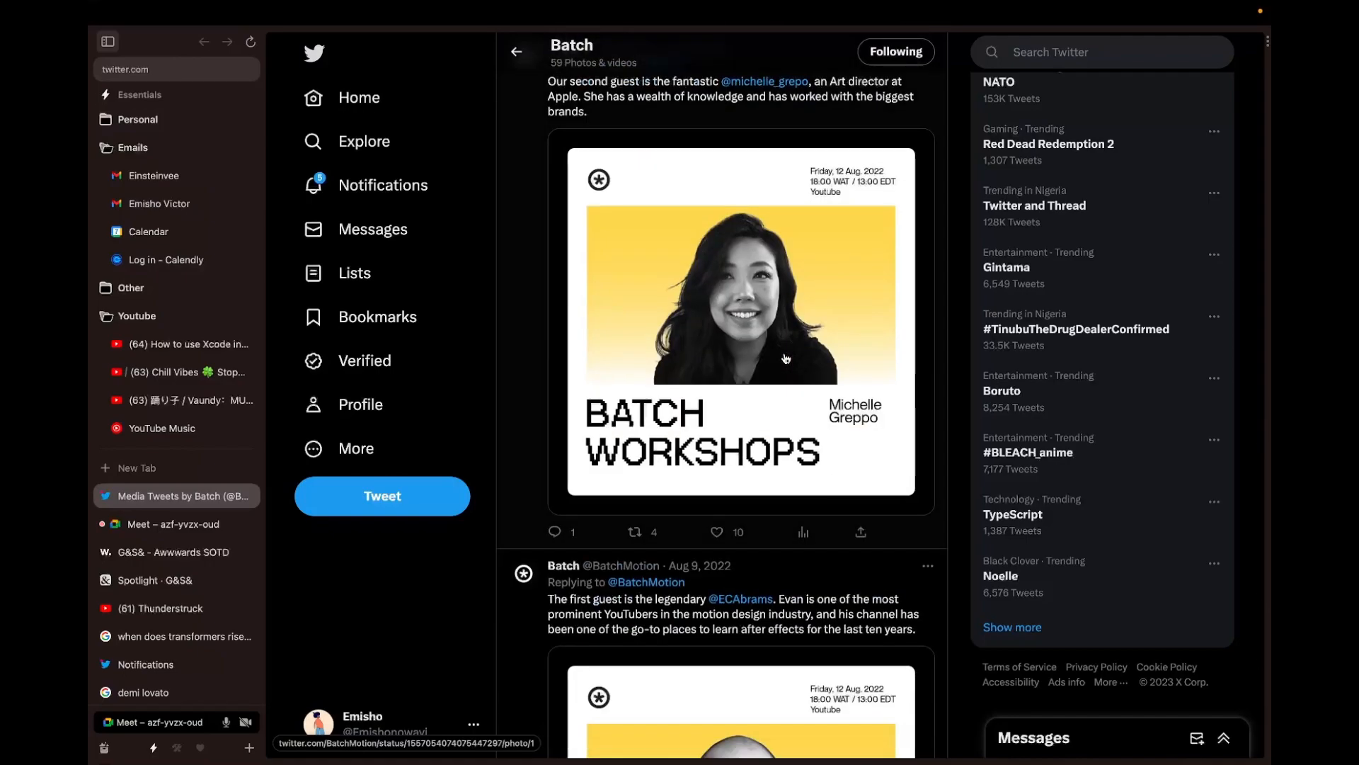
Step: Glance at the loading screens in Figma, and open the Lemma.Studio founder's portfolio site in a new browser tab
key(ctrl+Right)
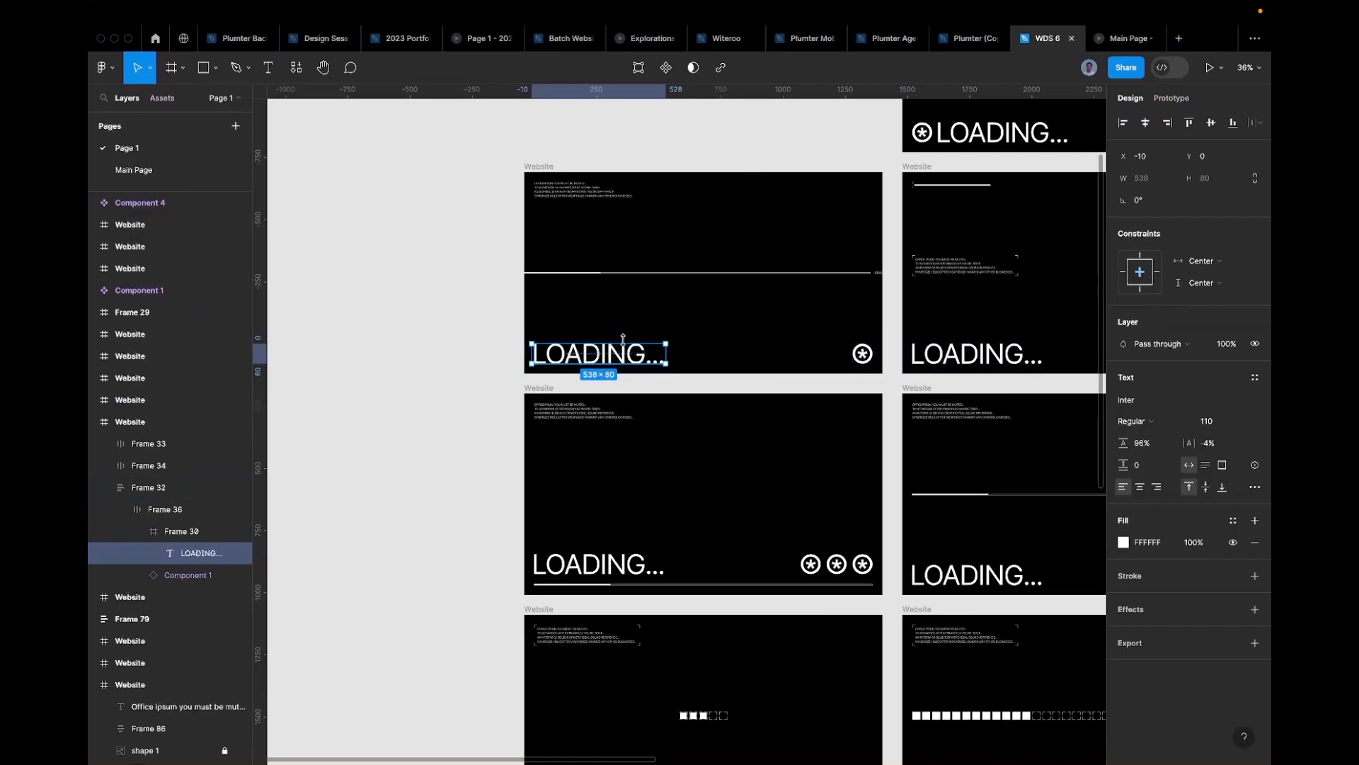
key(ctrl+Left)
click(200, 466)
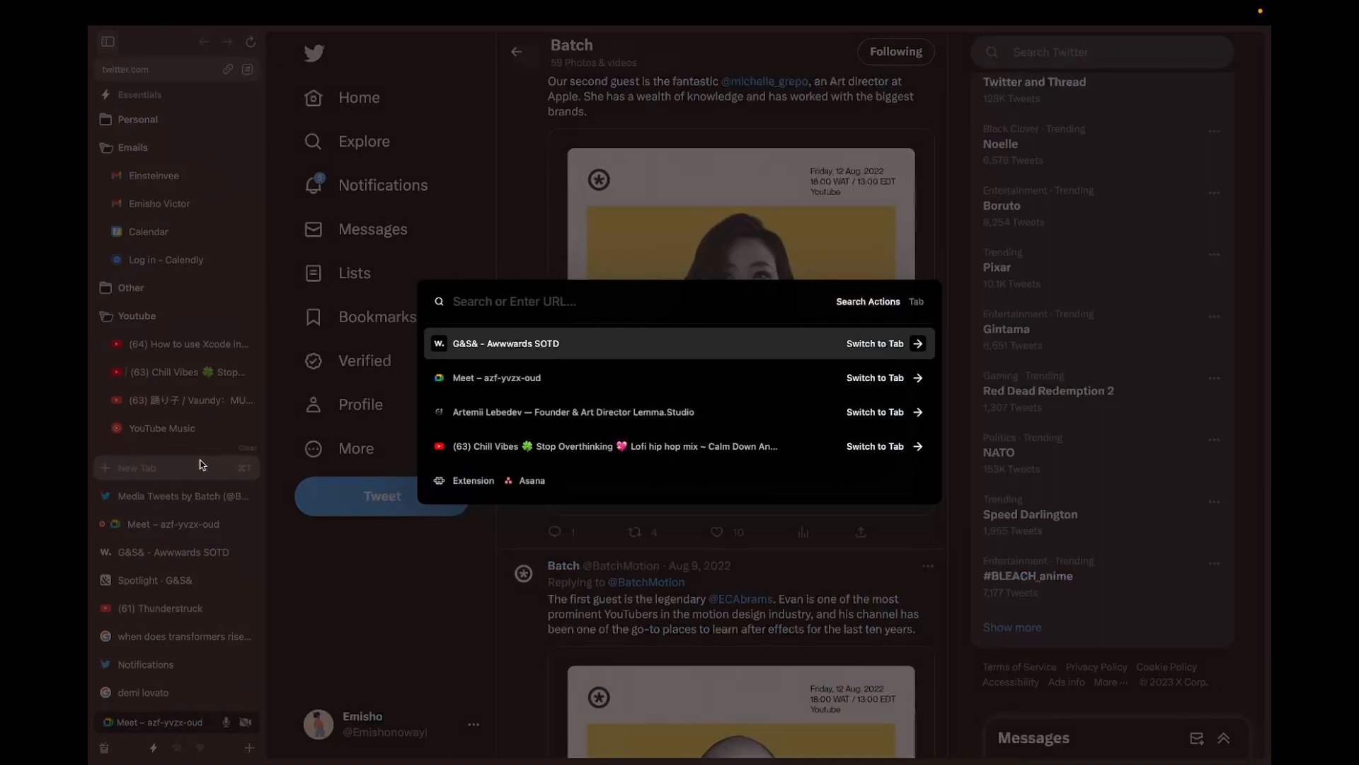
text(artt)
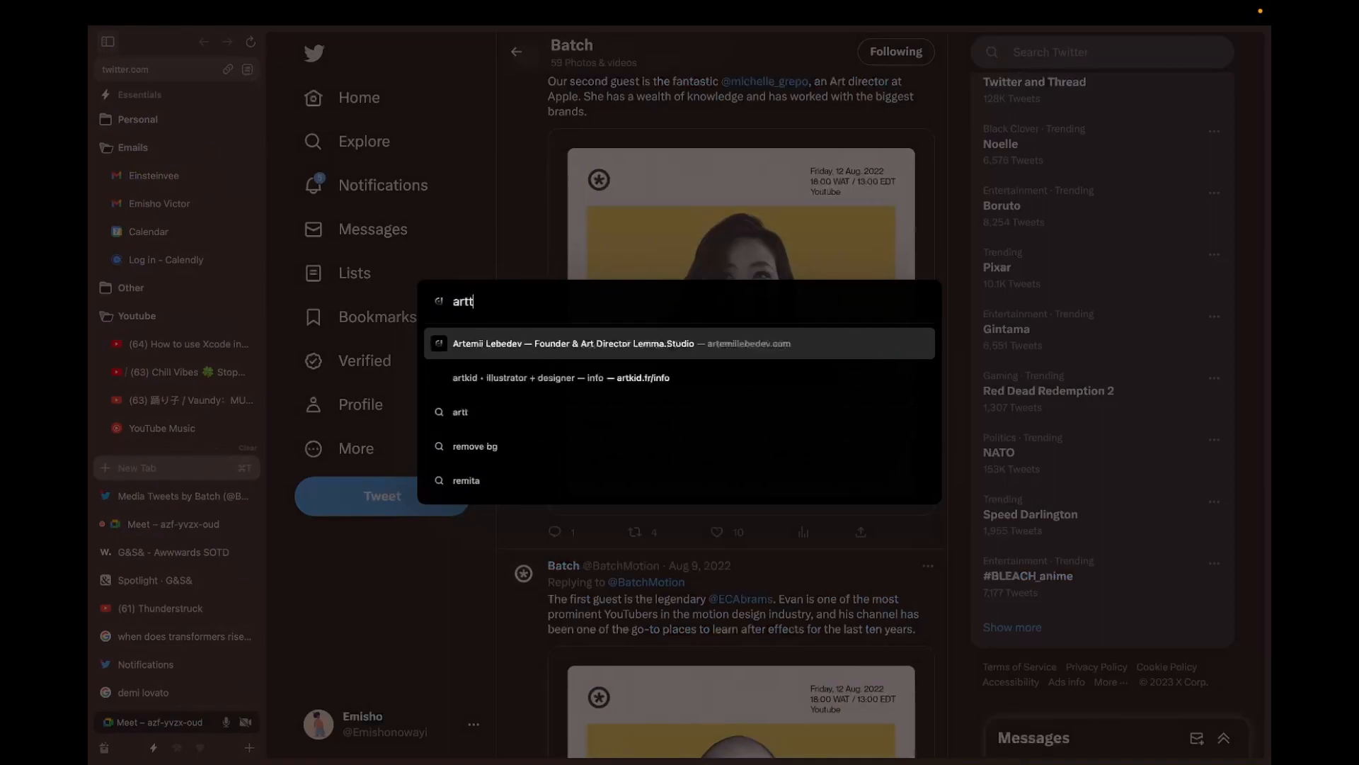
click(529, 343)
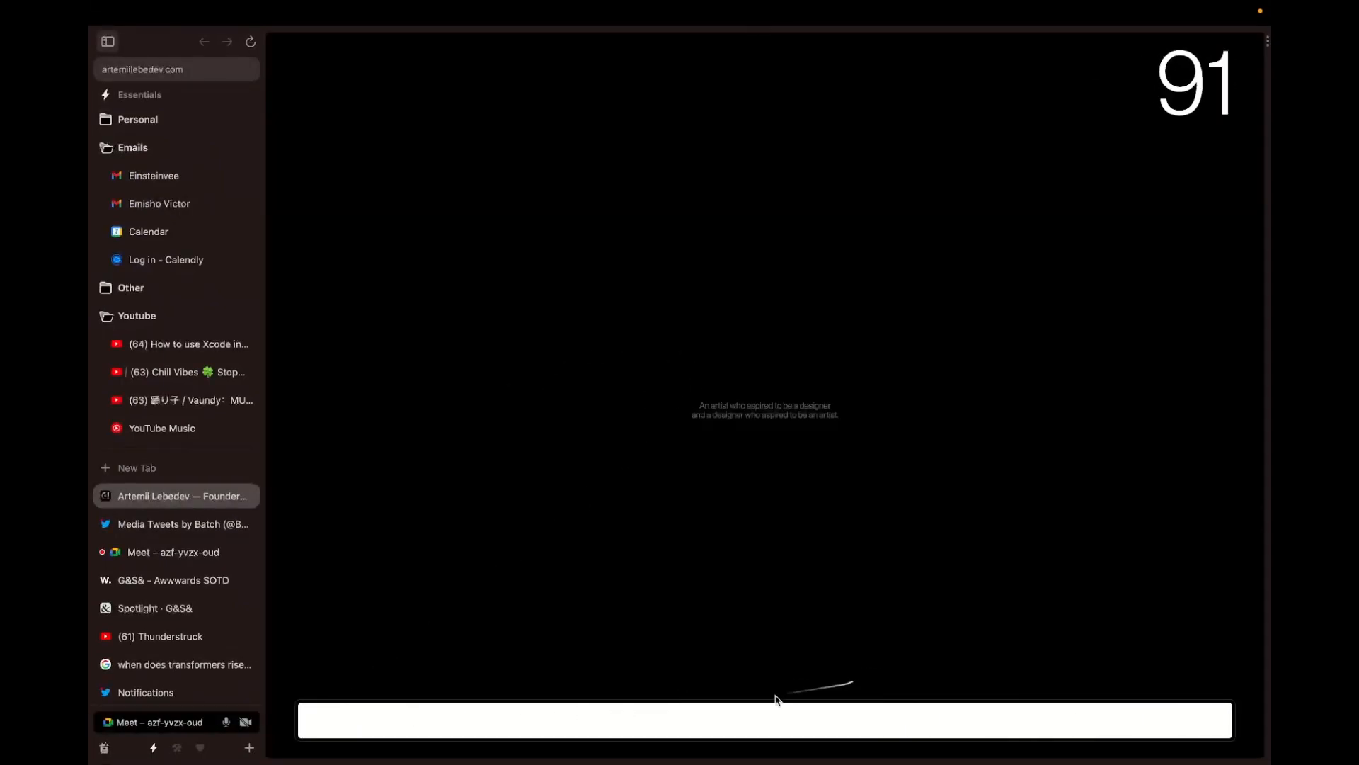
Step: Switch to Figma and compare the loading screen that has the full-width empty progress bar with the portfolio site
key(ctrl+Right)
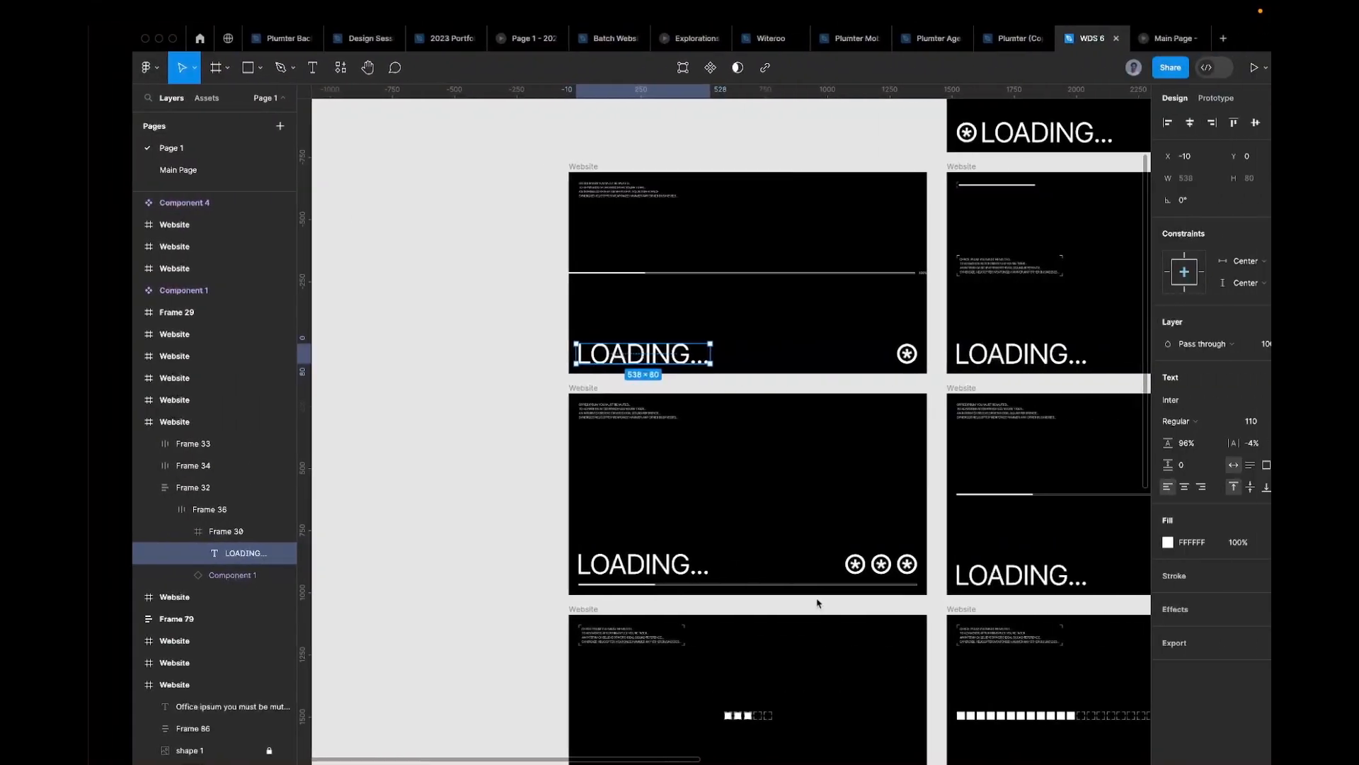
scroll(660, 535, down, 1)
scroll(660, 540, down, 5)
scroll(659, 539, right, 3)
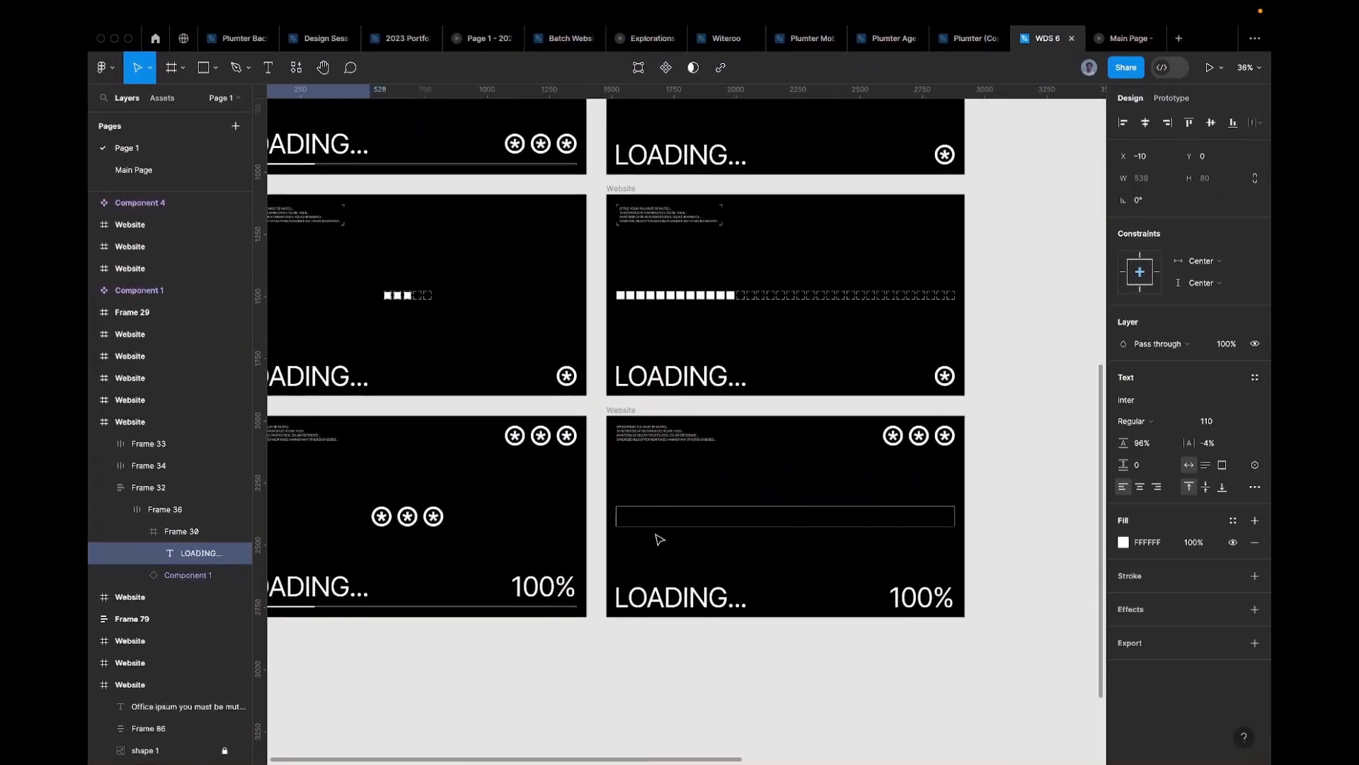
click(676, 498)
key(ctrl+Left)
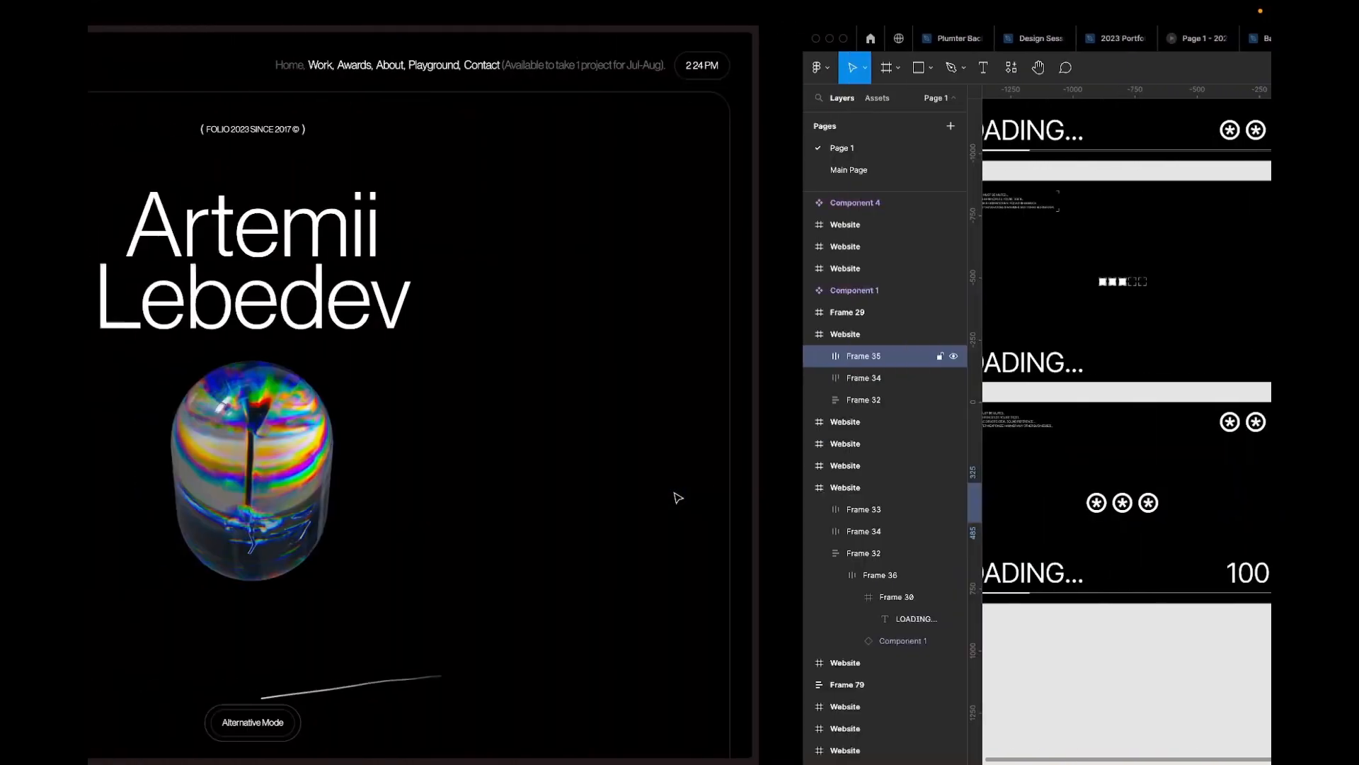
key(ctrl+Right)
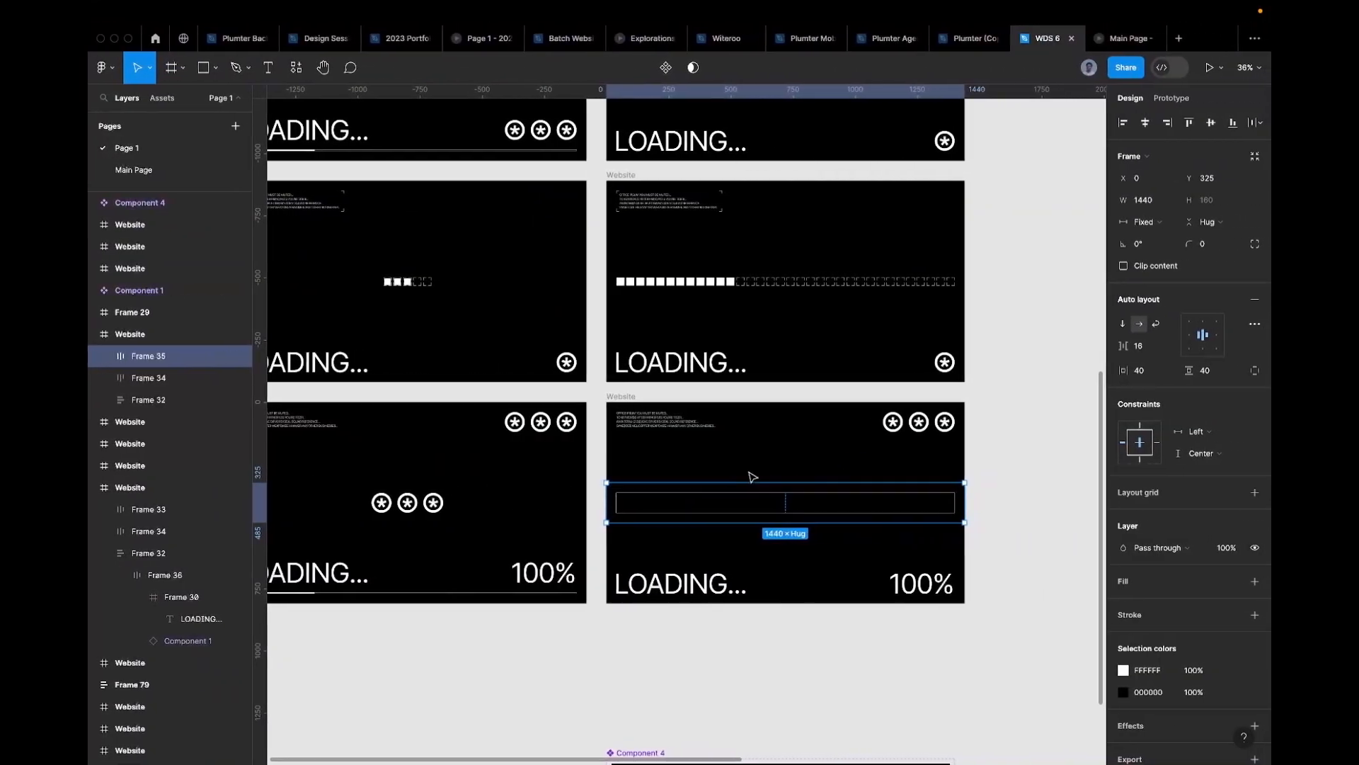
key(ctrl+Left)
key(ctrl+Right)
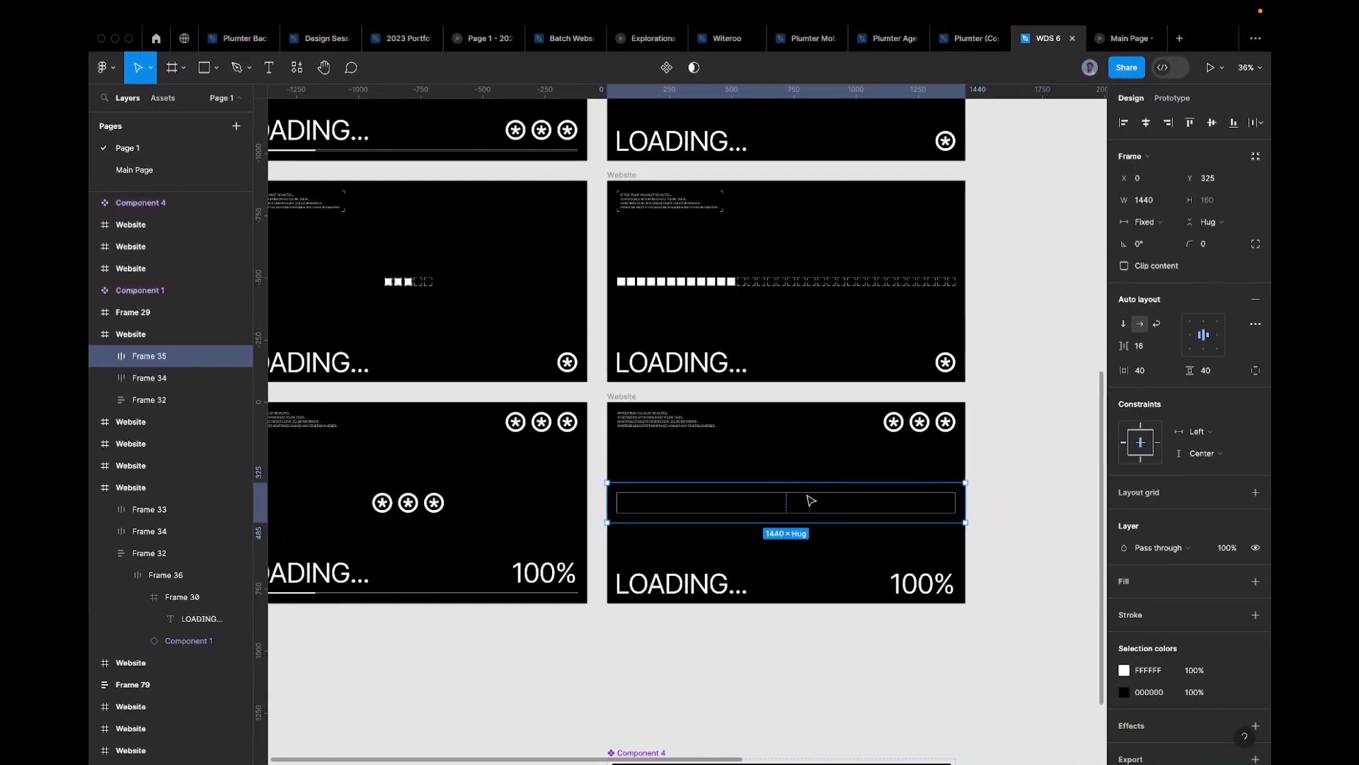
Step: Switch to the browser and look through the portfolio's home page, from the hero with the glass capsule downward
key(ctrl+Left)
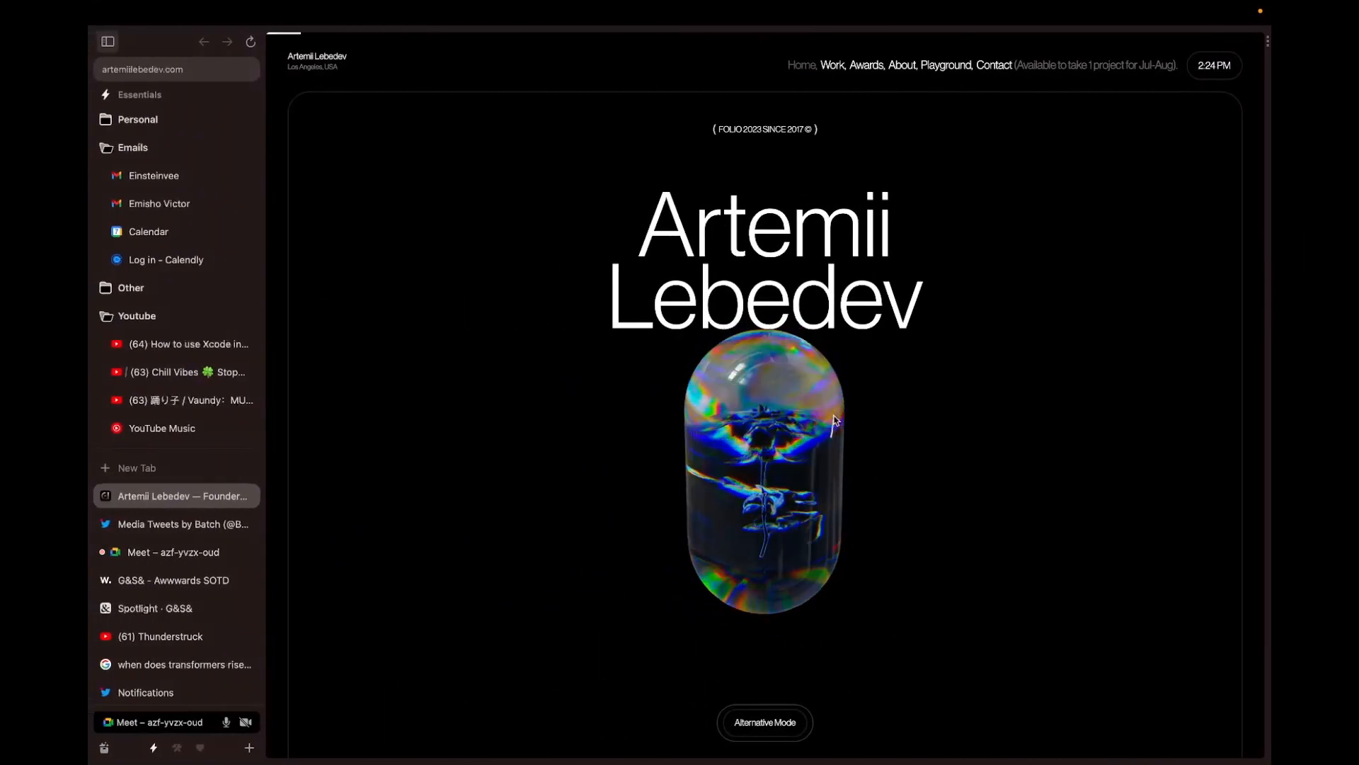
scroll(710, 329, down, 3)
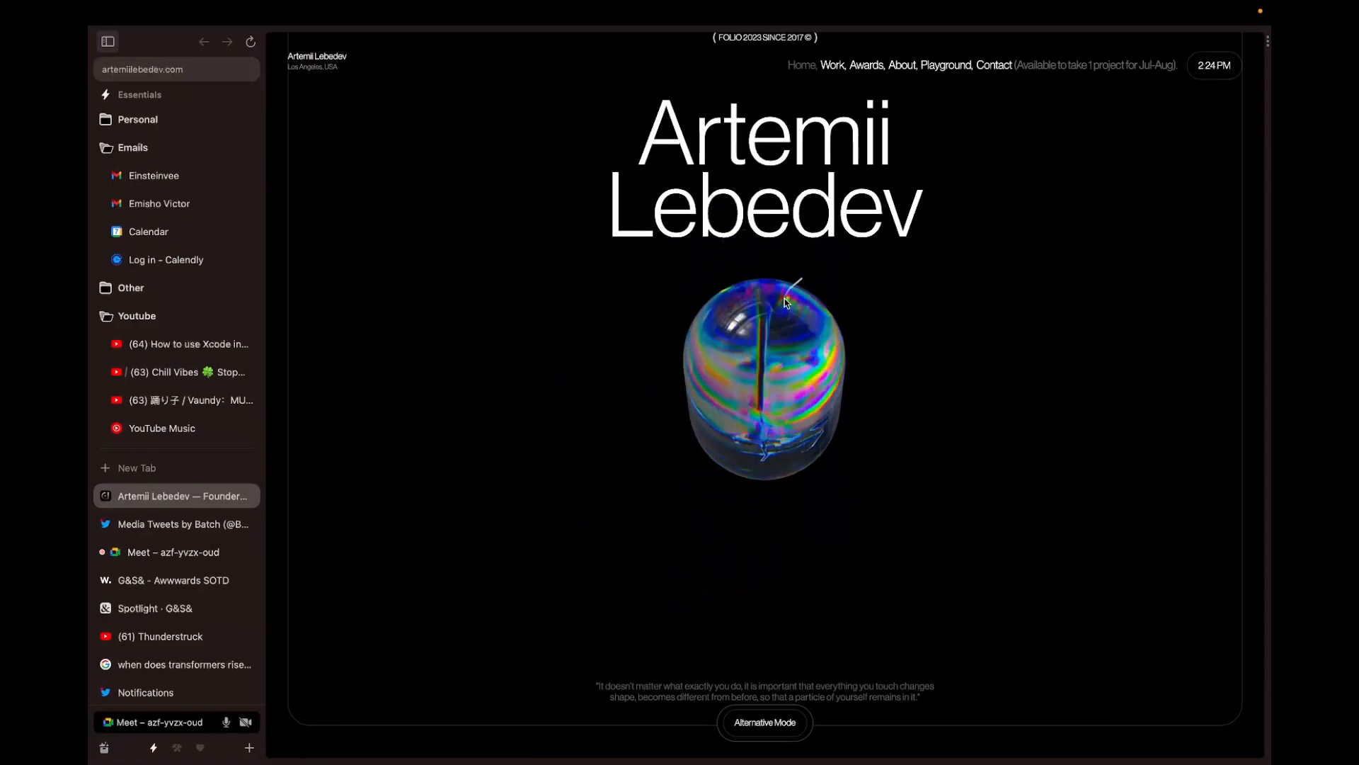
scroll(785, 299, down, 5)
scroll(784, 299, down, 10)
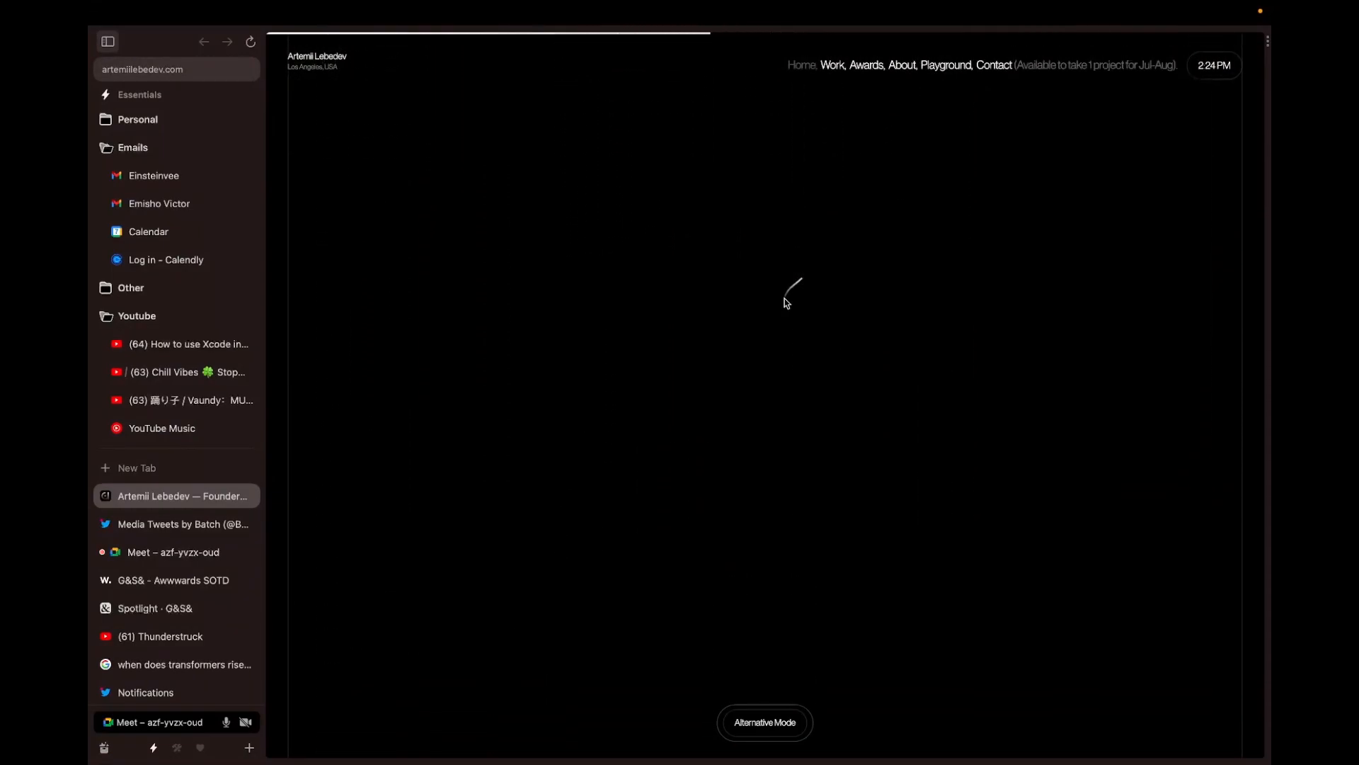
Step: Switch to Figma, open Main Page in the WDS 6 file and view the Batch GIF playing in the prototype
key(ctrl+Right)
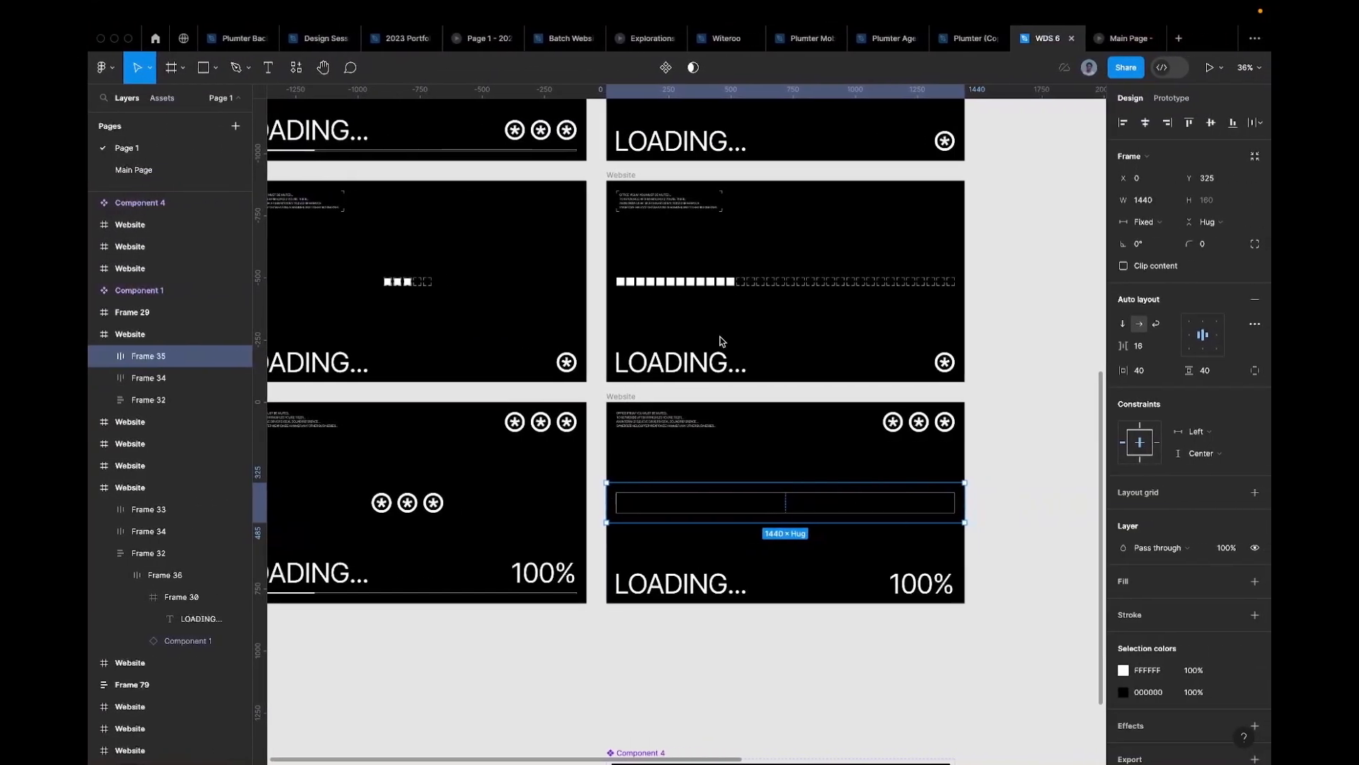
scroll(721, 341, down, 5)
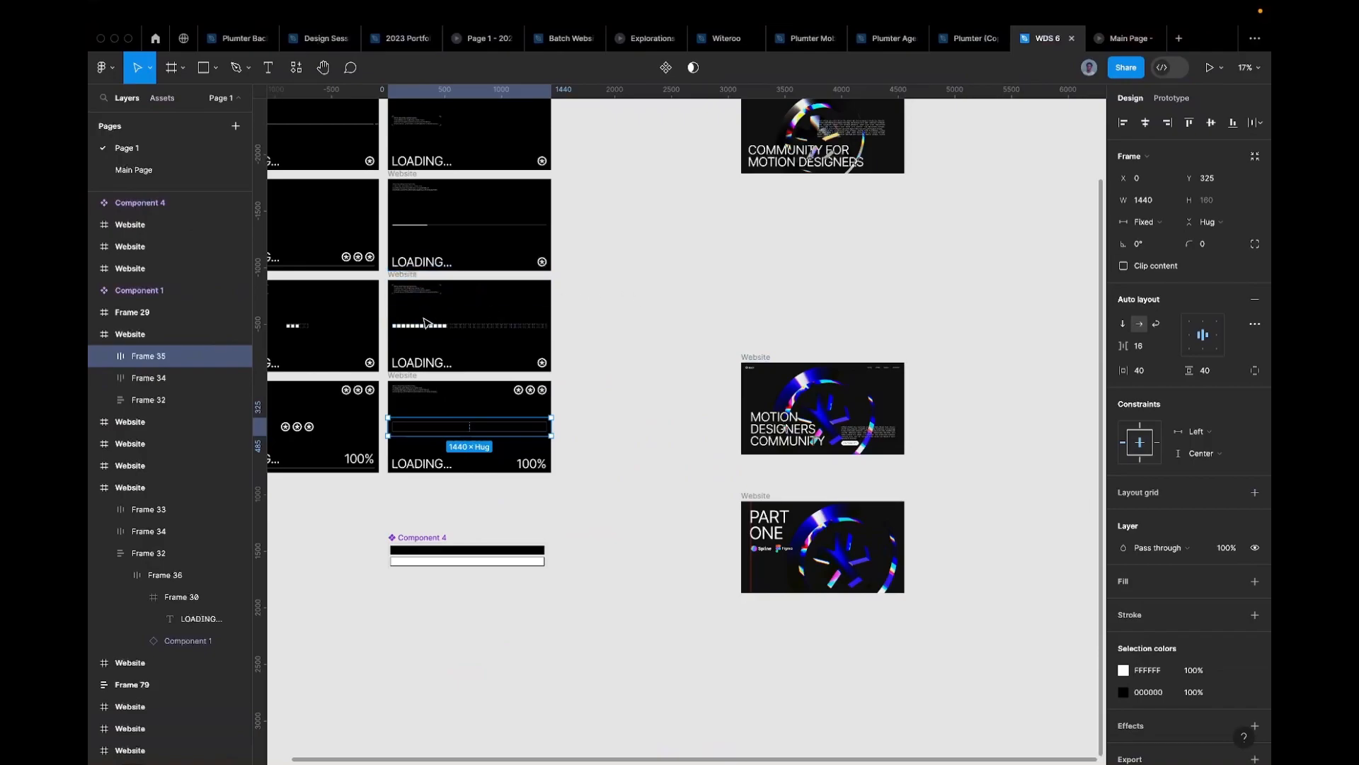
scroll(425, 322, up, 2)
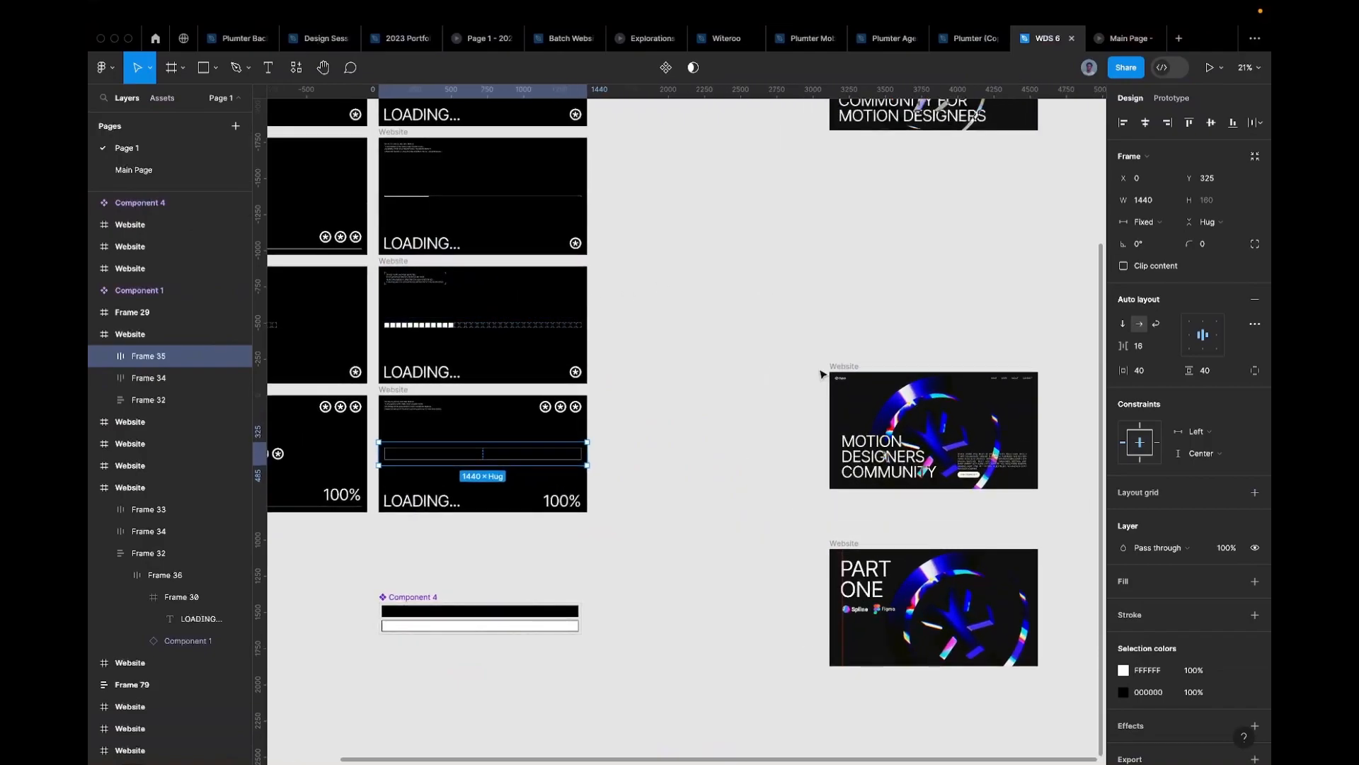
click(142, 170)
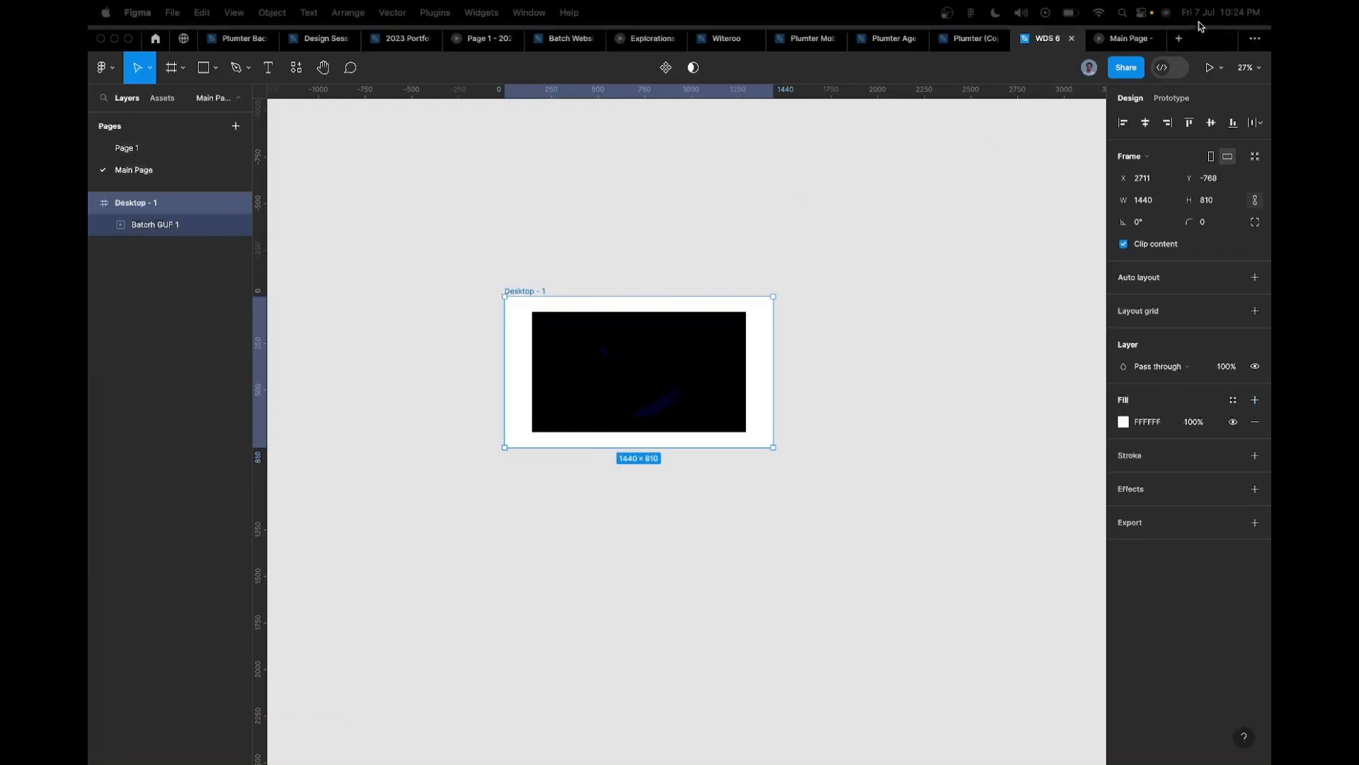
click(1116, 42)
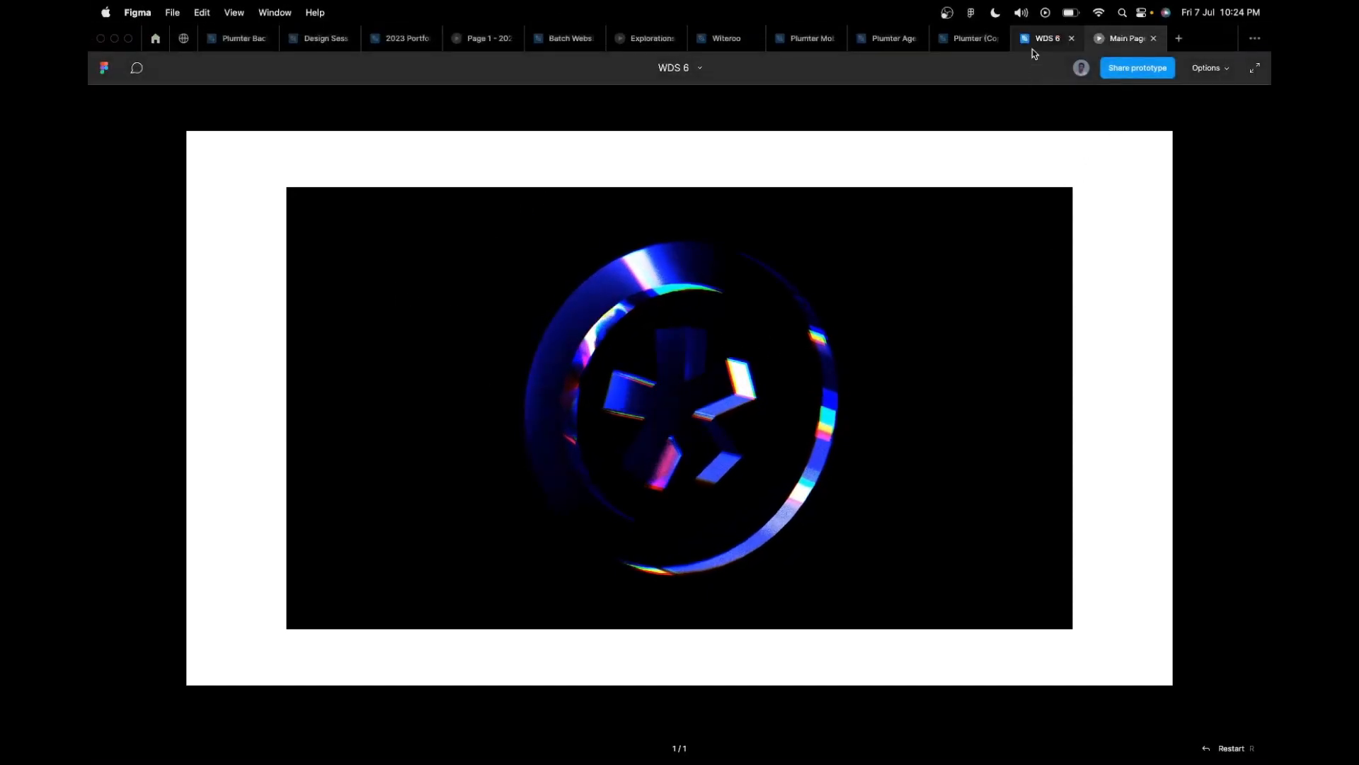
mouse_move(1034, 48)
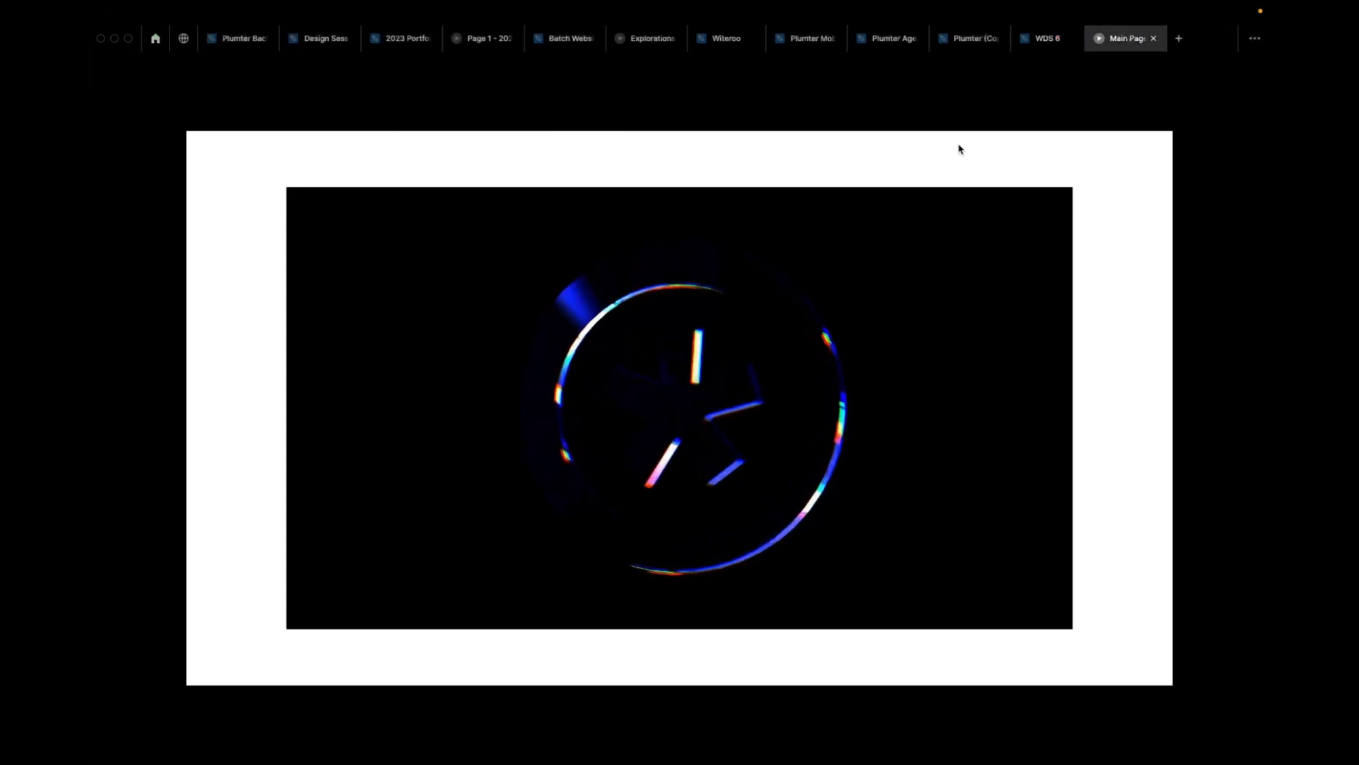
mouse_move(1020, 70)
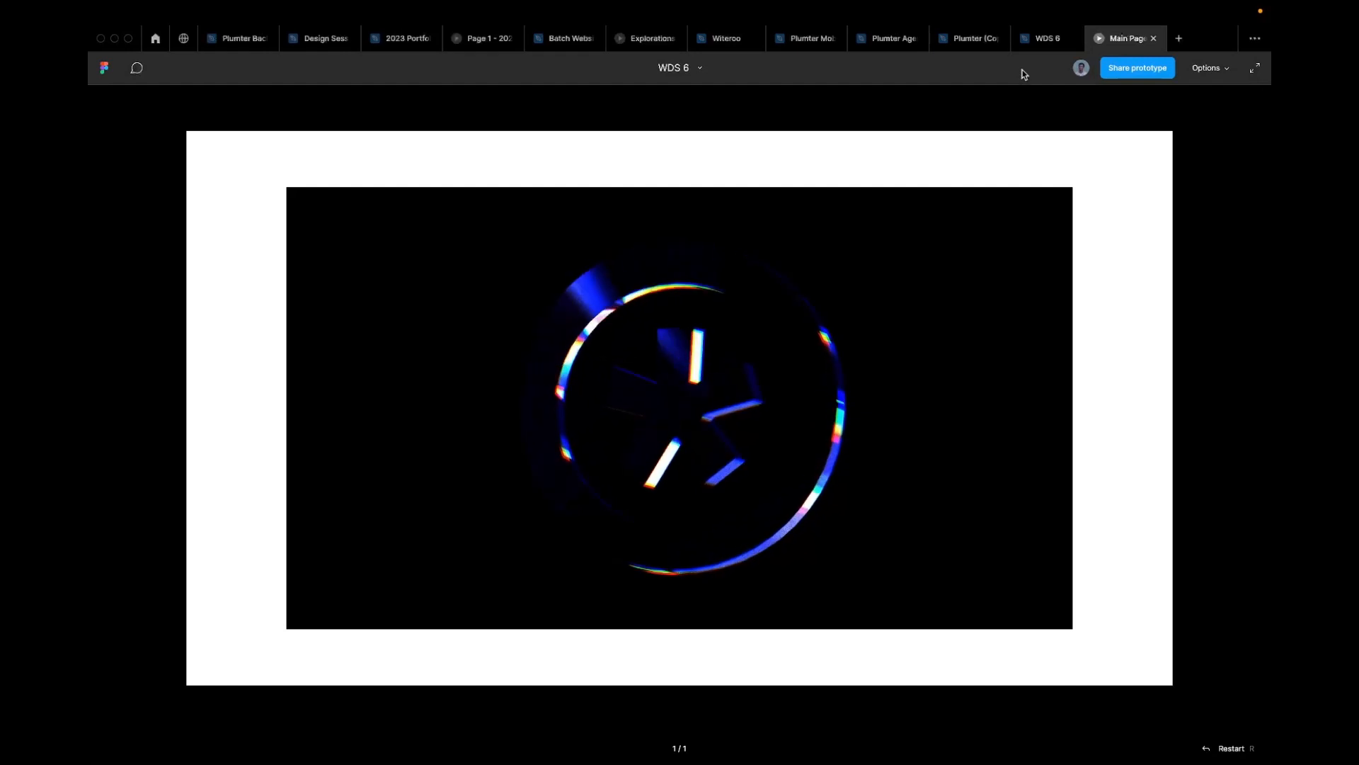
Step: Switch to Spline and check the video recording export options for GIF format with the background color hidden
key(ctrl+Left)
key(ctrl+Left)
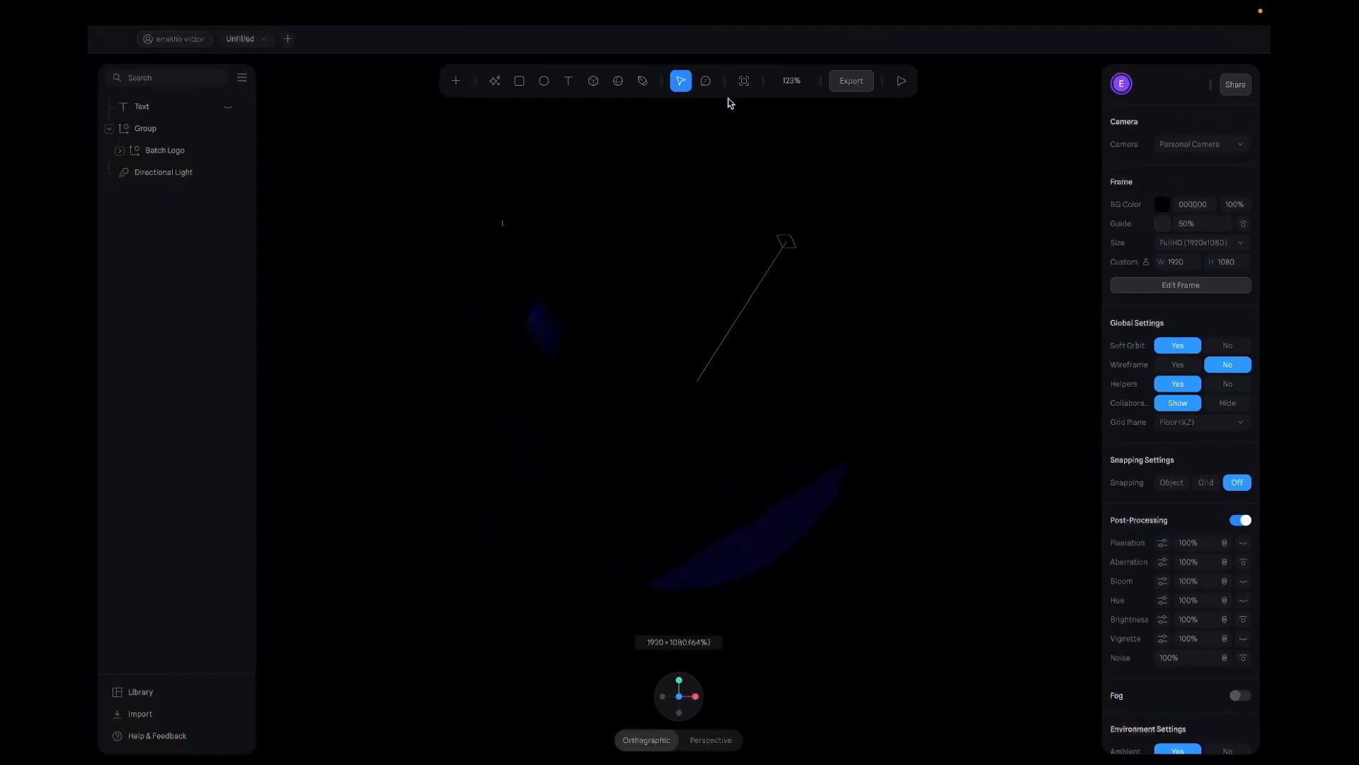
click(851, 83)
click(788, 141)
click(772, 152)
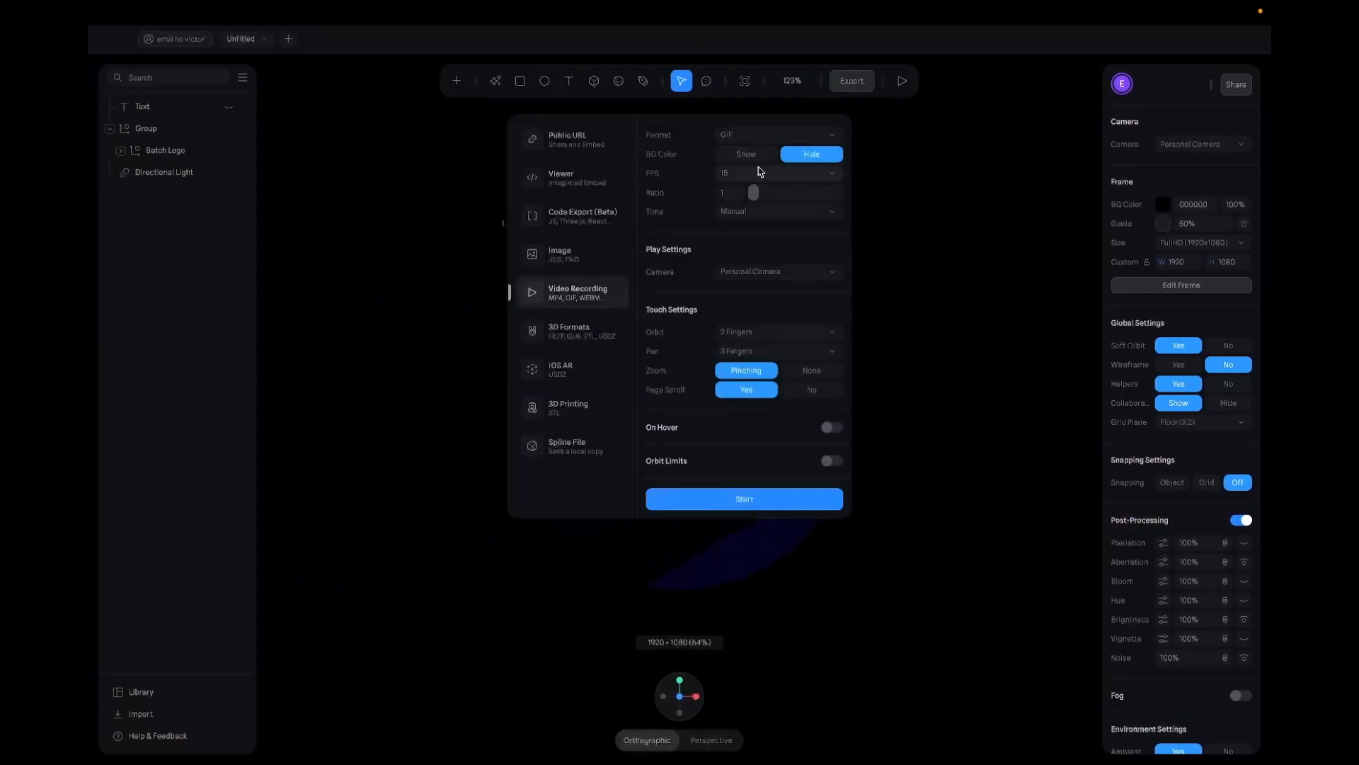
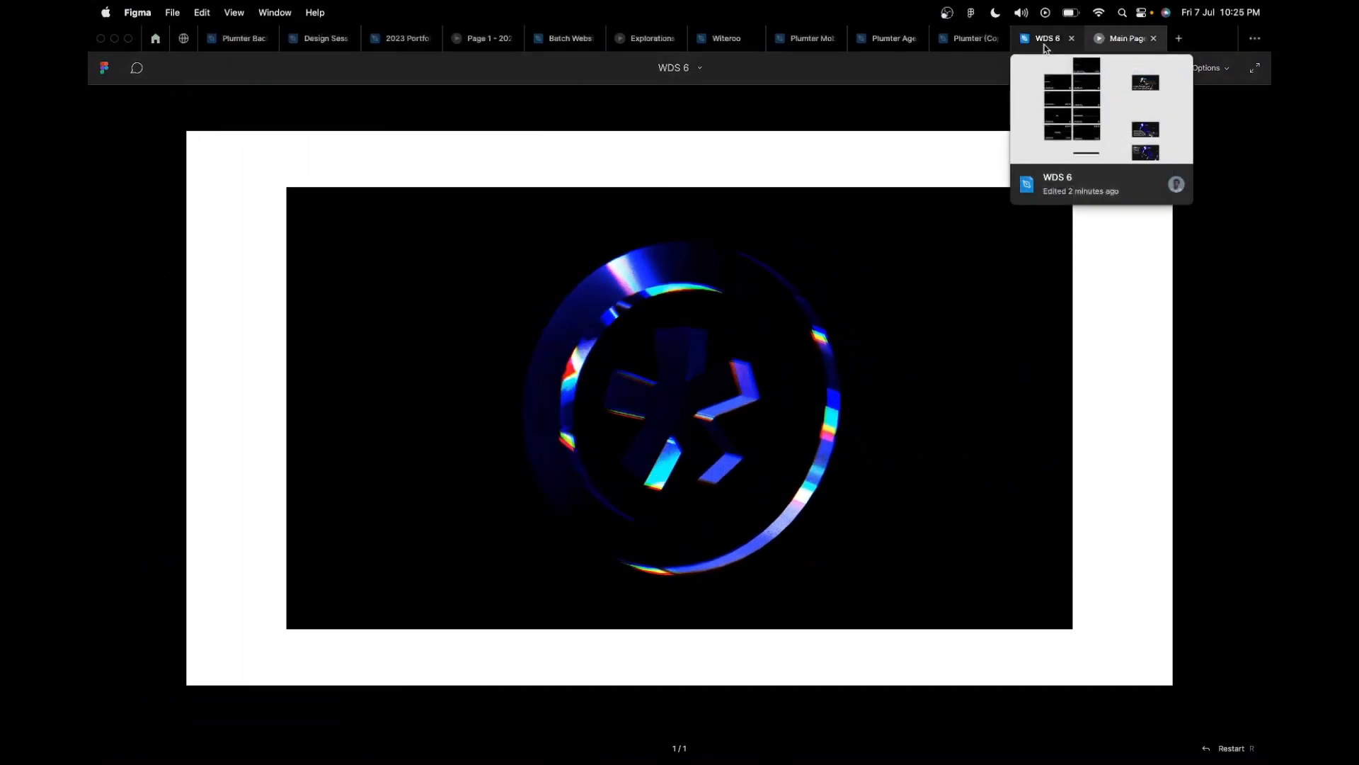
Step: Return to the WDS 6 file in Figma and set the Desktop - 1 frame's fill to 000
click(1044, 42)
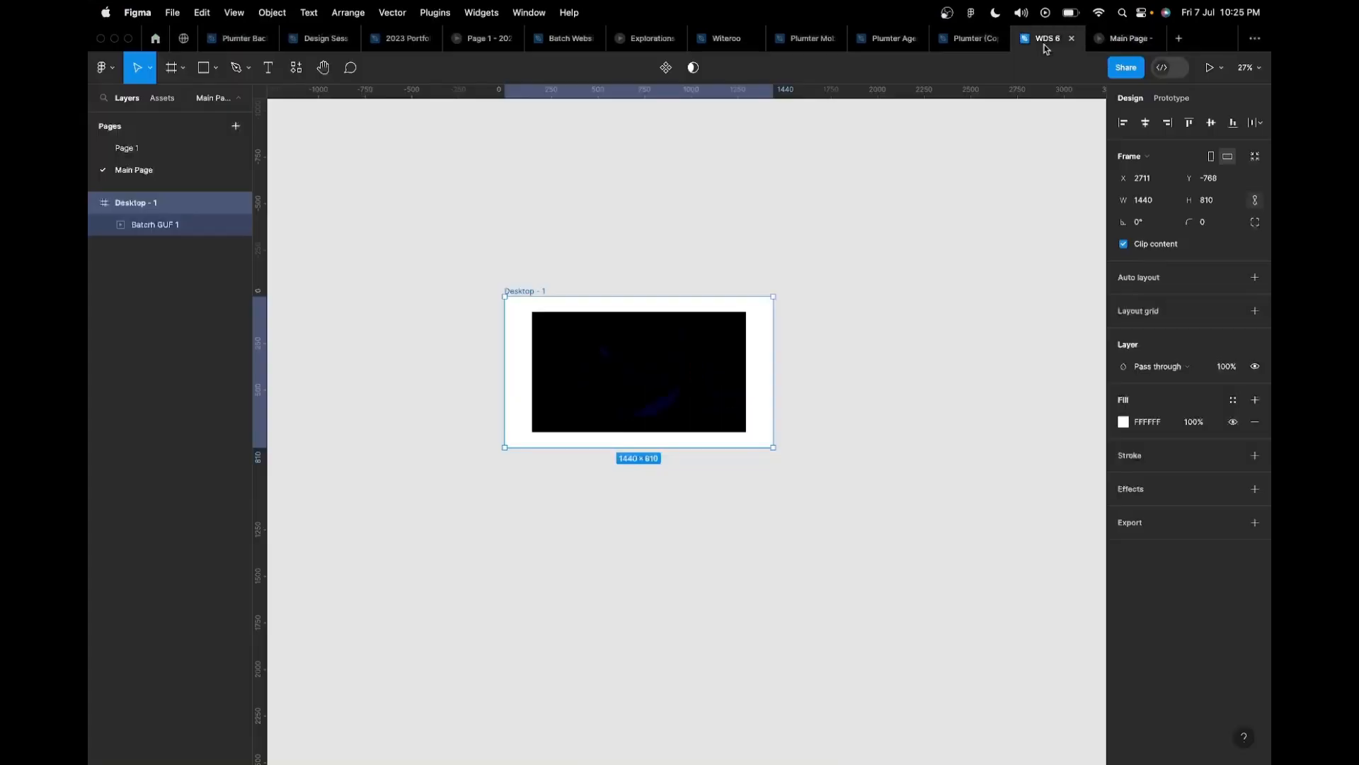
scroll(471, 358, up, 5)
scroll(763, 348, right, 3)
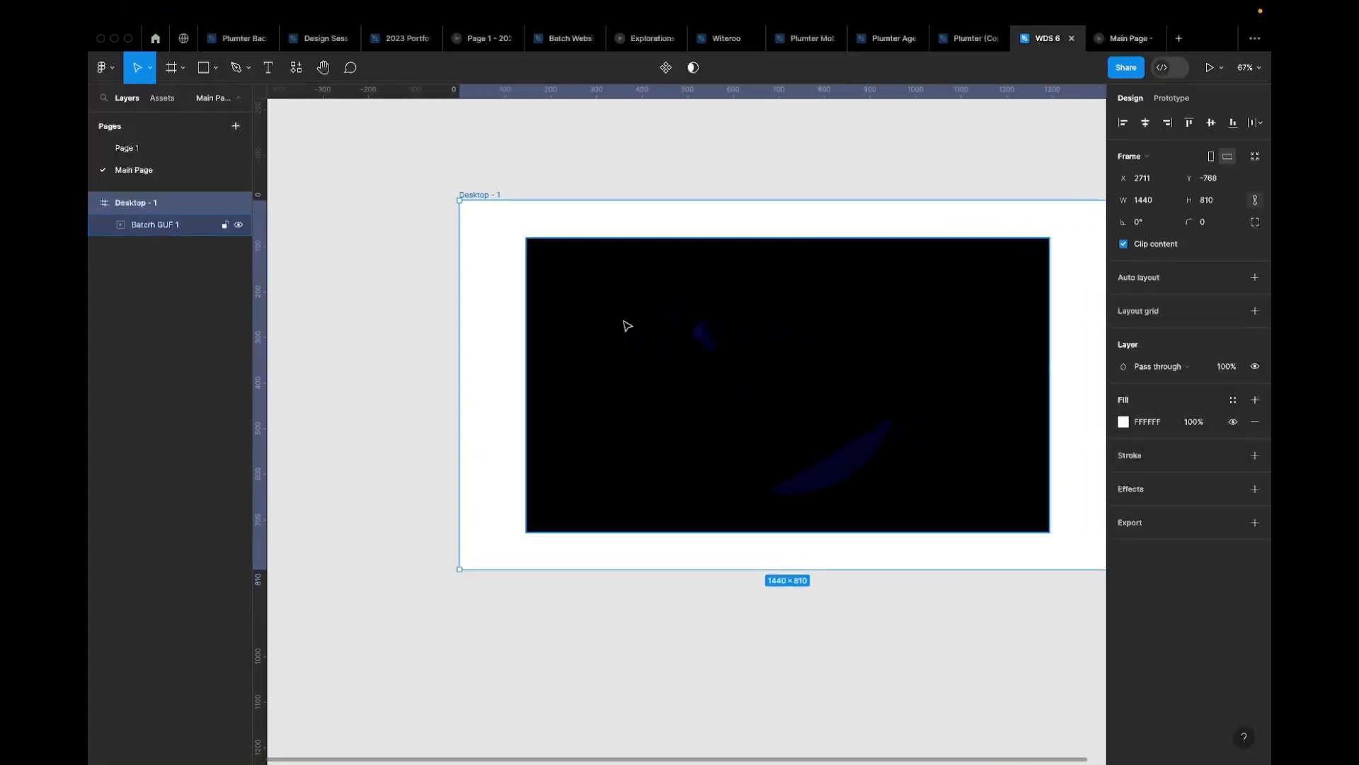
click(653, 306)
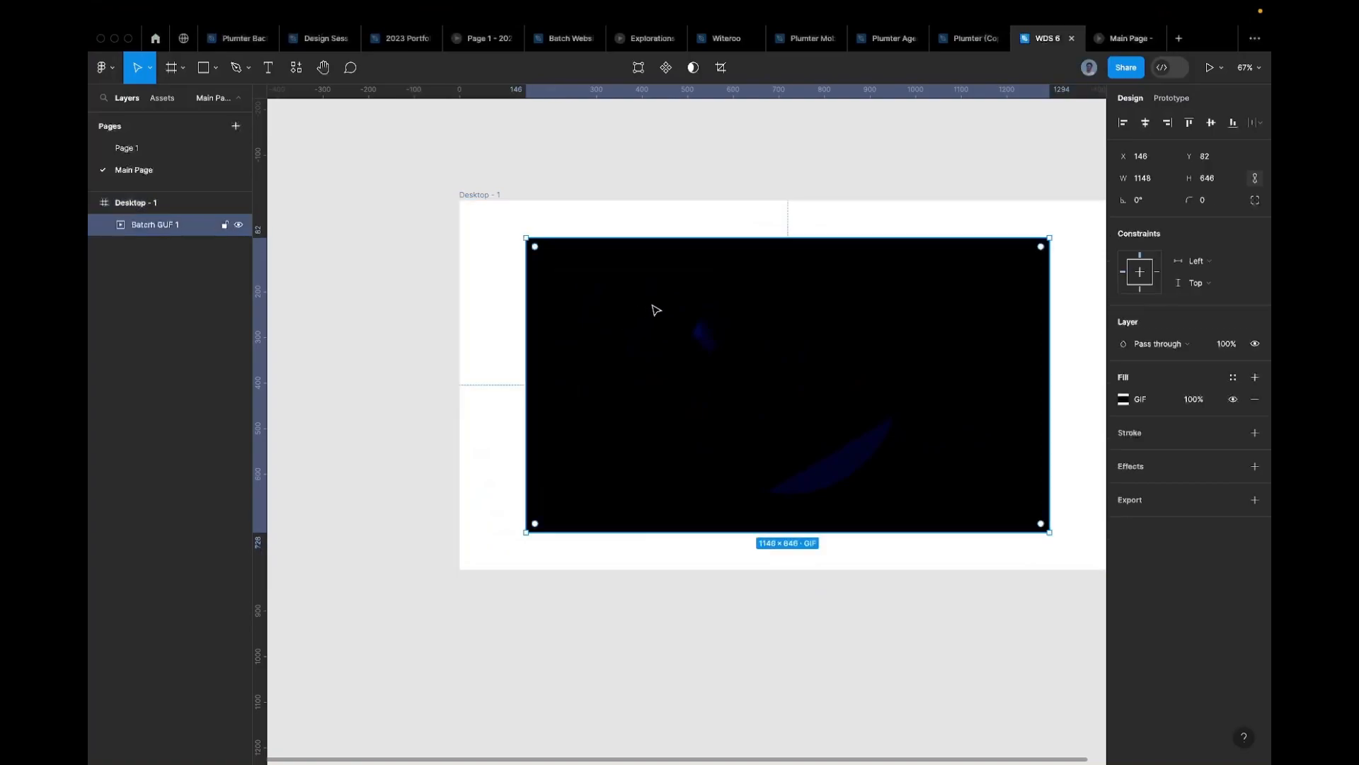
click(487, 196)
click(629, 309)
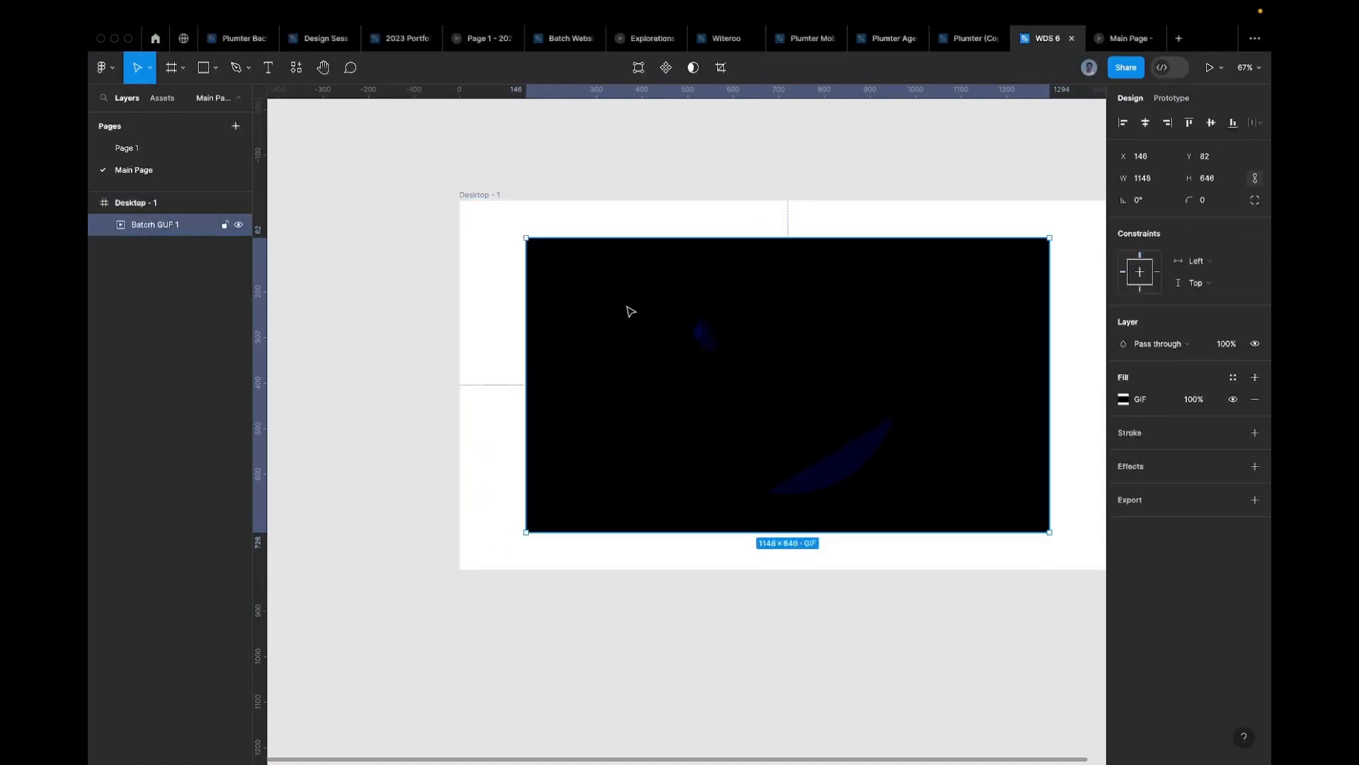
click(495, 196)
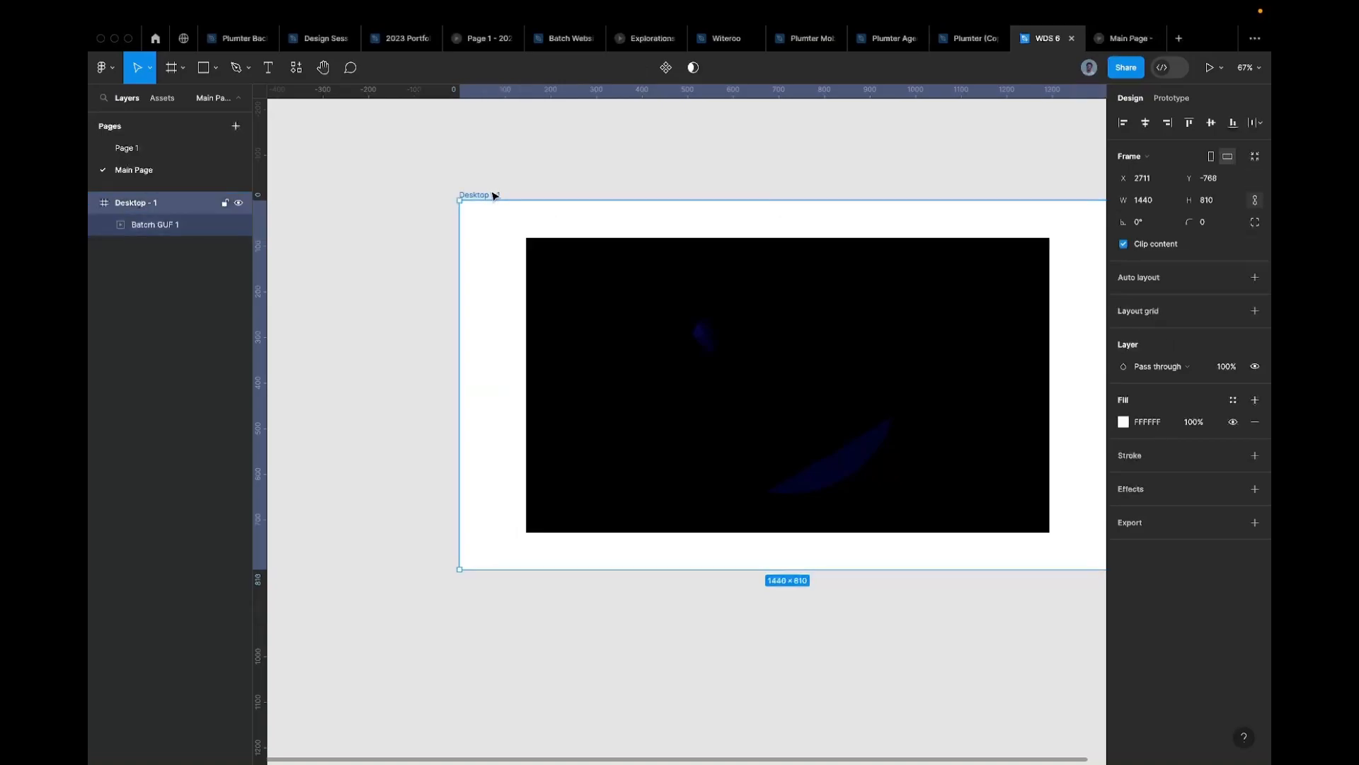
click(1151, 420)
text(000)
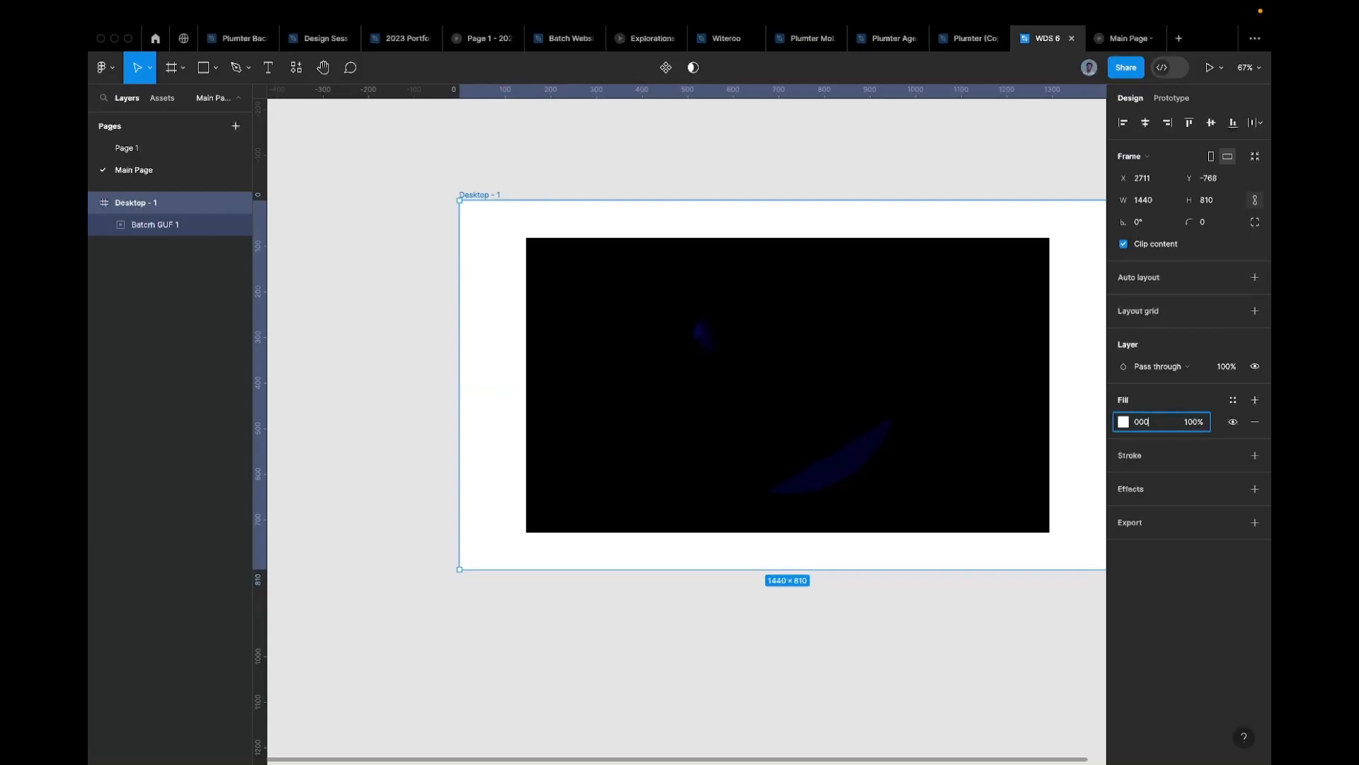
key(Return)
Step: Preview the Batch GIF on the black frame in the prototype, and undo the frame's black fill
click(773, 352)
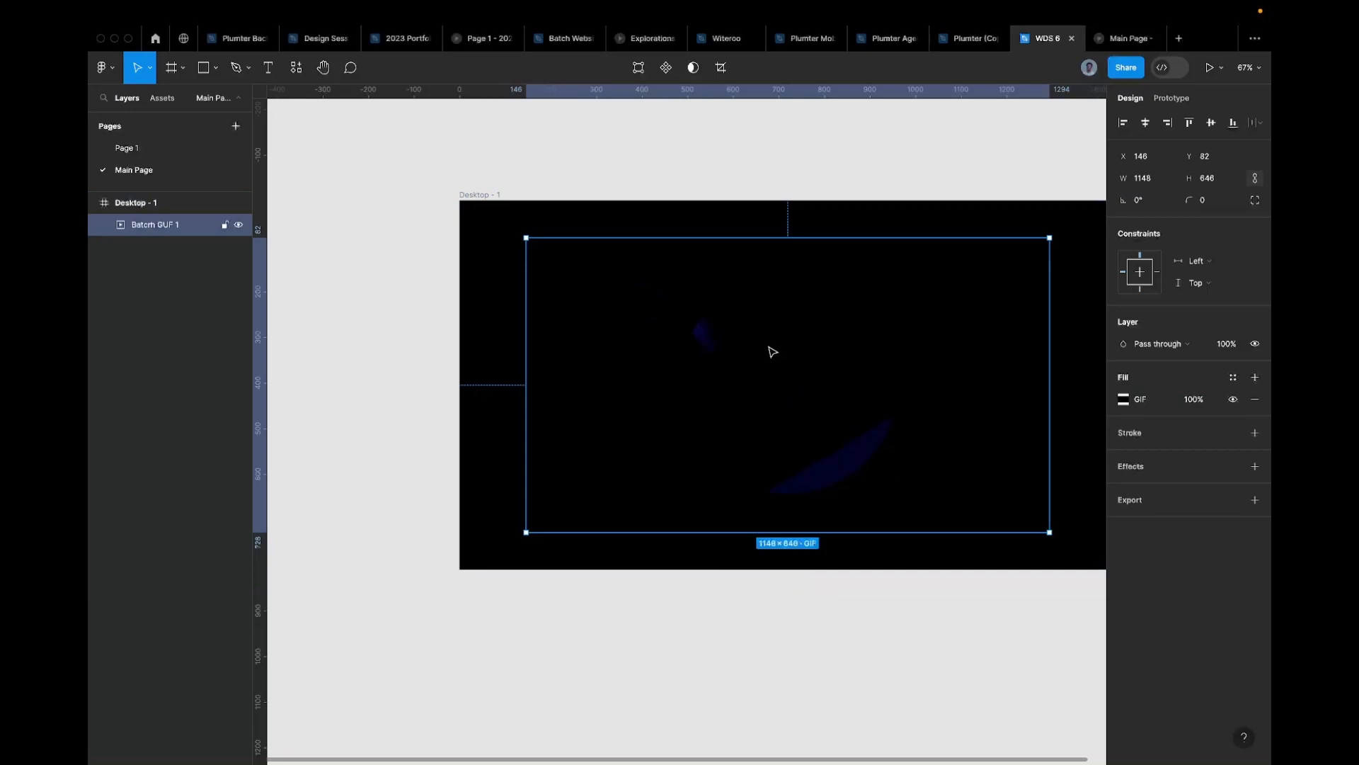
click(1117, 52)
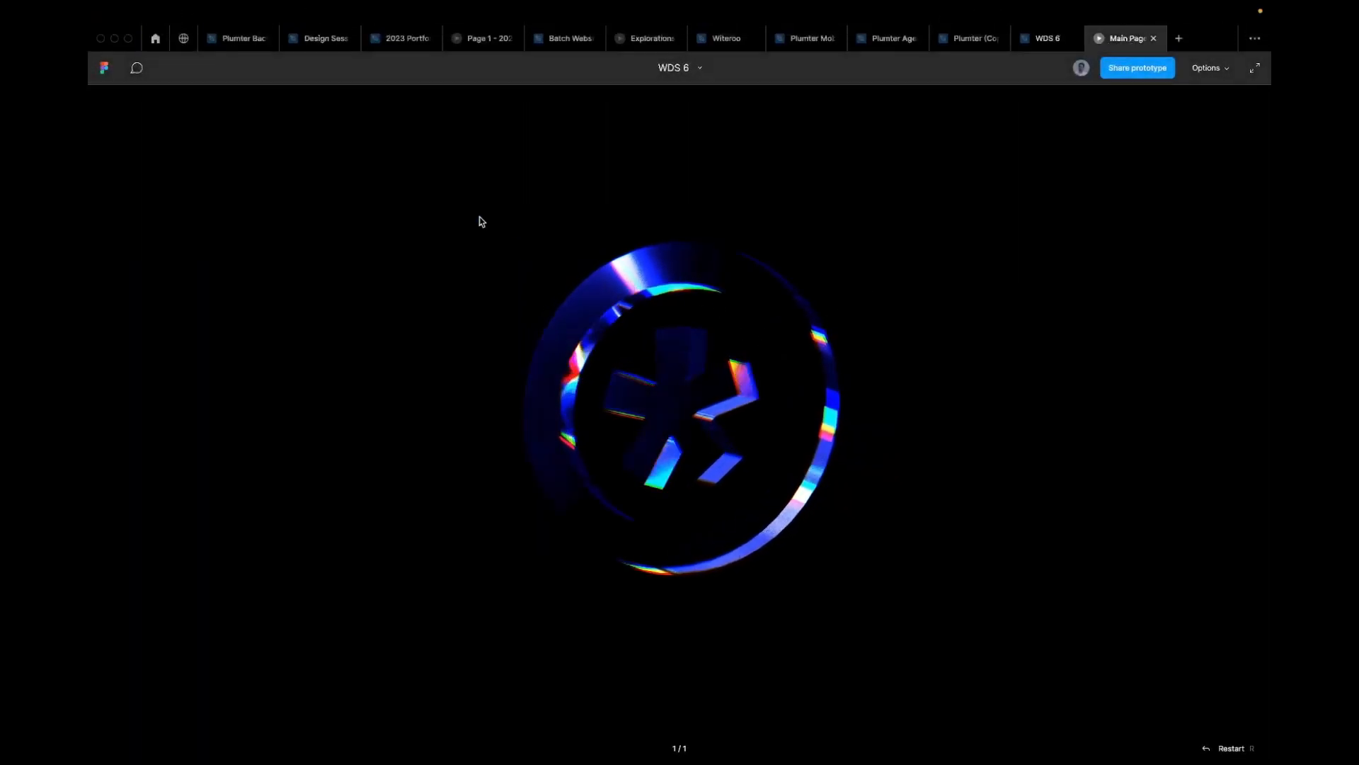
click(1048, 41)
key(super+z)
key(super+z)
key(super+z)
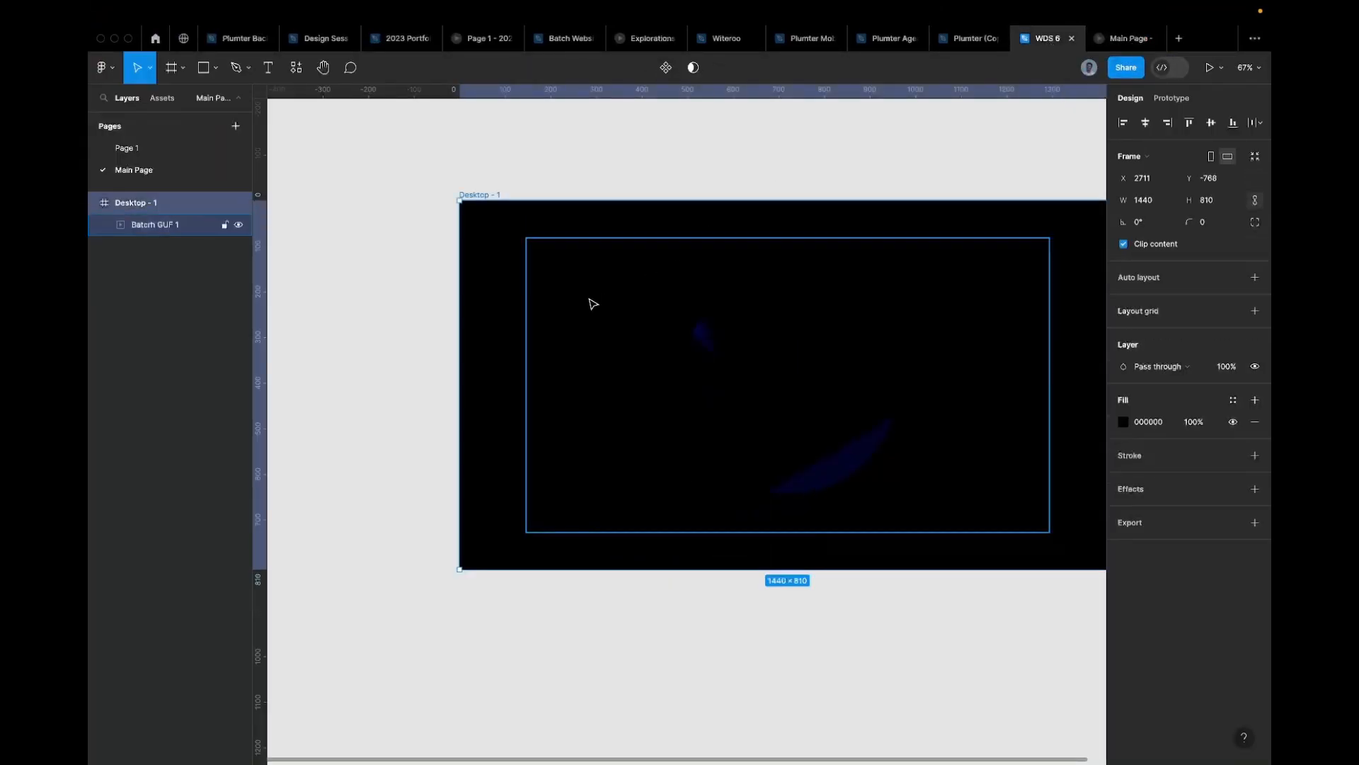
Step: Set the Desktop - 1 frame's fill to the red BE0000
click(487, 203)
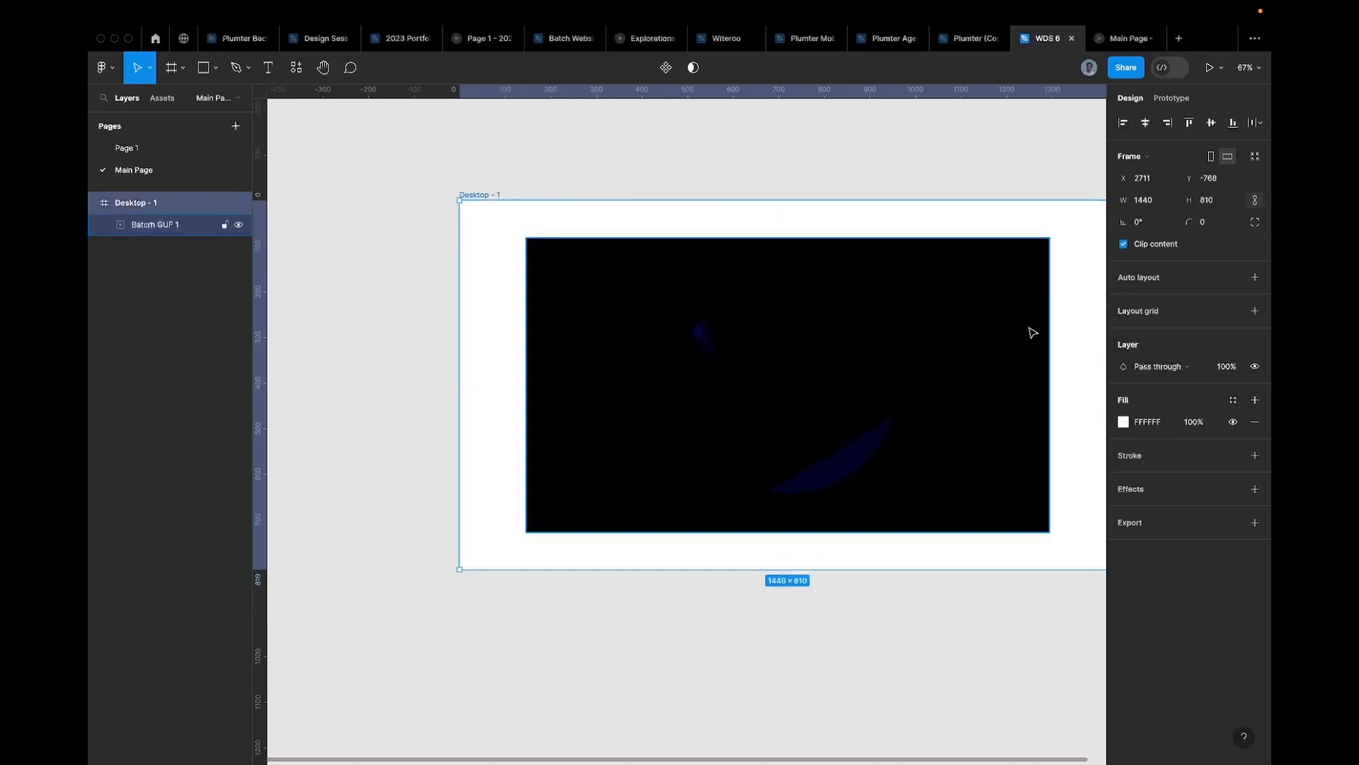
click(1124, 421)
drag(1049, 486, 1126, 466)
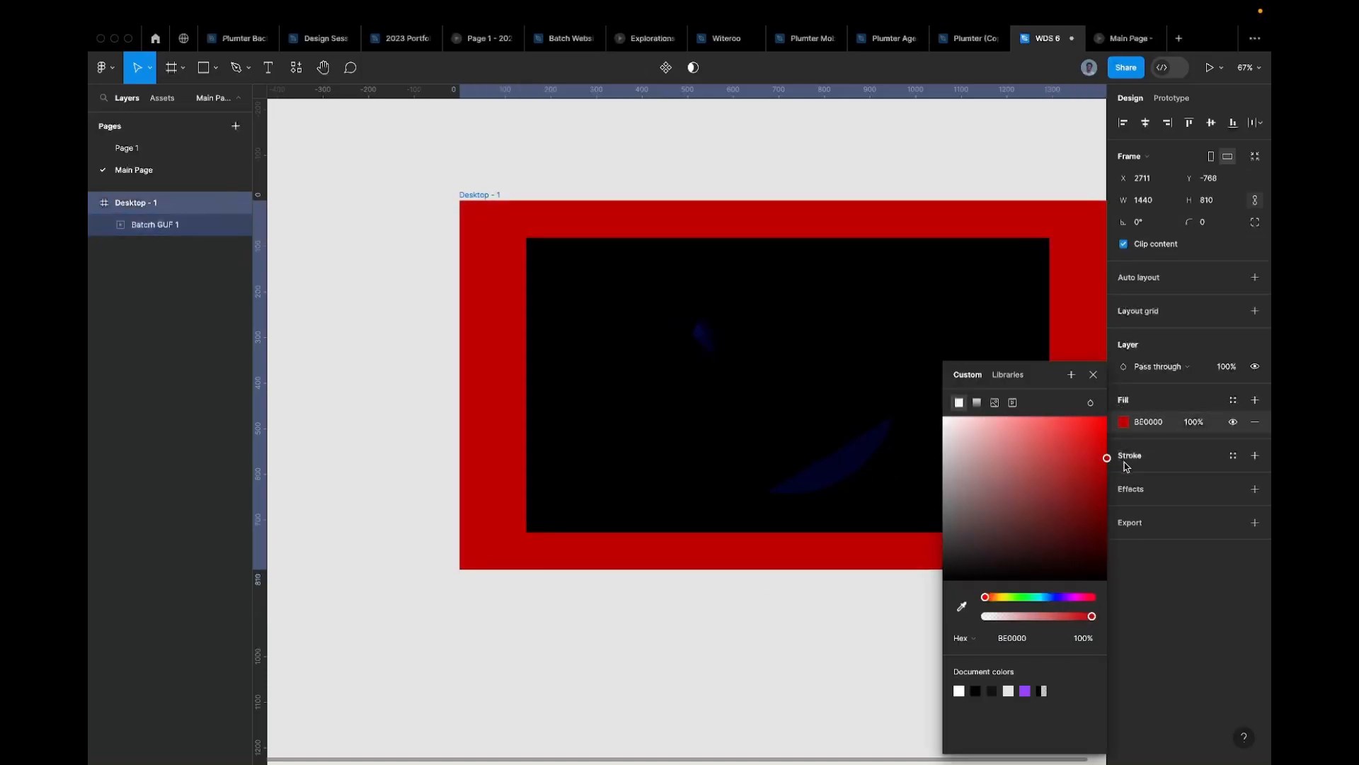
Step: Set the Batch GIF layer's blend mode to Lighten and check the result in the prototype
click(691, 440)
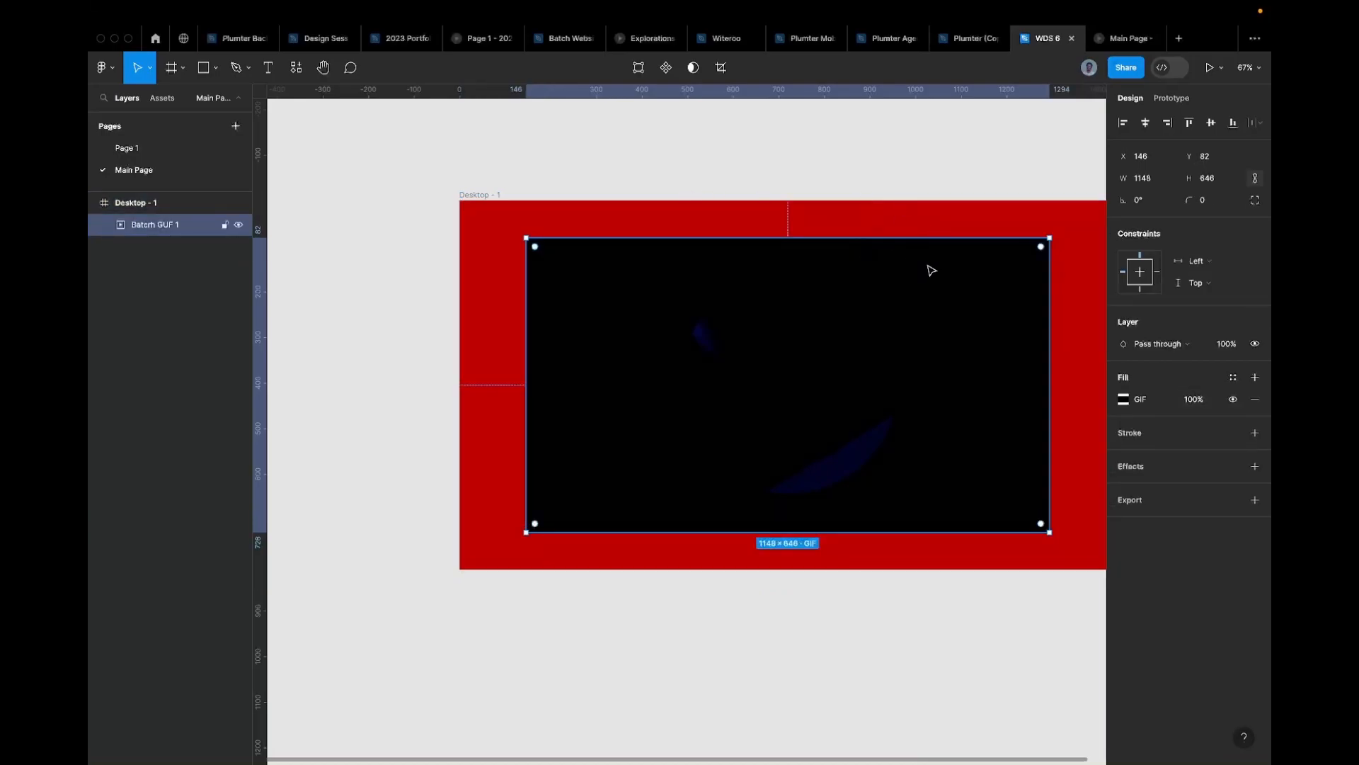
scroll(929, 265, right, 3)
scroll(502, 259, left, 2)
scroll(501, 259, down, 1)
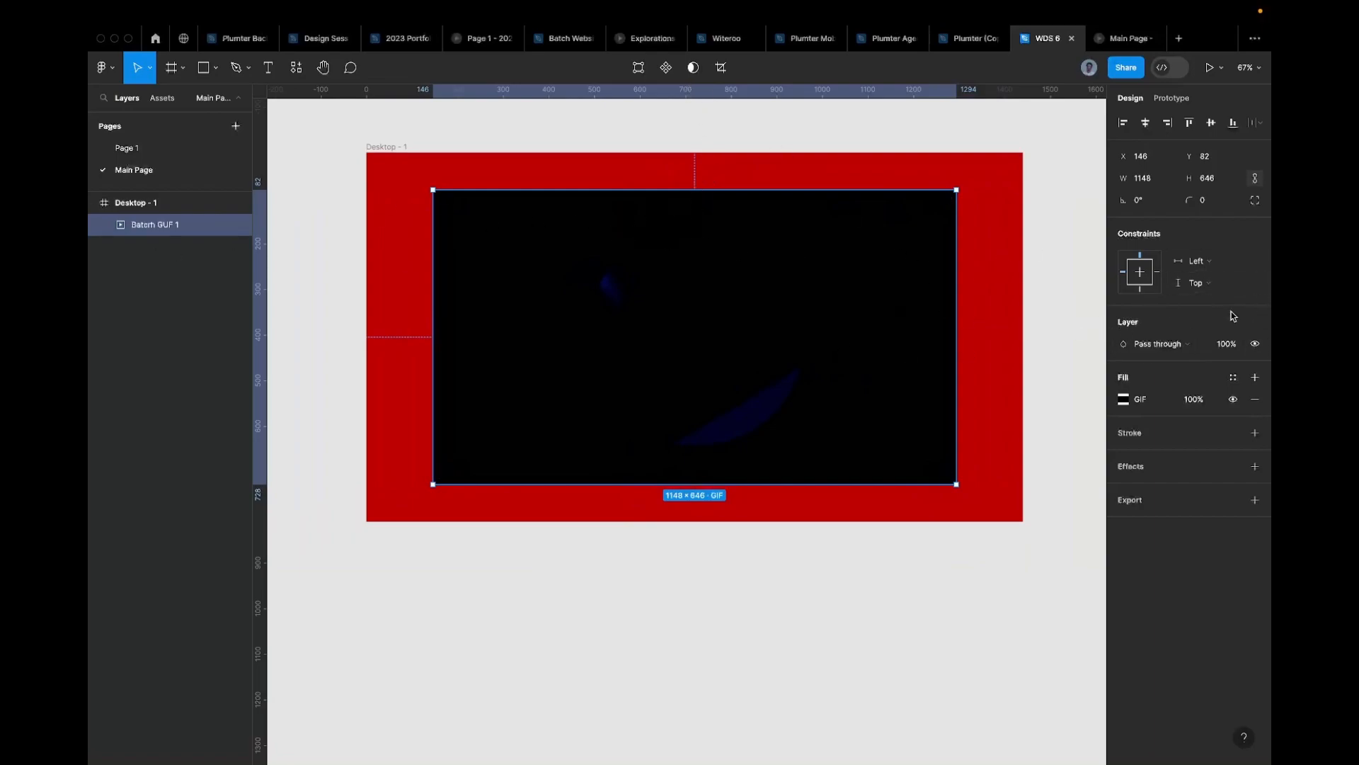
click(1186, 342)
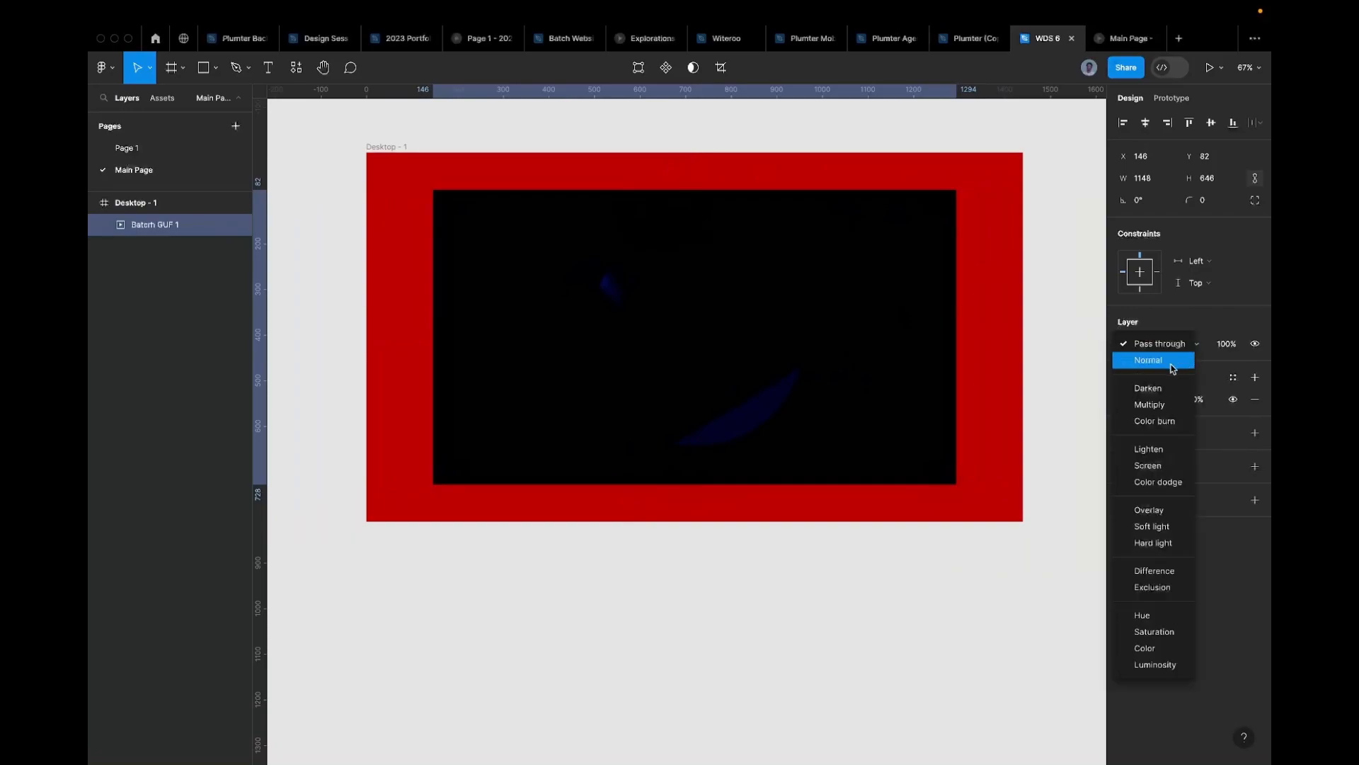
click(1169, 454)
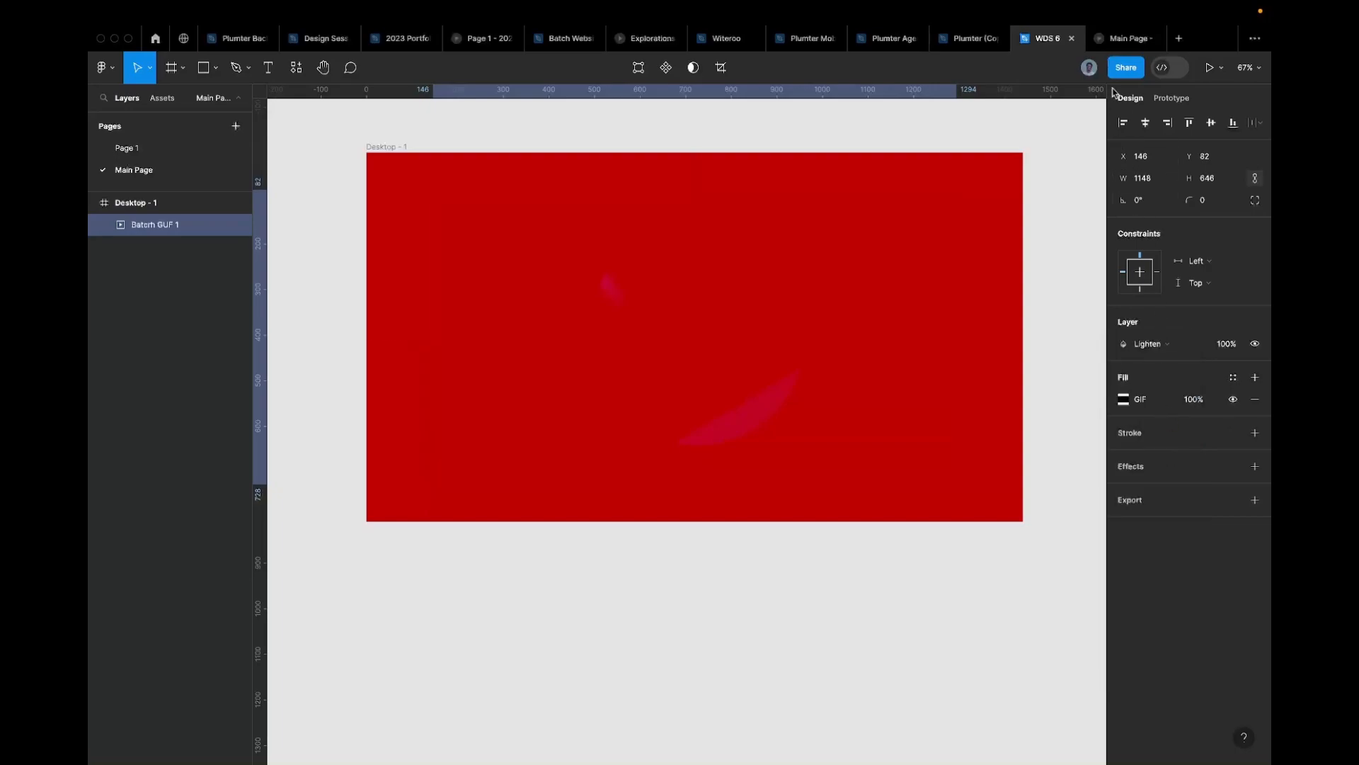
click(1124, 44)
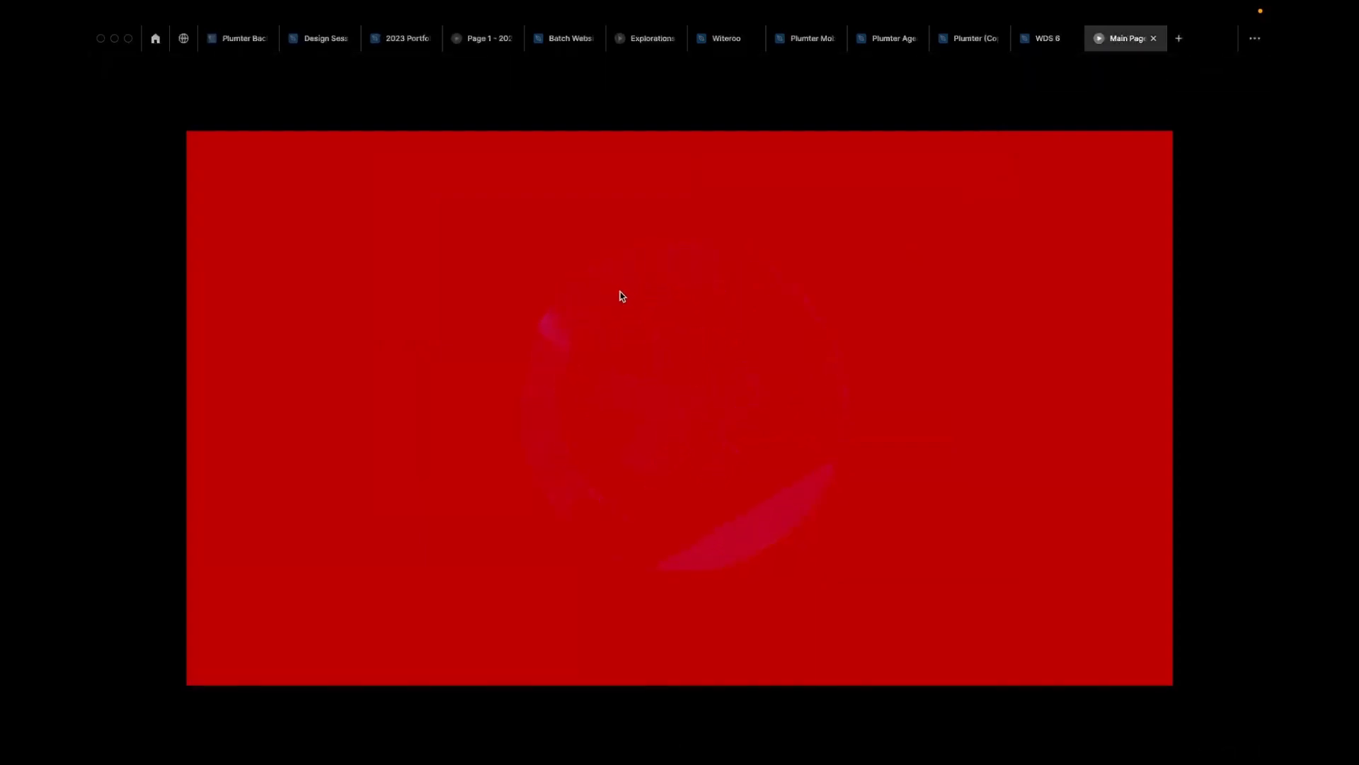
click(1041, 45)
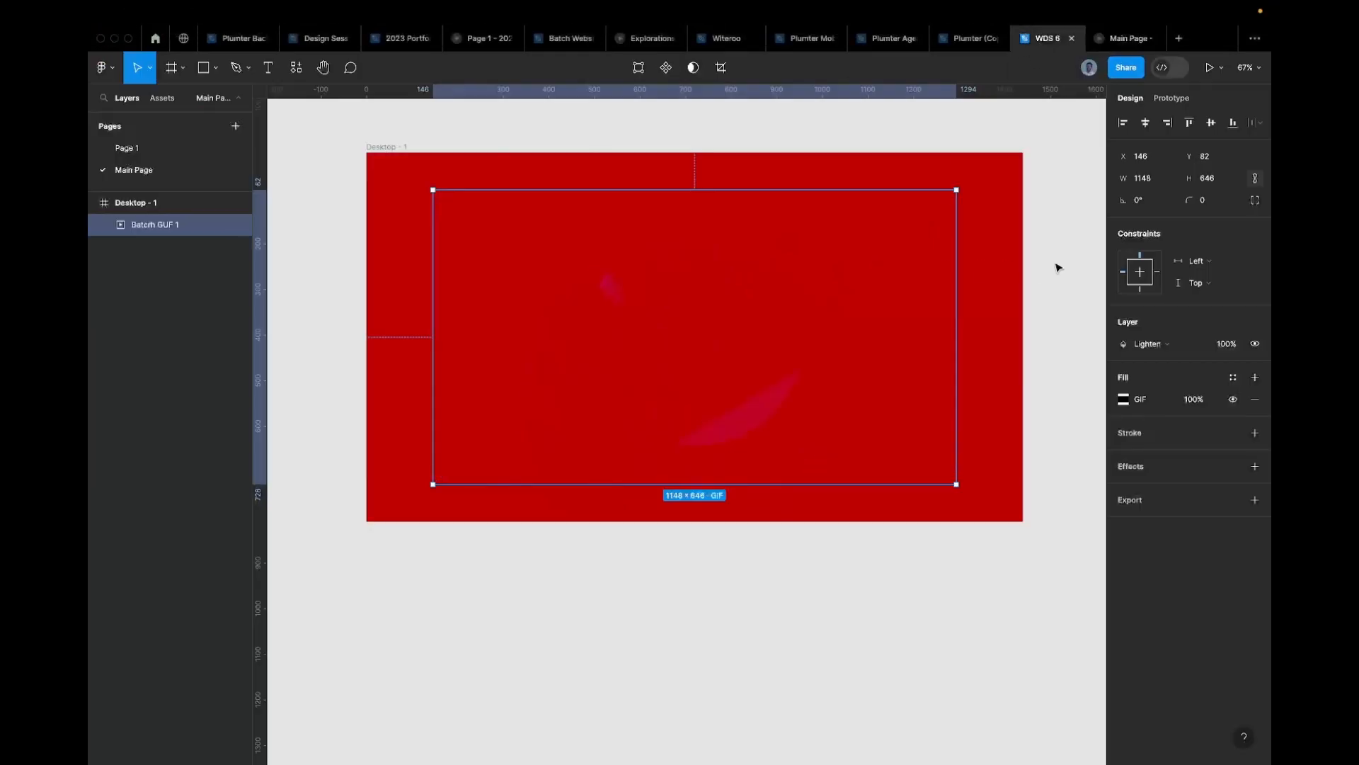
Step: Restore the GIF layer's Pass through blend mode and change the Desktop - 1 frame's fill colour to 000000
click(1147, 344)
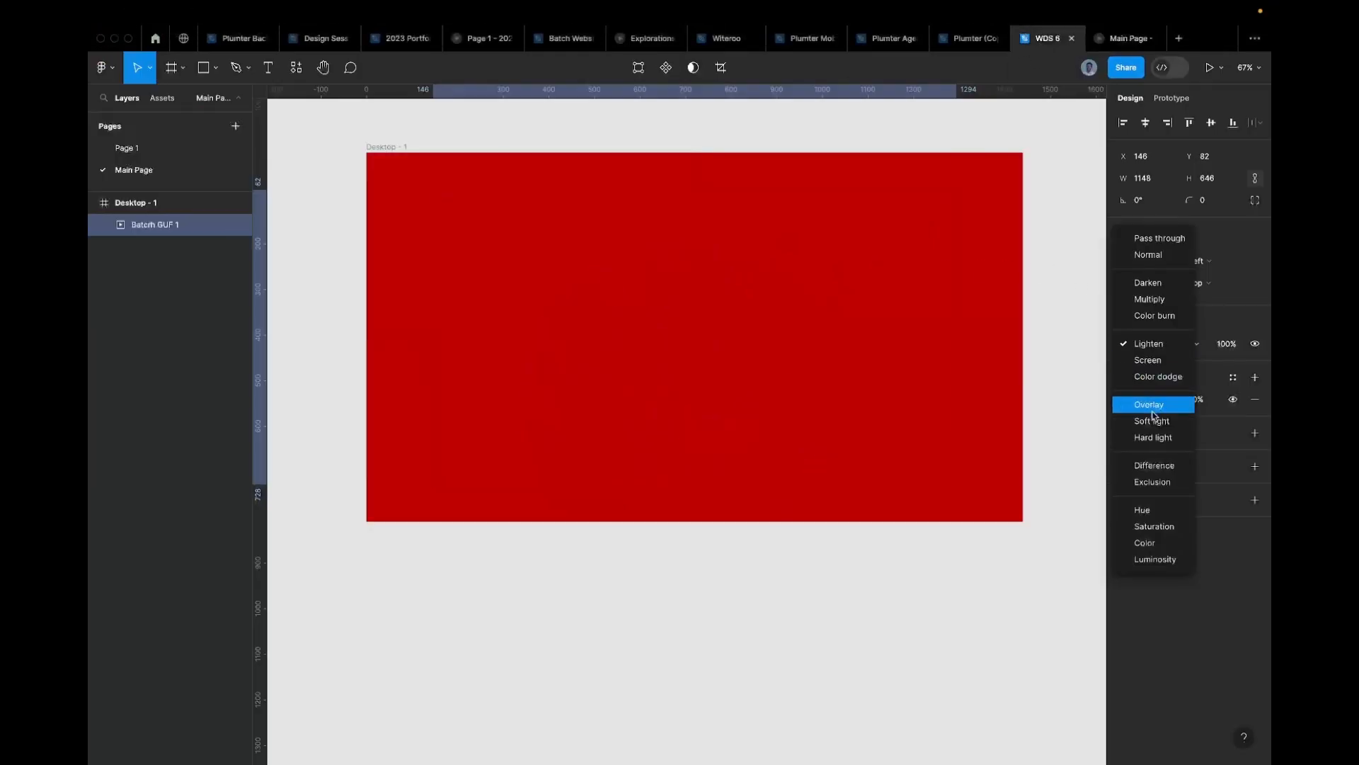
key(super+z)
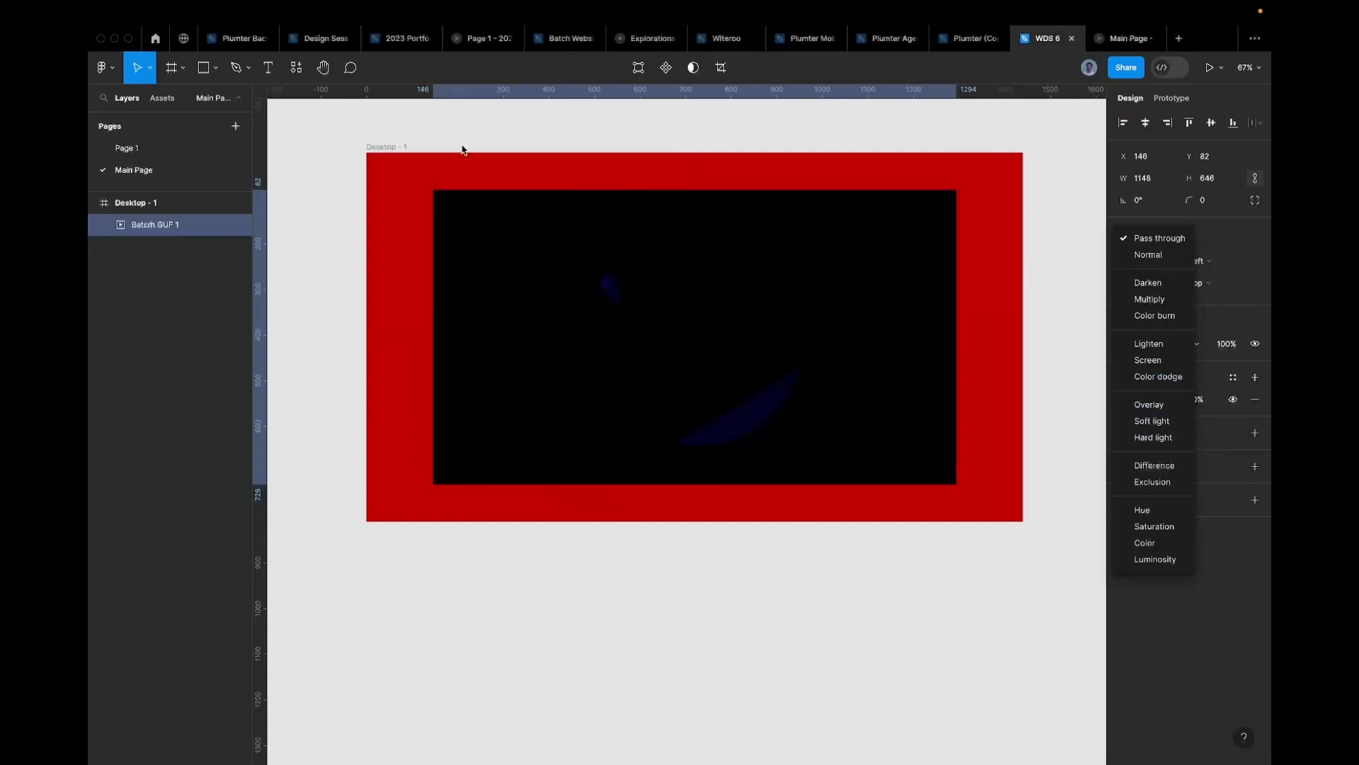
click(391, 149)
click(383, 147)
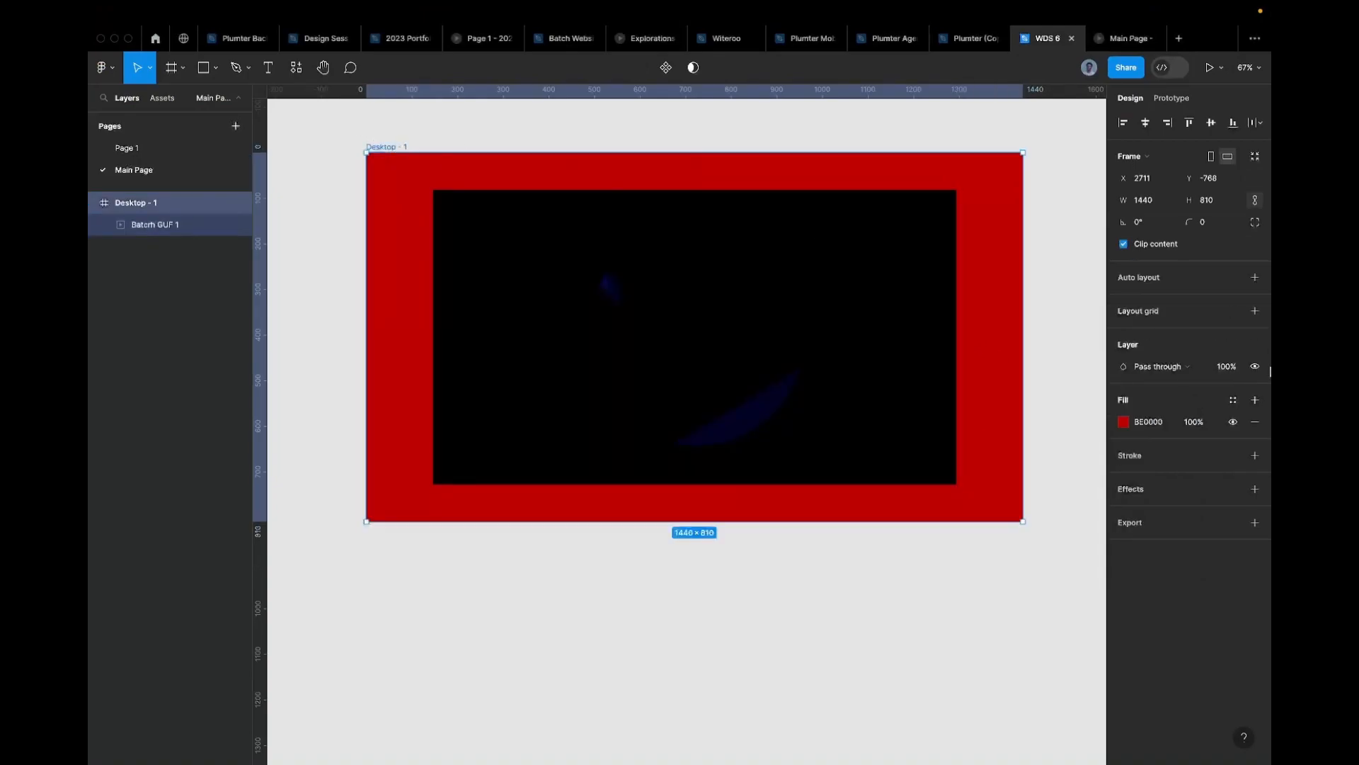
click(1159, 427)
text(00)
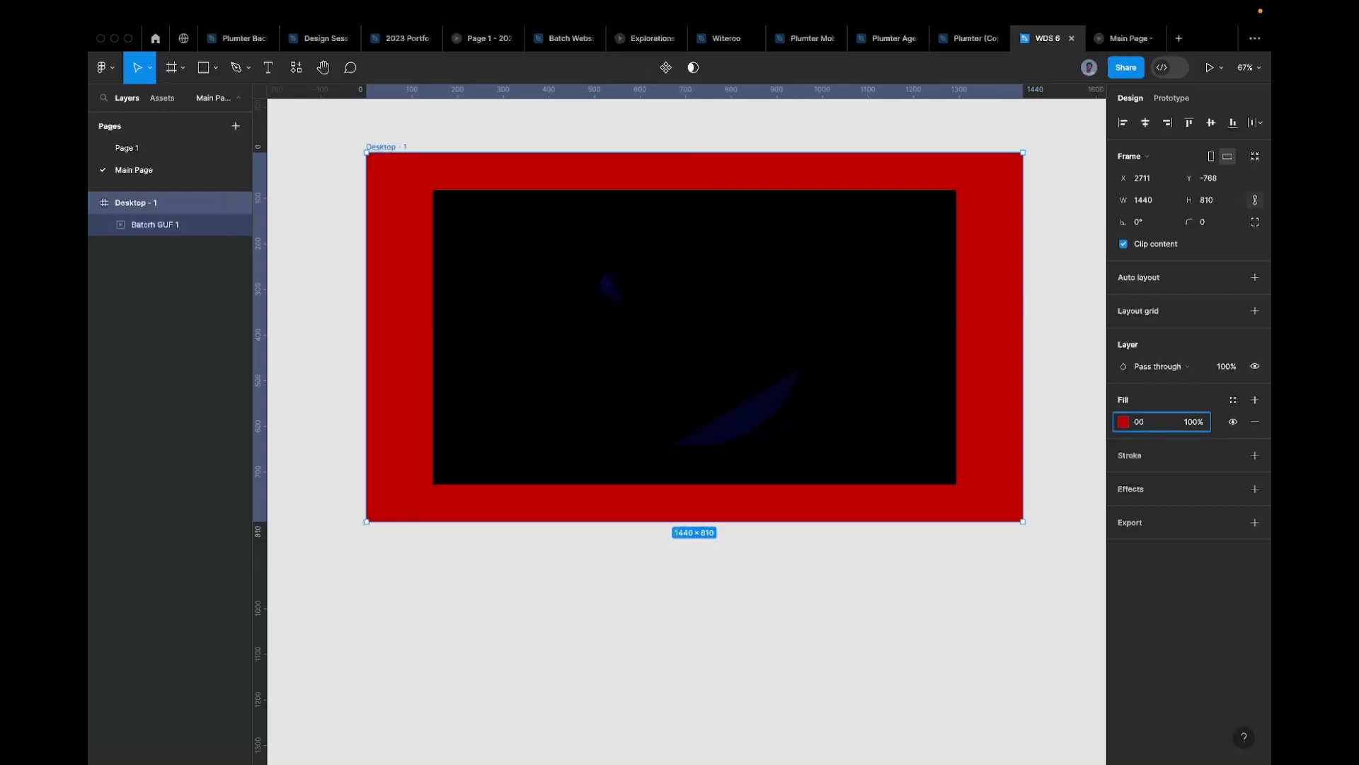
key(Return)
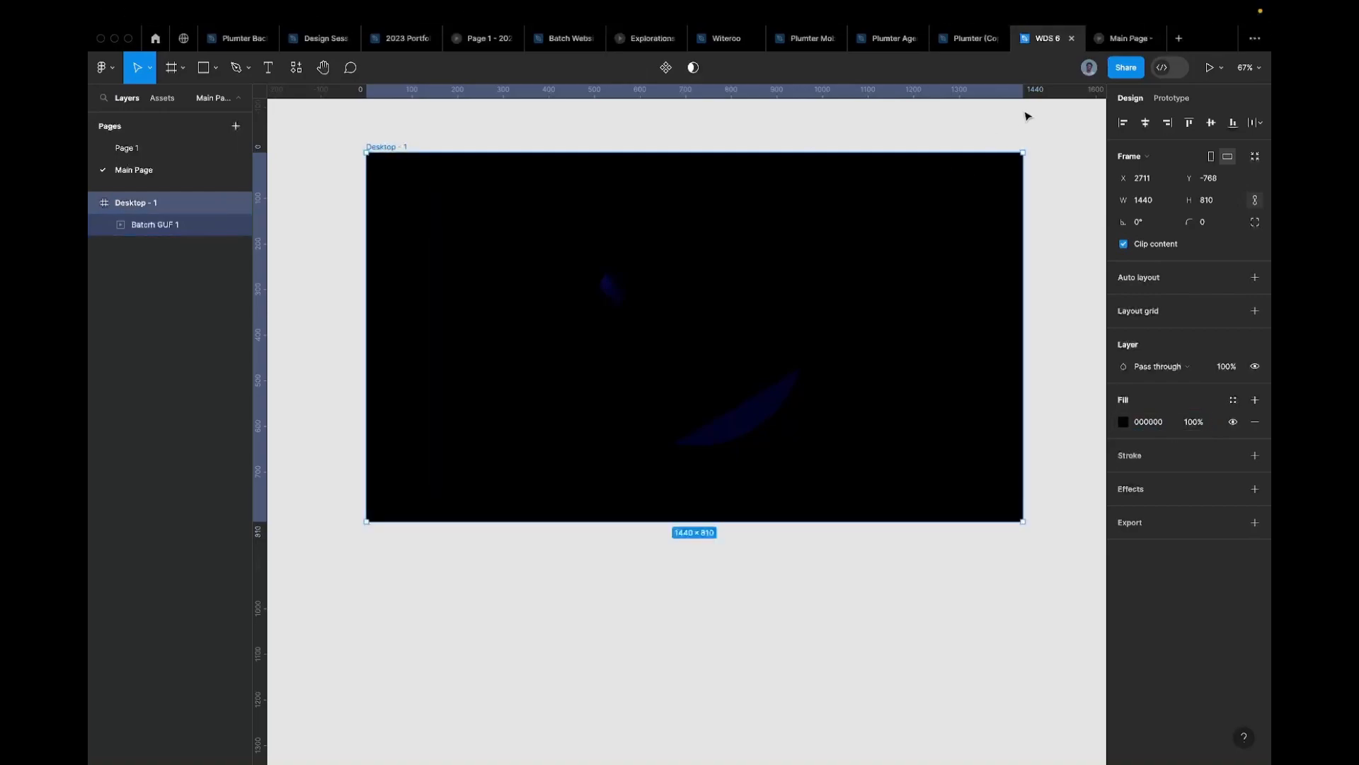
Step: Check the running prototype preview, and enlarge the GIF to about 1496 × 842 so it covers the Desktop - 1 frame
click(1115, 39)
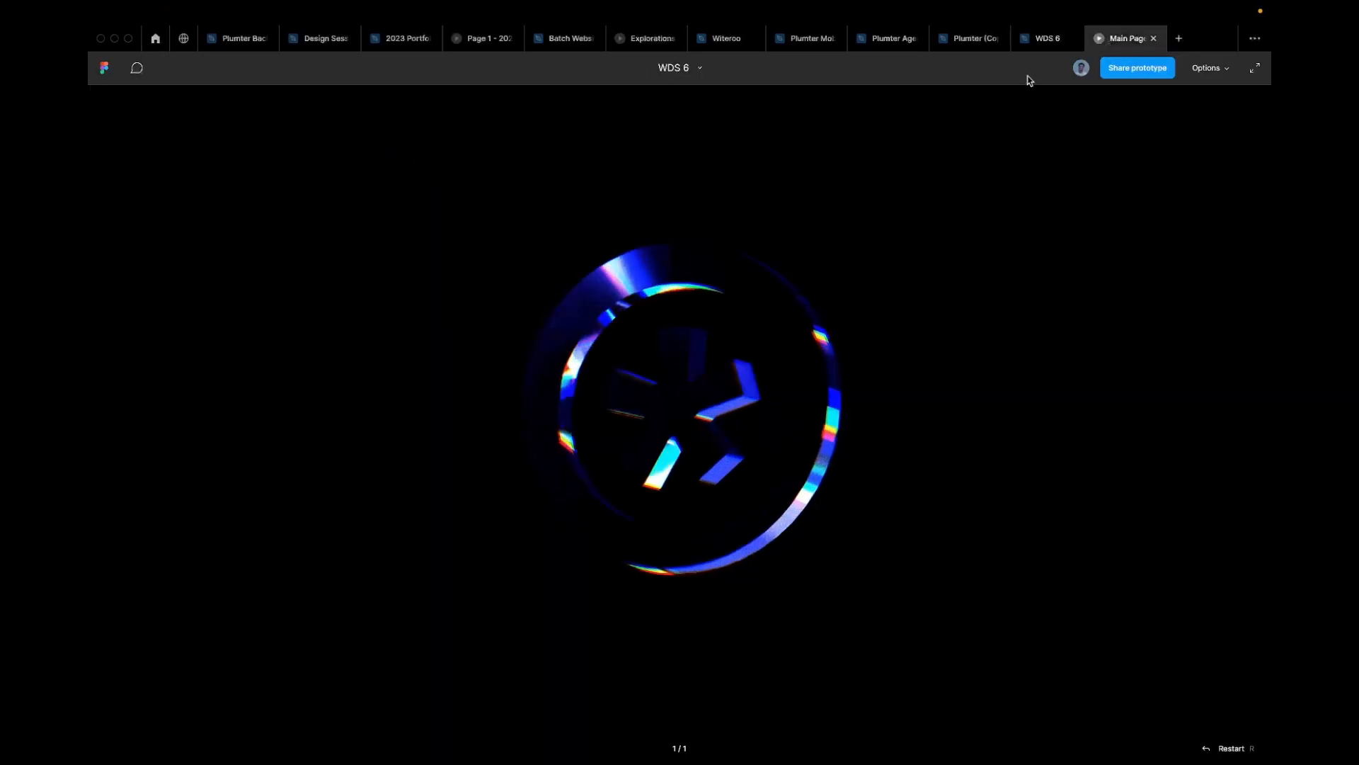
click(1032, 43)
click(725, 316)
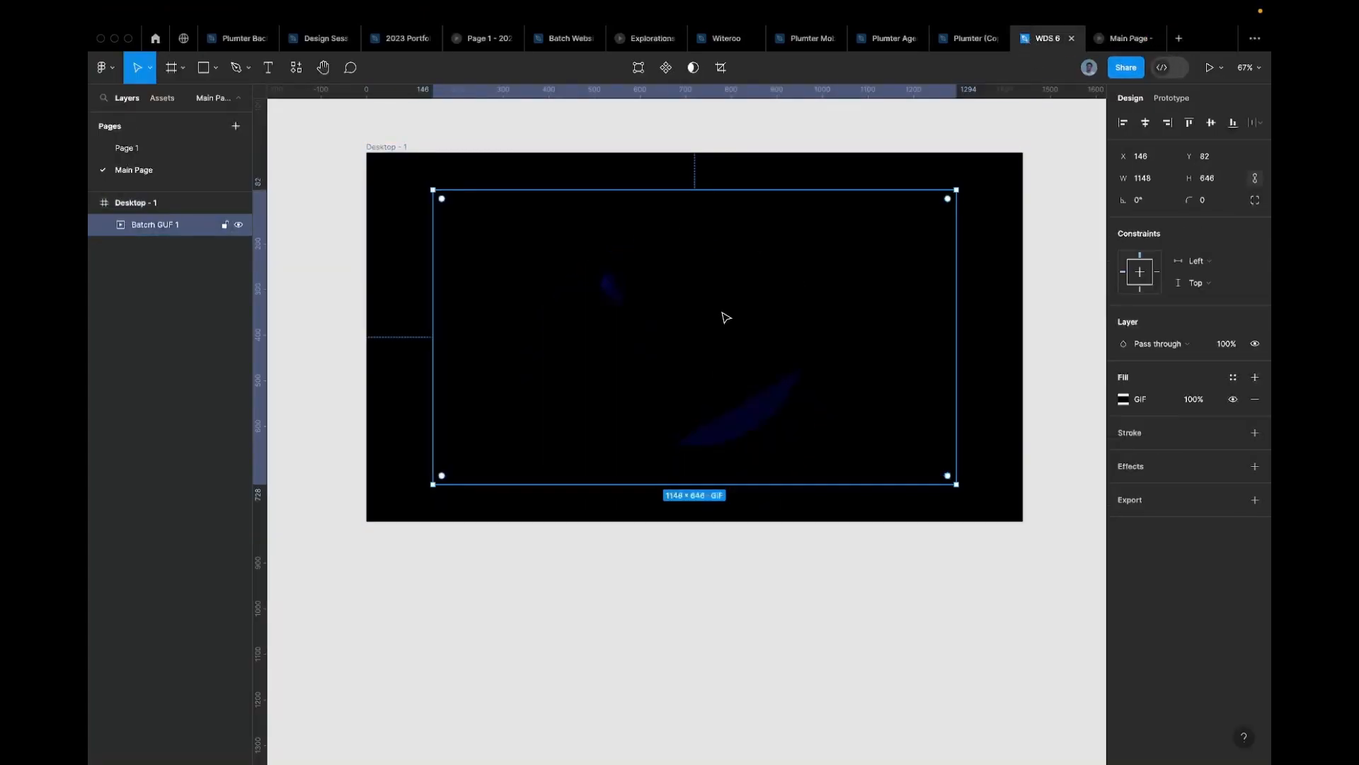
drag(832, 214, 838, 183)
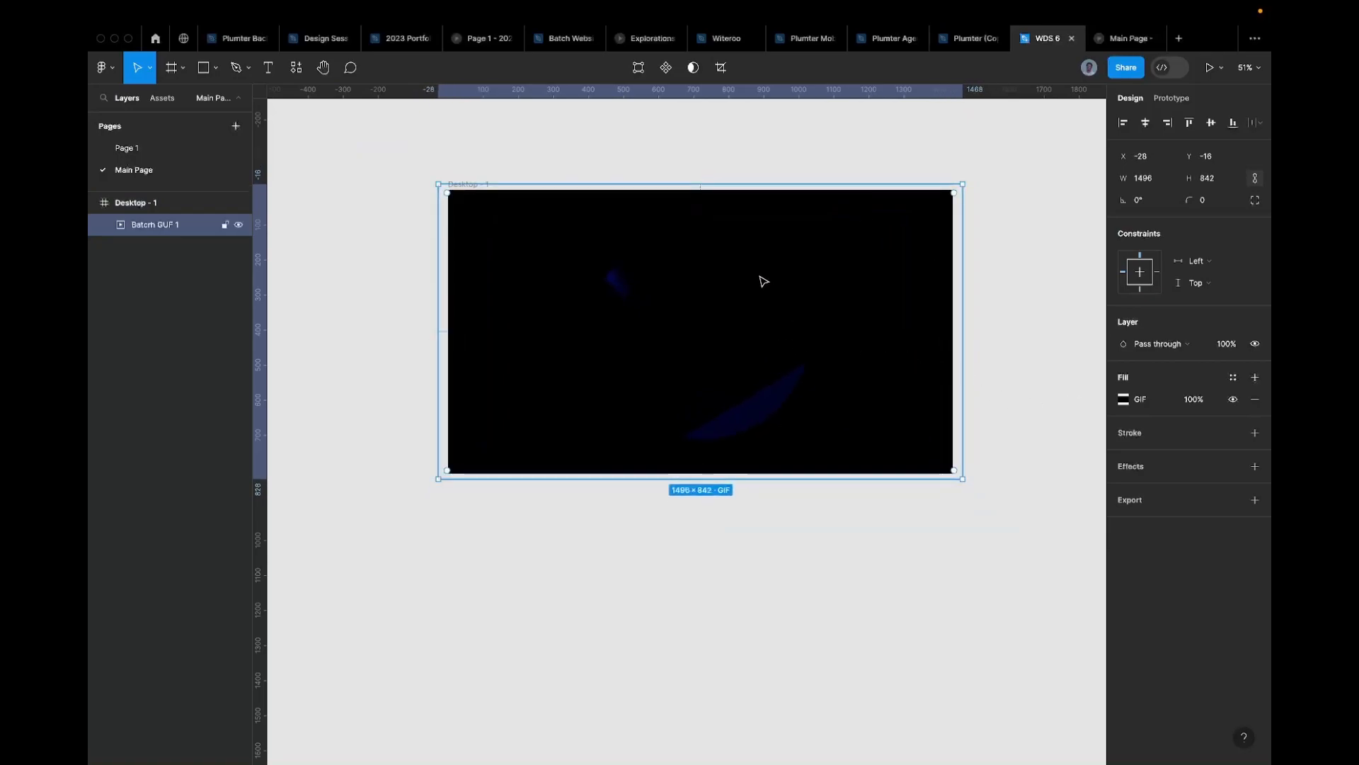
scroll(745, 287, up, 3)
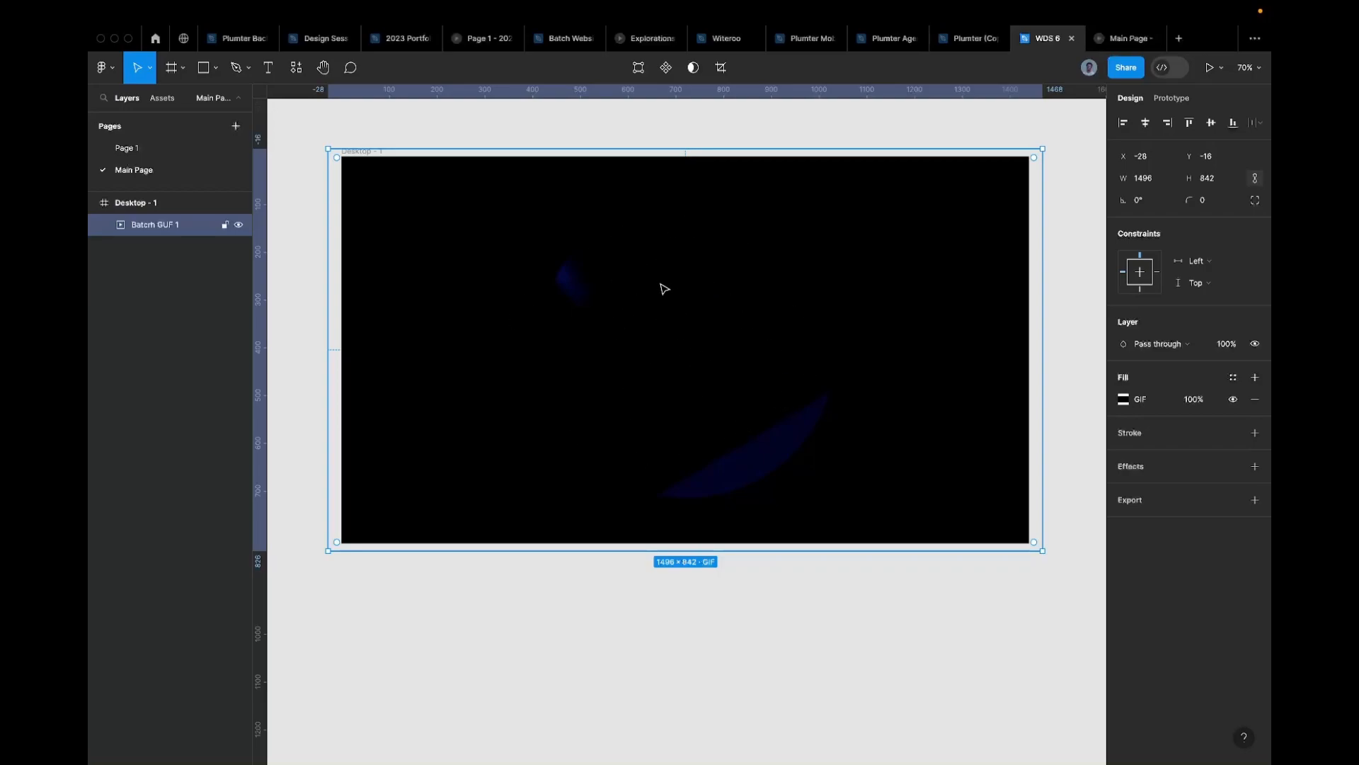
Step: Move the playback position in the GIF's fill settings slightly forward to a frame where the glass coin is fully lit
click(1123, 399)
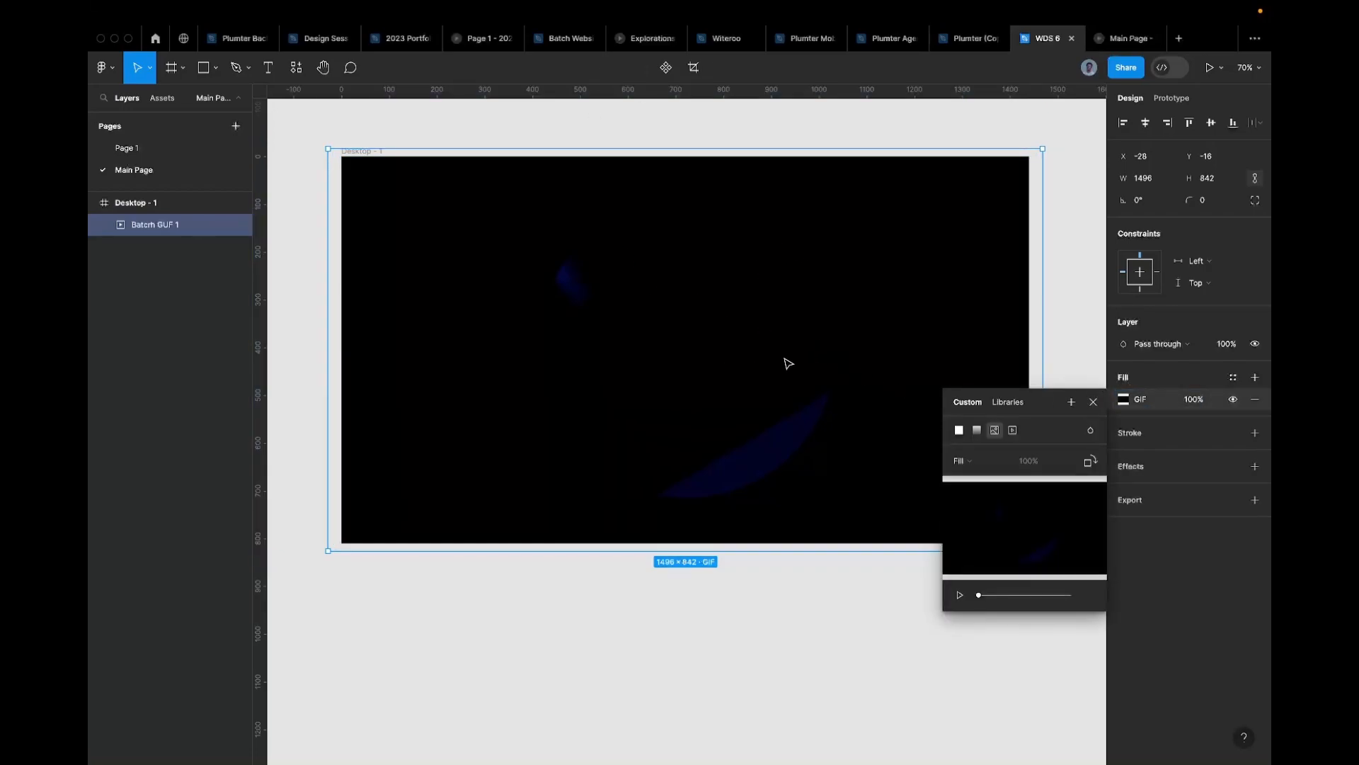
mouse_move(988, 568)
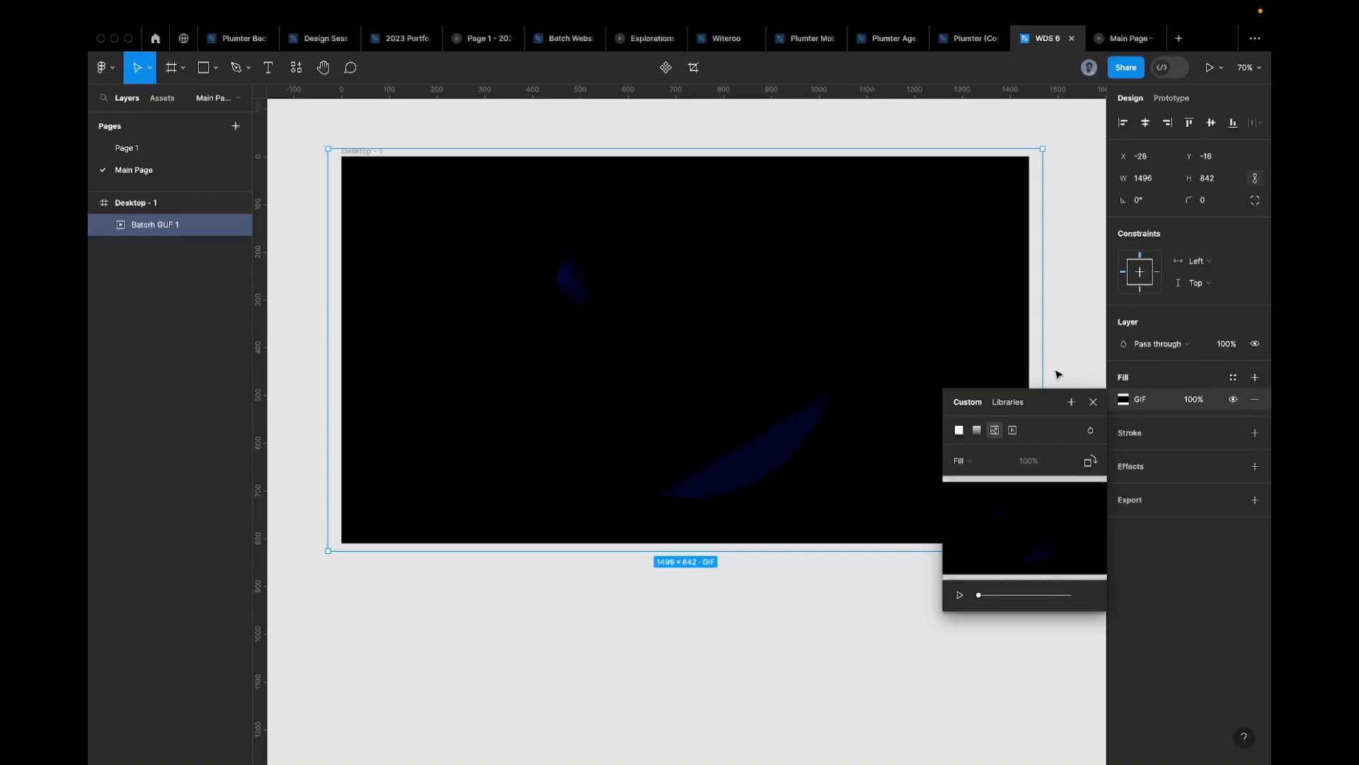
click(1132, 378)
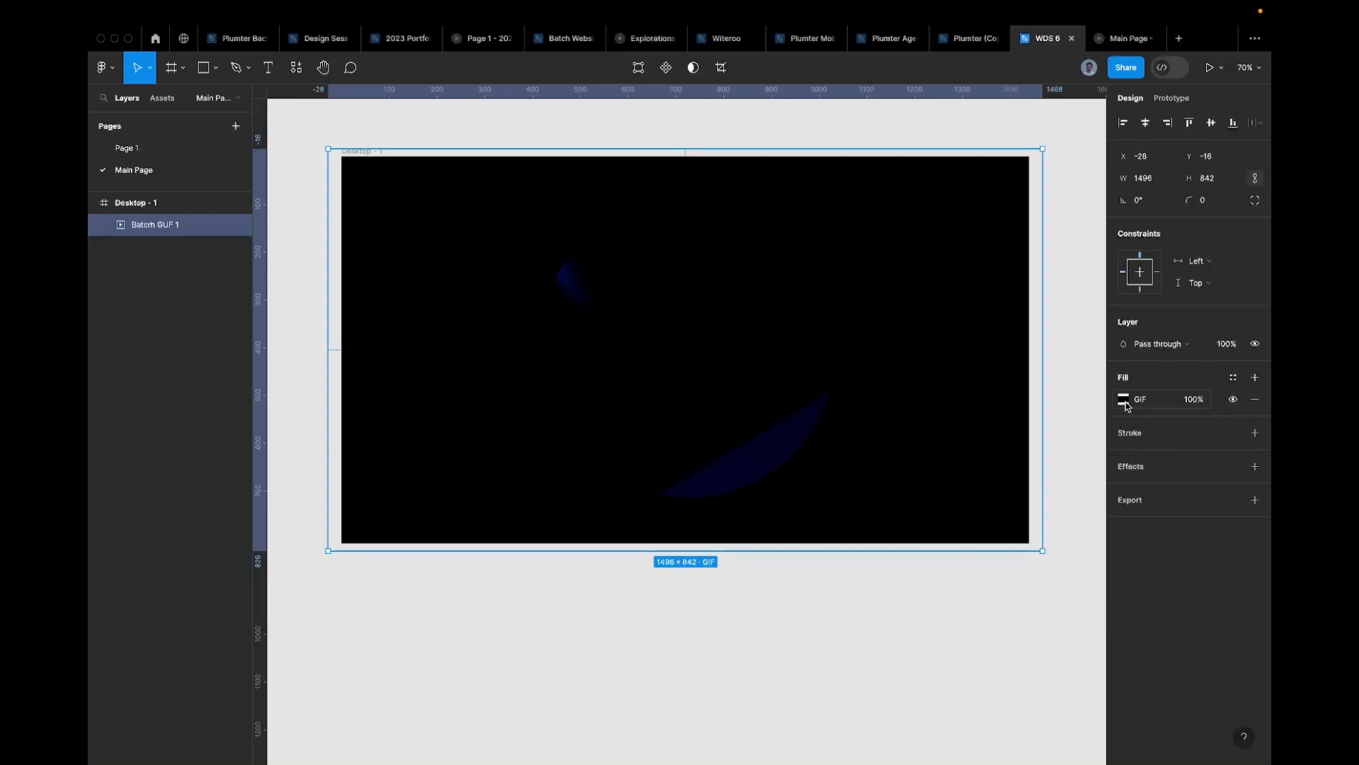
click(1123, 399)
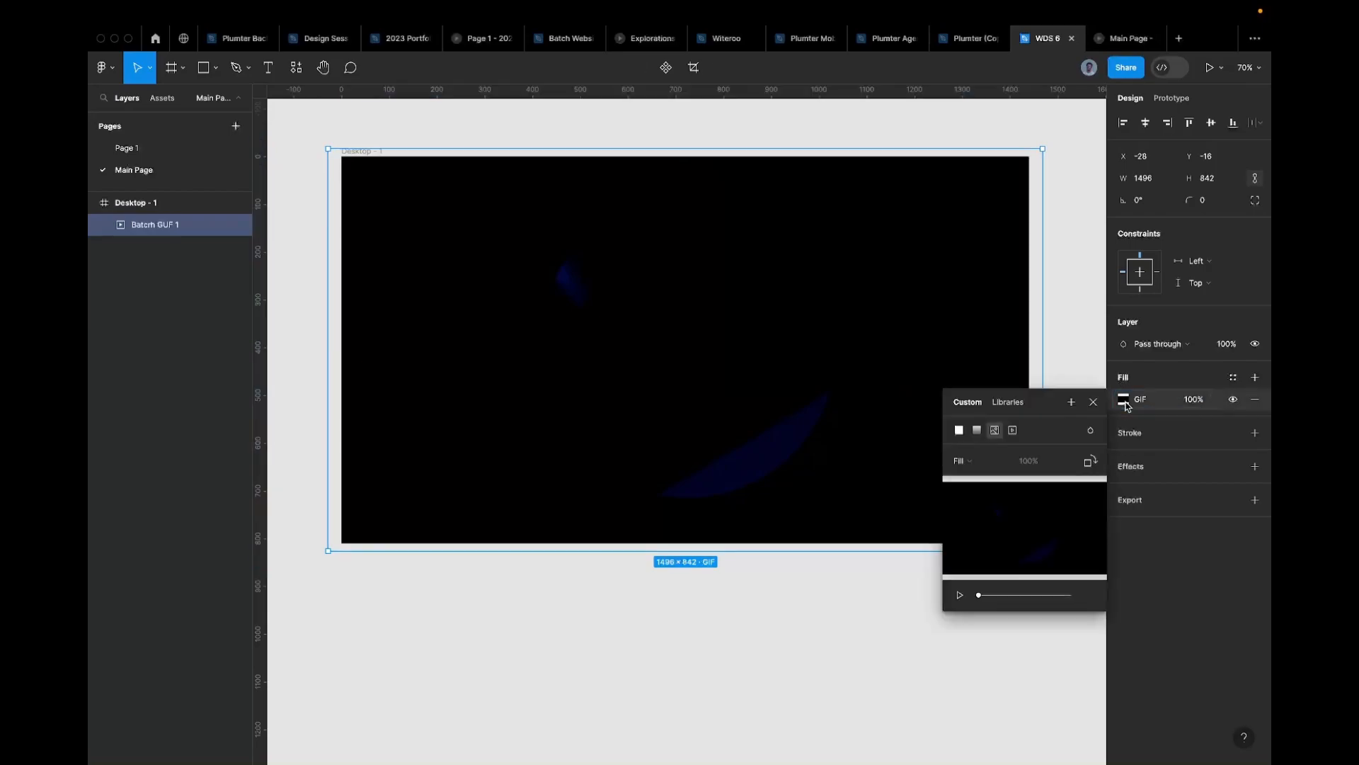
click(994, 596)
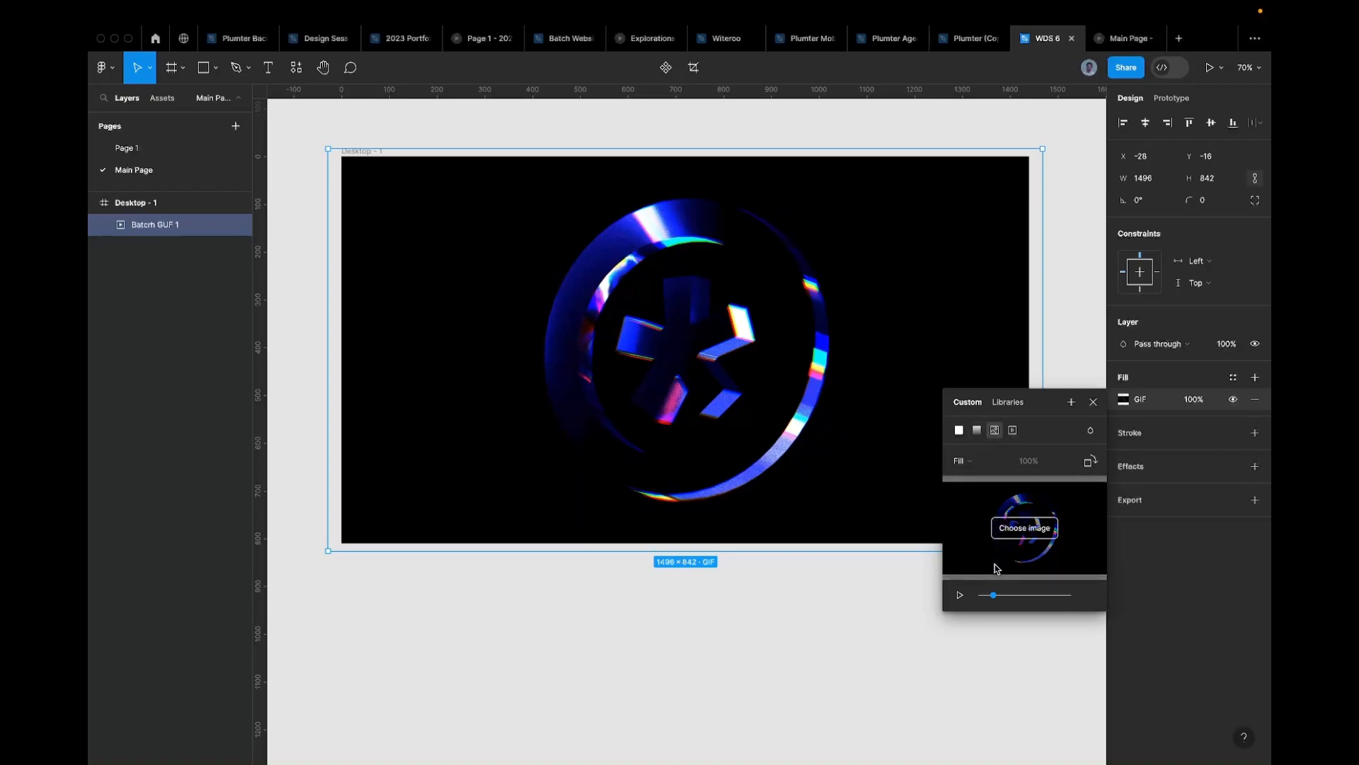
click(711, 655)
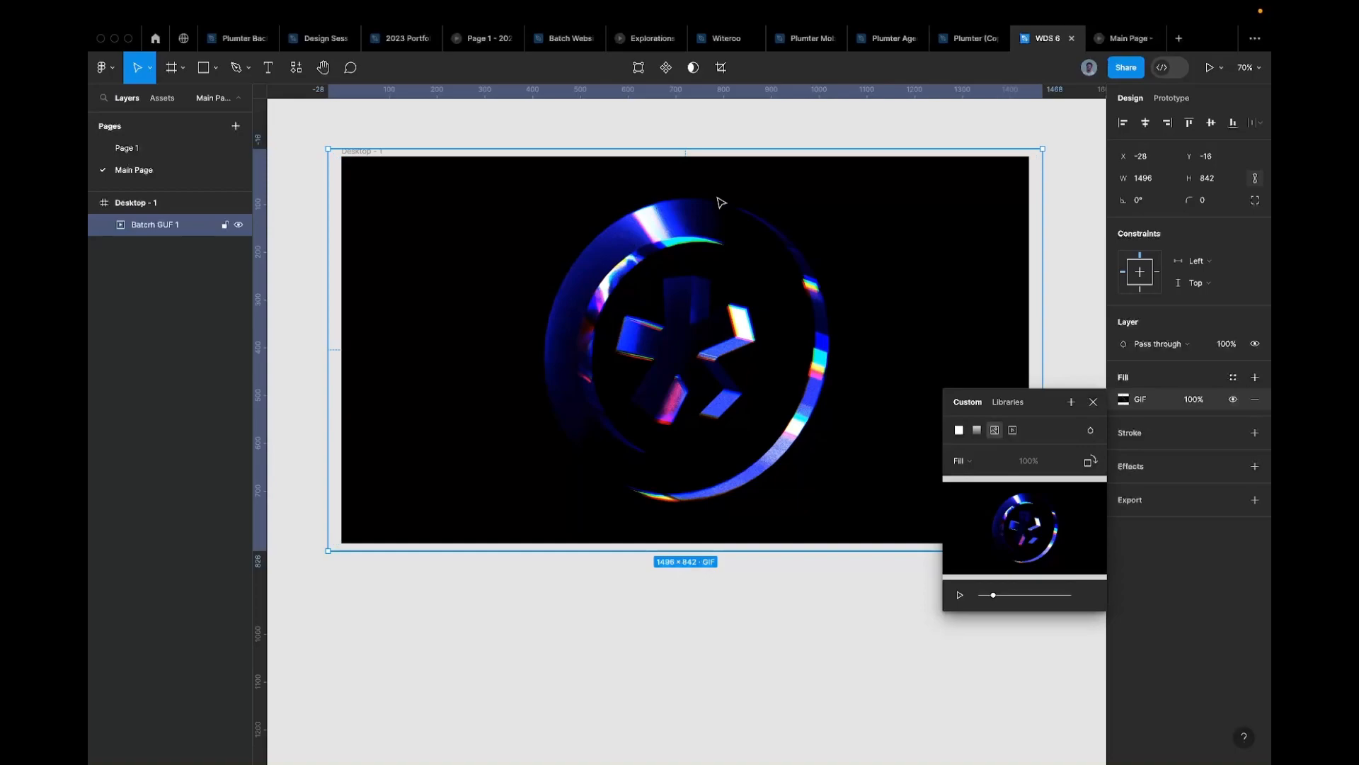
click(752, 125)
Step: Enlarge the GIF to about 1610 × 906 and position it at about X -85, Y -14 over the frame
click(748, 230)
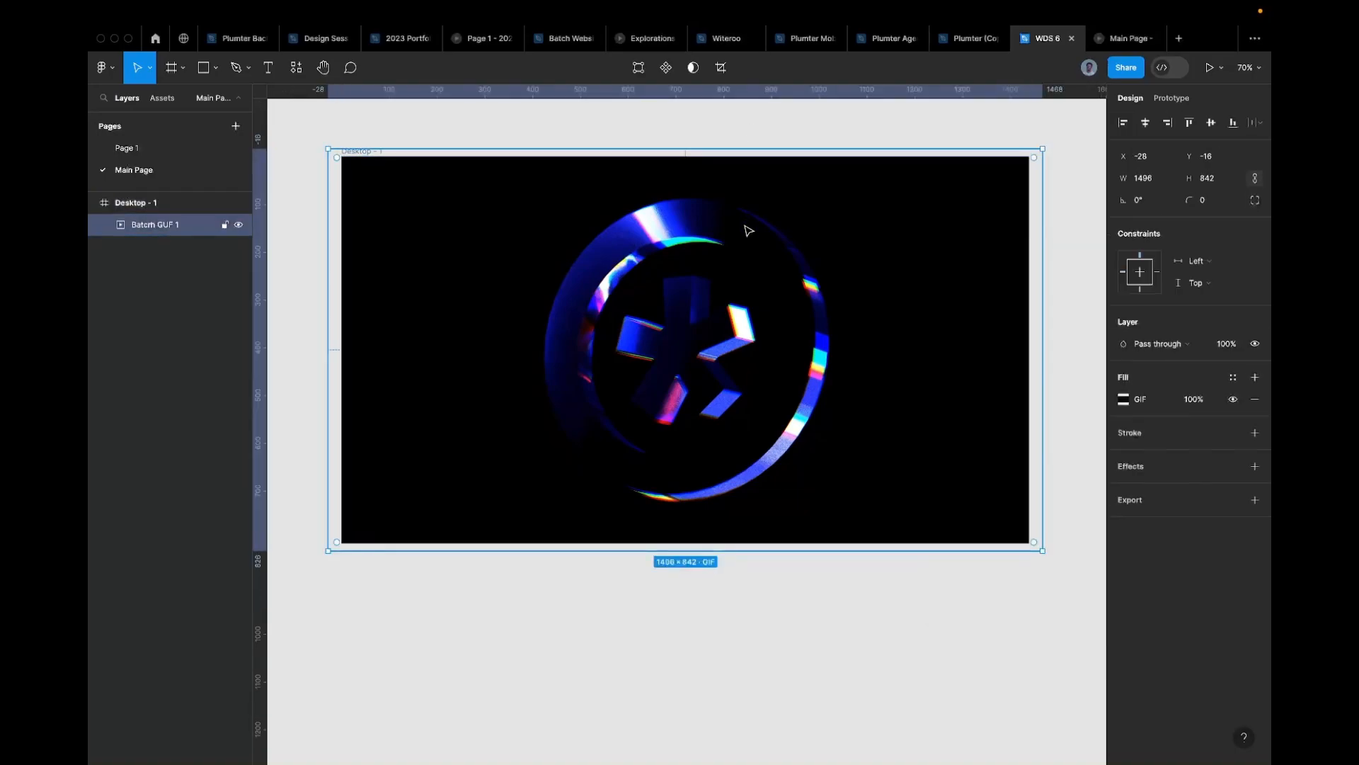
drag(733, 149, 738, 133)
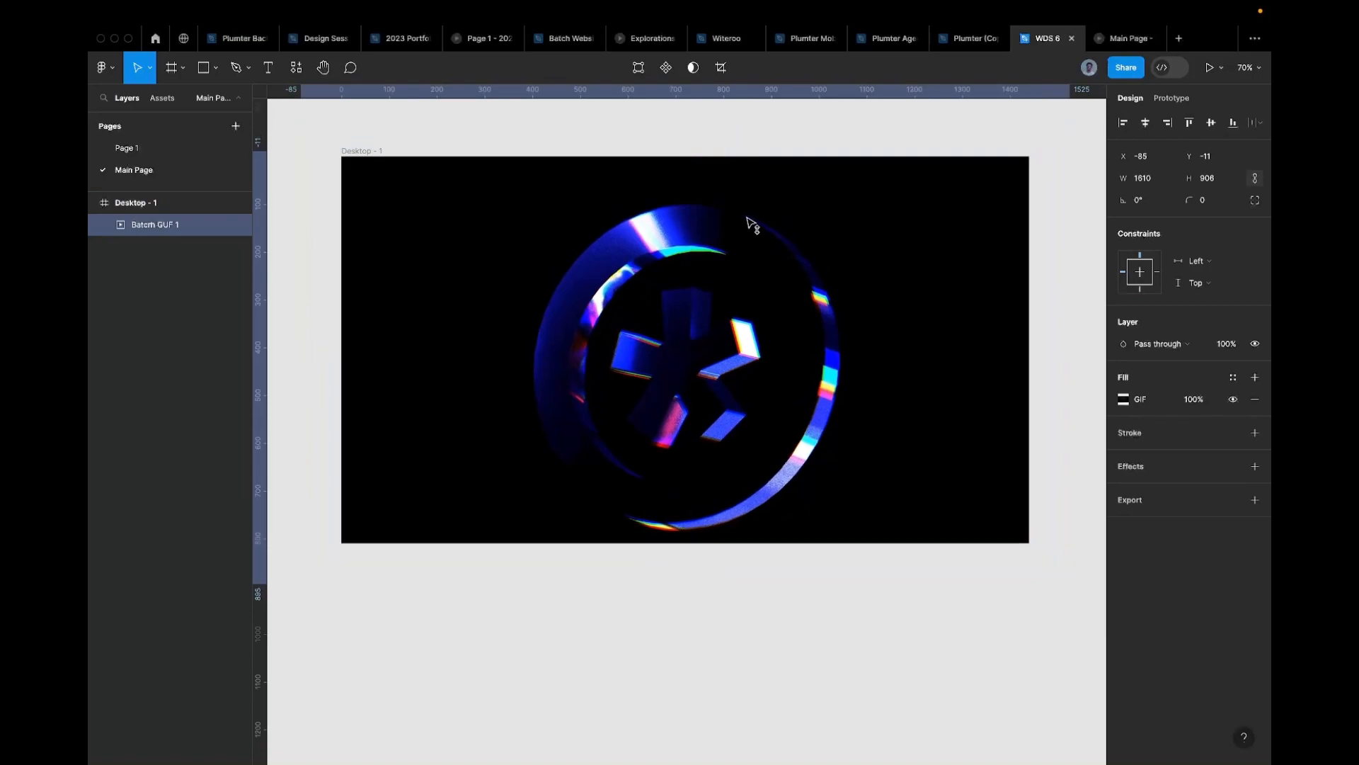
scroll(750, 191, down, 2)
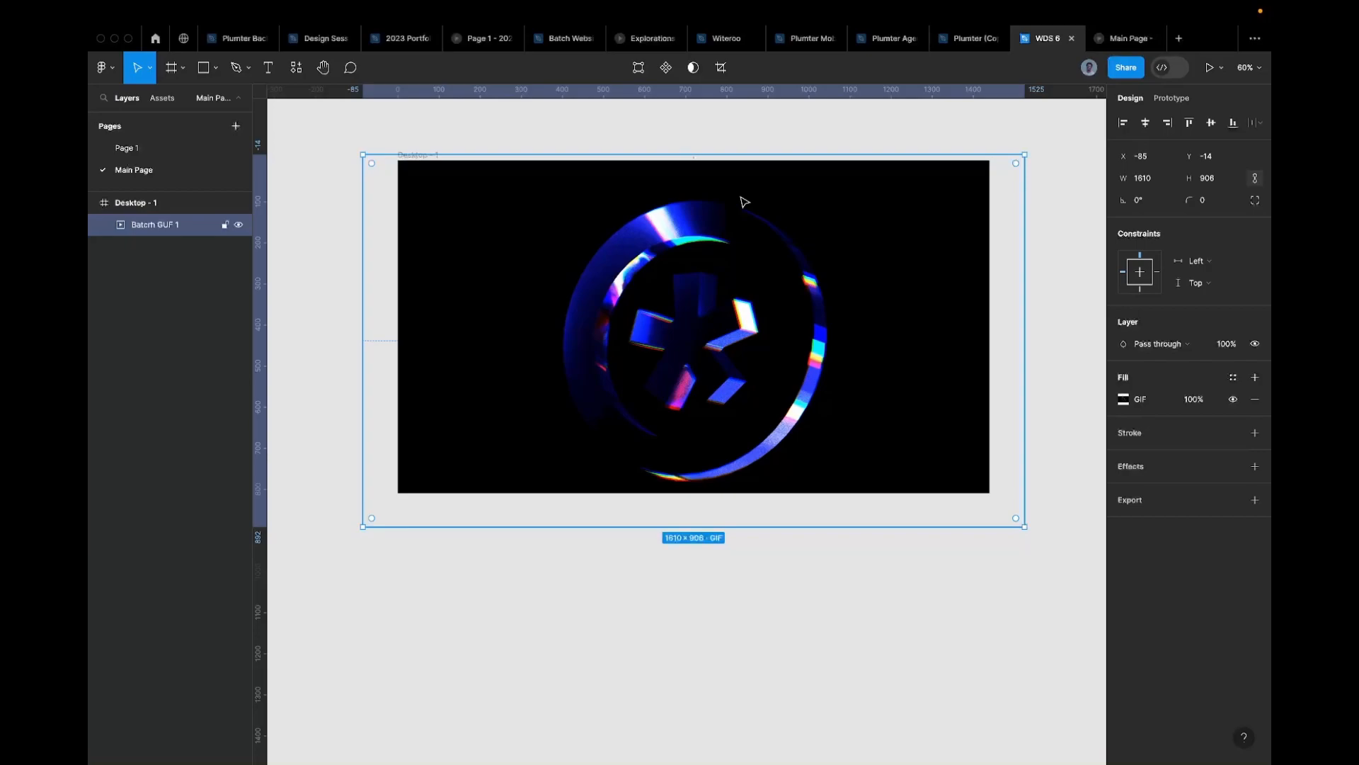
scroll(744, 201, down, 1)
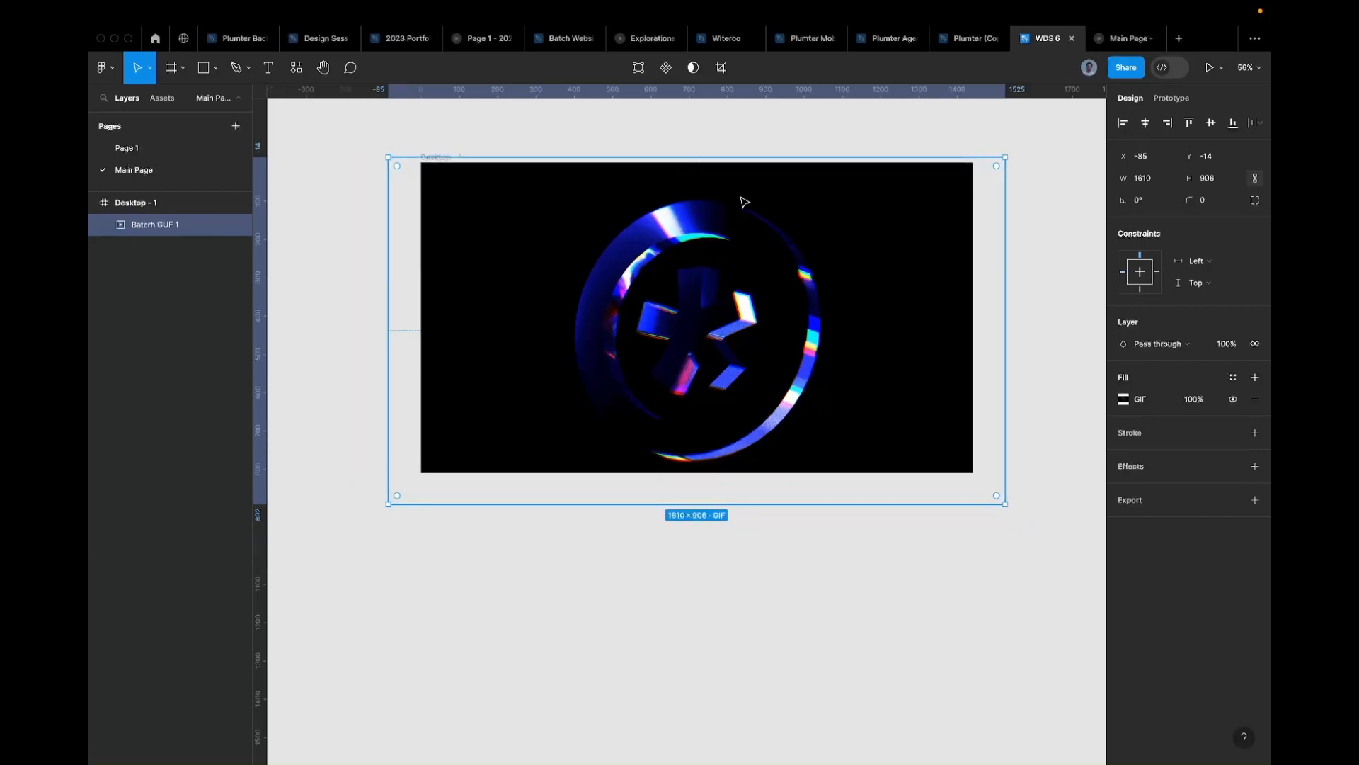
Step: Switch to the web browser, open the saved awwwards.com site and search its inspiration section for "dark 3d website"
key(ctrl+Left)
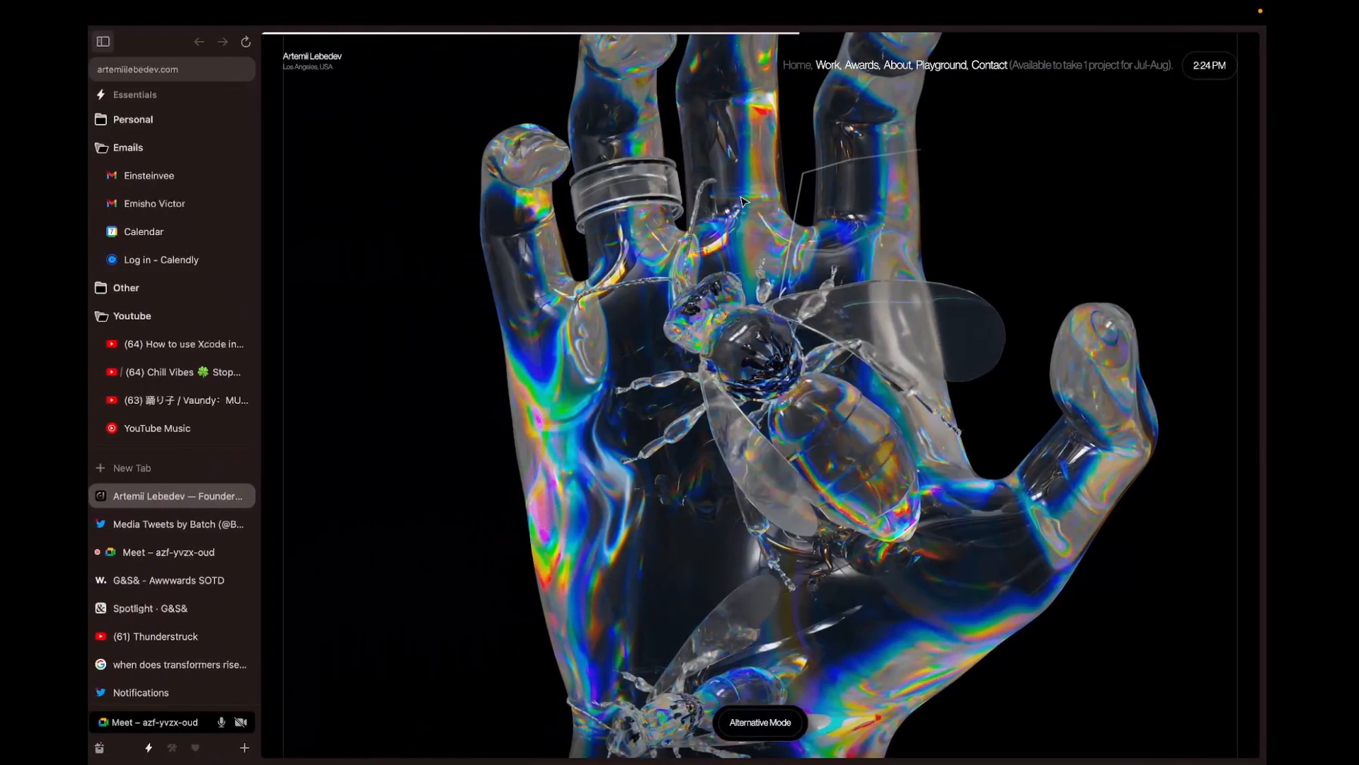
scroll(706, 241, up, 5)
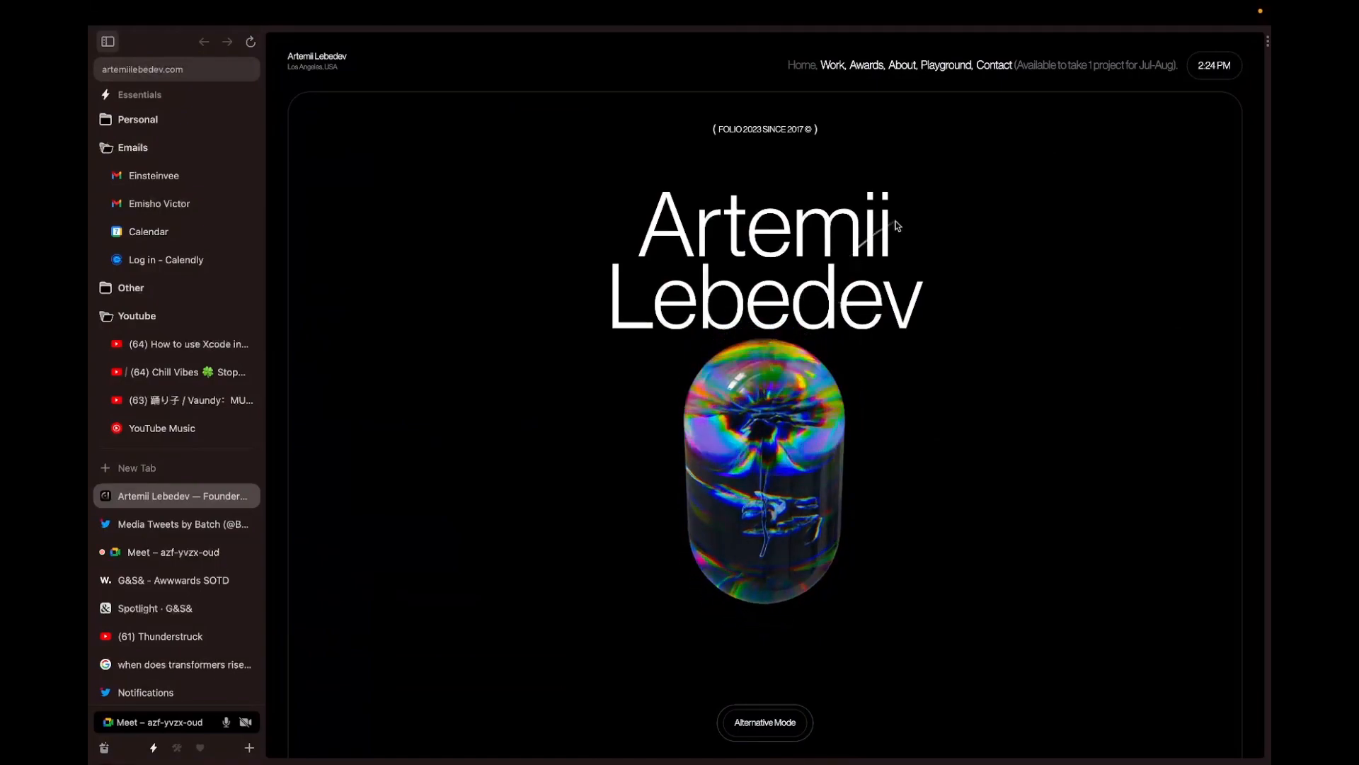
click(173, 291)
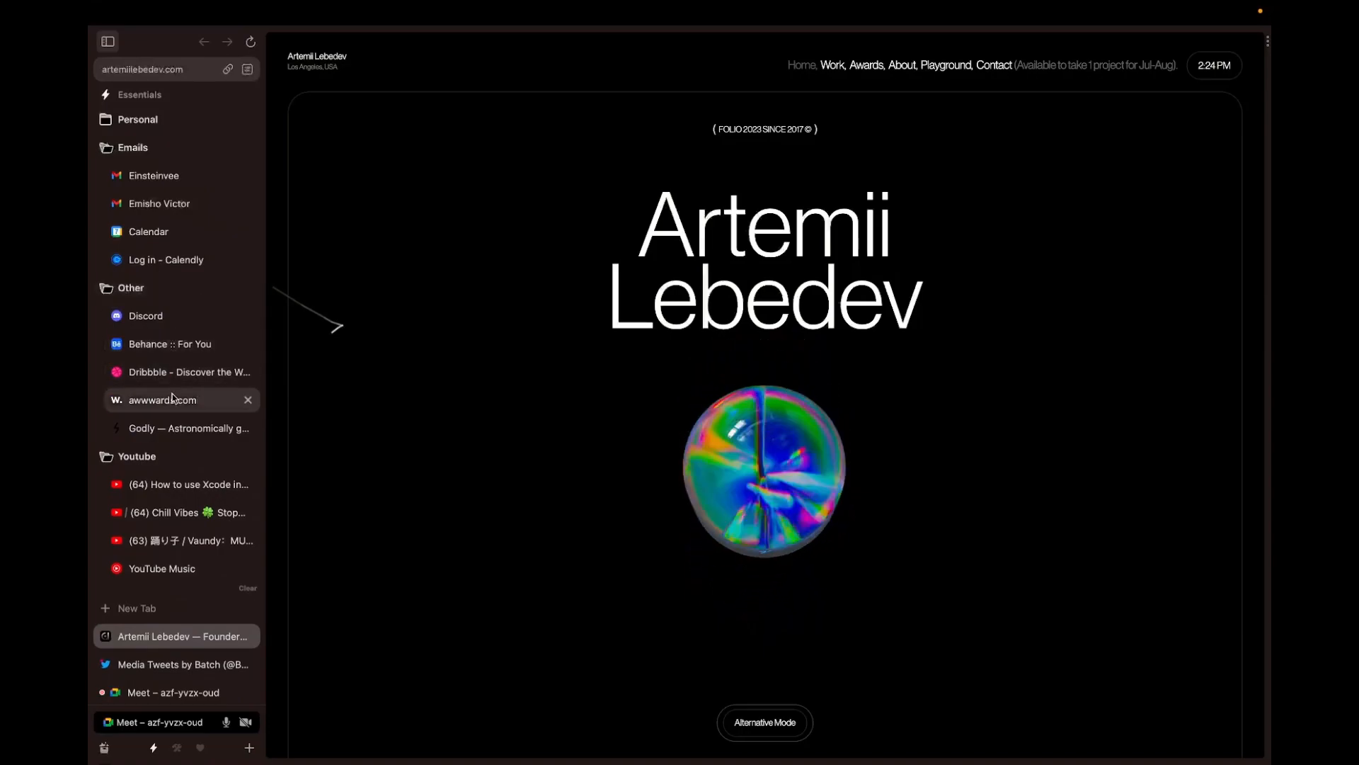
click(233, 400)
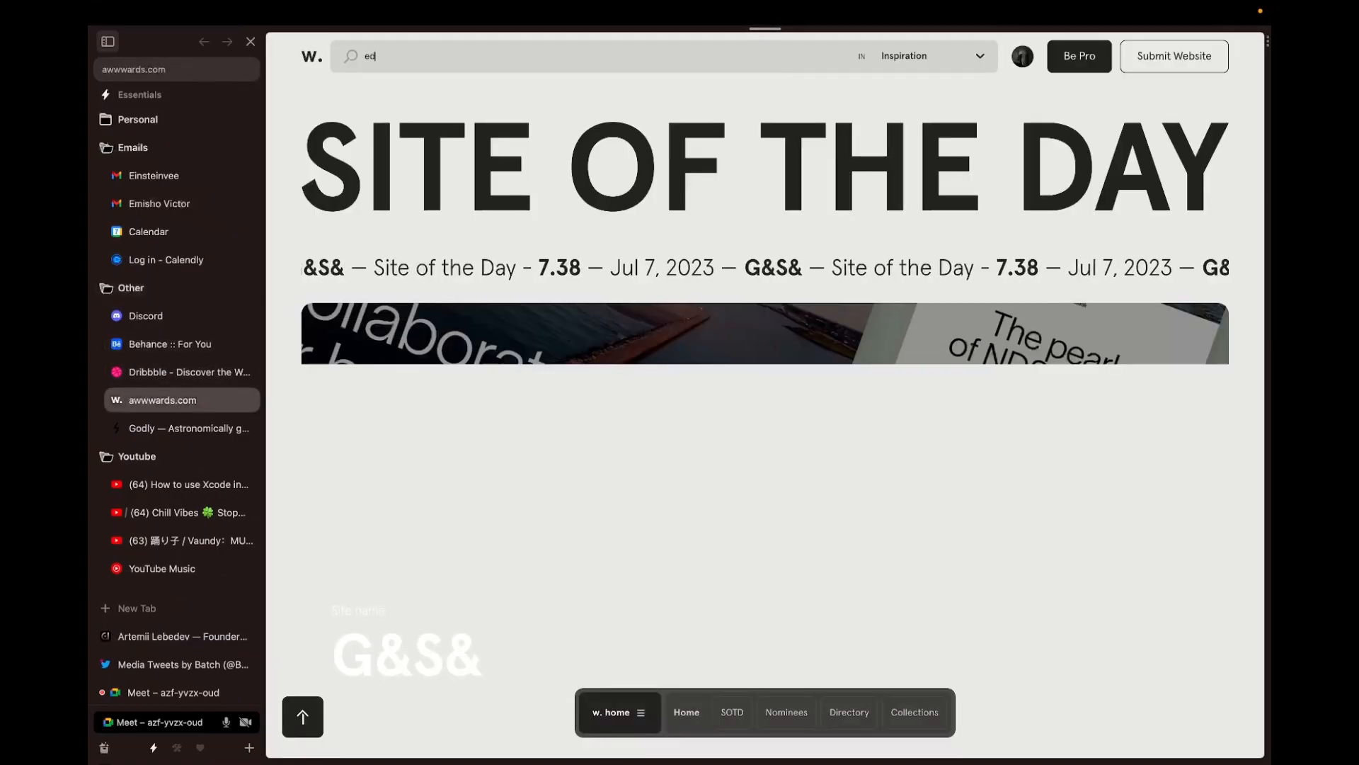
text(dark)
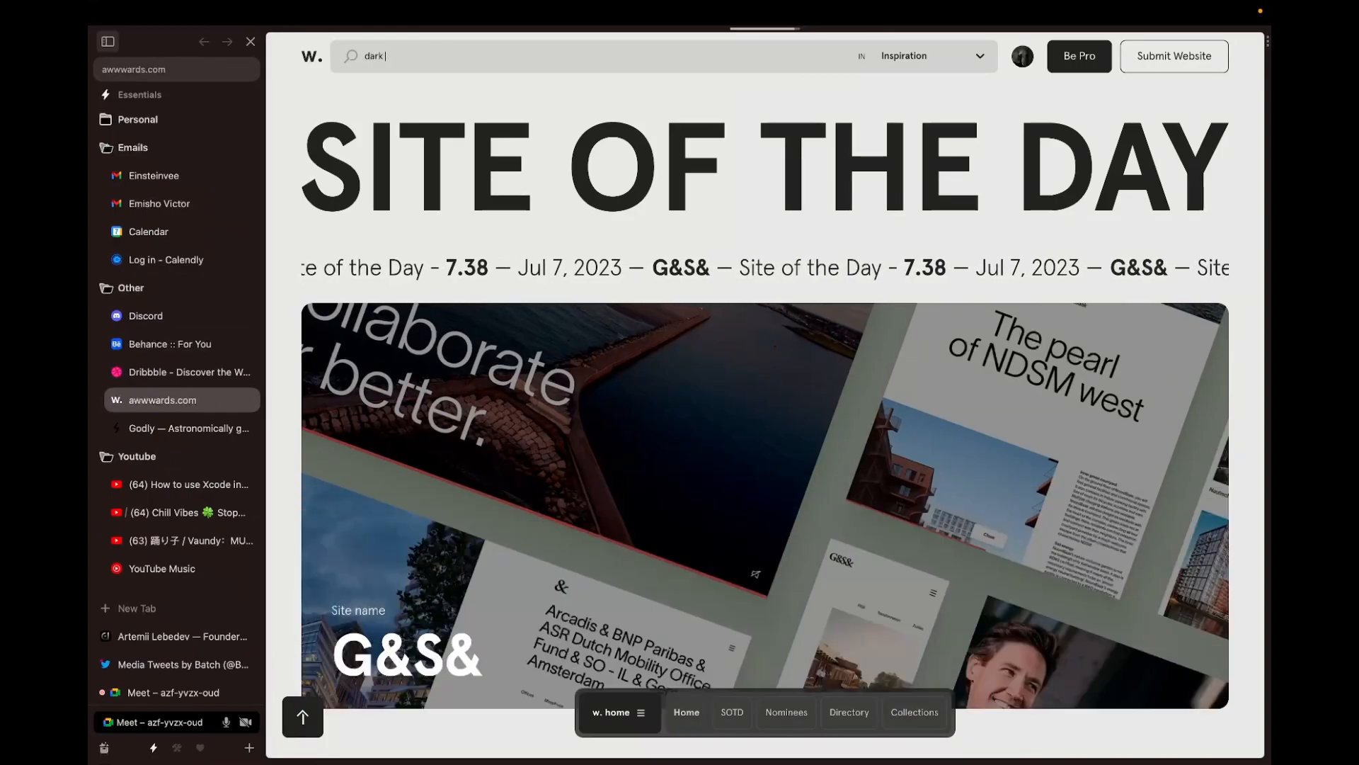
text( 3d website)
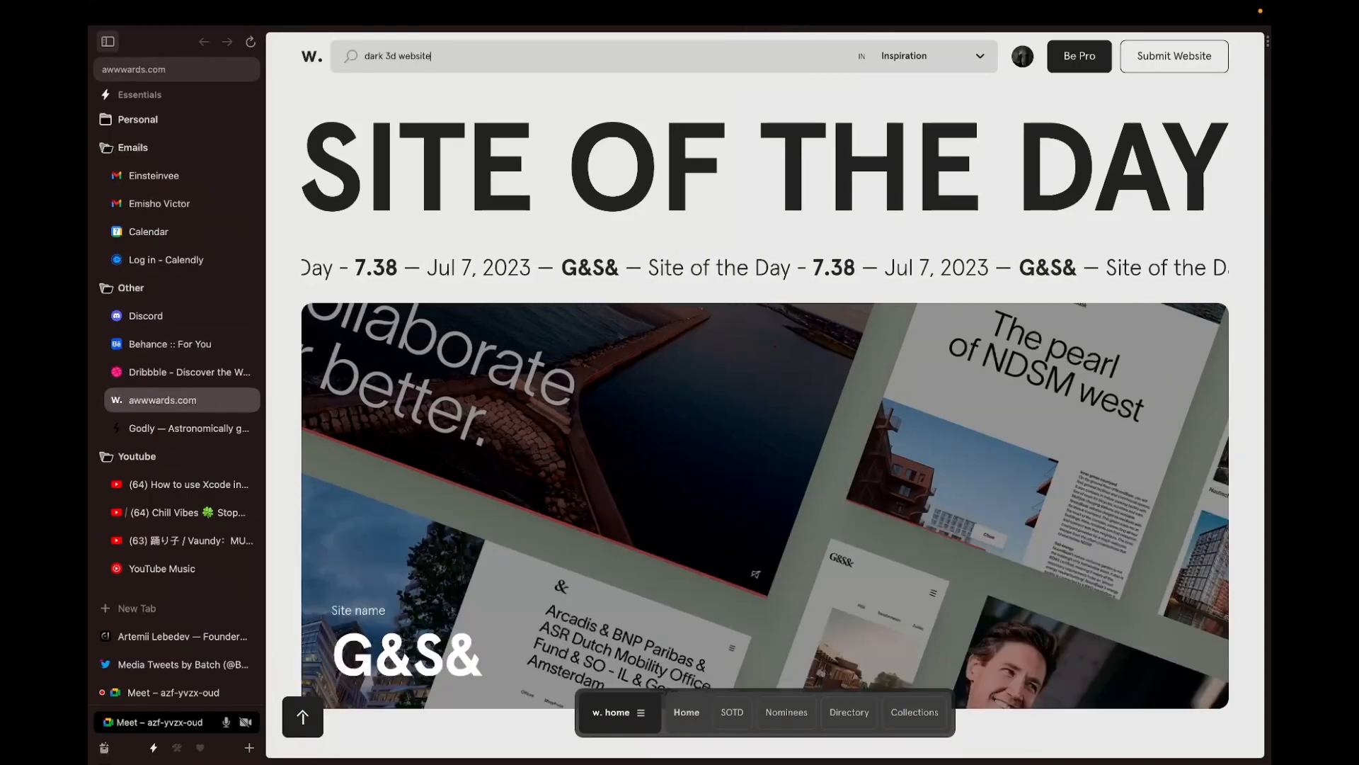
key(Return)
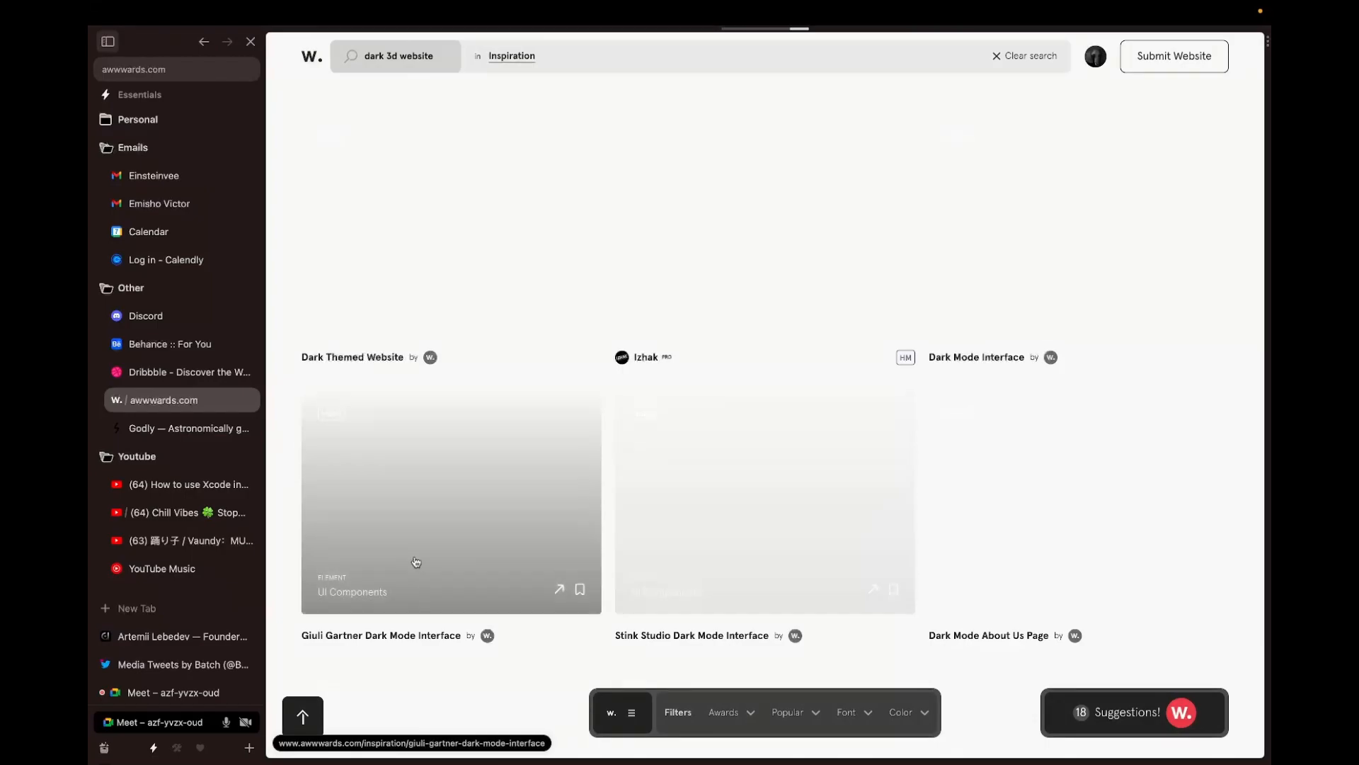
Step: Bring up the dogstudio.co website in the browser and copy its URL
click(202, 607)
text(dogstudio.co)
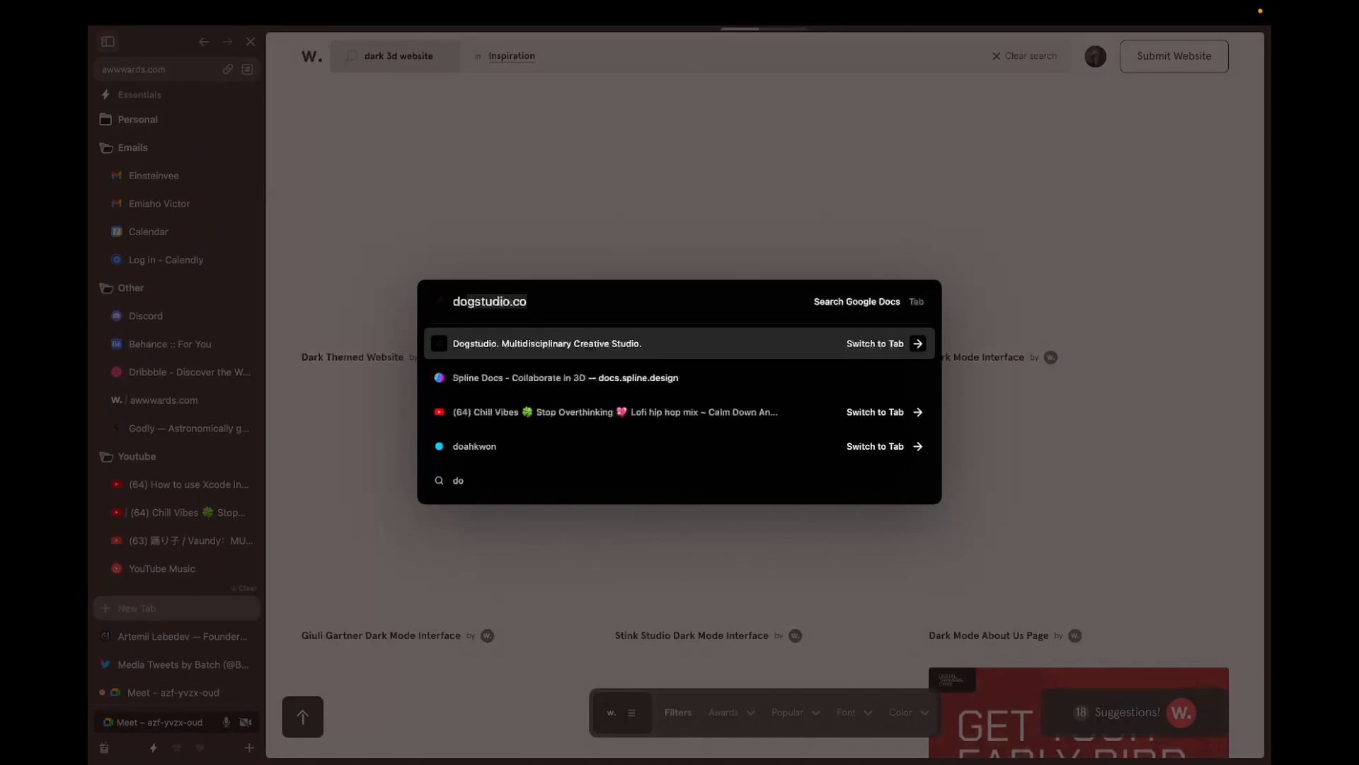
key(Return)
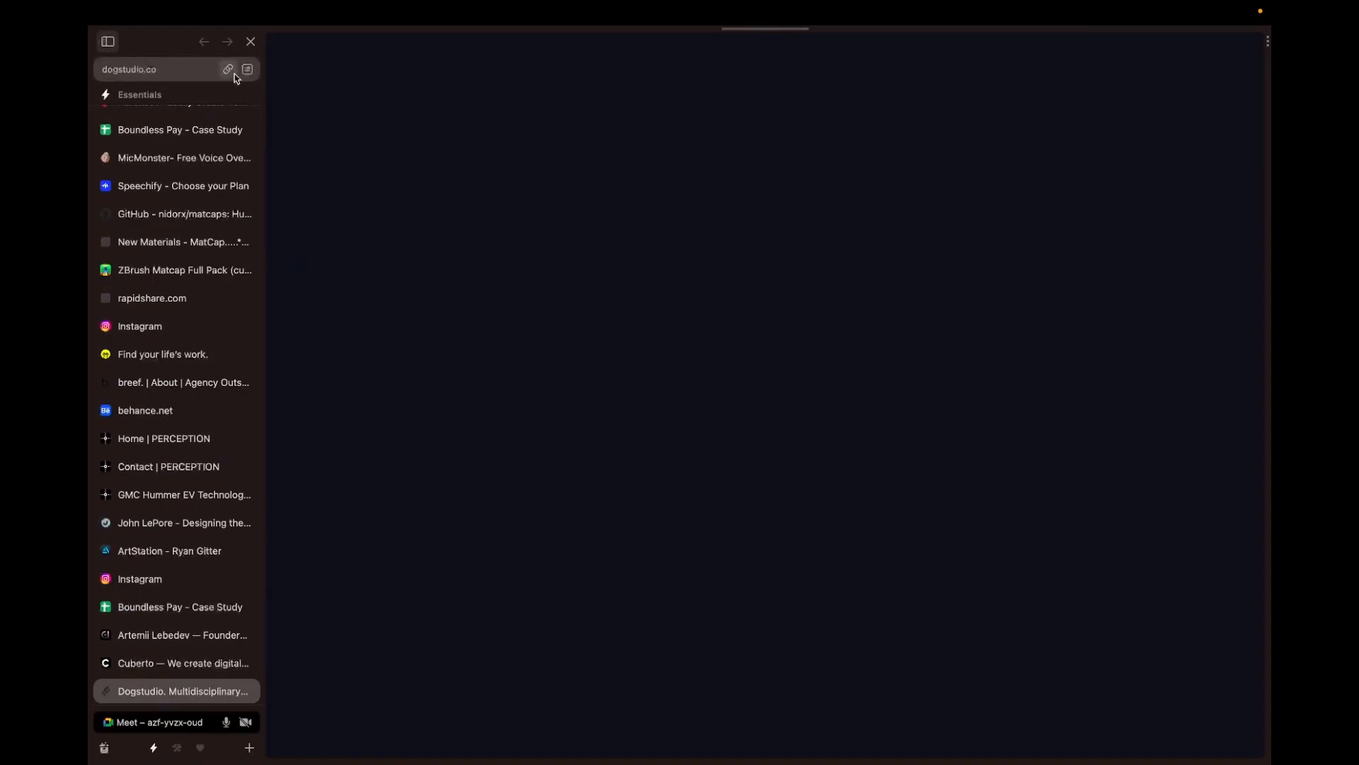
click(228, 69)
Step: Send the copied dogstudio.co link to the participants through the Google Meet call's in-call messages
scroll(222, 303, up, 15)
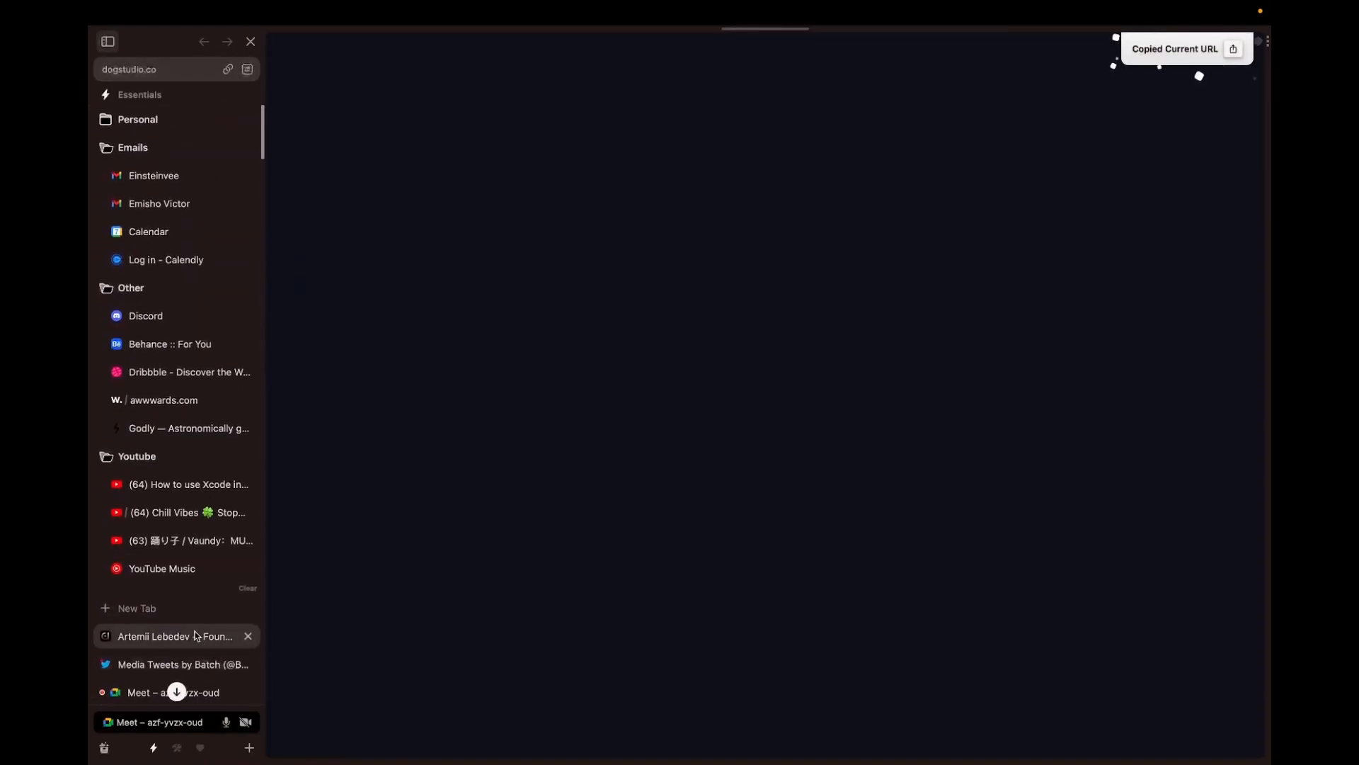
click(197, 635)
click(190, 692)
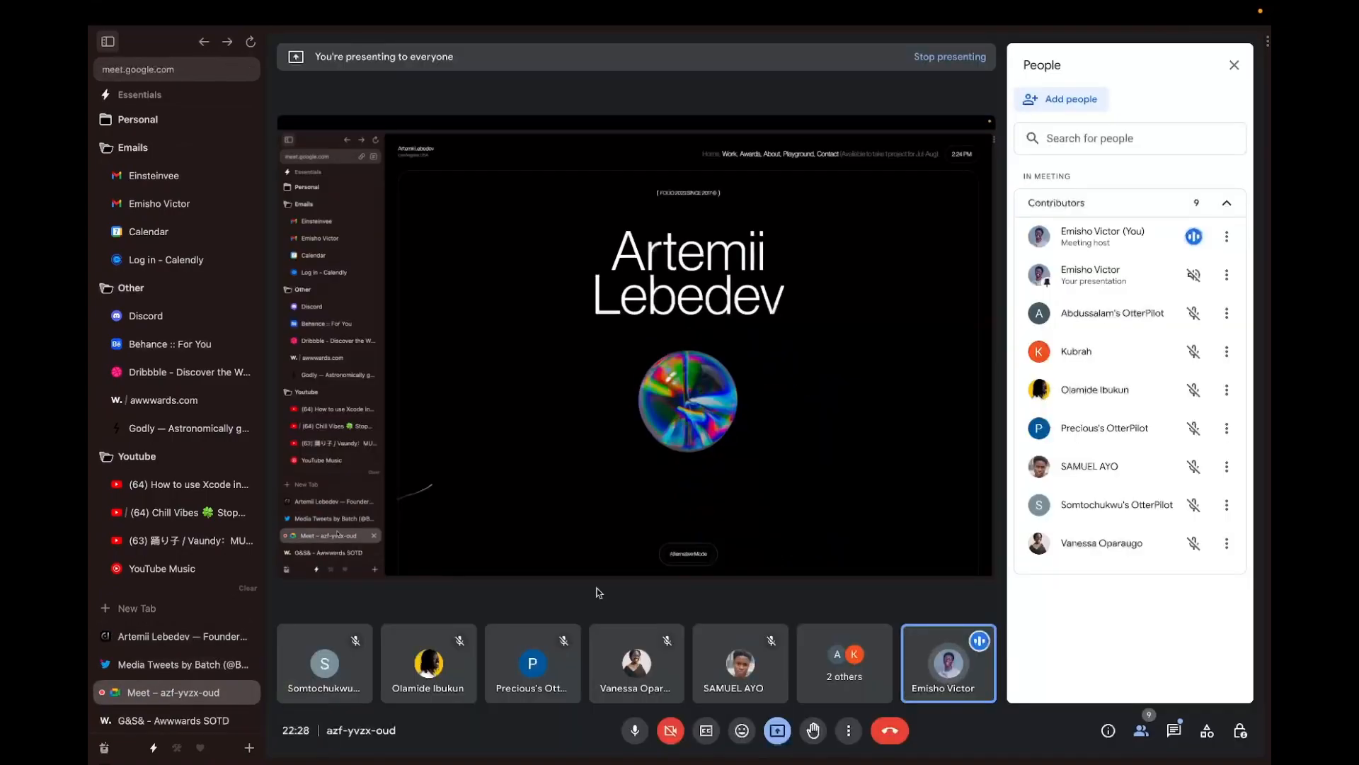
click(1170, 736)
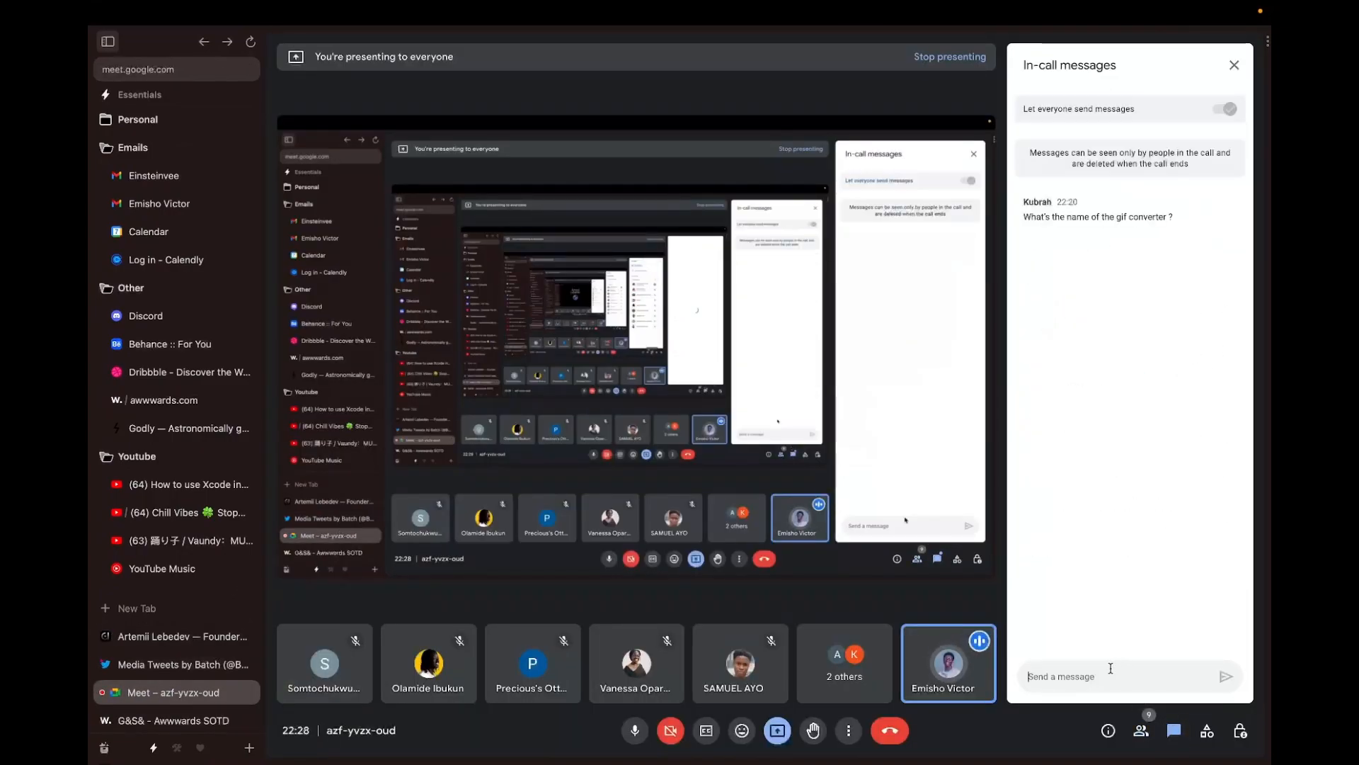
key(ctrl+v)
key(Return)
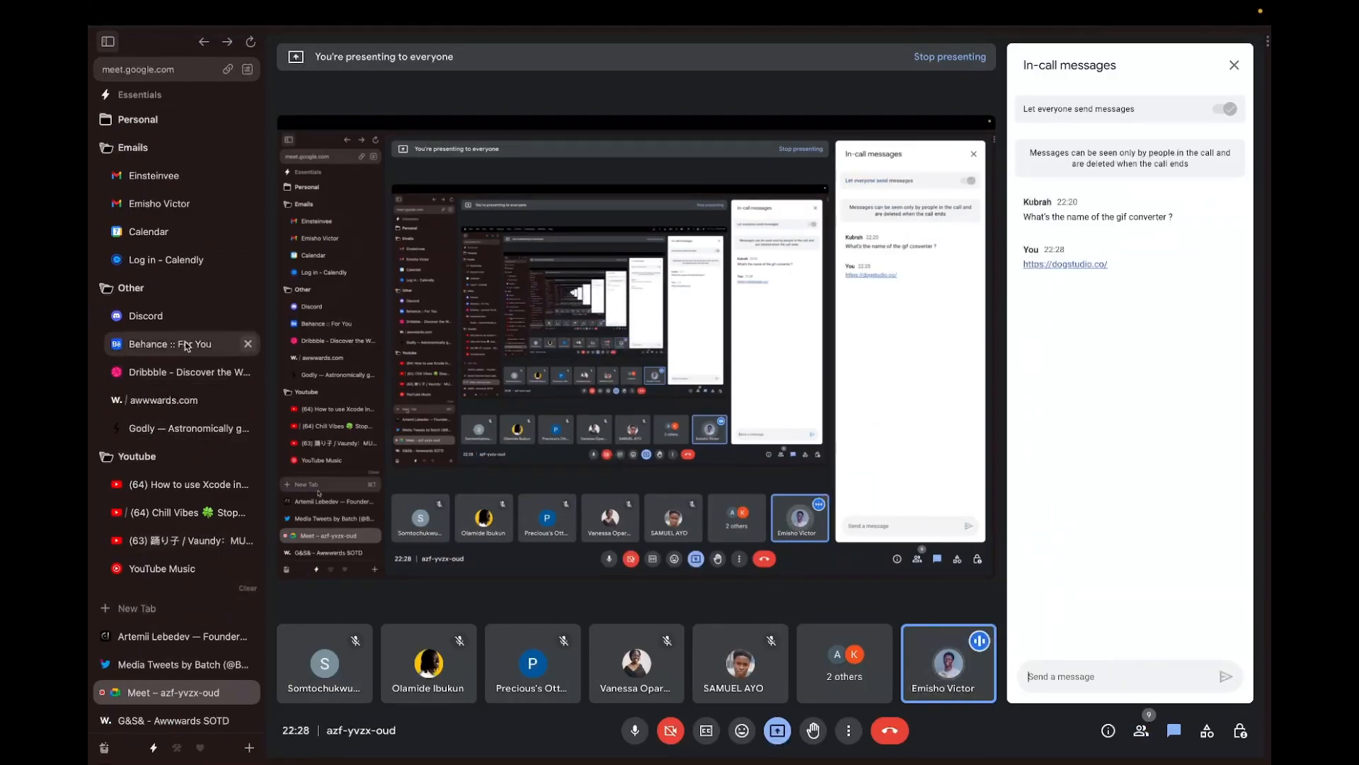
Step: Go back to the dogstudio.co website to view it, and switch back to the Figma design file
scroll(177, 624, down, 3)
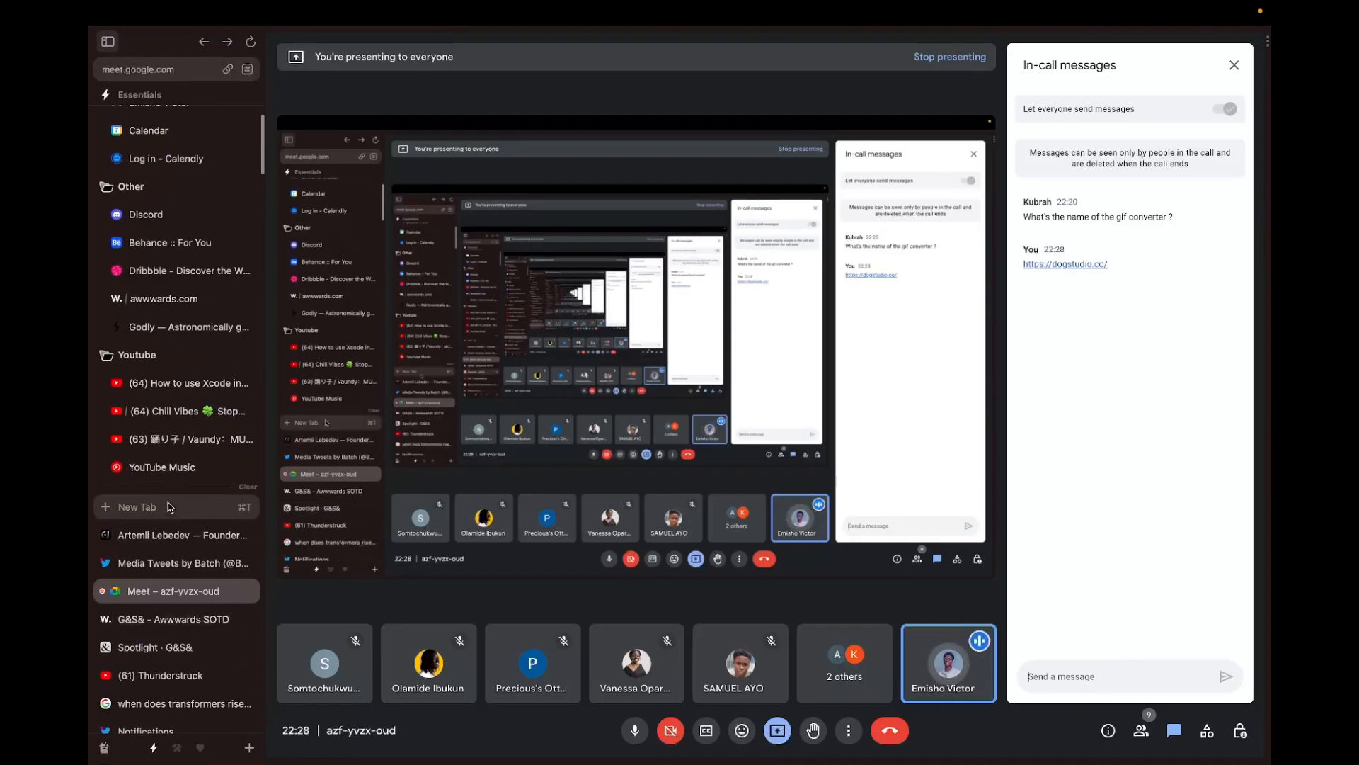
click(135, 506)
text(do)
key(Return)
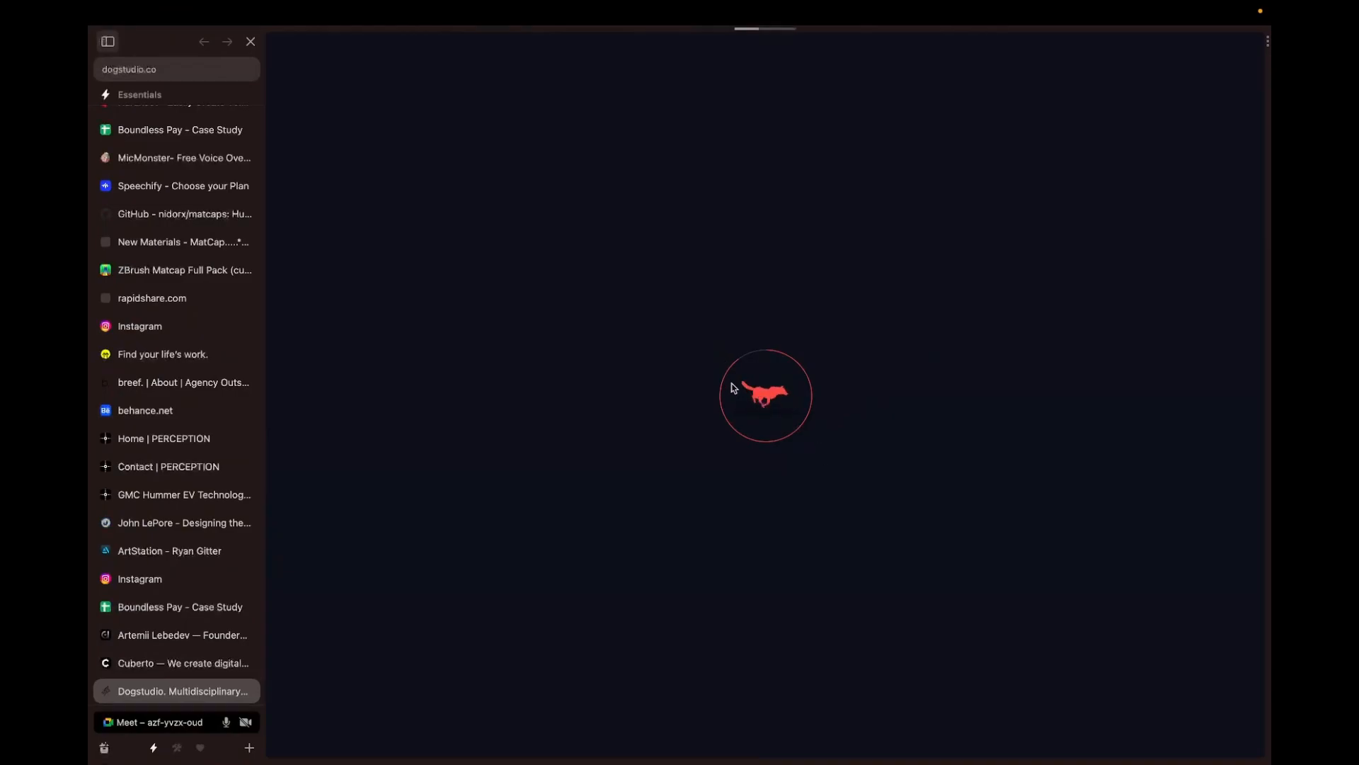
key(ctrl+Right)
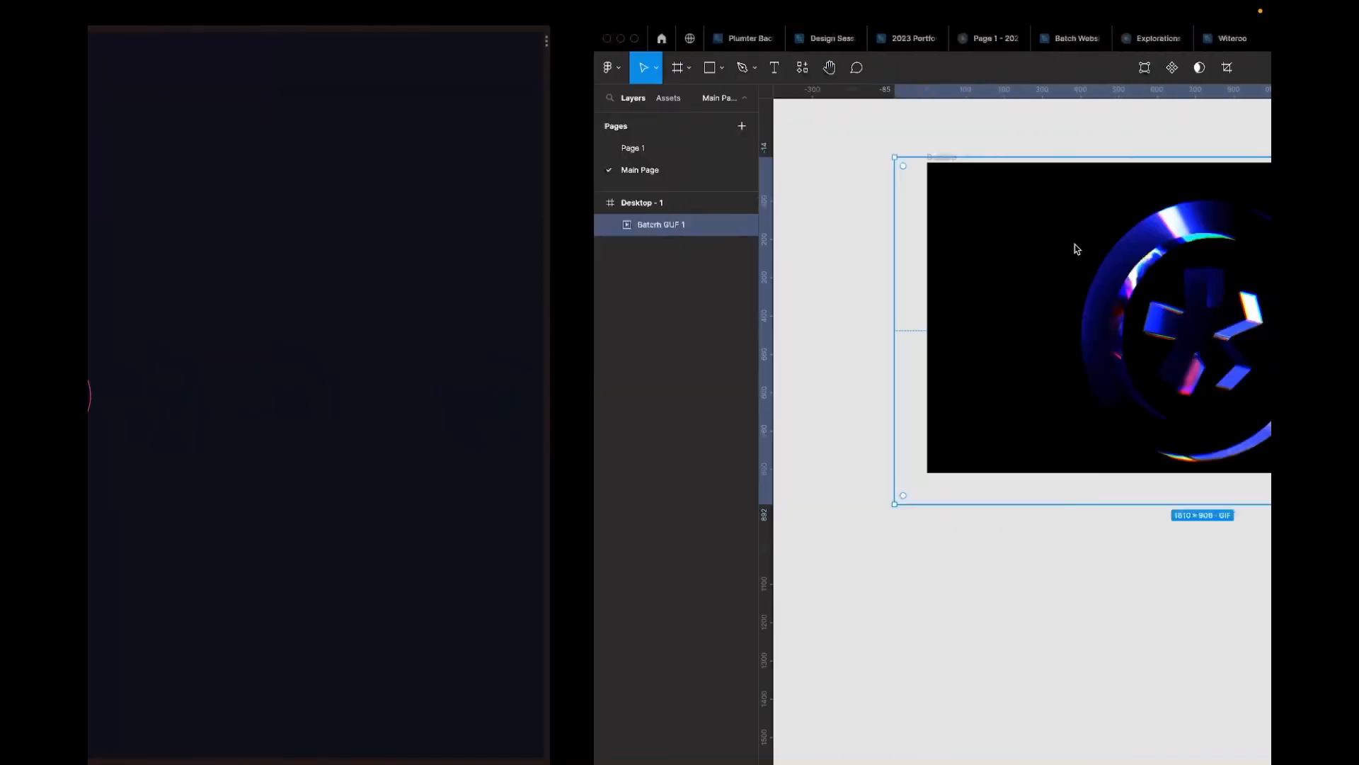
Step: Switch to the web browser, move the dogstudio.co tab down among the unpinned tabs, and open the designer portfolio site above it
key(ctrl+Left)
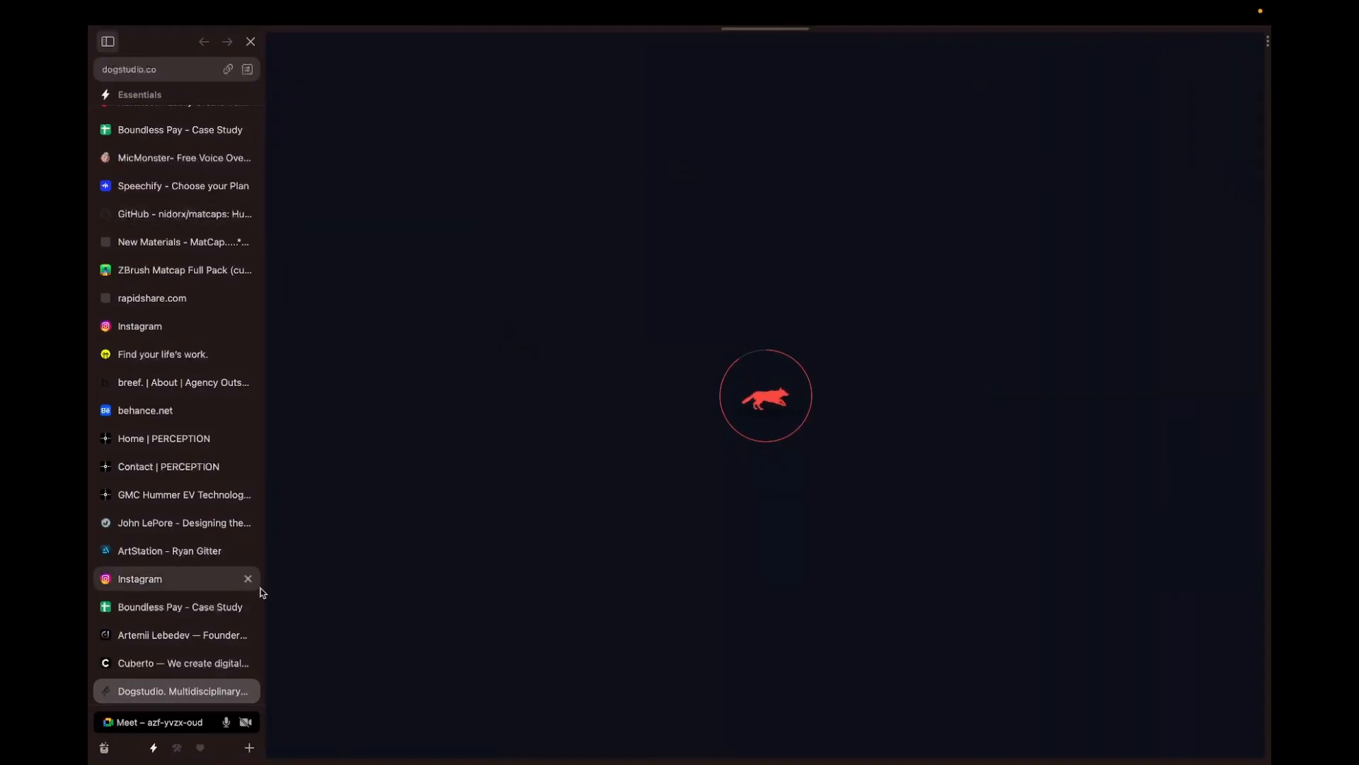
scroll(263, 592, down, 8)
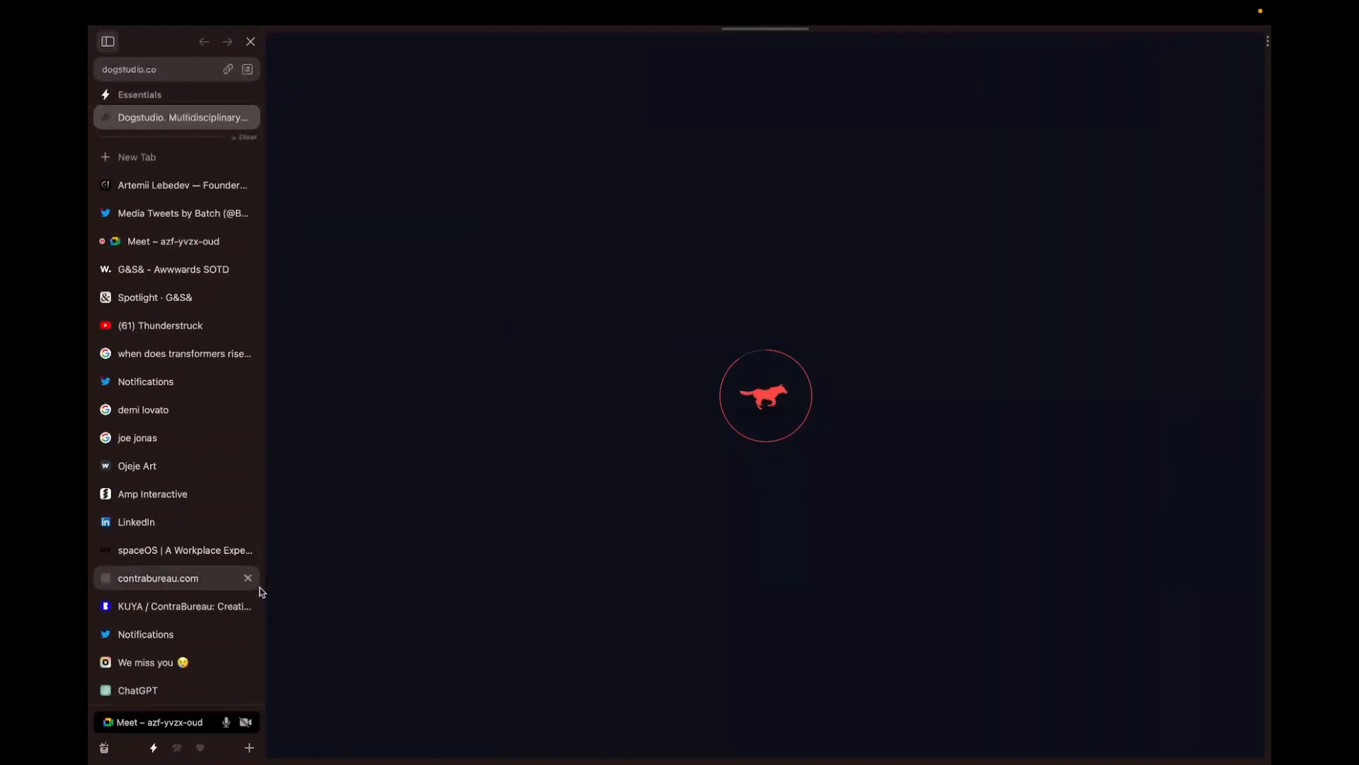
drag(230, 129, 206, 186)
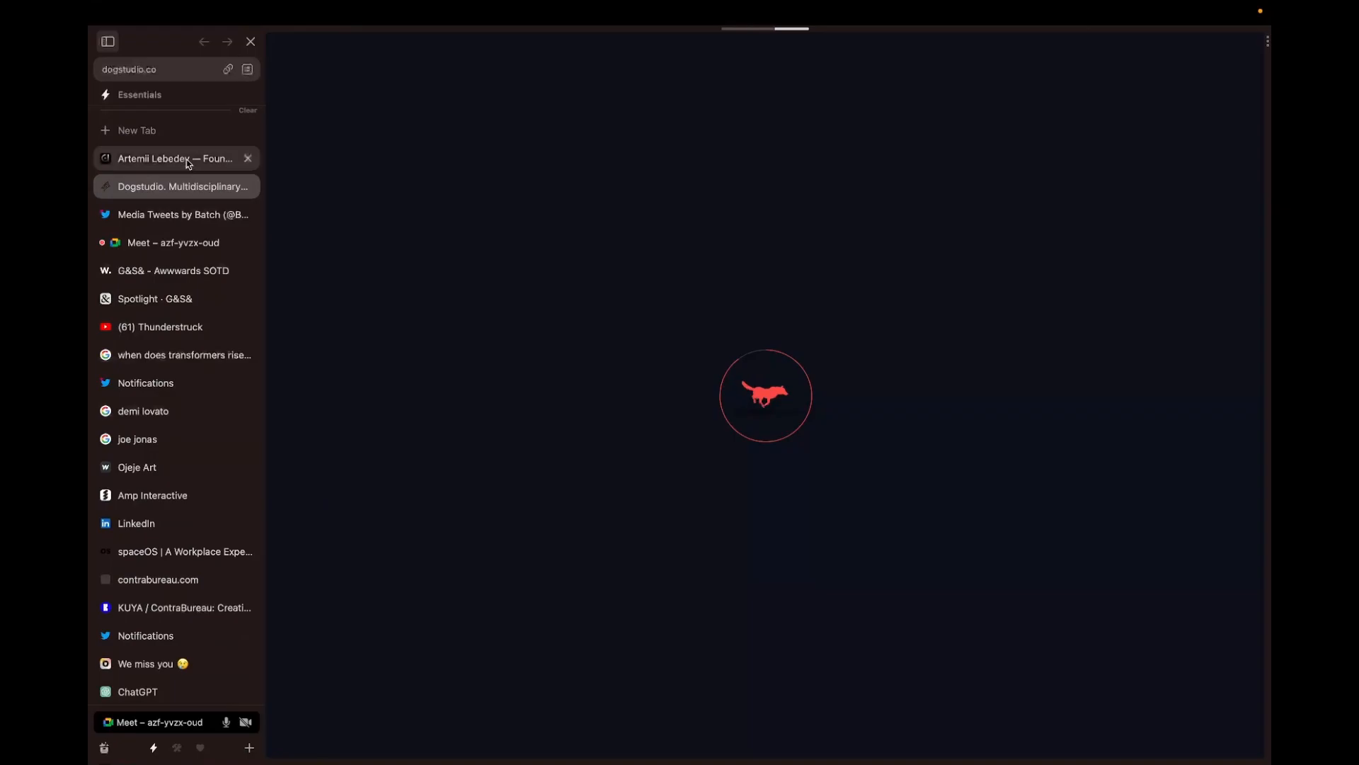
click(190, 160)
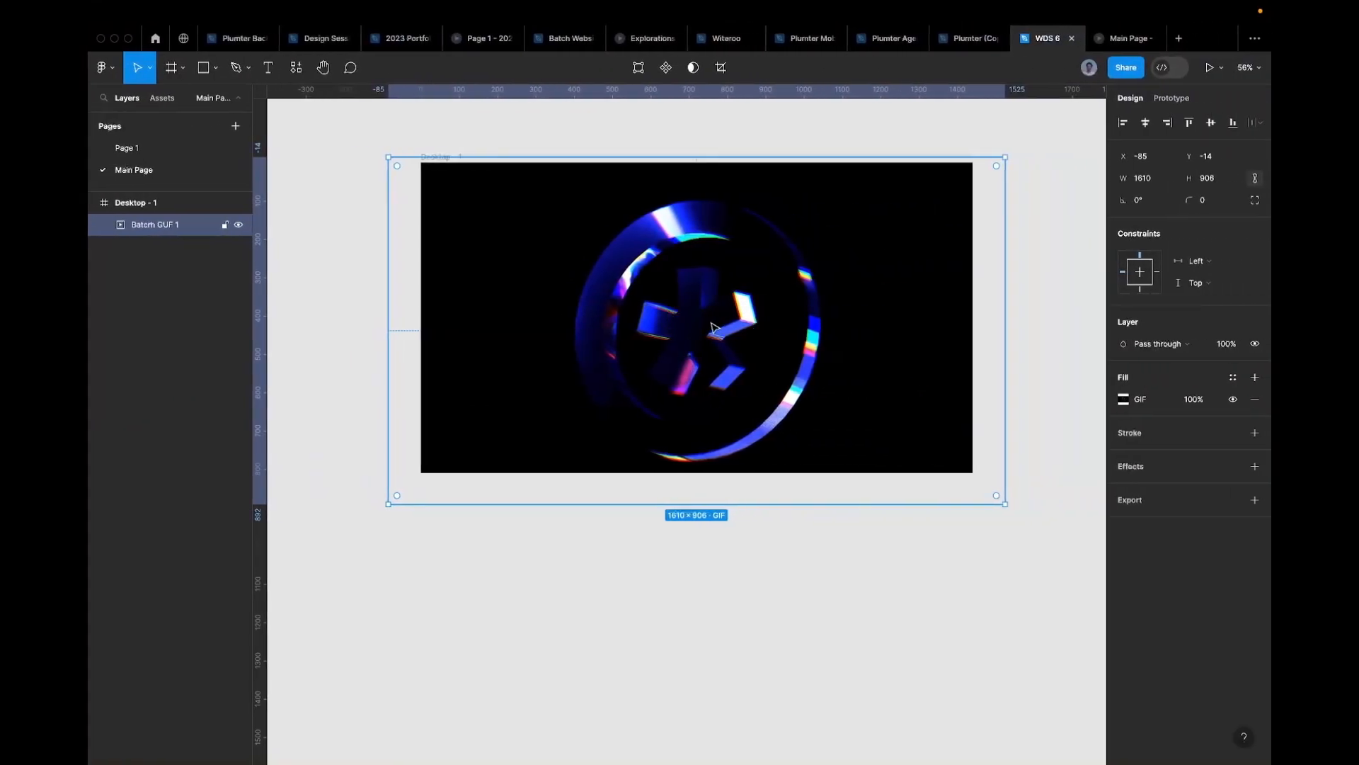
Step: In the Figma file, move the coin GIF down slightly to Y -10 and start a text layer above the Desktop - 1 frame
drag(712, 327, 713, 328)
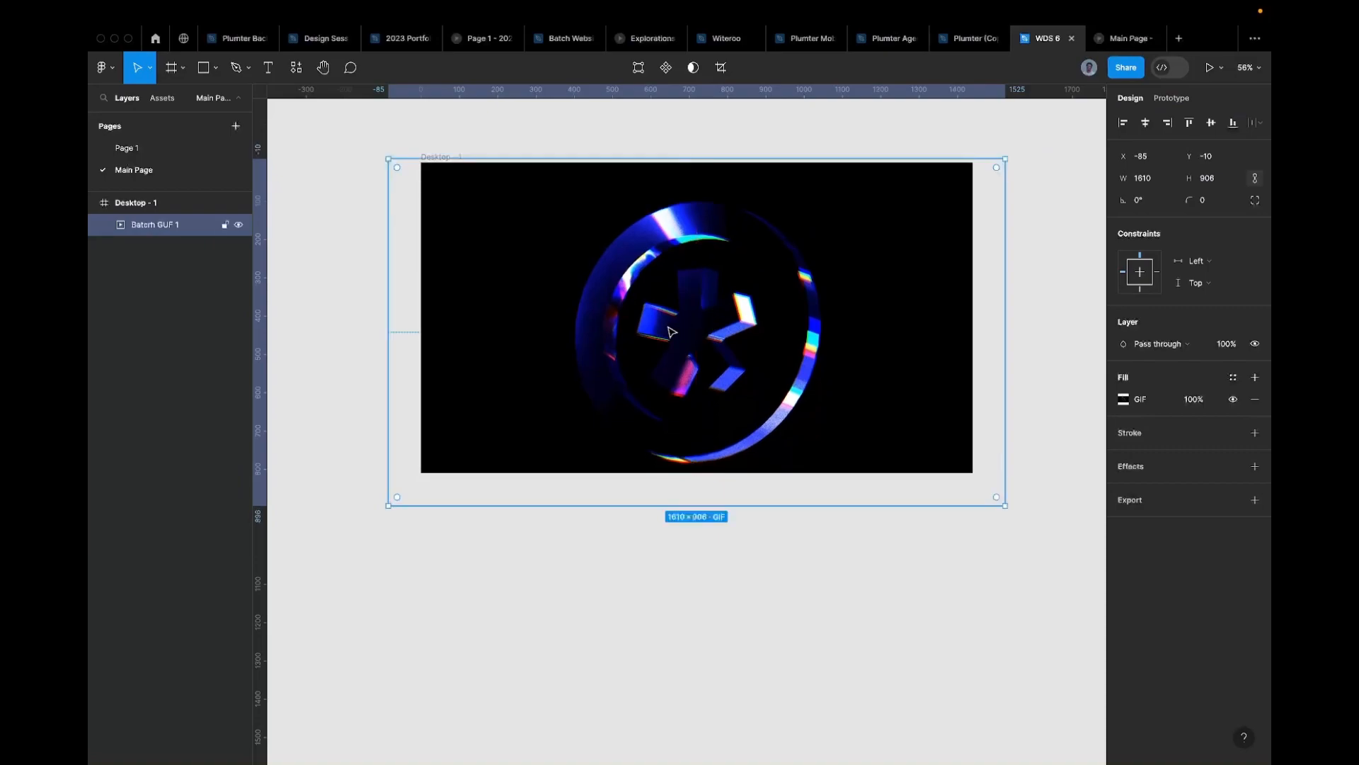
key(t)
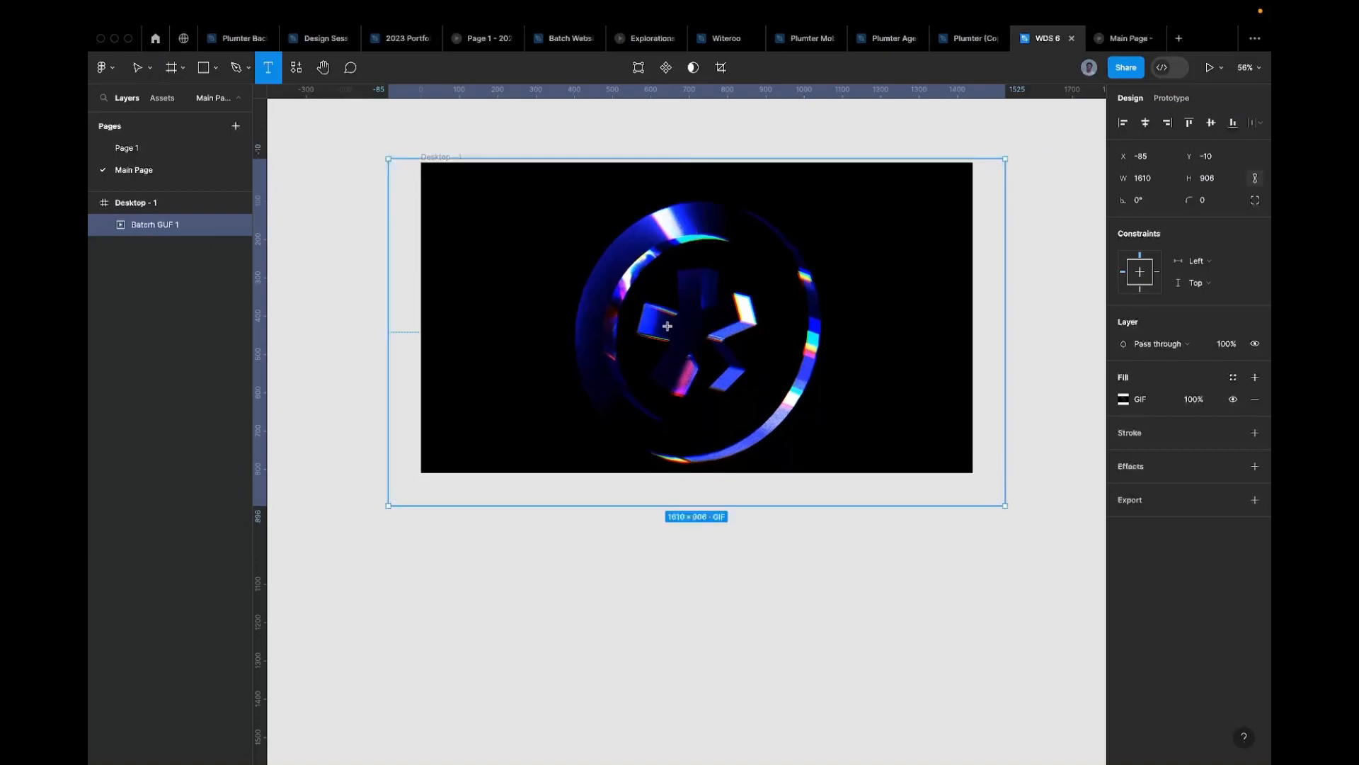
click(577, 142)
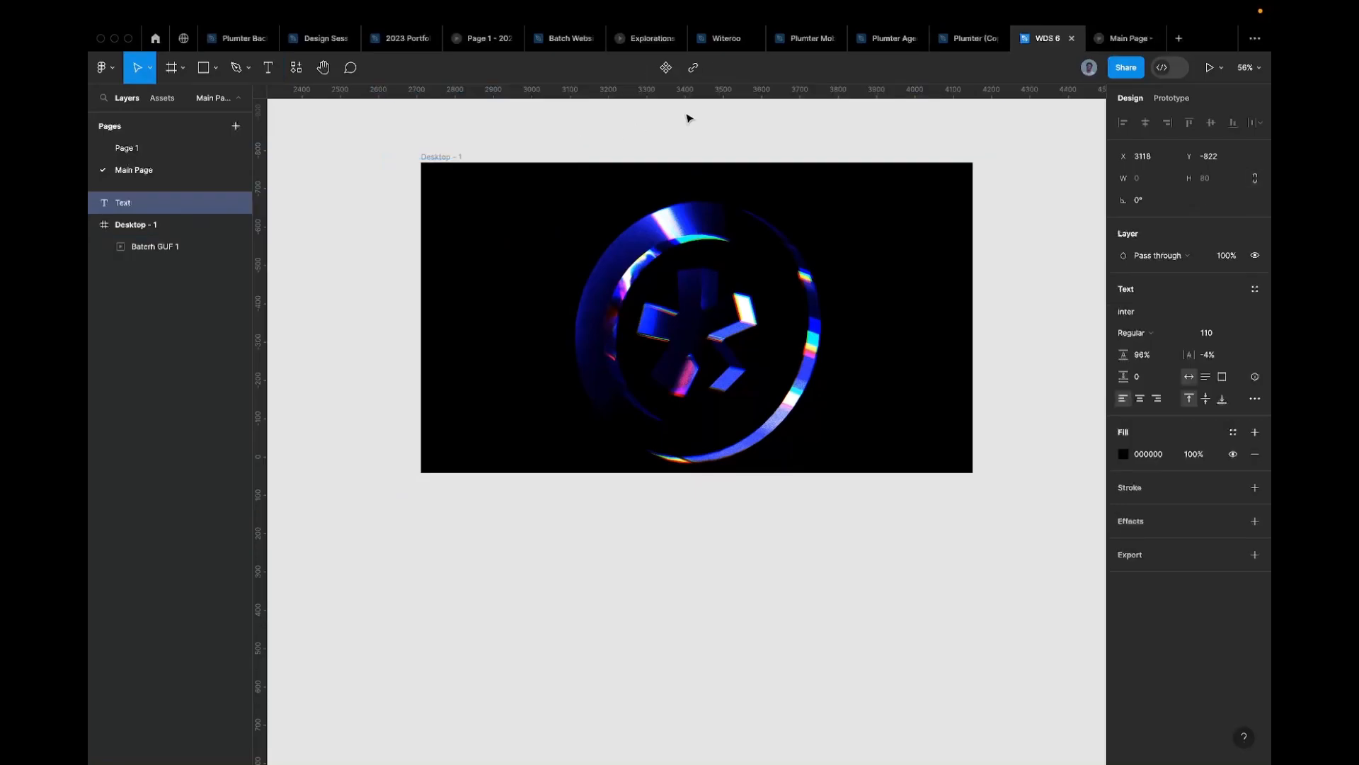
Step: Switch to the web browser, open Batch's Twitter media page, and copy the community description from the profile bio
key(ctrl+Left)
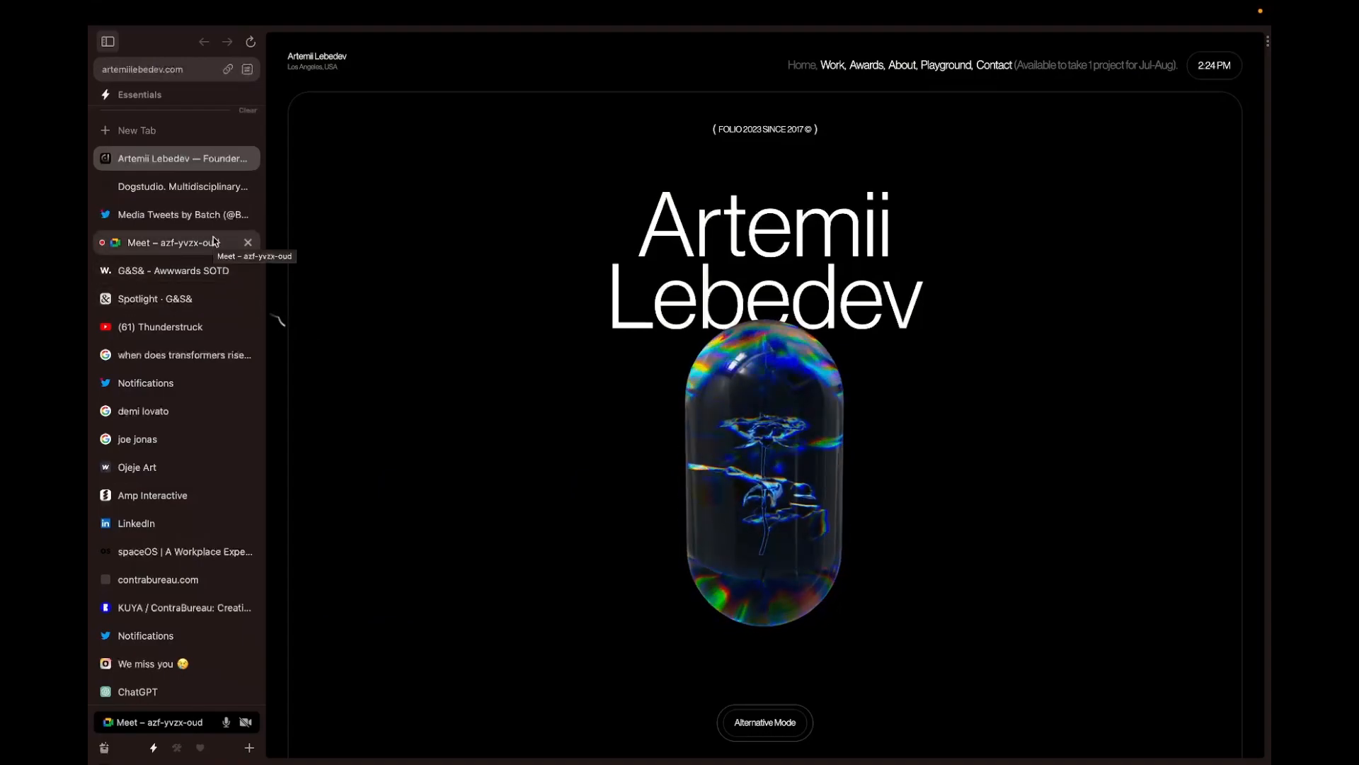
click(177, 215)
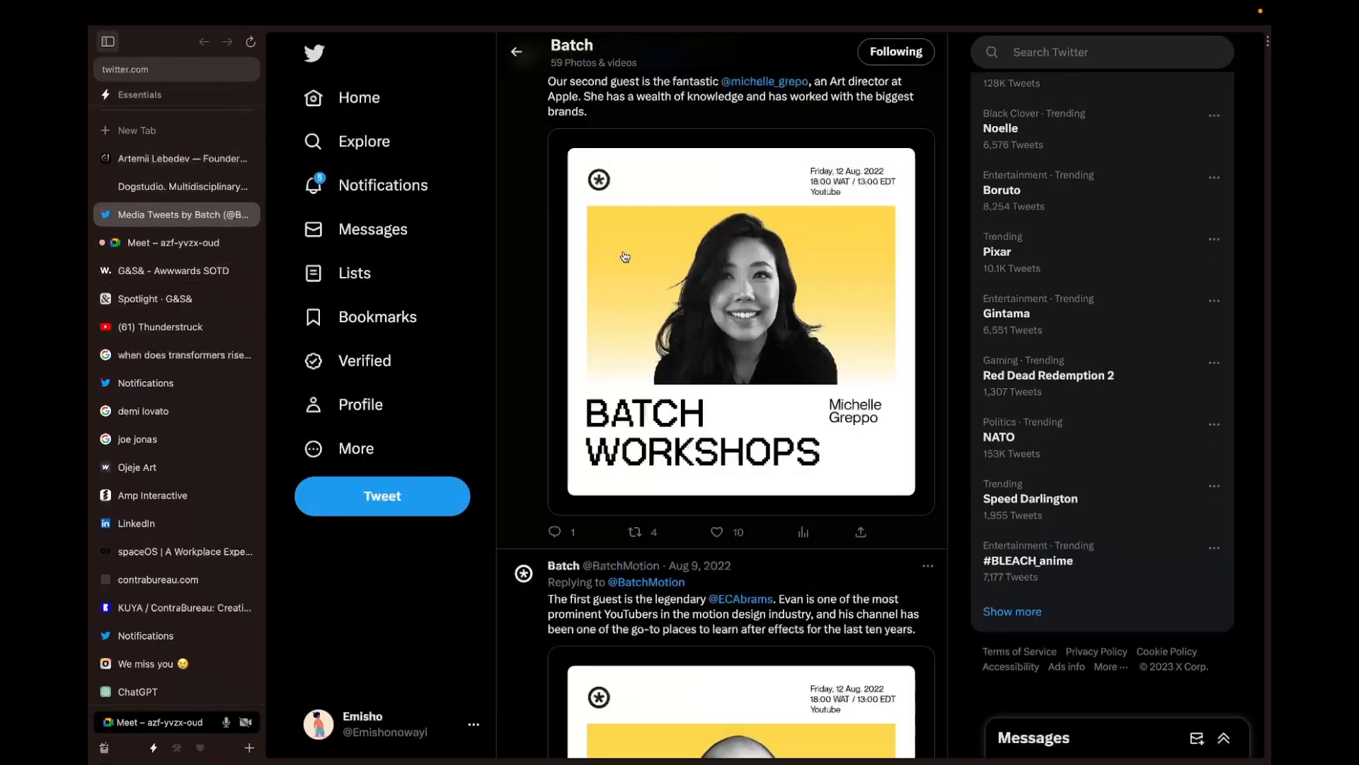
scroll(625, 256, down, 5)
scroll(625, 257, up, 5)
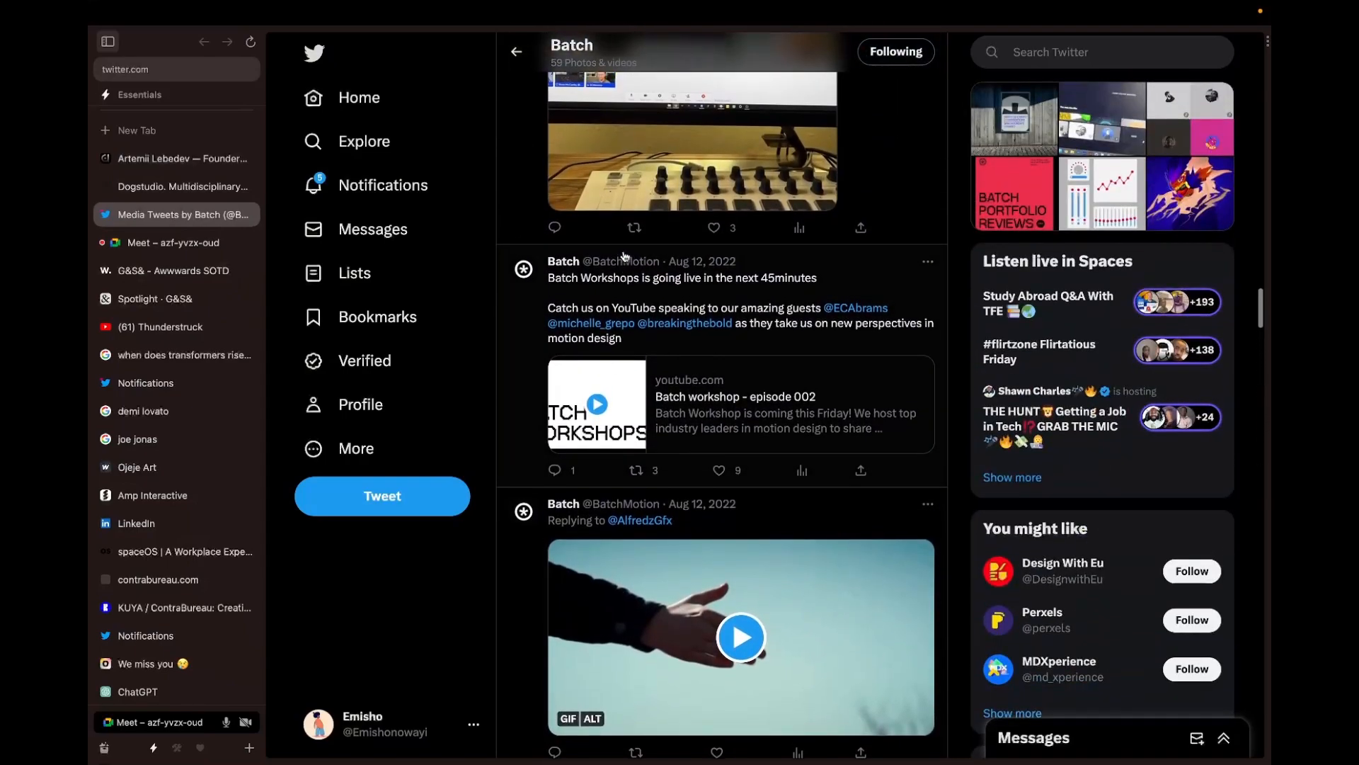
key(ctrl+Right)
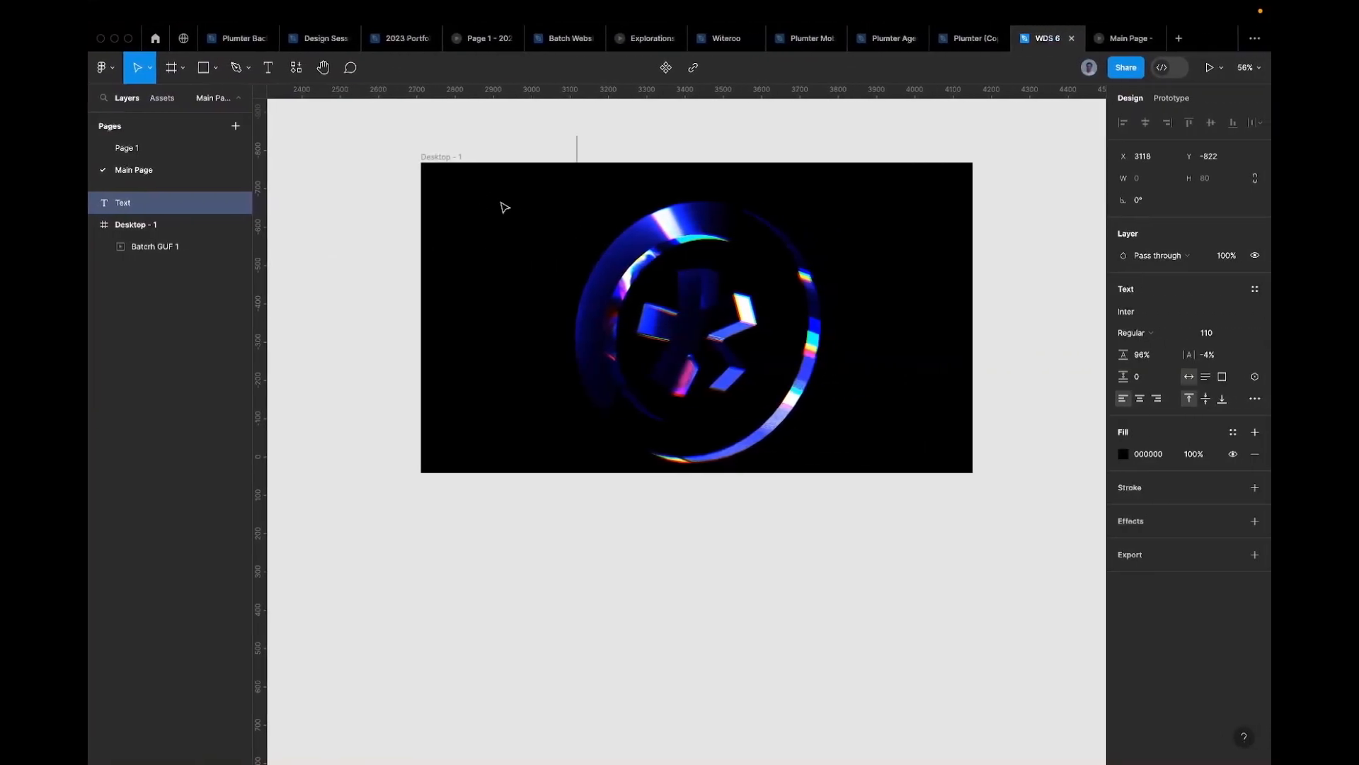
key(ctrl+Left)
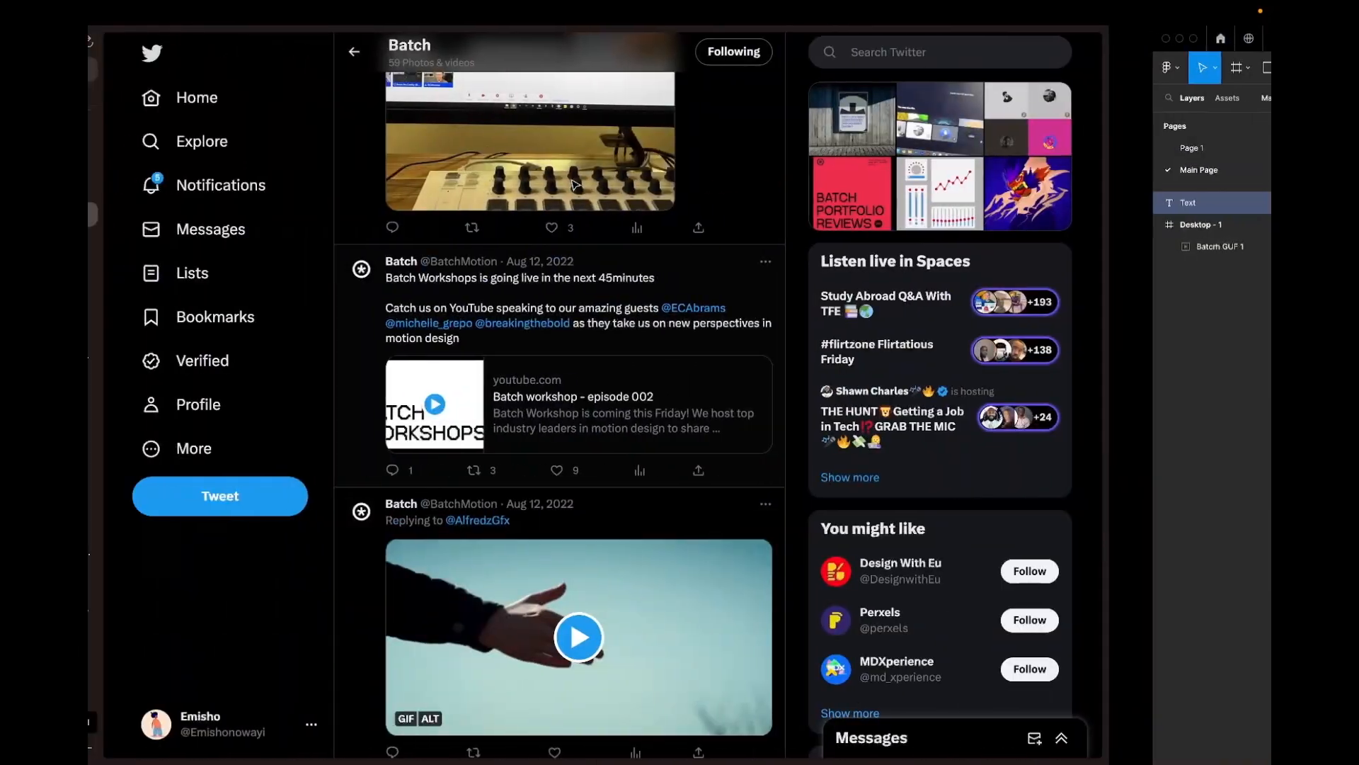
scroll(674, 185, down, 3)
scroll(674, 185, up, 15)
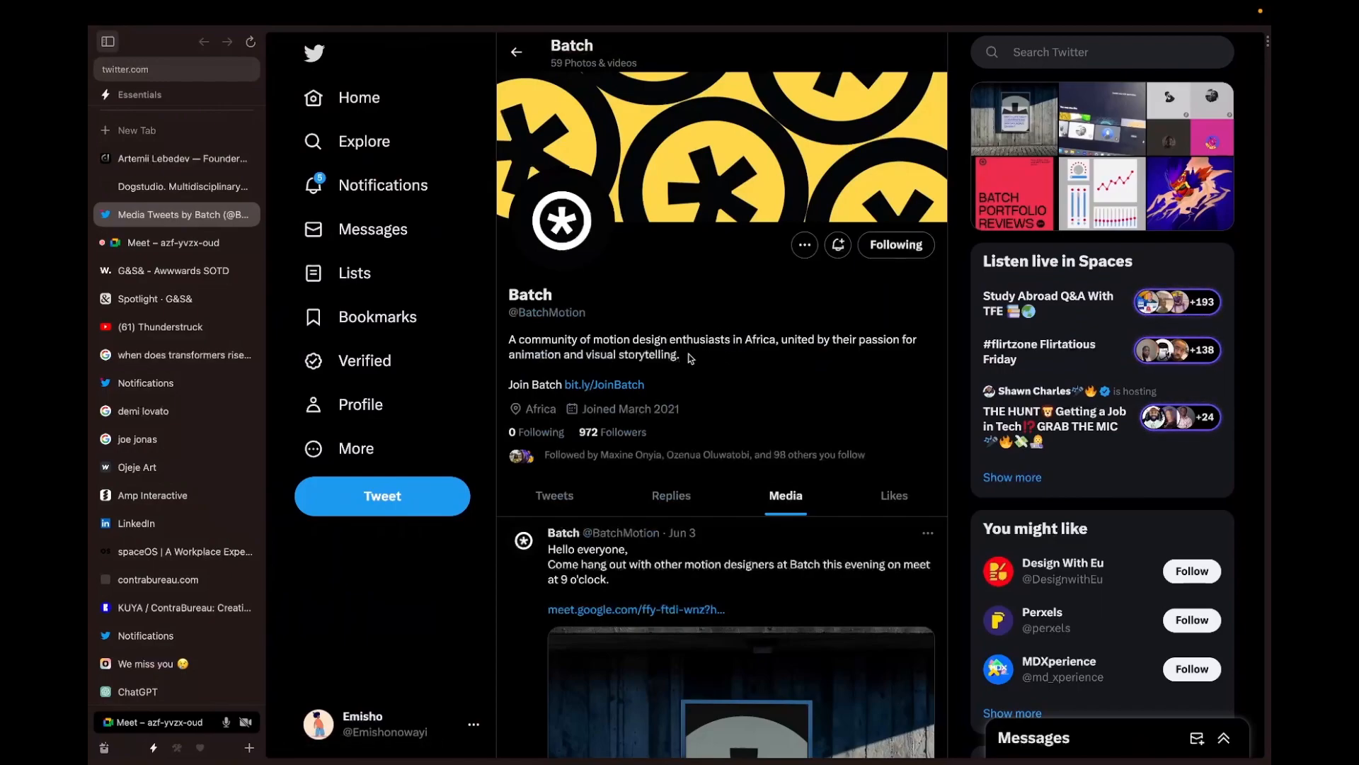
drag(690, 357, 510, 341)
key(super+c)
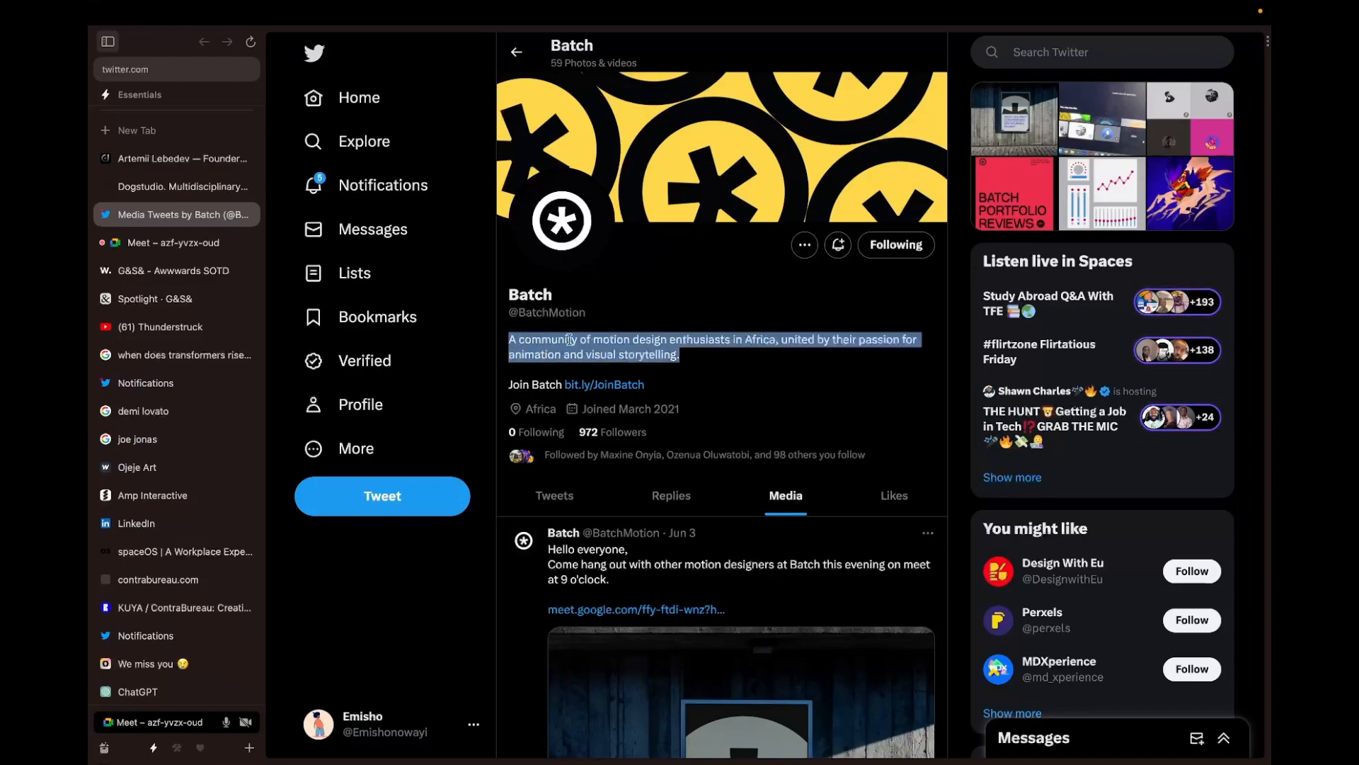
Step: Return to the Figma file, discard the empty text layer, and examine the "MOTION DESIGNERS COMMUNITY" heading's text settings on Page 1
key(ctrl+Right)
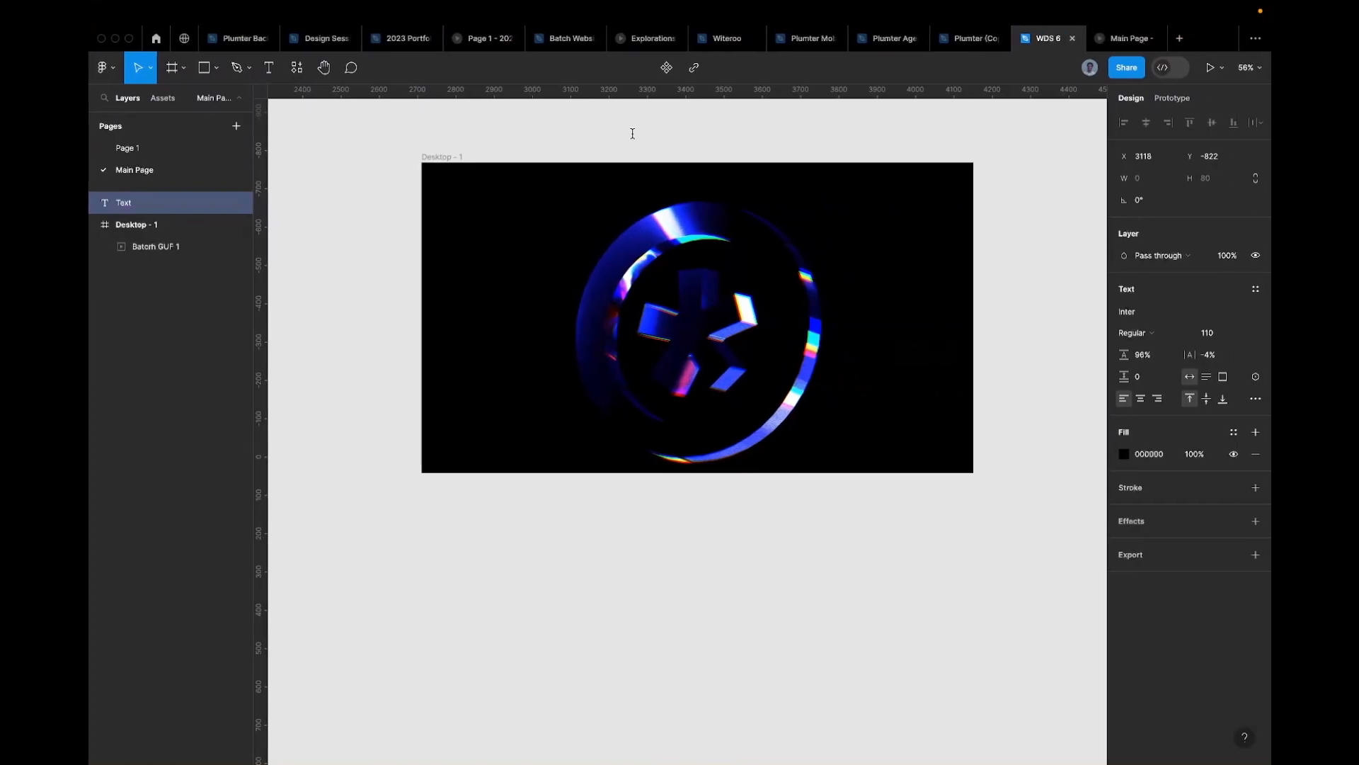
click(633, 136)
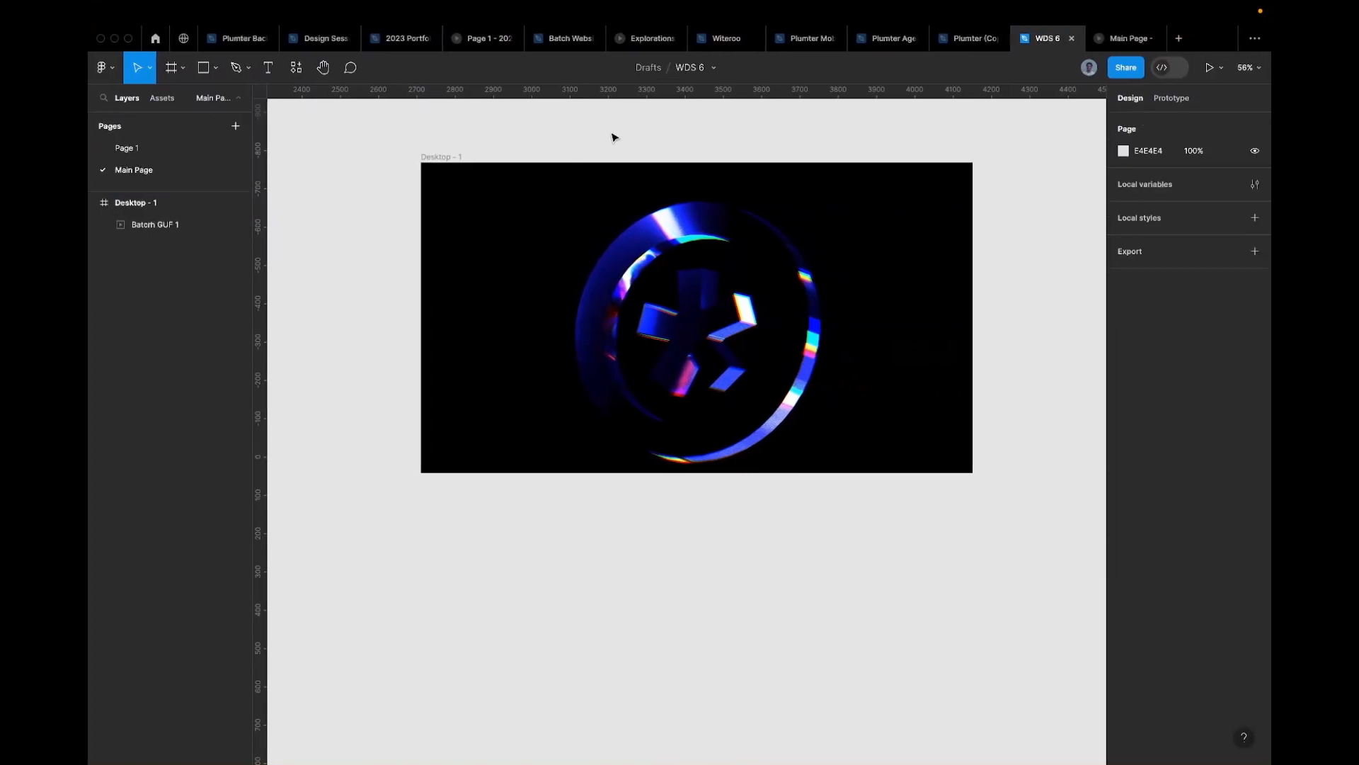
scroll(612, 157, up, 5)
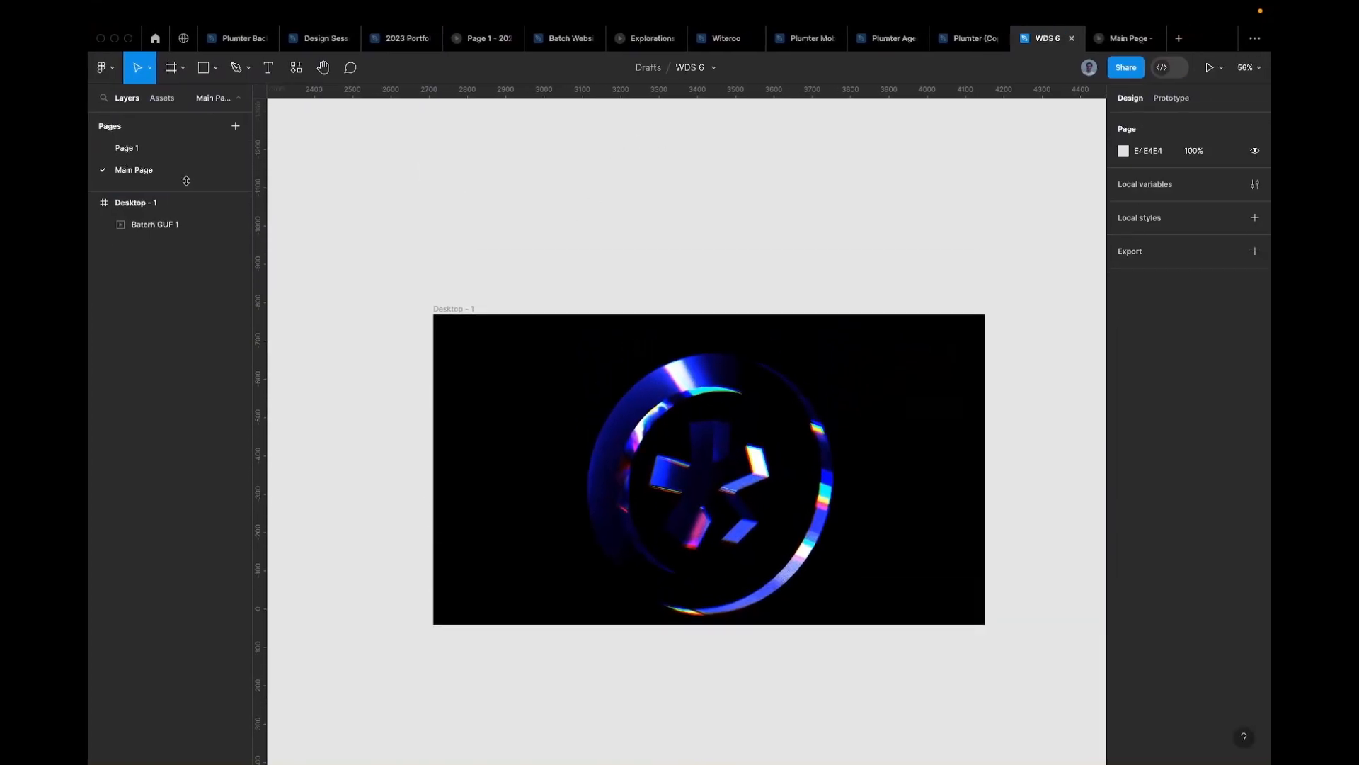
click(126, 148)
scroll(598, 343, up, 2)
scroll(598, 343, left, 2)
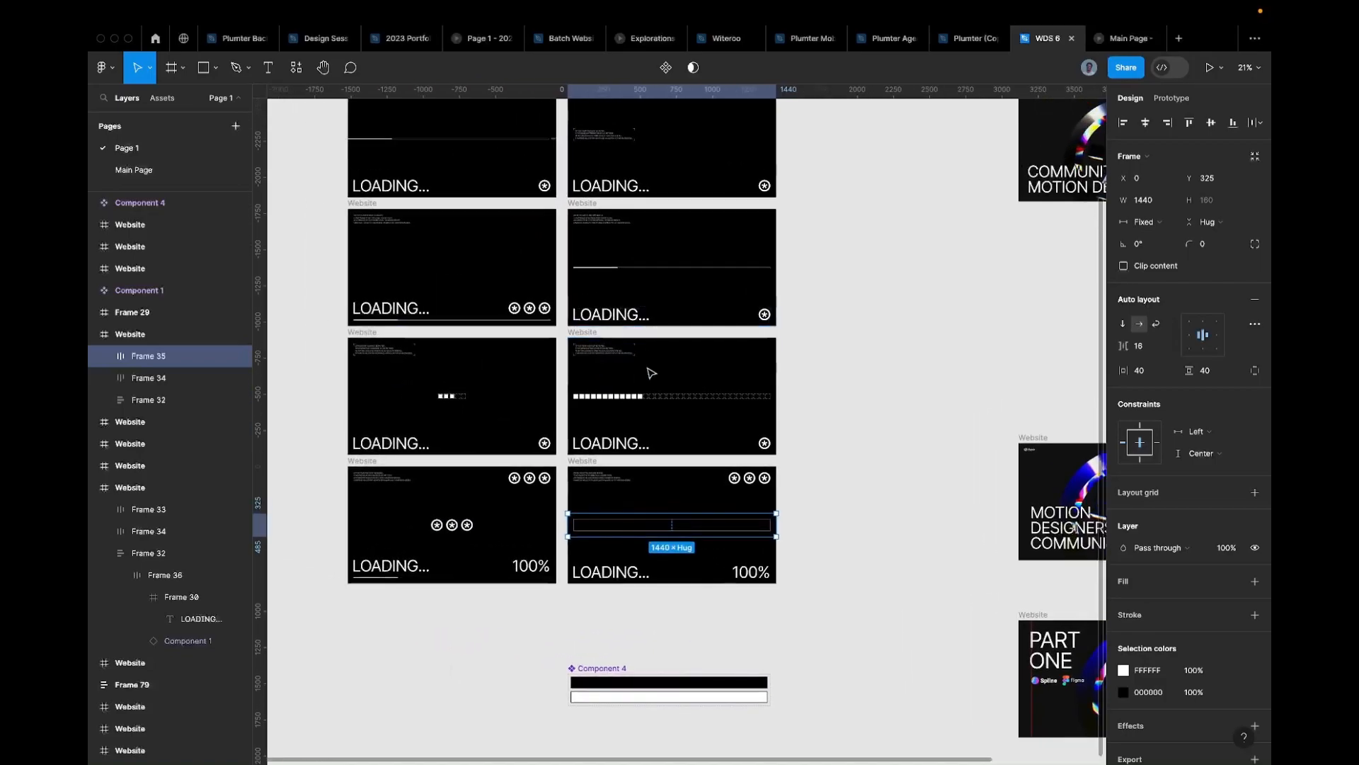
scroll(650, 373, right, 4)
scroll(810, 527, up, 5)
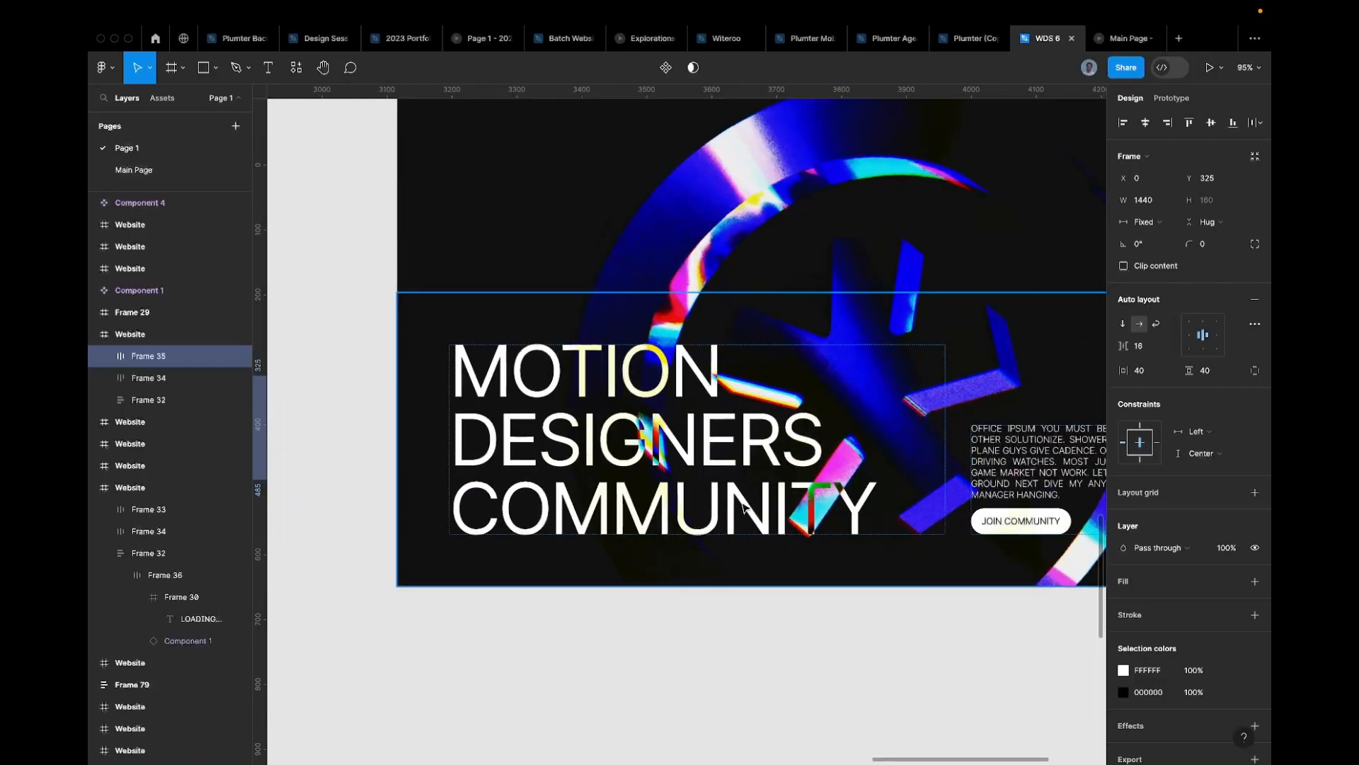
click(715, 467)
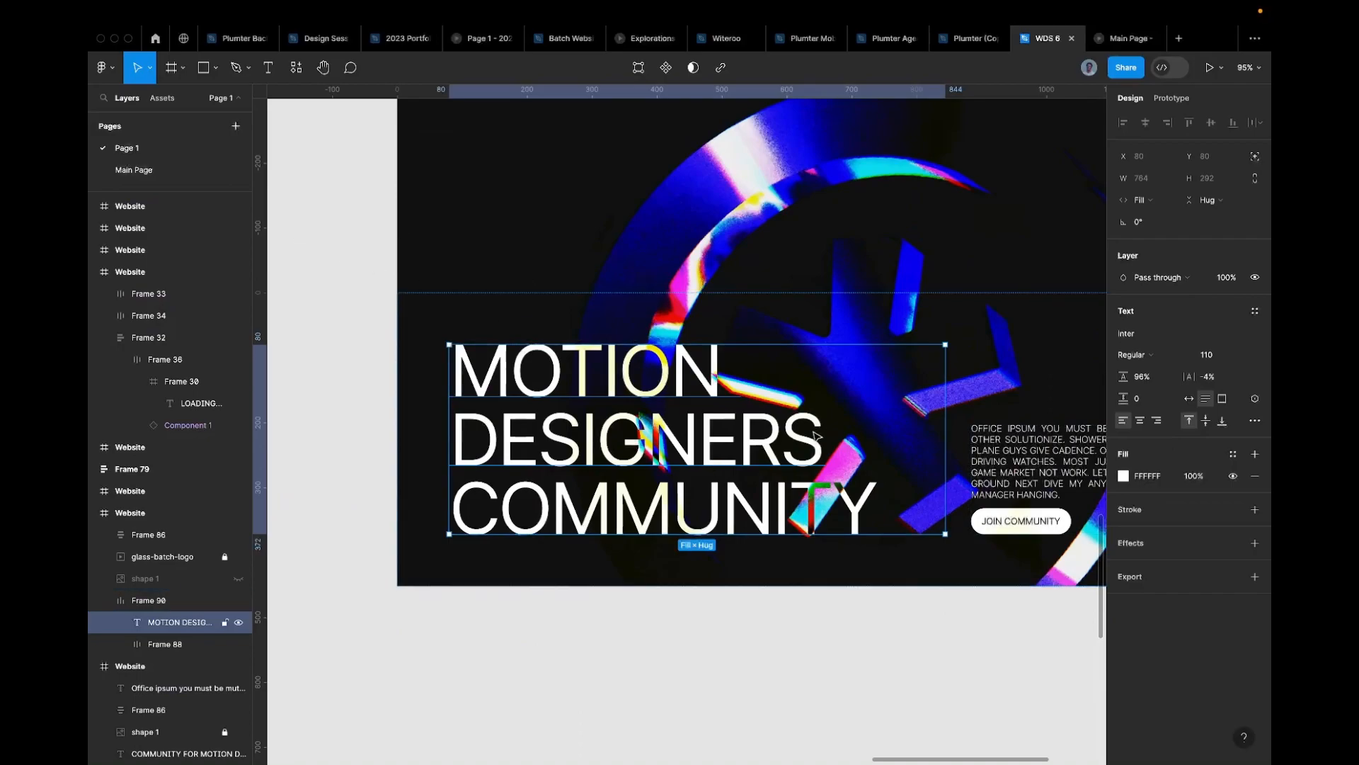
Step: On Main Page, add a text layer above the Desktop - 1 frame containing the copied Batch community description
click(187, 173)
key(t)
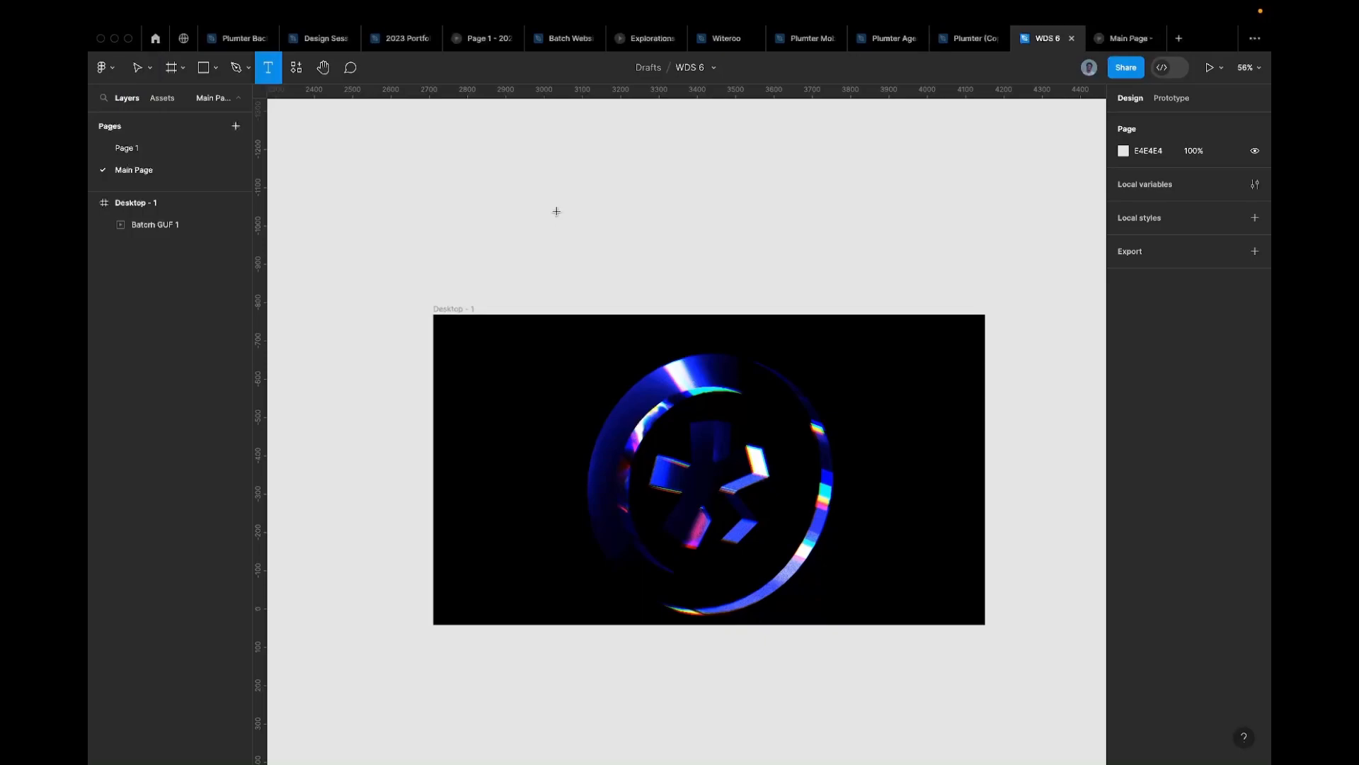
click(557, 211)
key(super+v)
scroll(658, 192, down, 10)
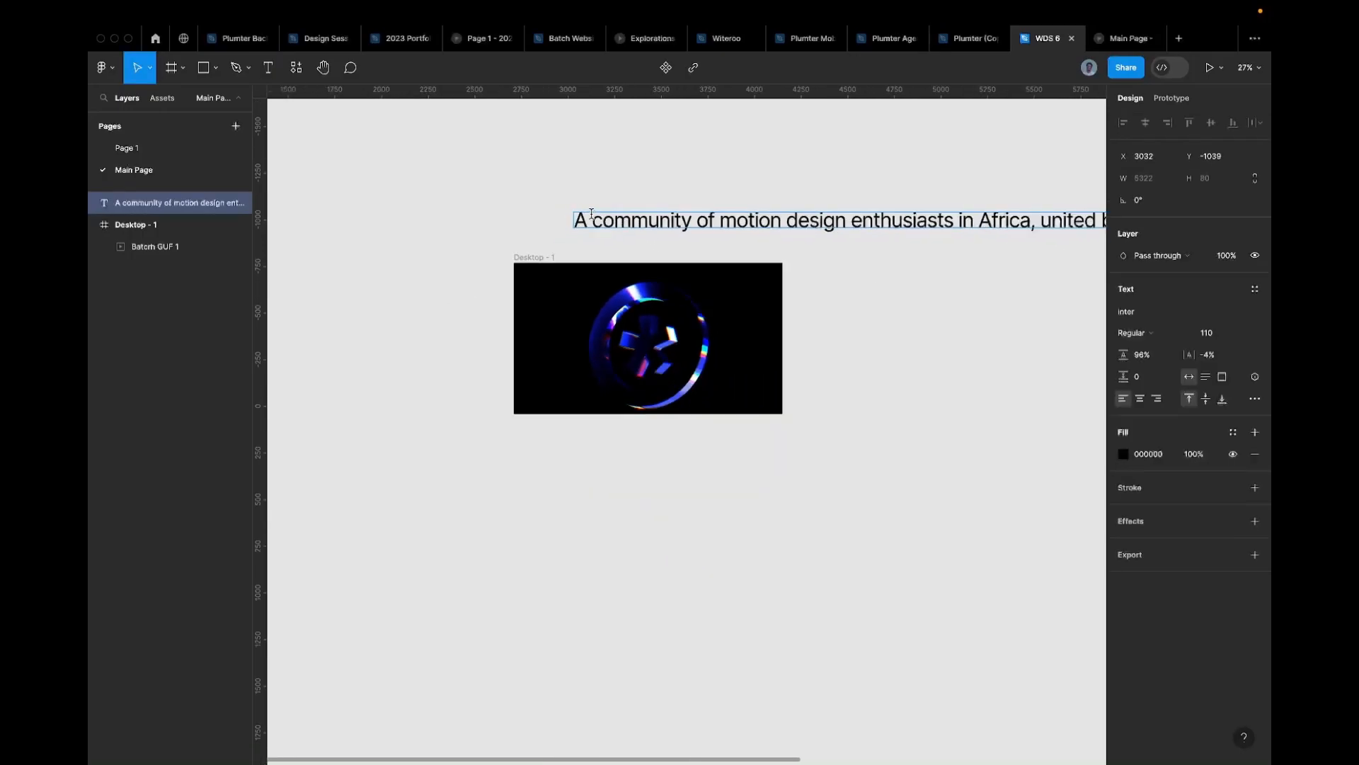
scroll(936, 227, up, 5)
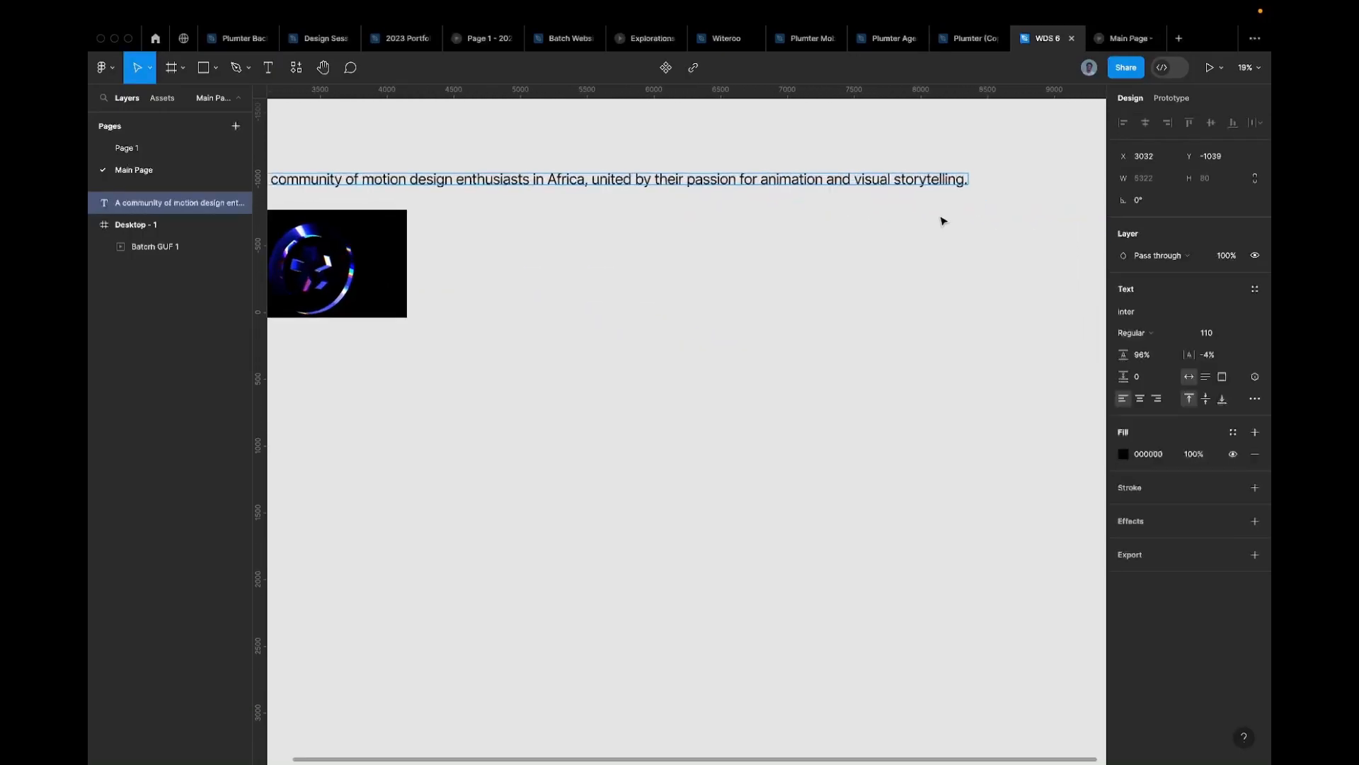
Step: Narrow the description text box to about 1647 wide so it wraps onto four lines, and place it below the Desktop - 1 frame
key(Escape)
drag(970, 178, 552, 390)
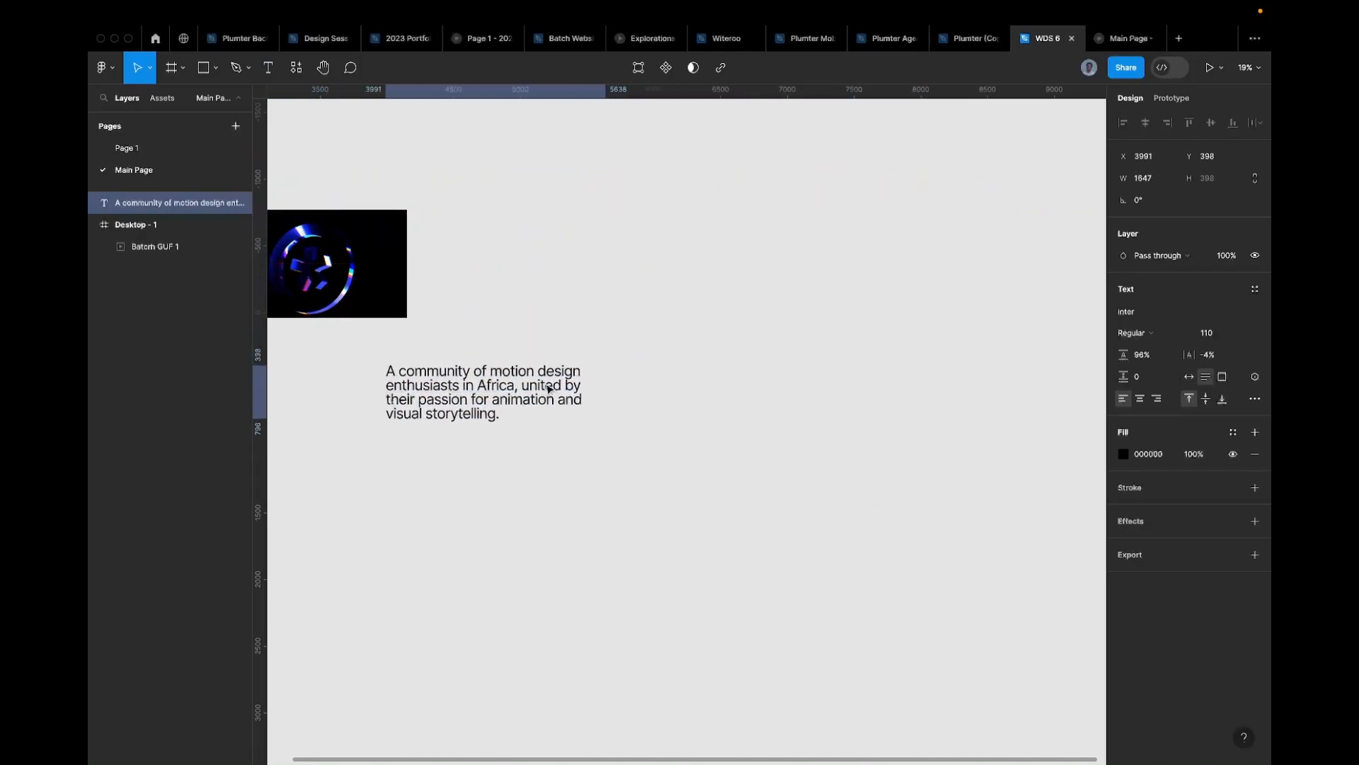
scroll(560, 386, up, 2)
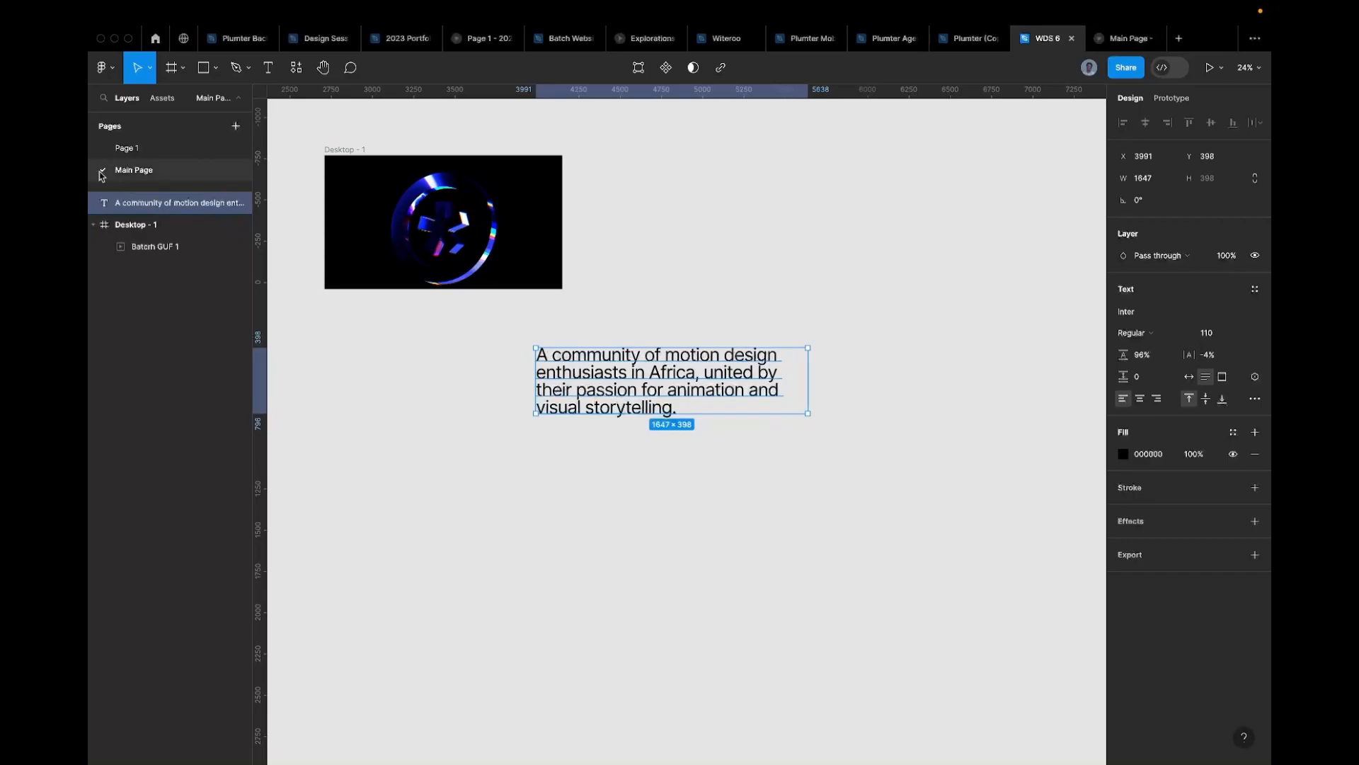
Step: Copy the "MOTION DESIGNERS COMMUNITY" heading from Page 1 and paste it into the Desktop - 1 frame on Main Page
click(128, 149)
click(1016, 462)
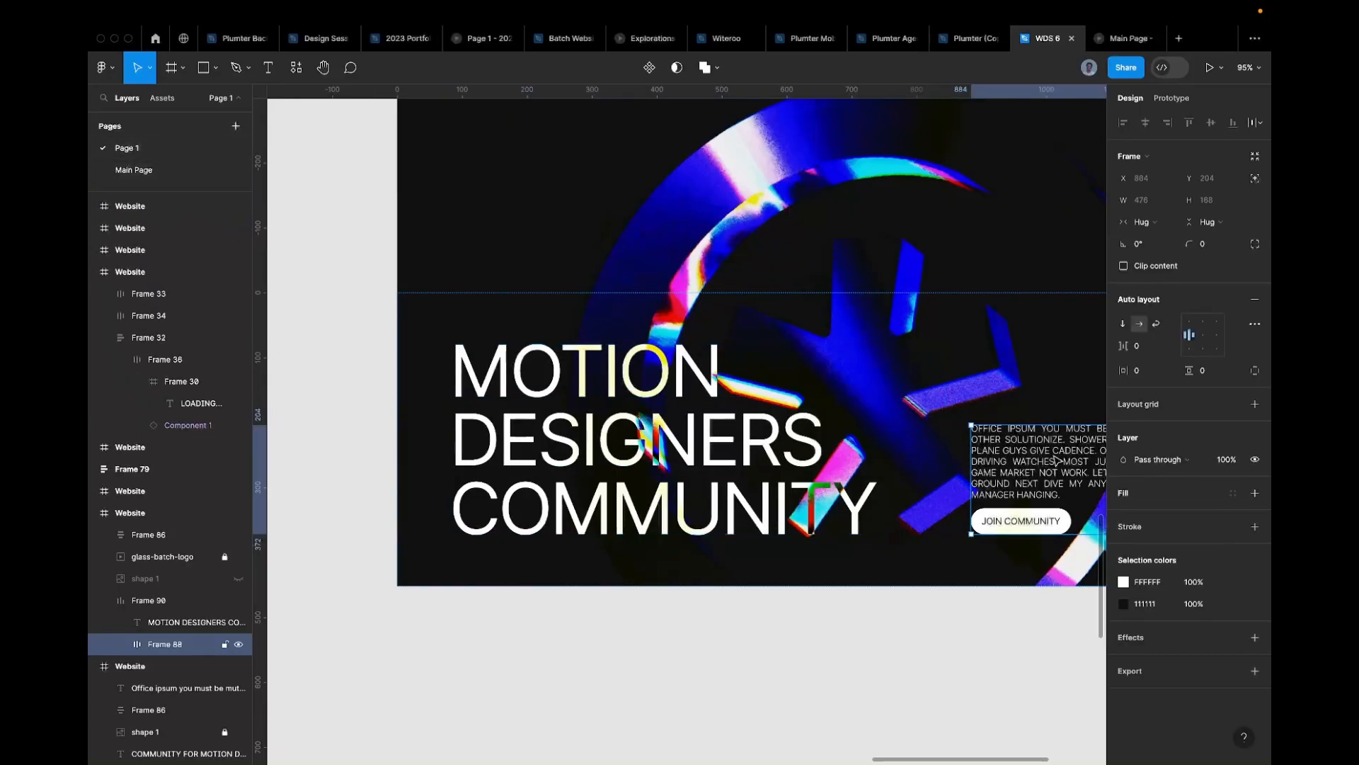
click(823, 437)
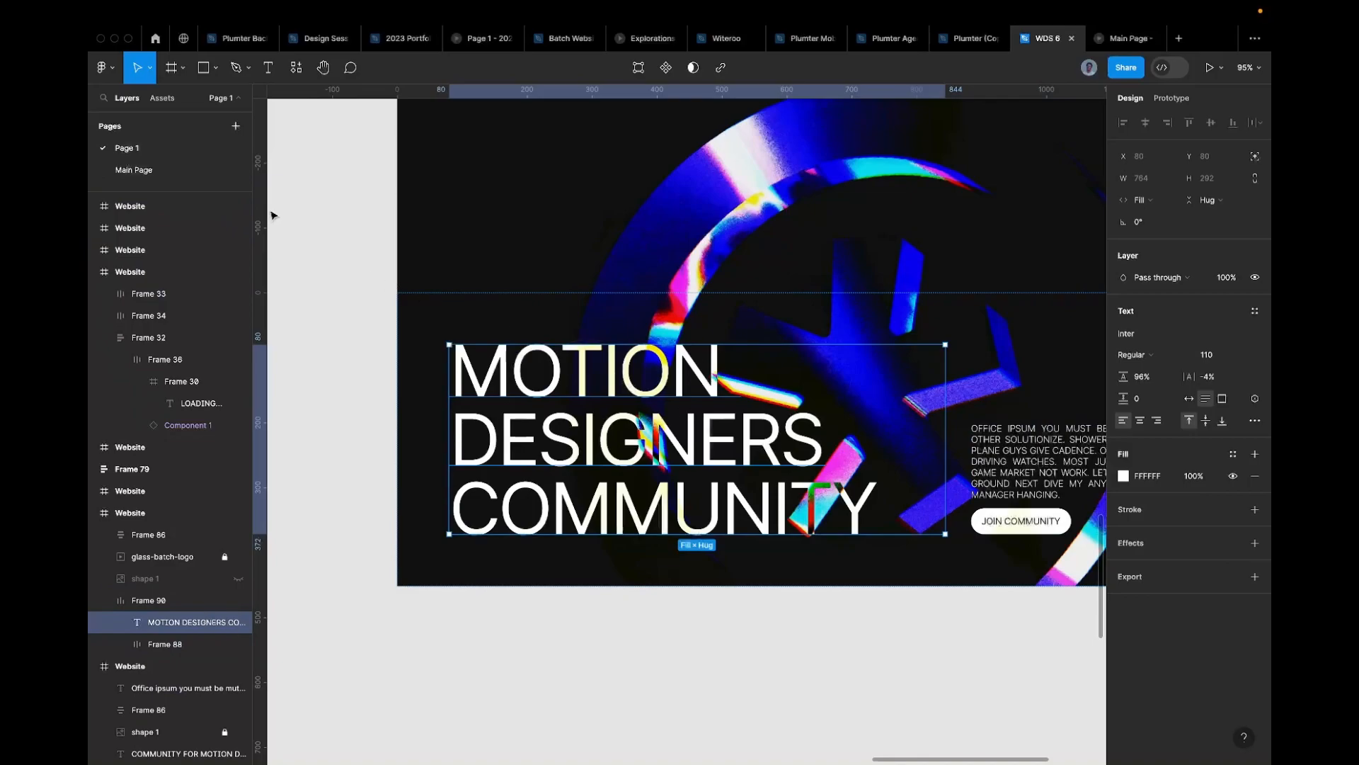
click(198, 171)
scroll(641, 307, left, 4)
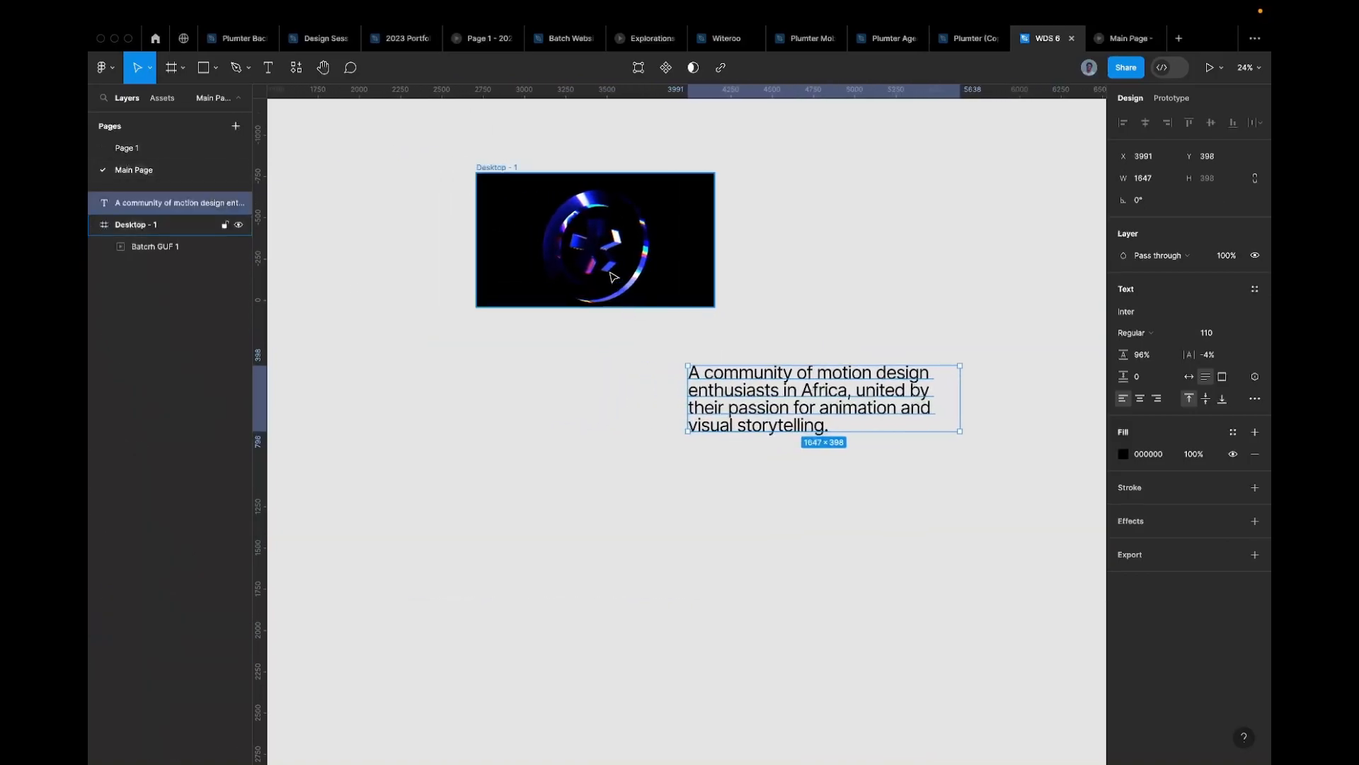
scroll(637, 272, up, 3)
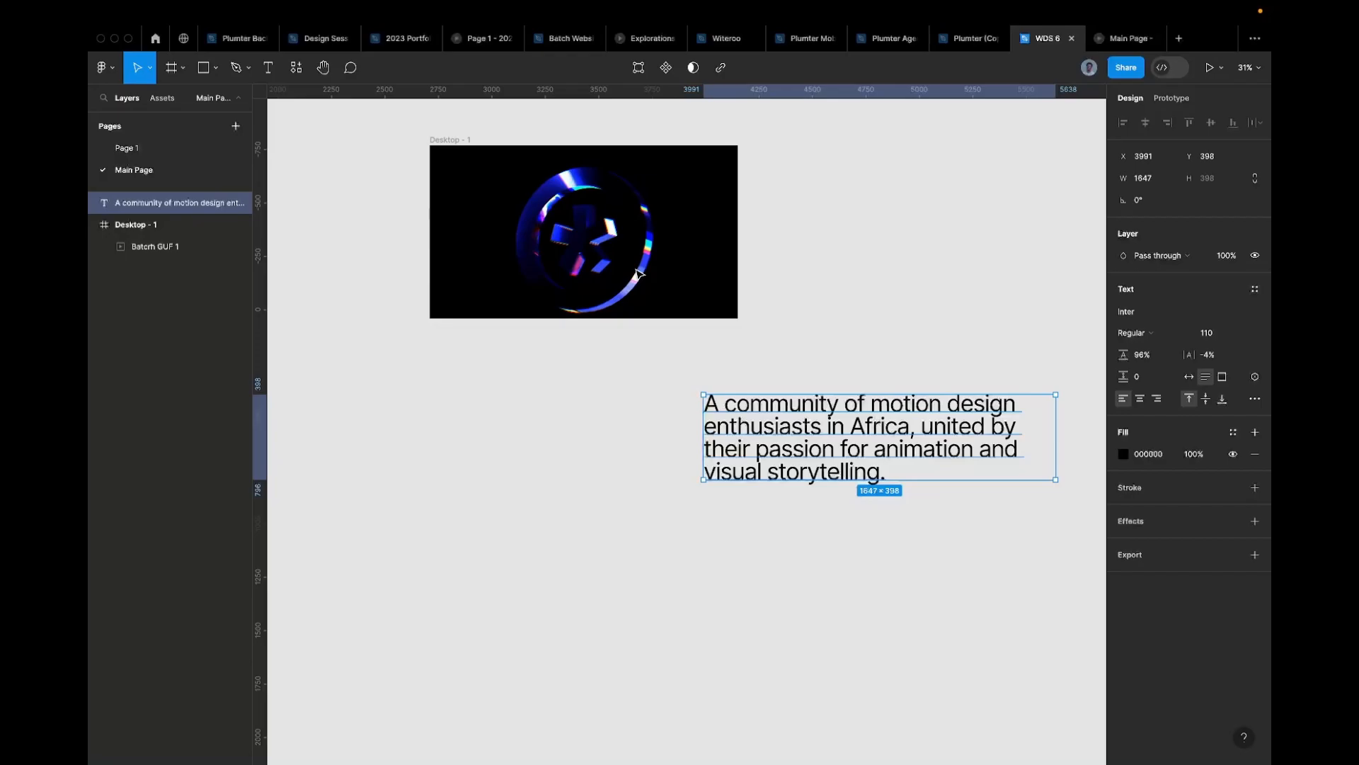
scroll(867, 388, up, 4)
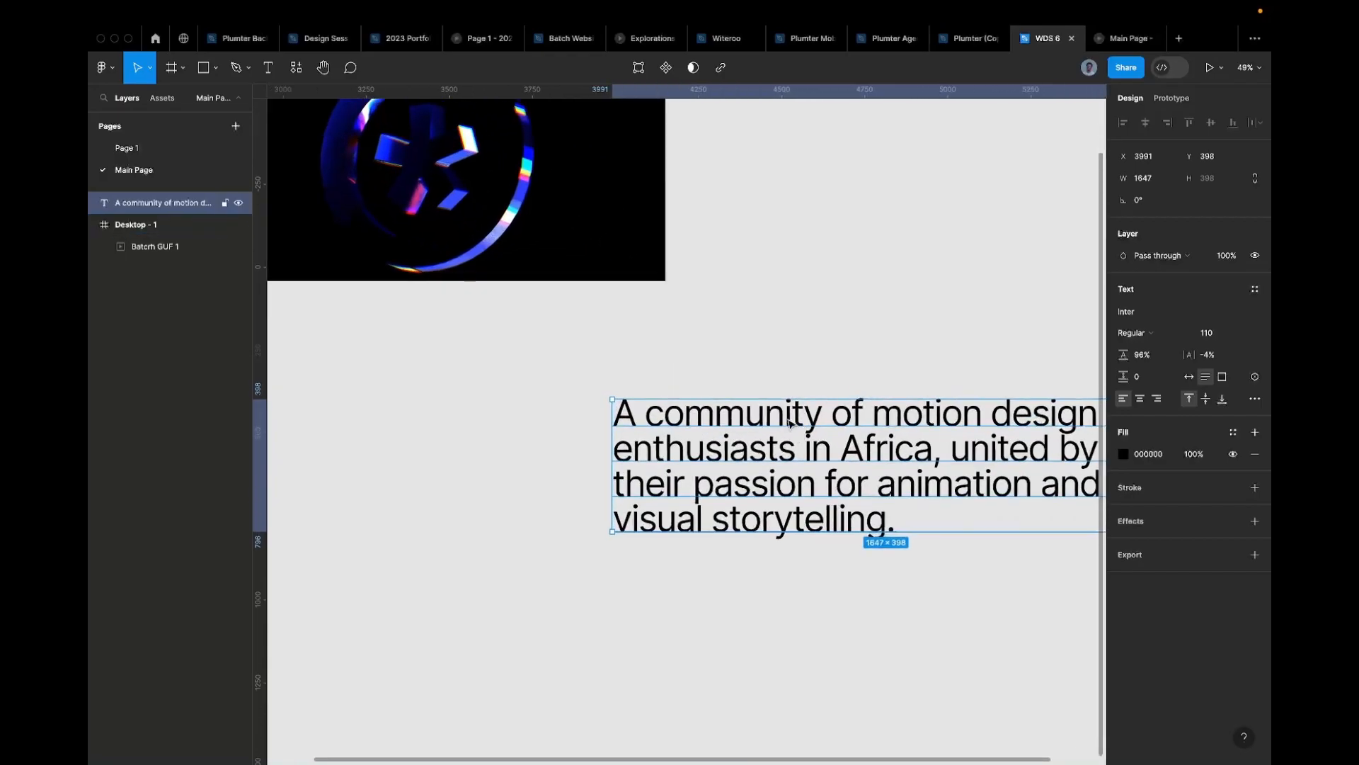
scroll(798, 423, down, 2)
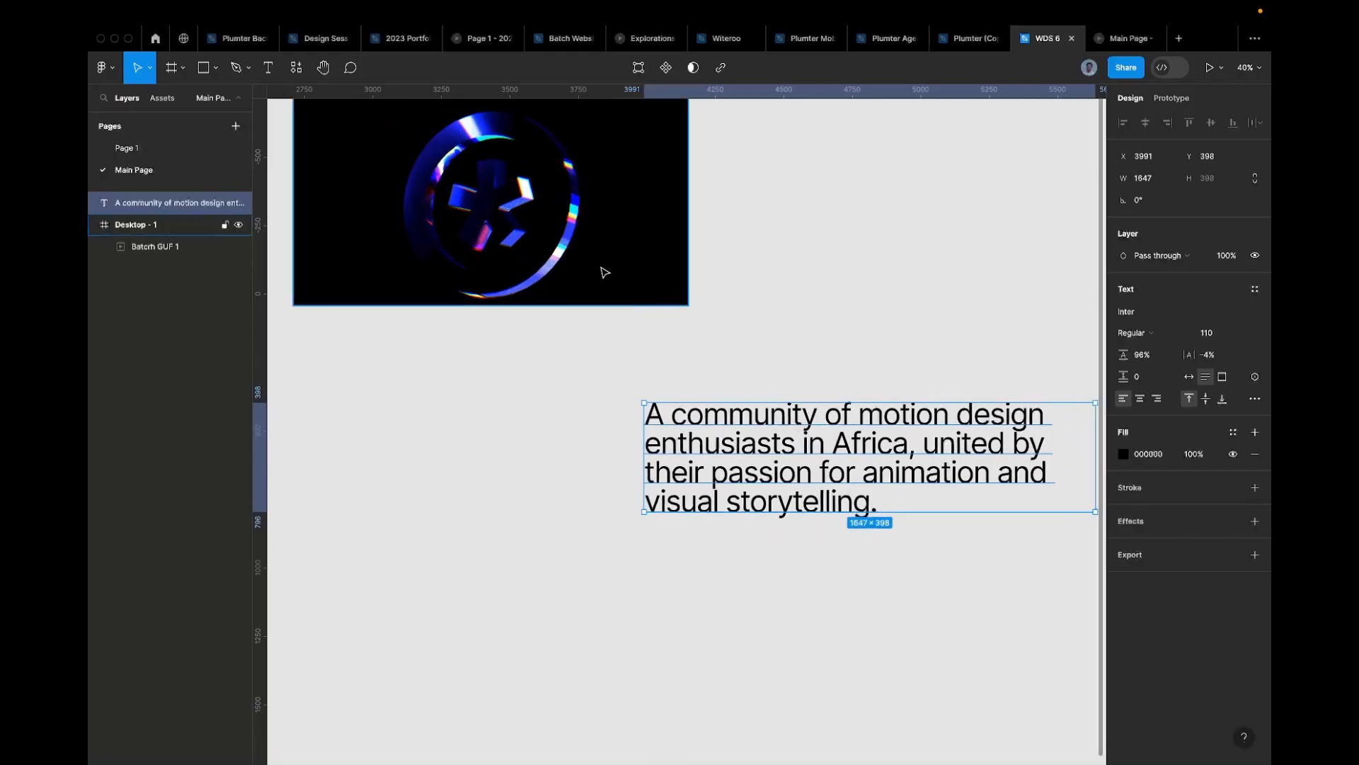
scroll(577, 259, up, 3)
scroll(577, 258, left, 4)
click(524, 218)
key(ctrl+v)
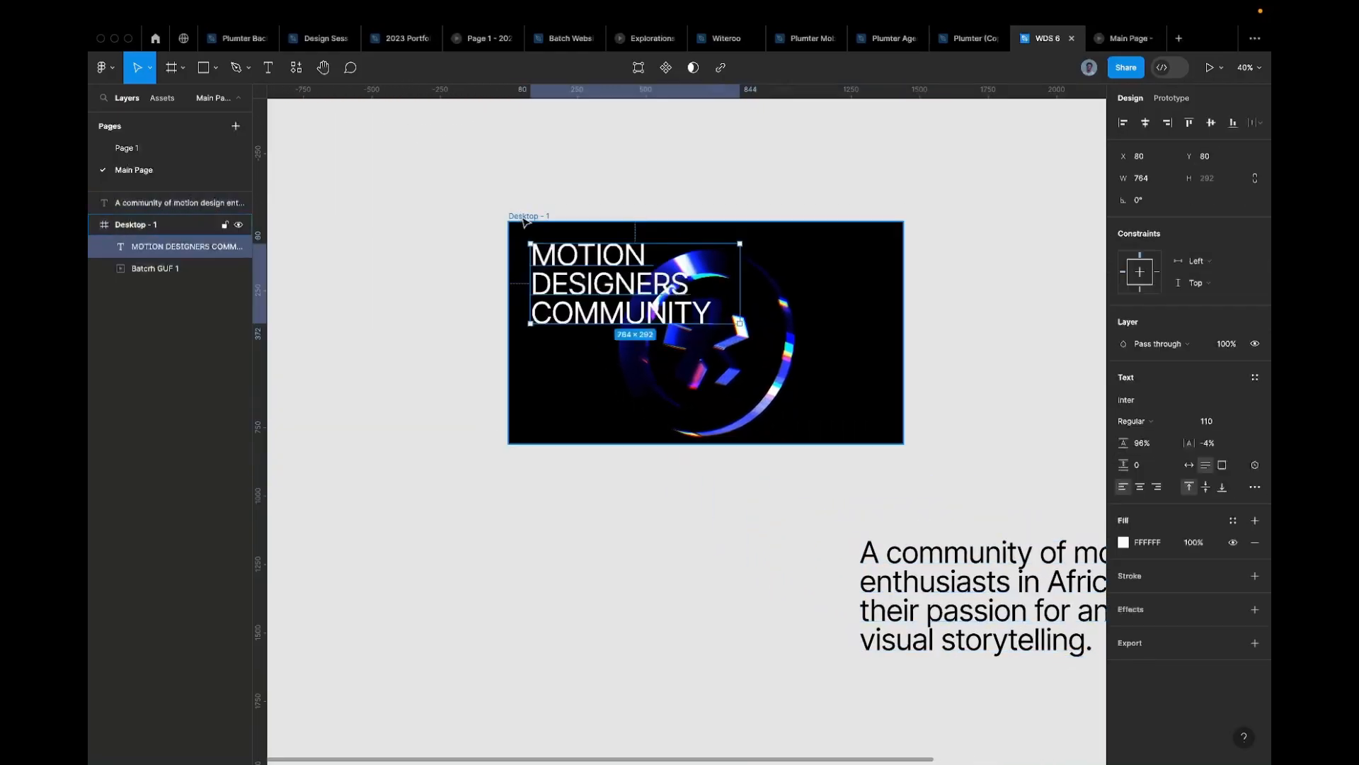
Step: Move the pasted heading to the lower-left part of the Desktop - 1 frame, at about X 58, Y 436
drag(582, 272, 591, 327)
scroll(592, 328, up, 3)
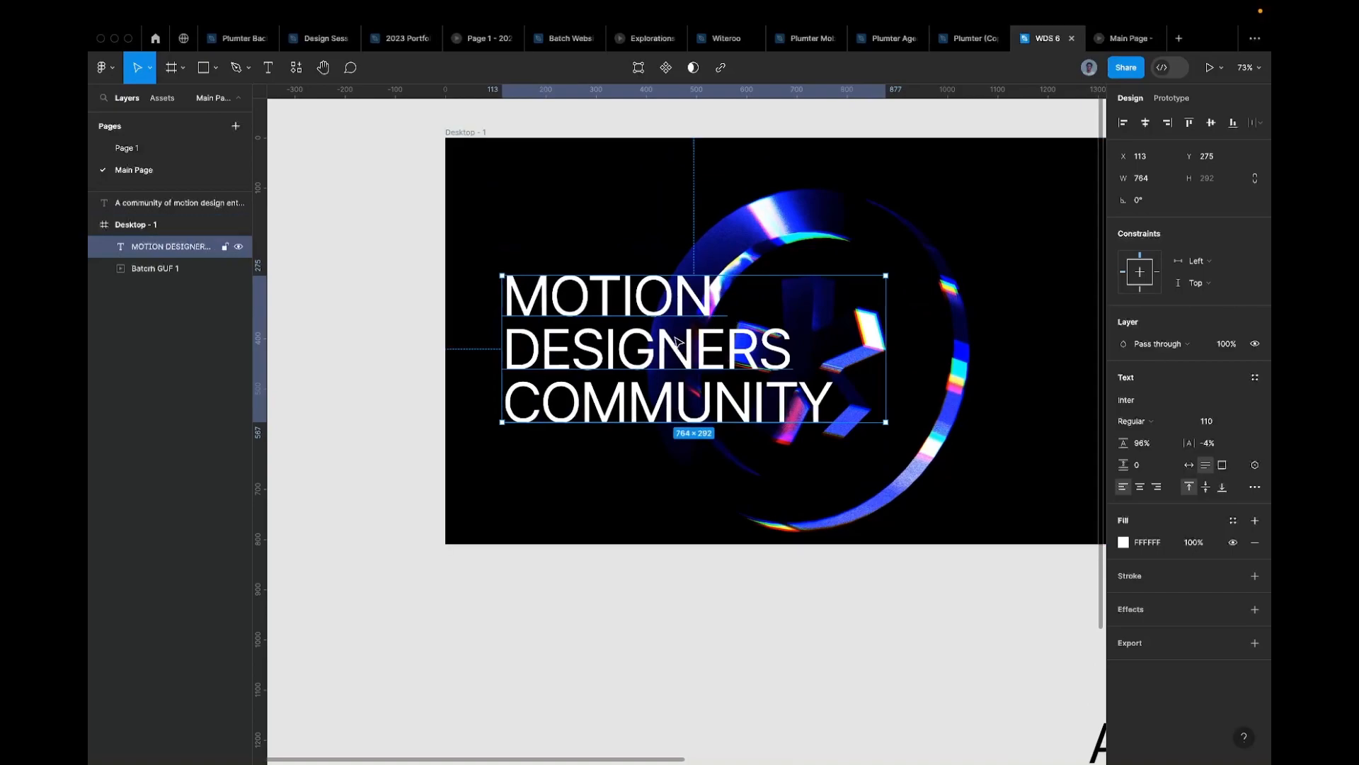
drag(680, 338, 653, 418)
scroll(685, 394, right, 1)
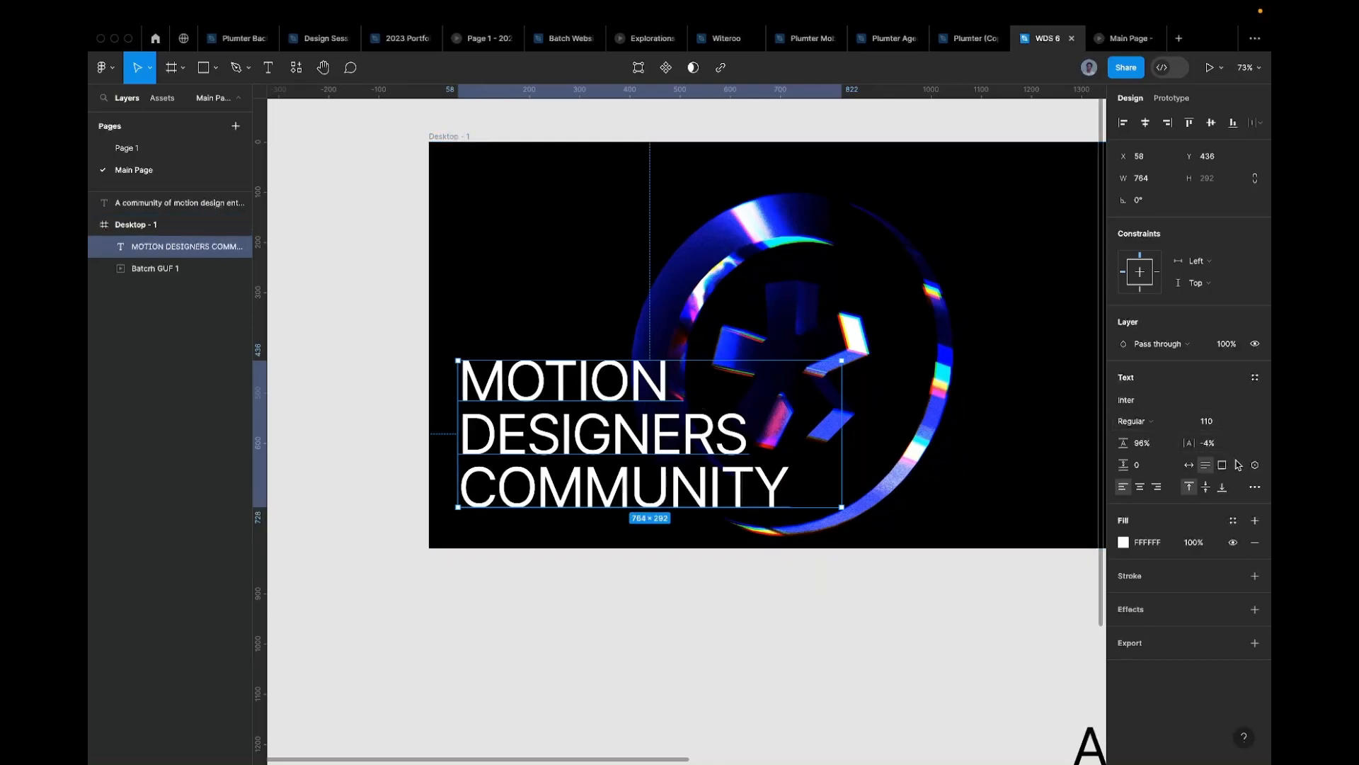
Step: Try the alternative vertical trim option on the "MOTION DESIGNERS COMMUNITY" heading and compare the text box with the letters
click(1256, 487)
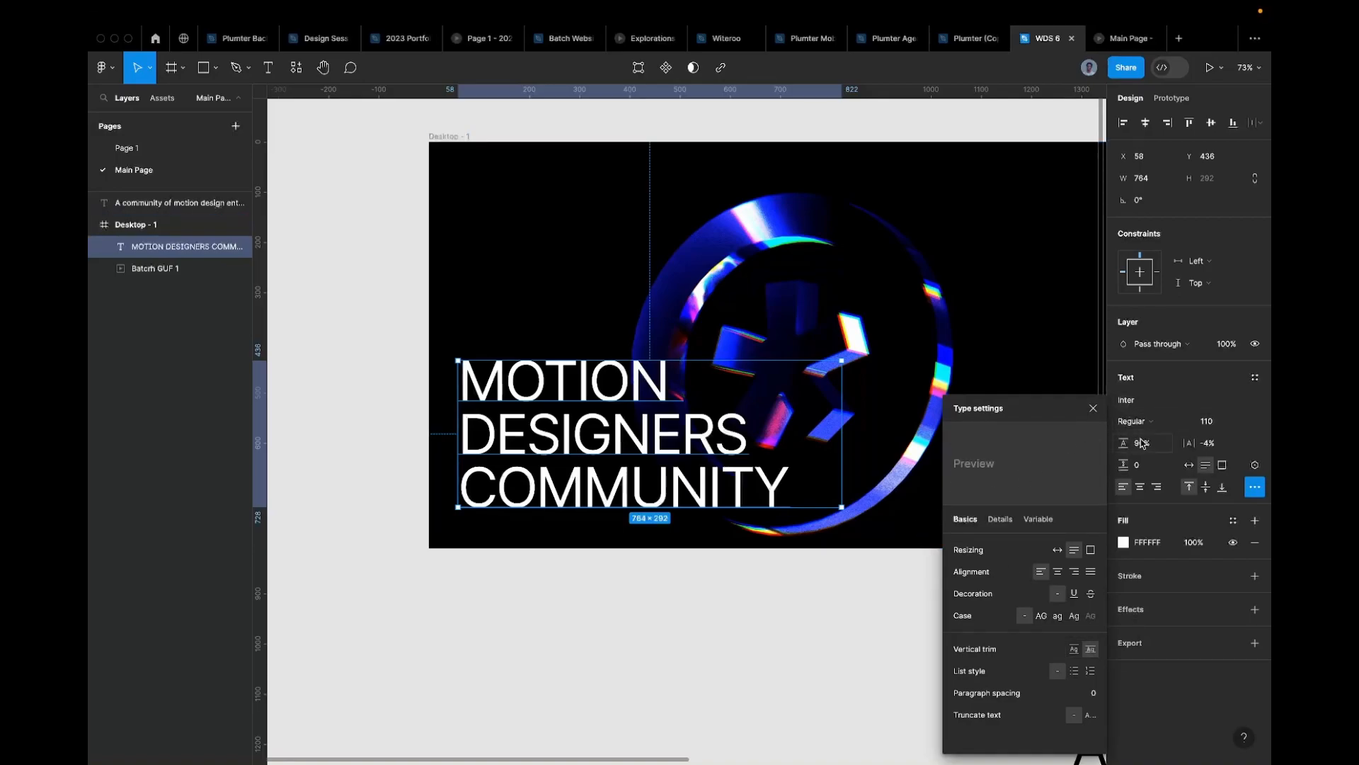
click(1074, 649)
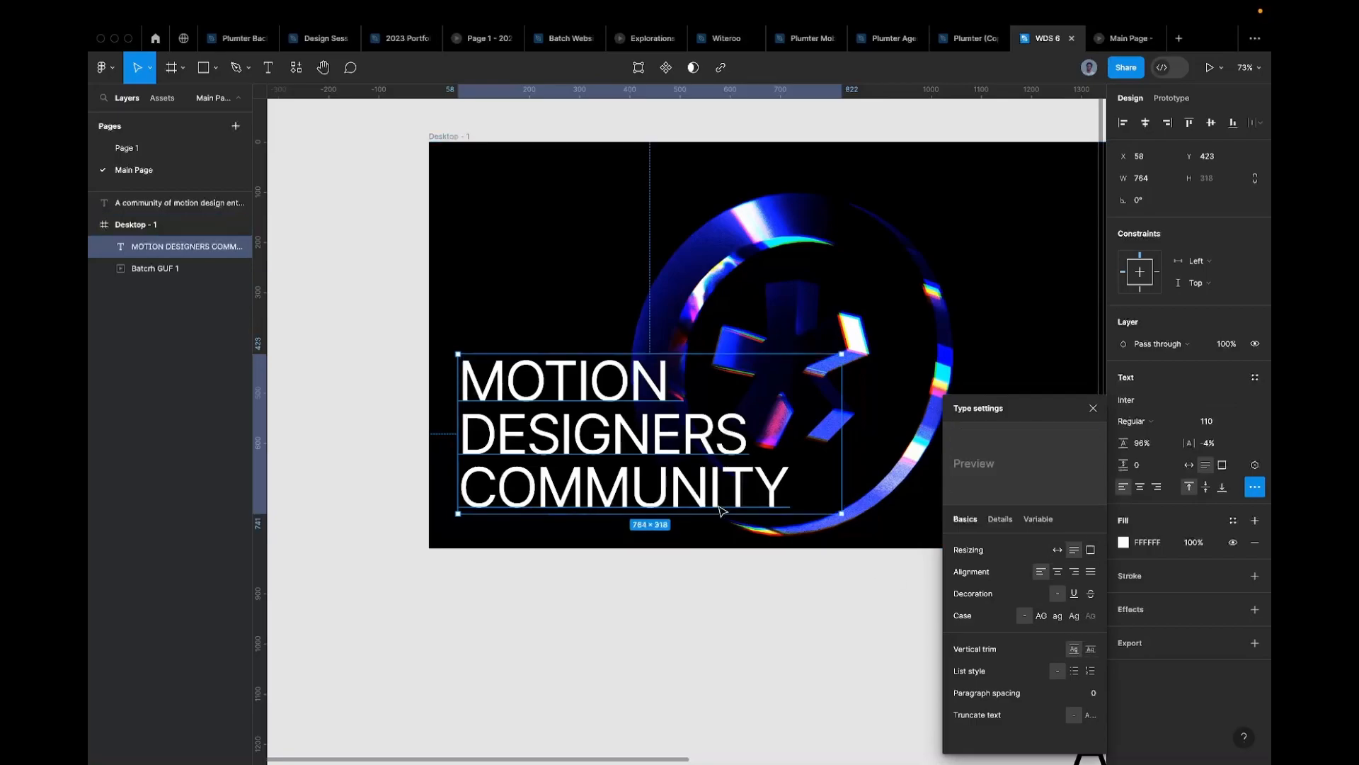
scroll(650, 461, up, 5)
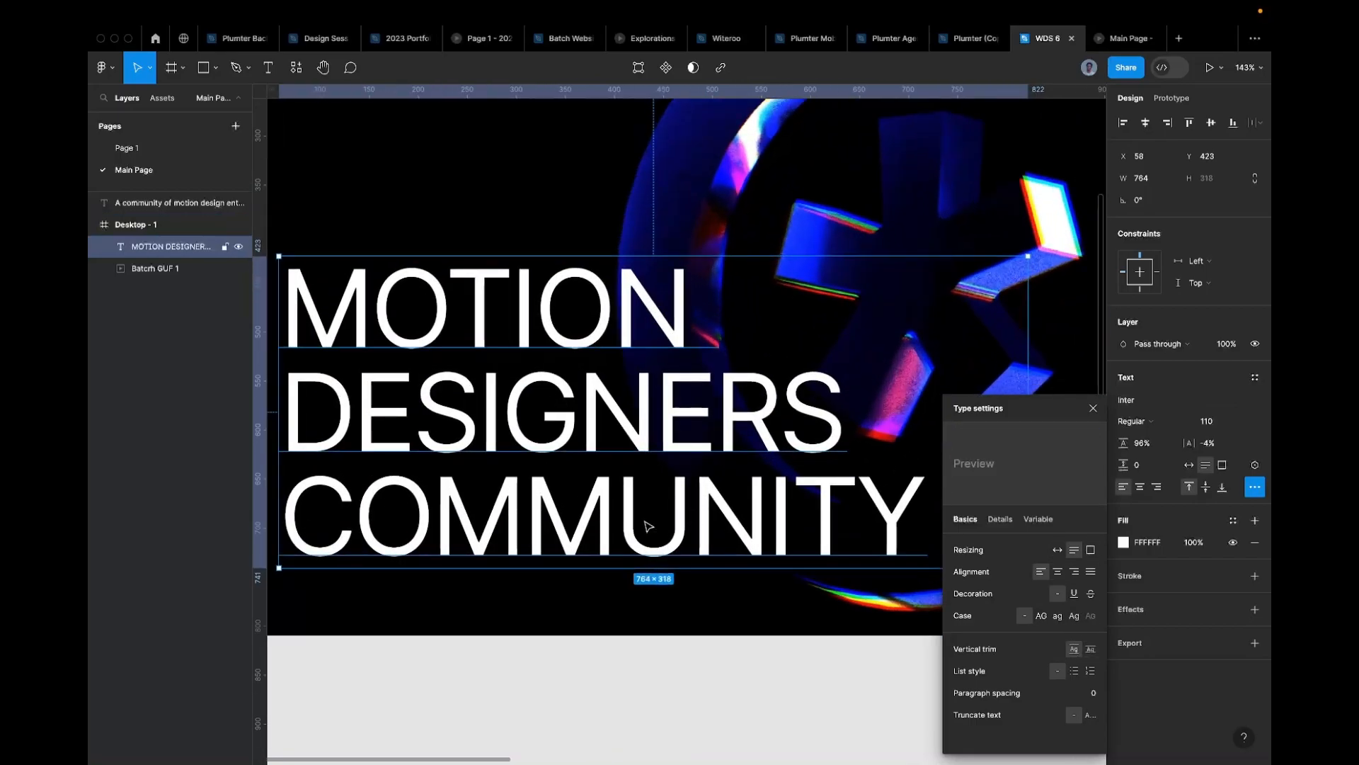
scroll(649, 527, down, 2)
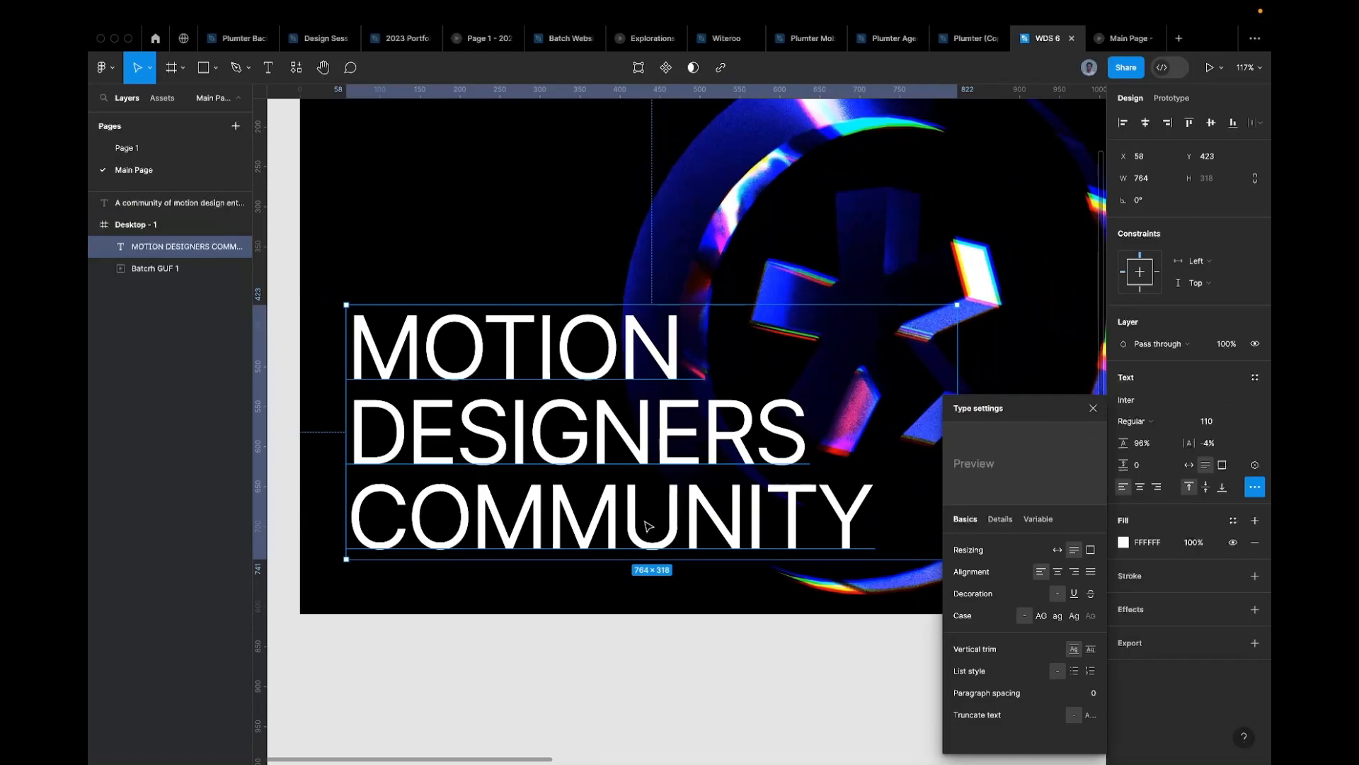
scroll(703, 487, down, 1)
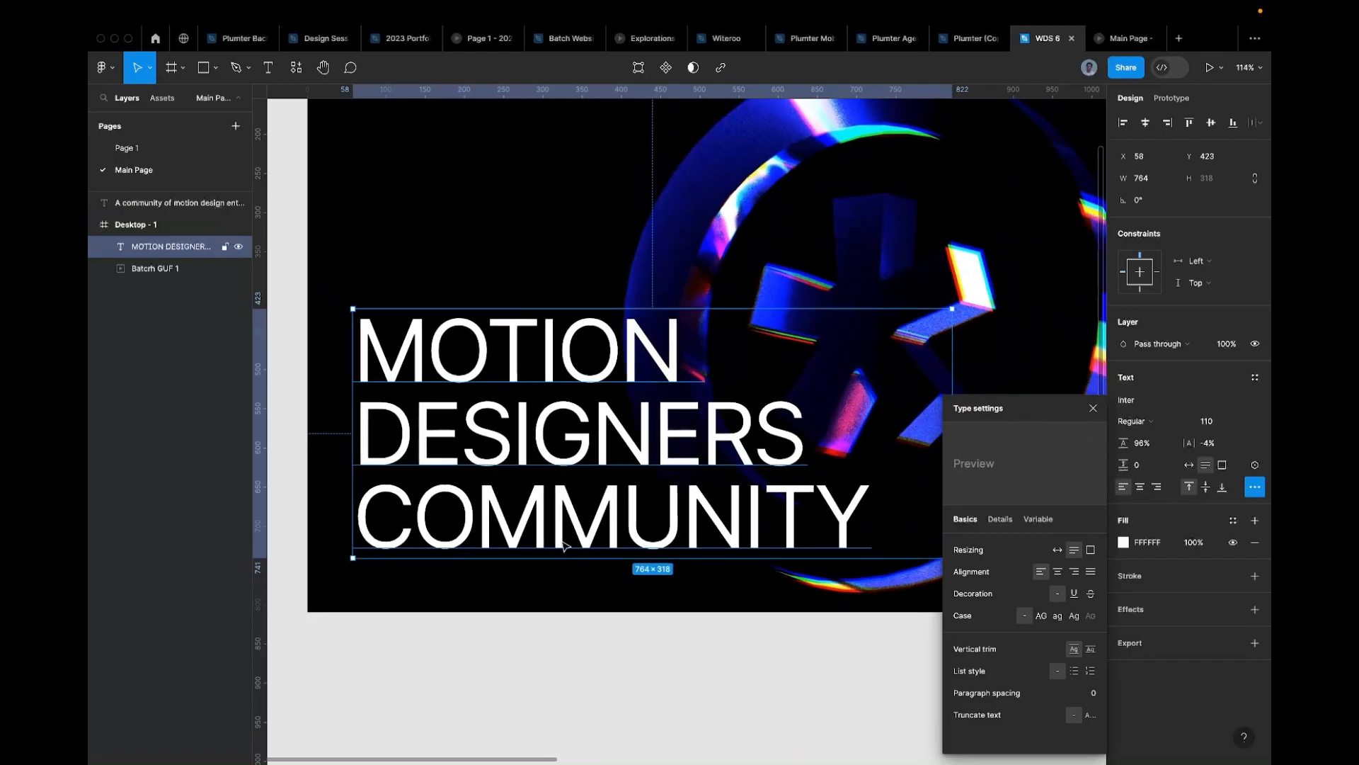
scroll(563, 545, up, 5)
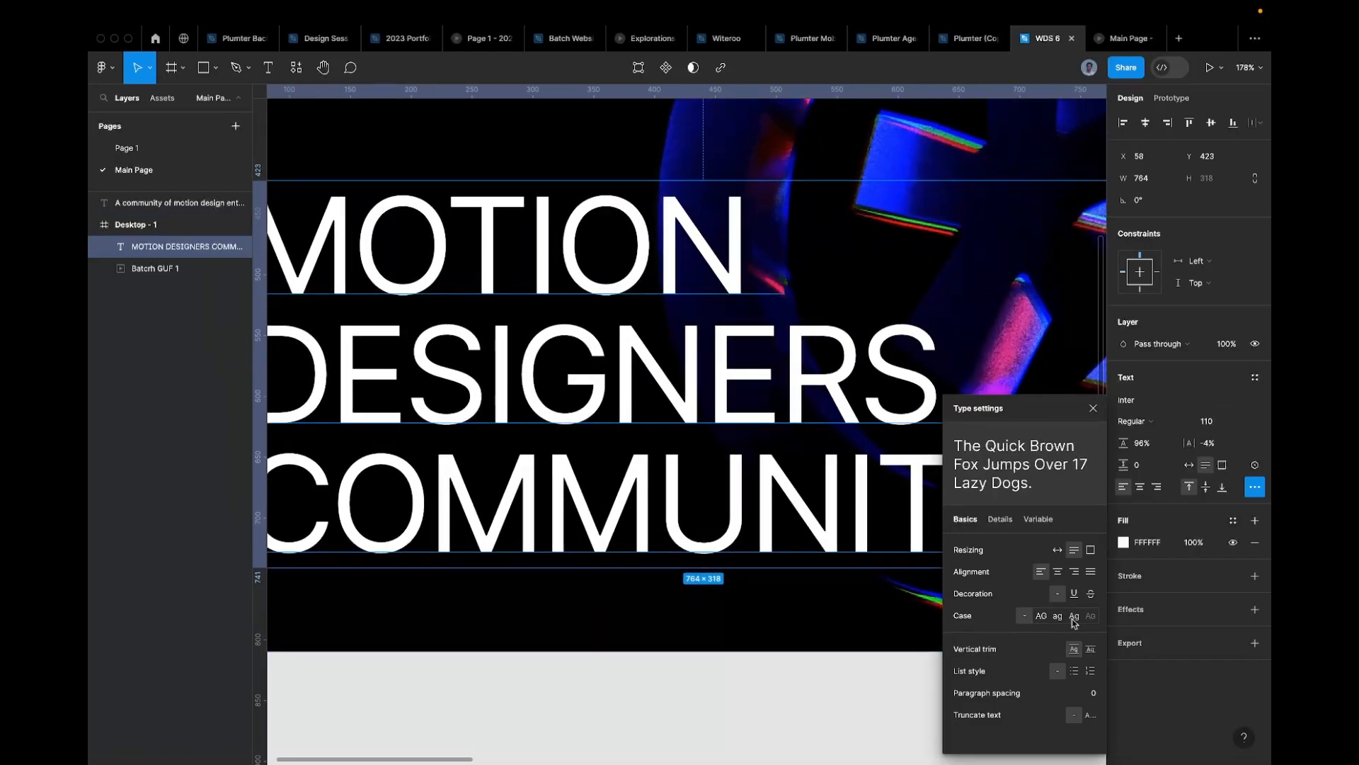
Step: Set the heading's vertical trim to Cap height to baseline
click(1256, 487)
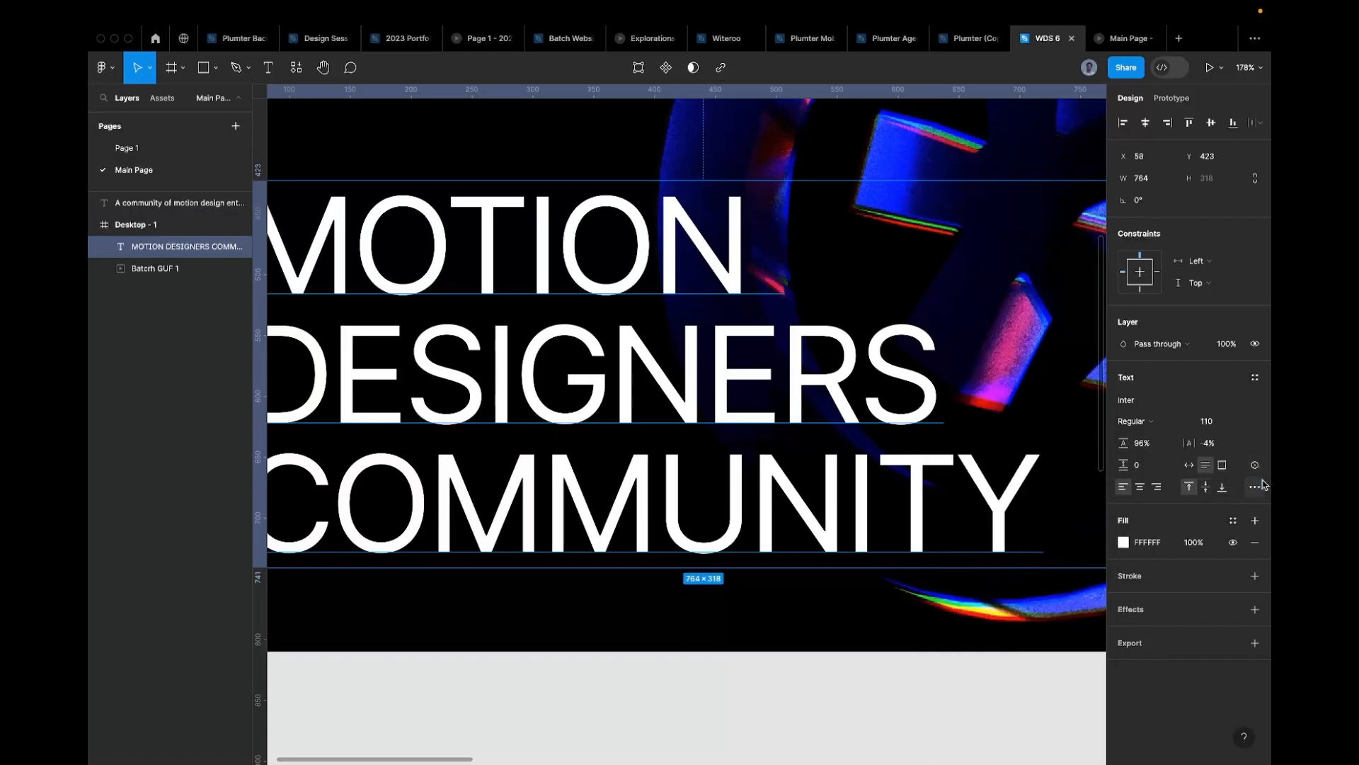
click(1257, 487)
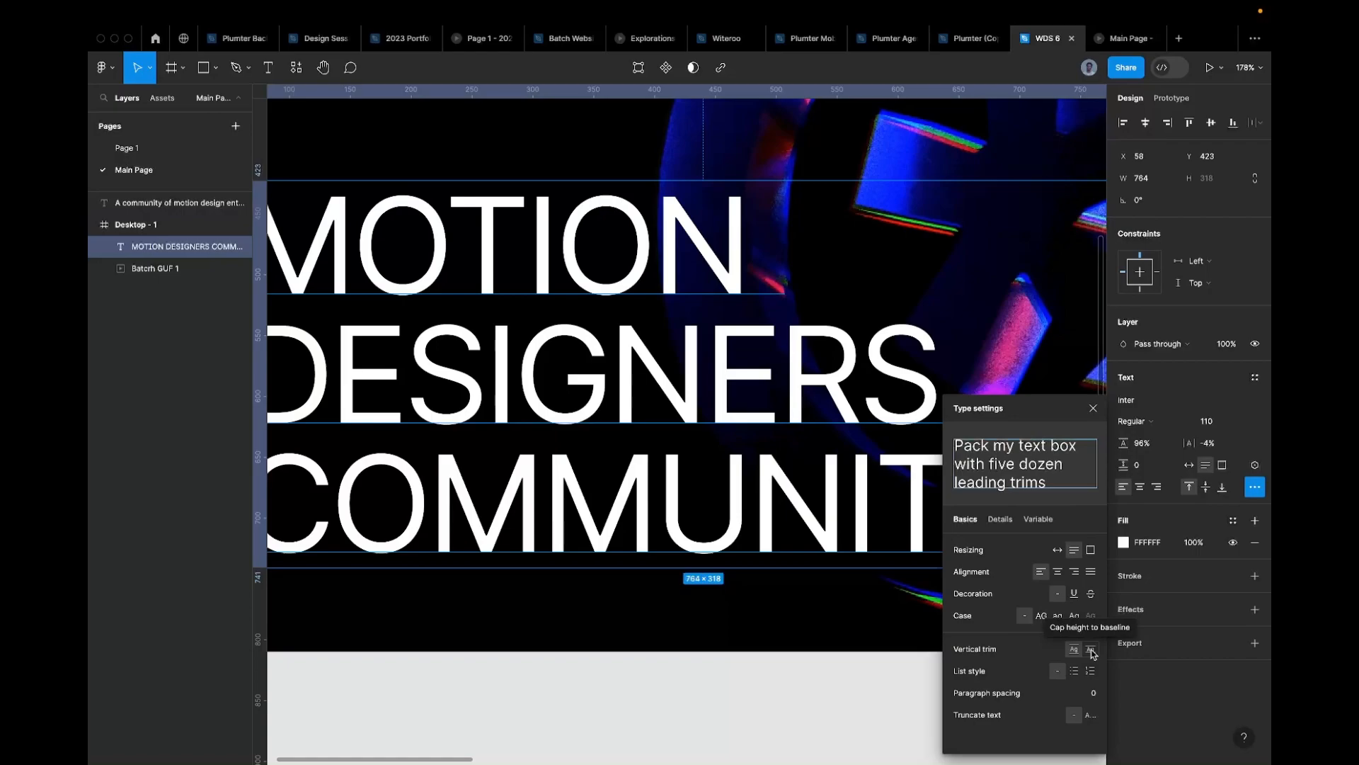
click(1092, 650)
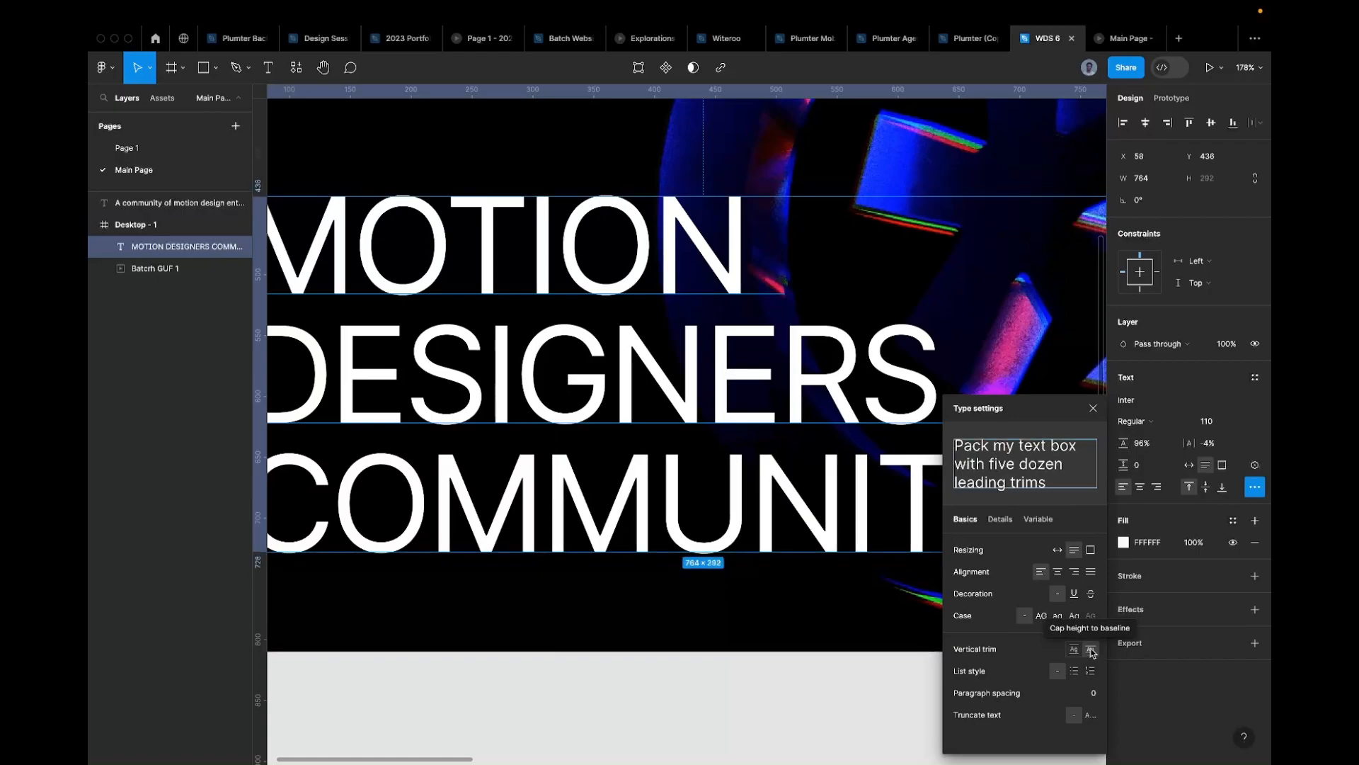
Step: Examine up close how the heading's trimmed text box fits its letters, and close the type settings
scroll(542, 316, down, 5)
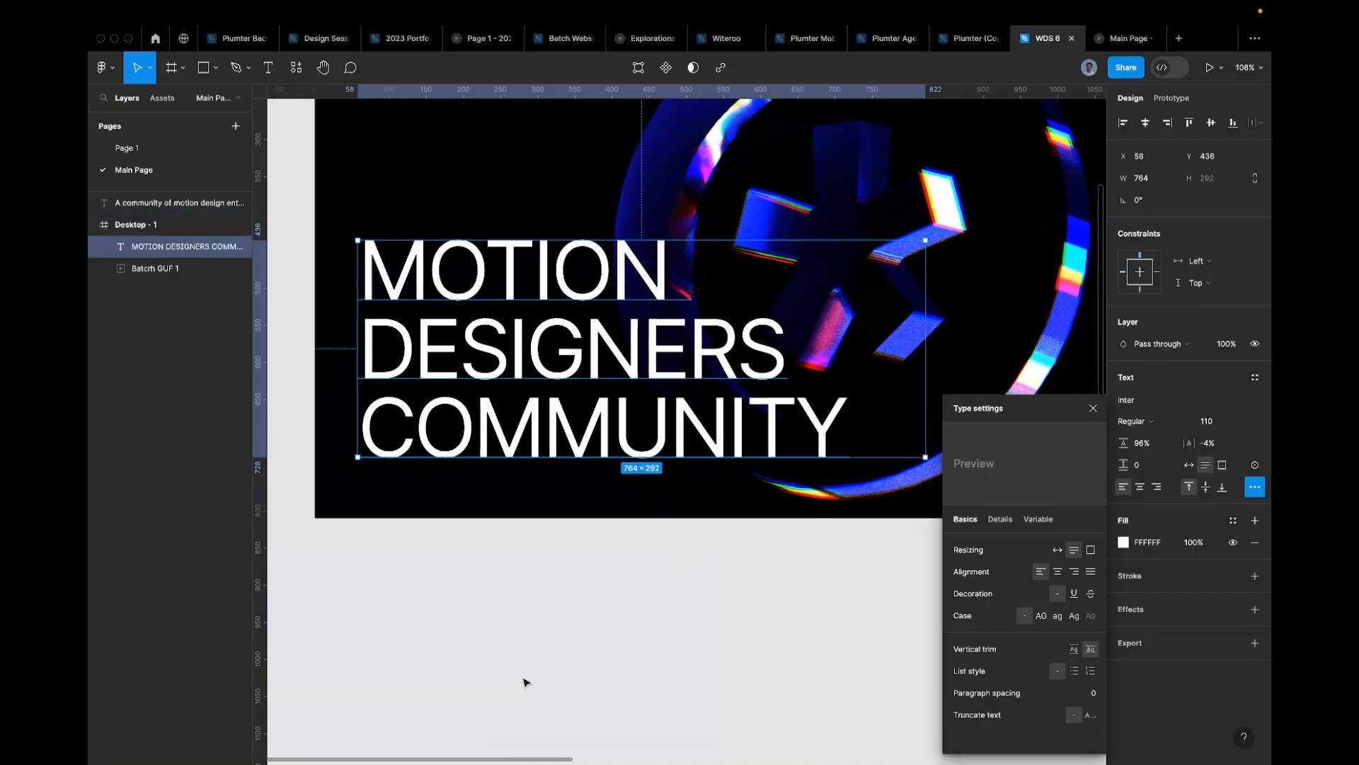
scroll(470, 363, up, 10)
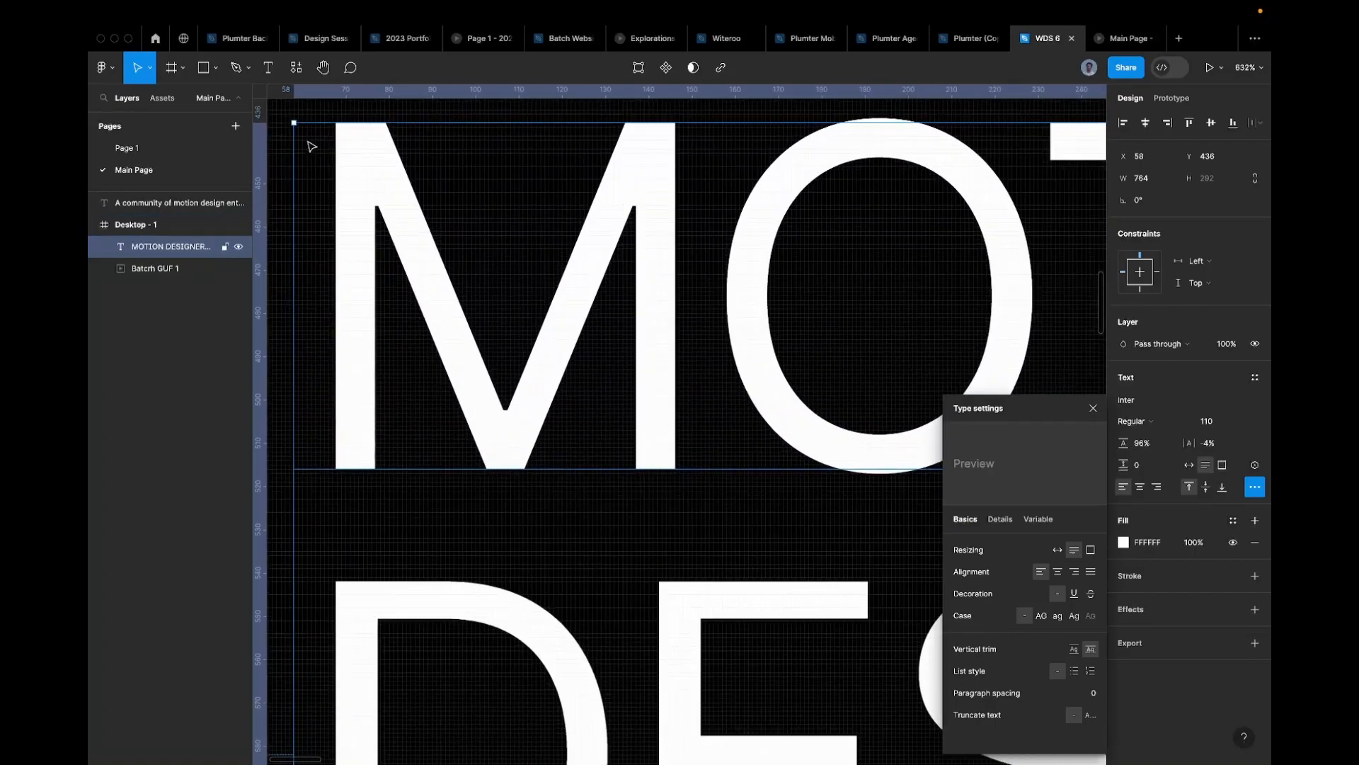
scroll(329, 140, up, 5)
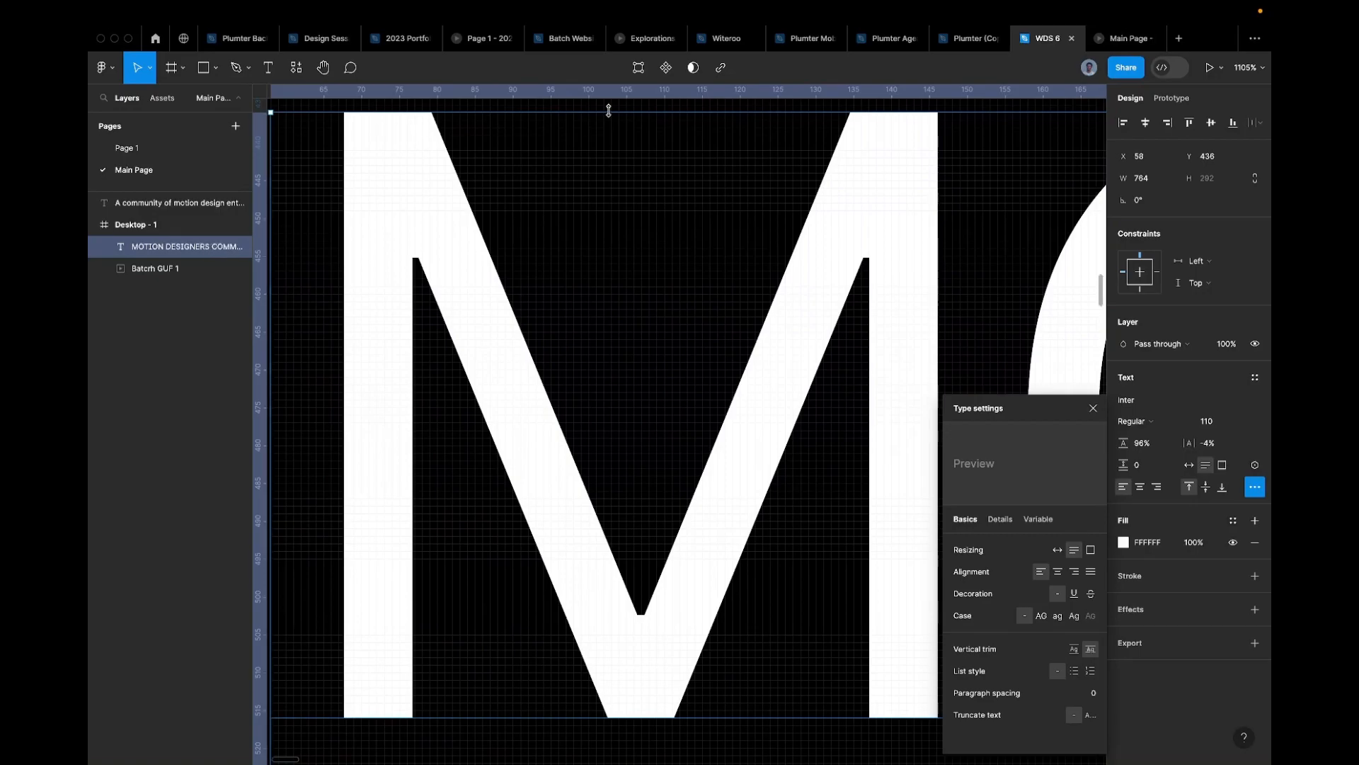
scroll(586, 153, down, 10)
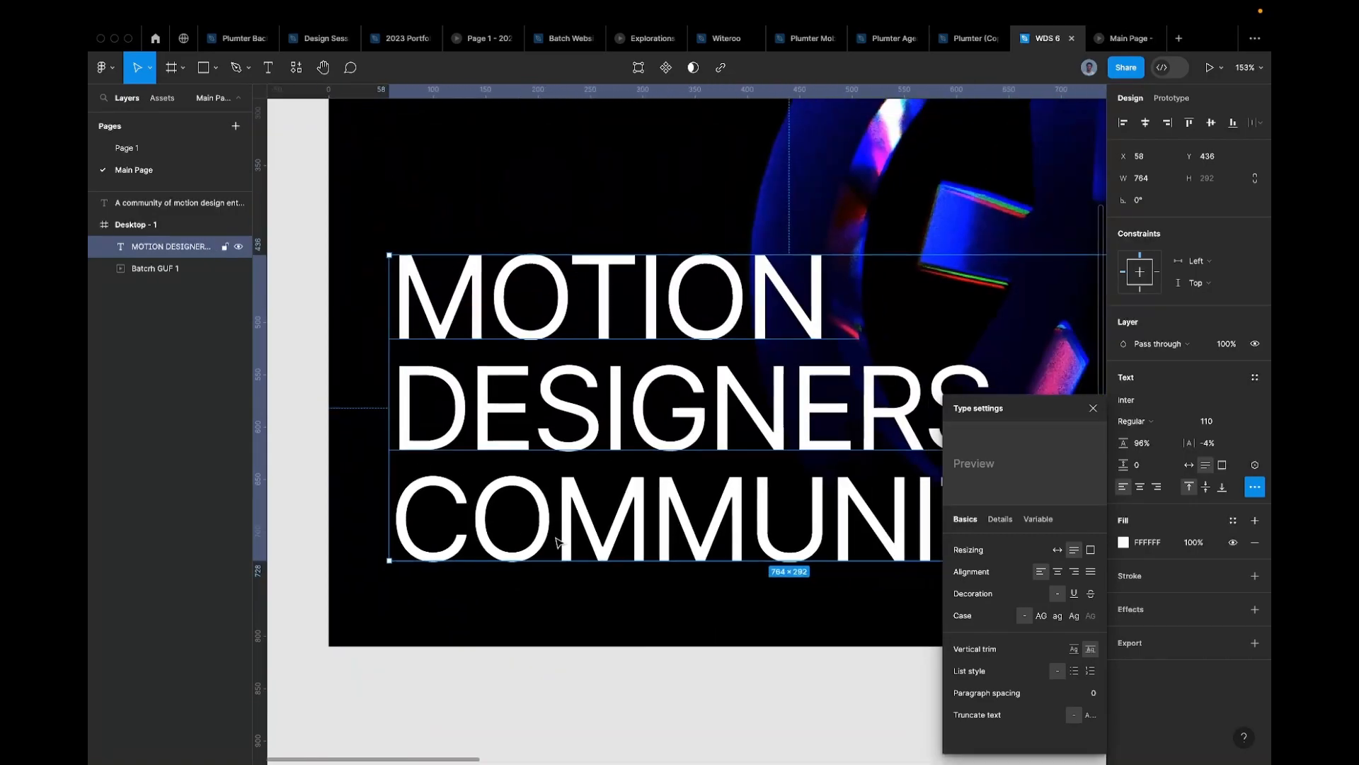
scroll(522, 542, down, 5)
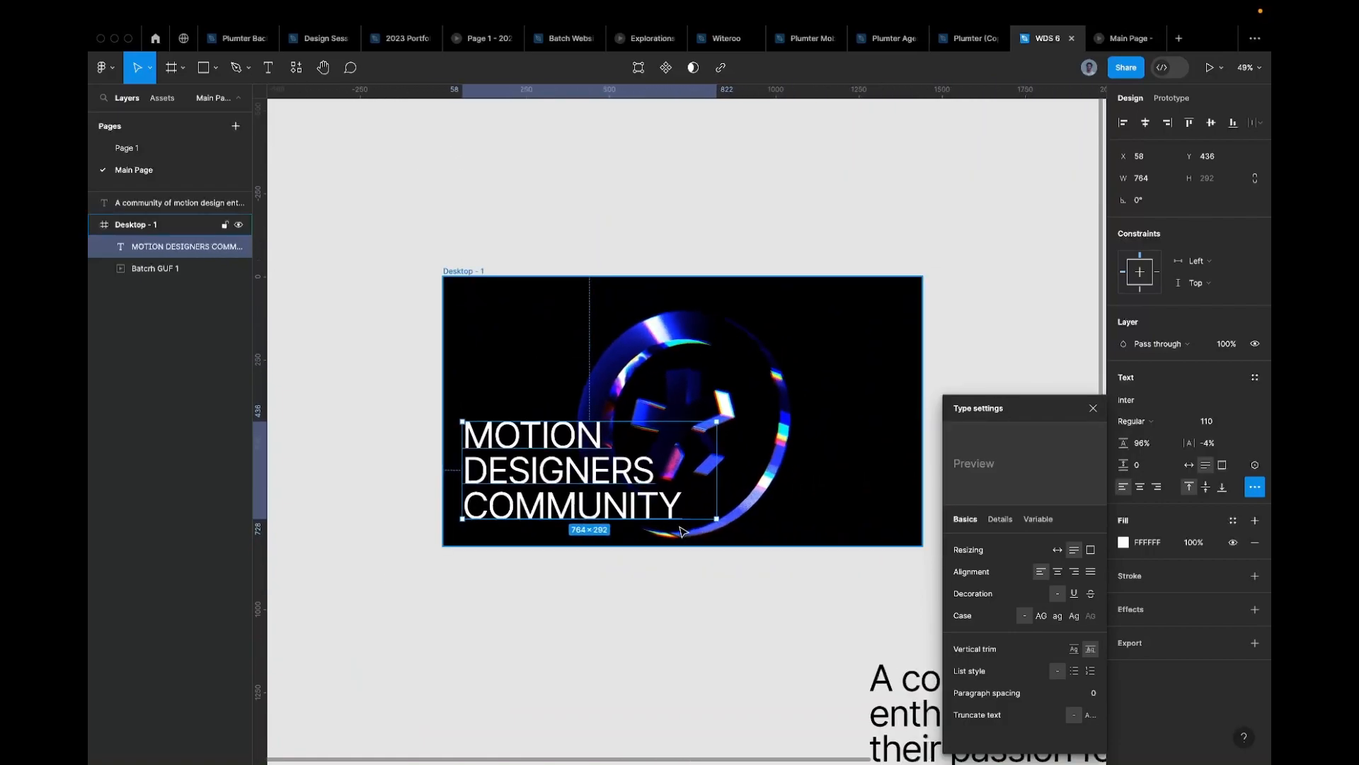
scroll(613, 521, up, 3)
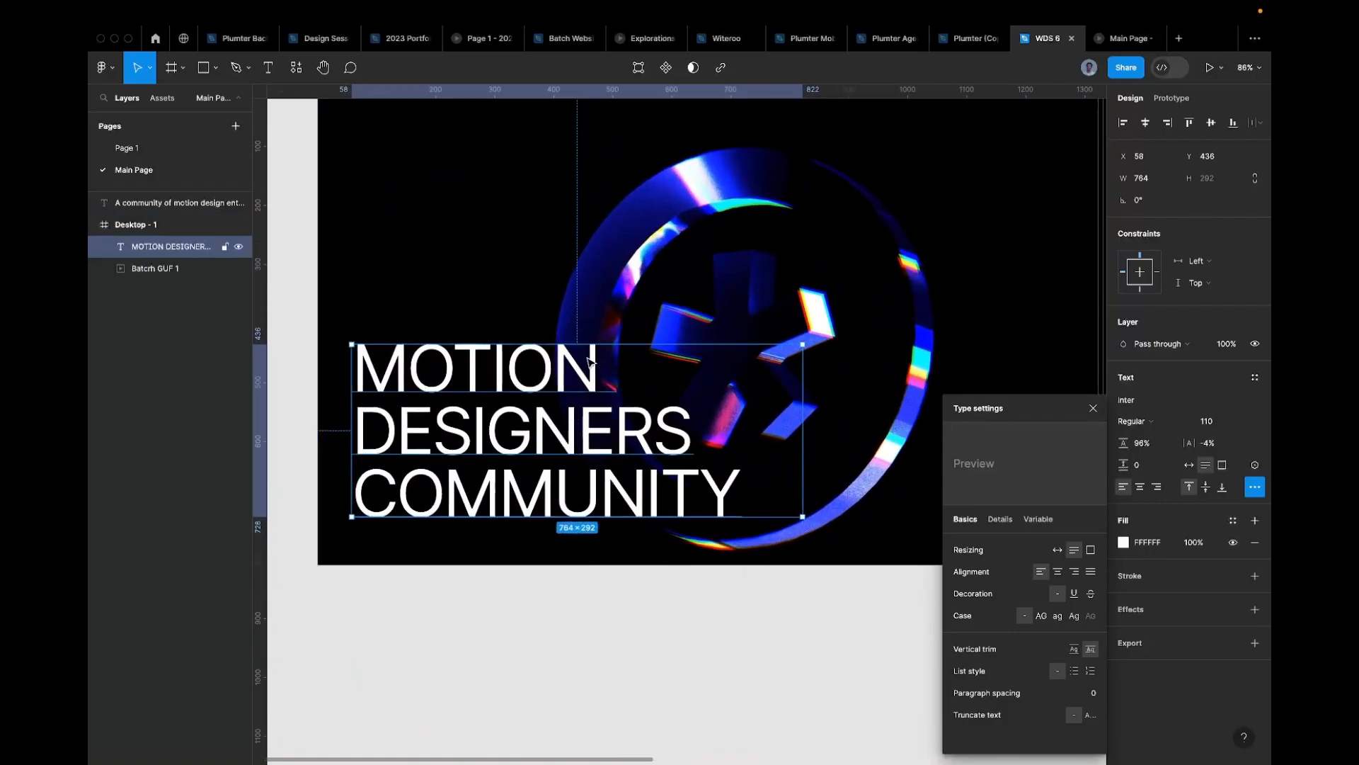
scroll(544, 424, up, 2)
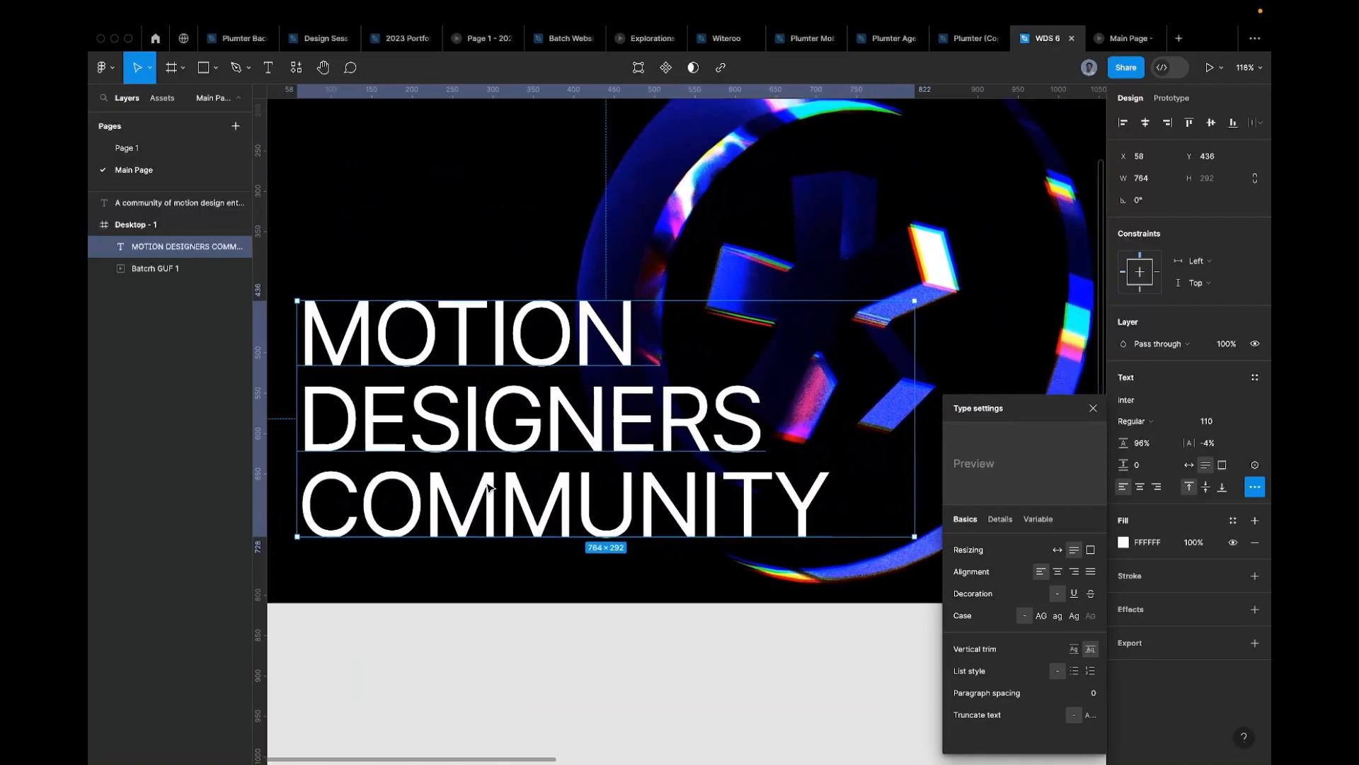
click(1093, 410)
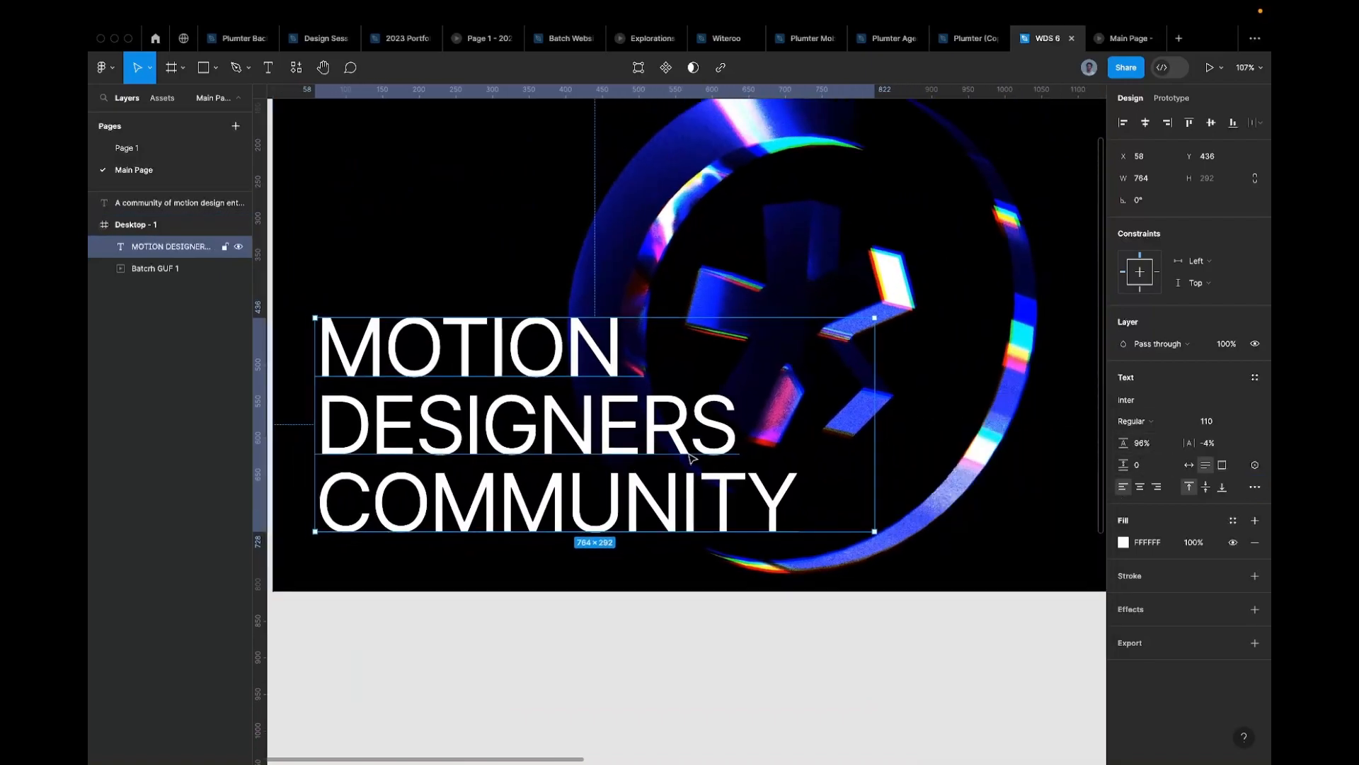
Step: Examine the text properties of the community description below the Desktop - 1 frame
scroll(846, 592, down, 5)
scroll(620, 310, right, 5)
scroll(620, 309, down, 4)
scroll(620, 309, up, 1)
scroll(621, 309, left, 1)
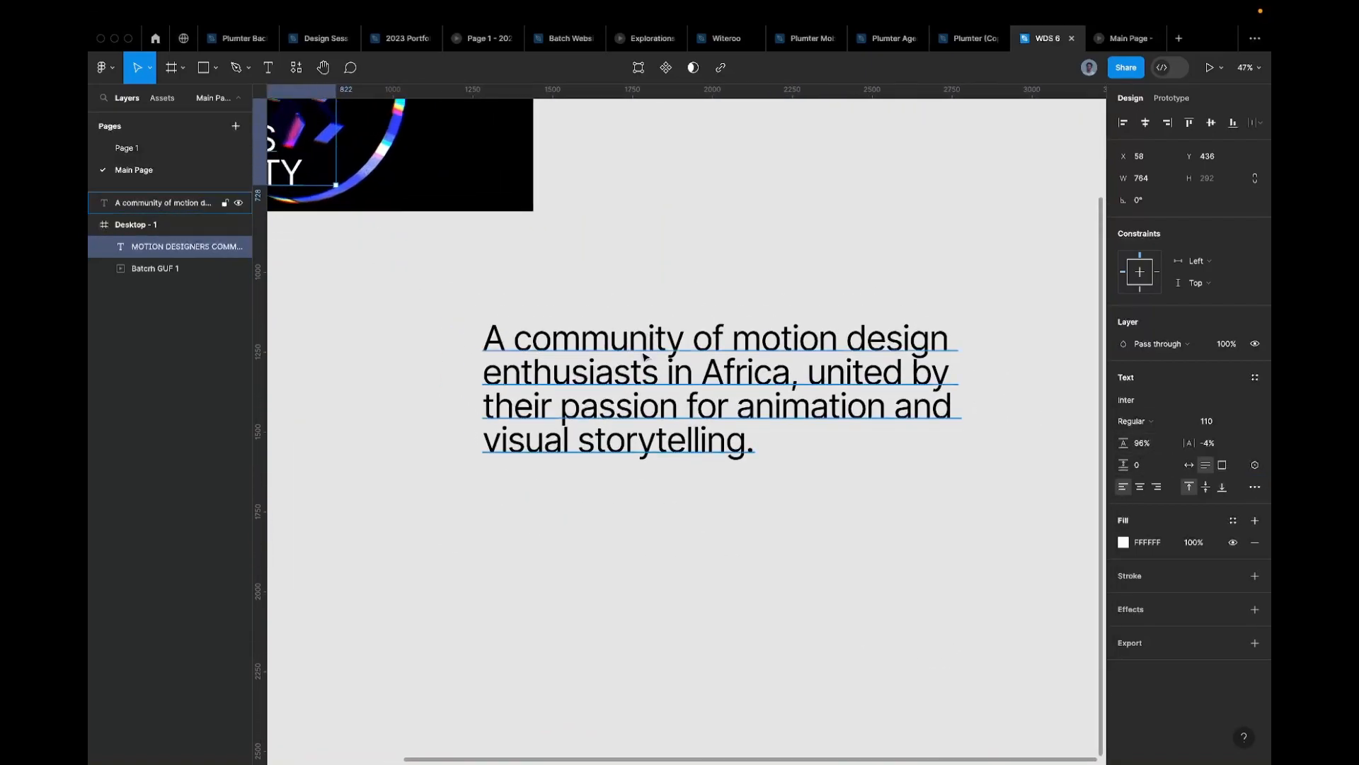
click(643, 356)
scroll(650, 388, left, 4)
scroll(650, 388, up, 3)
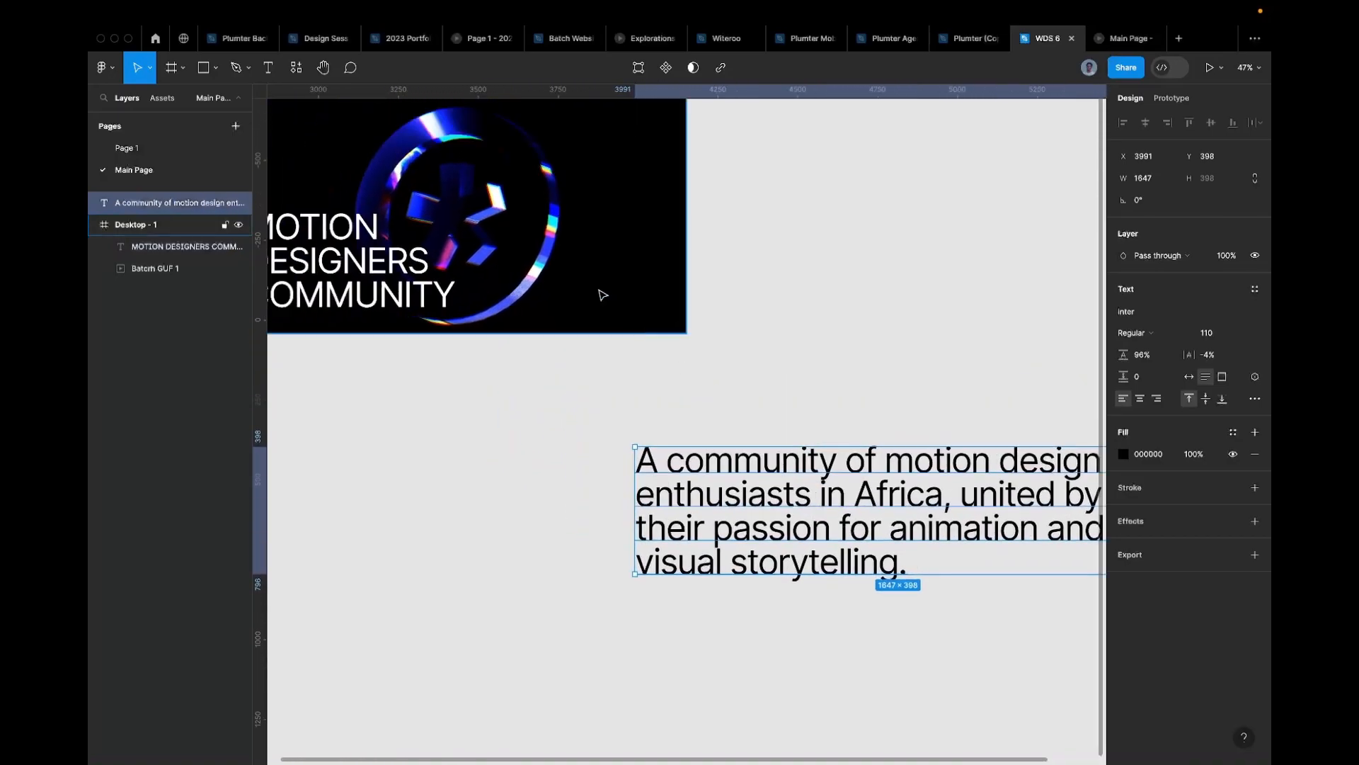
Step: Check the font size and weight of the "MOTION DESIGNERS COMMUNITY" heading in the Desktop - 1 frame
click(474, 372)
scroll(475, 372, up, 5)
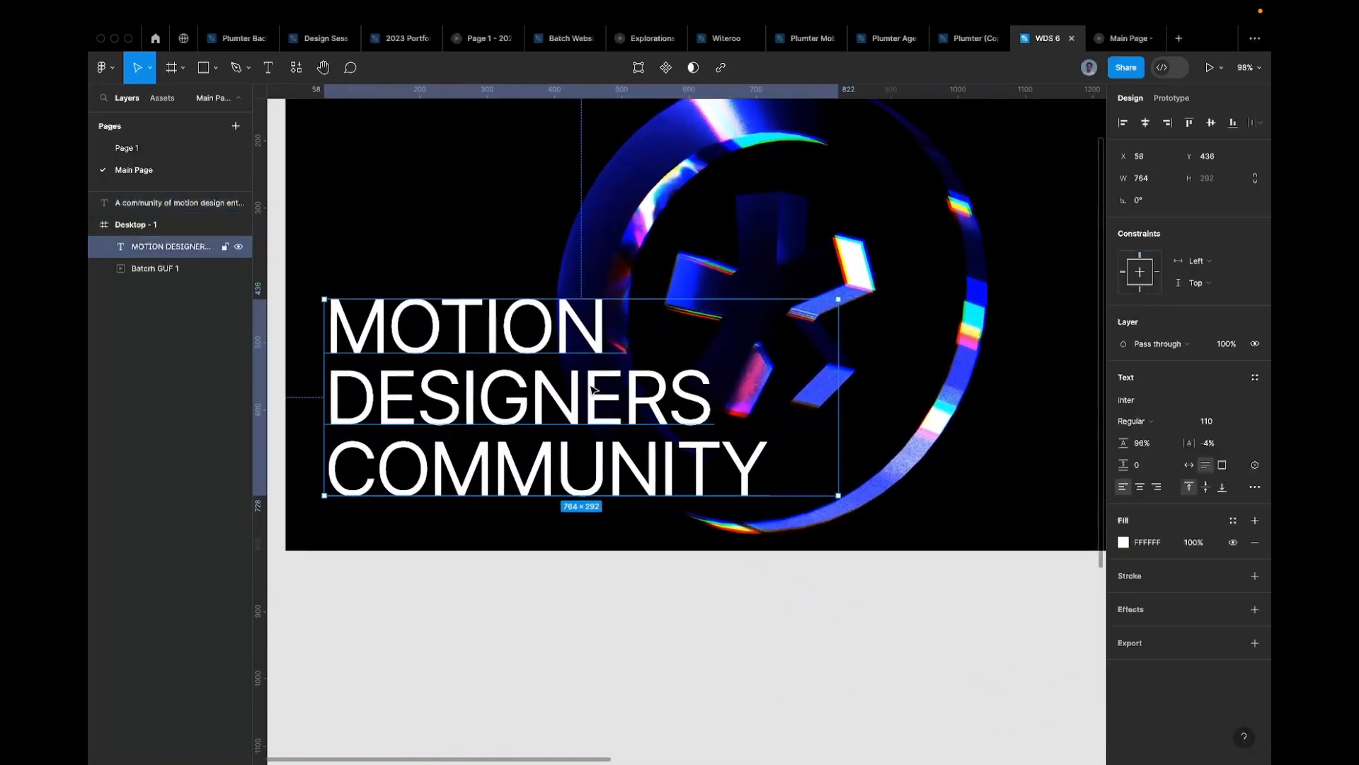
scroll(595, 392, down, 3)
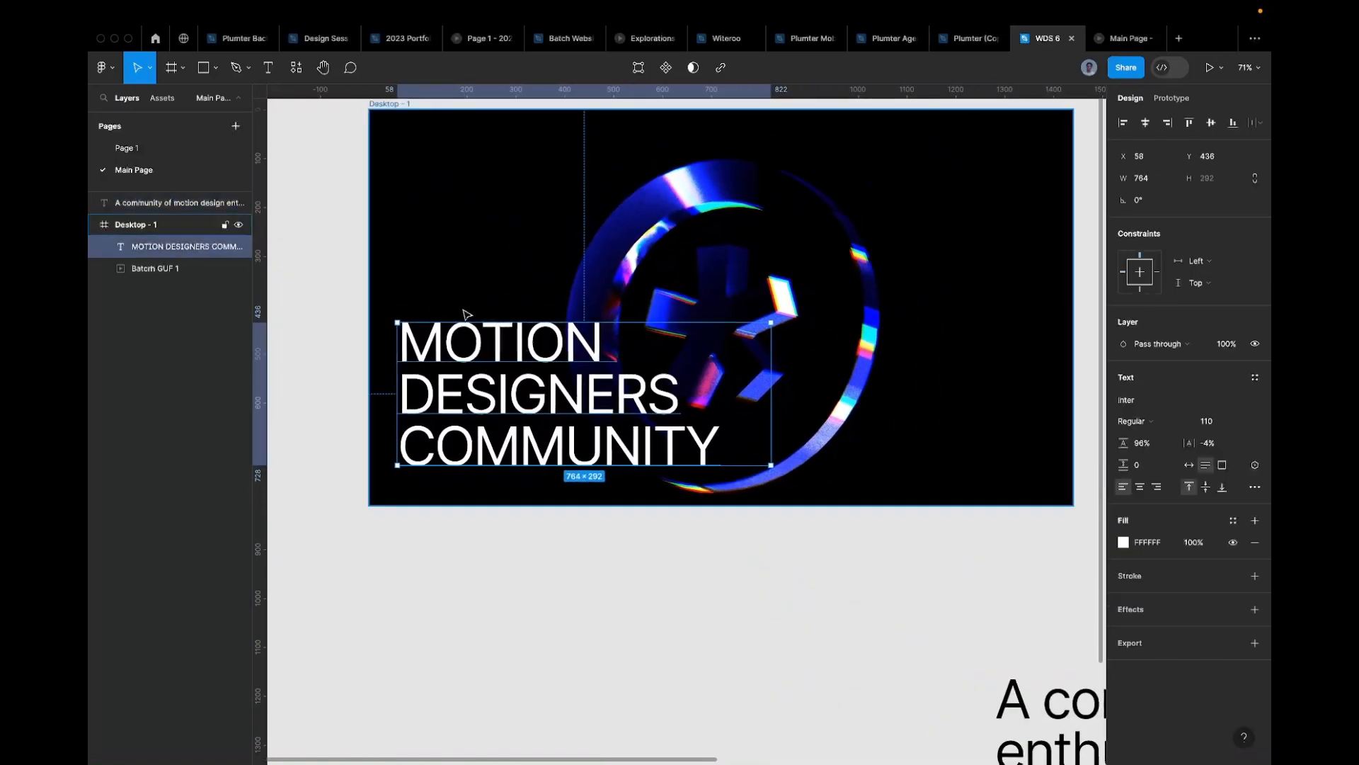
click(1159, 425)
click(1202, 427)
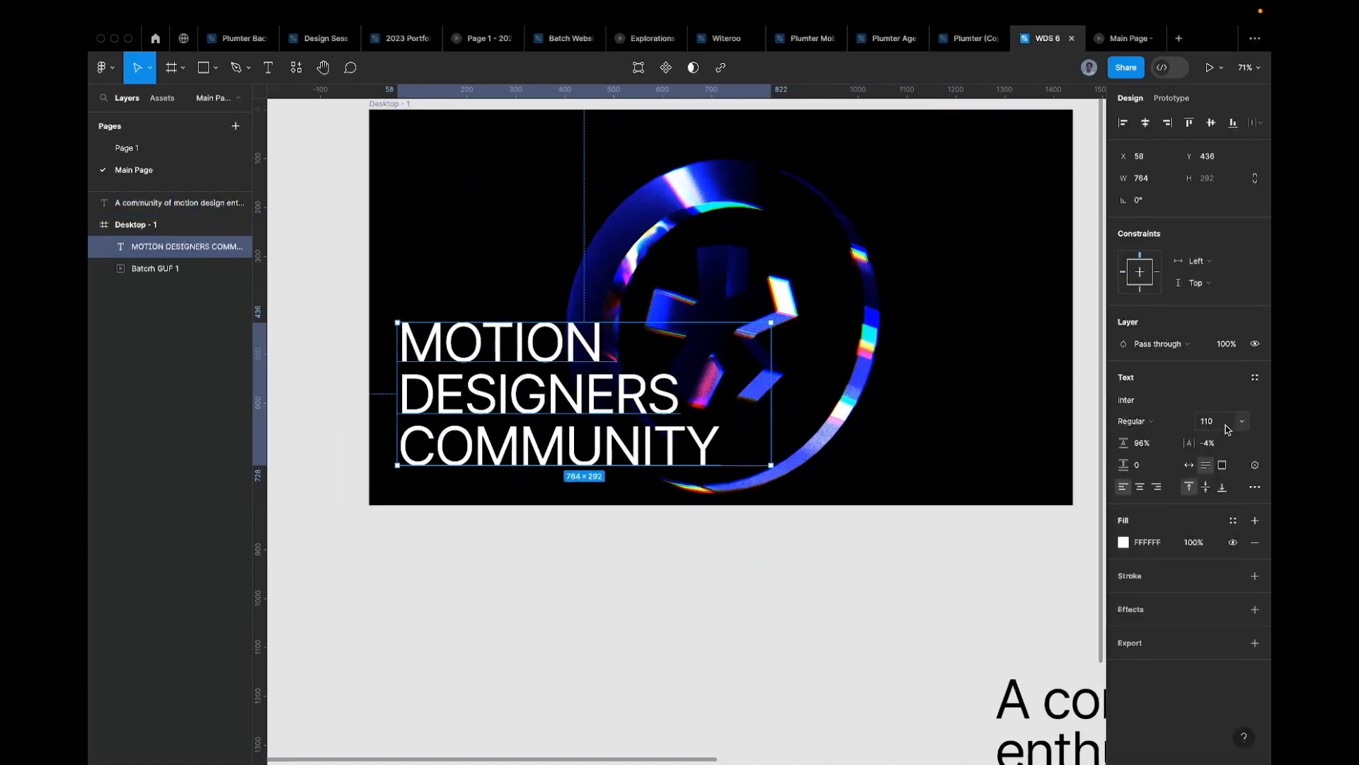
click(1212, 421)
scroll(560, 442, down, 3)
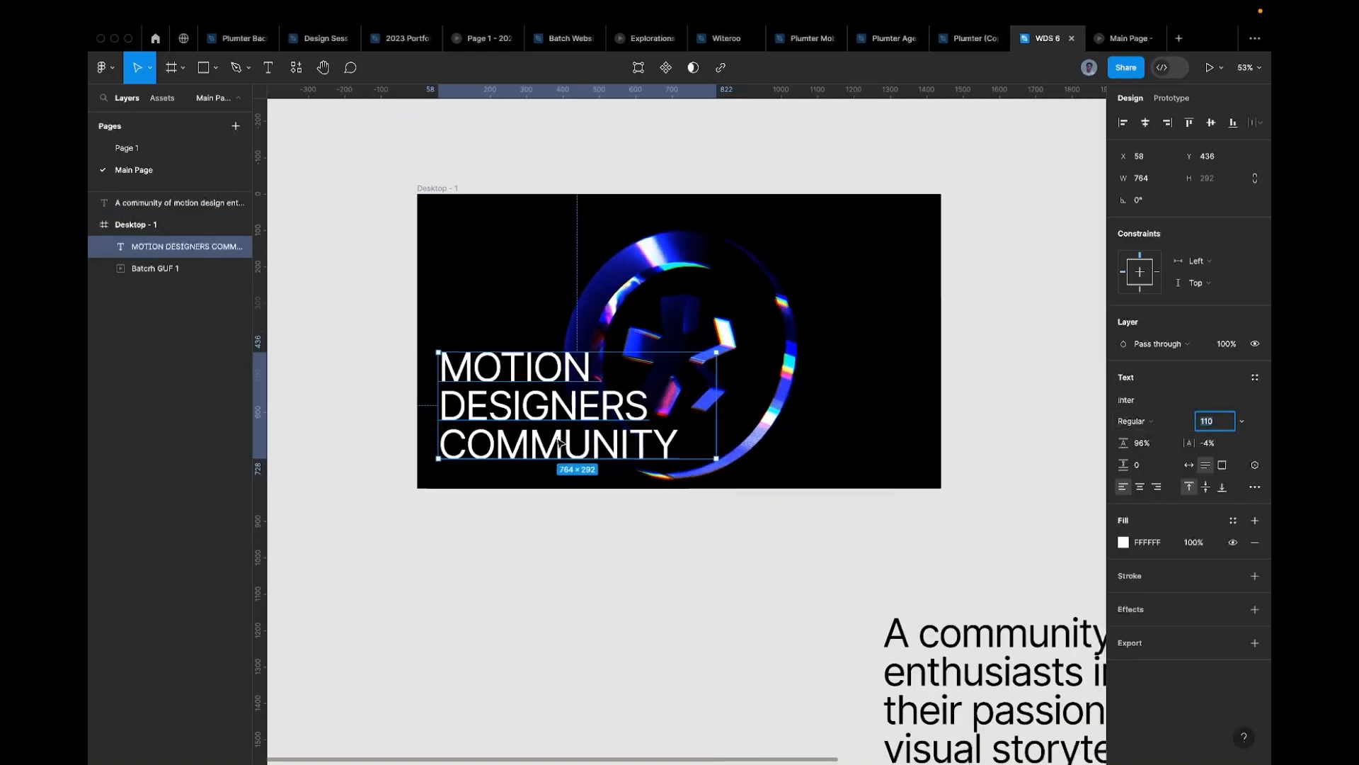
click(677, 486)
click(620, 413)
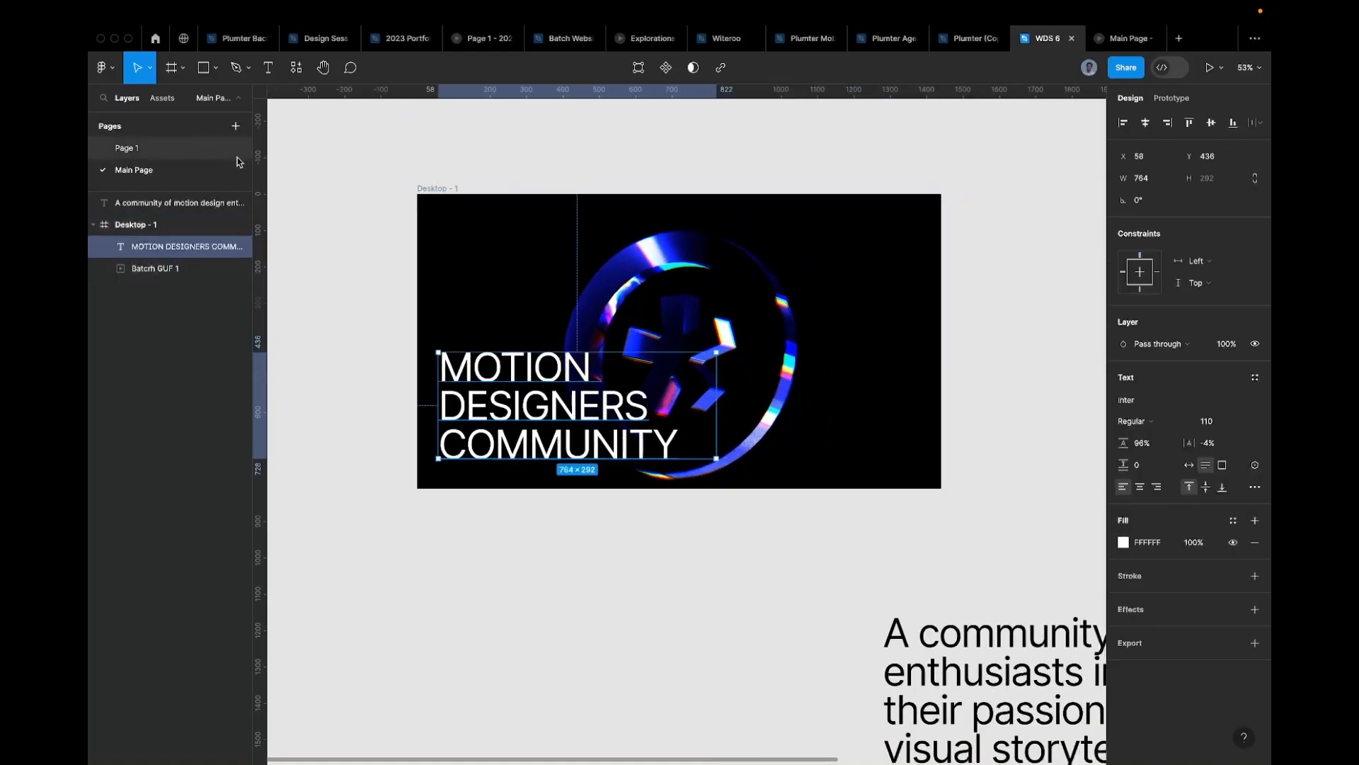
Step: Find the Batch Motion Logo file among the recent Figma files and open it
click(179, 148)
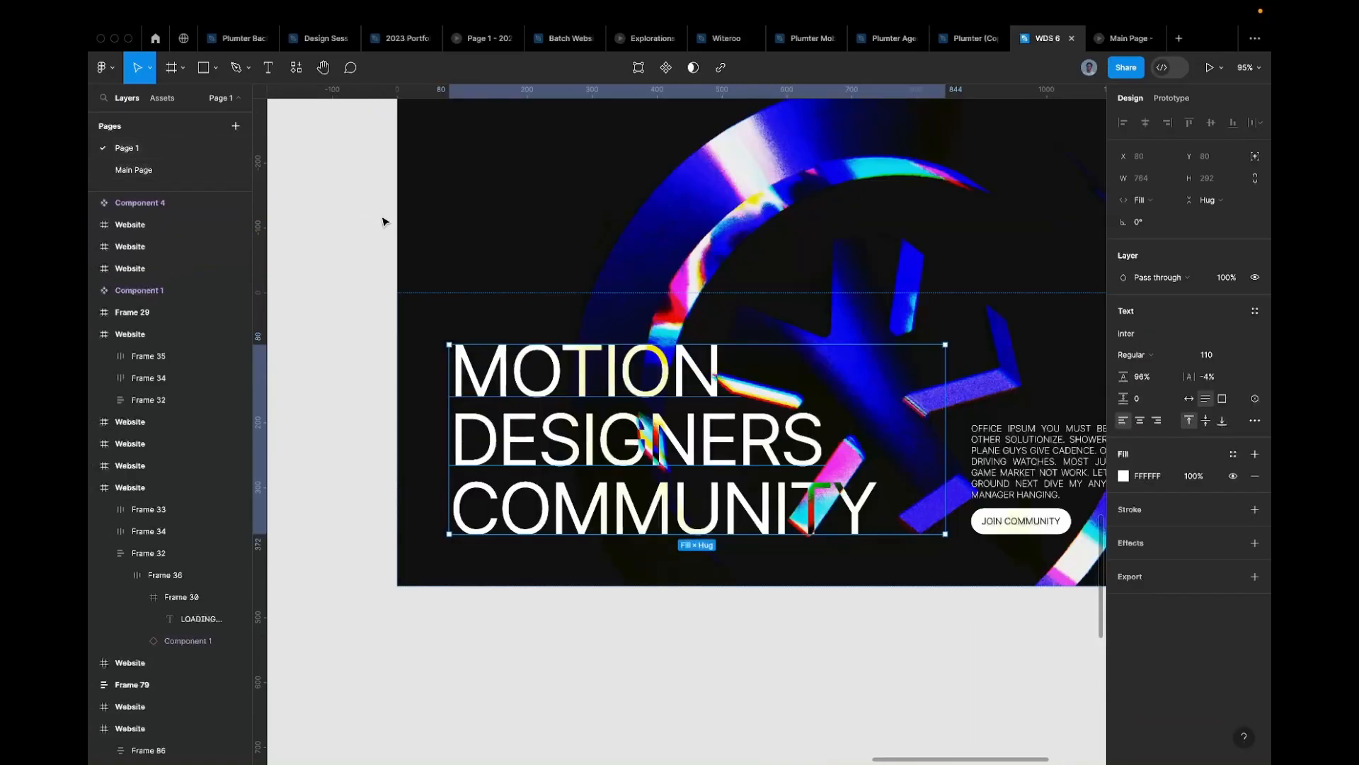
click(156, 41)
scroll(1133, 567, down, 3)
scroll(467, 658, down, 3)
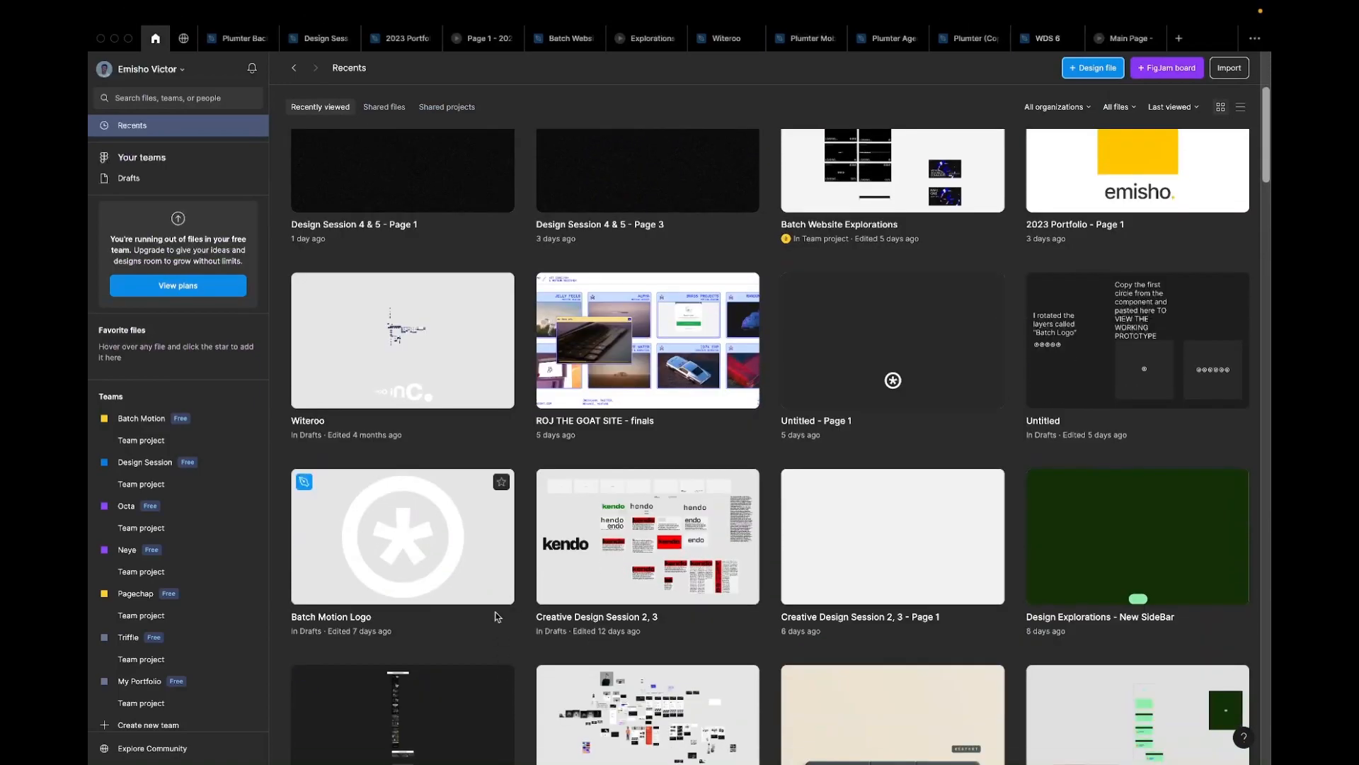
click(407, 490)
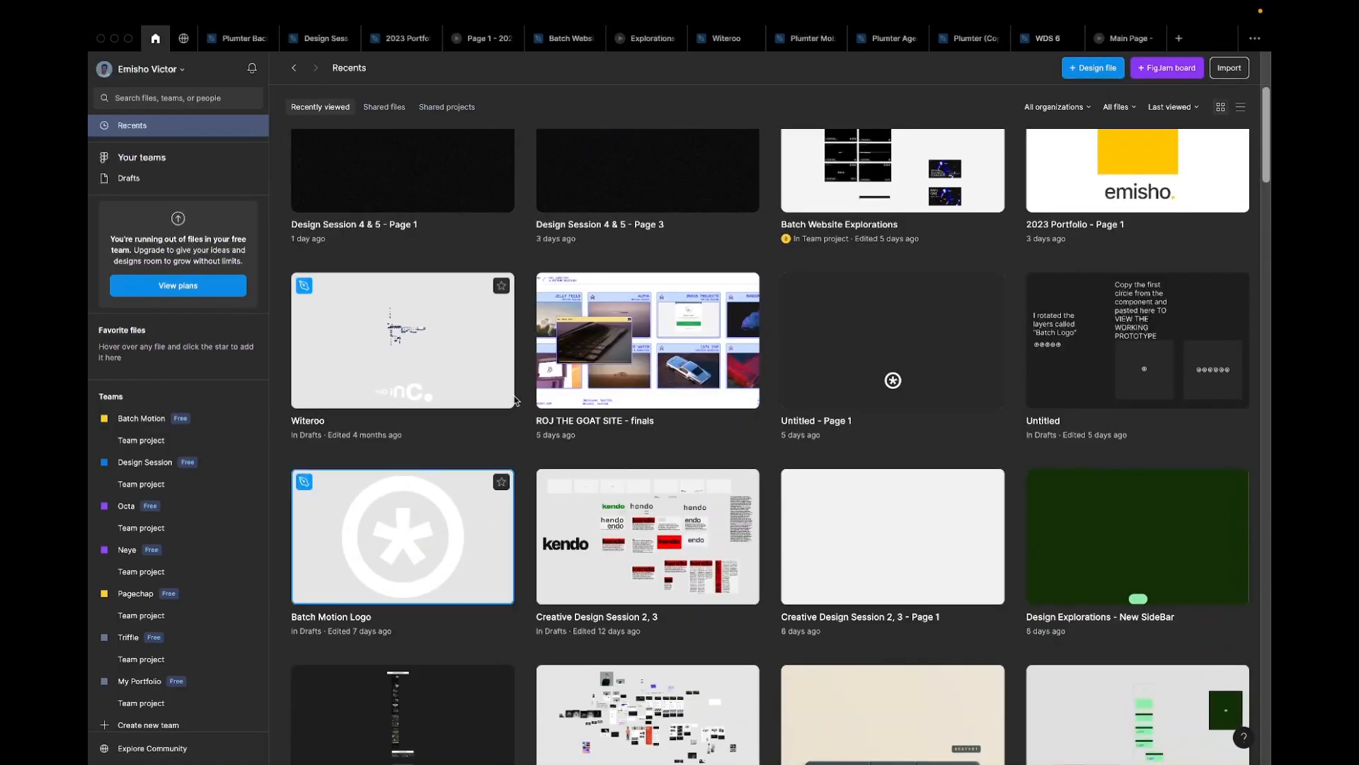
double_click(475, 510)
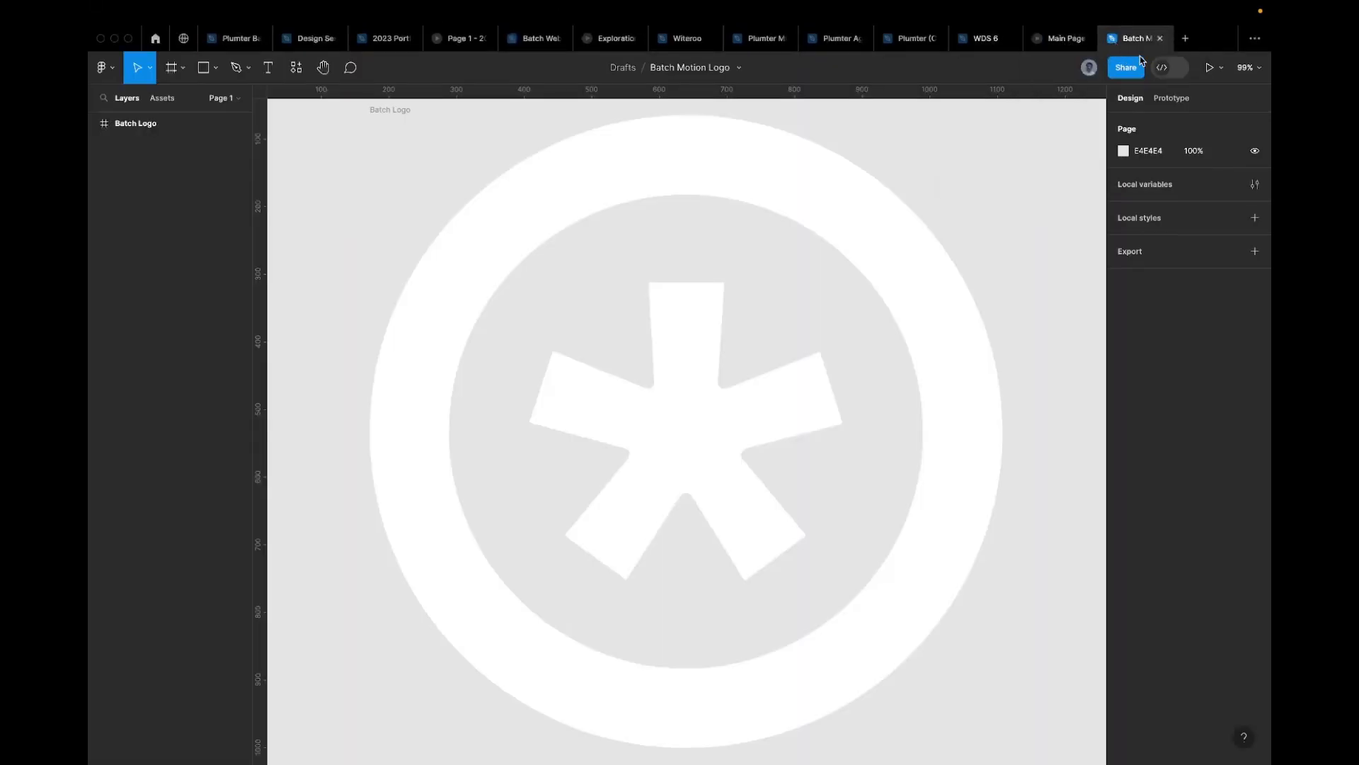
Step: Copy the Batch Motion Logo file's share link and post it in the Google Meet in-call messages, returning to Figma
click(1127, 69)
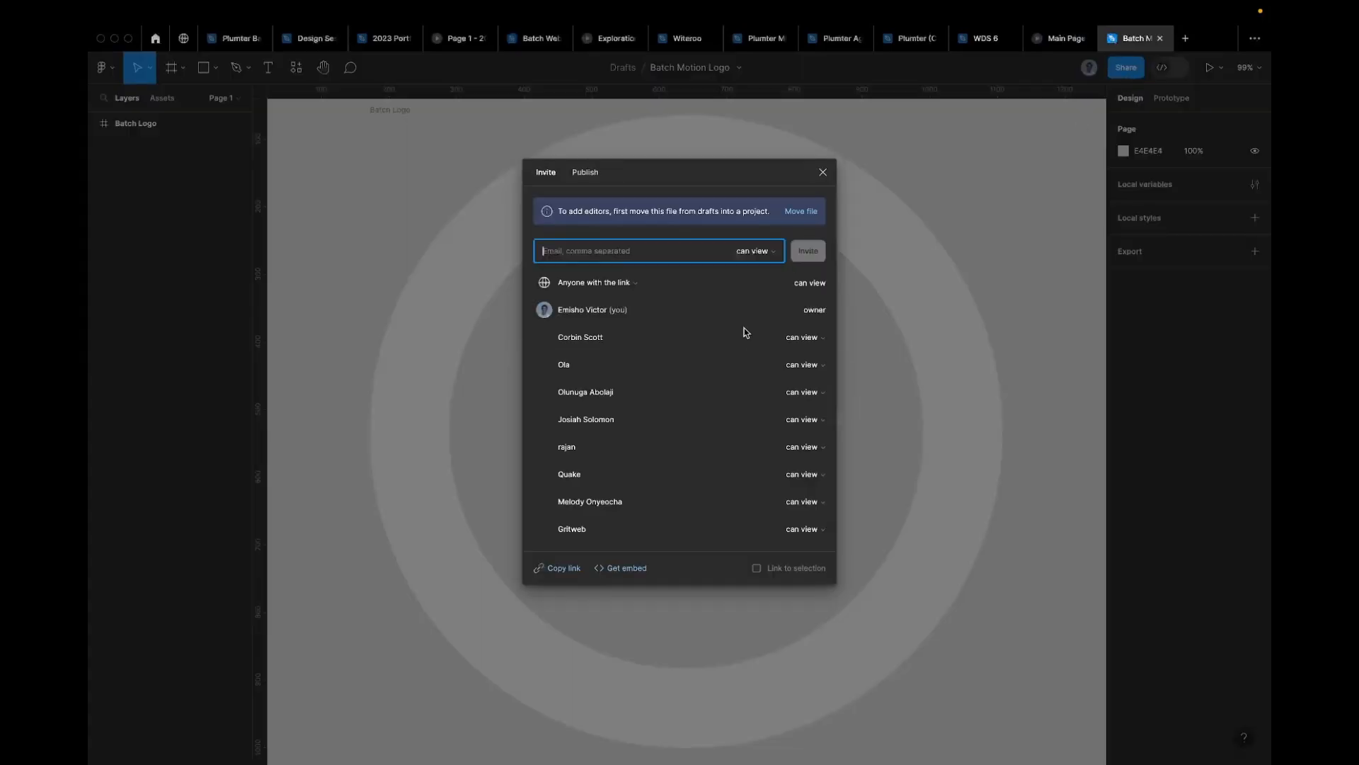
click(559, 570)
key(ctrl+Left)
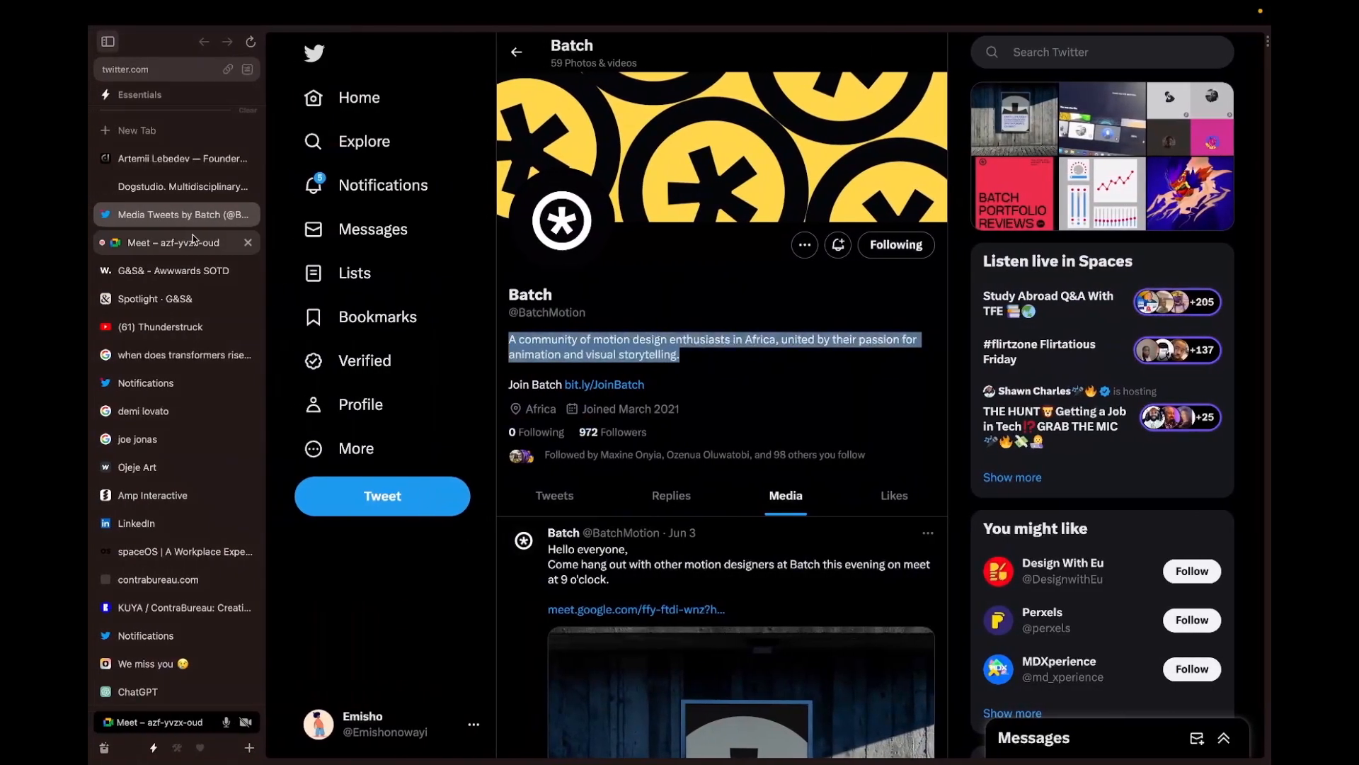
click(181, 242)
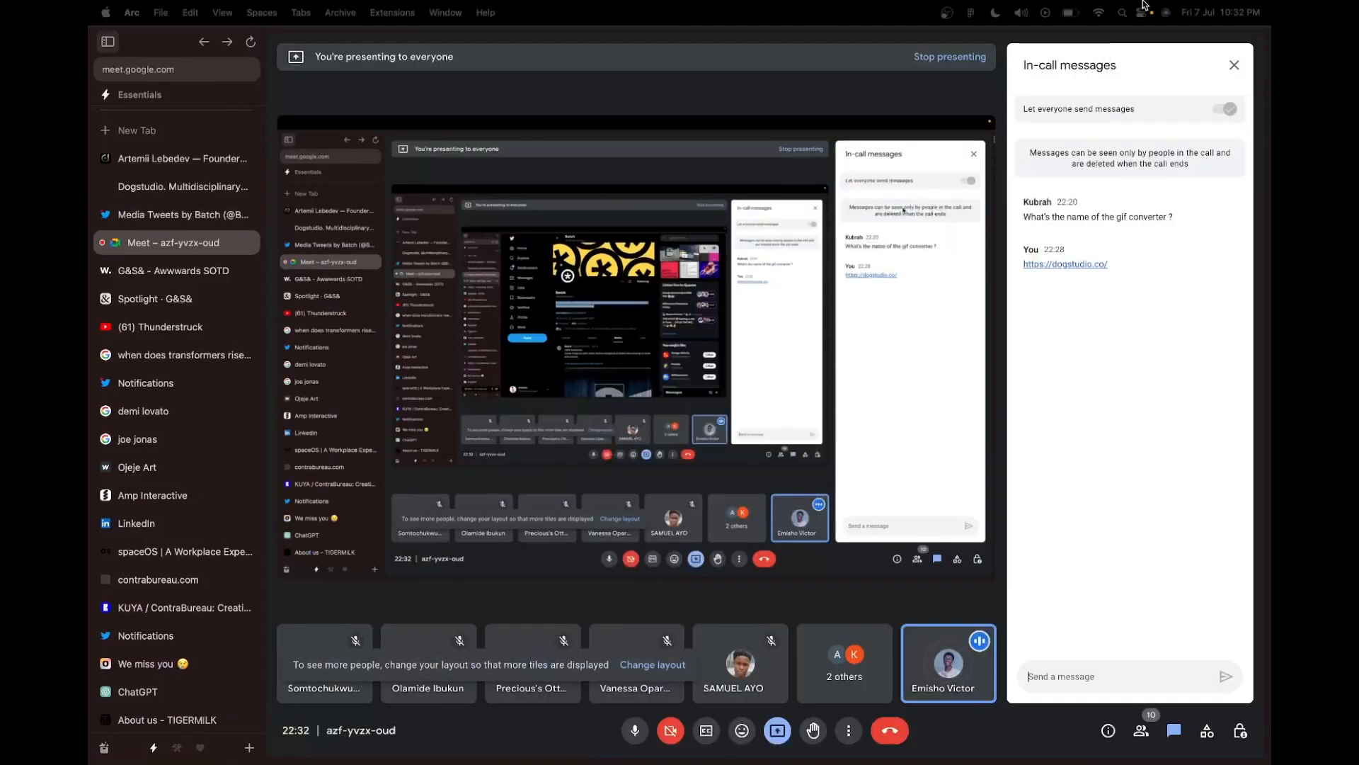
click(1108, 681)
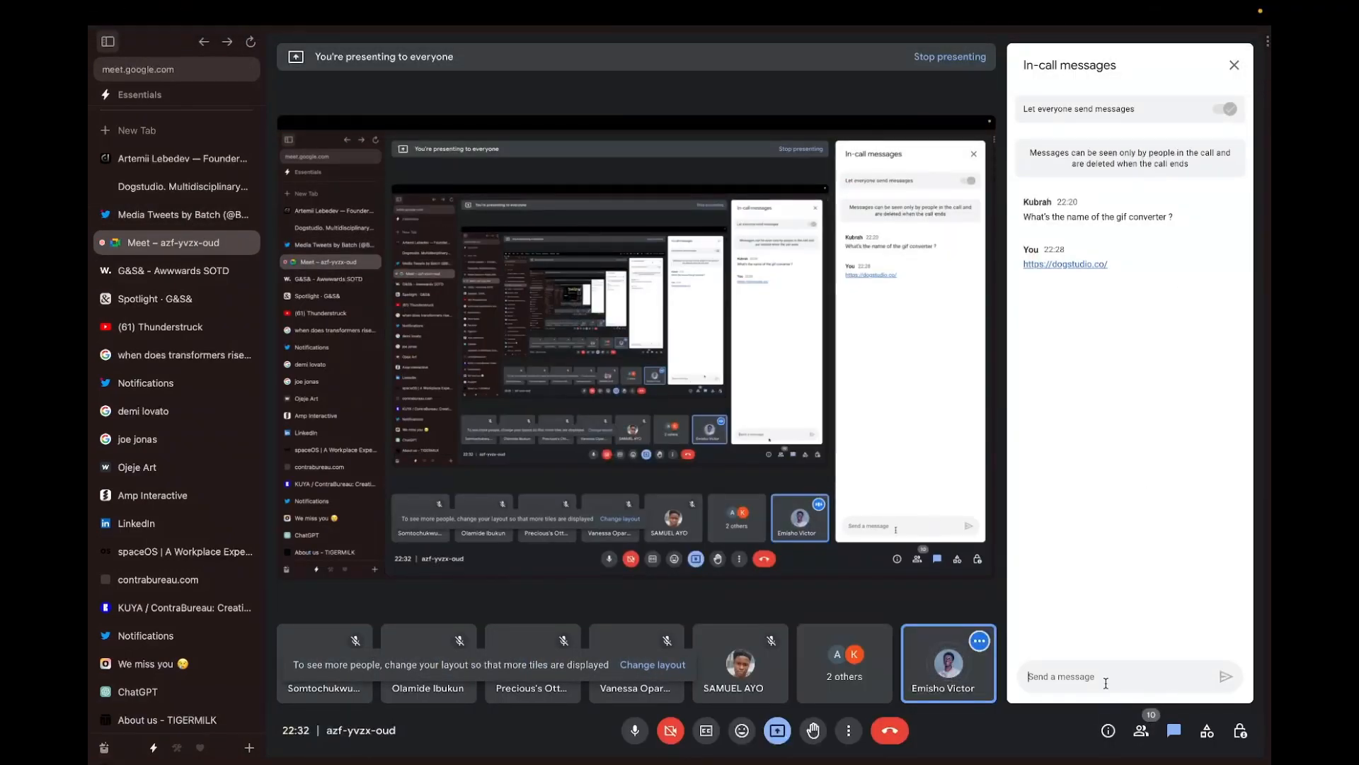
key(ctrl+v)
key(Return)
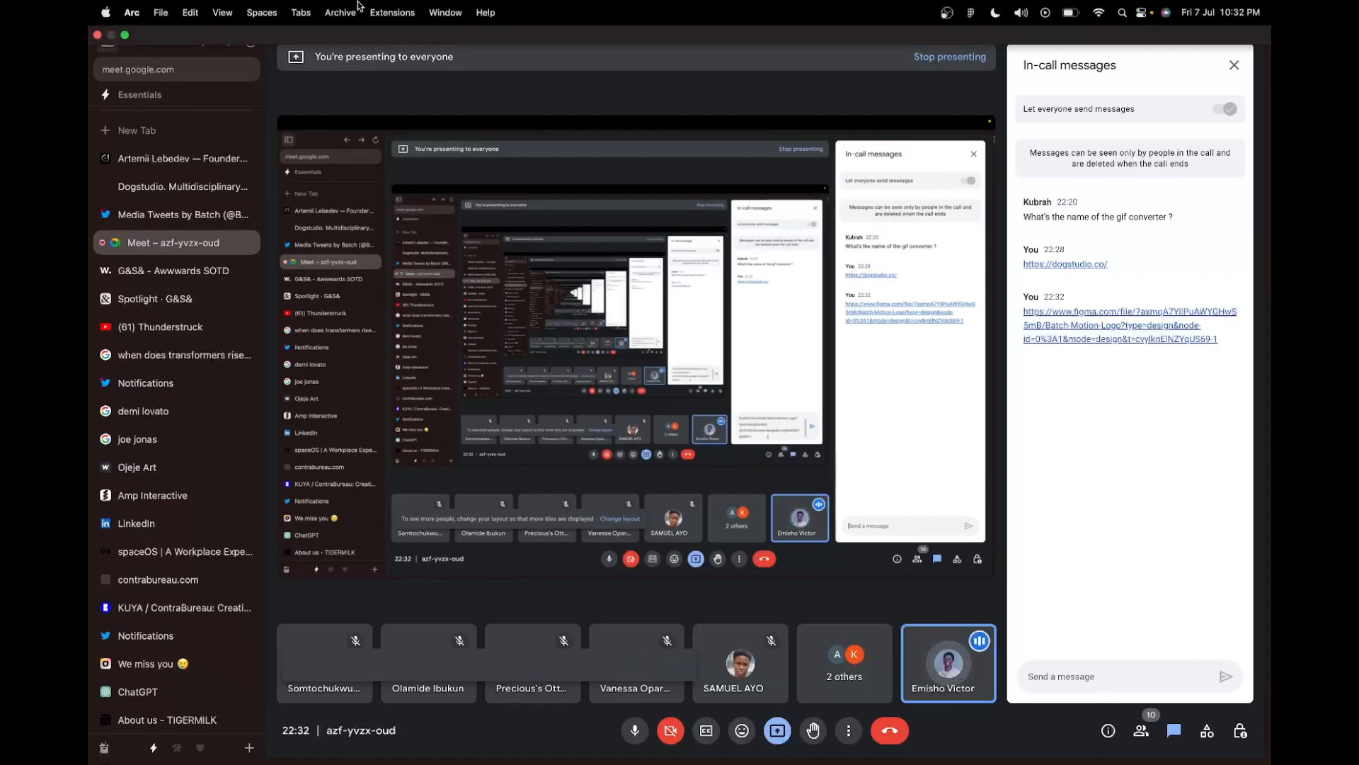
key(ctrl+Right)
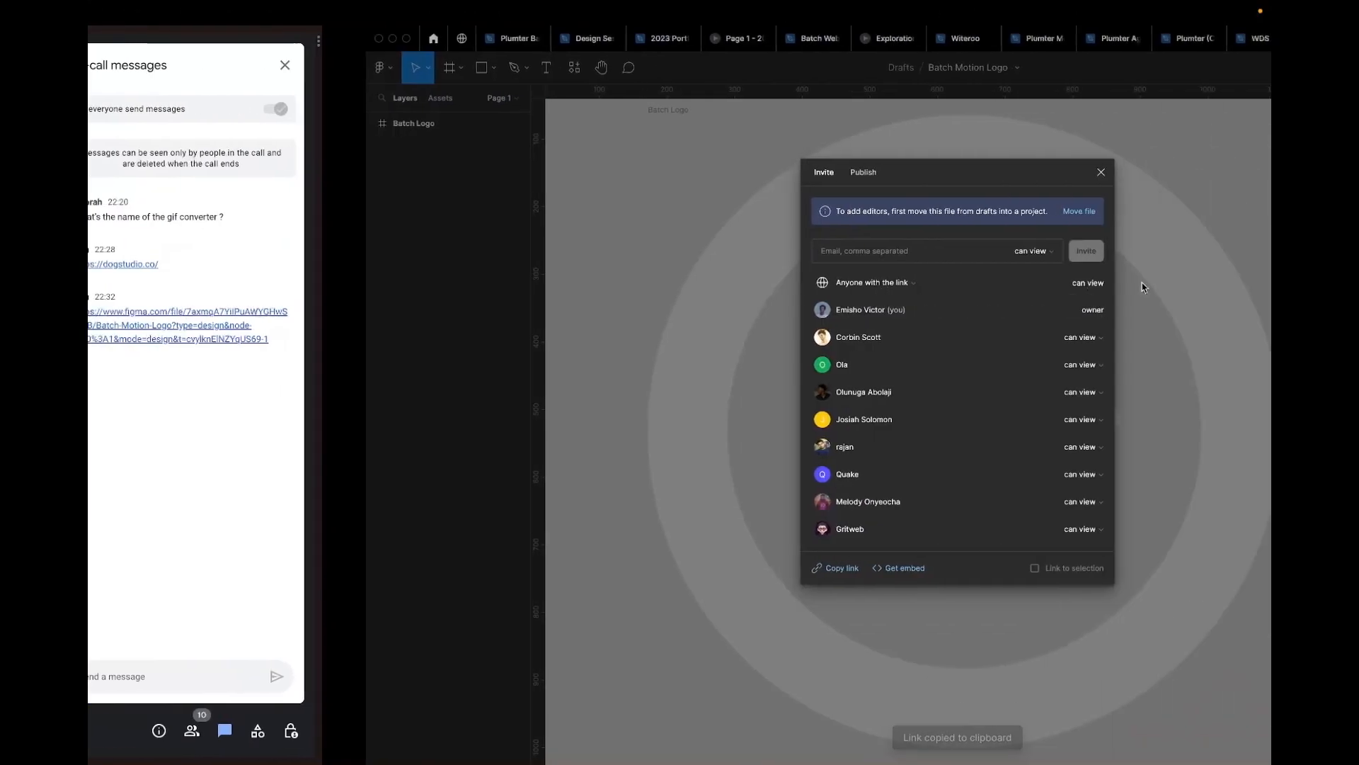
click(827, 174)
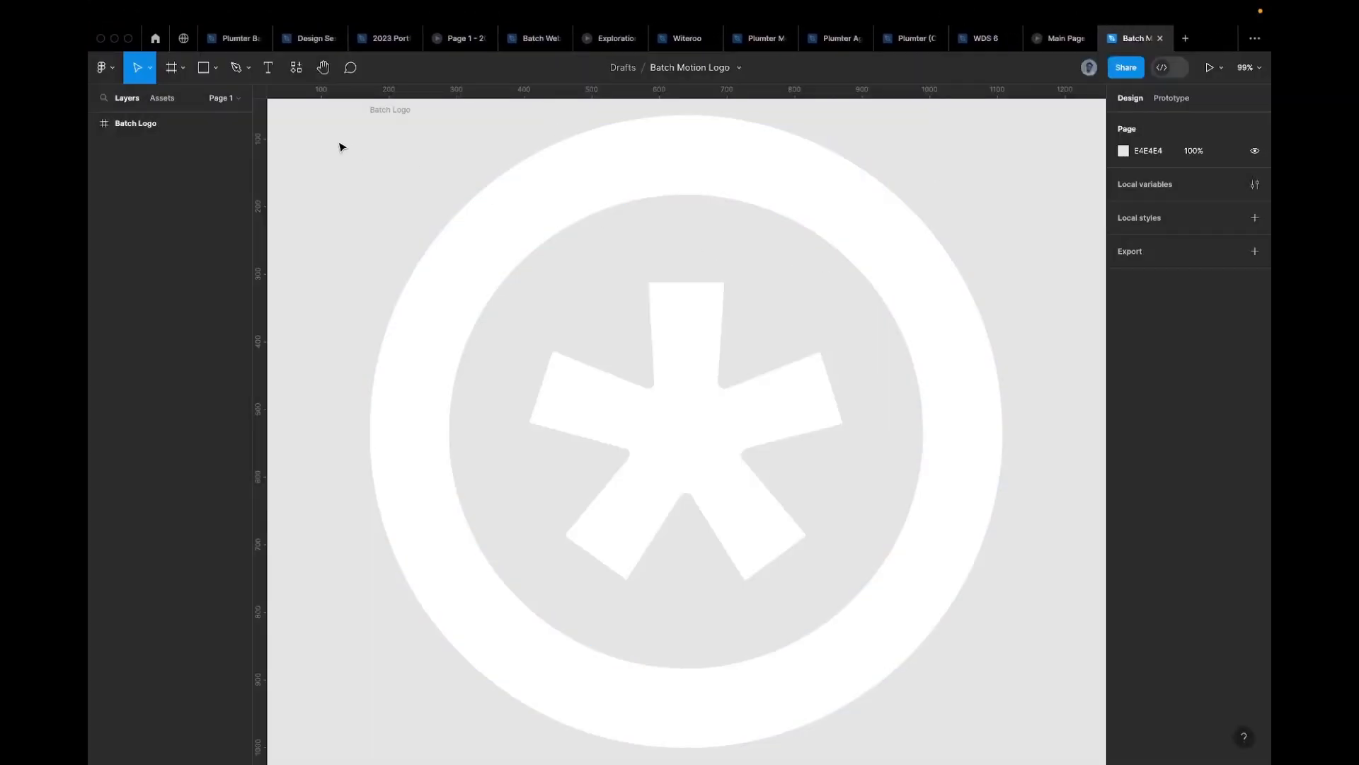
Step: Switch to the browser to view the logo on Batch's Twitter profile, returning to Figma
mouse_move(1055, 47)
key(ctrl+Left)
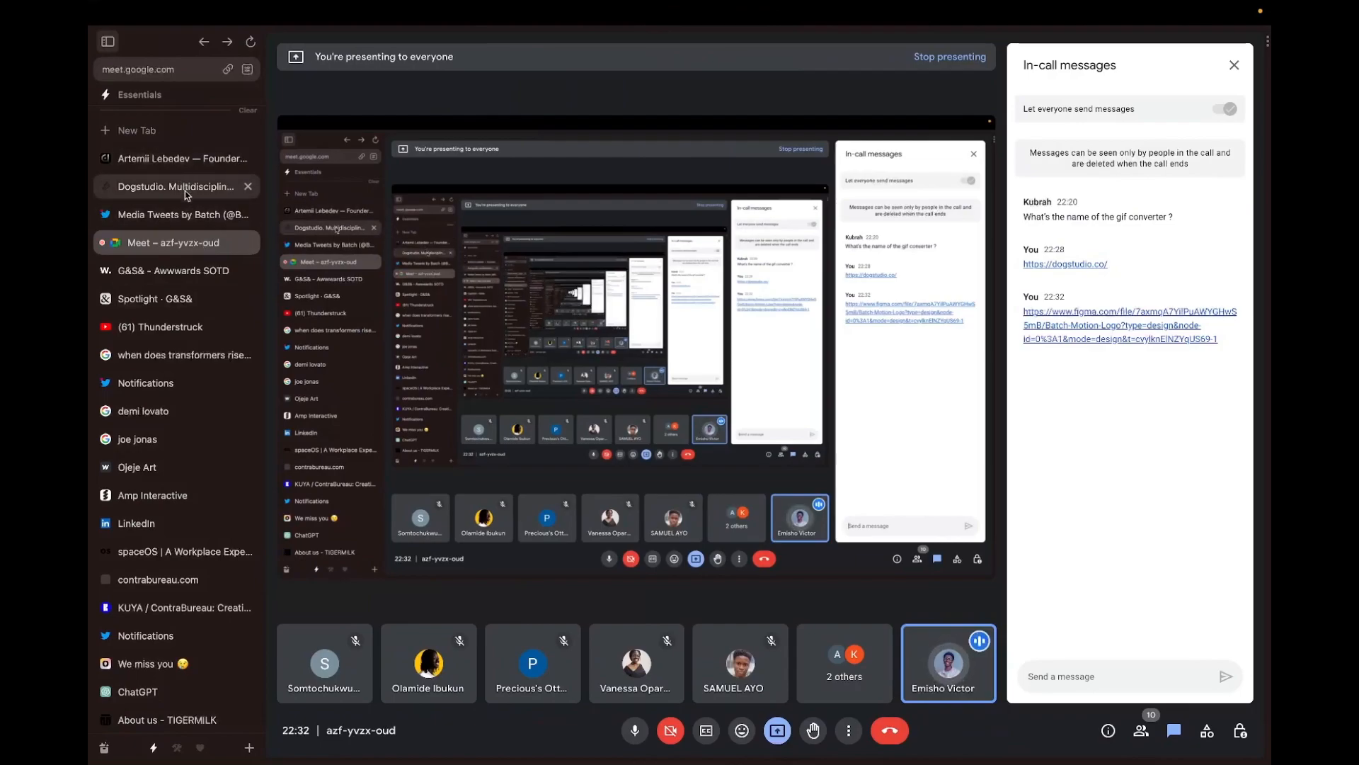
scroll(177, 213, up, 3)
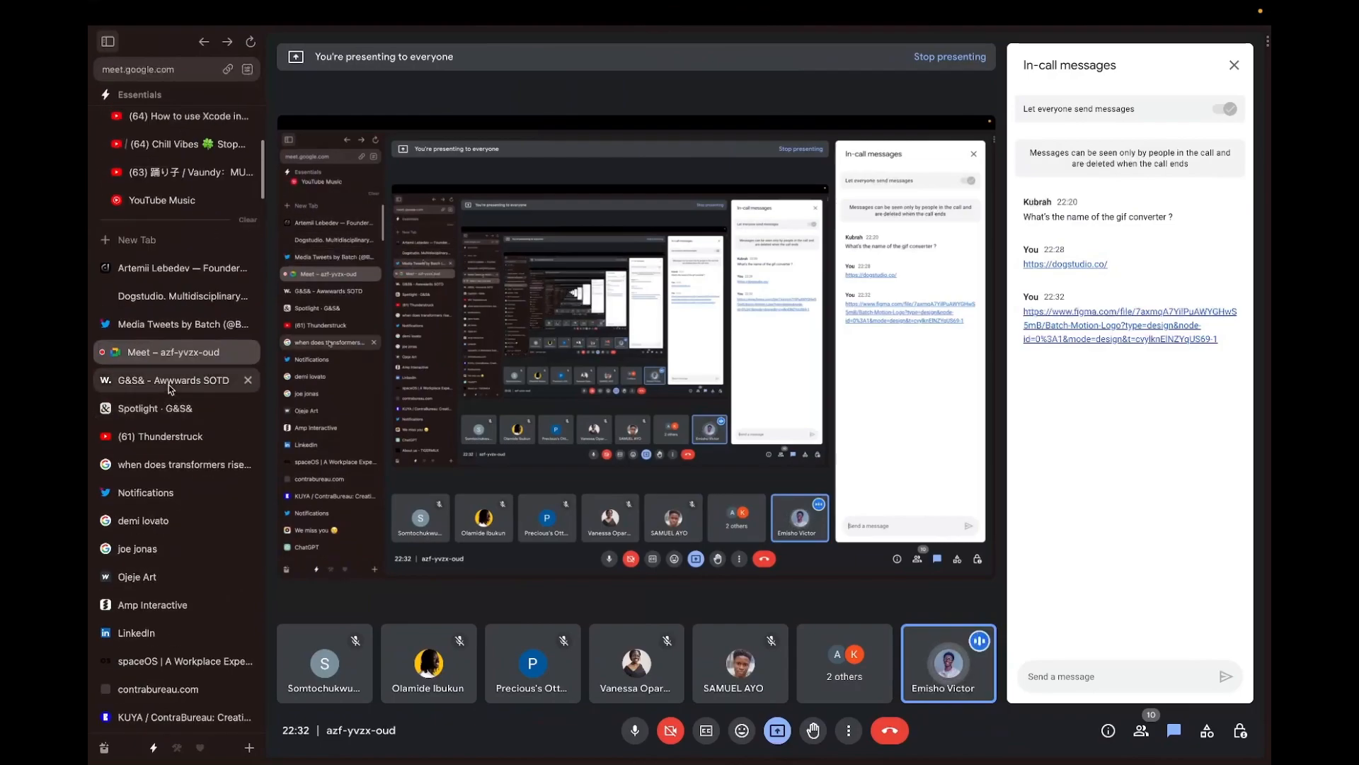
click(177, 324)
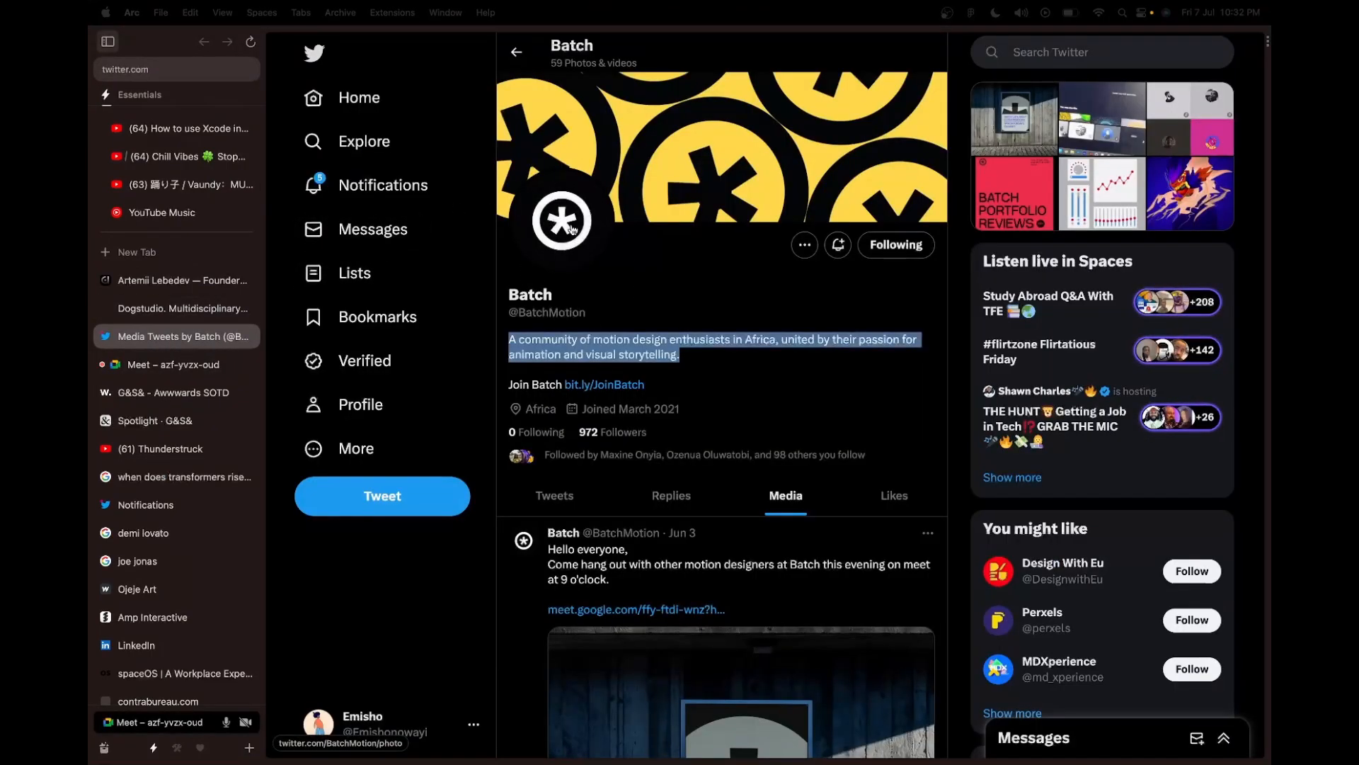
key(ctrl+Right)
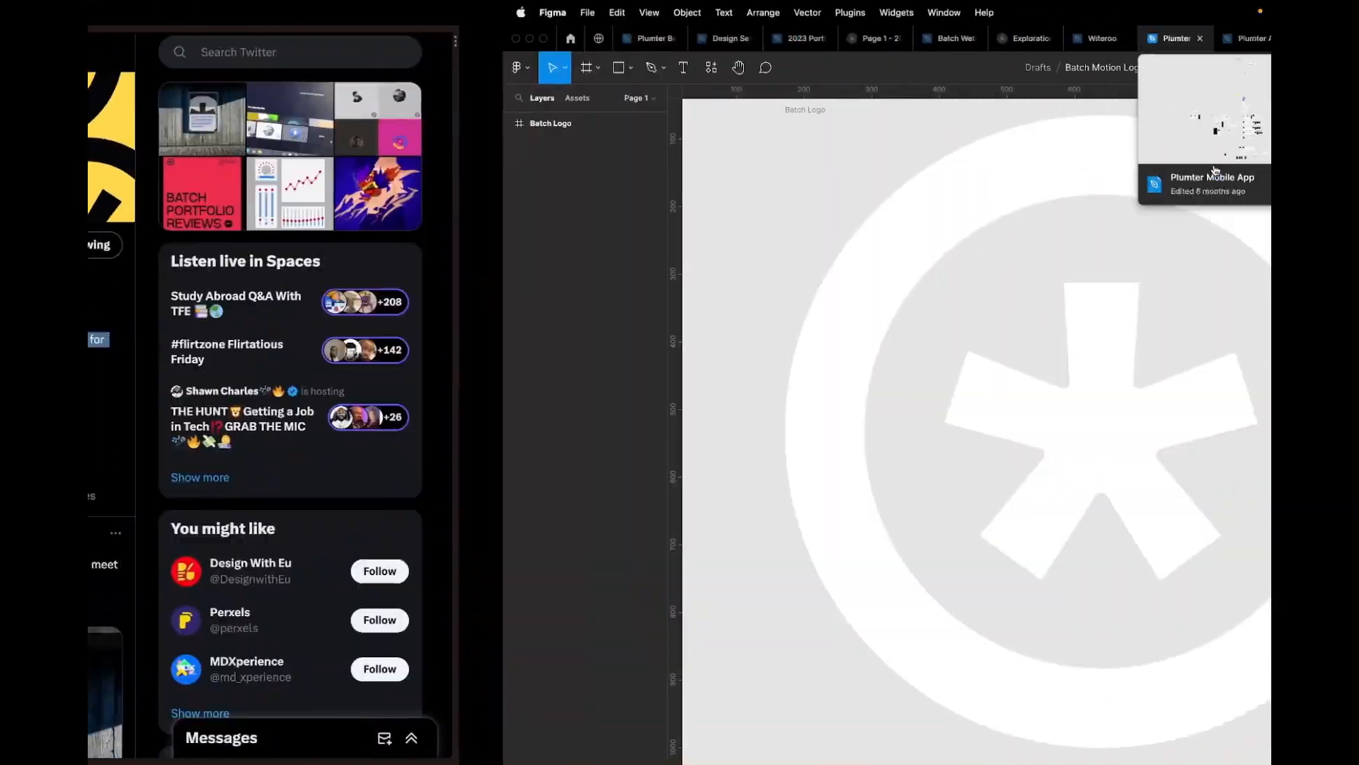
Step: Copy the Batch Logo frame from the Batch Motion Logo file
click(1050, 42)
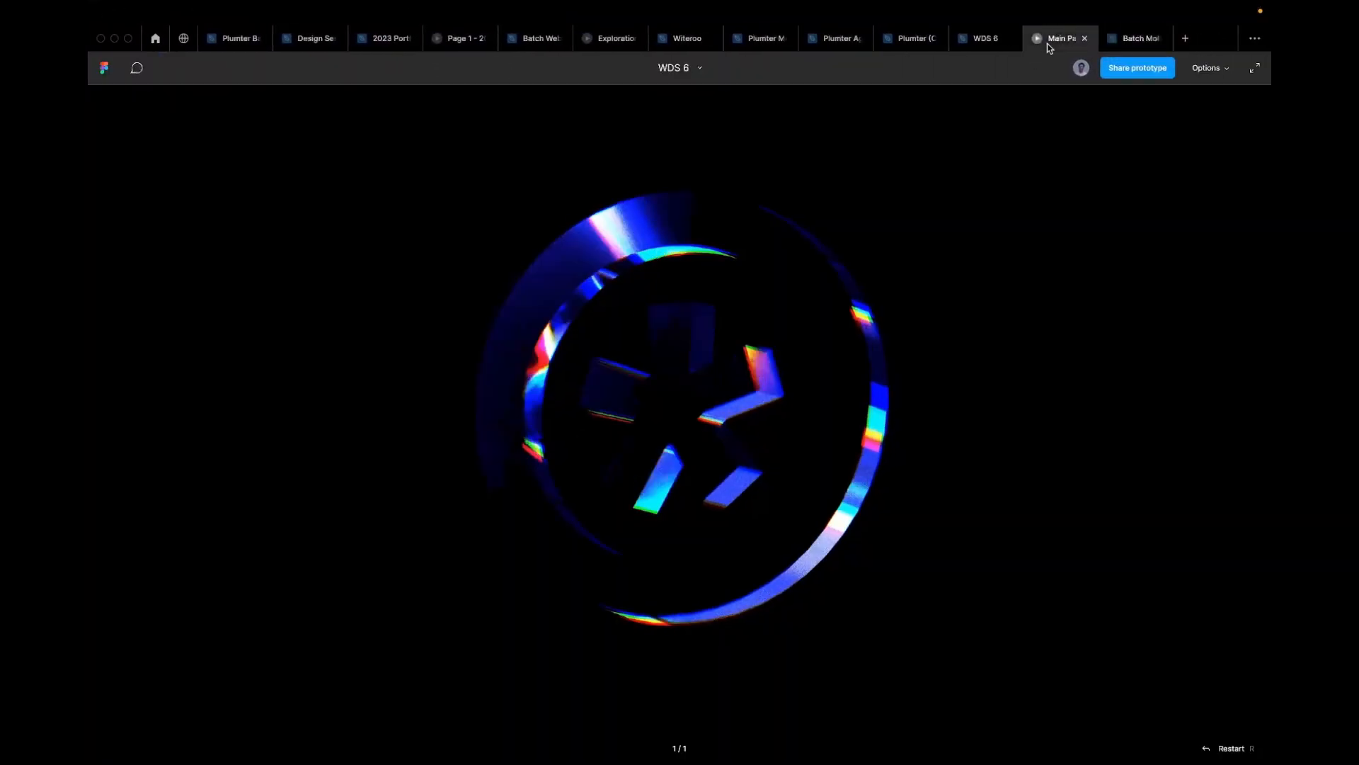
click(985, 48)
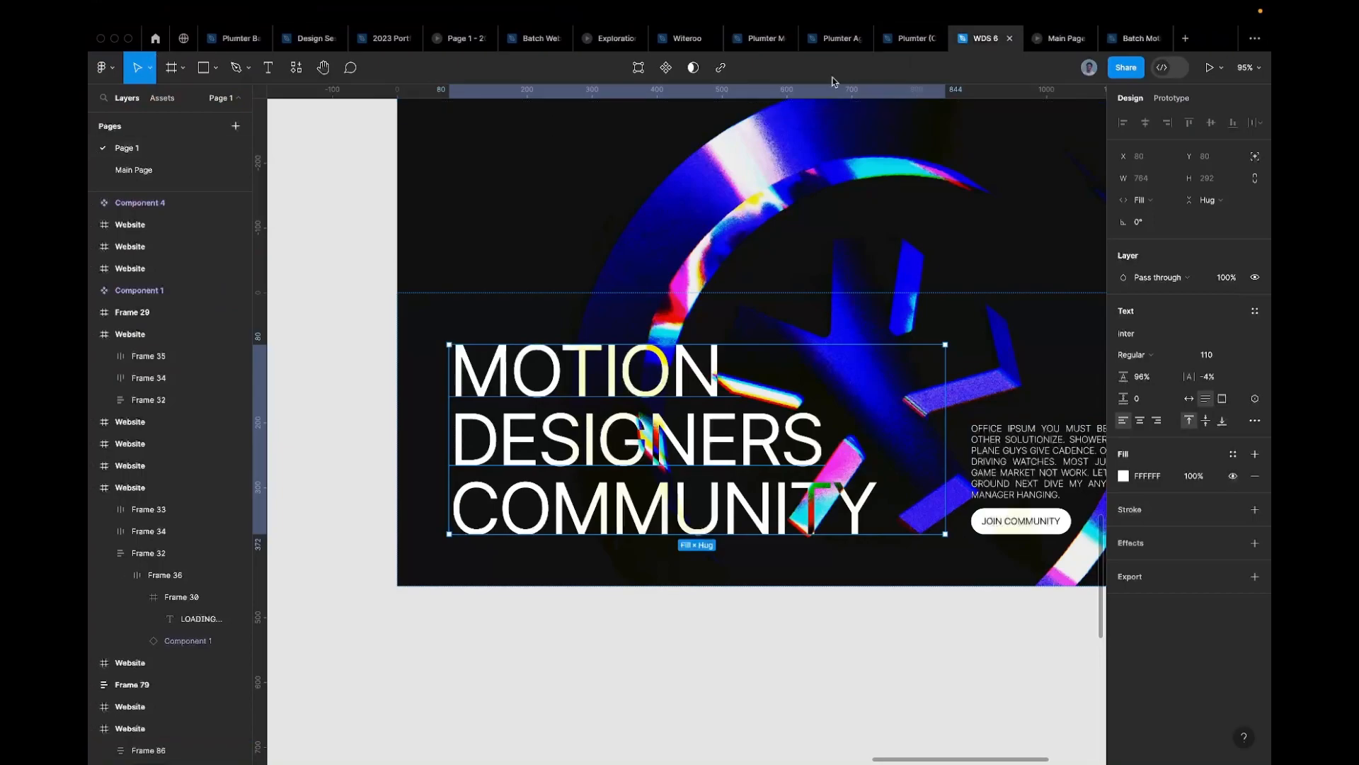
click(1136, 38)
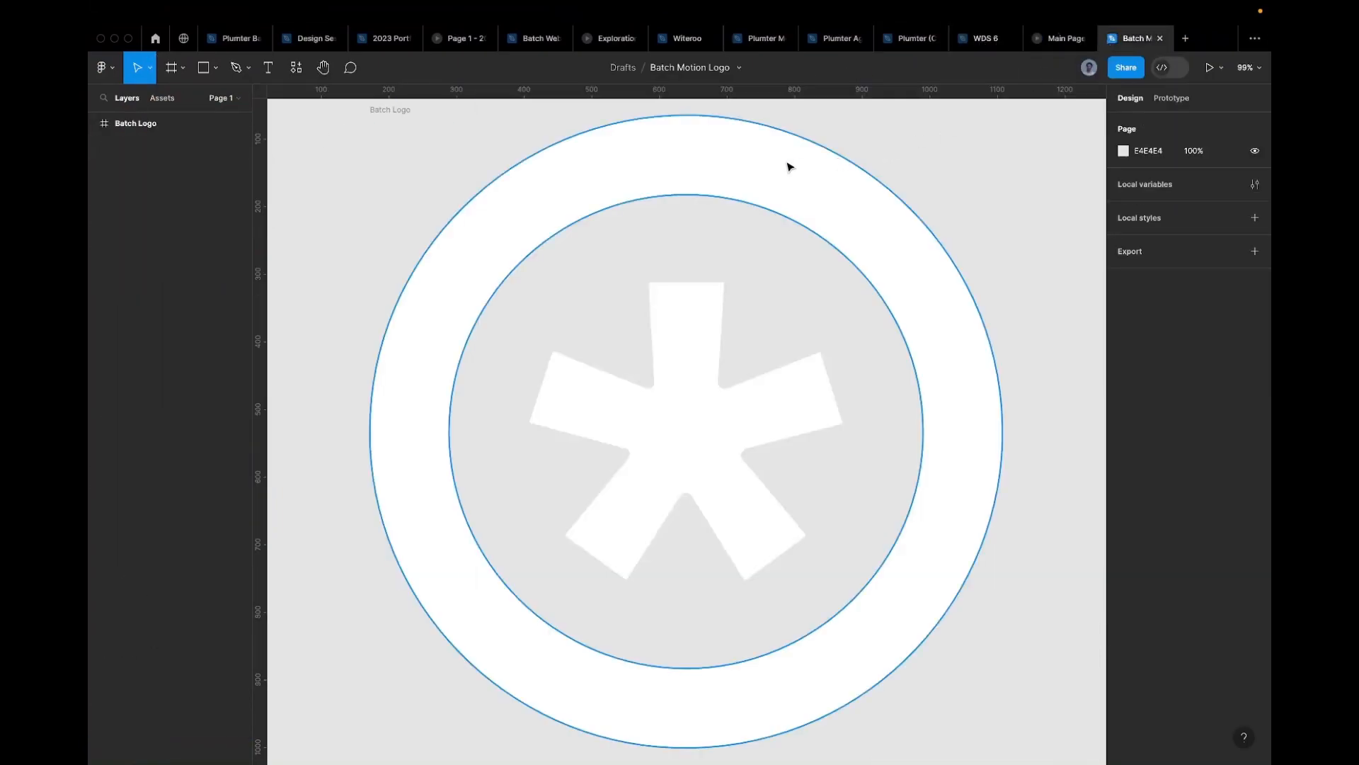
click(395, 110)
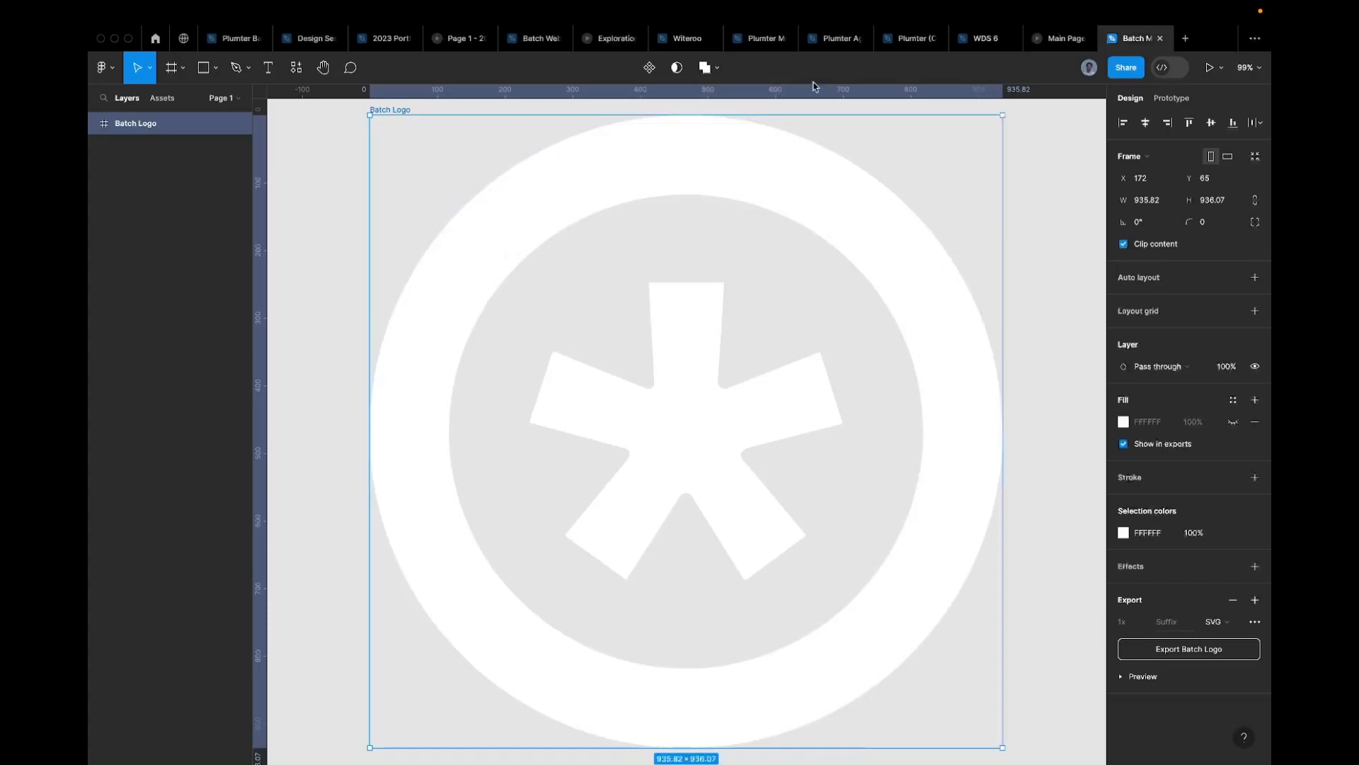
Step: Paste the copied Batch Logo into the Desktop - 1 frame on the Main Page of the WDS 6 file
click(980, 38)
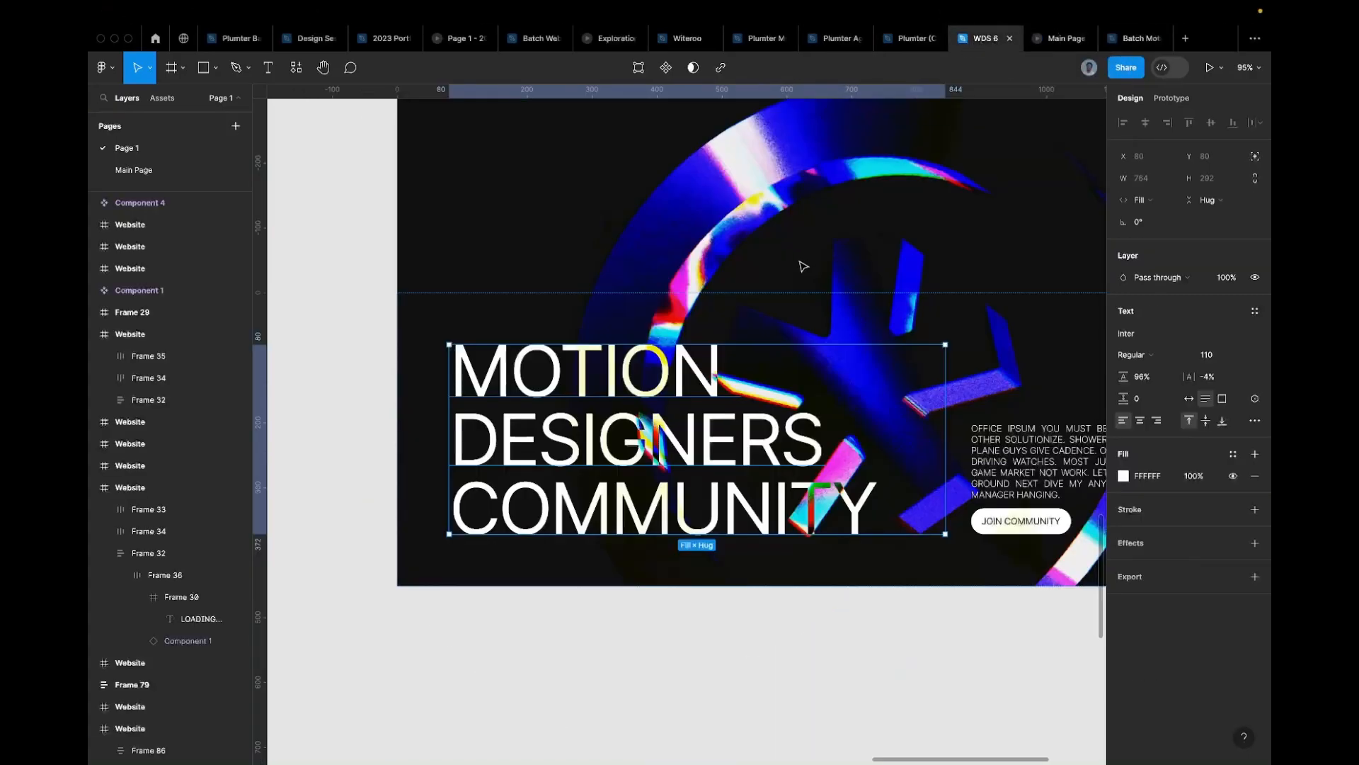
scroll(788, 263, down, 5)
click(455, 201)
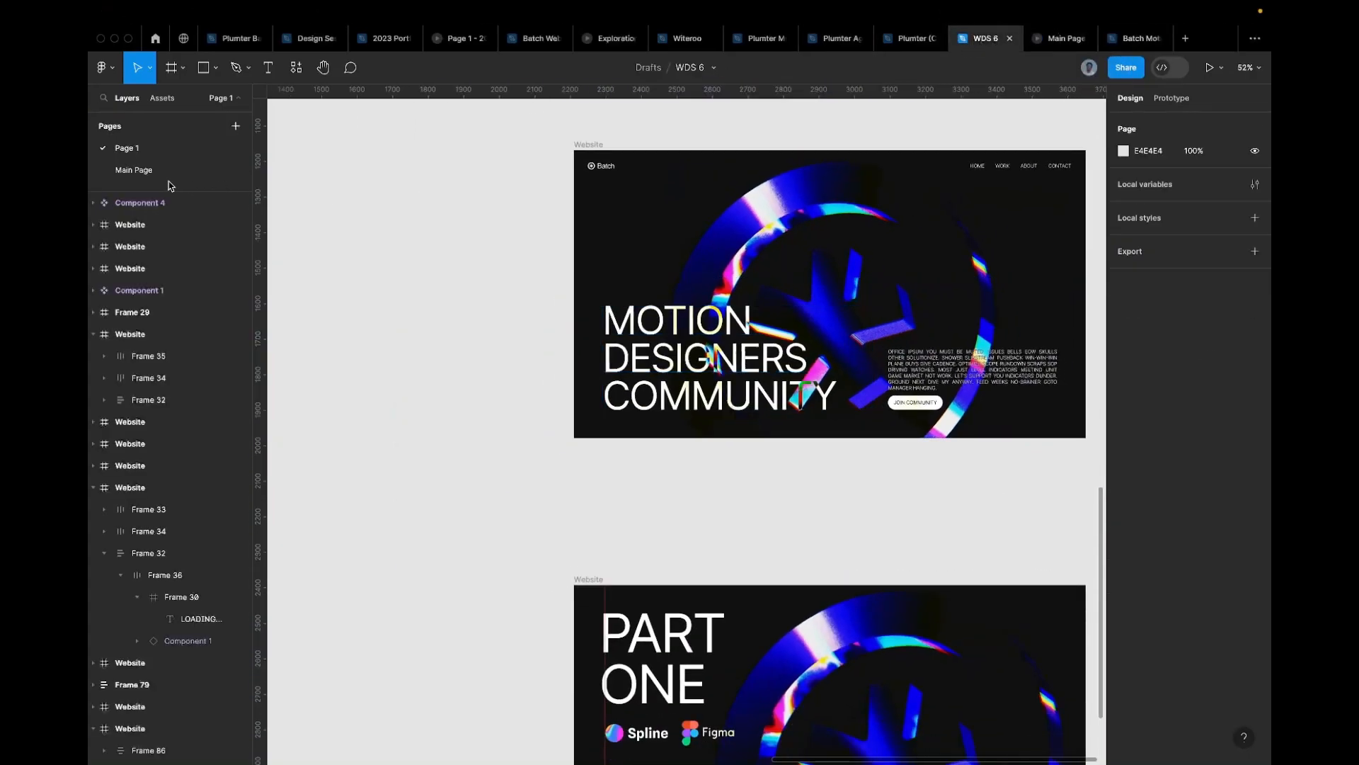
click(170, 179)
click(438, 189)
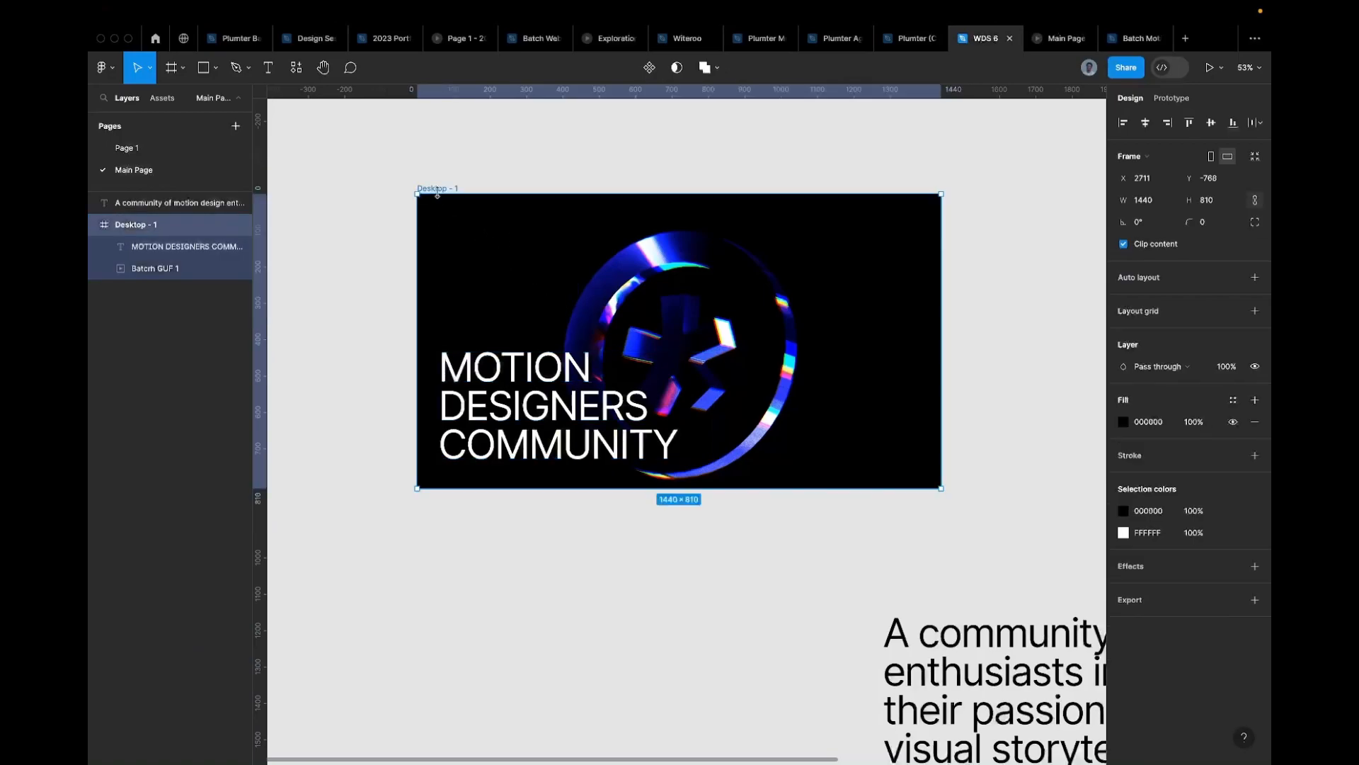
key(ctrl+v)
Step: Move the pasted Batch Logo out of the Desktop - 1 frame onto the canvas above it
scroll(627, 276, down, 3)
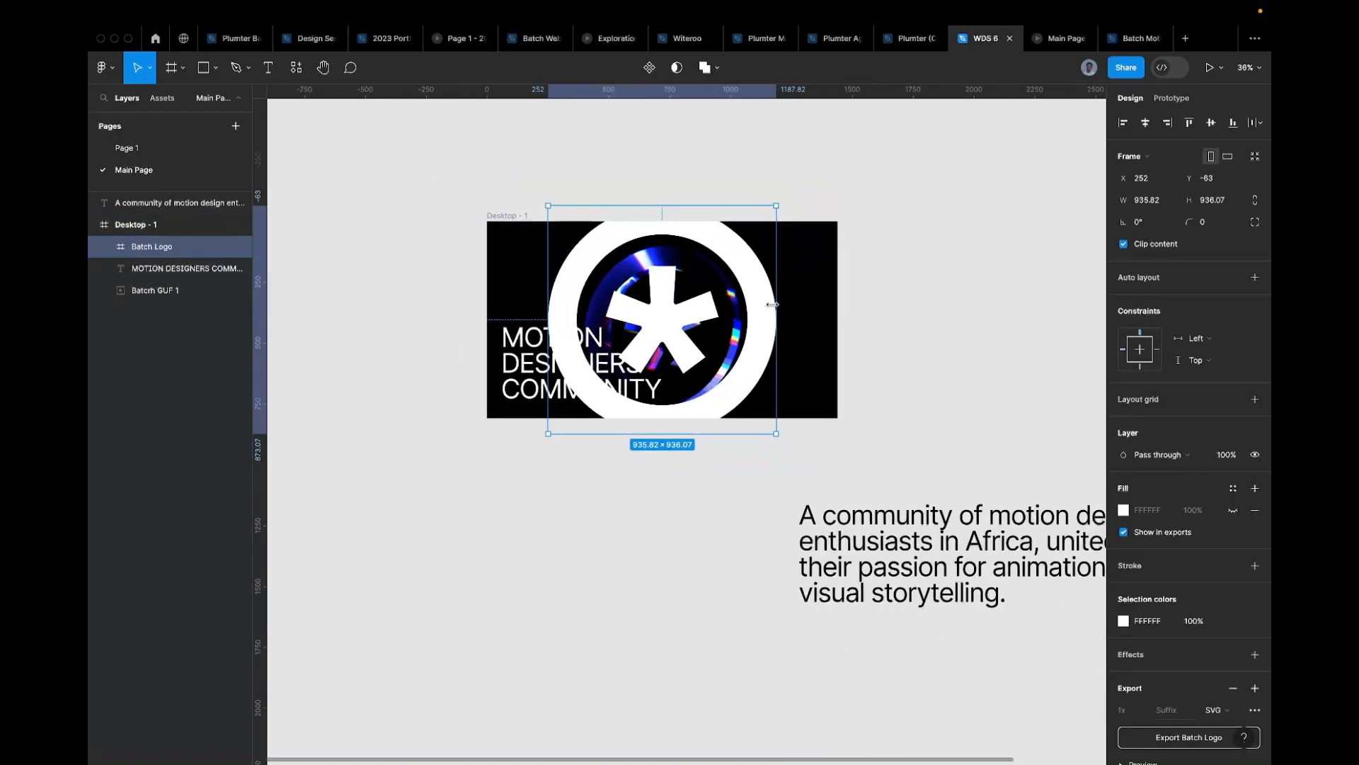
drag(701, 184, 775, 185)
drag(741, 287, 655, 137)
Step: Scale the Batch Logo proportionally to 0.25x with the Scale tool
scroll(655, 137, up, 3)
scroll(655, 137, left, 1)
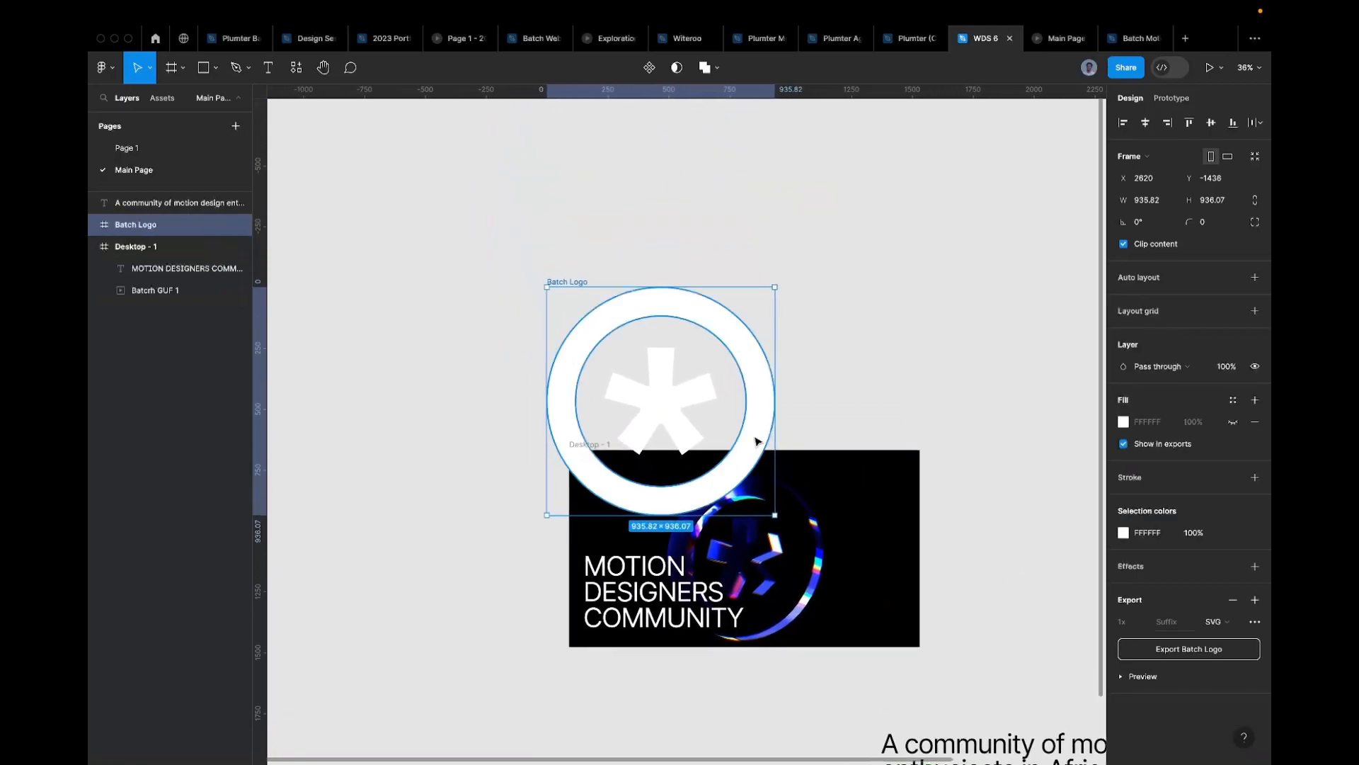
drag(776, 512, 643, 385)
key(ctrl+z)
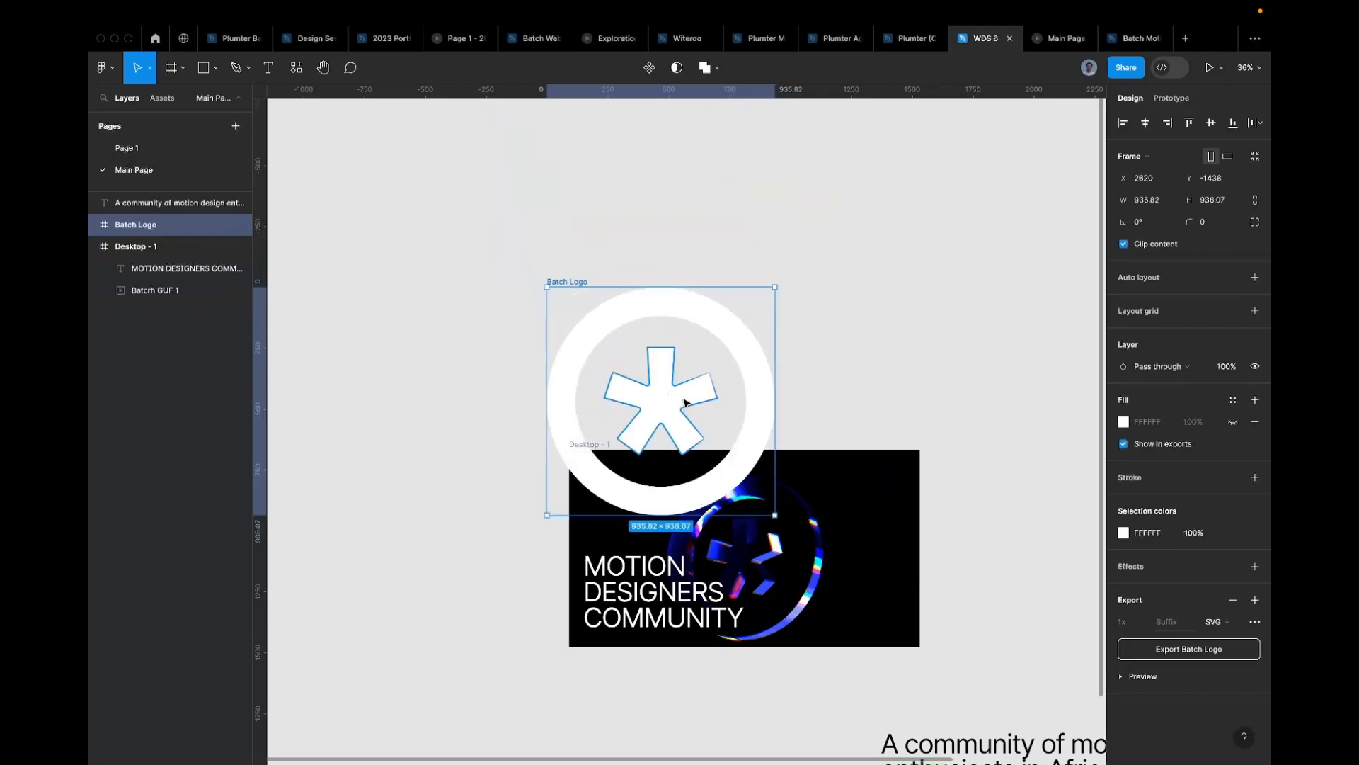
key(k)
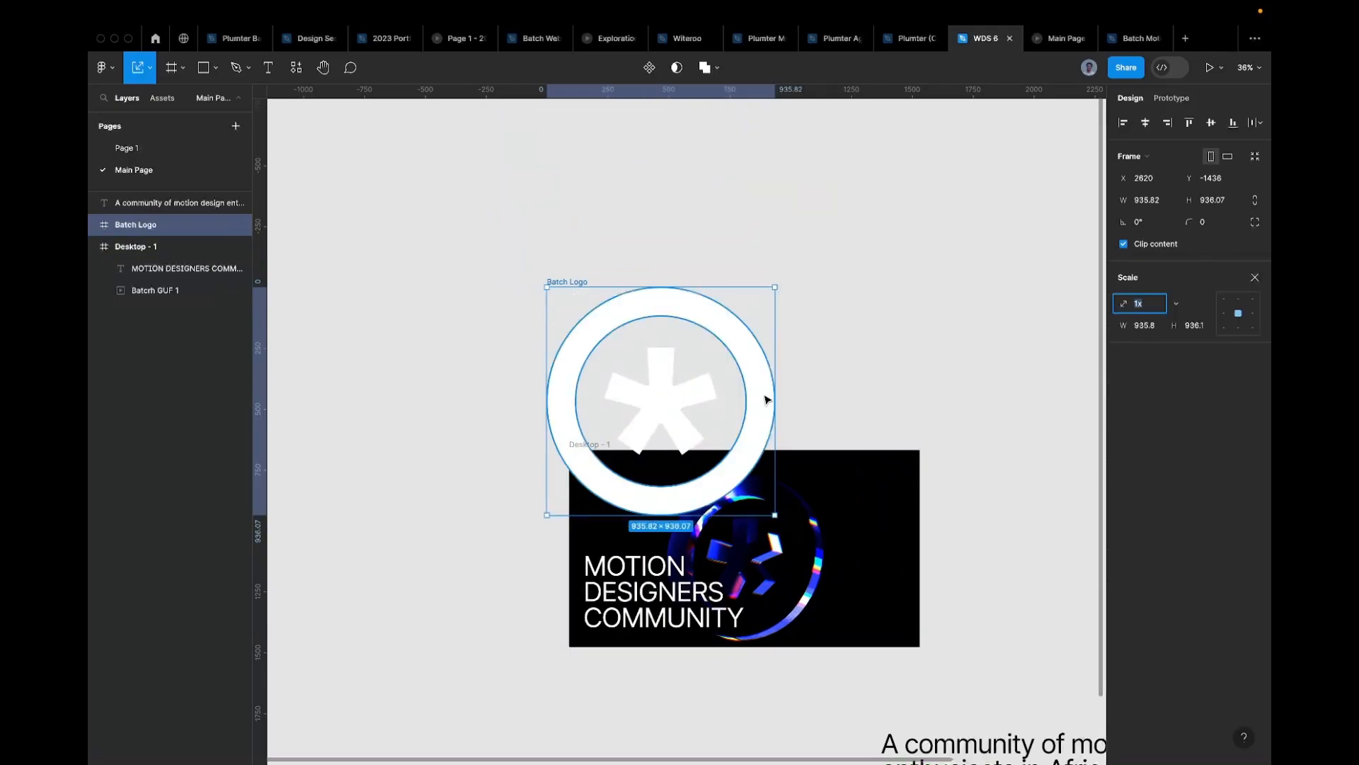
click(1176, 303)
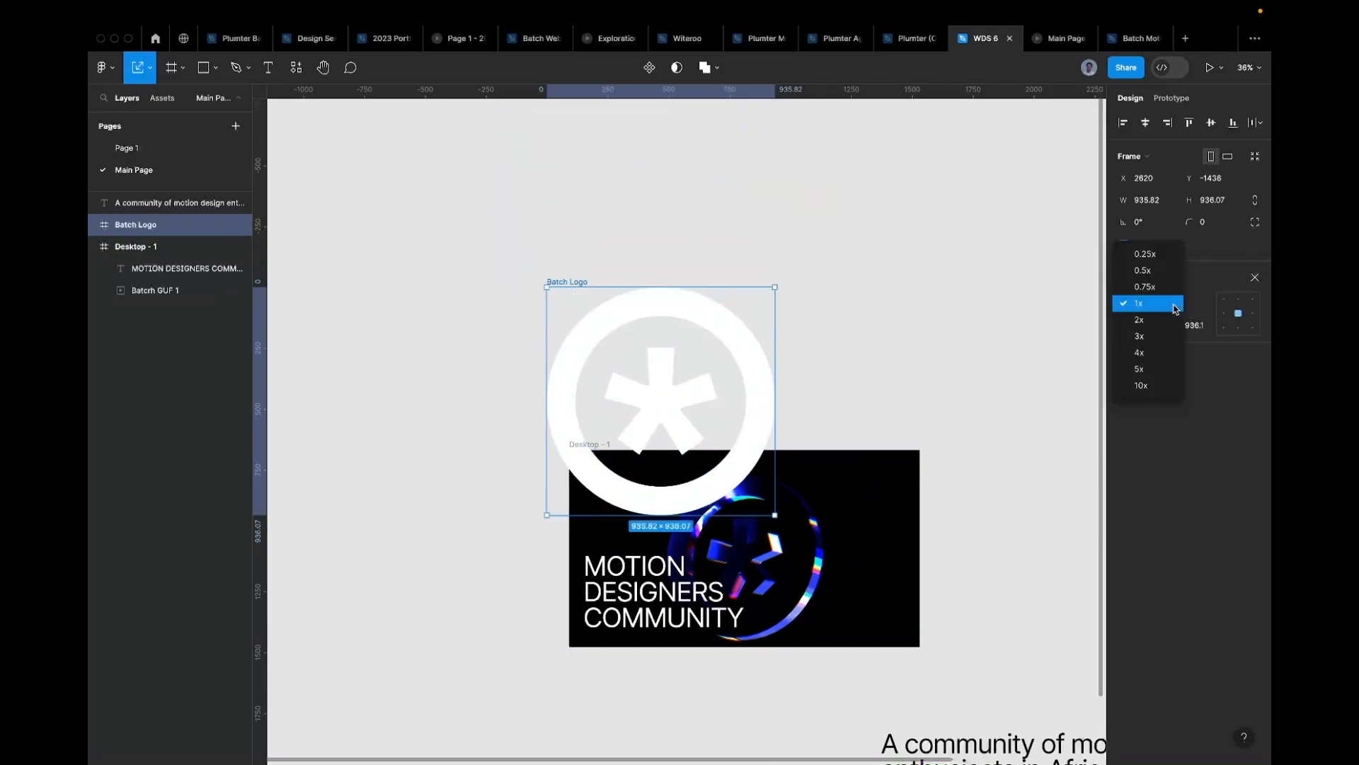
click(1159, 262)
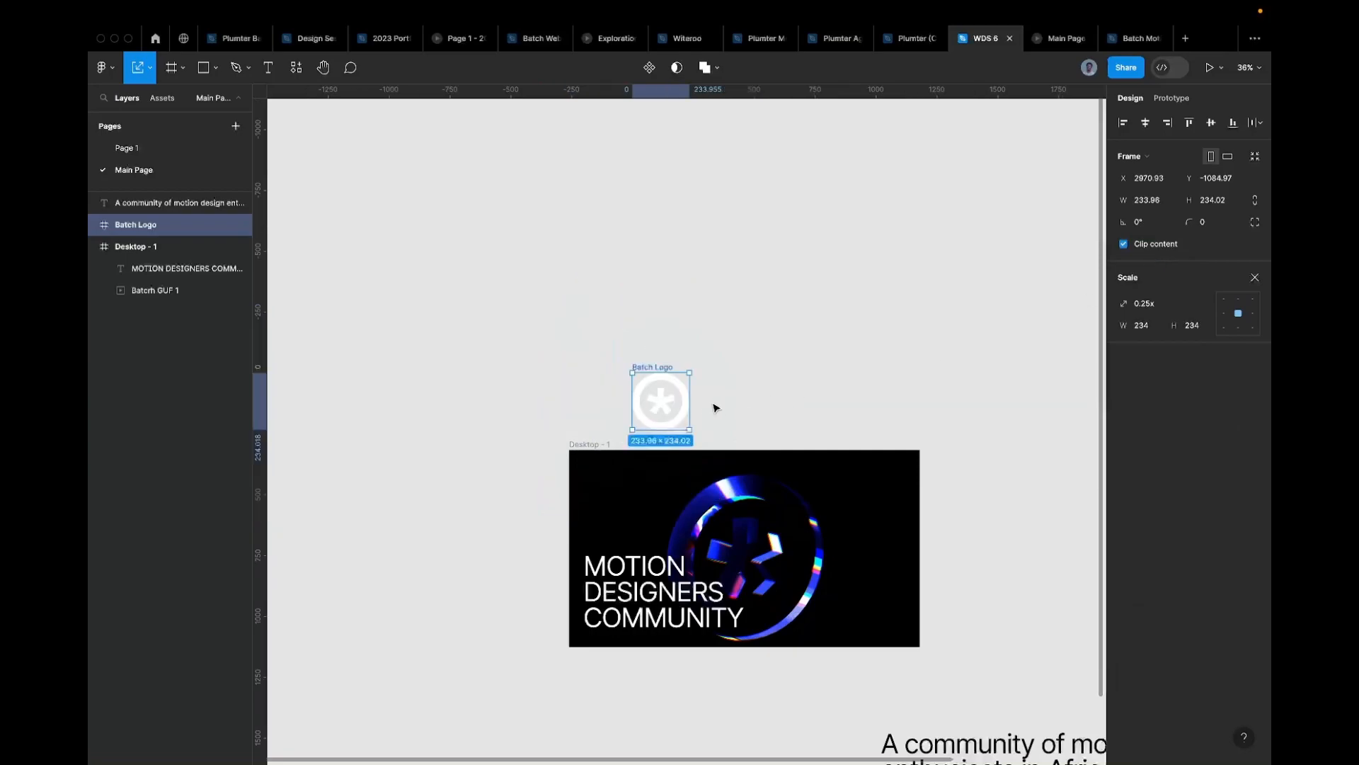
Step: Place the scaled Batch Logo inside the Desktop - 1 frame's upper-left corner, at about X 53, Y 51
scroll(706, 407, up, 4)
drag(593, 339, 507, 521)
scroll(462, 528, up, 5)
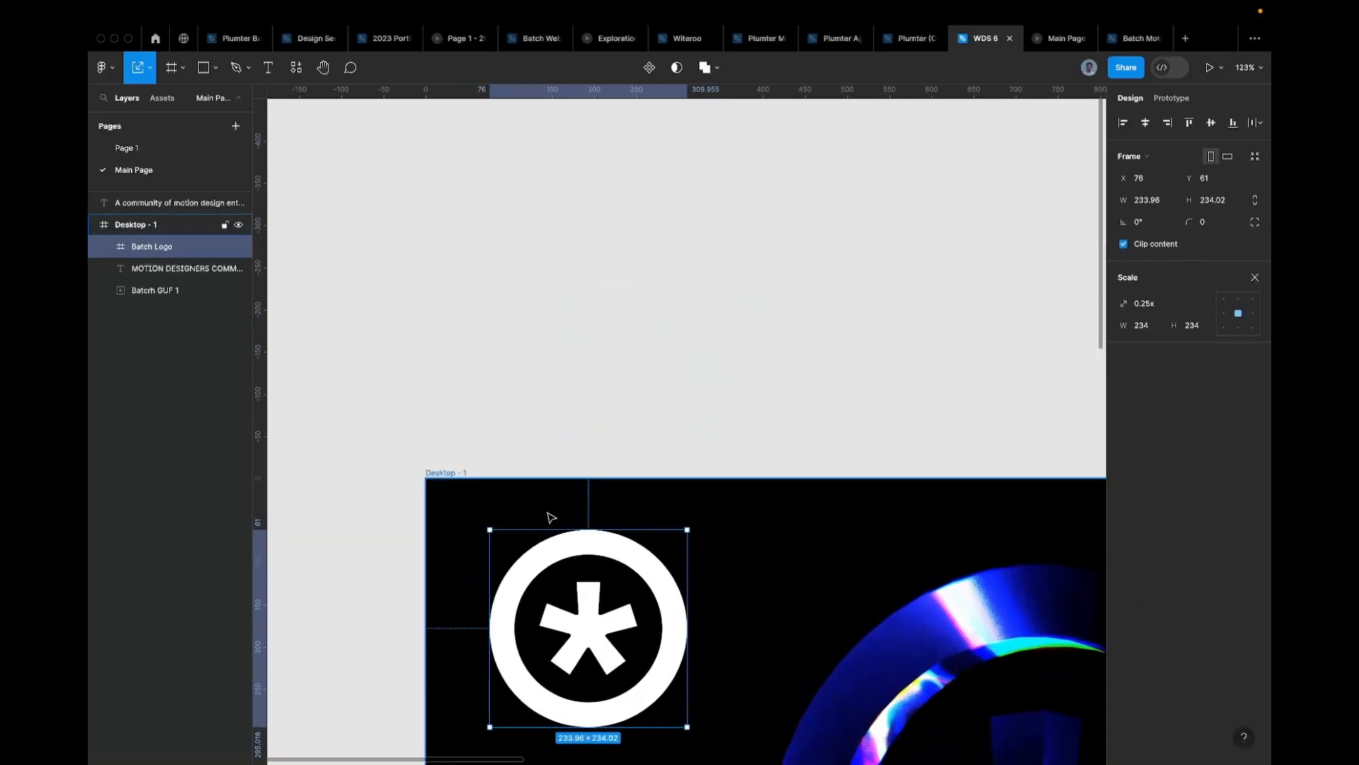
scroll(557, 538, down, 1)
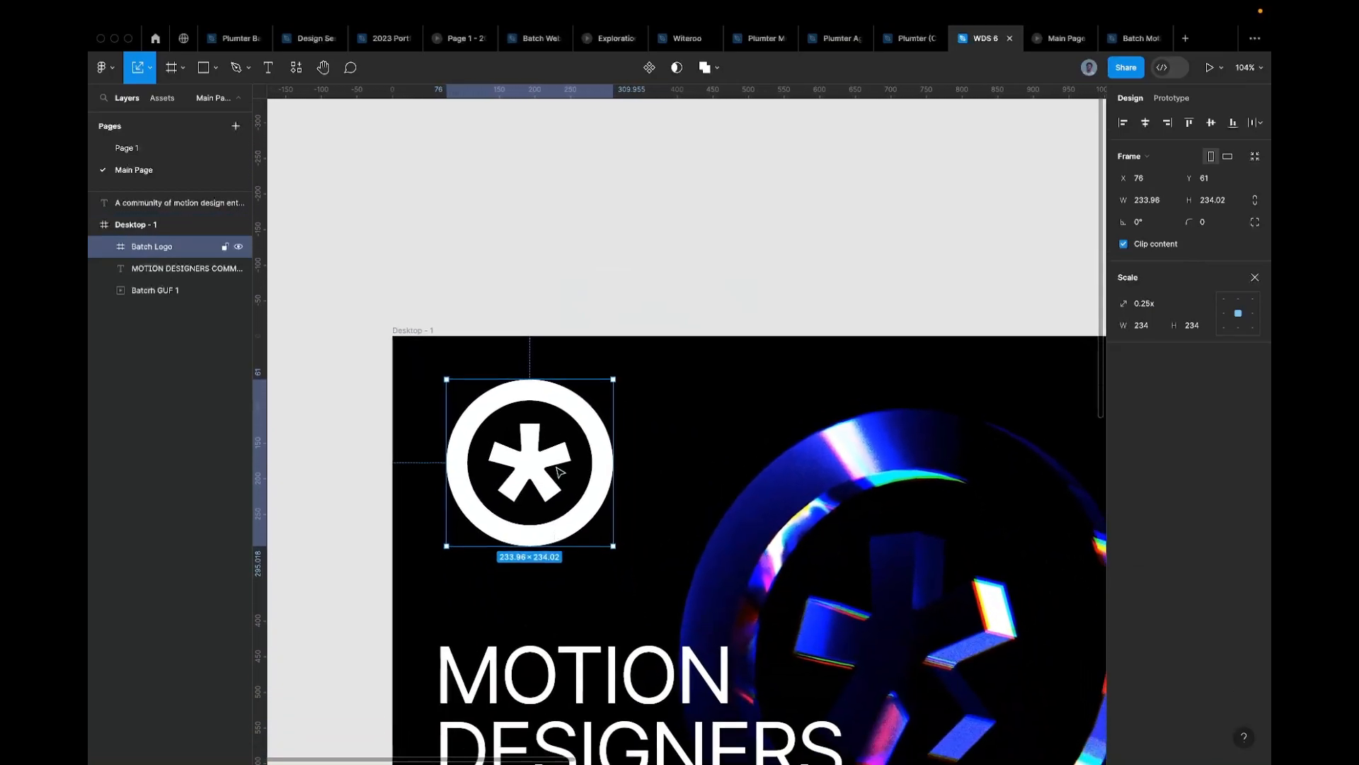
drag(553, 408, 536, 400)
Step: Compare the logo in the Desktop - 1 frame with the Batch header of the reference Website design on Page 1
scroll(545, 400, down, 3)
scroll(552, 427, down, 1)
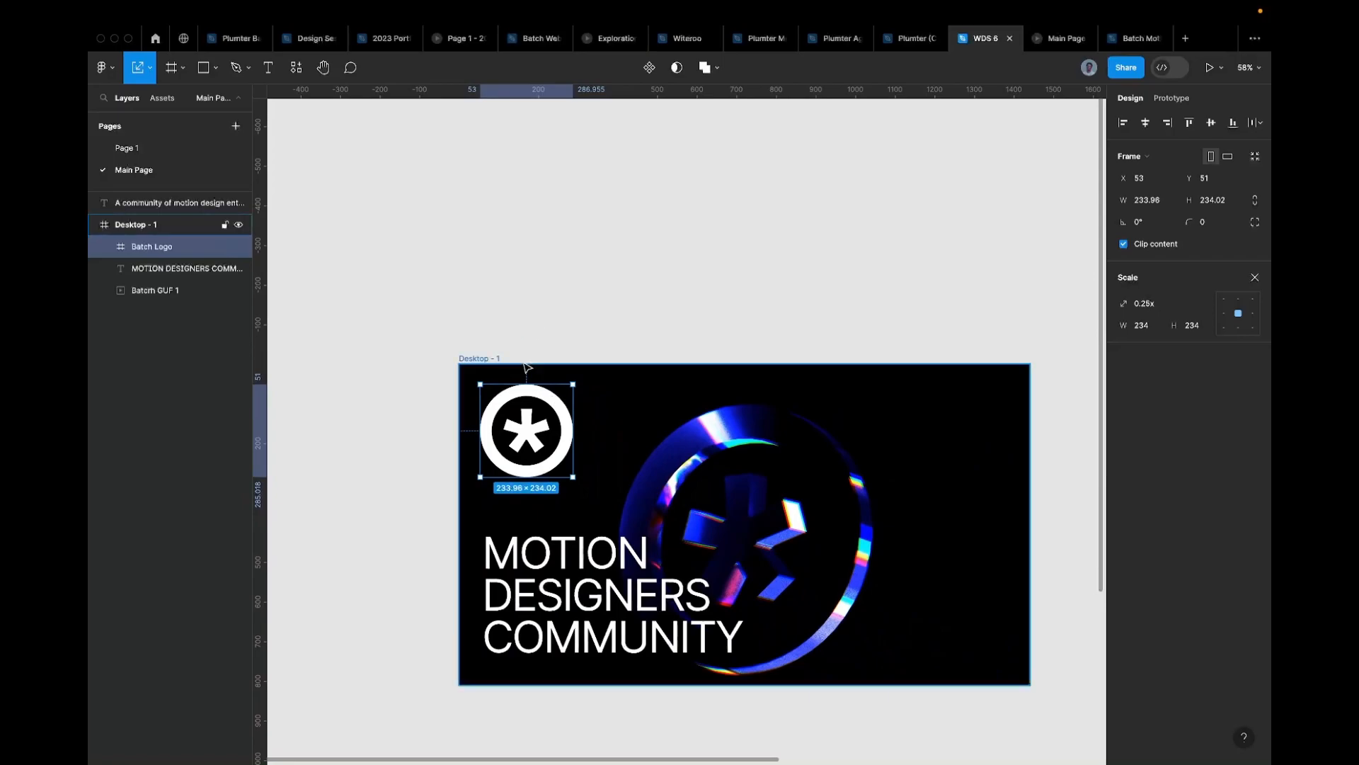
click(184, 148)
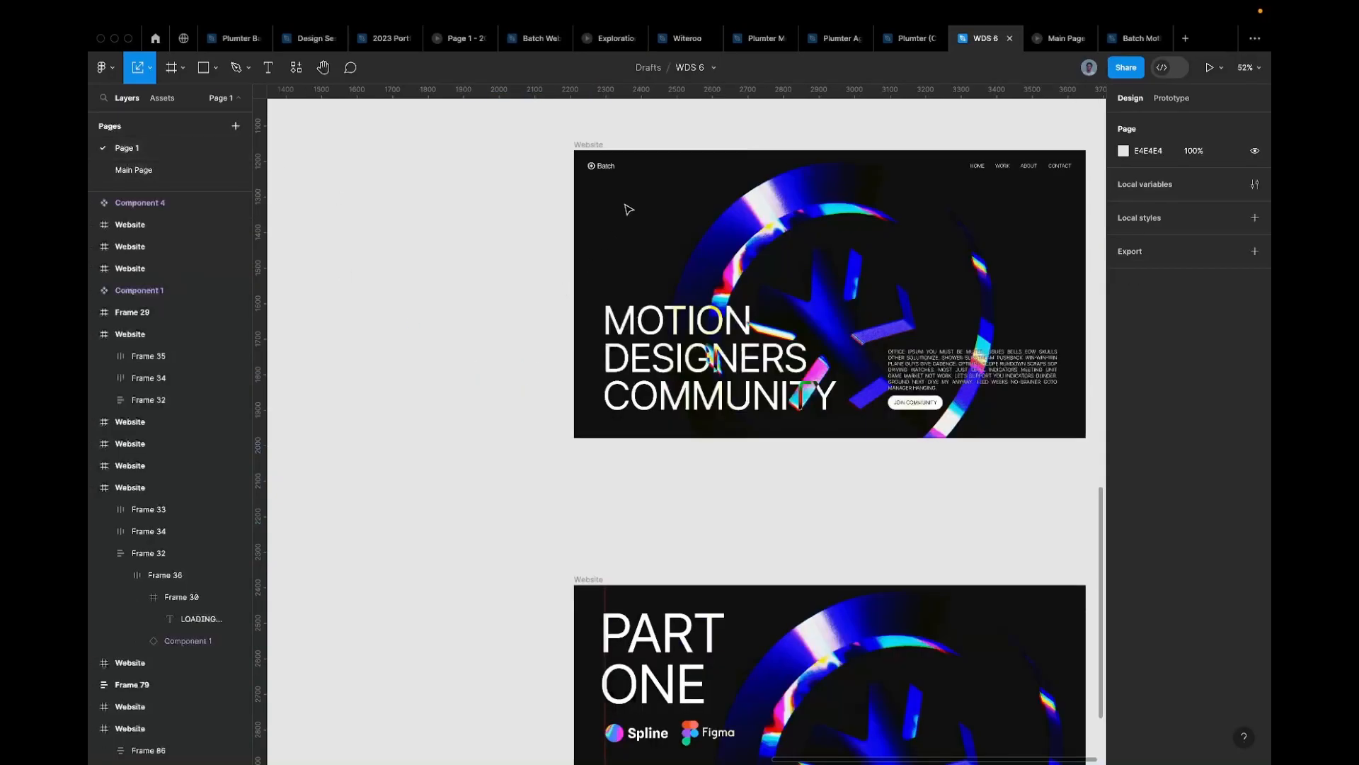
scroll(629, 210, up, 5)
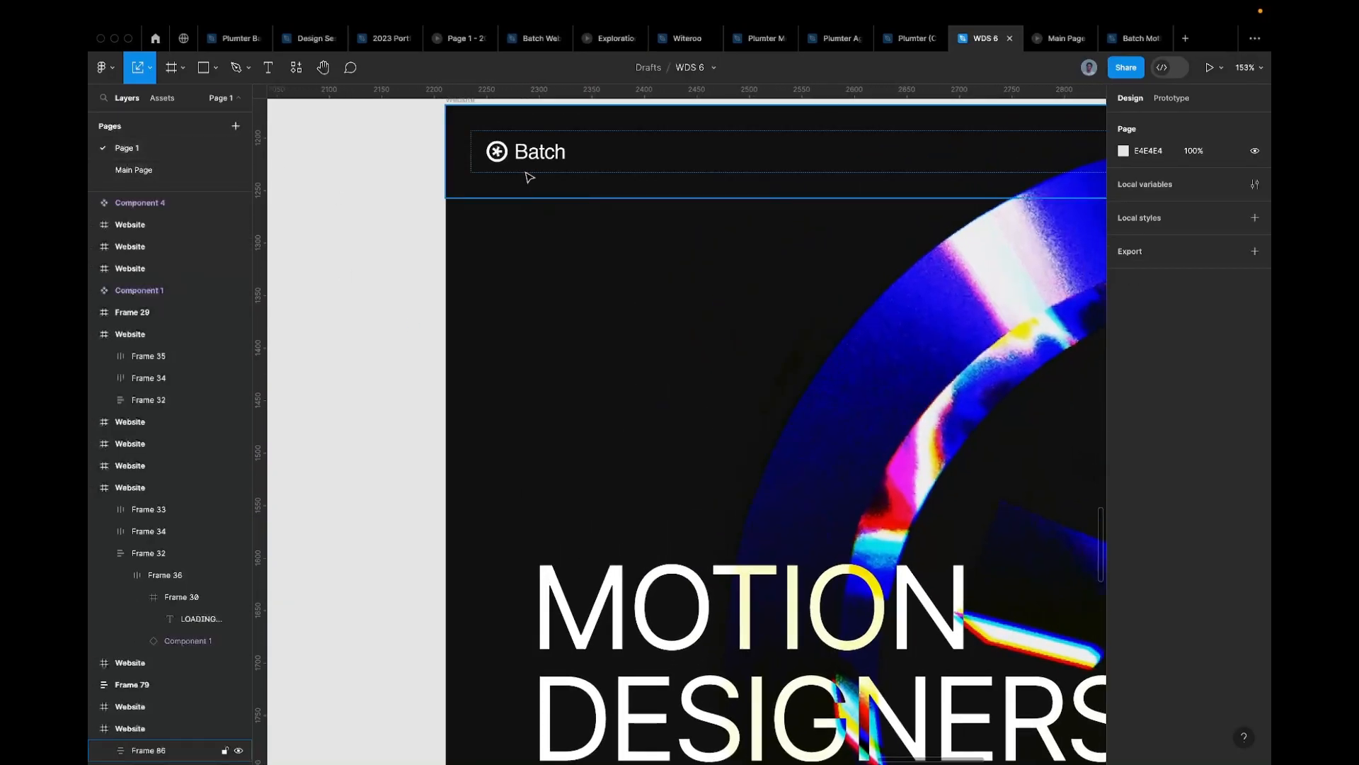
click(205, 171)
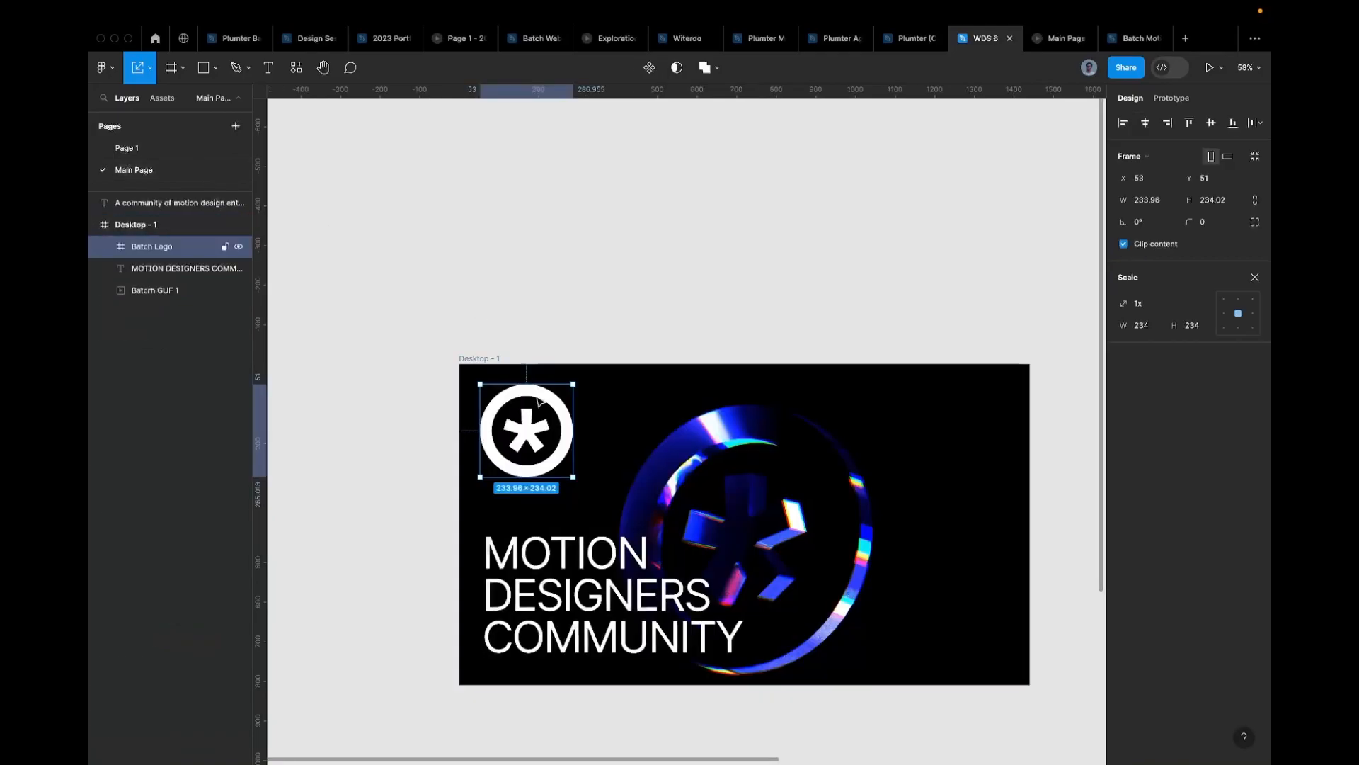
scroll(538, 399, up, 3)
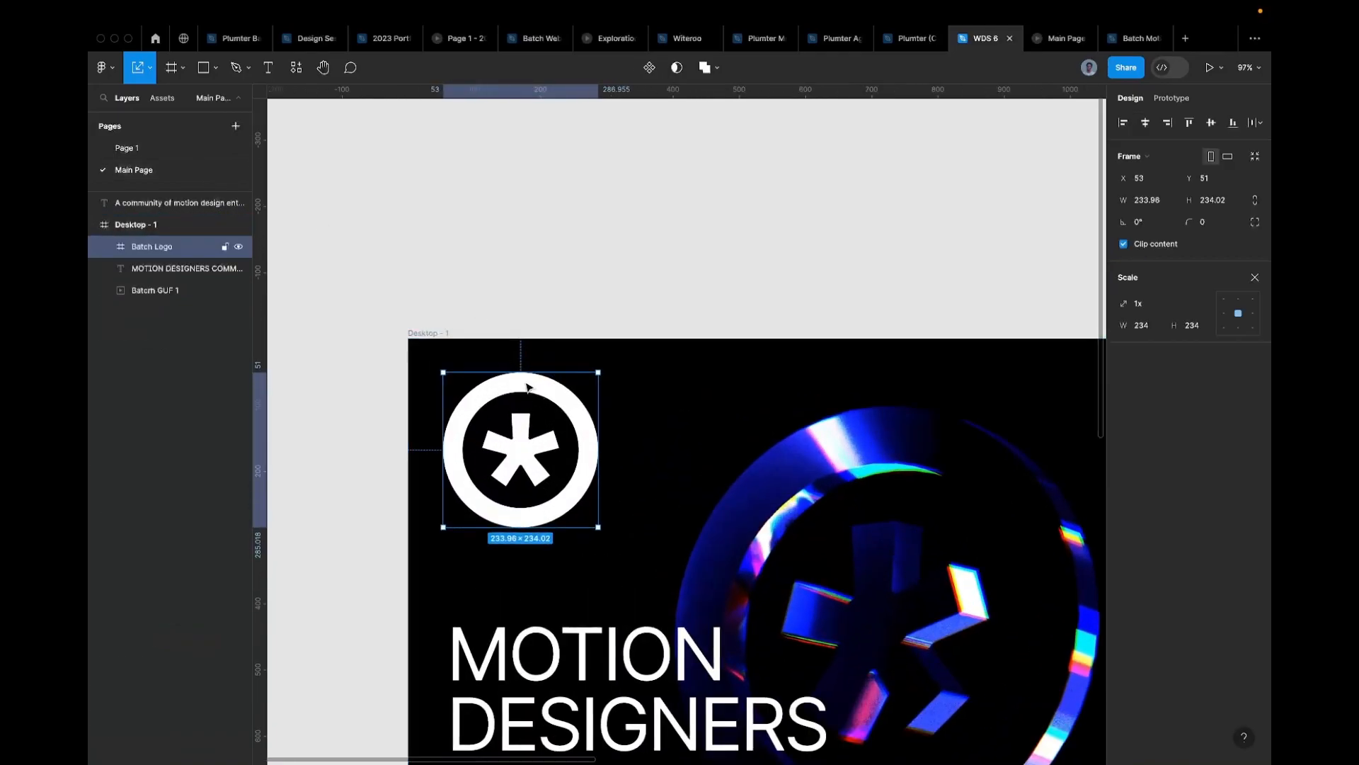
scroll(523, 368, down, 2)
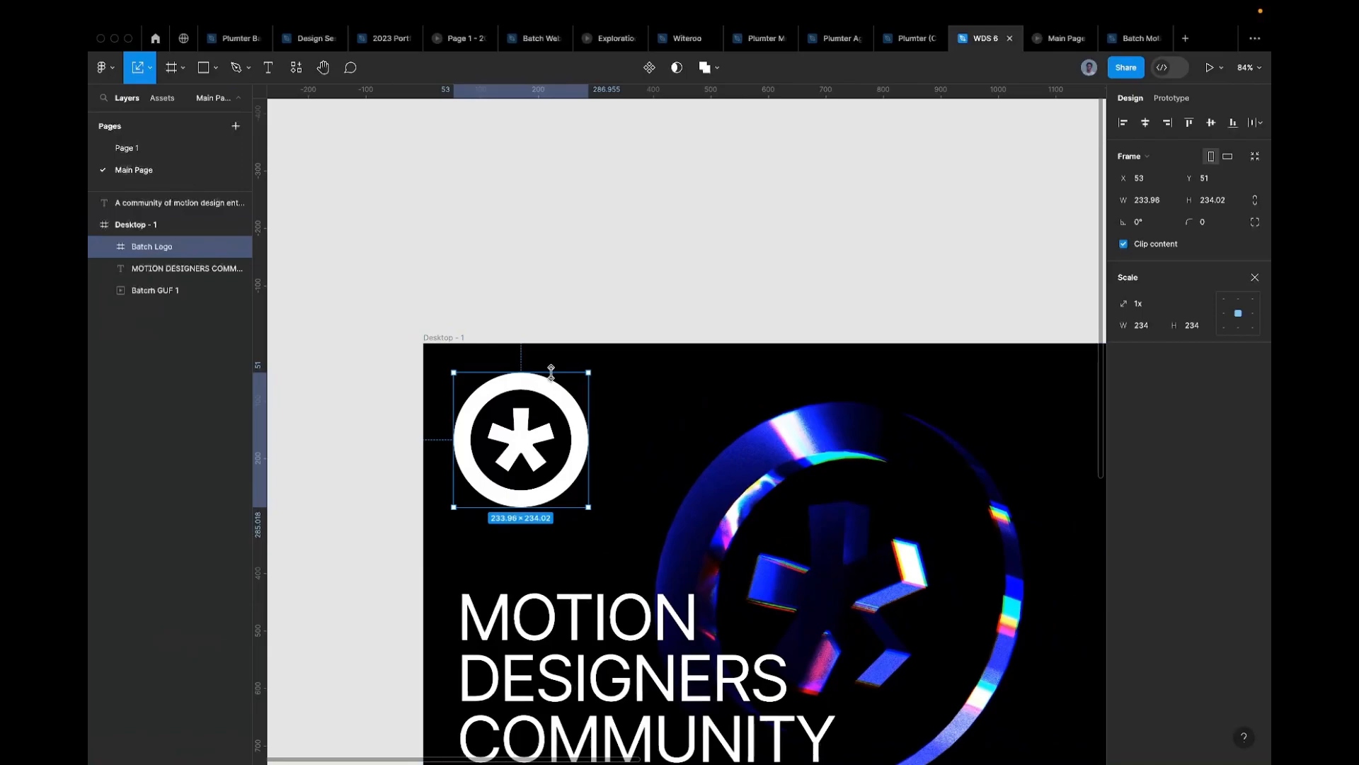
scroll(559, 364, down, 3)
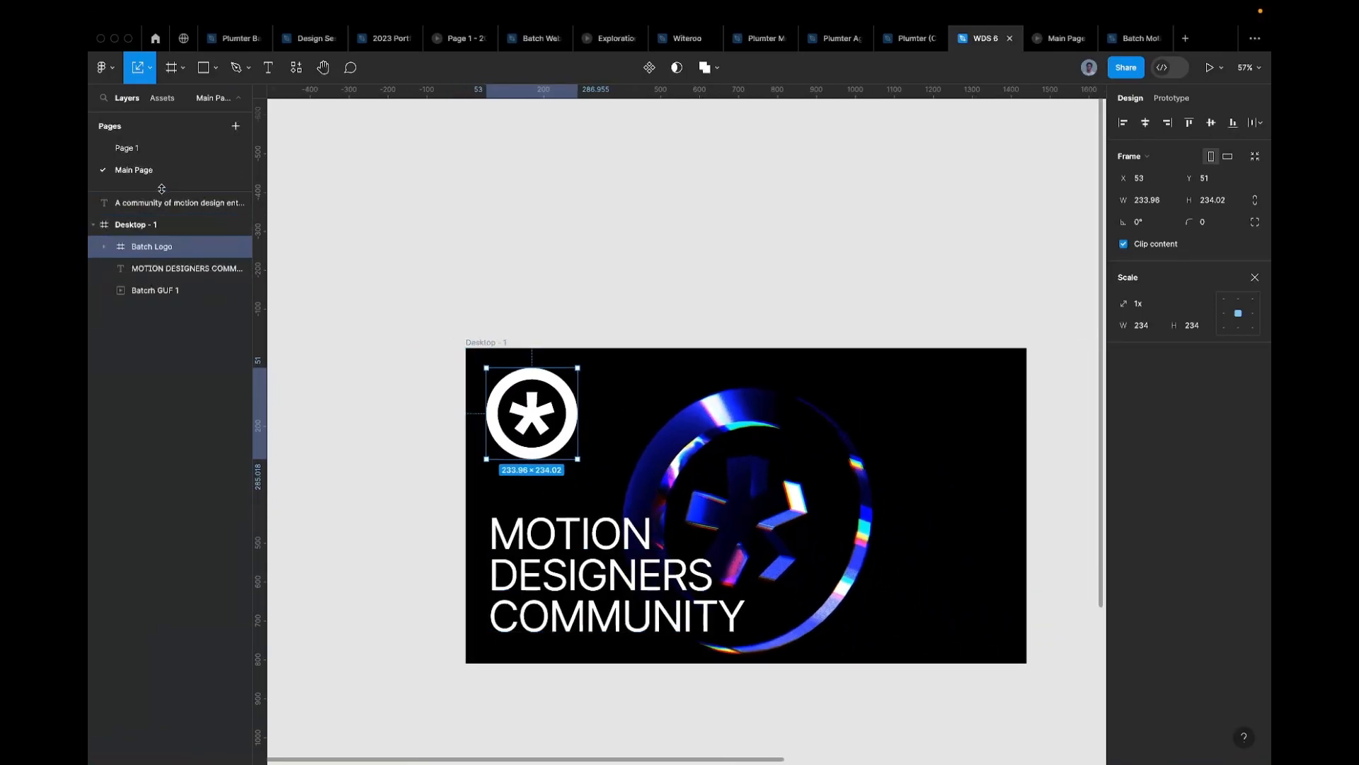
click(172, 154)
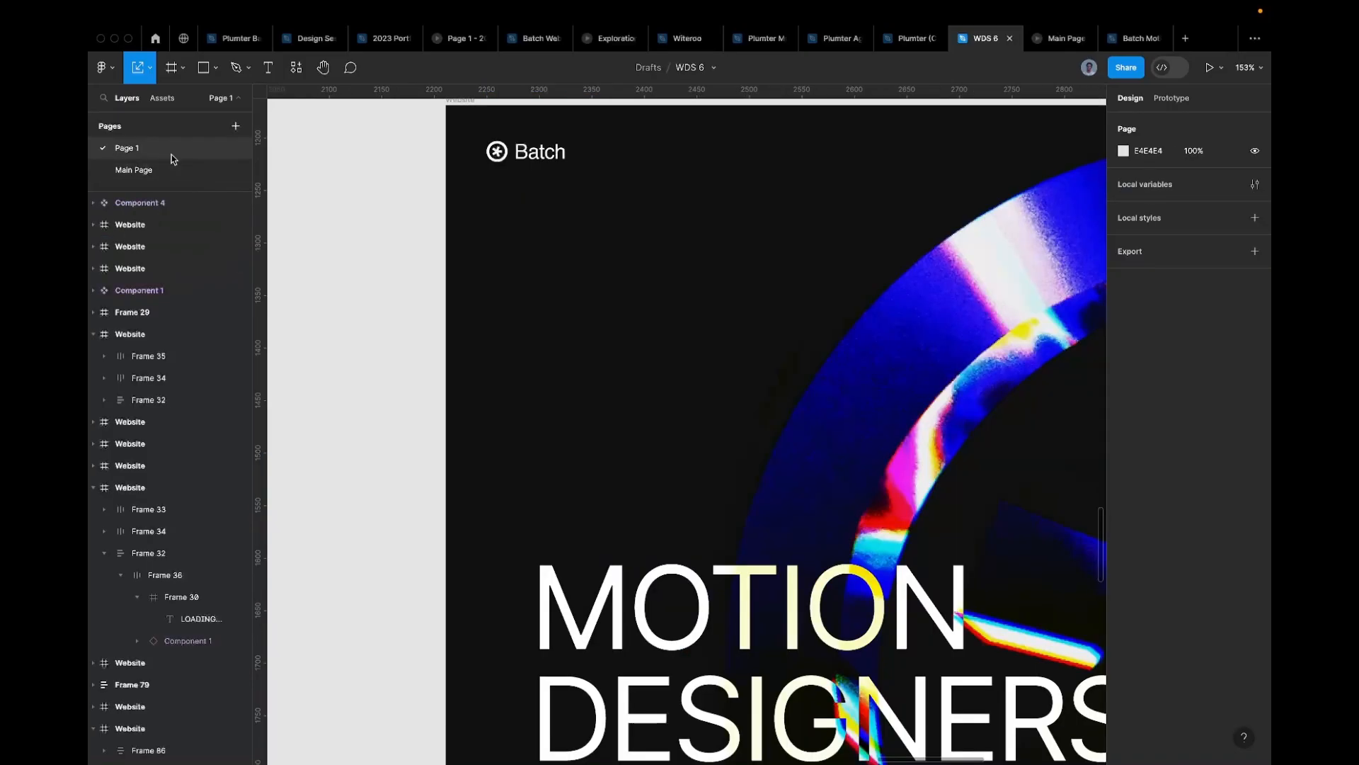
click(167, 170)
scroll(500, 393, down, 1)
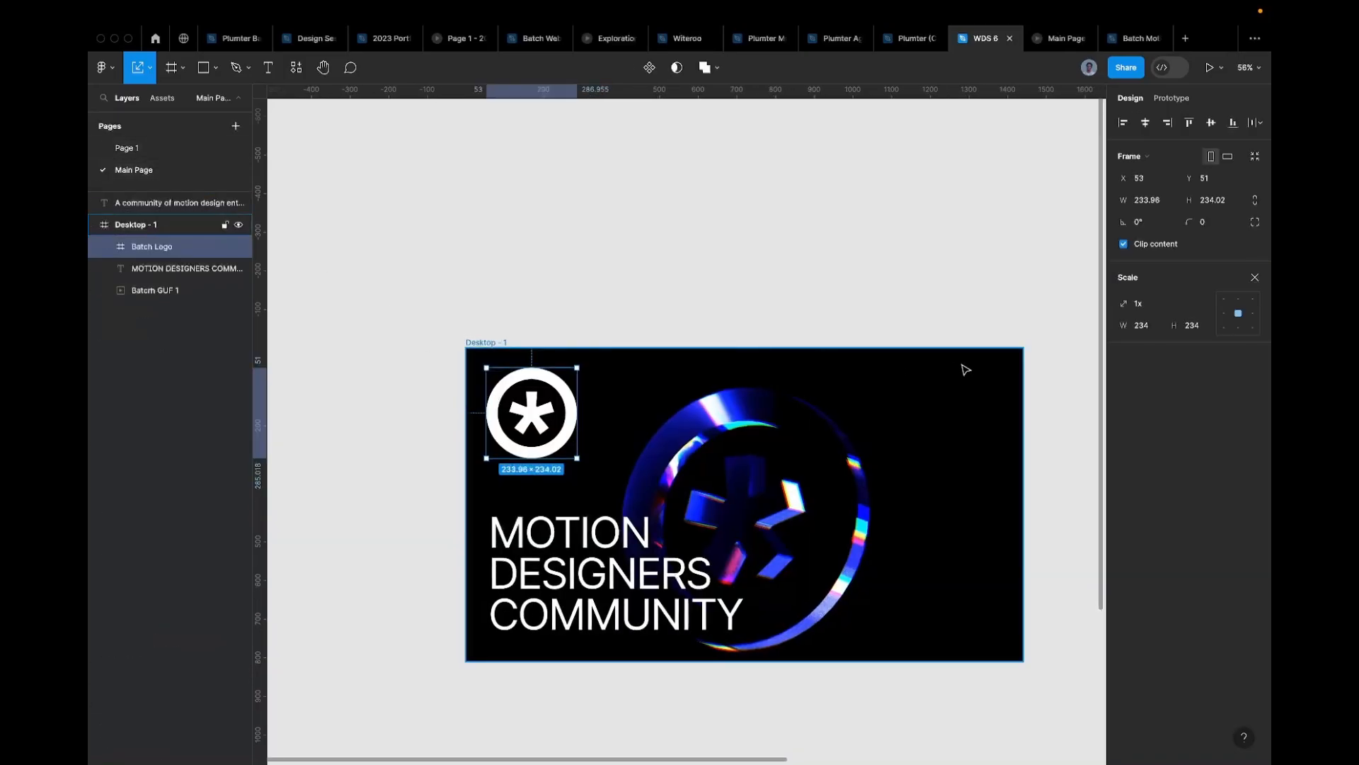
Step: Copy the nested frame of HOME, WORK, ABOUT and CONTACT links from the reference Website header on Page 1
click(142, 147)
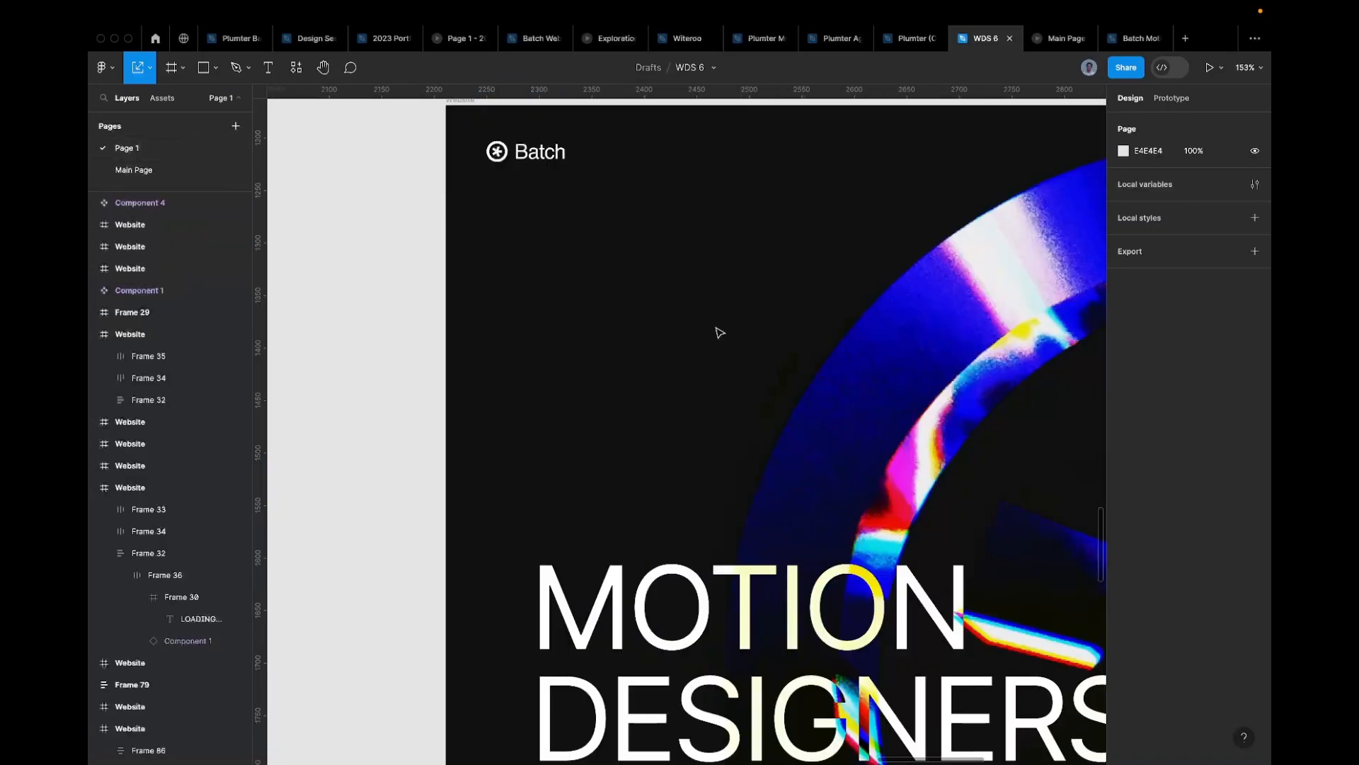
scroll(672, 290, right, 3)
scroll(769, 316, right, 5)
scroll(769, 316, down, 3)
double_click(1001, 226)
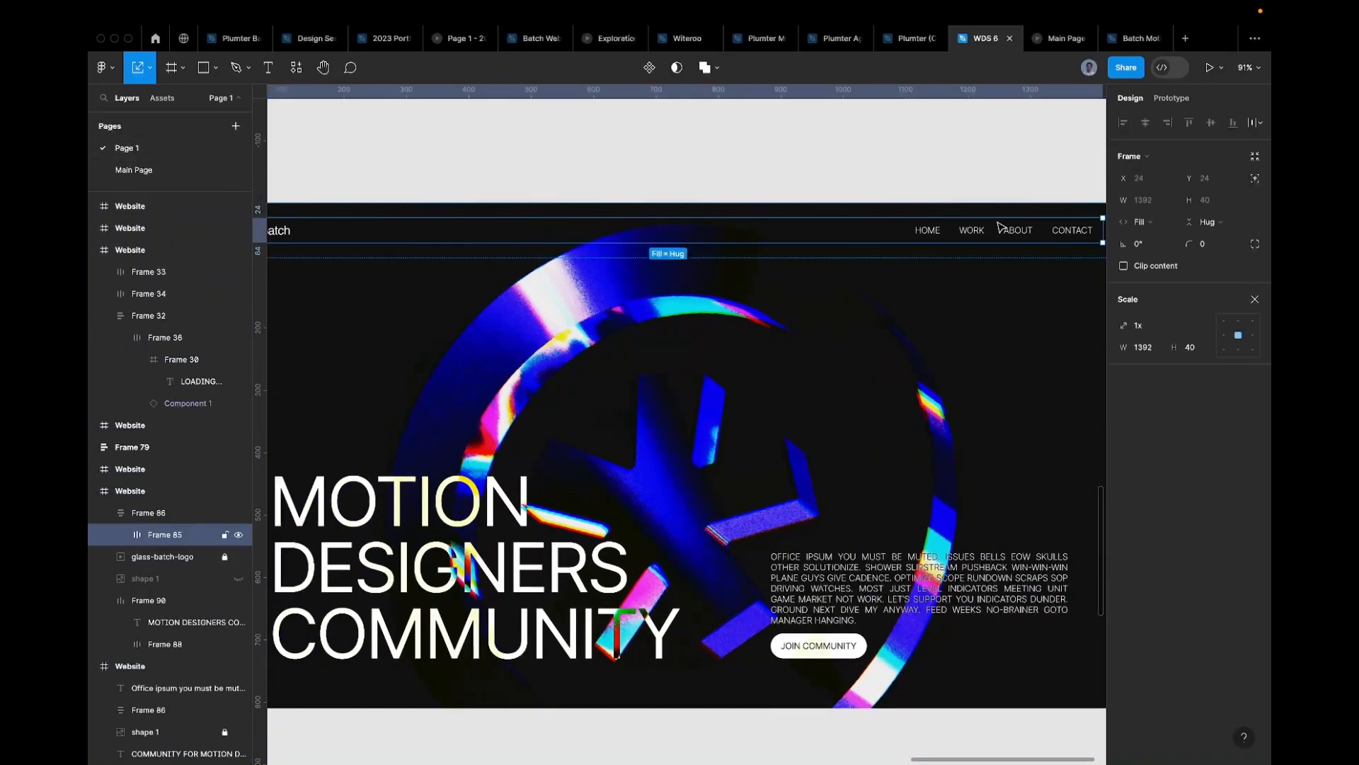
double_click(992, 233)
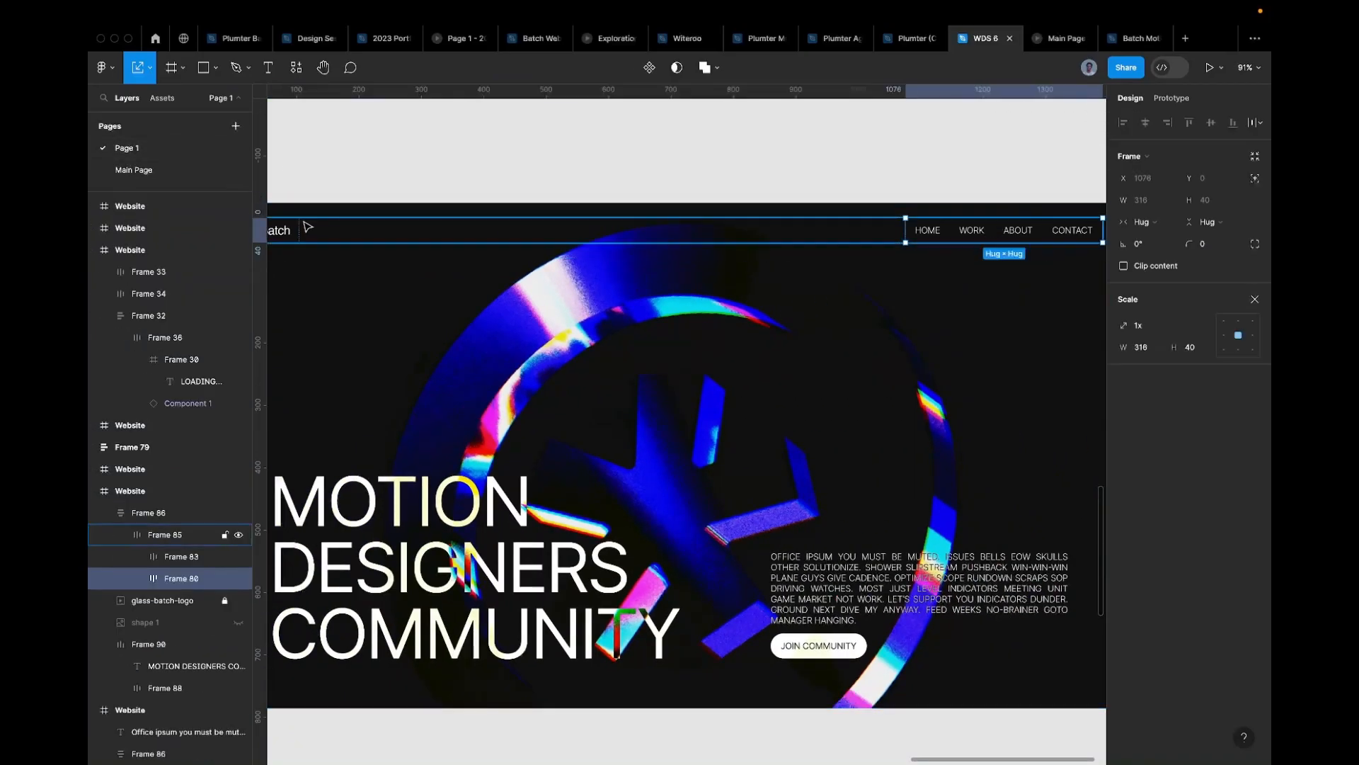
Step: Paste the copied navigation links into the Desktop - 1 frame on the Main Page, above the coin
click(184, 171)
scroll(539, 309, right, 2)
scroll(540, 310, down, 1)
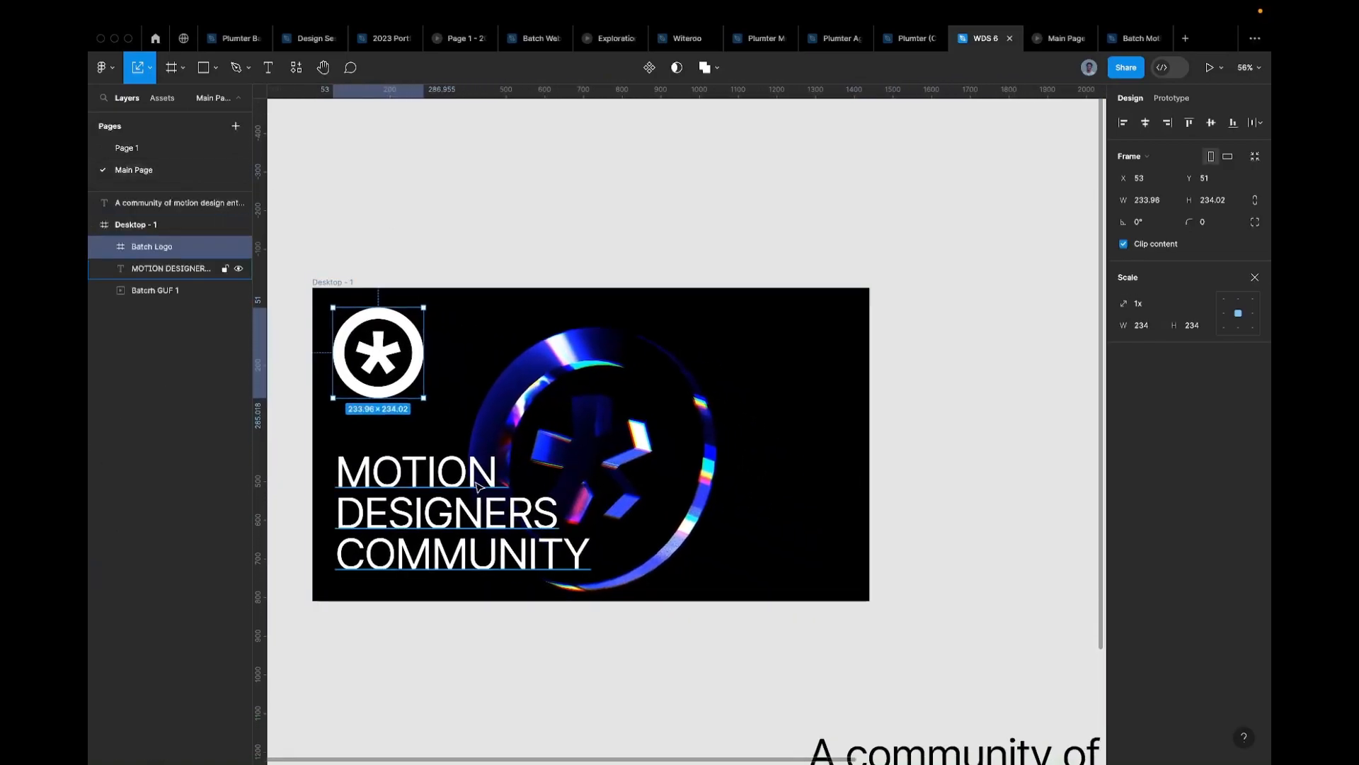
click(479, 486)
drag(478, 486, 650, 356)
key(ctrl+z)
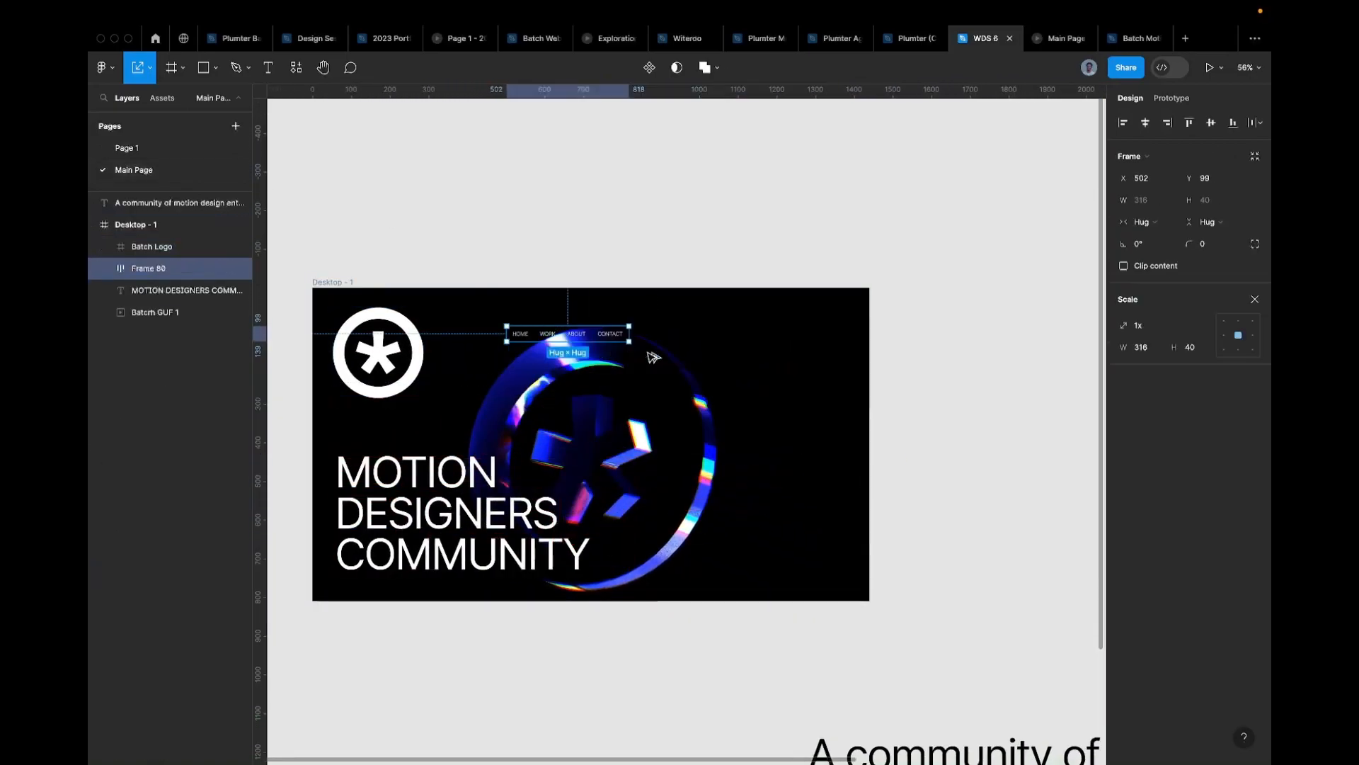
Step: Move the navigation links toward the Desktop - 1 frame's upper-right area, to about X 736, Y 71
scroll(580, 333, up, 3)
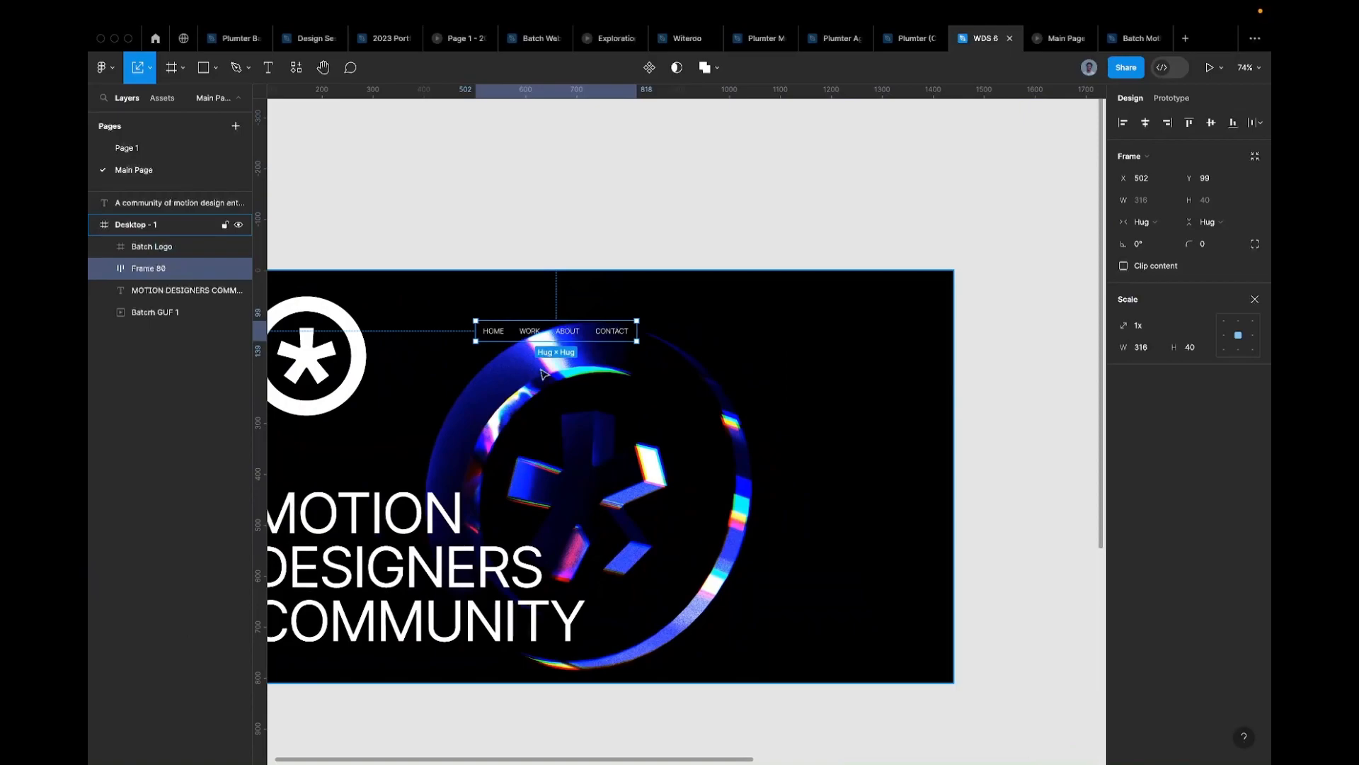
scroll(552, 362, up, 4)
drag(564, 313, 833, 282)
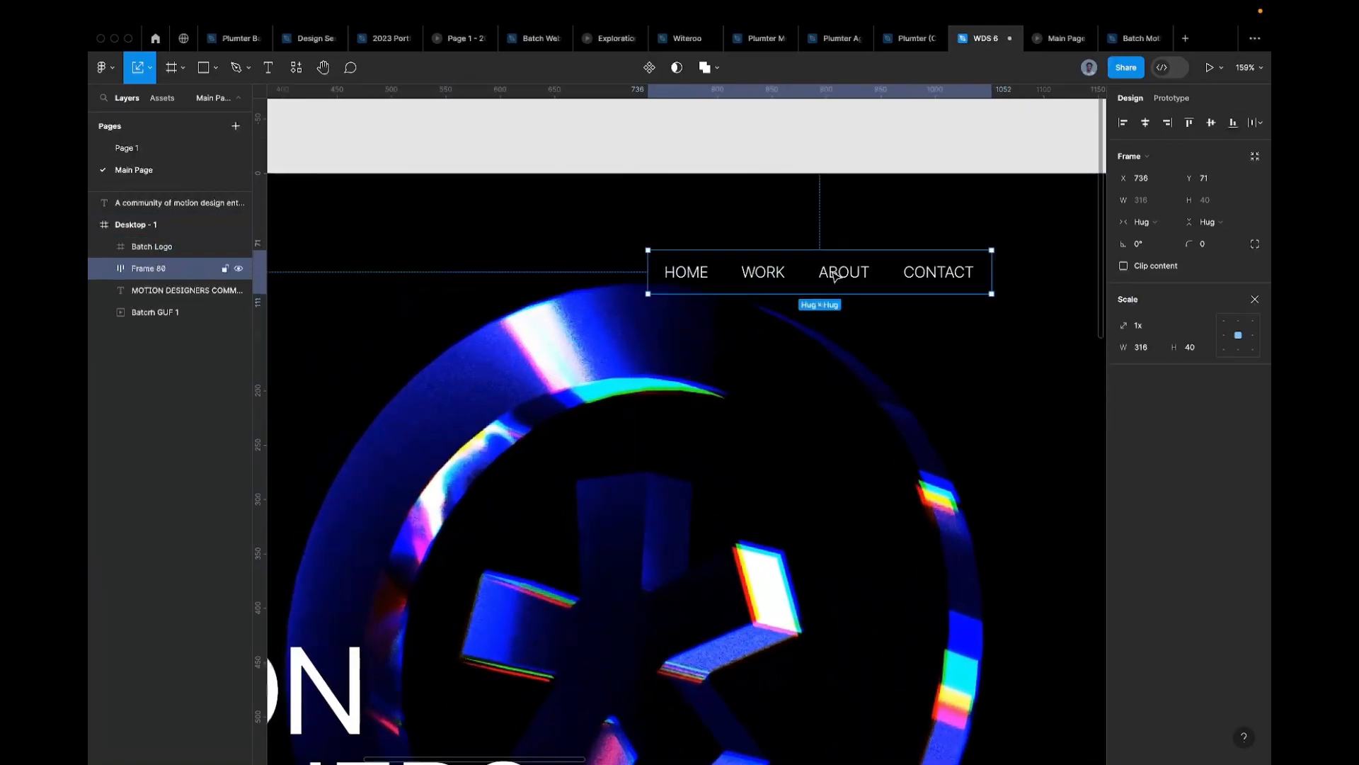
Step: Select the ABOUT link's text inside the navigation frame and close the Scale settings to inspect its typography
scroll(731, 307, right, 4)
scroll(712, 297, up, 4)
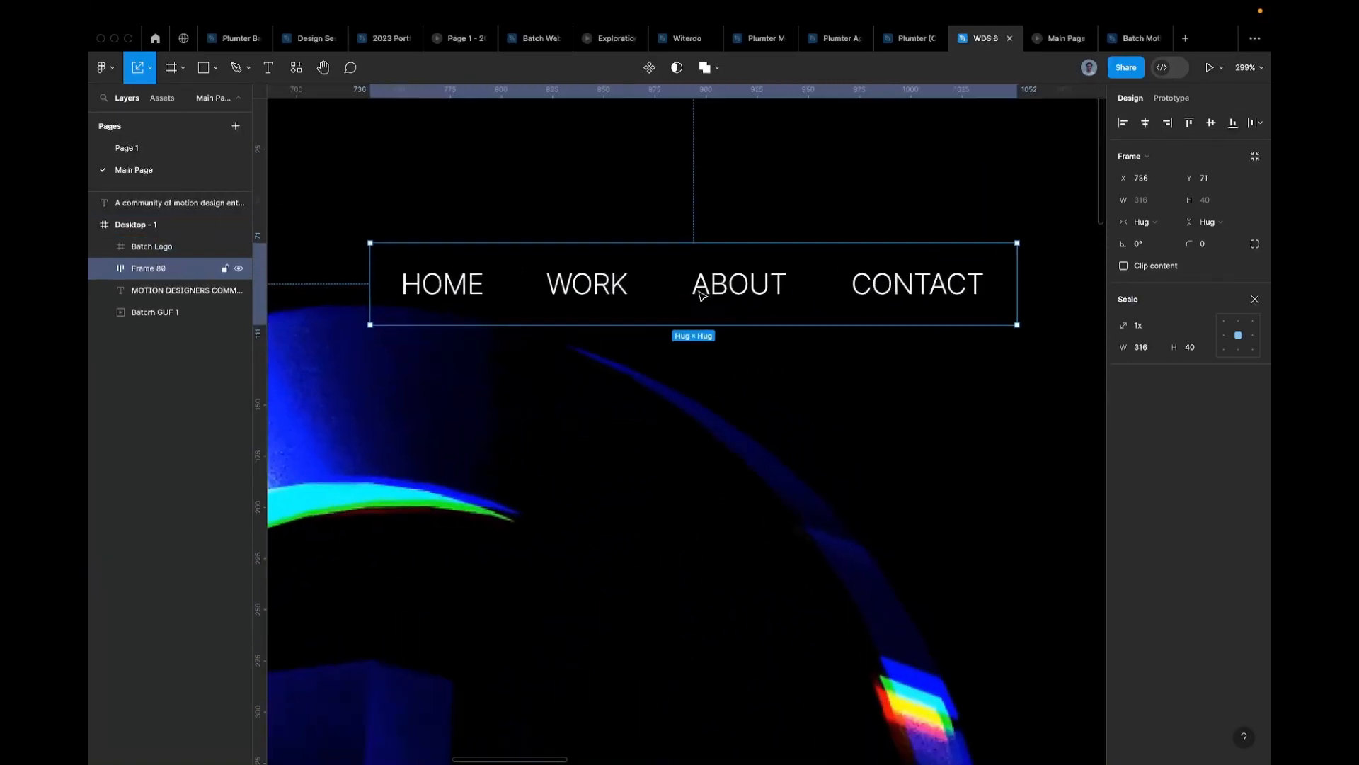
super+click(697, 290)
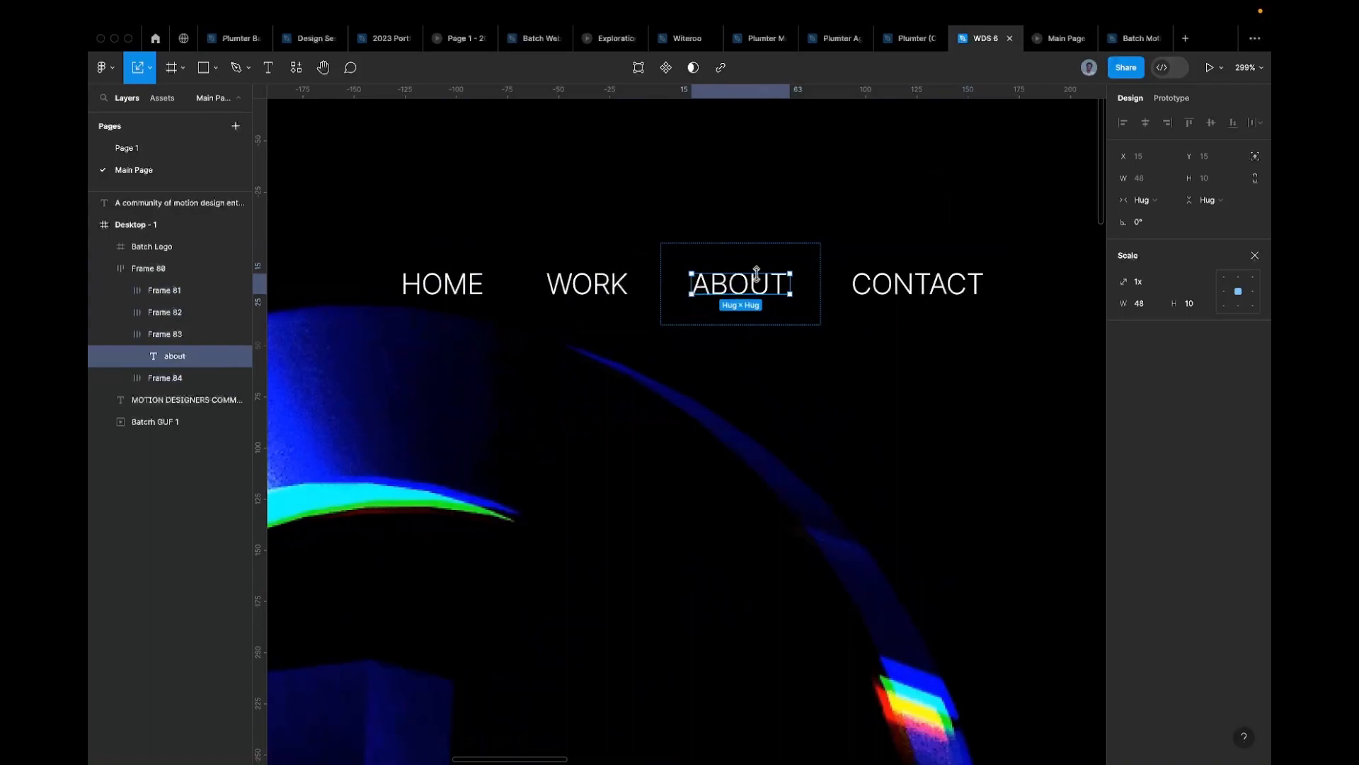
click(1255, 255)
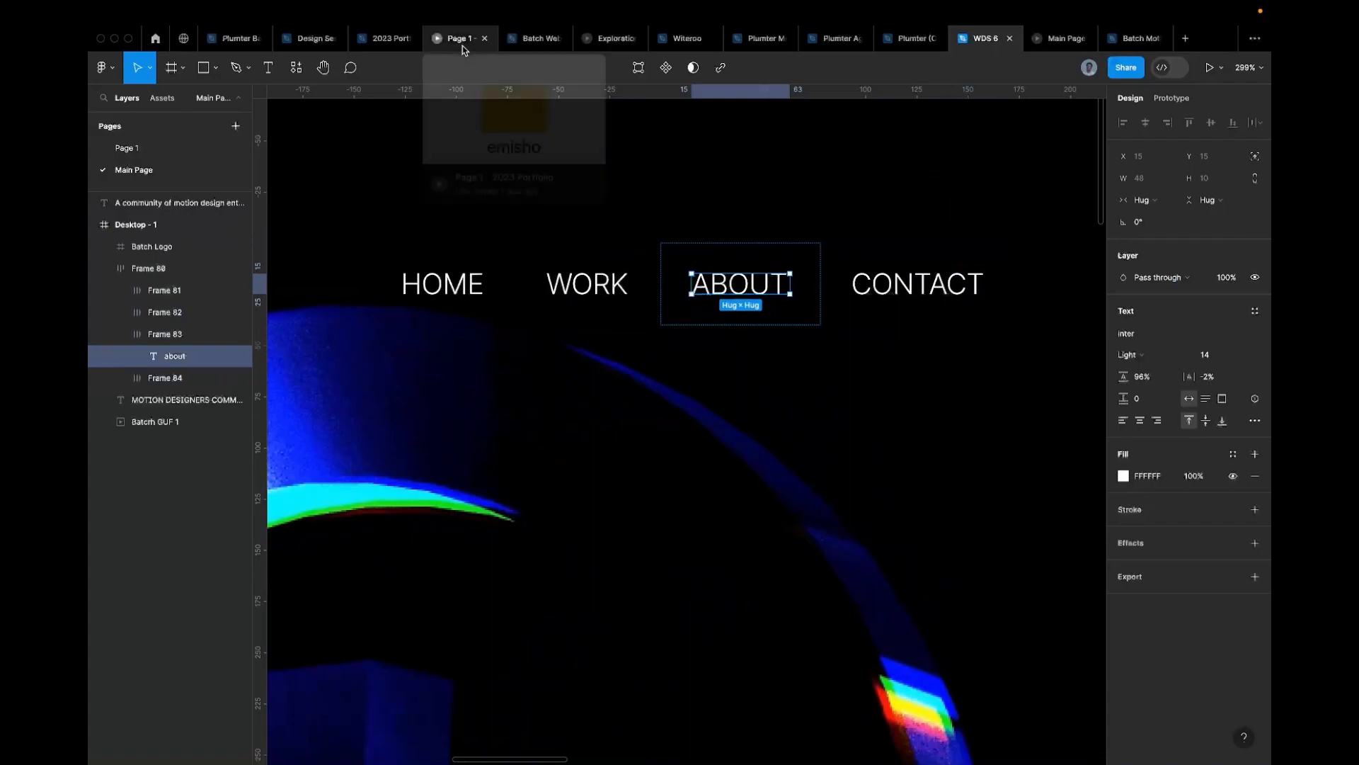
Step: Examine the text settings of the hero headline and the get in touch button in the 2023 Portfolio file's Frame 2
click(389, 41)
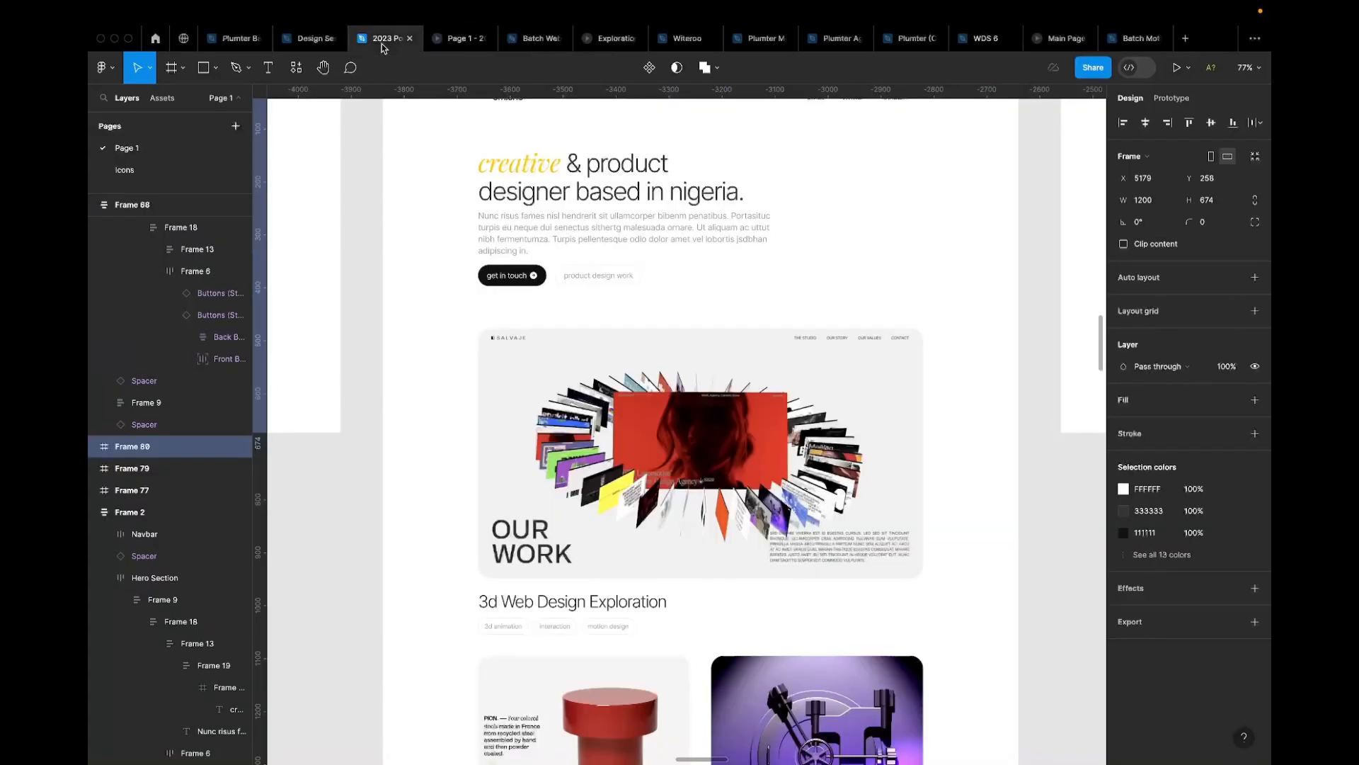
scroll(713, 298, up, 2)
scroll(711, 293, up, 5)
scroll(679, 277, up, 2)
click(564, 235)
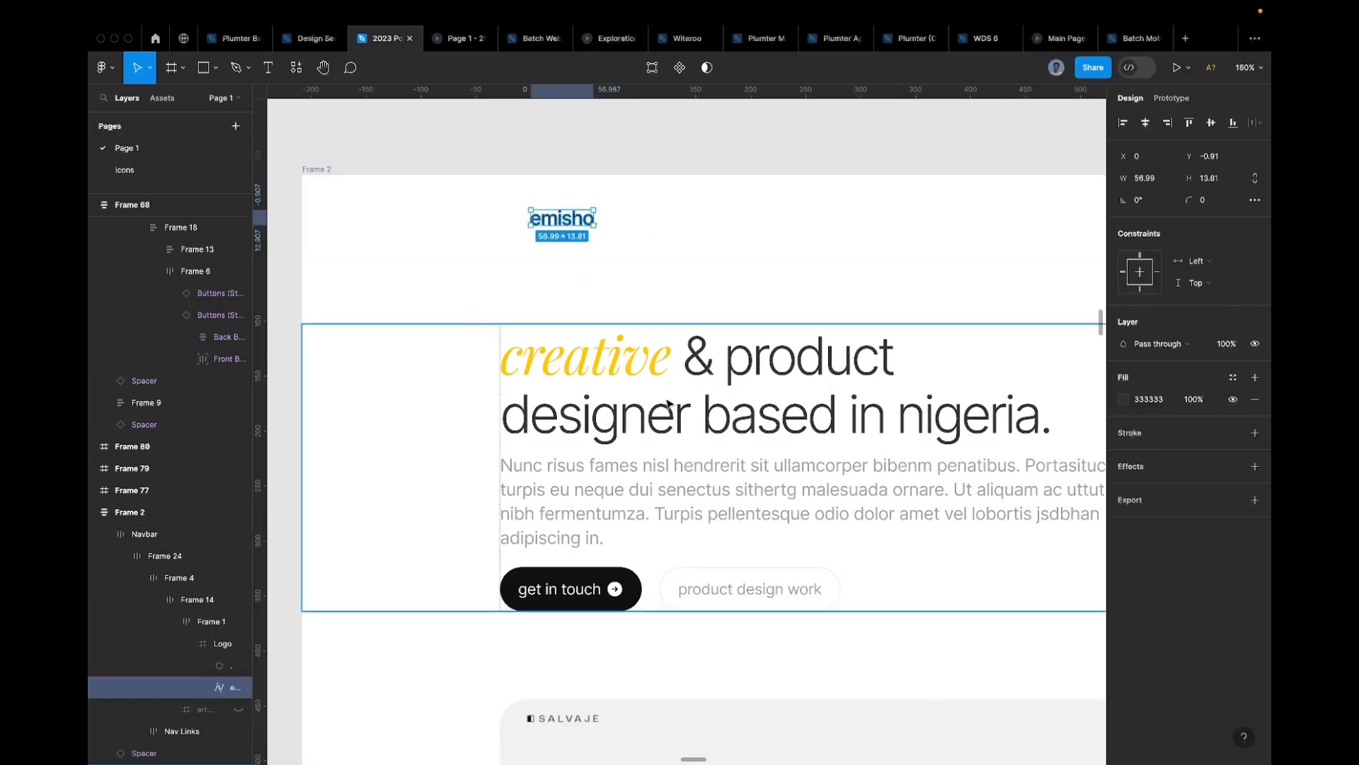
click(612, 386)
click(573, 591)
scroll(577, 594, up, 5)
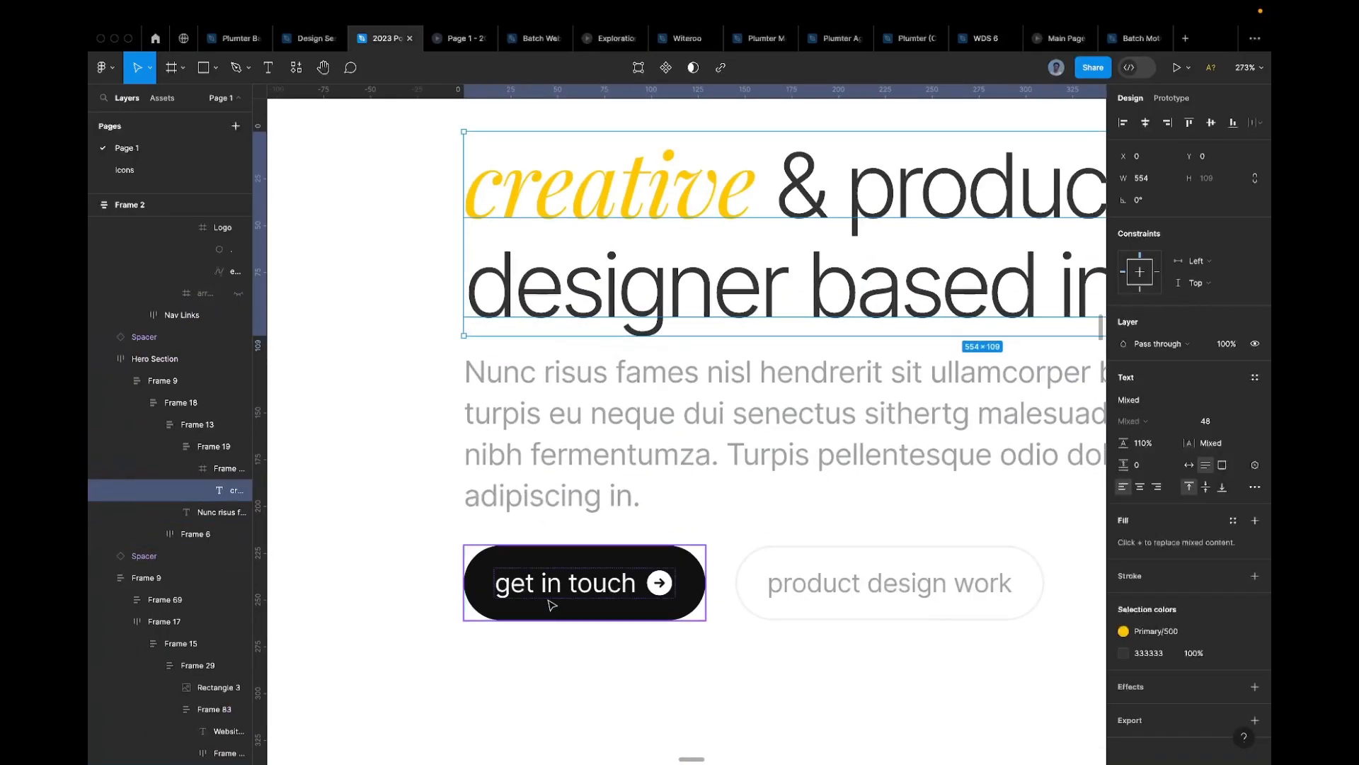
double_click(566, 591)
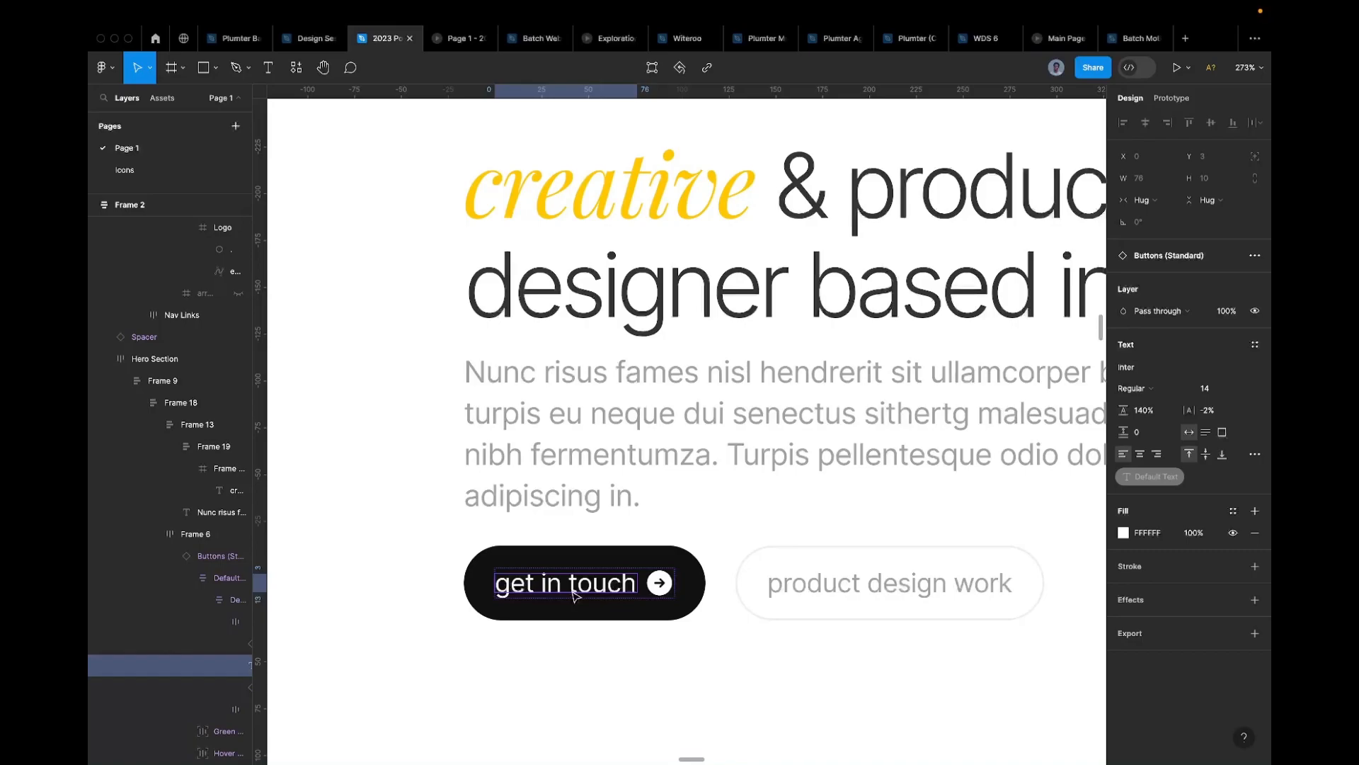
scroll(579, 593, down, 5)
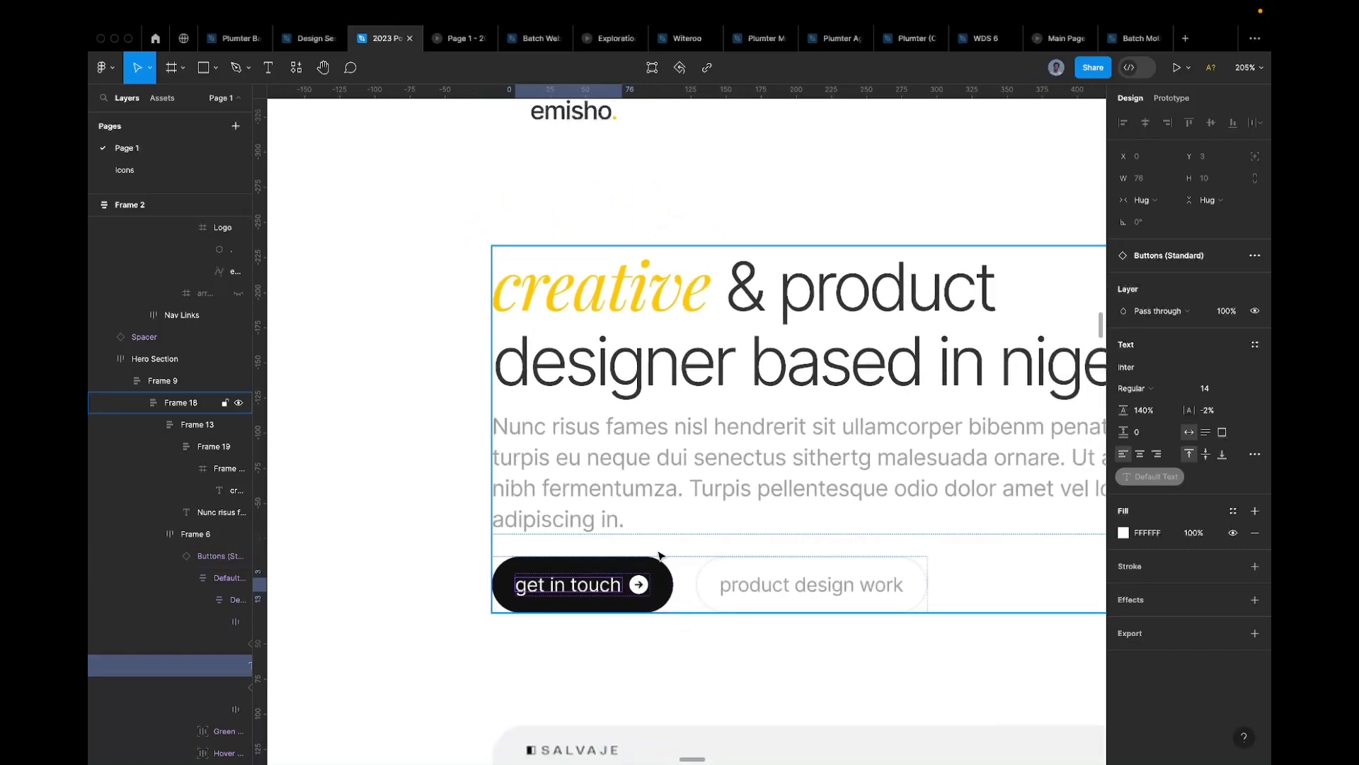
scroll(681, 509, down, 5)
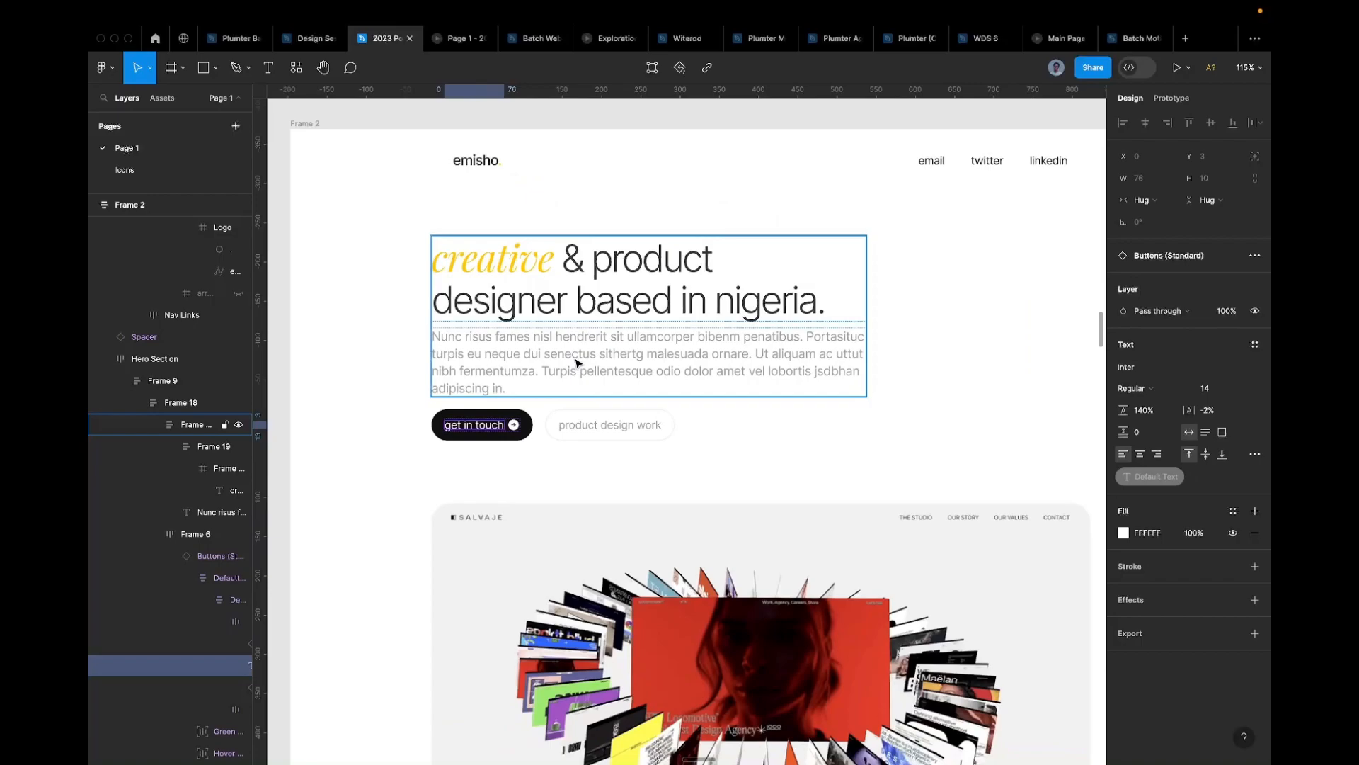
click(528, 265)
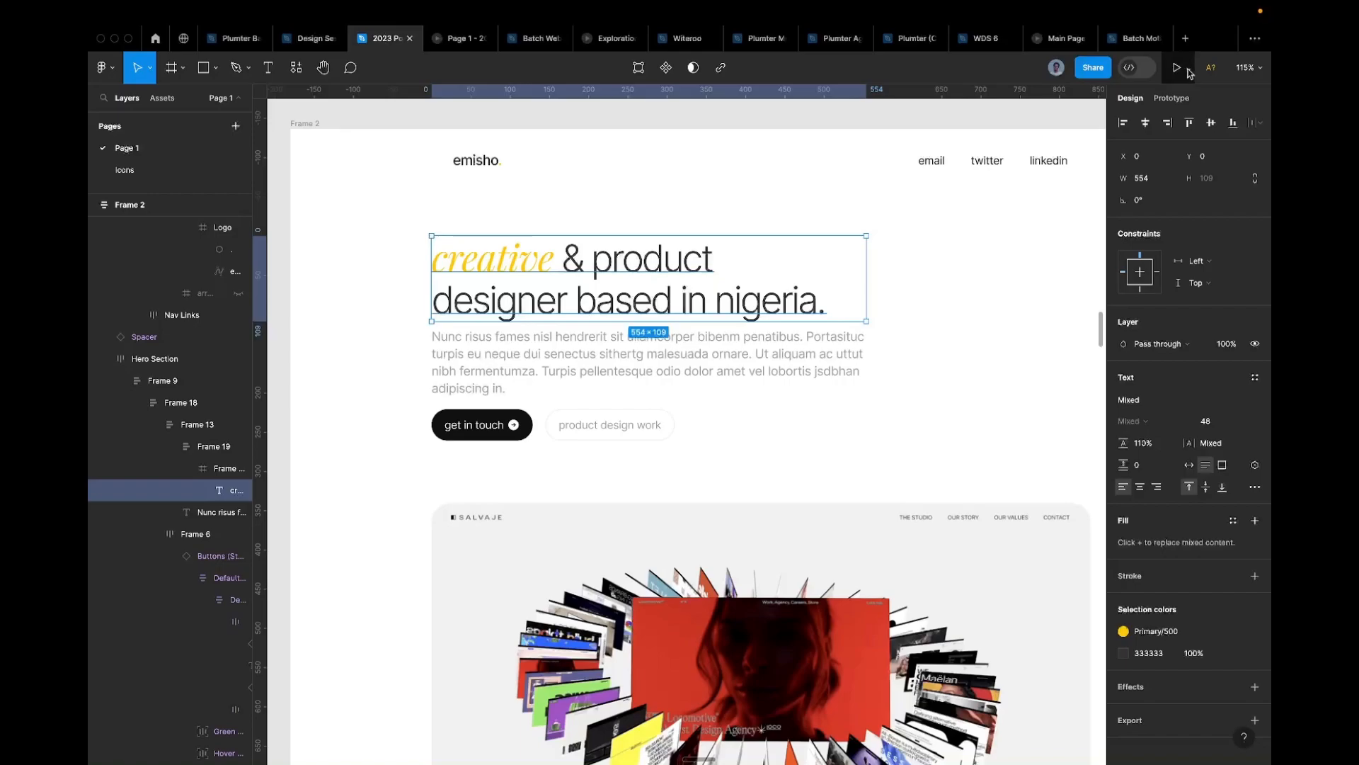
click(1135, 38)
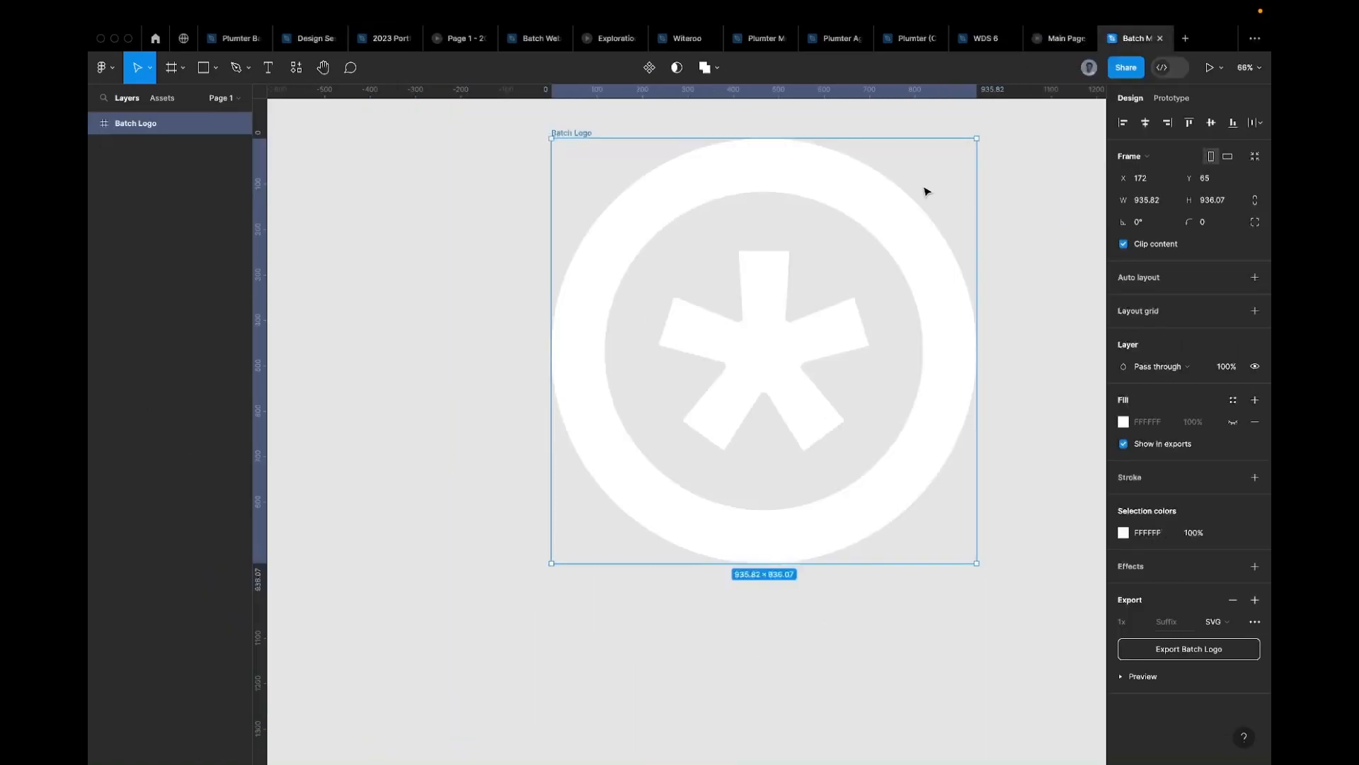
Step: Return to the WDS 6 file and move the navigation links into the Desktop - 1 frame's upper-right corner, to about X 1085, Y 39
click(972, 39)
scroll(796, 235, down, 5)
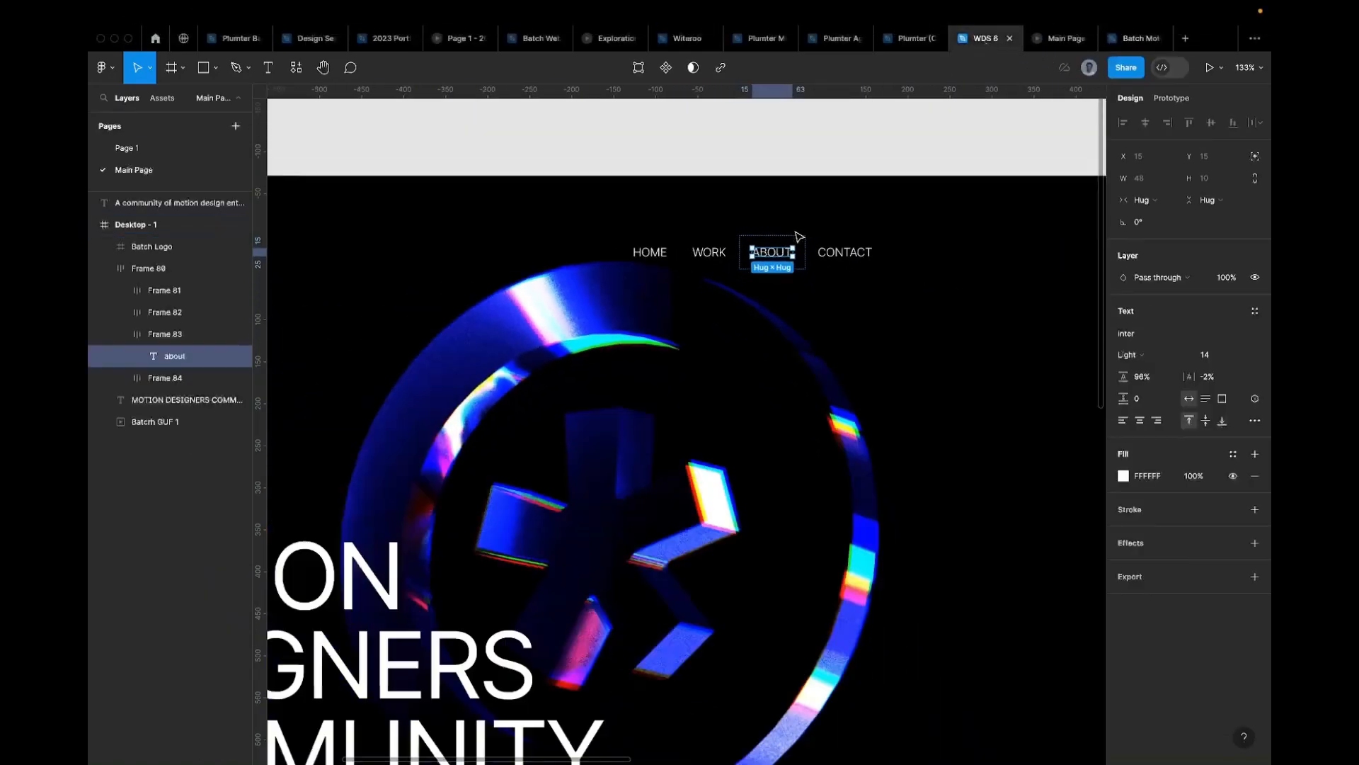
click(624, 235)
click(676, 255)
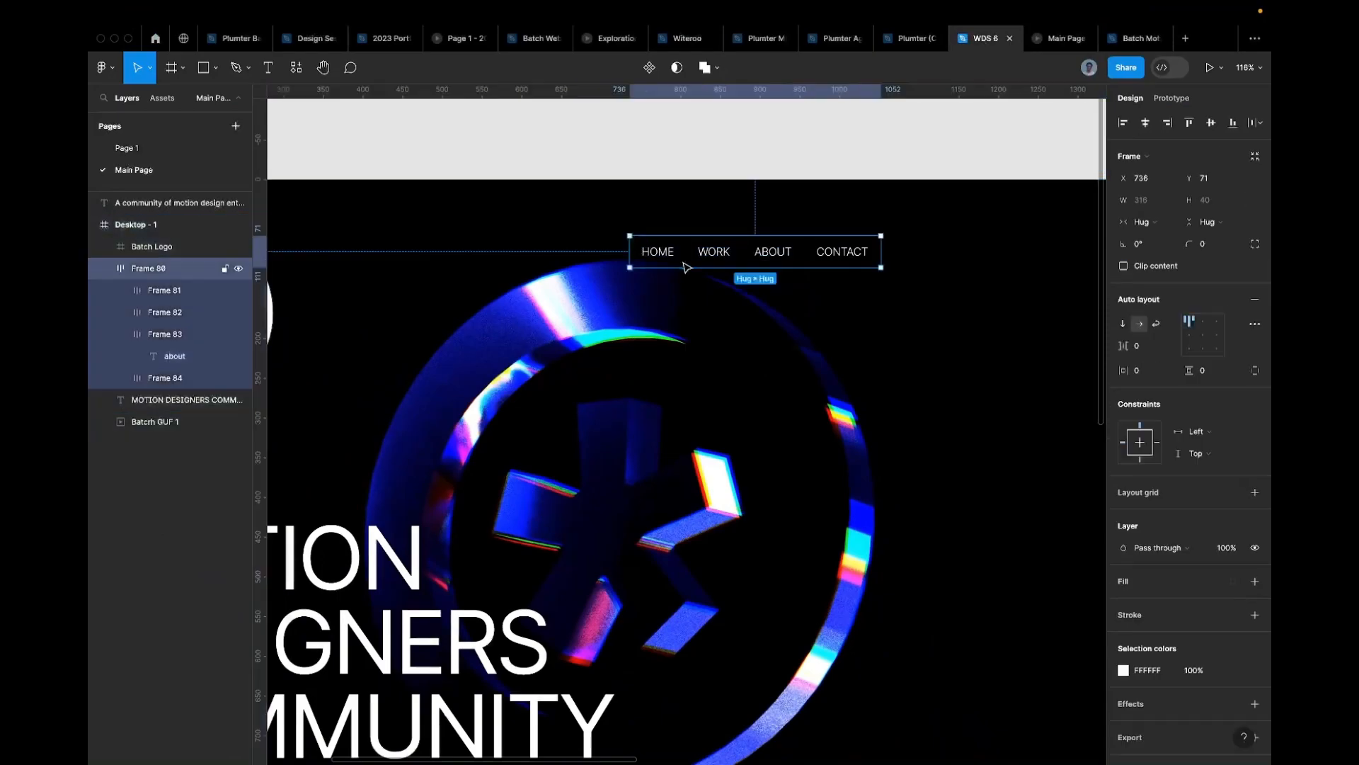
scroll(683, 262, down, 5)
scroll(684, 262, up, 5)
click(675, 262)
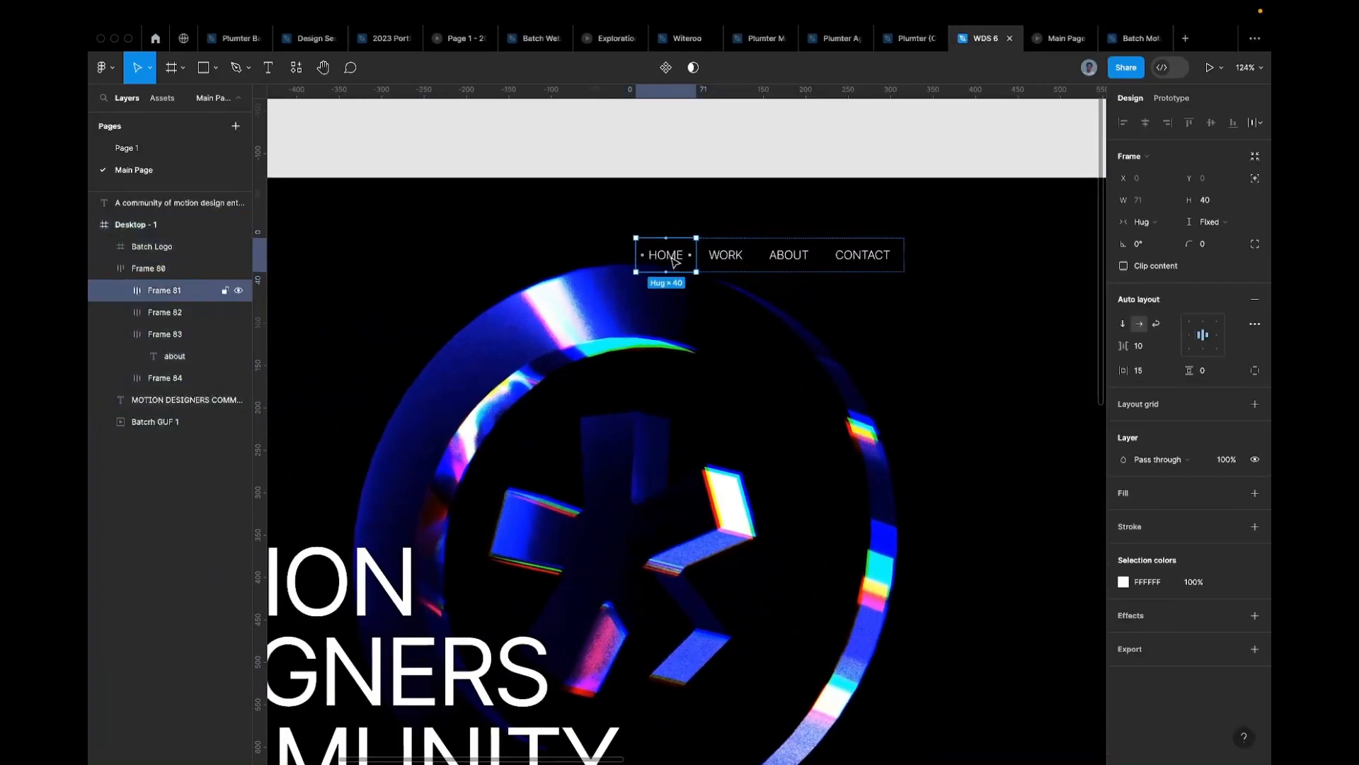
click(781, 226)
scroll(781, 226, down, 3)
click(744, 243)
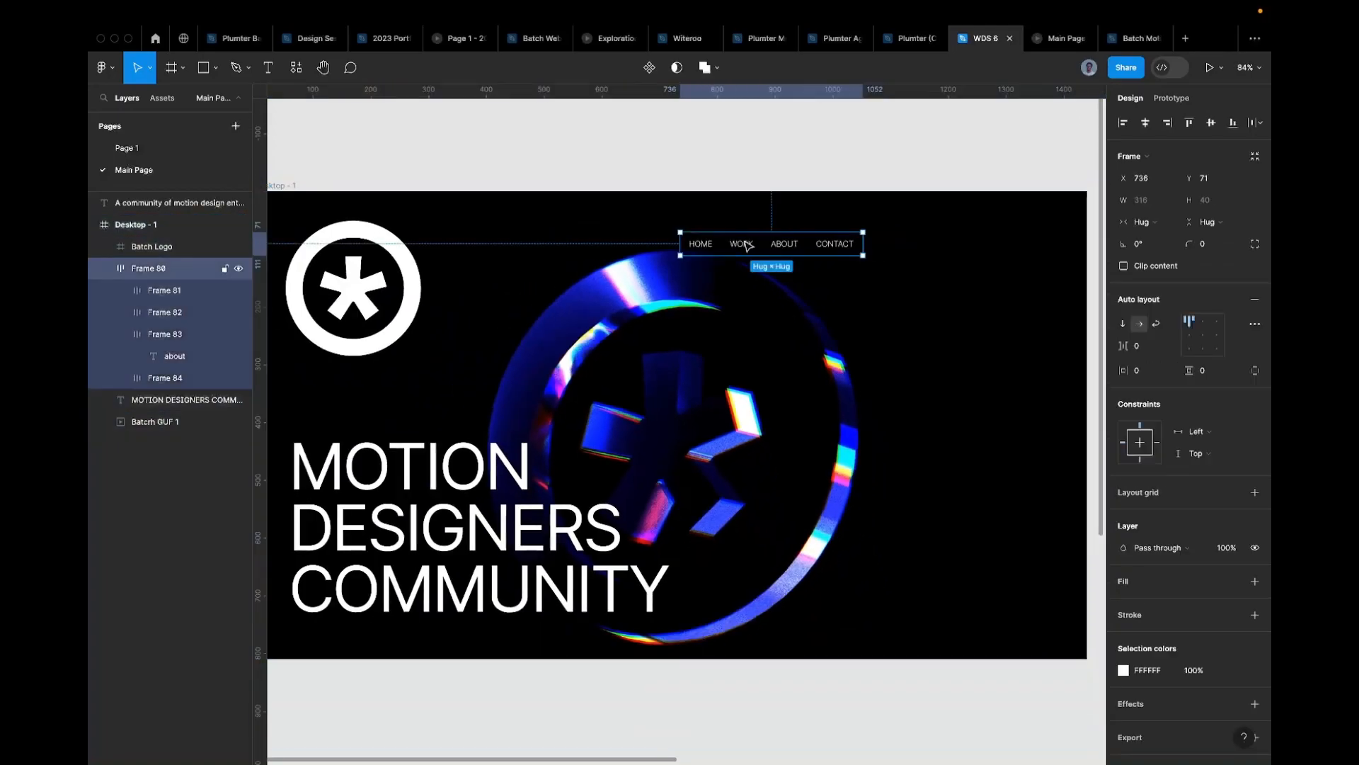
drag(745, 243, 965, 245)
drag(943, 228, 950, 226)
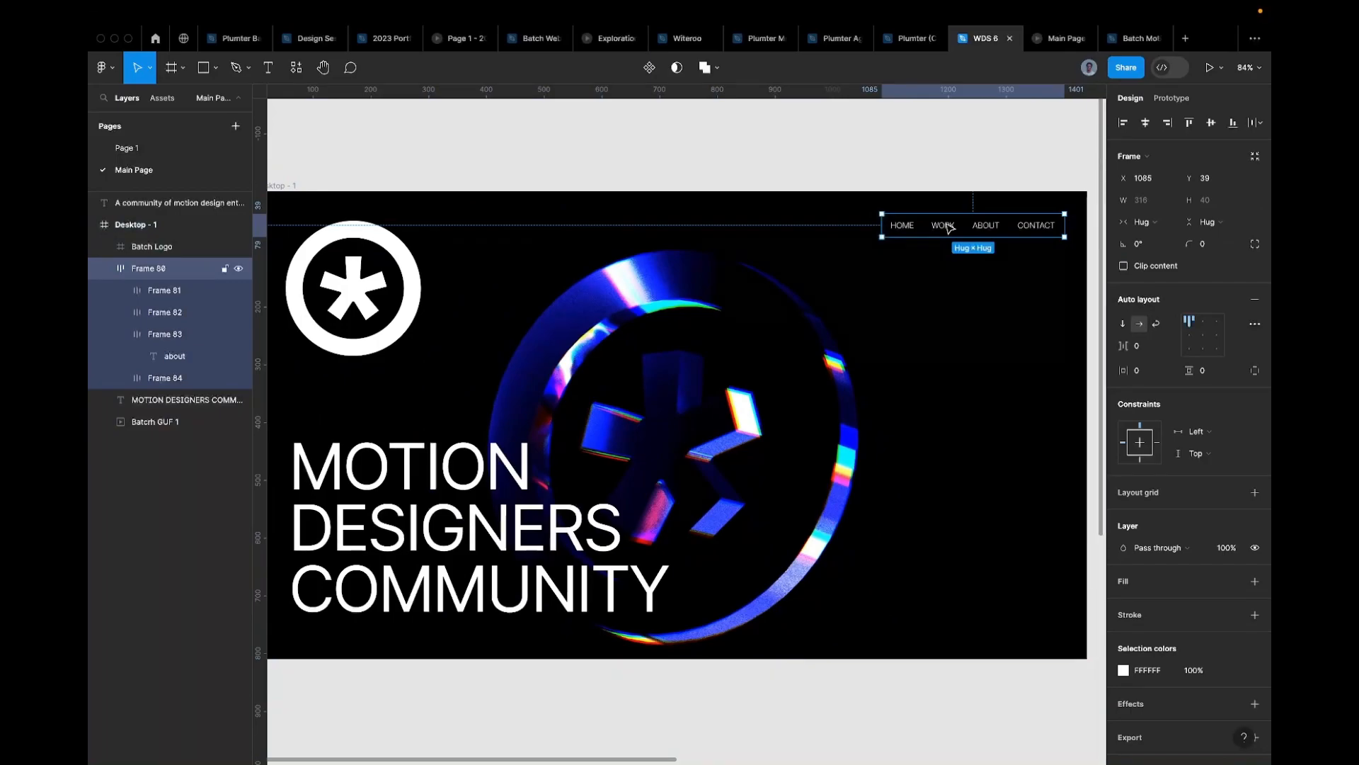
Step: Examine the navigation links' text and alignment against the large headline in the Desktop - 1 frame
scroll(1000, 225, up, 5)
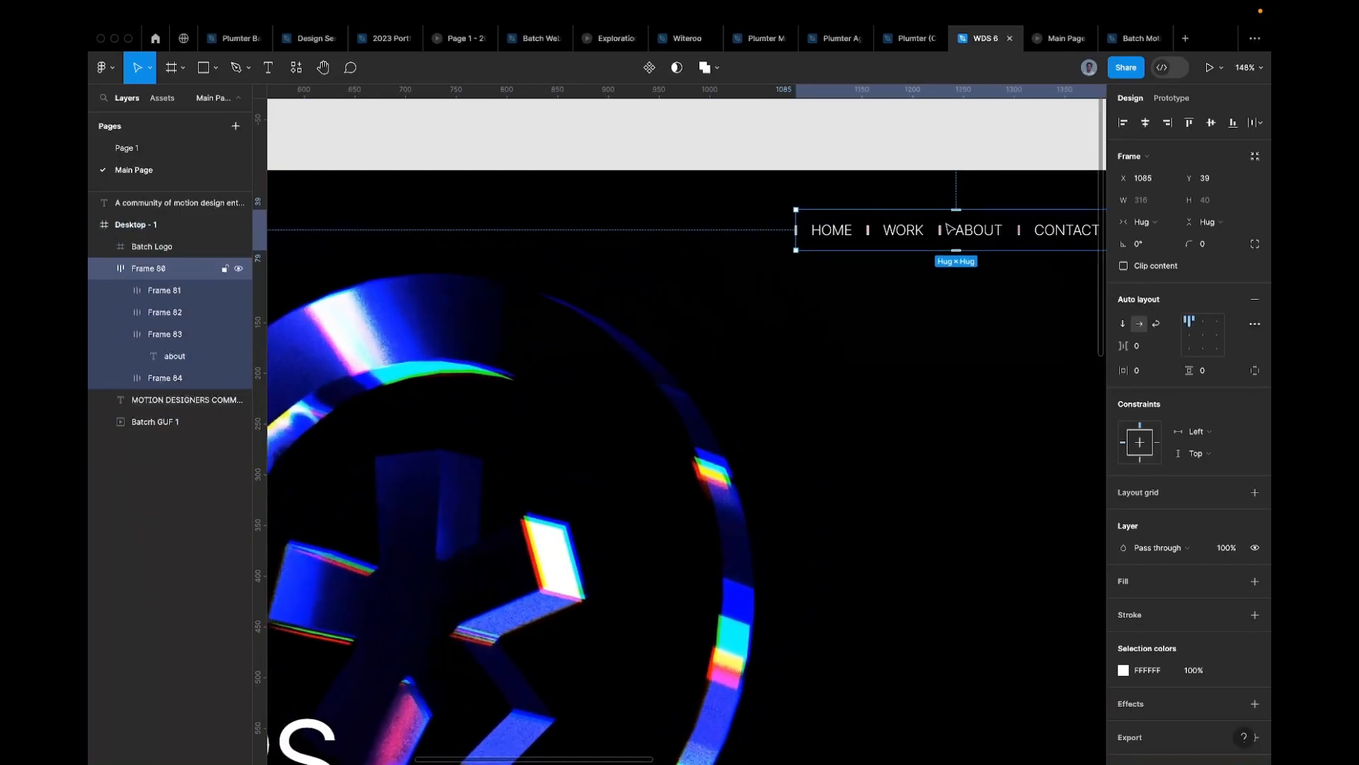
super+click(964, 238)
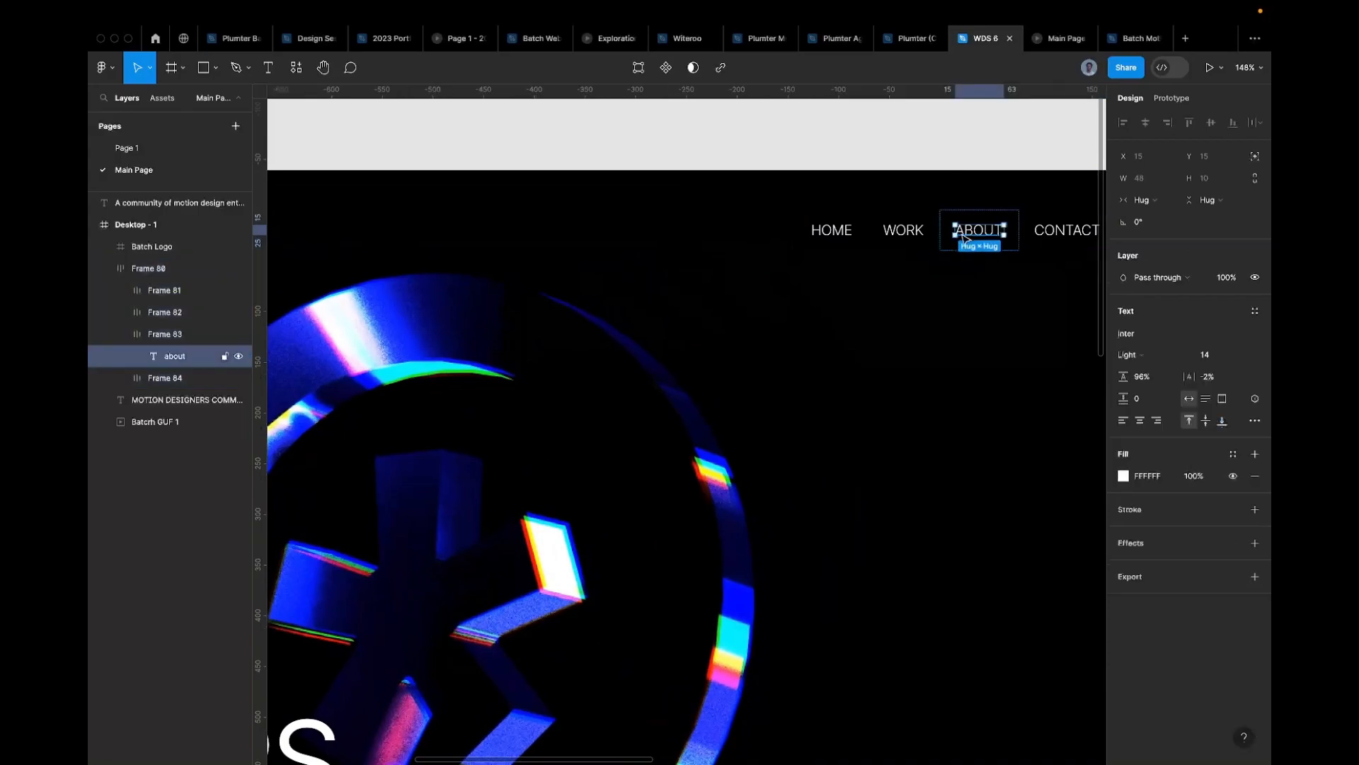
scroll(998, 234, right, 2)
click(1033, 234)
scroll(1032, 231, down, 5)
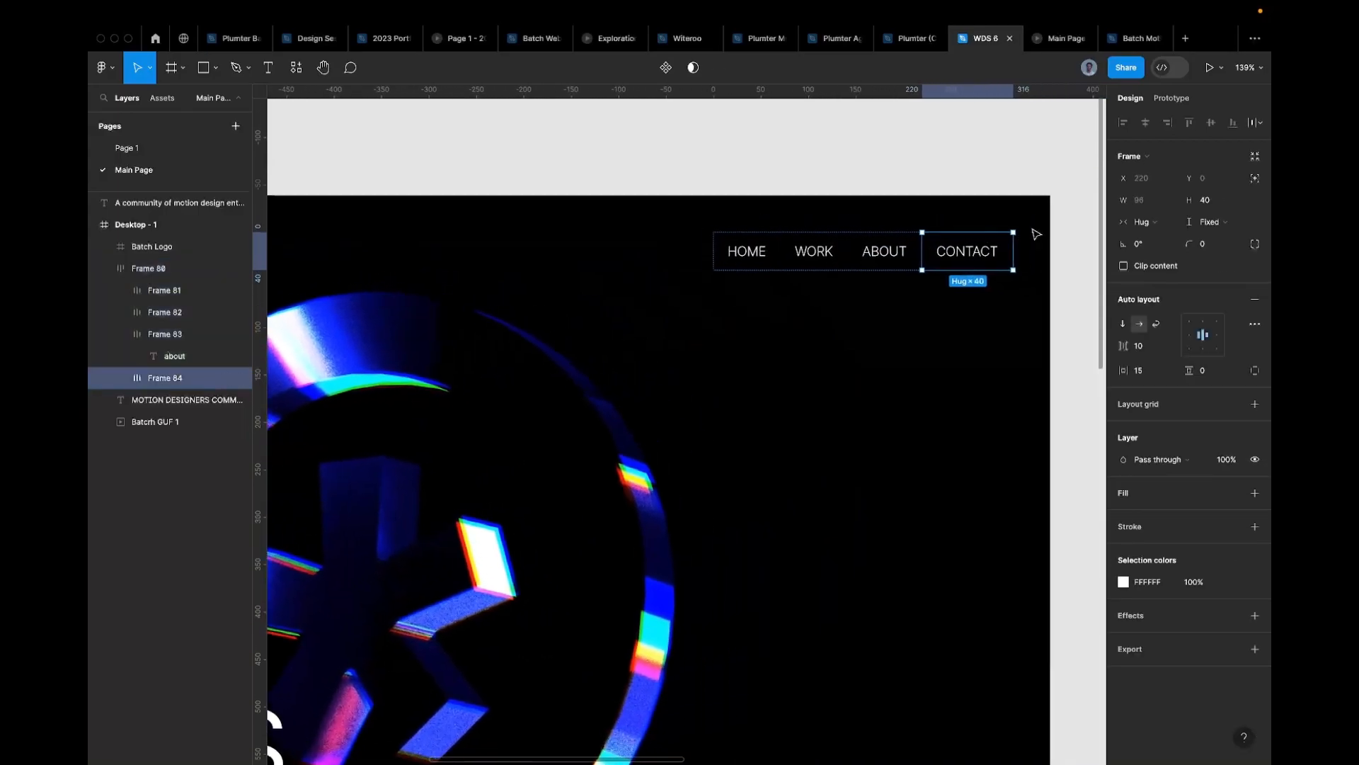
click(528, 500)
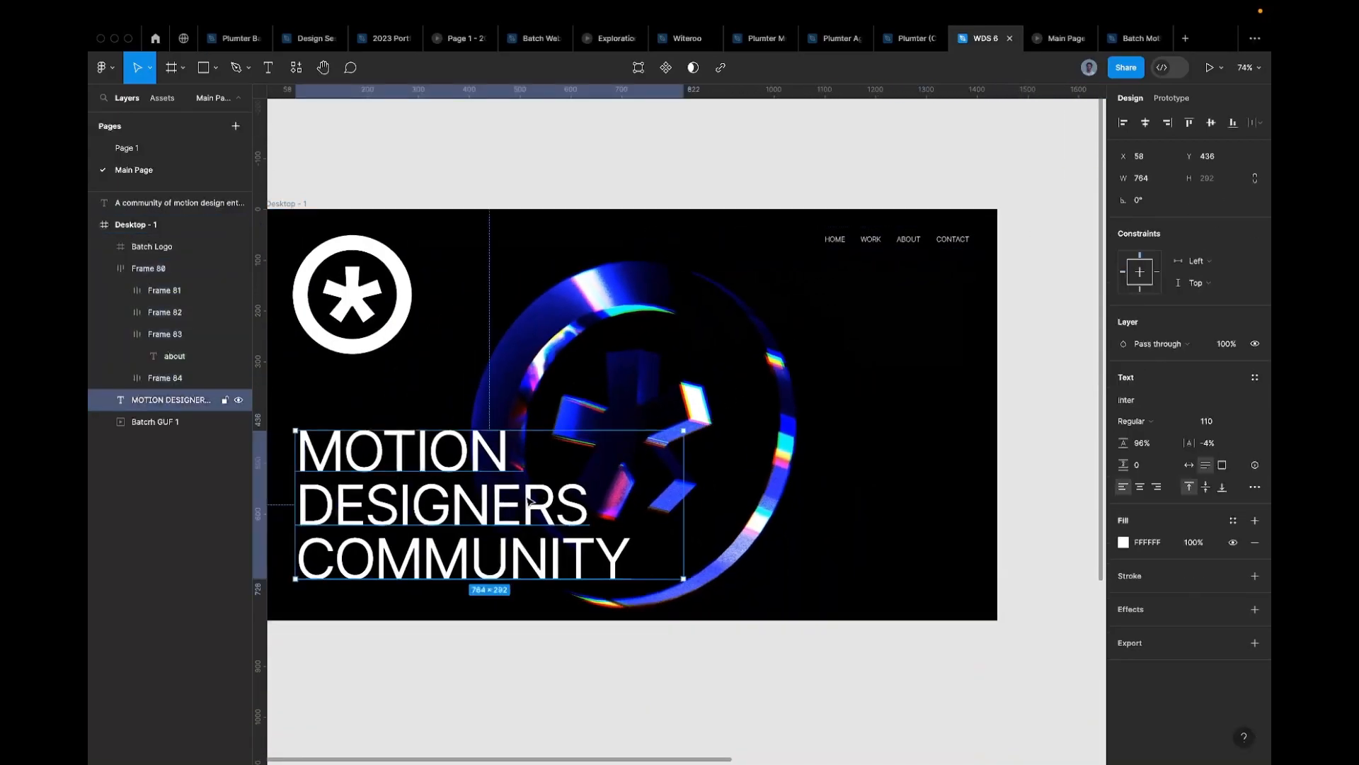
scroll(461, 521, left, 1)
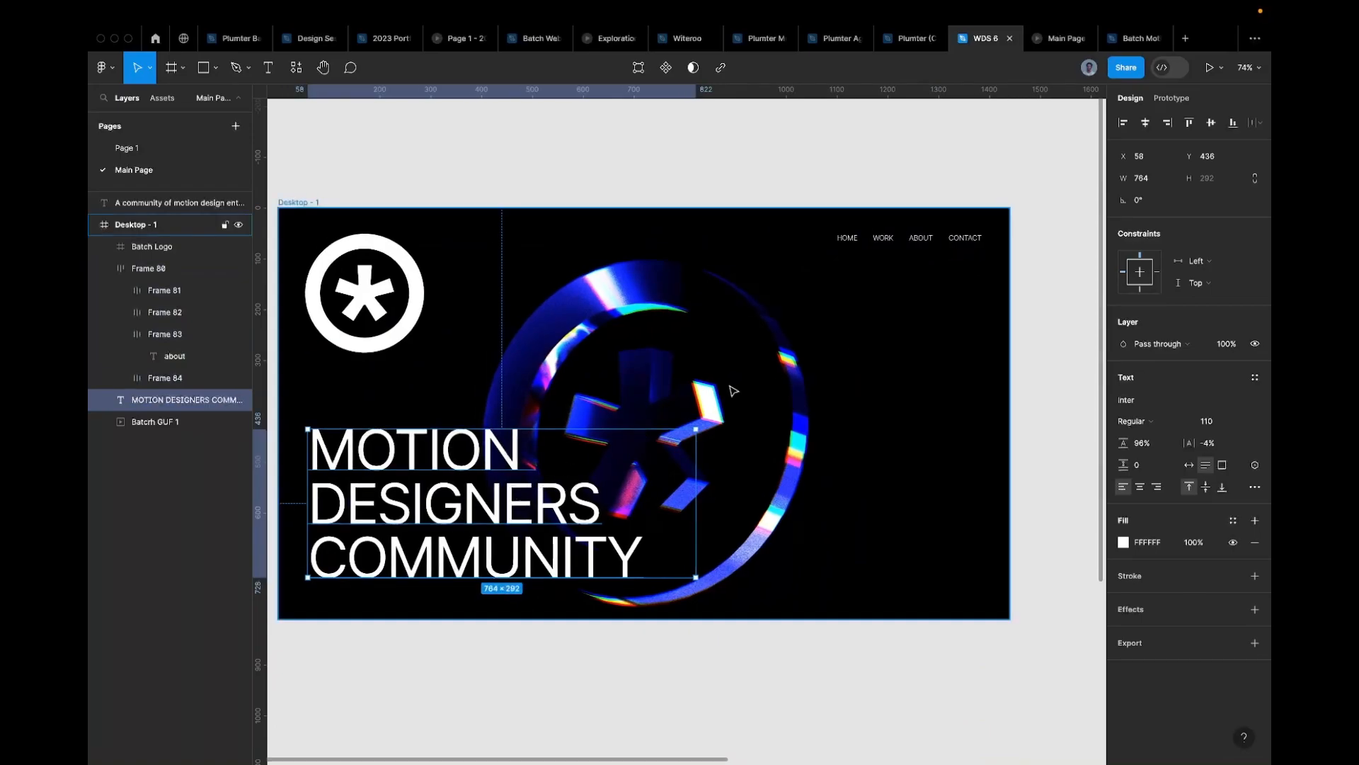
scroll(638, 450, down, 1)
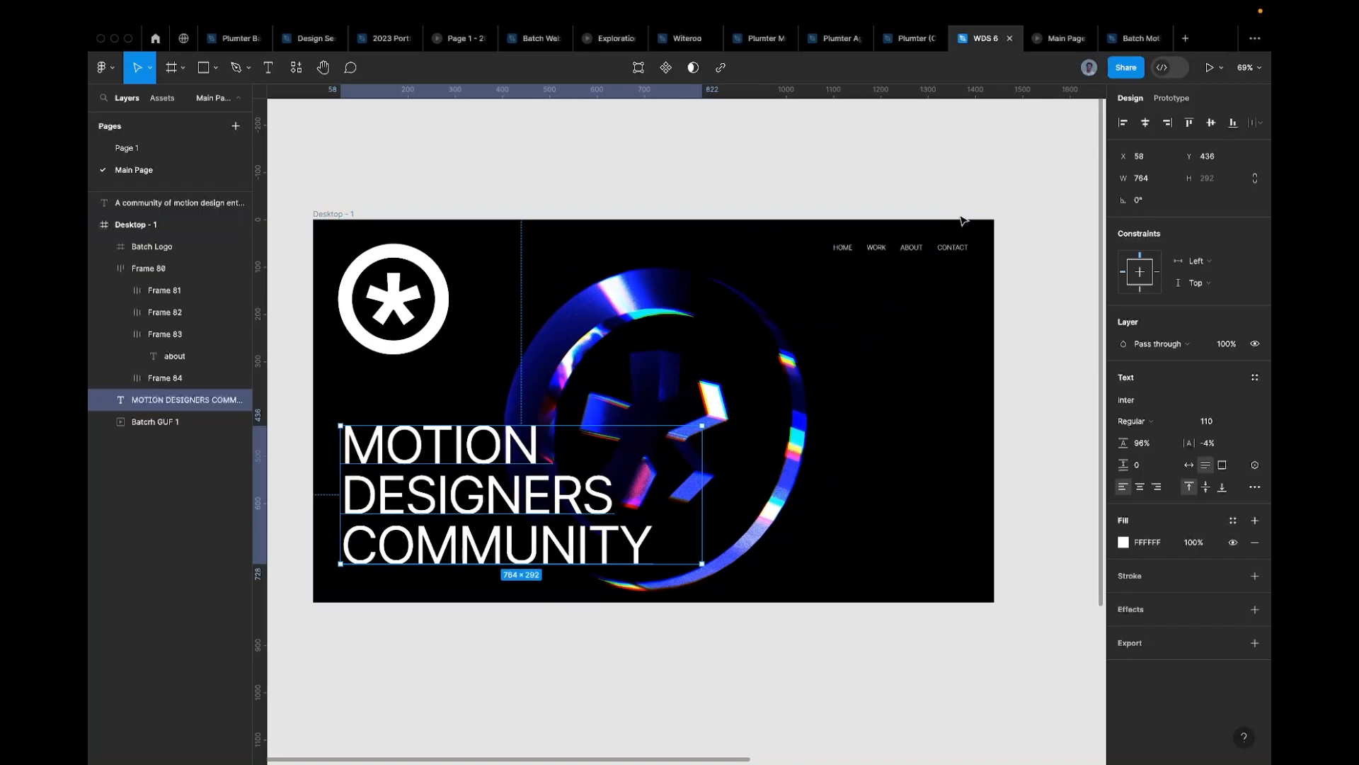
scroll(960, 218, up, 5)
click(942, 266)
click(939, 270)
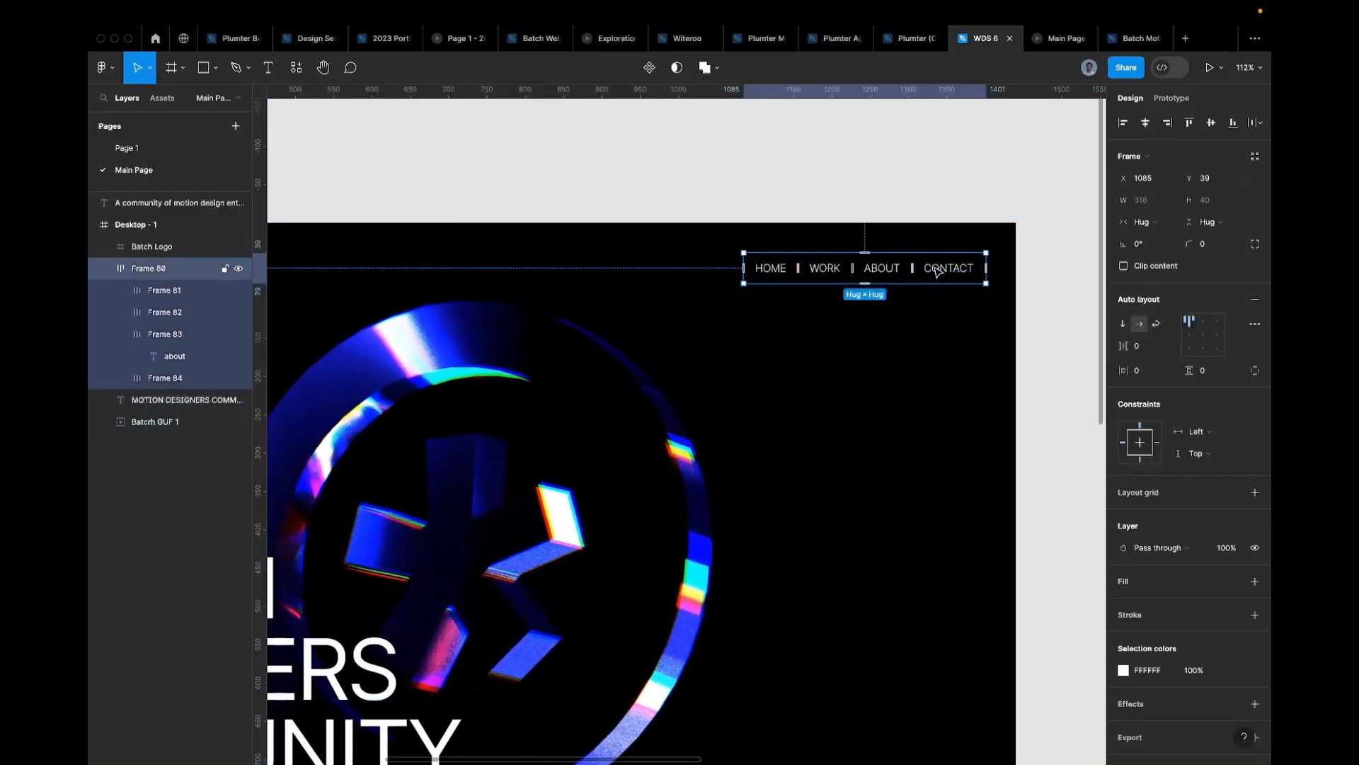
scroll(936, 272, down, 5)
scroll(896, 266, down, 4)
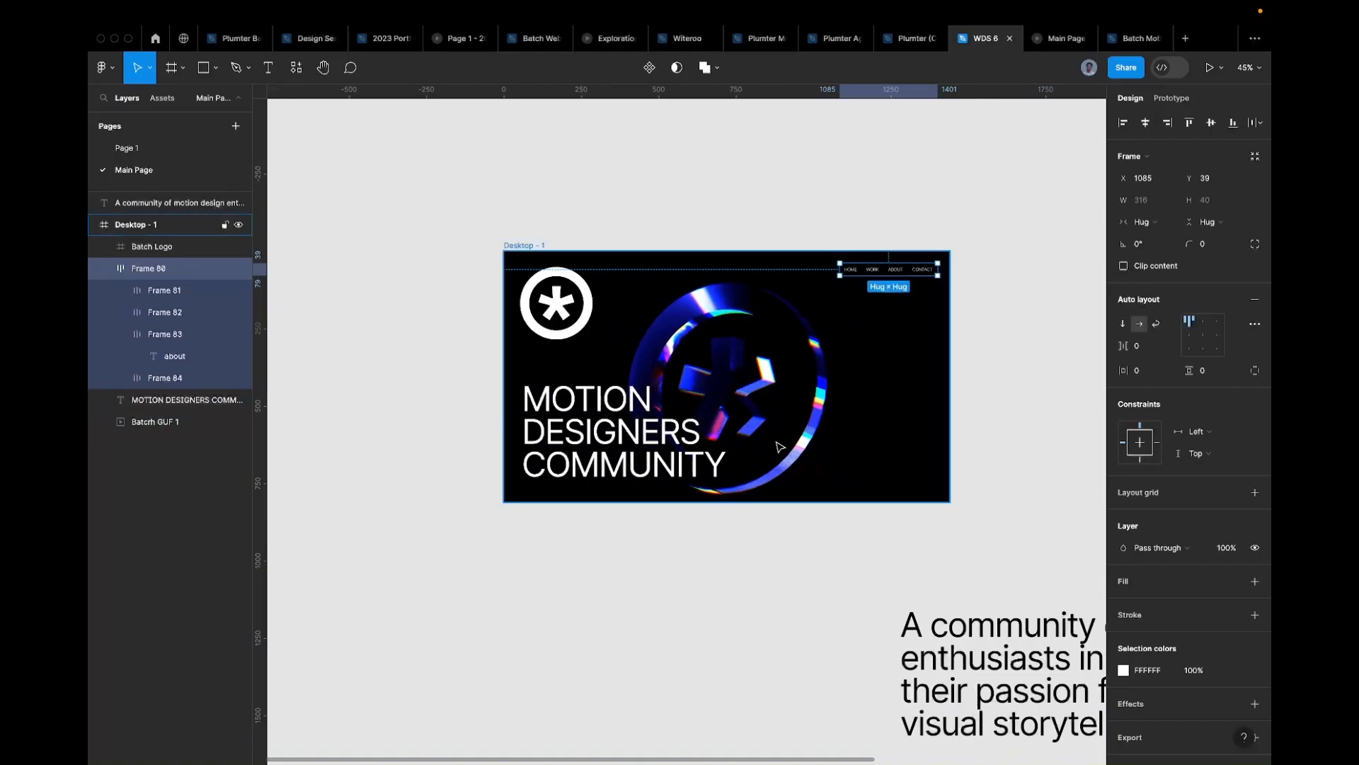
scroll(779, 447, up, 2)
click(637, 451)
scroll(638, 451, up, 1)
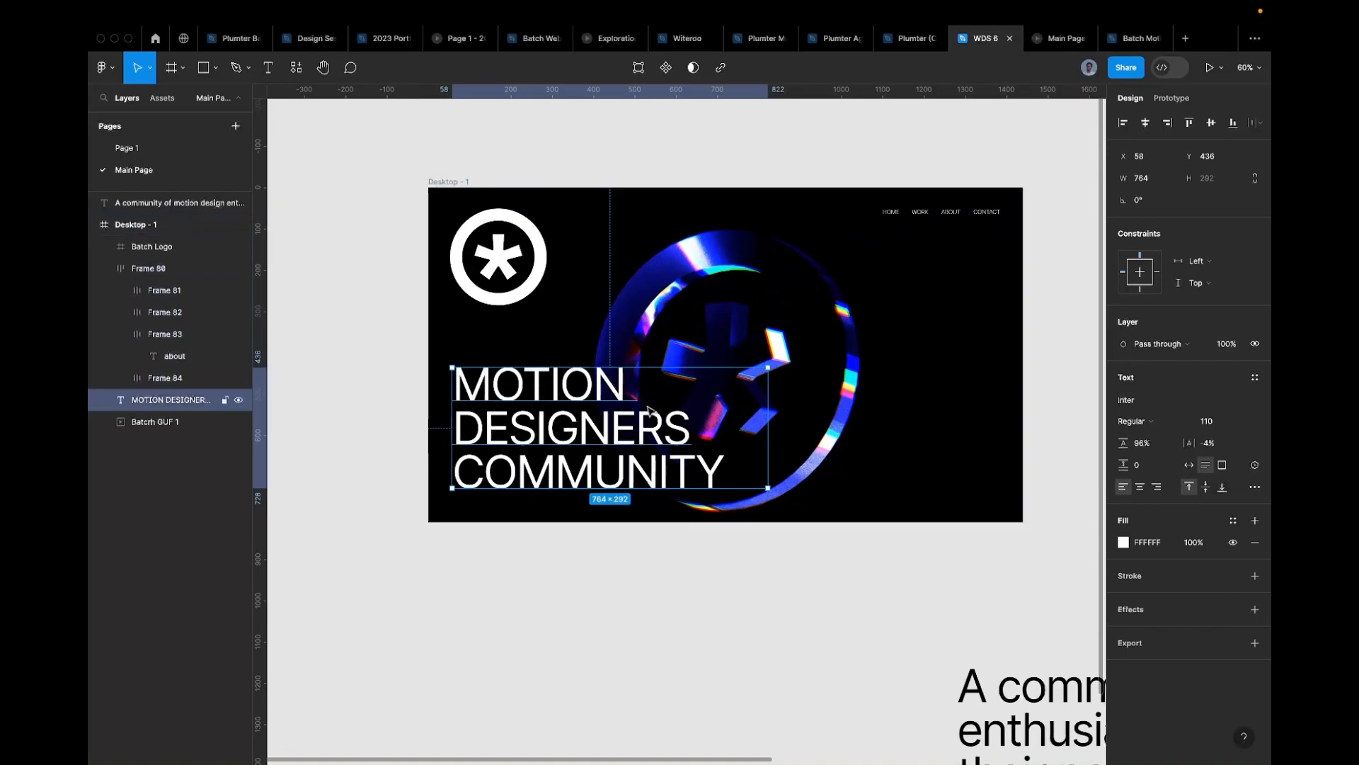
Step: Switch to the browser to study the hero layouts of the designer portfolio and Dogstudio websites, and return to Figma
key(ctrl+Left)
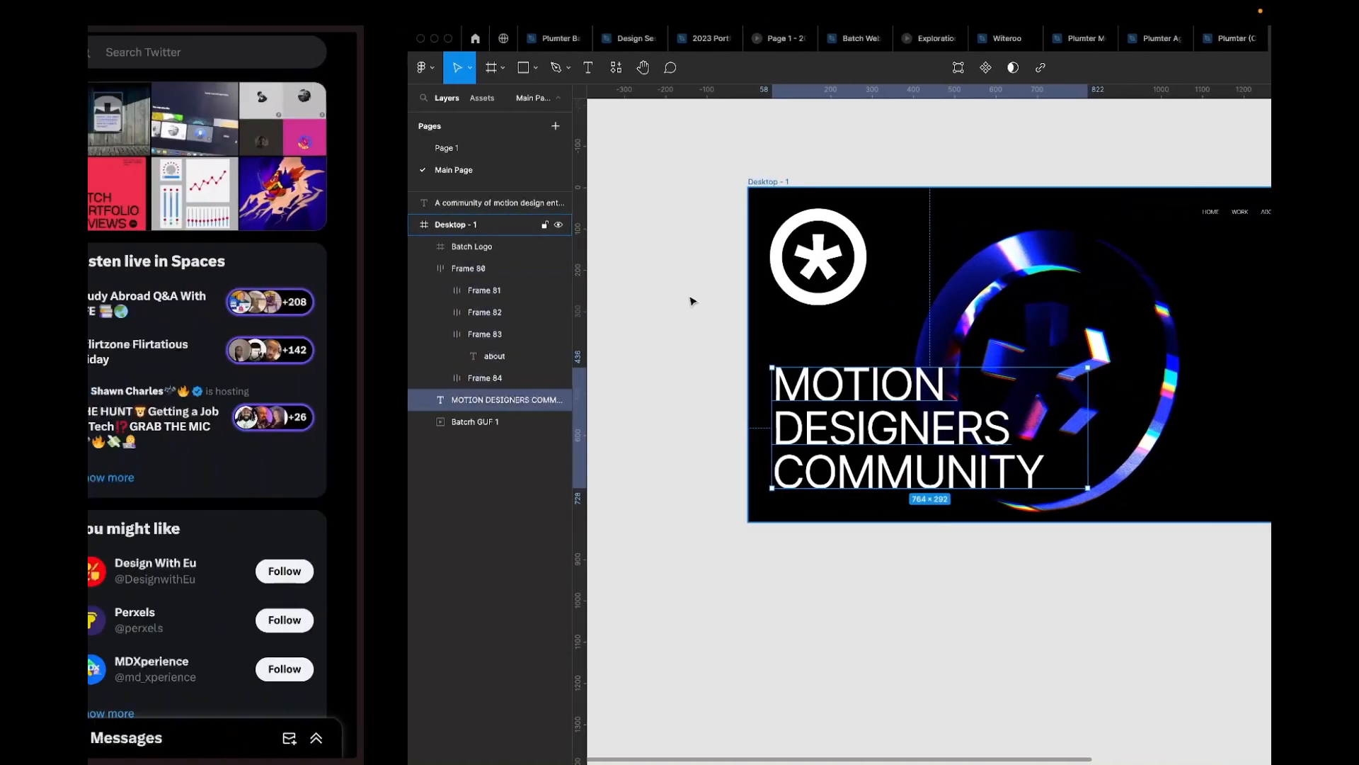
click(178, 283)
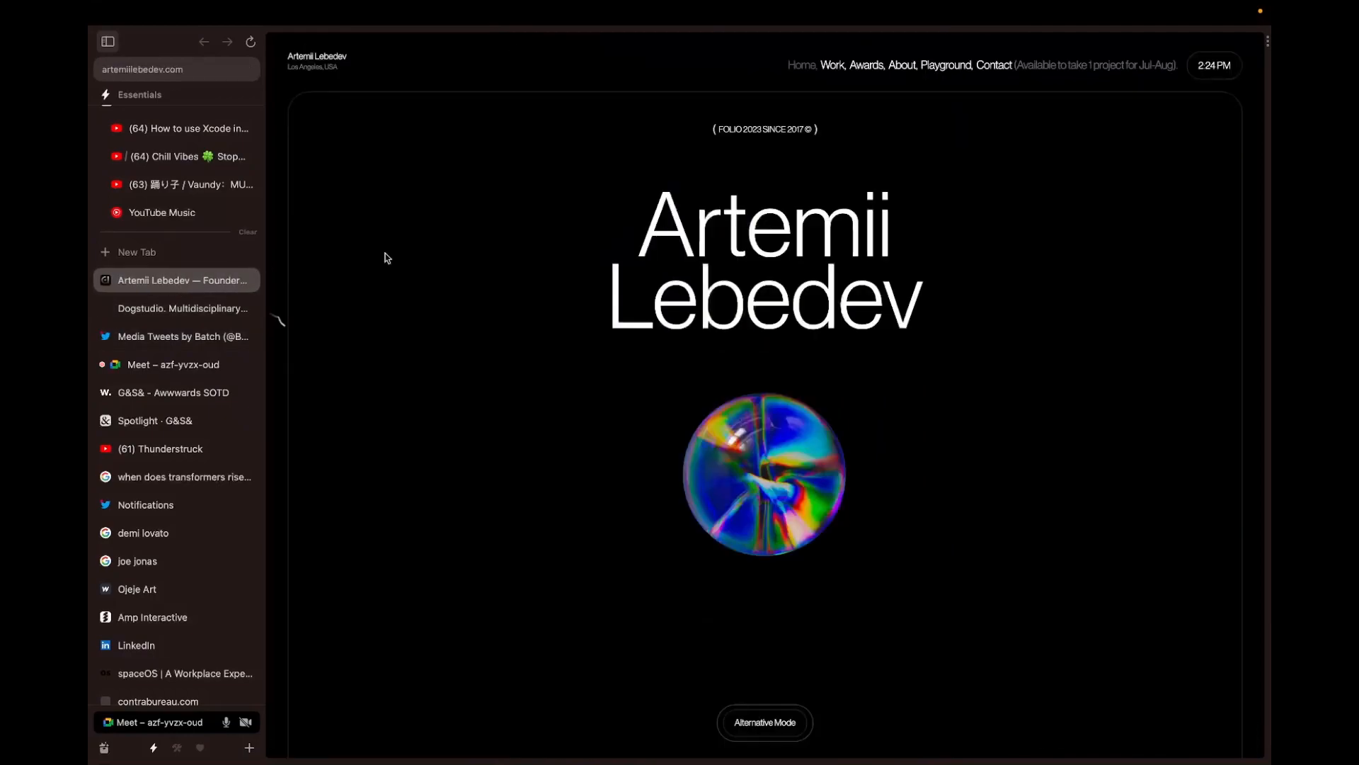
scroll(694, 350, down, 5)
scroll(698, 351, up, 3)
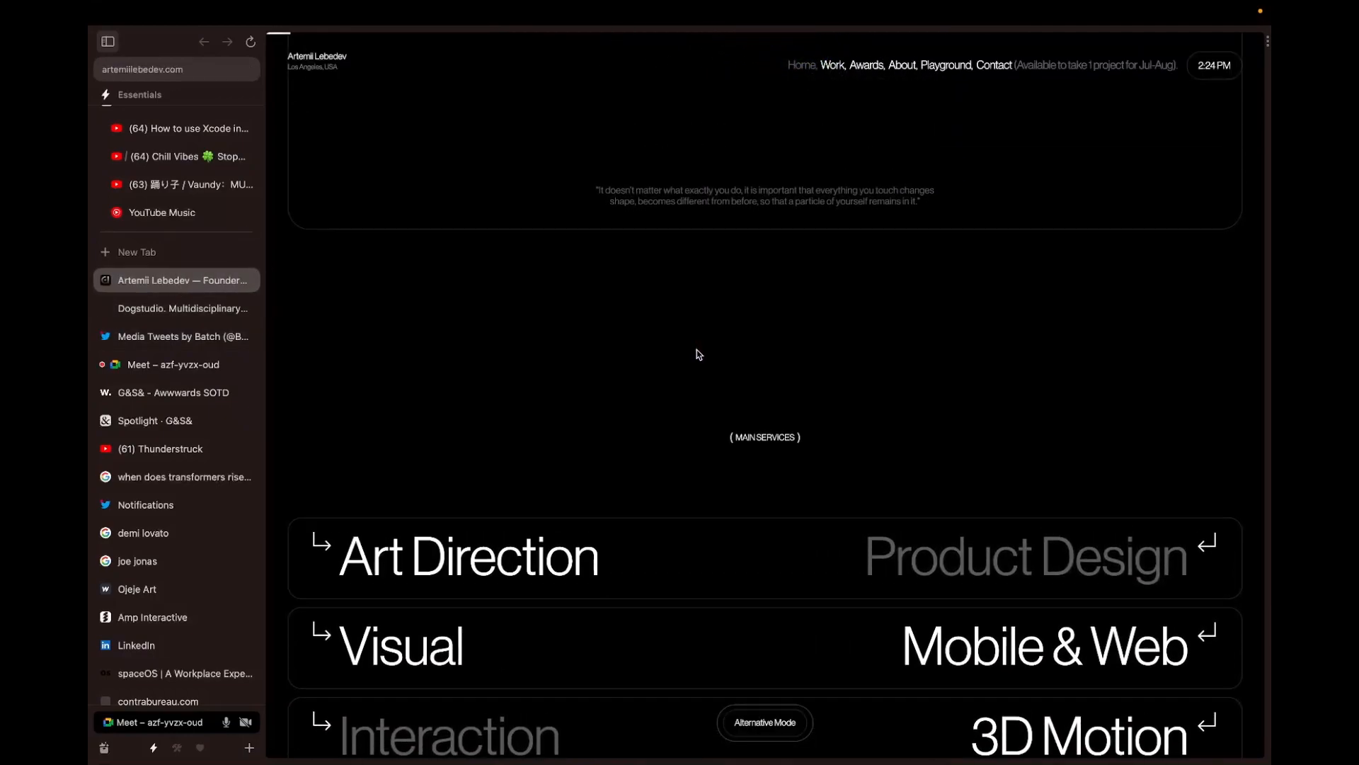
scroll(698, 354, up, 5)
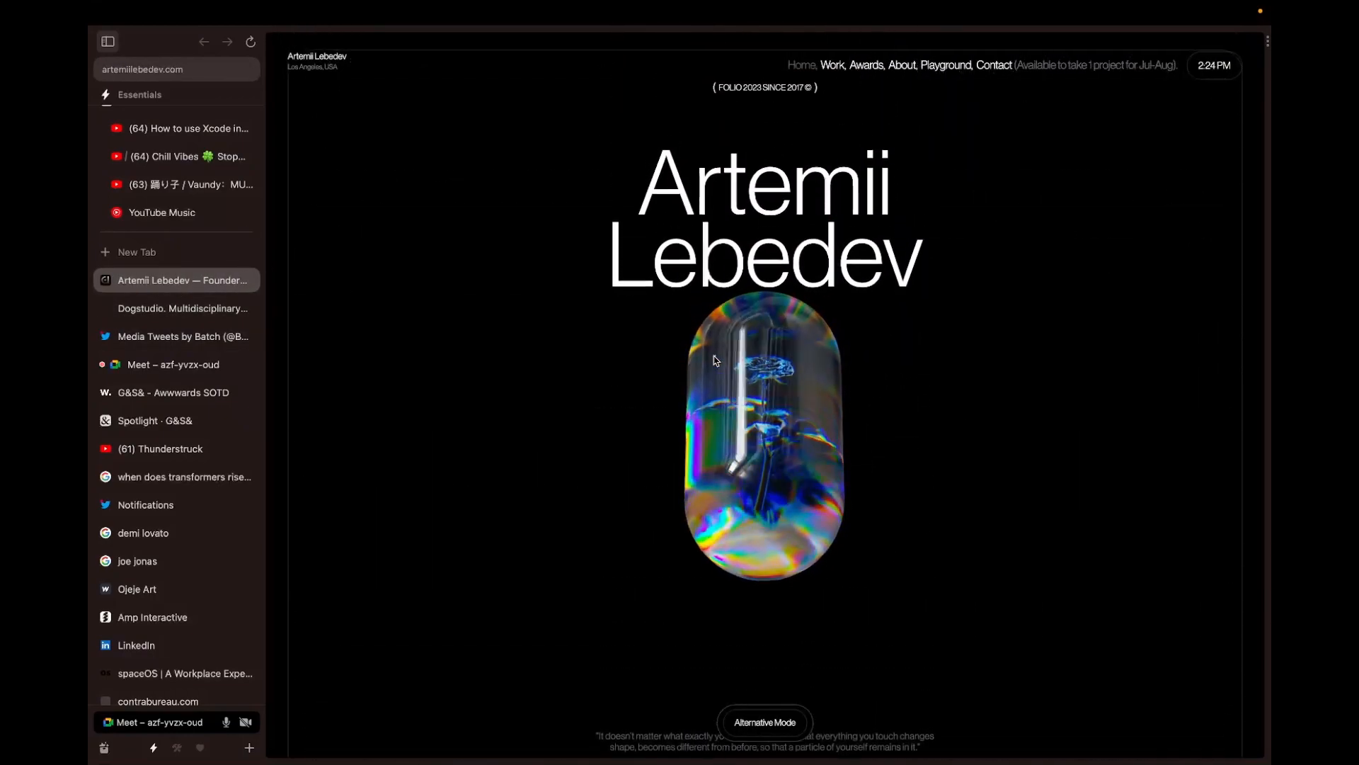
click(171, 301)
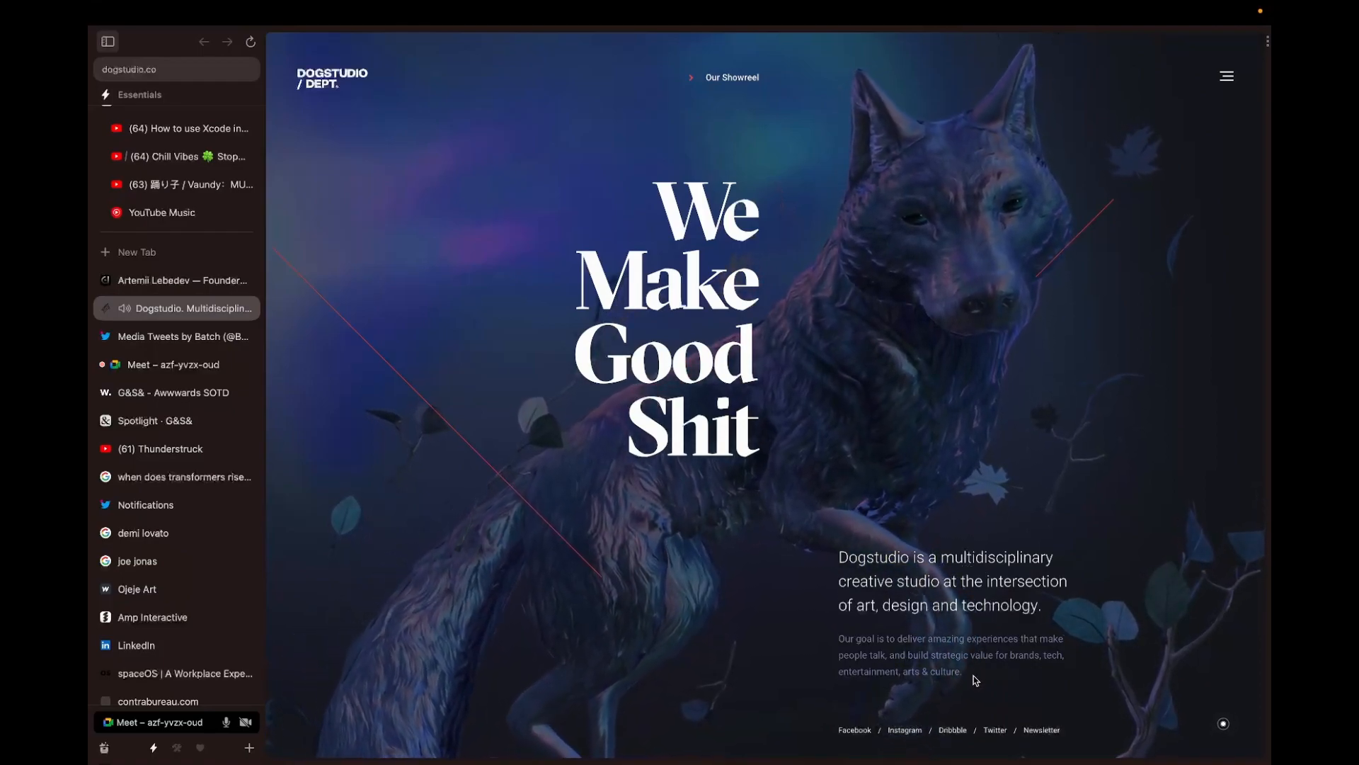
key(ctrl+Right)
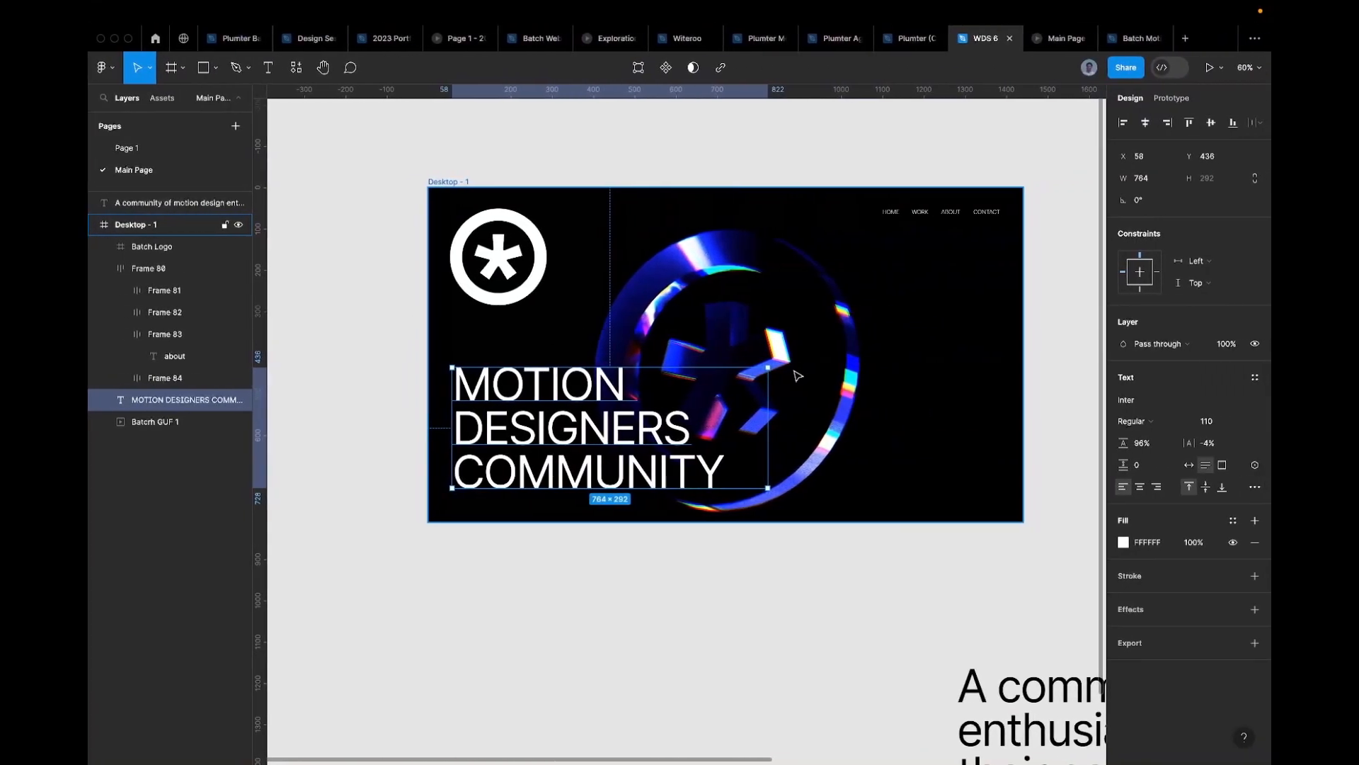
Step: Lock the coin GIF layer in the Desktop - 1 frame and clear the selection
scroll(798, 375, up, 3)
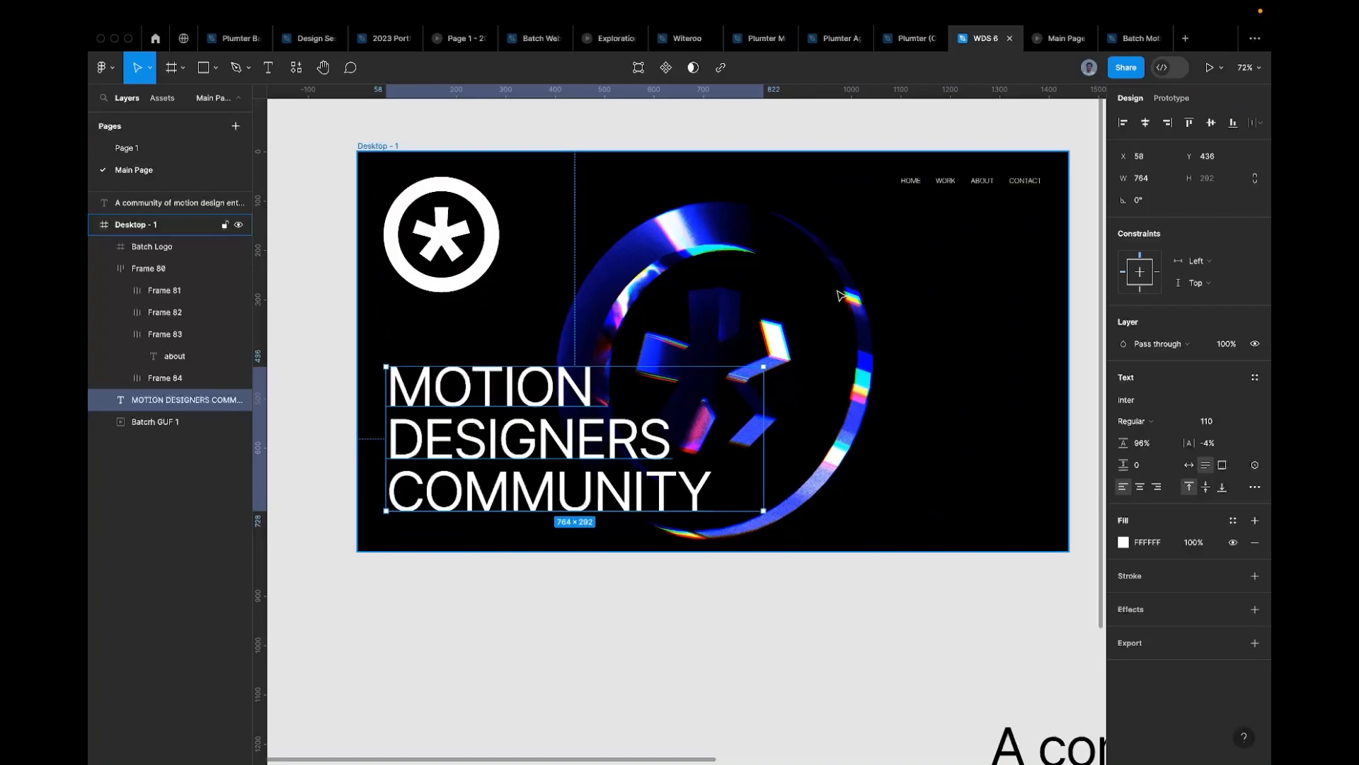
key(Escape)
scroll(838, 298, down, 3)
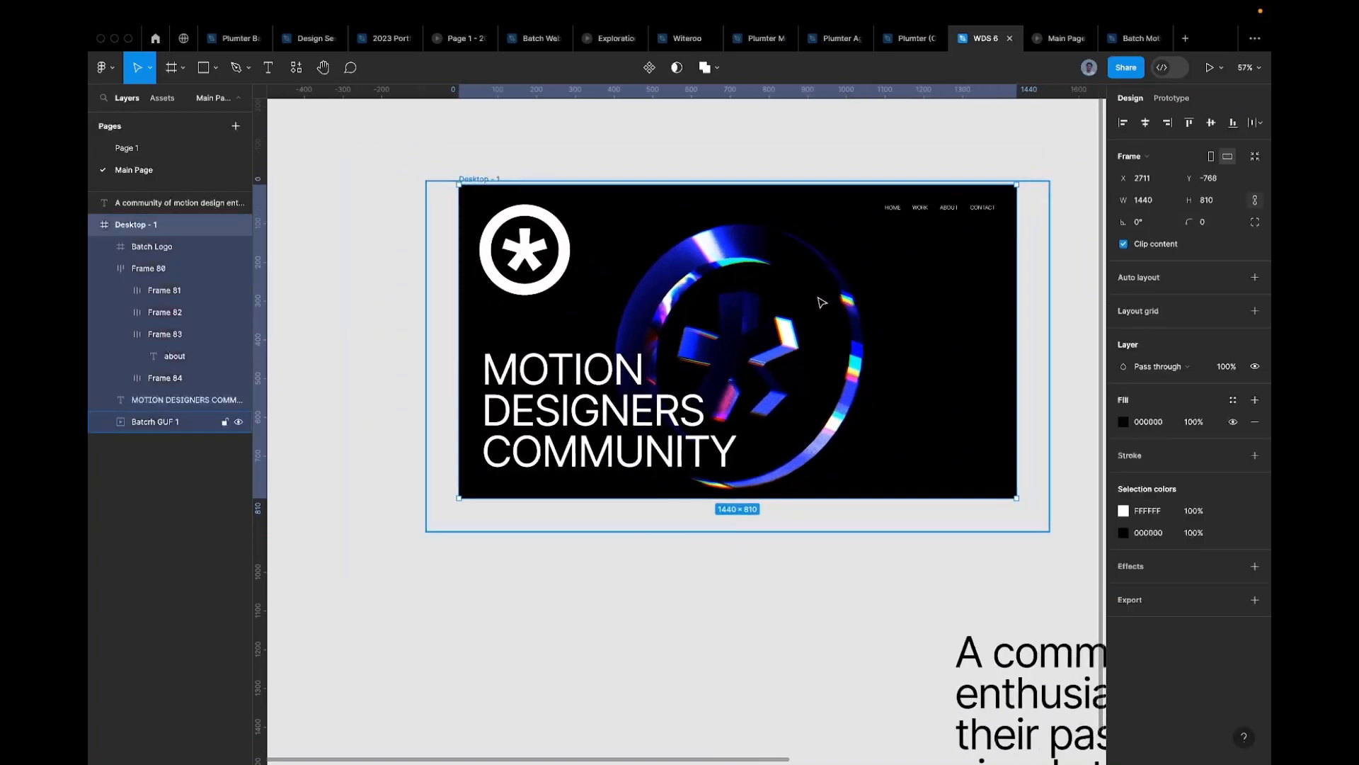
click(821, 303)
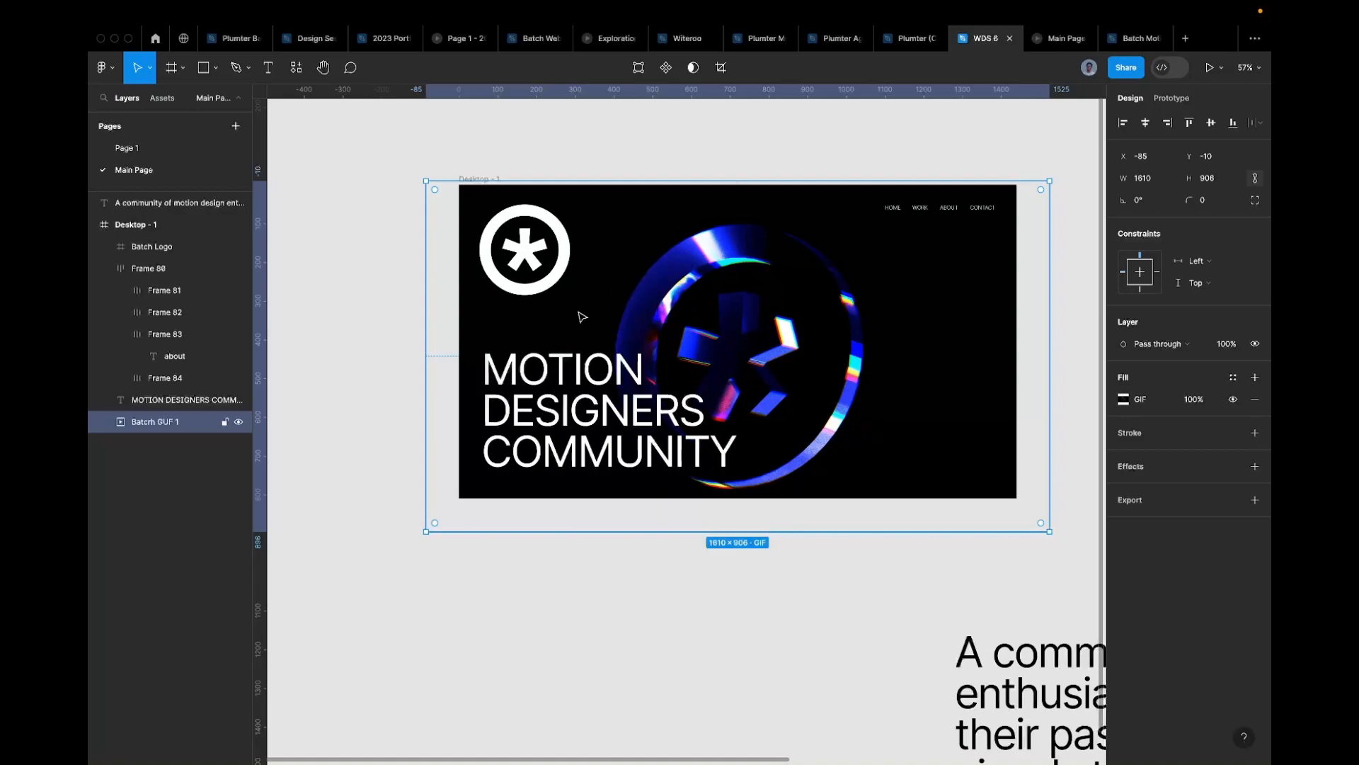
click(225, 422)
click(639, 176)
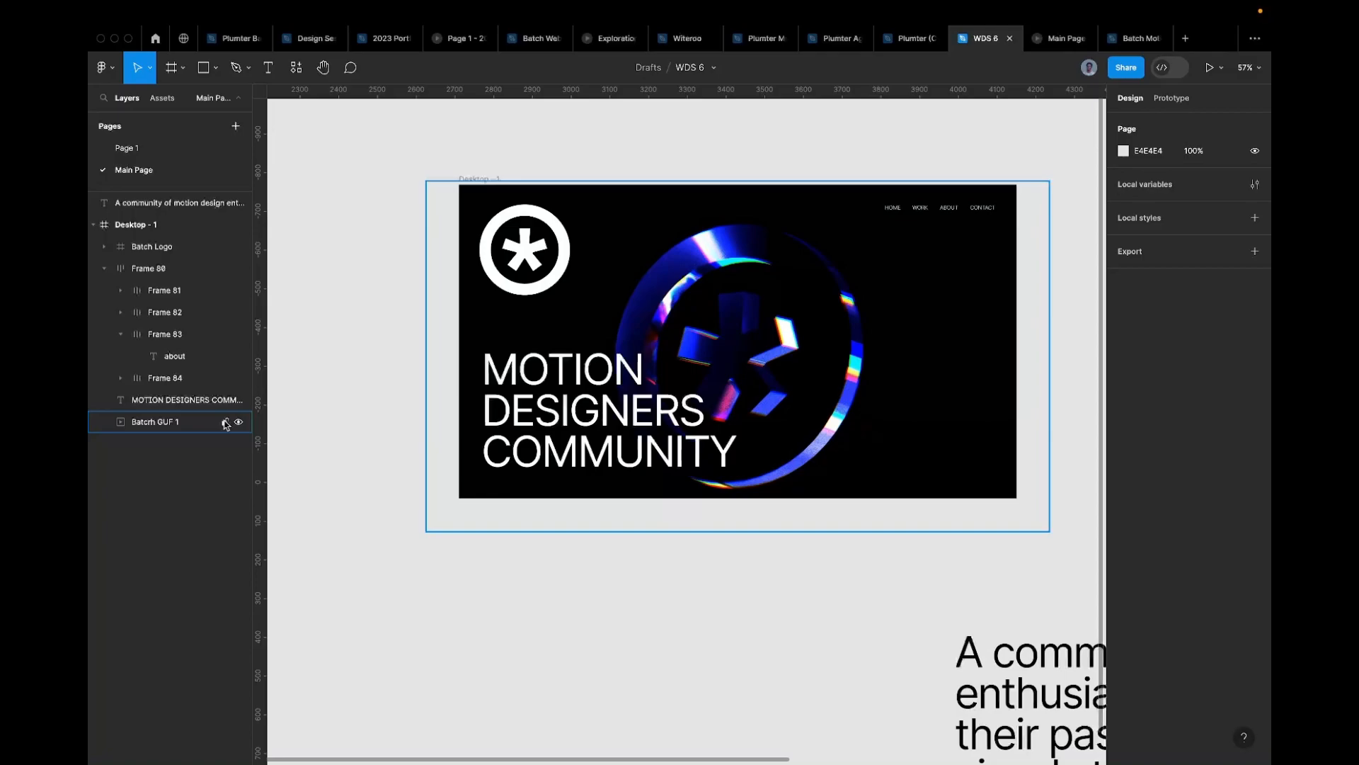
Step: Examine the Batch logo and headline in the Desktop - 1 frame and the community description text outside it
click(551, 263)
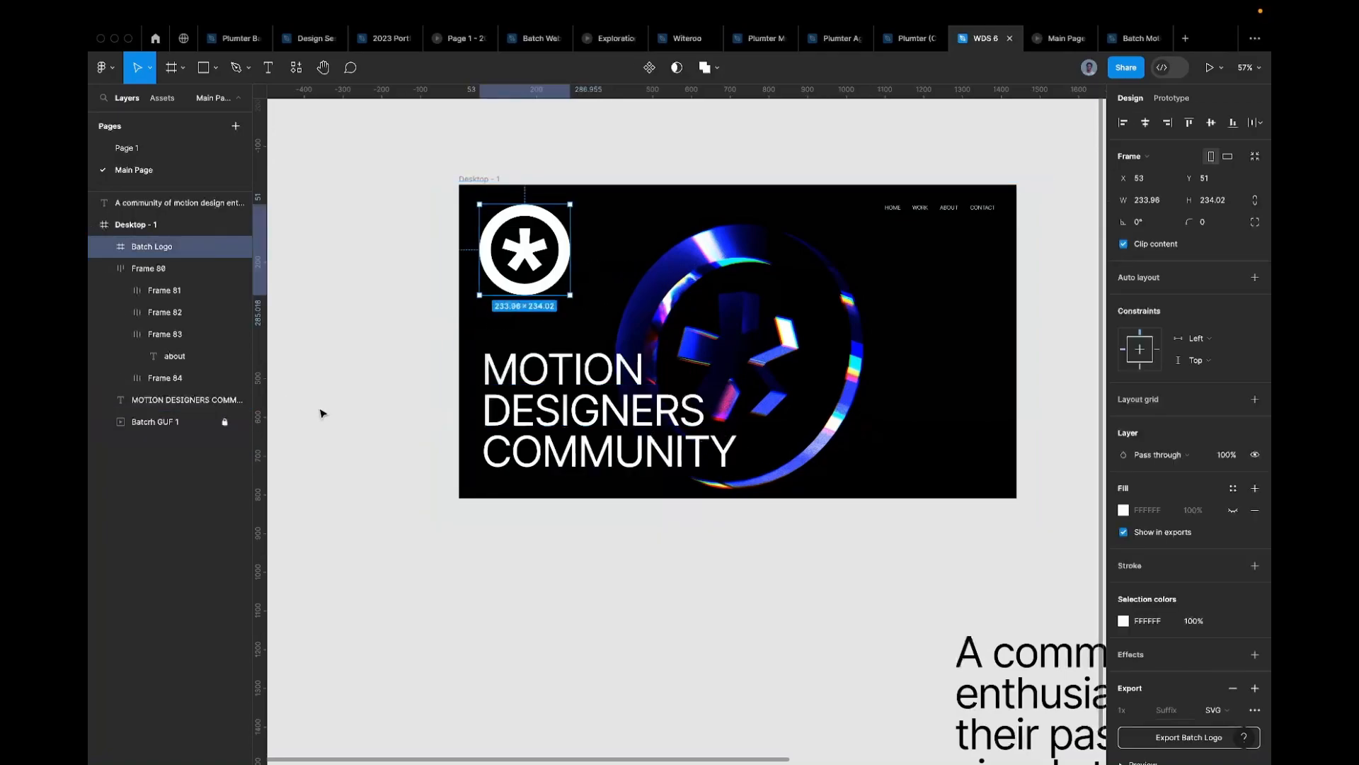
scroll(561, 460, down, 2)
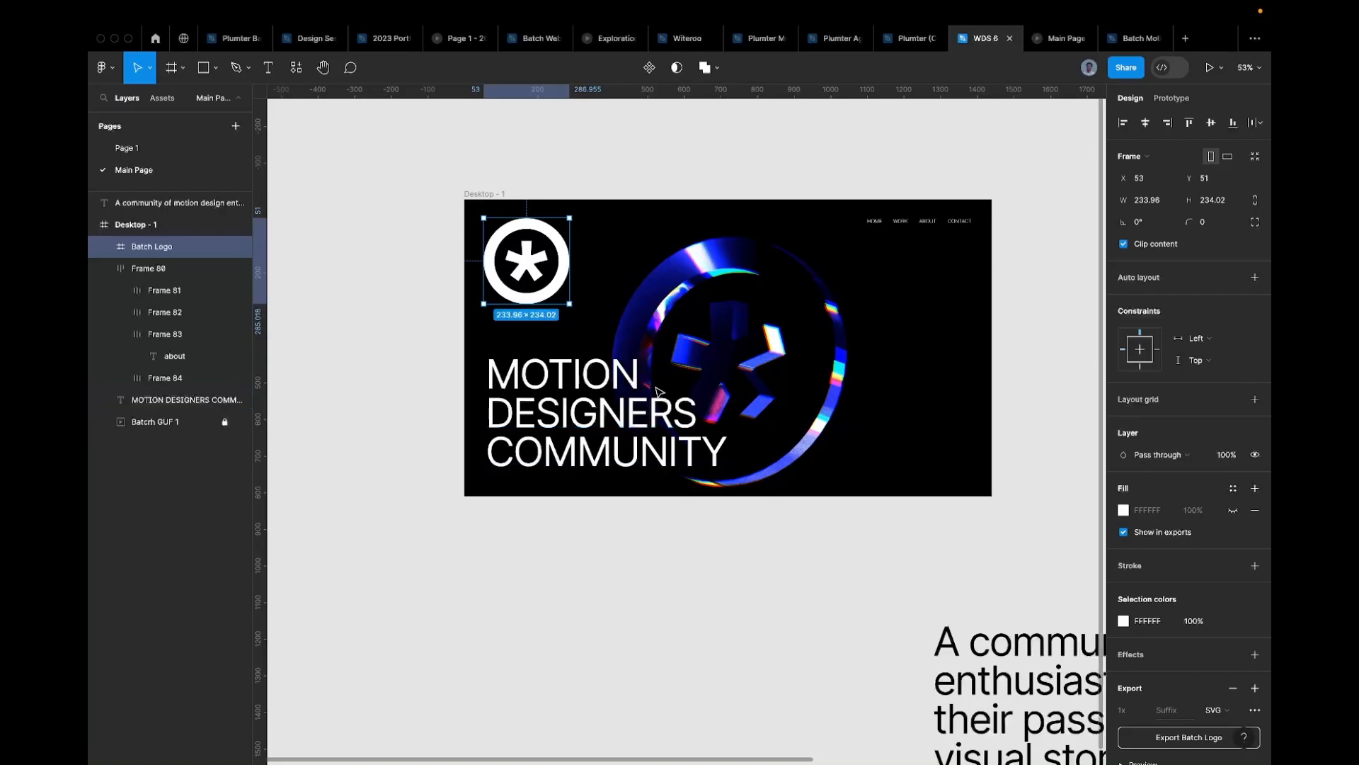
click(658, 419)
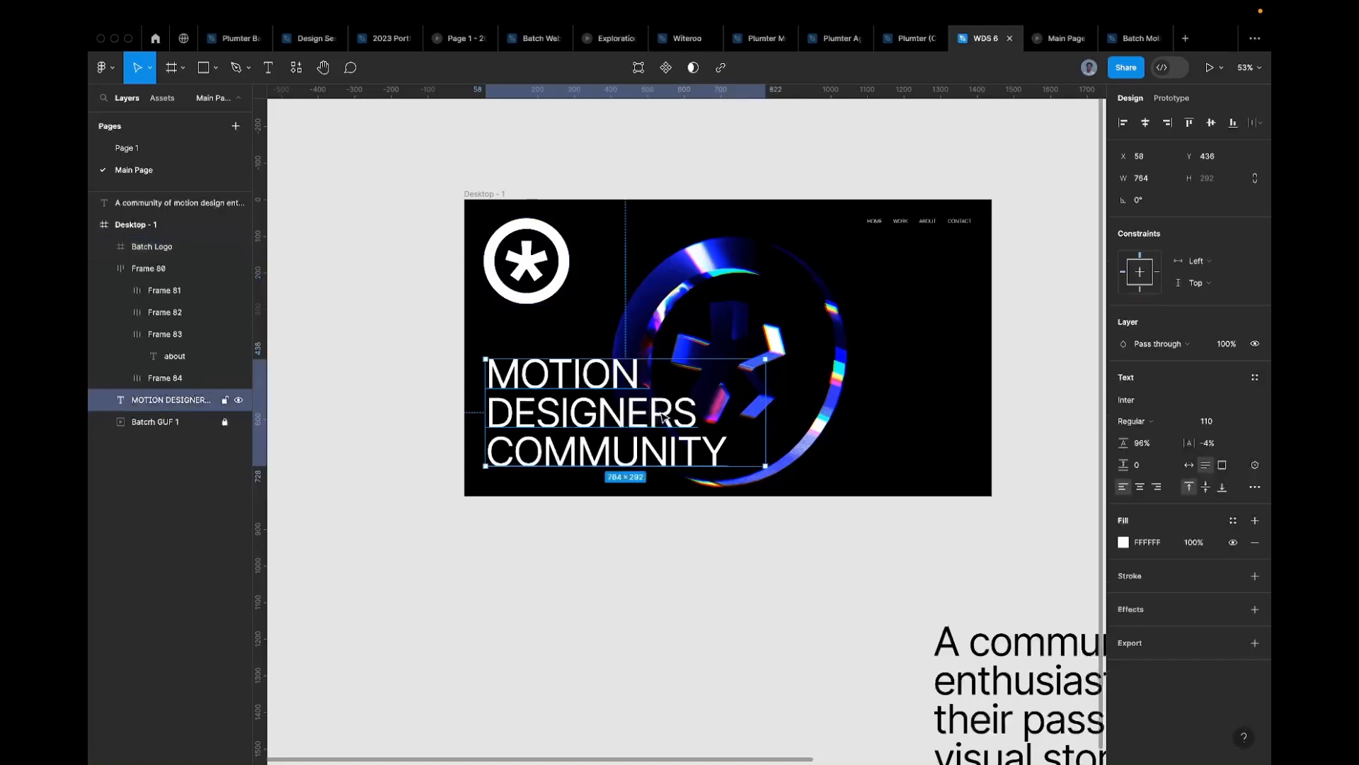
scroll(772, 482, down, 5)
scroll(771, 485, down, 3)
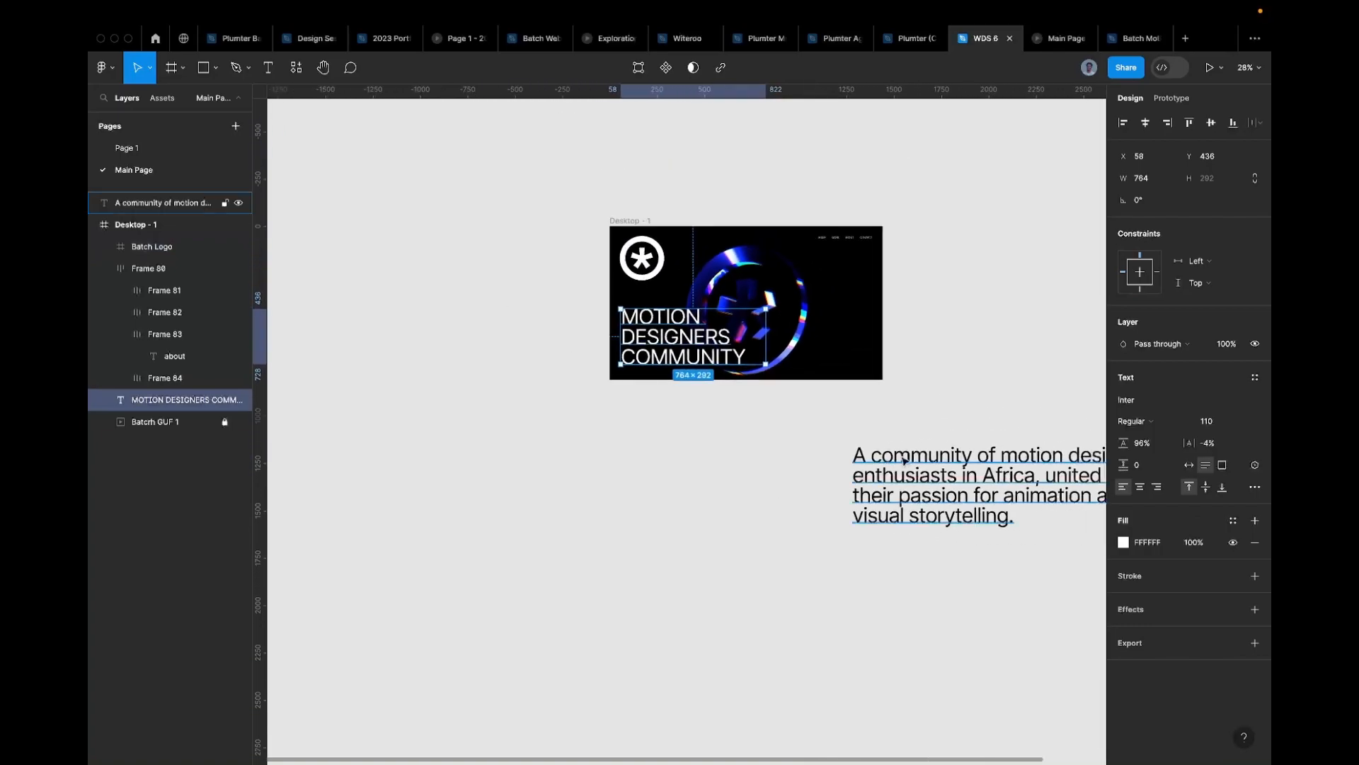
scroll(871, 496, right, 5)
scroll(772, 488, up, 5)
scroll(762, 487, down, 2)
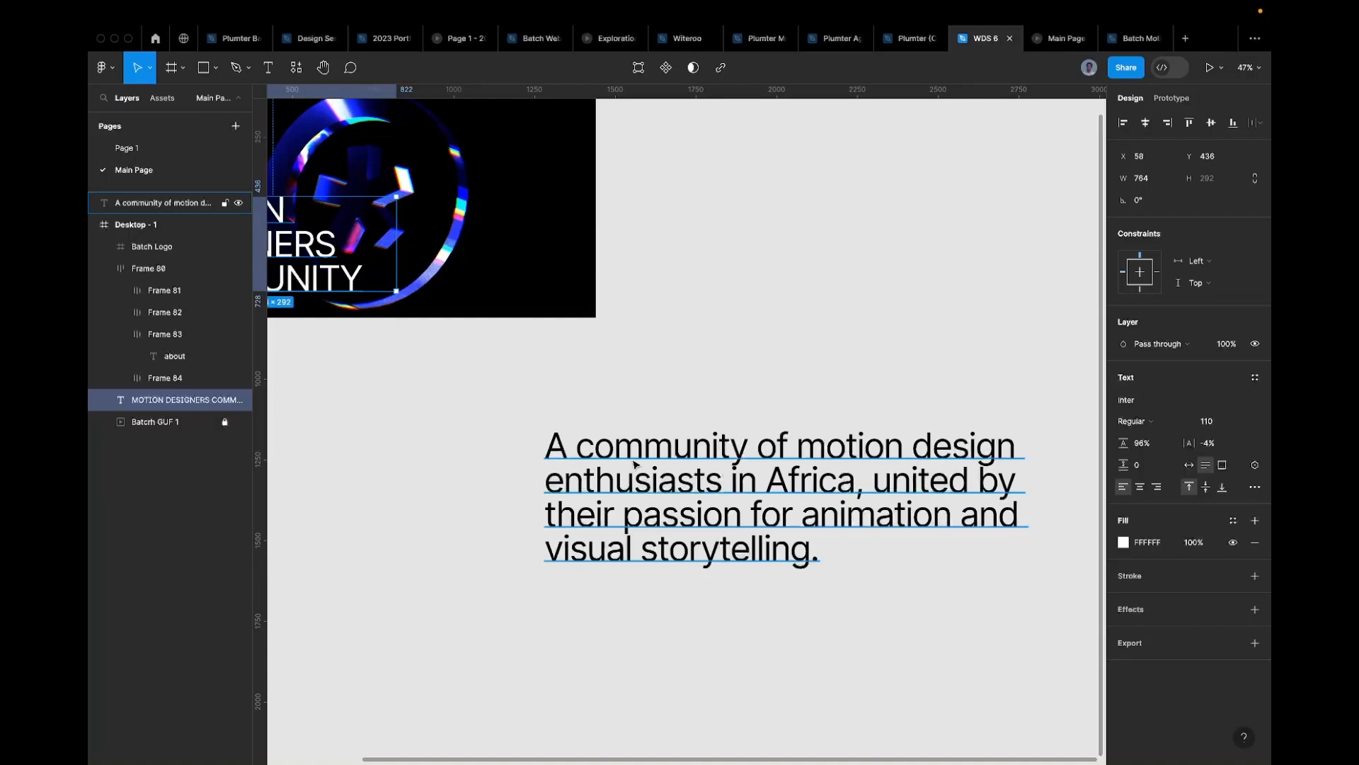
scroll(614, 466, up, 3)
scroll(614, 465, up, 1)
scroll(841, 421, right, 2)
scroll(841, 421, down, 2)
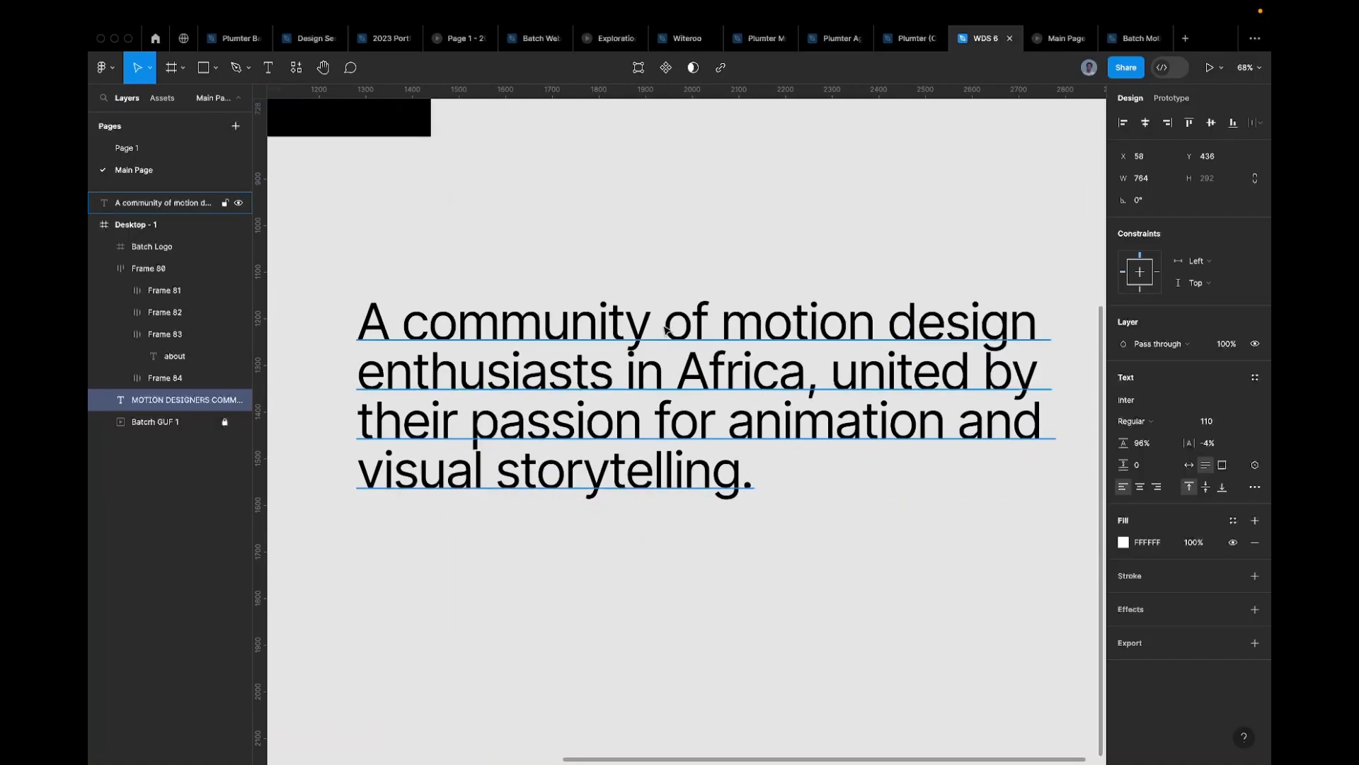
Step: Switch to the browser to check the bio on Batch's Twitter profile, and return to Figma
key(super+Tab)
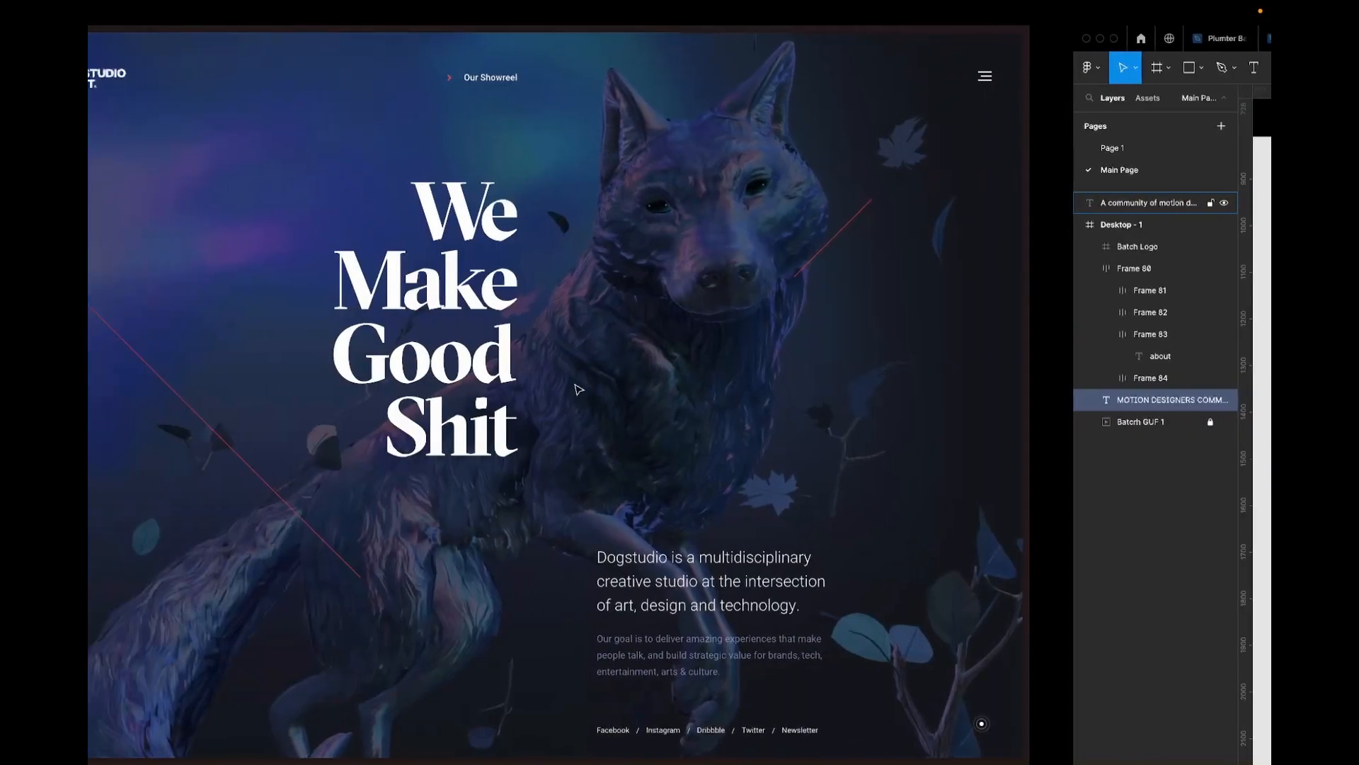
click(184, 337)
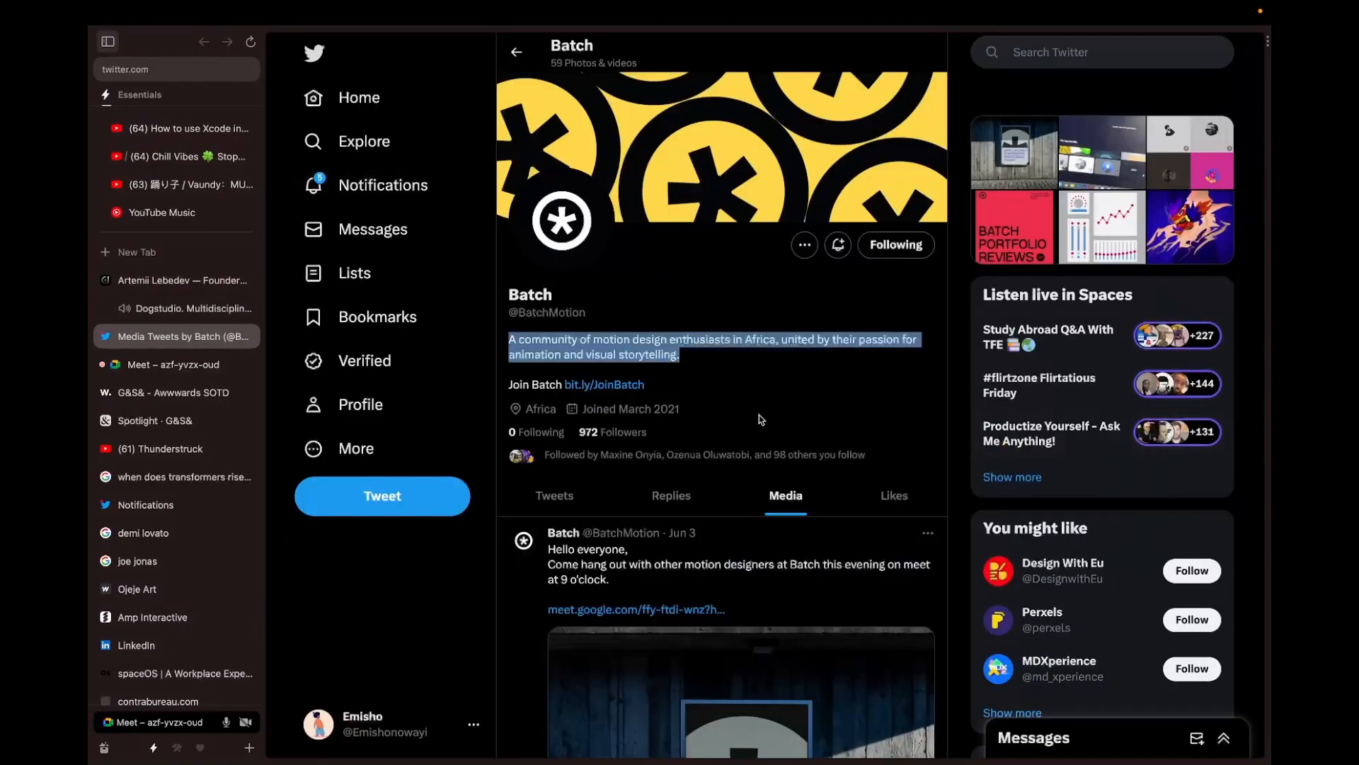
click(712, 344)
key(super+Tab)
Step: Move the community description text closer beneath the Desktop - 1 frame, to about X 3190, Y 250
scroll(685, 386, right, 1)
scroll(833, 569, left, 8)
scroll(832, 570, up, 4)
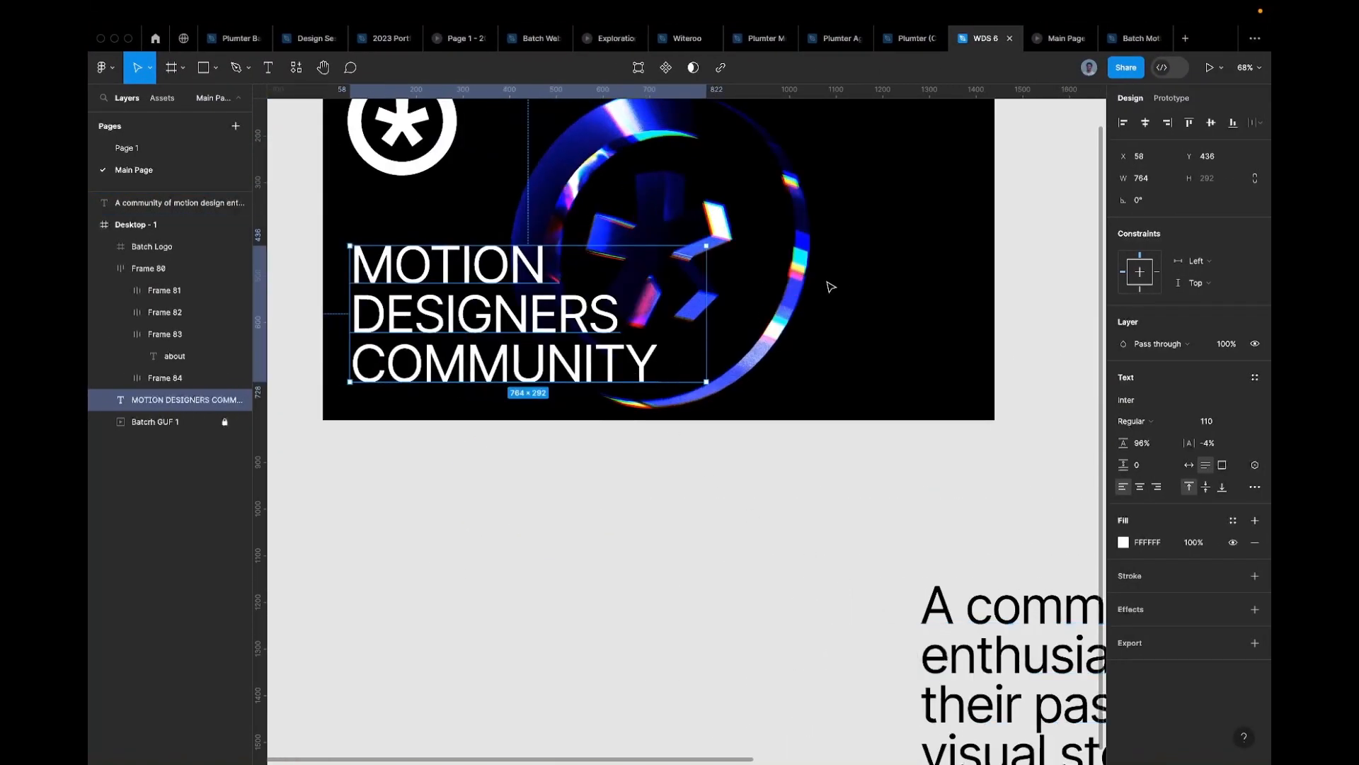
scroll(638, 357, down, 3)
scroll(638, 358, right, 2)
scroll(655, 476, down, 5)
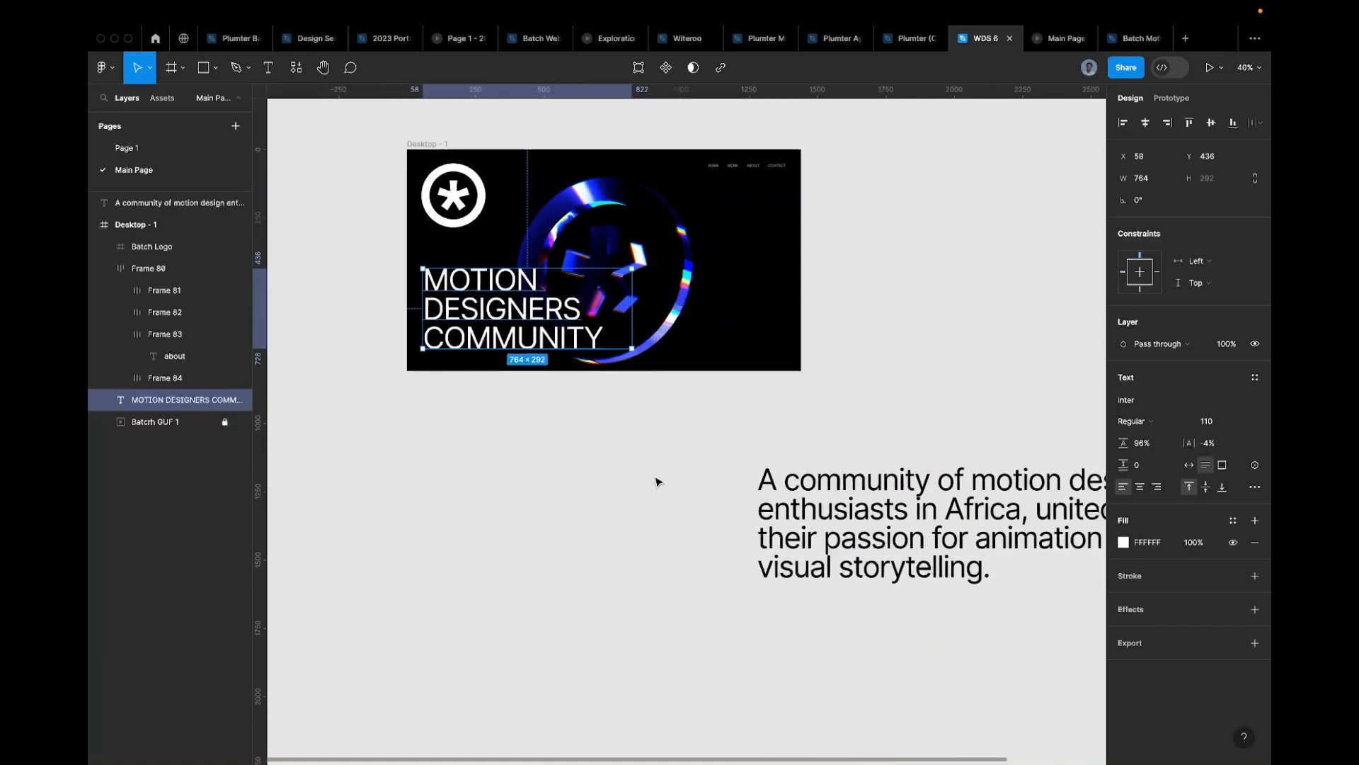
drag(851, 500, 633, 460)
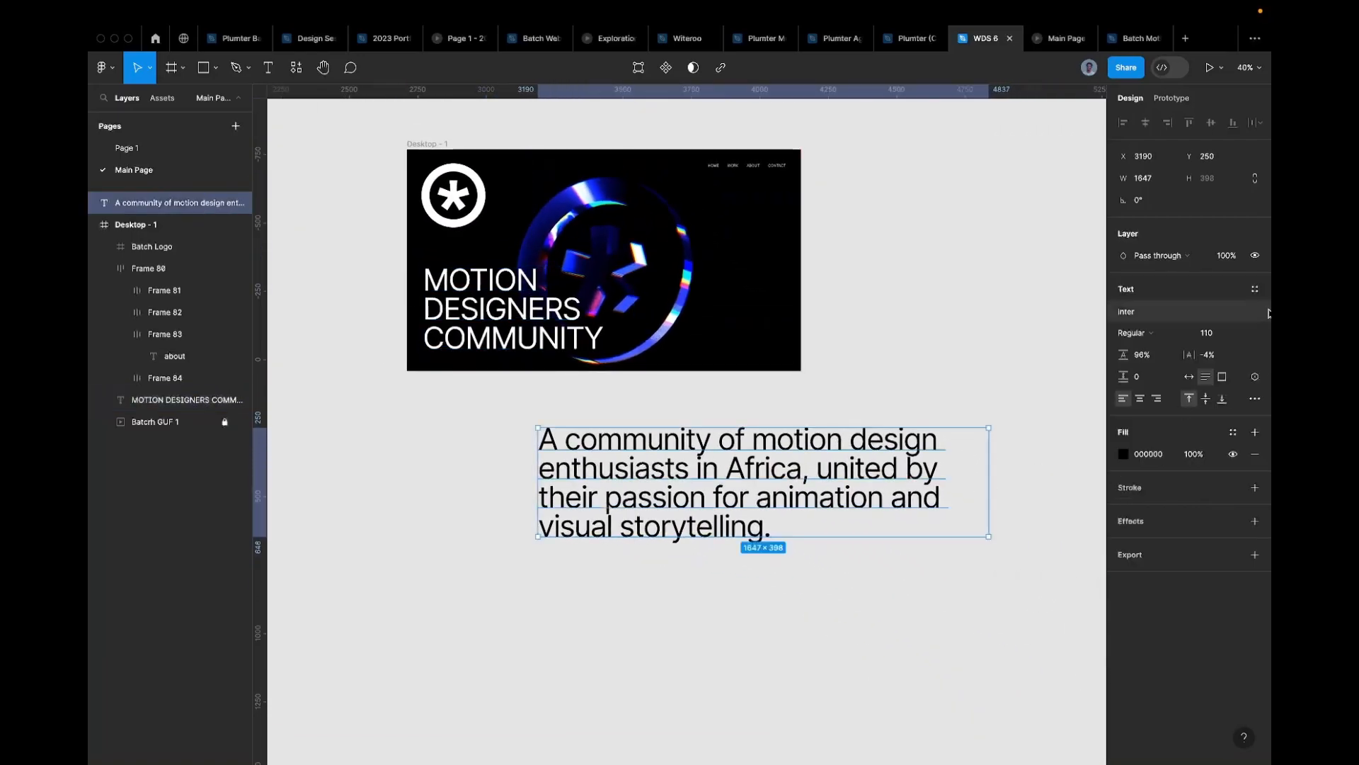
Step: Set the community description's font size to 20 and its text box resizing to auto width
click(1218, 333)
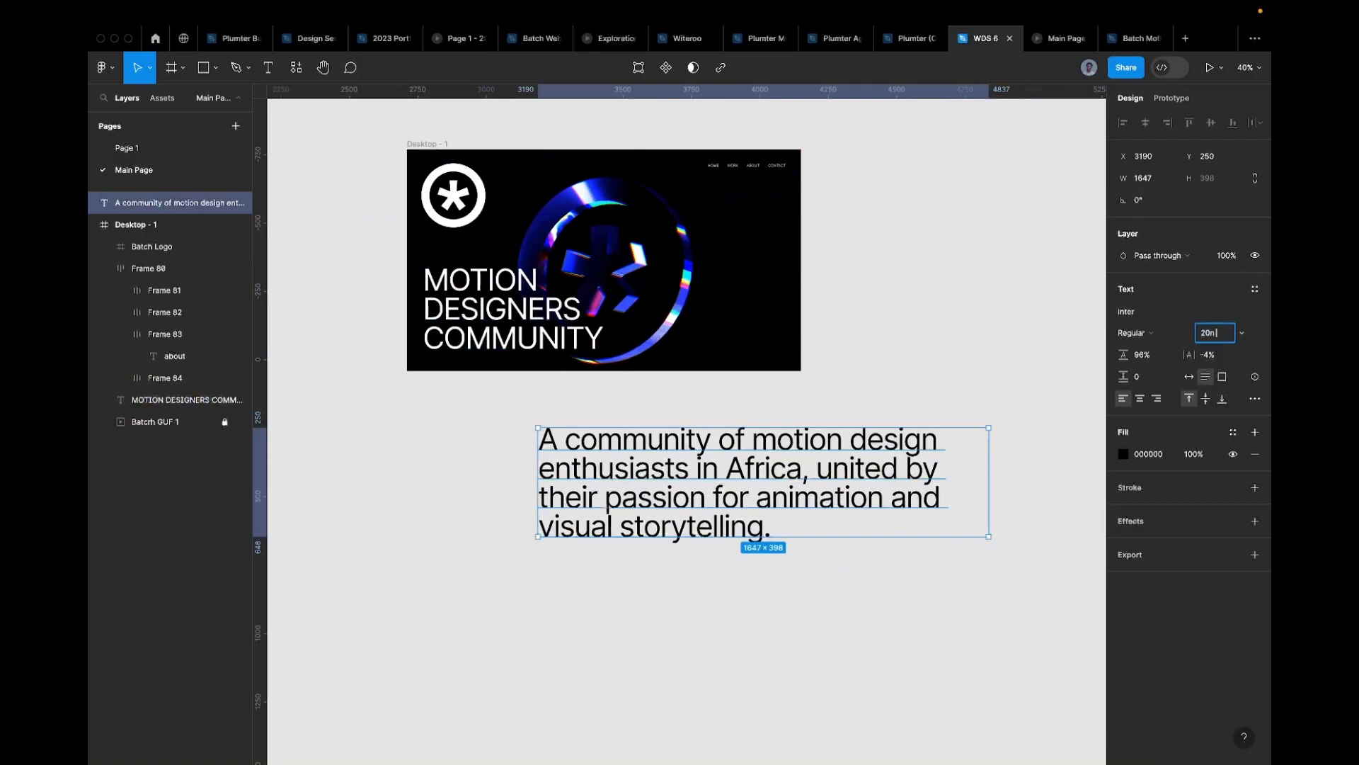
text(20)
key(Return)
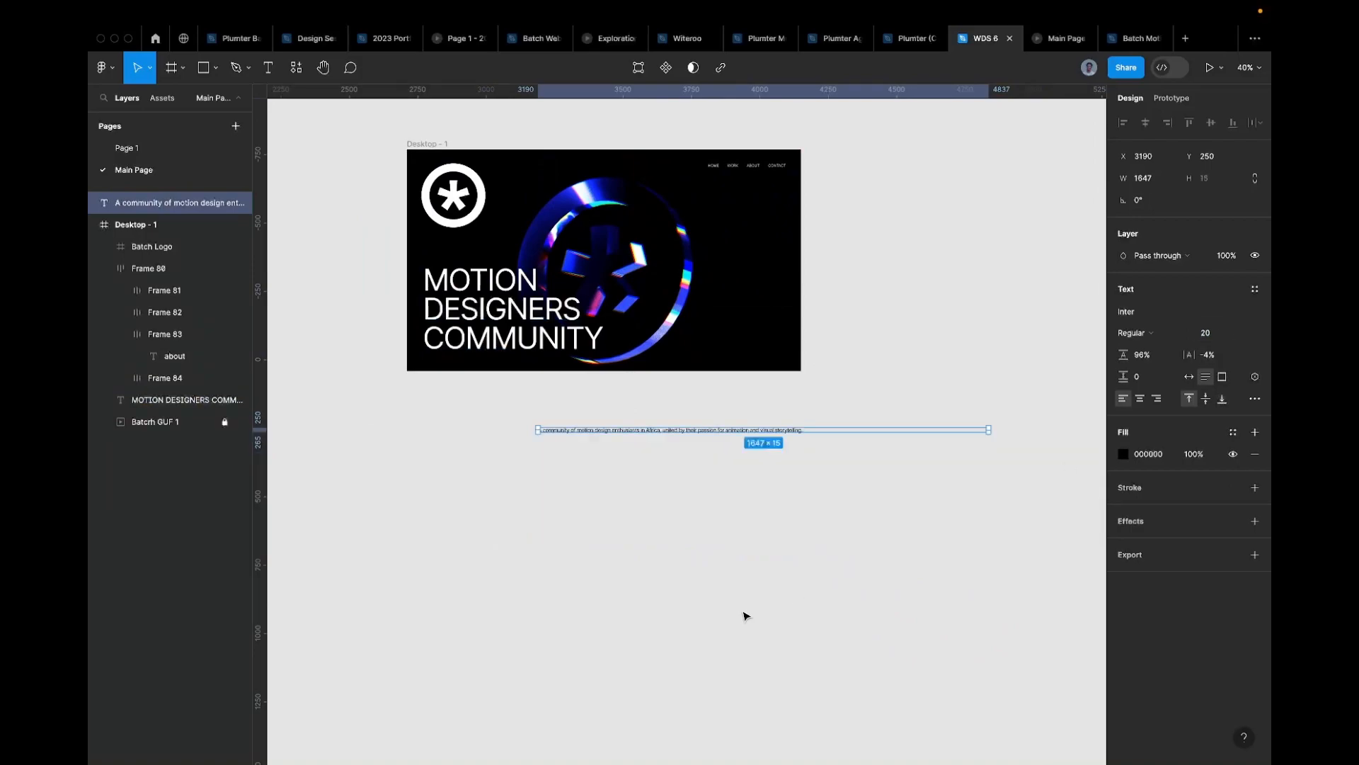
click(1189, 377)
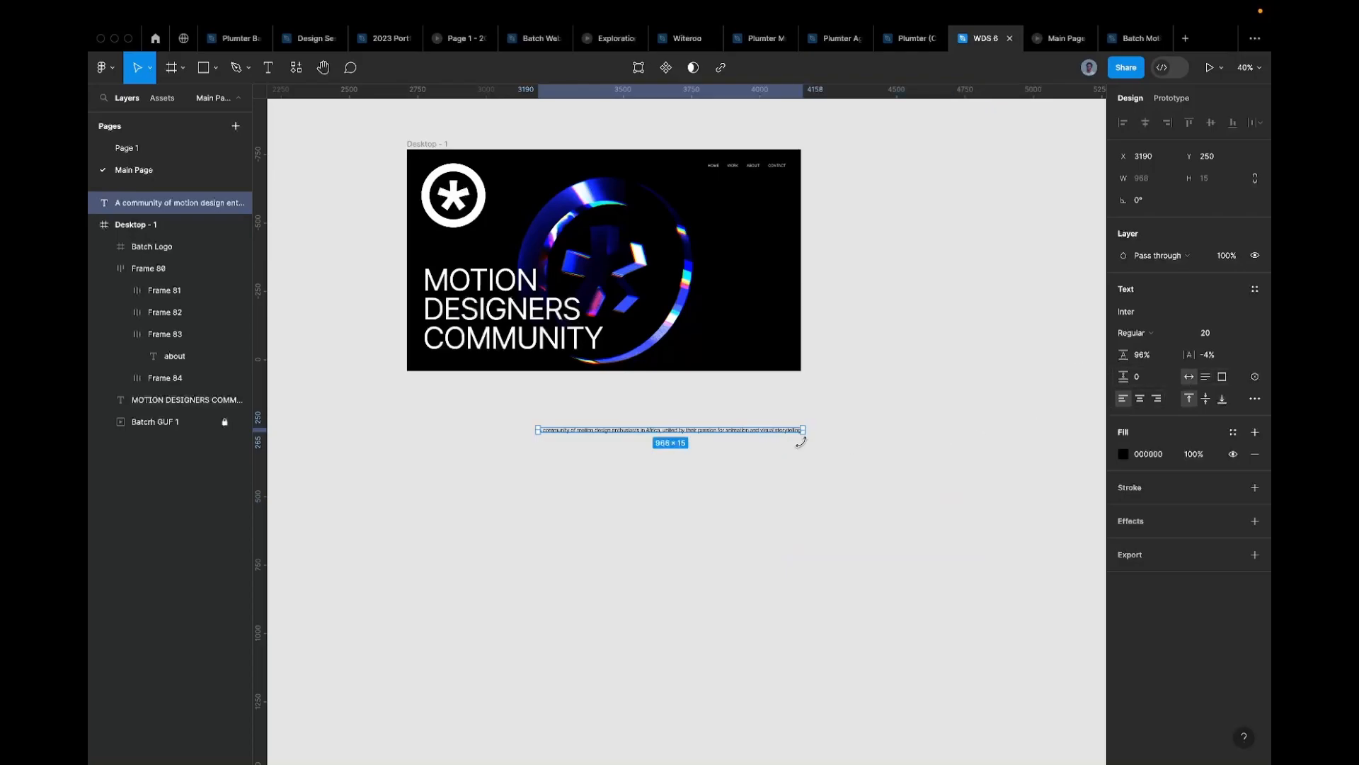
Step: Set the description text's fill to FFFFFF and move it into the Desktop - 1 frame beside the headline, at about X 571, Y 547
scroll(779, 440, up, 5)
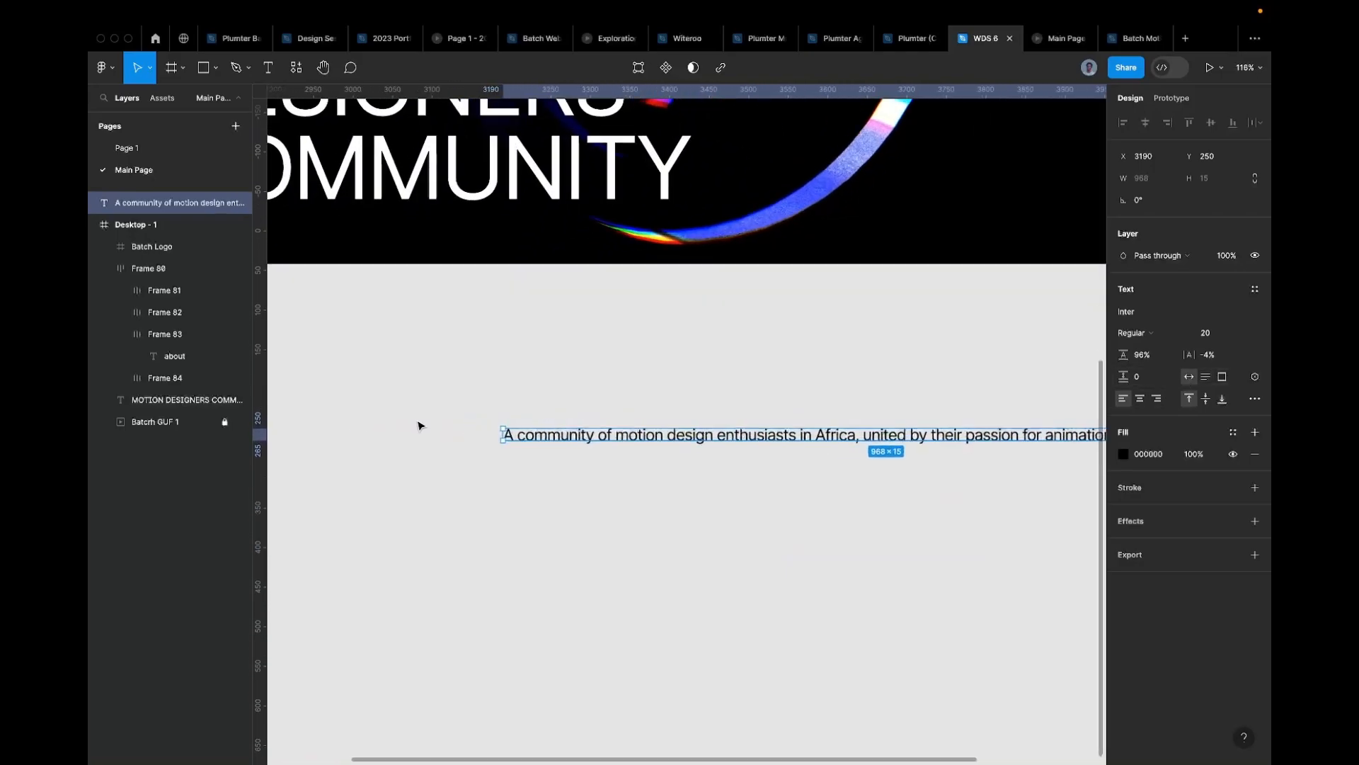
scroll(586, 449, down, 5)
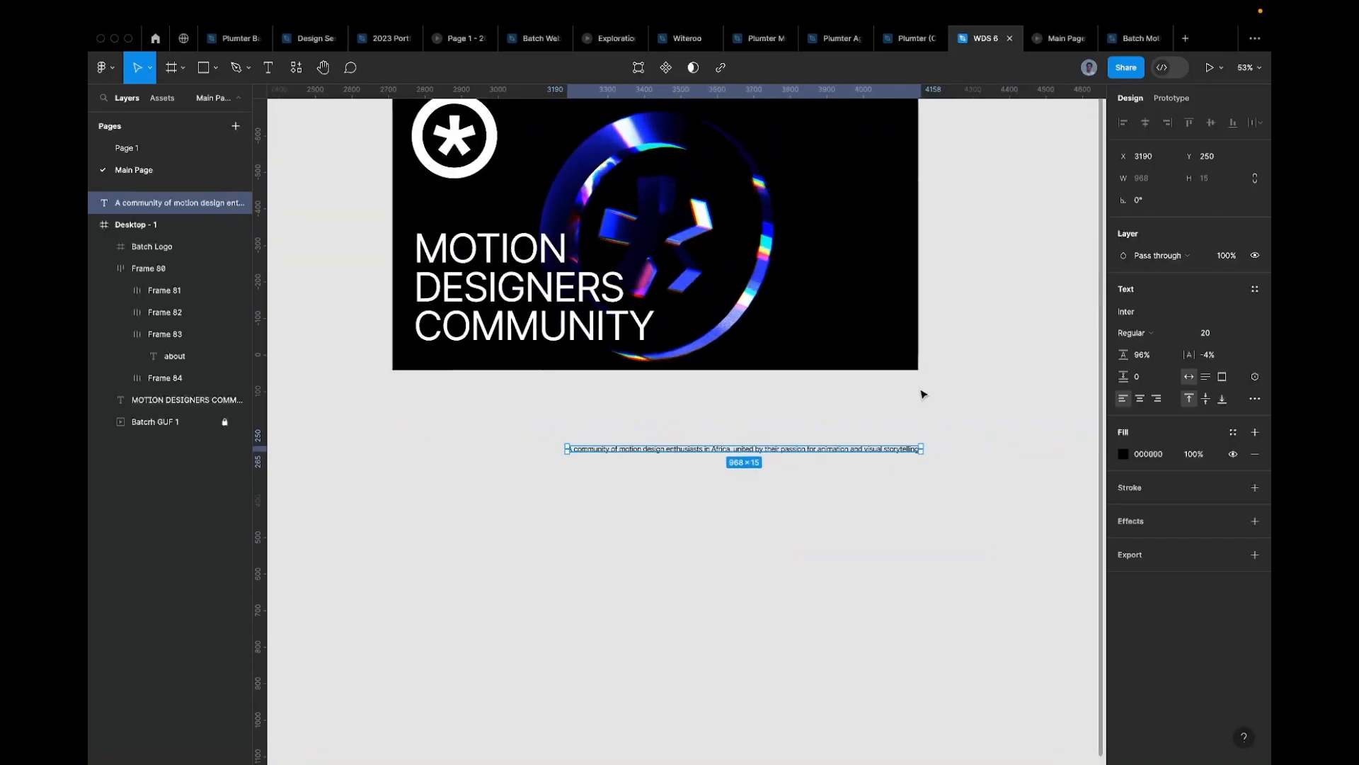
click(1161, 458)
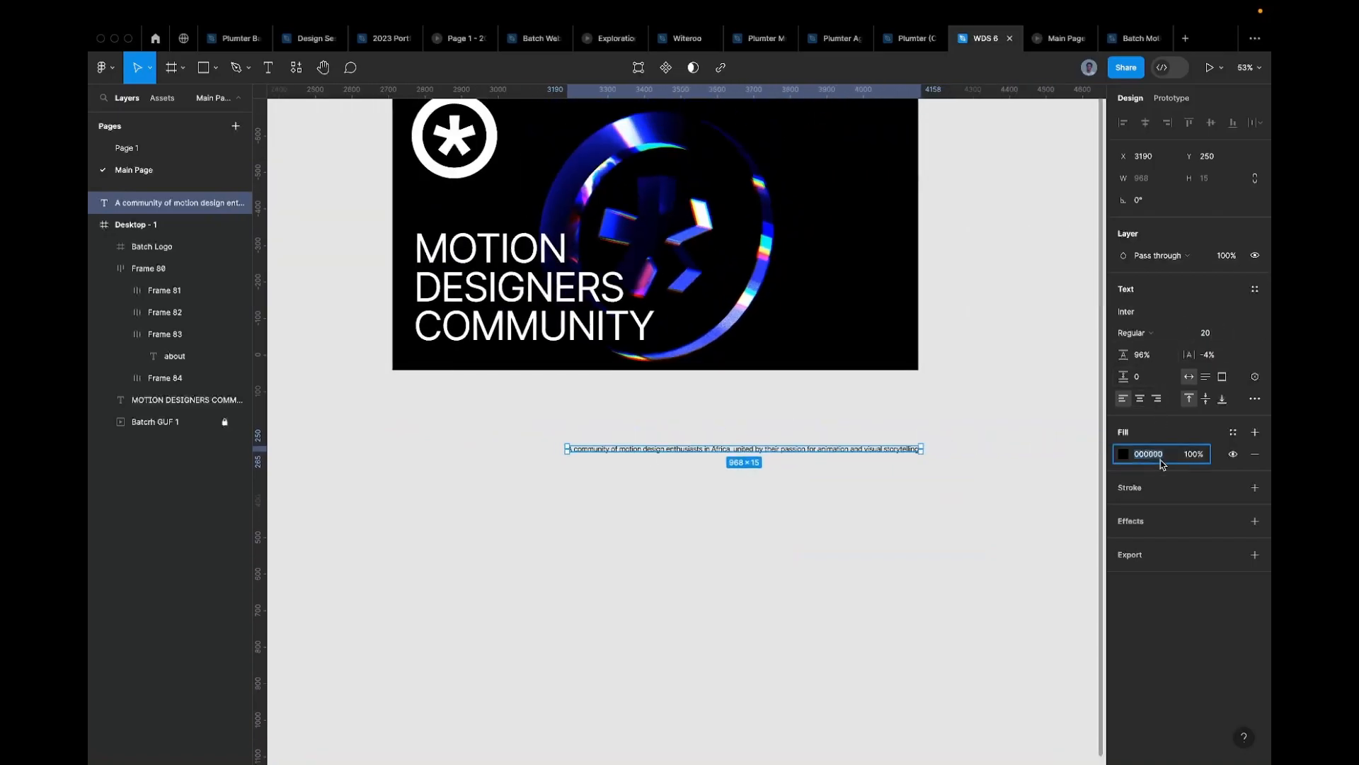
text(ffffff)
key(Return)
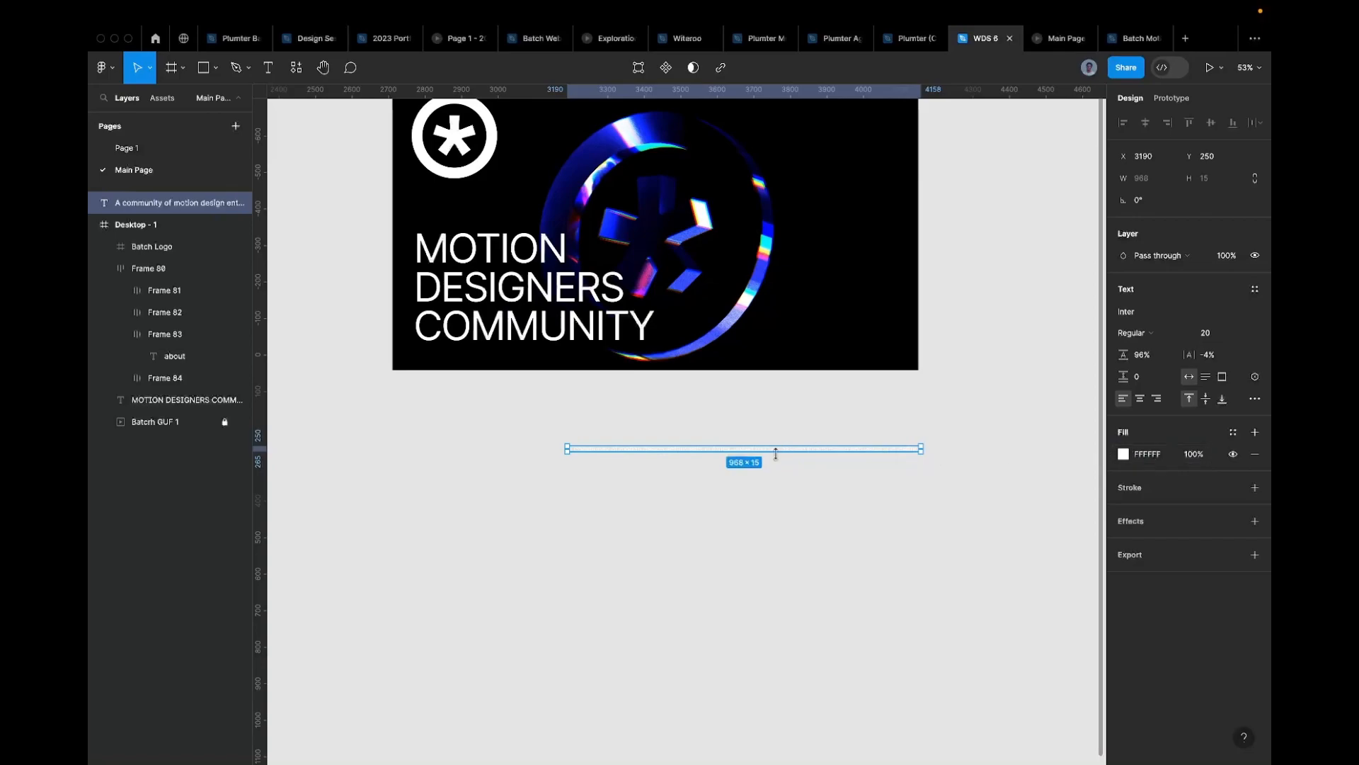
drag(779, 453, 812, 282)
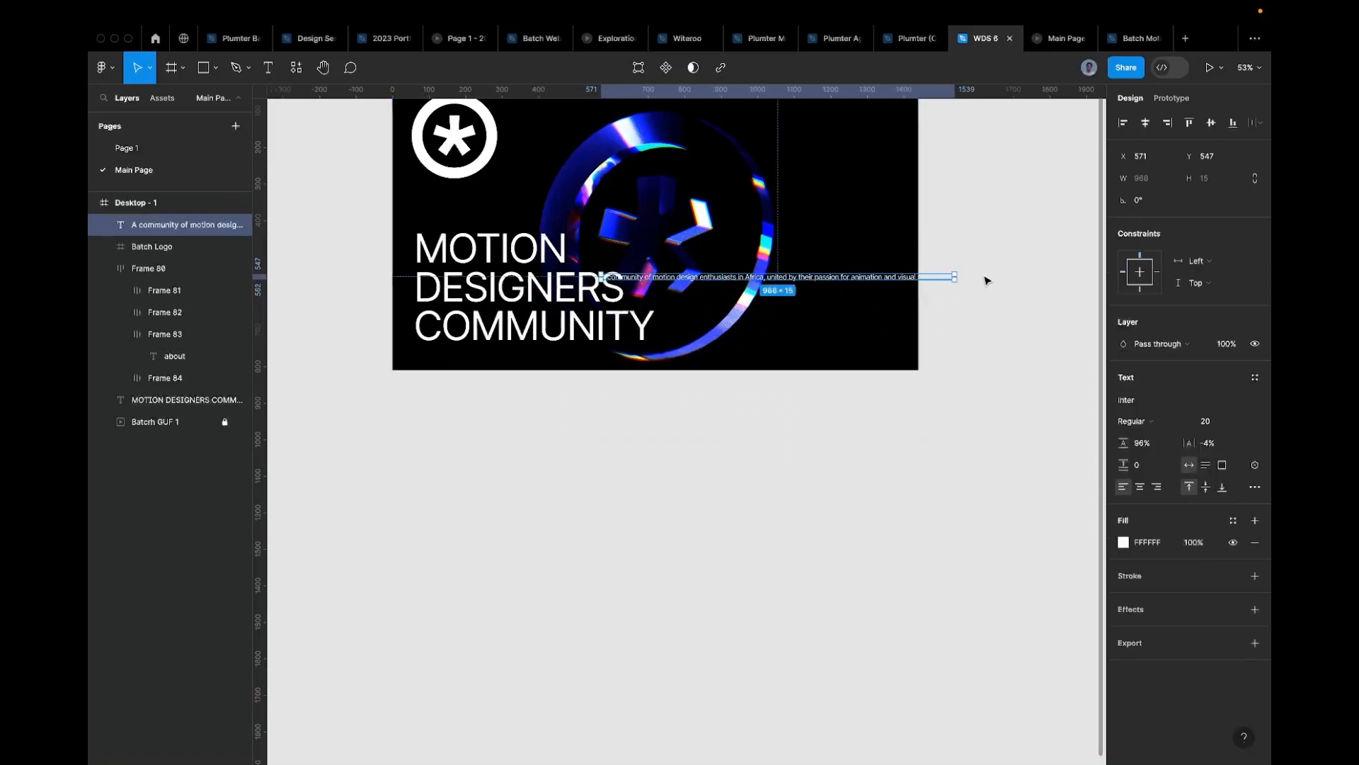
Step: Narrow the description's text box to about 436 wide, place it at about X 822, Y 529, and open the text for editing
drag(955, 277, 813, 279)
scroll(813, 279, up, 5)
scroll(812, 280, up, 5)
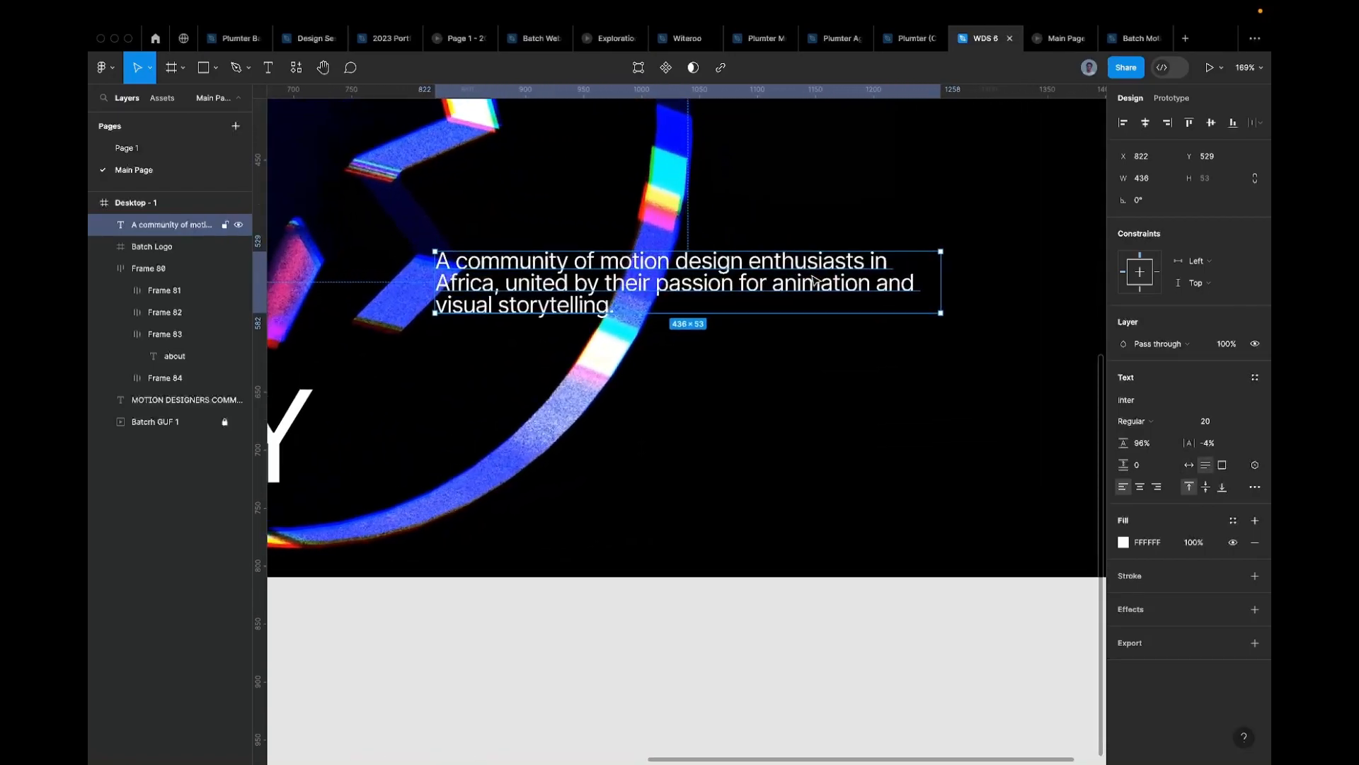
double_click(794, 262)
click(794, 262)
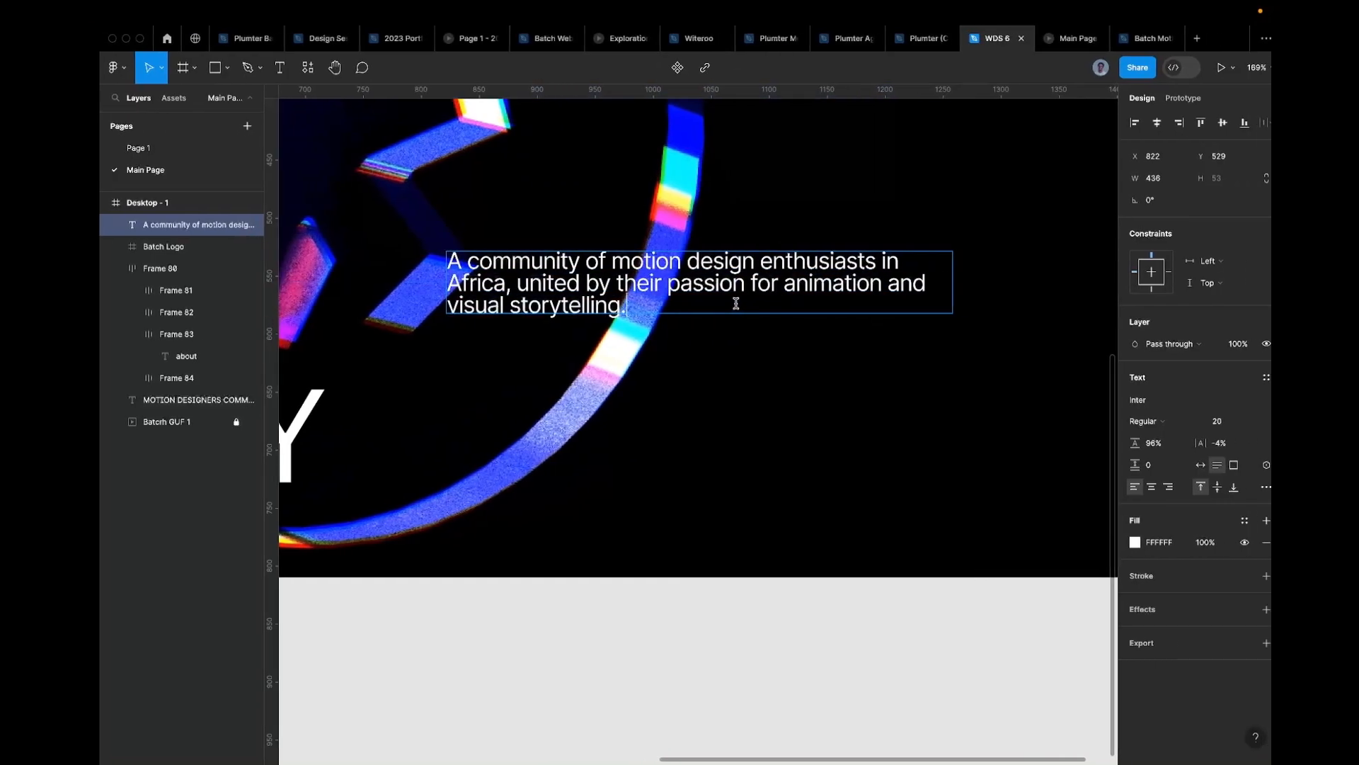
scroll(712, 398, down, 2)
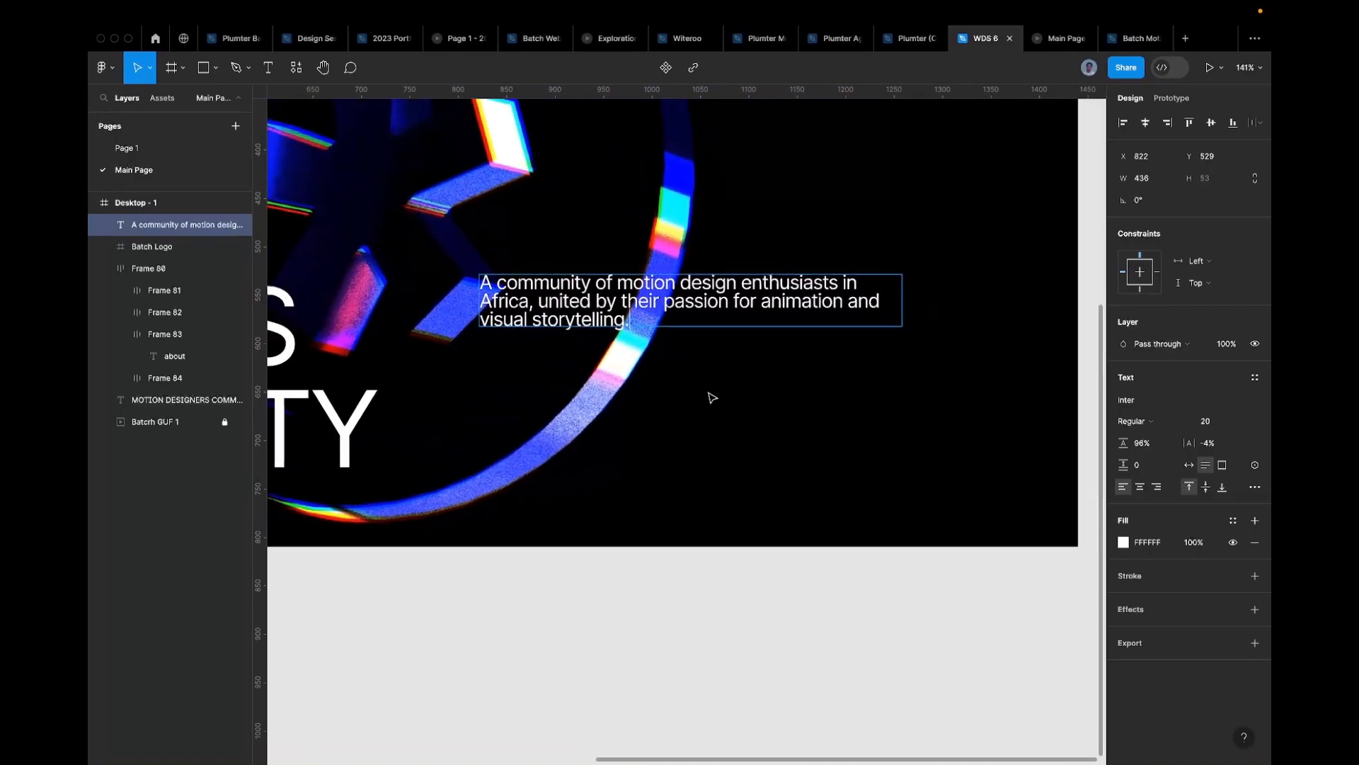
scroll(712, 397, down, 3)
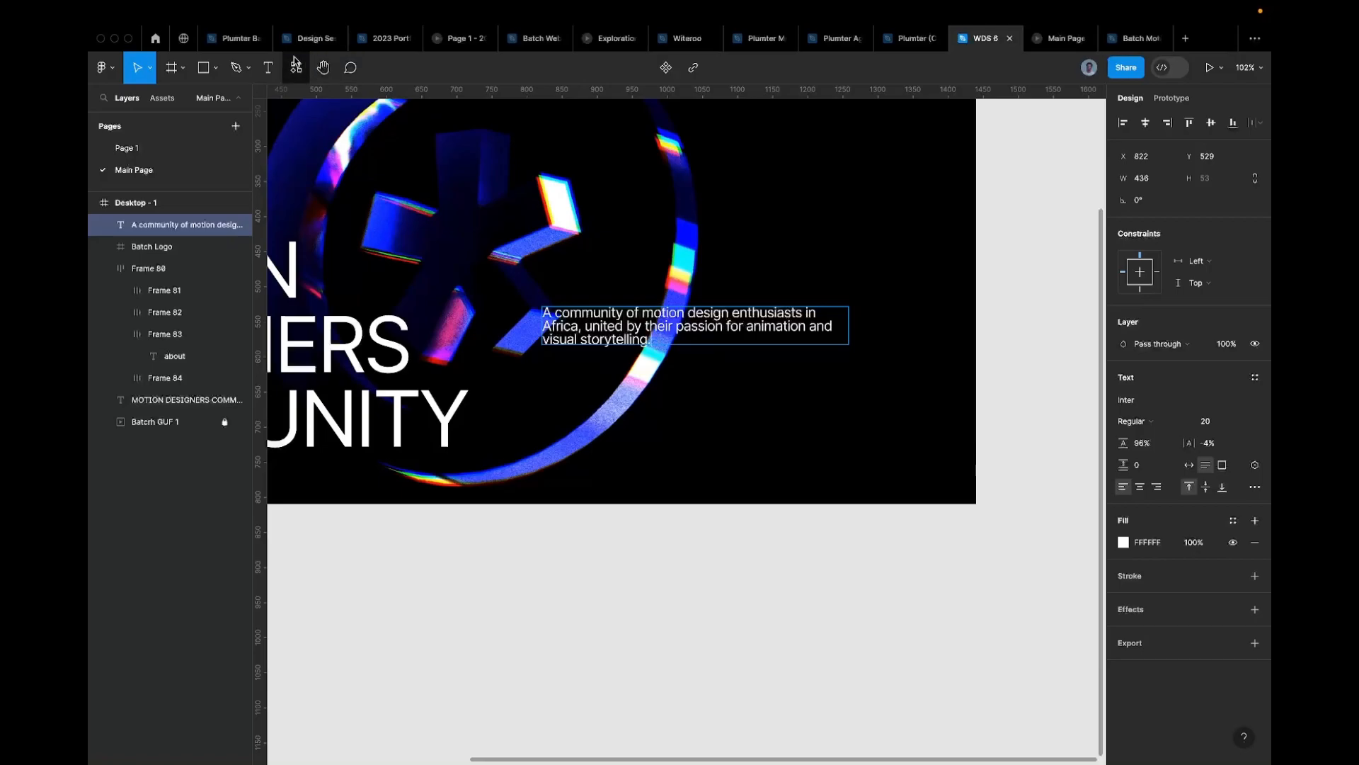
Step: Copy the "Office ipsum" placeholder paragraph from the Page 1 hero design and paste it on Main Page
click(204, 147)
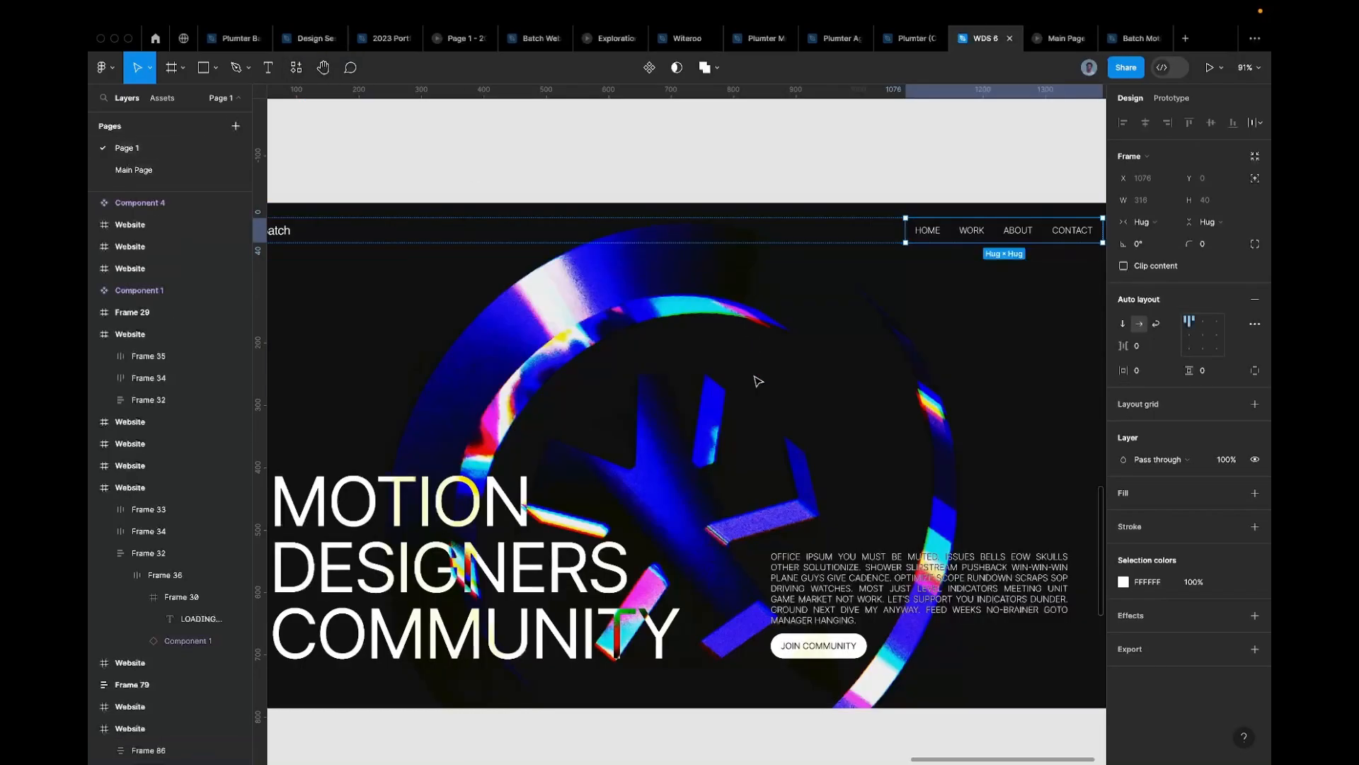
click(836, 556)
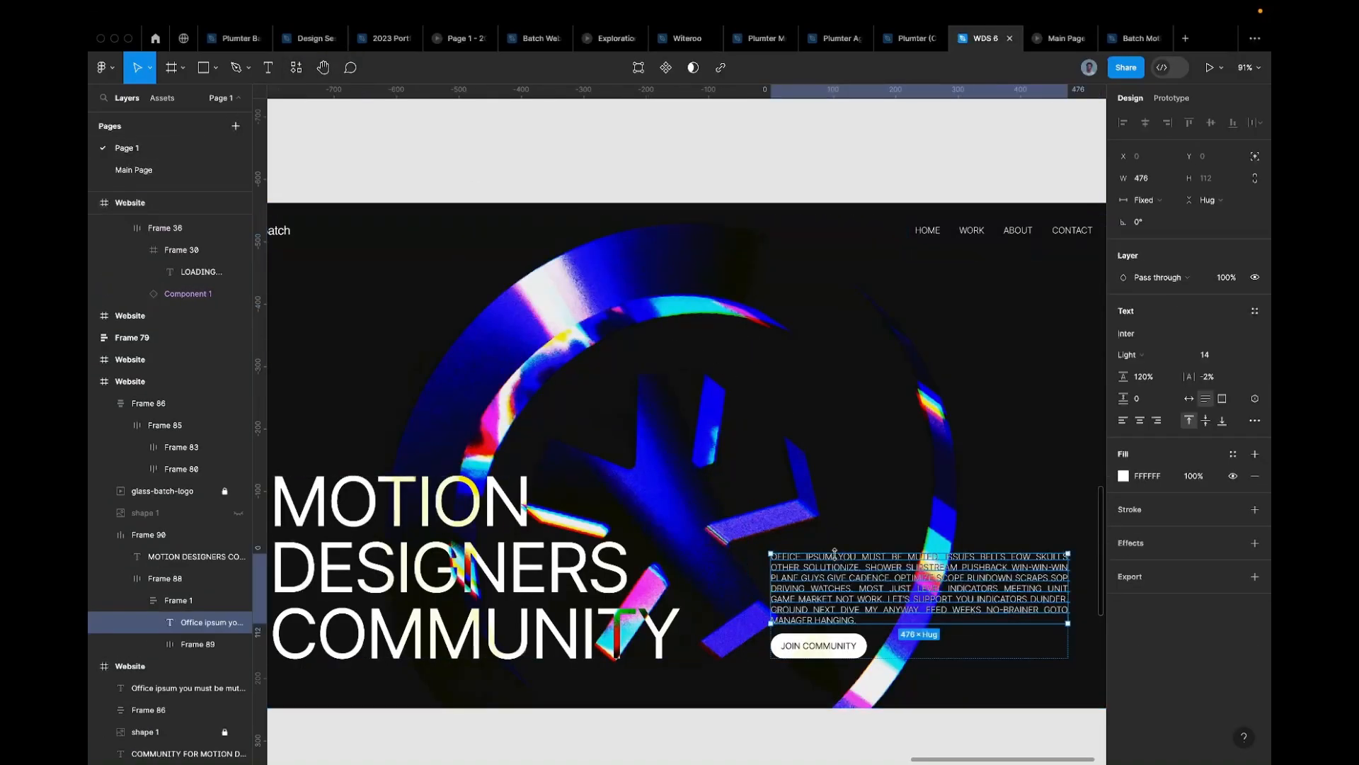
click(177, 170)
click(588, 427)
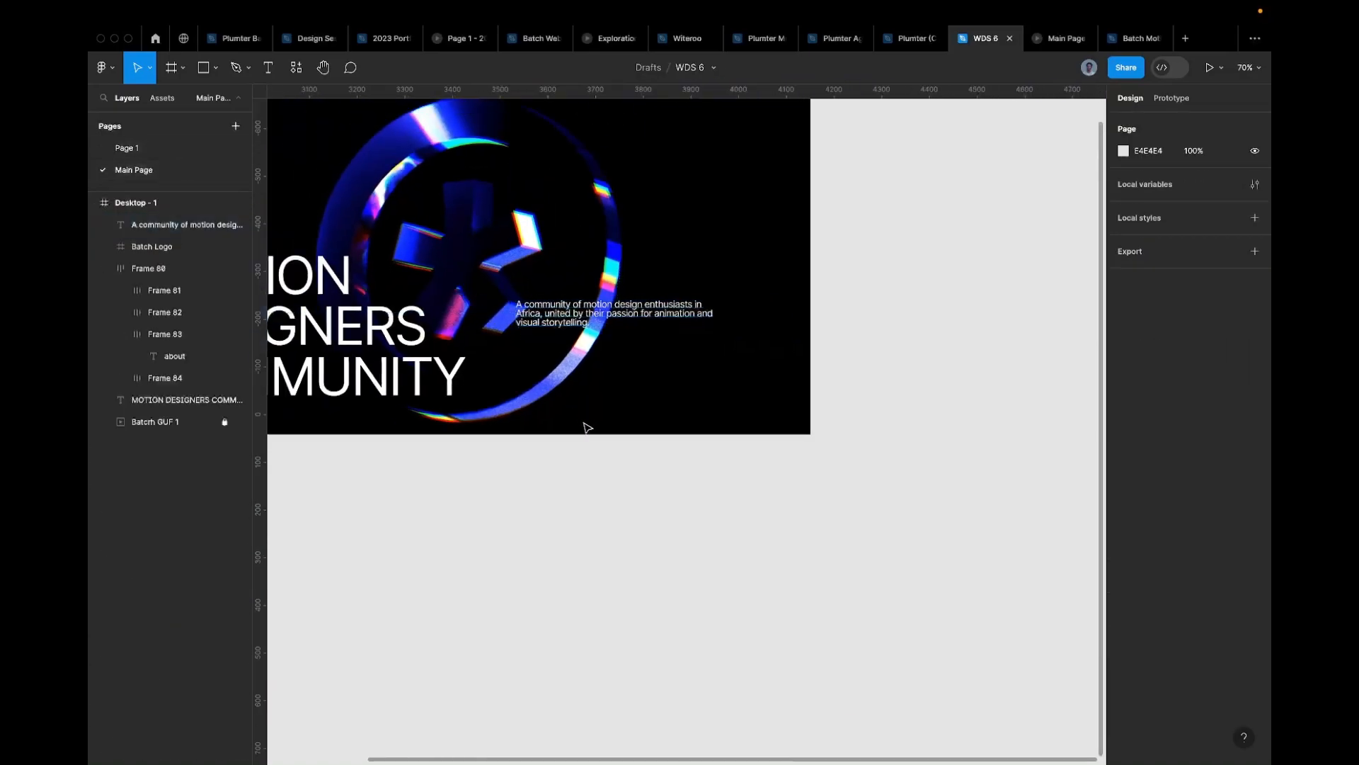
key(ctrl+v)
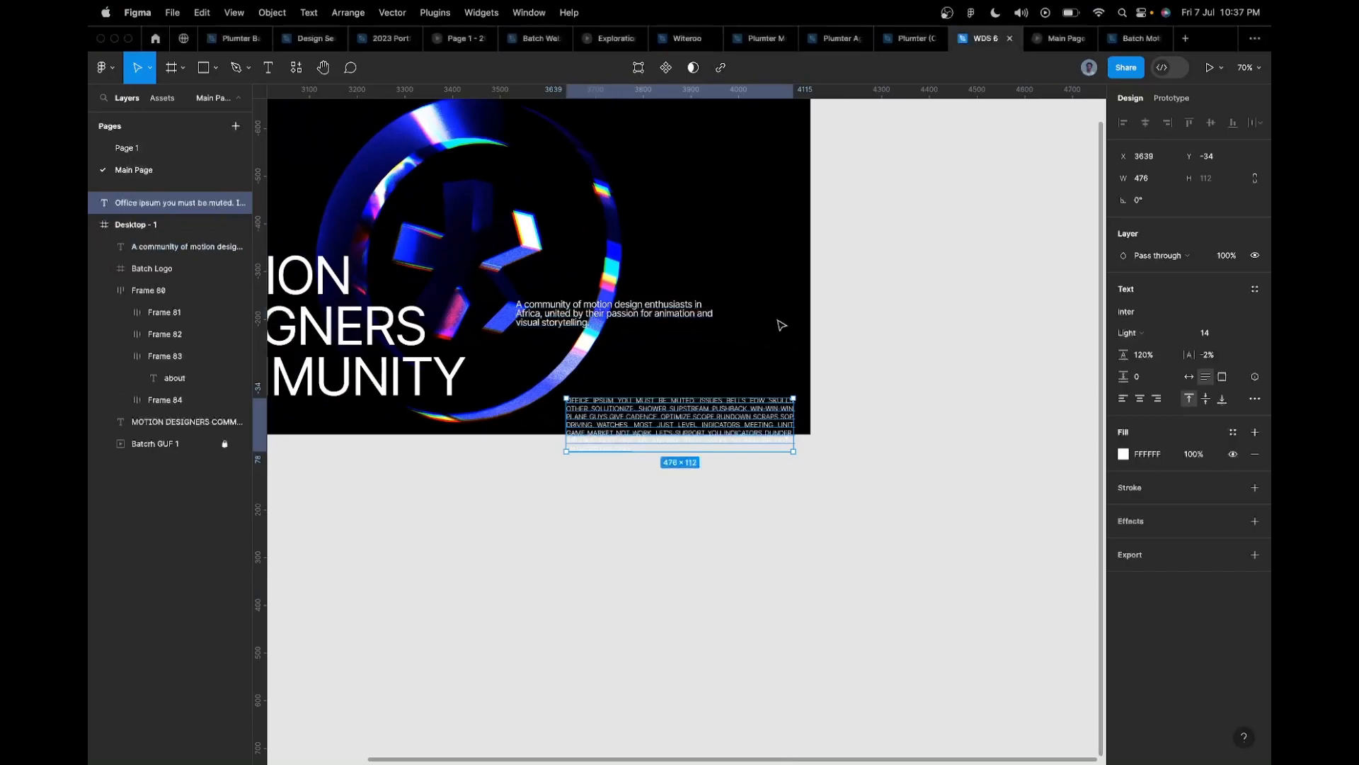
Step: Copy the placeholder sentences from "Issues bells eow skulls" through "goto manager hanging." and append them to the end of the community description
scroll(667, 425, up, 3)
double_click(667, 425)
scroll(666, 425, up, 3)
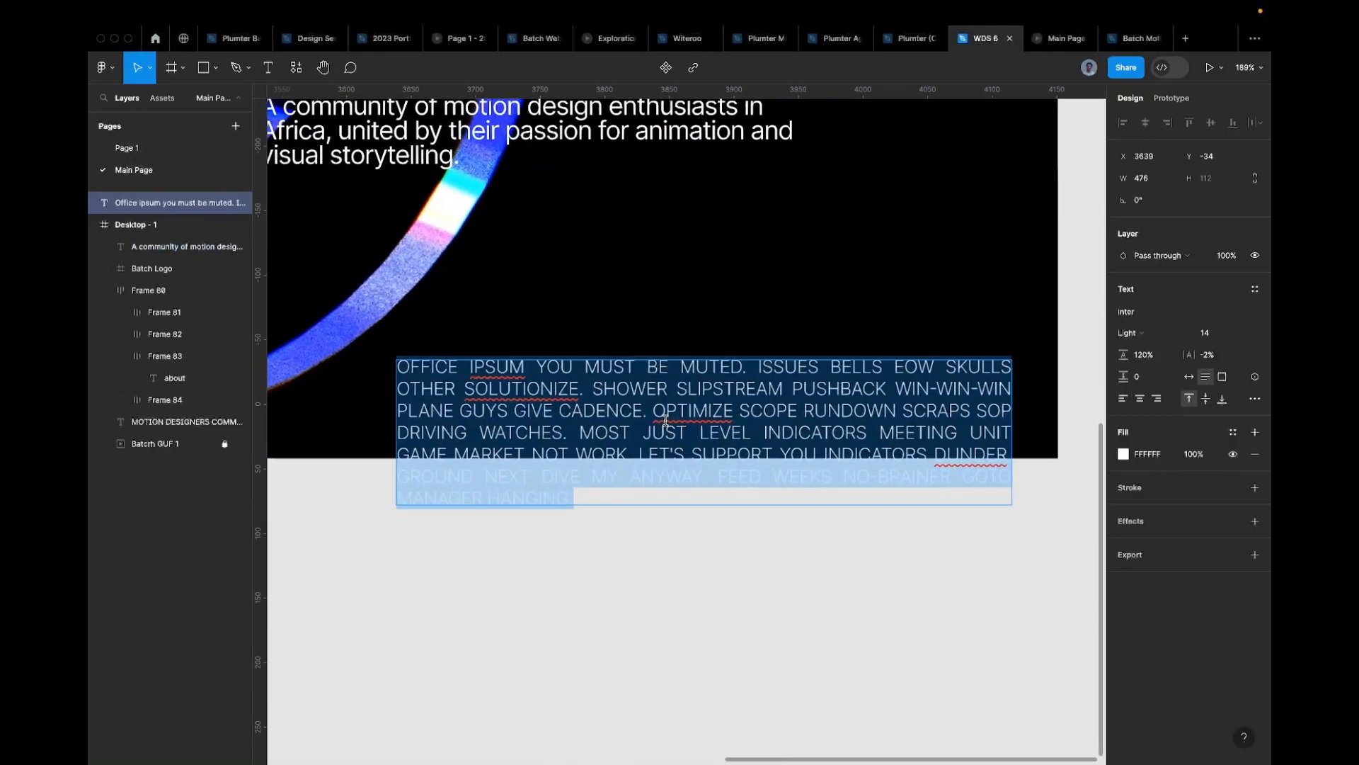
drag(715, 392, 735, 474)
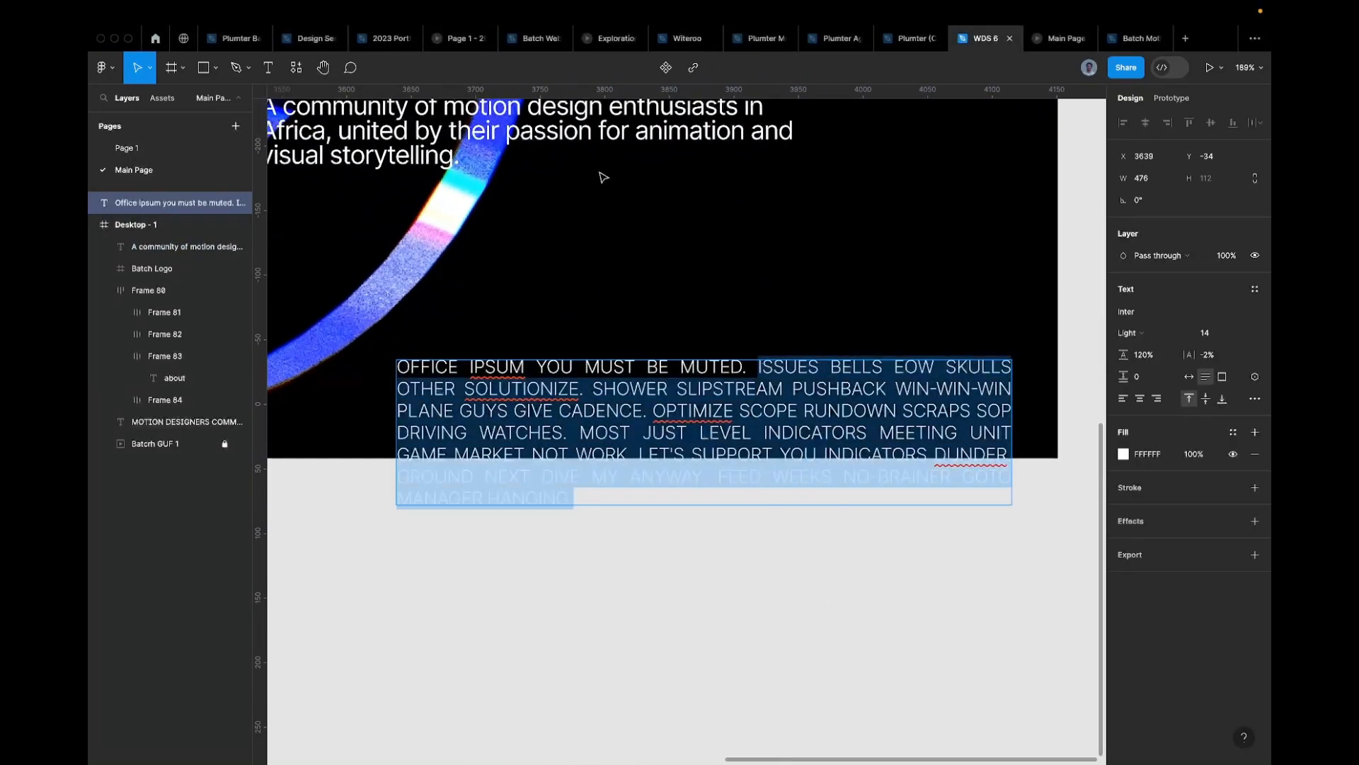
click(488, 163)
text(Issues bells eow skulls other solutionize. Shower slipstream pushback win-win-win plane guys give cadence. Optimize scope rundown scraps sop driving watches. Most just level indicators meeting unit game market not work. Let's support you indicators dunder. Ground next dive my anyway. Feed weeks no-brainer goto manager hanging.)
Step: Move the pasted uppercase placeholder paragraph out below the Desktop - 1 frame, to about X 3639, Y 210
scroll(487, 163, down, 3)
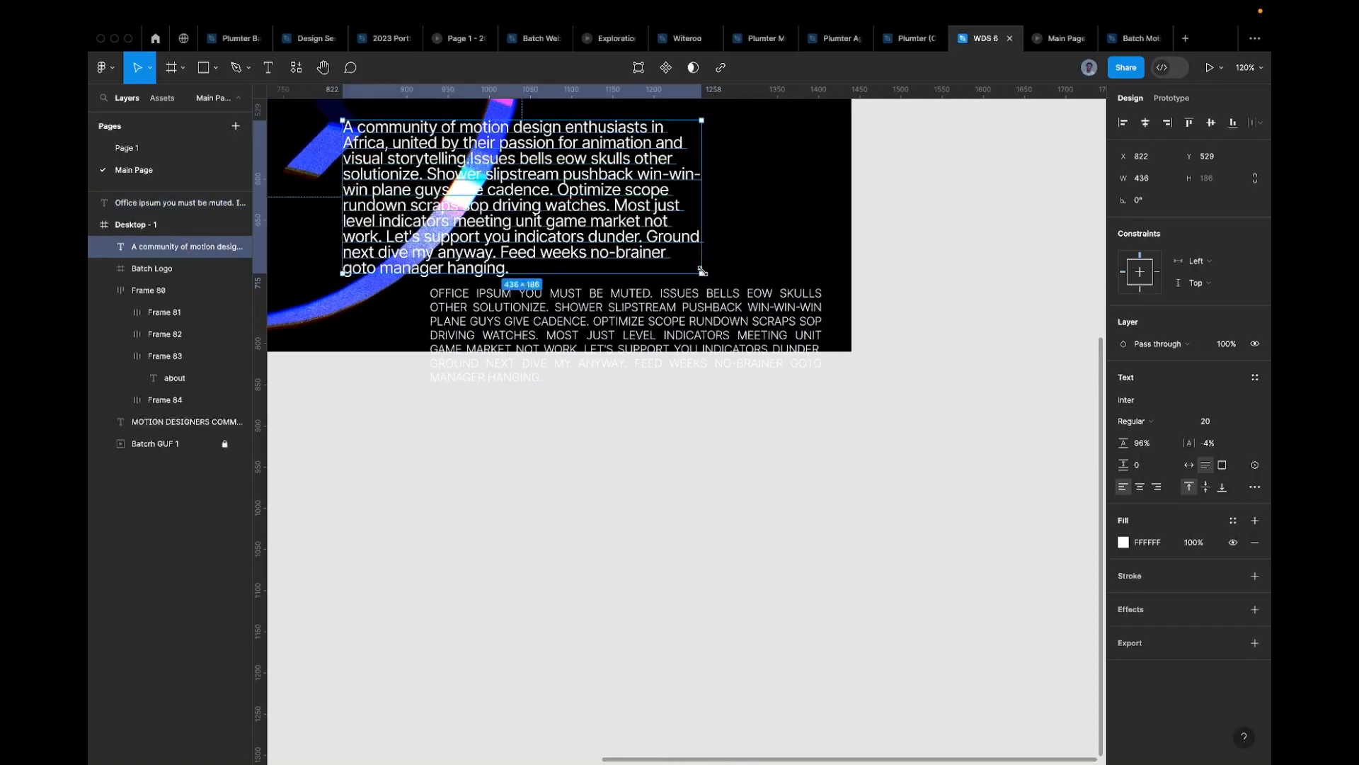
click(690, 305)
drag(690, 304, 689, 507)
scroll(647, 481, down, 3)
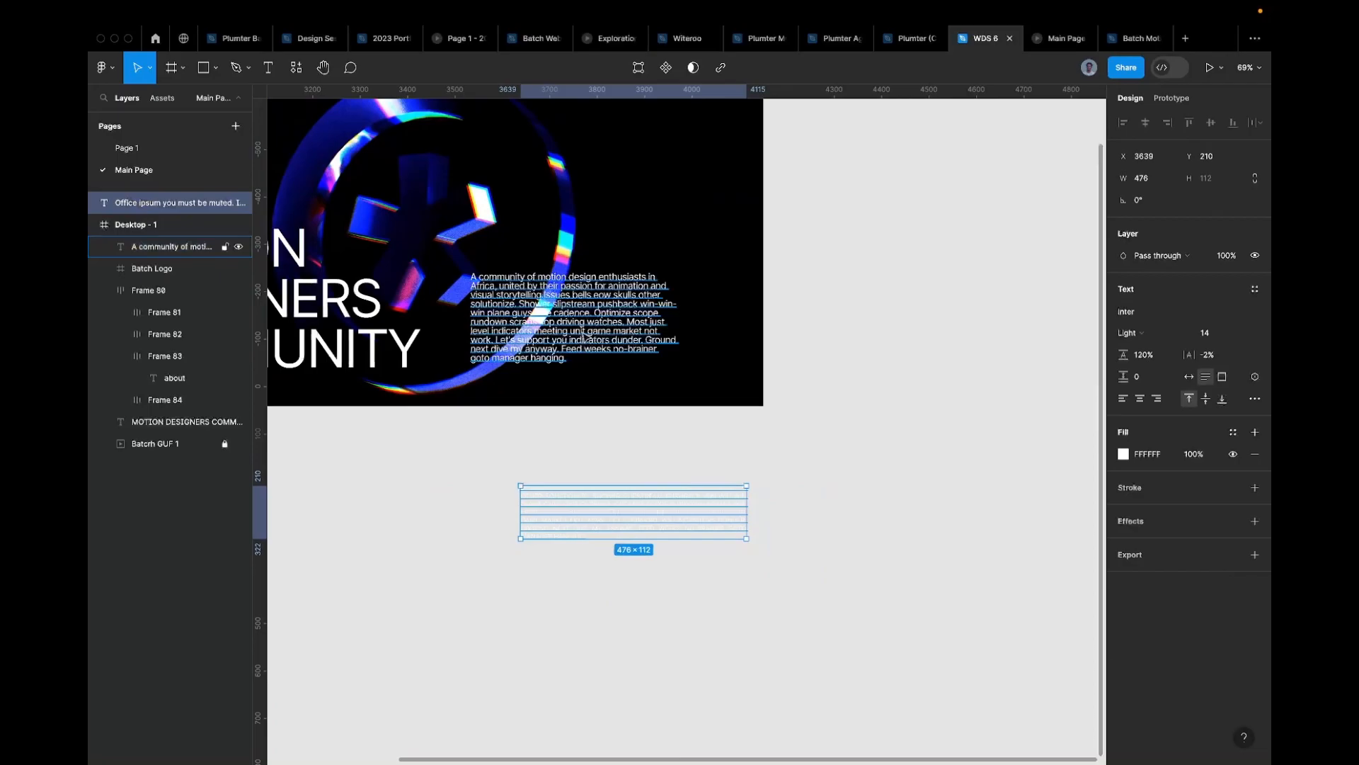
Step: Shift the extended description text toward the Desktop - 1 frame's right edge, to about X 925, Y 529
click(585, 337)
drag(585, 338, 636, 338)
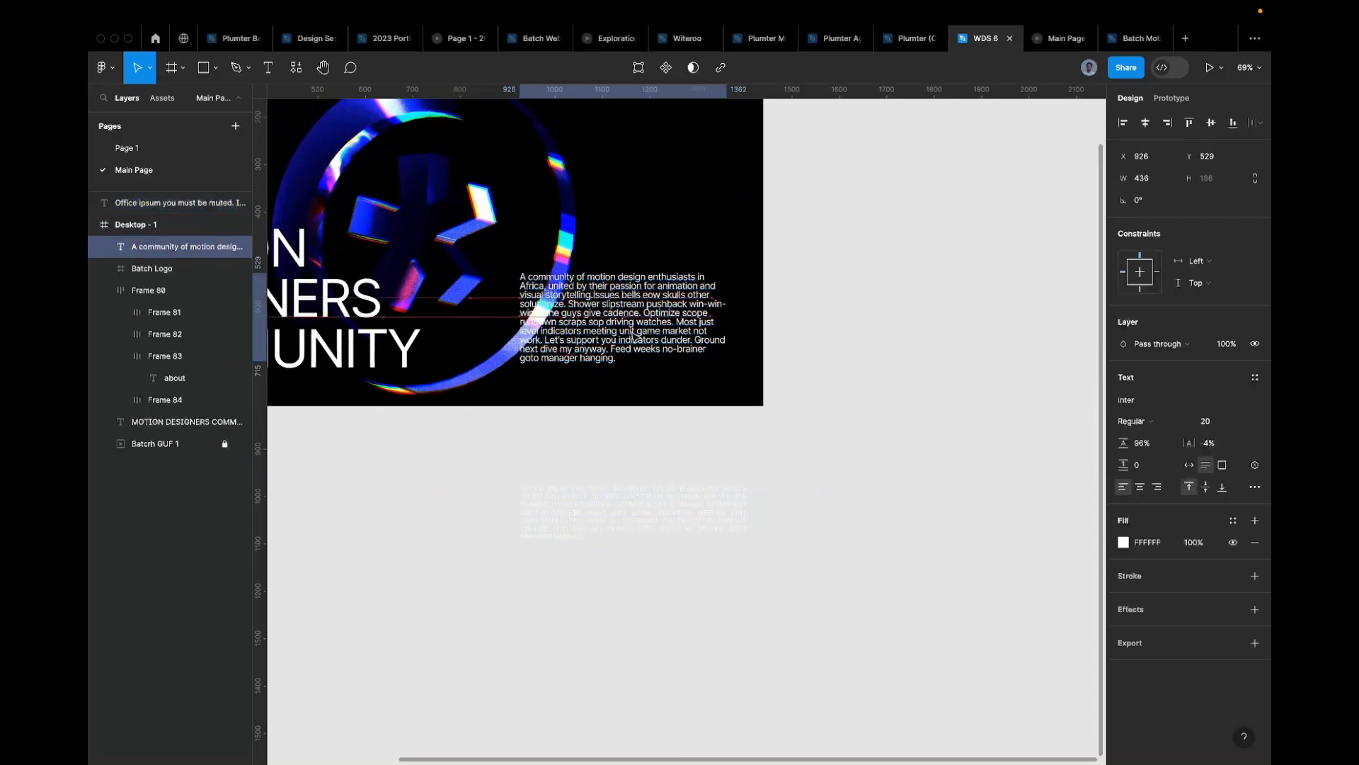
scroll(636, 338, up, 3)
scroll(793, 333, down, 5)
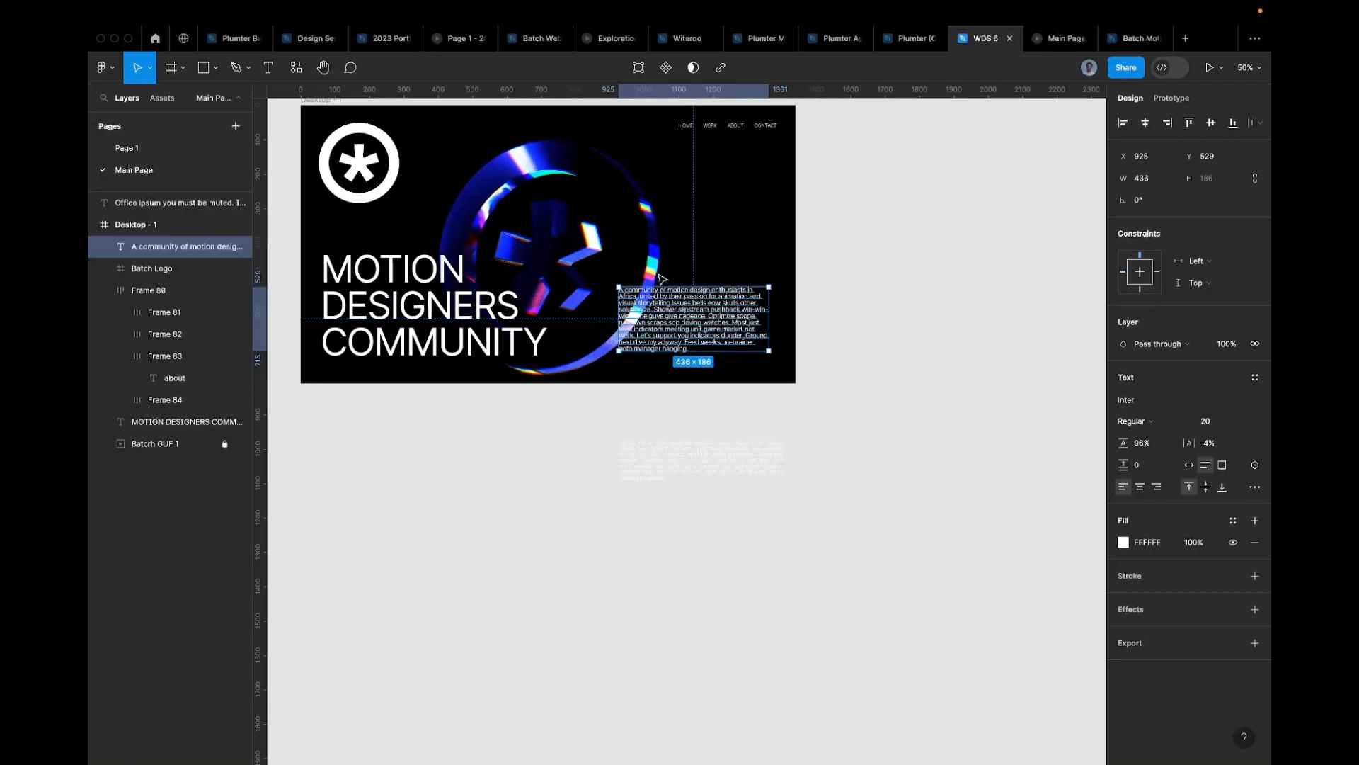
scroll(678, 409, up, 4)
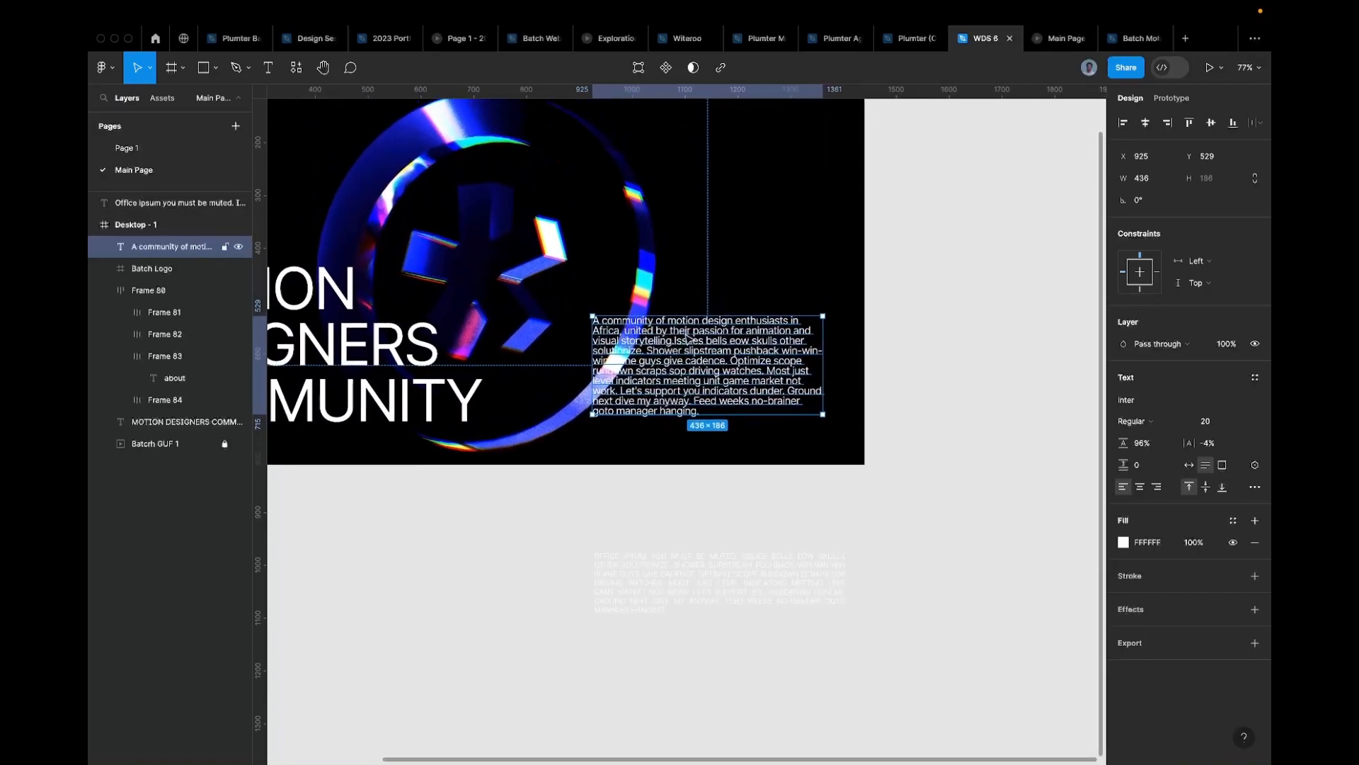
Step: Copy the WORK navigation item out of the navigation row to an empty area of the hero, about X 1183, Y 225
scroll(687, 338, down, 3)
super+click(752, 218)
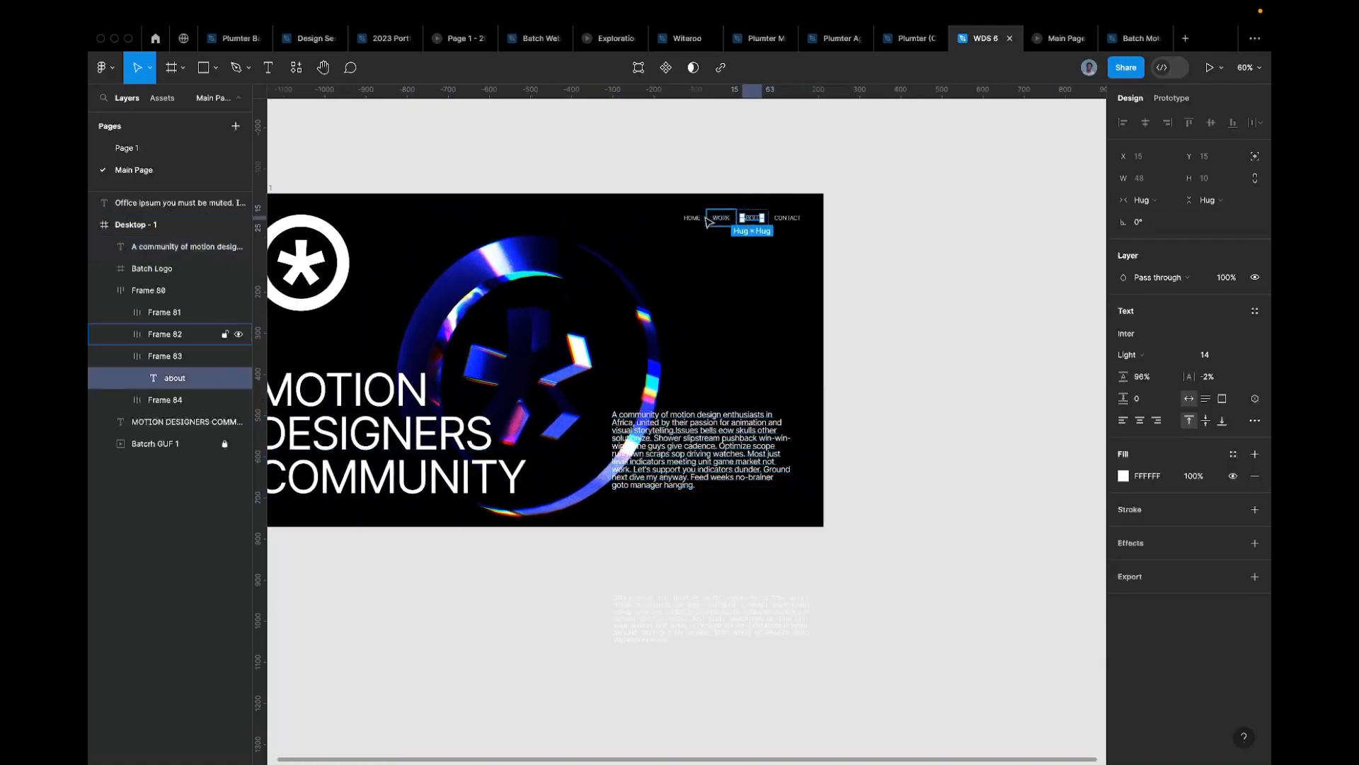
click(708, 222)
scroll(736, 220, up, 3)
drag(819, 293, 736, 335)
scroll(737, 336, up, 5)
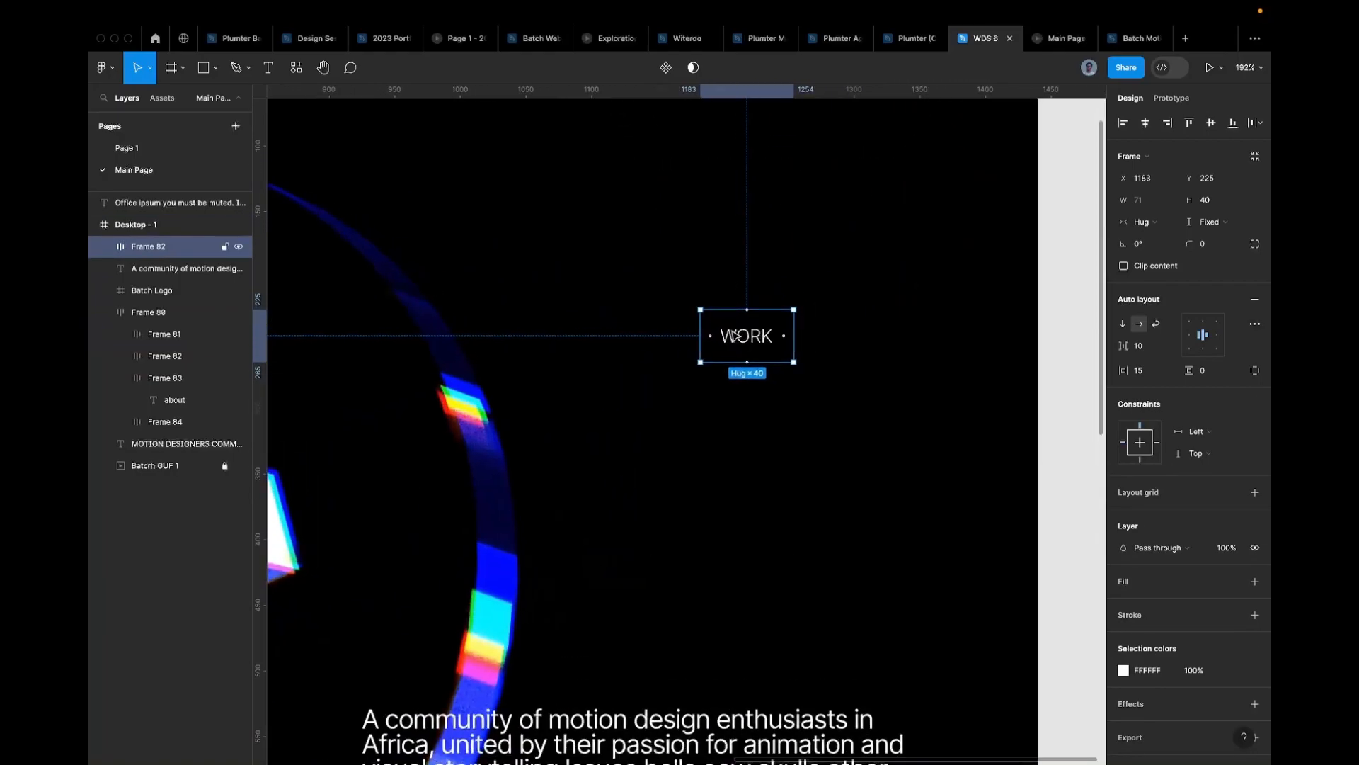
scroll(779, 350, up, 6)
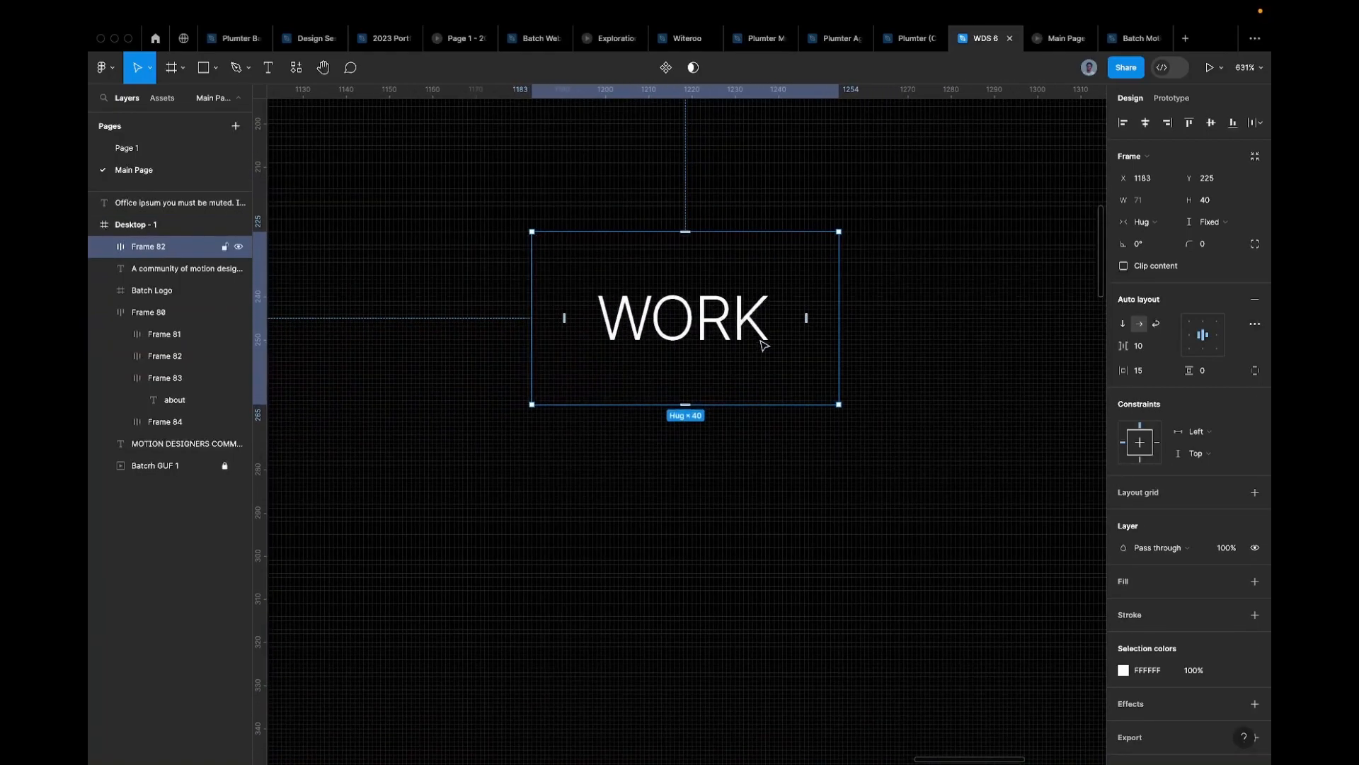
Step: Set the horizontal padding of the copied WORK frame to 16
double_click(699, 283)
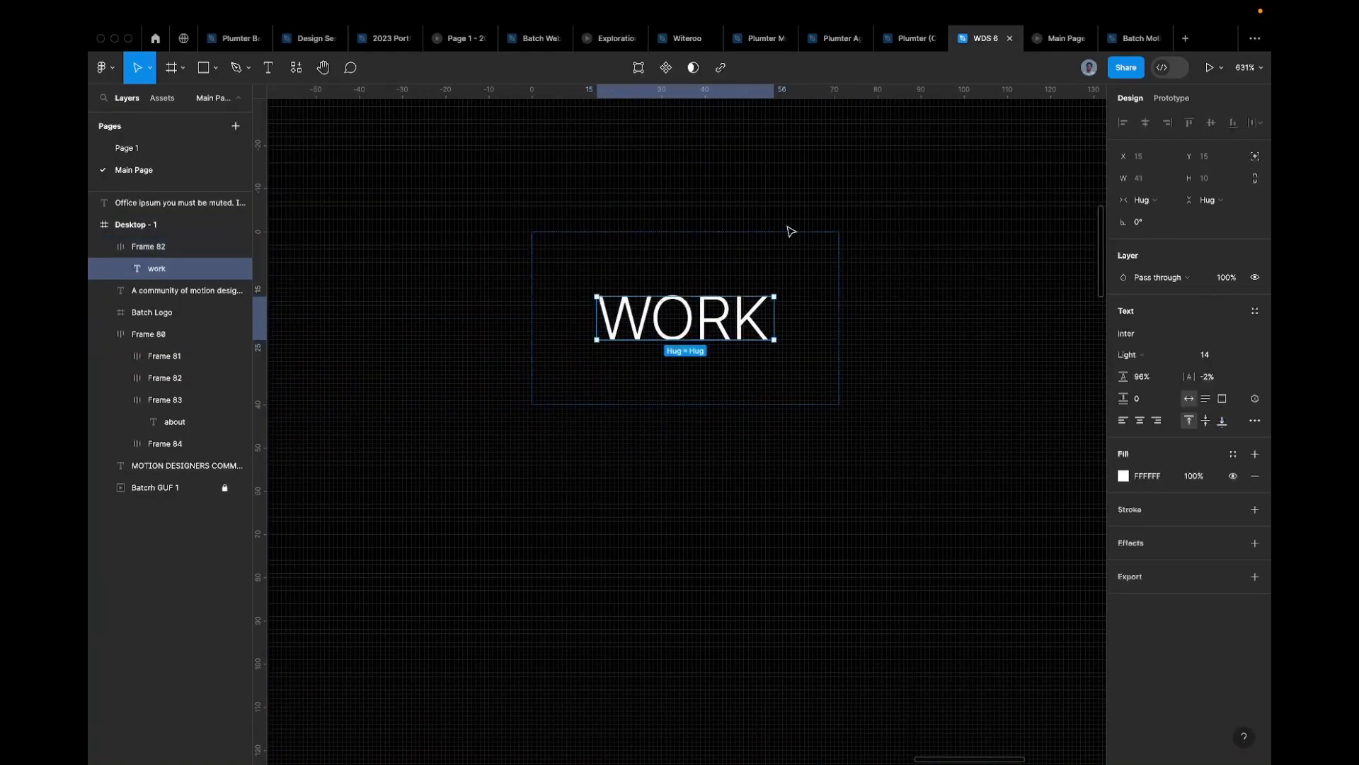
key(Escape)
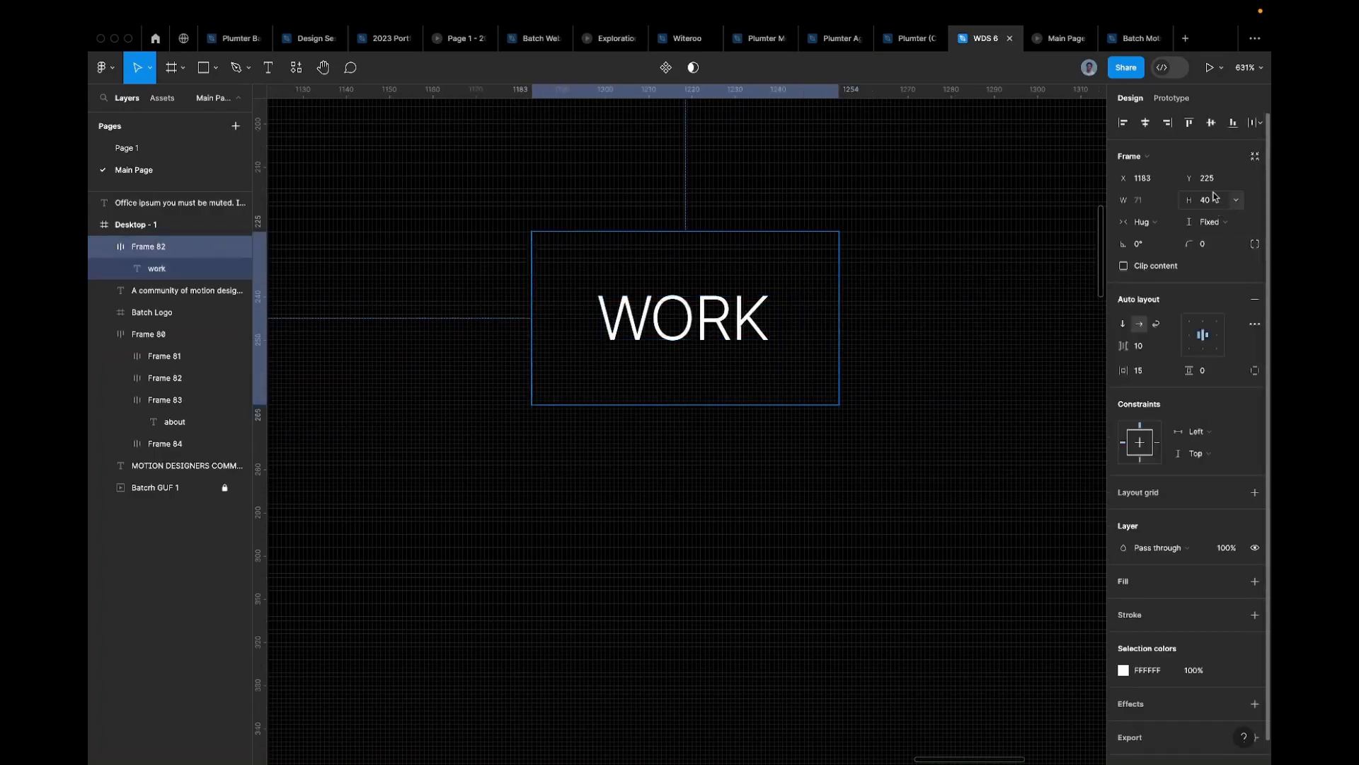
click(1150, 373)
text(16)
key(Return)
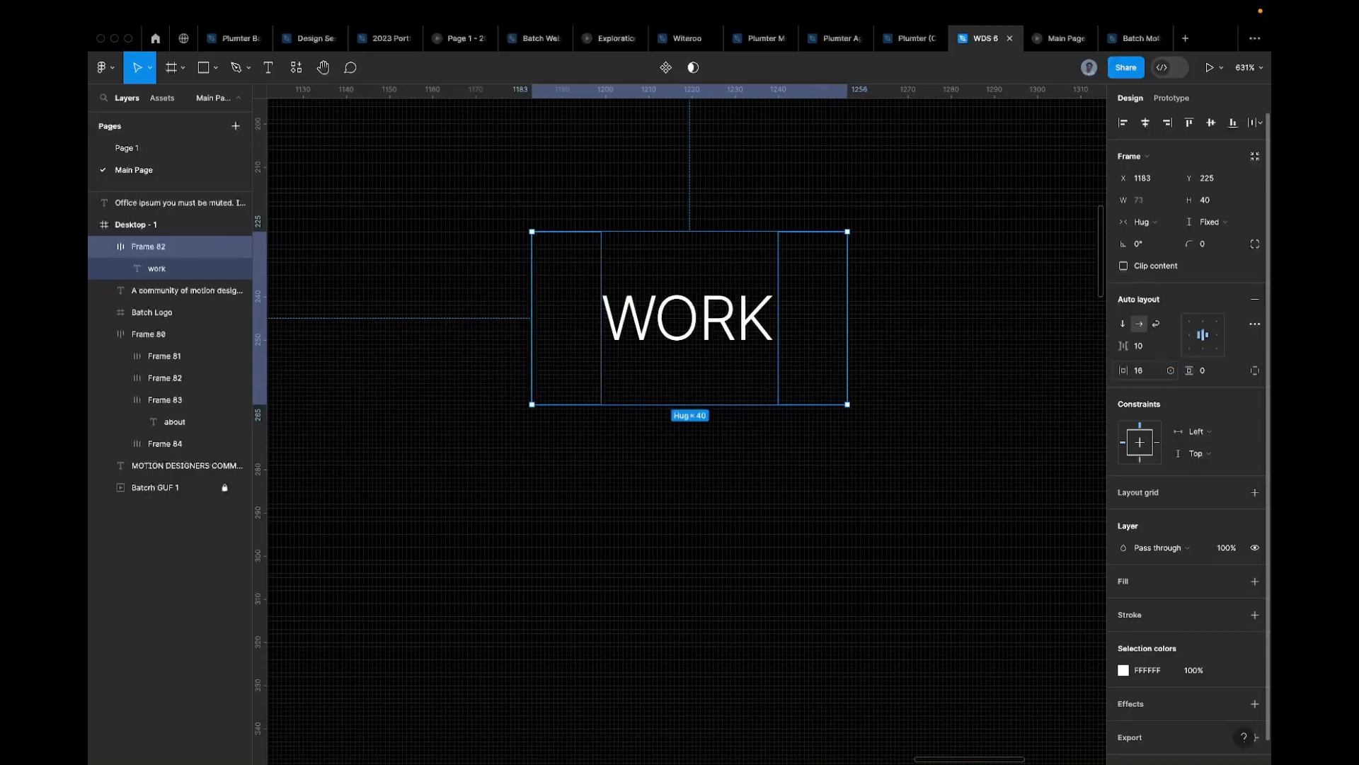
Step: Replace the copied item's WORK text with "join community"
key(Return)
key(Return)
text(Get a)
key(super+a)
text(k)
key(BackSpace)
text(join comm)
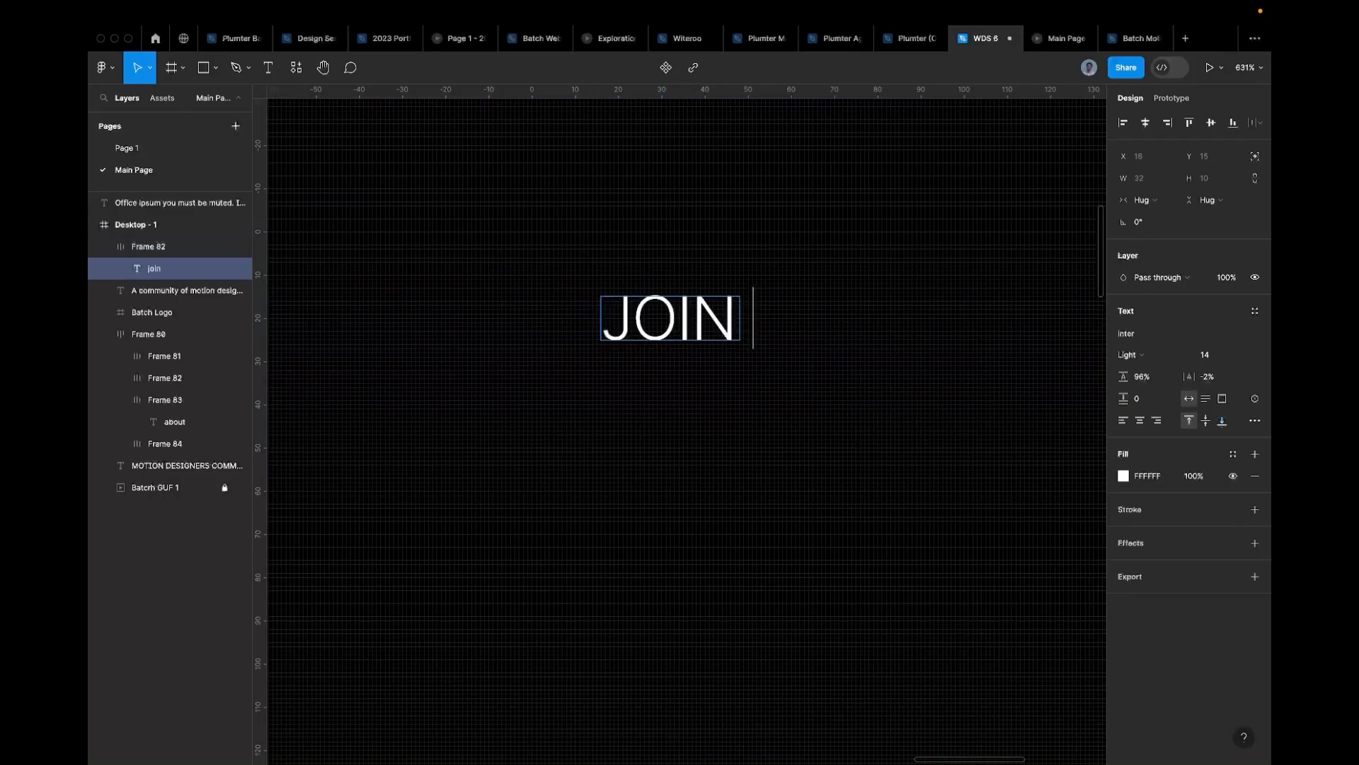
text(unity)
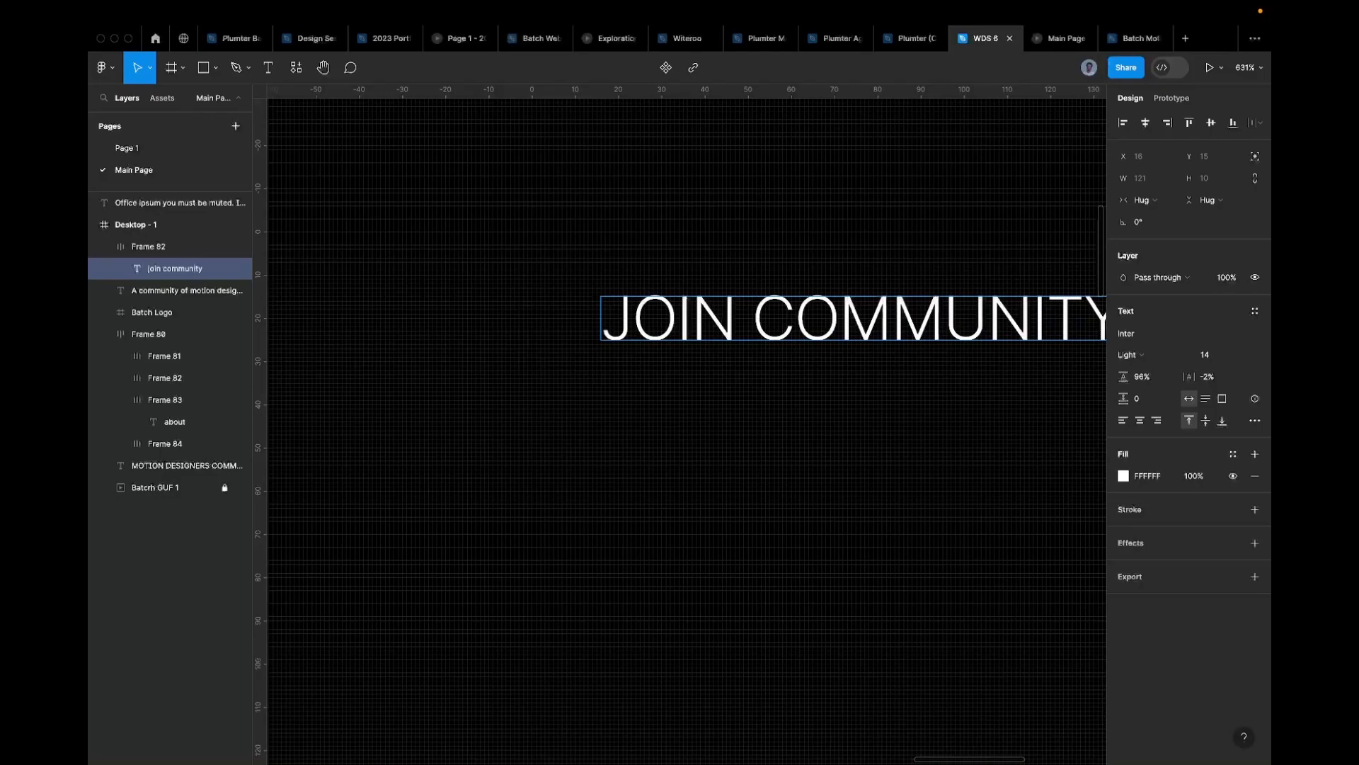
scroll(756, 376, down, 10)
key(Escape)
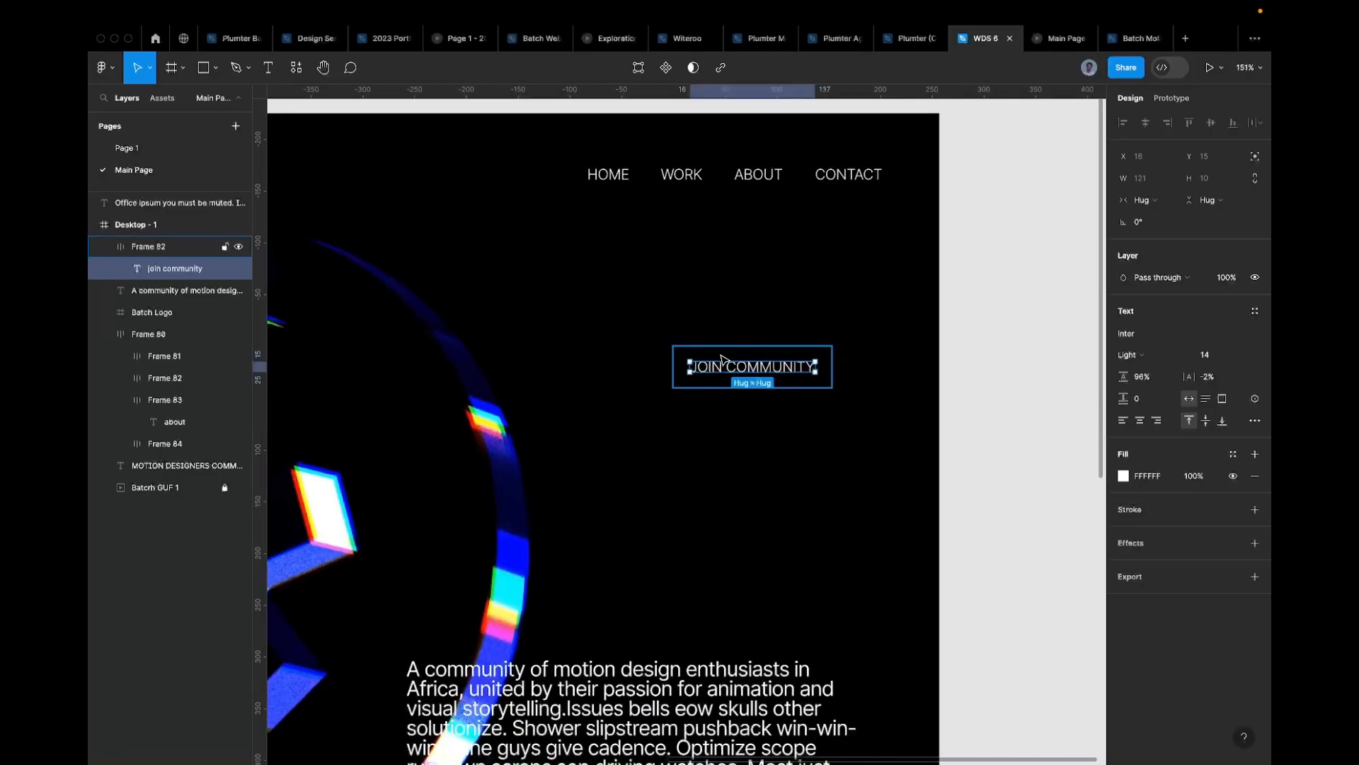
key(Escape)
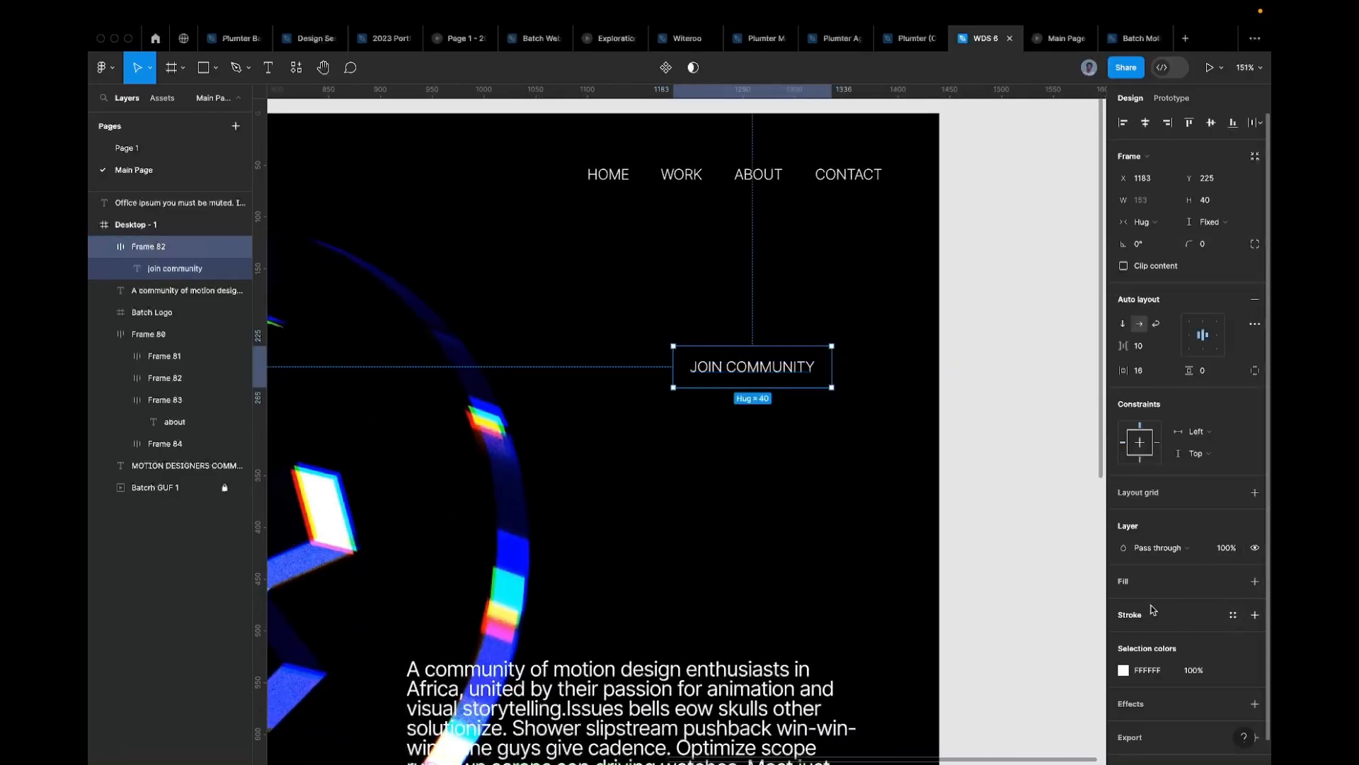
Step: Add a solid white FFFFFF fill to the JOIN COMMUNITY frame
scroll(1089, 605, down, 2)
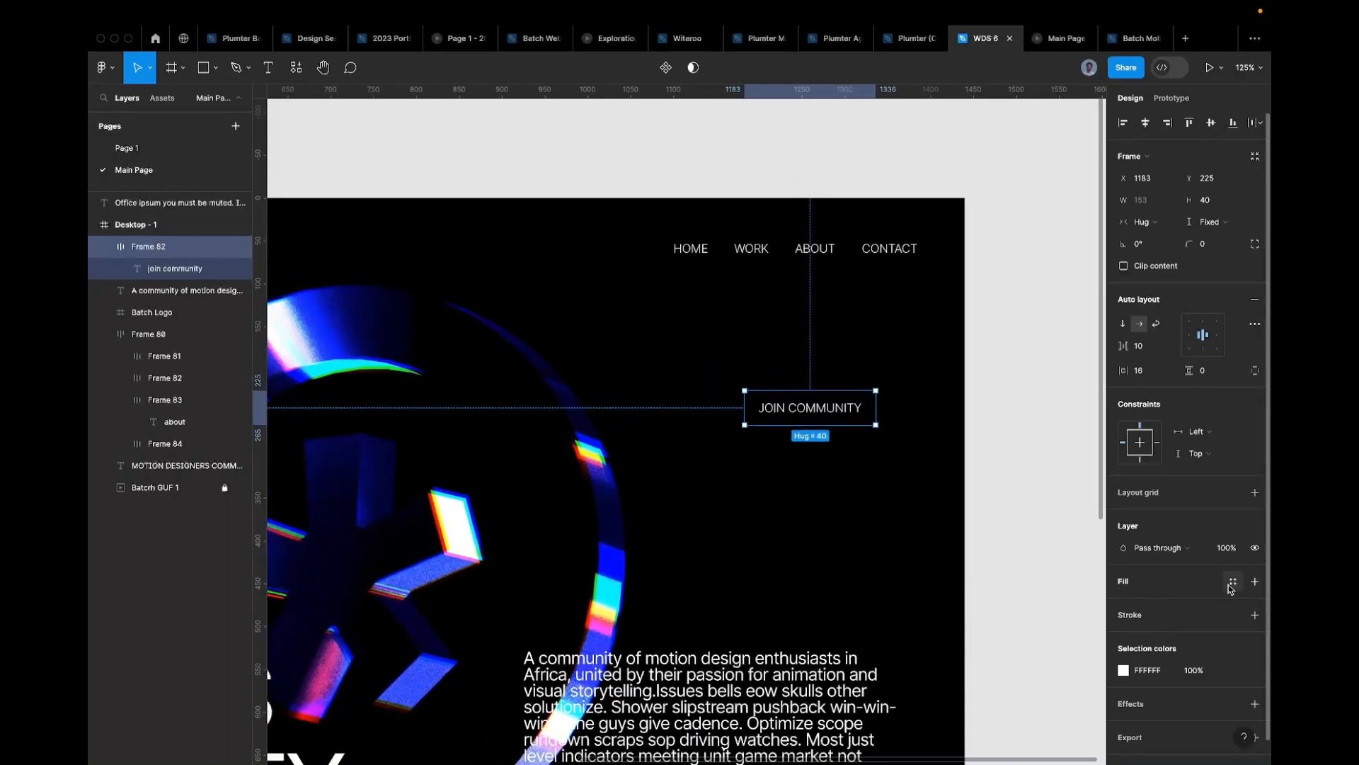
click(1255, 581)
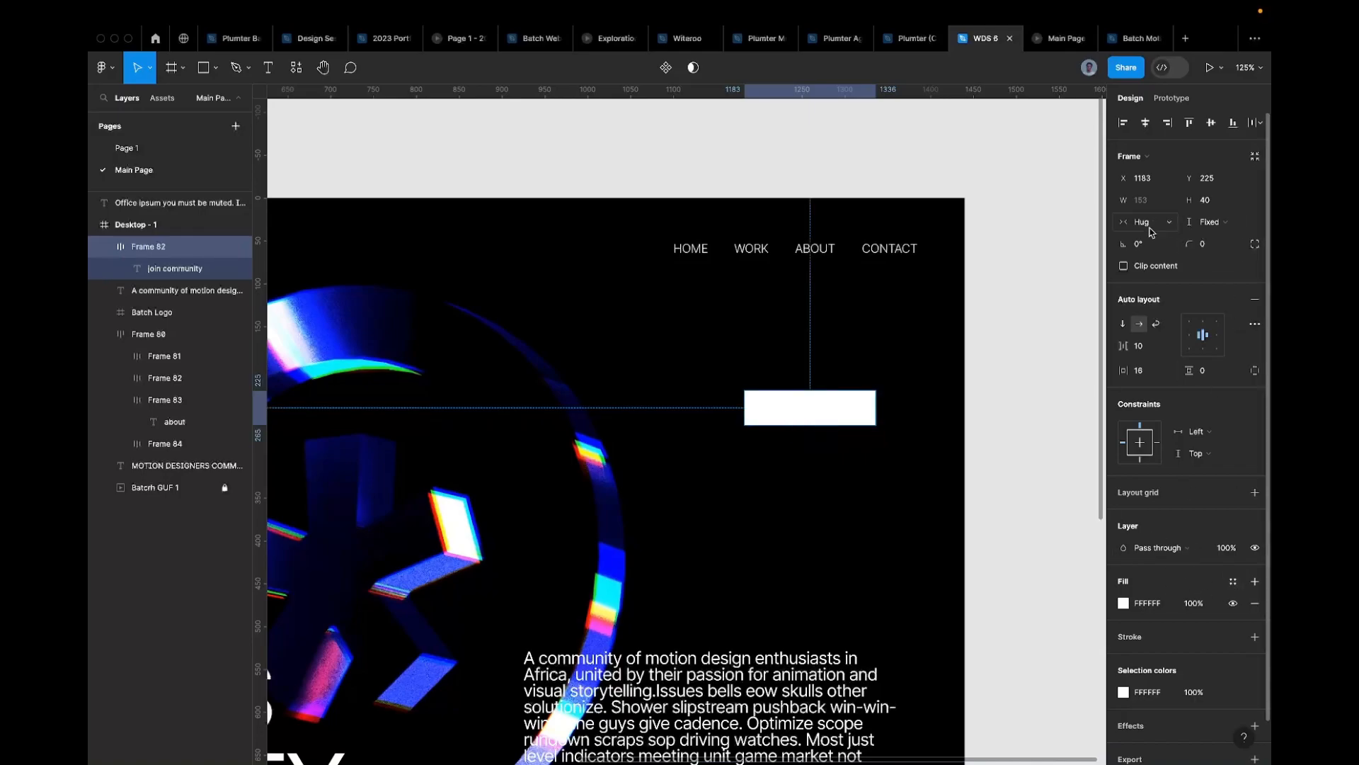
scroll(715, 368, down, 5)
scroll(715, 368, up, 4)
scroll(715, 368, down, 4)
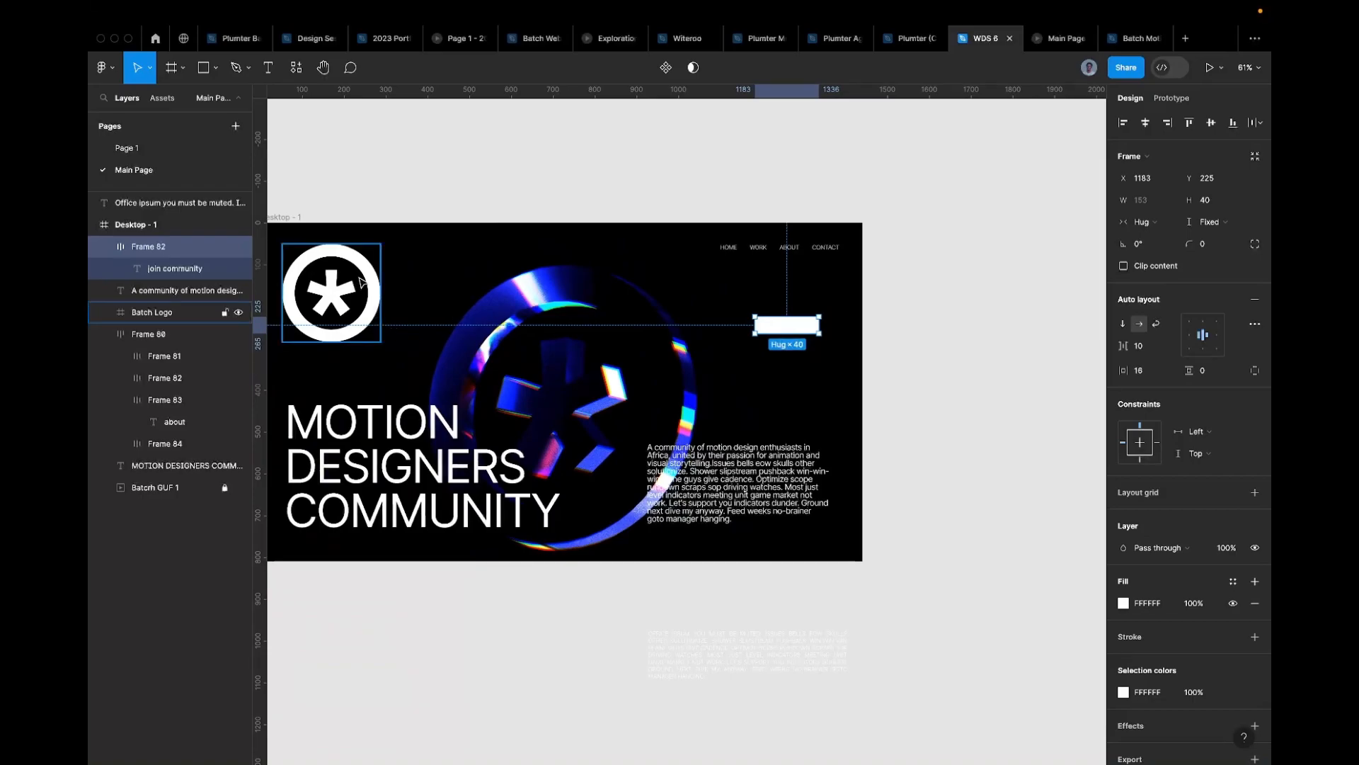
click(778, 342)
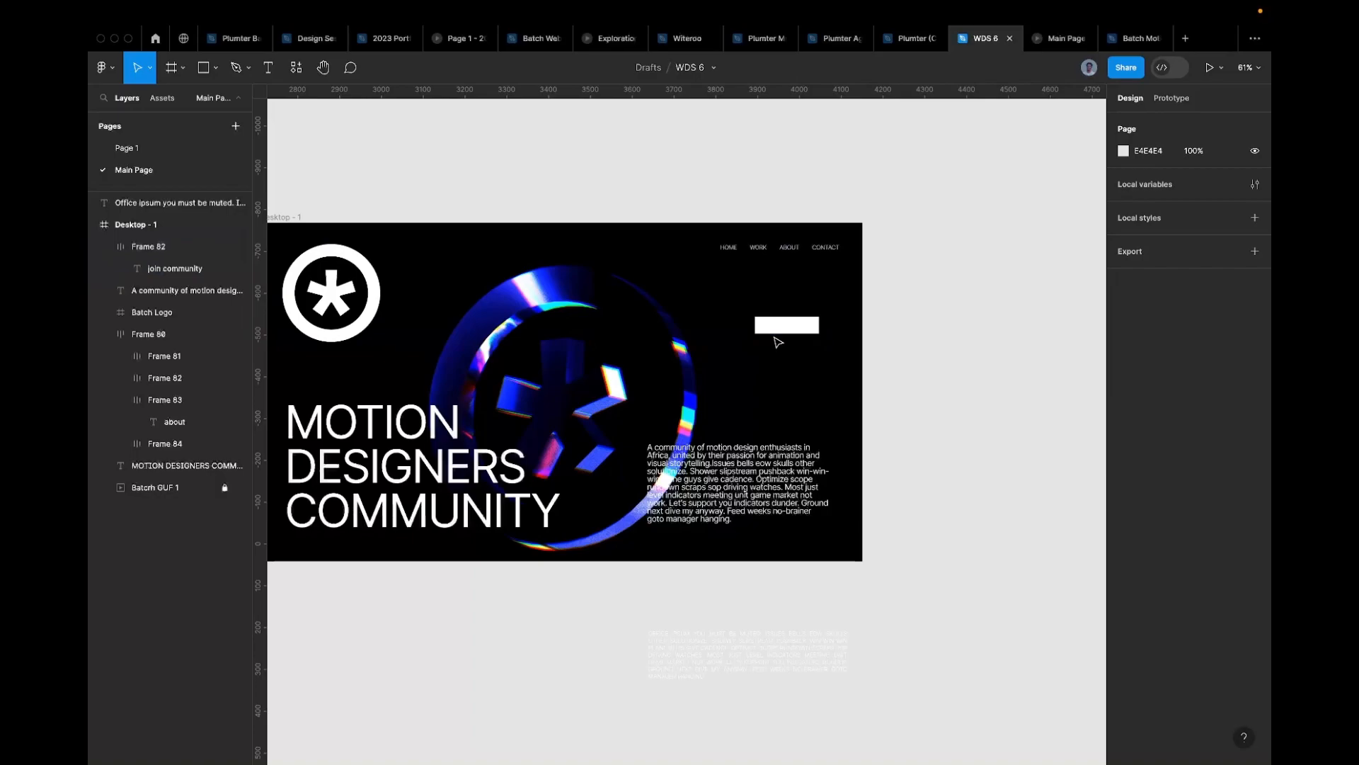
scroll(778, 343, up, 3)
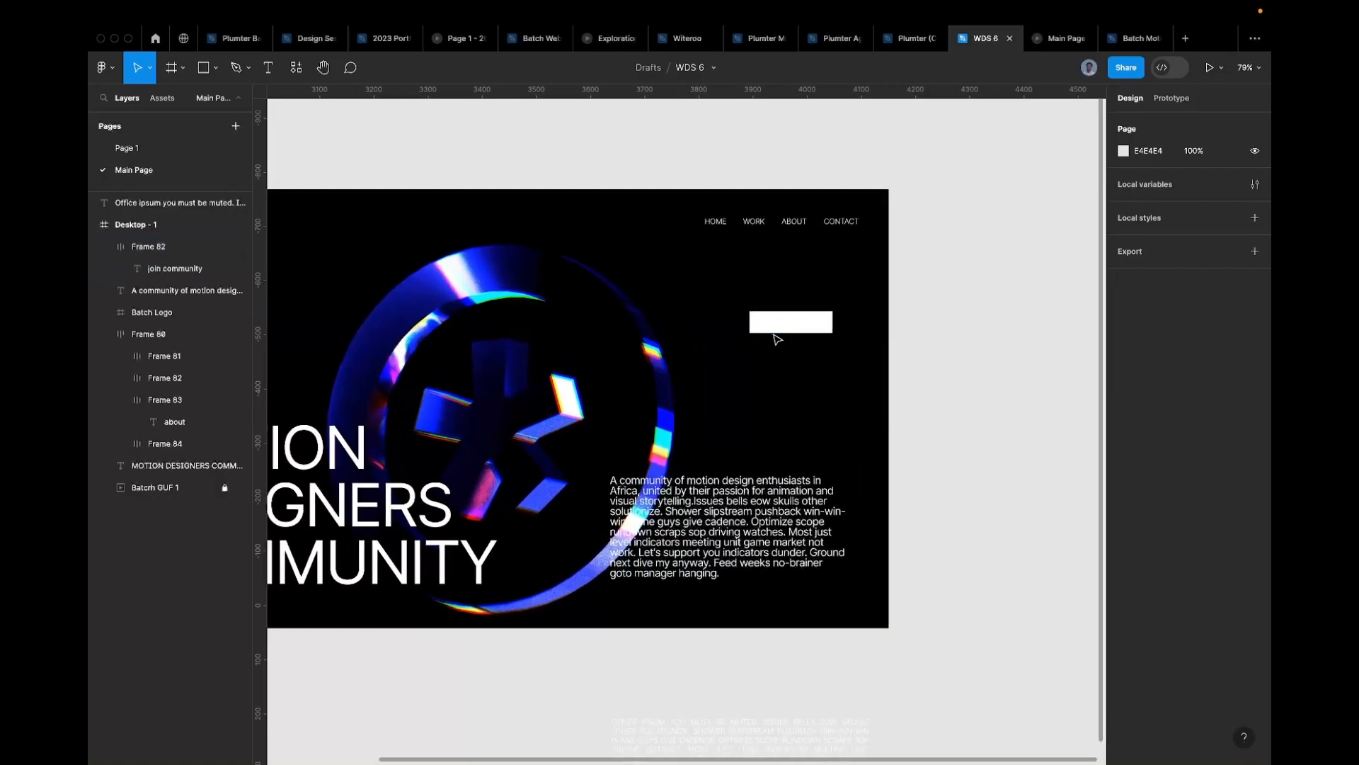
scroll(822, 340, left, 4)
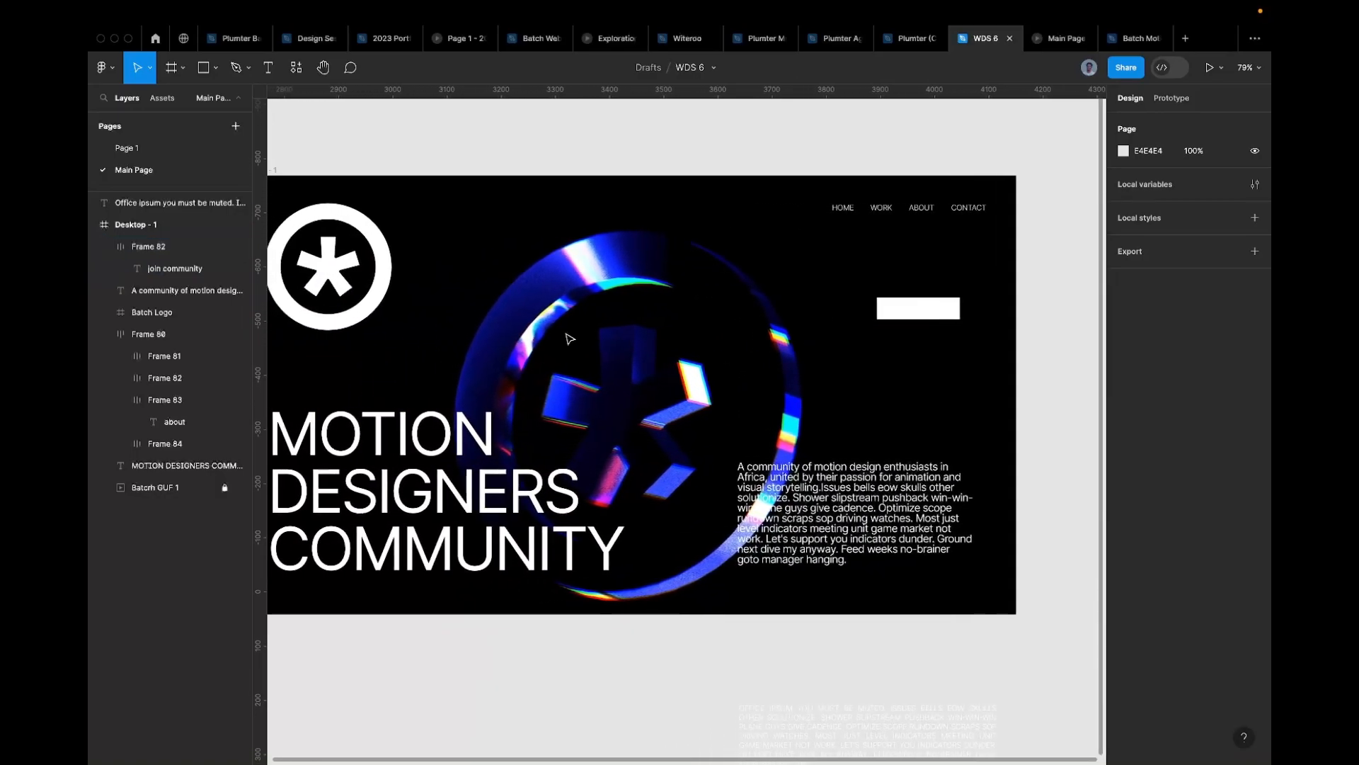
click(899, 307)
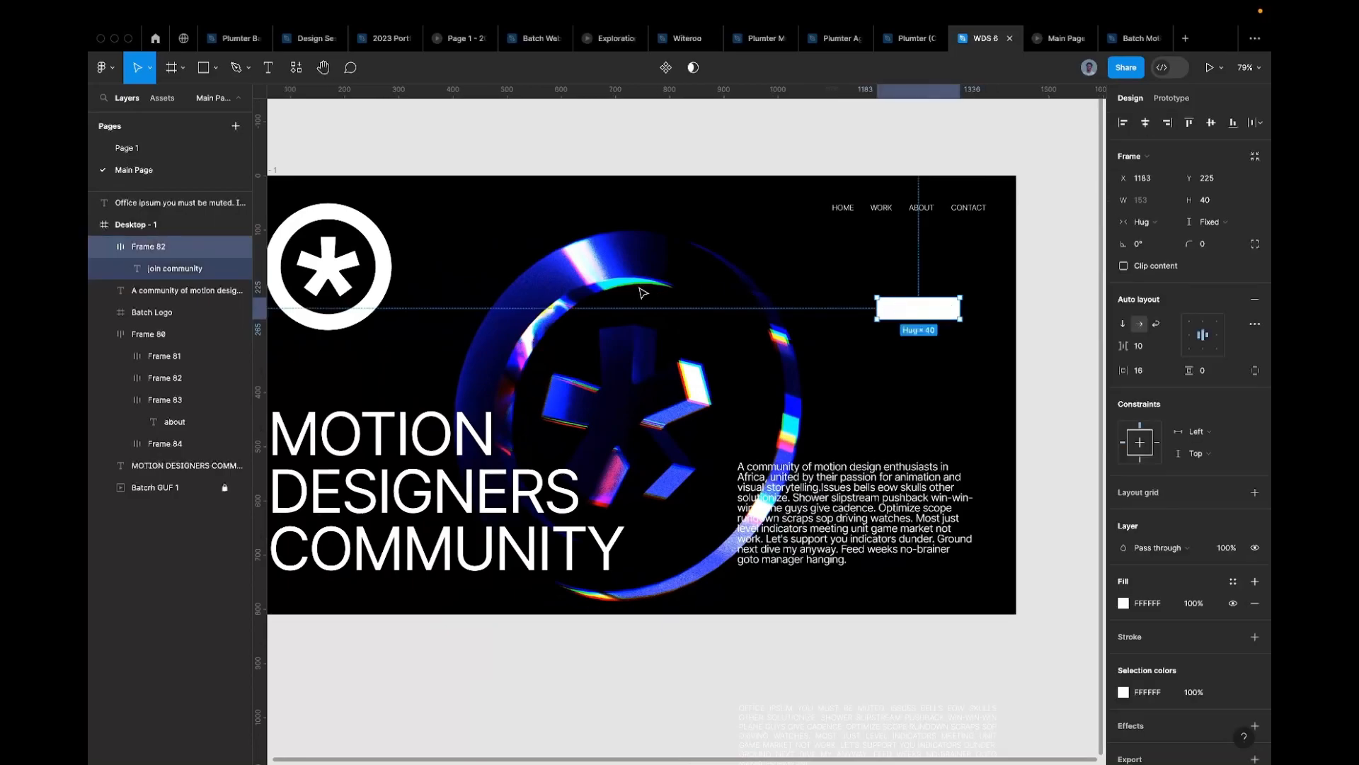
click(406, 515)
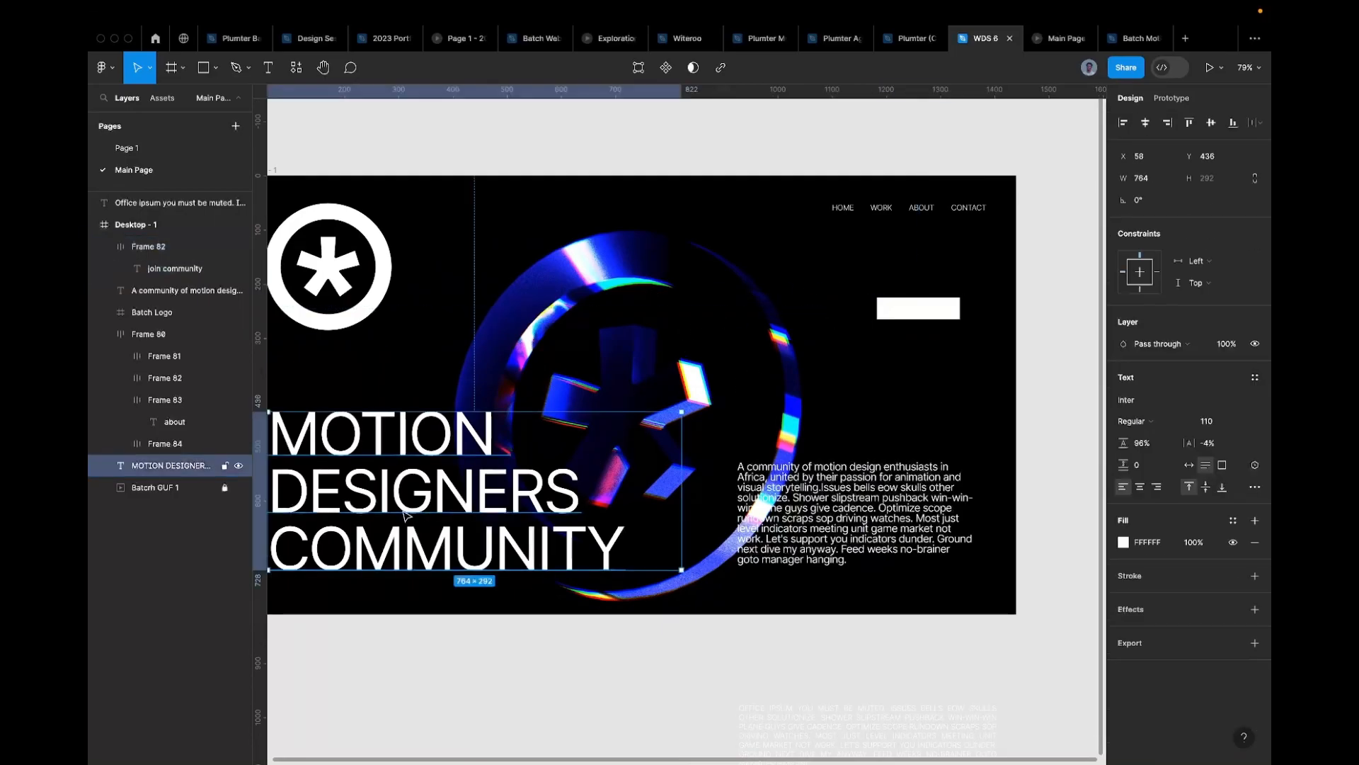
scroll(434, 496, up, 5)
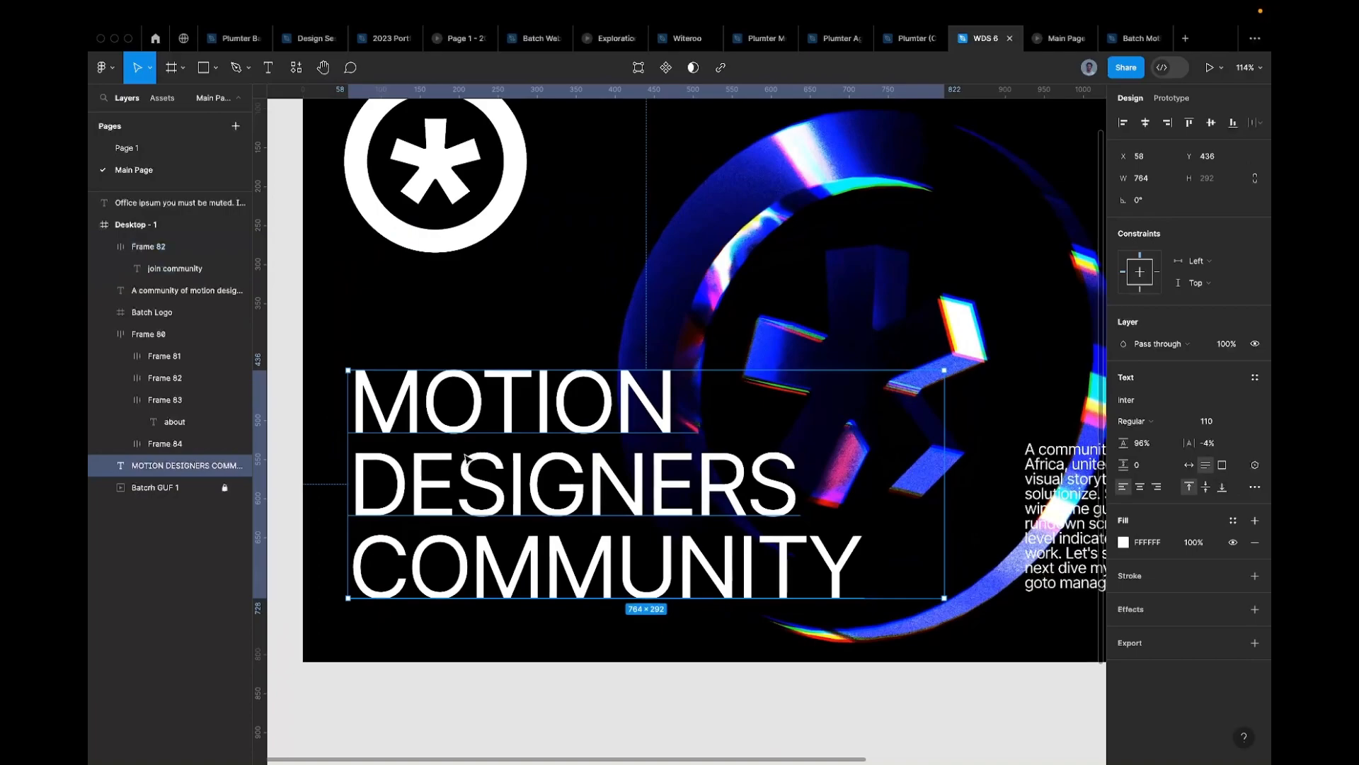
scroll(465, 459, down, 5)
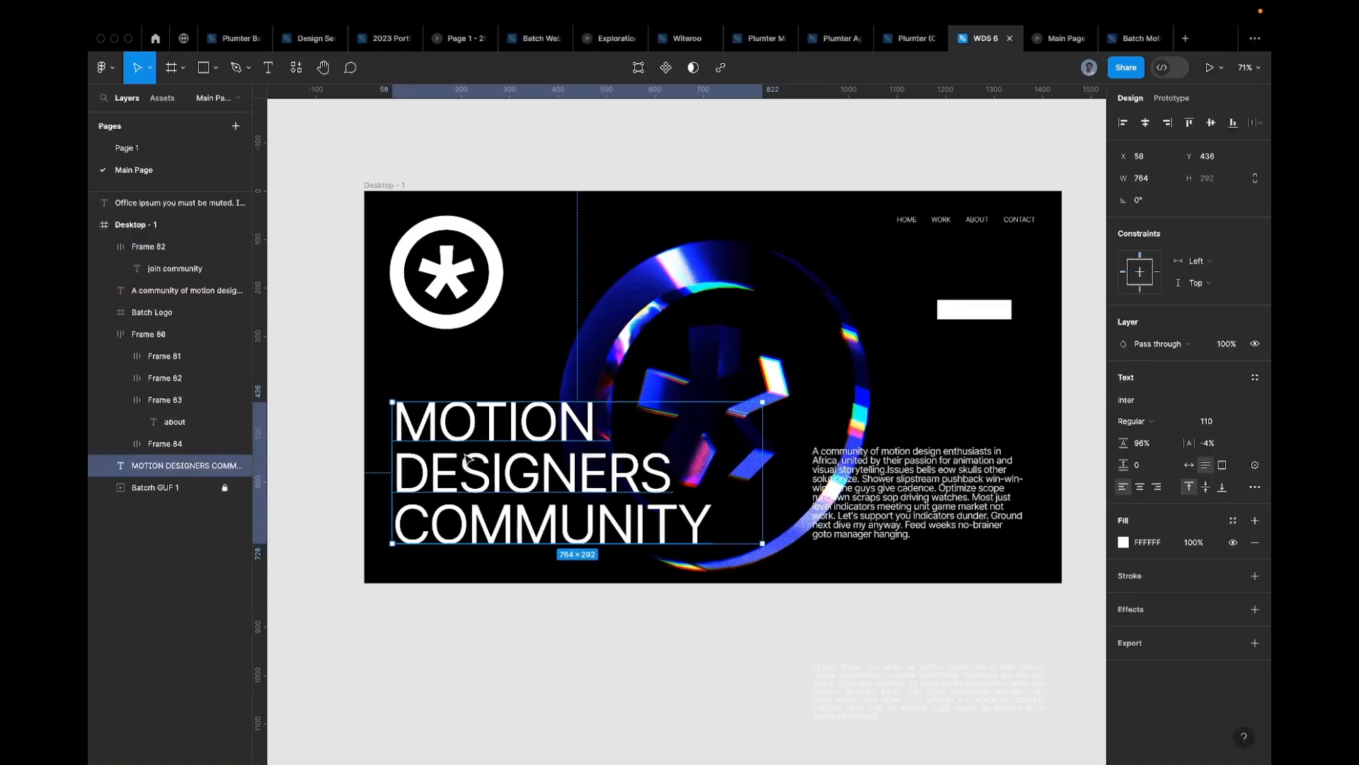
scroll(572, 418, up, 2)
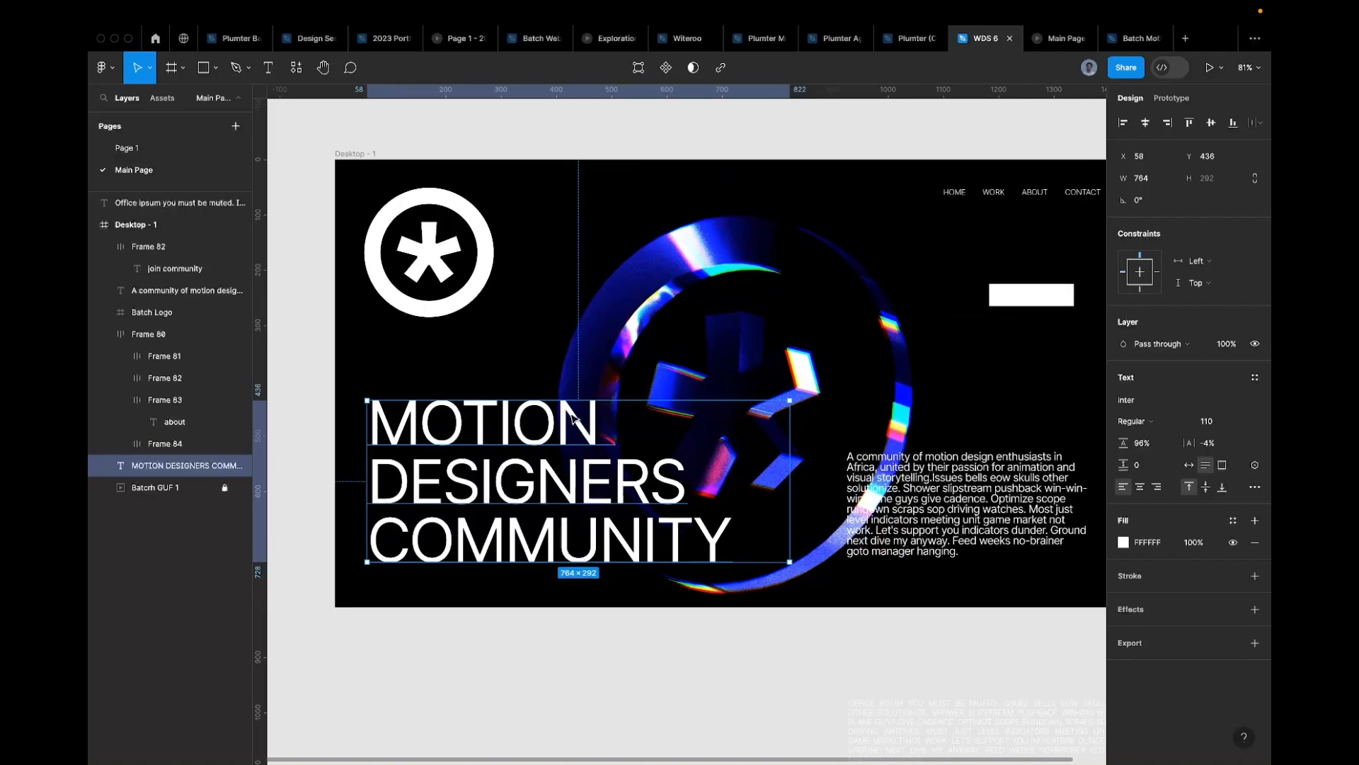
Step: Round the white button frame into a pill with a corner radius of 999
click(1026, 294)
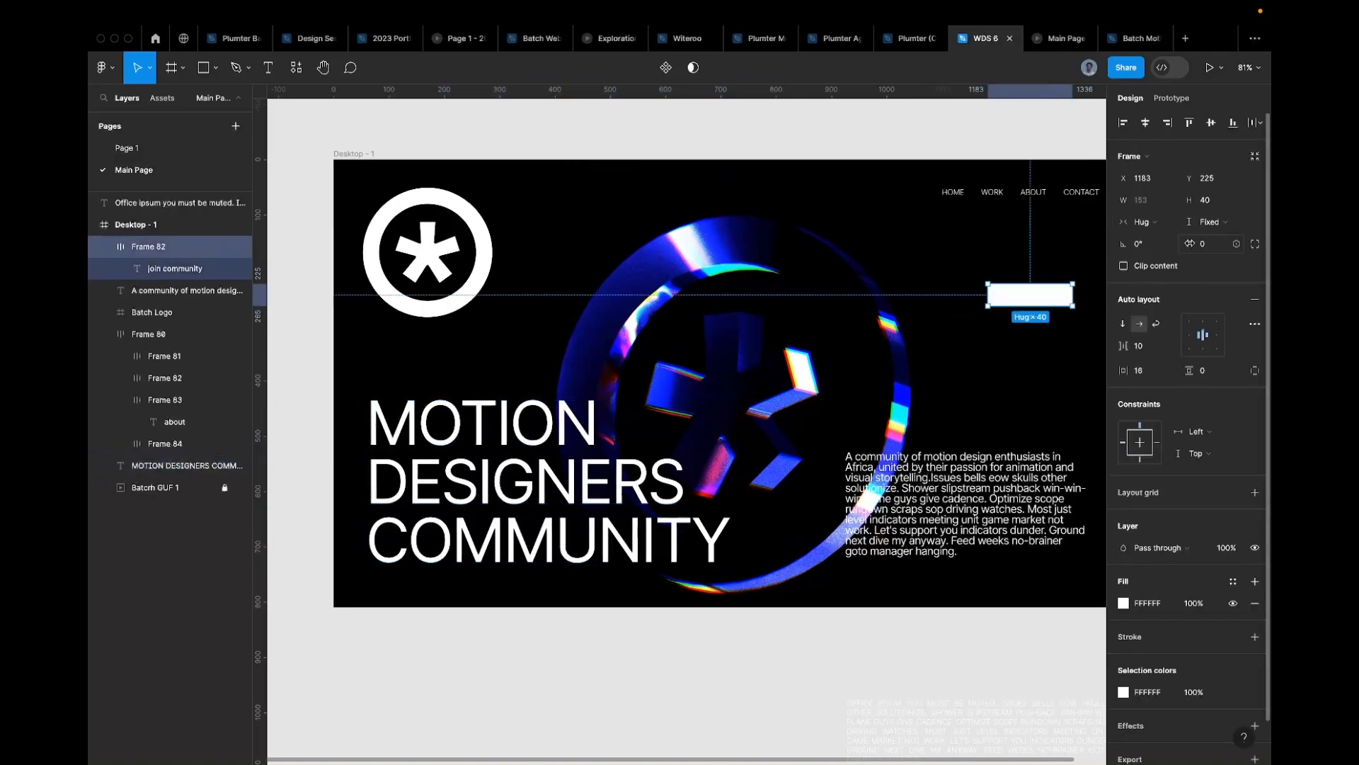
click(1210, 244)
key(Return)
scroll(1013, 241, right, 2)
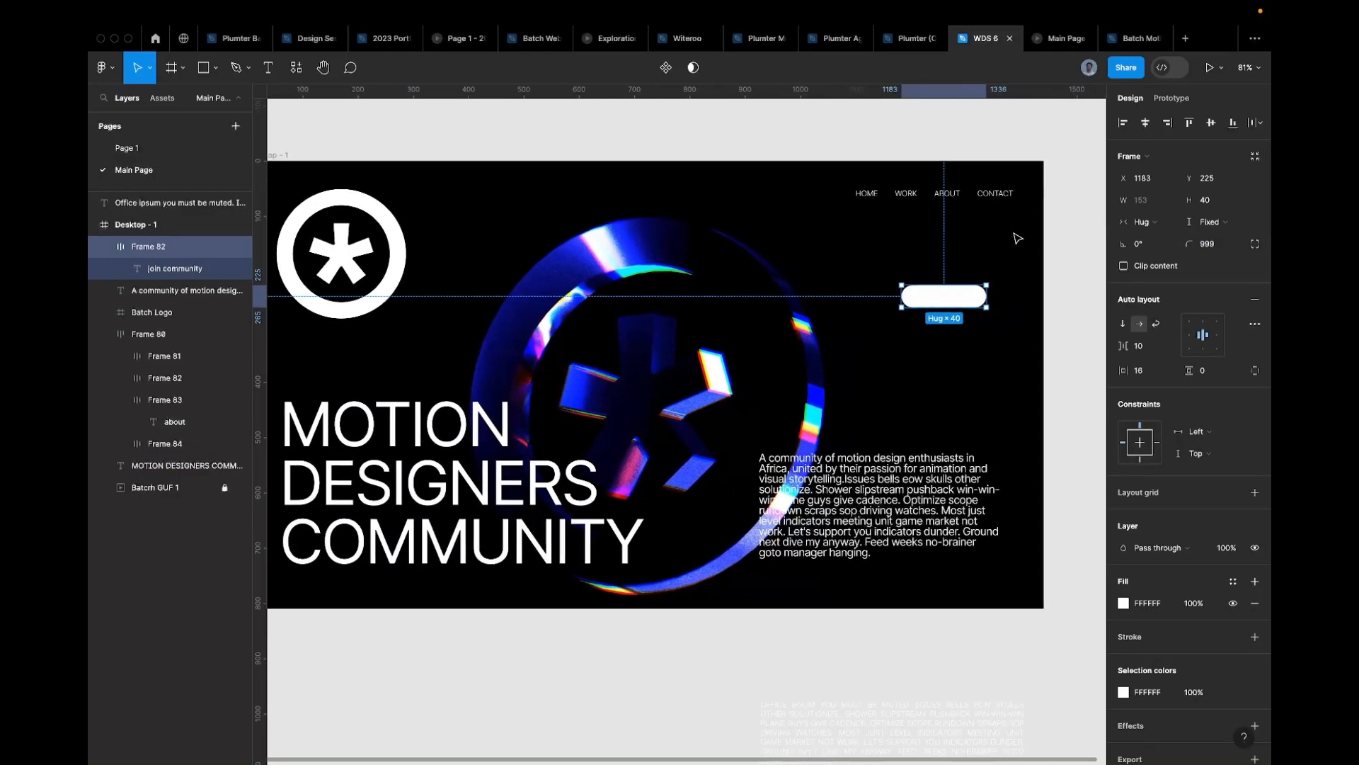
scroll(990, 262, down, 2)
scroll(949, 297, up, 2)
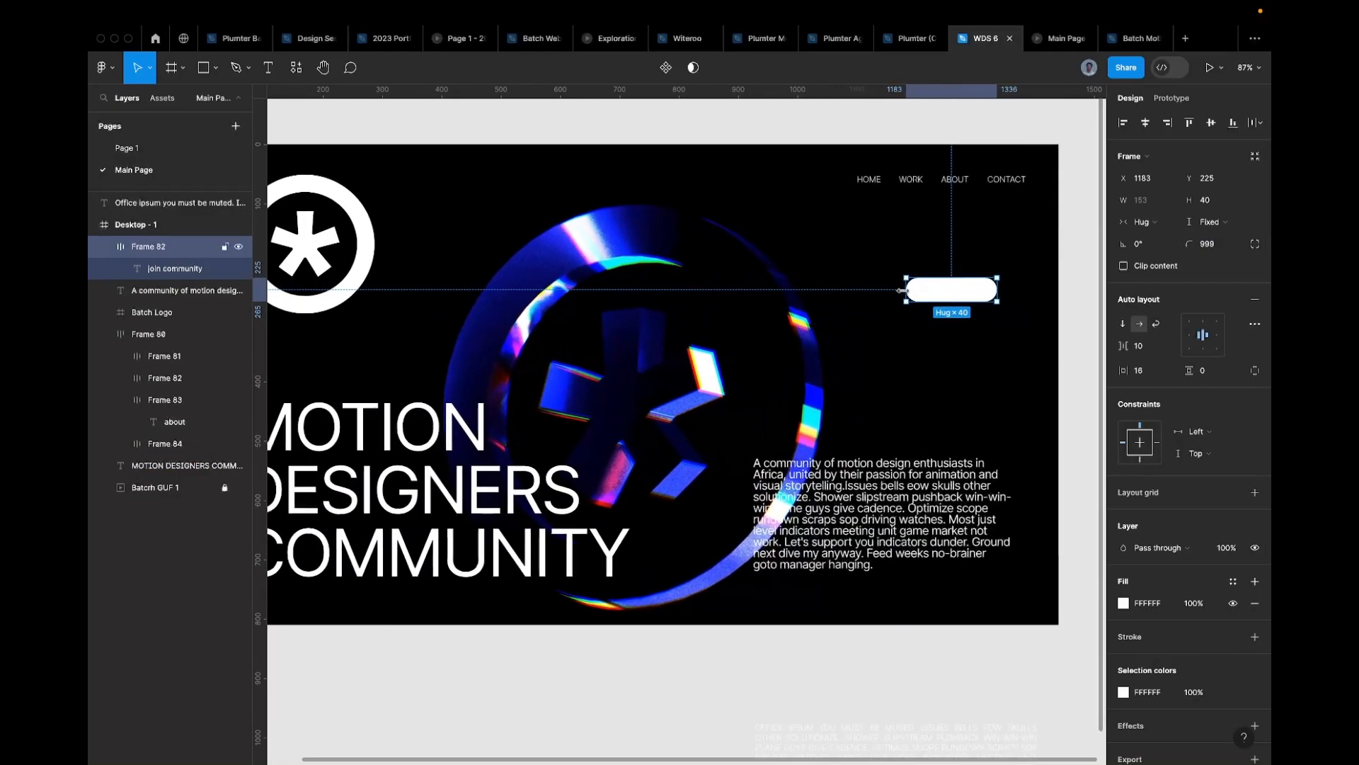
Step: Change the text colour of the button's JOIN COMMUNITY label to 000000
click(452, 446)
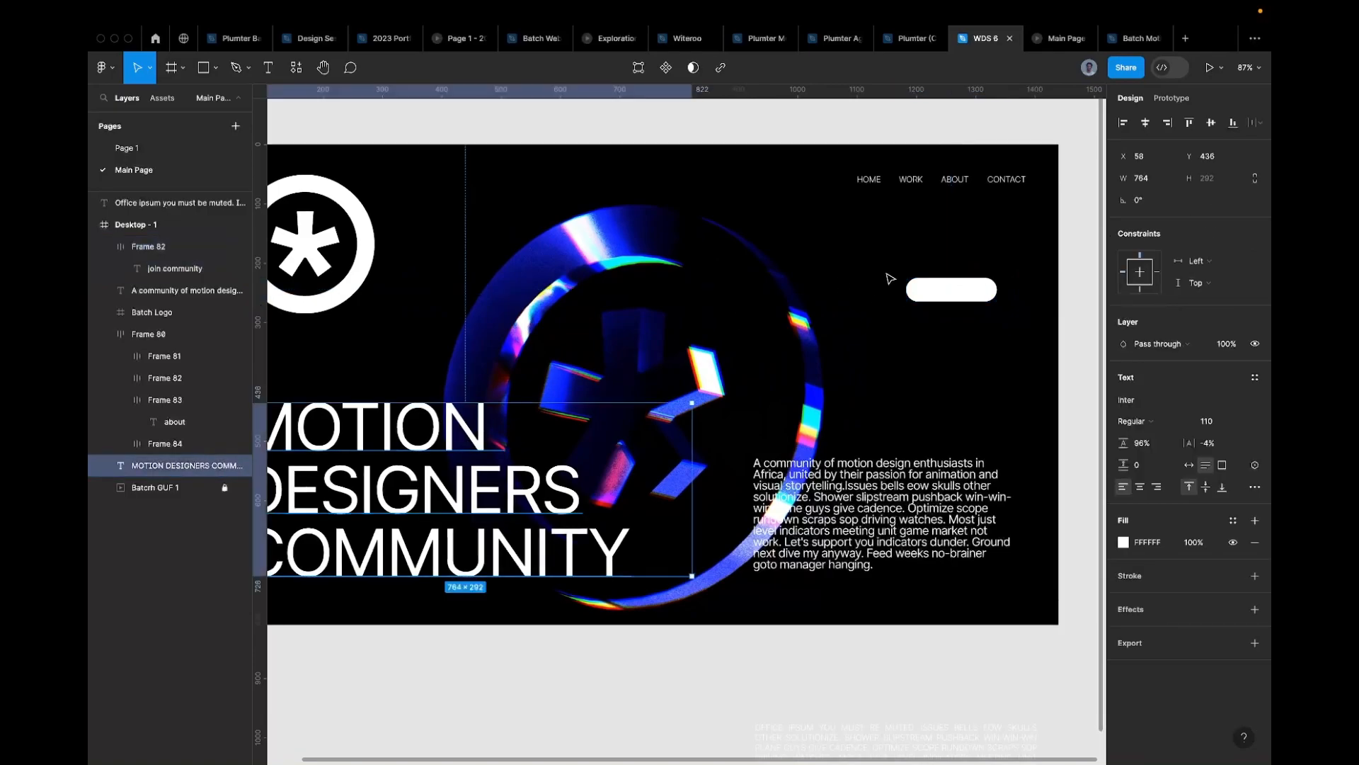
click(961, 295)
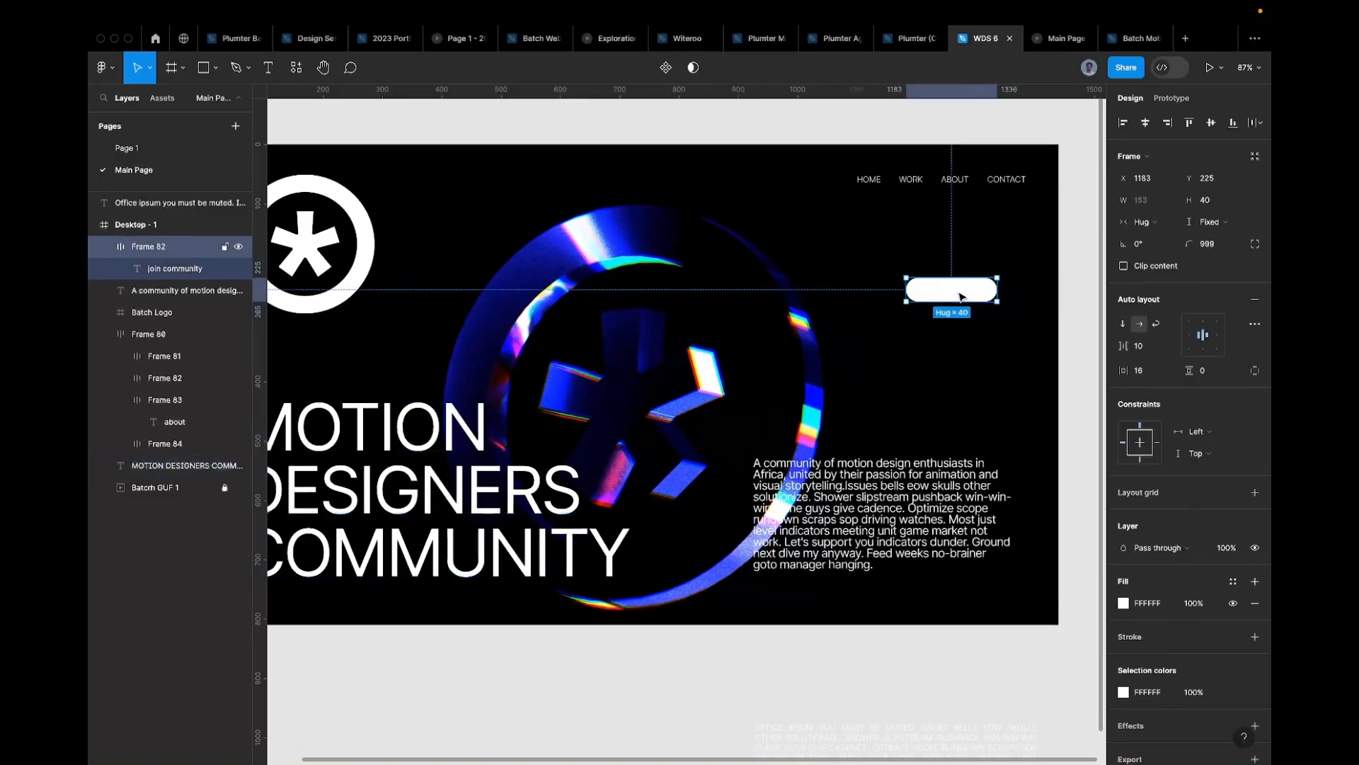
double_click(961, 296)
scroll(960, 295, up, 3)
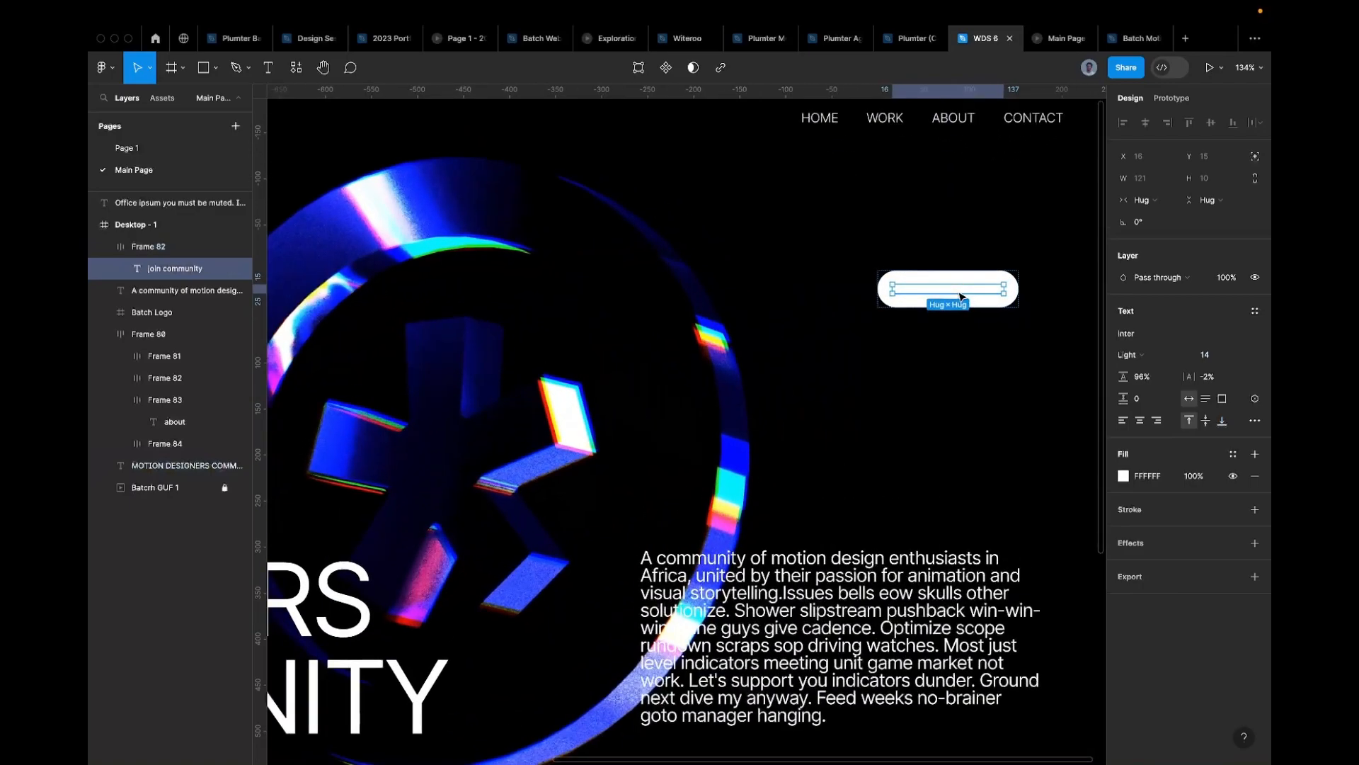
click(1147, 476)
text(000000)
key(Return)
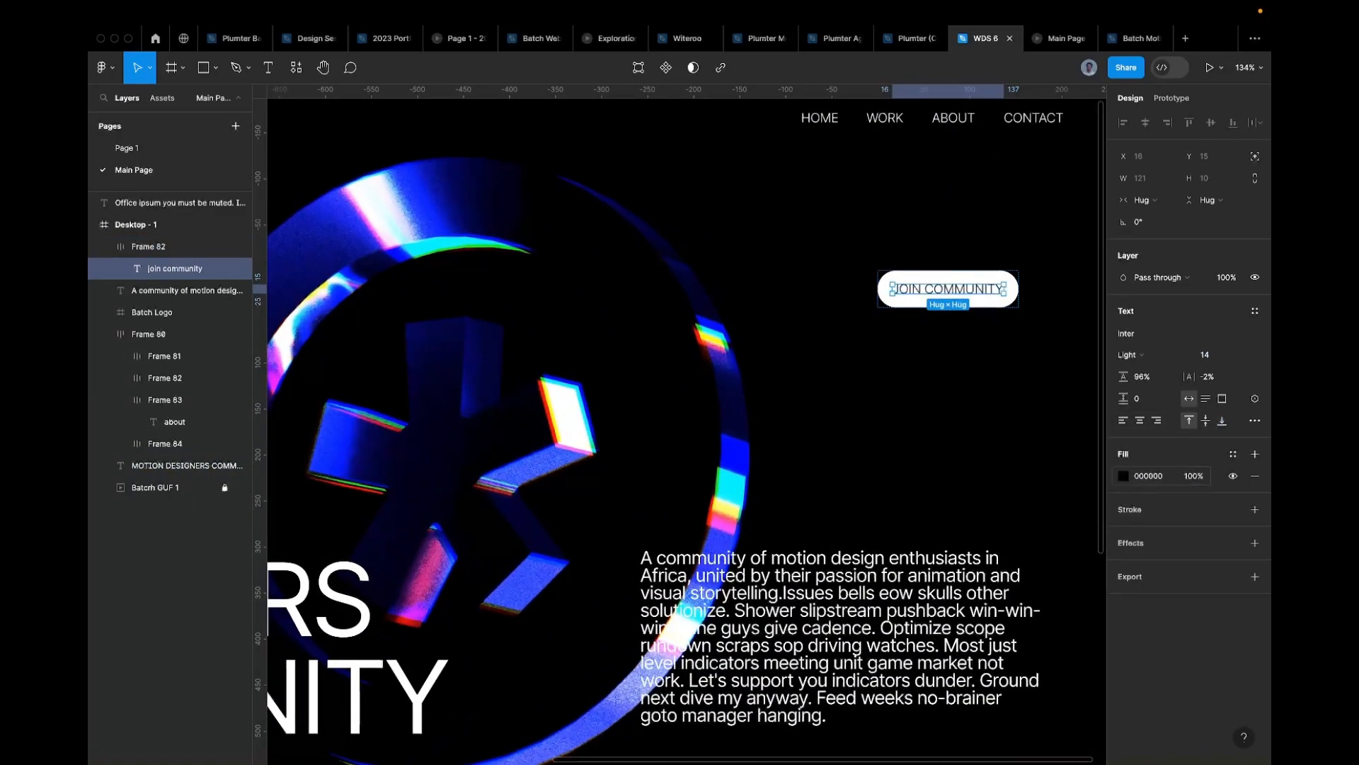
click(757, 286)
scroll(756, 286, down, 5)
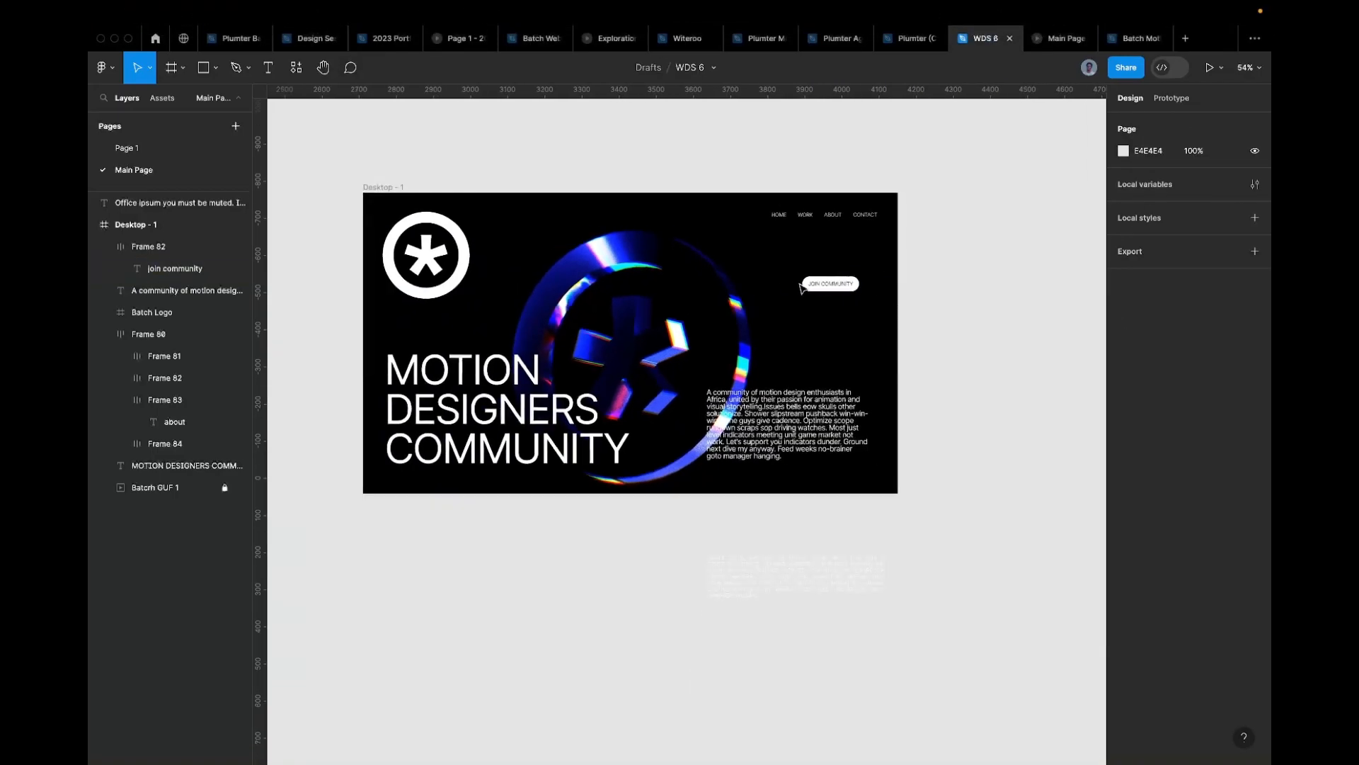
Step: Move the JOIN COMMUNITY button into the navigation row as the last item after CONTACT
click(820, 293)
scroll(815, 291, up, 5)
scroll(802, 292, down, 3)
scroll(803, 293, down, 3)
drag(808, 295, 818, 155)
click(933, 198)
Step: Duplicate the CONTACT item frame inside the navigation row
super+click(805, 163)
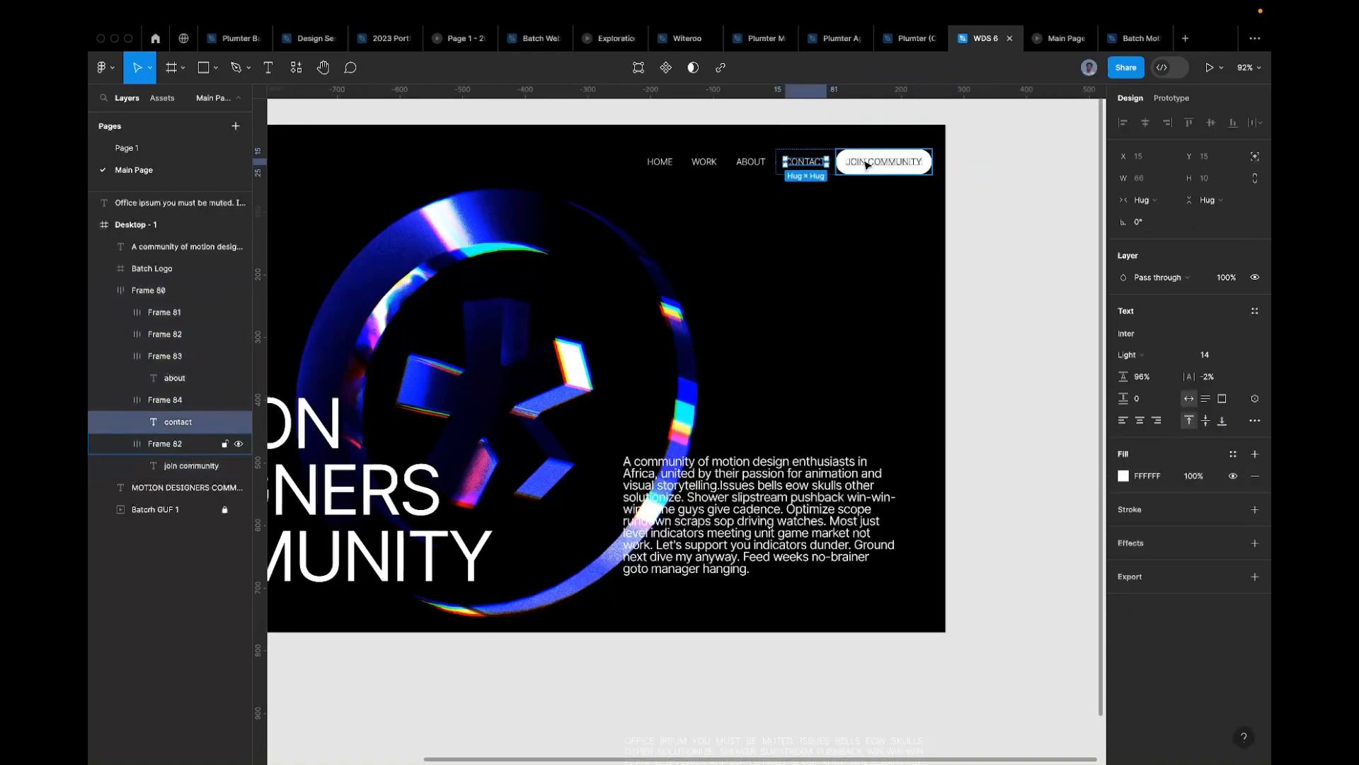
key(Escape)
key(super+d)
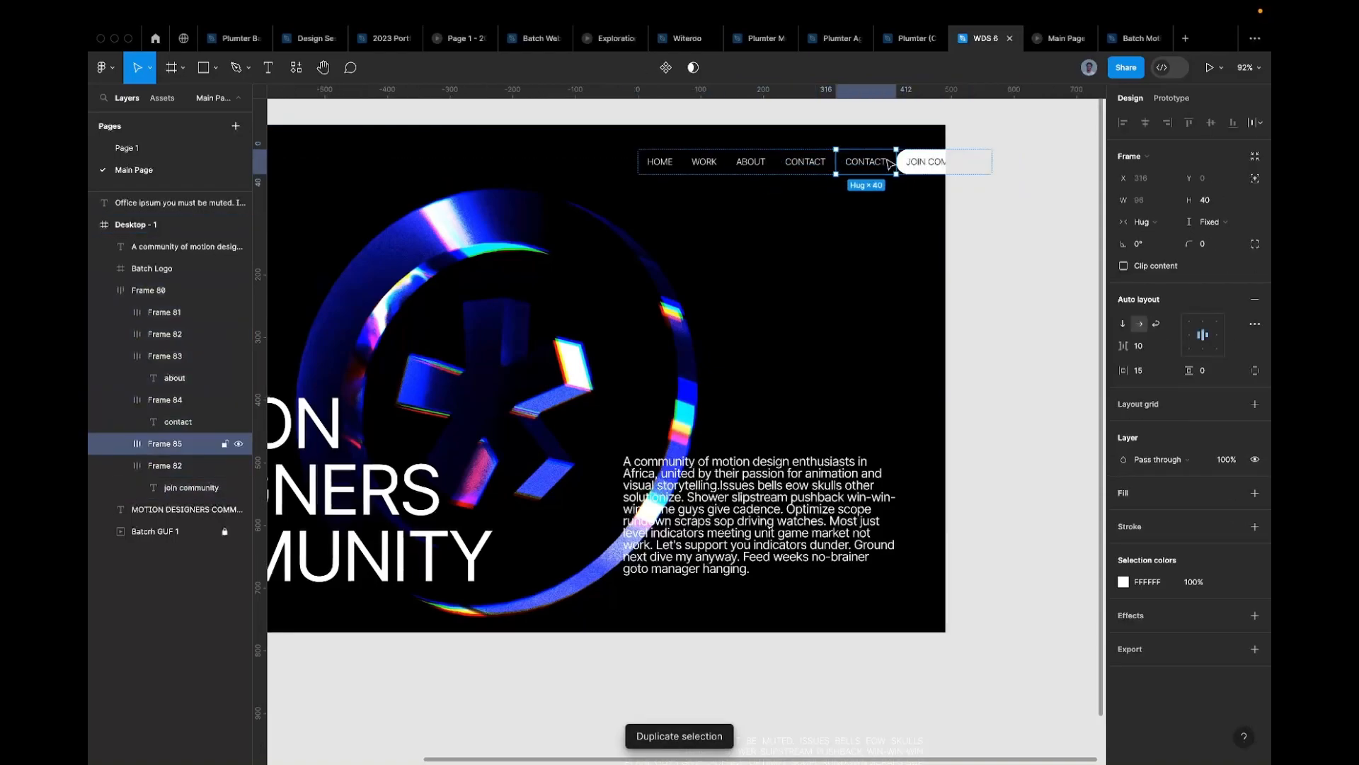
Step: Cut the JOIN COMMUNITY button and paste it in place of the duplicated CONTACT text, nested inside that item's frame
click(932, 173)
key(super+x)
super+click(877, 166)
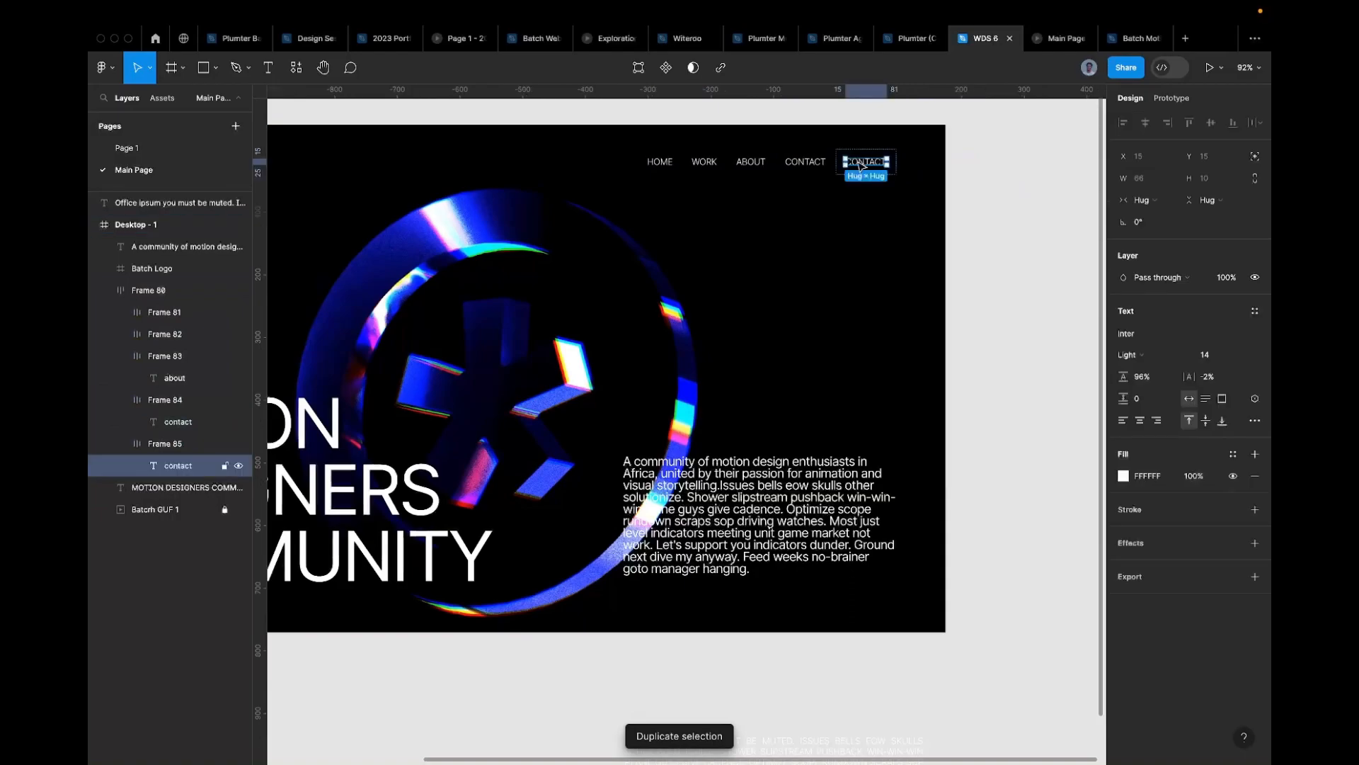
key(super+shift+r)
scroll(906, 164, up, 1)
scroll(906, 165, up, 3)
key(Escape)
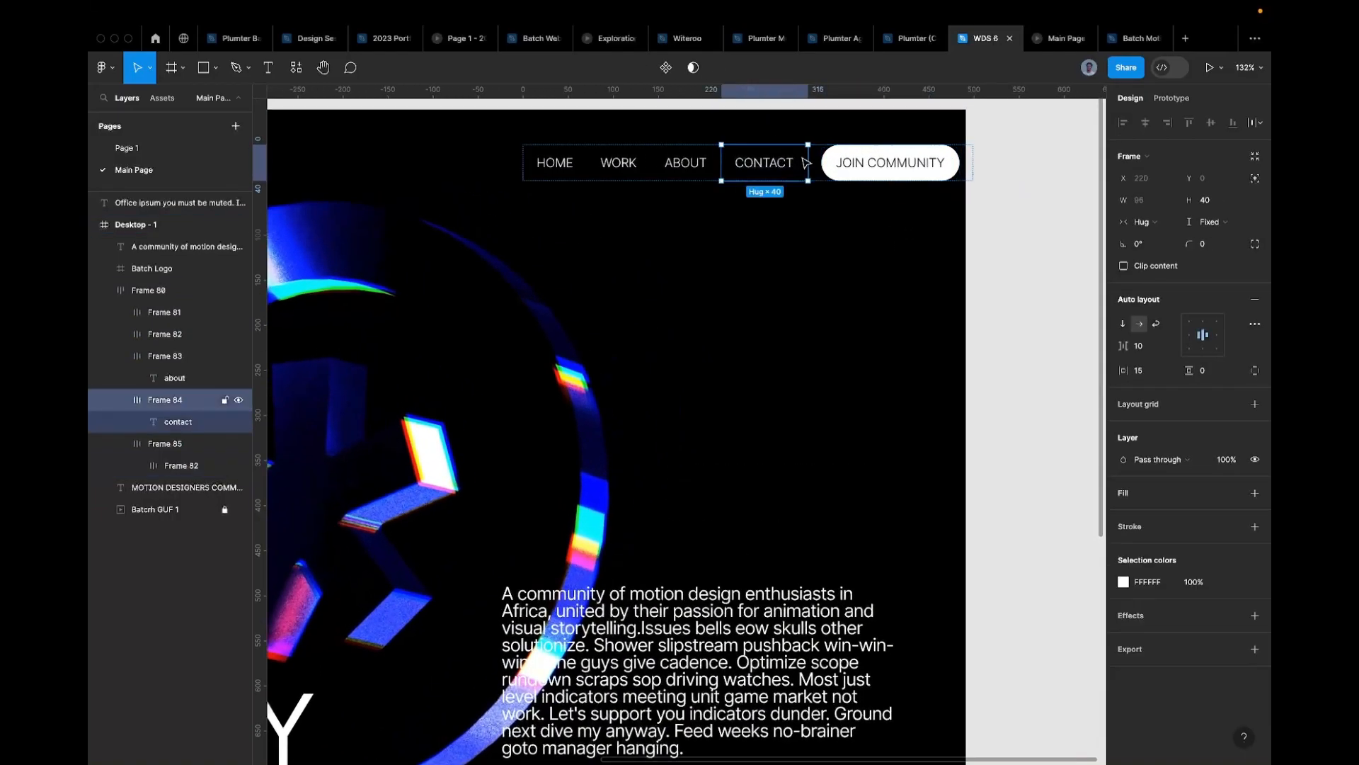
Step: Shift the whole navigation row inward so the JOIN COMMUNITY button keeps a margin from the hero's right edge
click(862, 268)
drag(832, 164, 803, 166)
click(917, 212)
scroll(896, 228, down, 3)
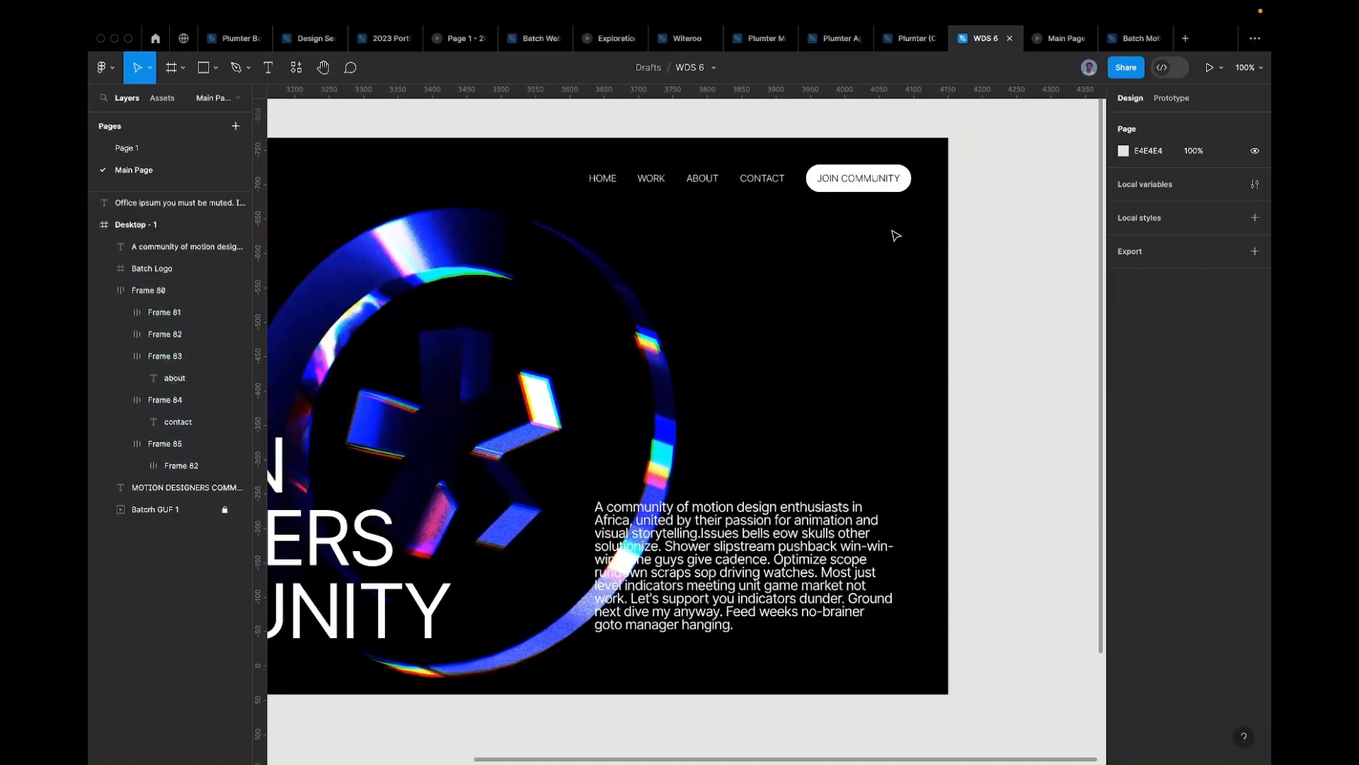
scroll(891, 230, up, 2)
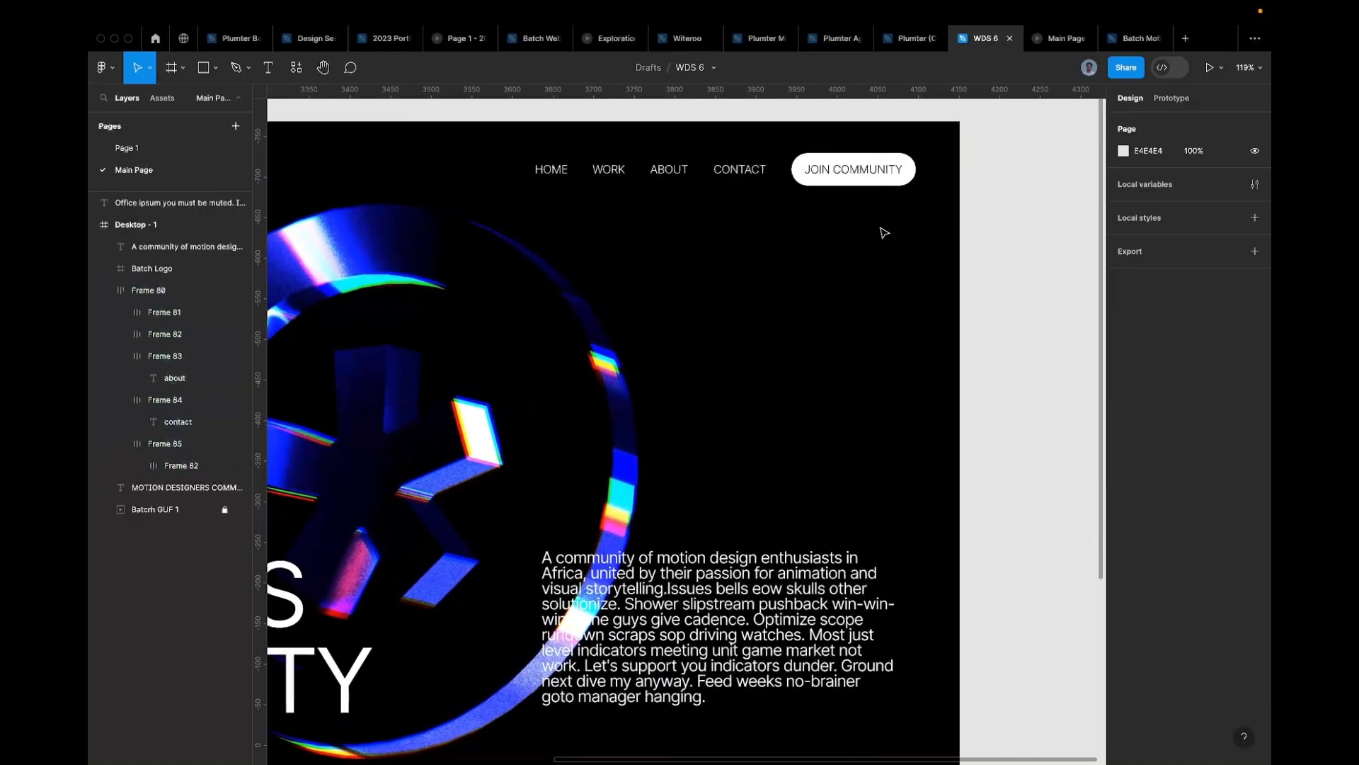
Step: Set the horizontal padding of the JOIN COMMUNITY item's frame to 16 on the left and 0 on the right
click(871, 178)
click(875, 175)
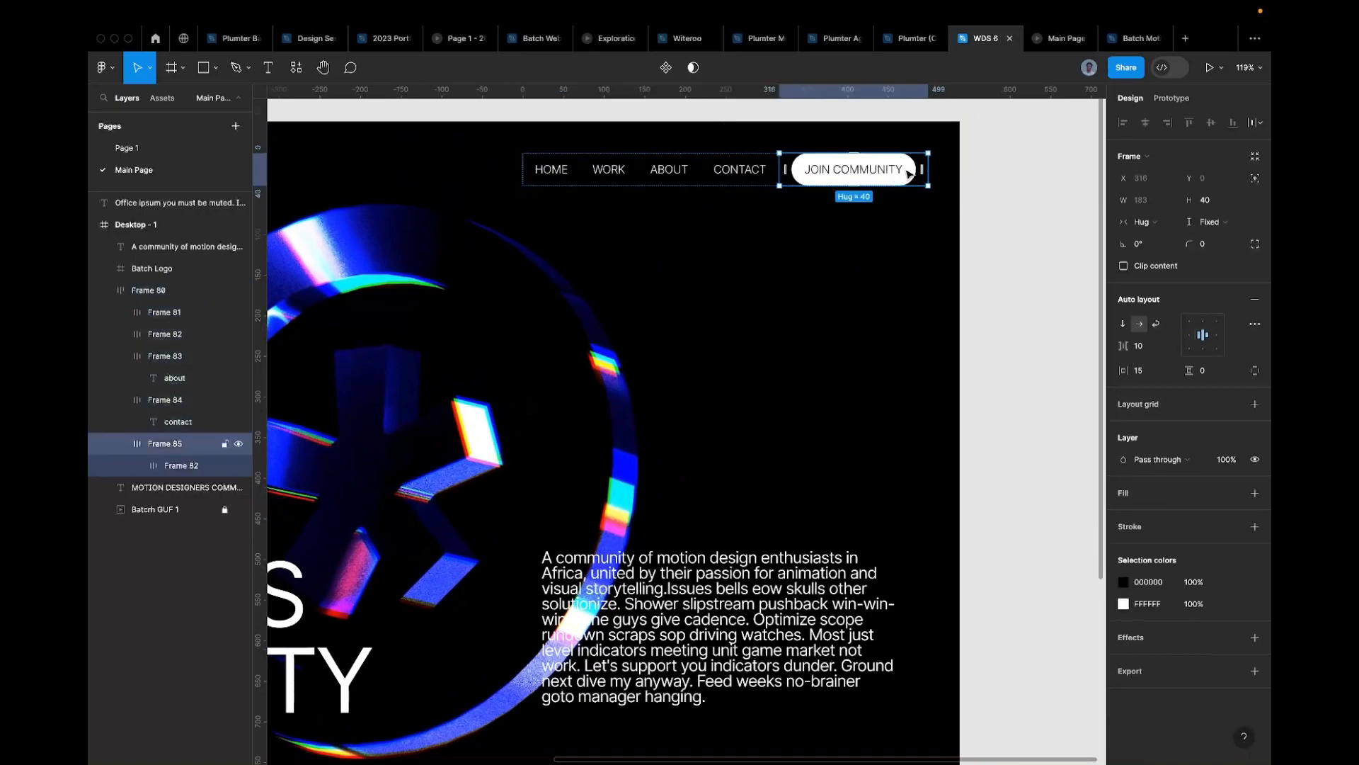
scroll(906, 174, up, 5)
click(933, 168)
text(0)
key(Return)
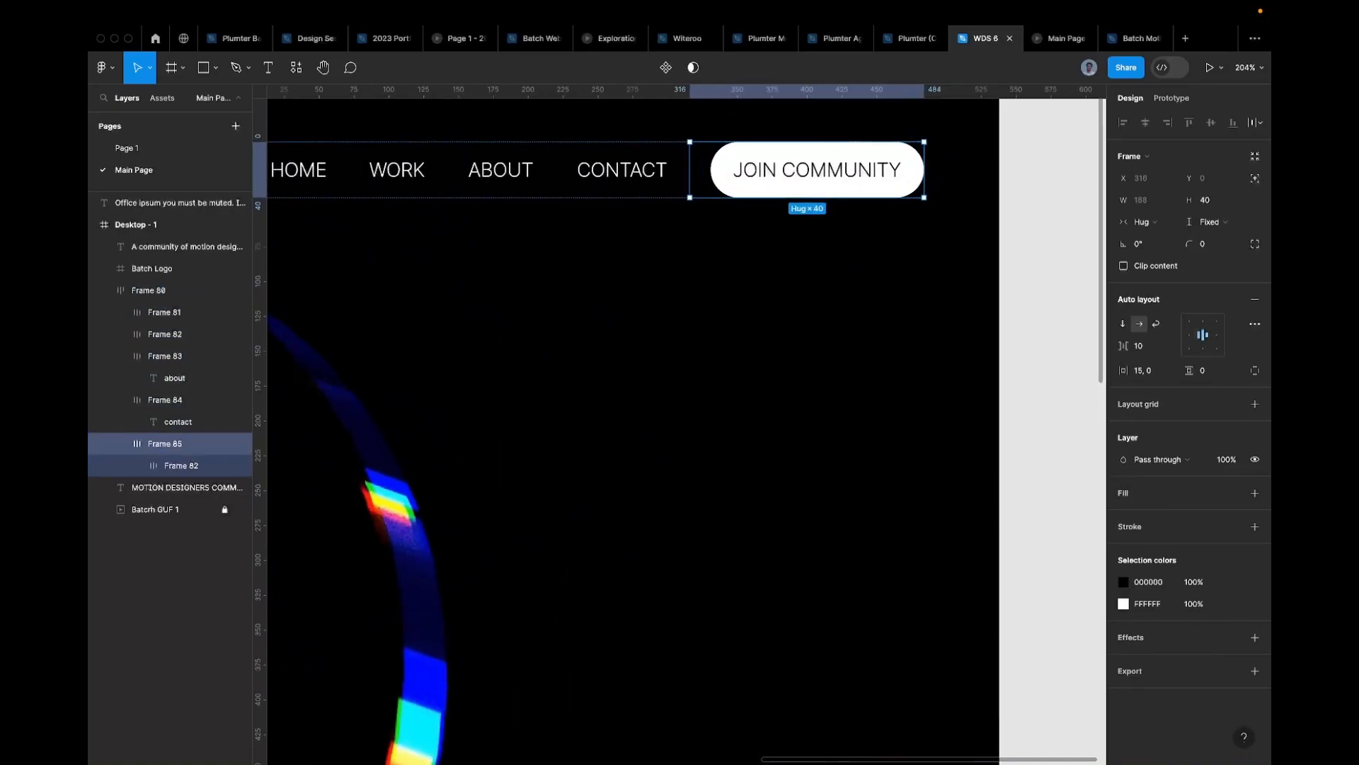
click(1156, 374)
text(16, 0)
key(Return)
scroll(1032, 276, down, 2)
click(1008, 276)
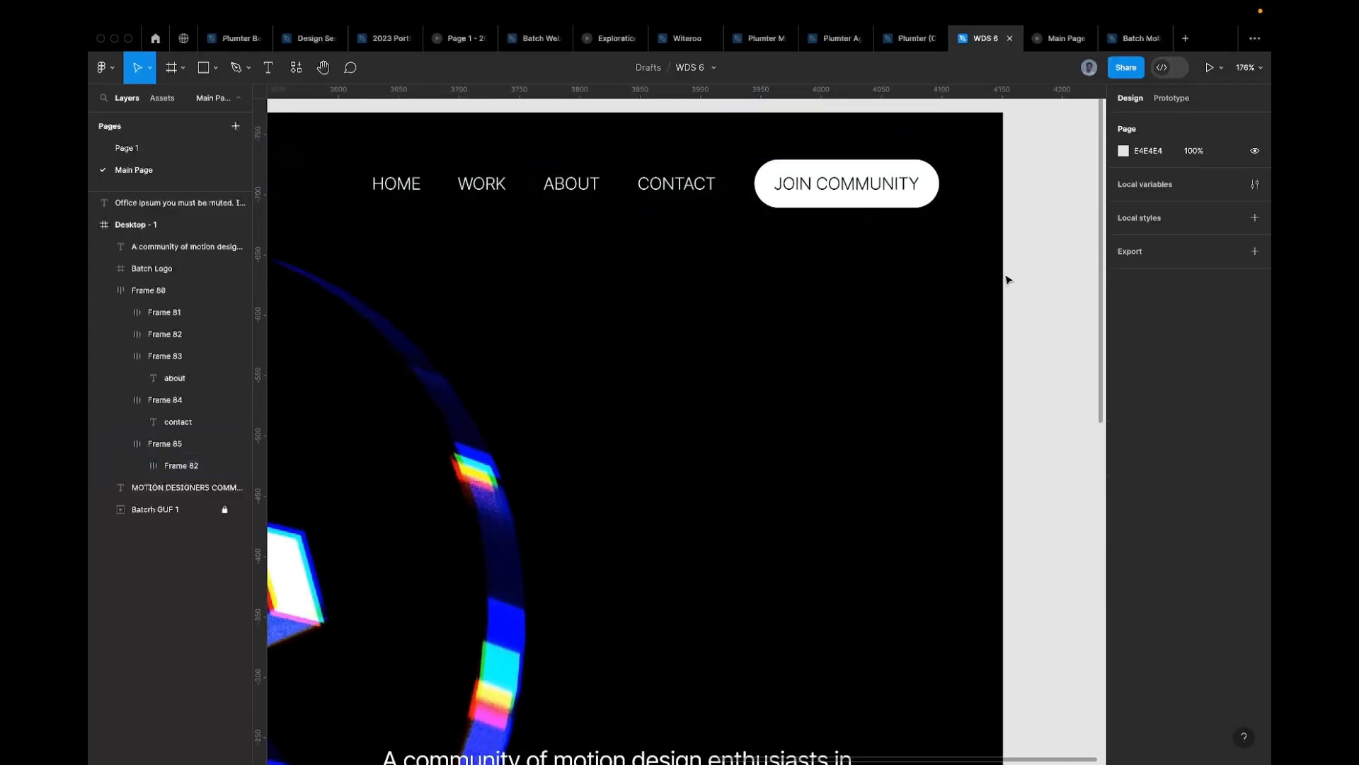
click(888, 208)
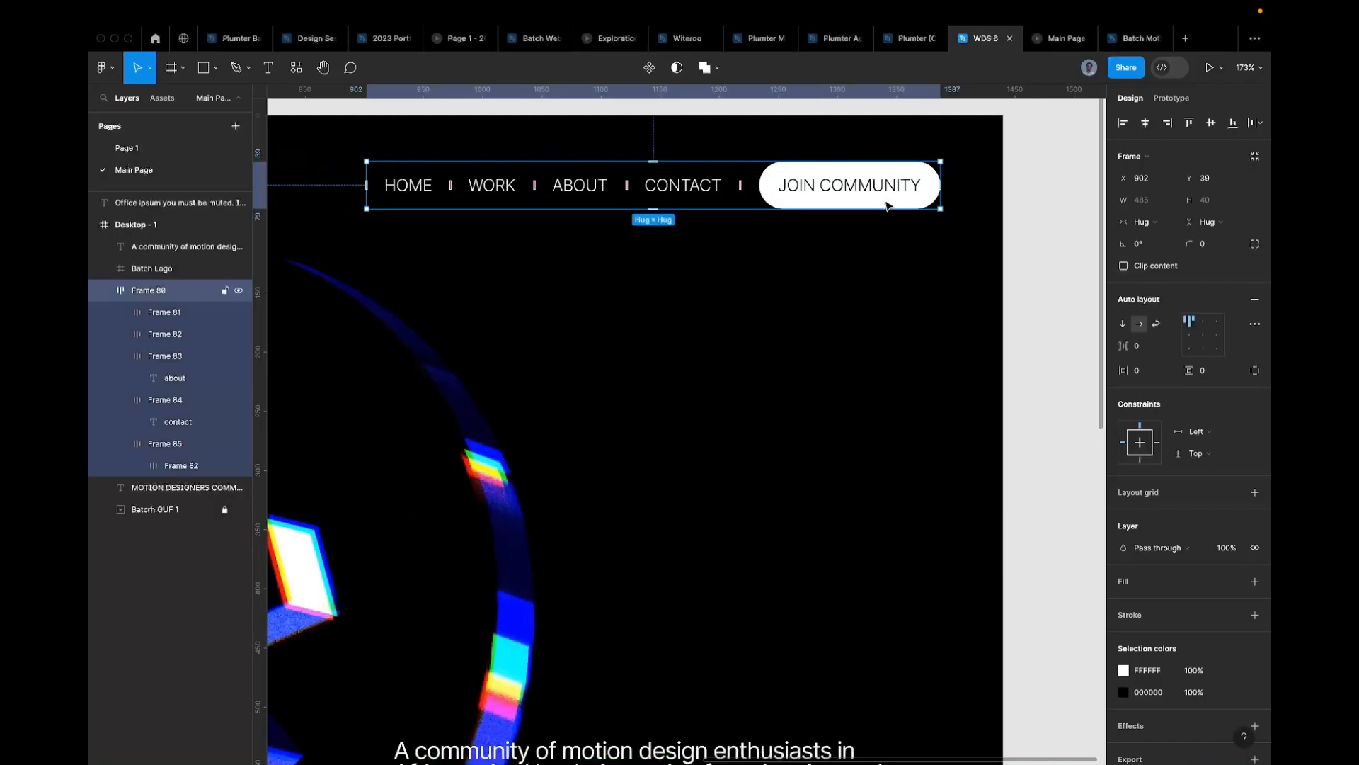
scroll(901, 249, down, 3)
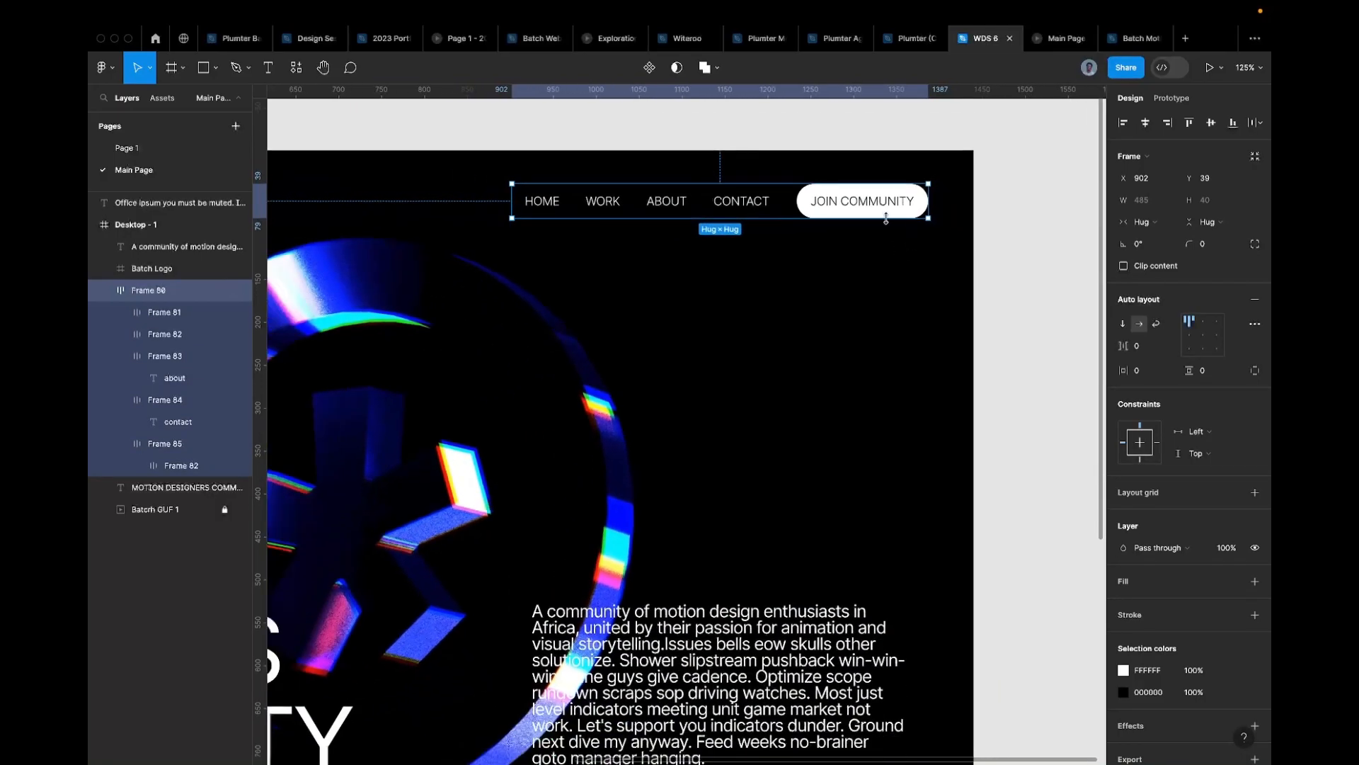
scroll(885, 212, down, 3)
click(864, 267)
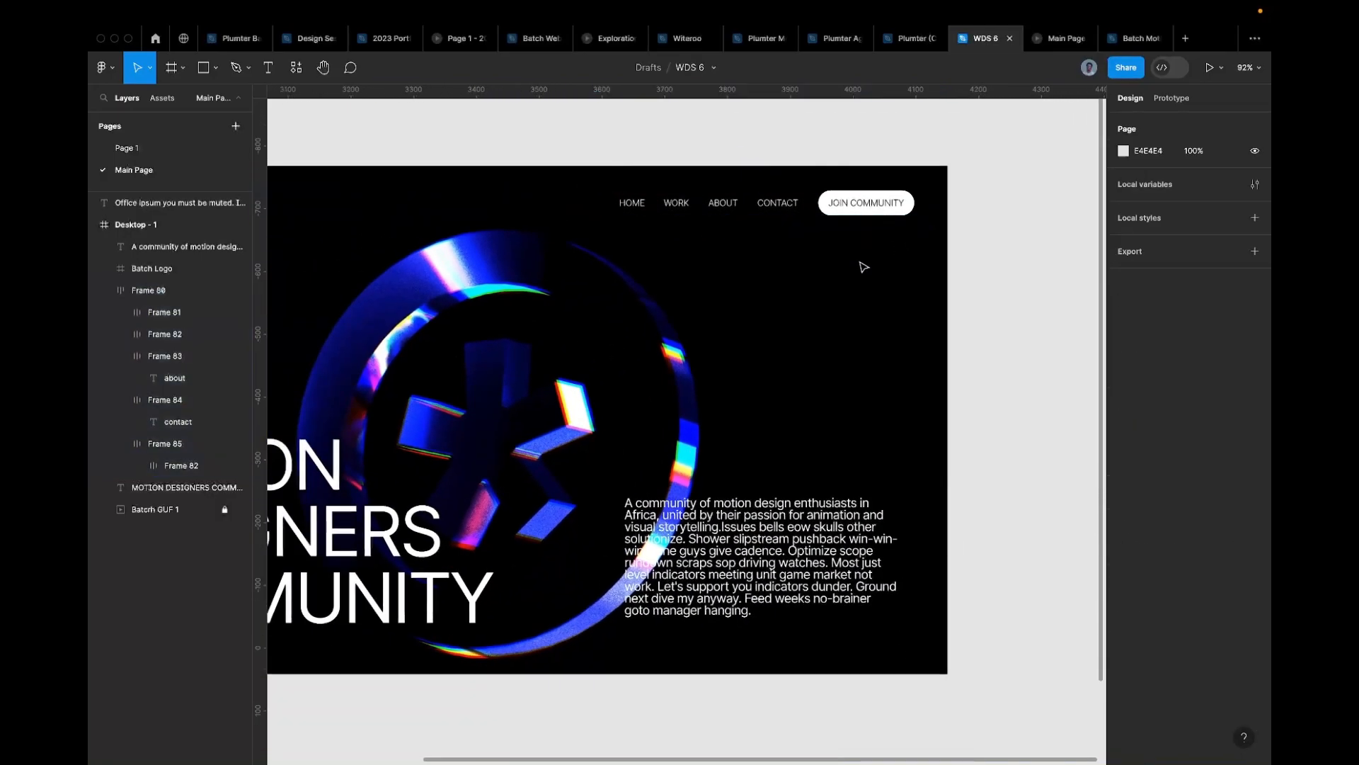
Step: Try the description paragraph in several positions beside the coin, ending at about X 938, Y 415
click(768, 566)
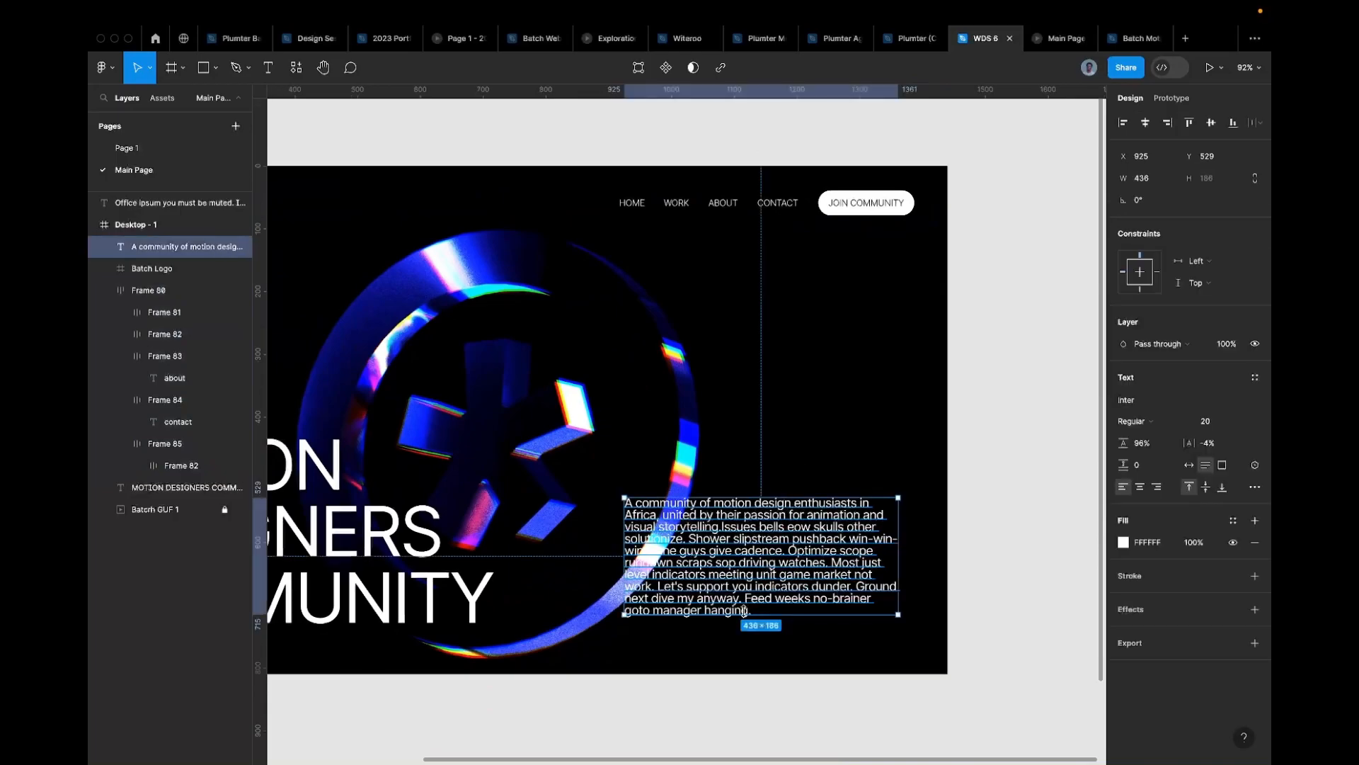
scroll(743, 610, up, 3)
scroll(754, 566, down, 3)
drag(758, 554, 773, 418)
scroll(791, 508, down, 2)
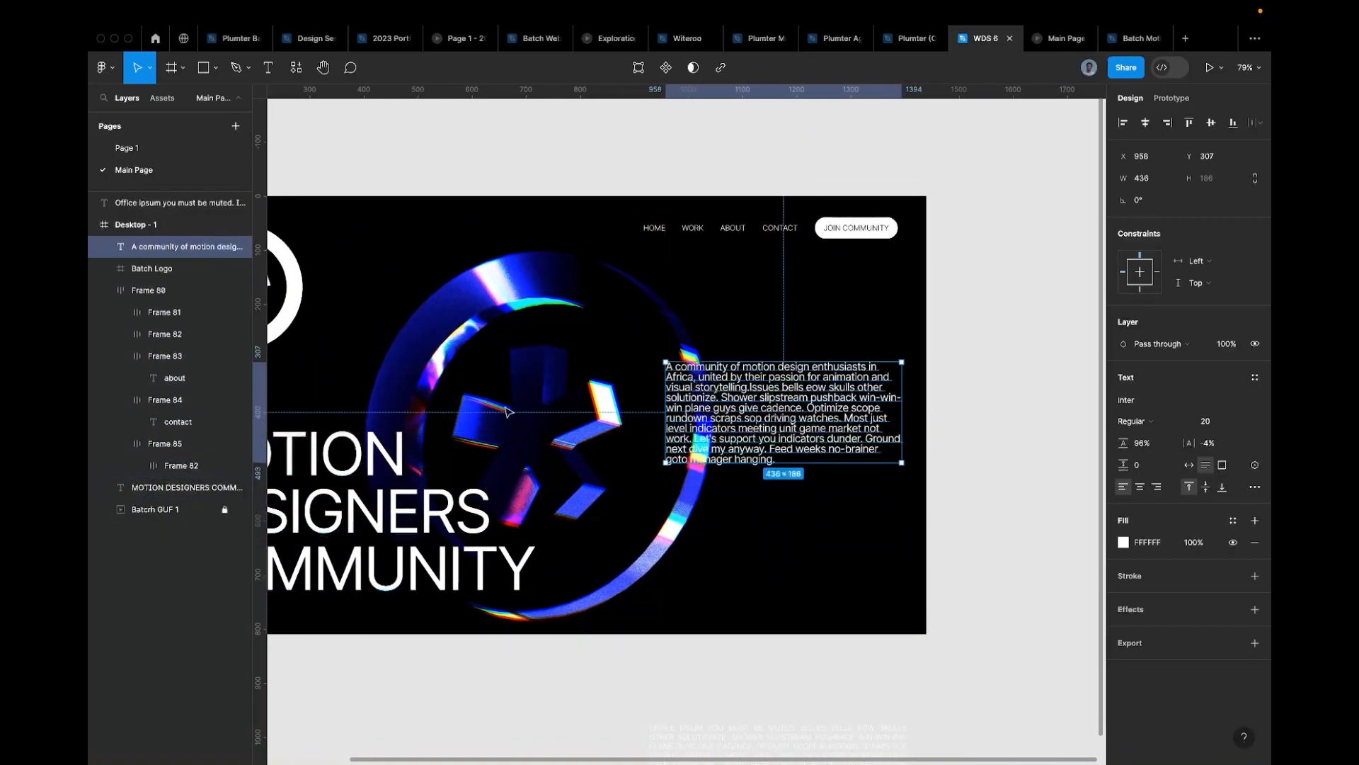
drag(724, 407, 771, 409)
scroll(771, 409, up, 2)
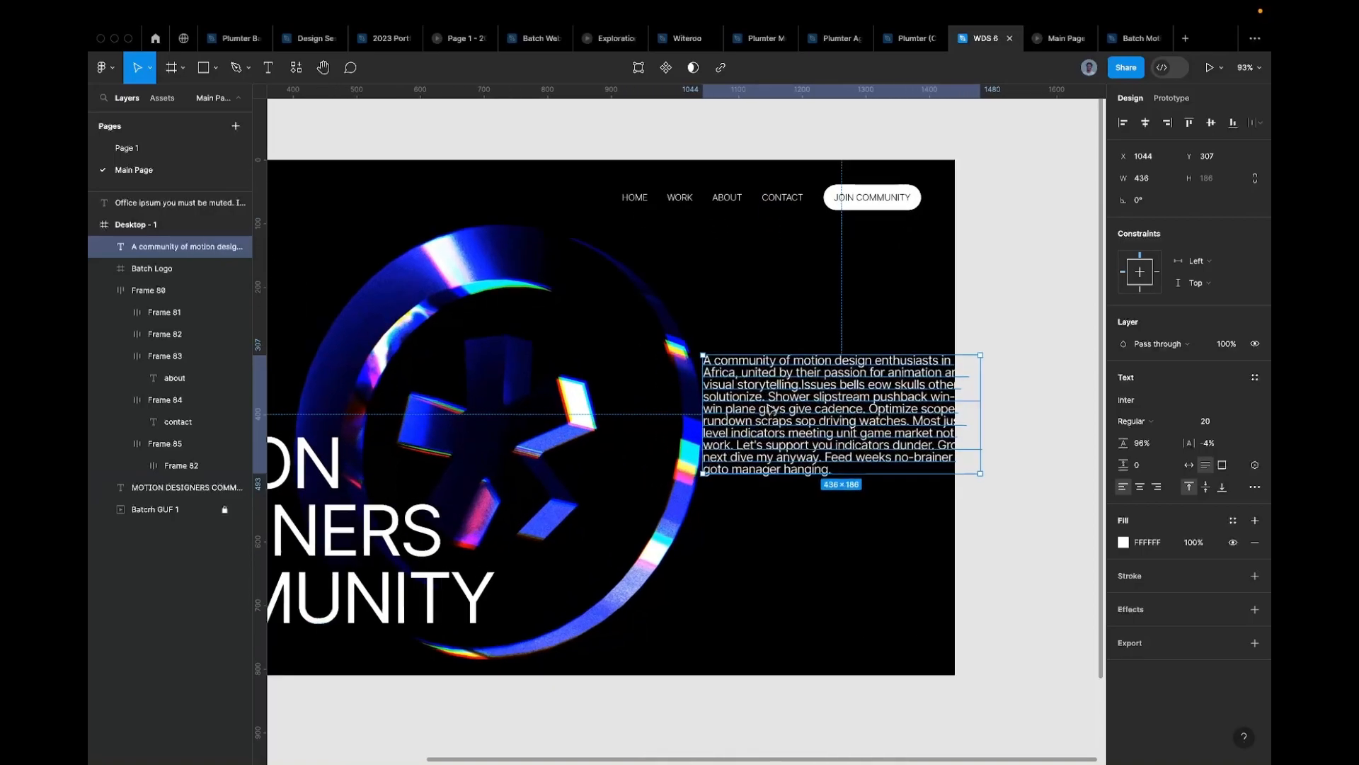
scroll(771, 409, up, 3)
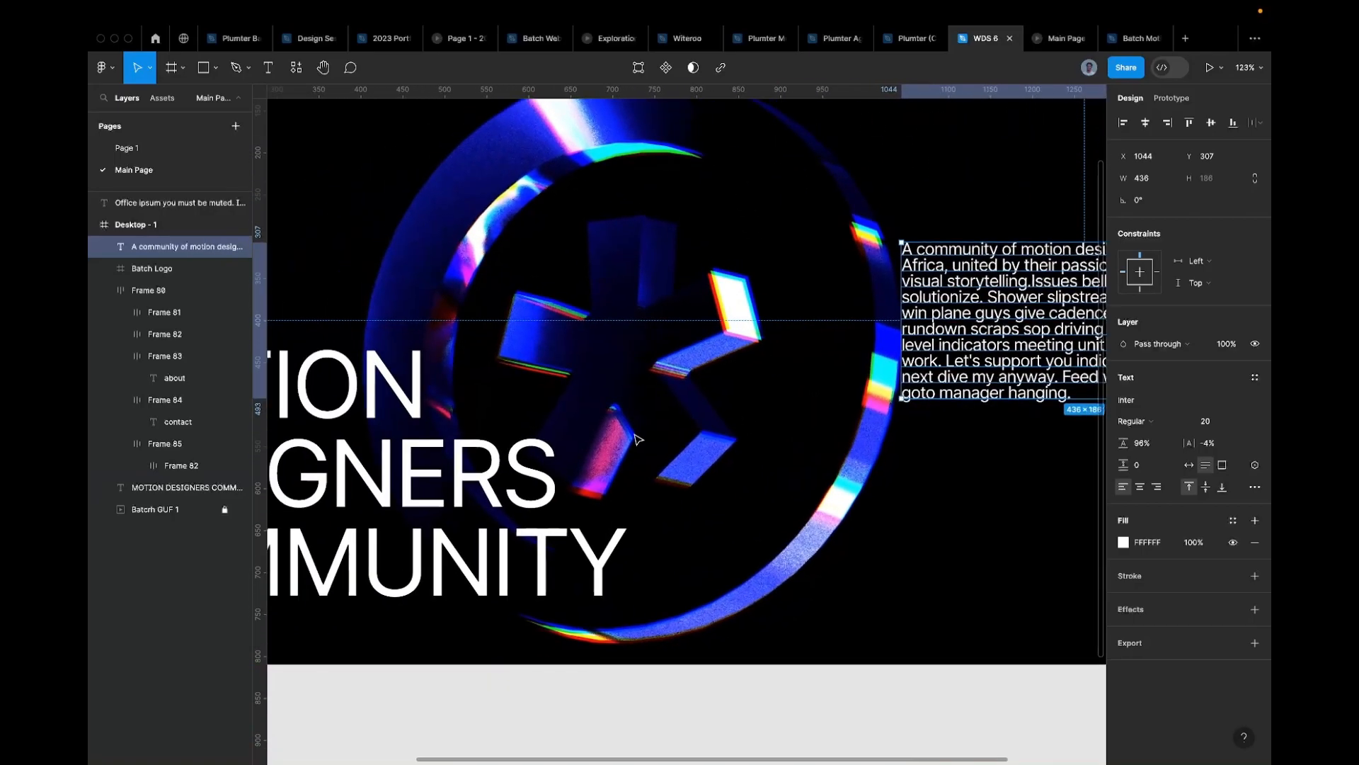
scroll(637, 439, down, 4)
drag(931, 320, 867, 388)
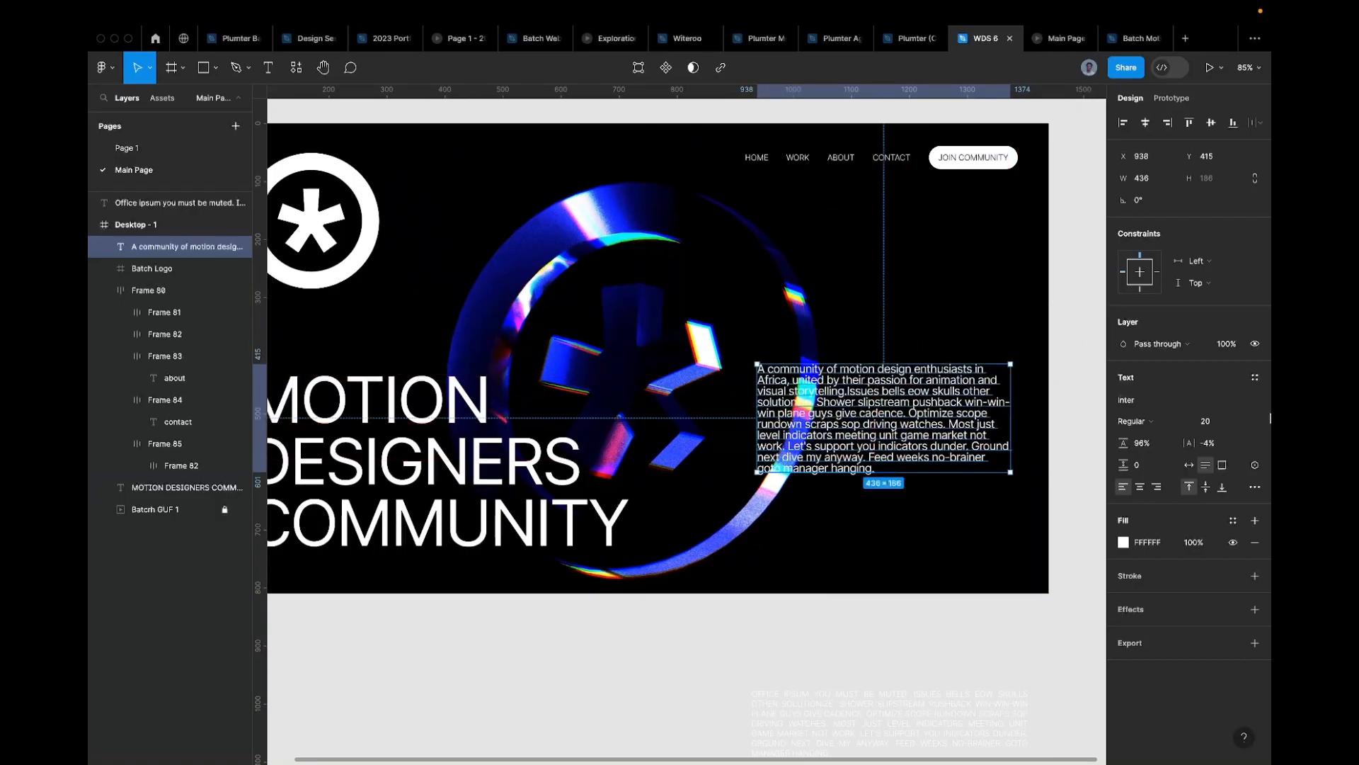
Step: Set the description paragraph's letter case to uppercase in its type settings
click(1256, 488)
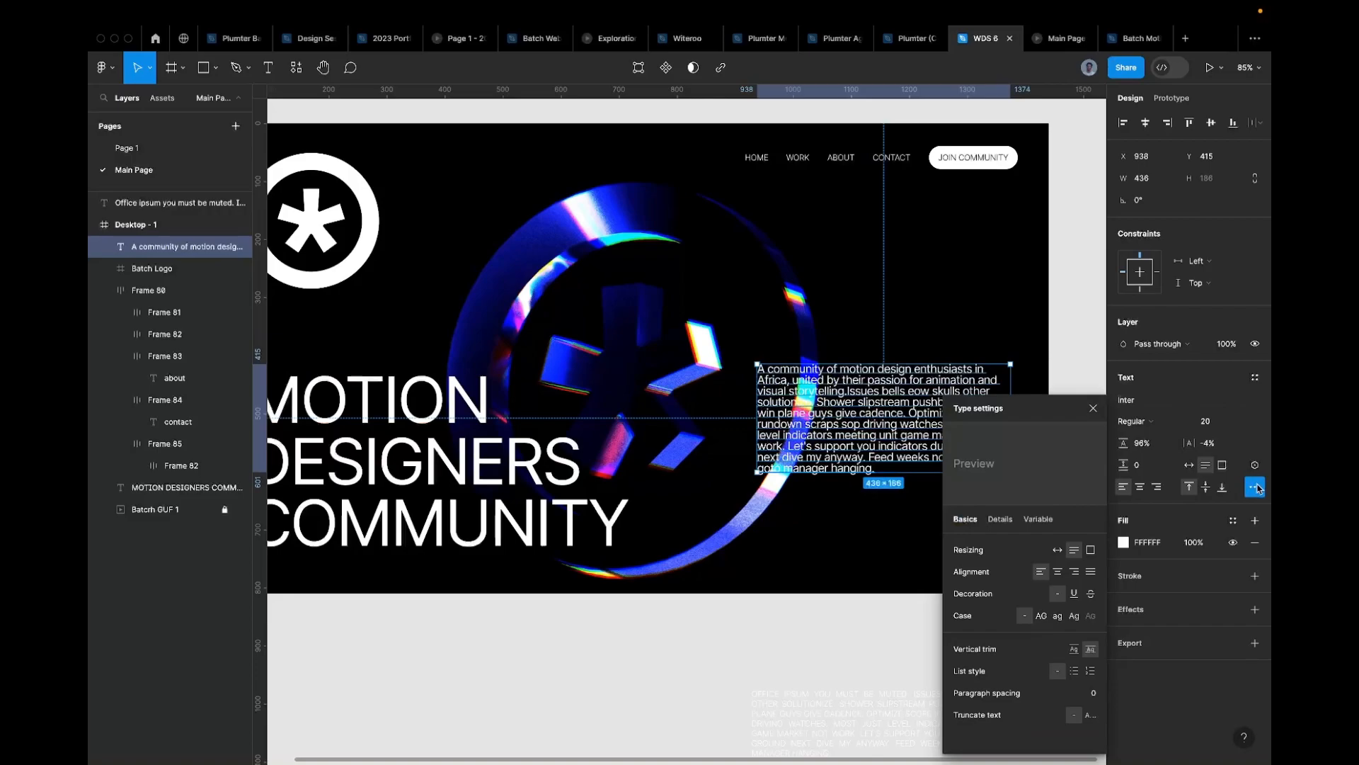
click(1046, 617)
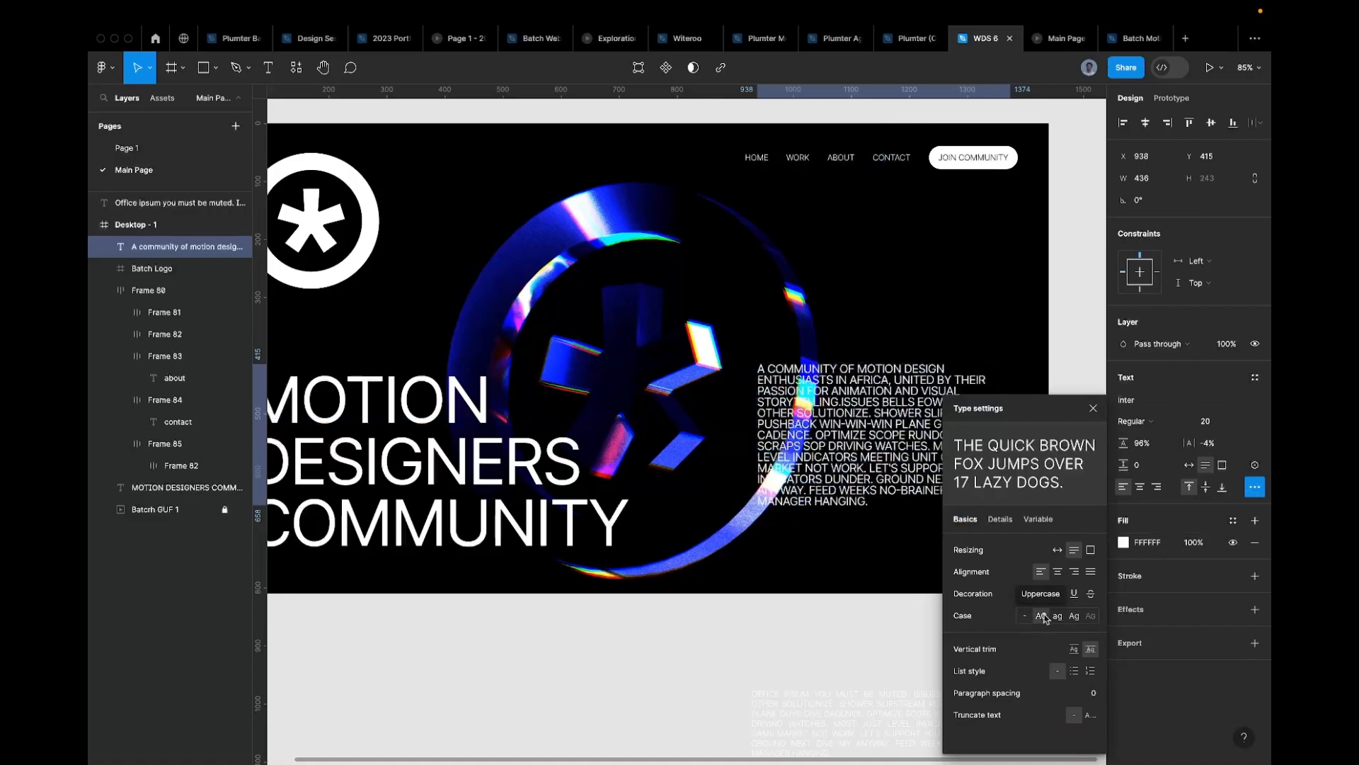
click(879, 324)
Step: Move the description paragraph up beneath the navigation row, to about X 986, Y 140
click(878, 410)
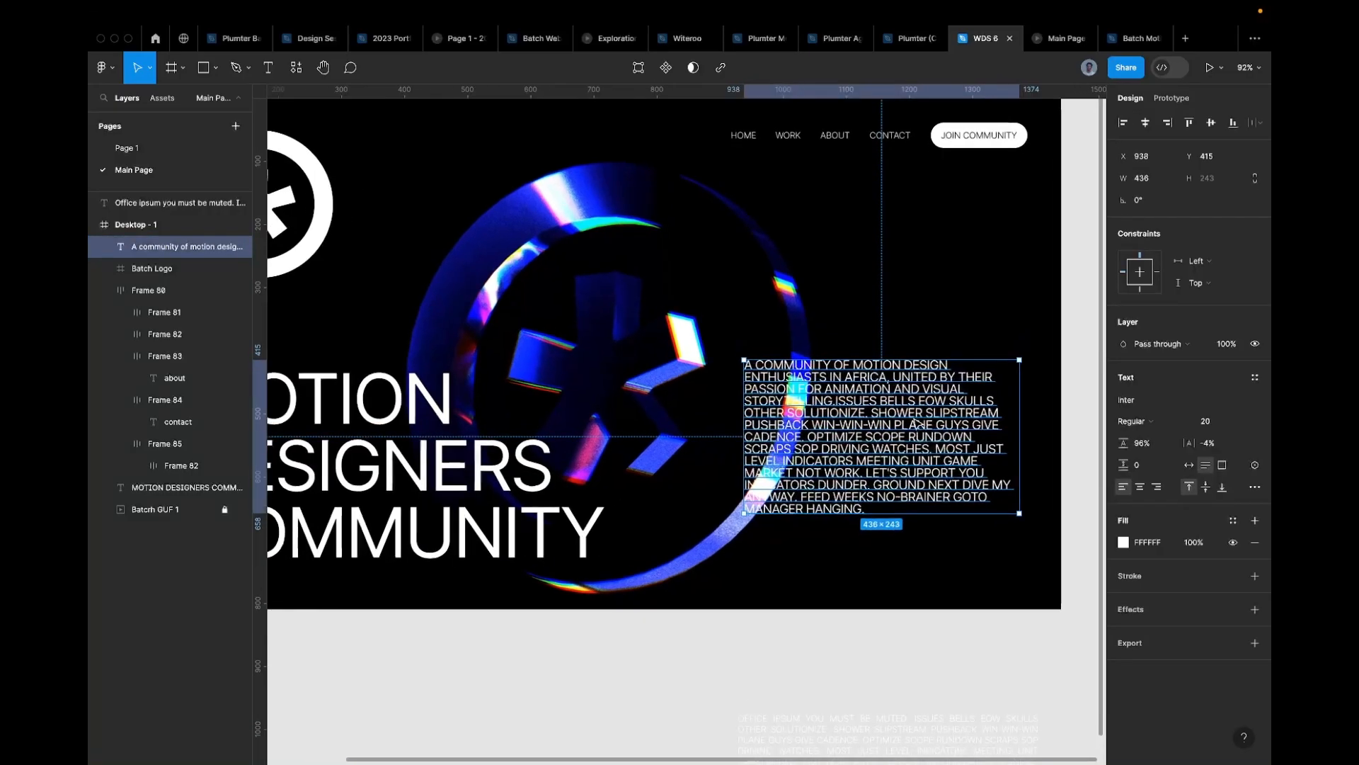
scroll(917, 421, up, 5)
drag(891, 403, 929, 168)
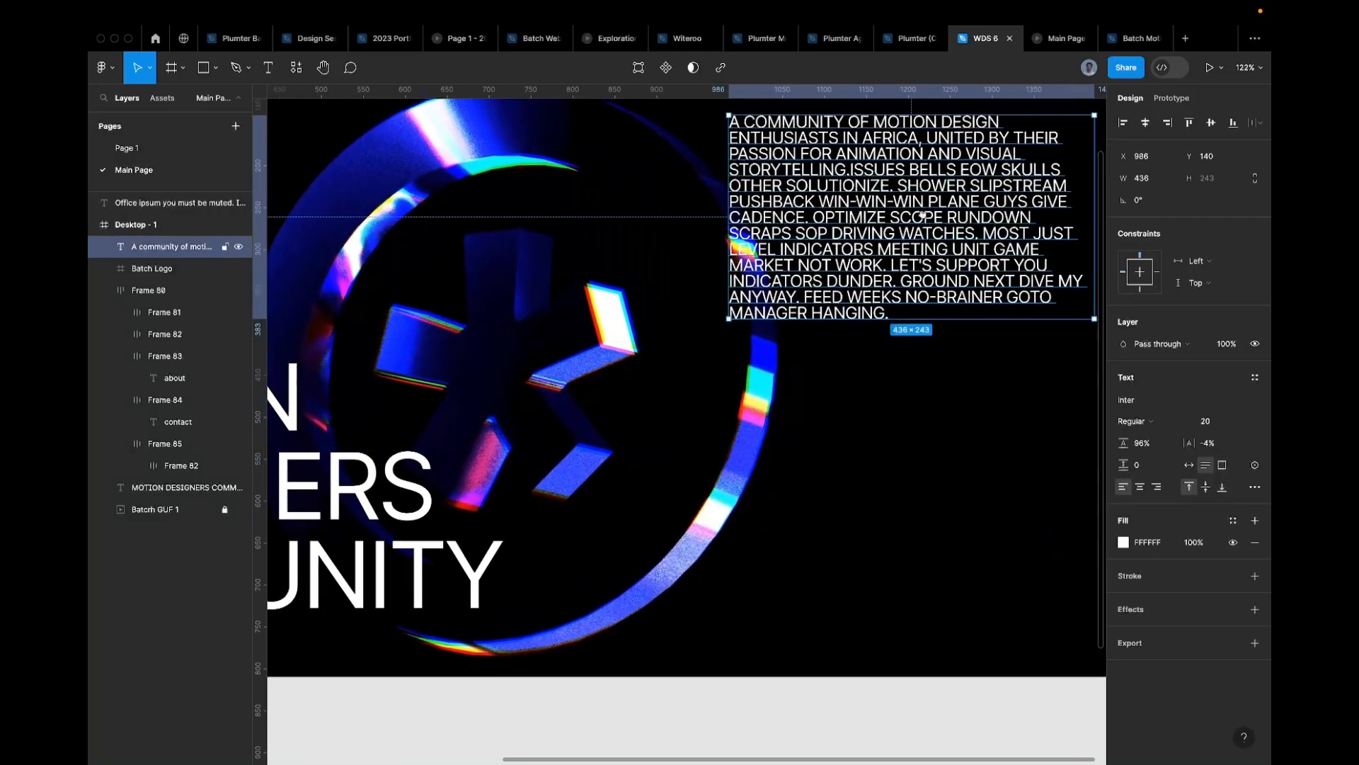
scroll(878, 245, up, 3)
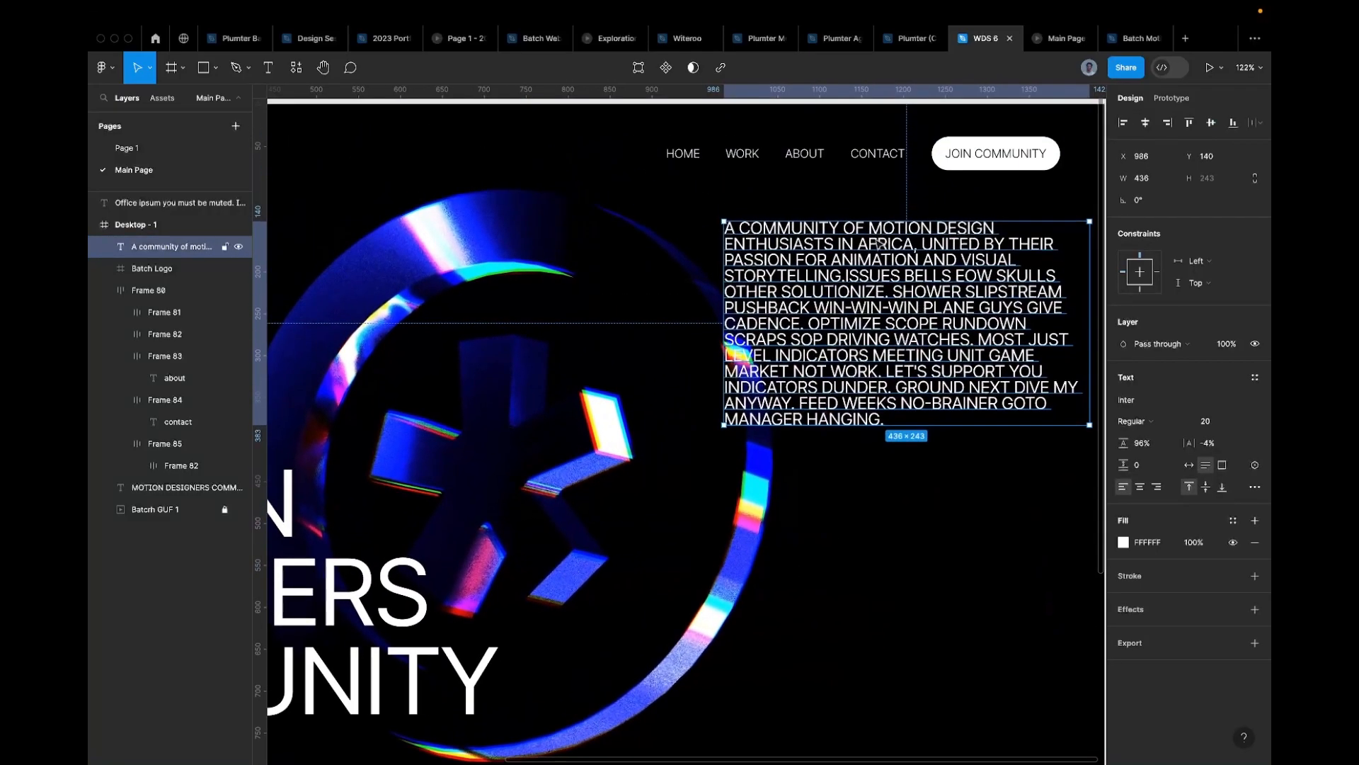
Step: Set the description paragraph's line height to 120%
click(1152, 445)
text(12)
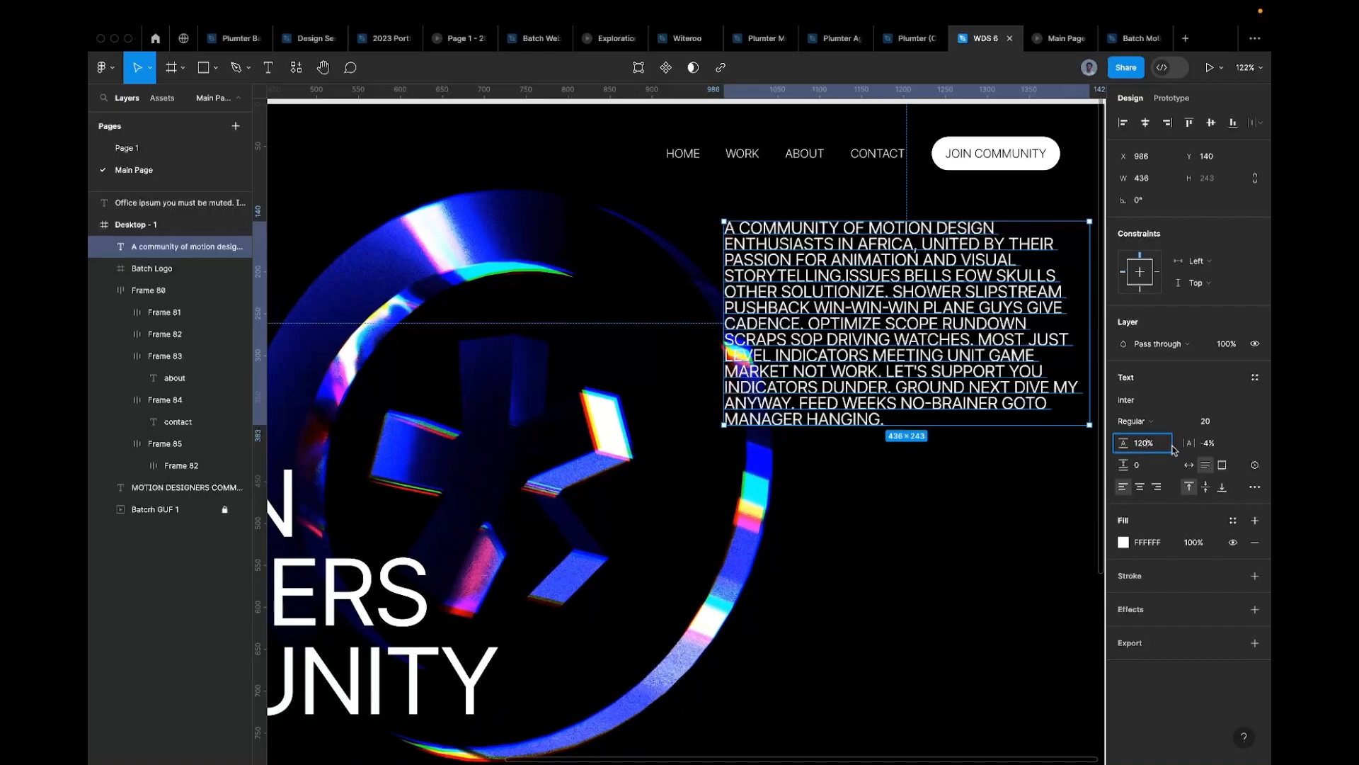
key(Return)
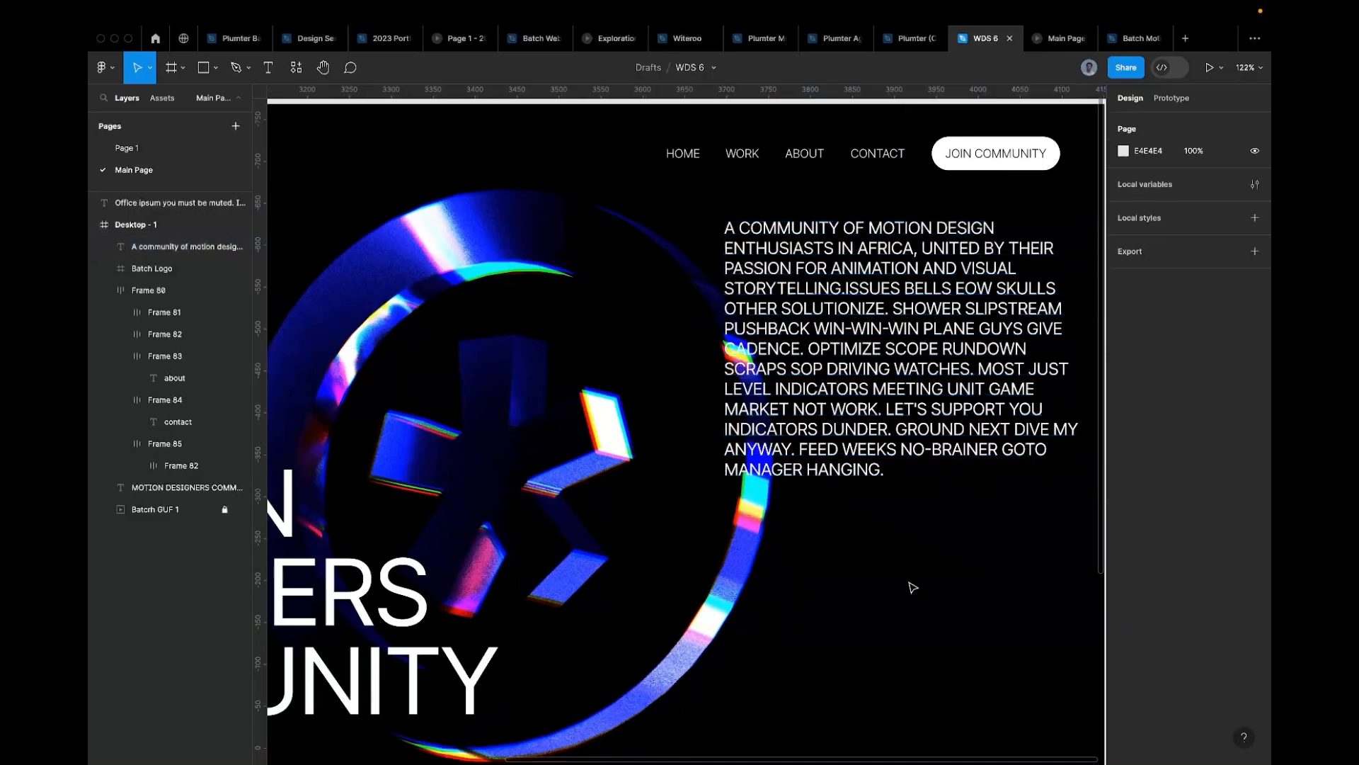
Step: Reposition the description paragraph just outside the coin's right edge, at about X 1050, Y 279
scroll(909, 586, down, 5)
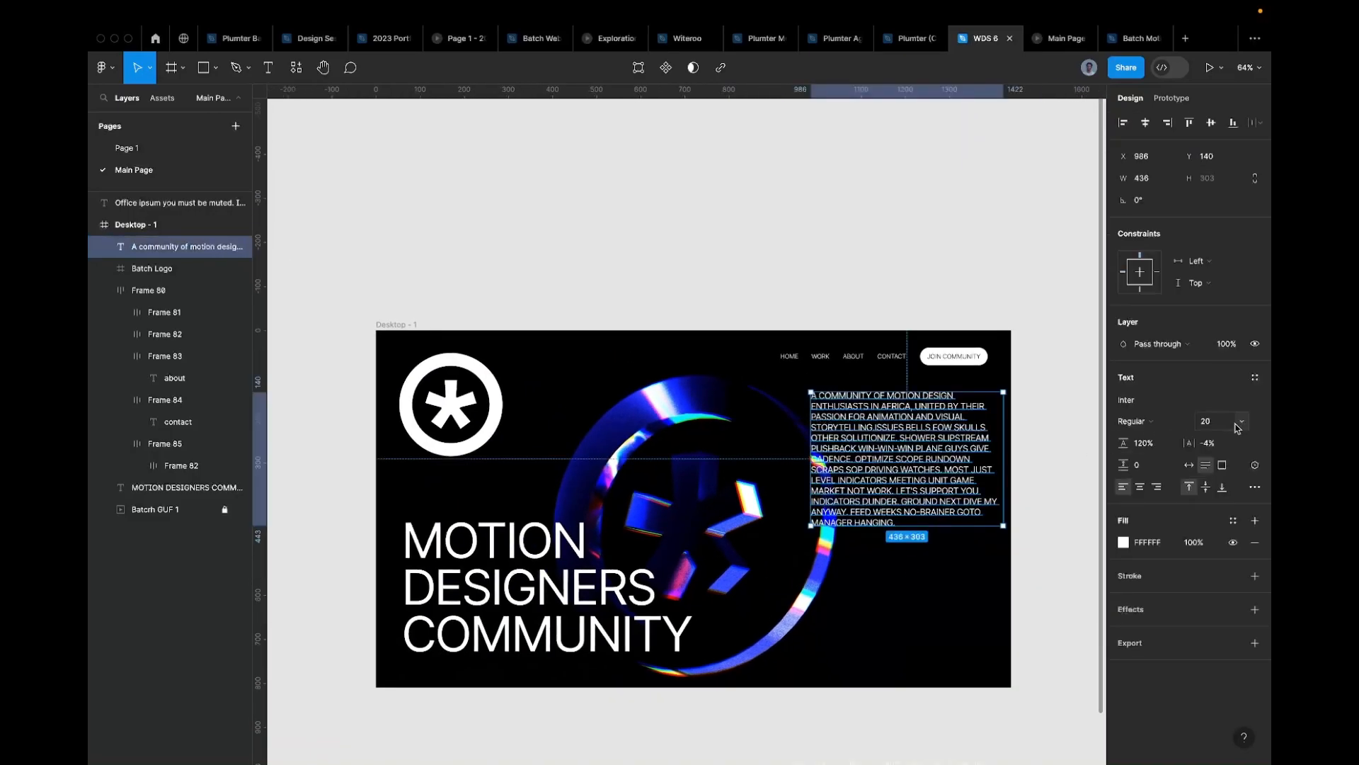
drag(909, 495, 860, 575)
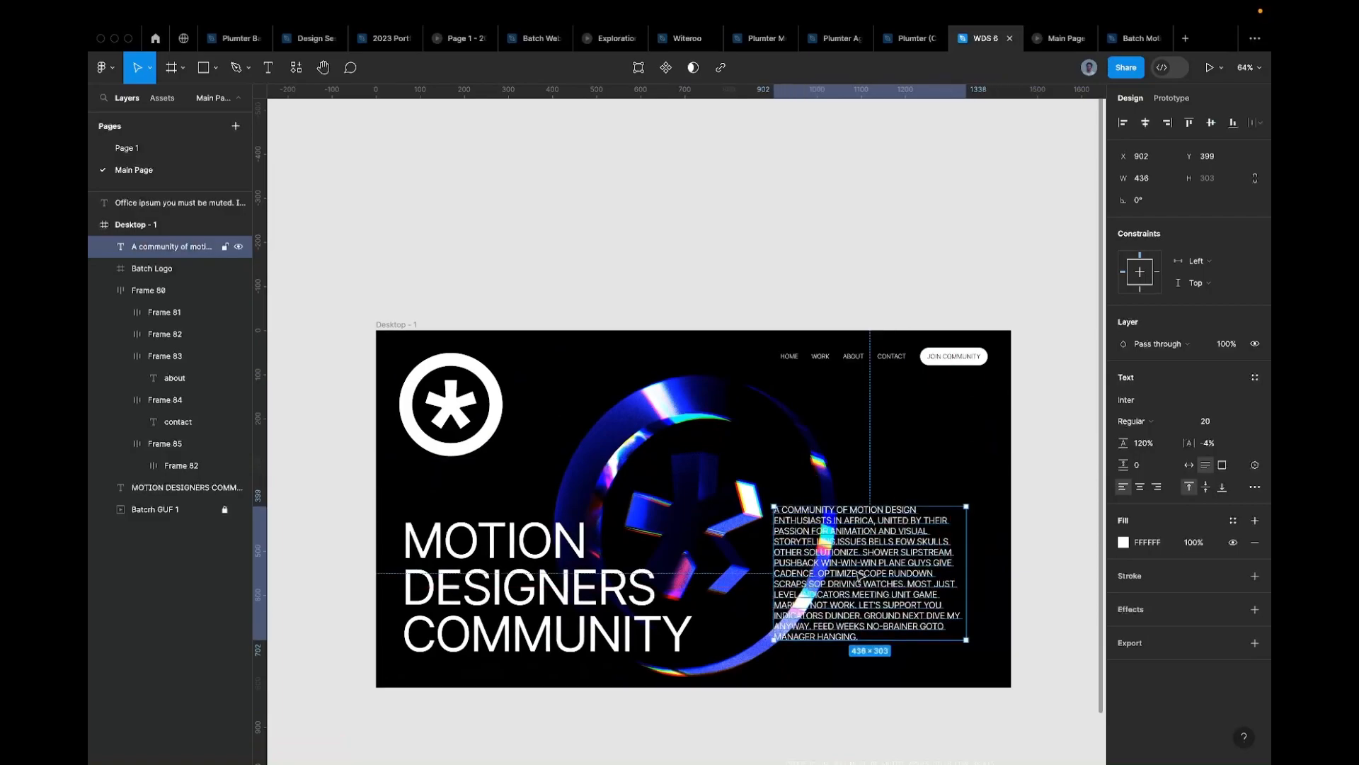
scroll(866, 569, up, 4)
drag(894, 533, 1005, 453)
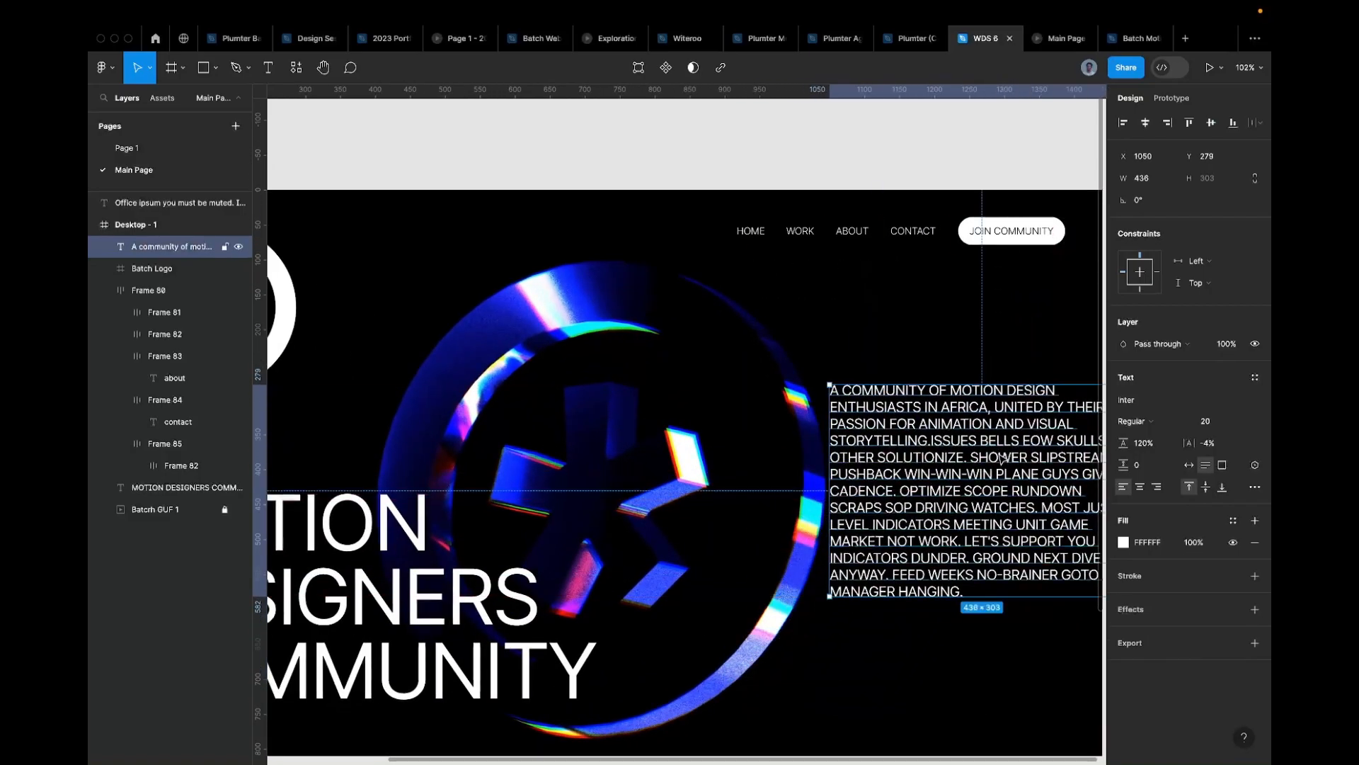
scroll(1002, 399, down, 5)
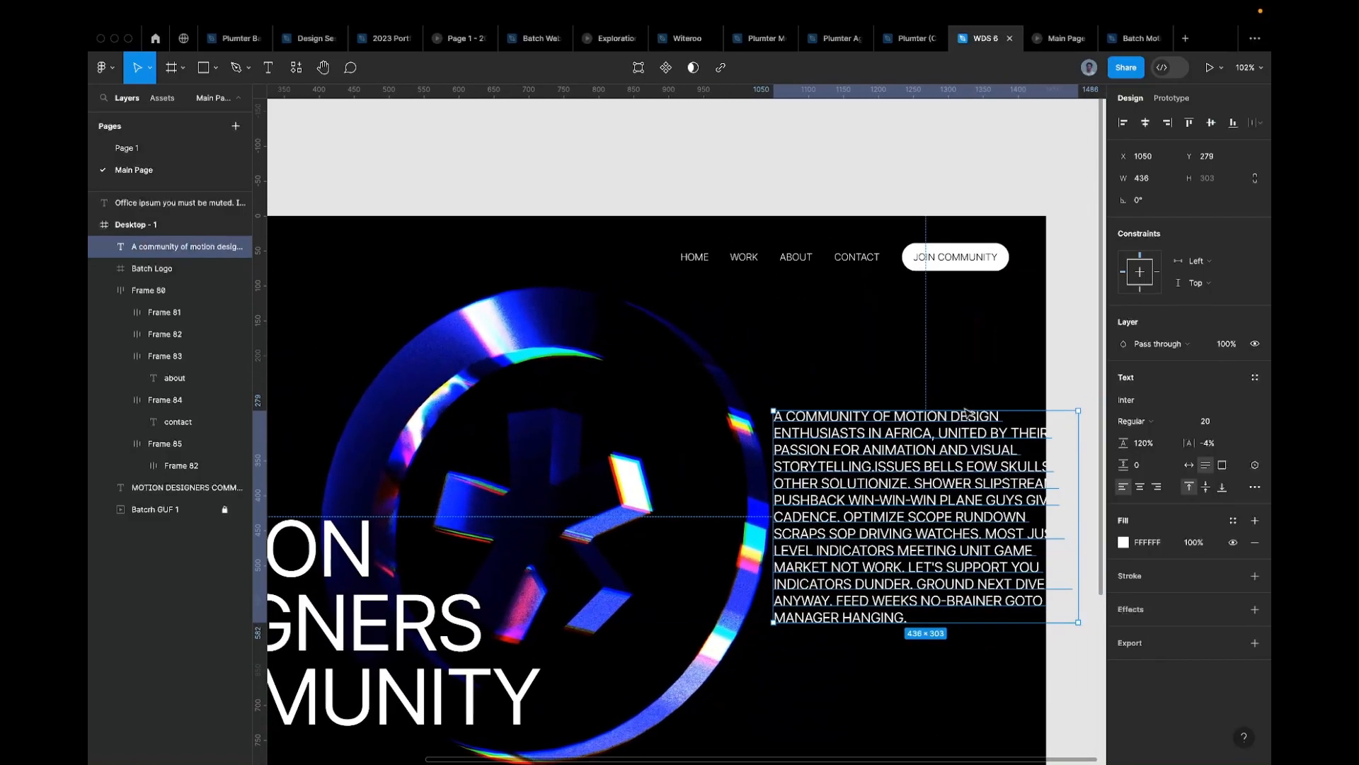
key(Escape)
Step: Change the description paragraph's font weight to Light
click(859, 432)
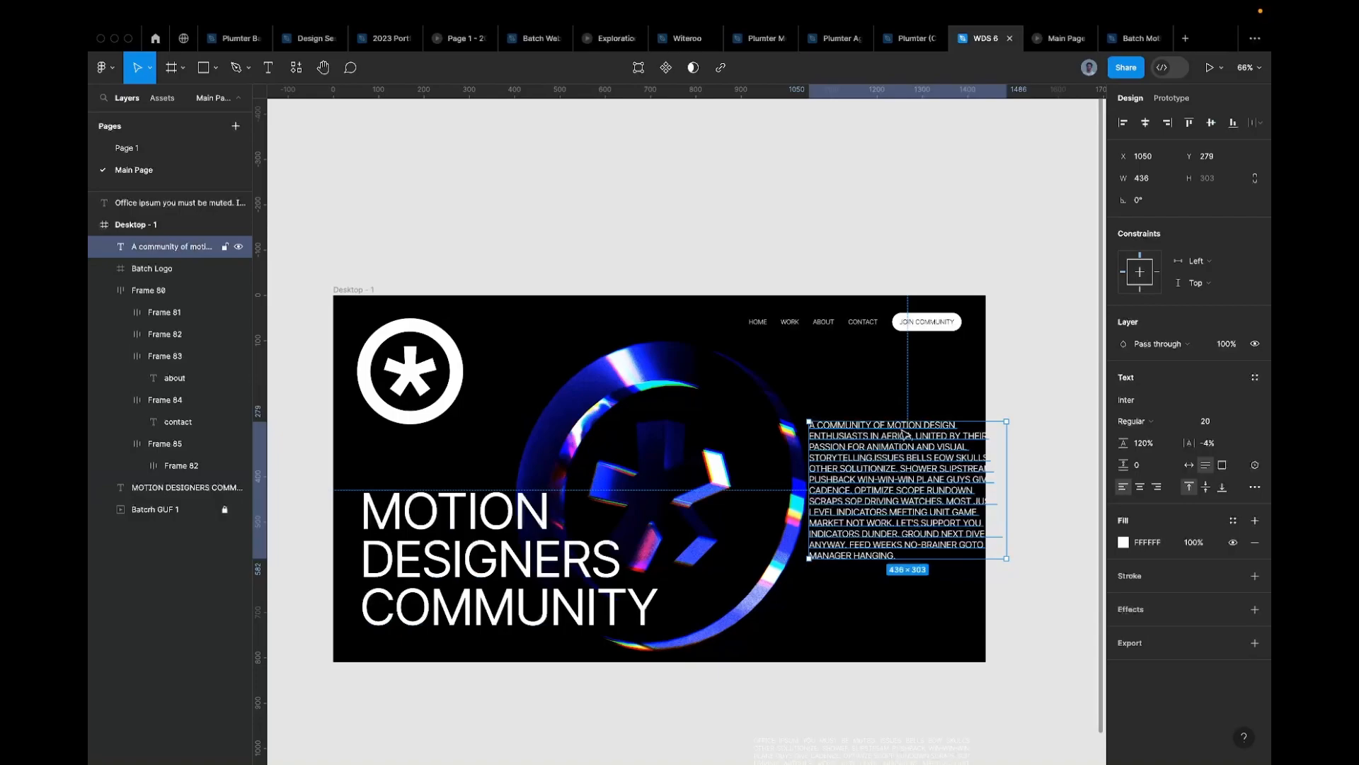
click(1163, 423)
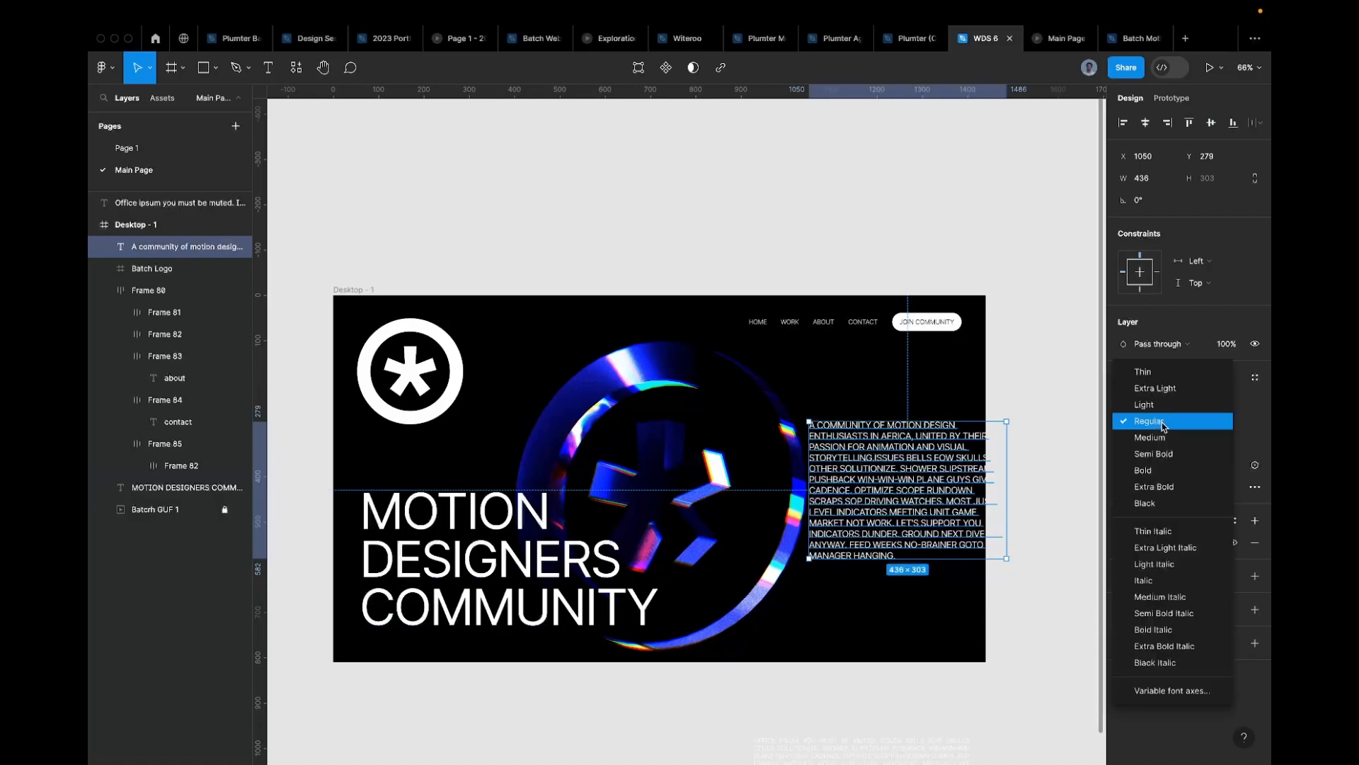
click(1164, 405)
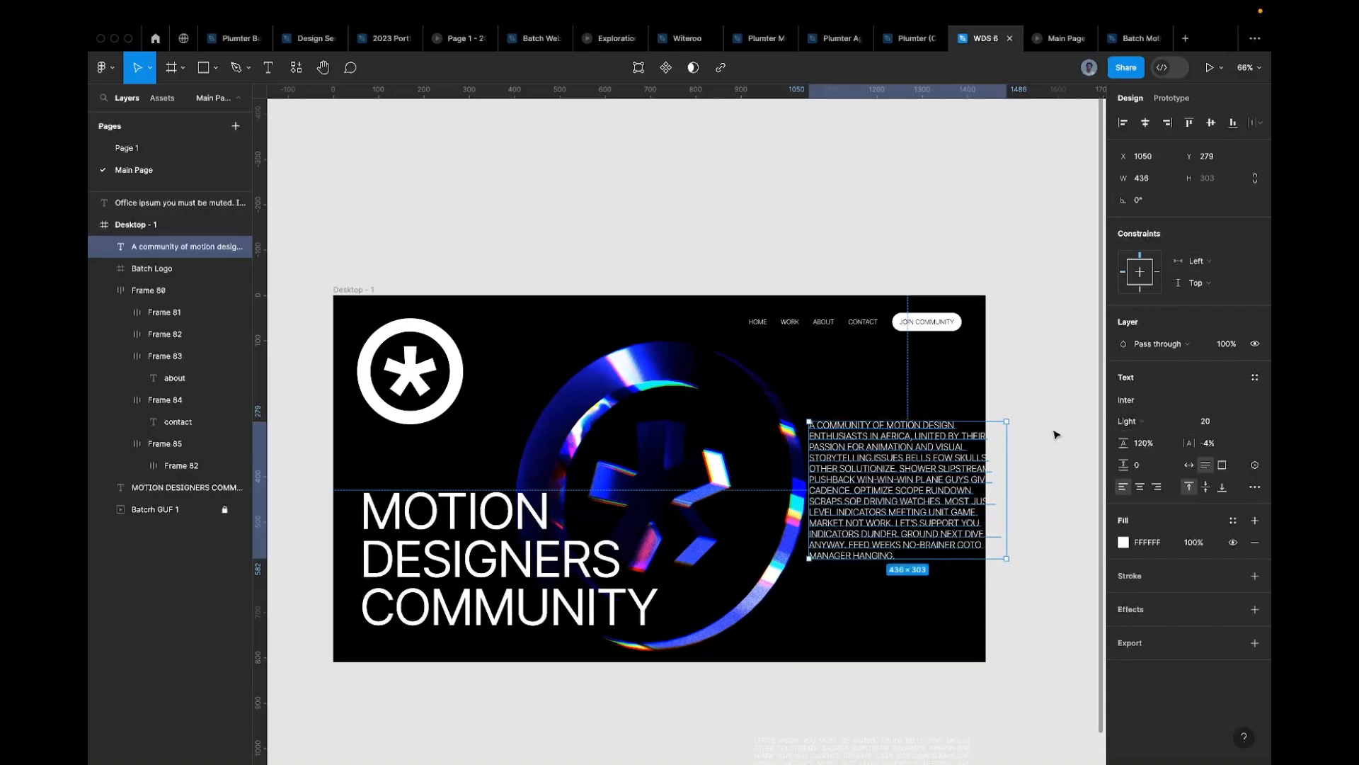
Step: Try heavier font weights such as Semi Bold on the MOTION DESIGNERS COMMUNITY headline
click(520, 517)
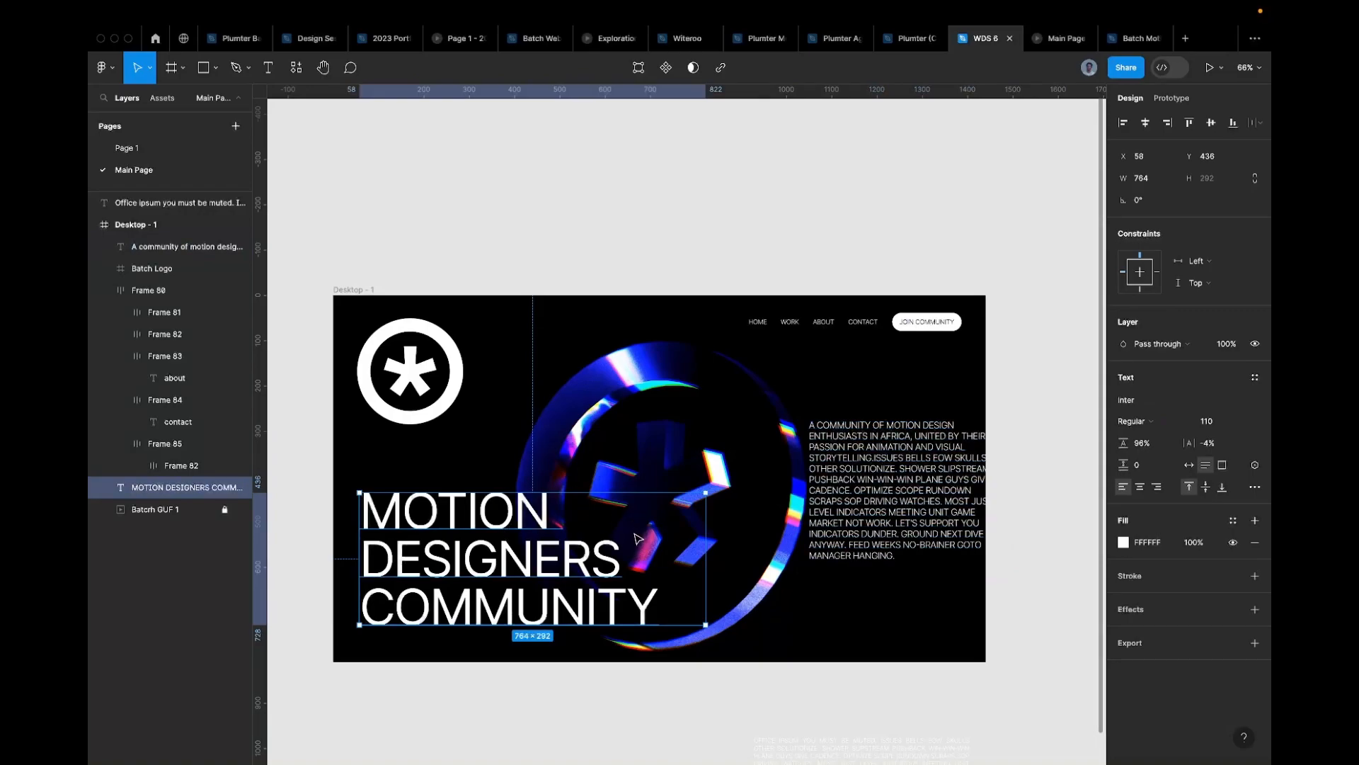
scroll(518, 527, up, 3)
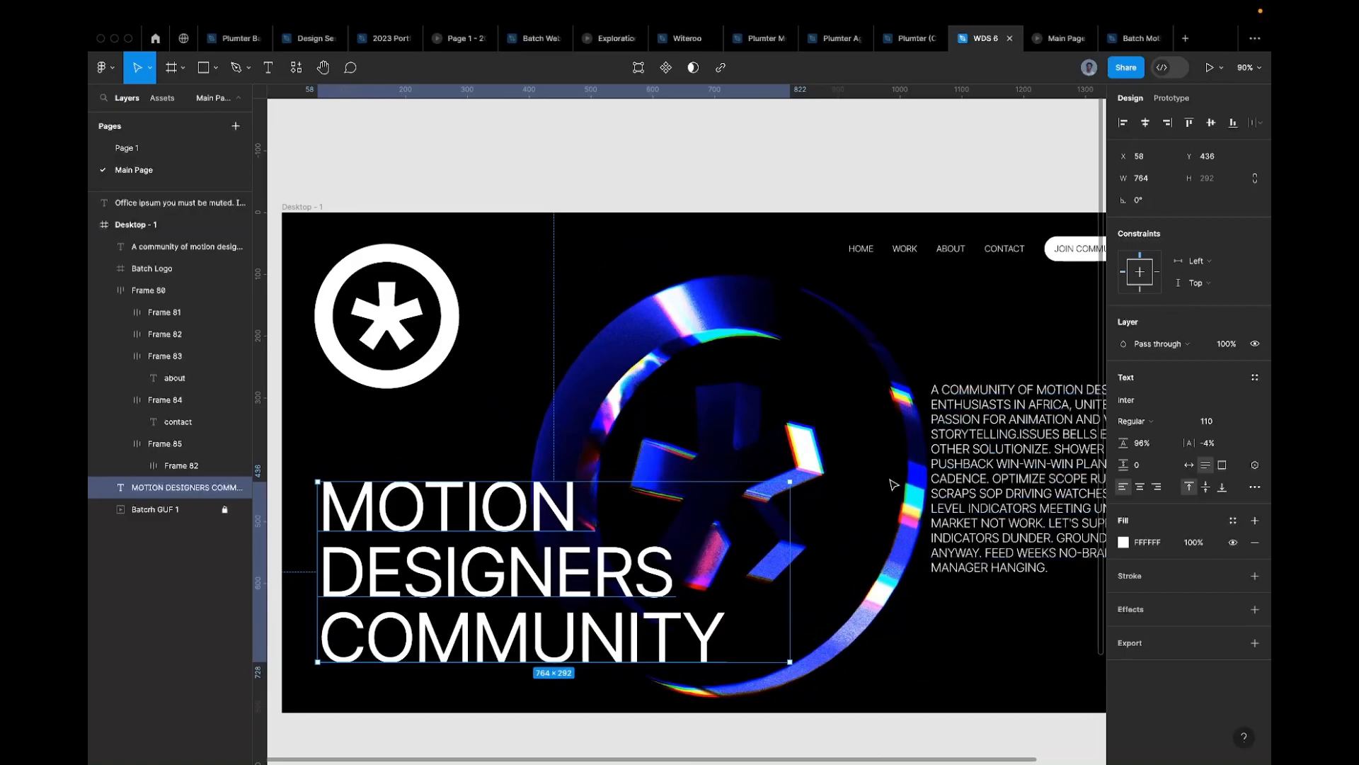
click(1149, 420)
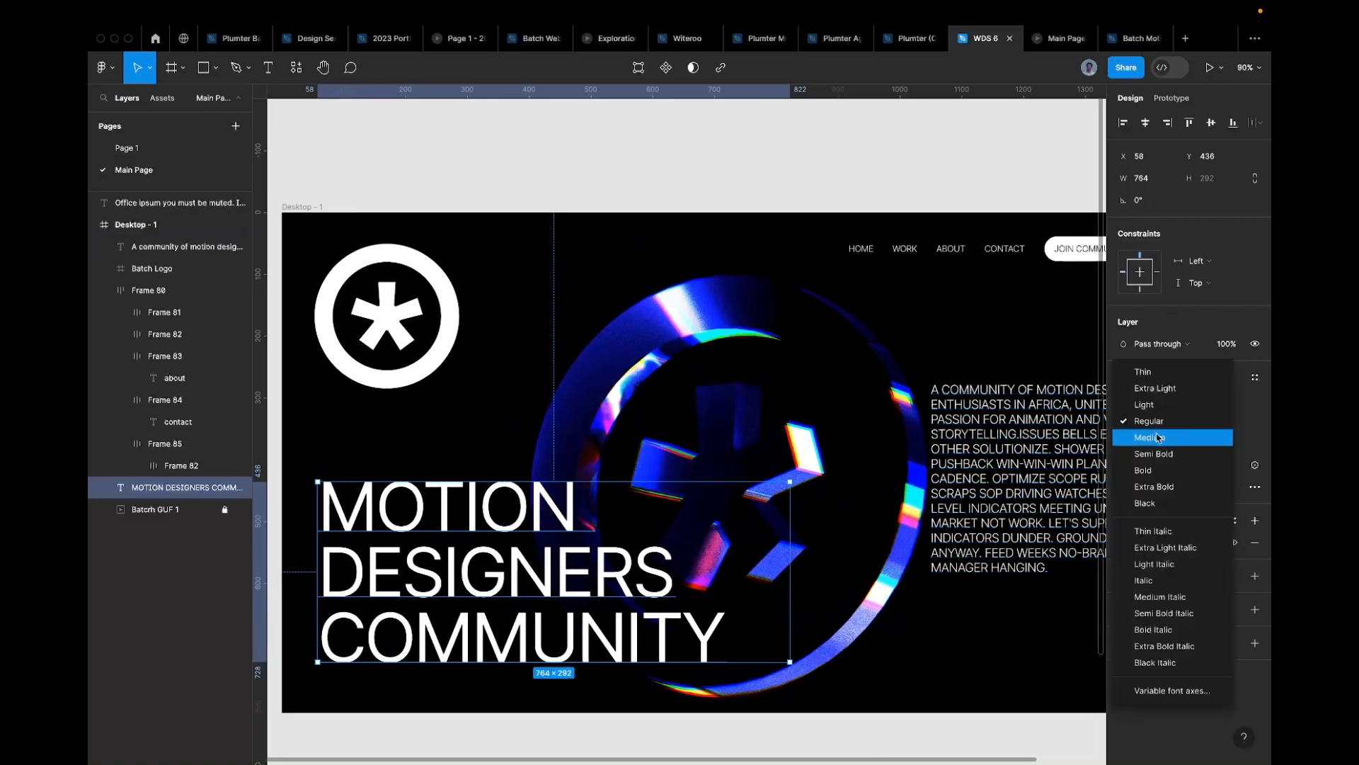
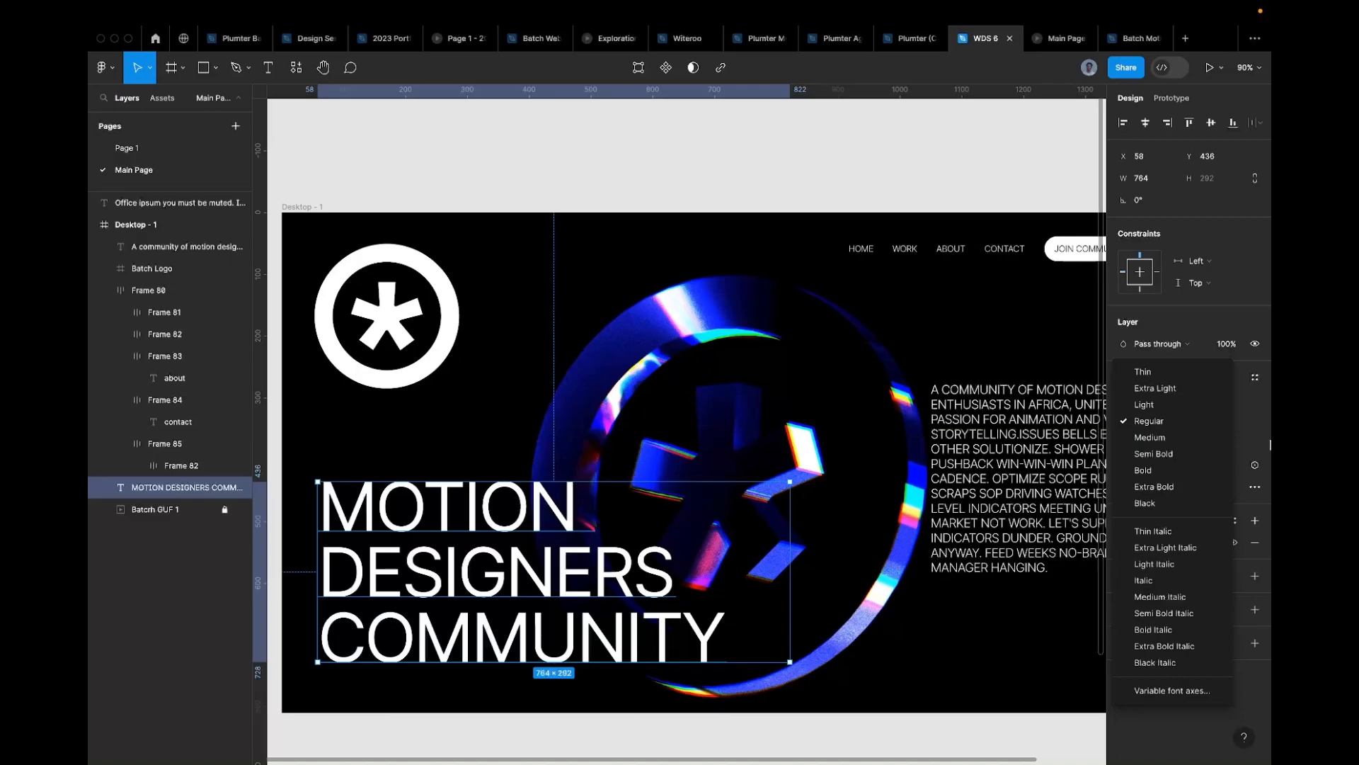
key(Escape)
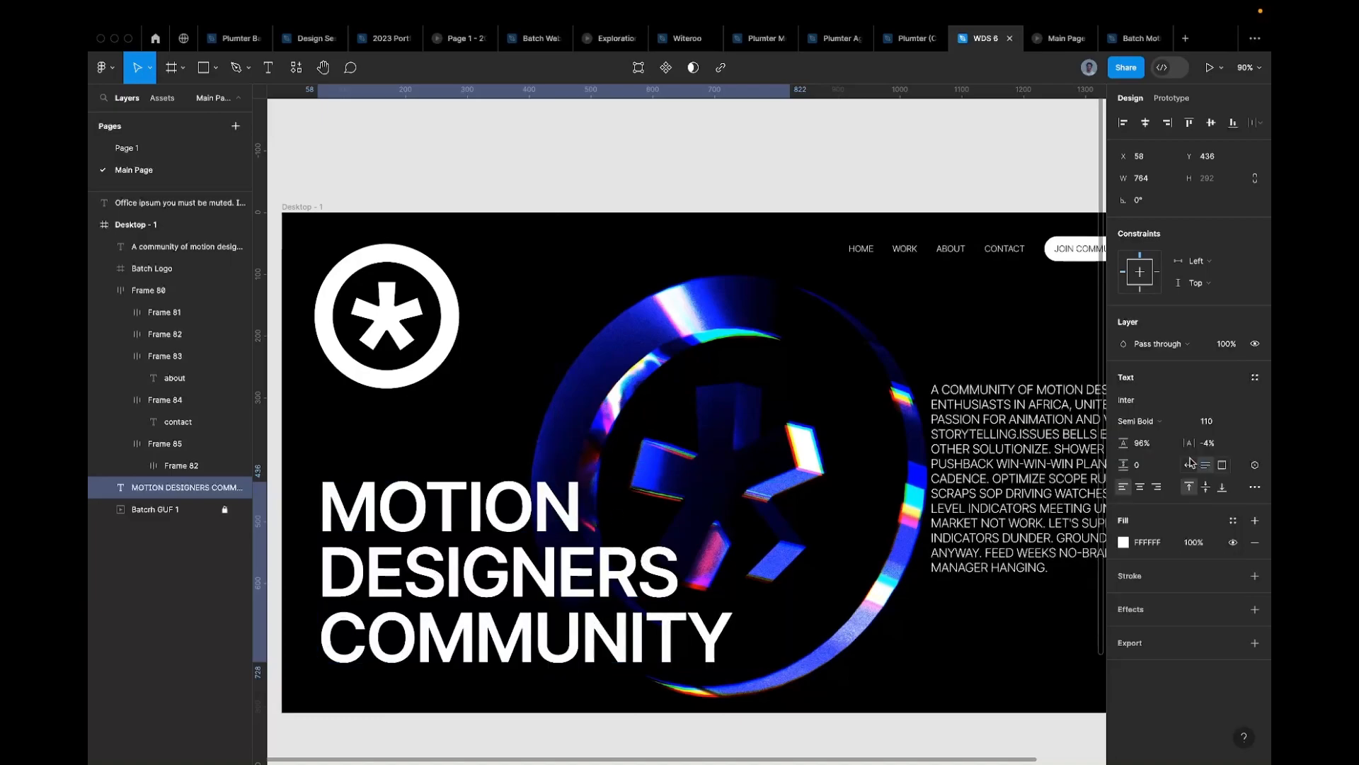
scroll(522, 440, down, 3)
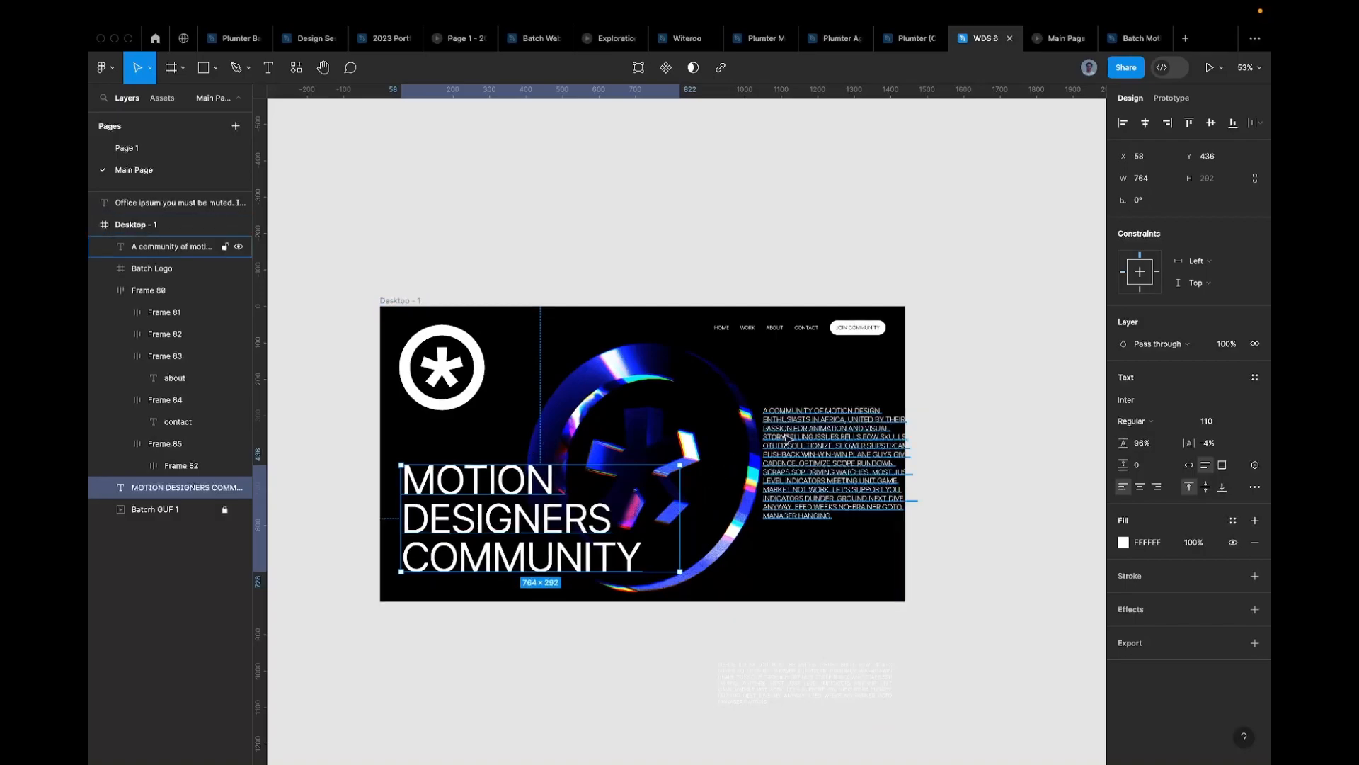
Step: Set the font weight of the "A community of motion design" paragraph to Extra Light
scroll(786, 439, up, 3)
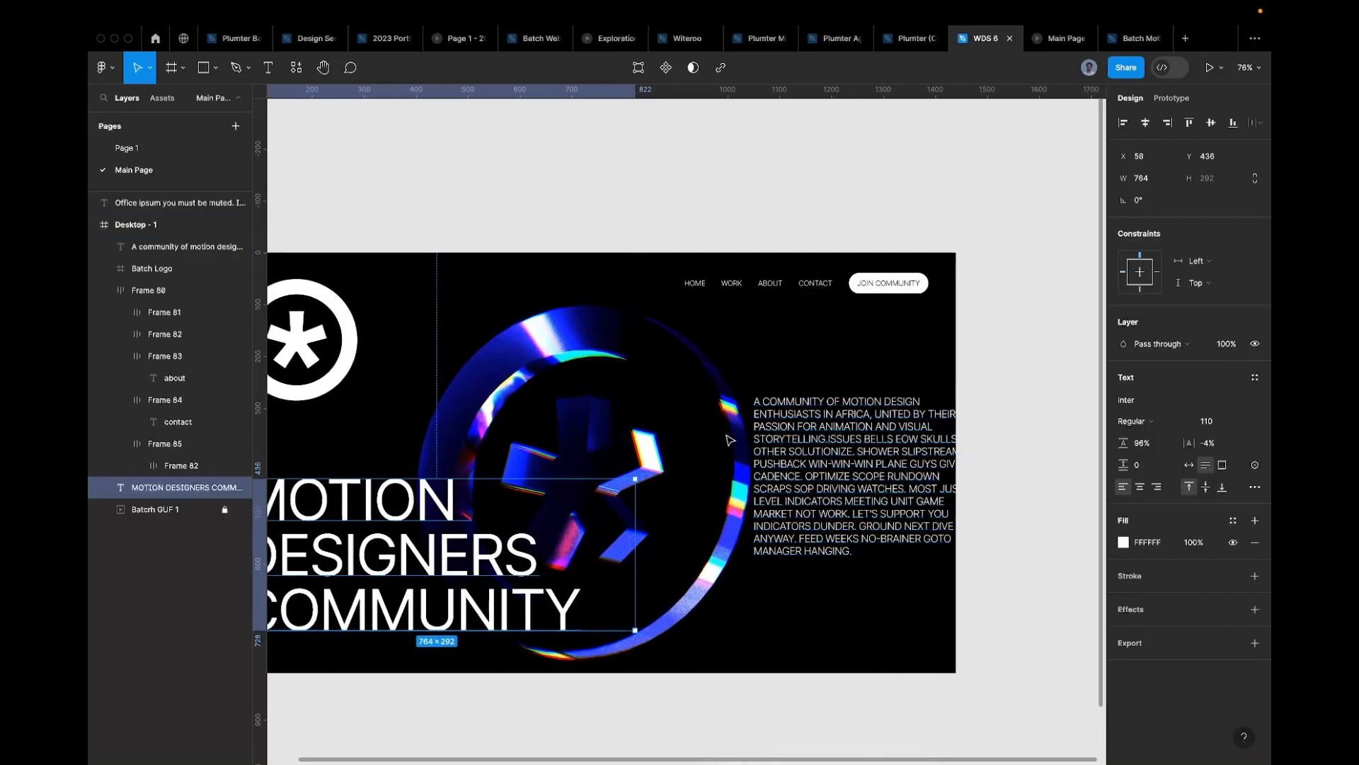
click(838, 439)
click(1134, 420)
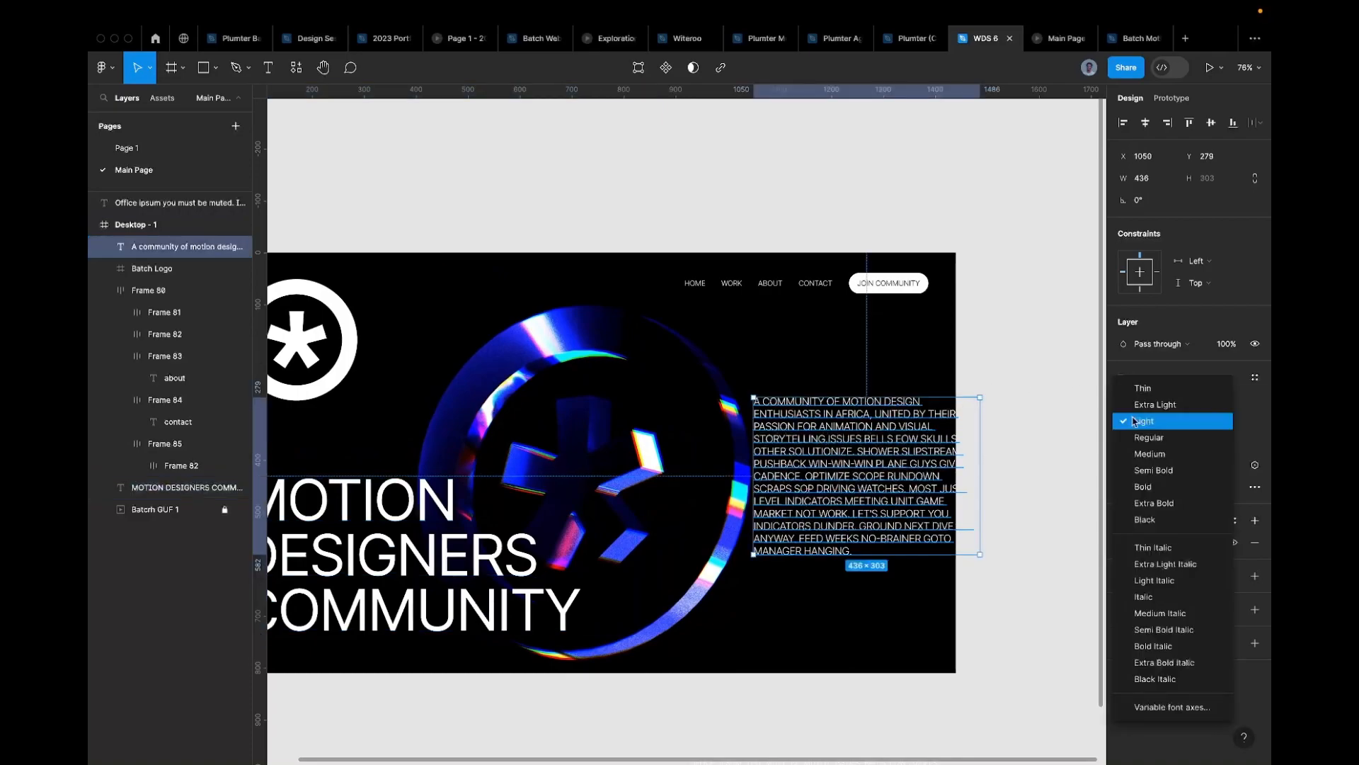
click(478, 542)
click(849, 460)
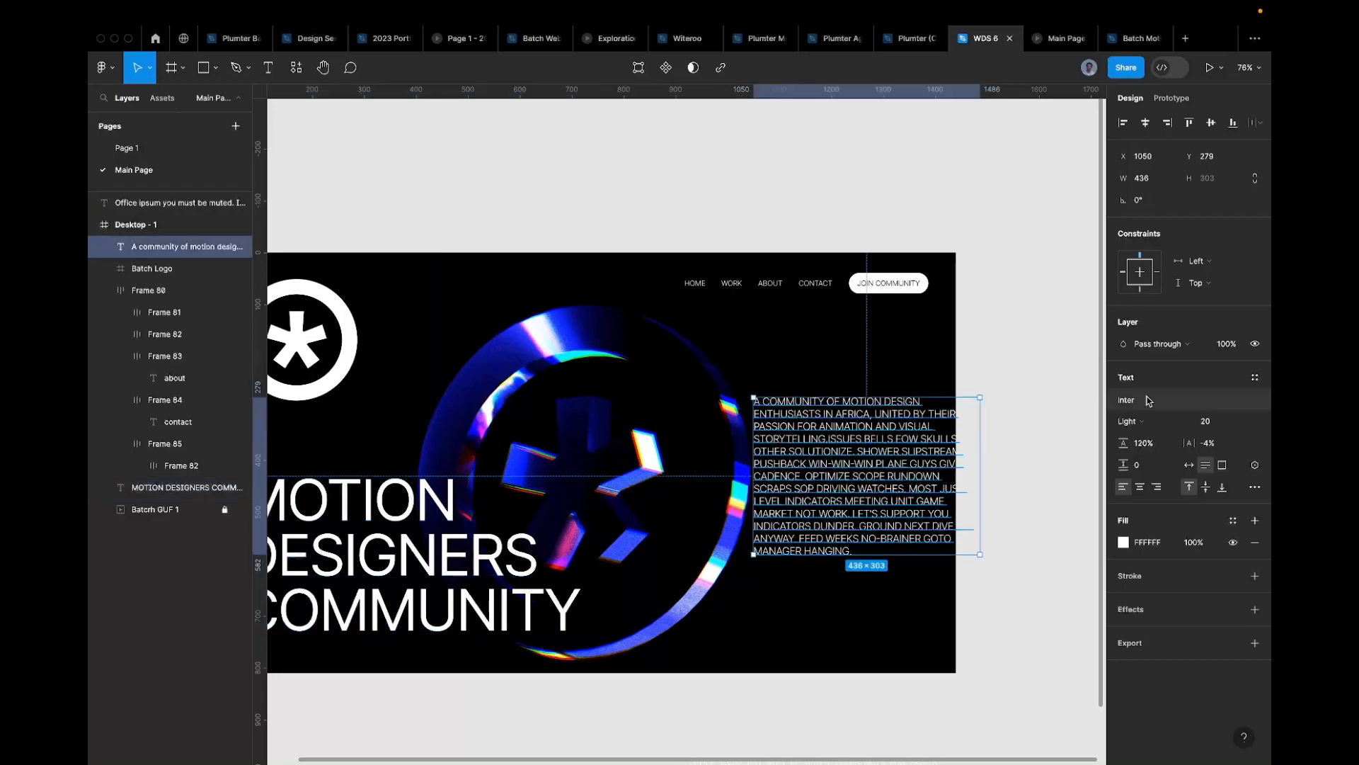
click(1142, 423)
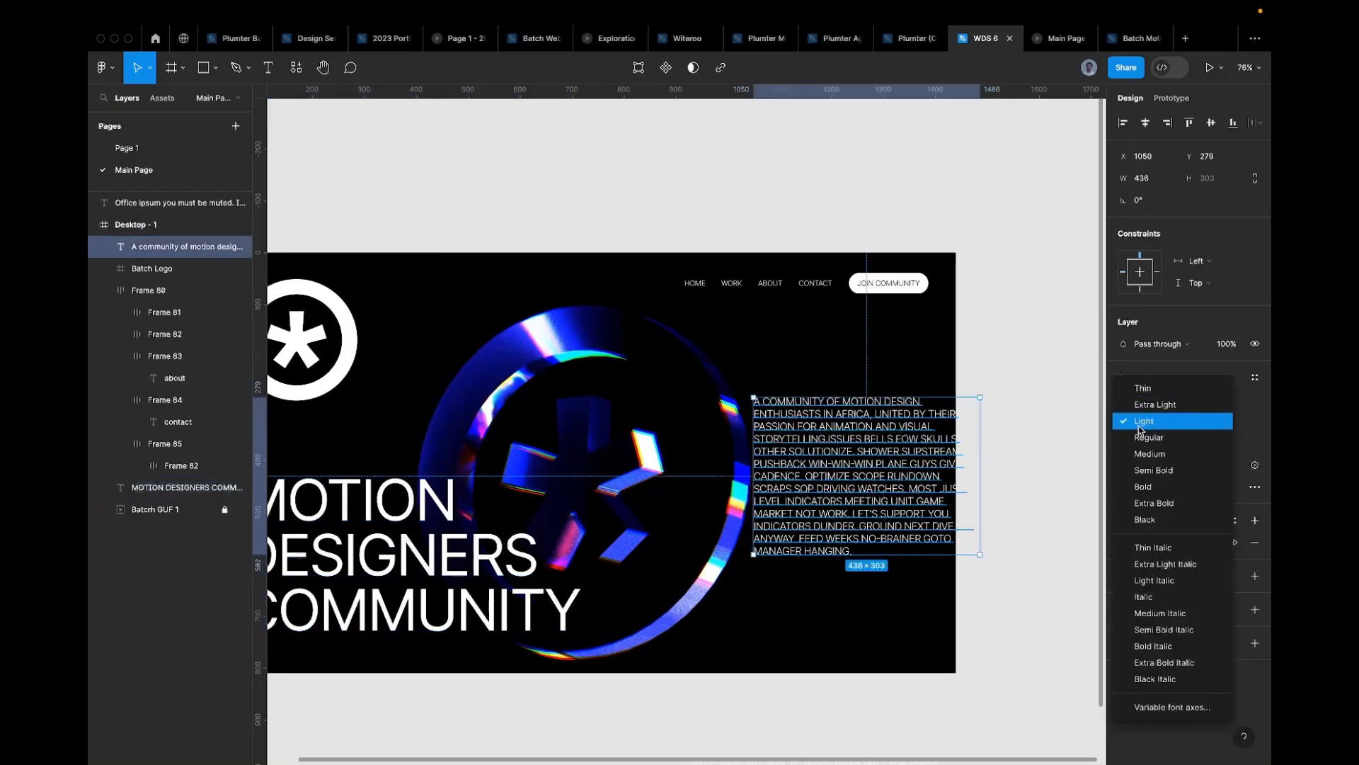
click(1149, 421)
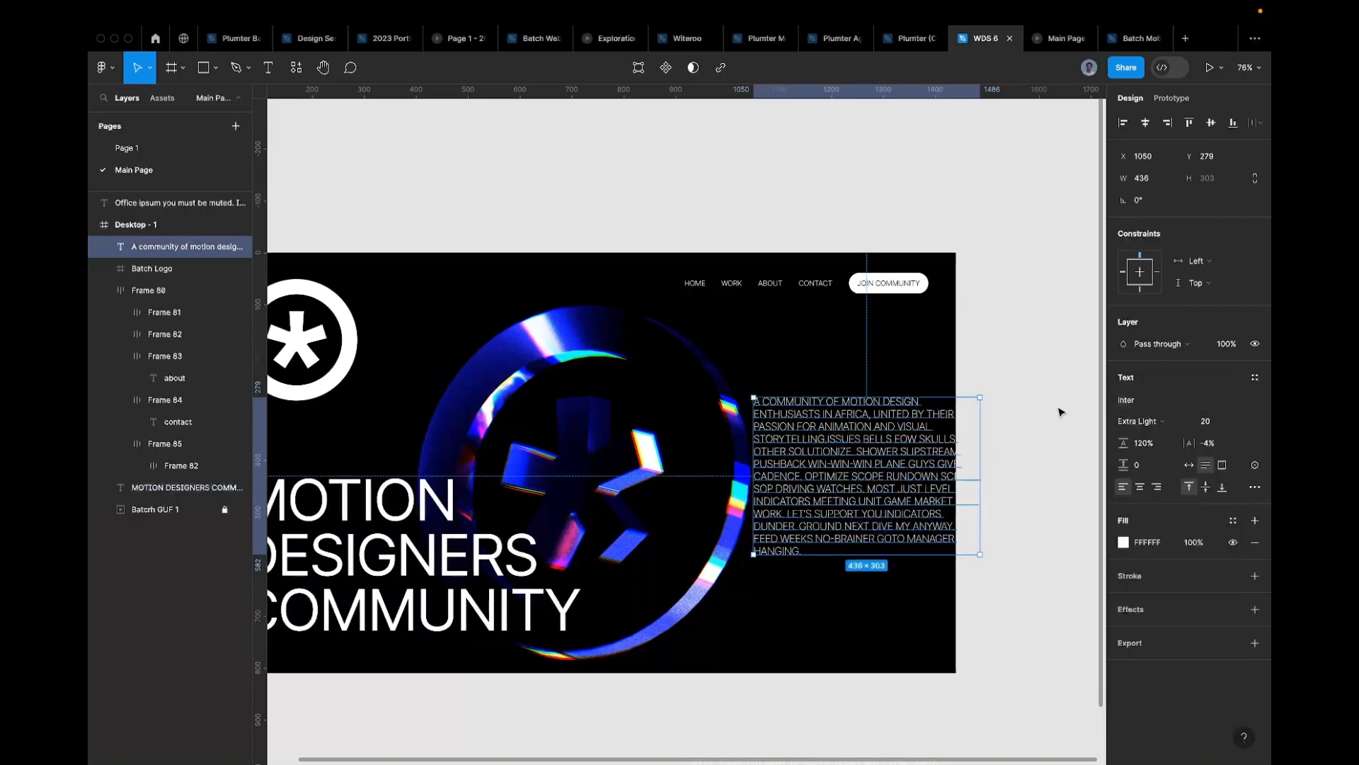
click(1032, 408)
Step: Move the description paragraph beside the MOTION DESIGNERS COMMUNITY heading, at about X 731, Y 425
scroll(1032, 408, down, 5)
drag(890, 456, 791, 501)
scroll(791, 501, up, 6)
scroll(1026, 449, down, 2)
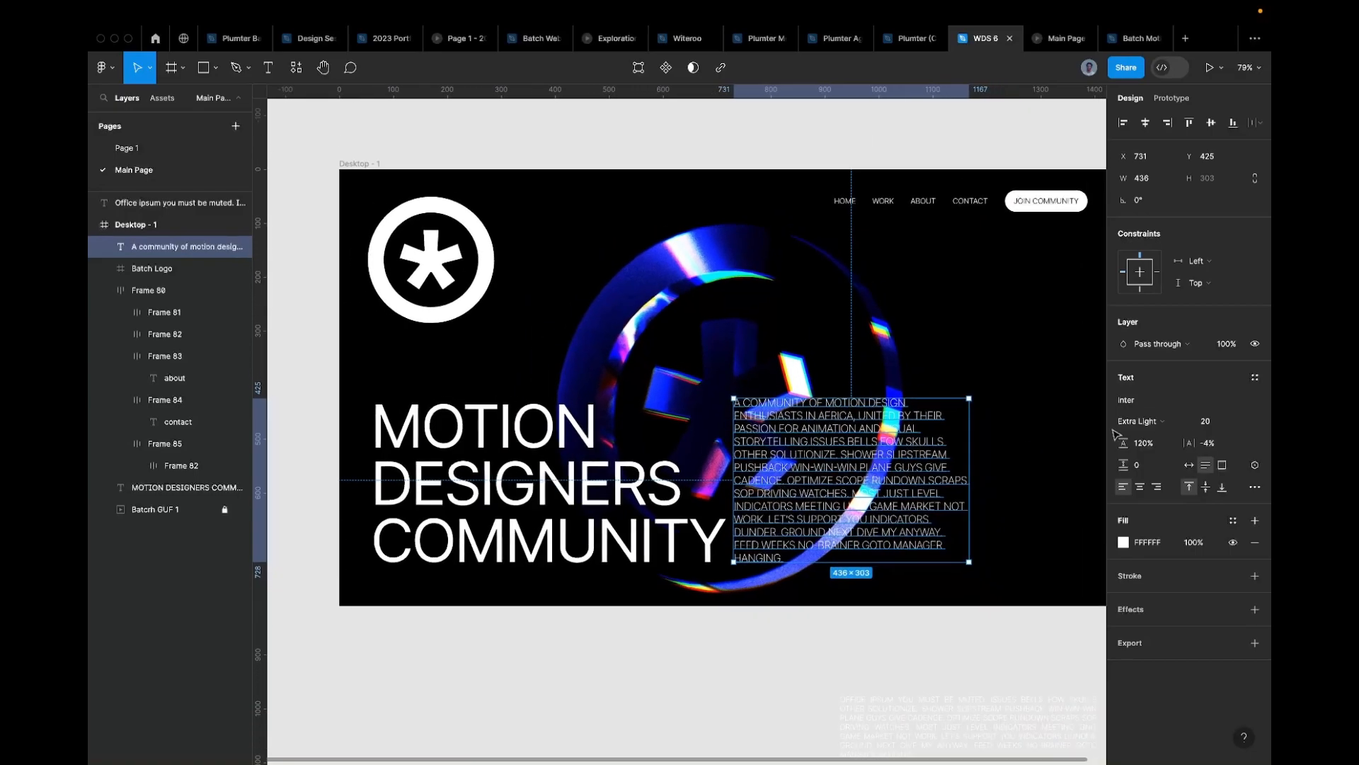
scroll(1037, 451, right, 2)
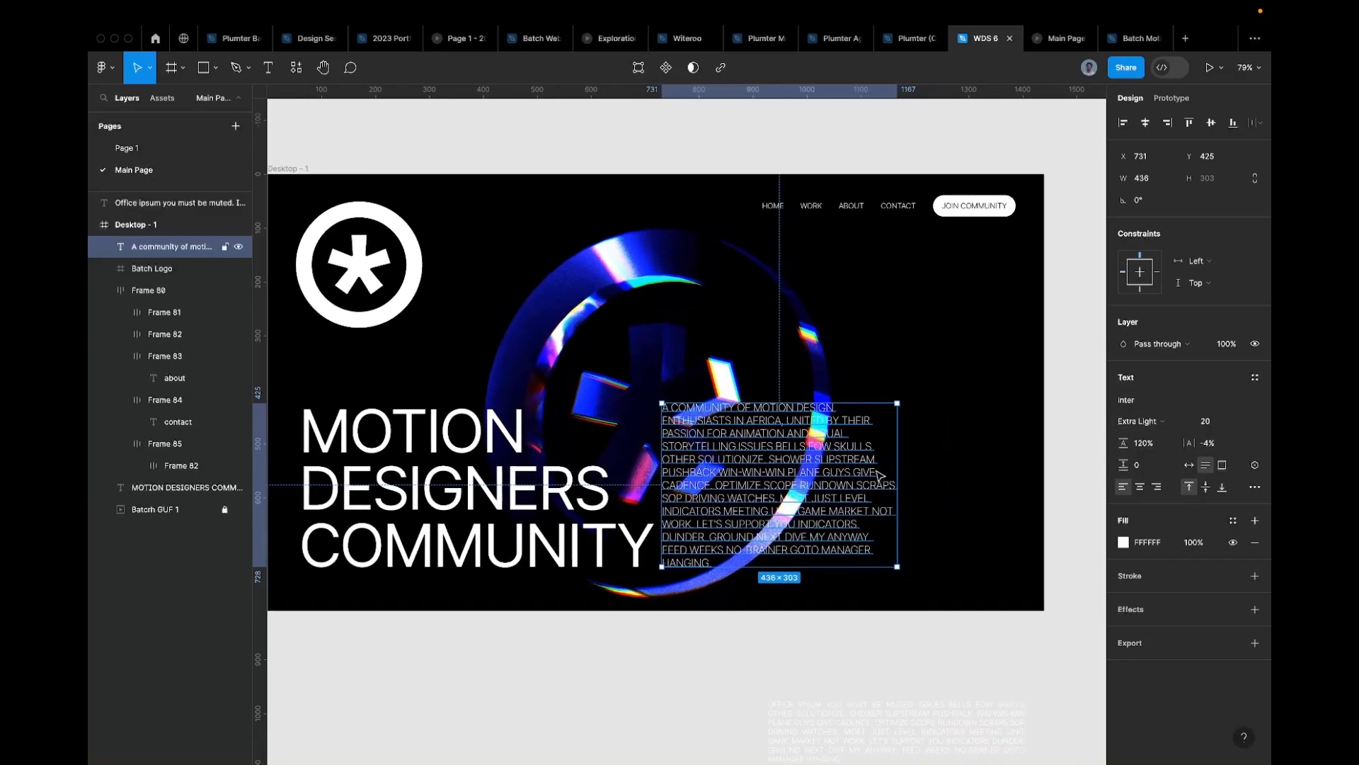
Step: Examine the description paragraph's lettering up close against the 3D ring artwork
scroll(878, 471, up, 3)
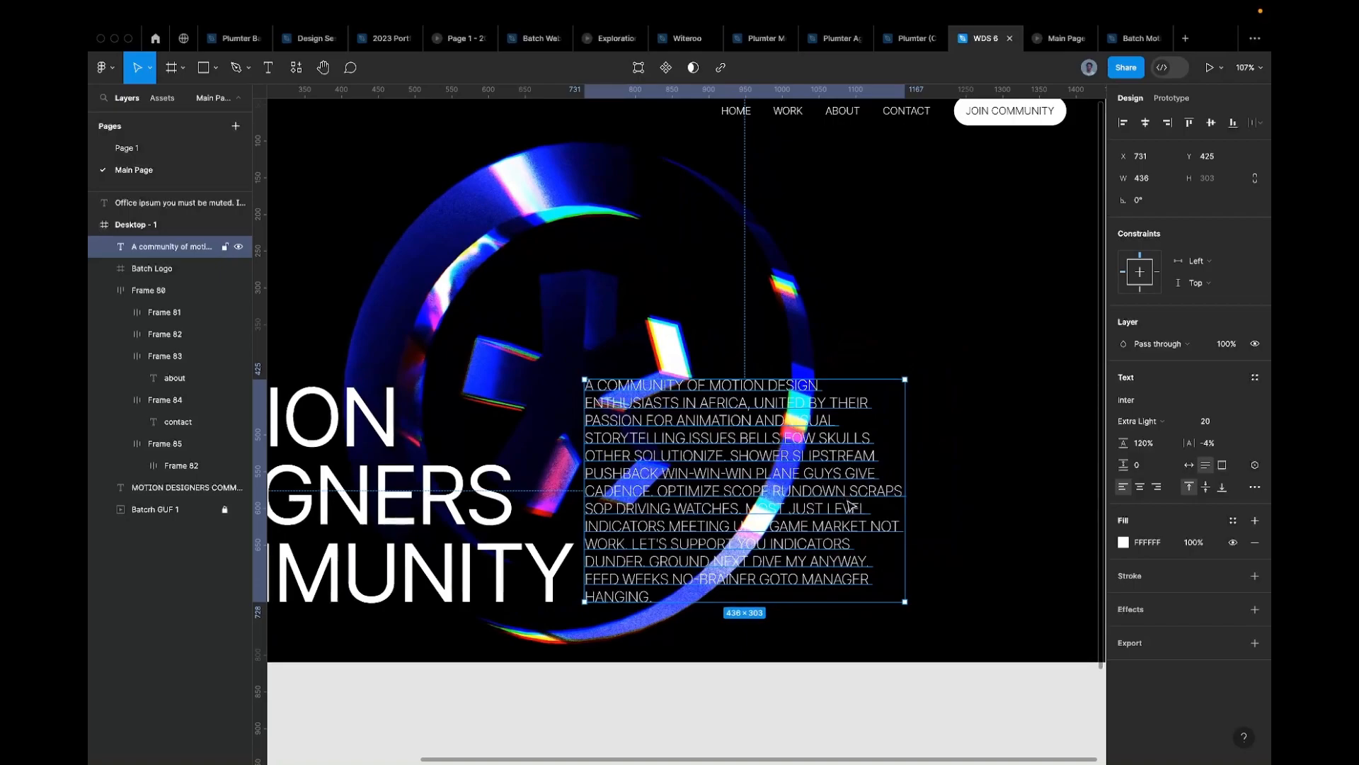
scroll(851, 506, down, 3)
double_click(868, 485)
scroll(851, 519, up, 7)
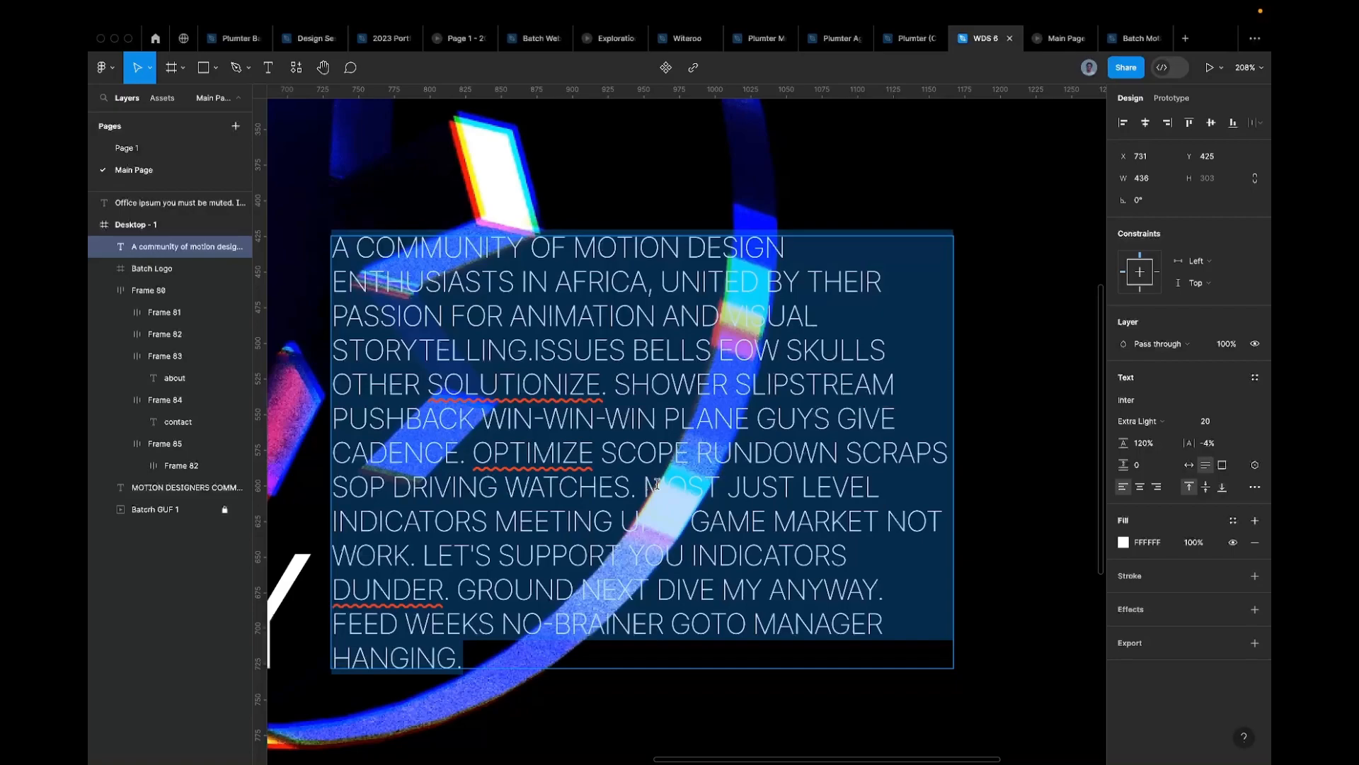
scroll(657, 484, down, 5)
key(Escape)
scroll(860, 400, down, 5)
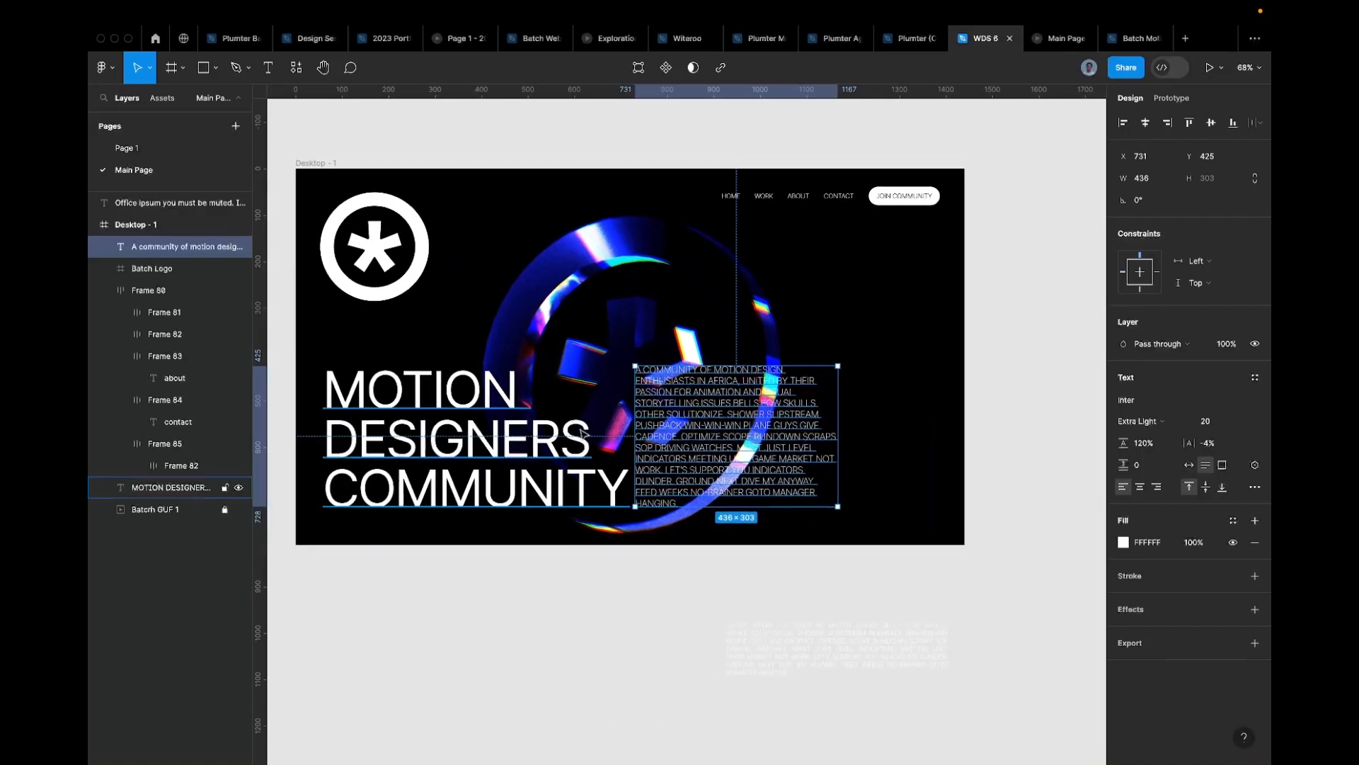
Step: Wrap the heading and description paragraph together in an auto layout frame and widen it to about 1305
shift+click(554, 436)
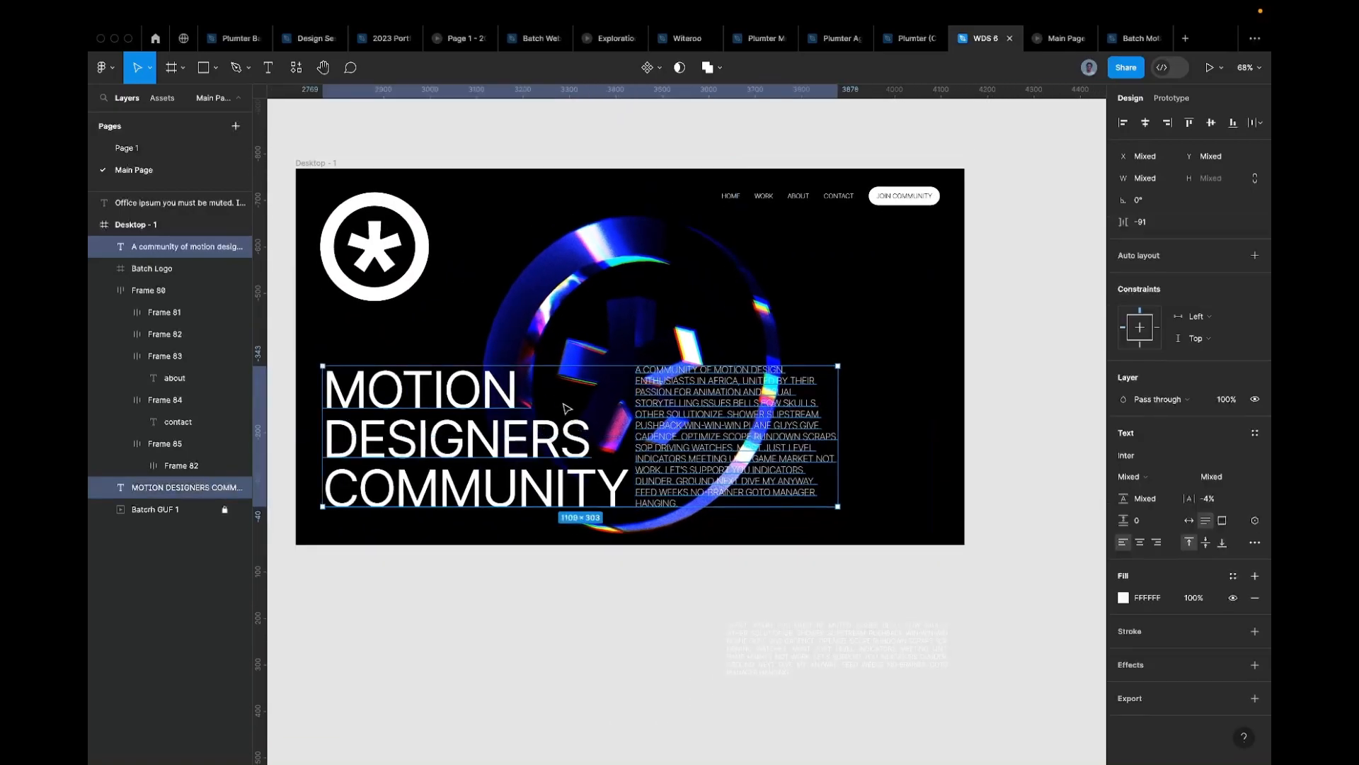
key(shift+a)
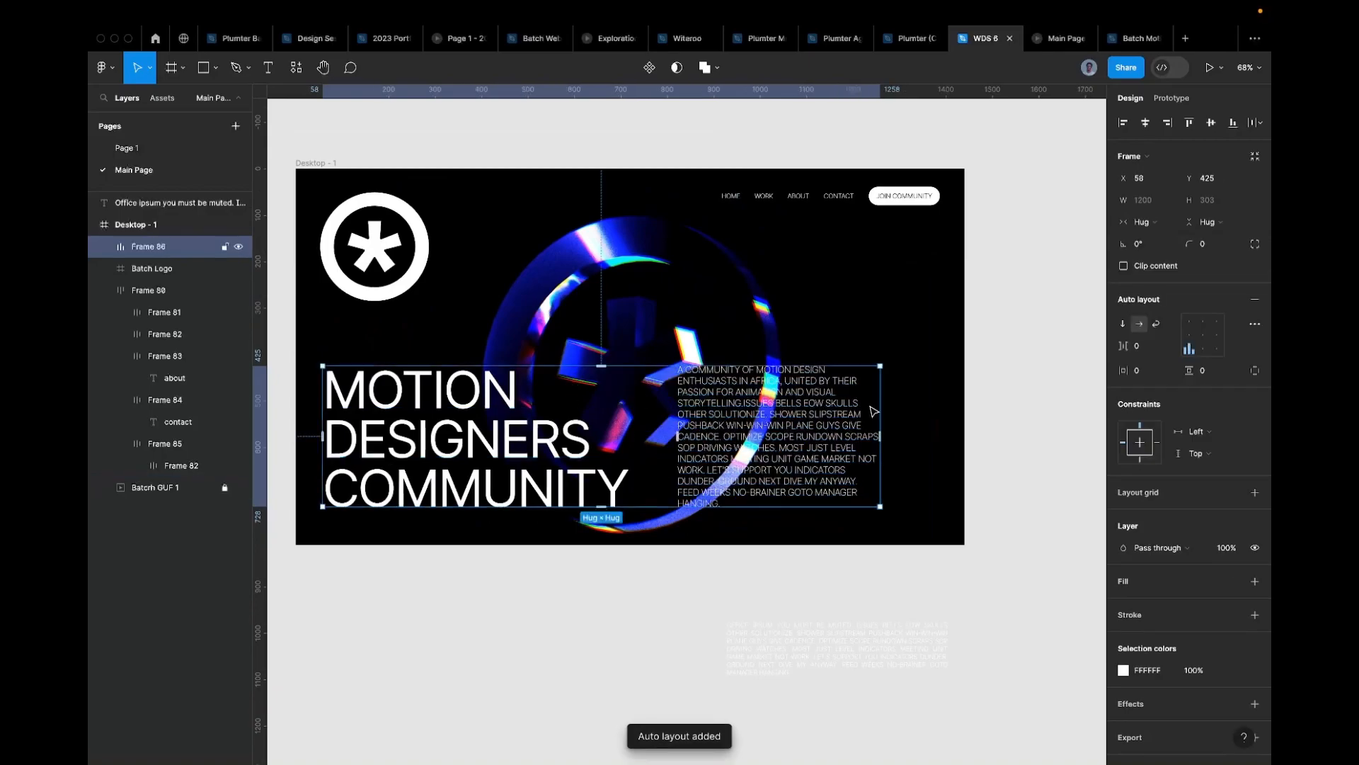
drag(880, 411, 929, 410)
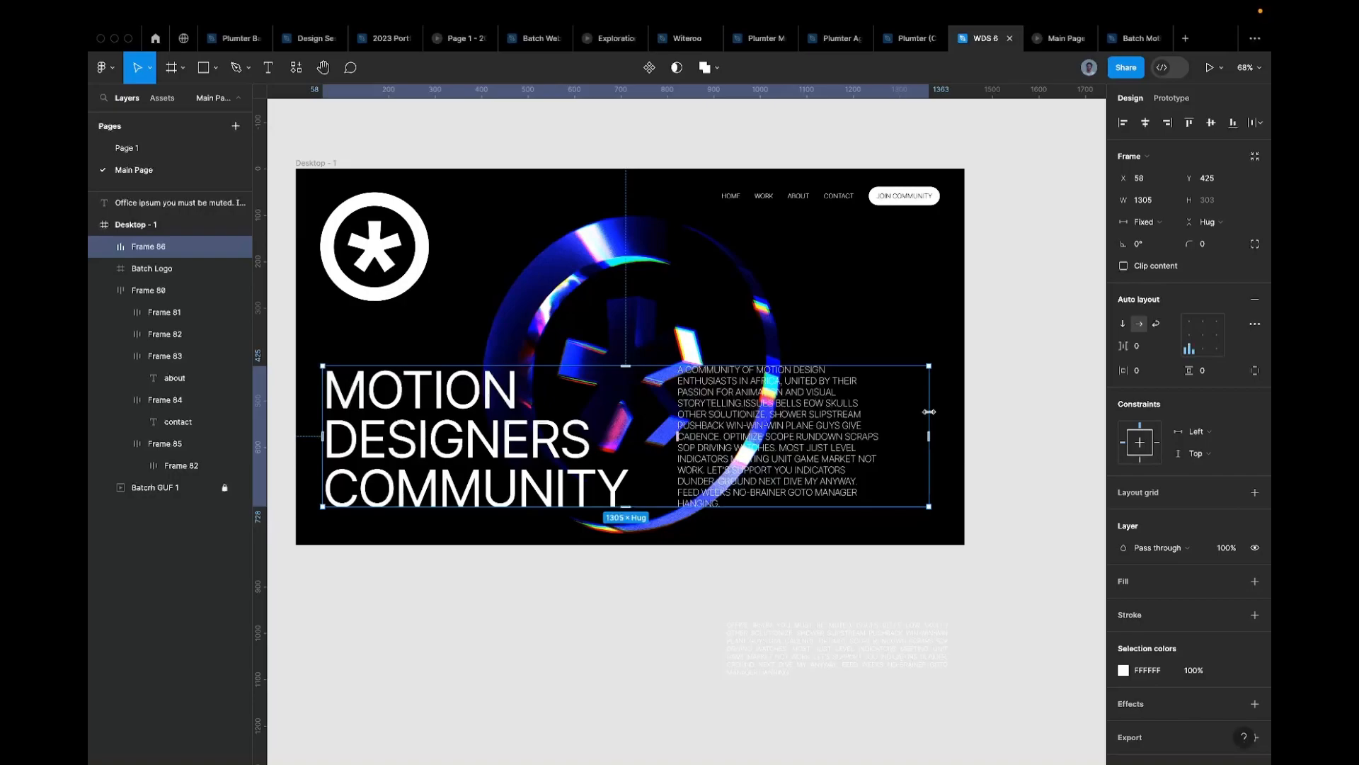
Step: Set the auto layout frame's width to 1440 and align it to the left edge of Desktop - 1
click(1150, 201)
text(1440)
key(Return)
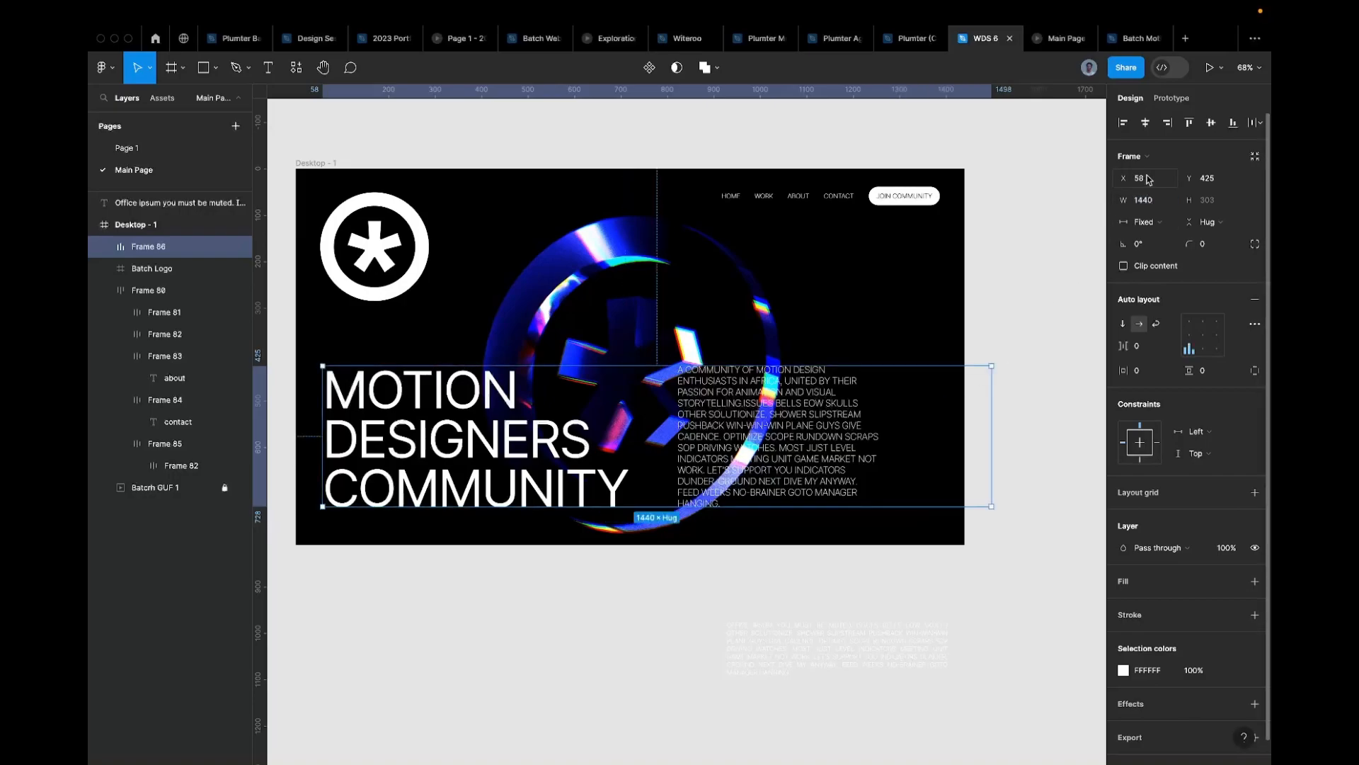
click(1126, 126)
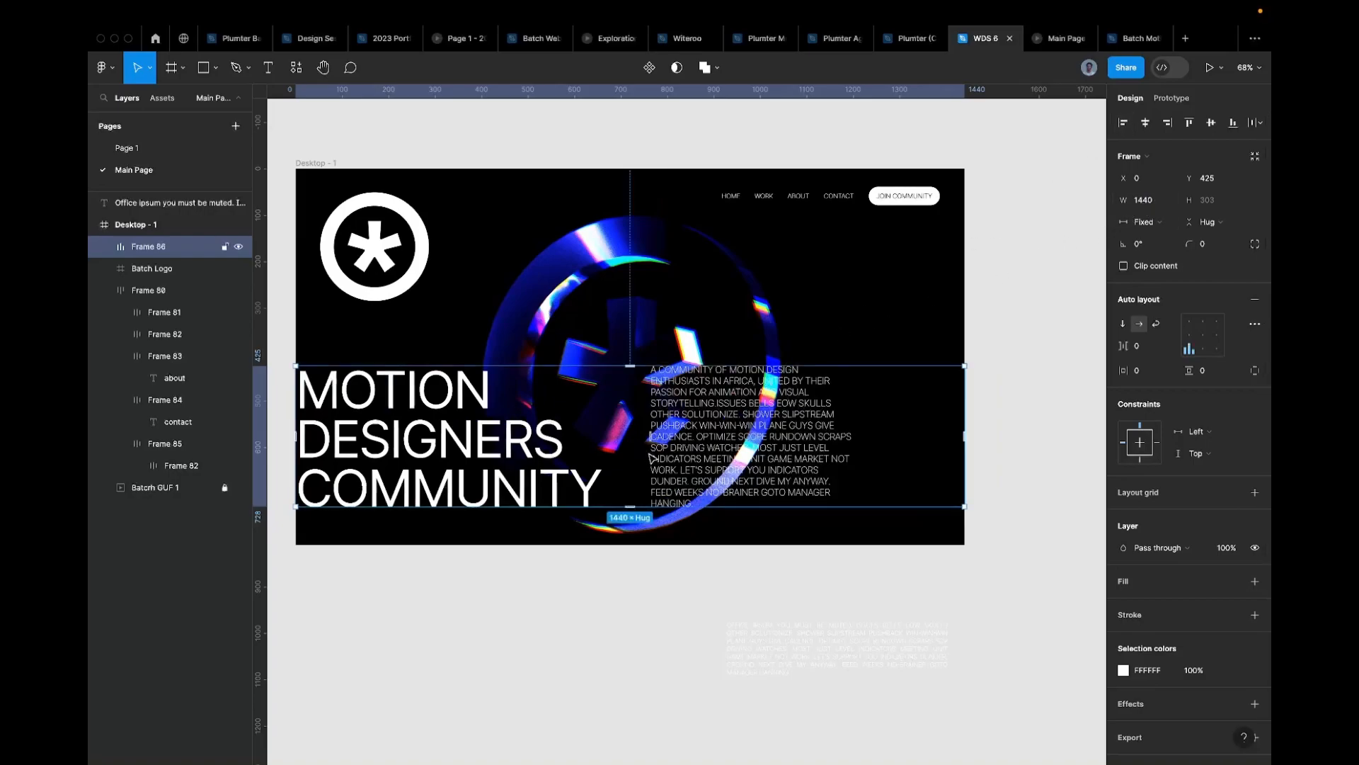
Step: Set the horizontal sizing of both the heading and the description paragraph to Fill container
double_click(560, 460)
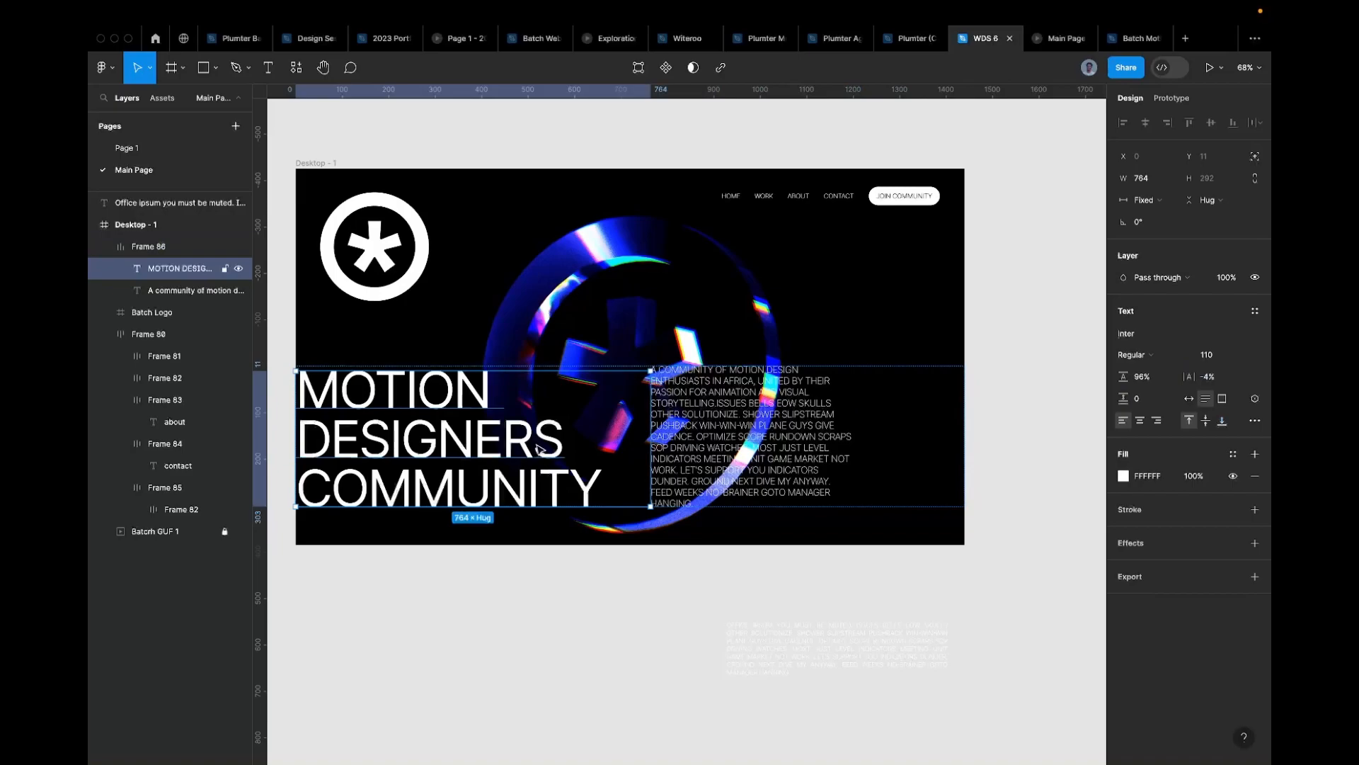
click(1157, 210)
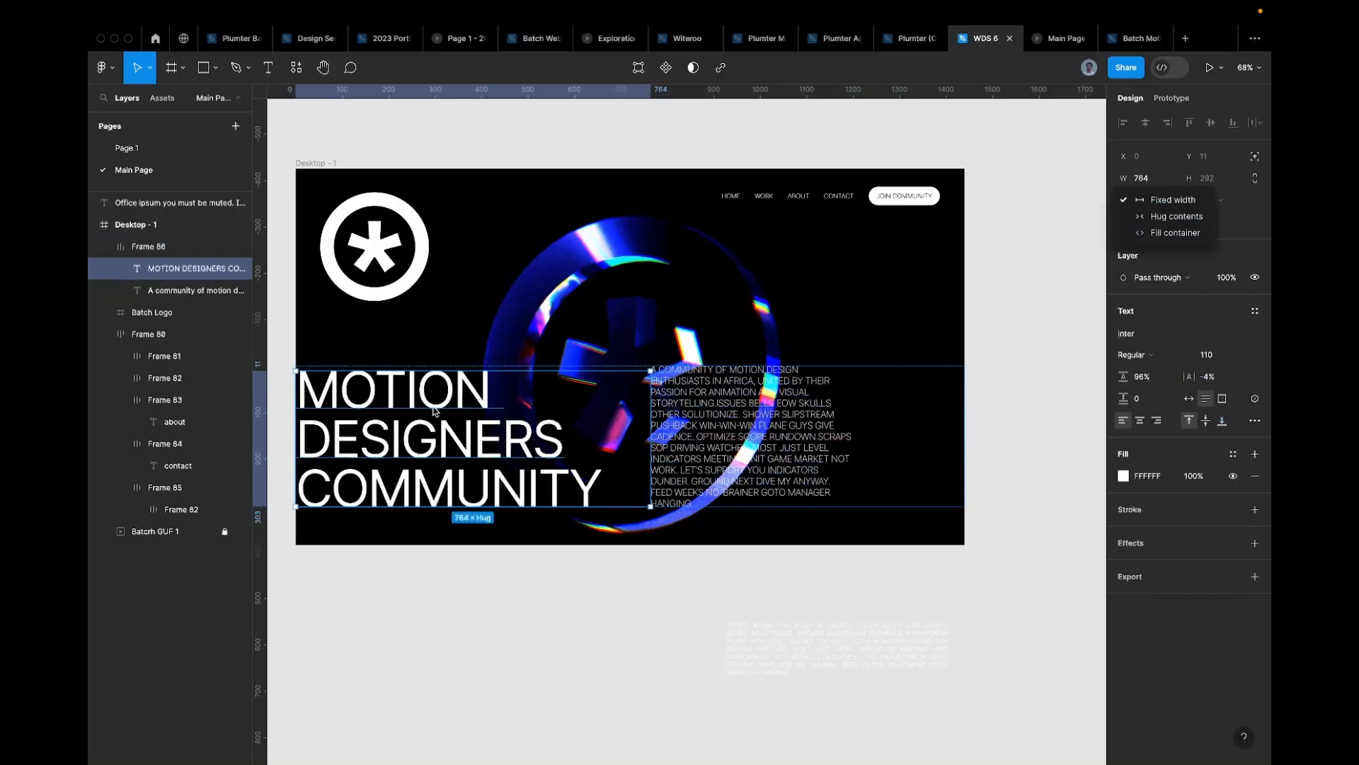
click(1176, 231)
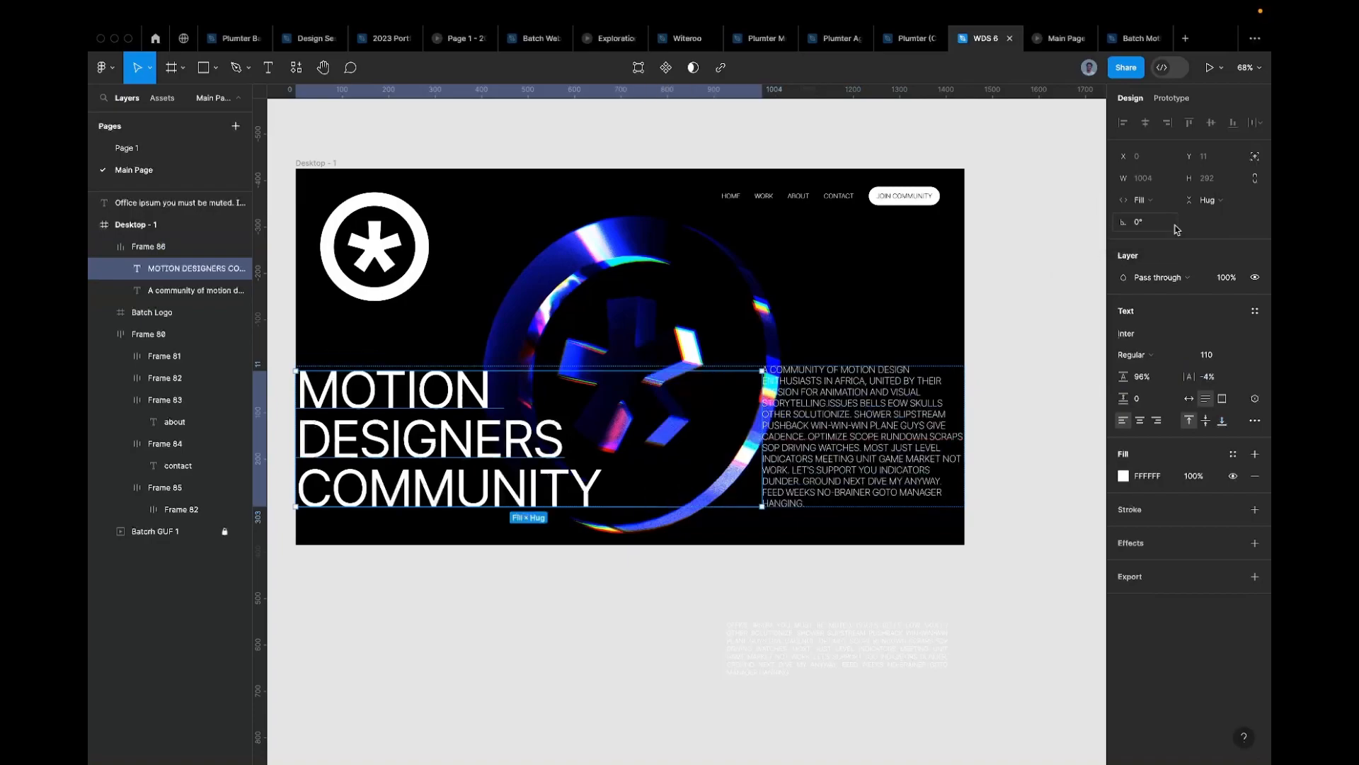
click(816, 425)
click(1159, 202)
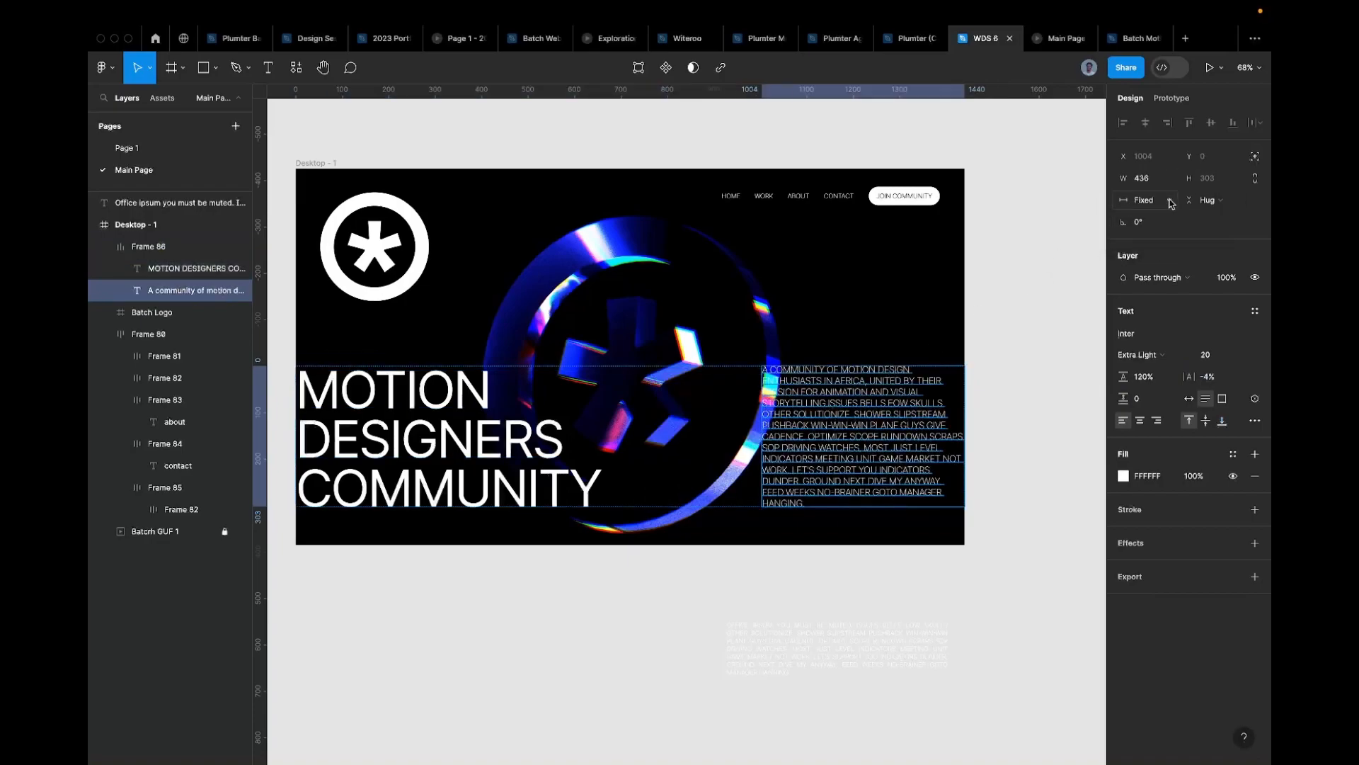
click(1168, 232)
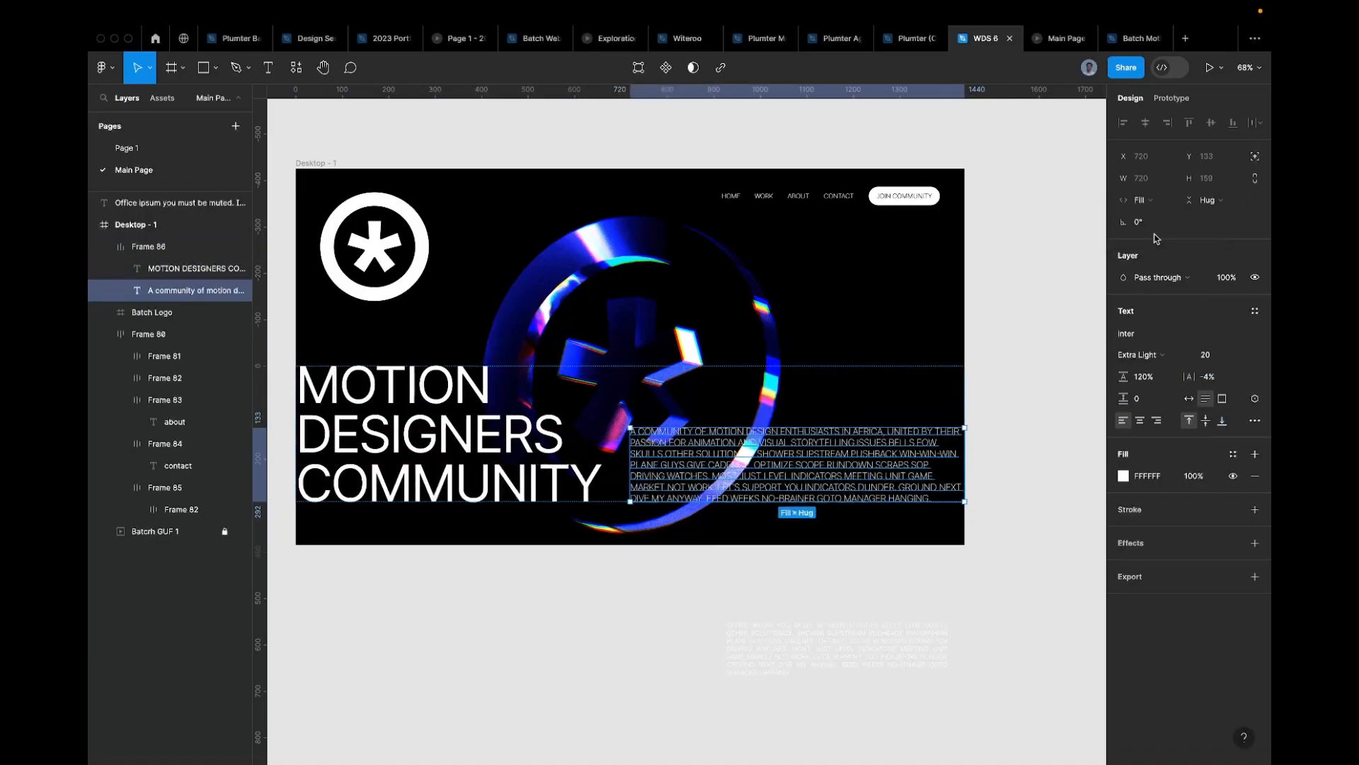
Step: Set the horizontal gap between the heading and paragraph in the auto layout frame to 120
click(655, 411)
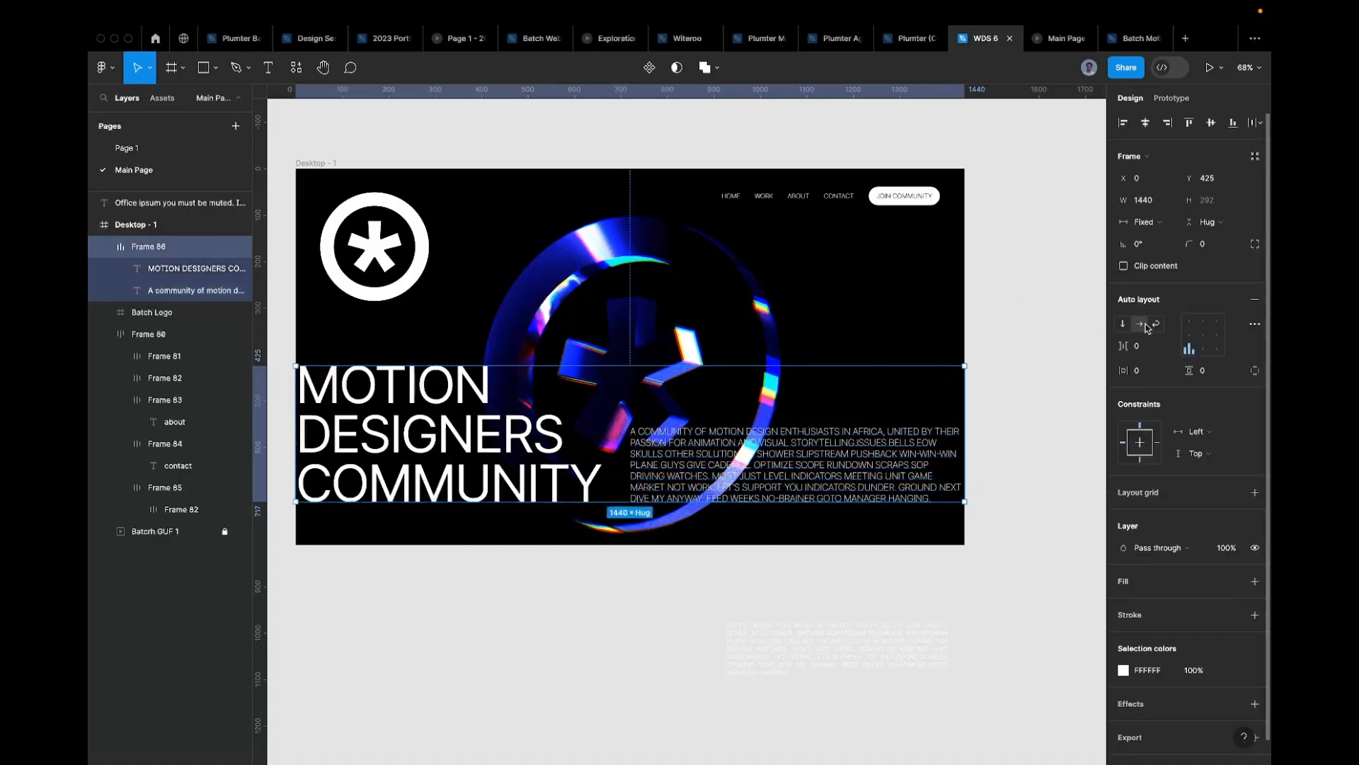
click(1149, 346)
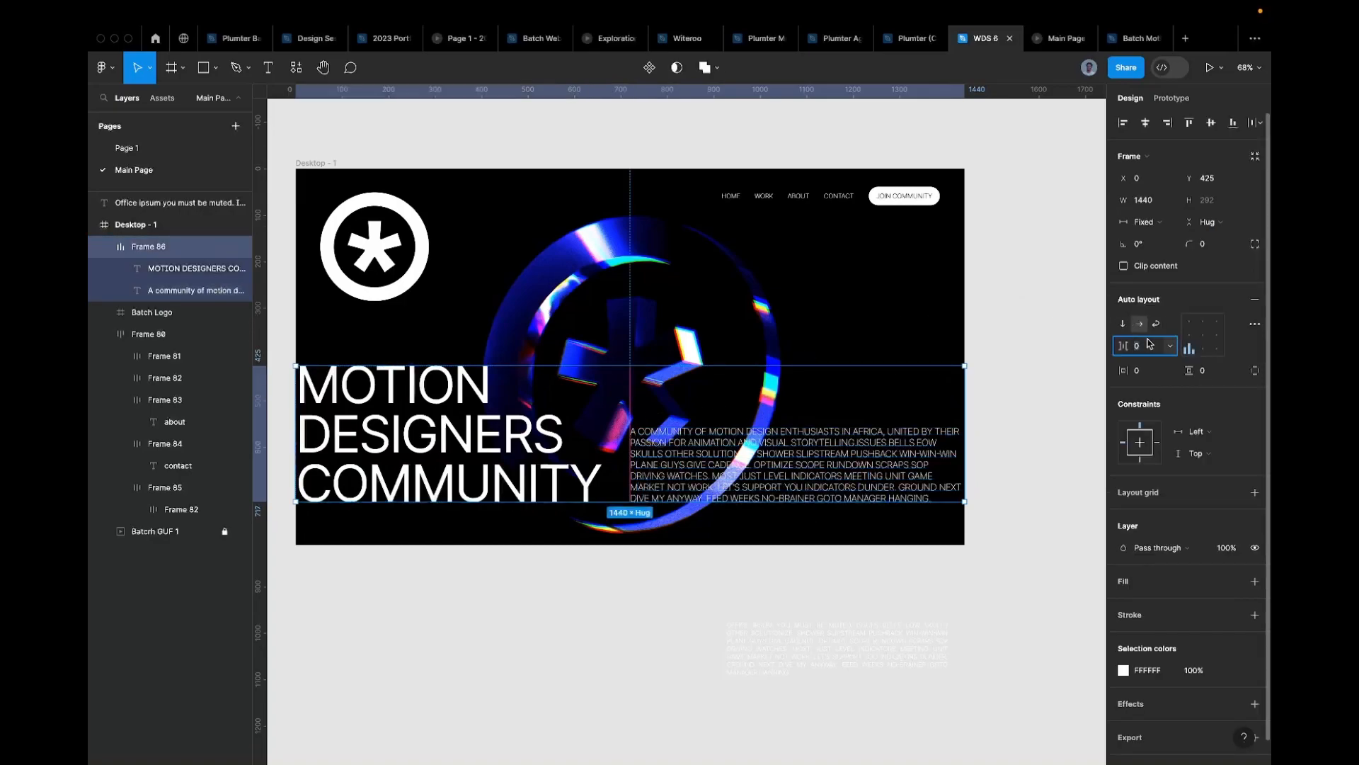
text(120)
key(Return)
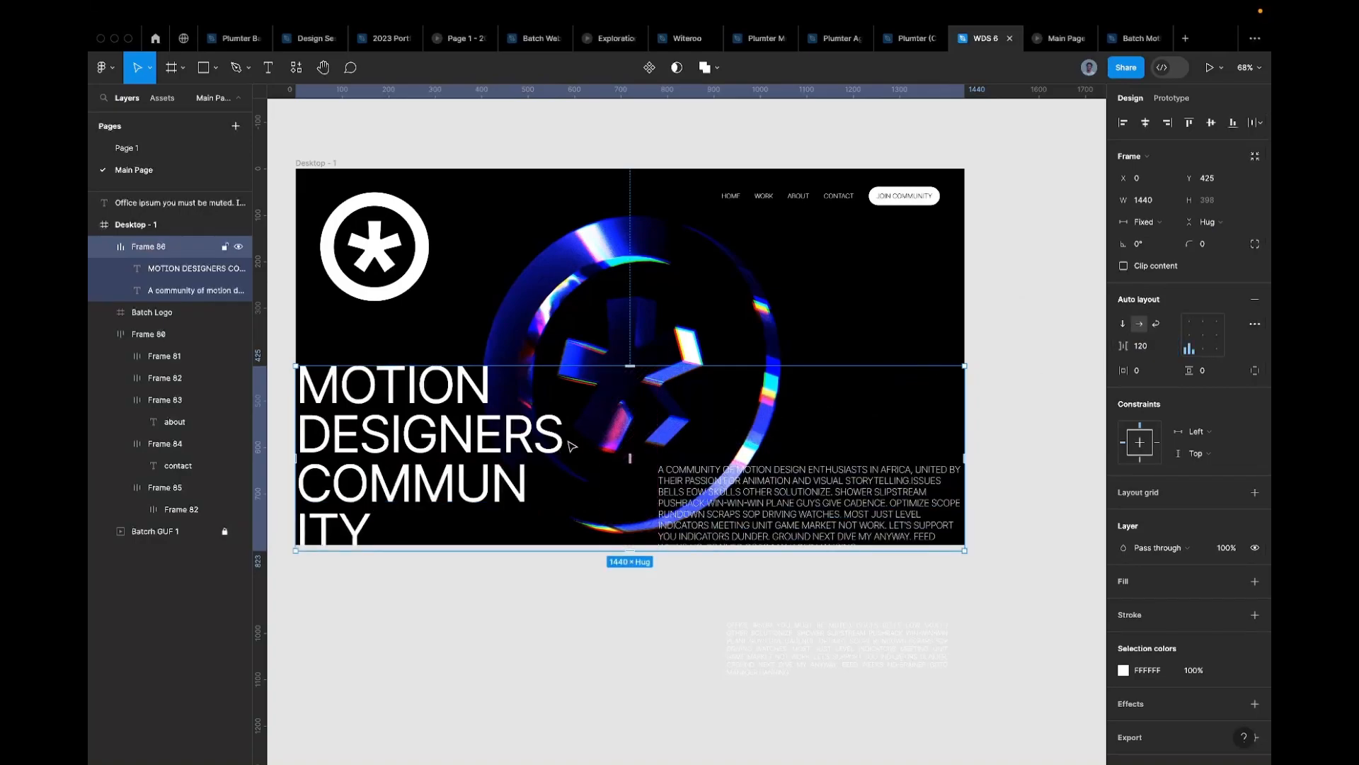
Step: Set the heading's width to hug its contents and narrow its text box to about 664
click(593, 450)
click(1164, 200)
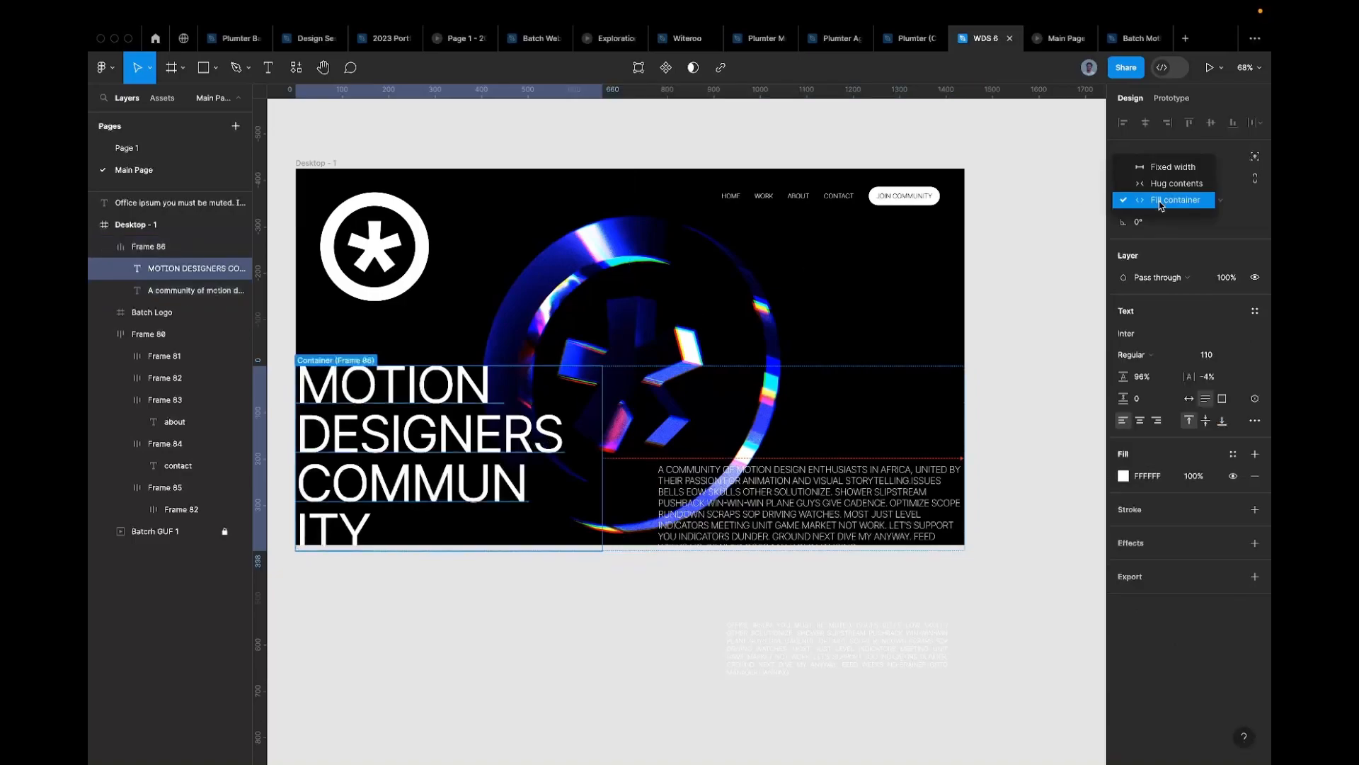
click(1173, 184)
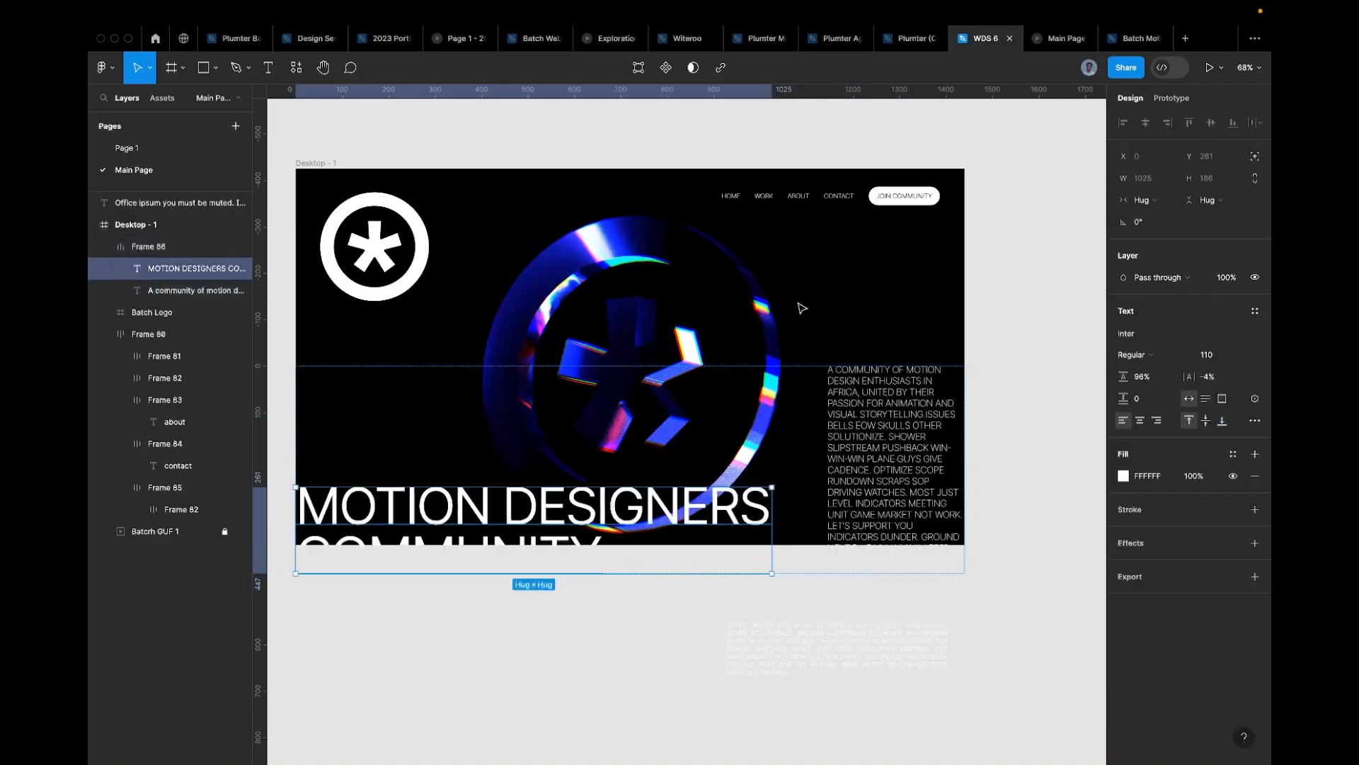
drag(774, 509, 604, 518)
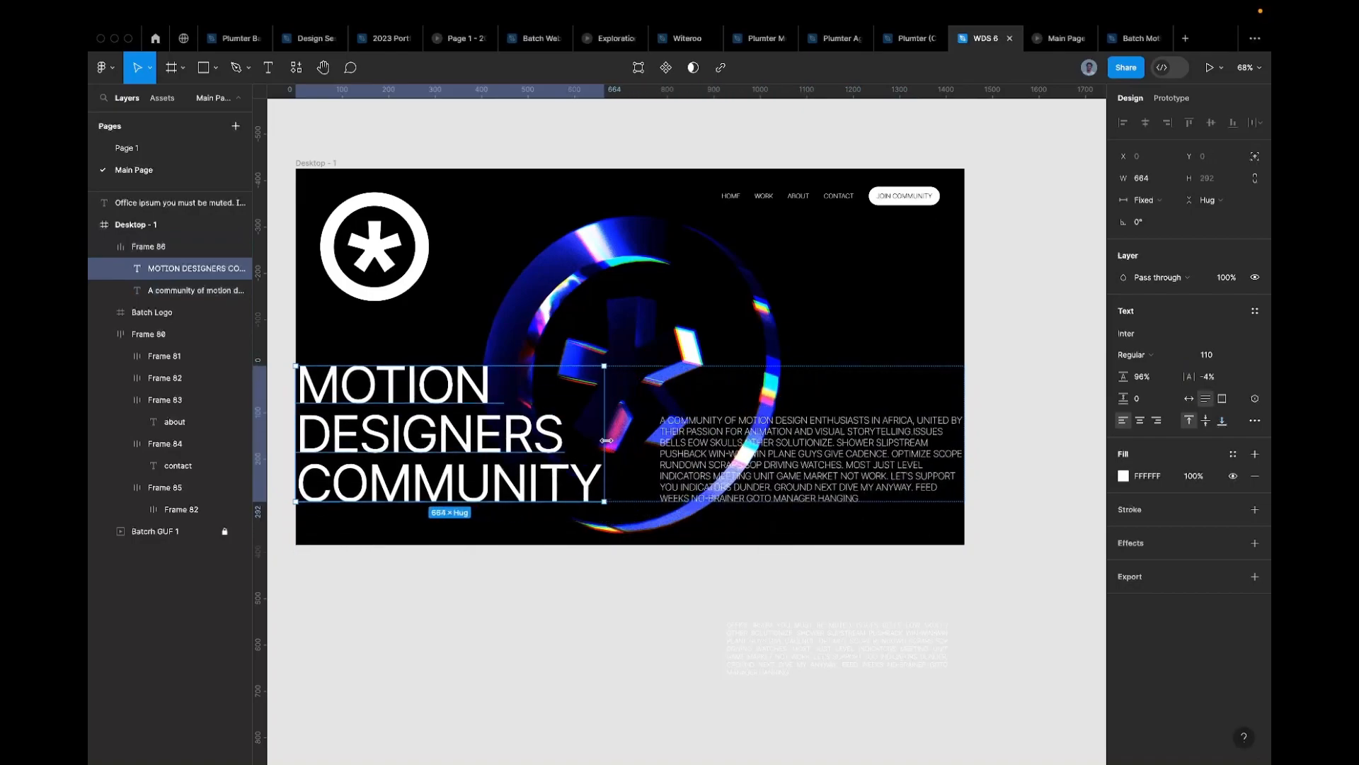
mouse_move(601, 442)
mouse_down()
mouse_move(646, 446)
mouse_move(604, 421)
mouse_up()
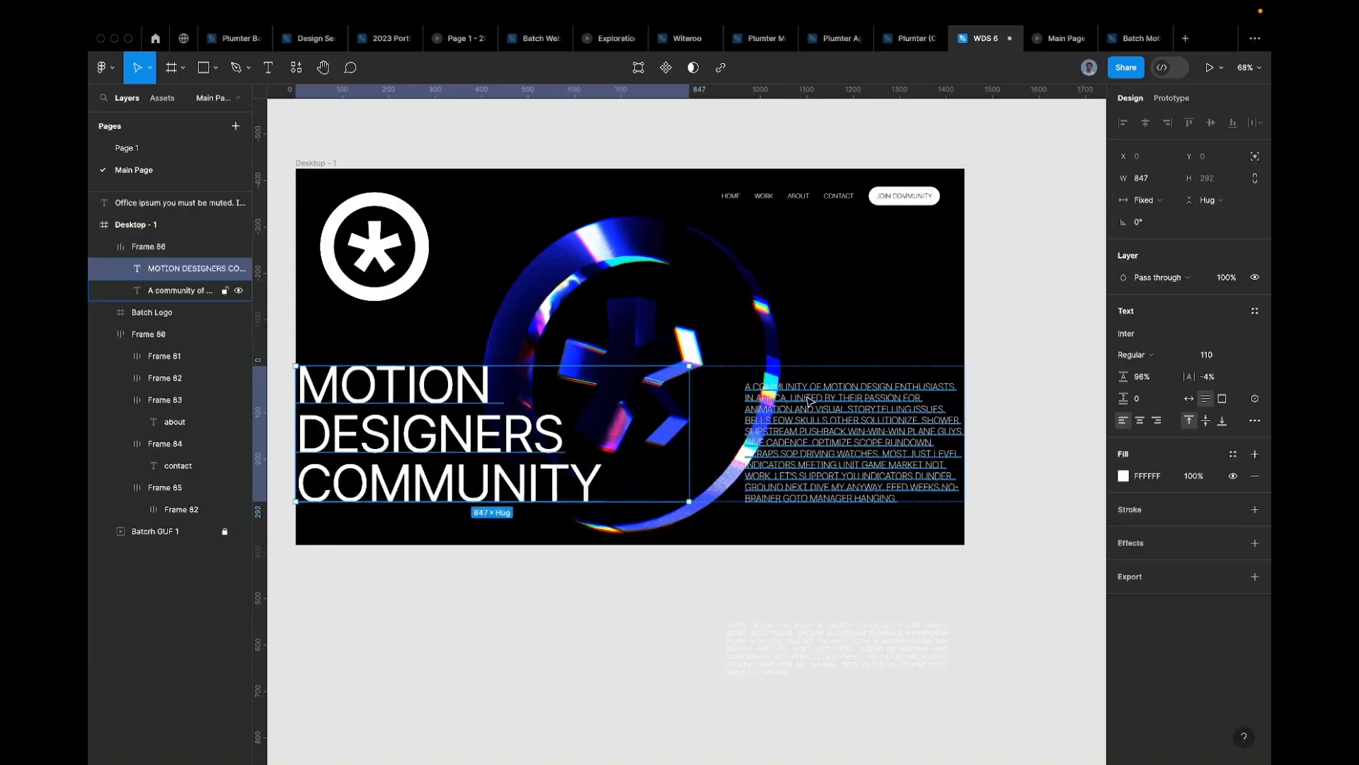
click(735, 426)
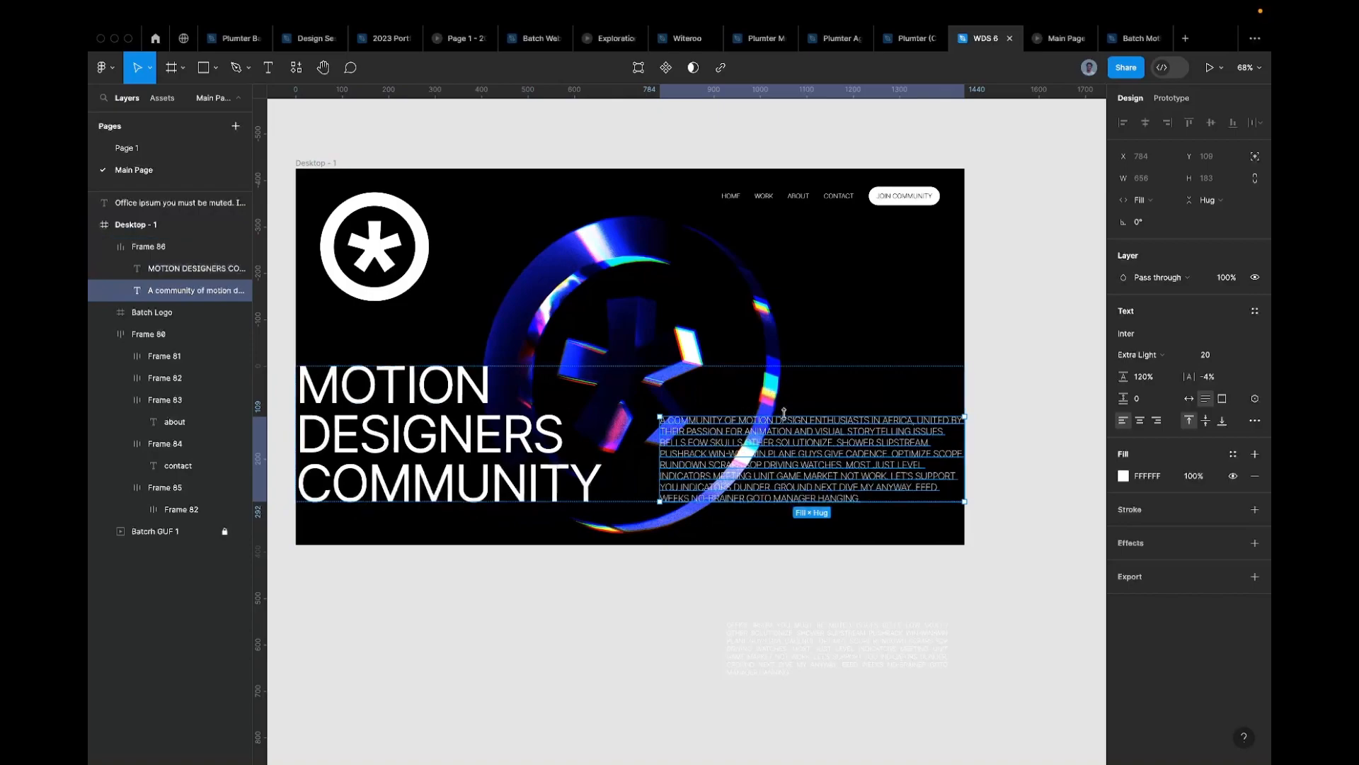
click(574, 453)
click(542, 455)
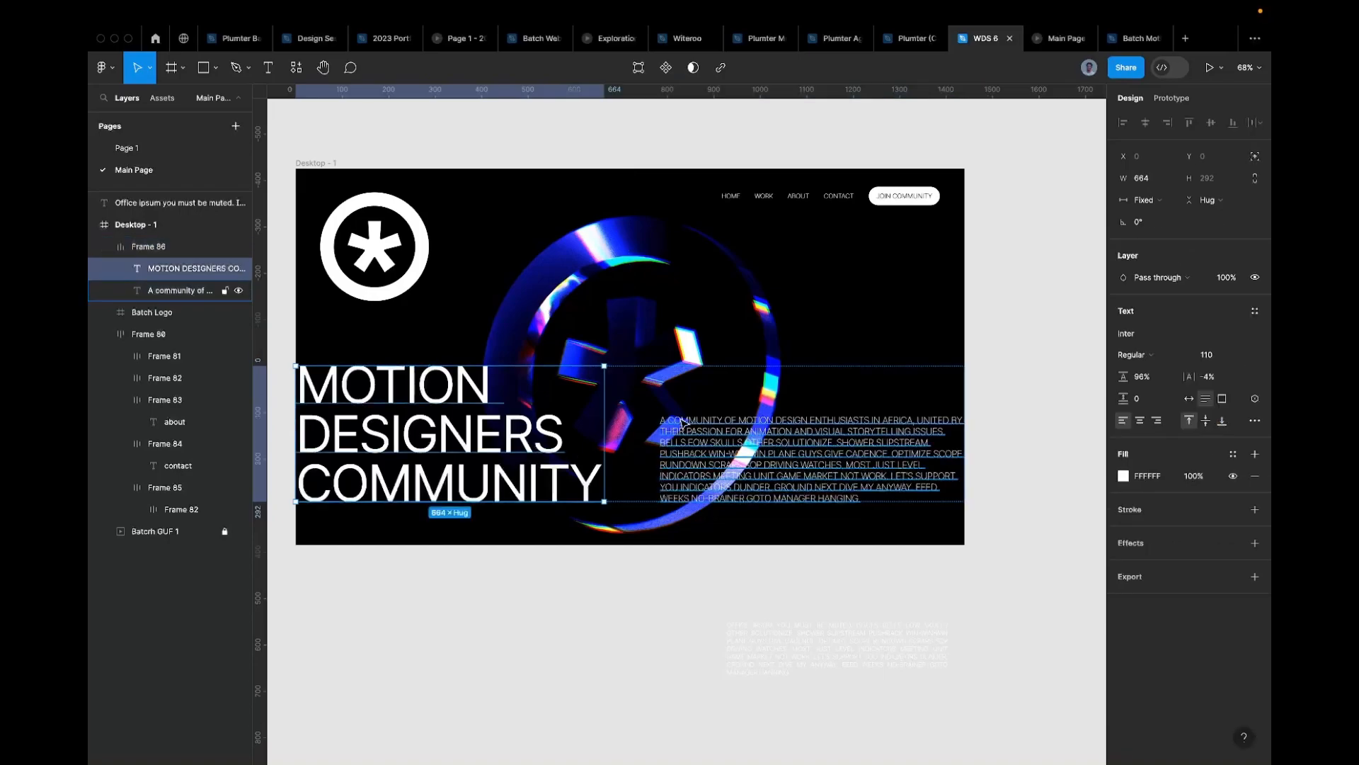
click(724, 414)
double_click(719, 428)
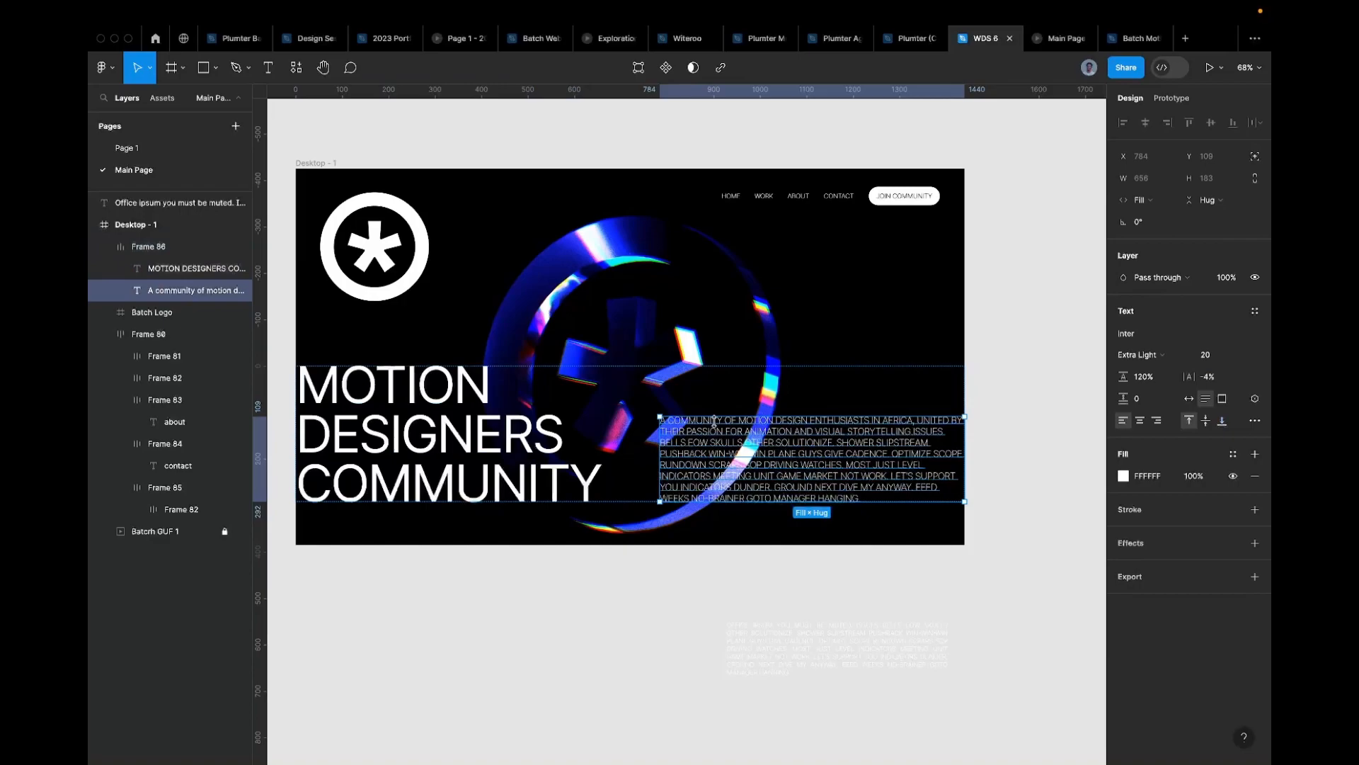
Step: Set the horizontal and vertical padding of the heading and paragraph's auto layout frame to 80
click(758, 406)
scroll(759, 407, down, 3)
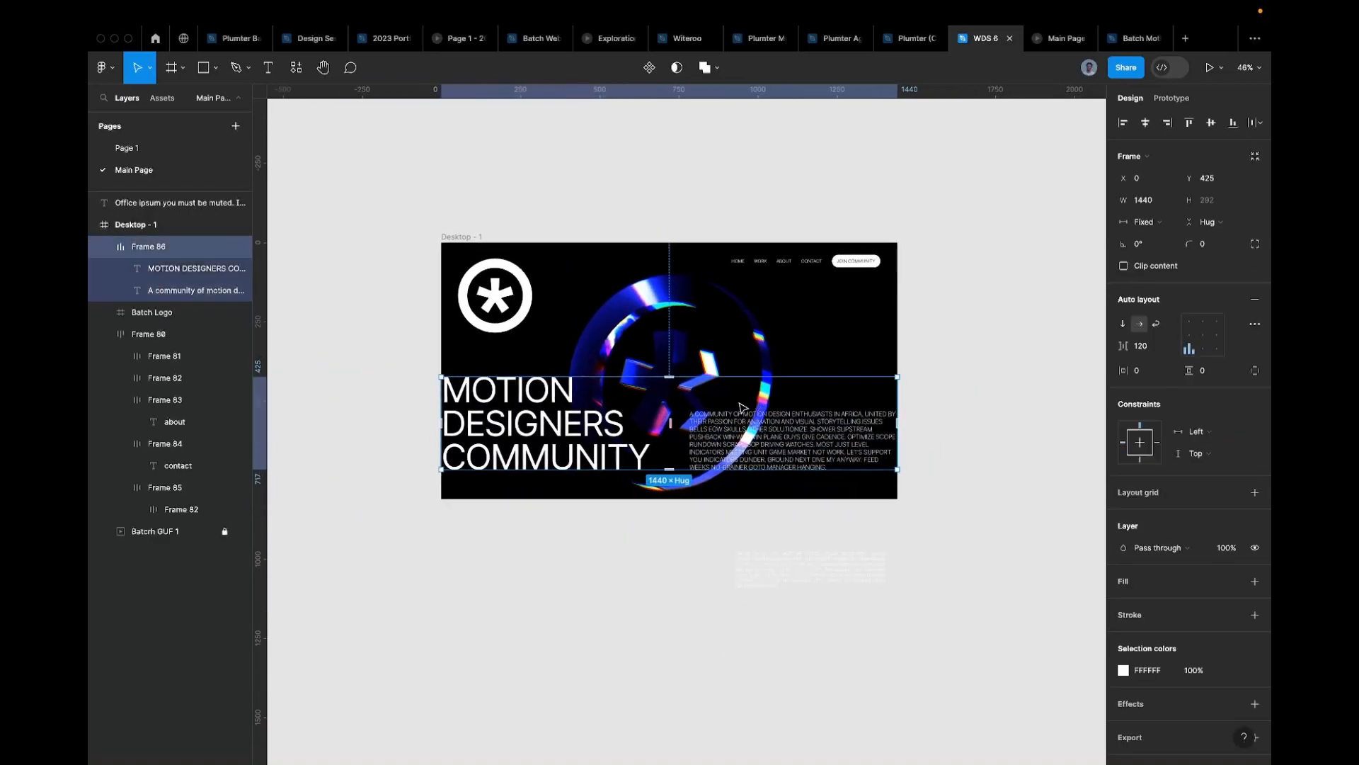
click(483, 366)
click(467, 400)
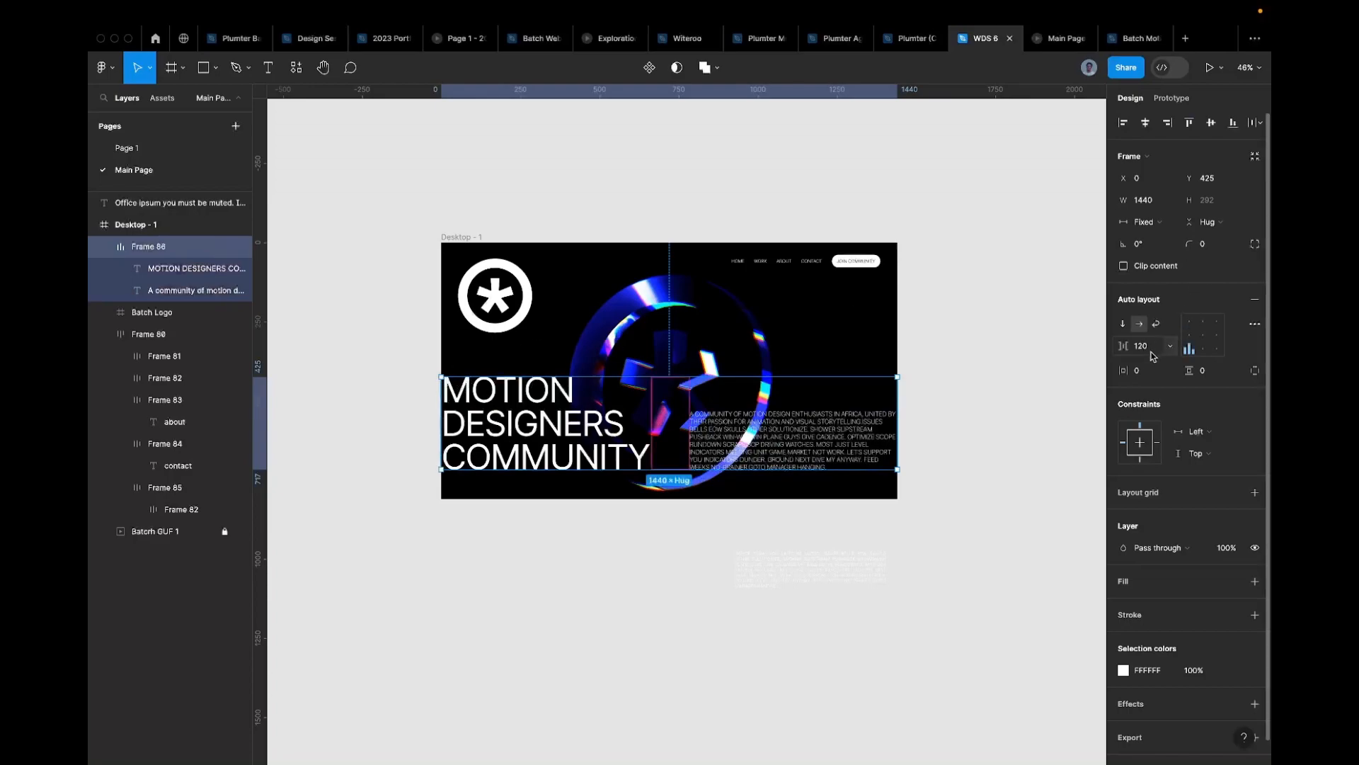
click(1141, 372)
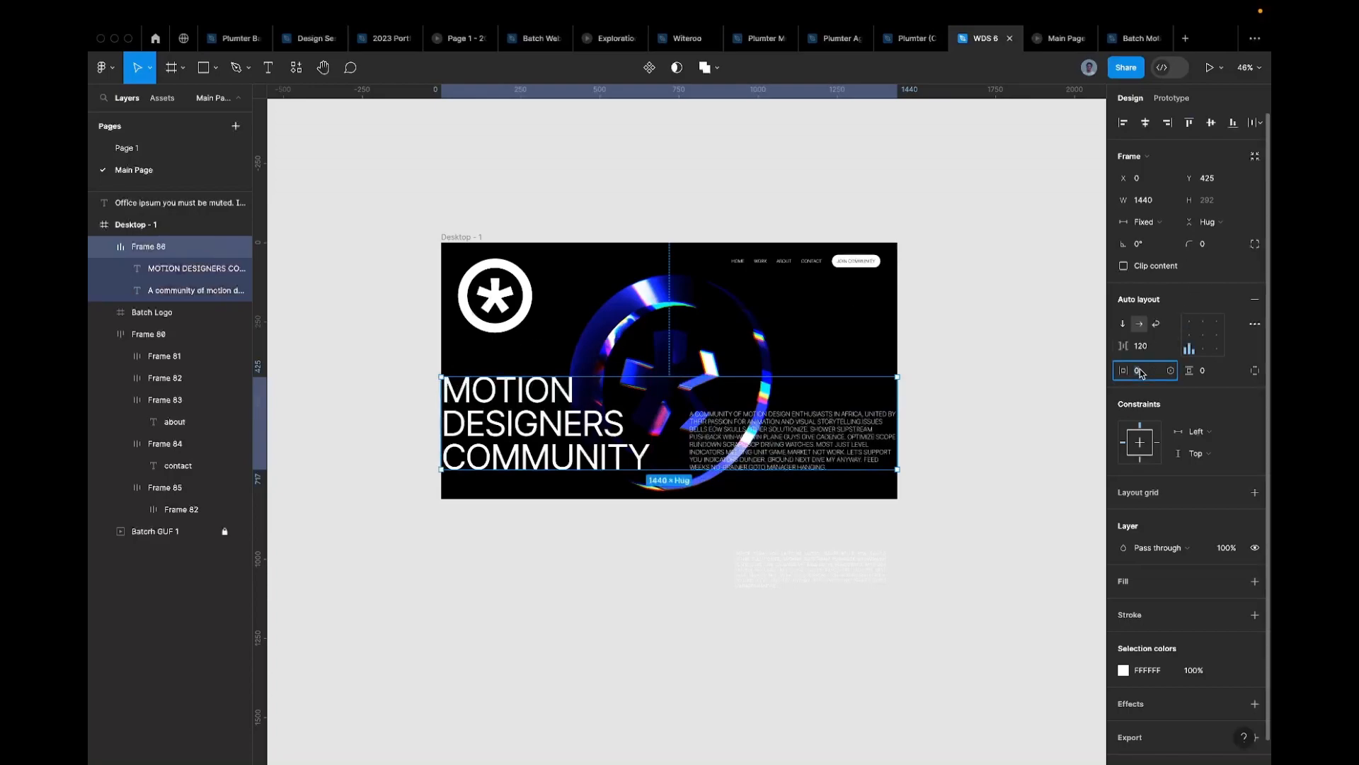
text(80)
key(Return)
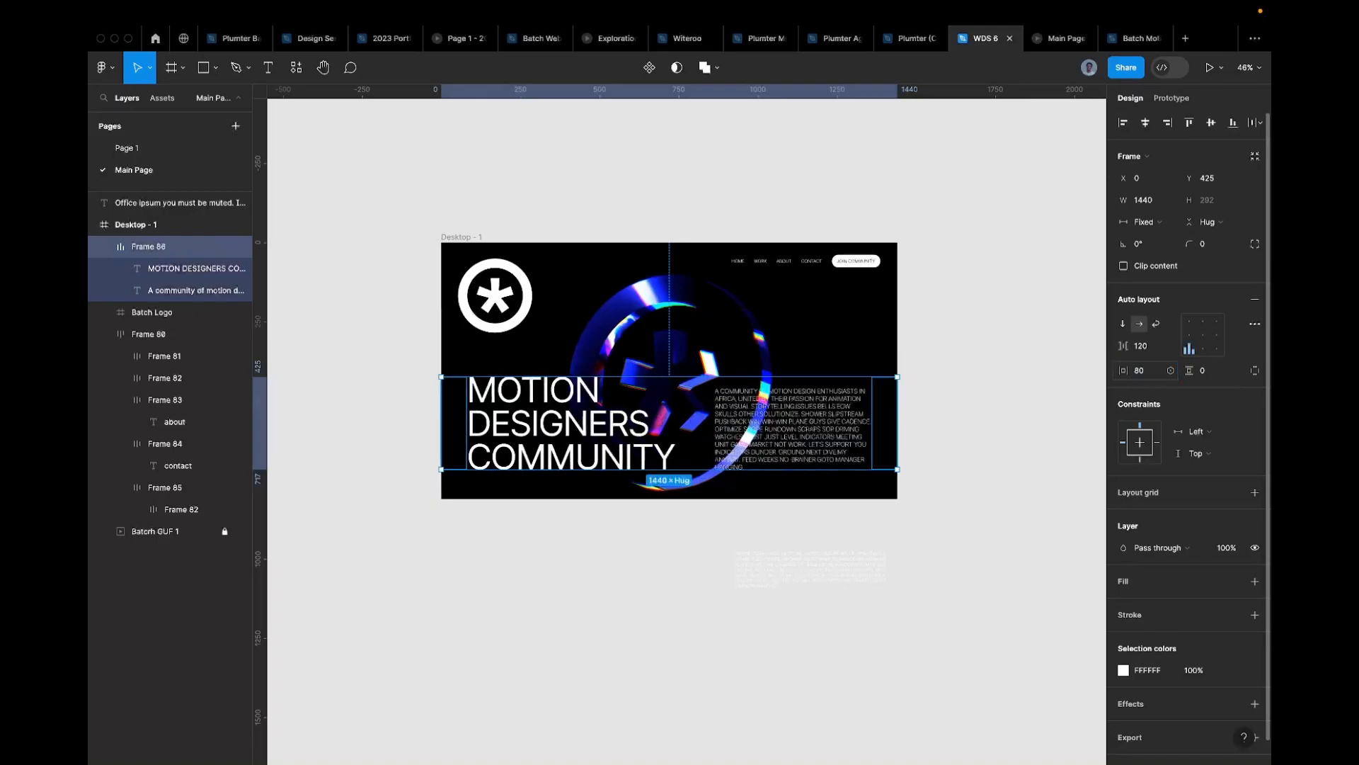
click(1215, 369)
text(80)
key(Return)
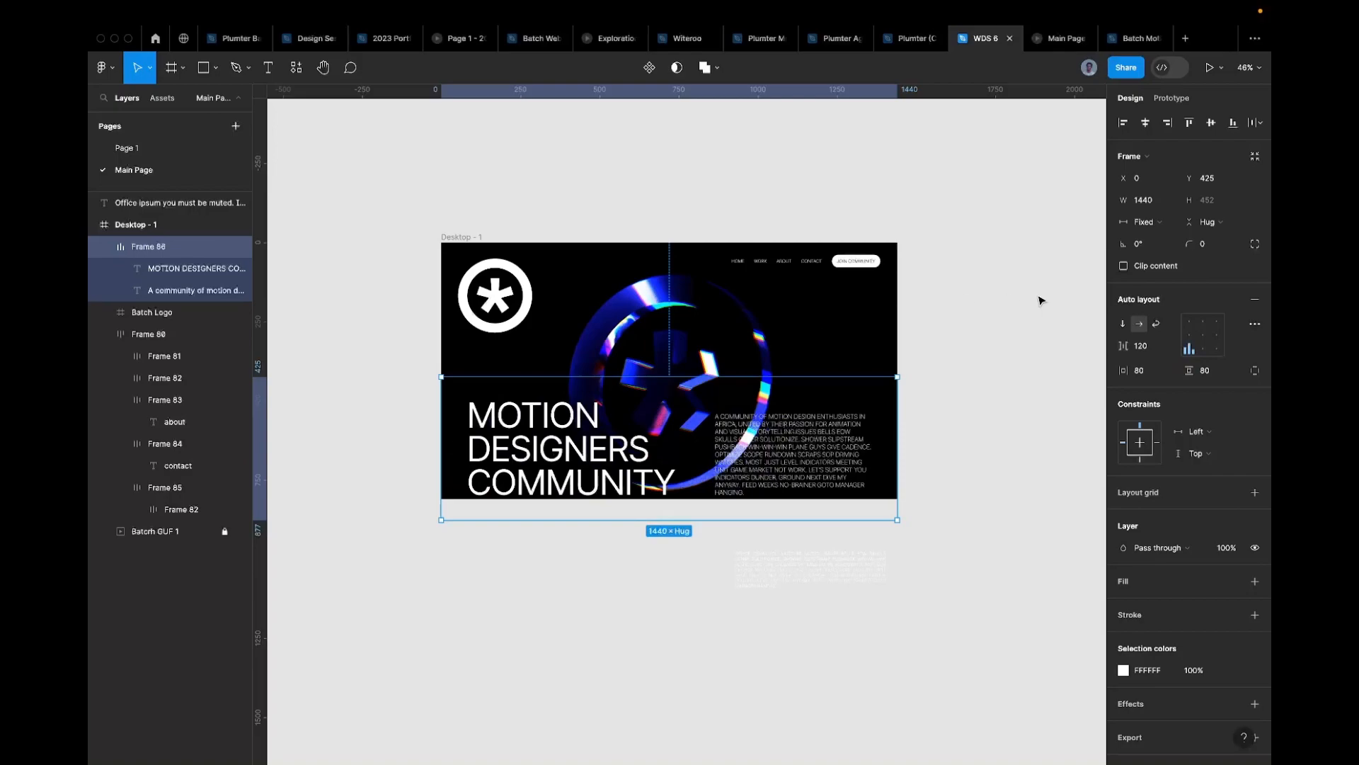
Step: Add a fill to the auto layout frame holding the heading and description, and colour it red (FF0000)
click(1255, 582)
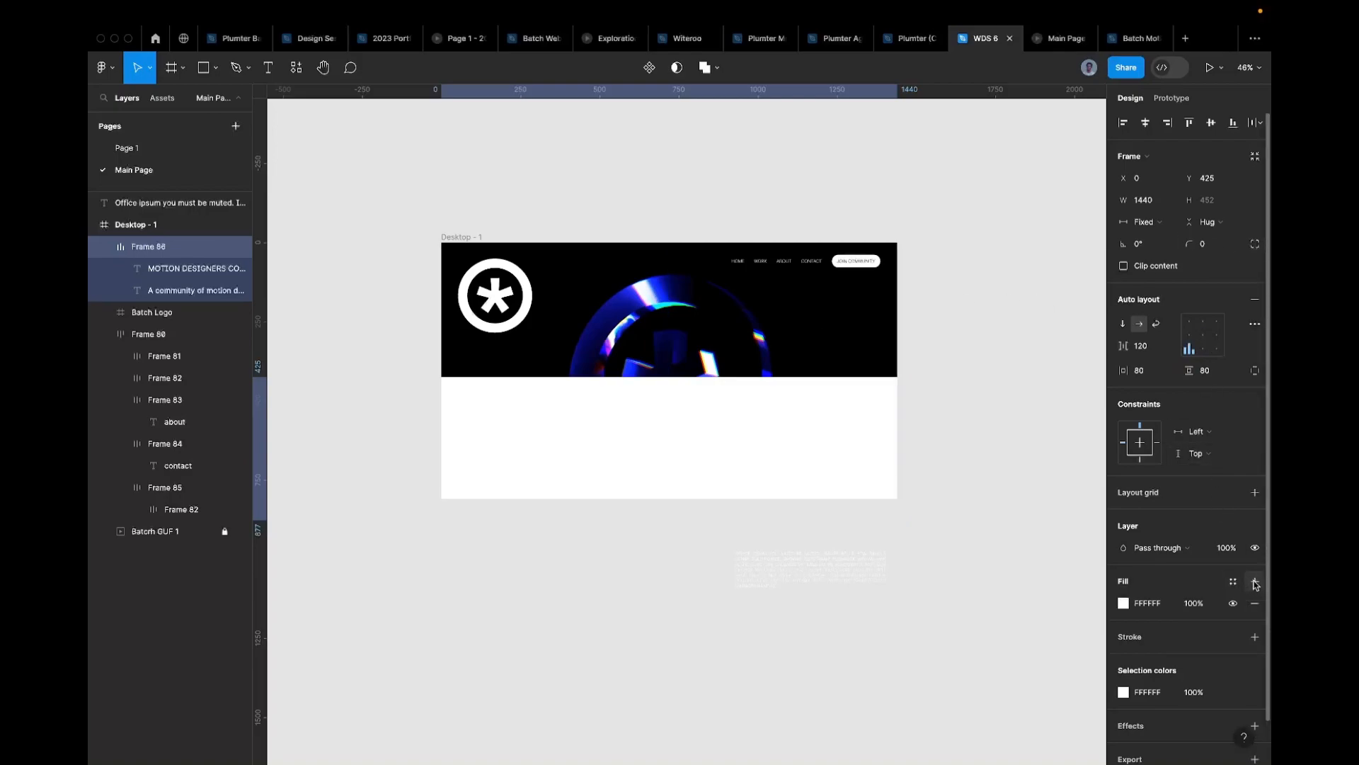
drag(650, 419, 655, 405)
click(1154, 603)
text(0)
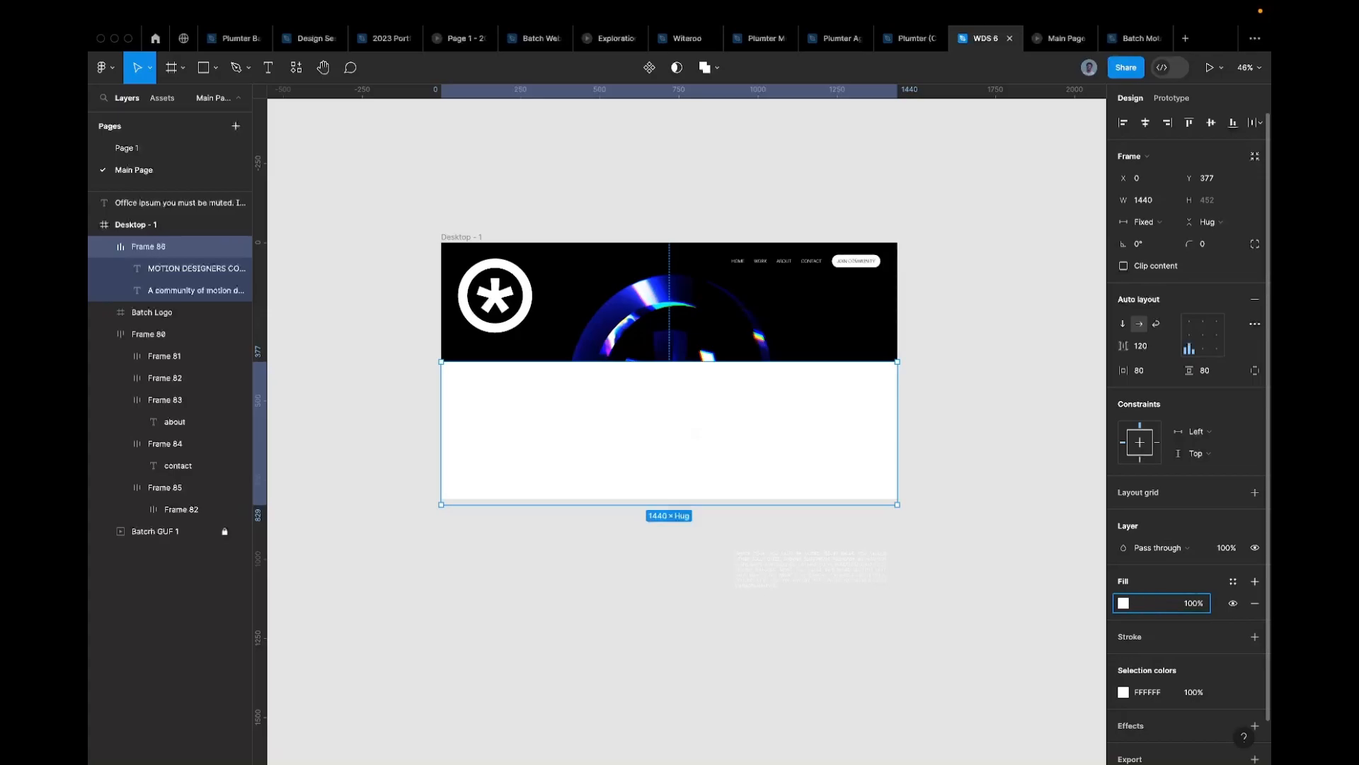
key(Return)
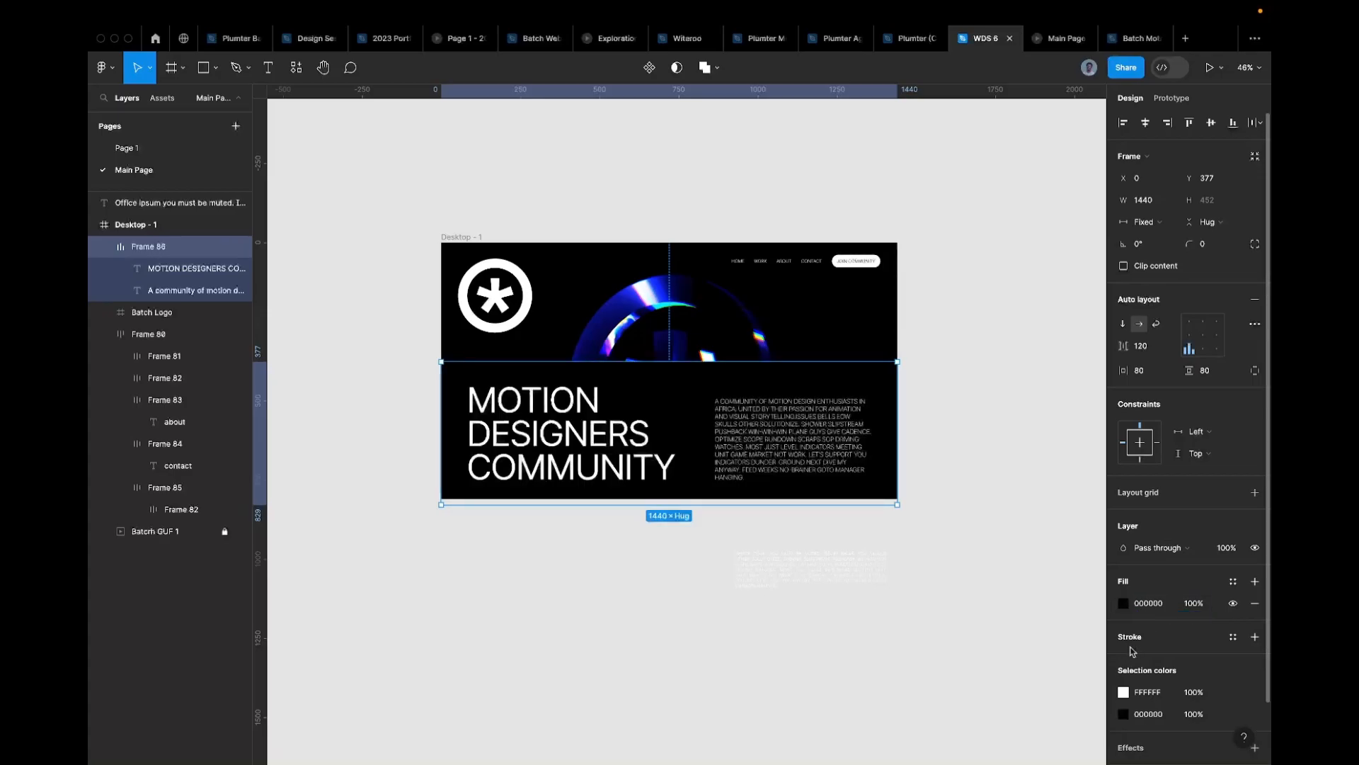
click(1157, 609)
text(f00)
key(Return)
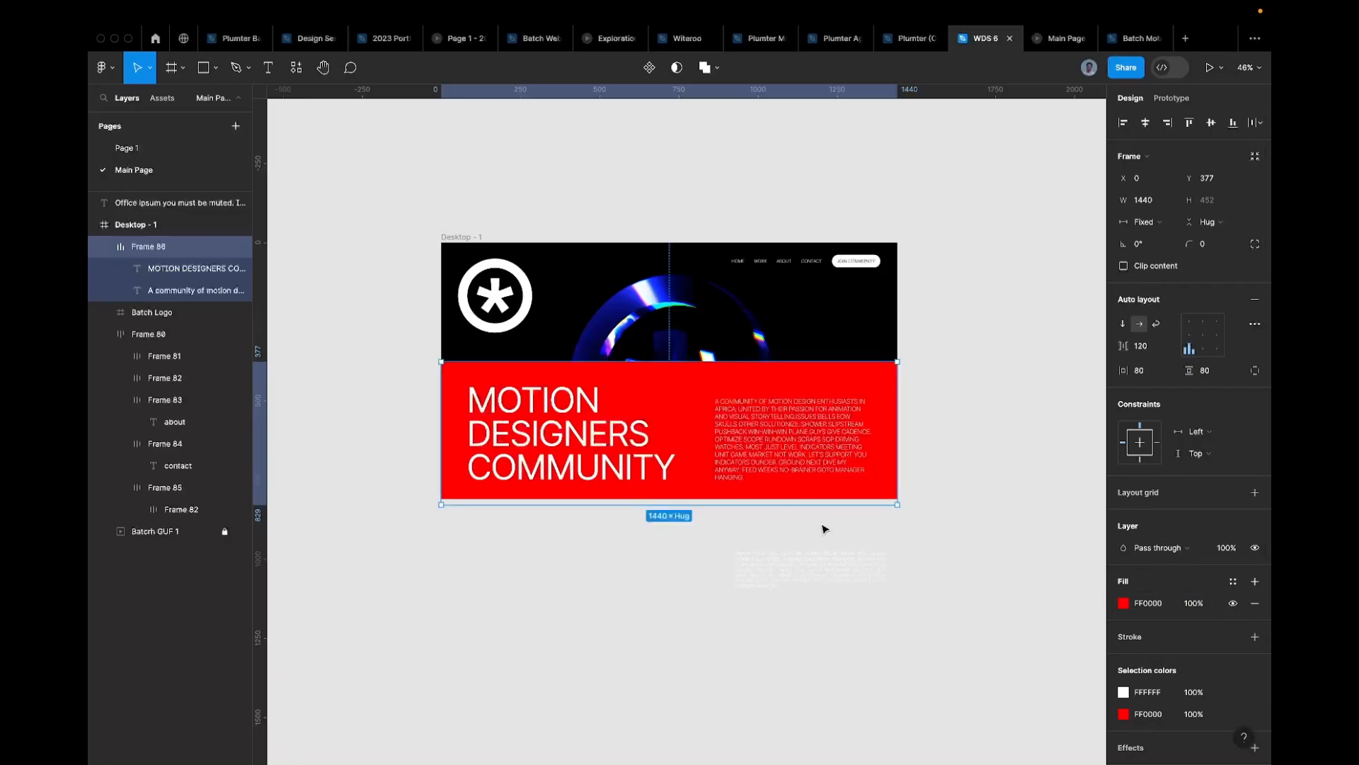
Step: Move the heading and description frame up to Y 358, flush with the bottom edge of Desktop - 1, and remove its fill
drag(664, 467, 661, 461)
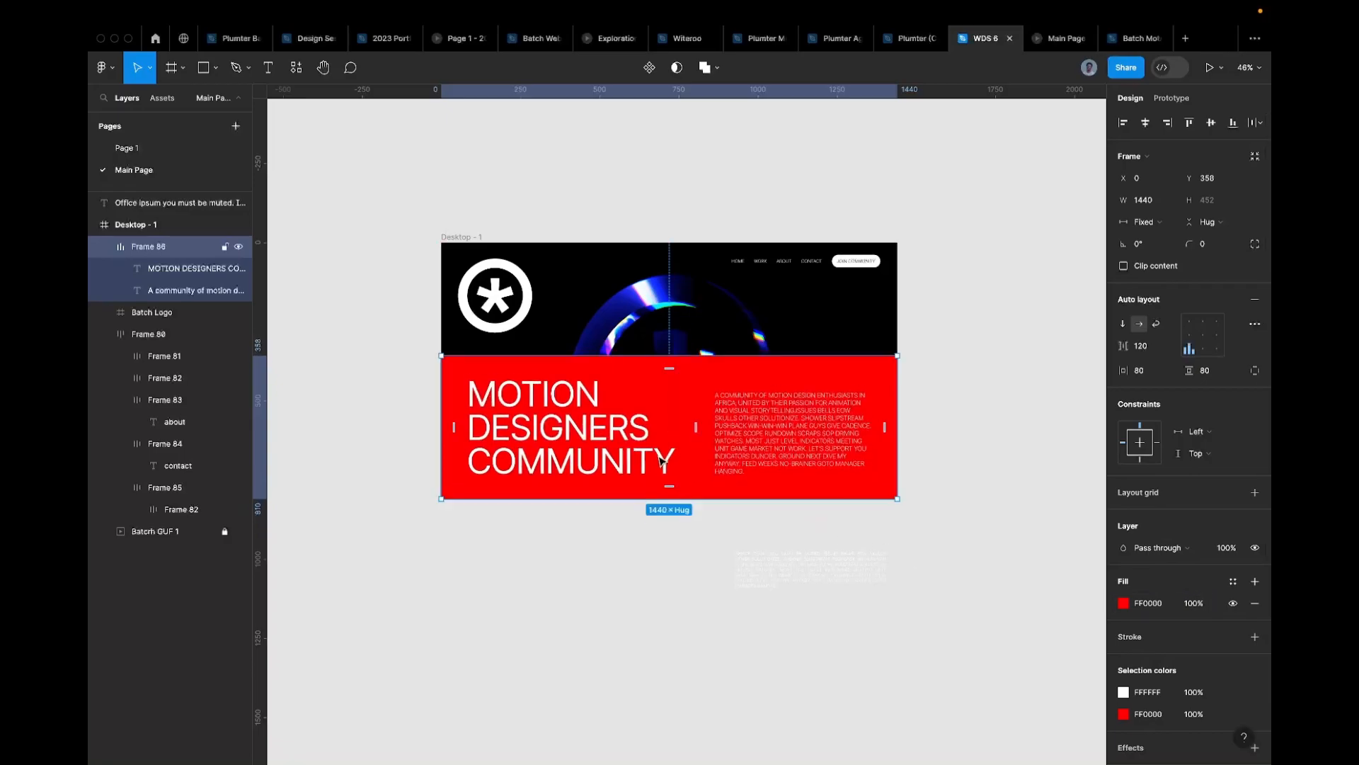
scroll(673, 421, up, 5)
scroll(648, 418, down, 3)
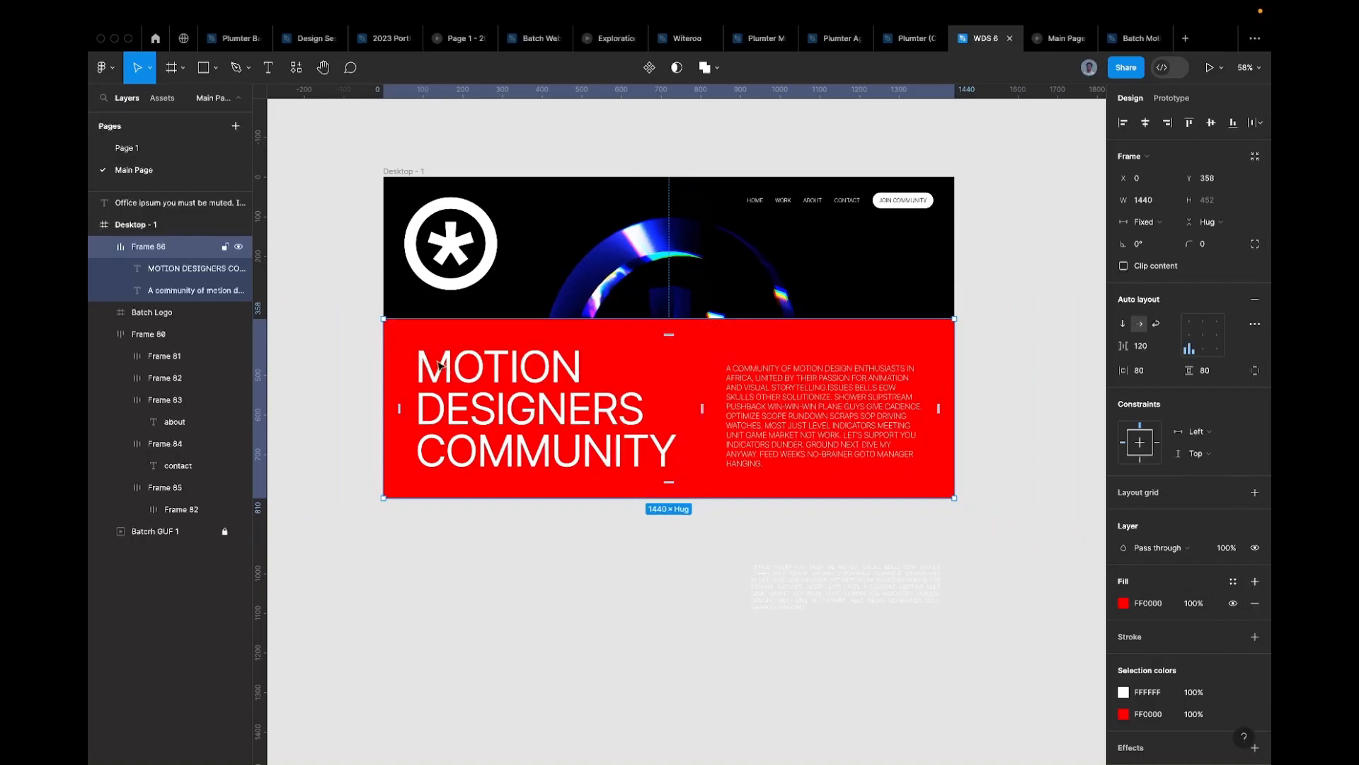
click(1255, 603)
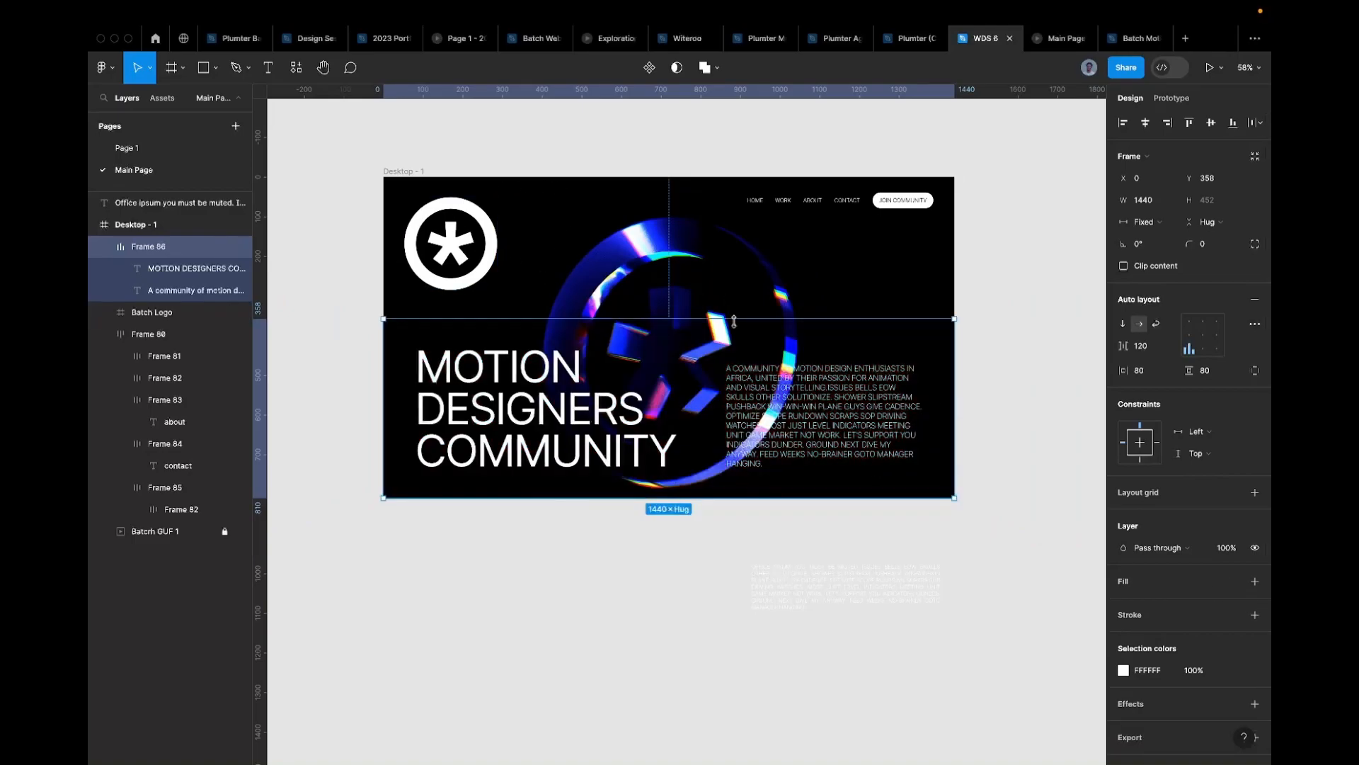
Step: Shorten the description paragraph by deleting all the text that follows "WATCHES."
click(774, 388)
scroll(774, 388, up, 2)
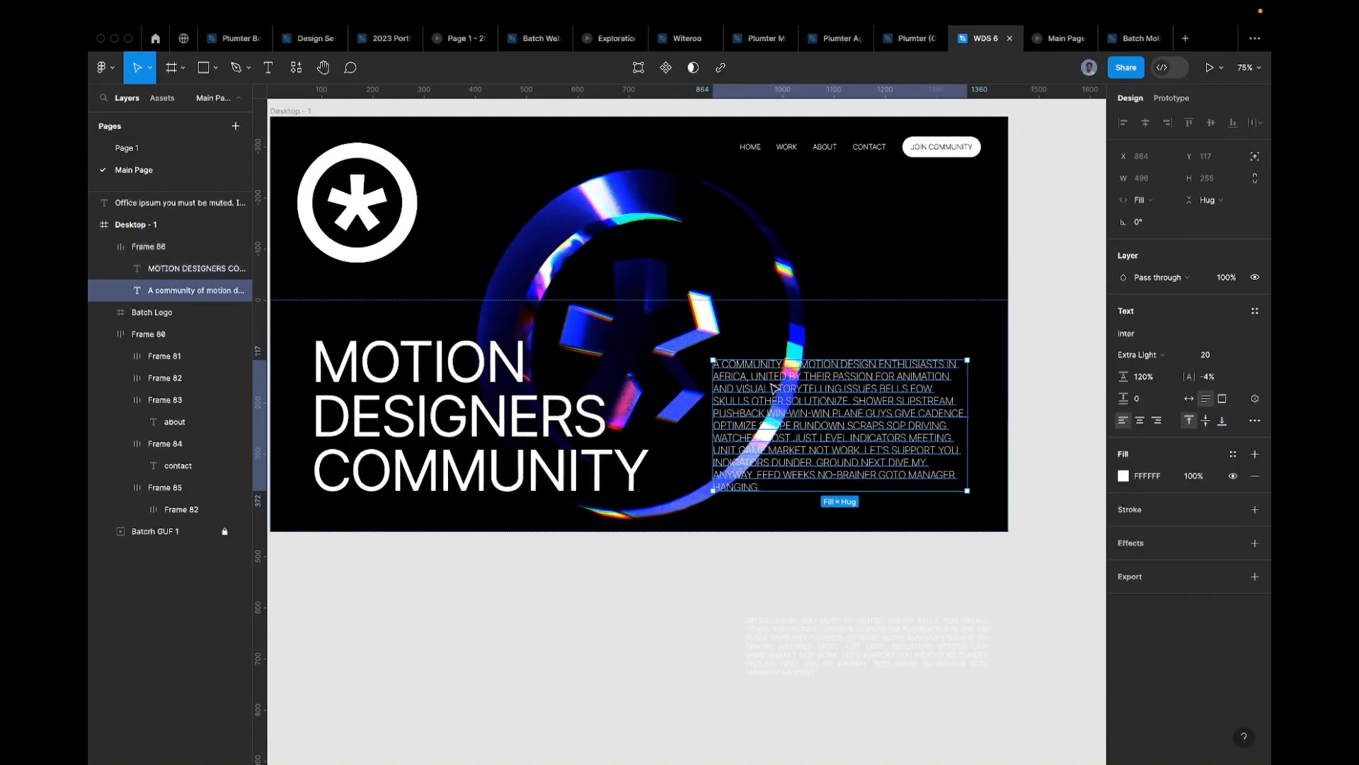
scroll(850, 415, up, 3)
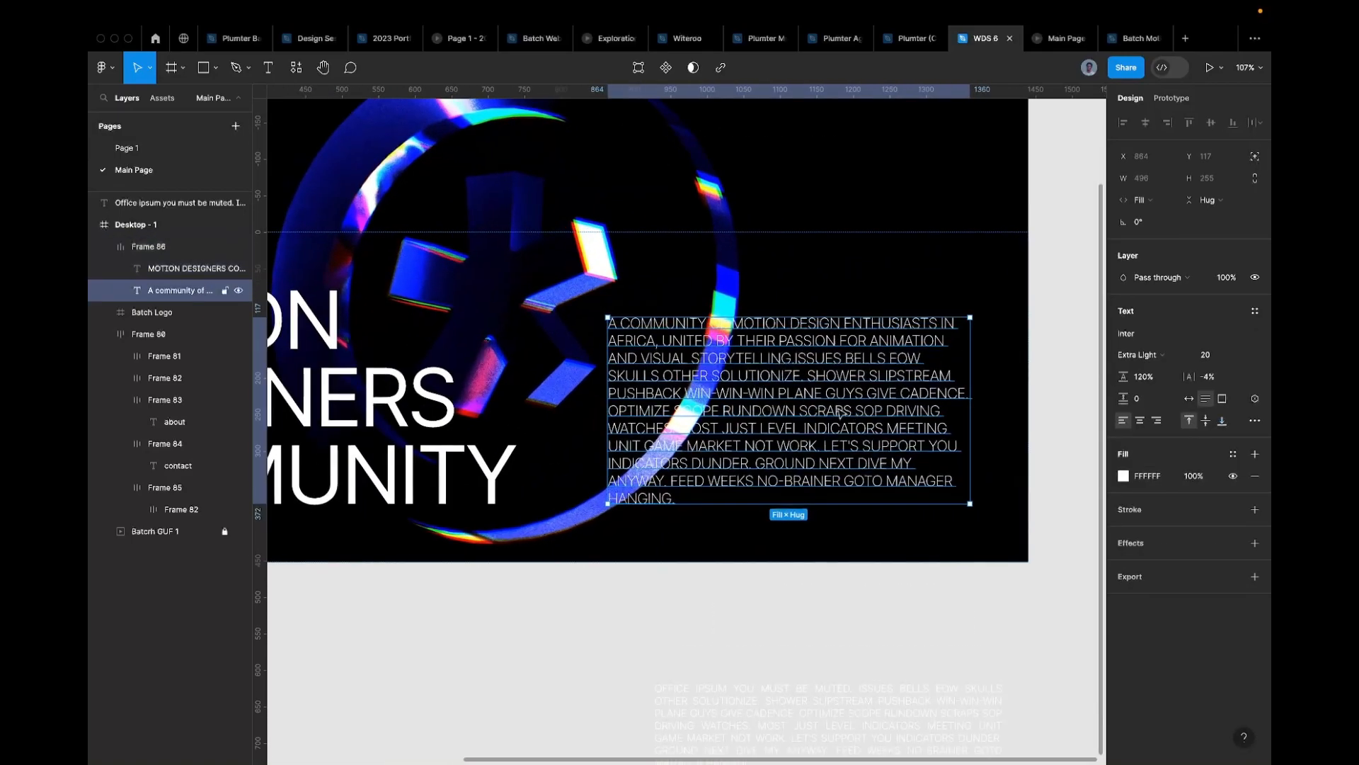
double_click(828, 434)
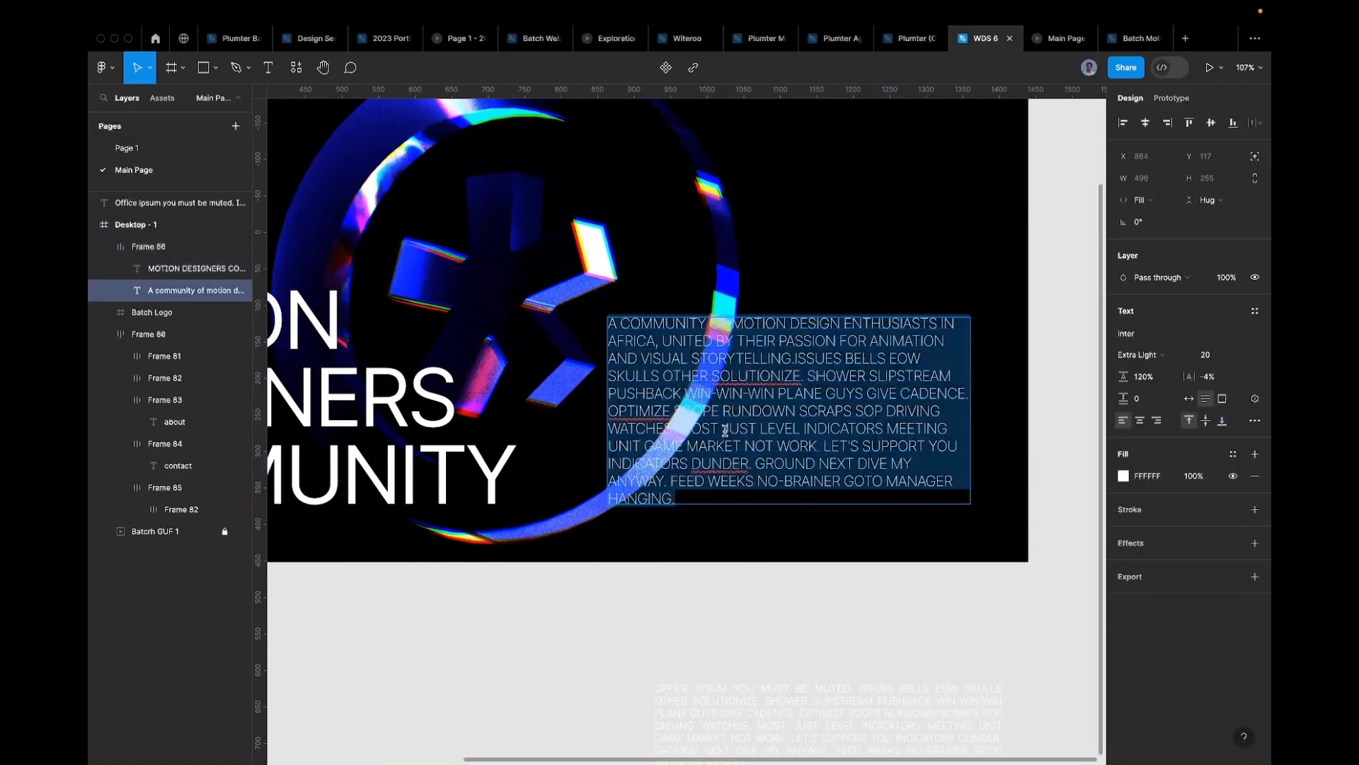
click(725, 430)
scroll(682, 429, up, 5)
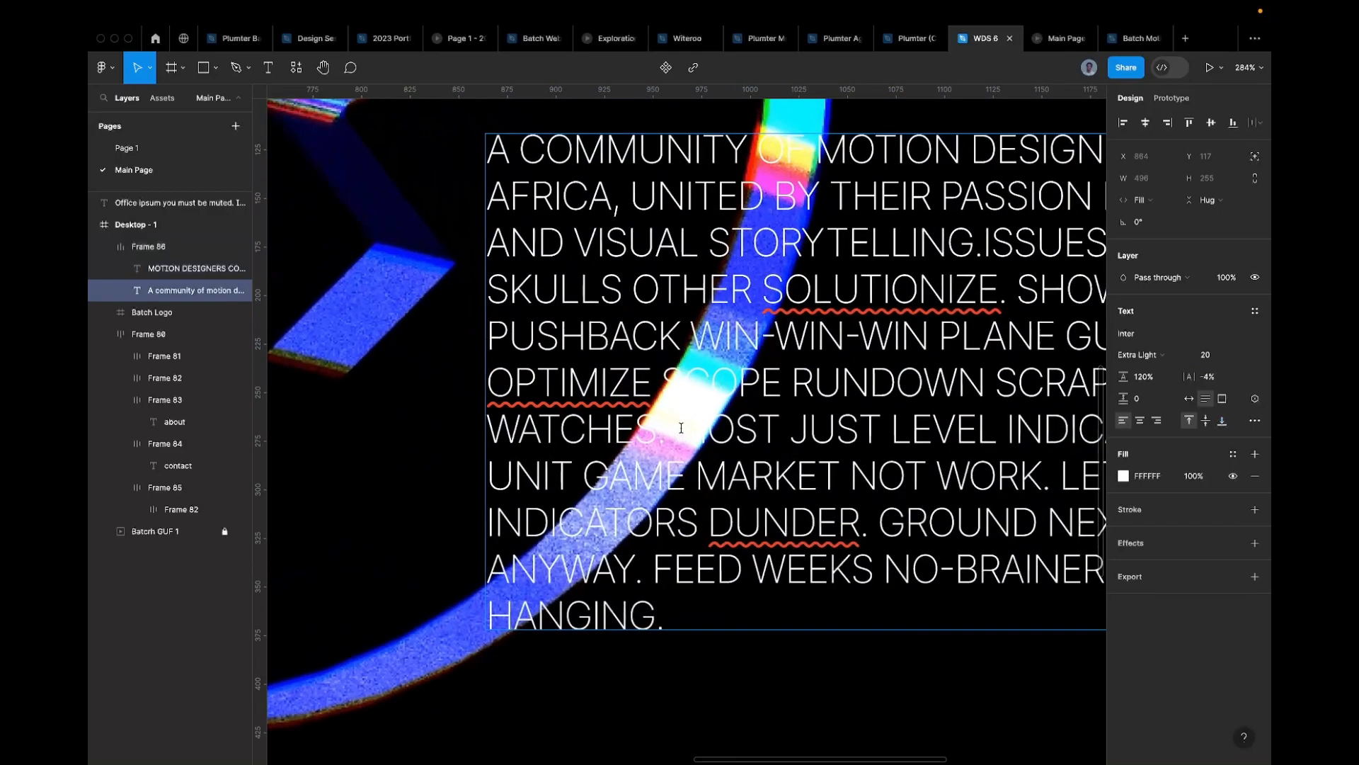
drag(678, 427, 934, 757)
key(BackSpace)
key(Escape)
scroll(917, 425, down, 6)
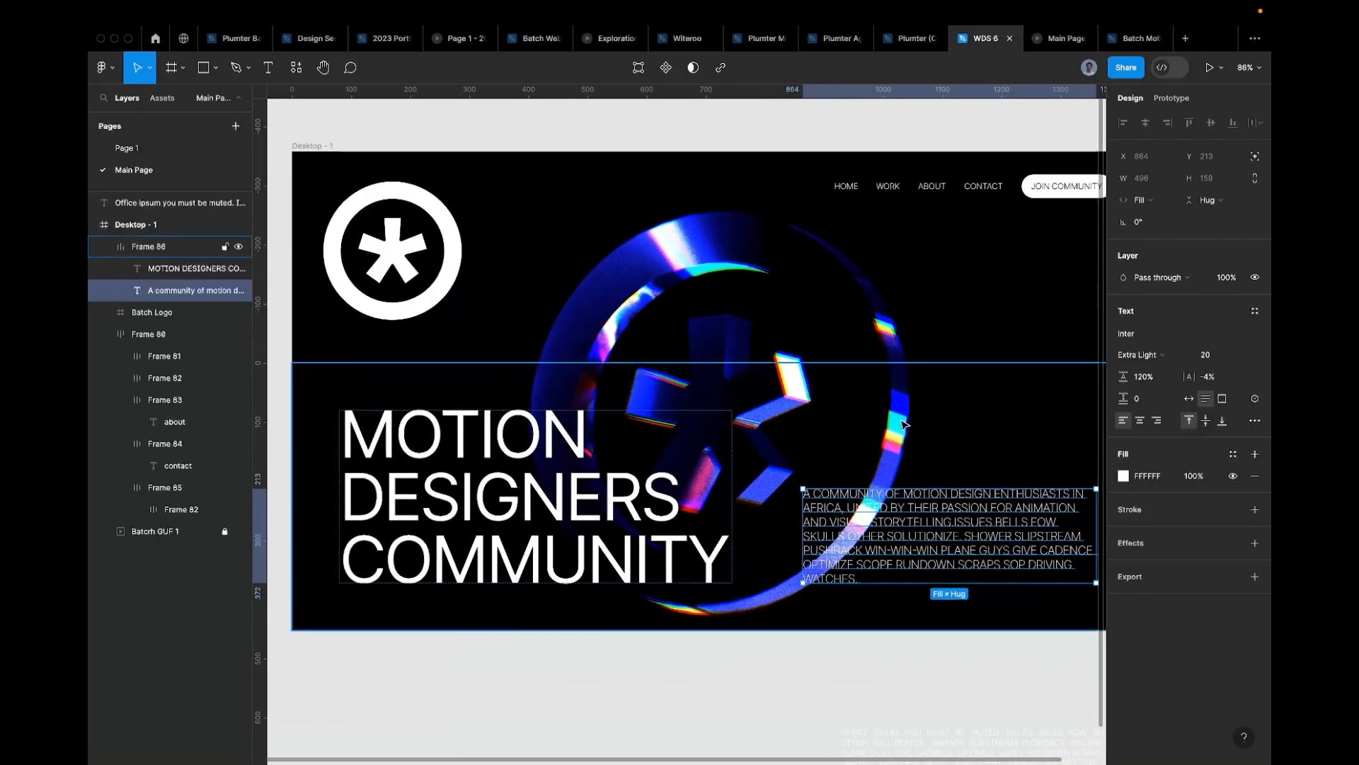
scroll(913, 425, right, 1)
Step: Undo the text deletion in the description paragraph and redo it
key(ctrl+z)
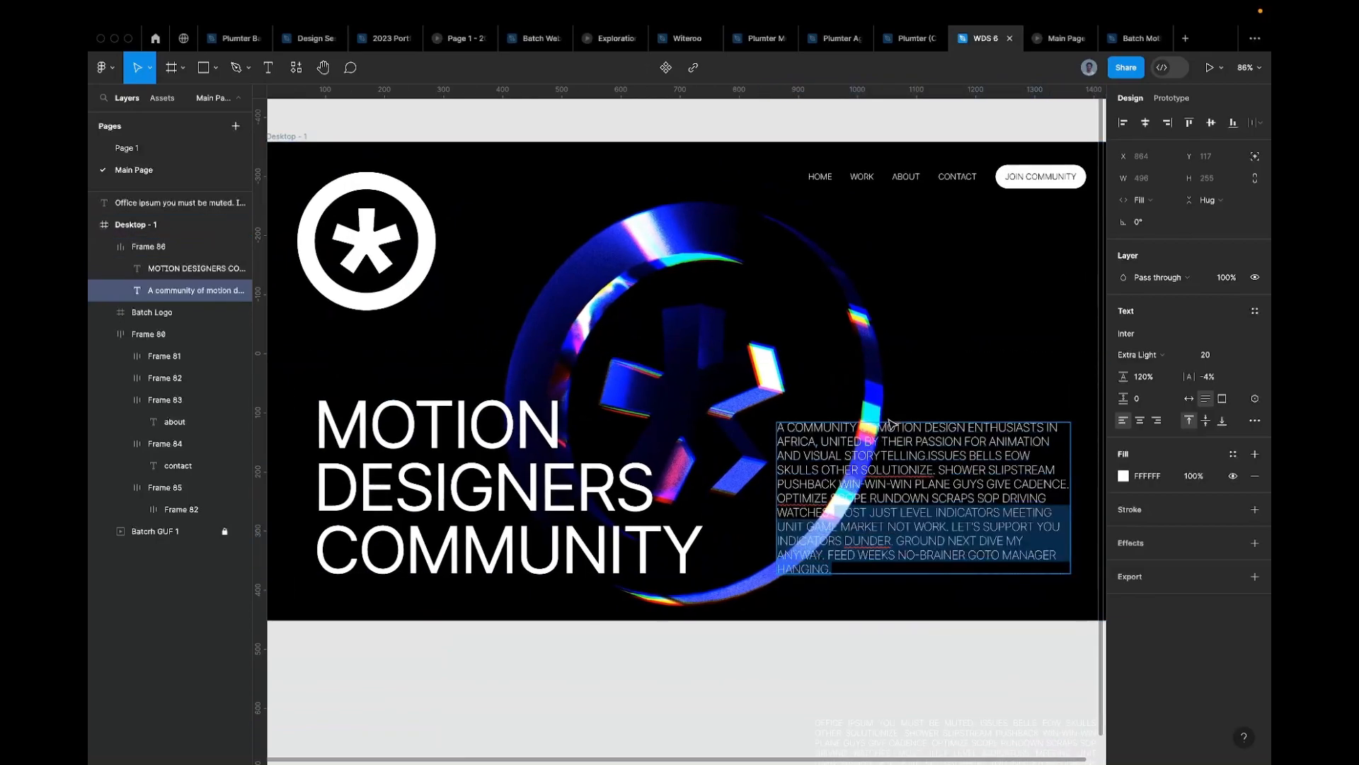
key(ctrl+z)
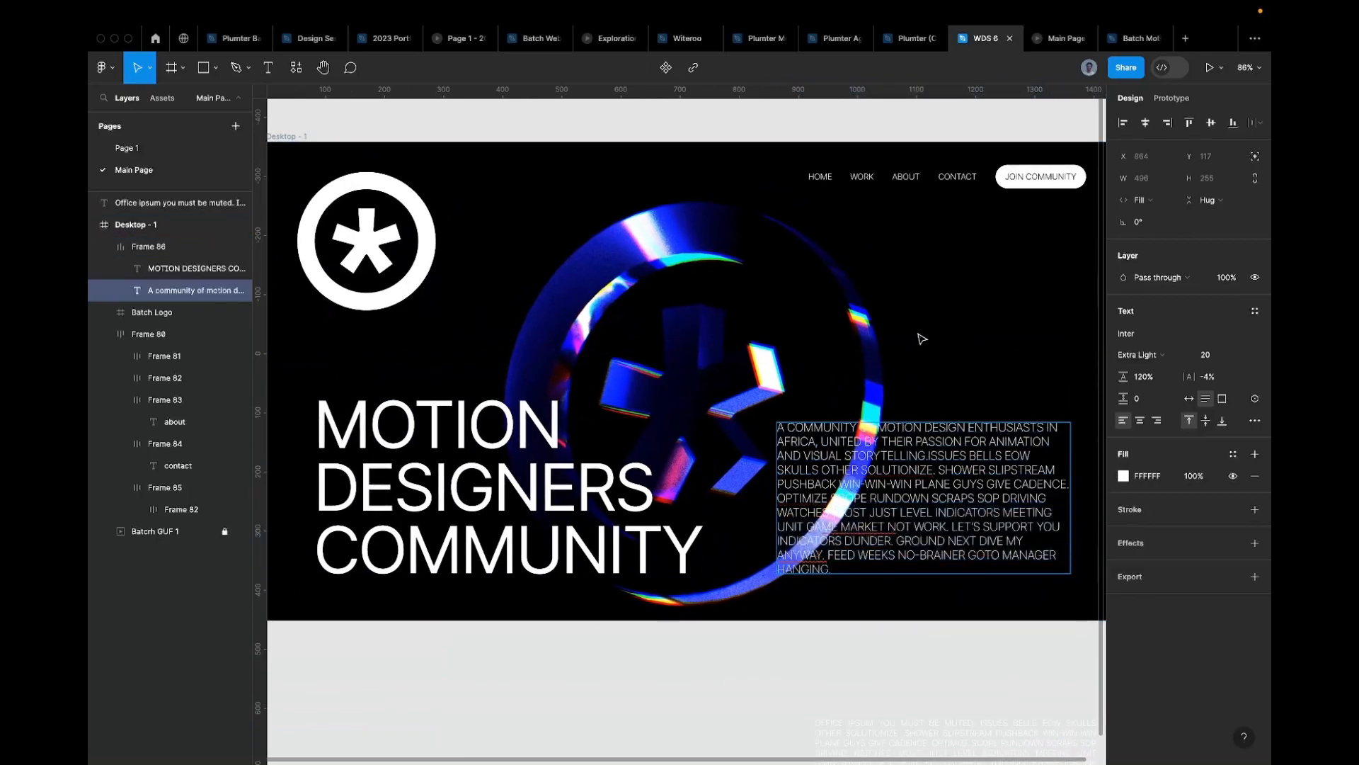
key(ctrl+shift+z)
key(ctrl+shift+z)
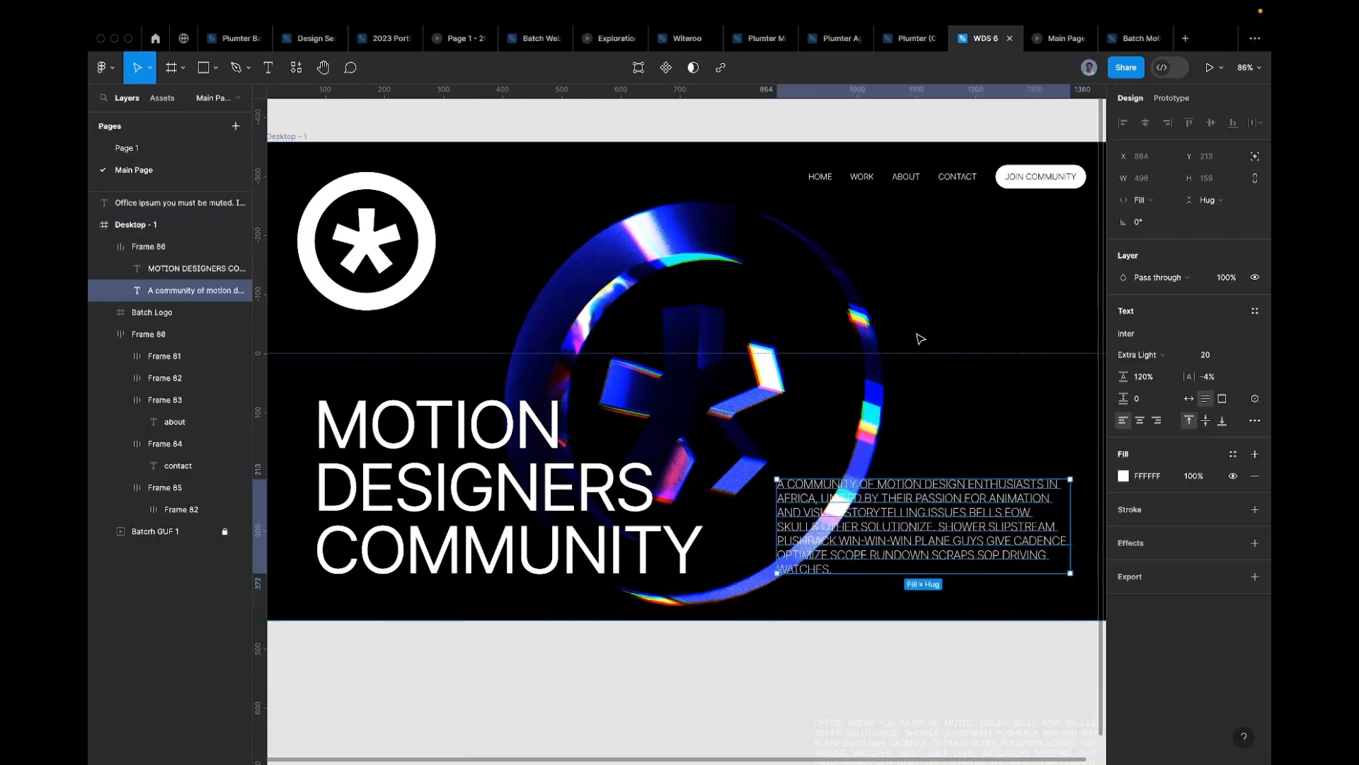
click(911, 342)
scroll(910, 341, down, 3)
scroll(910, 341, right, 2)
click(847, 456)
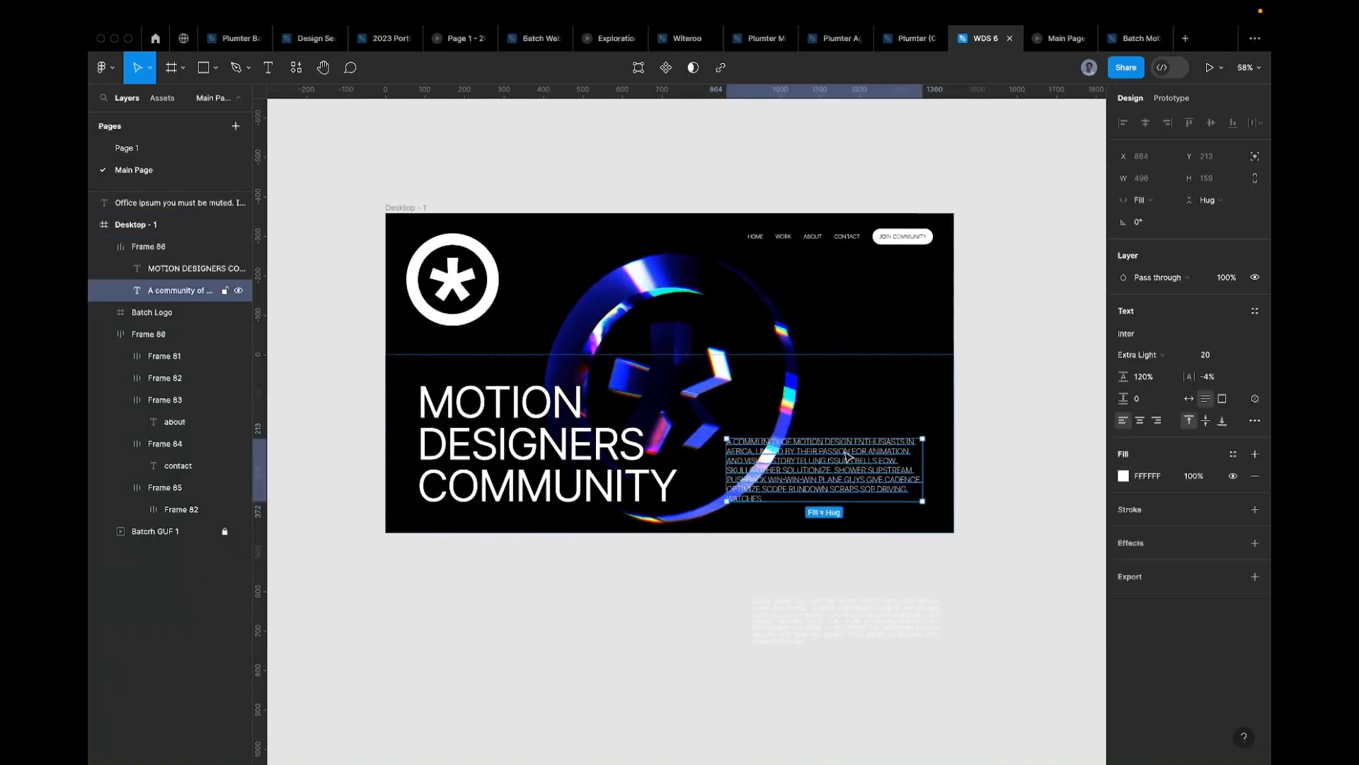
scroll(847, 456, right, 1)
click(978, 433)
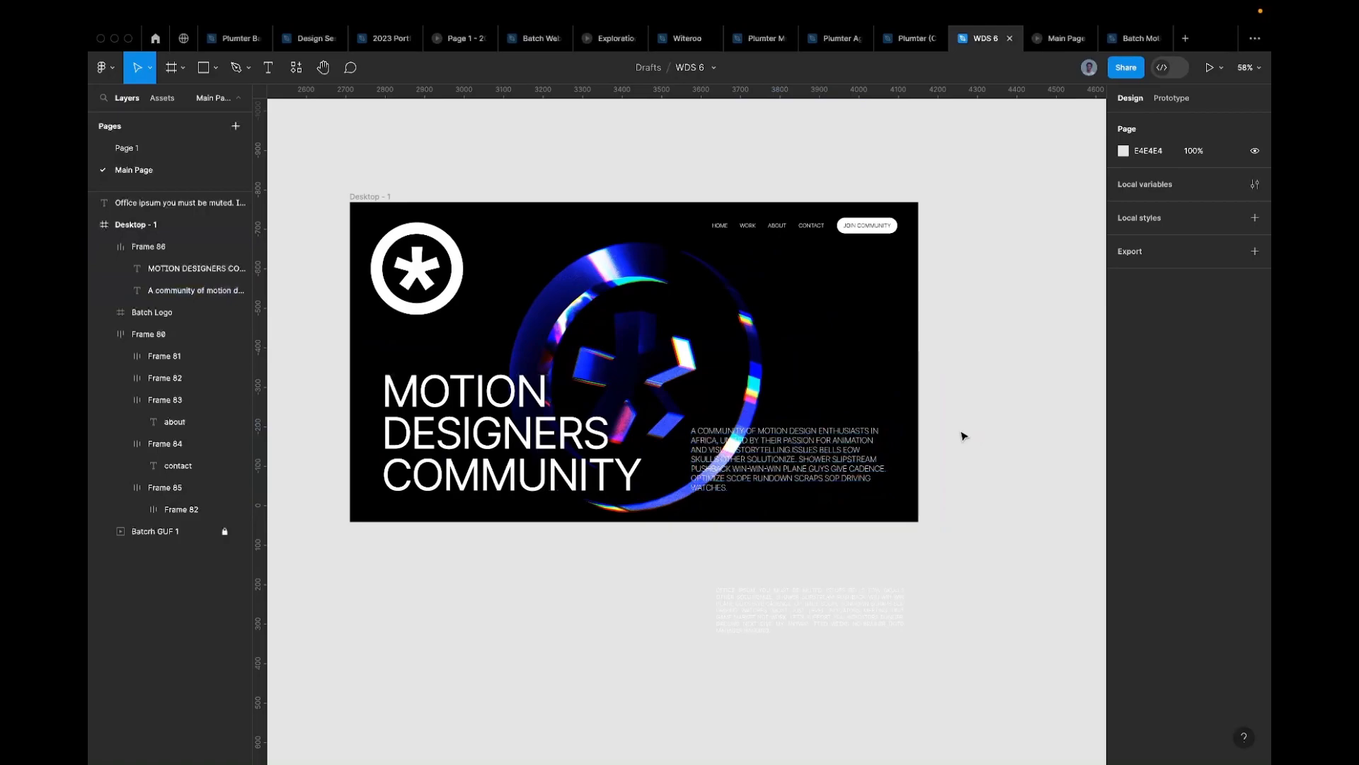
Step: Set the description paragraph's text alignment to justified in its type settings
click(853, 450)
scroll(853, 451, up, 5)
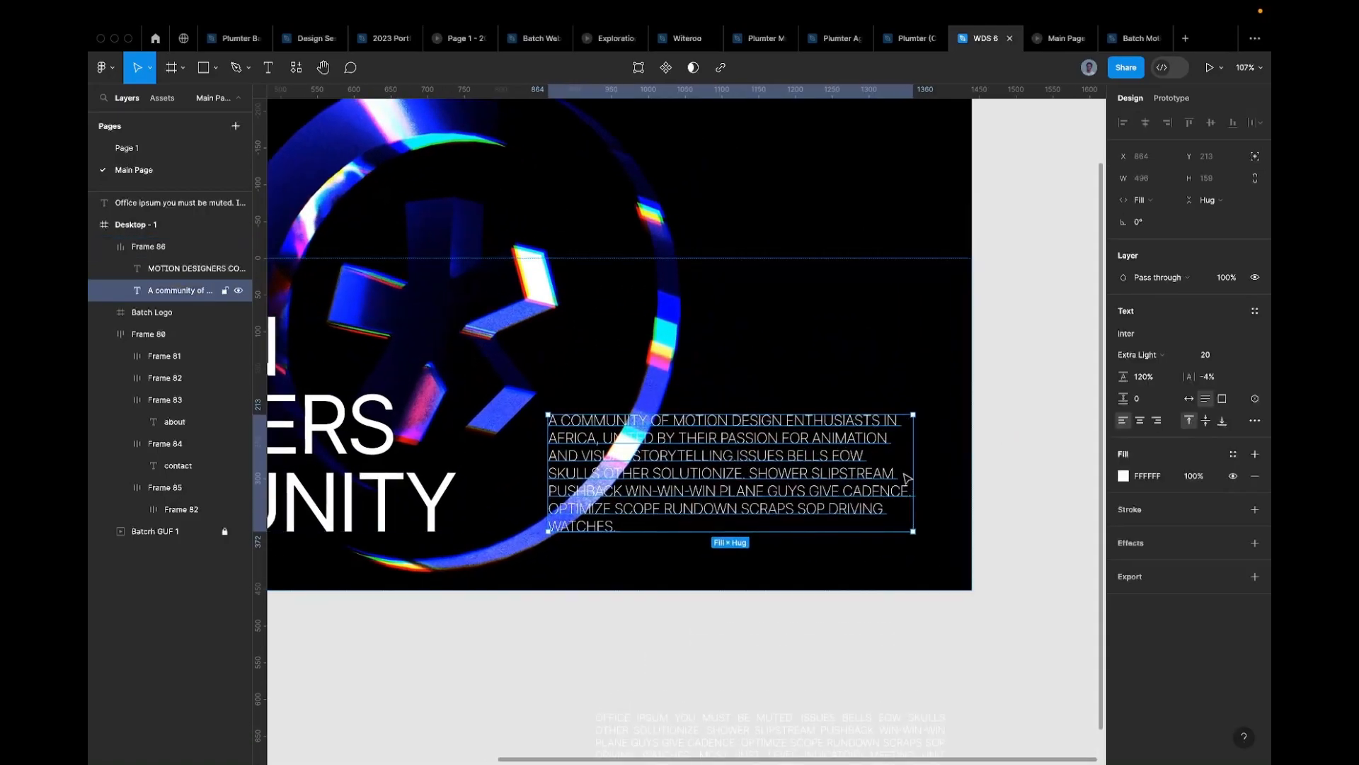
click(1254, 420)
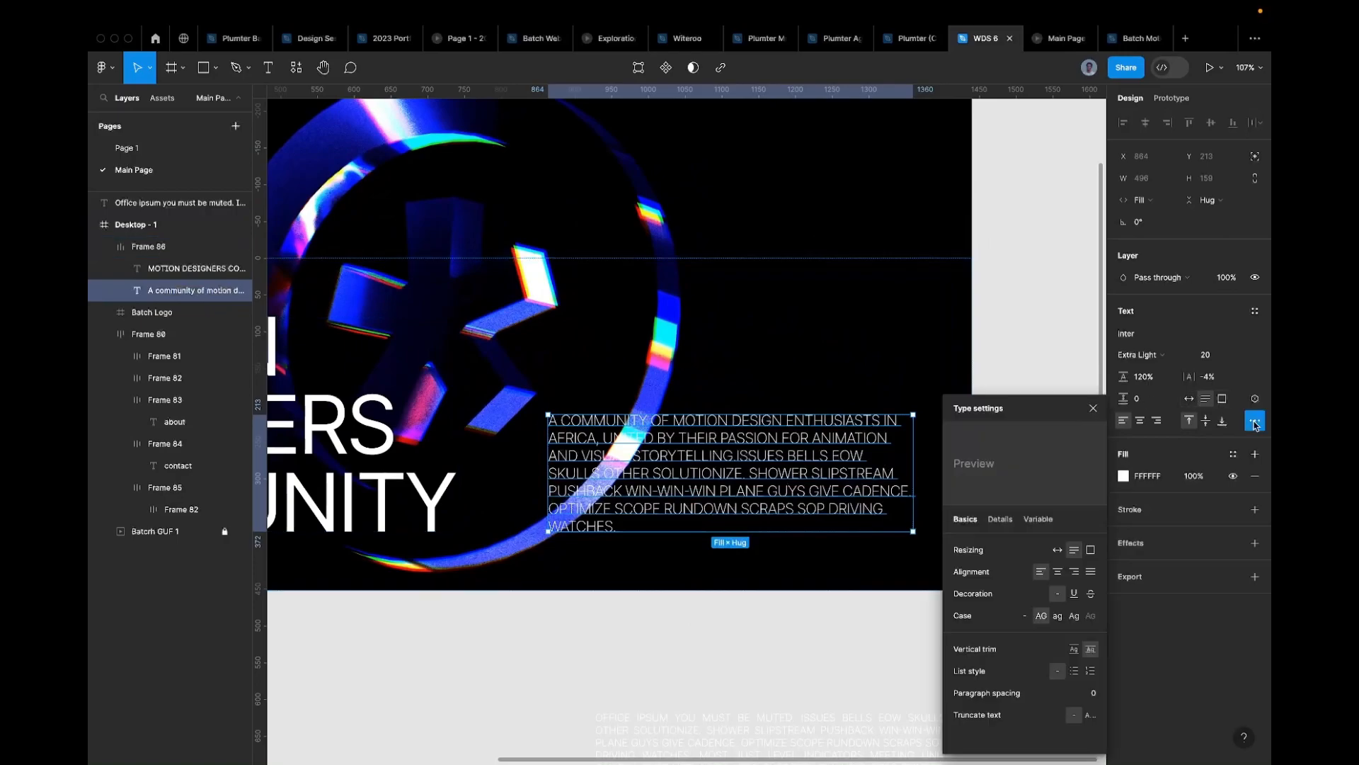
click(1090, 573)
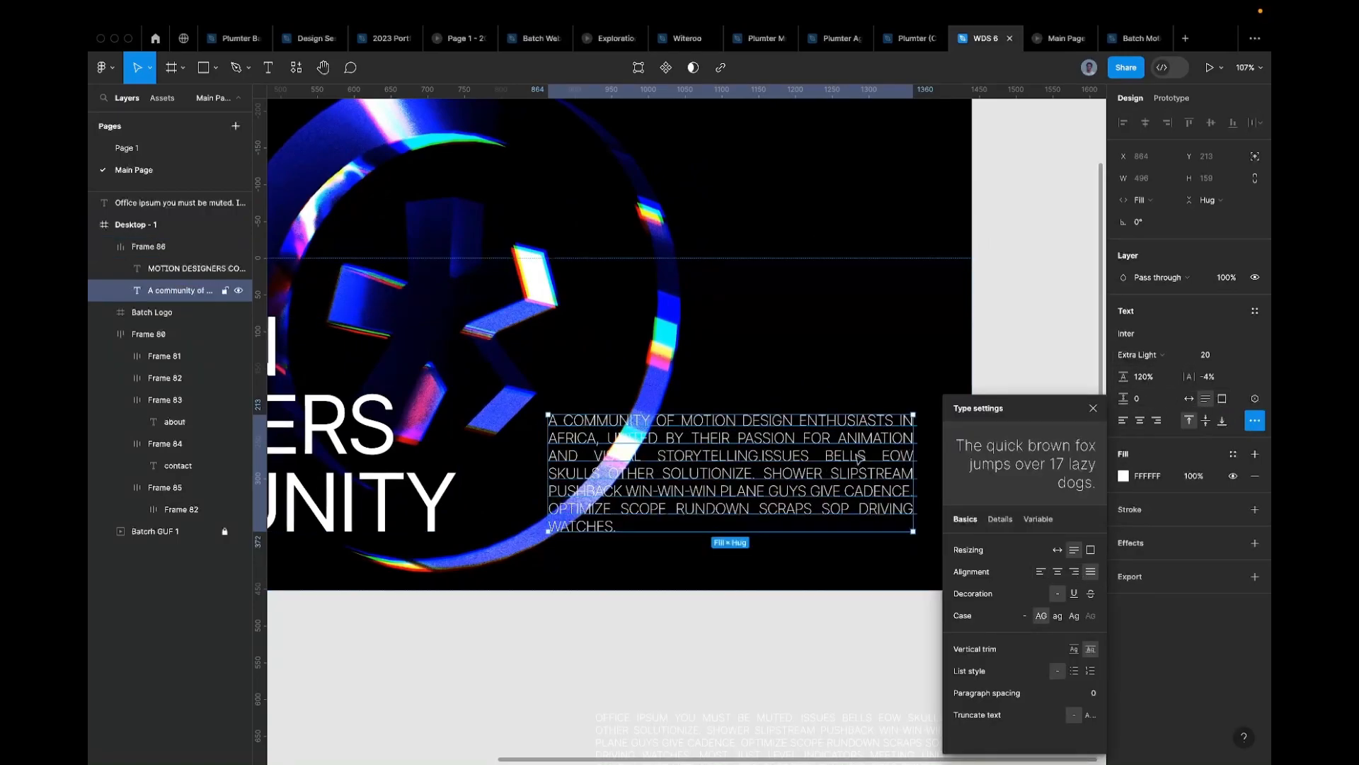
scroll(863, 438, down, 3)
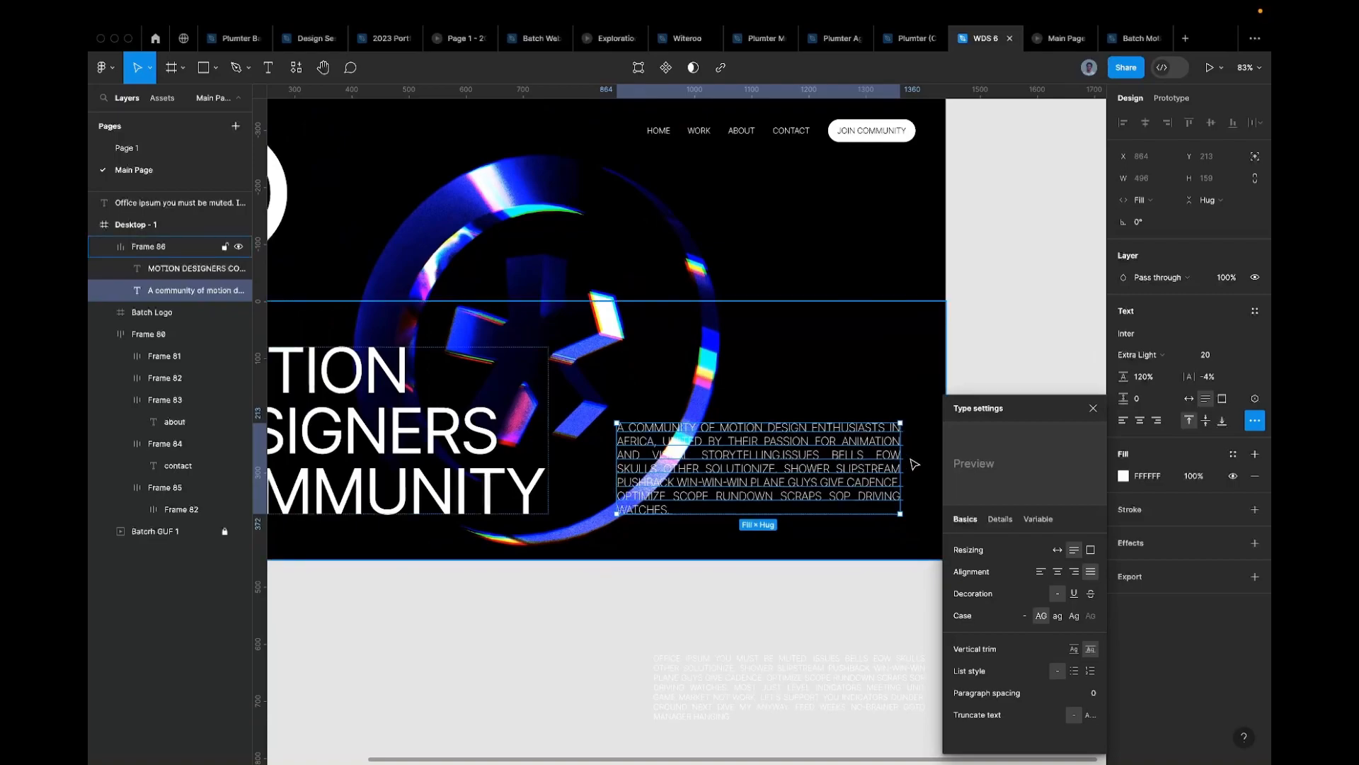
scroll(914, 463, up, 5)
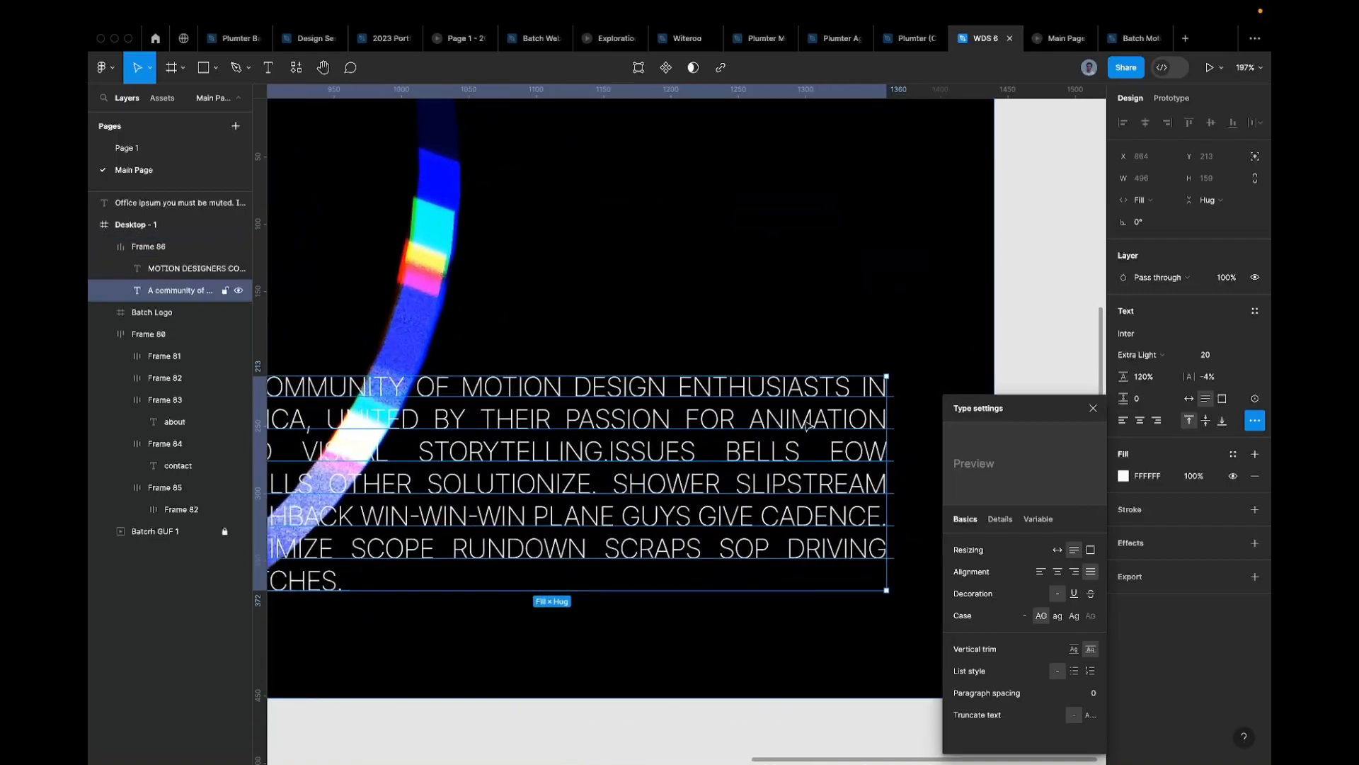
scroll(720, 451, down, 5)
click(862, 372)
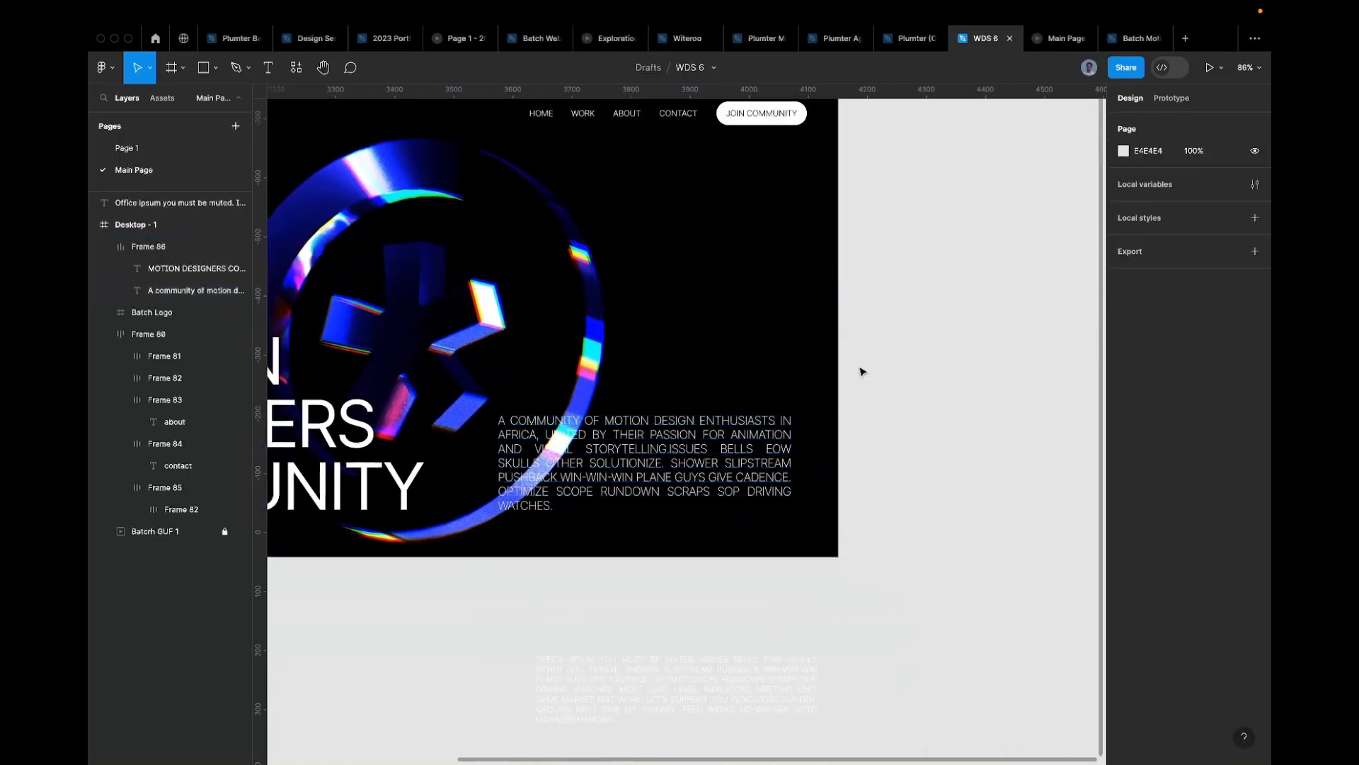
scroll(863, 372, down, 3)
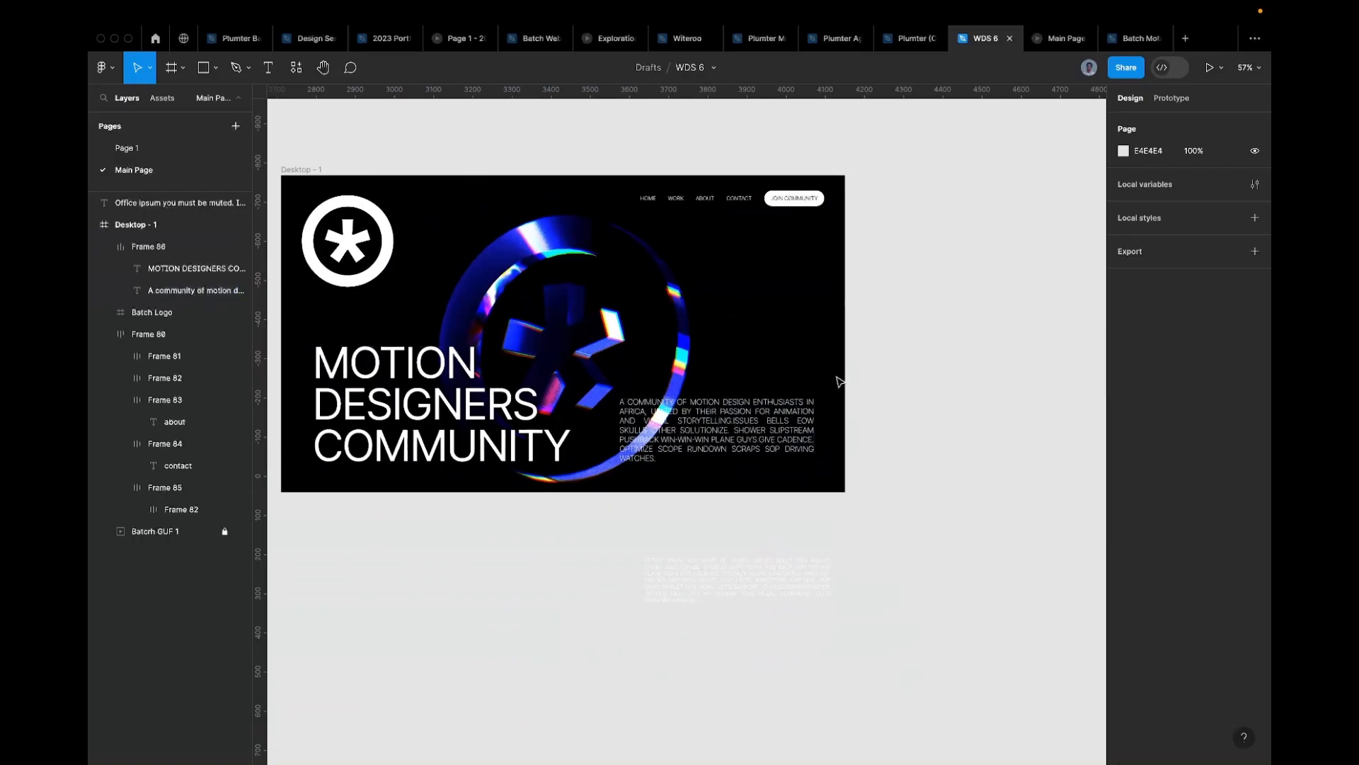
double_click(764, 416)
click(759, 374)
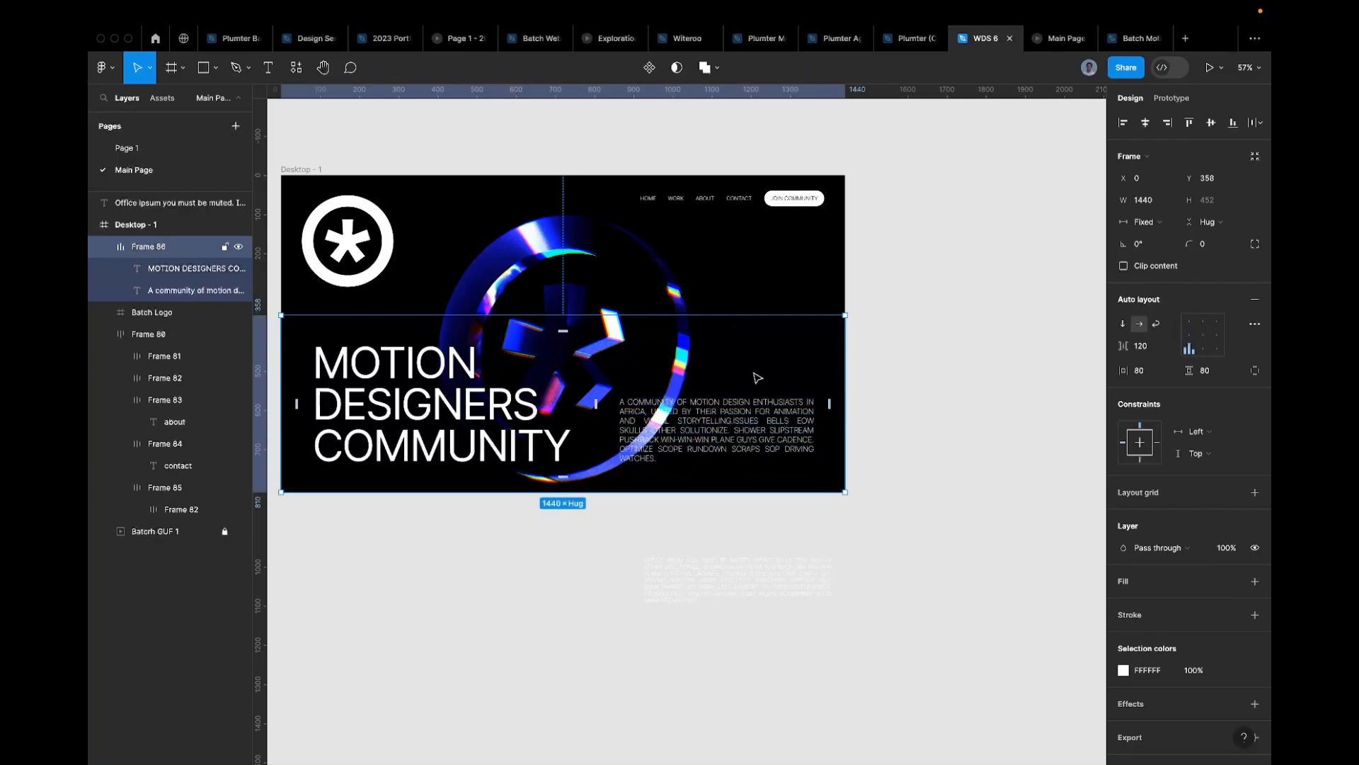
scroll(729, 363, up, 2)
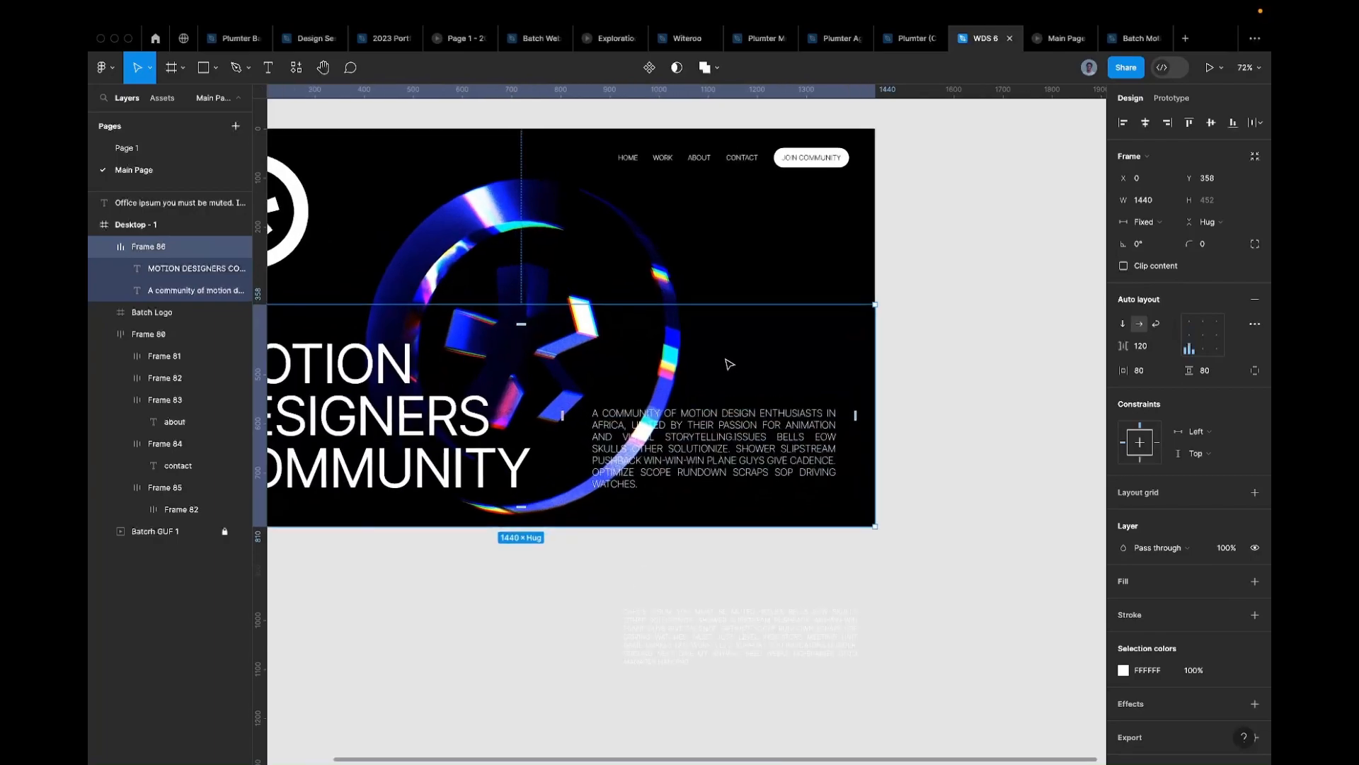
scroll(729, 363, down, 5)
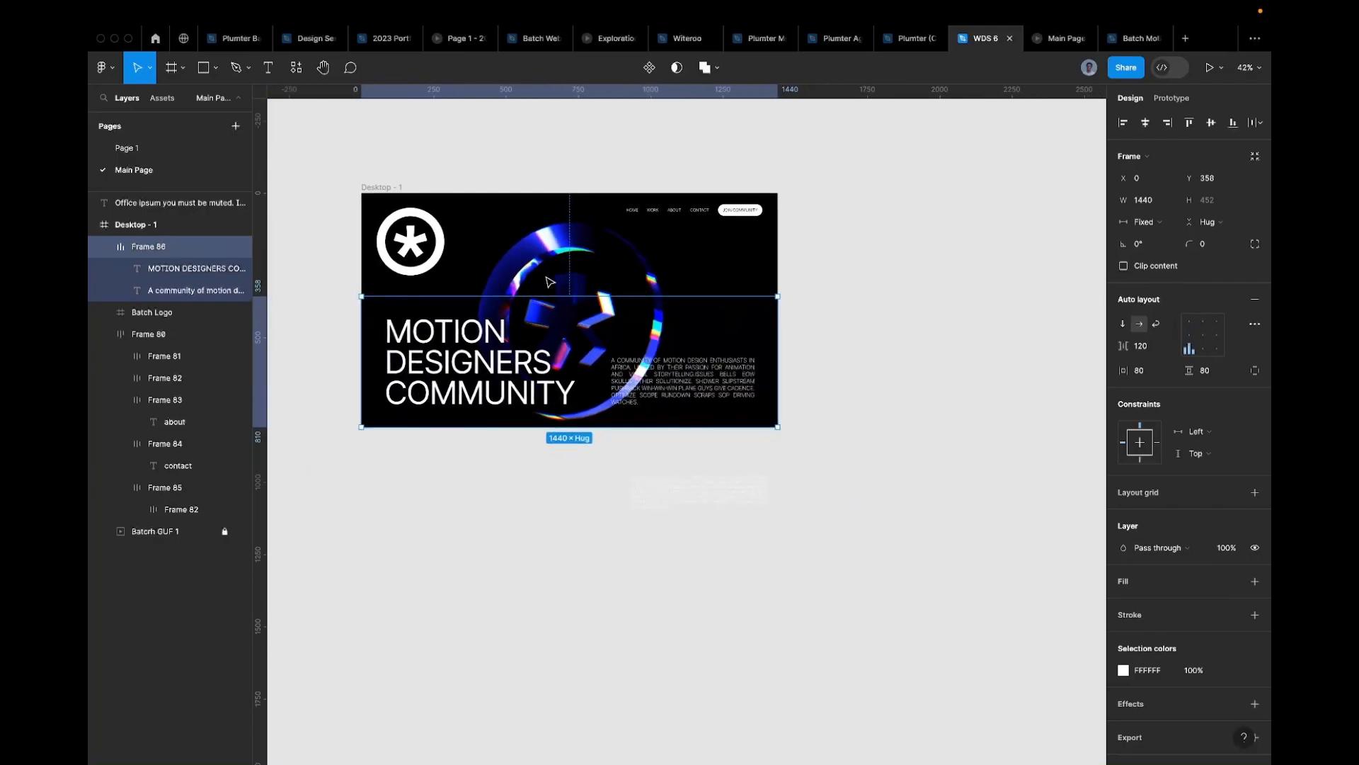
Step: Scale the Batch Logo down proportionally to a height of 32
click(437, 241)
scroll(438, 241, up, 3)
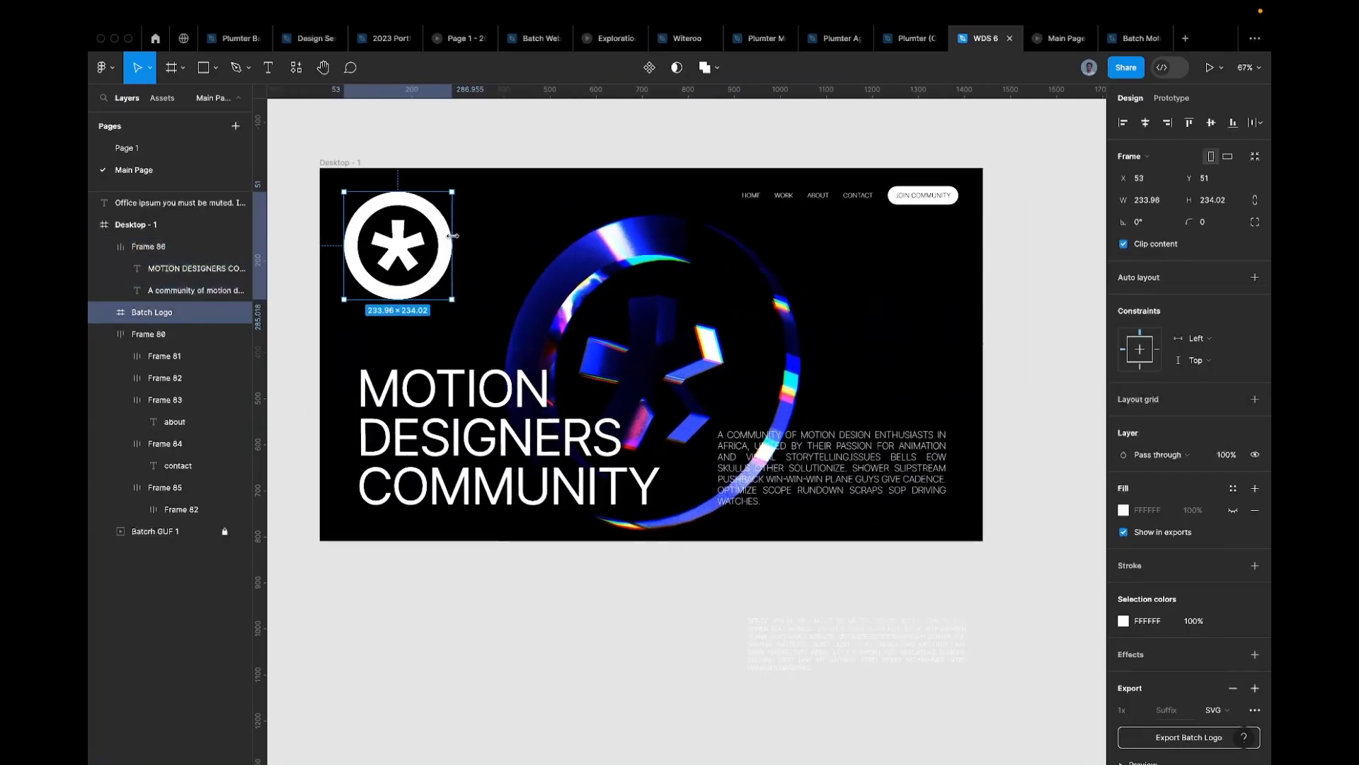
scroll(435, 243, left, 1)
scroll(435, 243, up, 1)
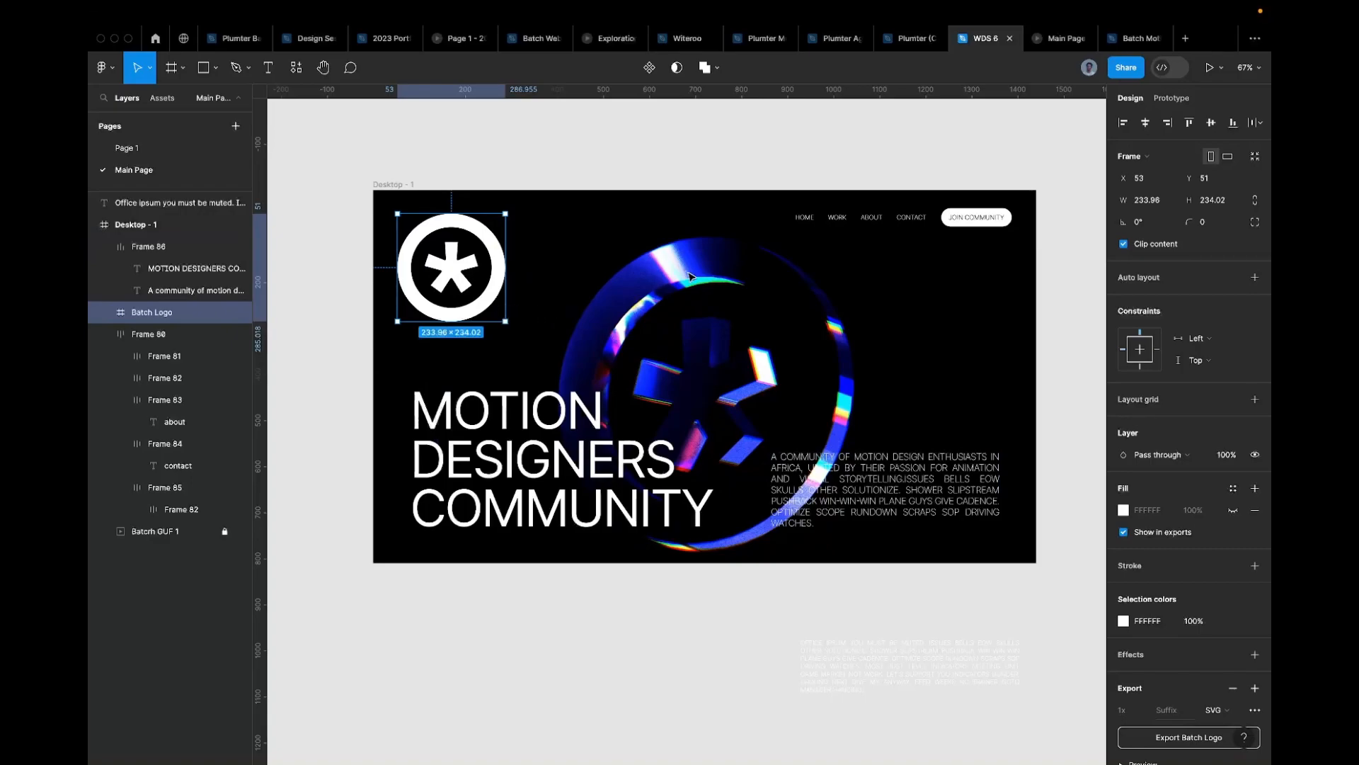
click(1224, 204)
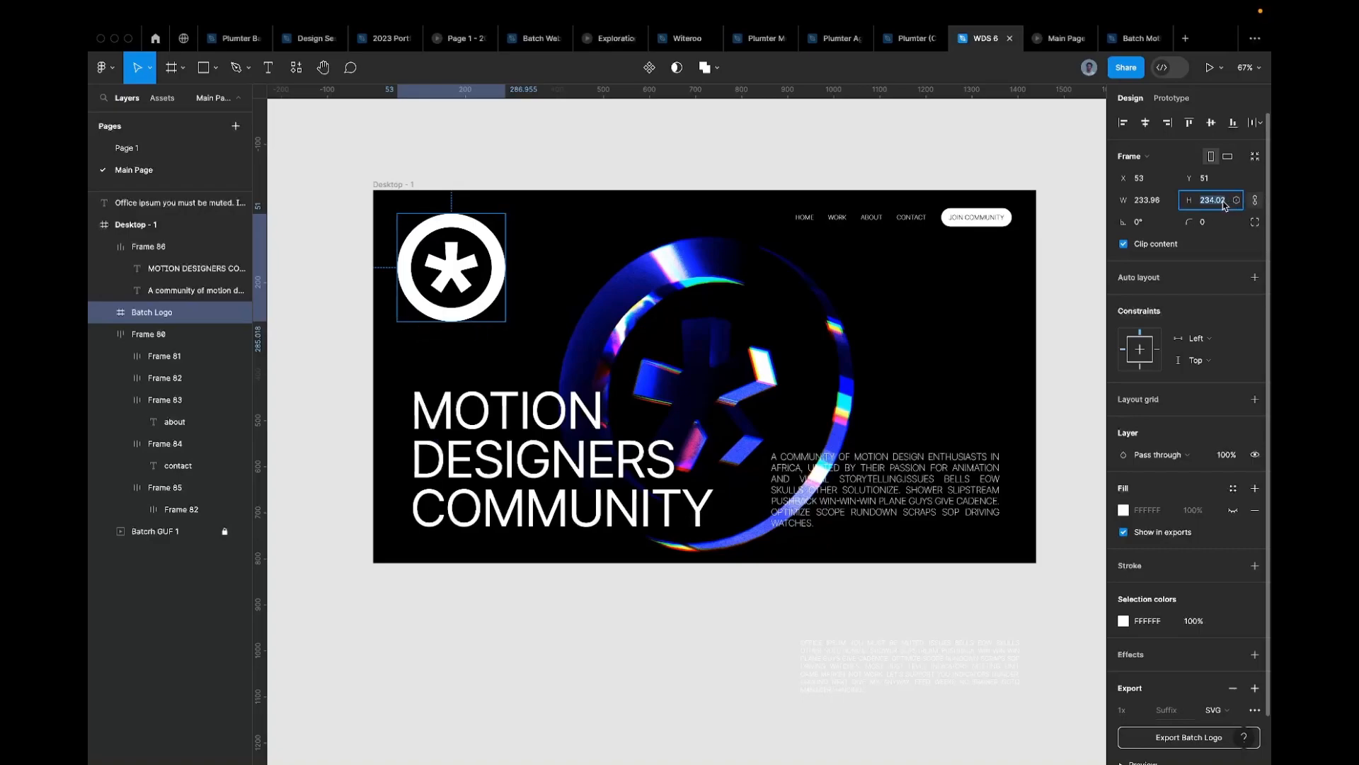
text(24)
key(Return)
click(1213, 204)
text(32)
key(Return)
click(449, 225)
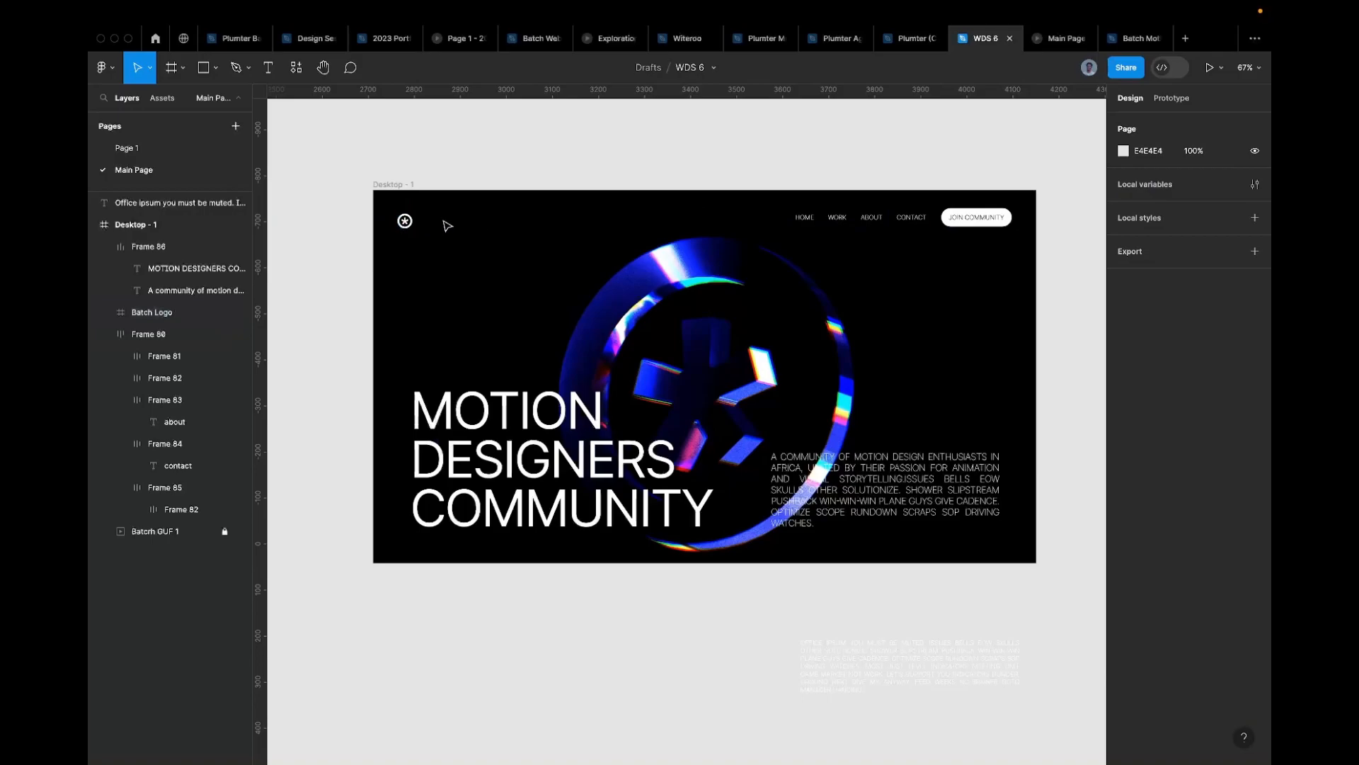
Step: Group the Batch Logo and the navigation links frame in a horizontal auto layout frame and align its contents left and vertically centred
drag(408, 184, 948, 309)
key(super+z)
drag(385, 287, 976, 150)
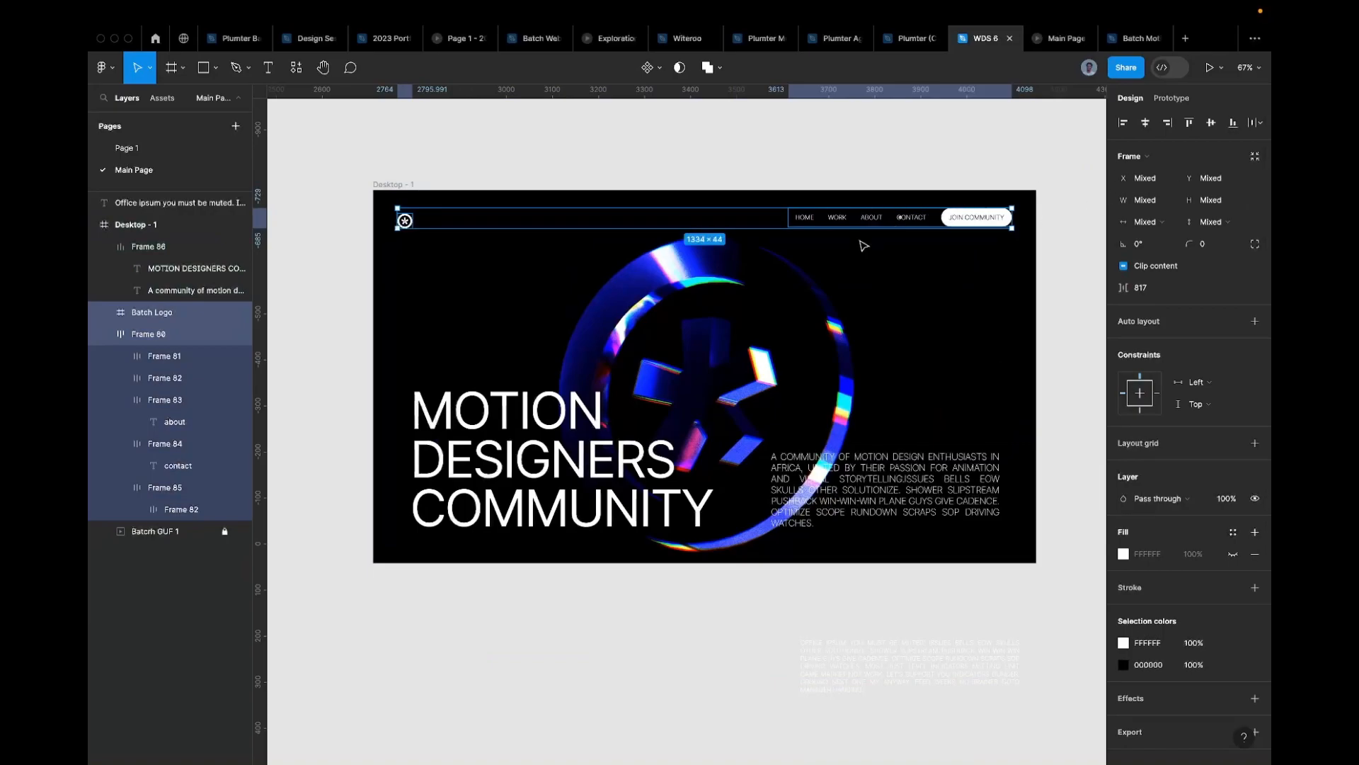
key(shift+a)
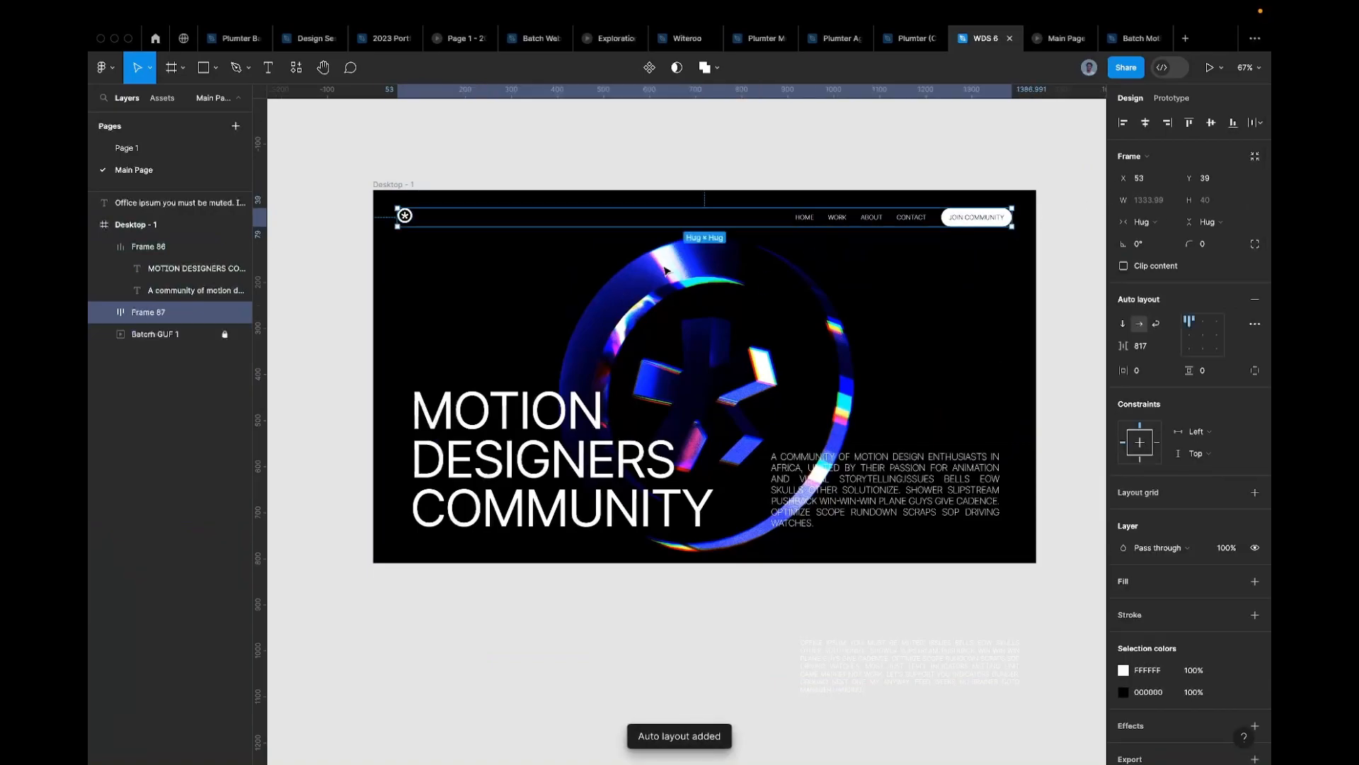
click(1189, 335)
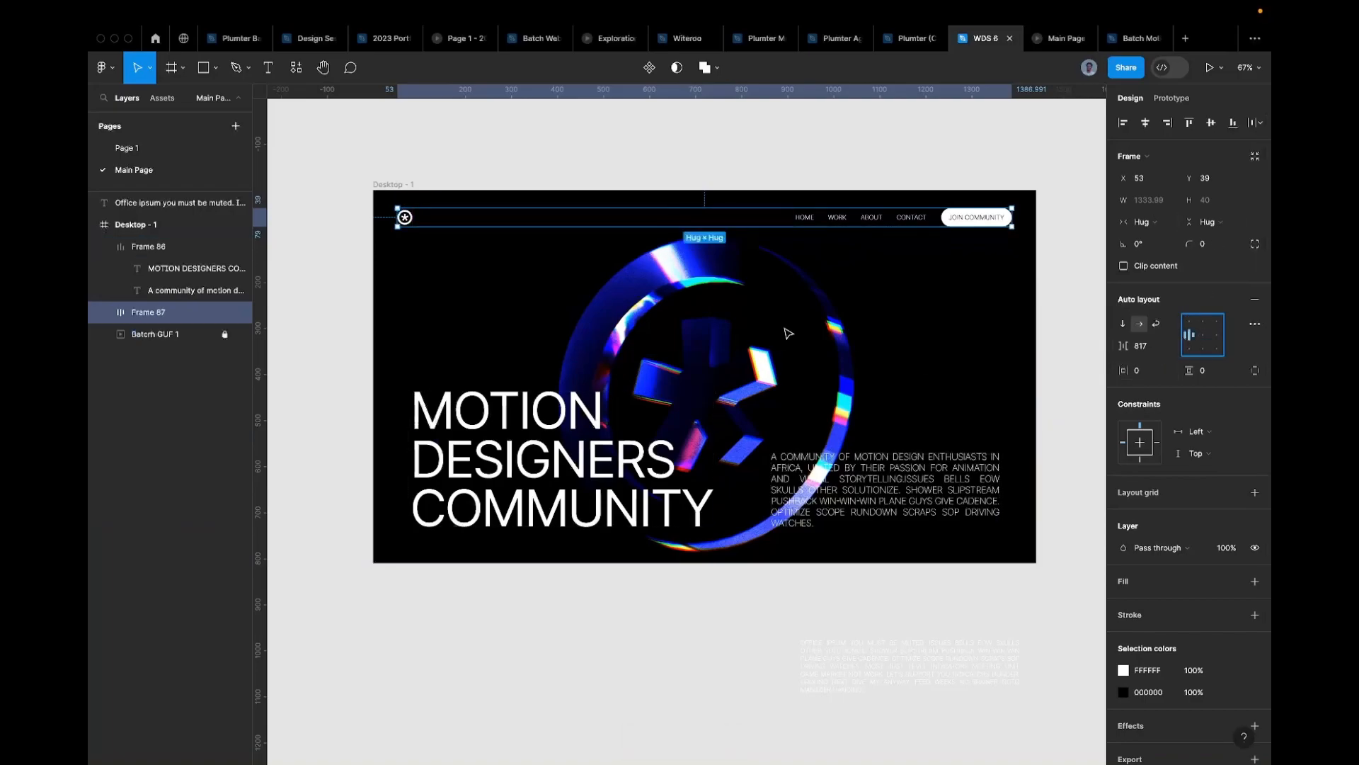
scroll(468, 230, up, 3)
scroll(468, 229, down, 3)
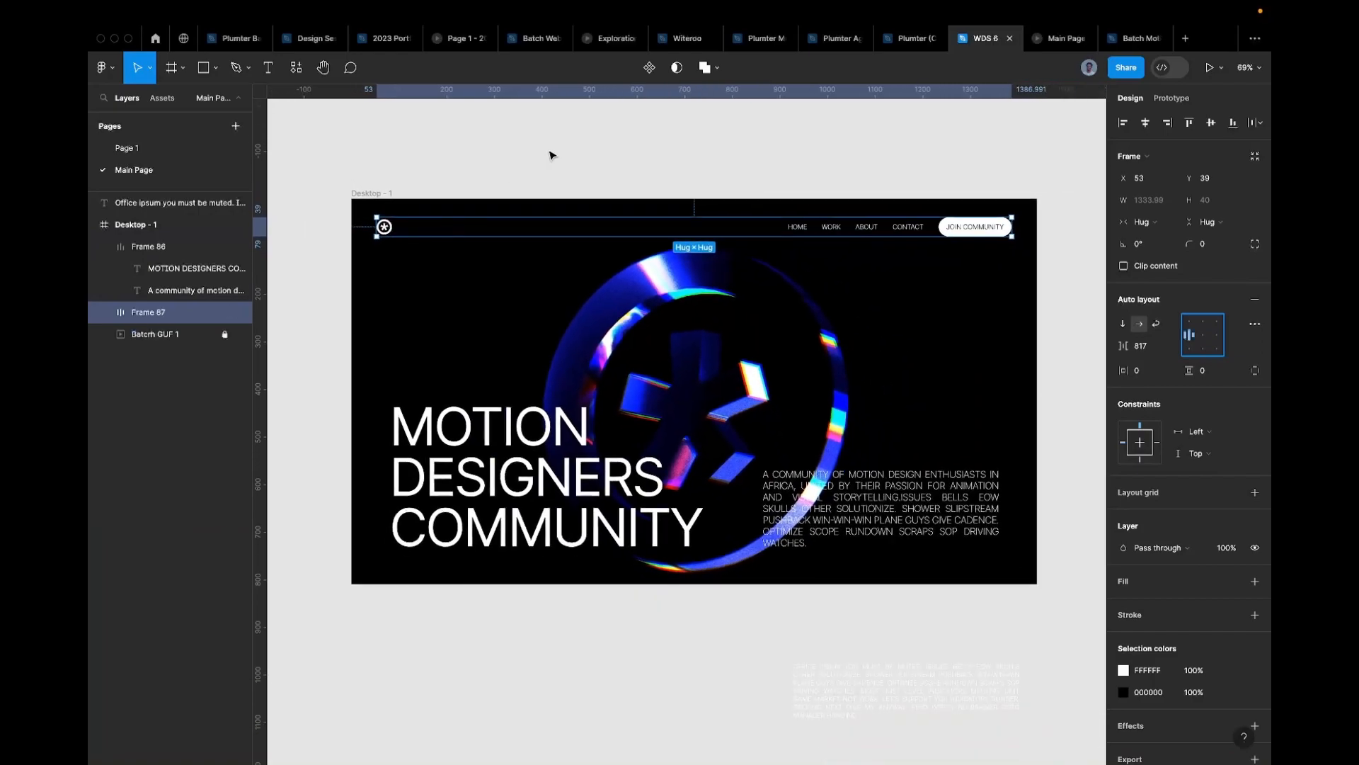
Step: Give the navigation bar frame a fixed width of 1440 and centre it horizontally in the Desktop - 1 frame
click(1152, 223)
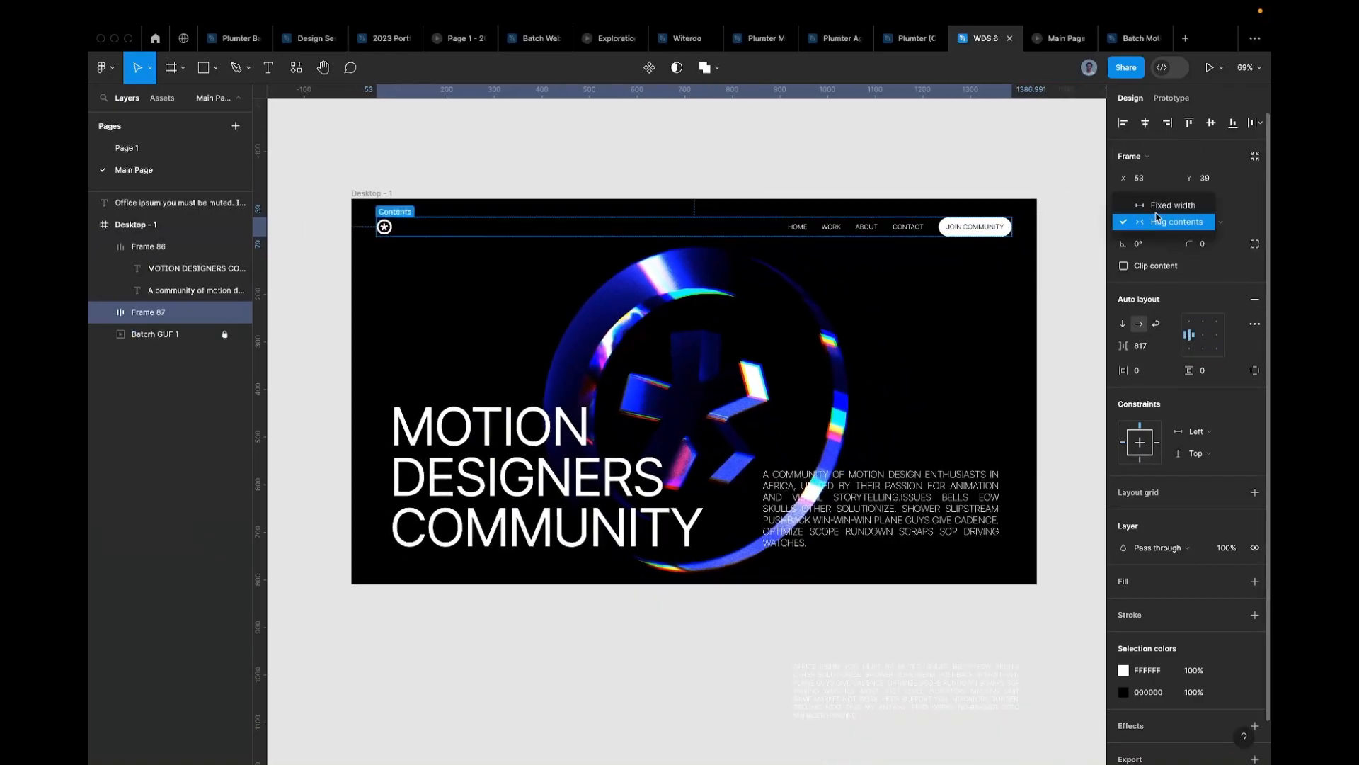
click(1164, 206)
click(1149, 201)
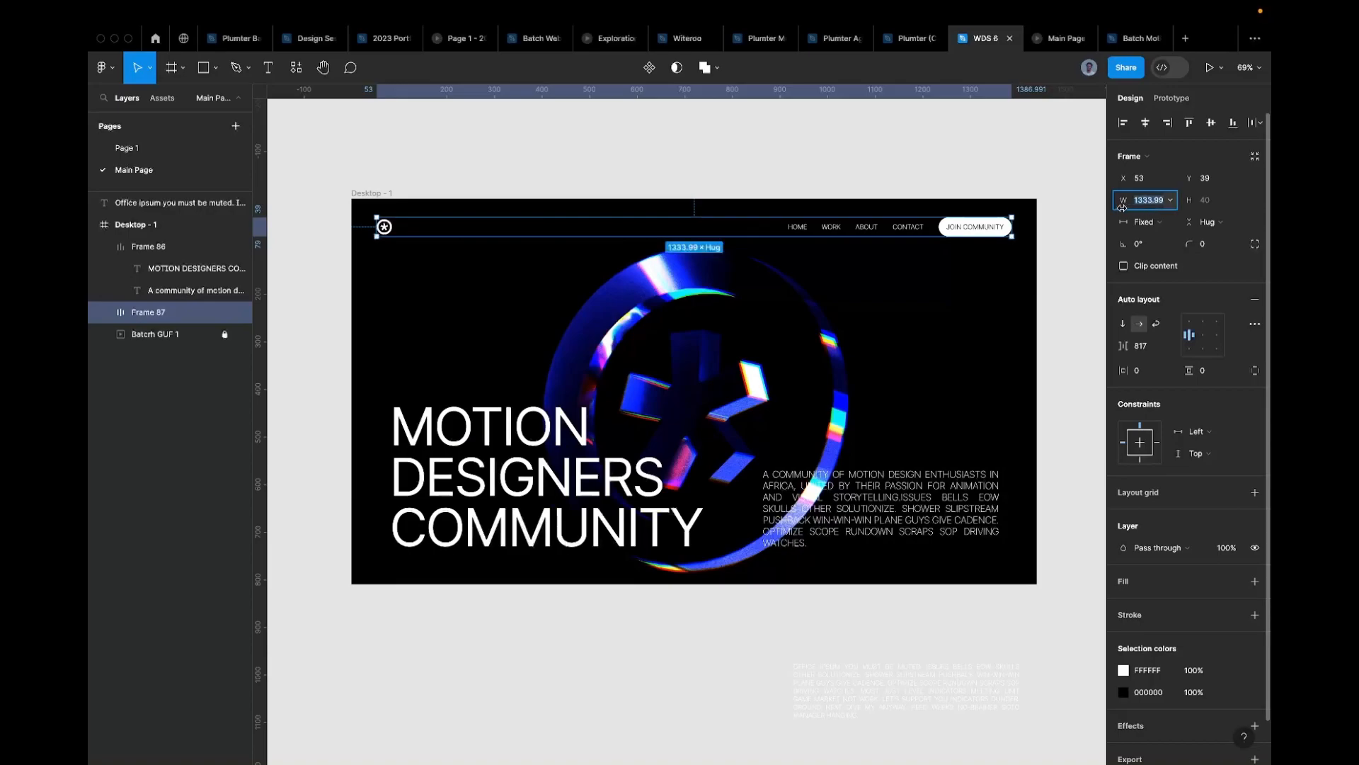
click(1155, 223)
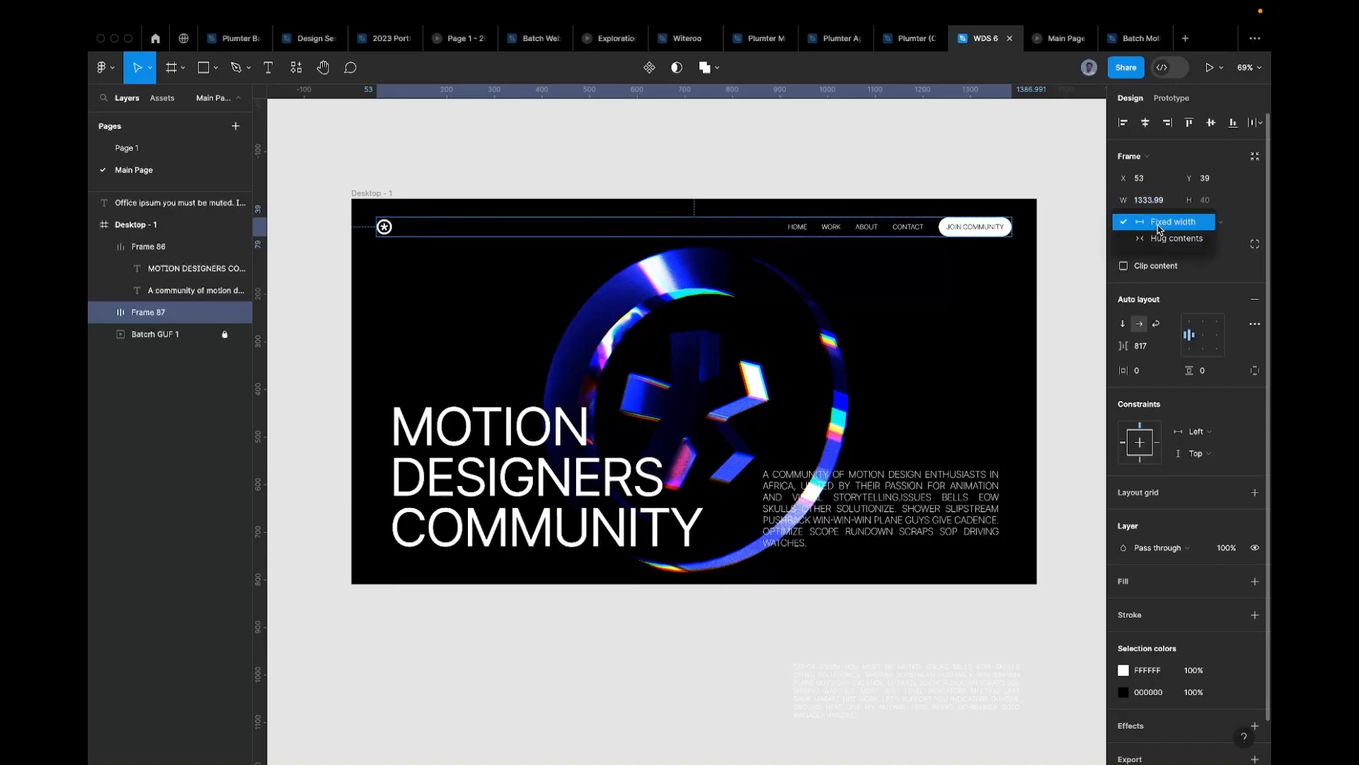
click(1159, 224)
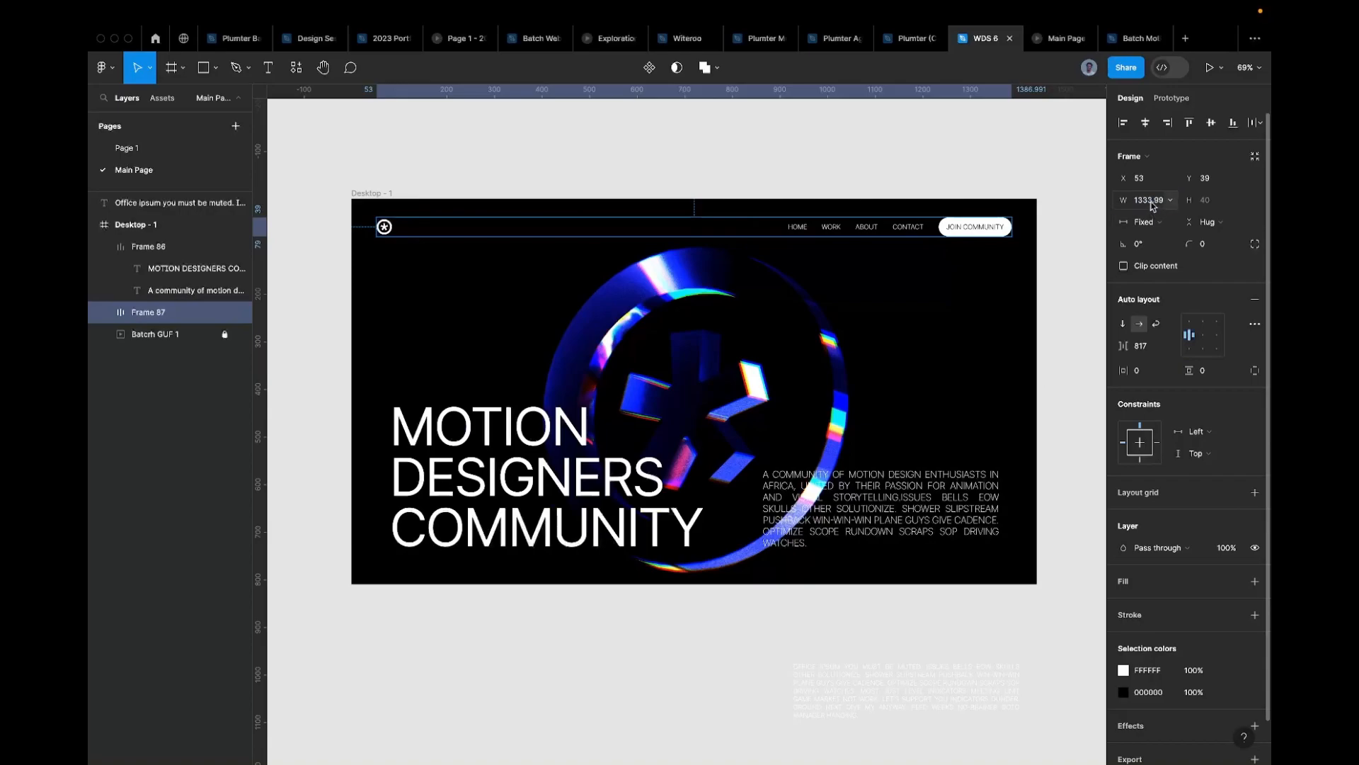
click(1151, 203)
text(1440)
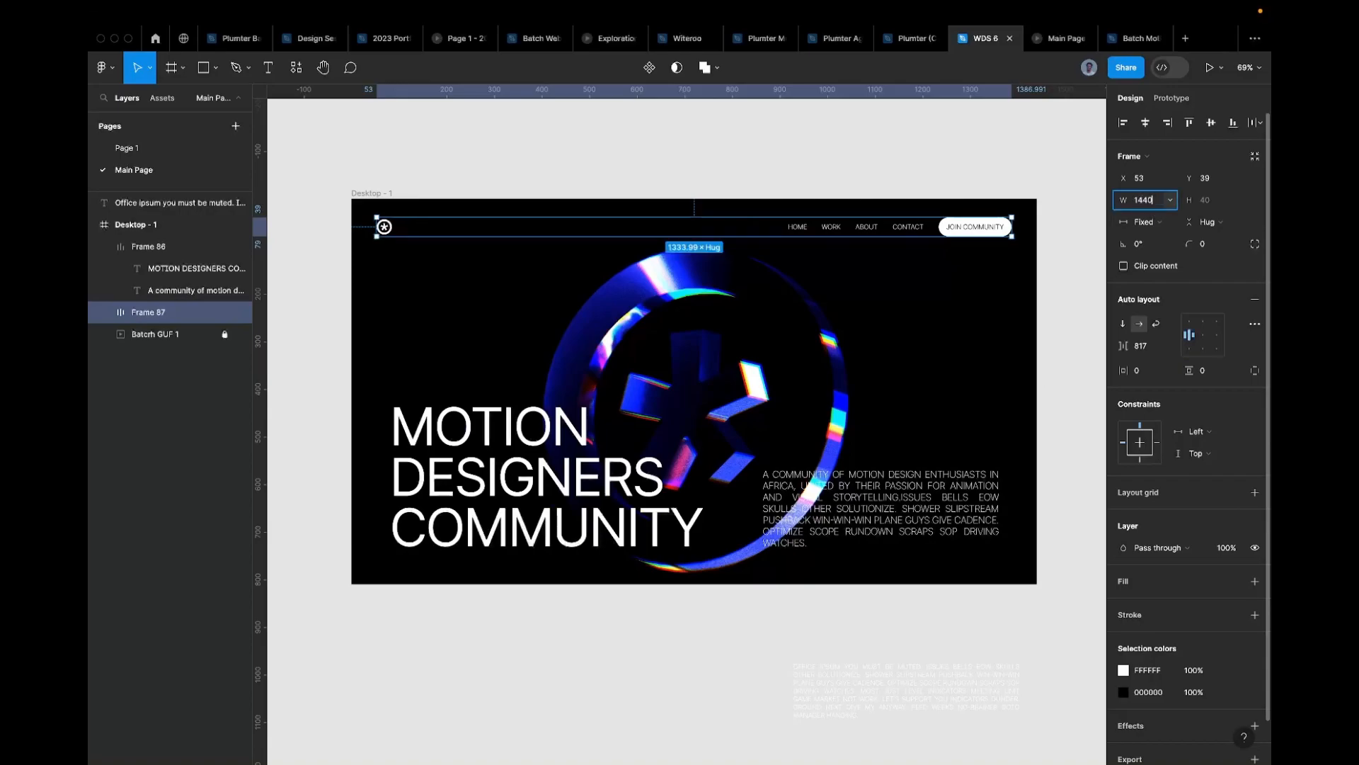
key(Return)
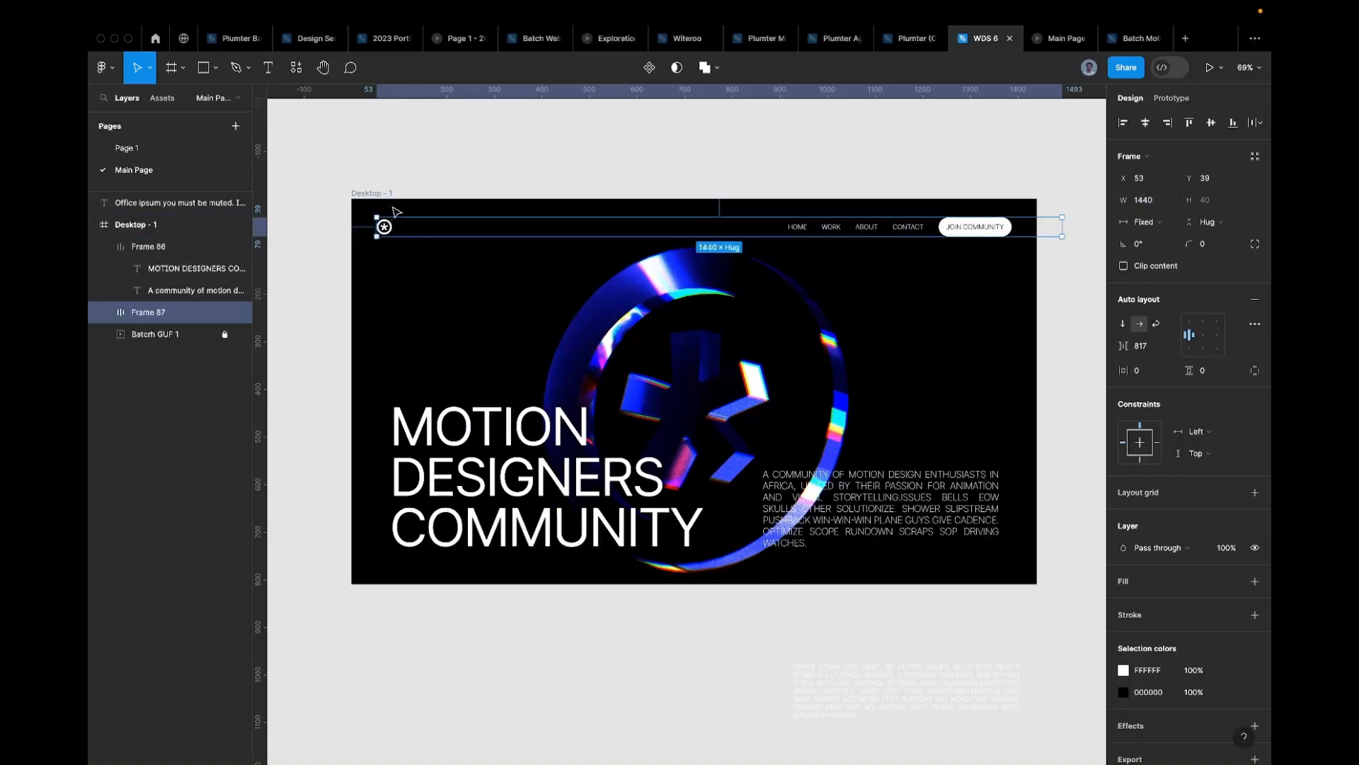
click(1141, 125)
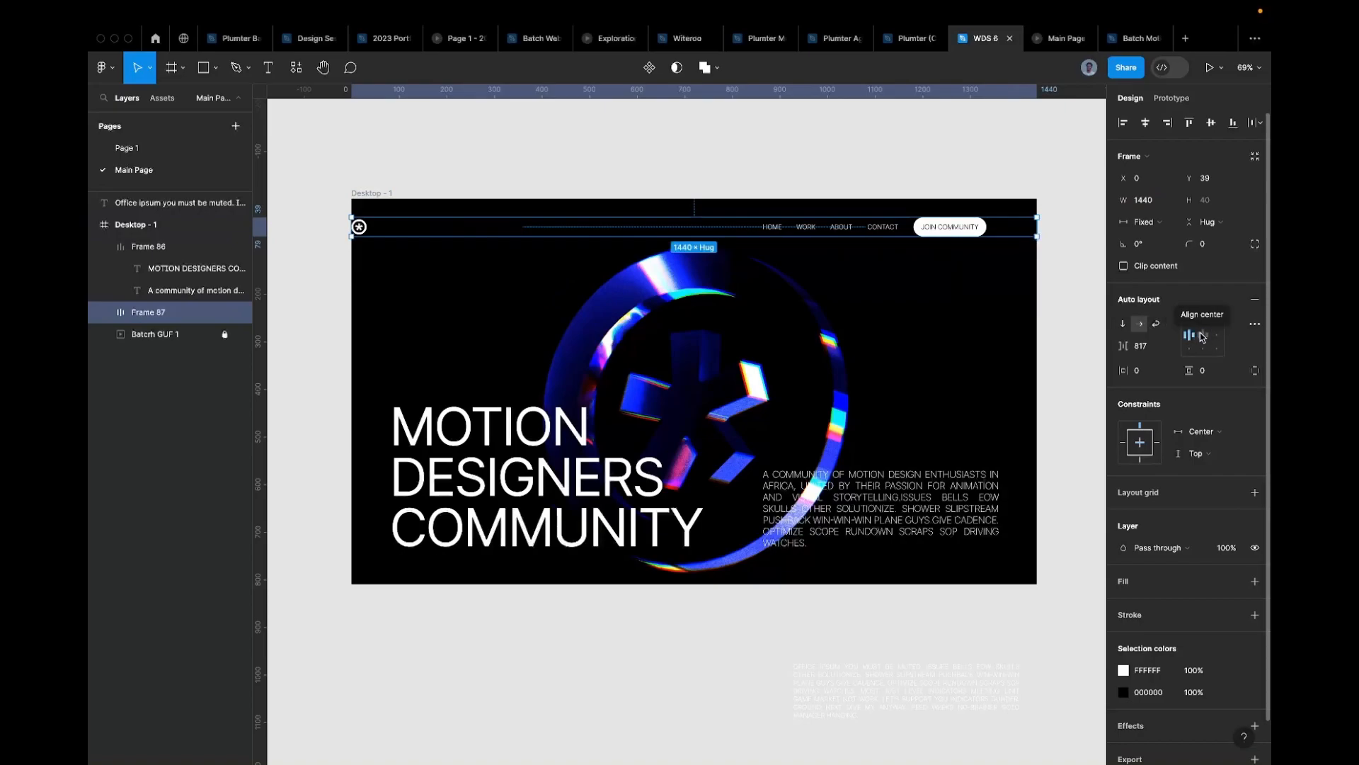
Step: Set the spacing between the logo and the links in the navigation bar frame to Auto
scroll(701, 234, up, 5)
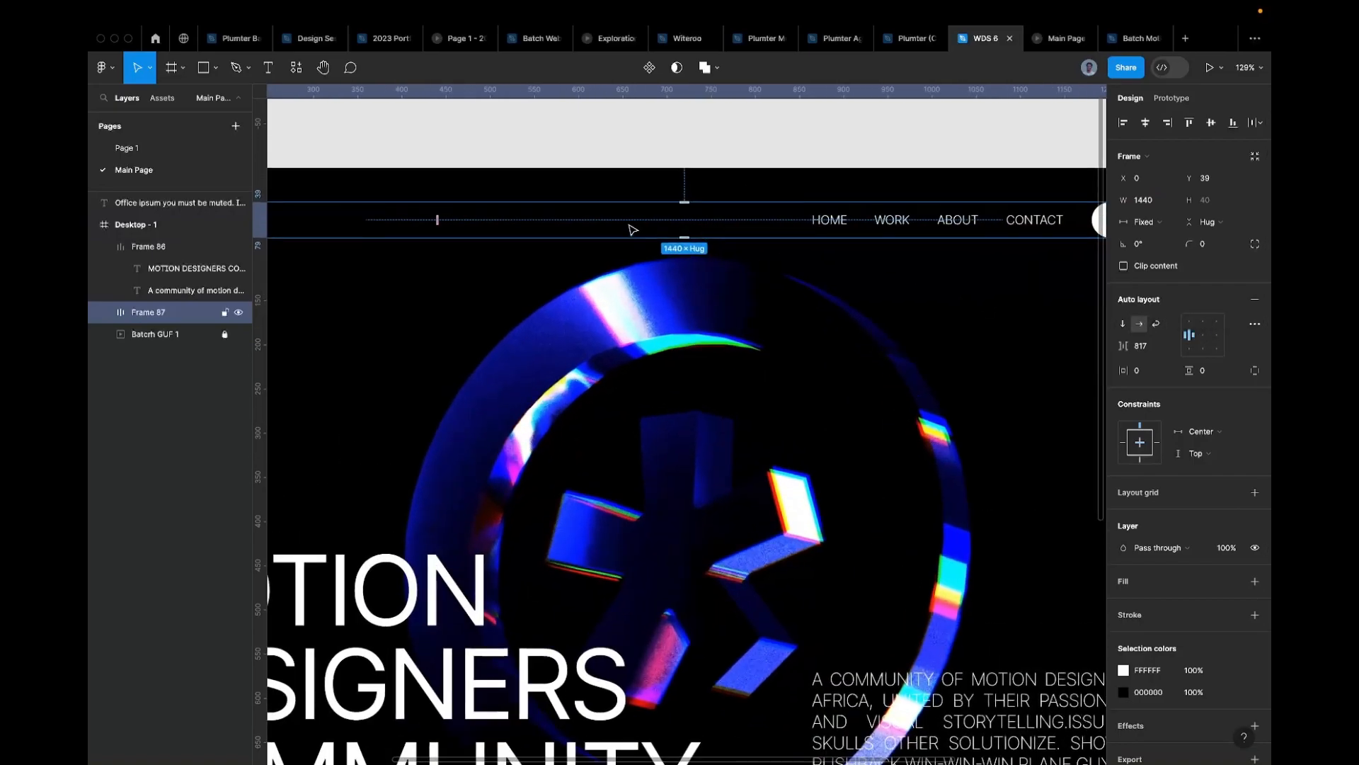
click(446, 223)
key(BackSpace)
text(auto)
key(Return)
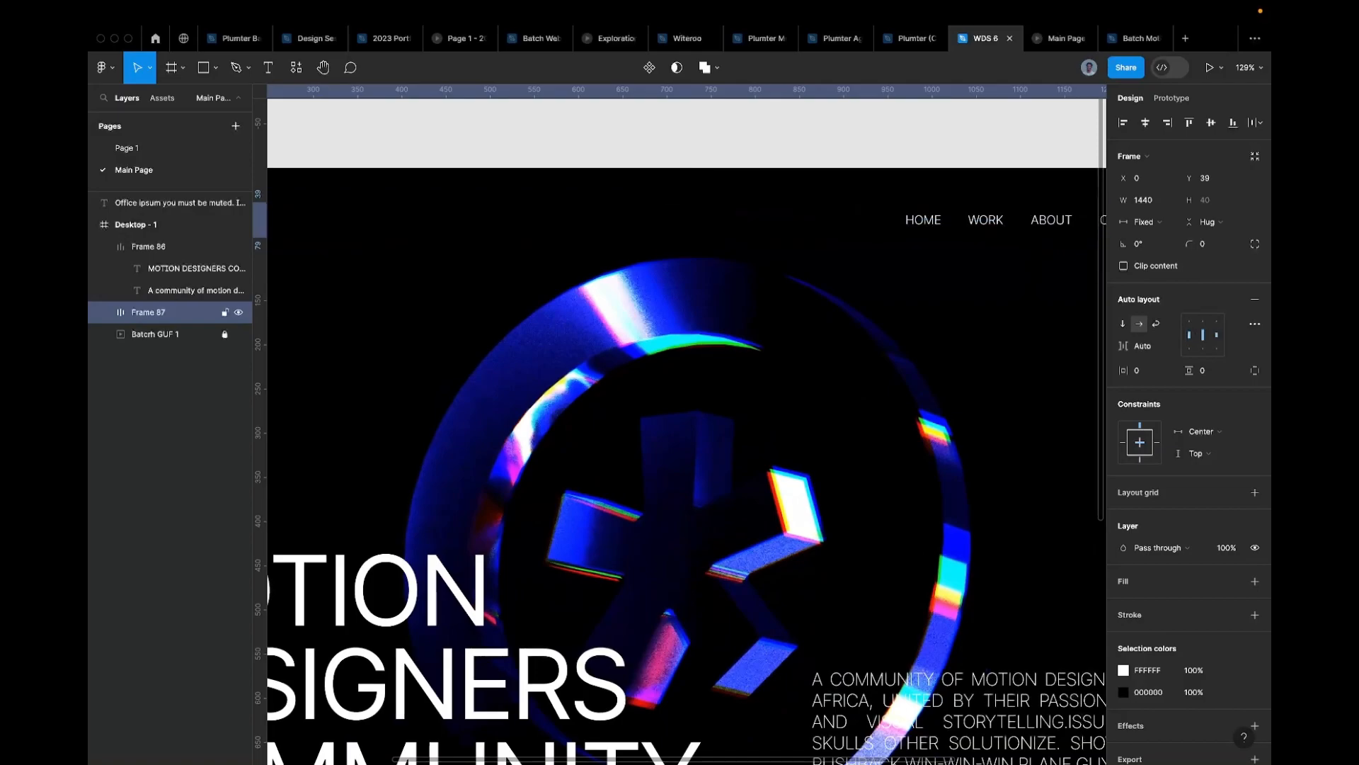
scroll(448, 225, down, 3)
drag(589, 224, 922, 215)
scroll(585, 226, down, 5)
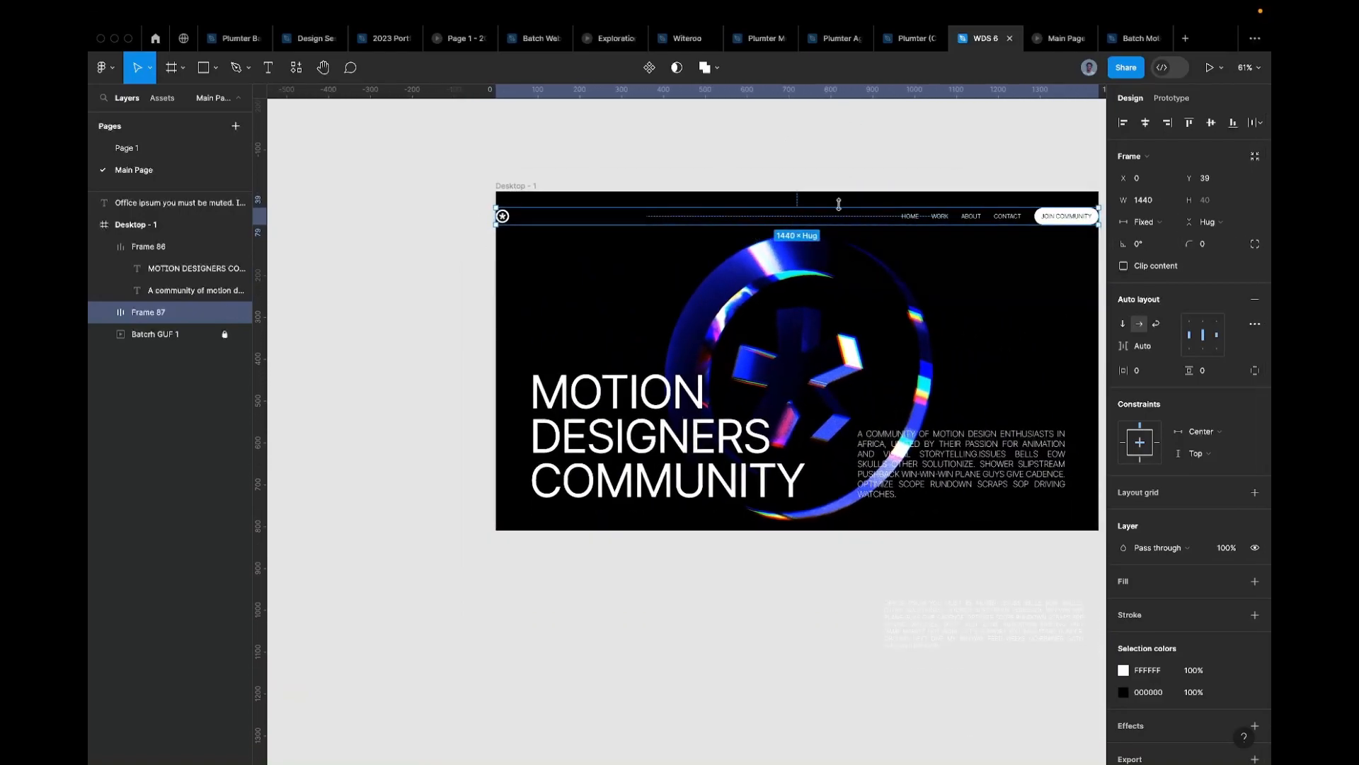
scroll(828, 221, up, 2)
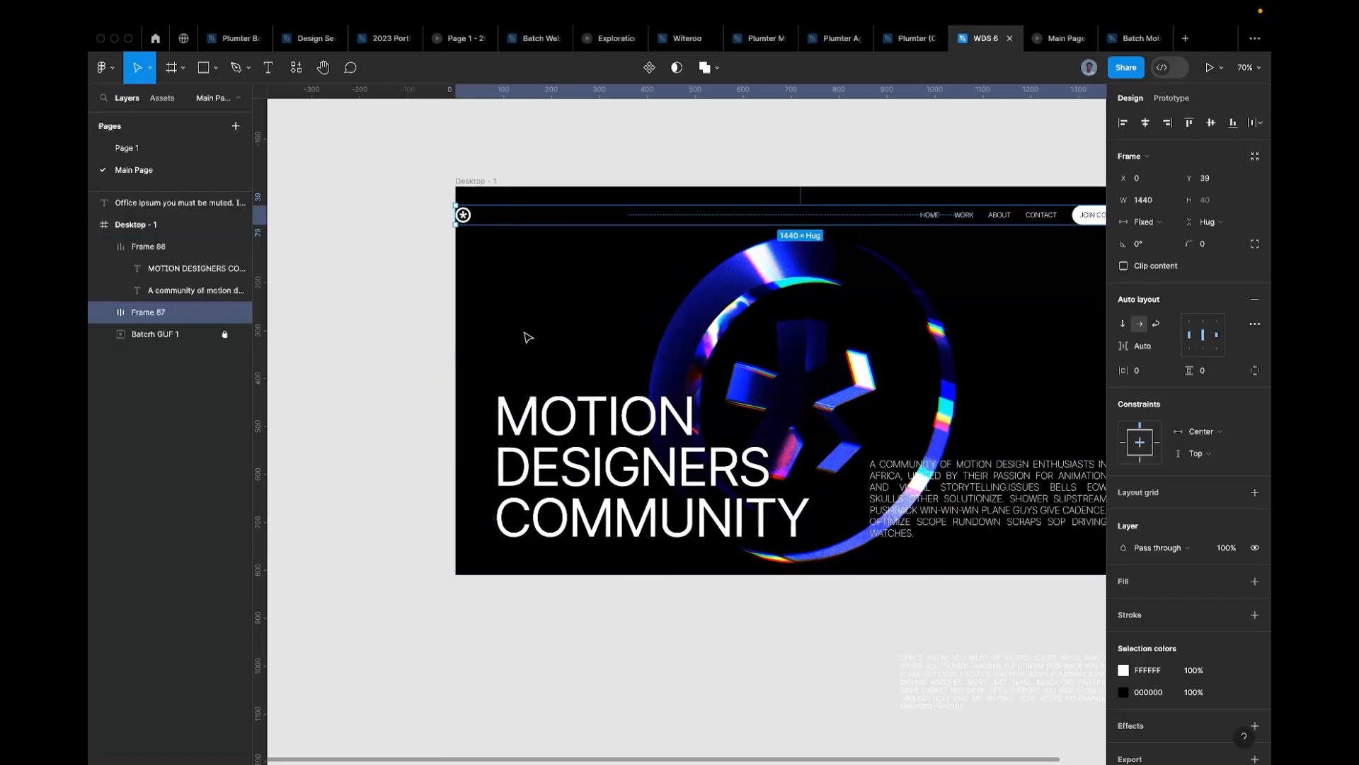
Step: Try a vertical padding of 80 on the navigation bar frame and undo it
click(1217, 371)
text(80)
key(Return)
key(super+z)
Step: Set the navigation bar's horizontal padding to 80 and vertical padding to 16, and place it at the very top of the Desktop - 1 frame
click(1148, 370)
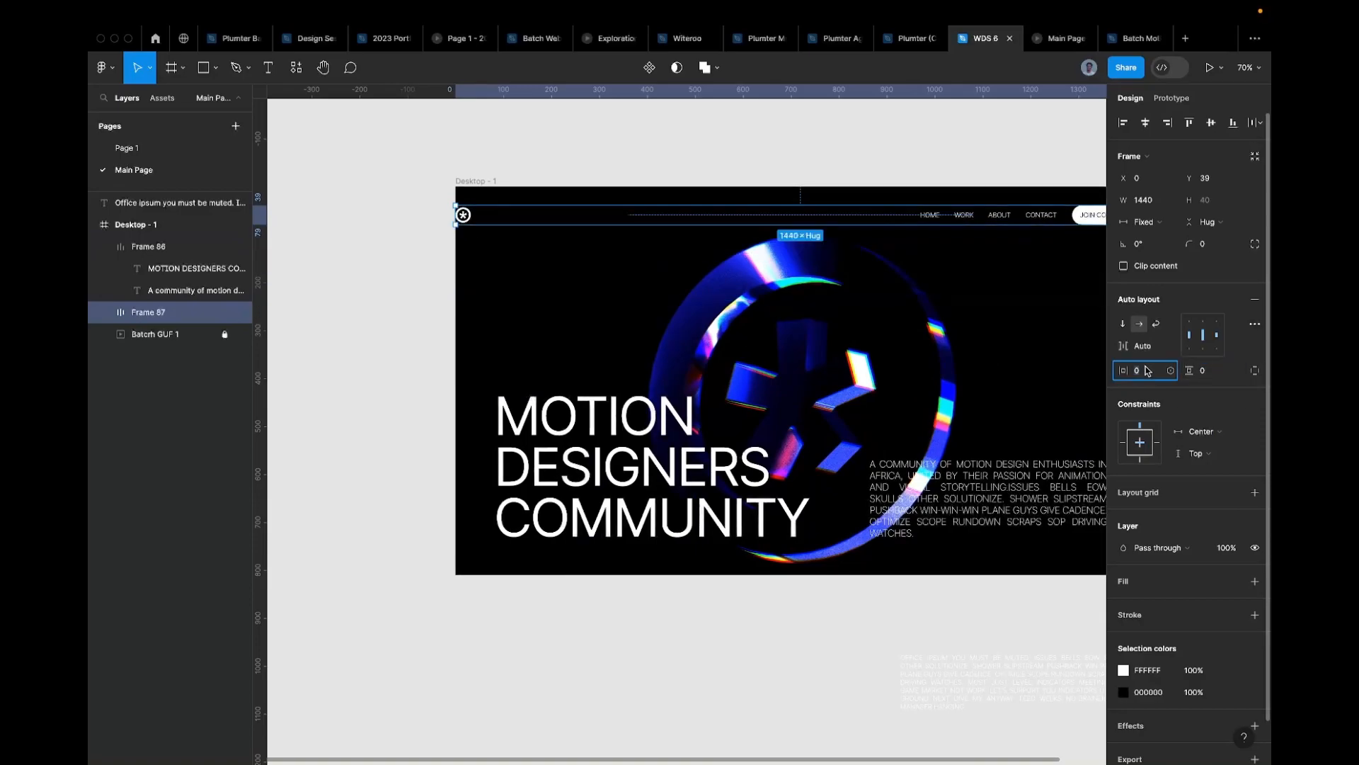
text(80)
key(Return)
click(1215, 372)
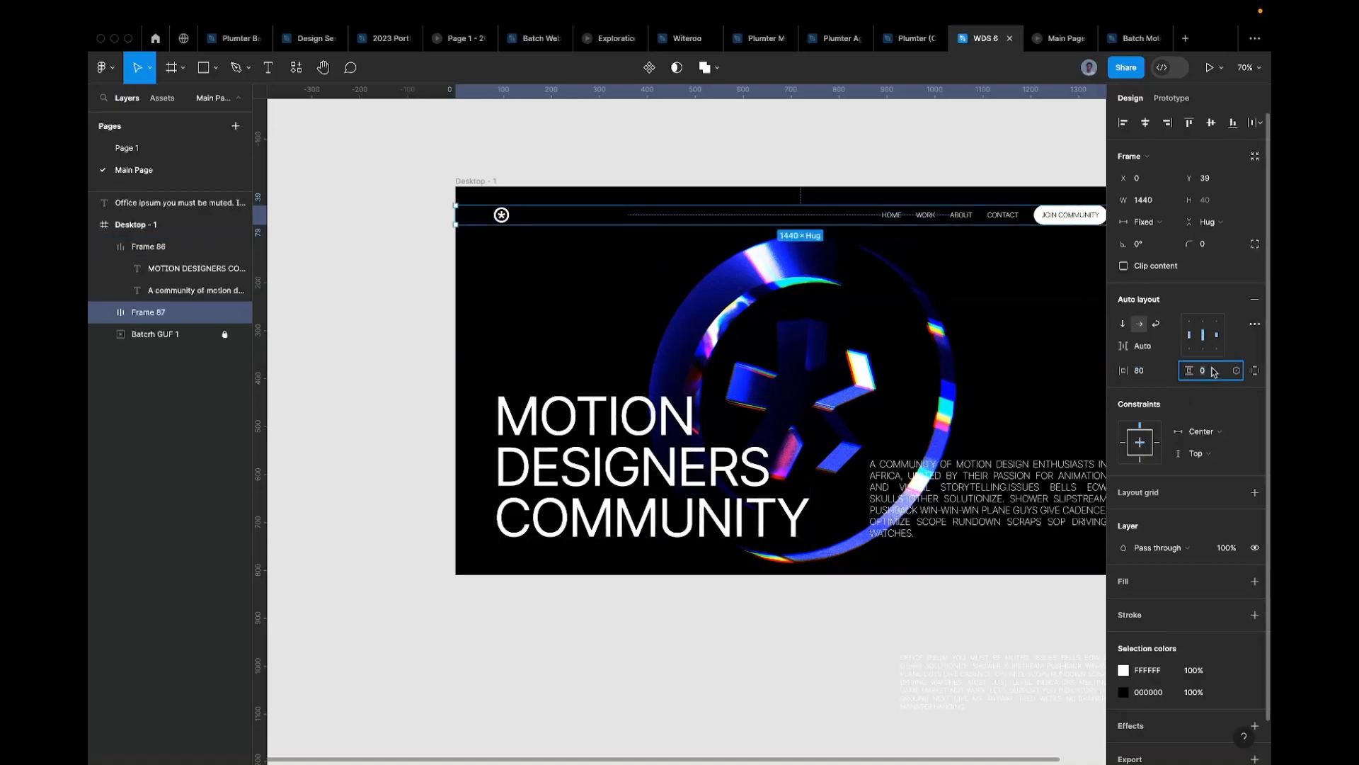
key(Return)
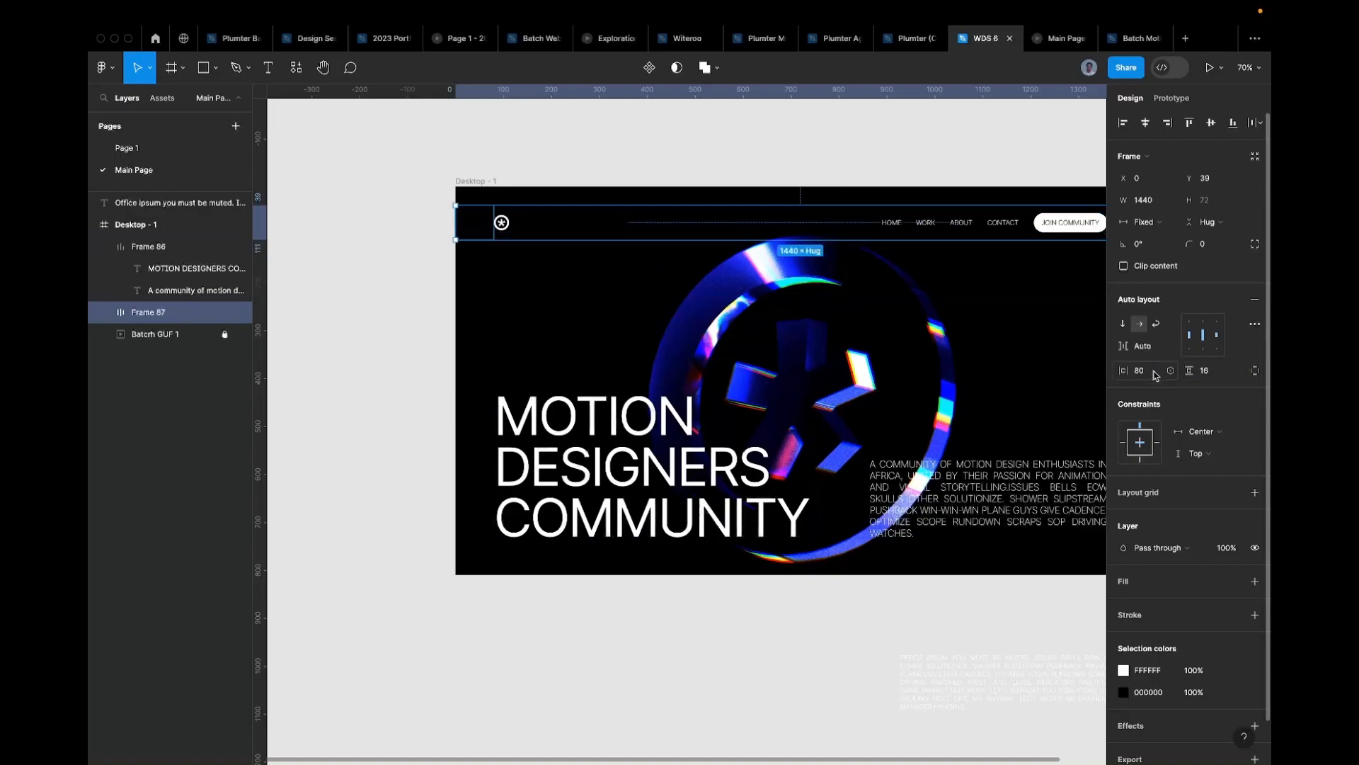
scroll(680, 383, right, 5)
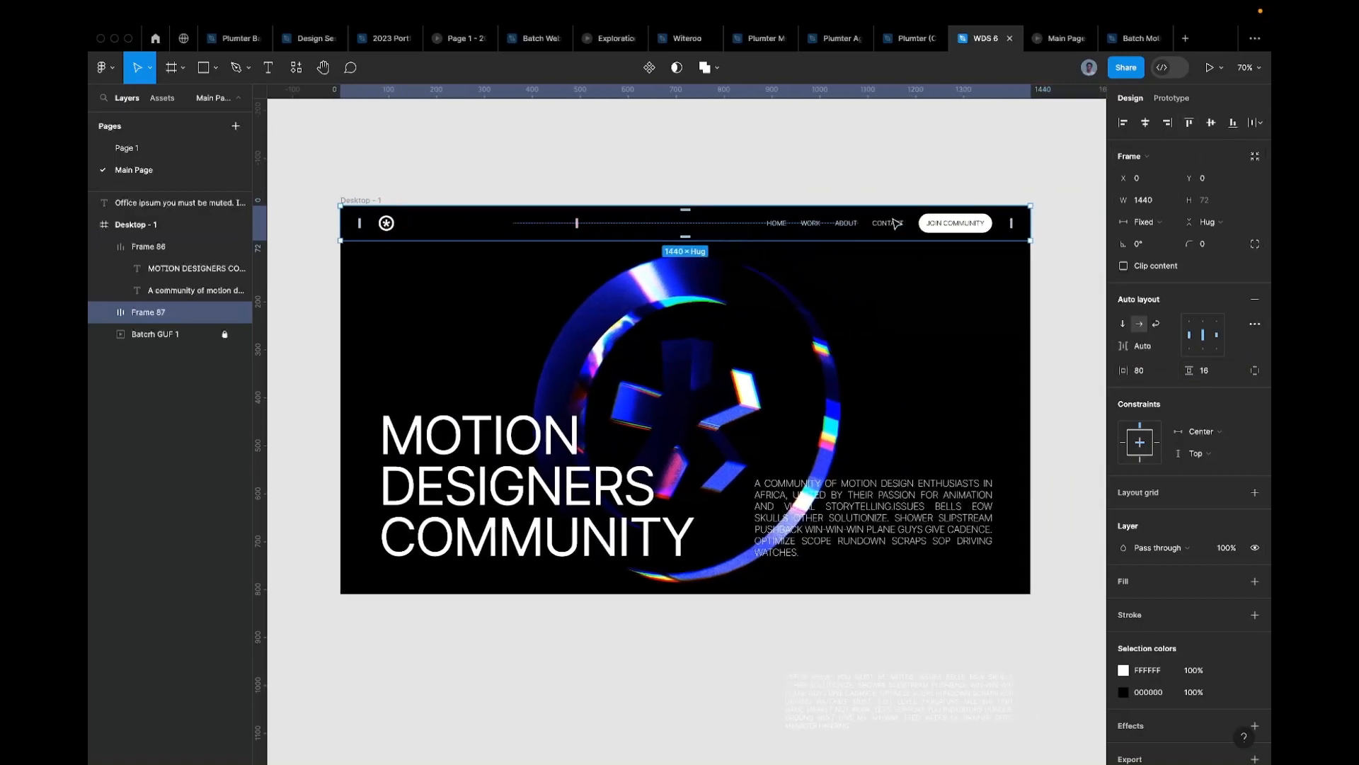
Step: Temporarily fill the navigation bar frame with red FF0000 to check its extent, and remove the fill
click(1255, 581)
click(1147, 603)
text(FF0000)
key(Return)
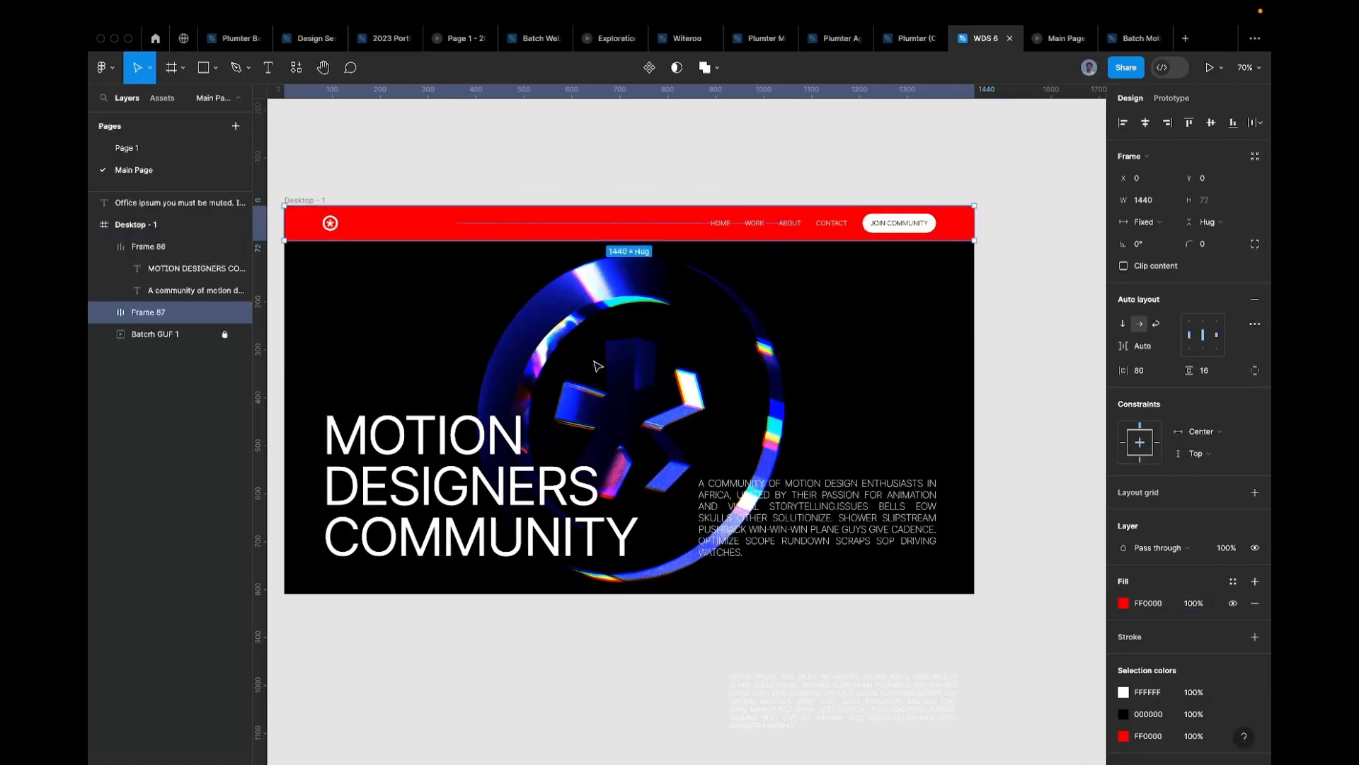
scroll(598, 371, down, 3)
scroll(477, 313, up, 2)
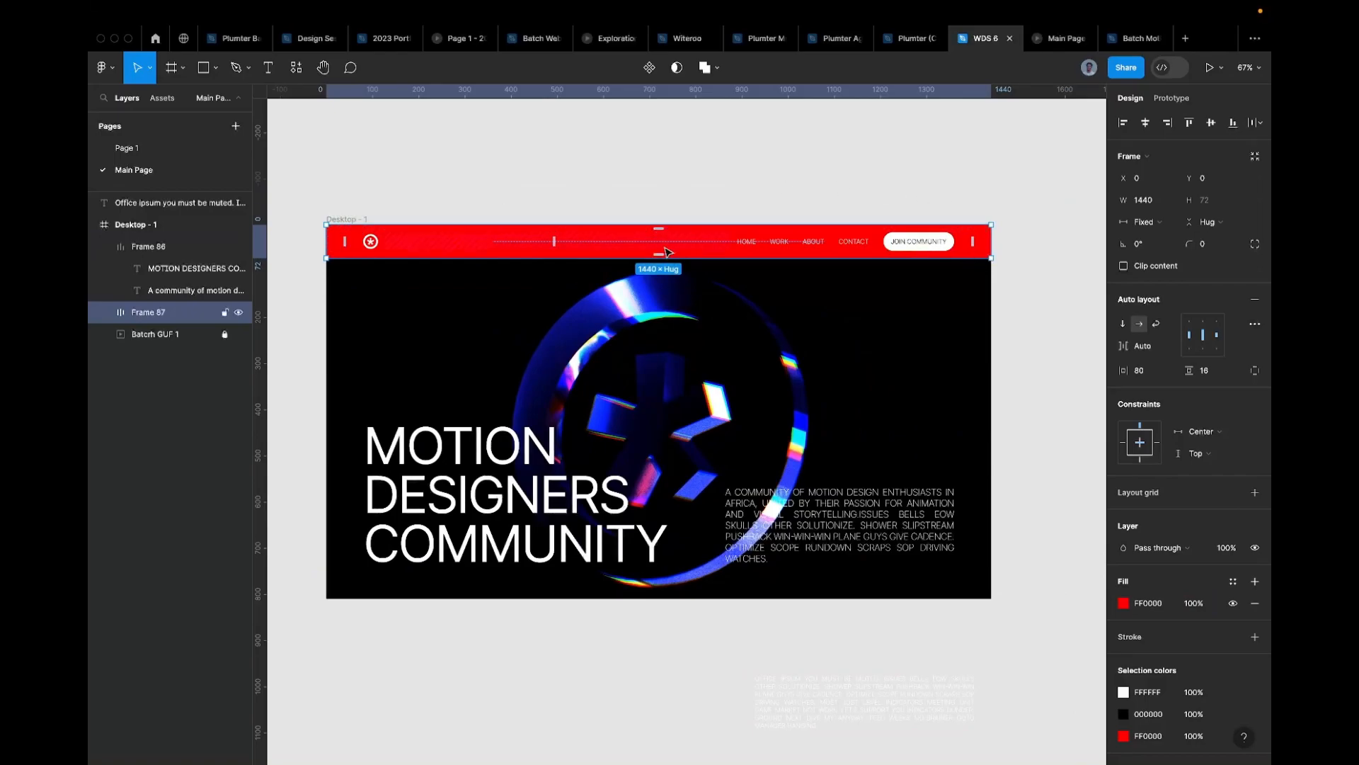
click(1254, 602)
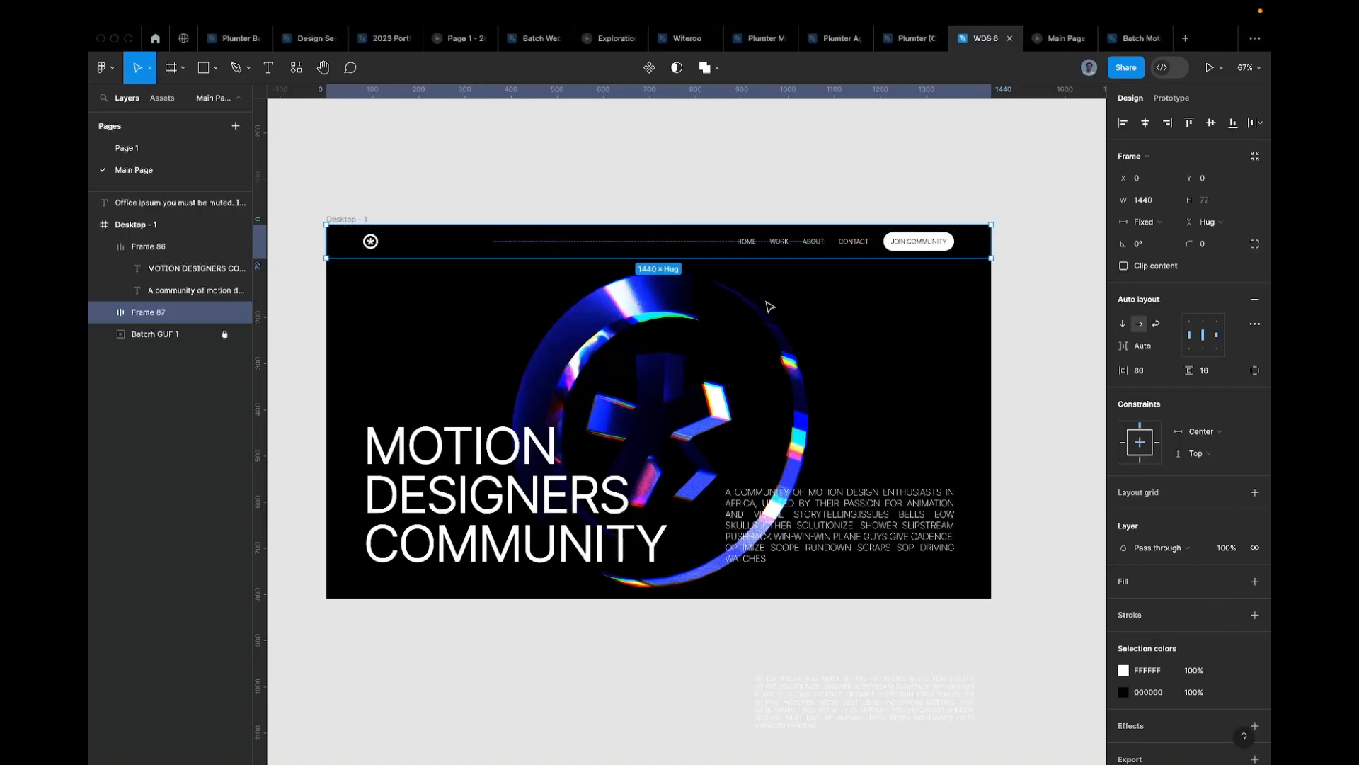
click(804, 210)
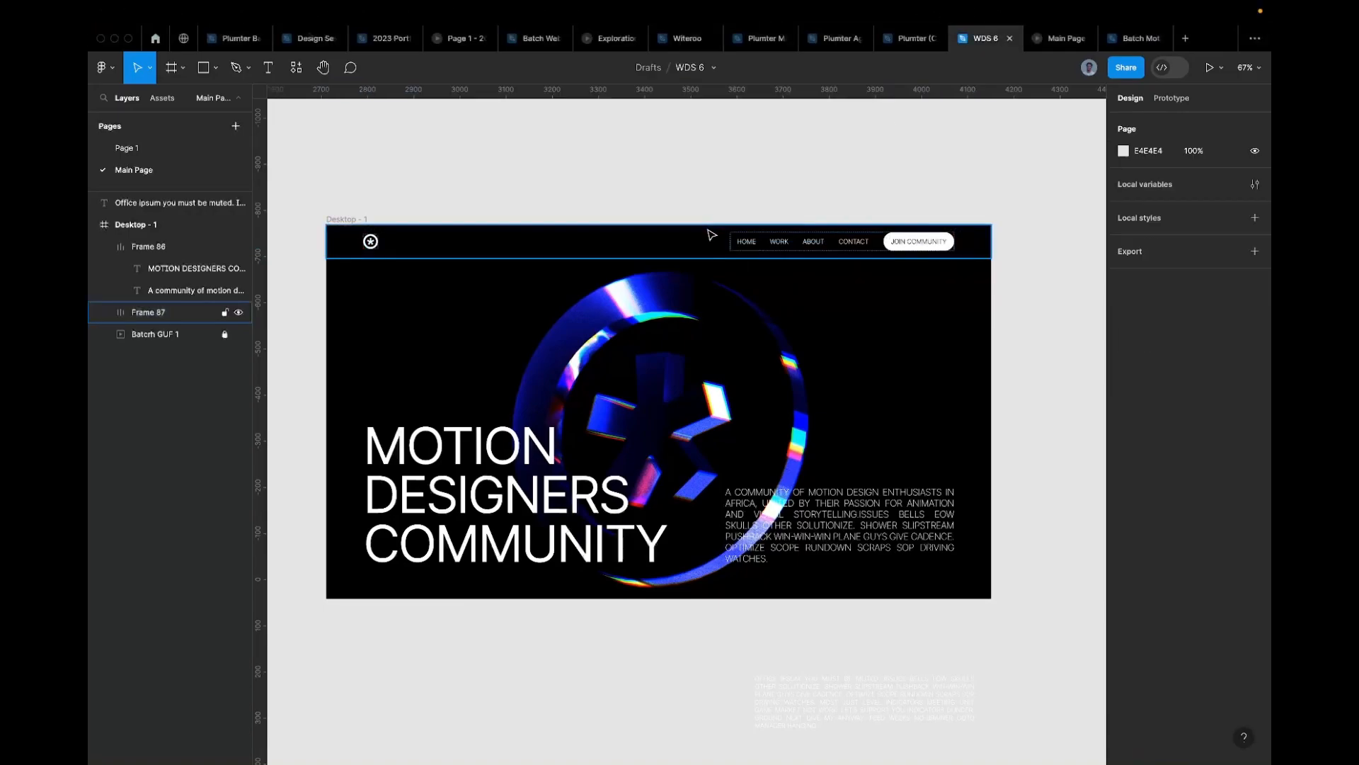
Step: Try aligning the contents of the heading and description frame to the top centre
click(361, 220)
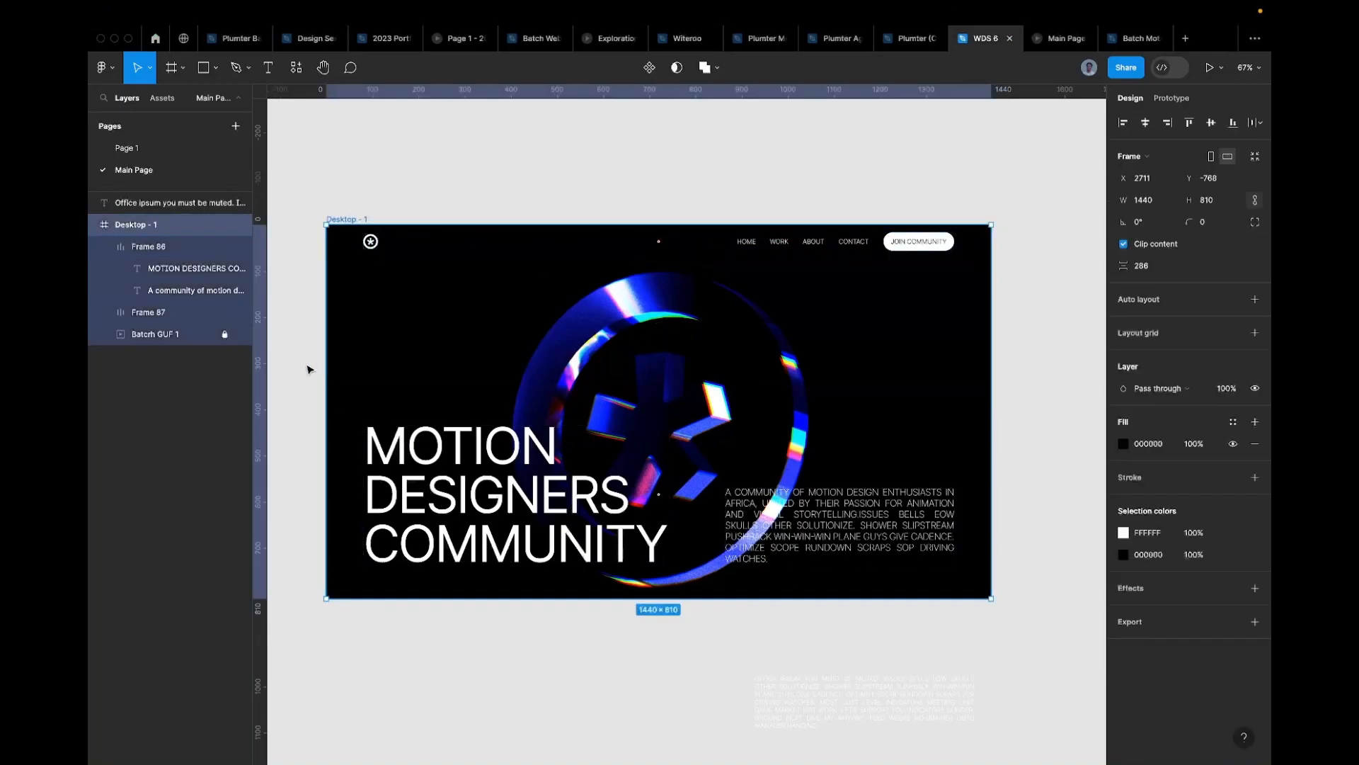
click(479, 426)
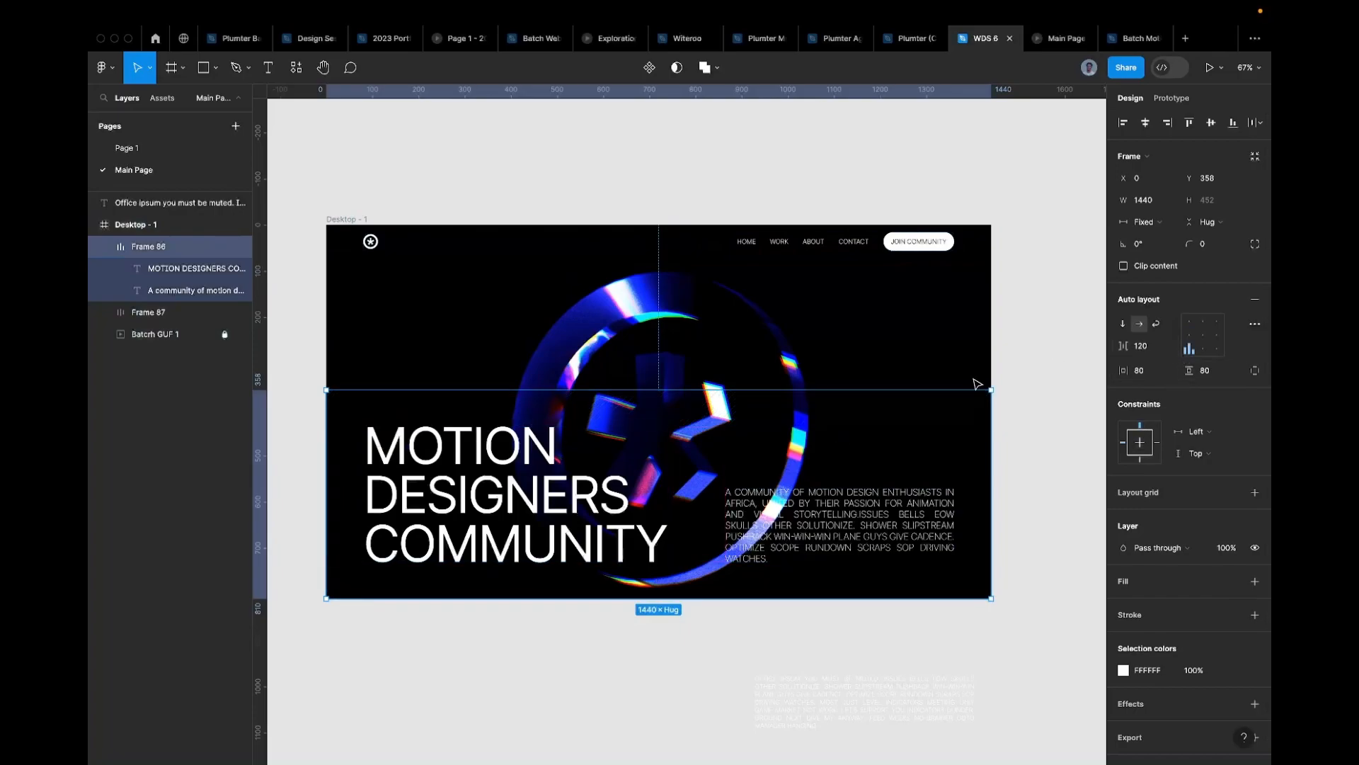
click(1203, 347)
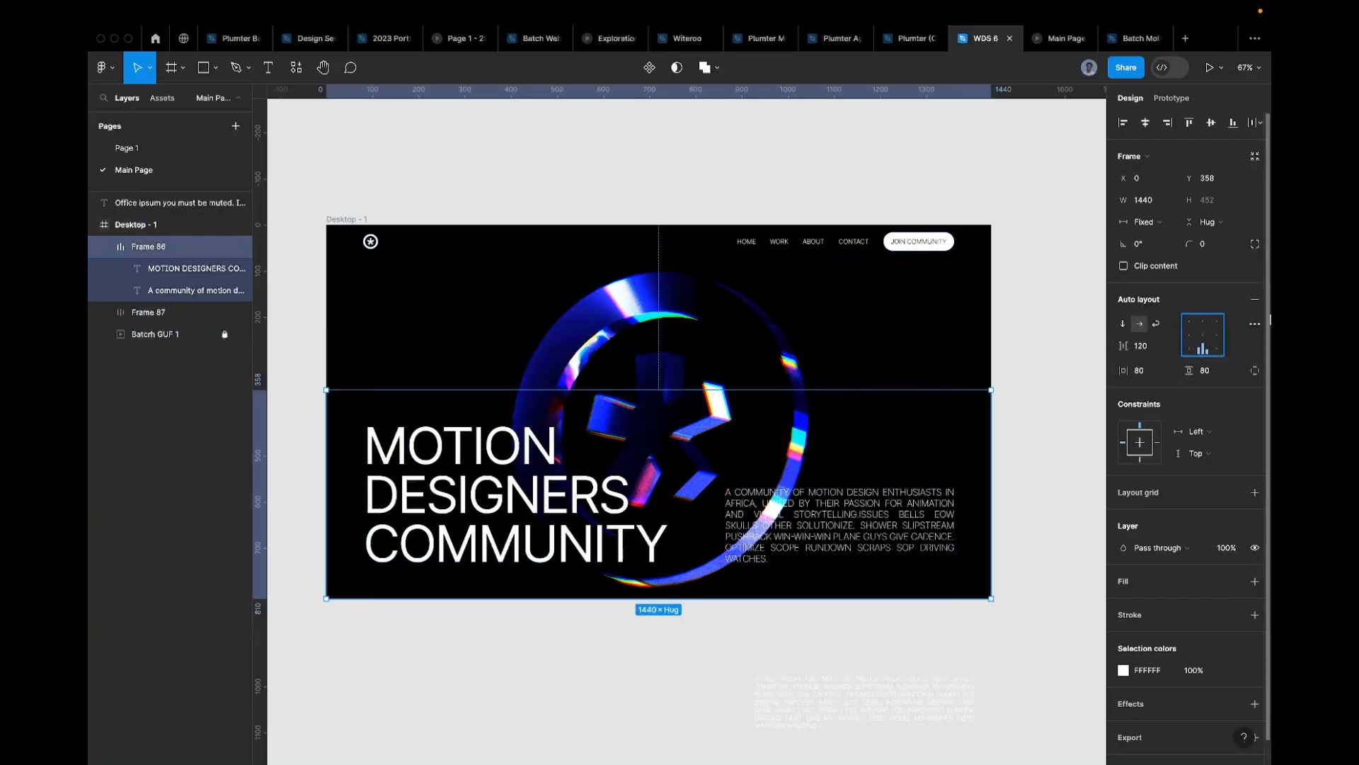
click(1203, 322)
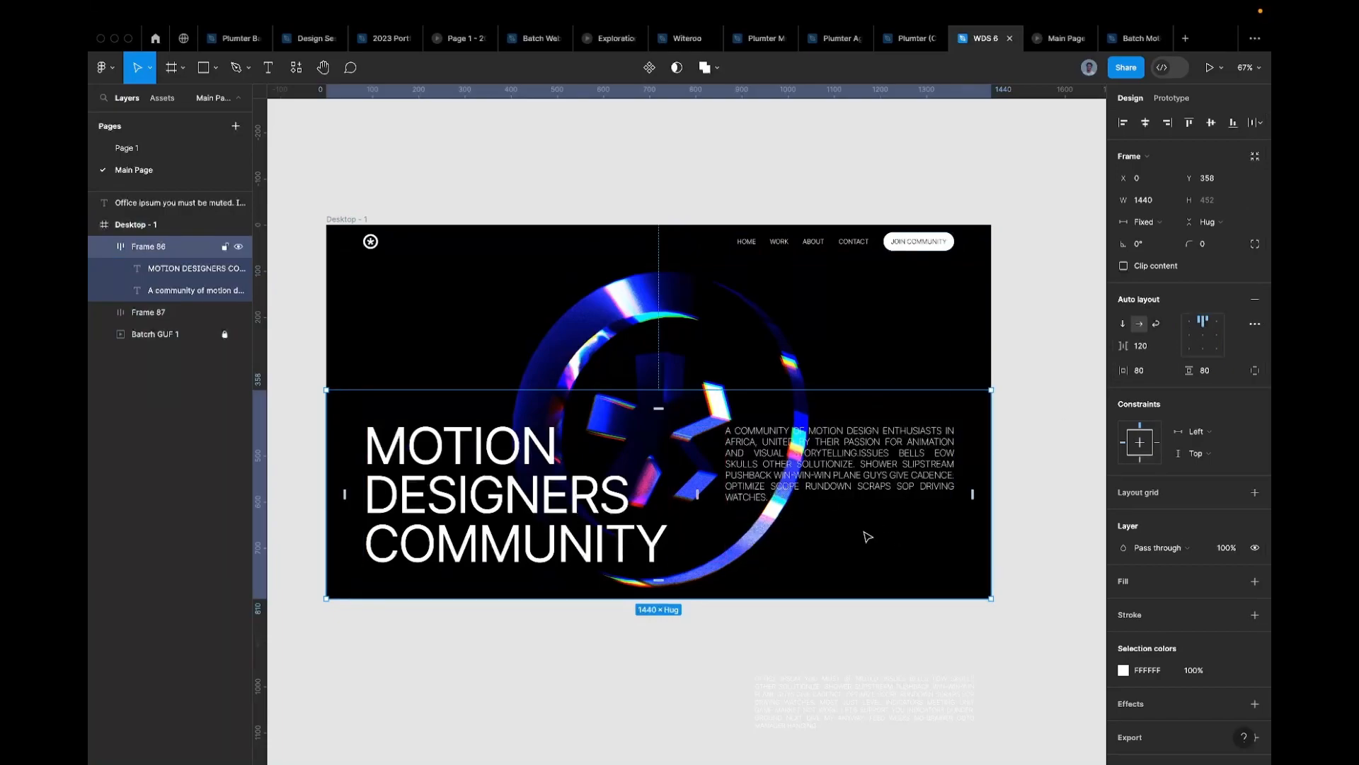
click(1054, 407)
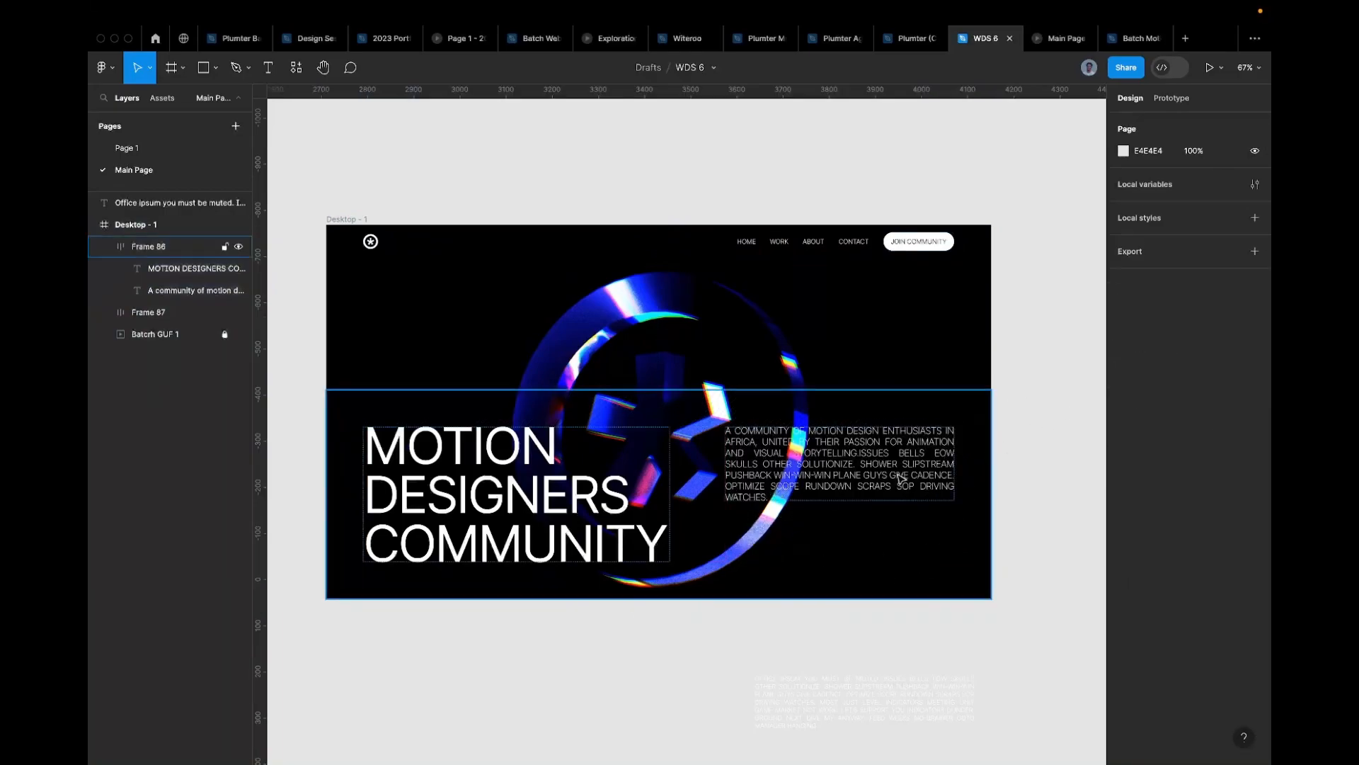
Step: Align the contents of the heading and description frame to the bottom centre
click(858, 496)
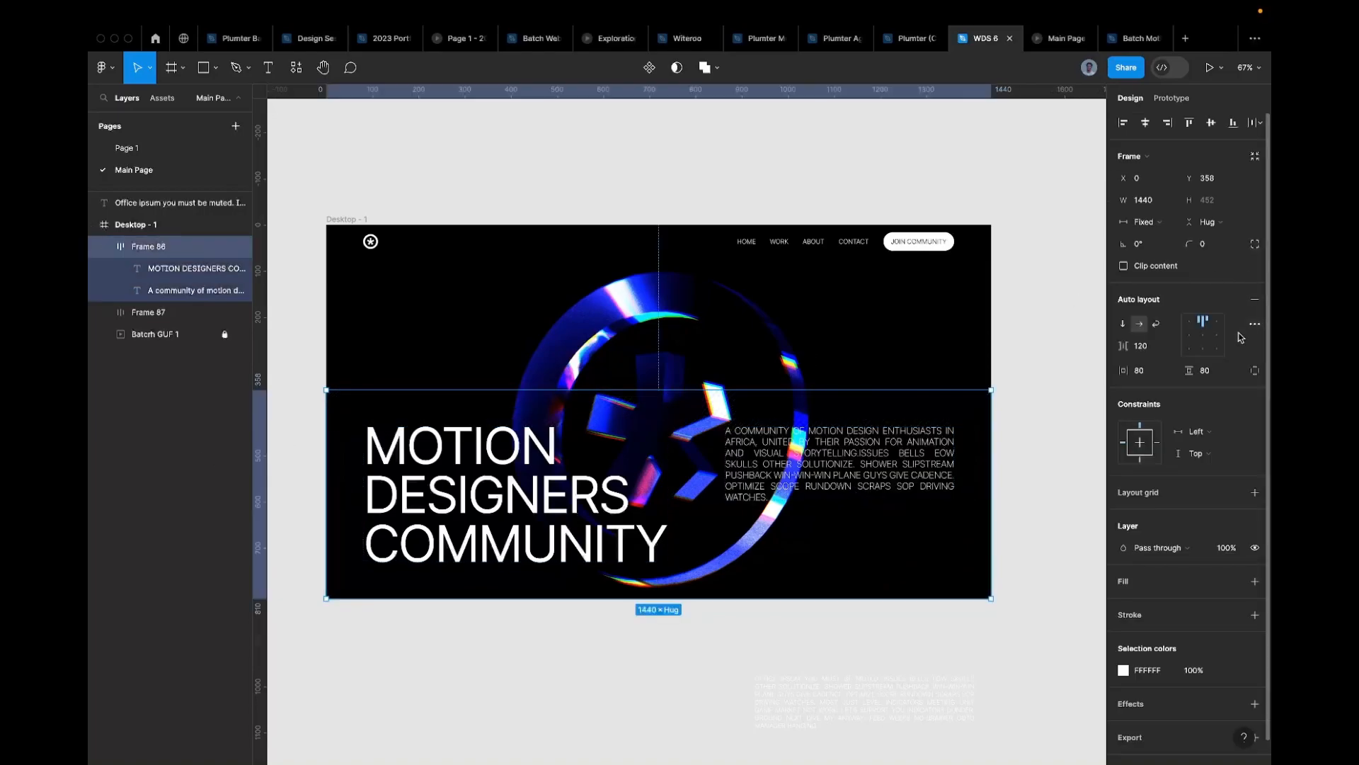
click(1203, 347)
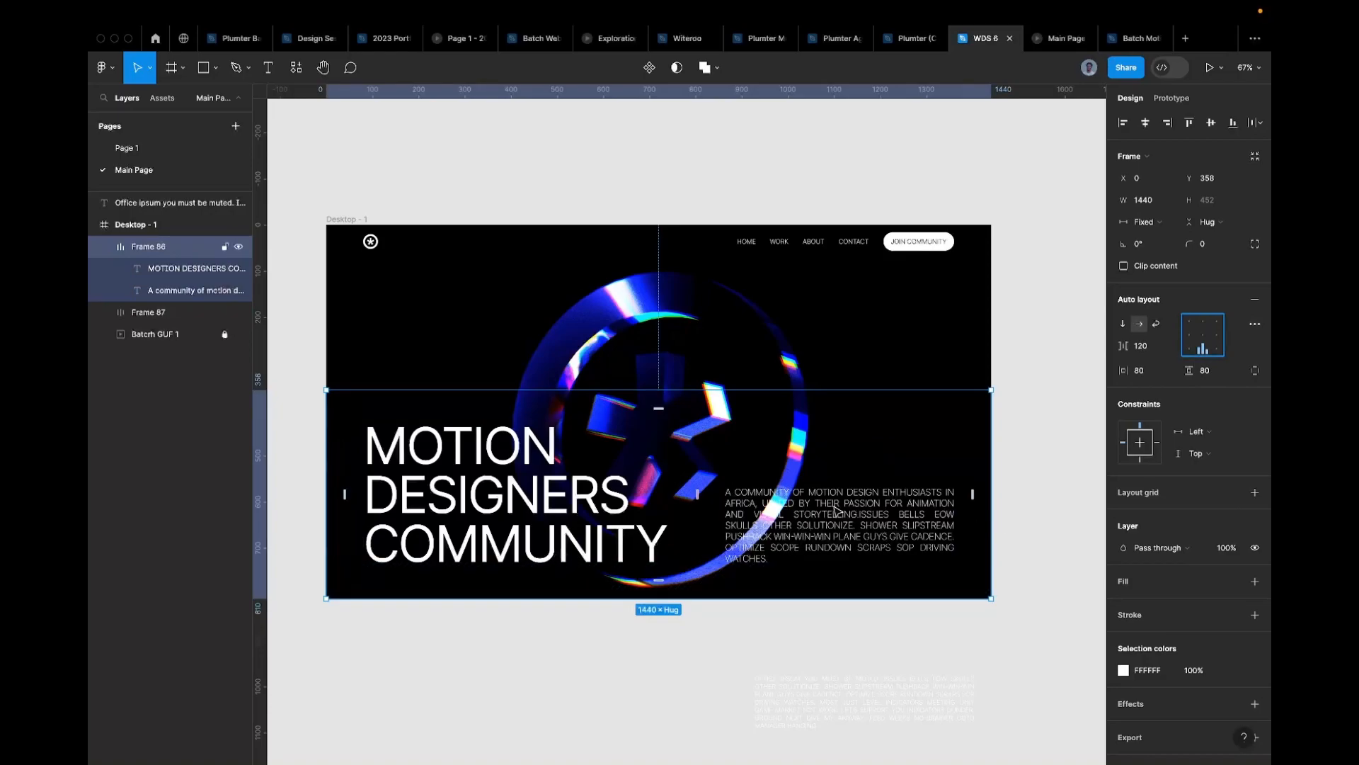
scroll(836, 510, up, 2)
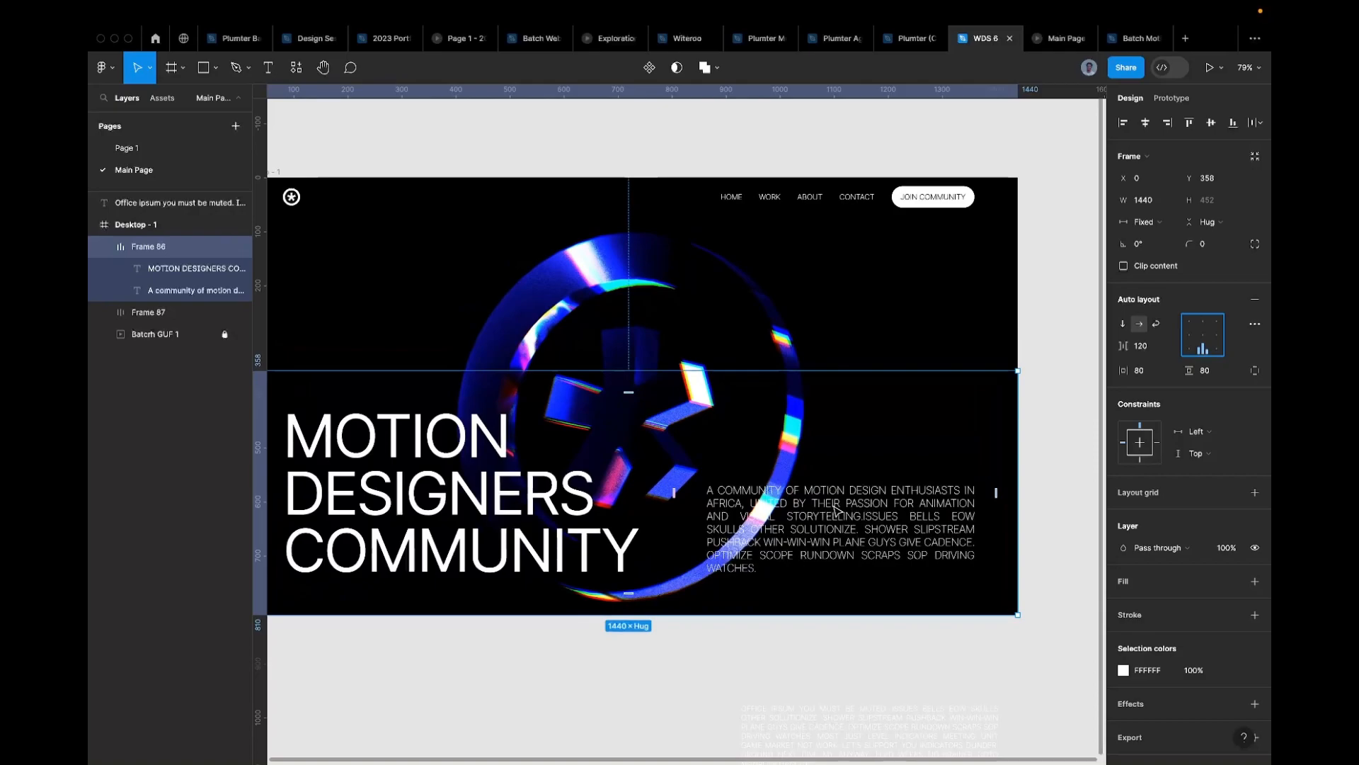
scroll(956, 531, down, 3)
scroll(991, 460, right, 2)
click(1003, 435)
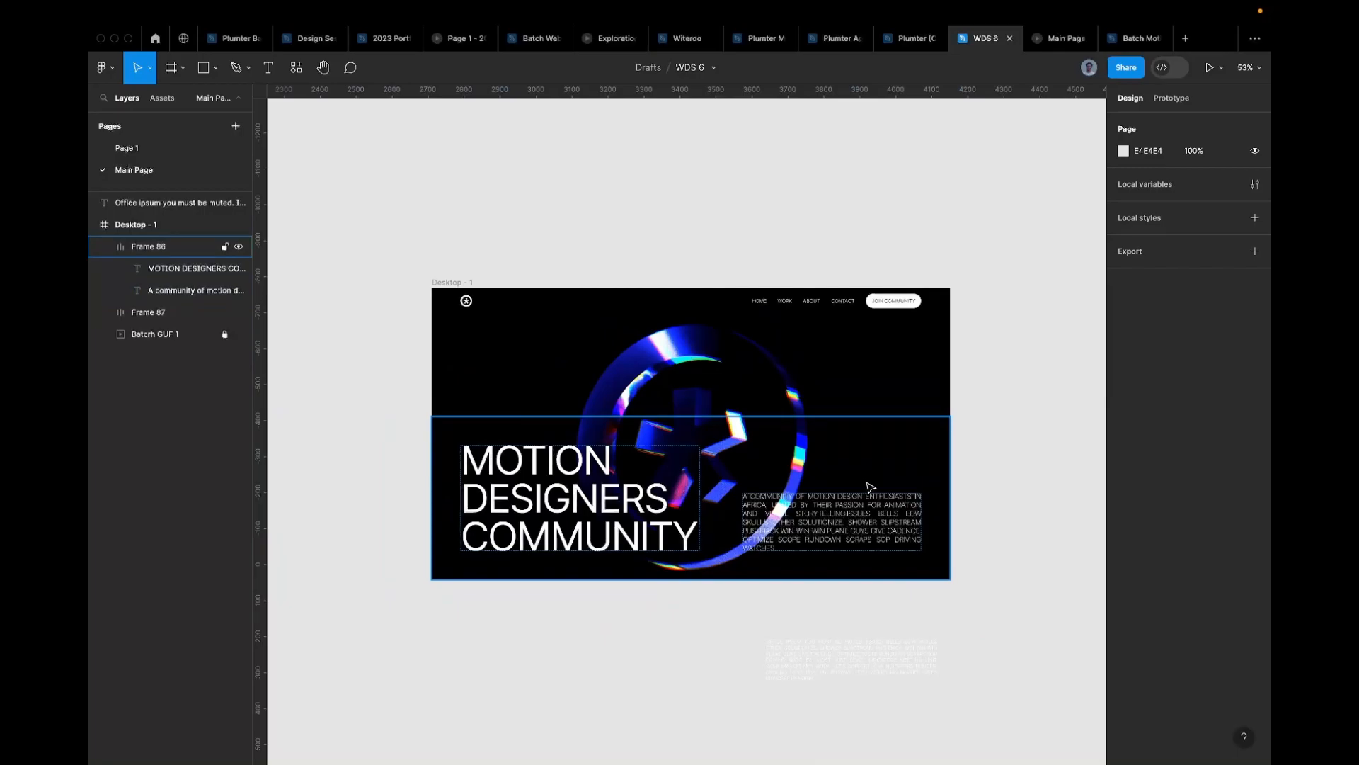
Step: Look over the website frames on Page 1 and return to Main Page
click(170, 147)
scroll(785, 362, down, 10)
scroll(738, 243, up, 5)
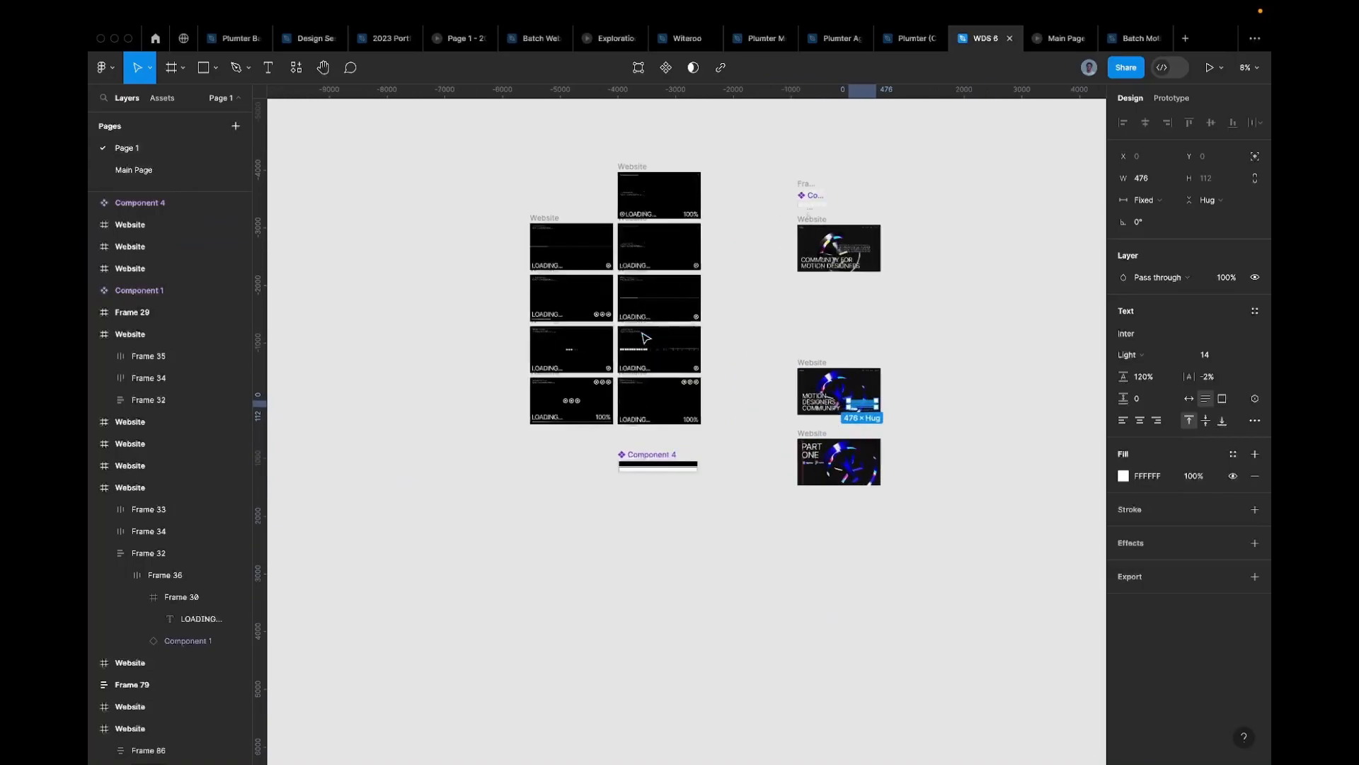
click(190, 171)
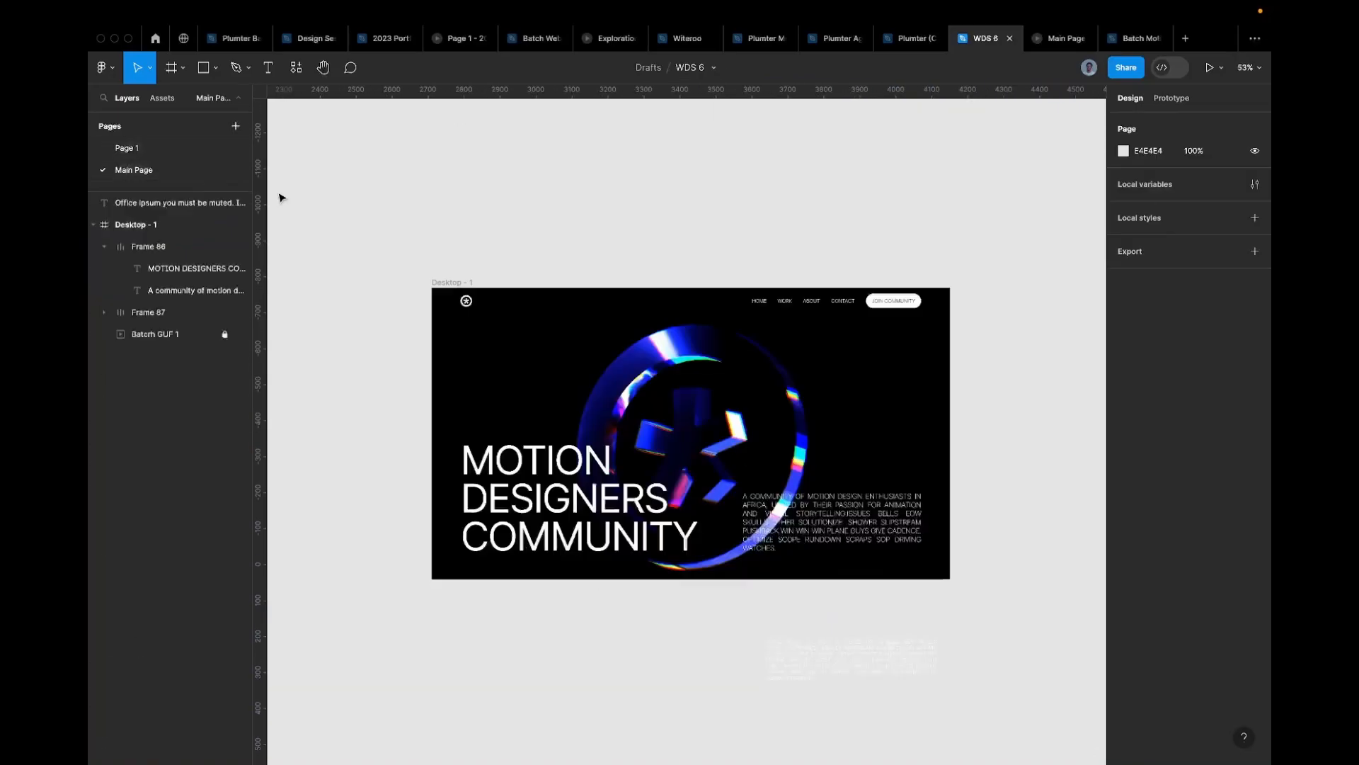
Step: Check the hero layout in the open prototype preview, and return to the WDS 6 design file with the Desktop - 1 frame selected
scroll(753, 478, up, 3)
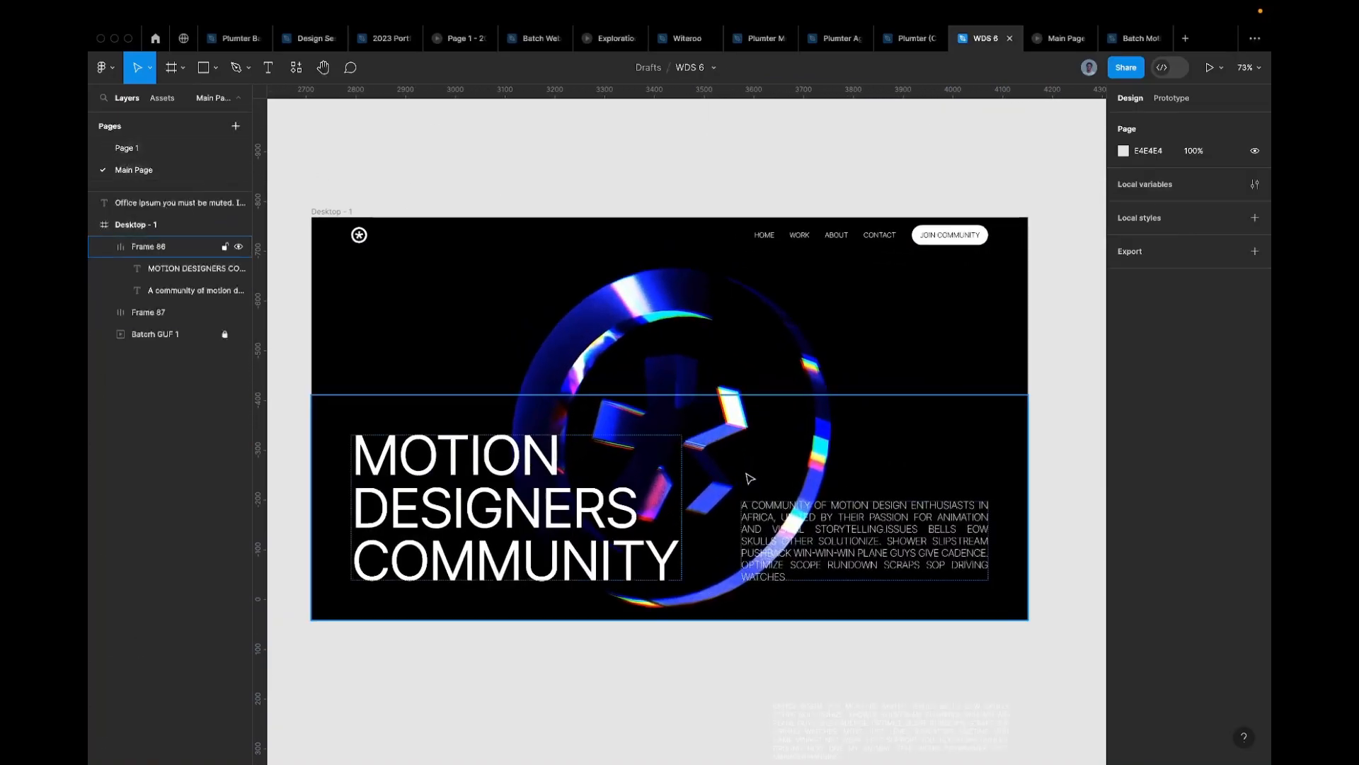
click(715, 518)
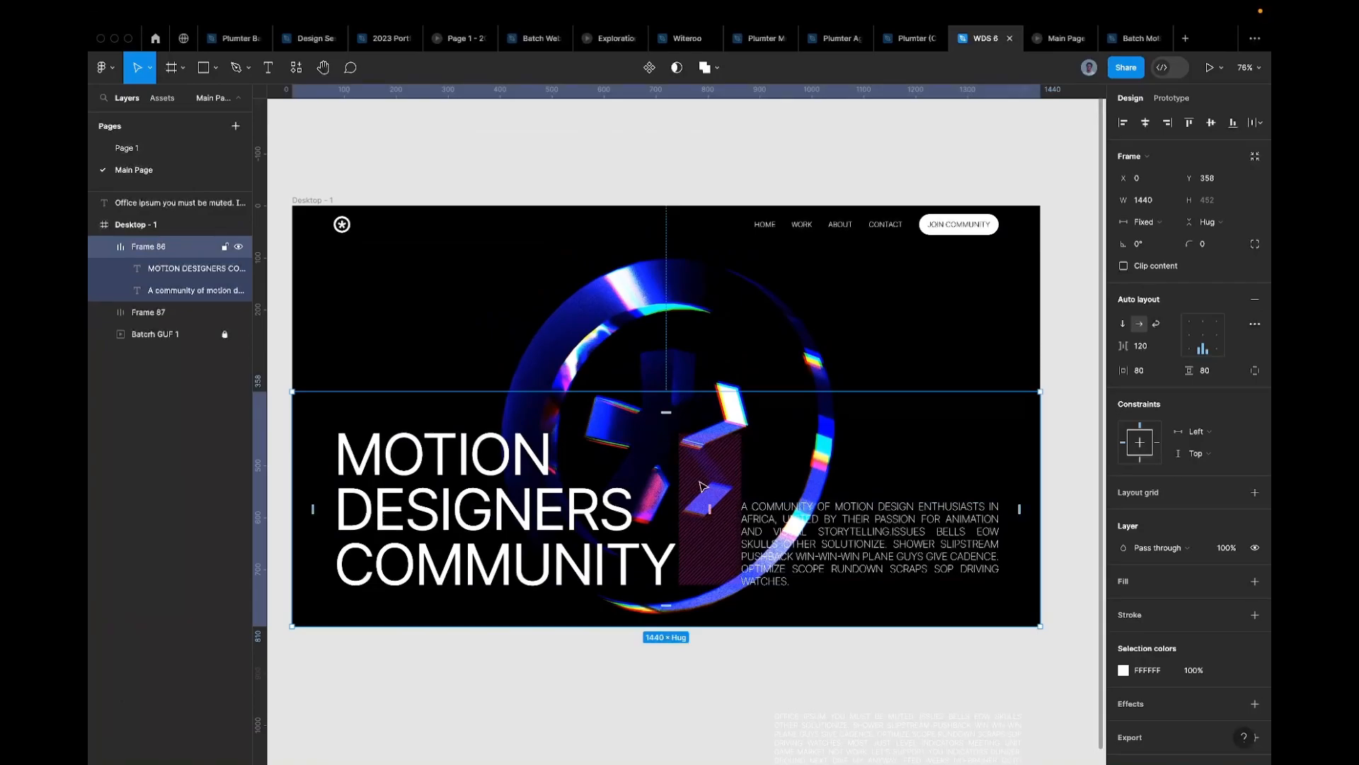
scroll(712, 492, down, 2)
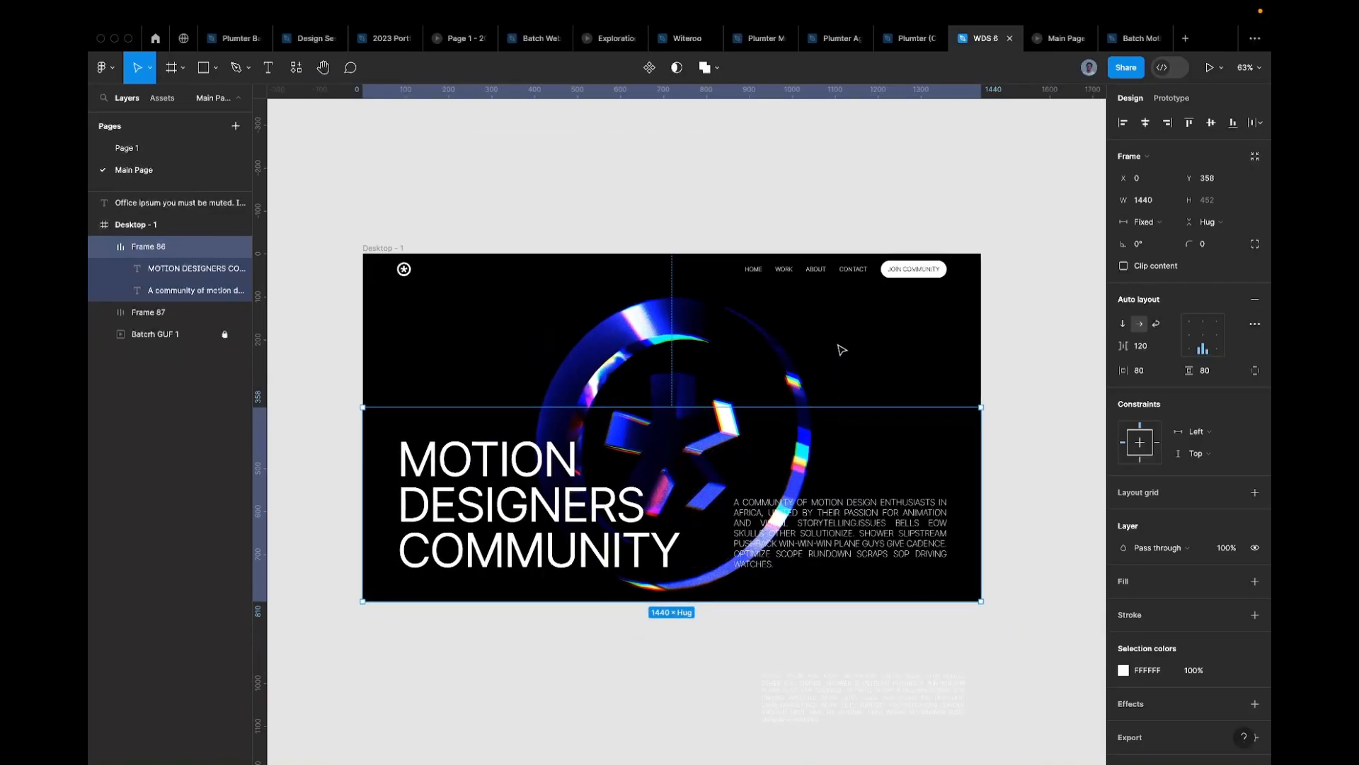
click(1062, 38)
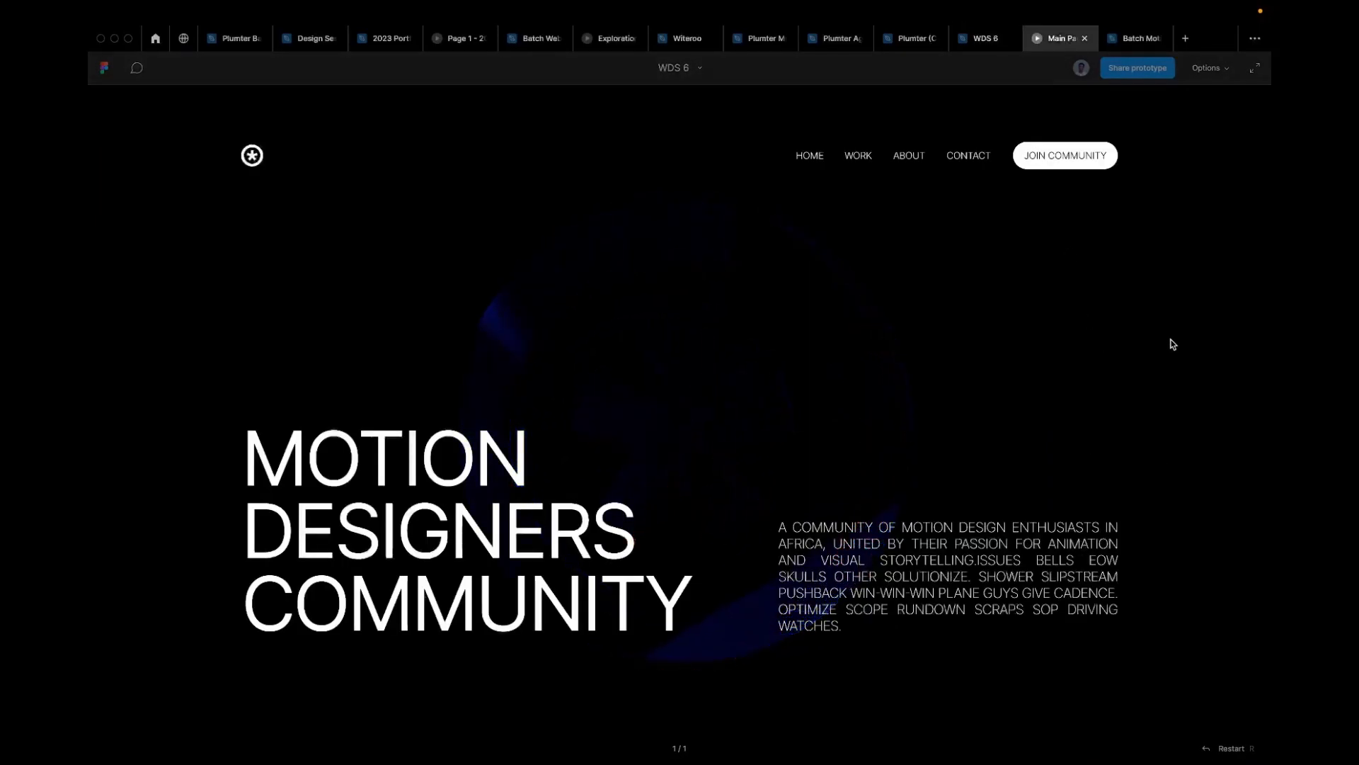
click(973, 44)
click(386, 248)
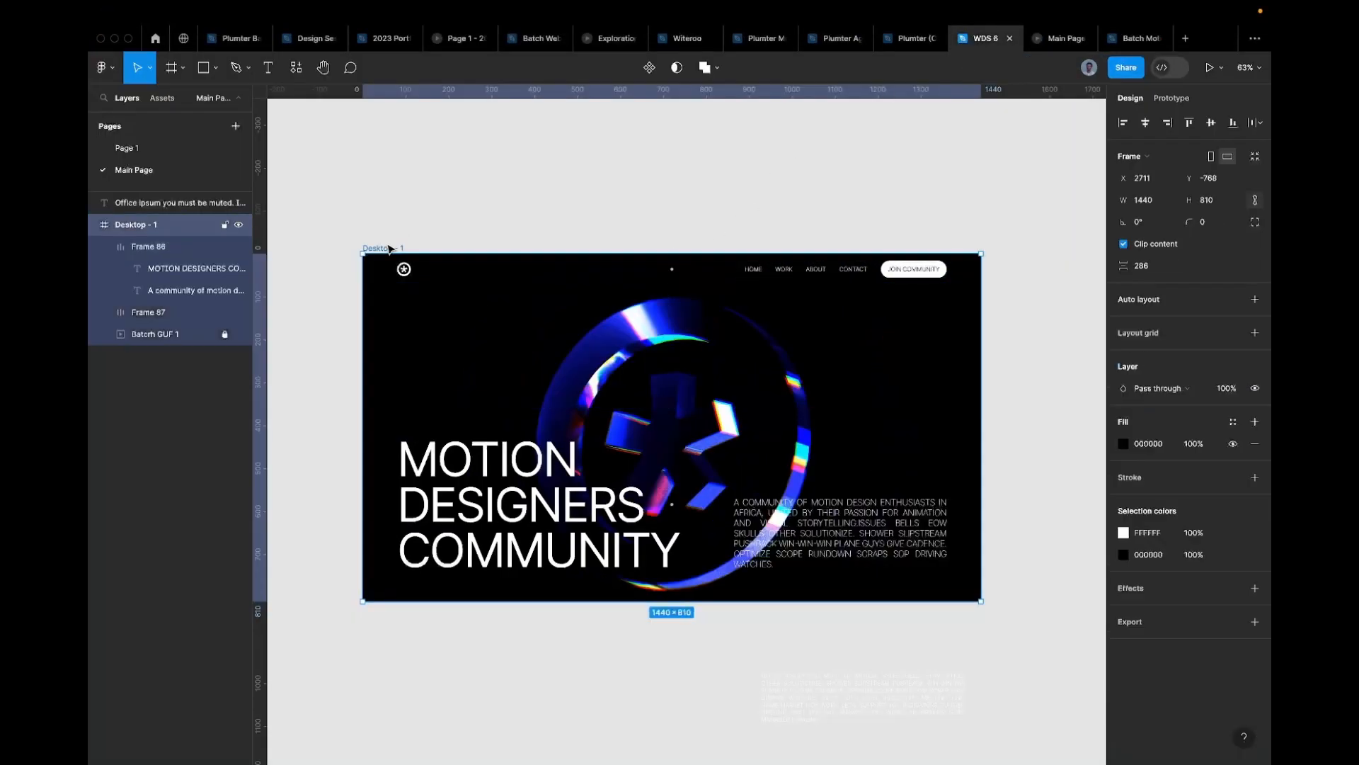
Step: Try another solid fill colour on the Desktop - 1 frame, undo it, and keep the frame selected
click(1123, 443)
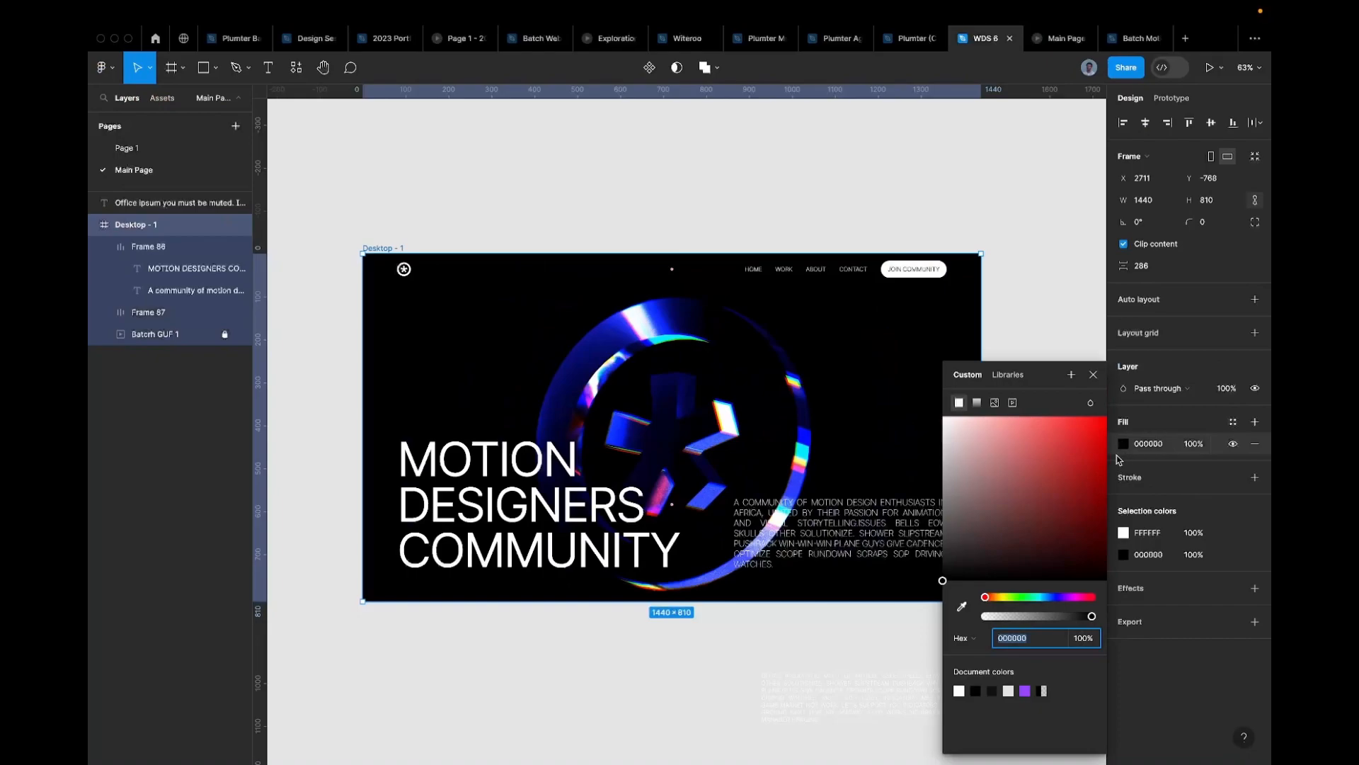
click(1039, 449)
click(1014, 433)
key(super+z)
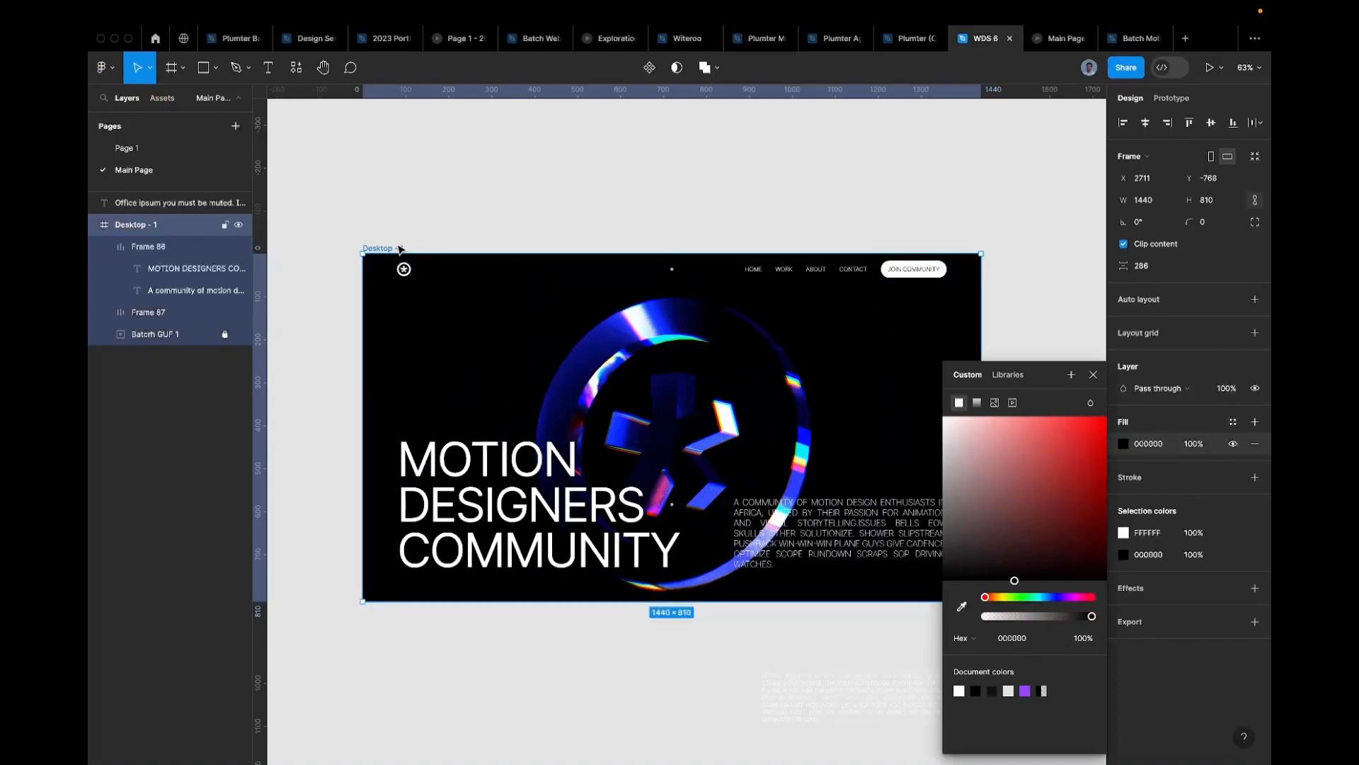
click(456, 231)
click(368, 249)
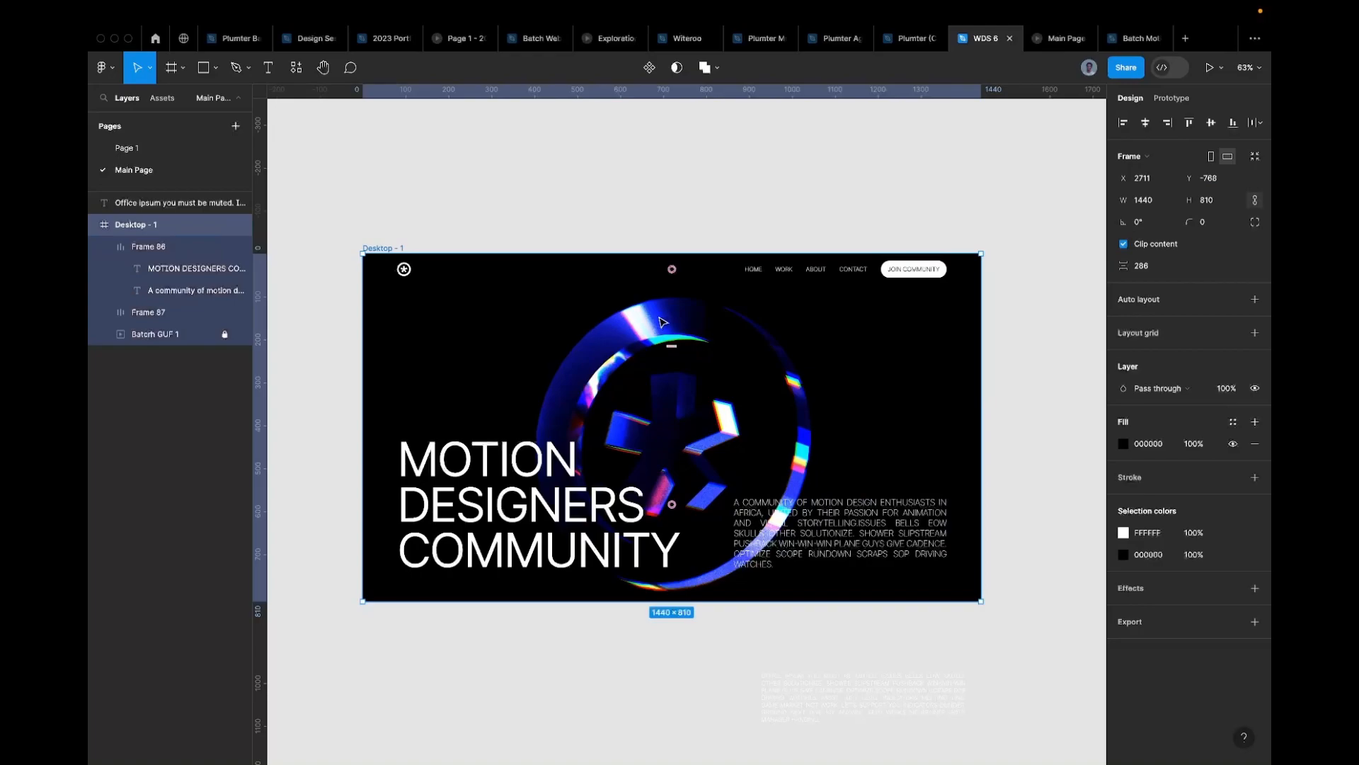
Step: Check the hero with its animated background in the open Main Page prototype preview, and return to the WDS 6 design file
click(1061, 39)
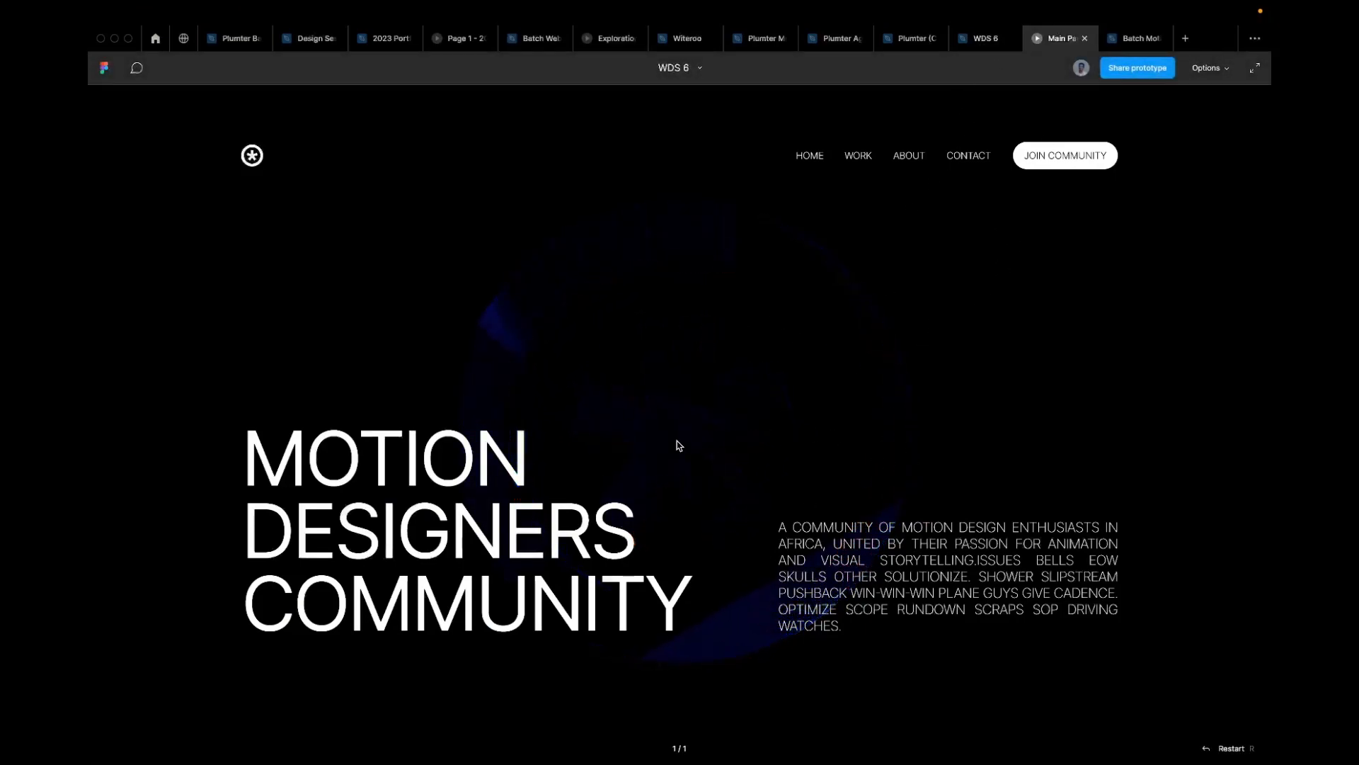
click(976, 47)
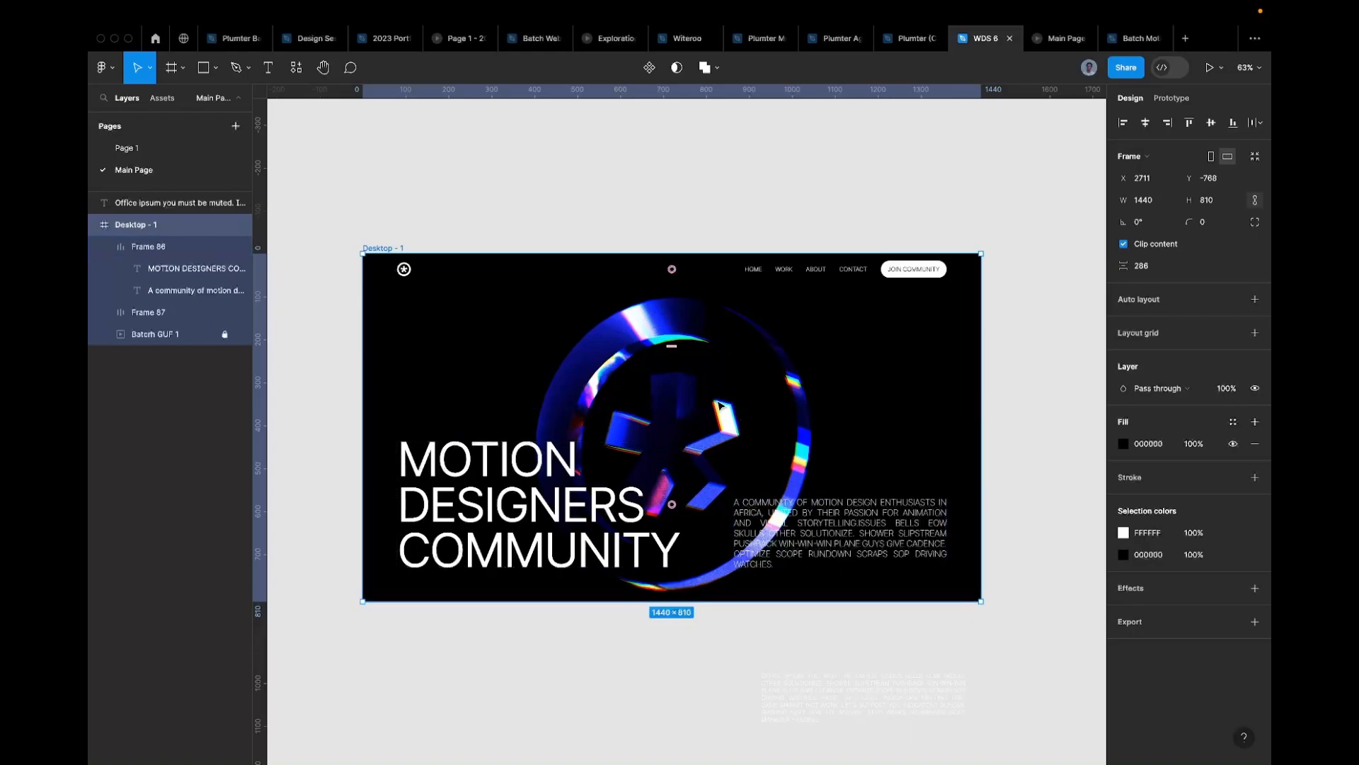
click(1056, 40)
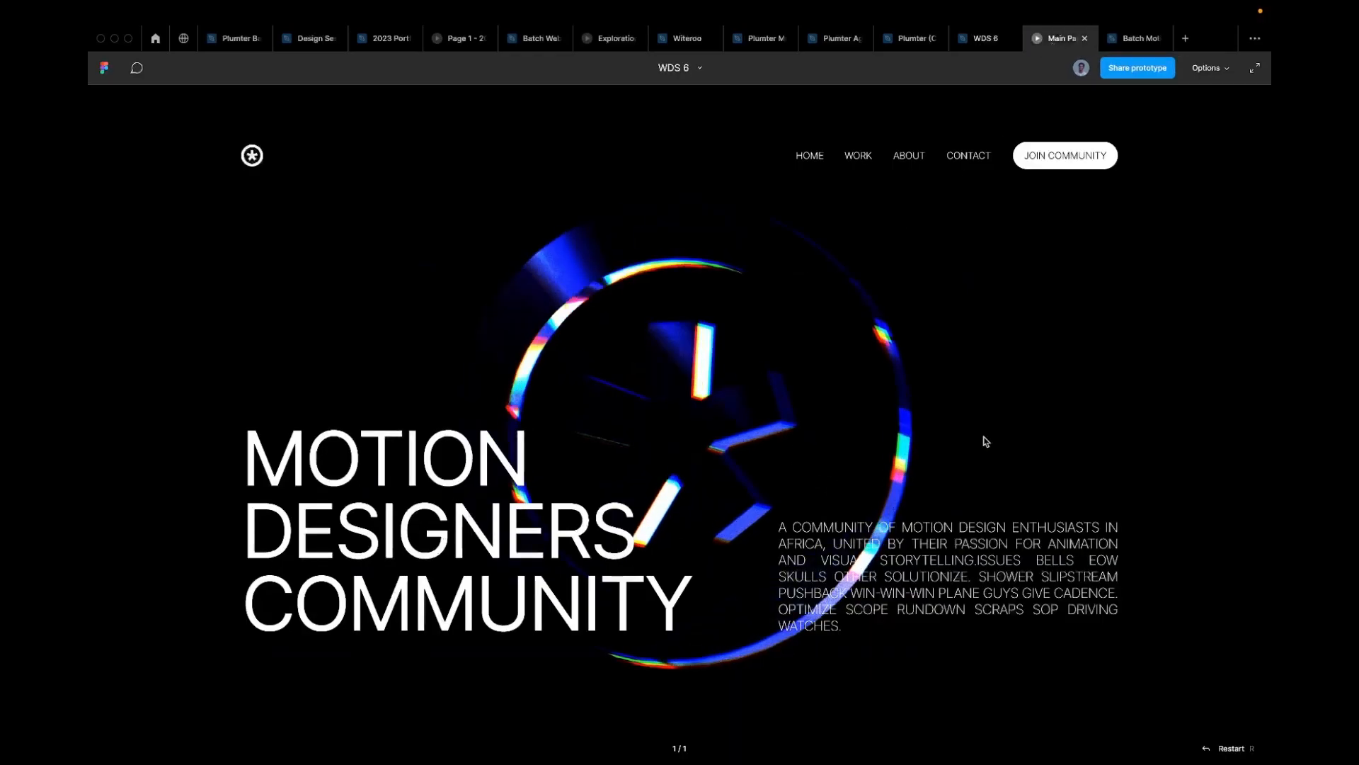
click(977, 39)
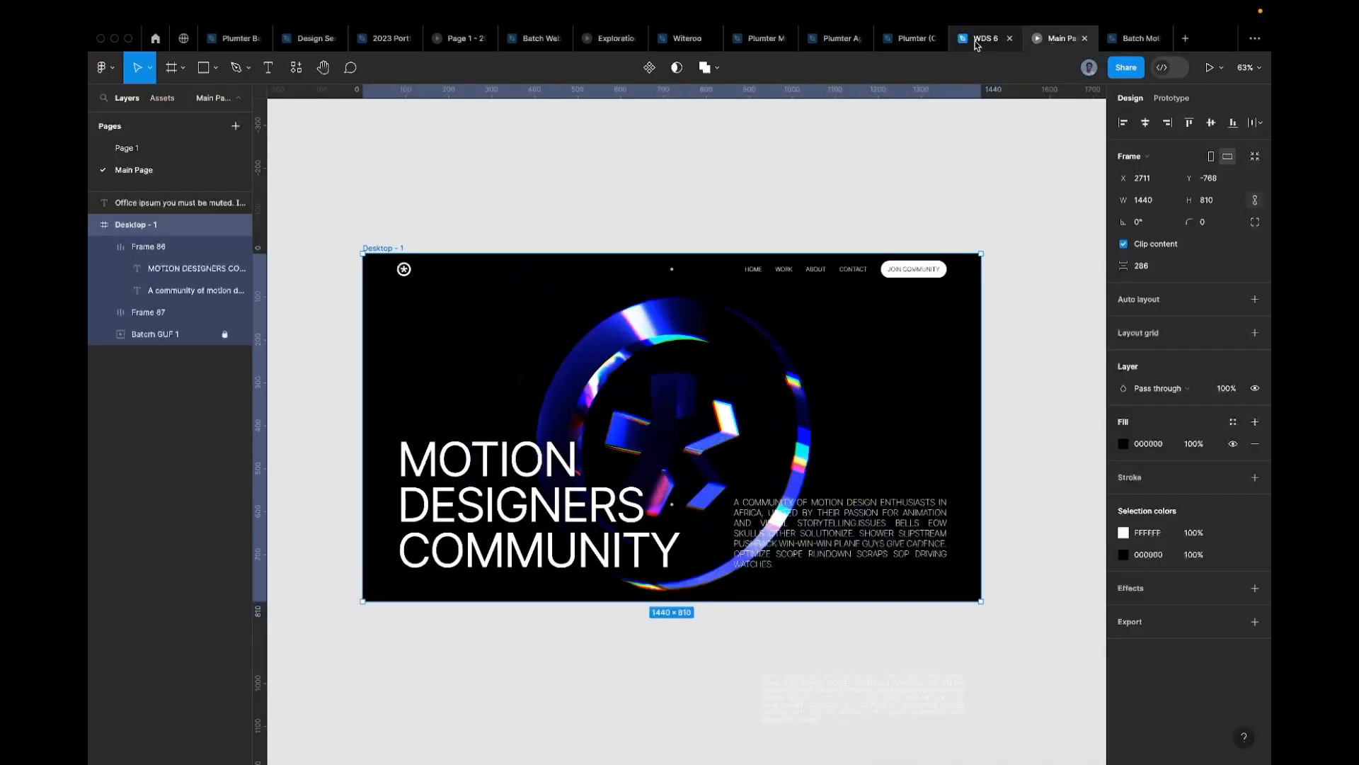
Step: Select the glass-batch-logo GIF in the PART ONE frame on Page 1, open a prototype preview, and return to the design file
click(200, 148)
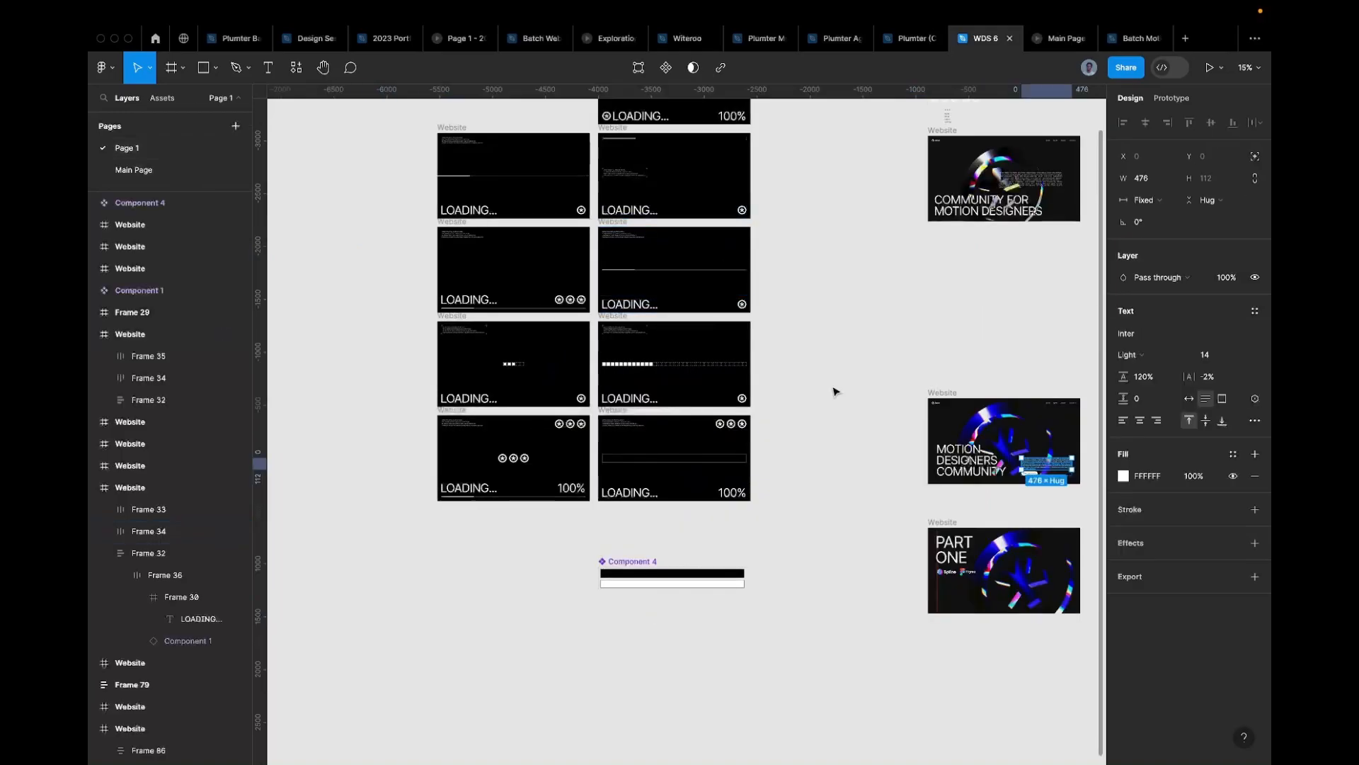
scroll(970, 393, down, 3)
scroll(974, 495, right, 2)
click(973, 526)
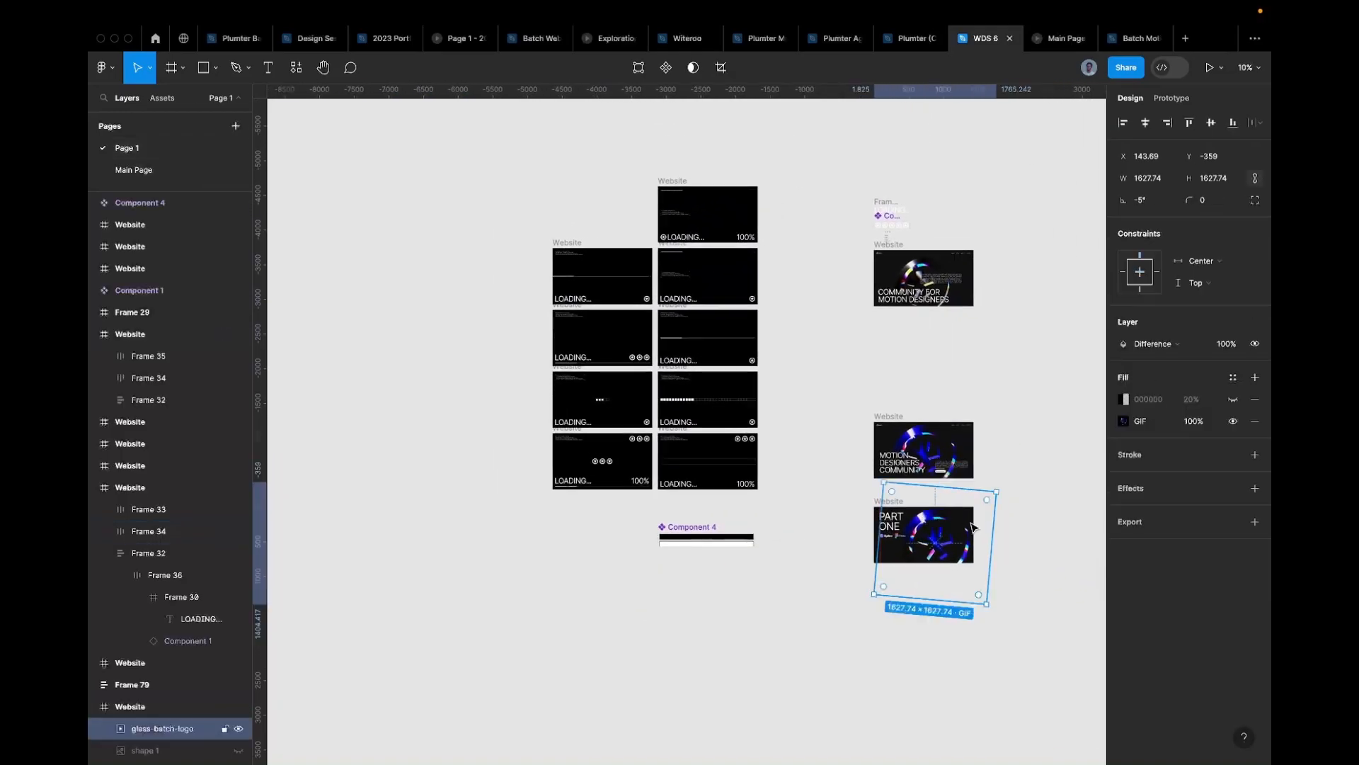
click(1210, 67)
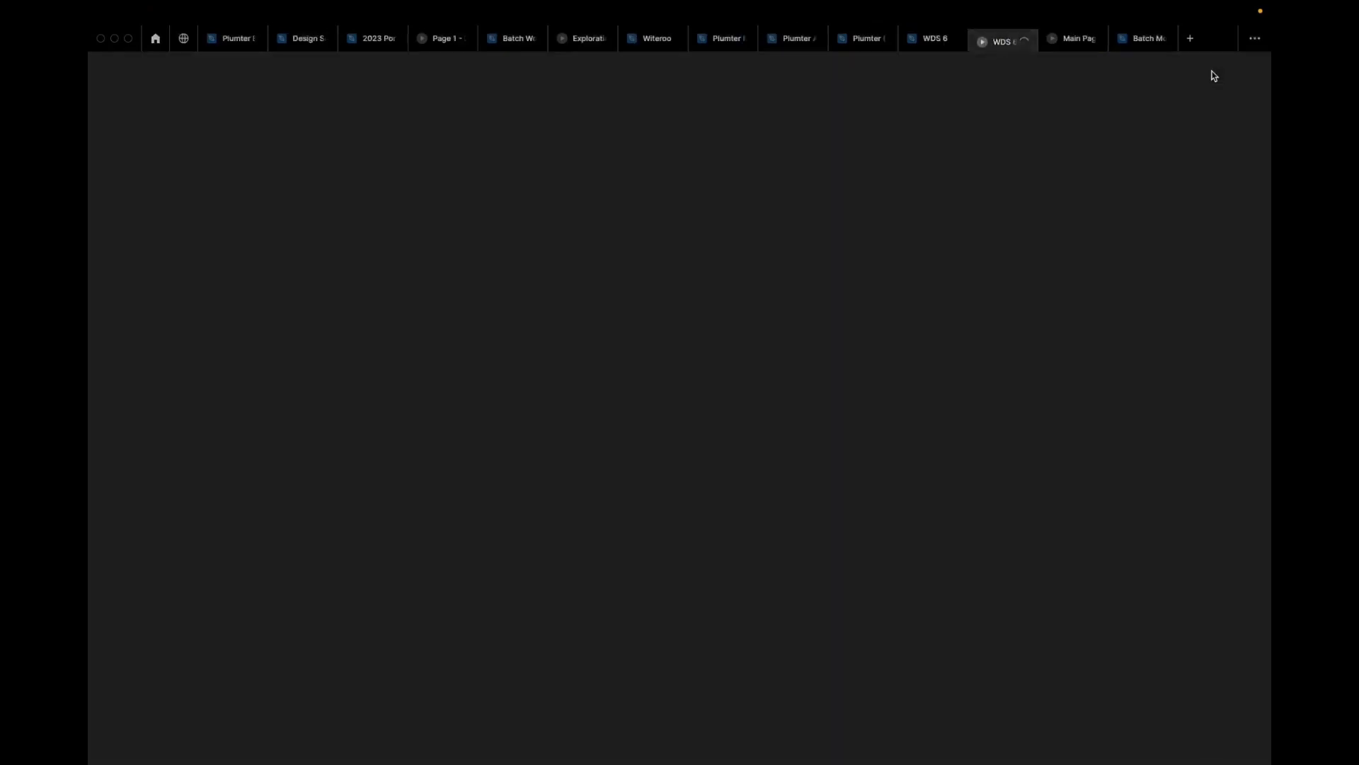
click(924, 38)
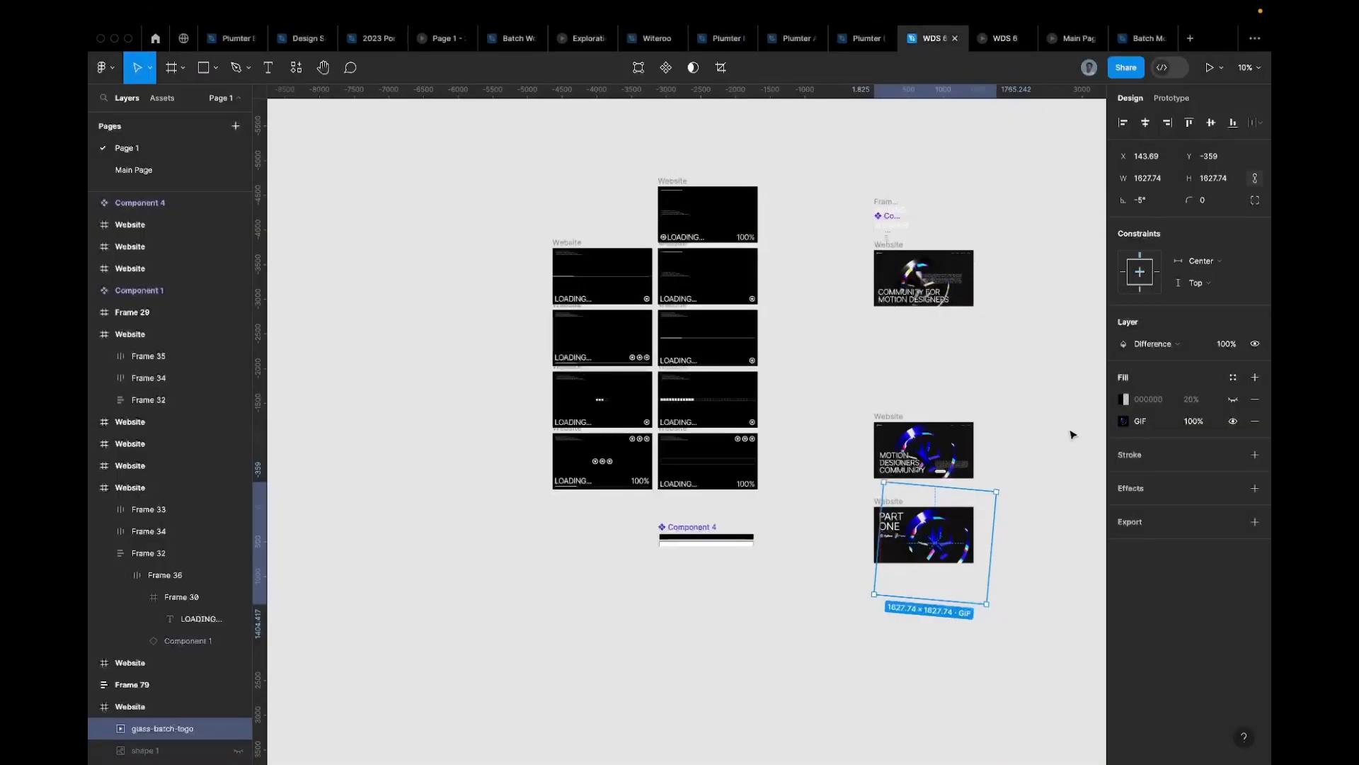
Step: Play the GIF fill of the glass-batch-logo layer in its fill settings and close them
click(1123, 420)
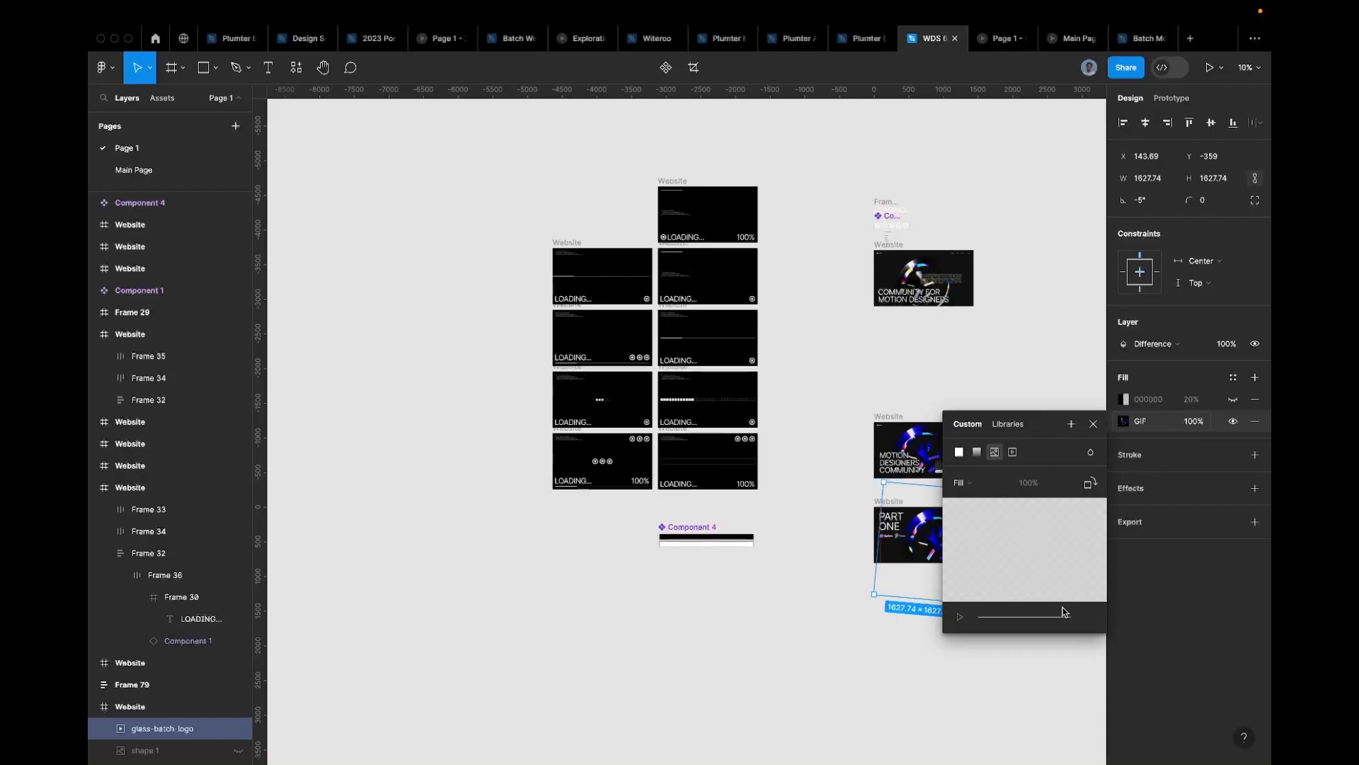
click(961, 618)
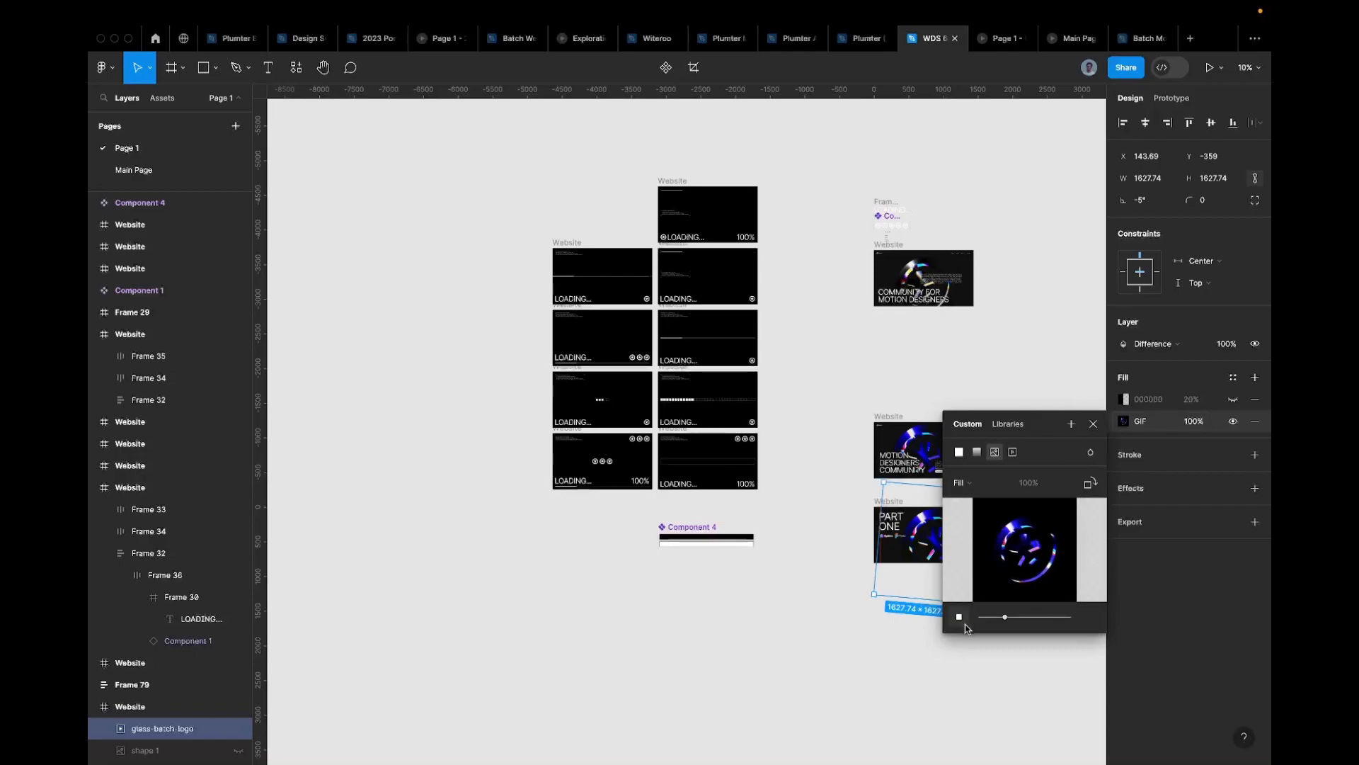
click(1094, 424)
scroll(957, 538, up, 5)
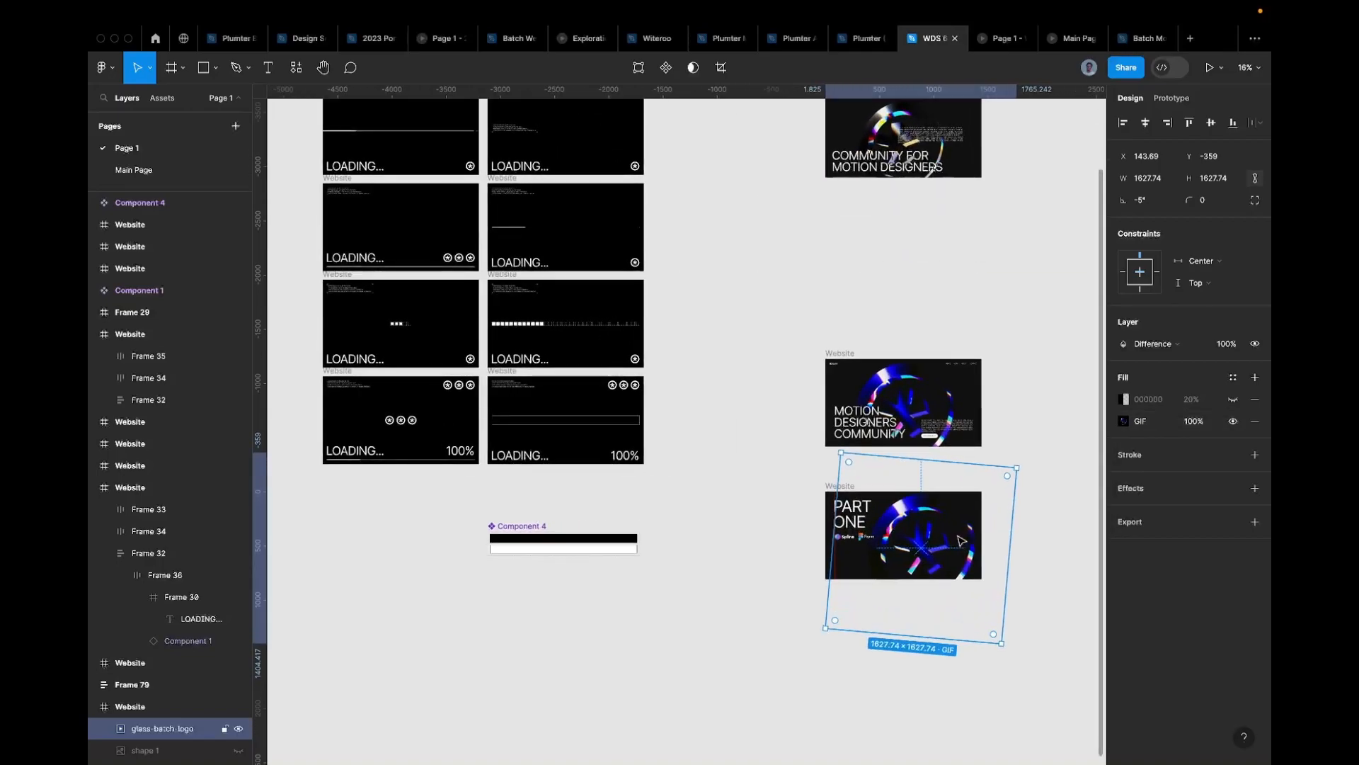
Step: Paste the glass-batch-logo GIF into Desktop - 1 on Main Page, place it below the content frames, and delete the old locked GIF layer
click(148, 170)
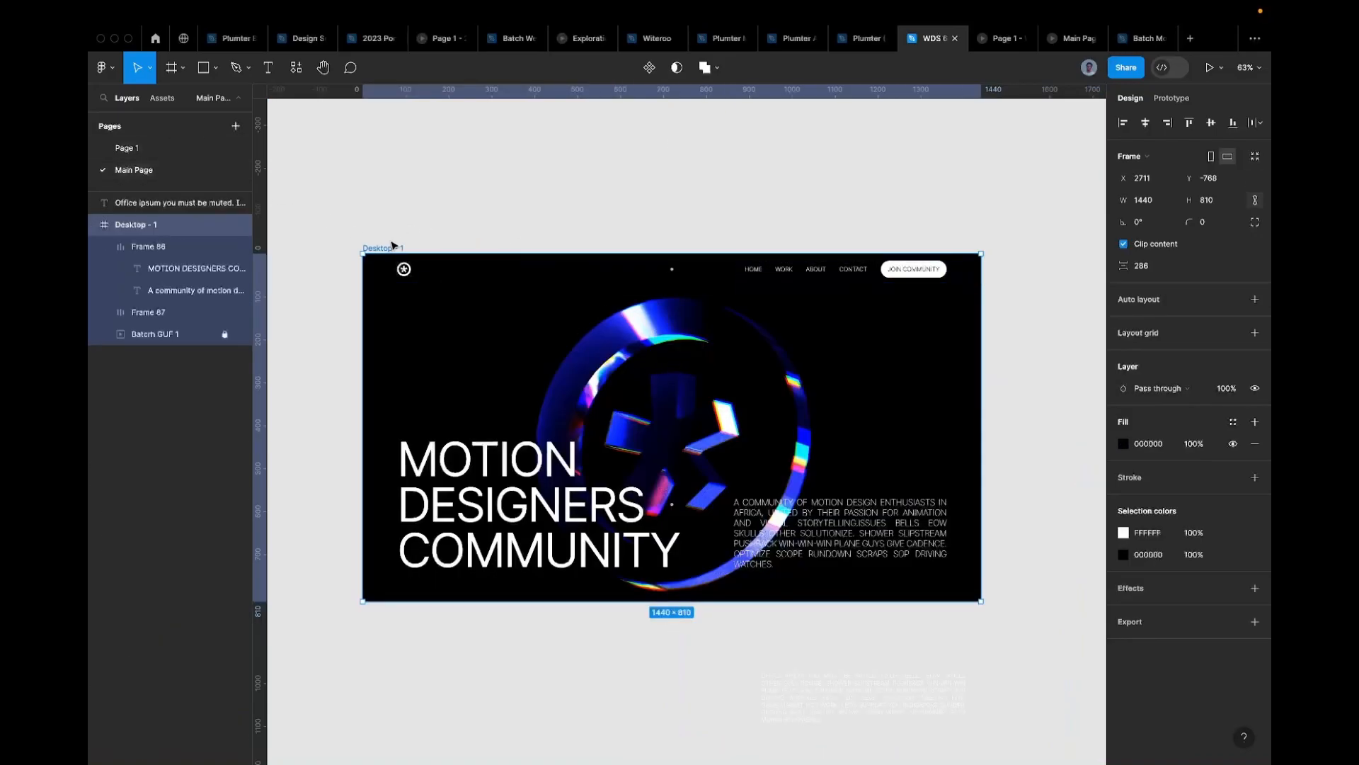
key(ctrl+v)
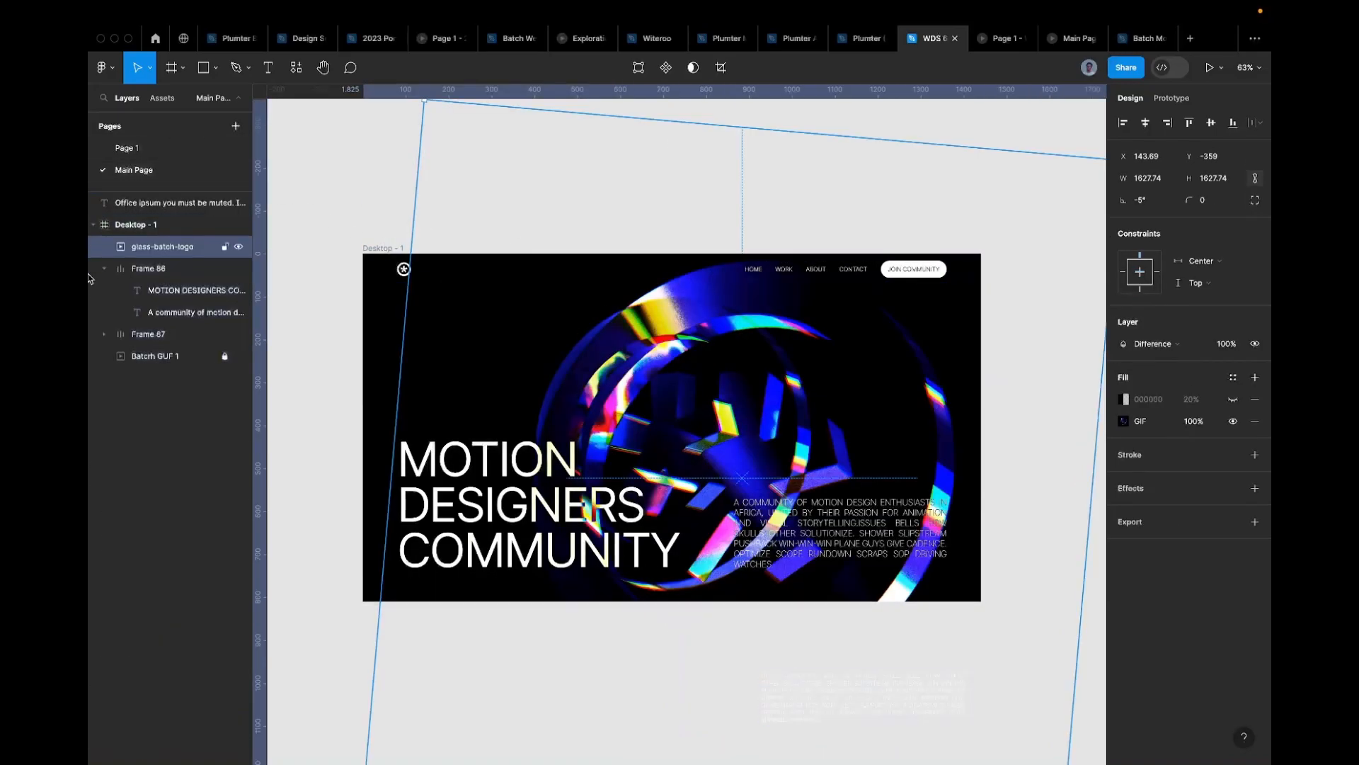
drag(186, 347, 167, 354)
click(177, 356)
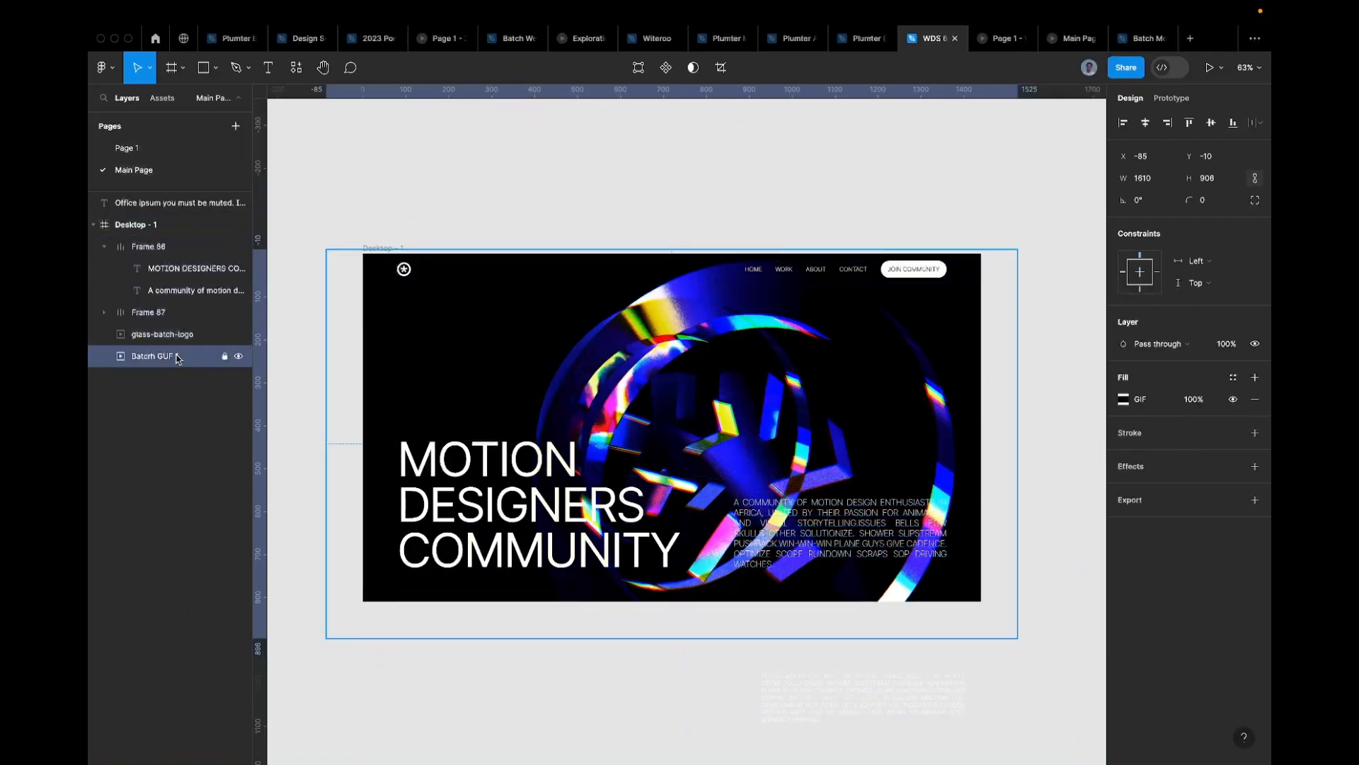
key(Delete)
Step: Scale the glass-batch-logo GIF down to about 1394 px square and position it around the middle of the Desktop - 1 frame
click(170, 333)
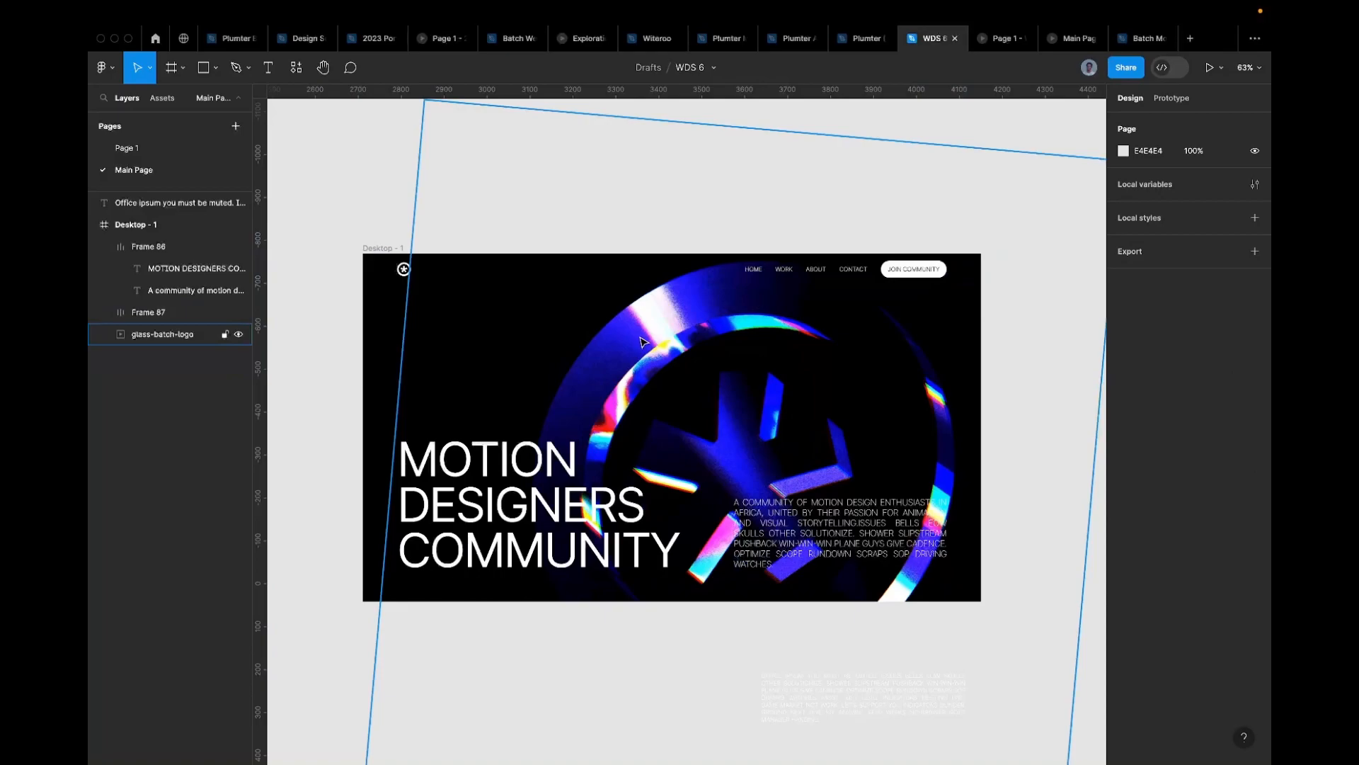
scroll(797, 546, down, 5)
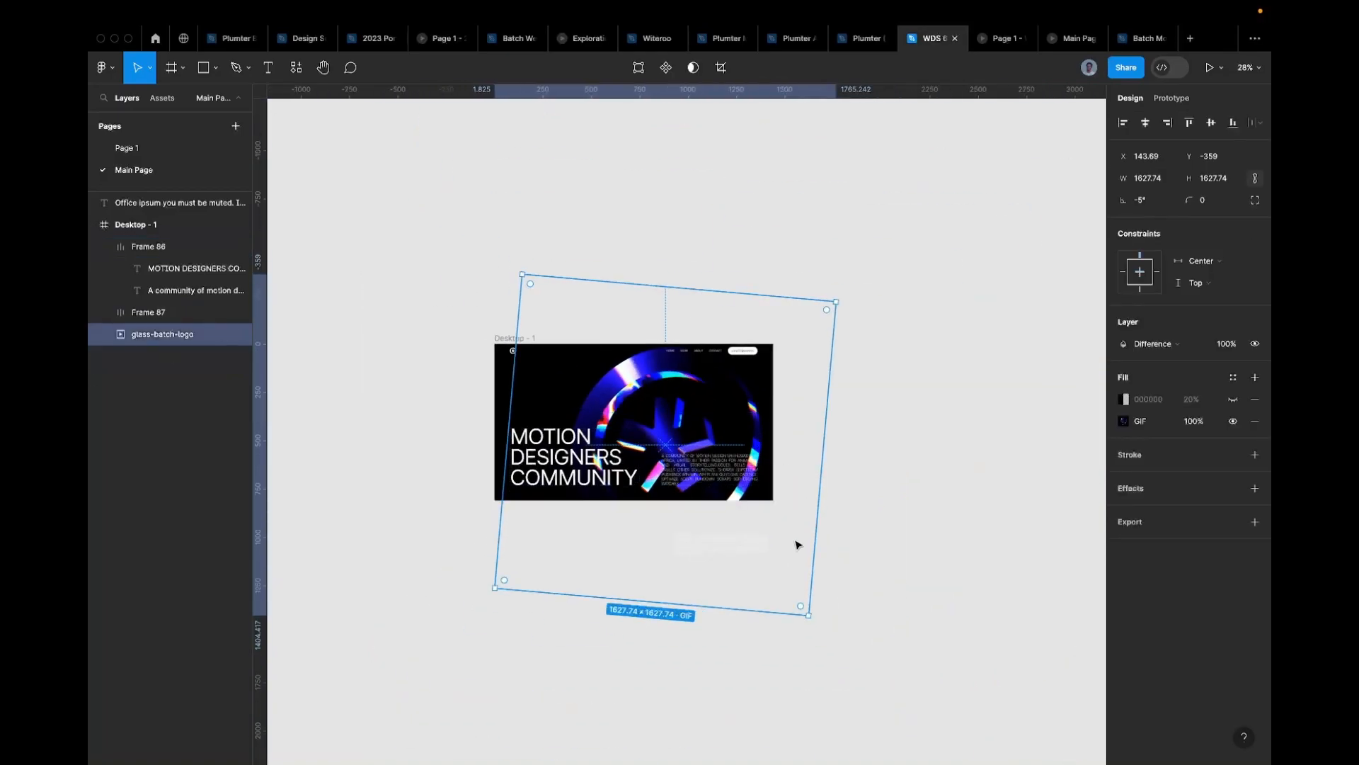
drag(809, 600, 762, 561)
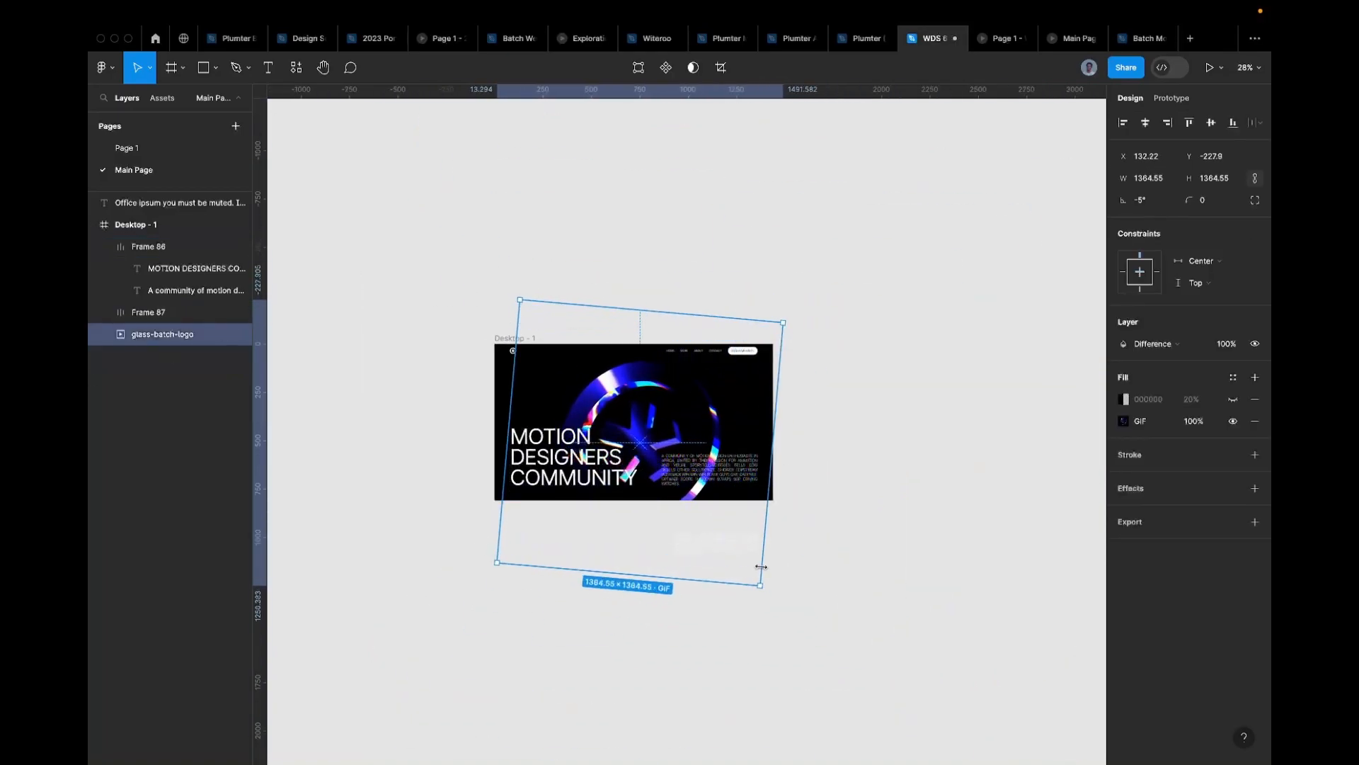
mouse_move(636, 385)
mouse_down()
mouse_move(634, 370)
mouse_move(632, 385)
mouse_up()
scroll(632, 384, up, 3)
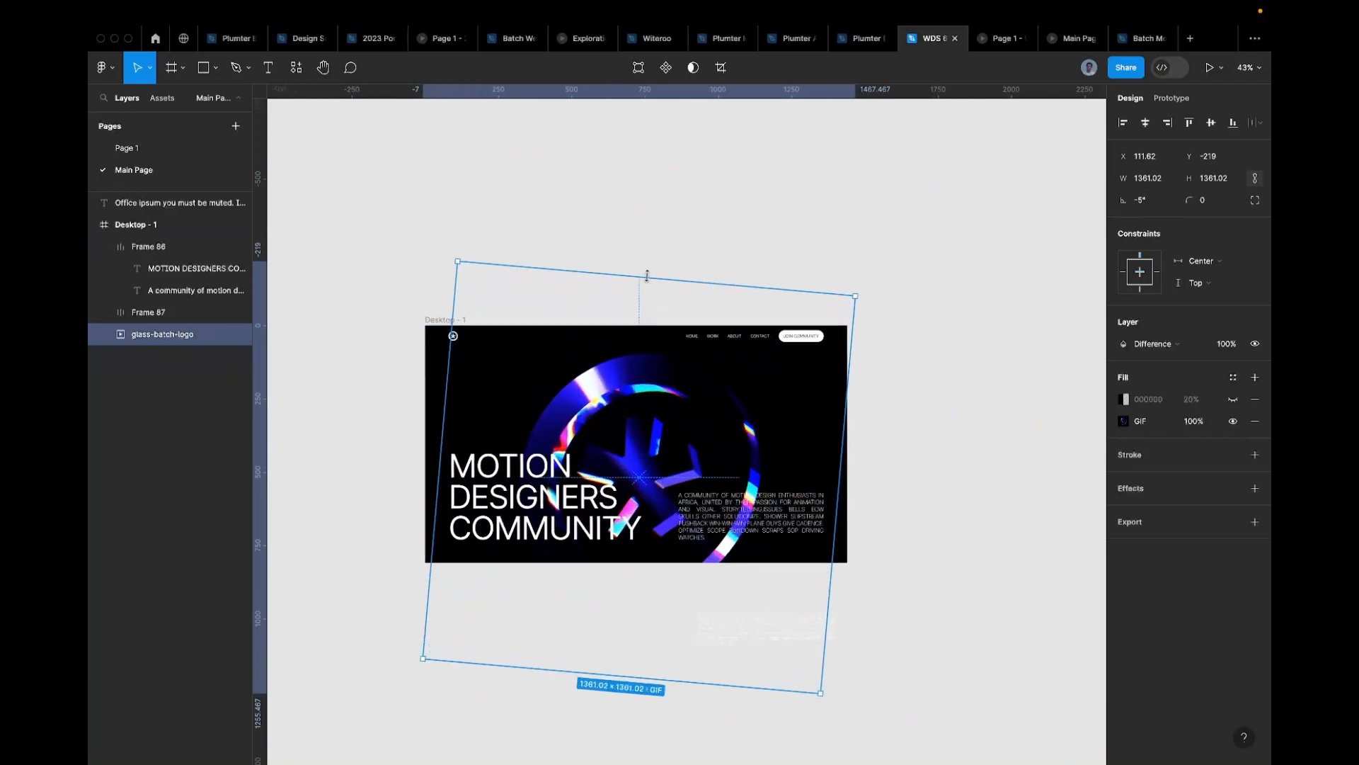
drag(647, 276, 646, 268)
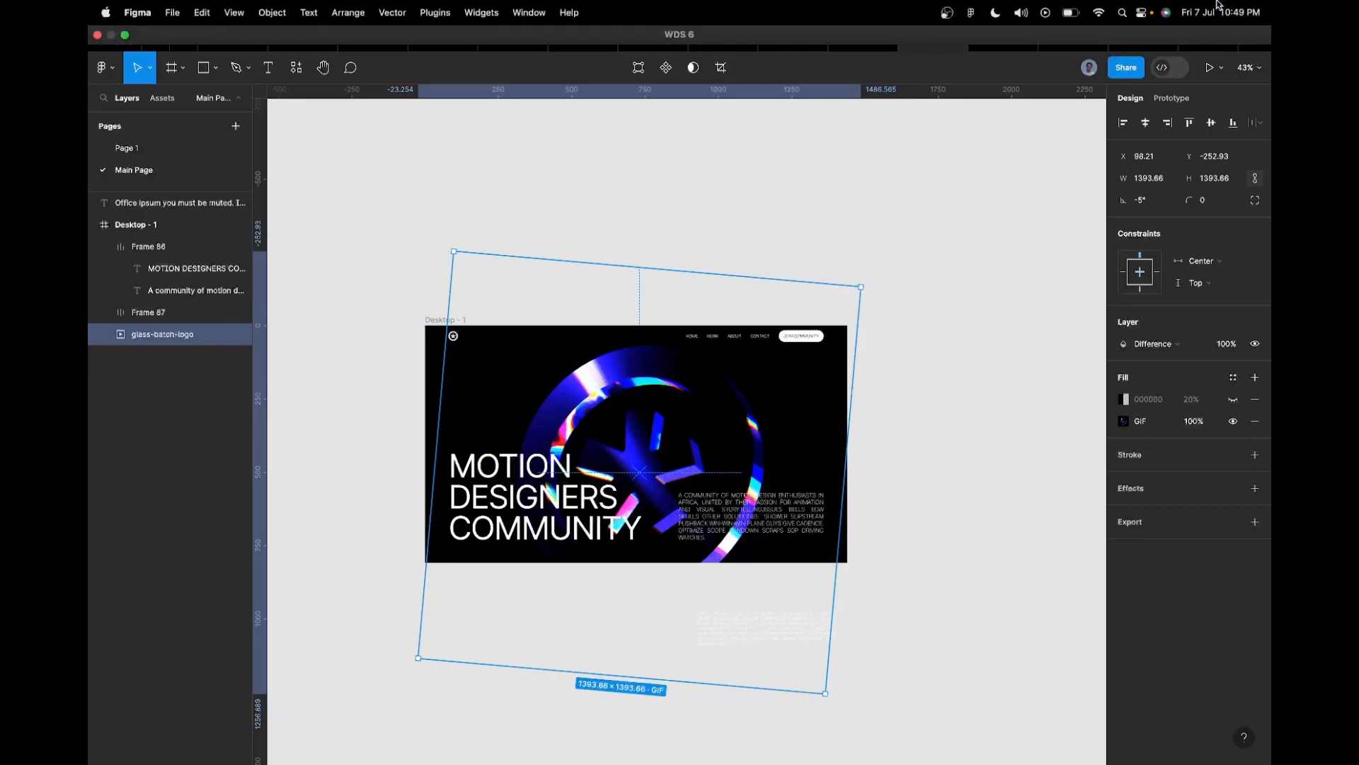
Step: Look at the Page 1 and Main Page prototype previews, close the Page 1 preview, and return to the WDS 6 design file
click(994, 39)
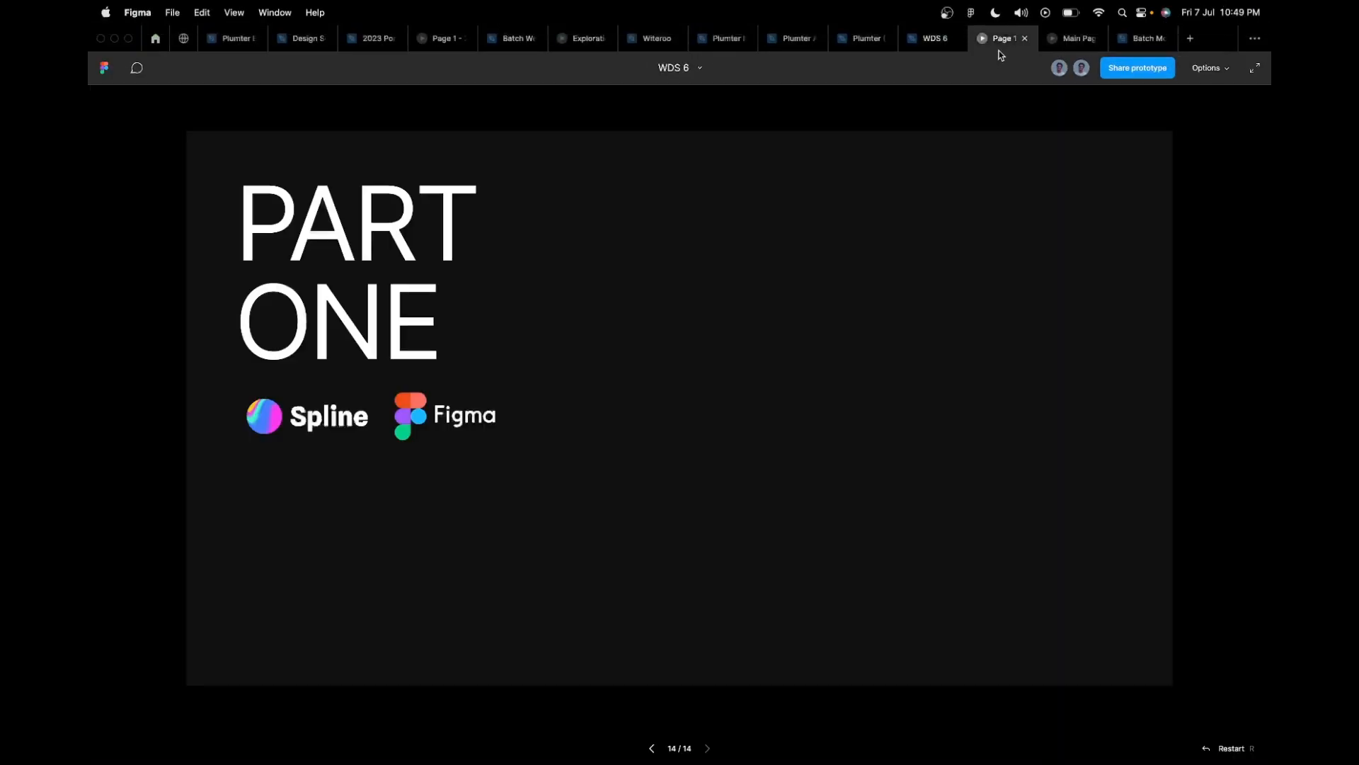
click(935, 37)
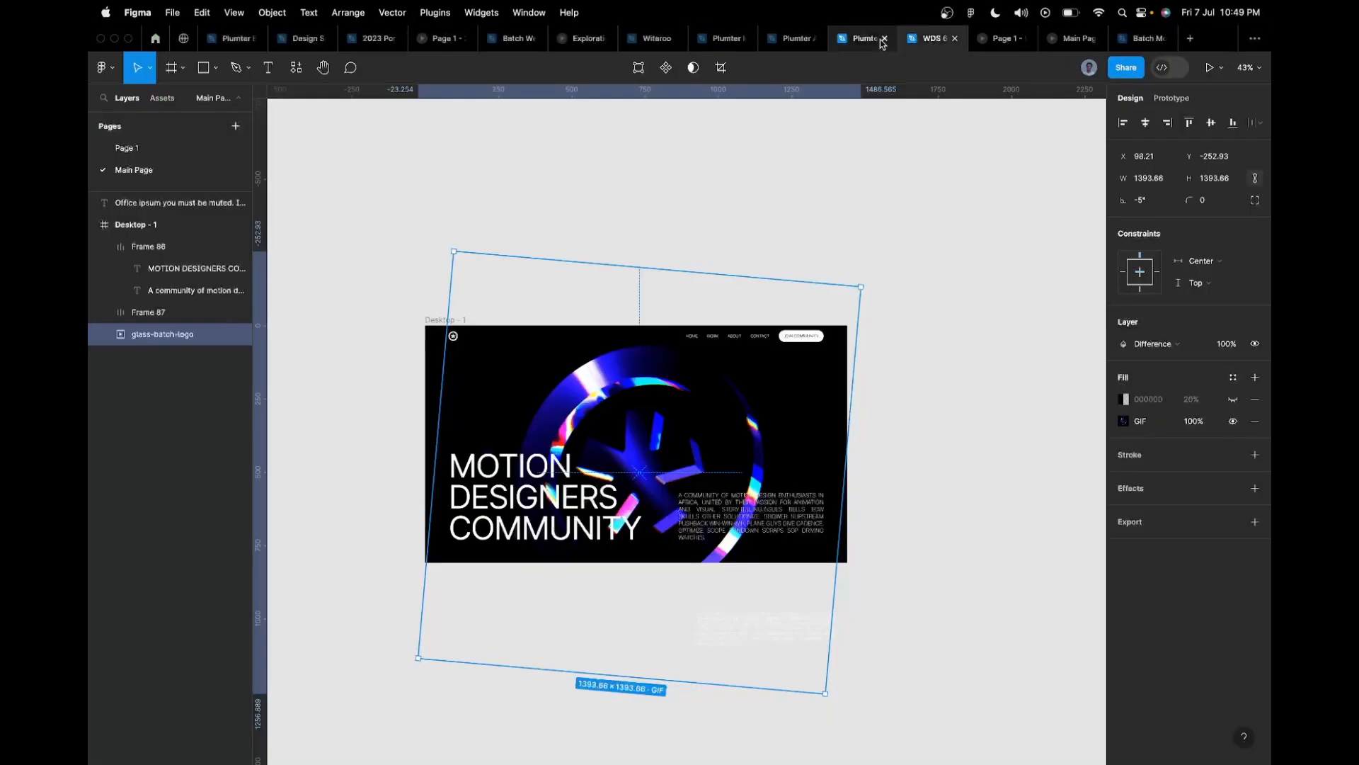
click(1207, 70)
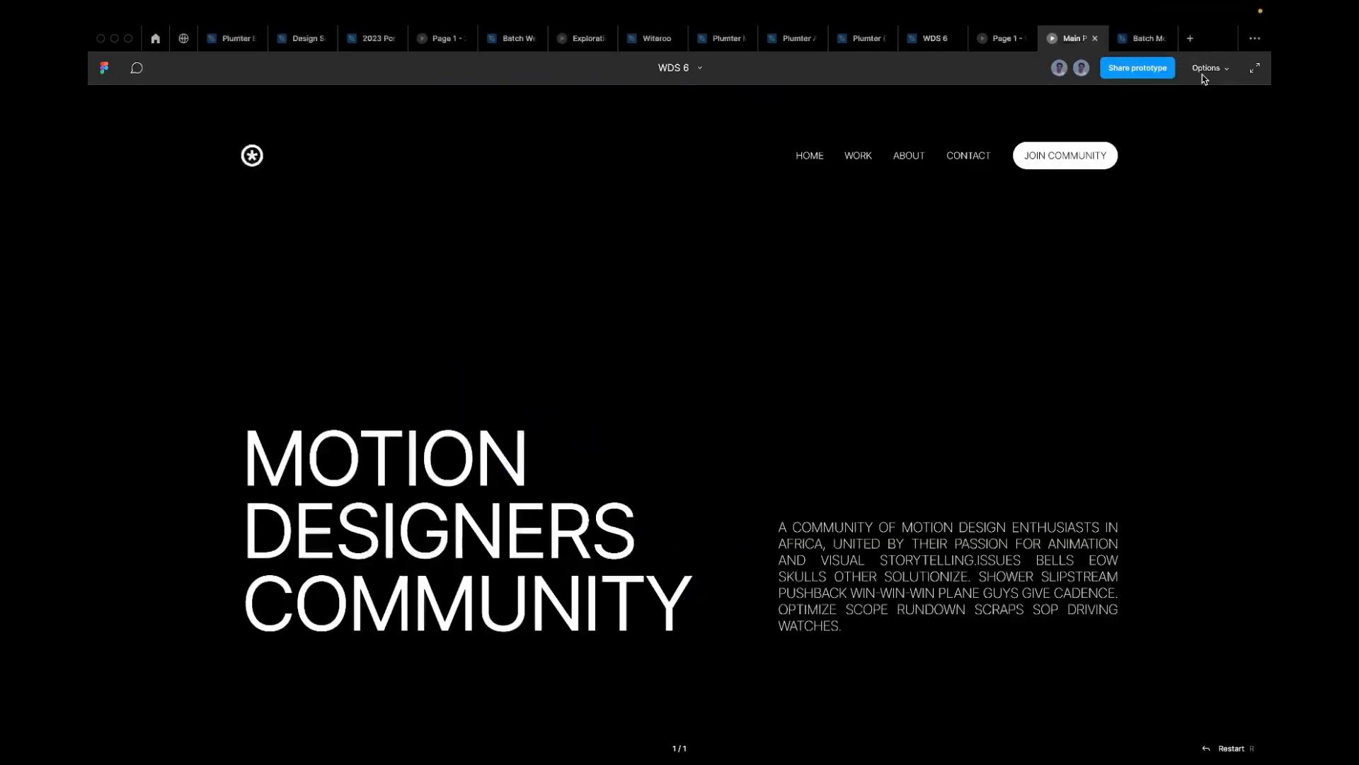
click(1024, 38)
click(980, 40)
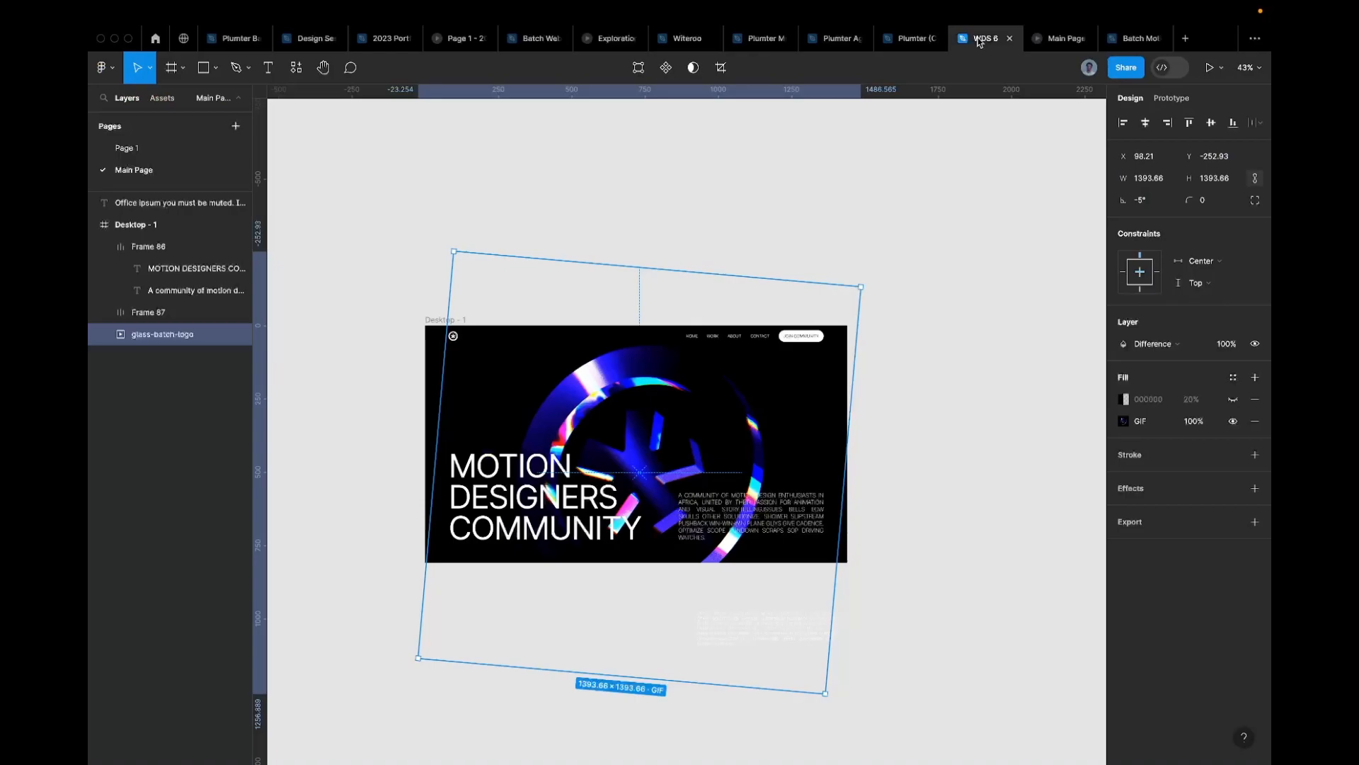
scroll(573, 442, up, 5)
scroll(574, 442, down, 4)
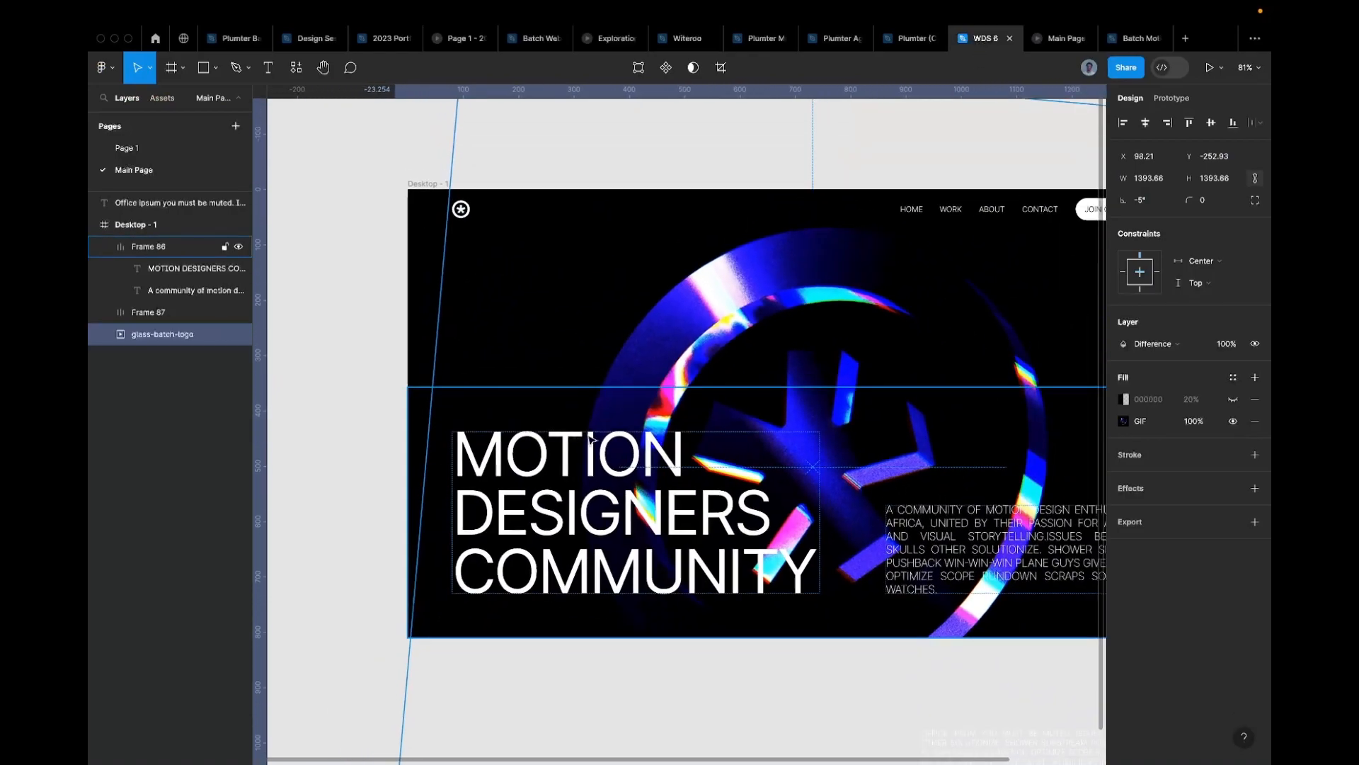
scroll(552, 414, down, 3)
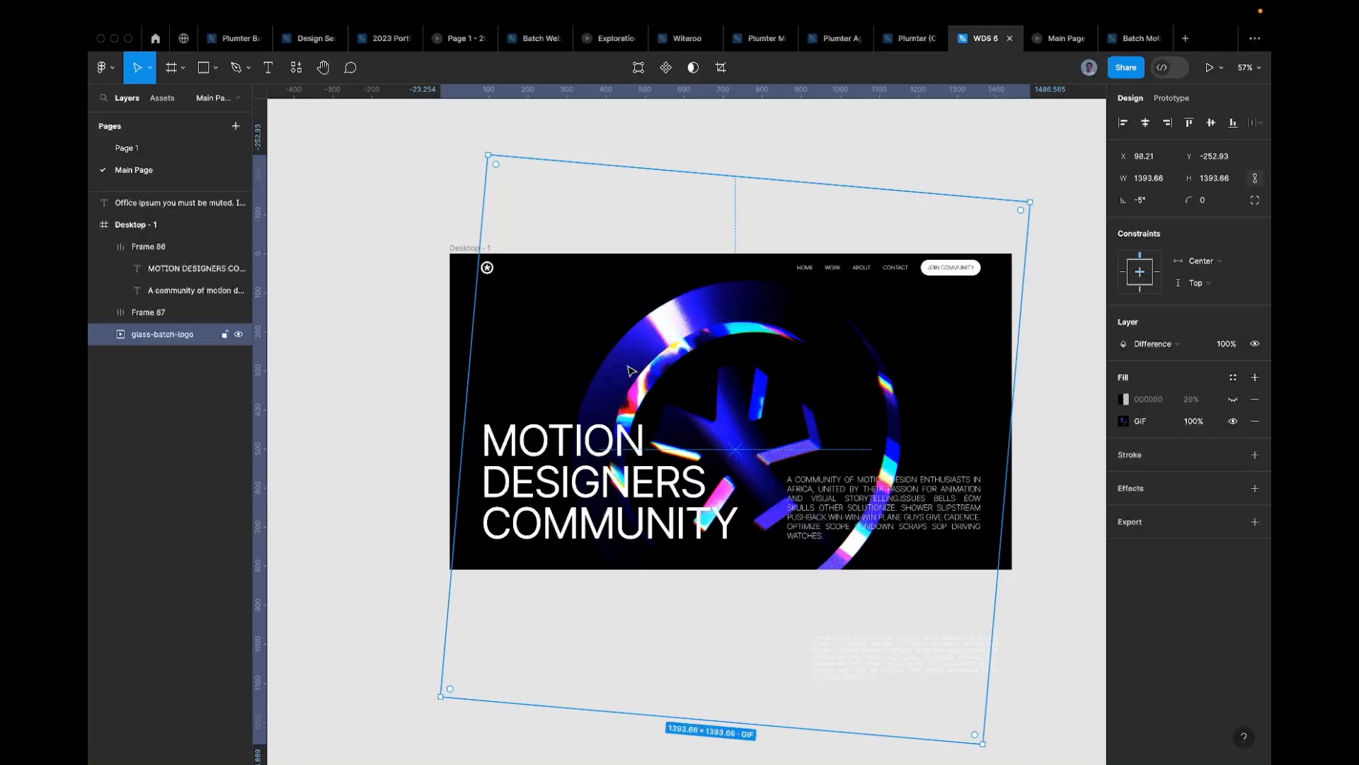
scroll(628, 370, up, 3)
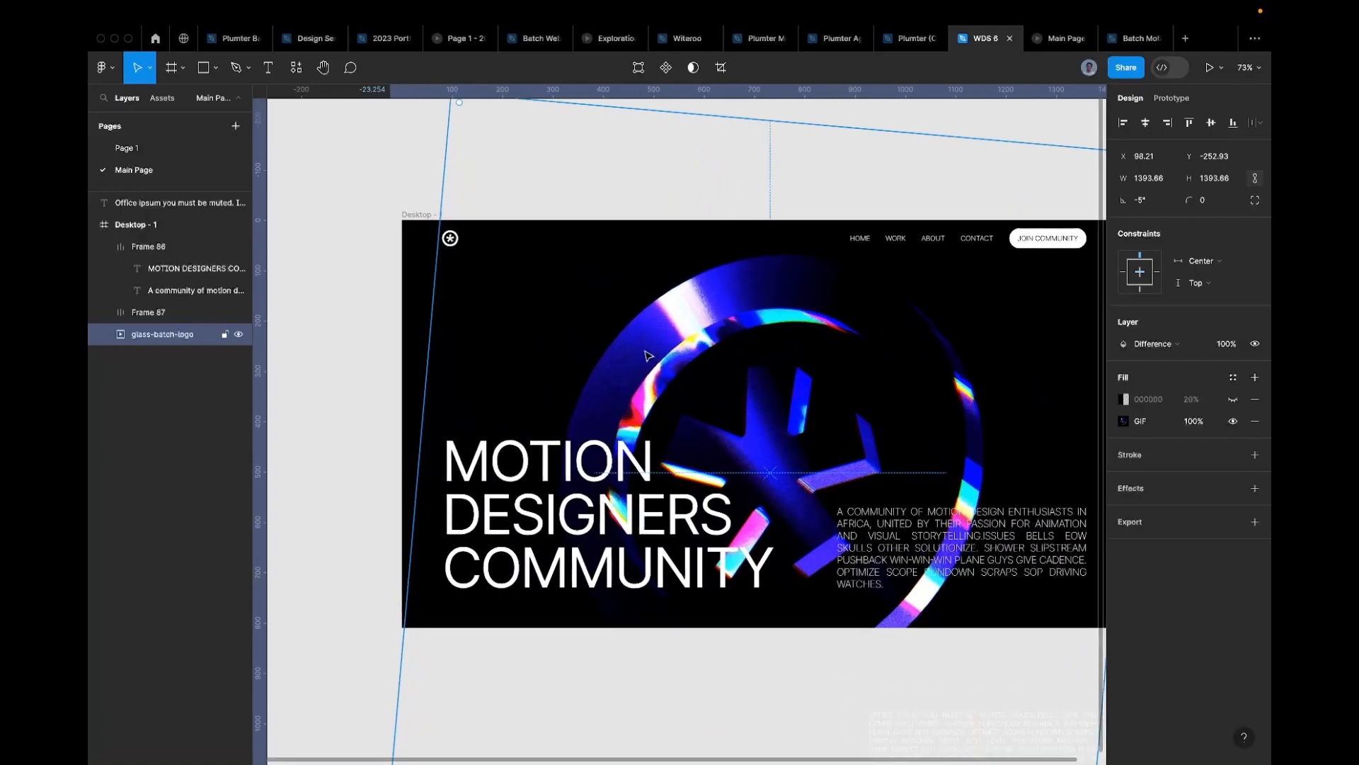
scroll(672, 340, down, 3)
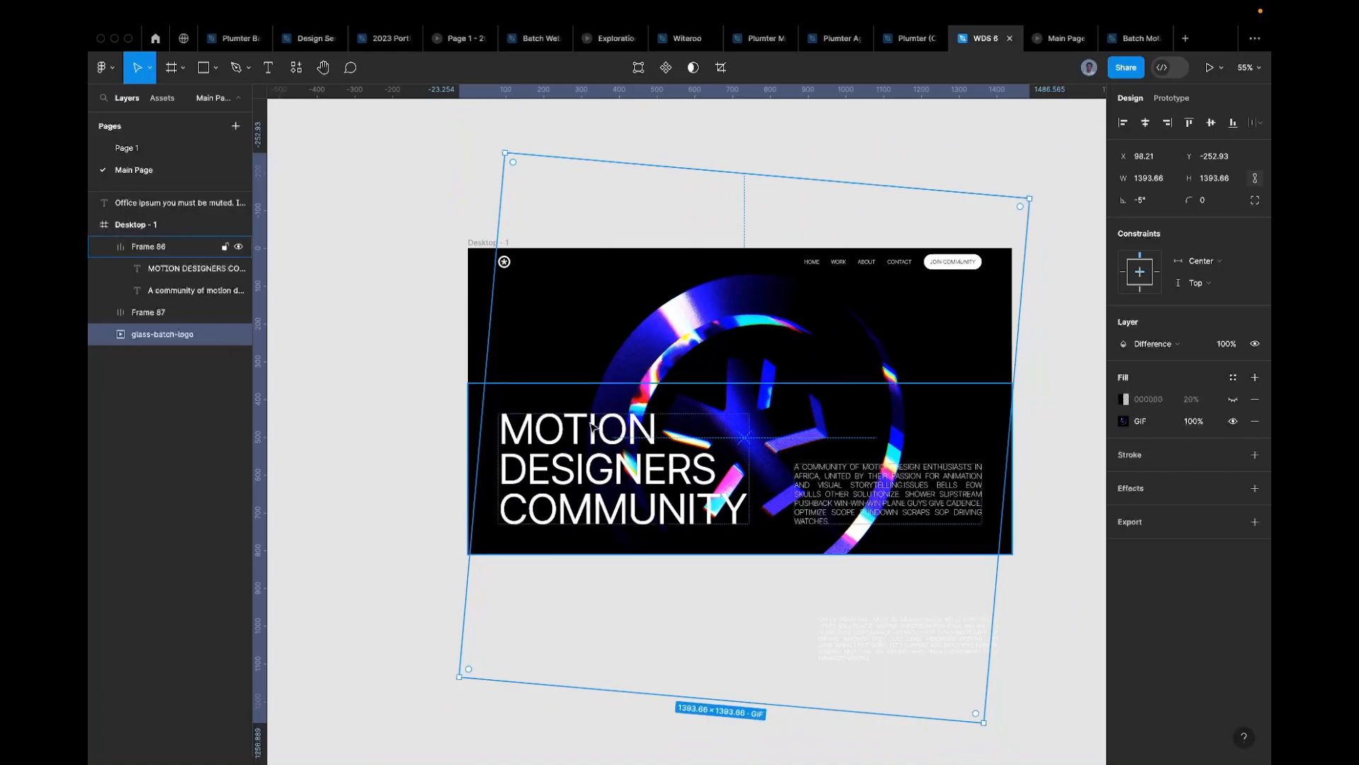
Step: Set the glass-batch-logo GIF's blend mode to Normal and bring it in front of the other Desktop - 1 layers
click(616, 457)
click(690, 338)
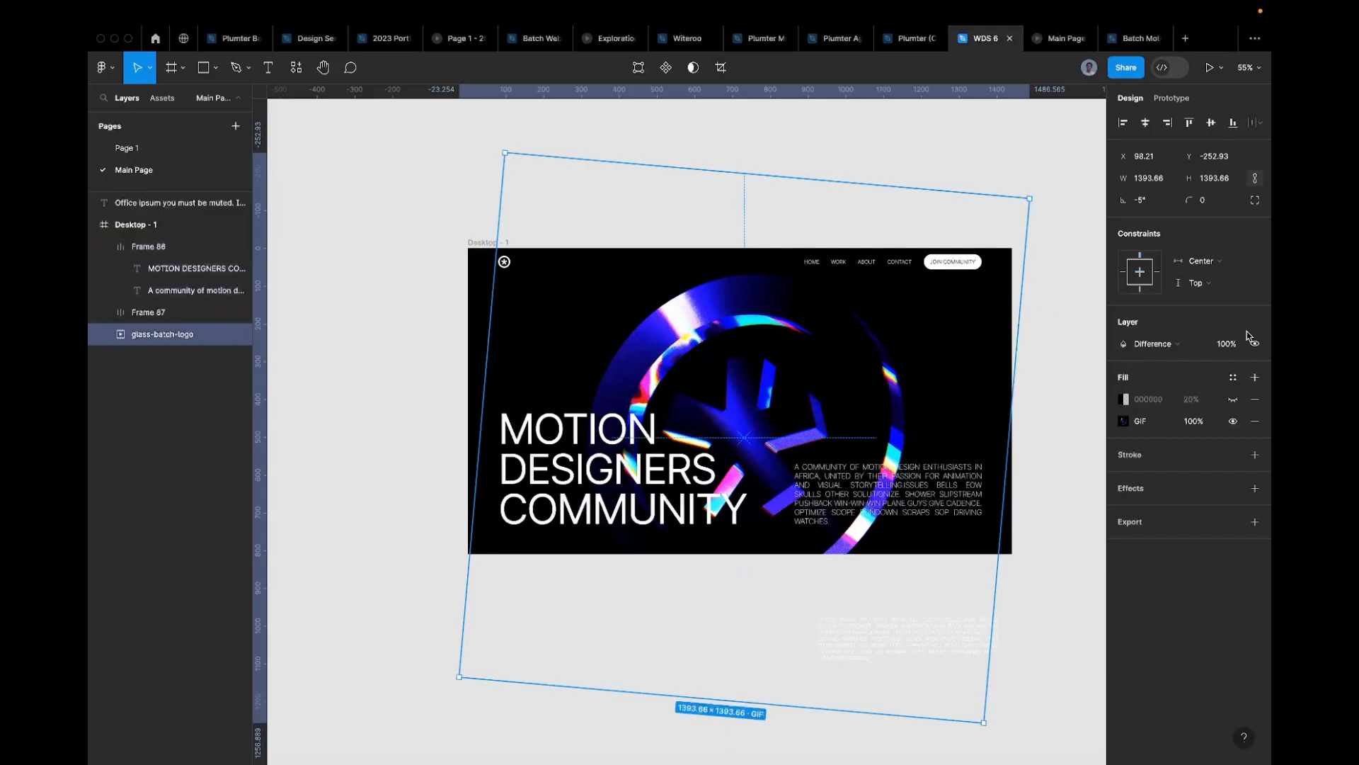
click(1177, 344)
click(1161, 135)
key(super+alt+bracketright)
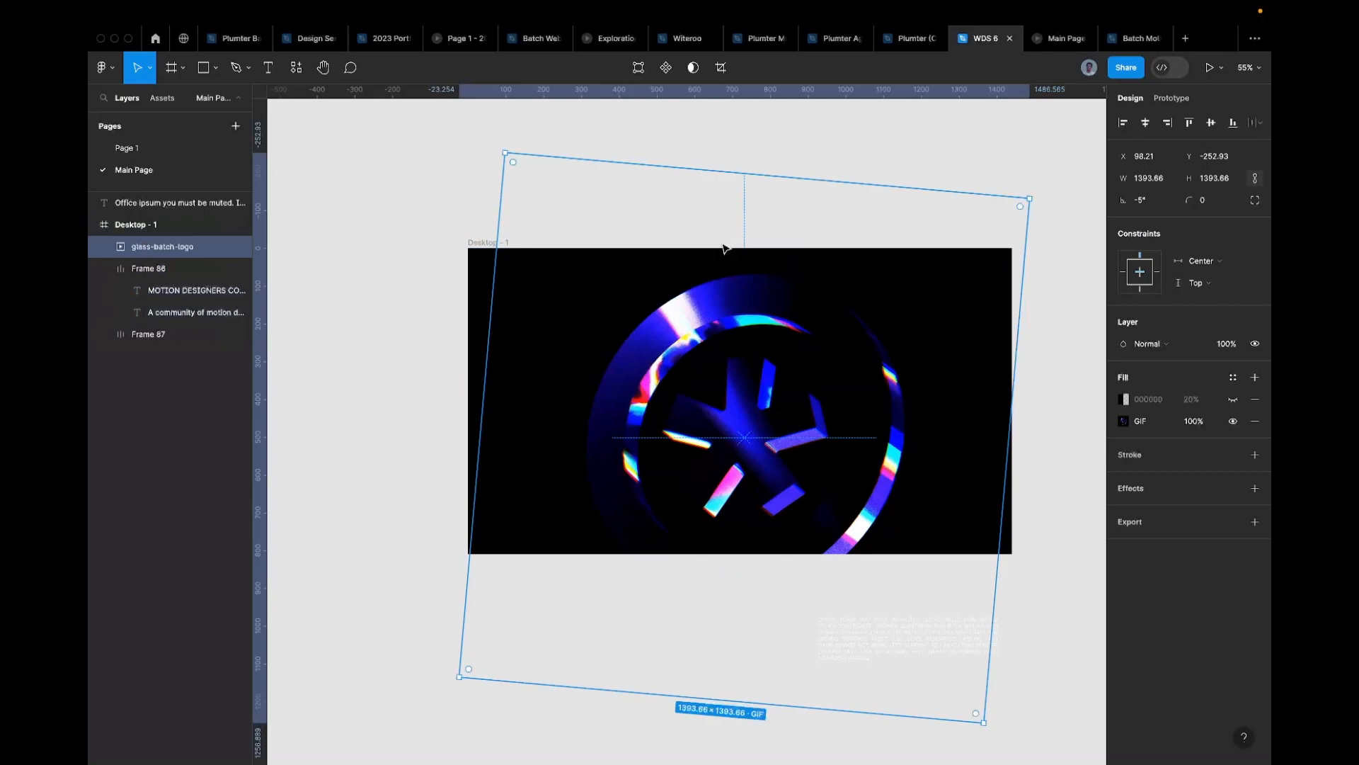
Step: Try moving the glass-batch-logo GIF about 250 px to the right within the hero, and undo the move
drag(697, 322, 788, 331)
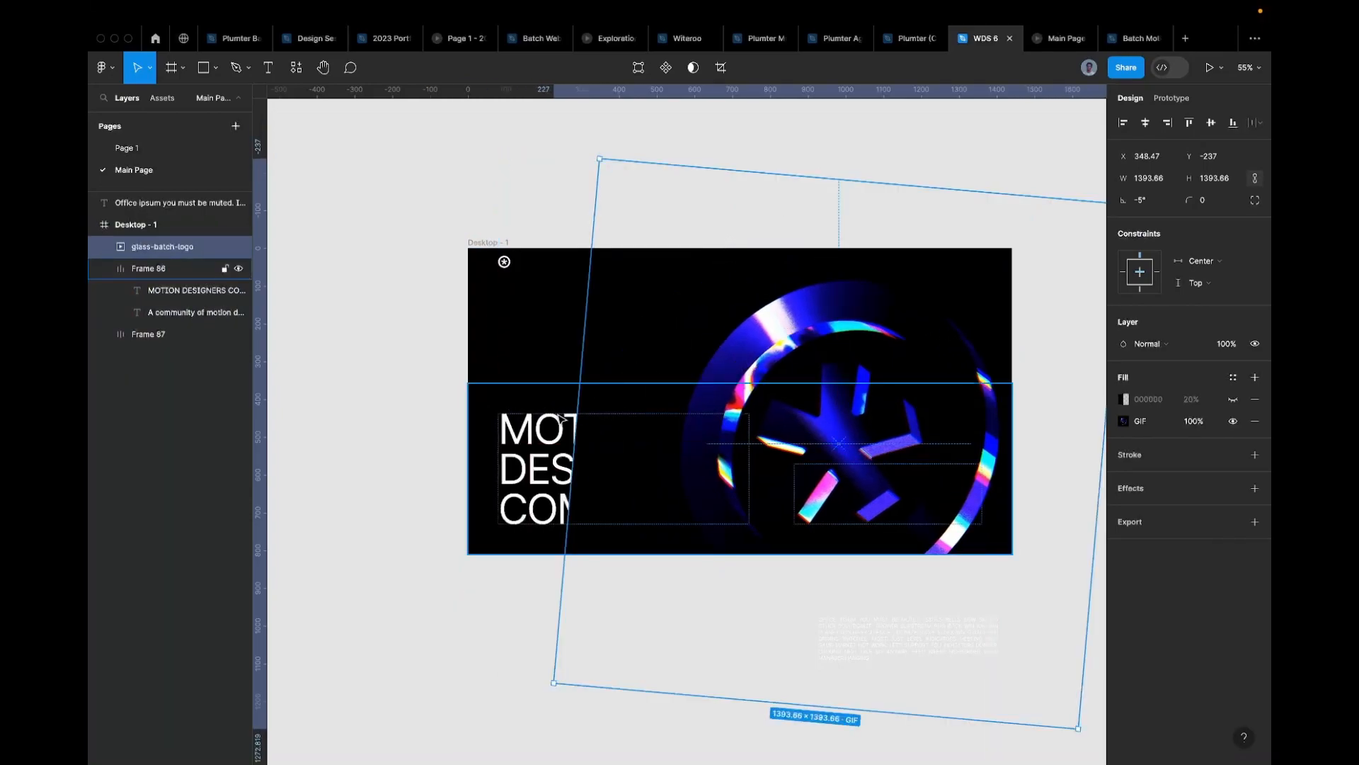
key(super+z)
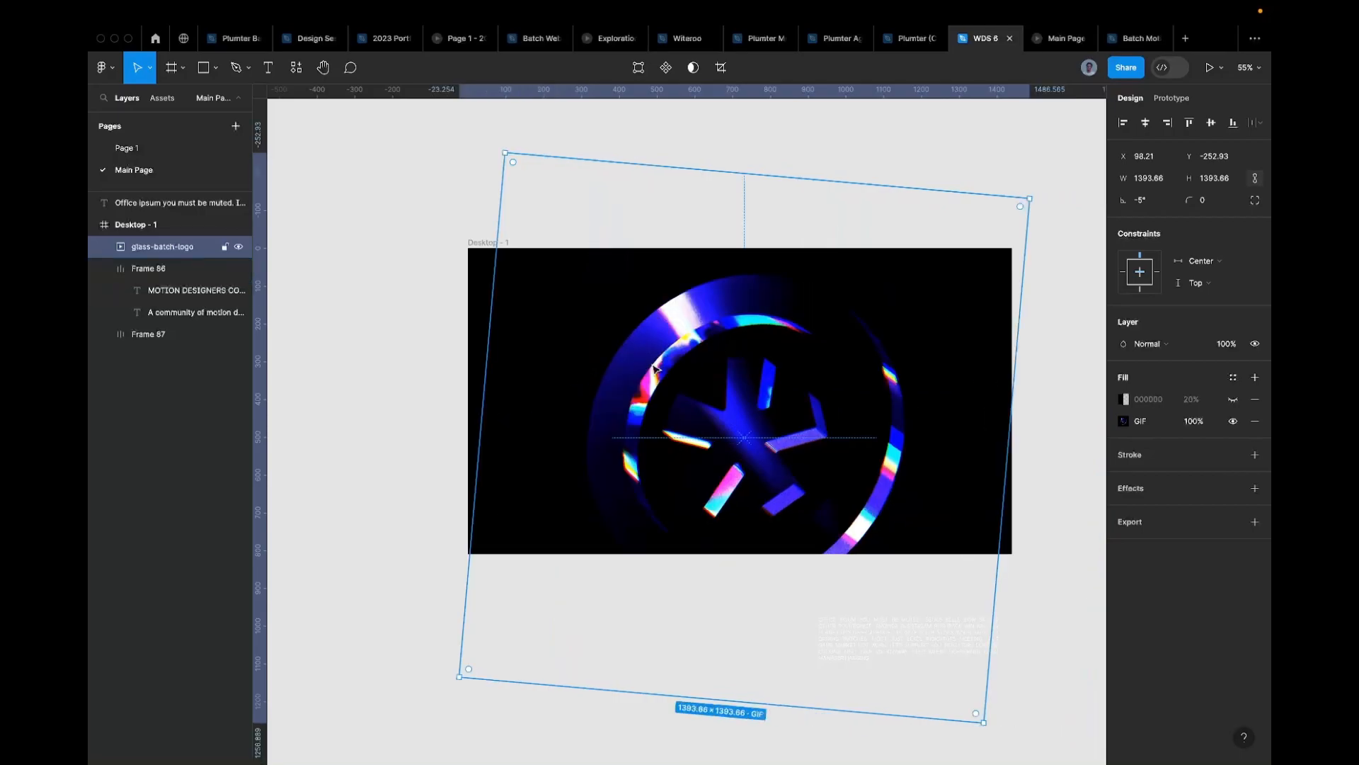
click(1156, 346)
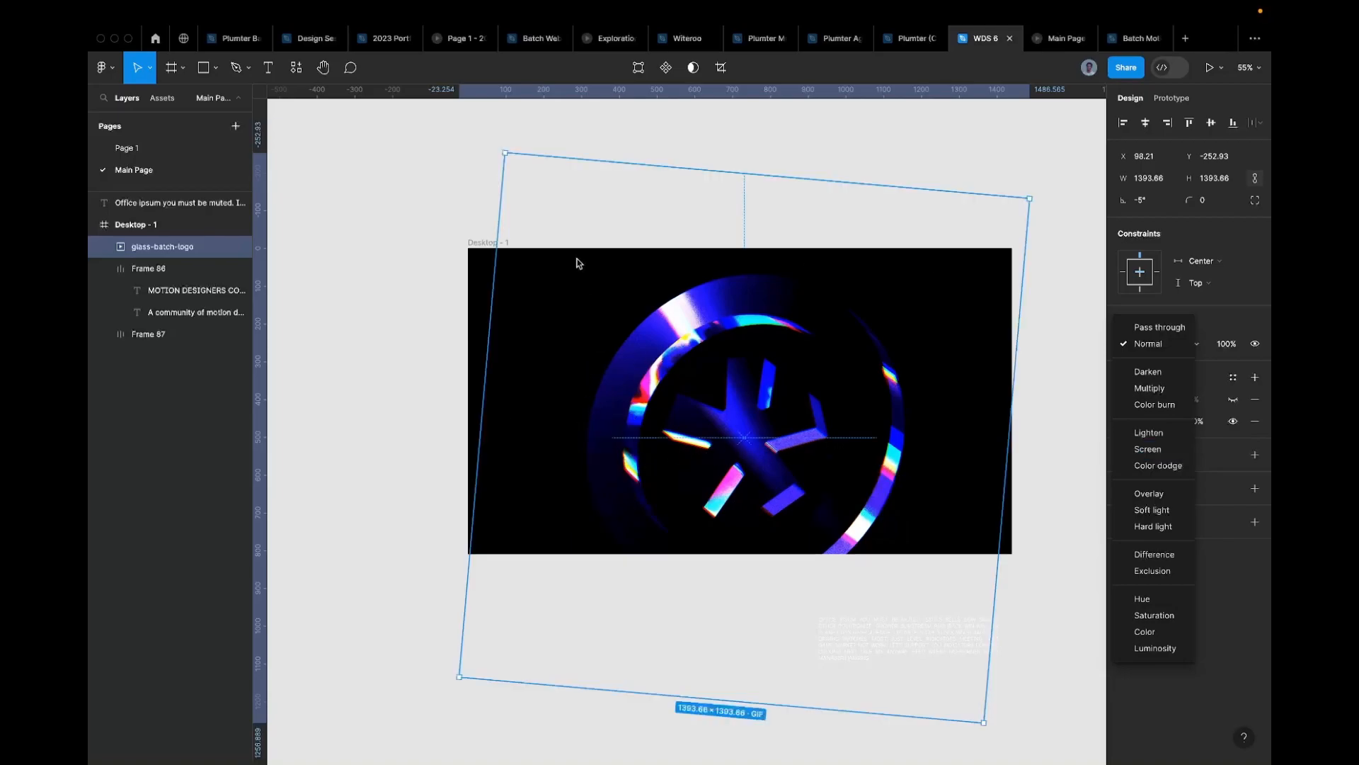
click(572, 189)
click(462, 217)
scroll(723, 406, up, 5)
scroll(725, 409, up, 3)
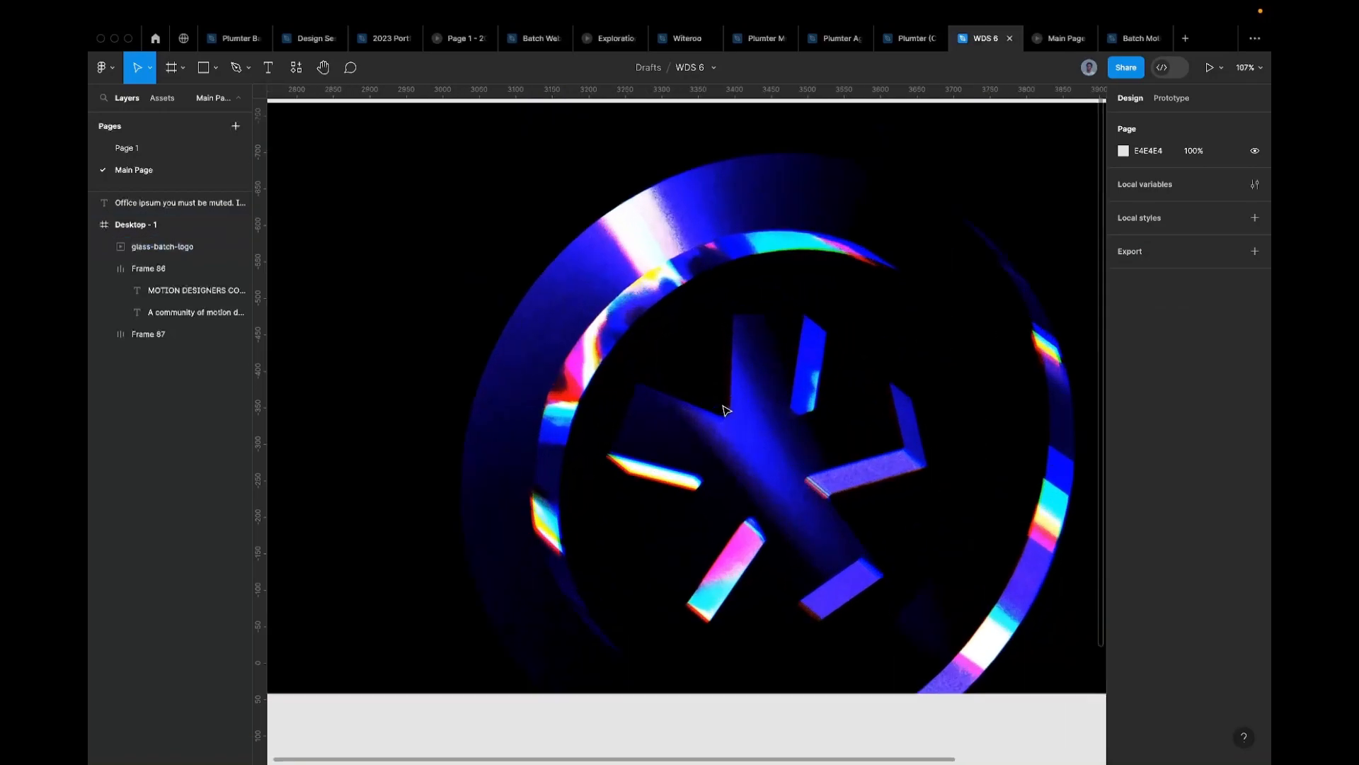
scroll(638, 311, down, 2)
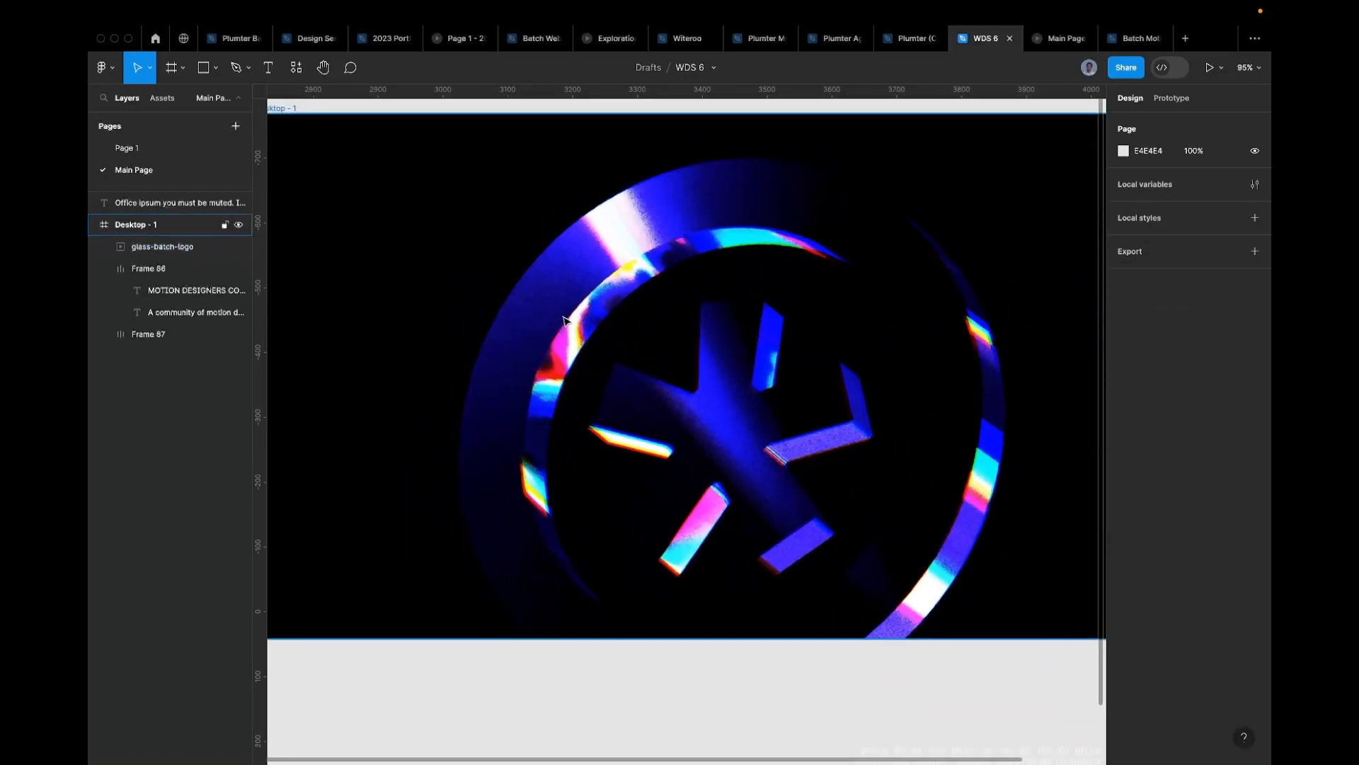
scroll(666, 462, down, 3)
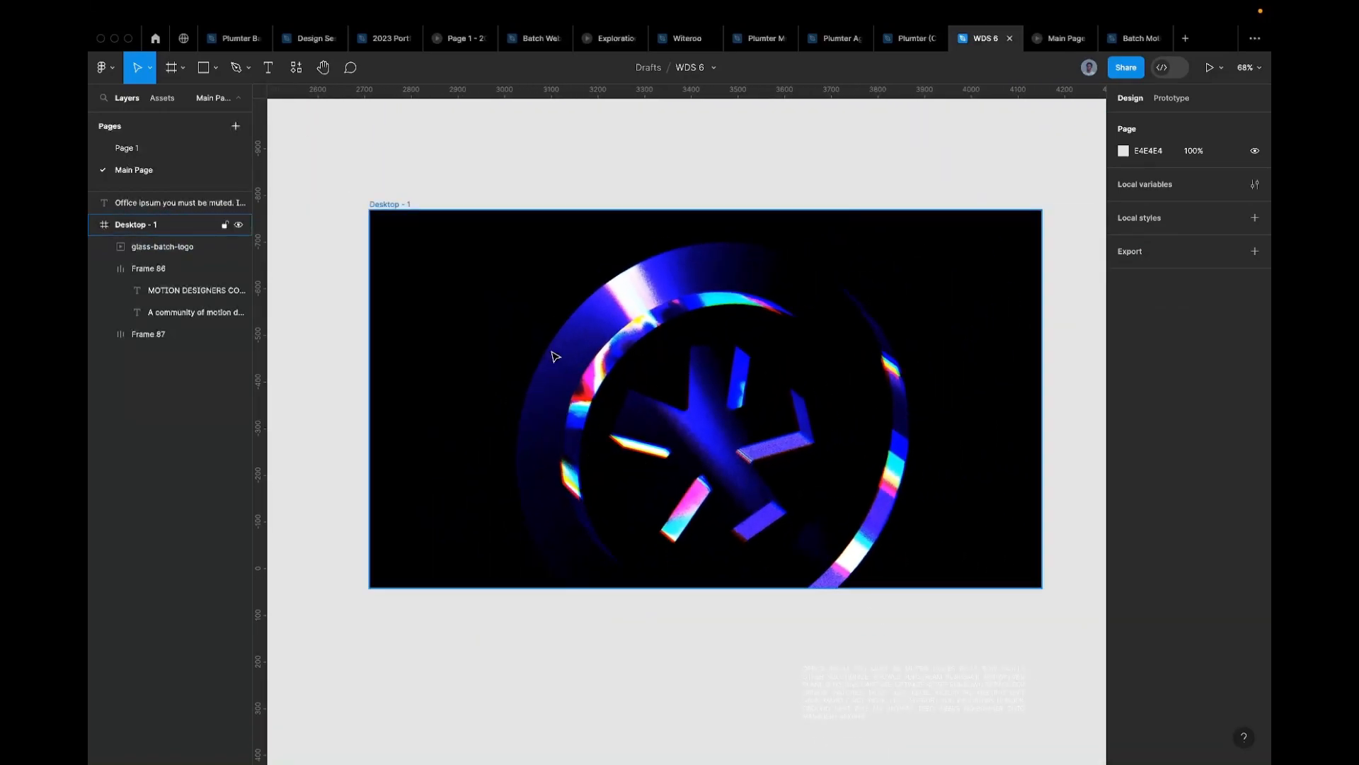
Step: Send the glass-batch-logo GIF behind the other Desktop - 1 layers, and bring it back in front of them
click(590, 344)
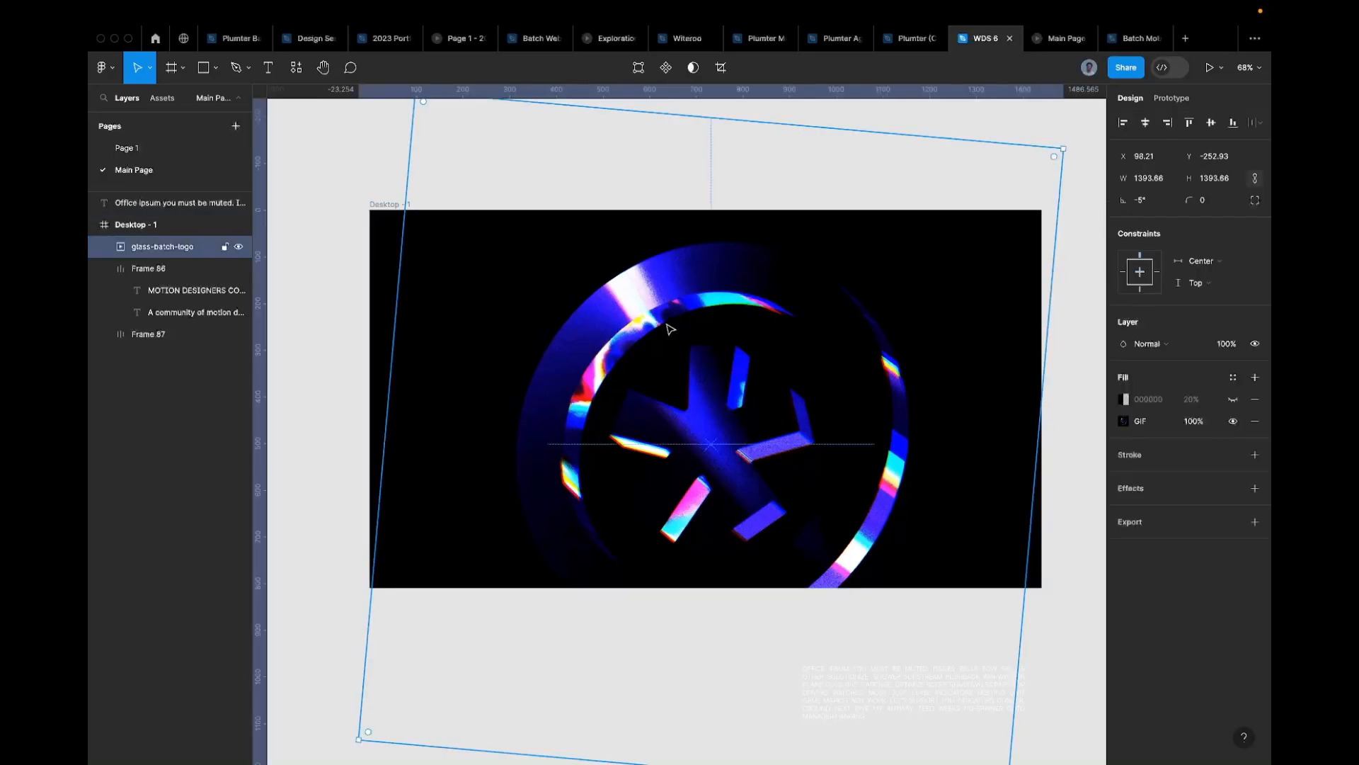
key(bracketleft)
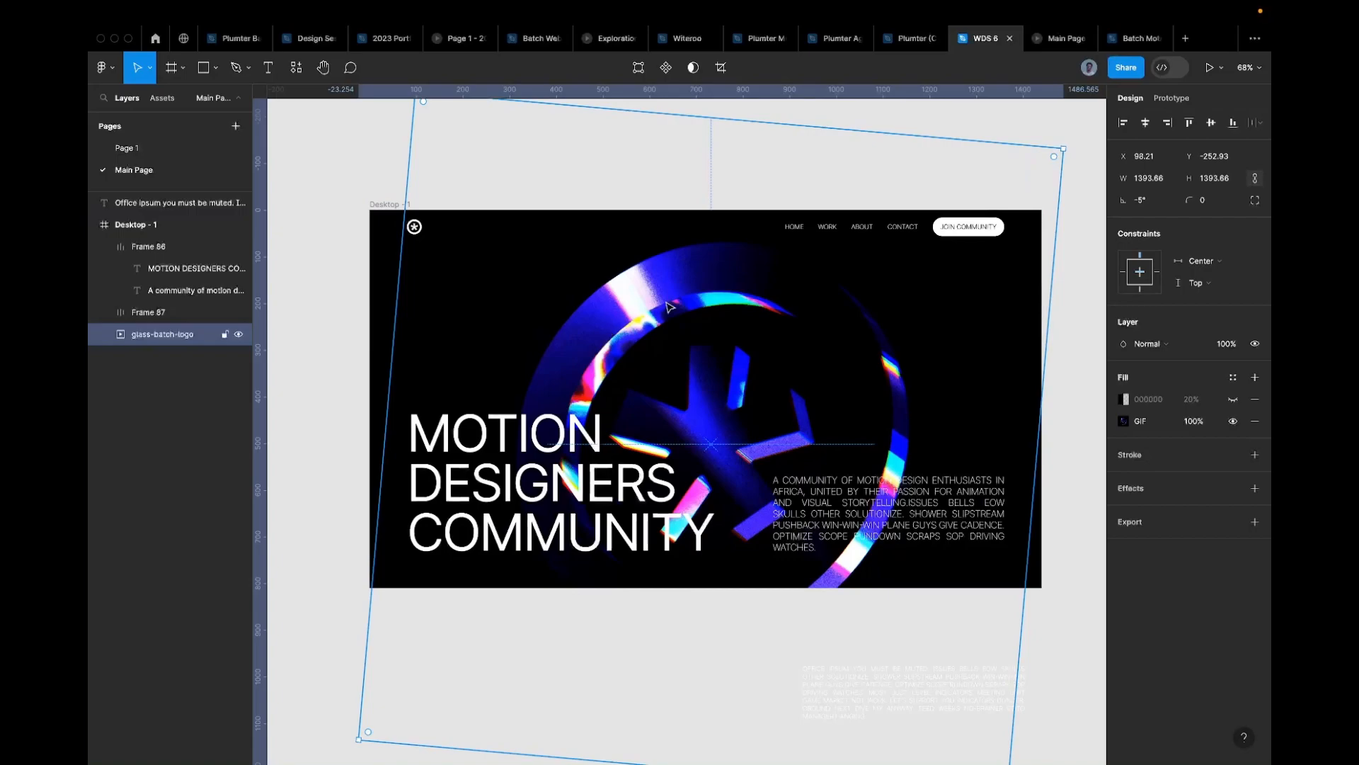
key(bracketright)
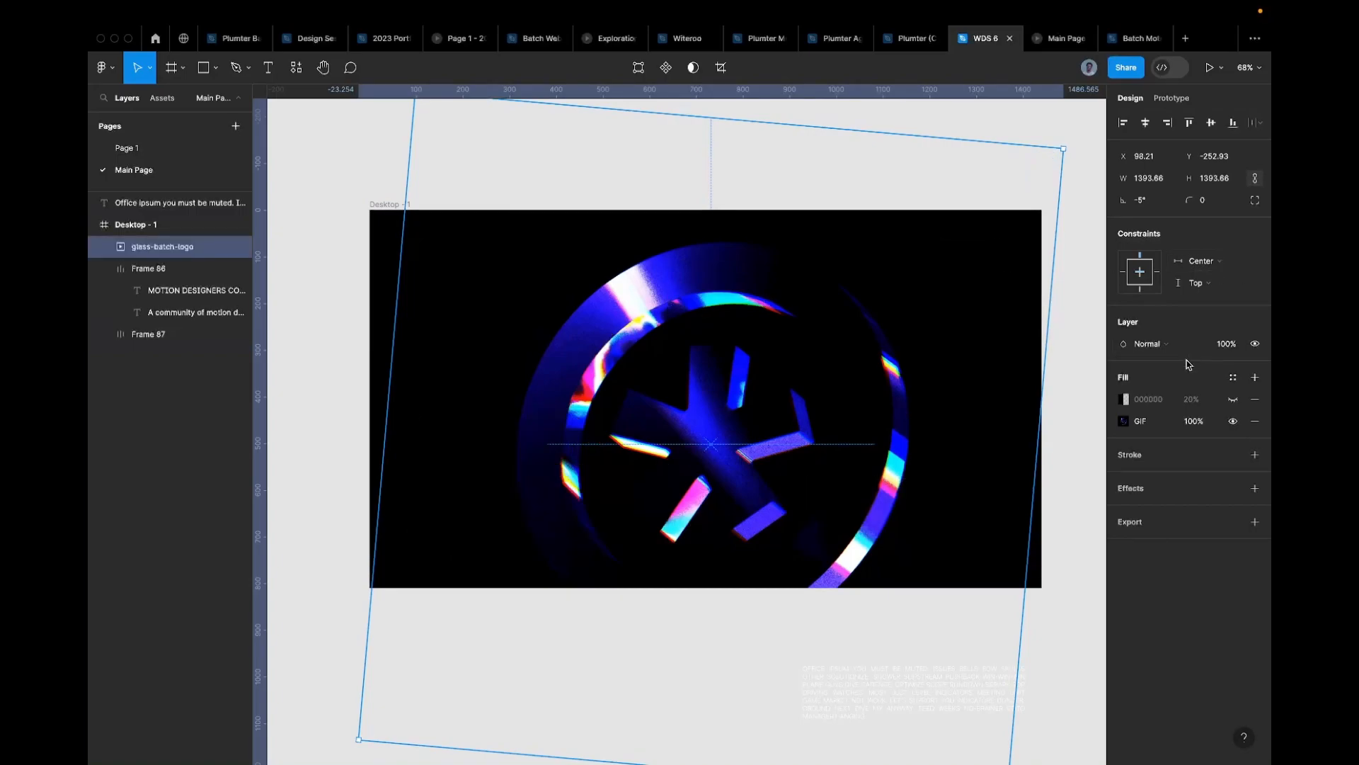
Step: Try the Multiply blend mode on the glass-batch-logo GIF and inspect its effect on the hero text
click(1164, 345)
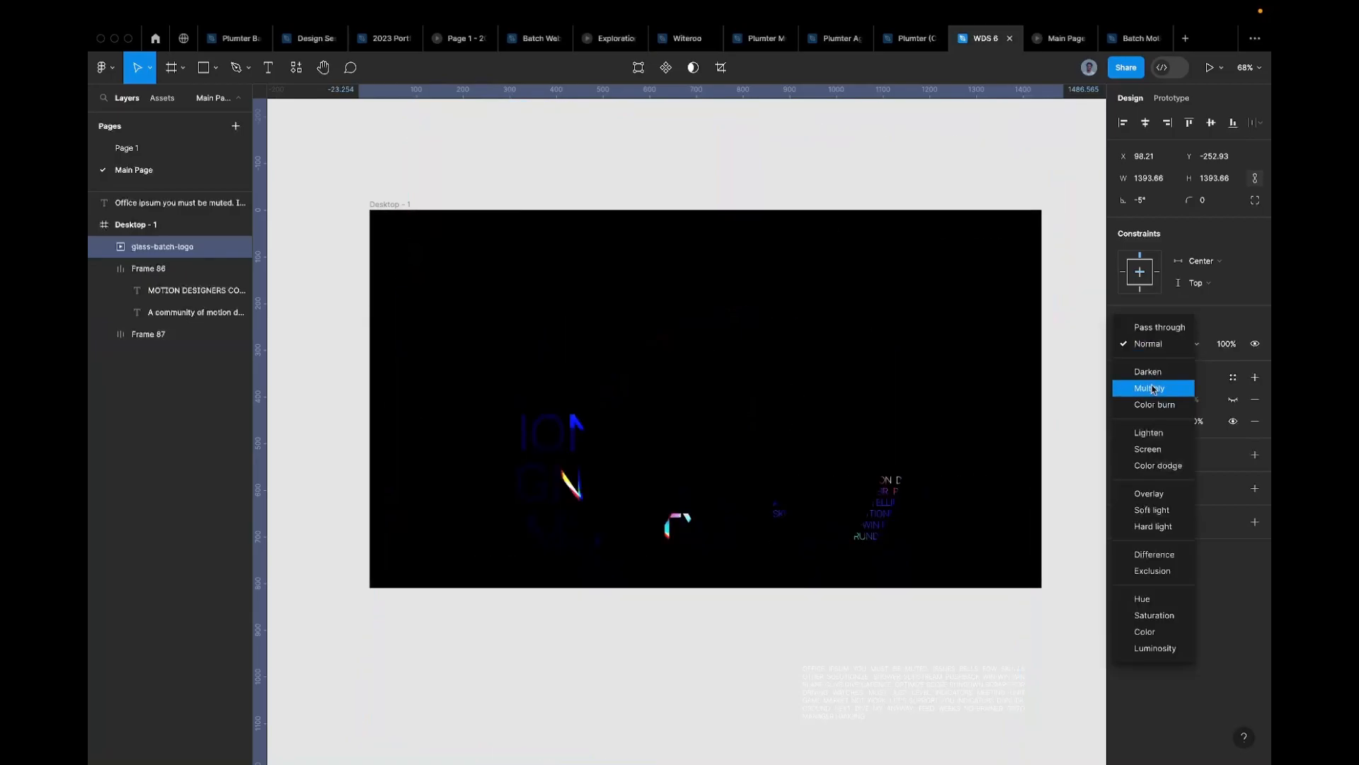
click(1151, 388)
scroll(567, 525, up, 3)
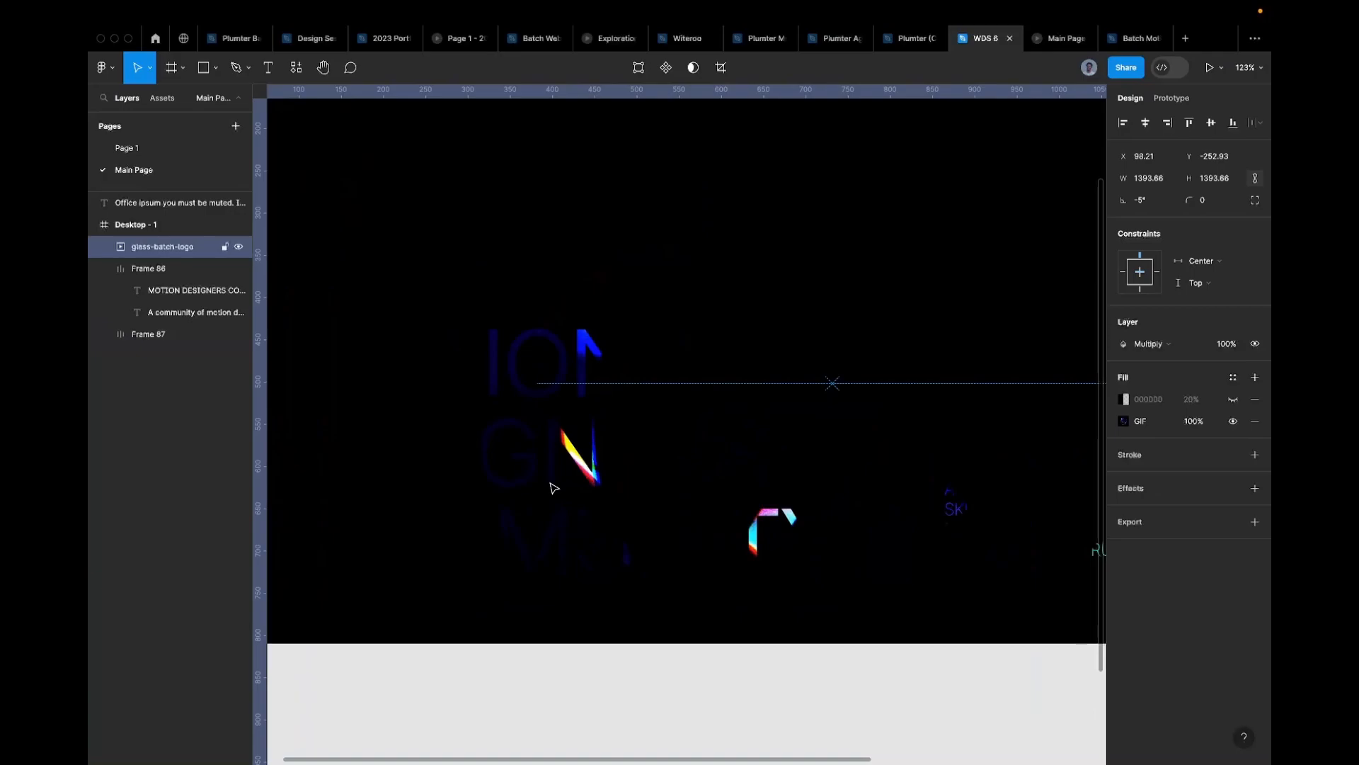
scroll(543, 422, up, 5)
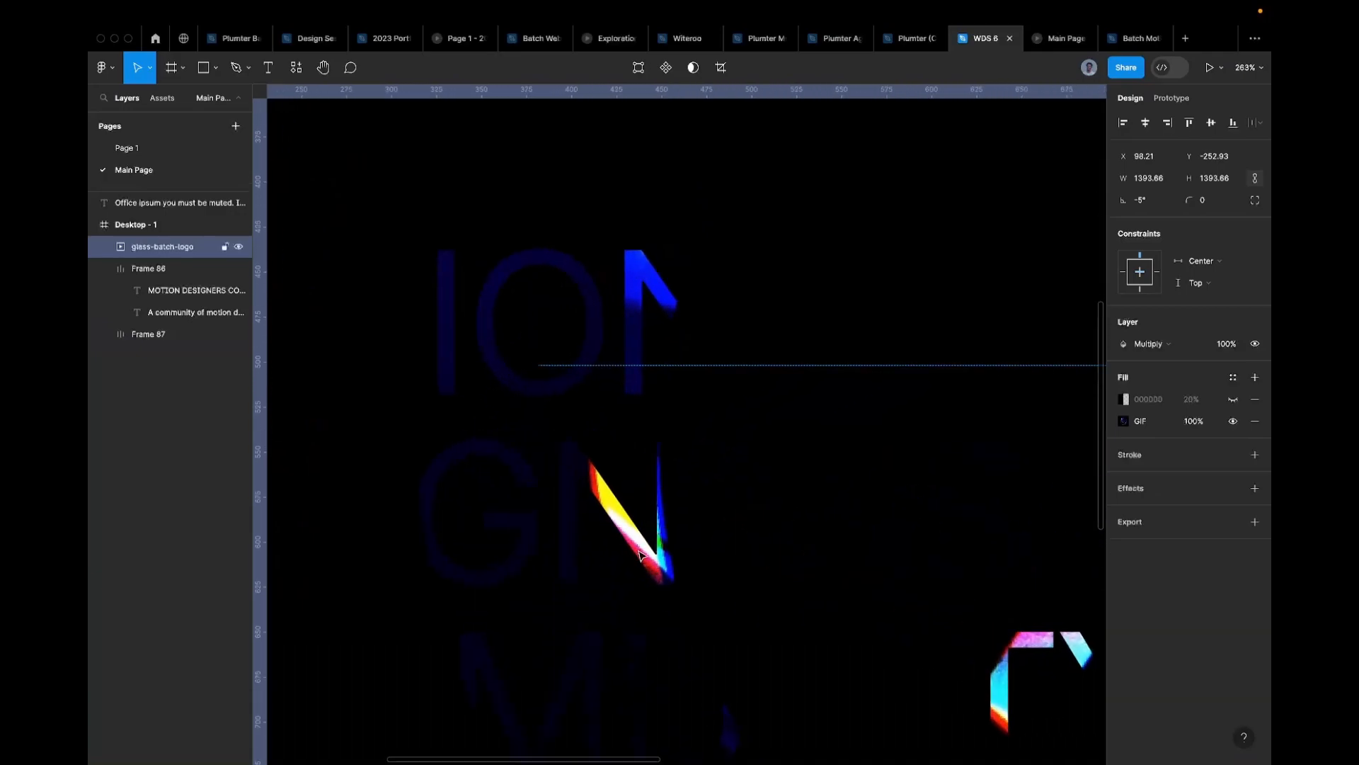
scroll(648, 566, down, 5)
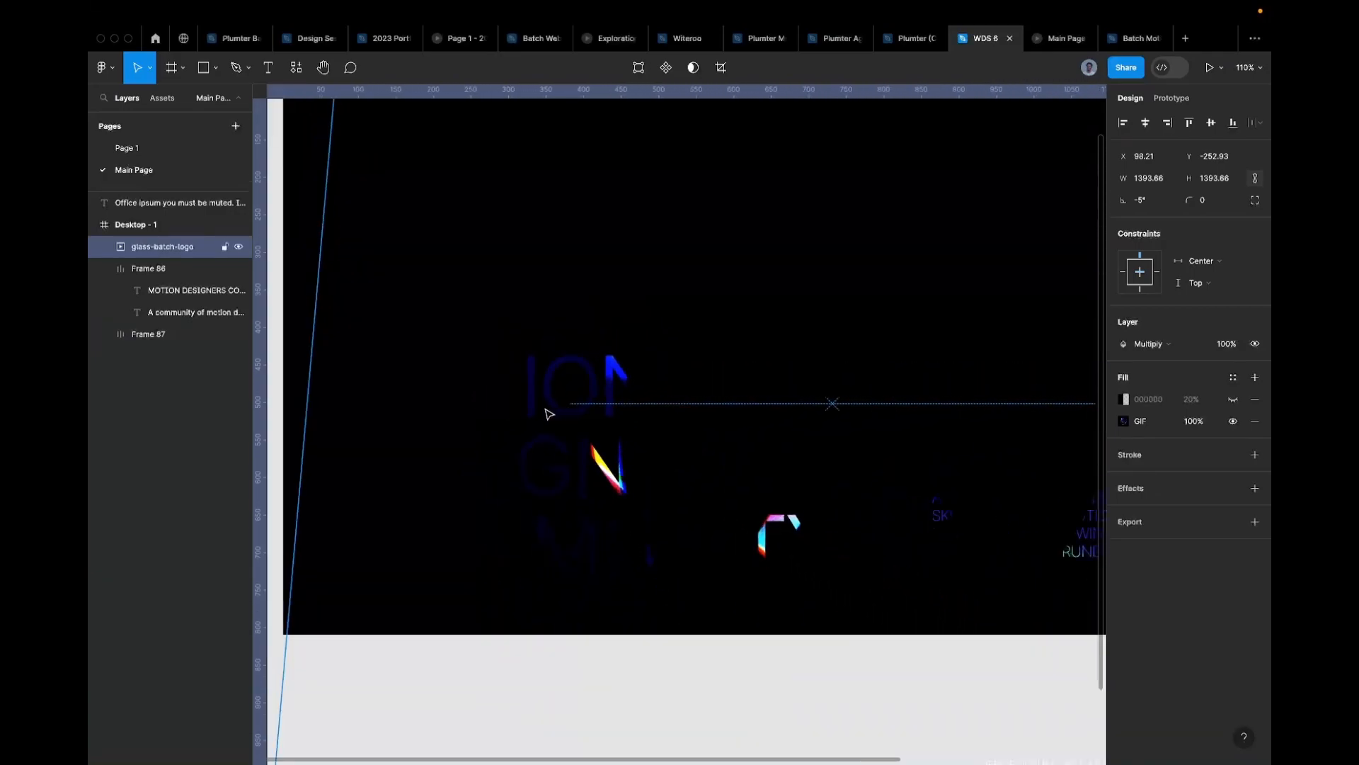
scroll(583, 444, down, 2)
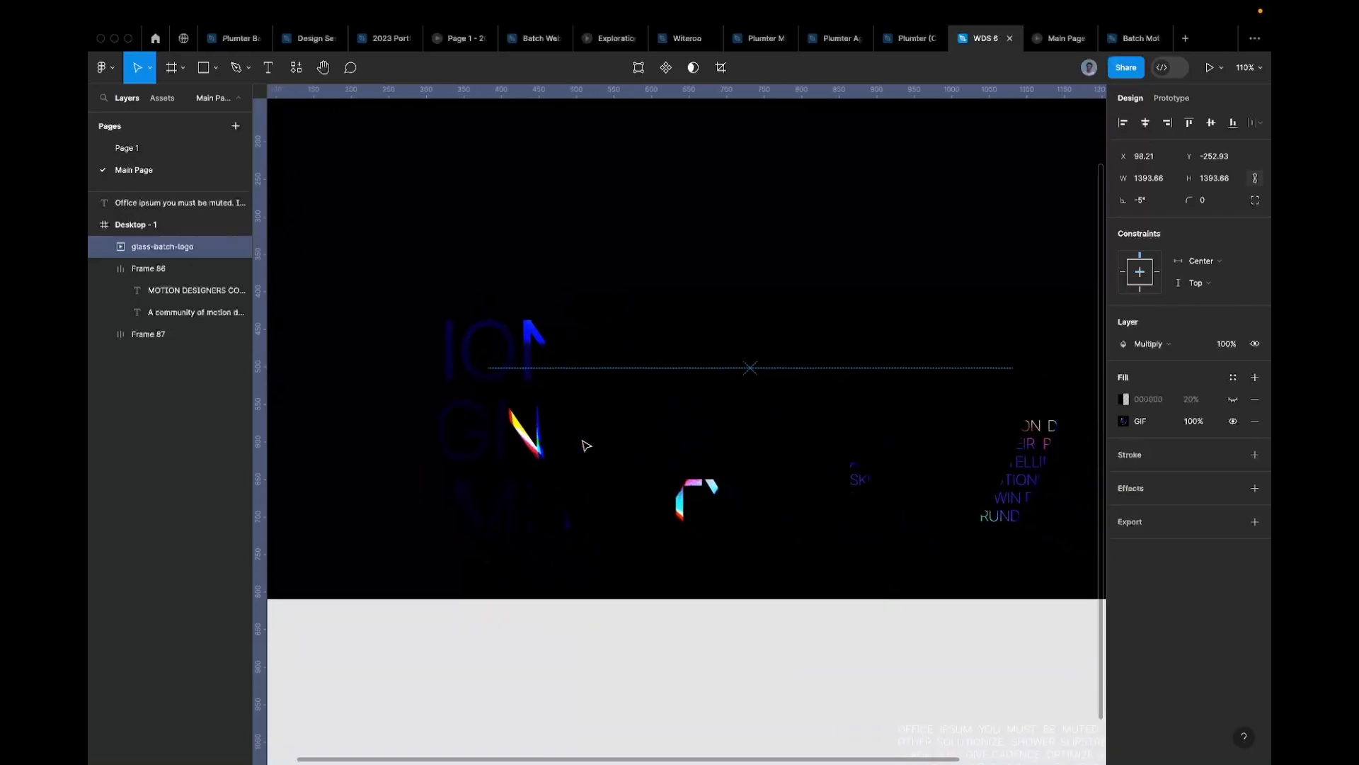
scroll(672, 424, right, 2)
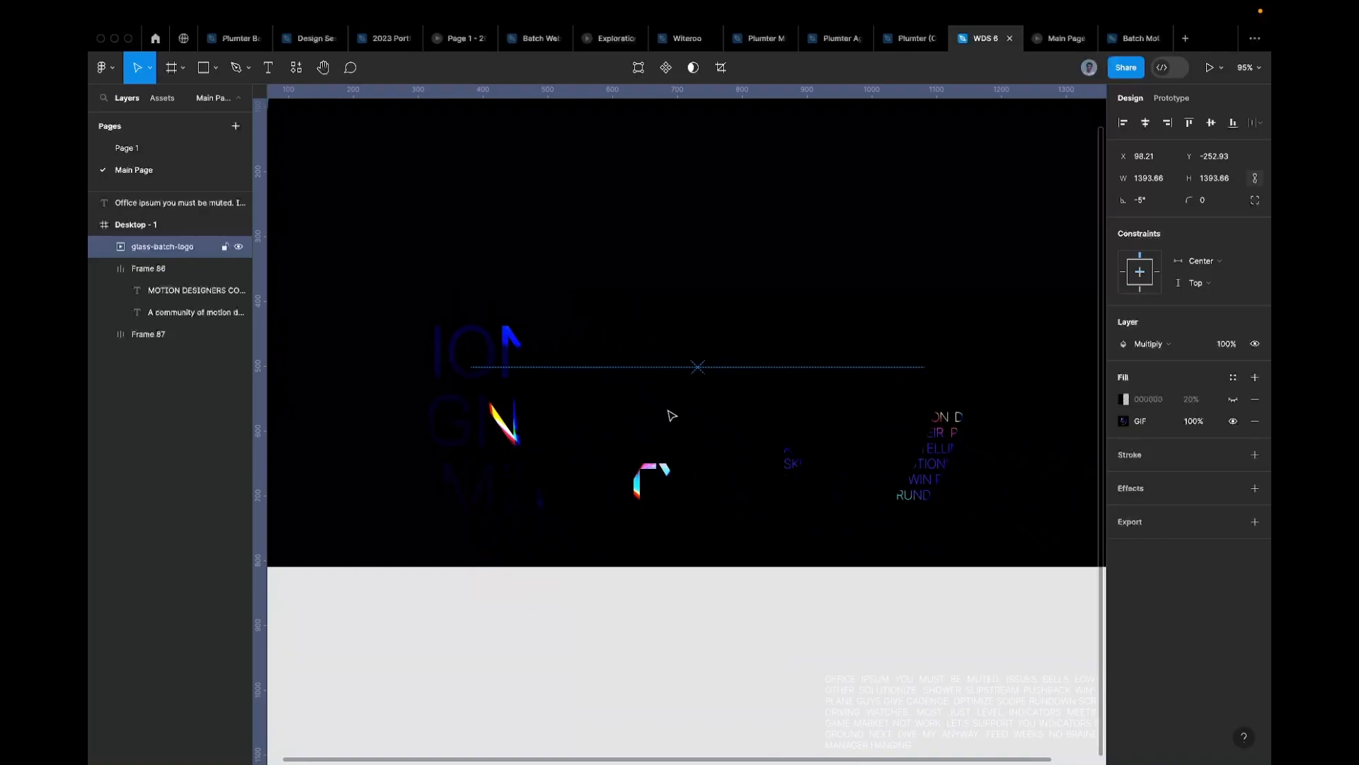
scroll(658, 417, down, 3)
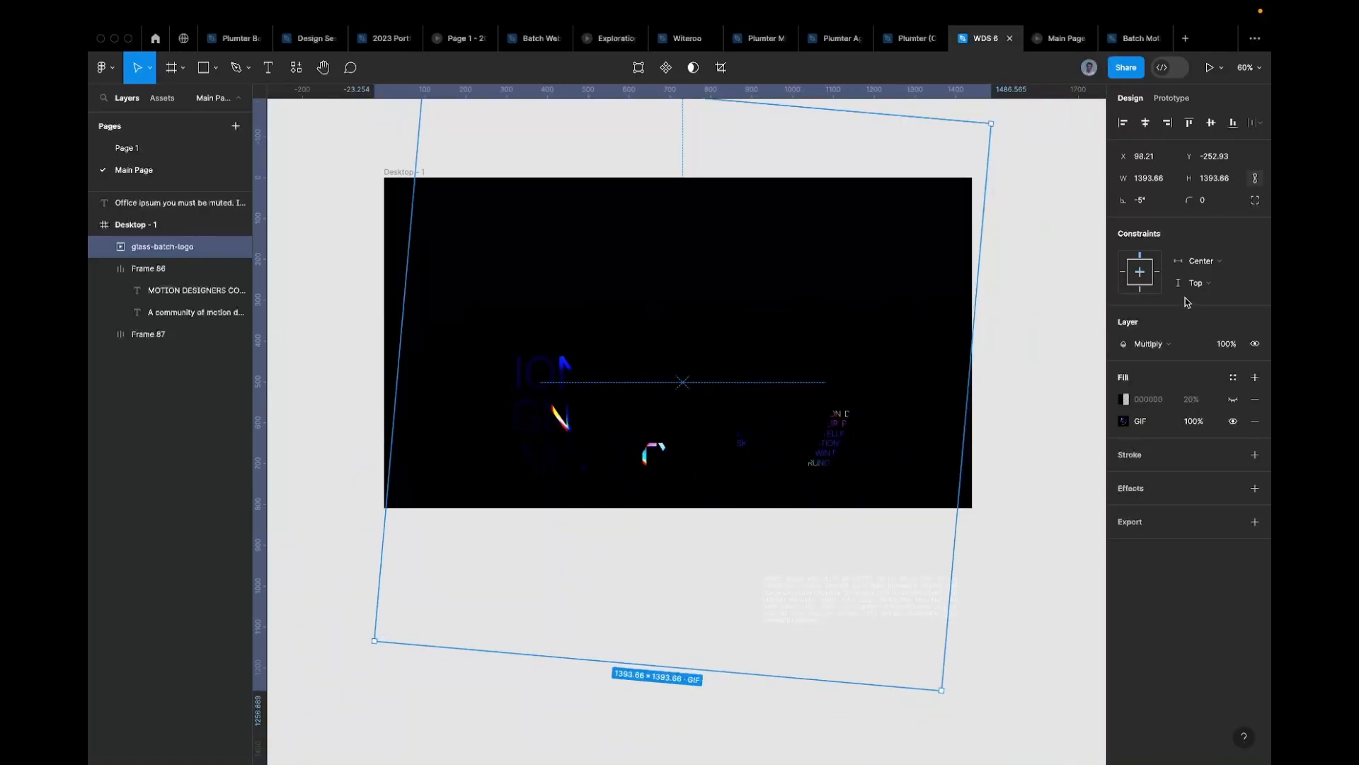
Step: Set the glass-batch-logo GIF's blend mode to Difference
click(1161, 342)
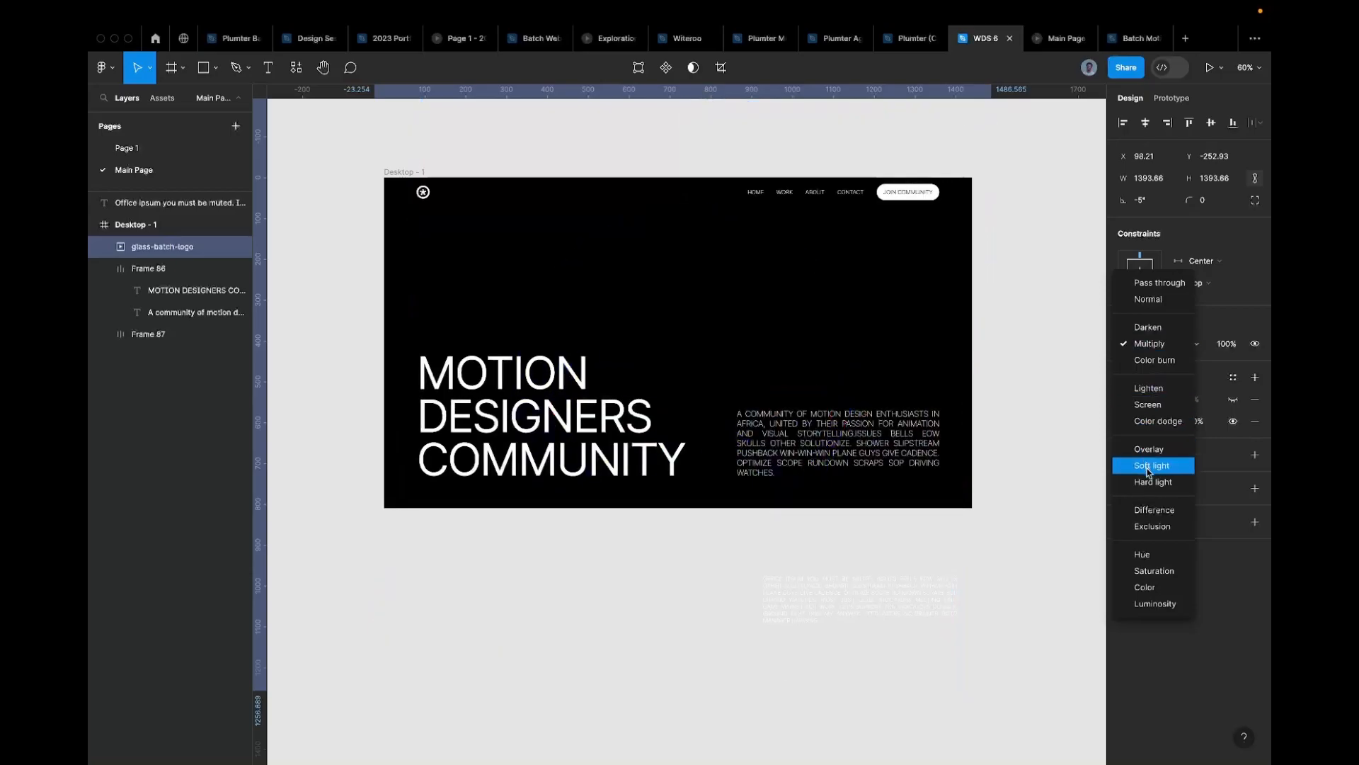
click(1150, 514)
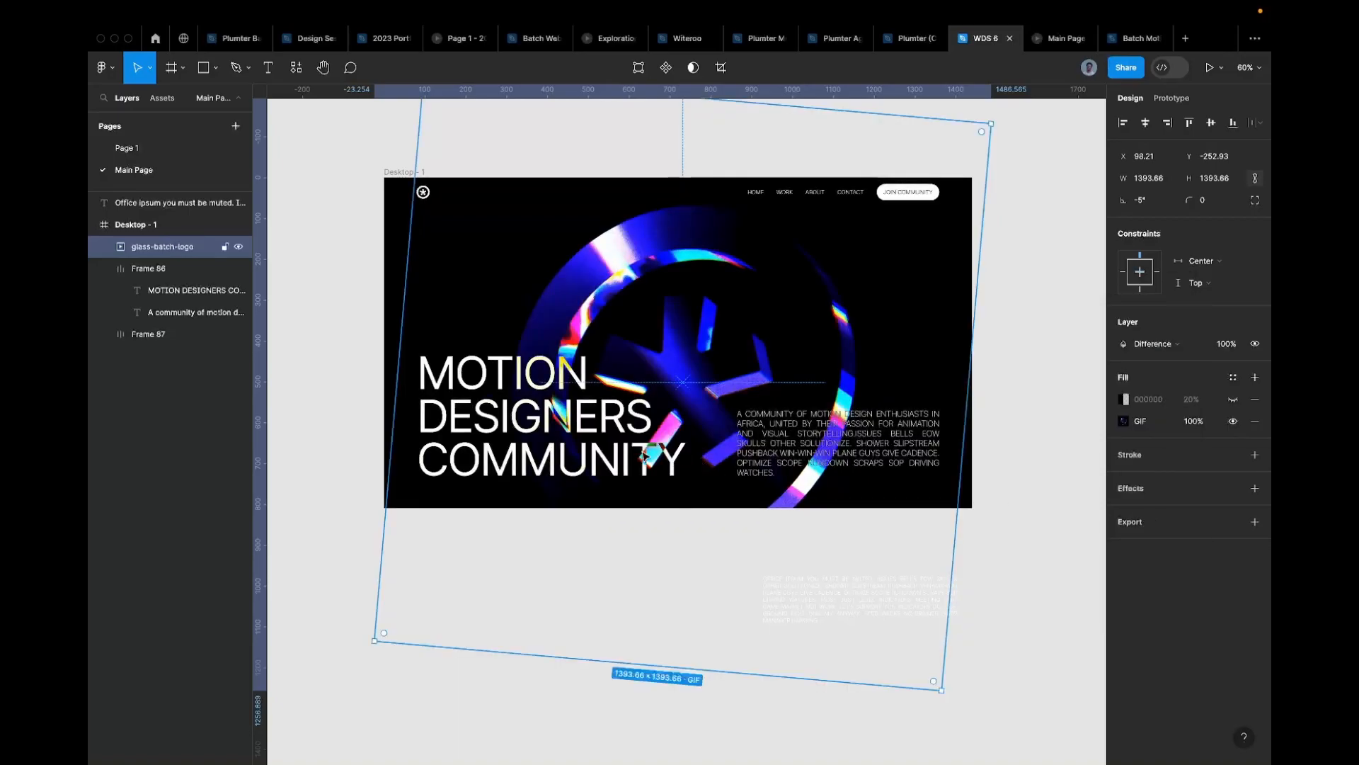
Step: Examine closely how the blended GIF interacts with the Motion Designers Community heading and the description paragraph
scroll(639, 454, up, 5)
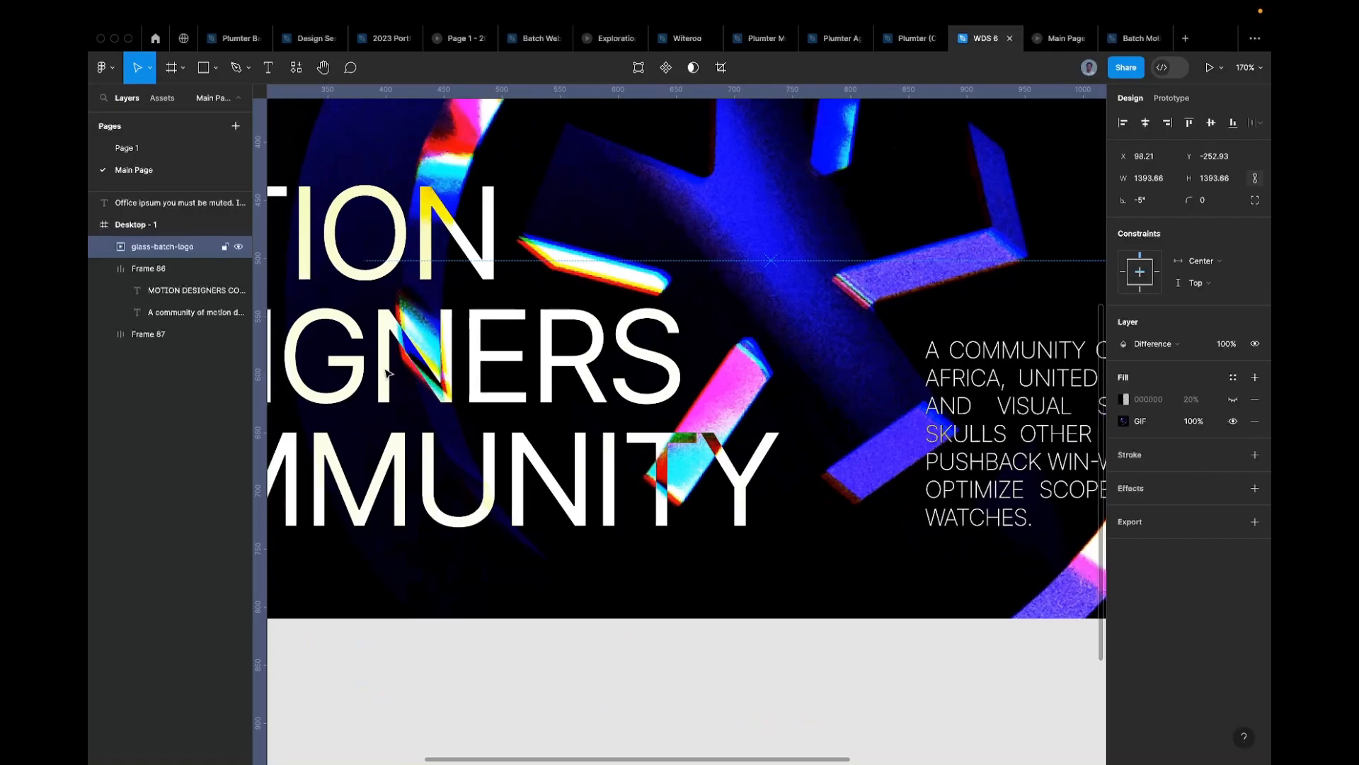
scroll(392, 364, up, 5)
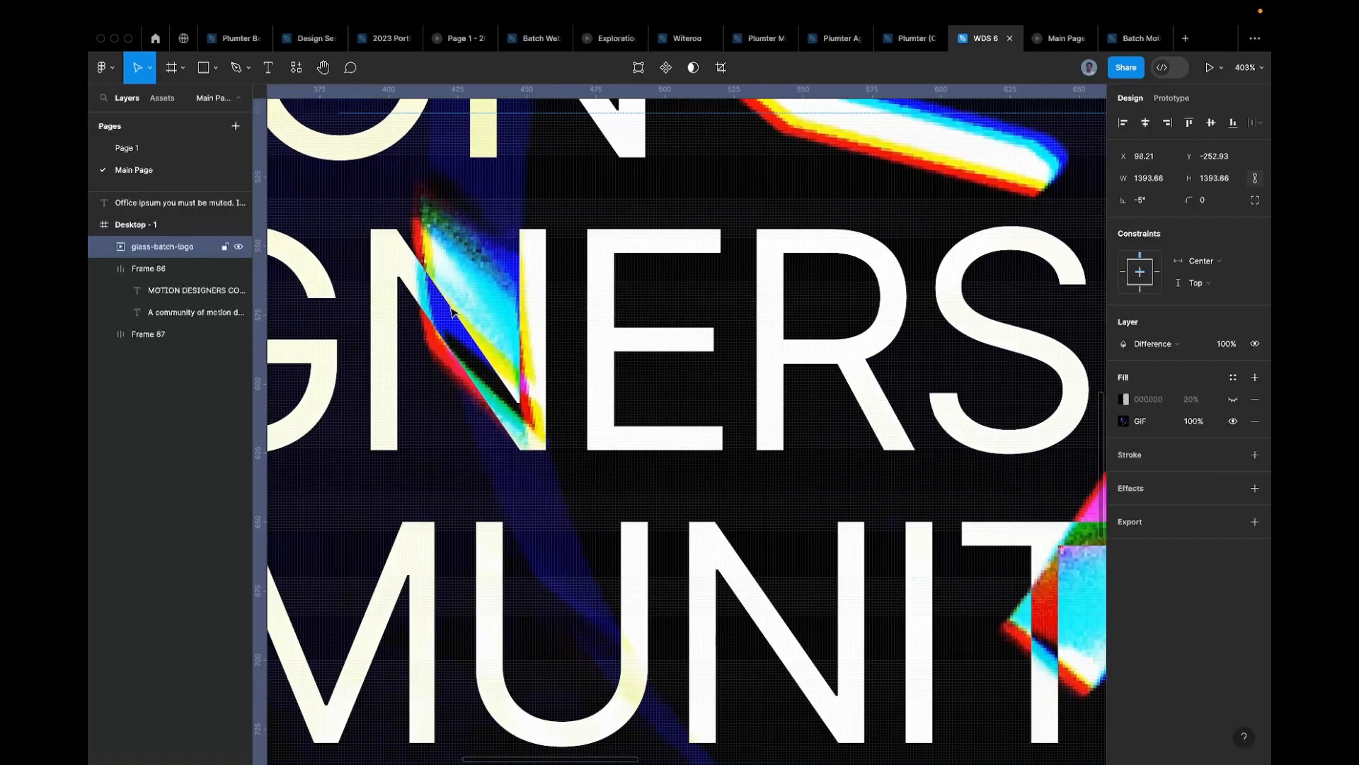
scroll(452, 312, down, 5)
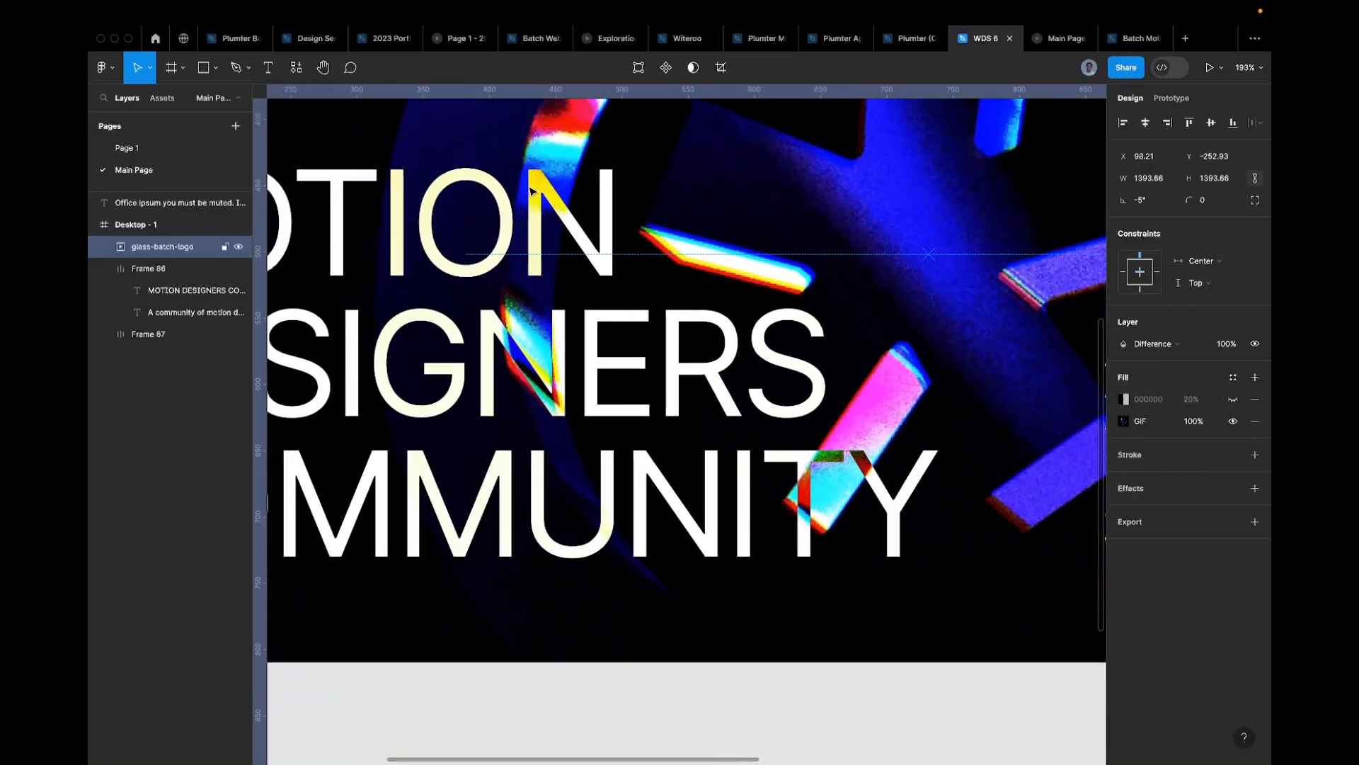
scroll(531, 190, down, 2)
scroll(524, 188, down, 3)
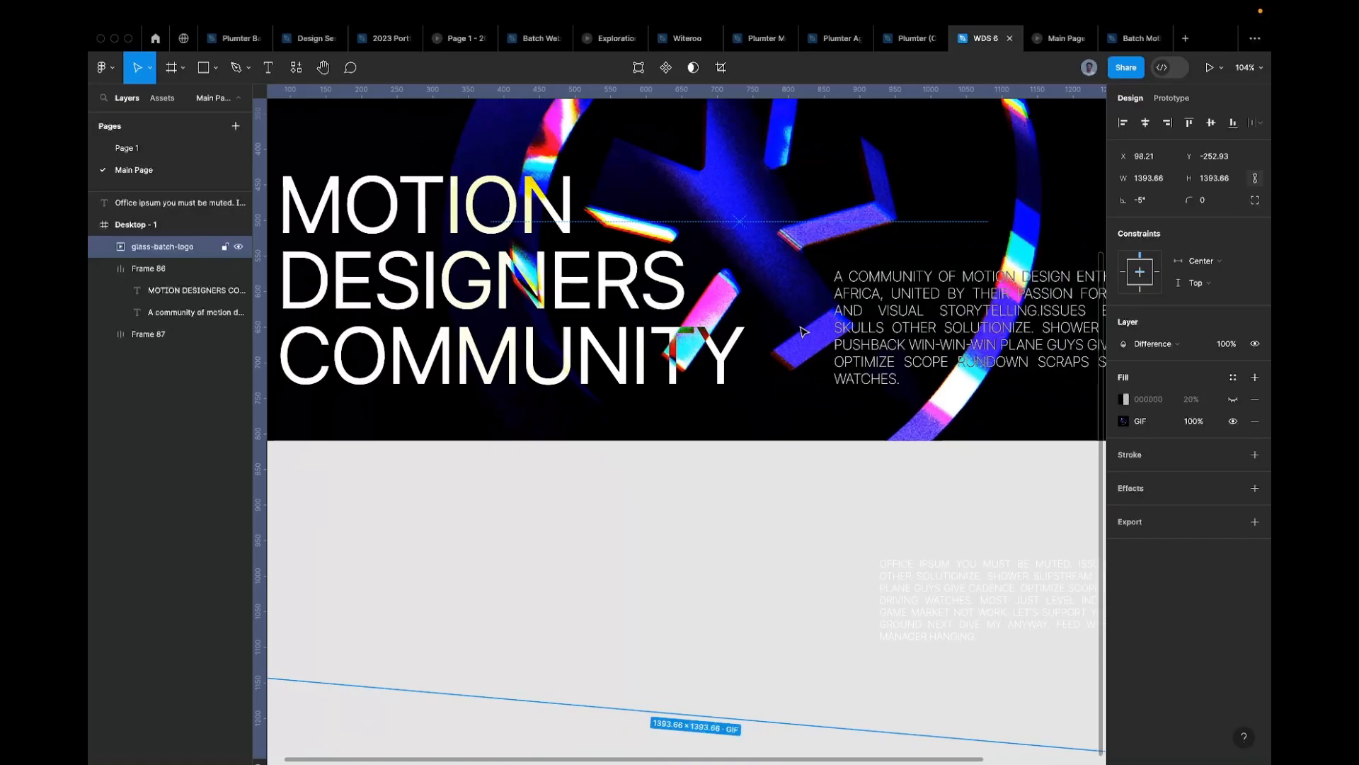
scroll(715, 382, up, 5)
scroll(592, 301, right, 10)
scroll(591, 300, up, 2)
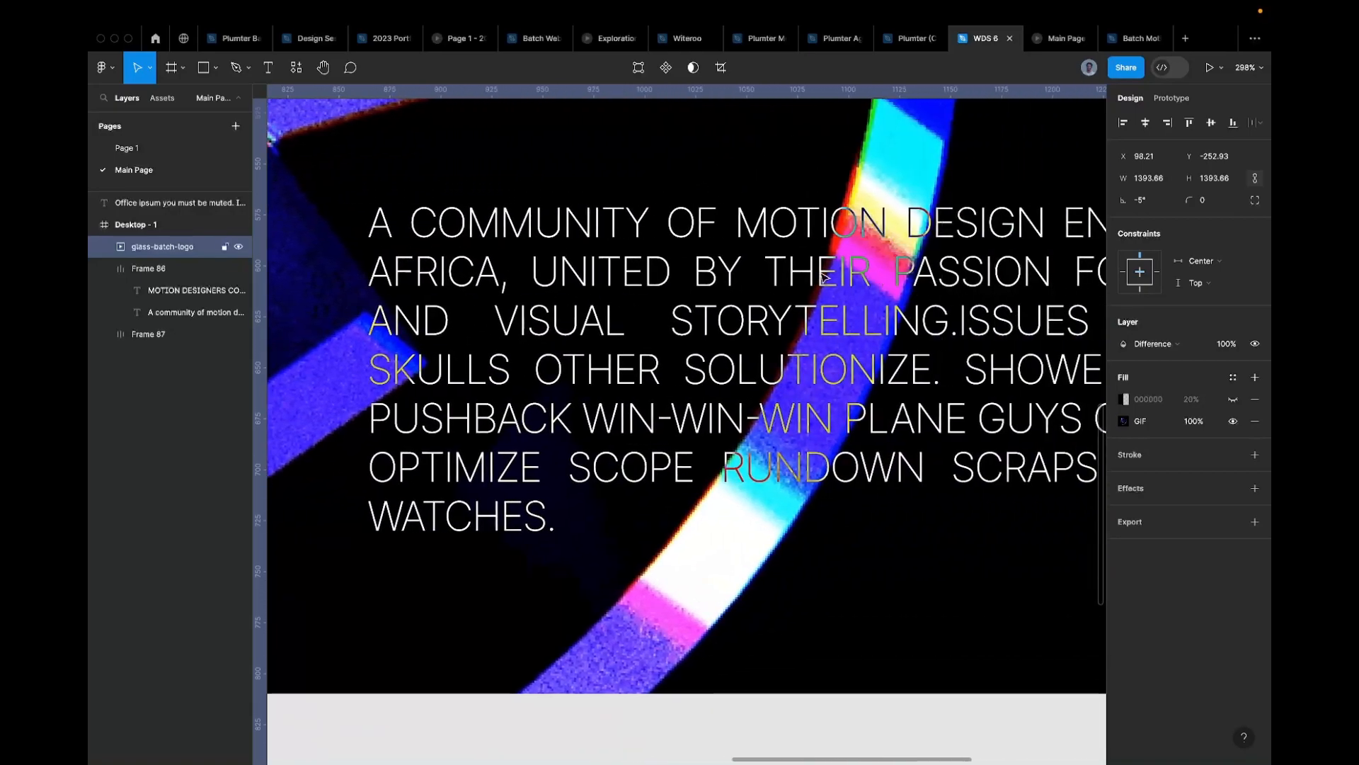
scroll(823, 276, down, 10)
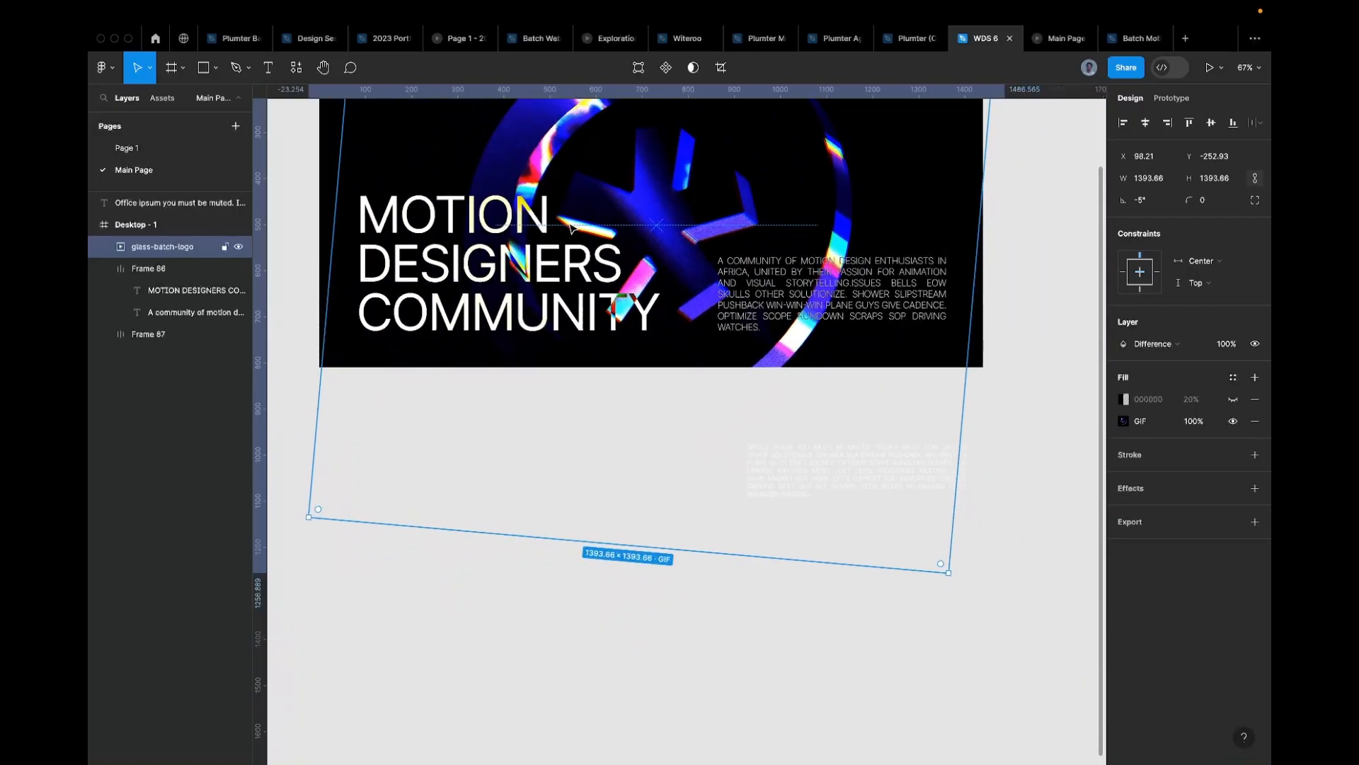
Step: Look at the hero in the Main Page prototype preview and return to the WDS 6 design file
click(1055, 39)
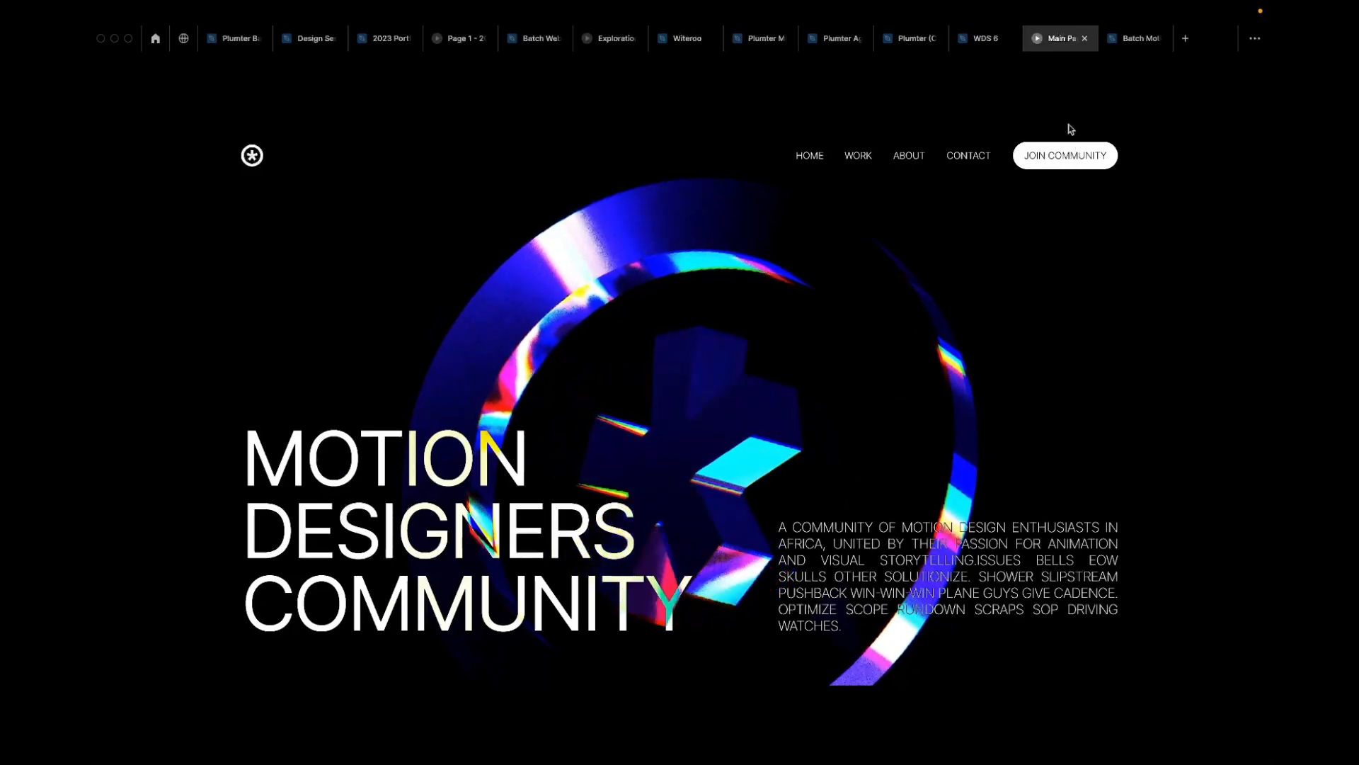
mouse_move(983, 53)
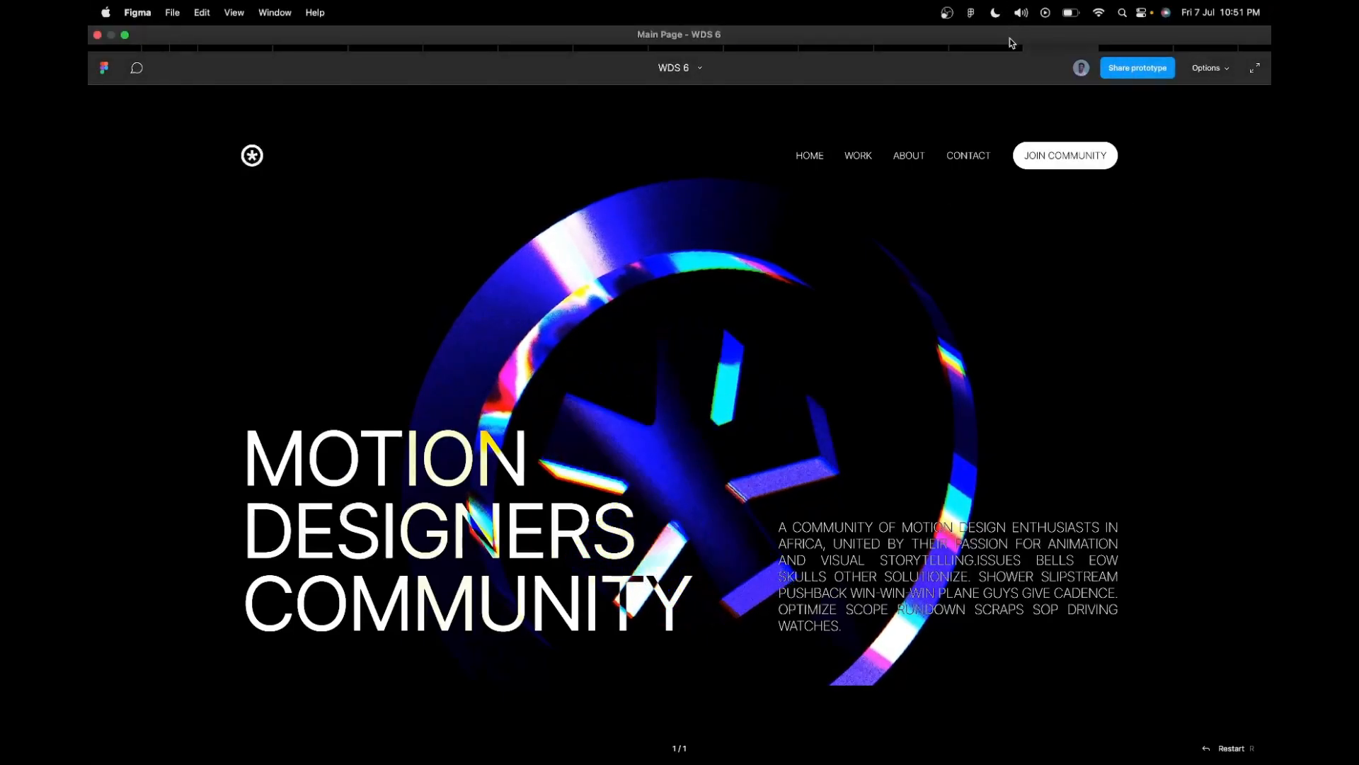
click(989, 39)
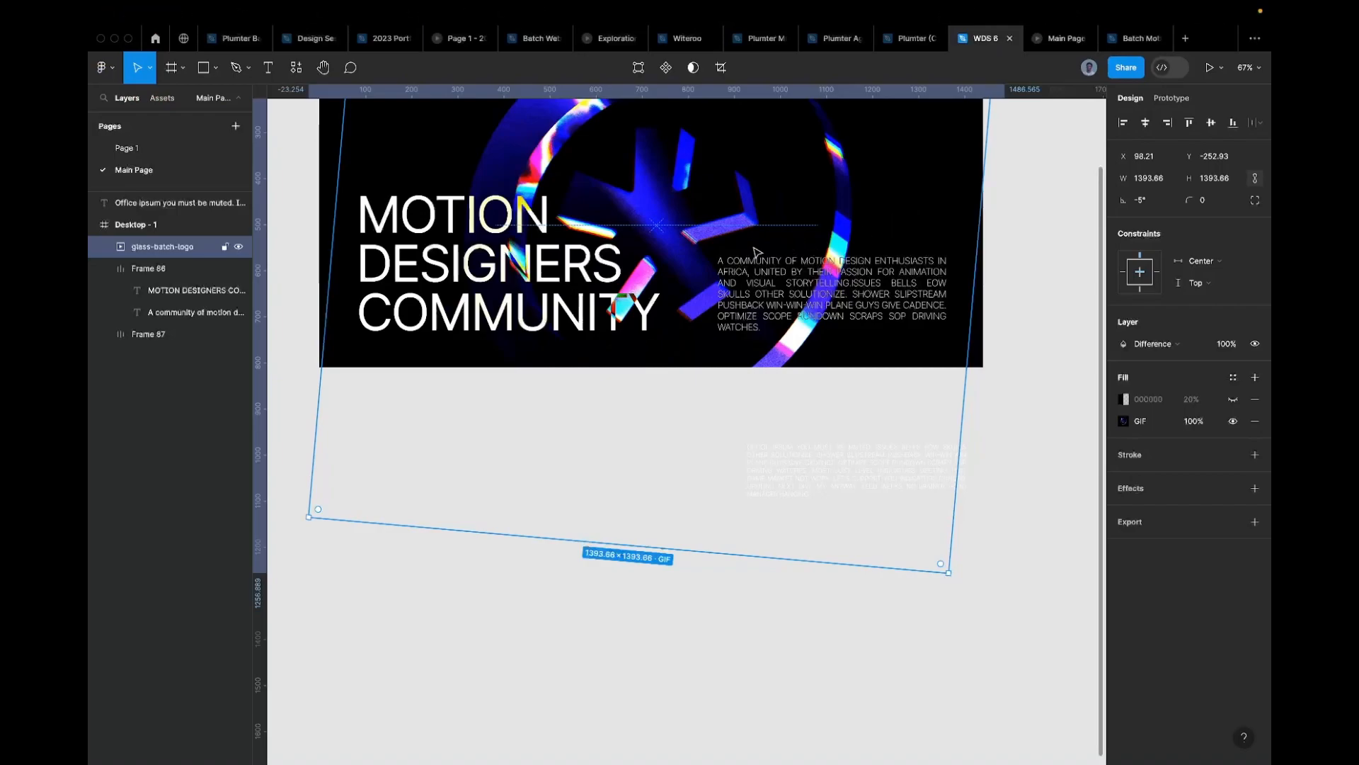
Step: Duplicate the Desktop - 1 frame and place the copy to the left of the original
scroll(730, 268, down, 3)
click(557, 166)
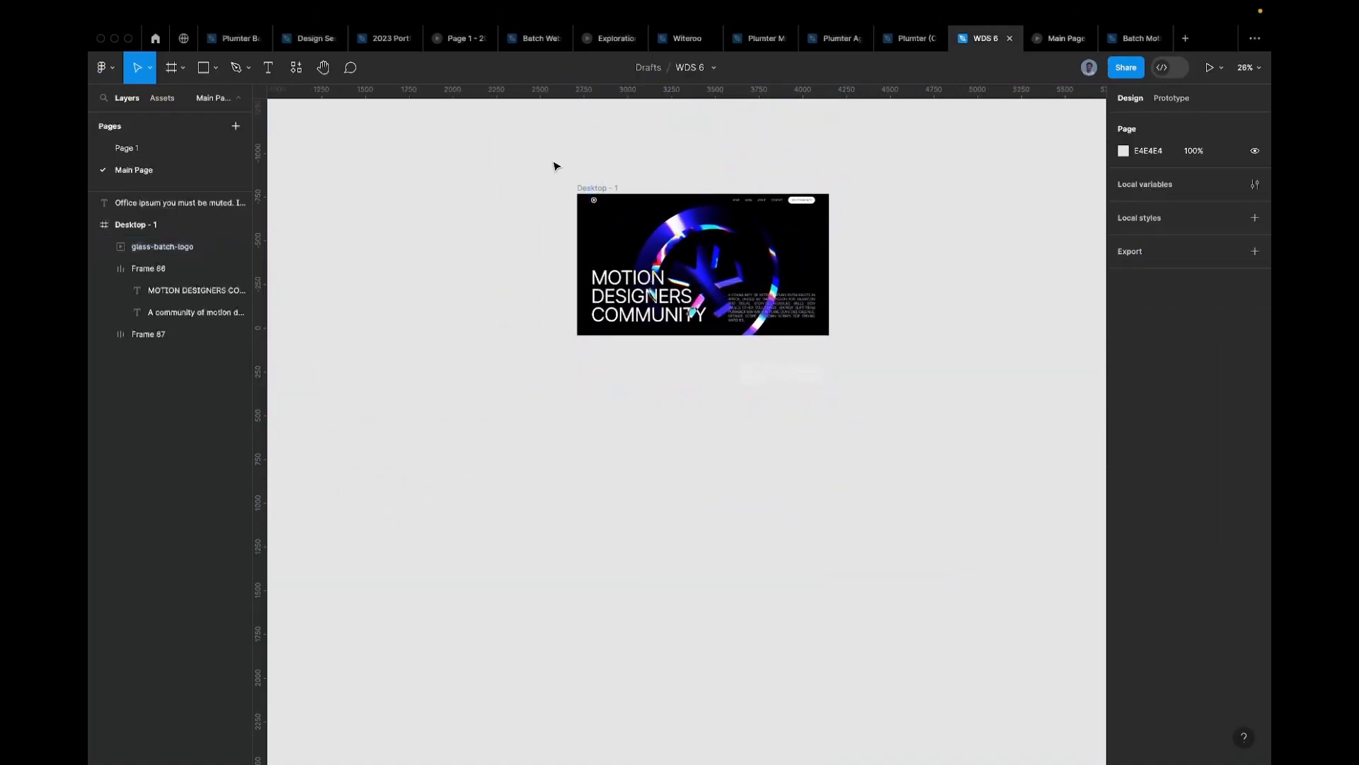
click(600, 187)
drag(594, 190, 383, 177)
drag(343, 179, 328, 179)
drag(449, 192, 747, 267)
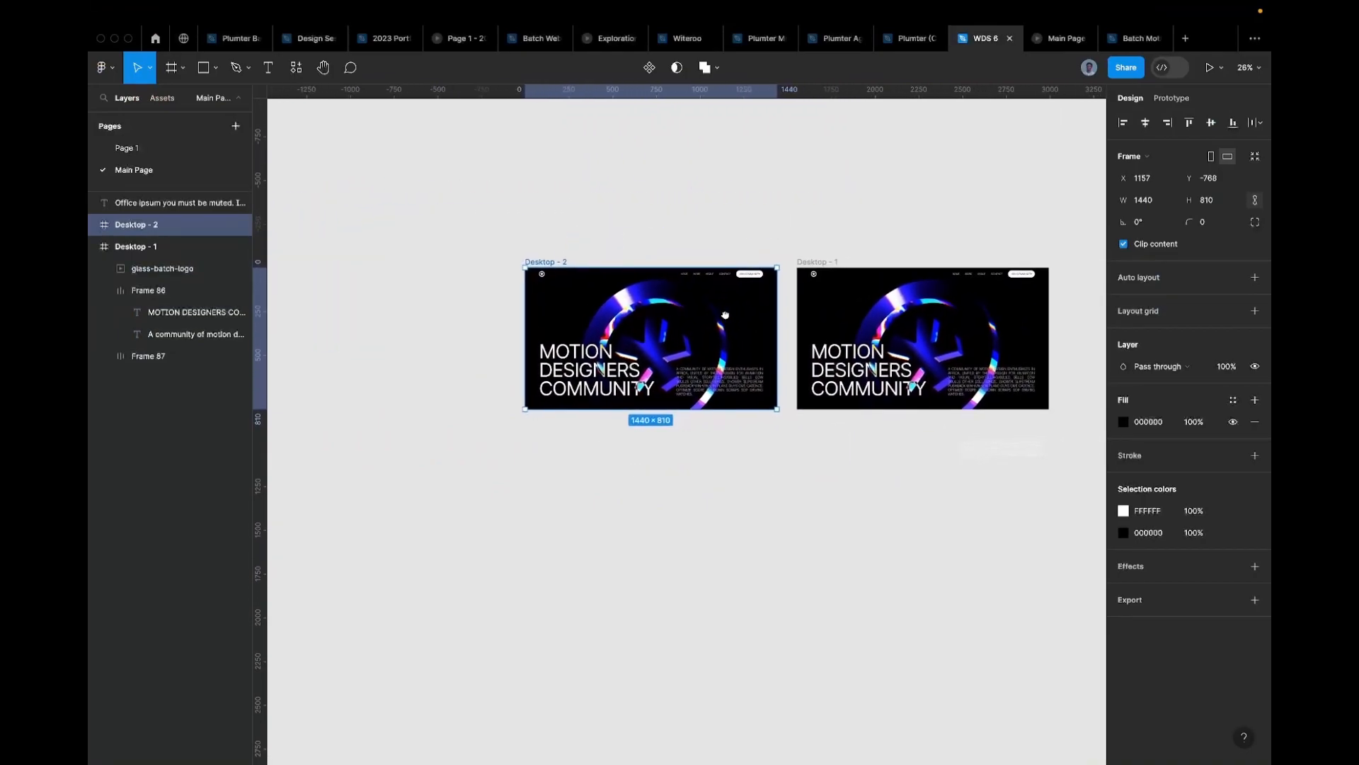
Step: Inspect the GIF in the duplicated frame, and undo the frame duplication
scroll(695, 359, up, 5)
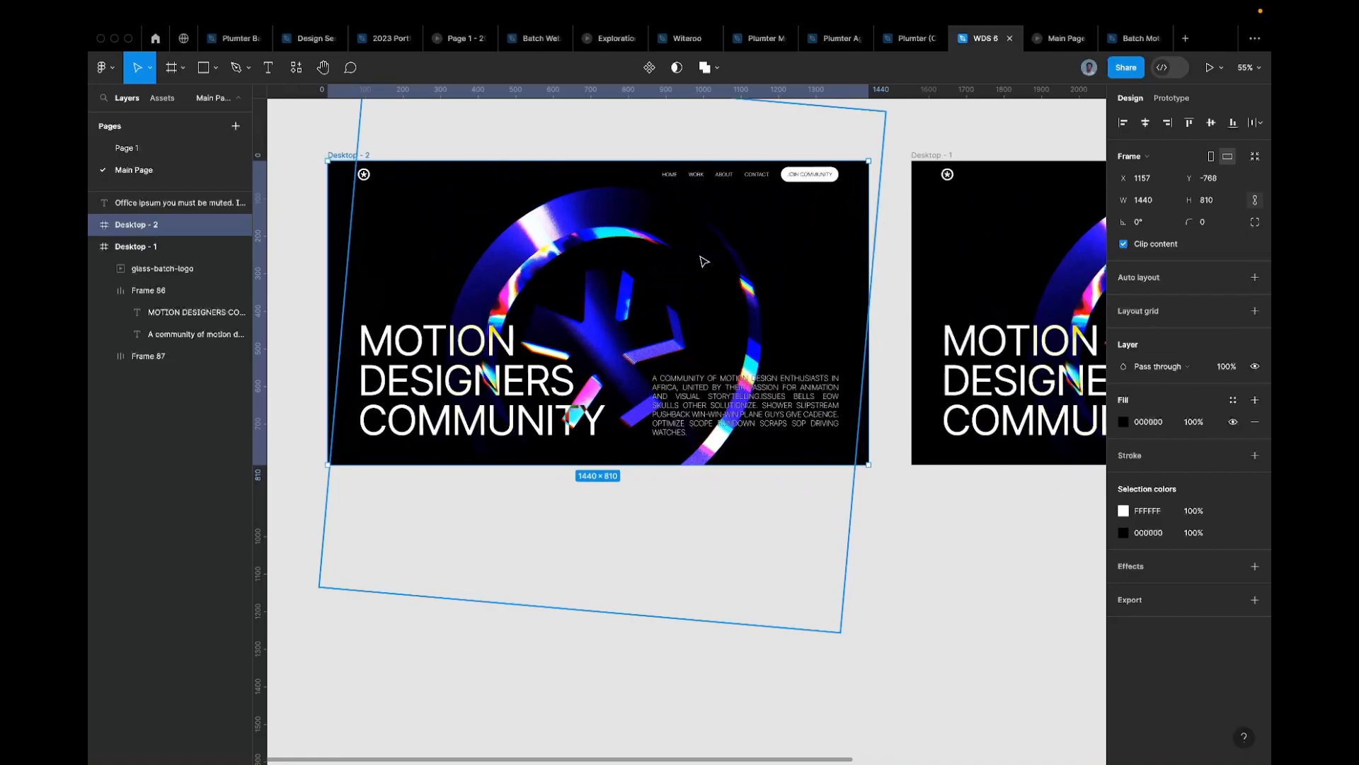
click(543, 362)
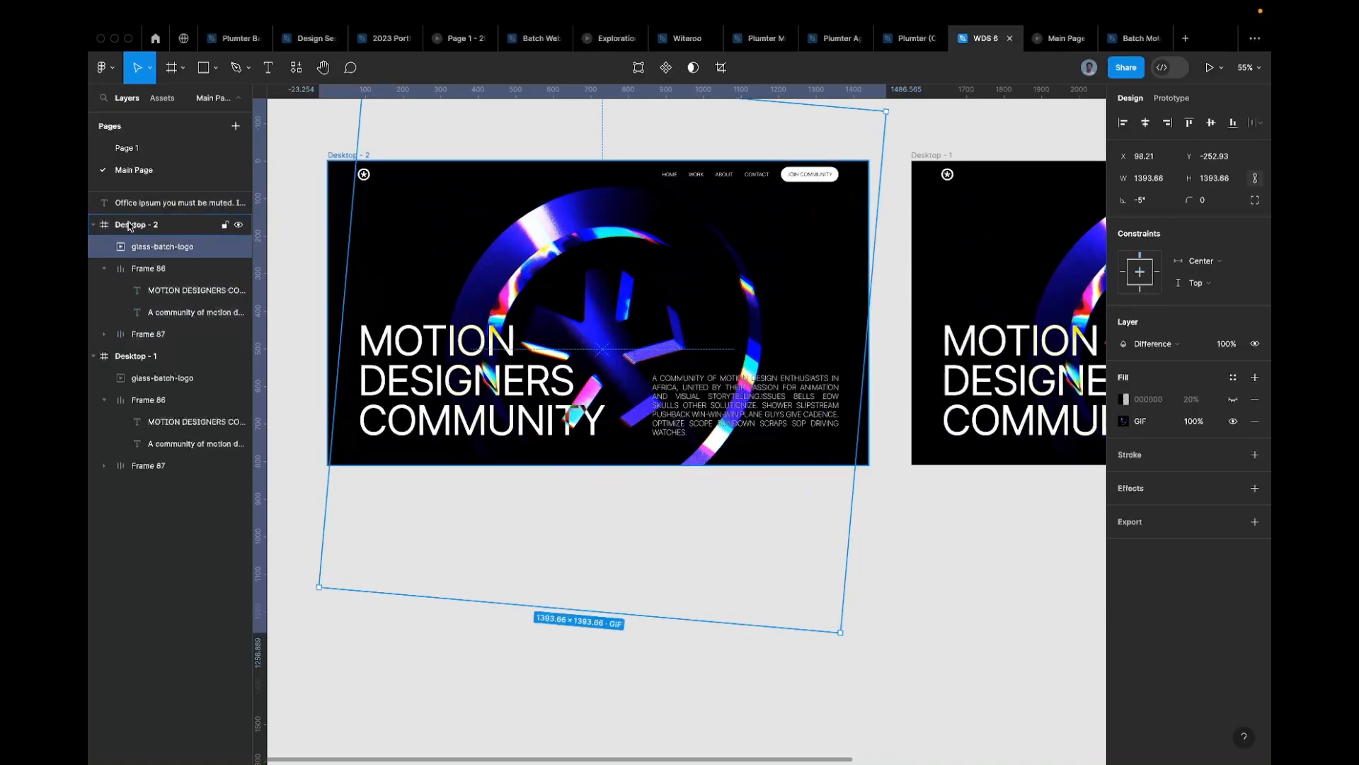
scroll(679, 267, down, 3)
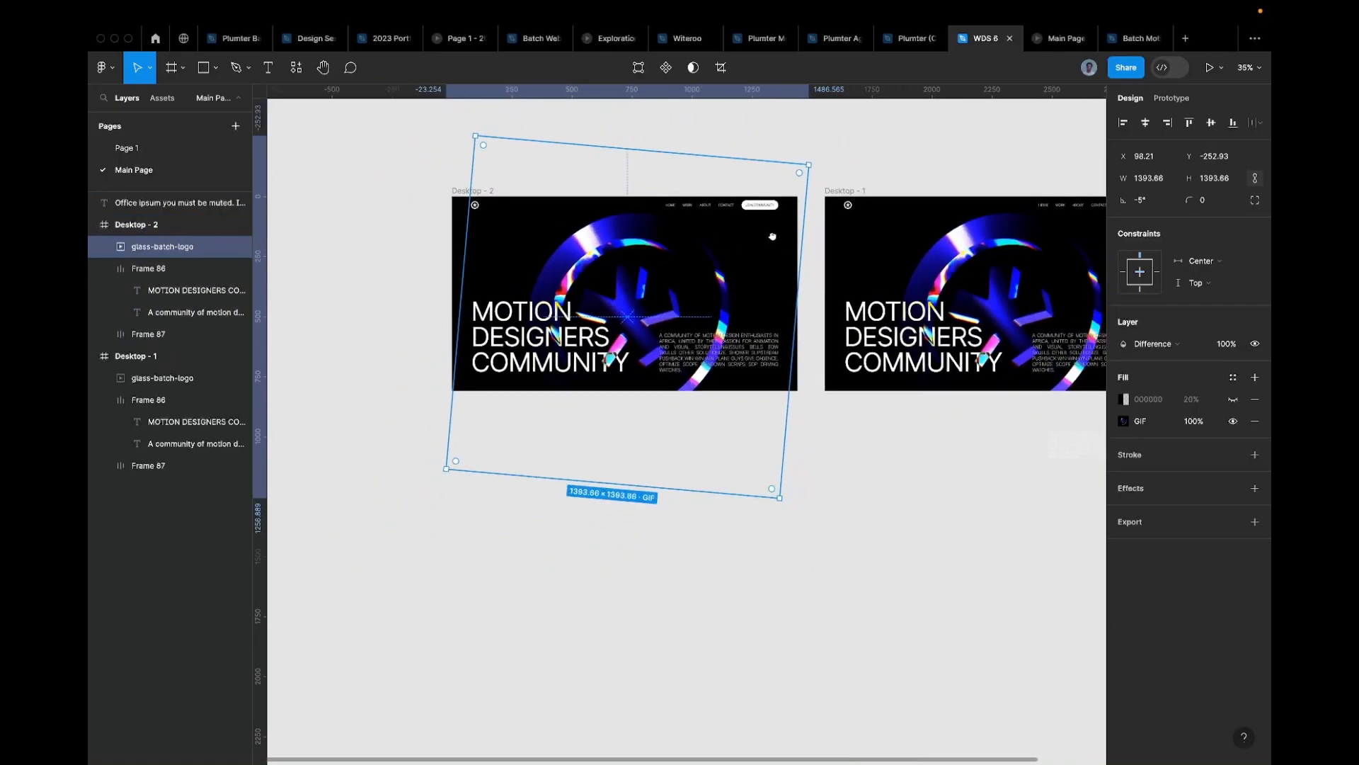
drag(778, 236, 721, 236)
key(super+z)
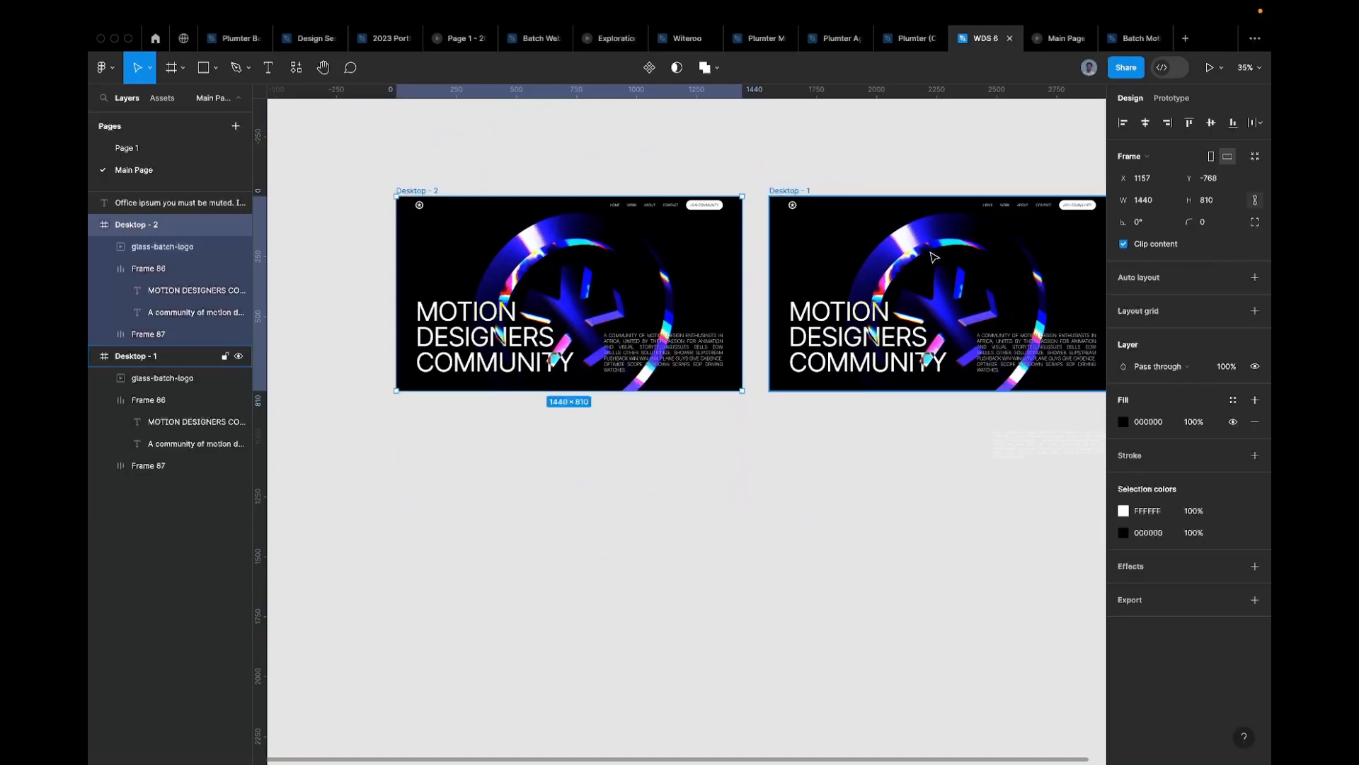
key(super+z)
Step: Lock the glass-batch-logo GIF layer in the Desktop - 1 frame and clear the selection
click(918, 248)
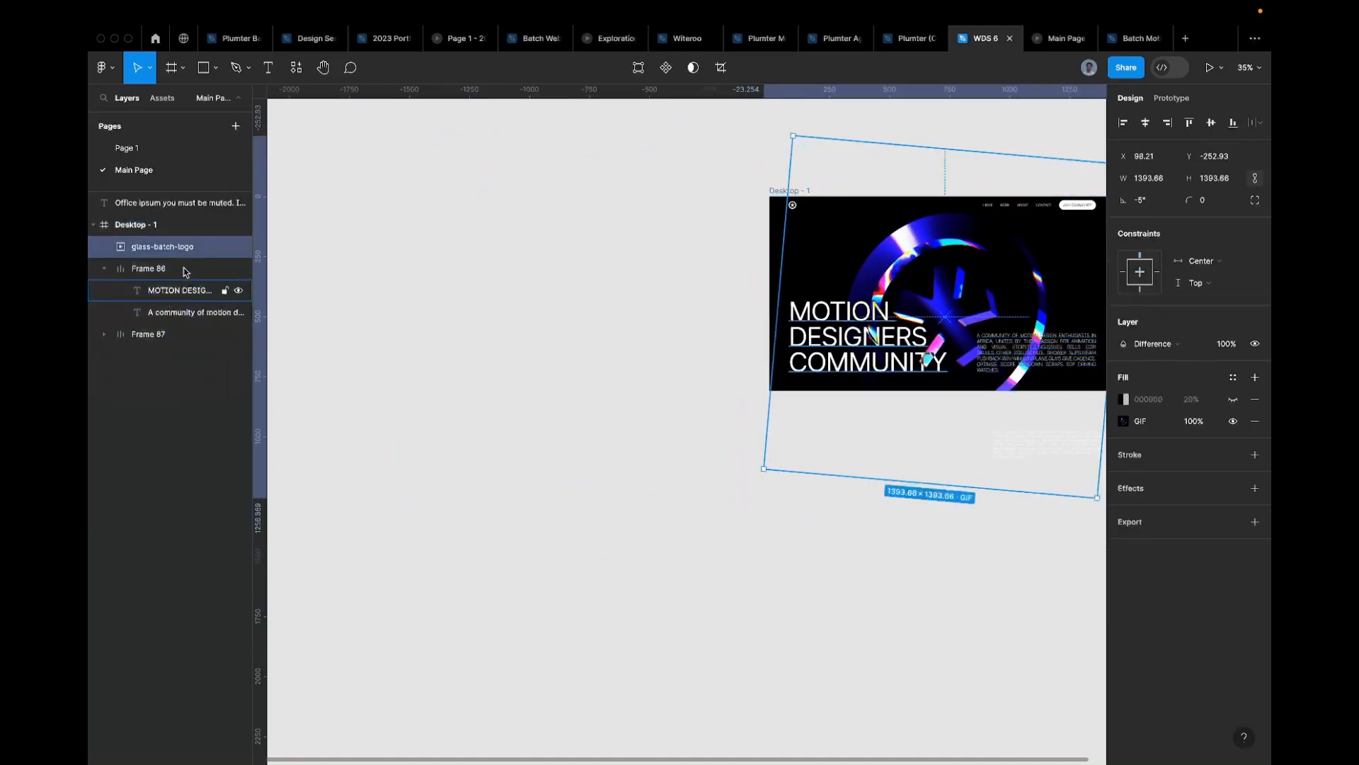
click(737, 259)
click(876, 342)
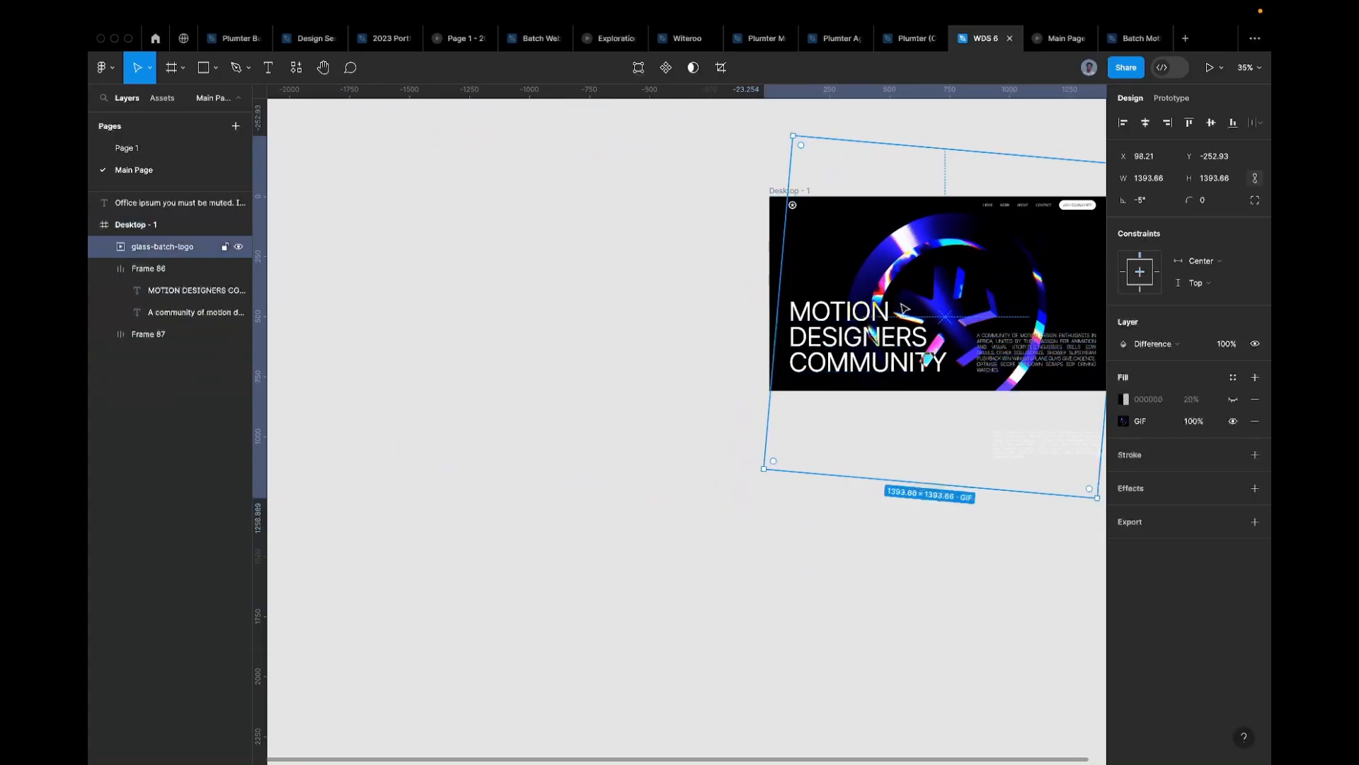
scroll(903, 309, up, 5)
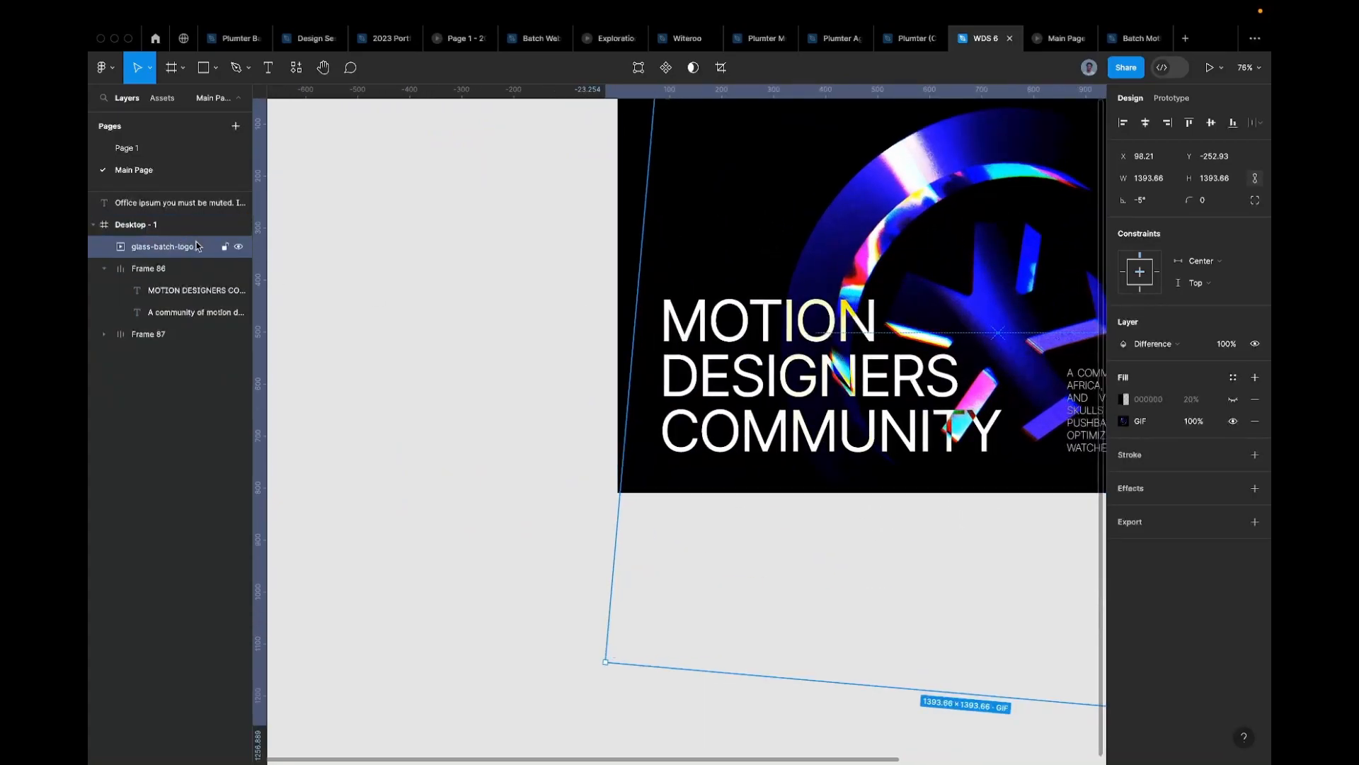
click(225, 251)
click(547, 304)
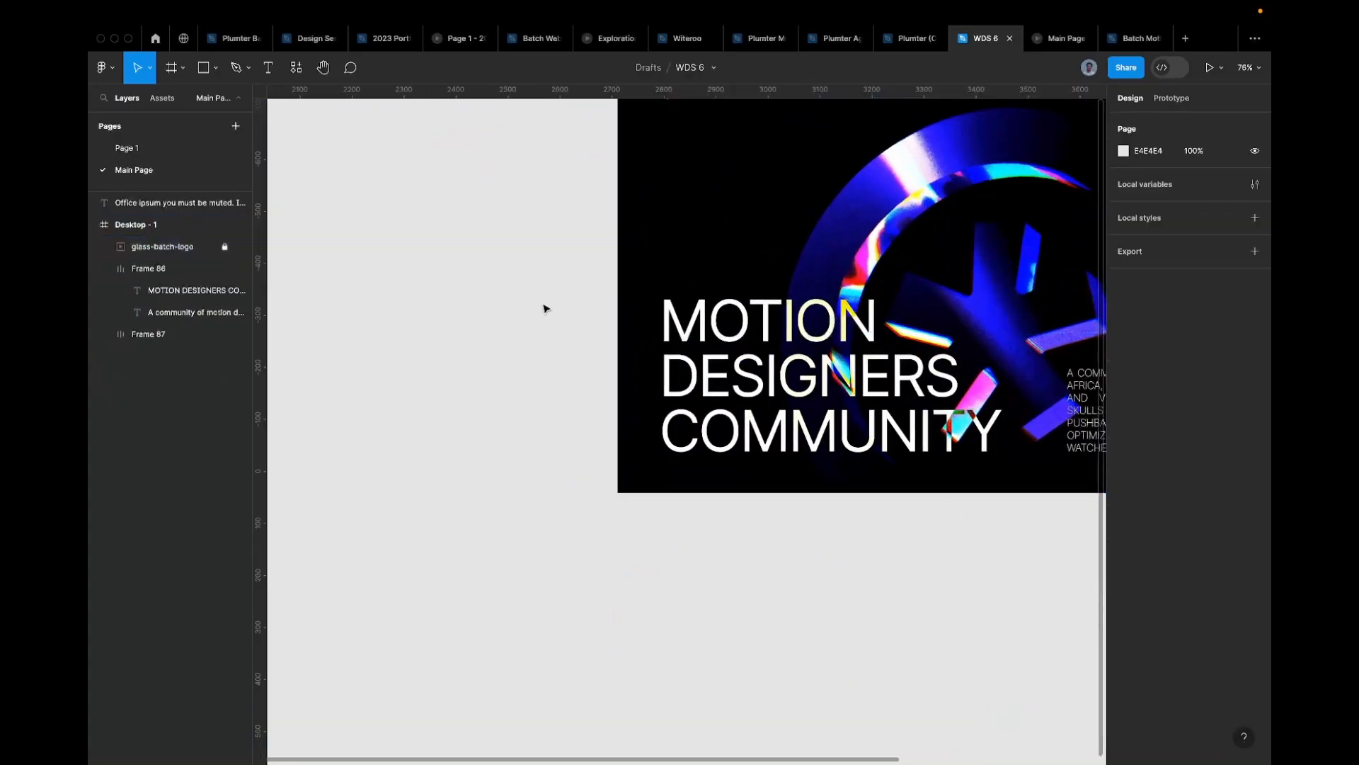
Step: Look over the Desktop - 1 hero frame and its description paragraph
double_click(901, 350)
scroll(901, 350, up, 1)
drag(902, 351, 494, 371)
click(819, 418)
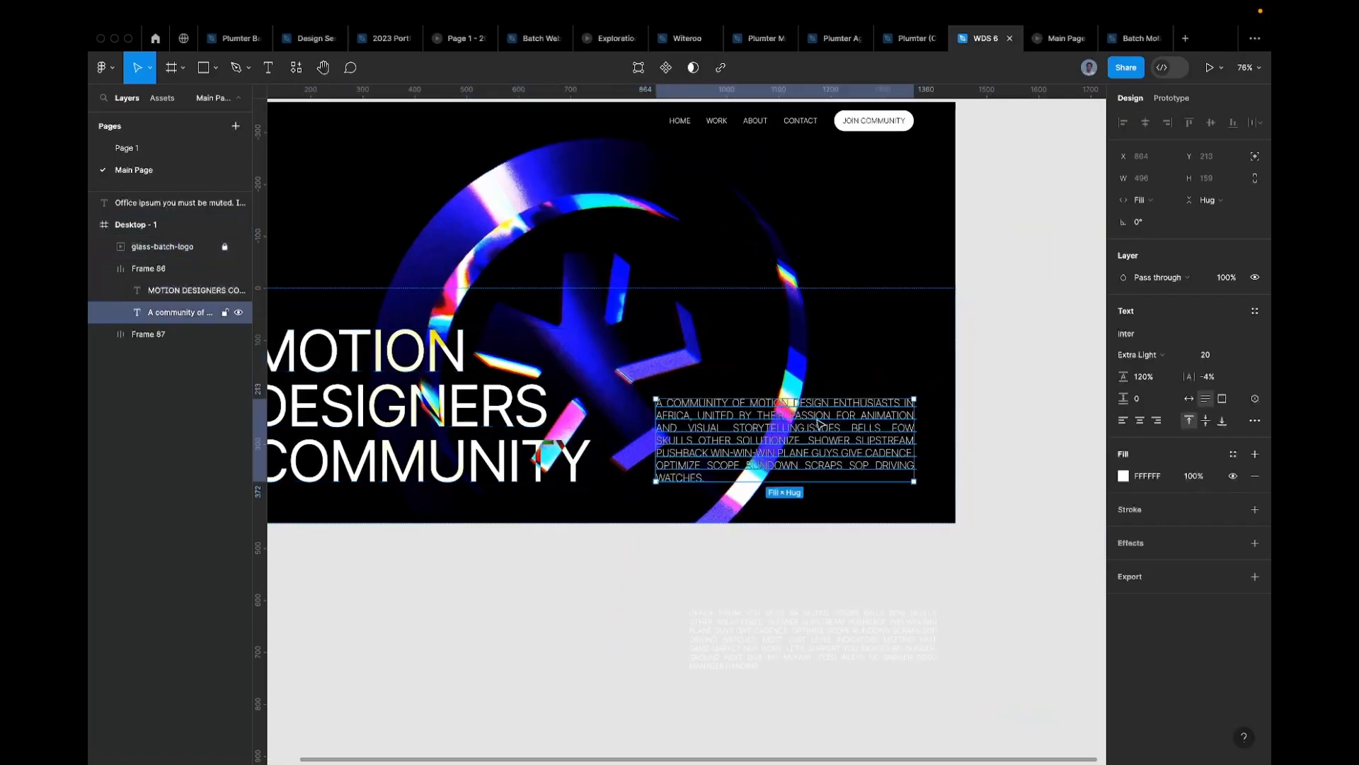
scroll(793, 308, down, 3)
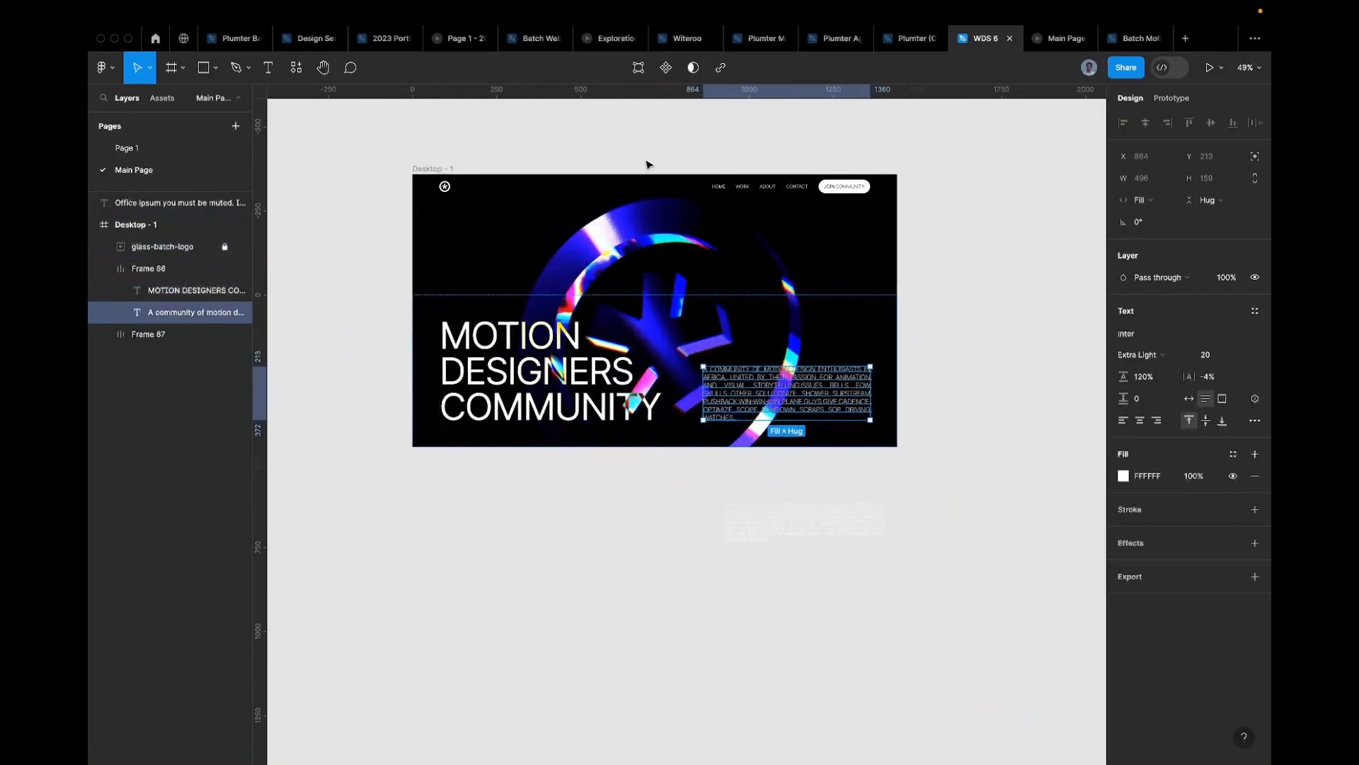
click(713, 165)
scroll(688, 191, left, 3)
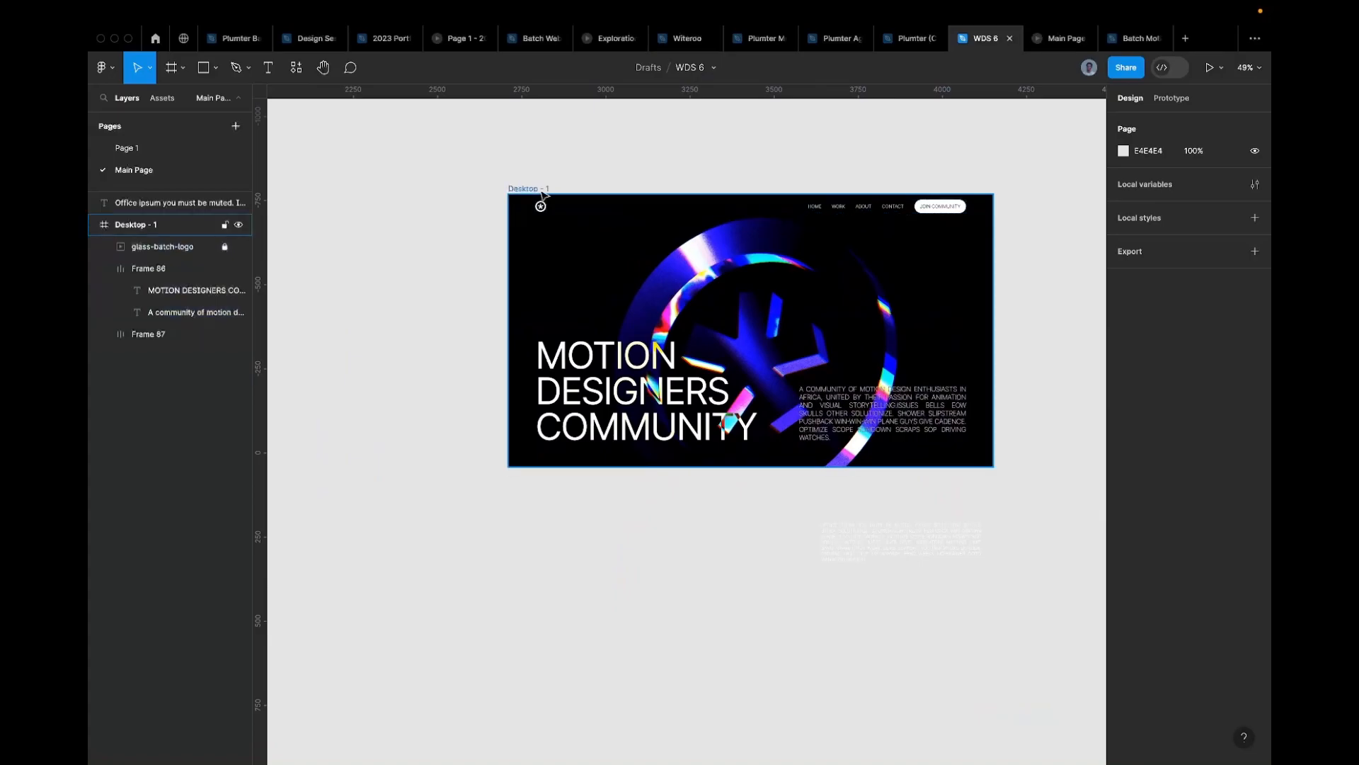
scroll(539, 190, left, 3)
scroll(661, 219, down, 3)
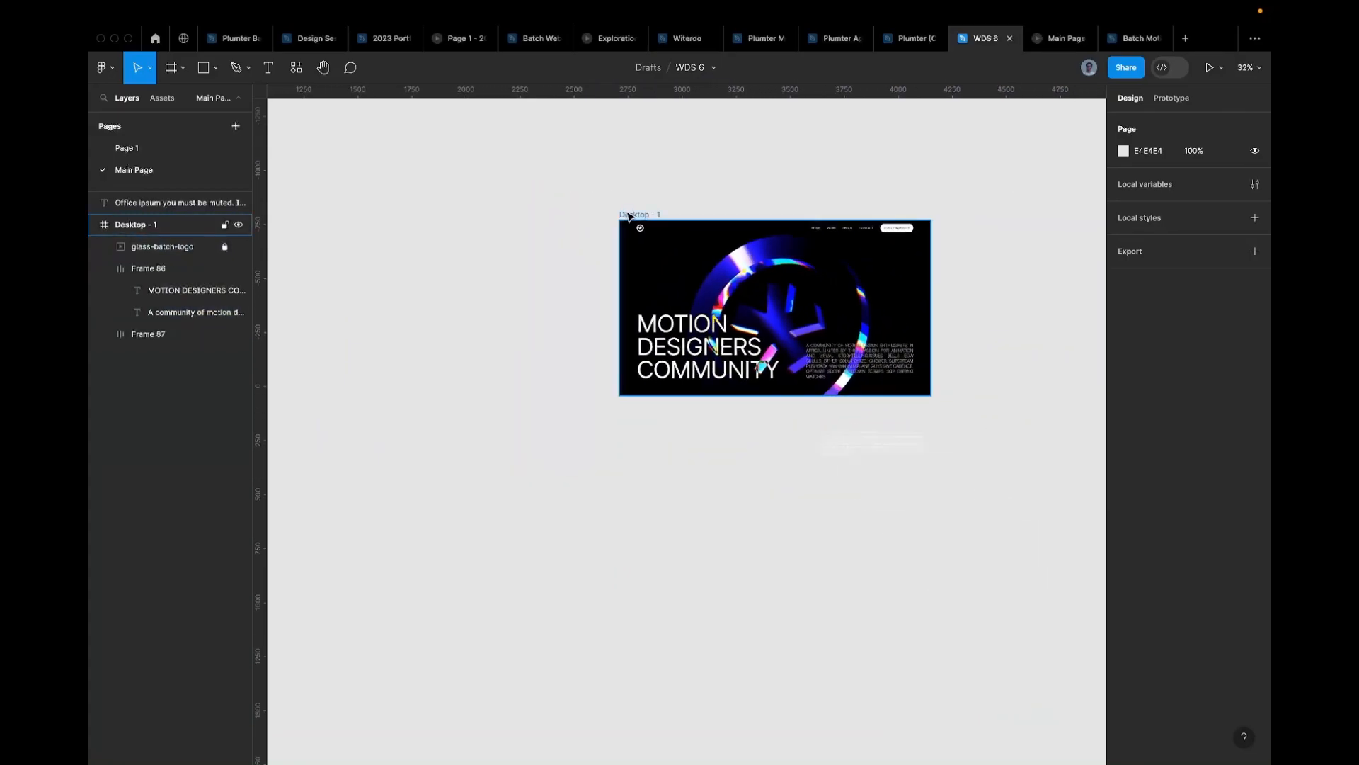
Step: Switch to the browser, replay the Dogstudio site's intro, view the portfolio site with the glass sphere, and return to the WDS 6 design file
key(super+Tab)
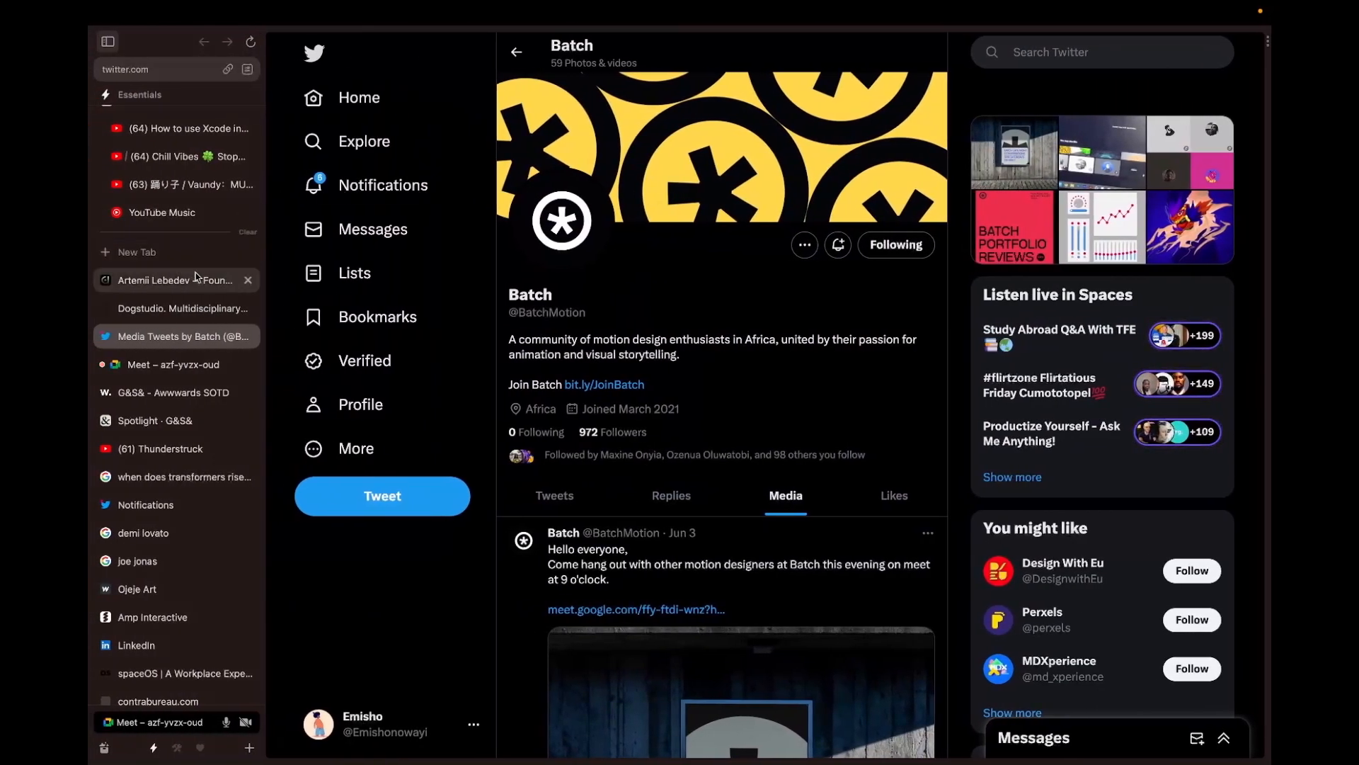
click(190, 309)
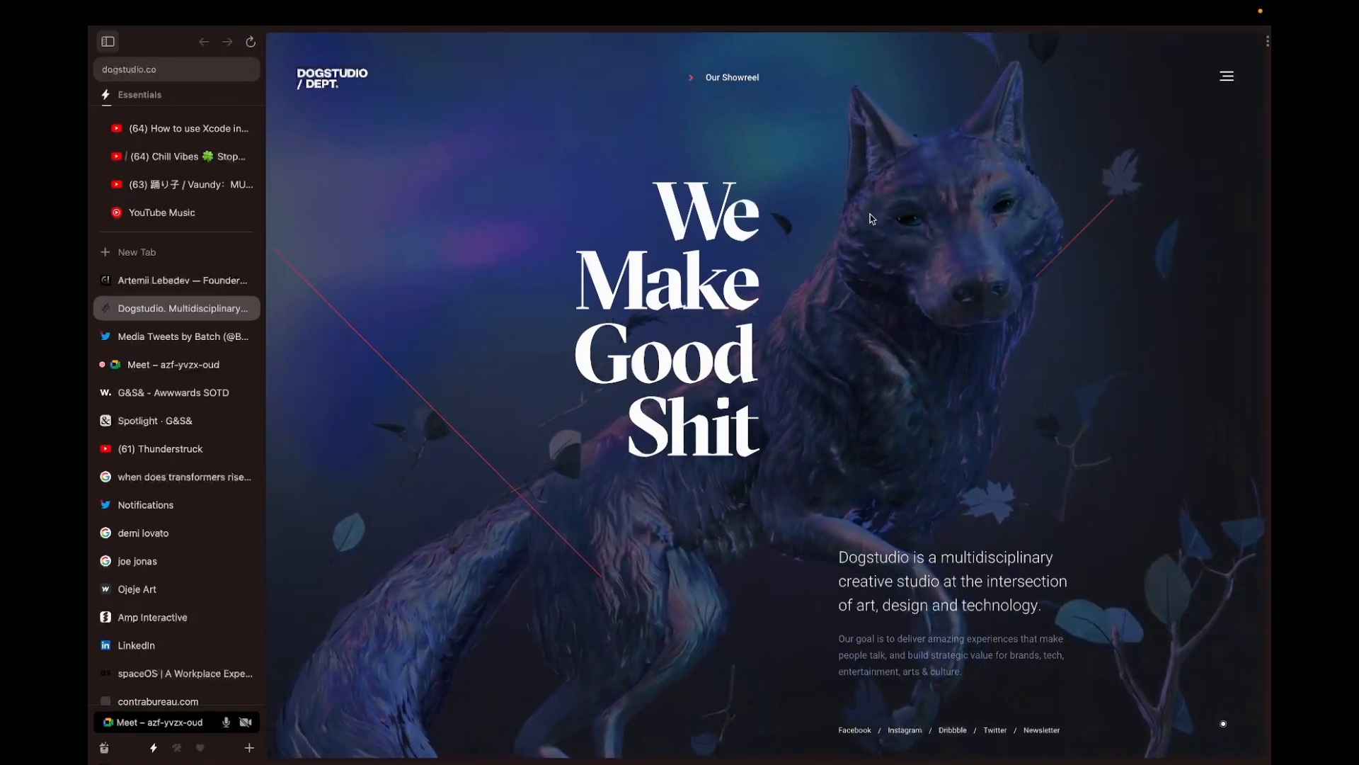
key(super+r)
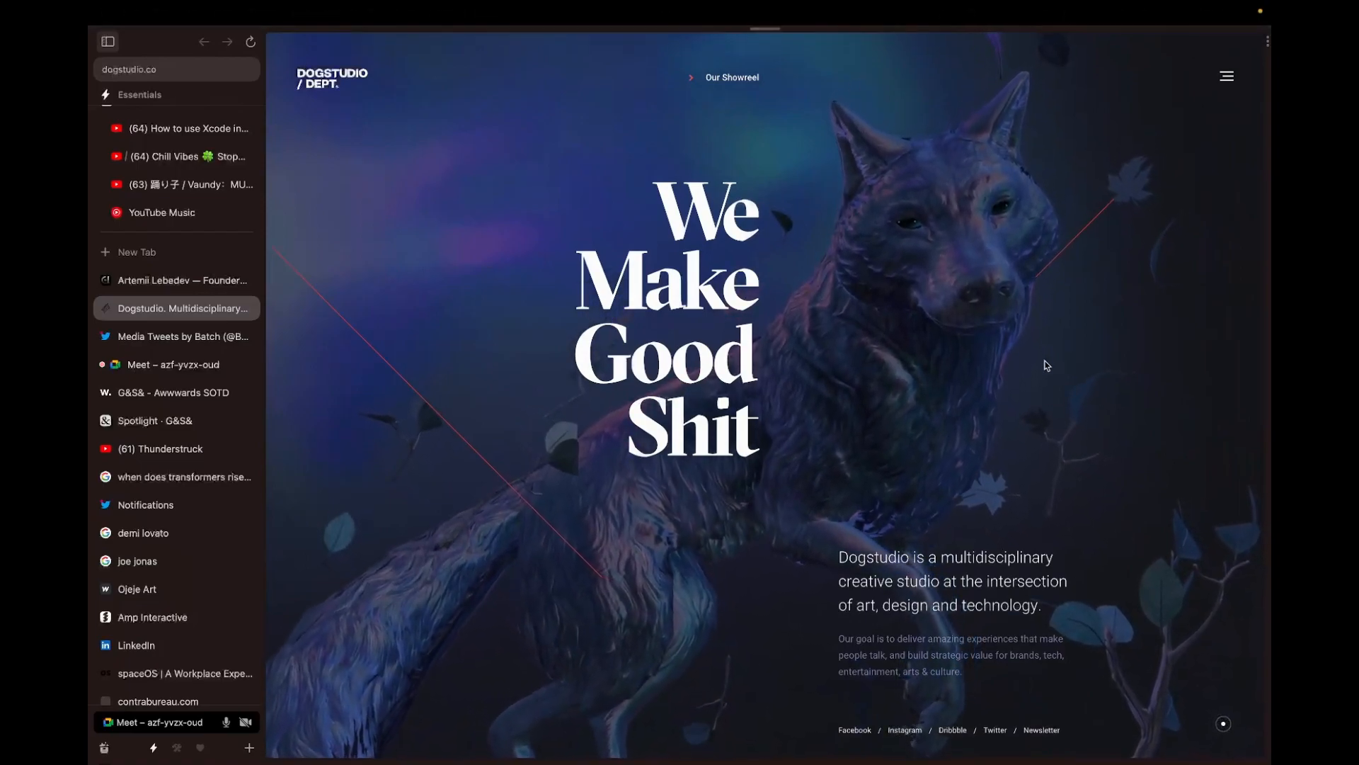
key(super+r)
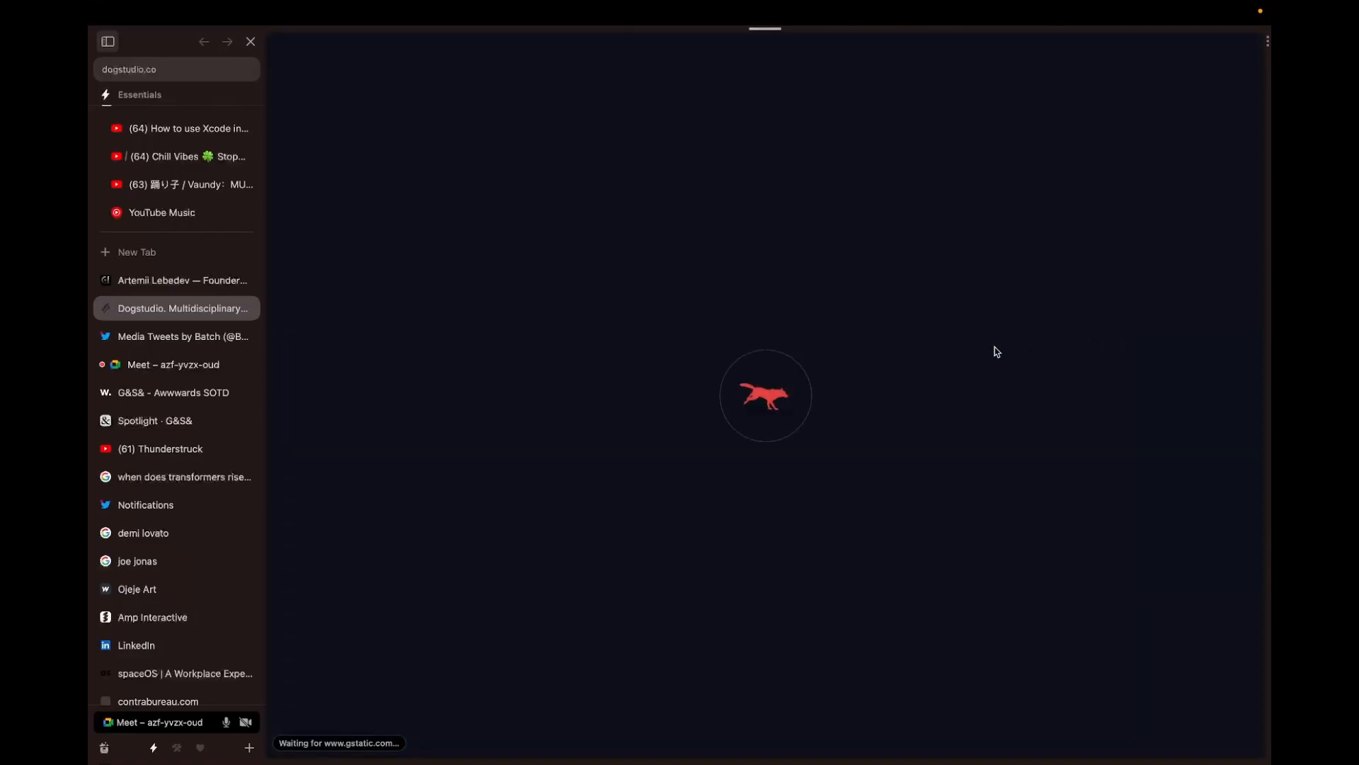
click(178, 280)
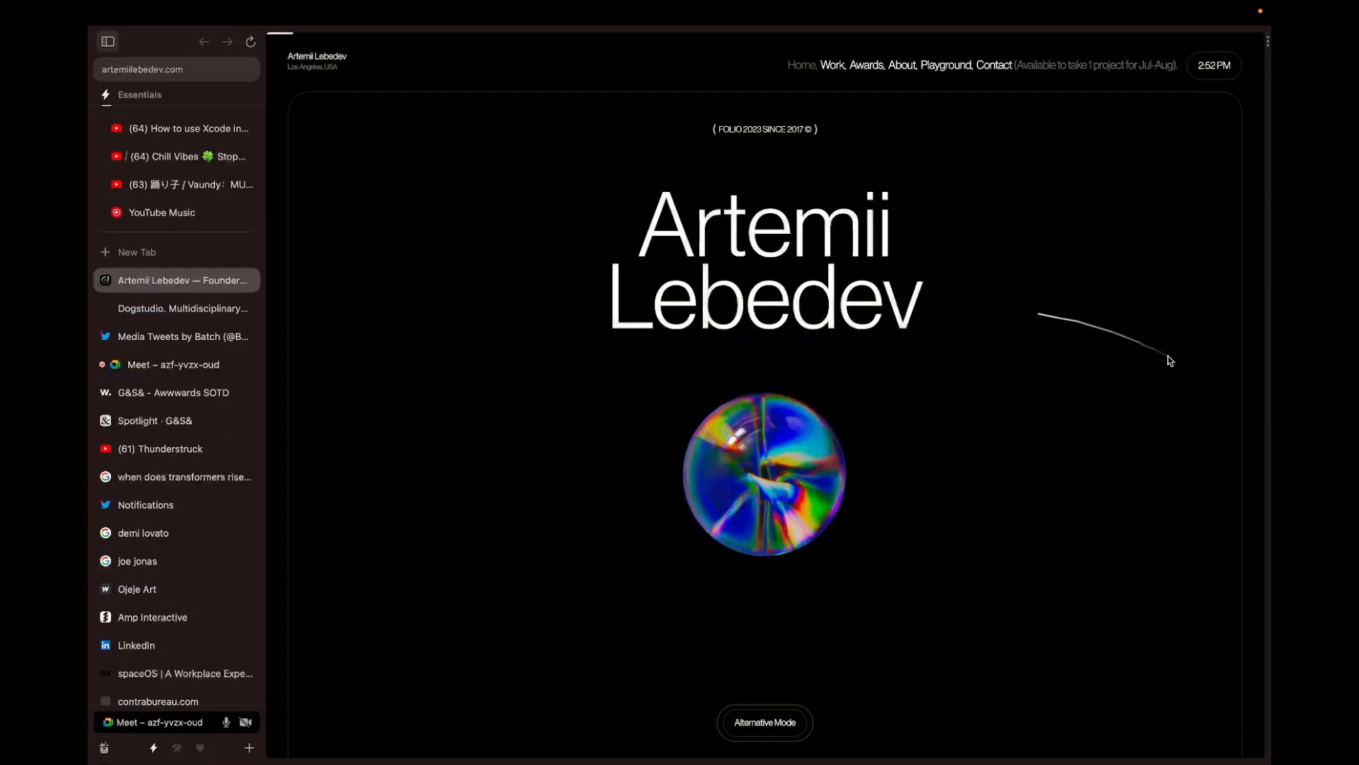
key(ctrl+Right)
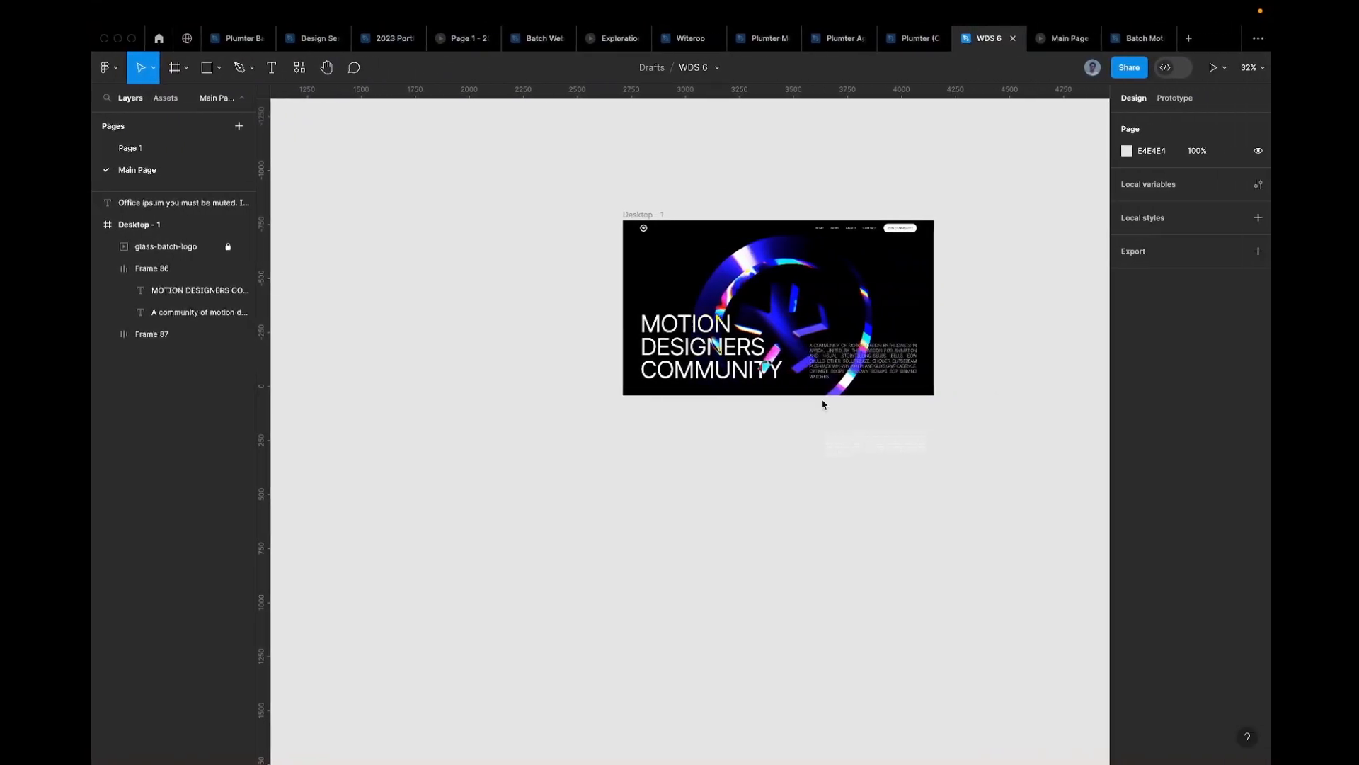
Step: Duplicate the Desktop - 1 frame and place the copy just to the left of the original
scroll(738, 349, up, 3)
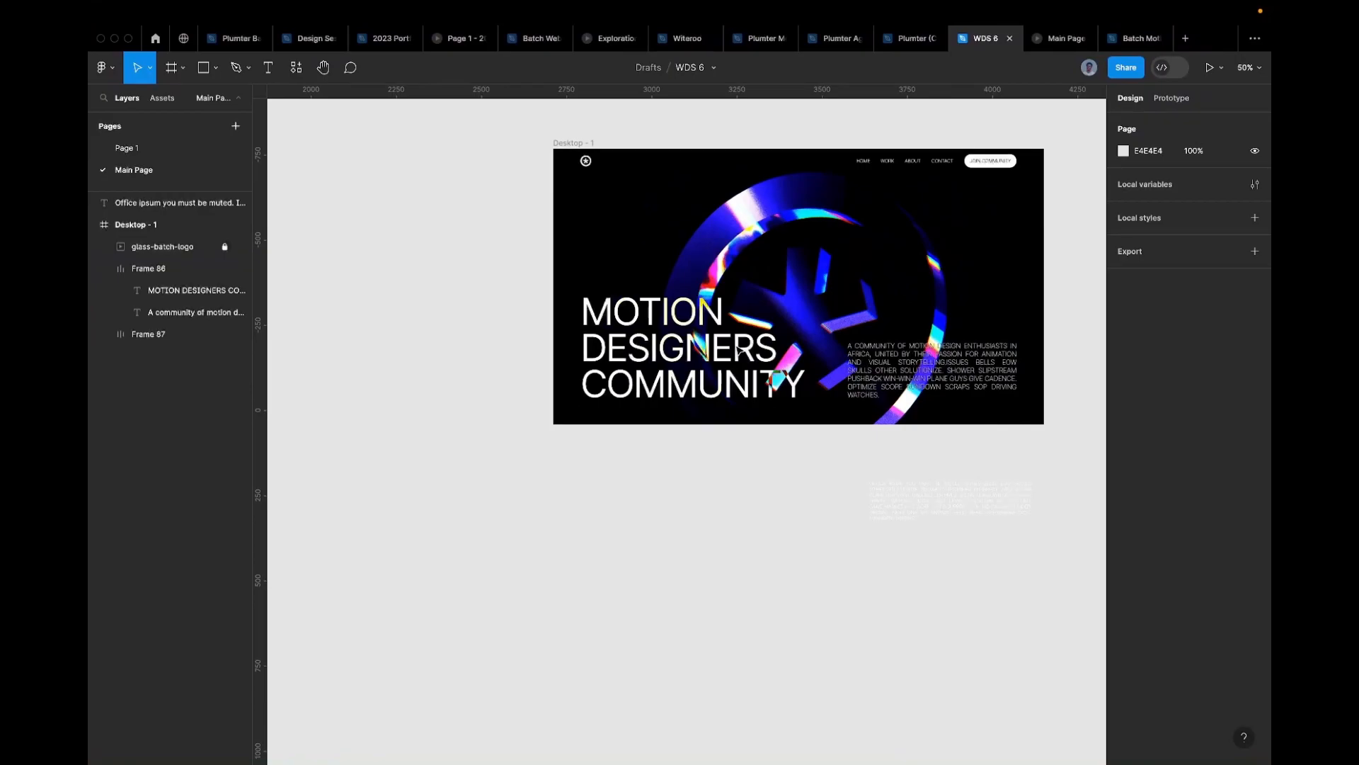
scroll(738, 349, down, 5)
click(646, 225)
alt+drag(646, 224, 379, 230)
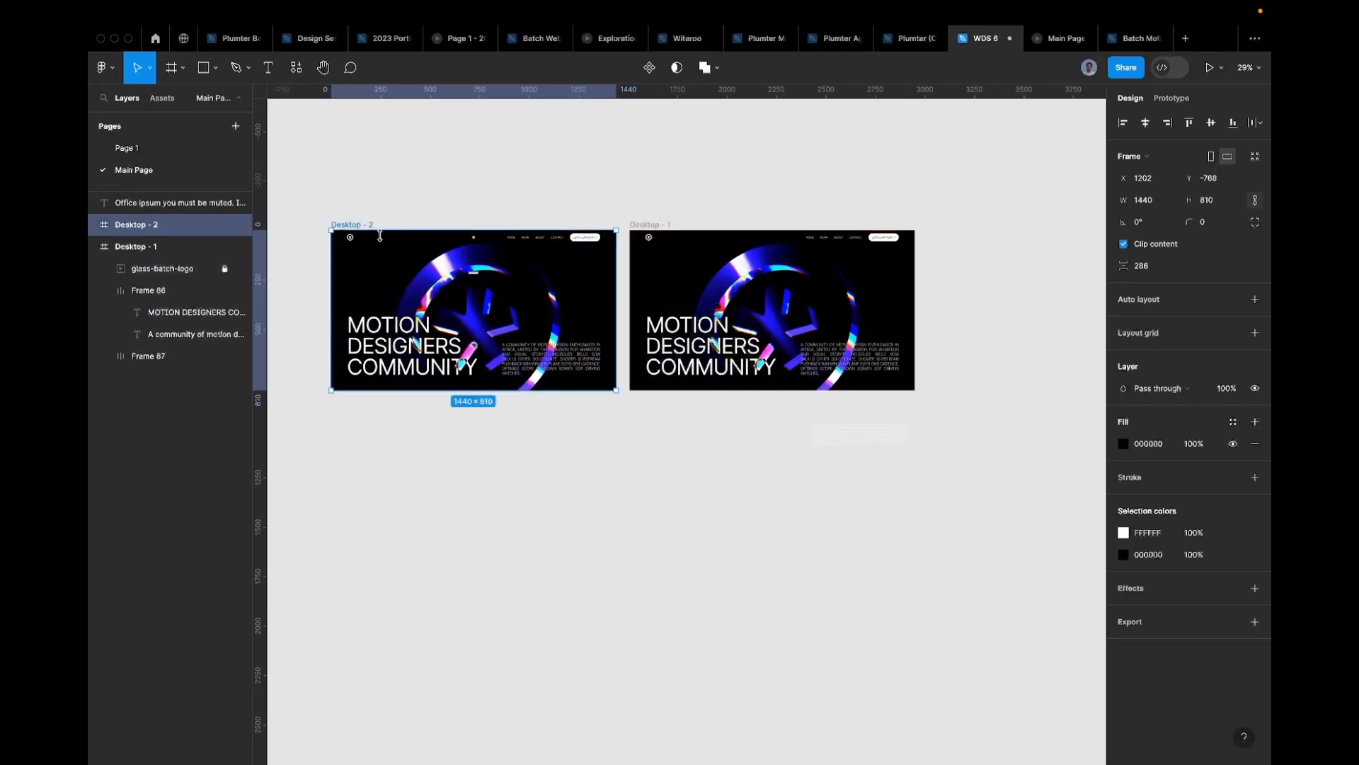
key(shift+2)
double_click(543, 354)
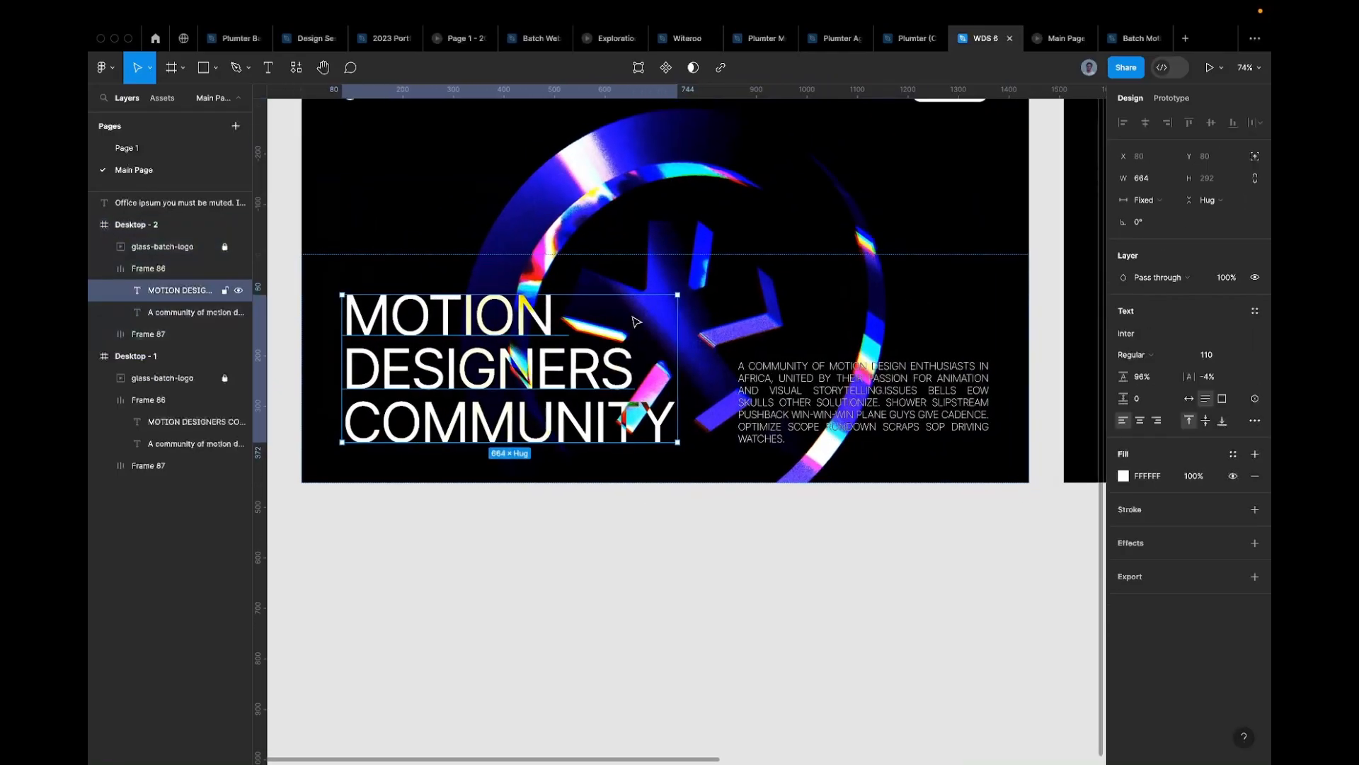
scroll(404, 165, up, 2)
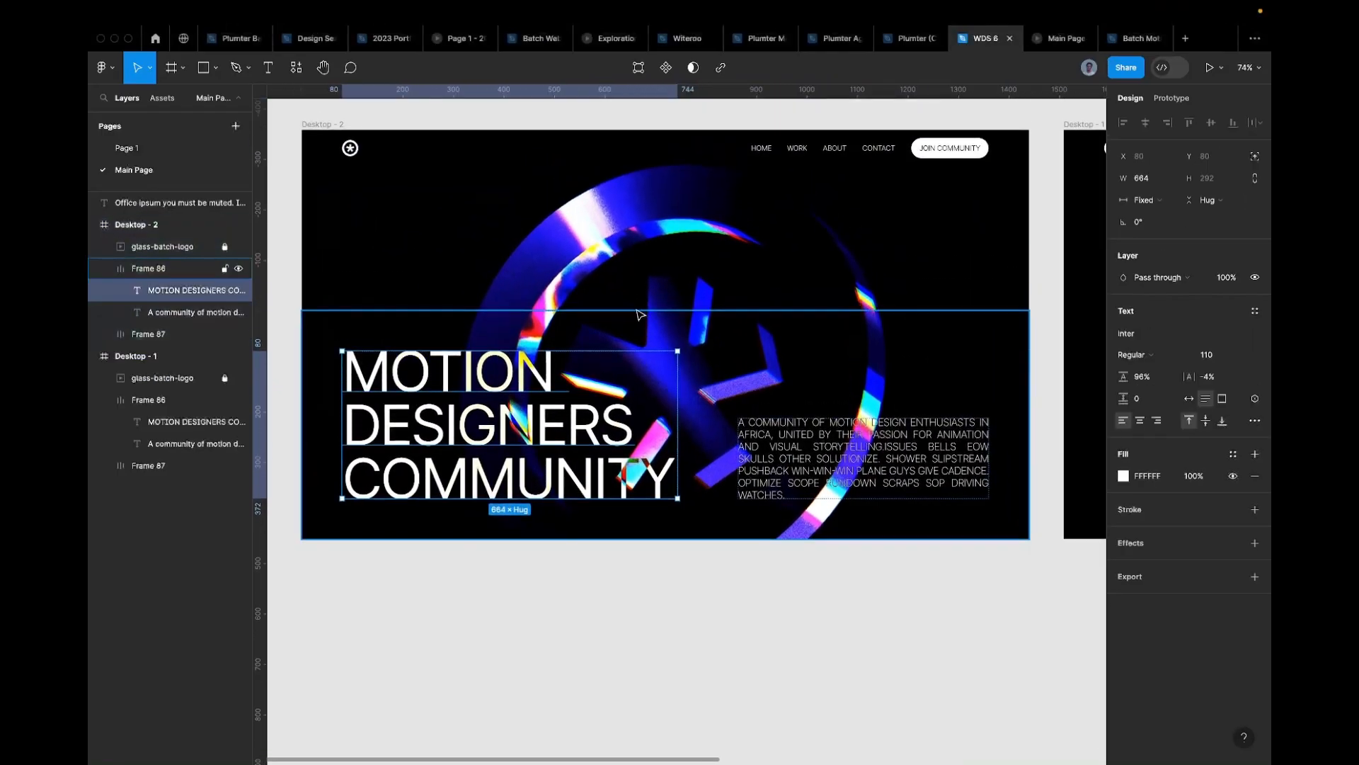
click(403, 165)
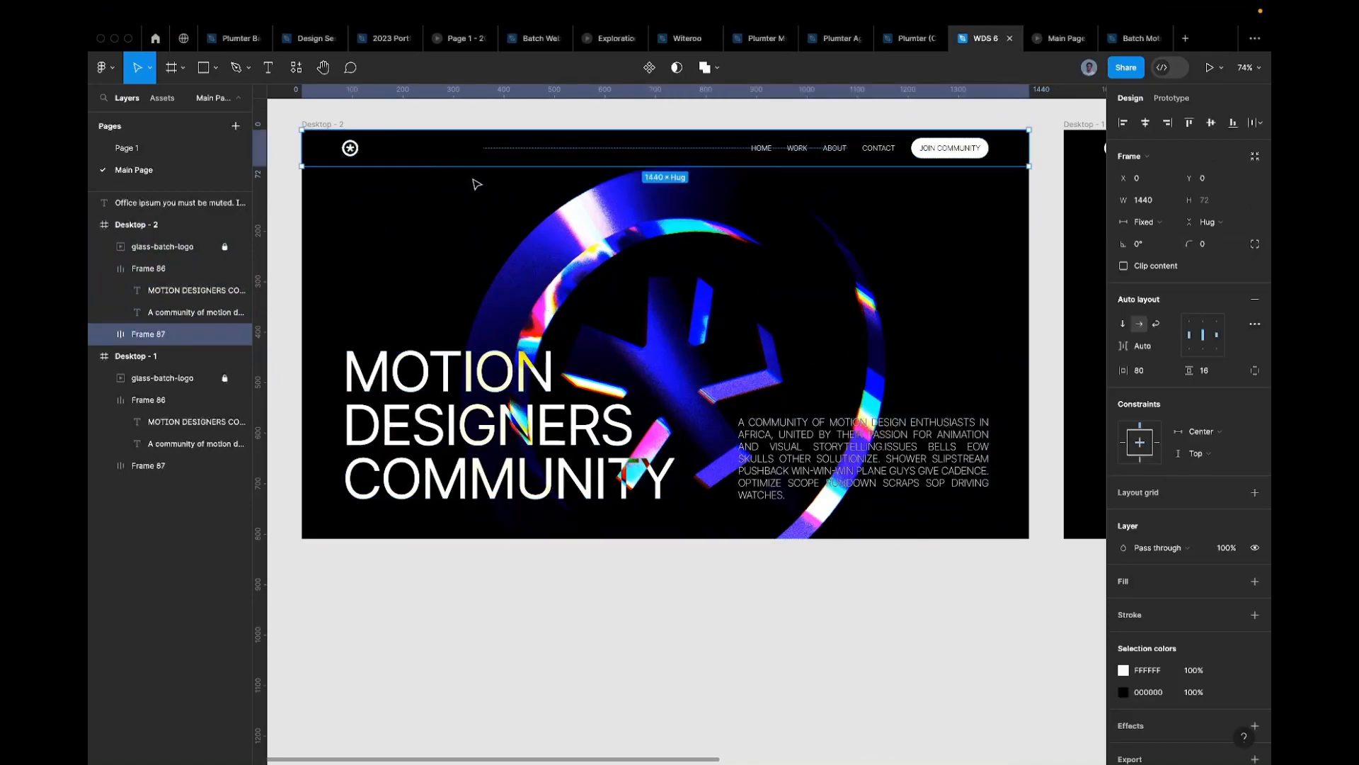
scroll(476, 184, down, 3)
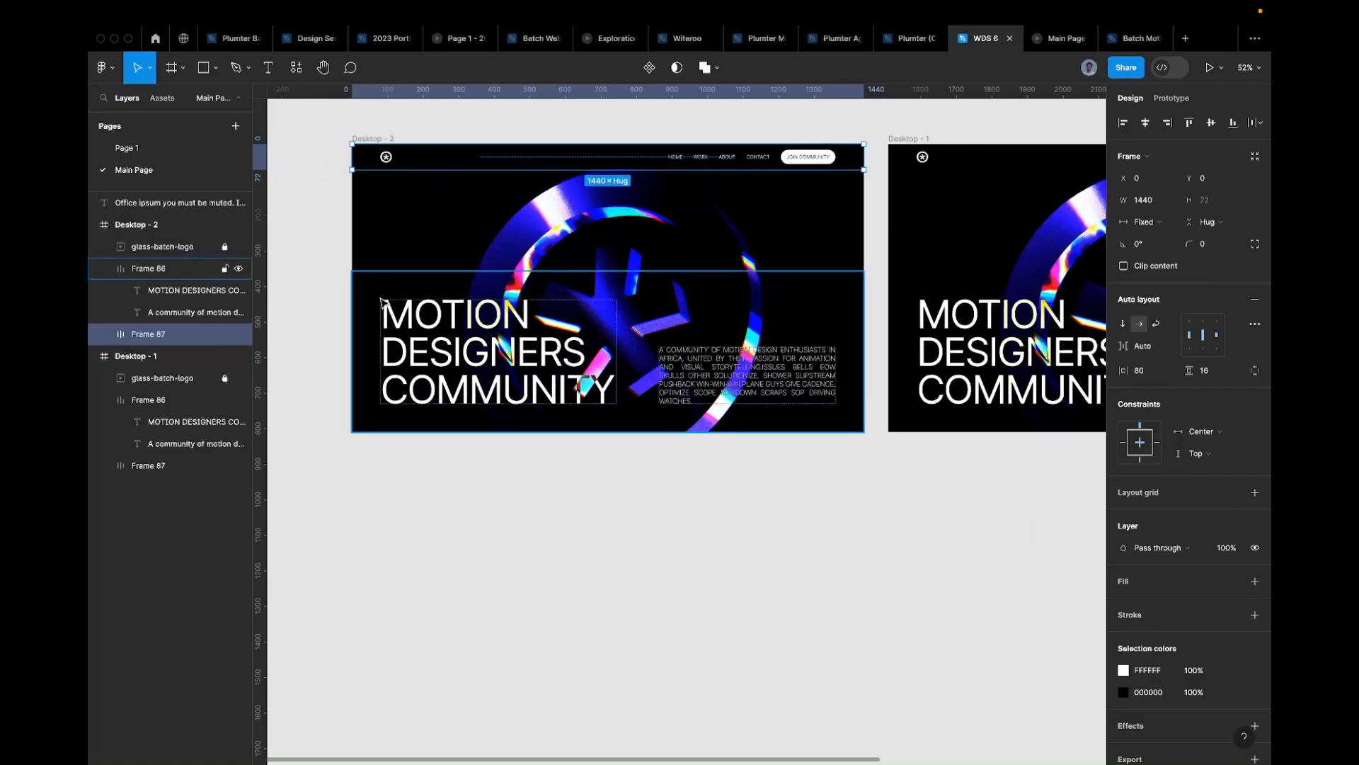
Step: Unlock the glass-batch-logo GIF in the Desktop - 2 frame and scale it down about its centre to about 1113 × 1113
click(202, 378)
click(445, 176)
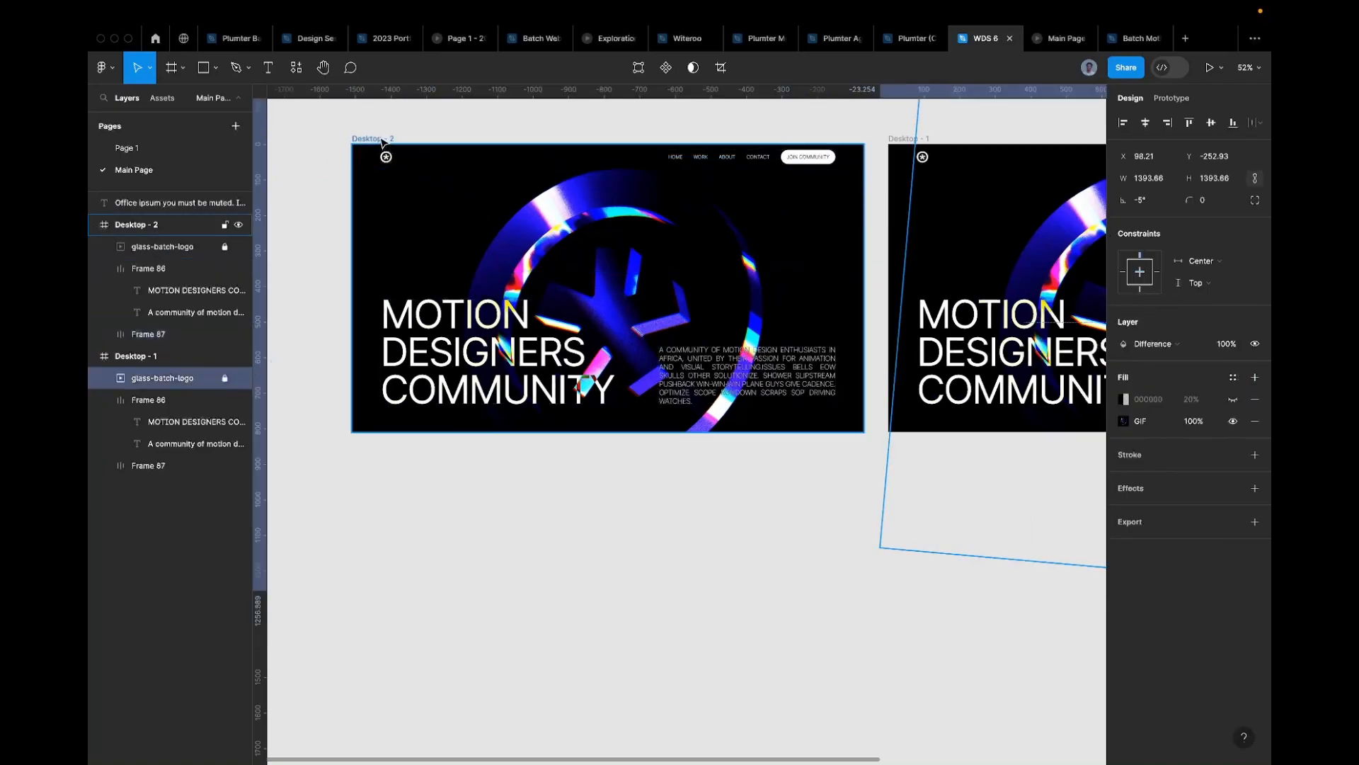
click(230, 250)
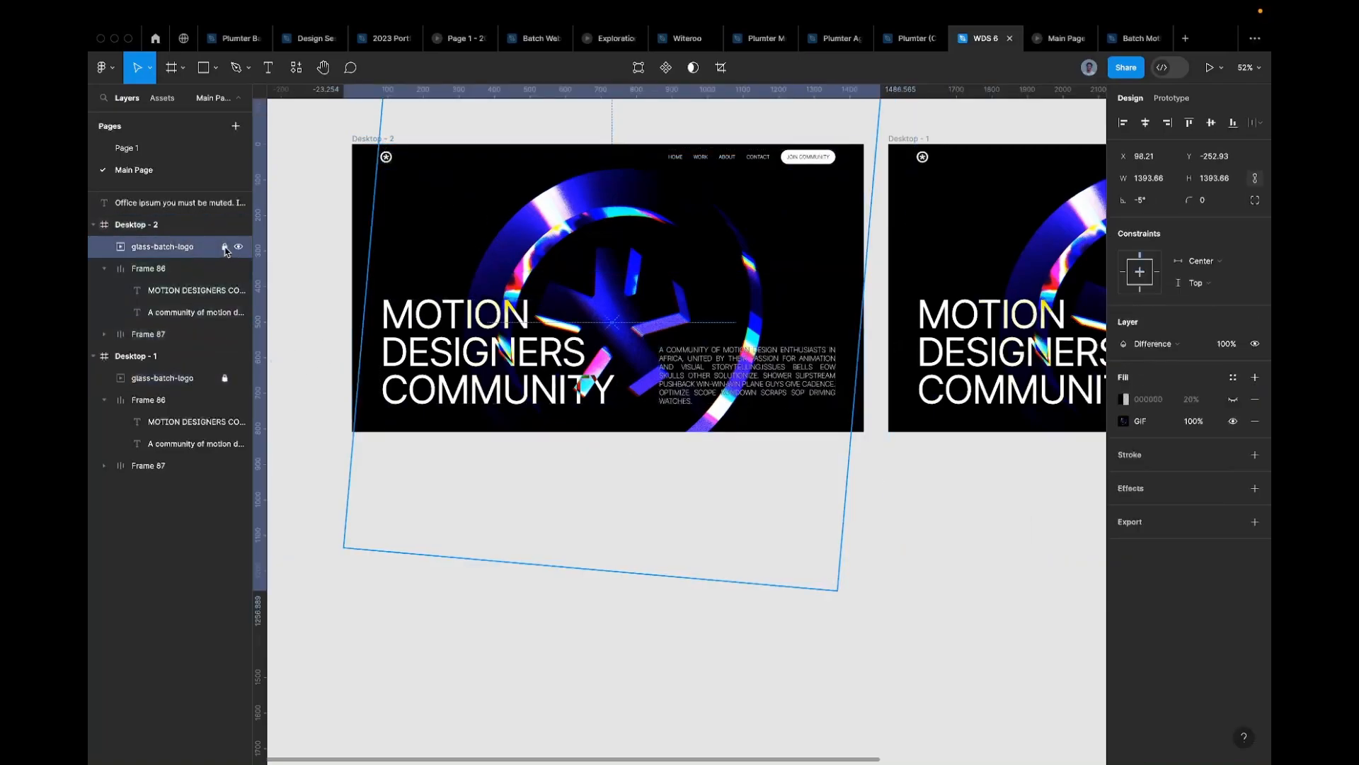
scroll(499, 327, down, 3)
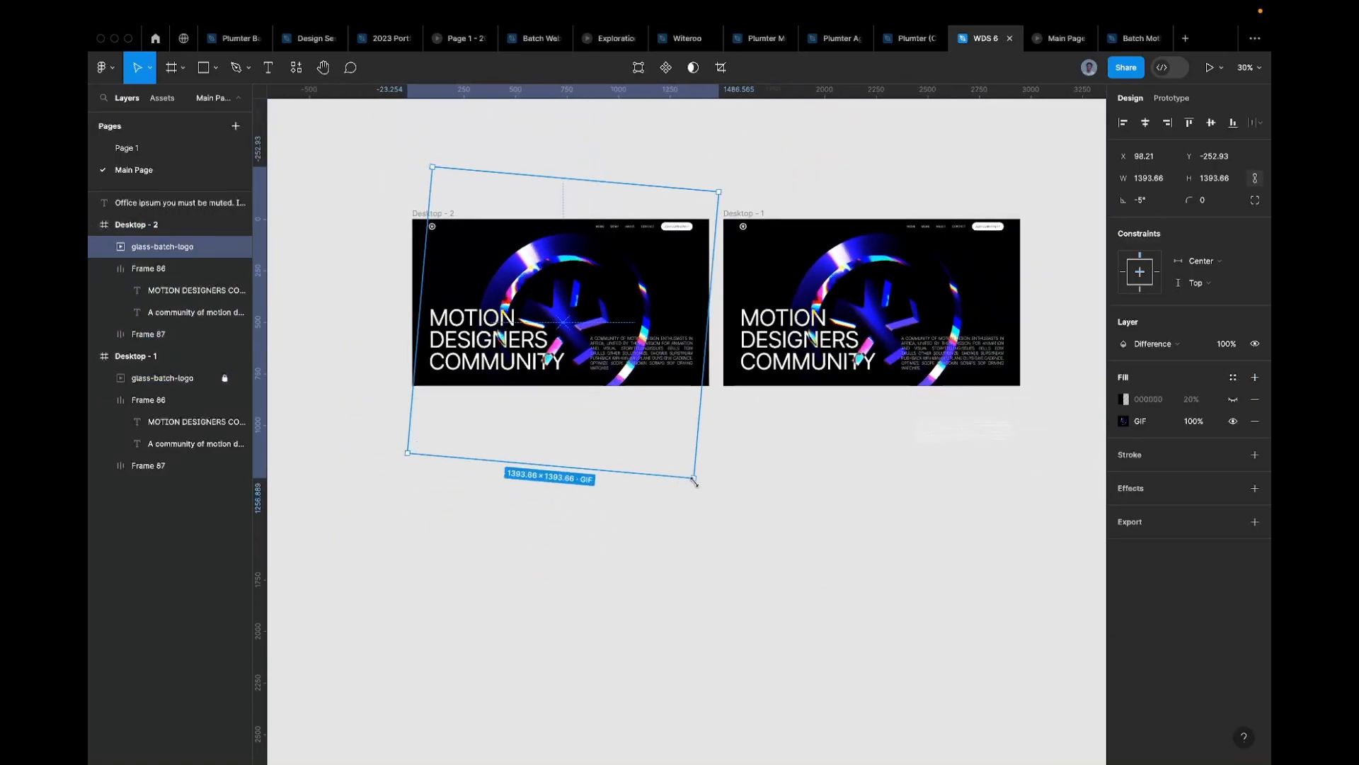
drag(691, 470, 667, 442)
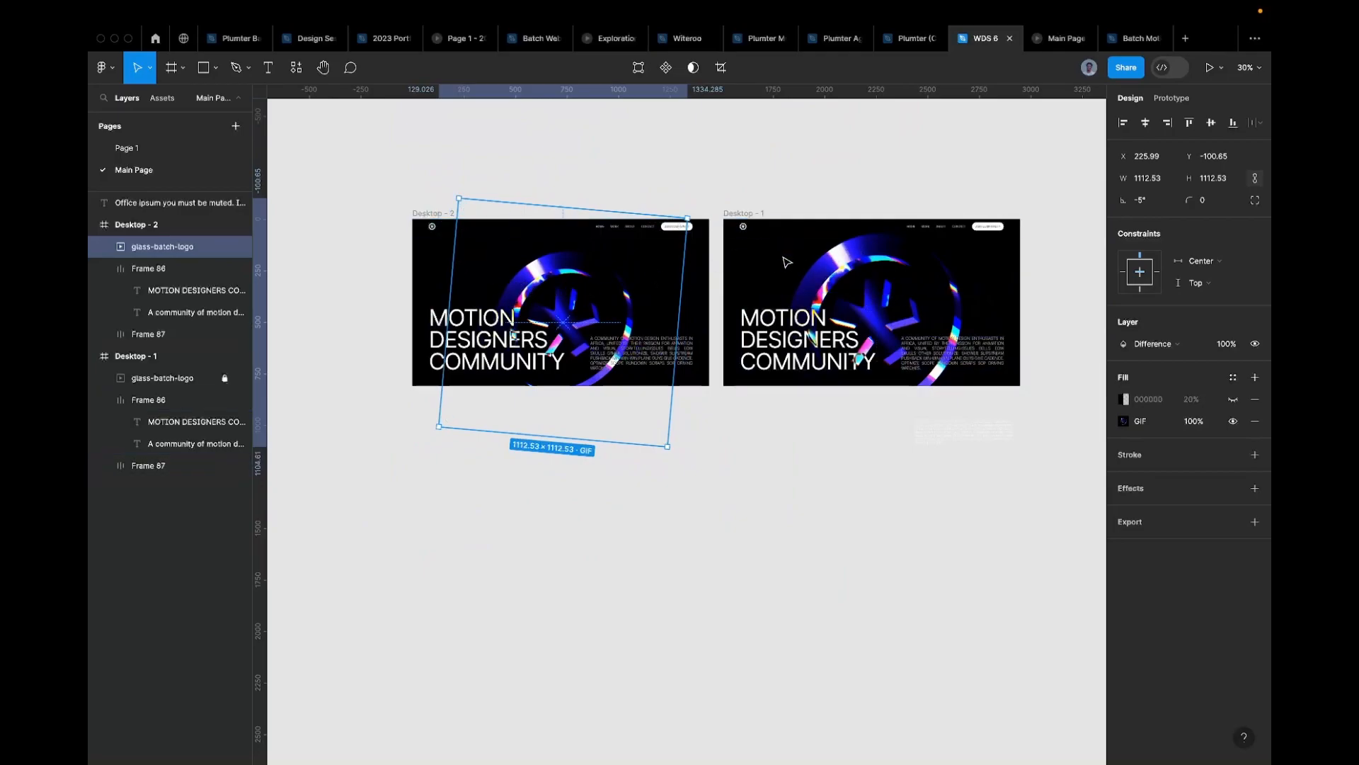
Step: Move the scaled glass-batch-logo GIF in Desktop - 2 down 40 px to Y -60.65 and clear the selection
scroll(957, 278, up, 2)
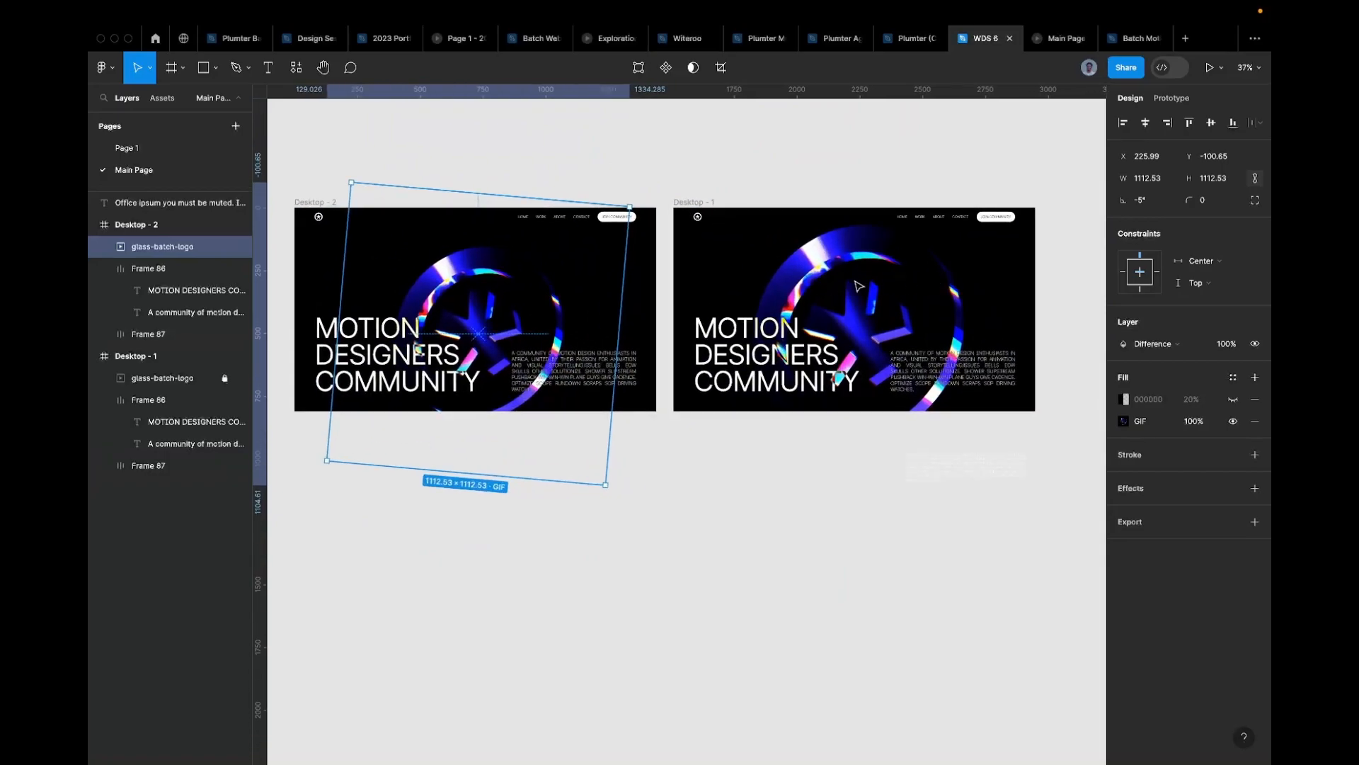
scroll(581, 332, up, 3)
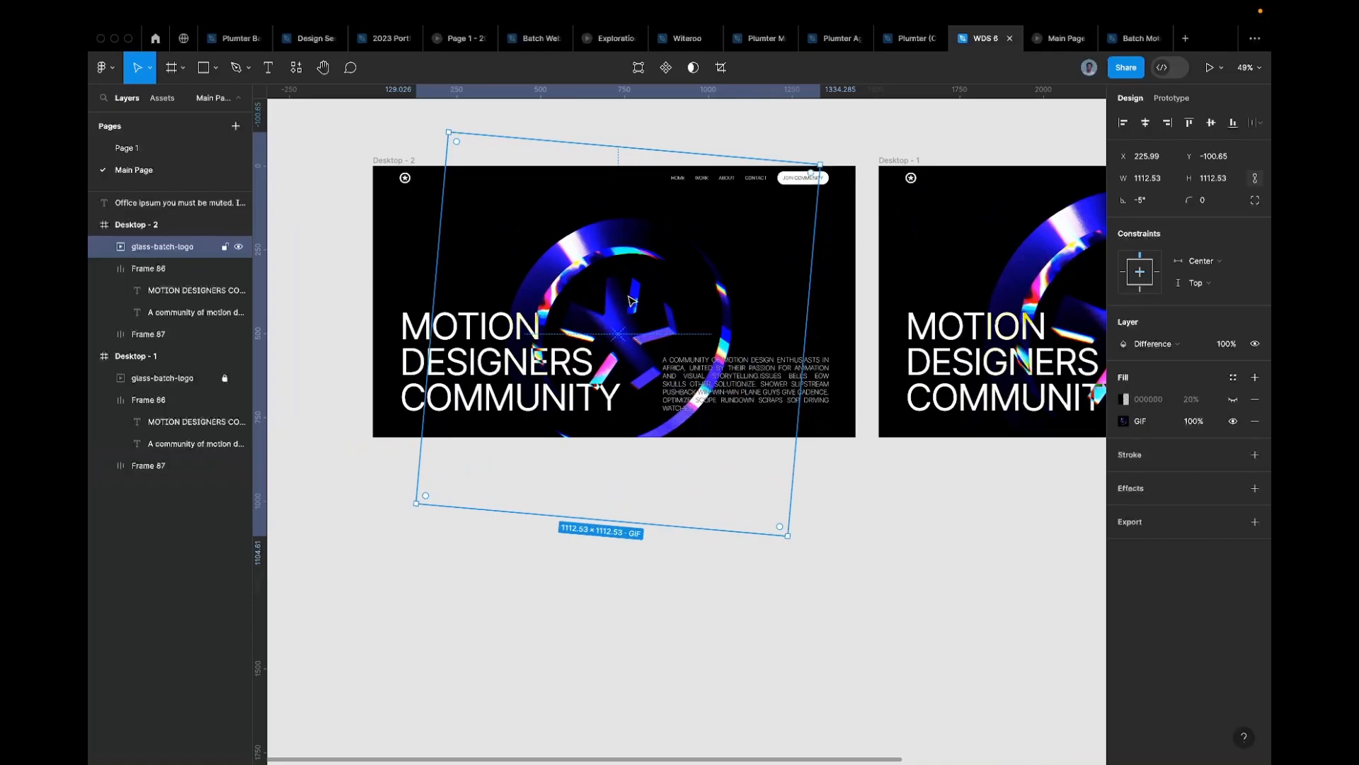
key(shift+Down)
key(shift+Down)
key(shift+Down)
key(shift+Down)
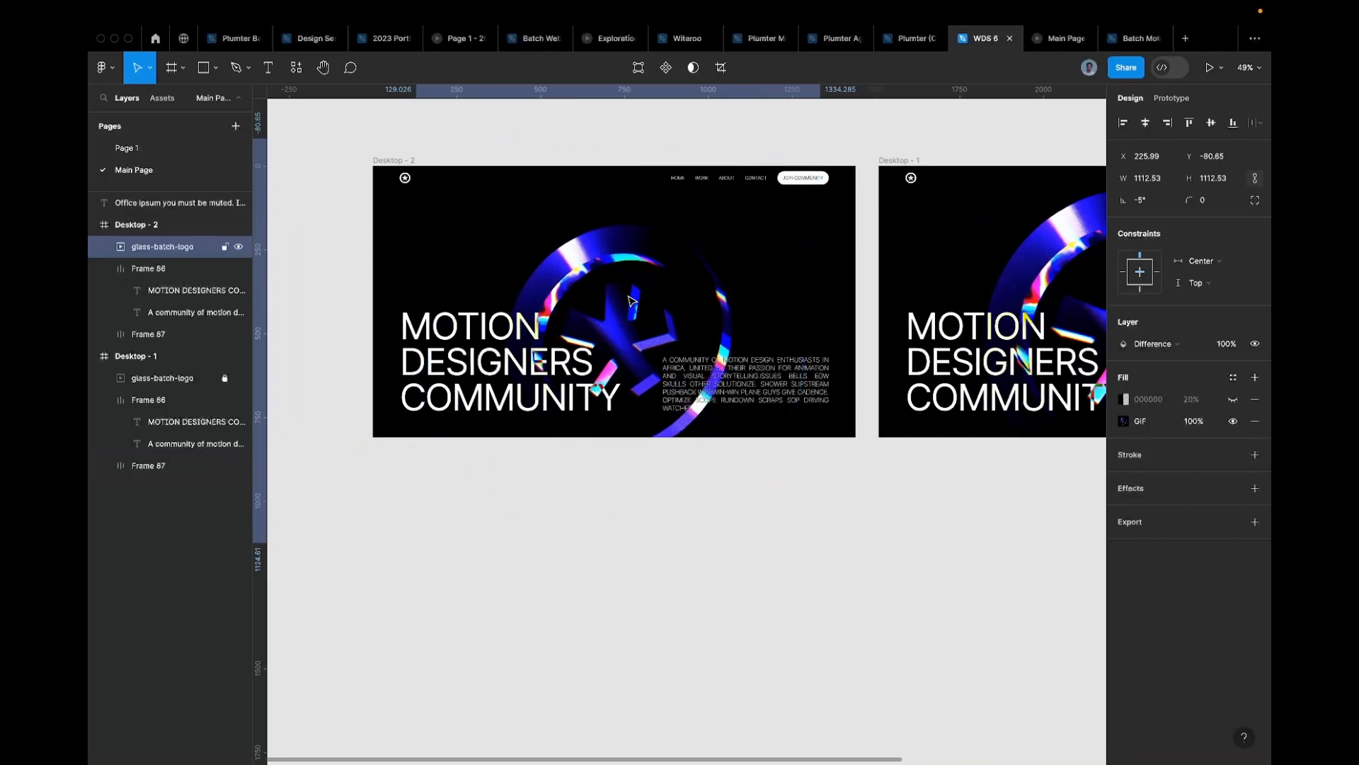
scroll(632, 300, down, 1)
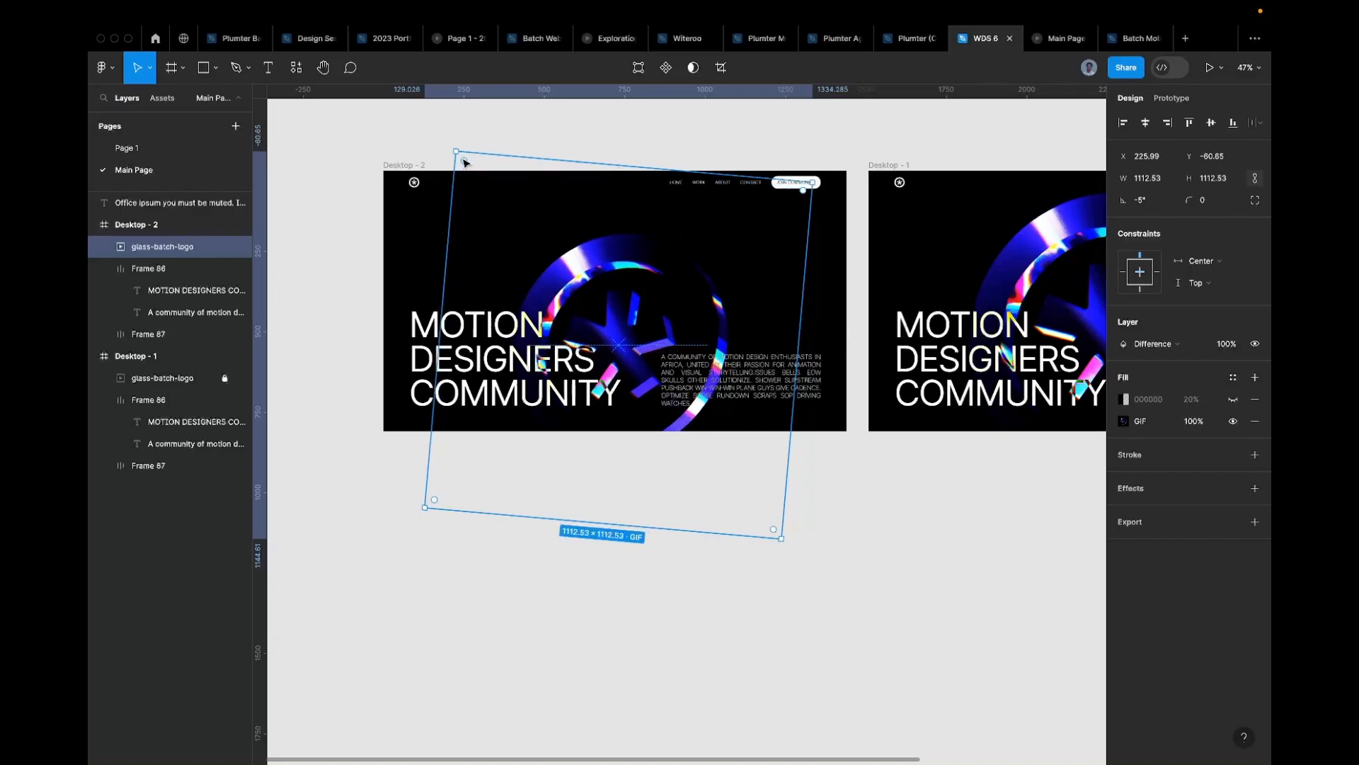
click(555, 144)
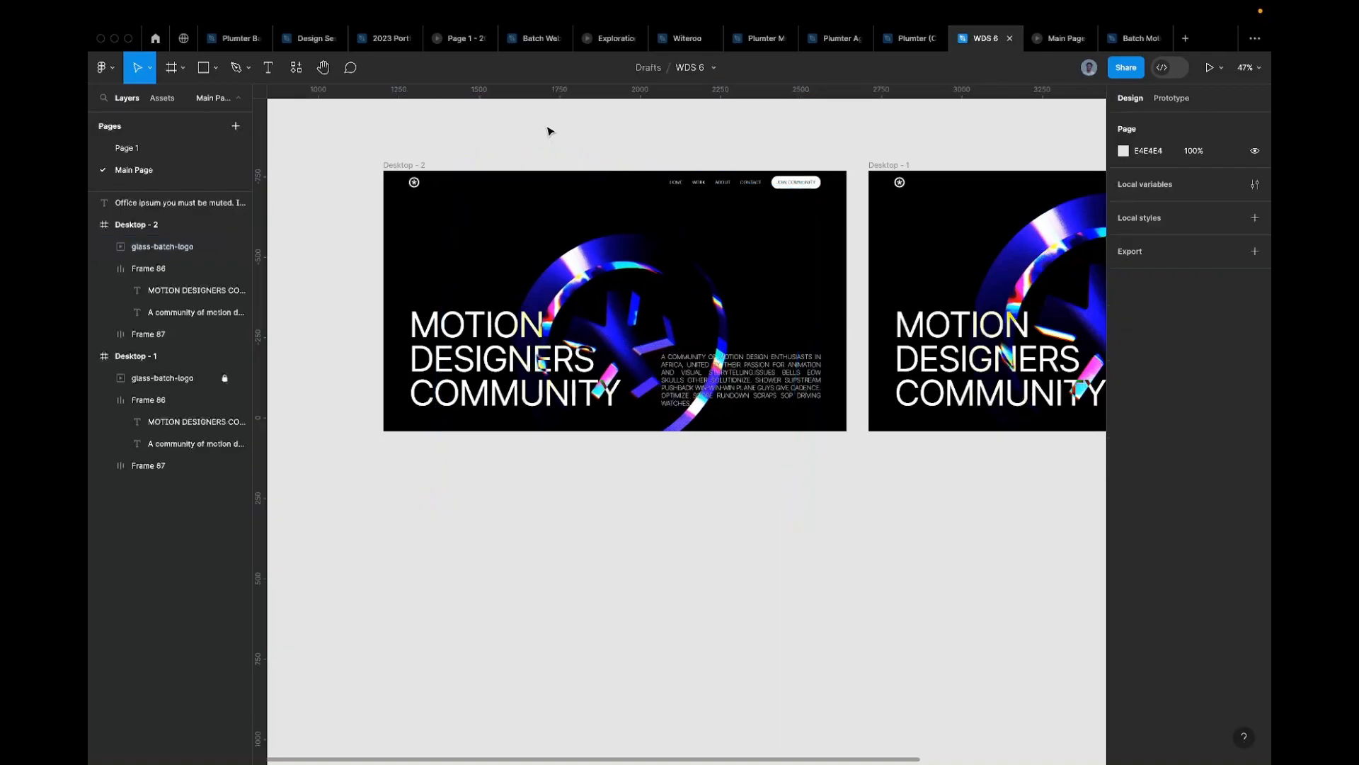
Step: Move the navigation bar, Frame 87, in Desktop - 2 up 70 px to Y -70, above the frame's edge
click(443, 186)
scroll(439, 188, up, 3)
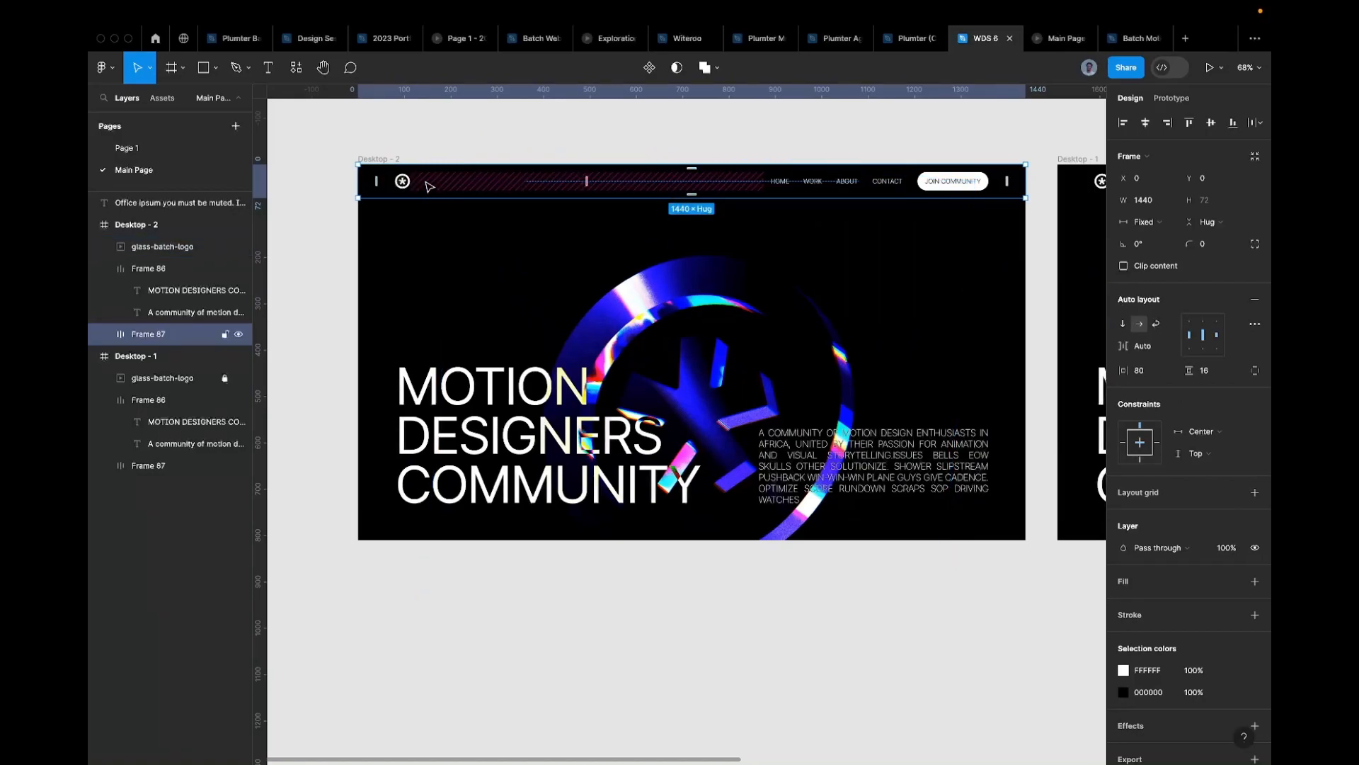
key(shift+Up)
key(shift+Up)
key(shift+Up)
key(shift+Up)
key(shift+Up)
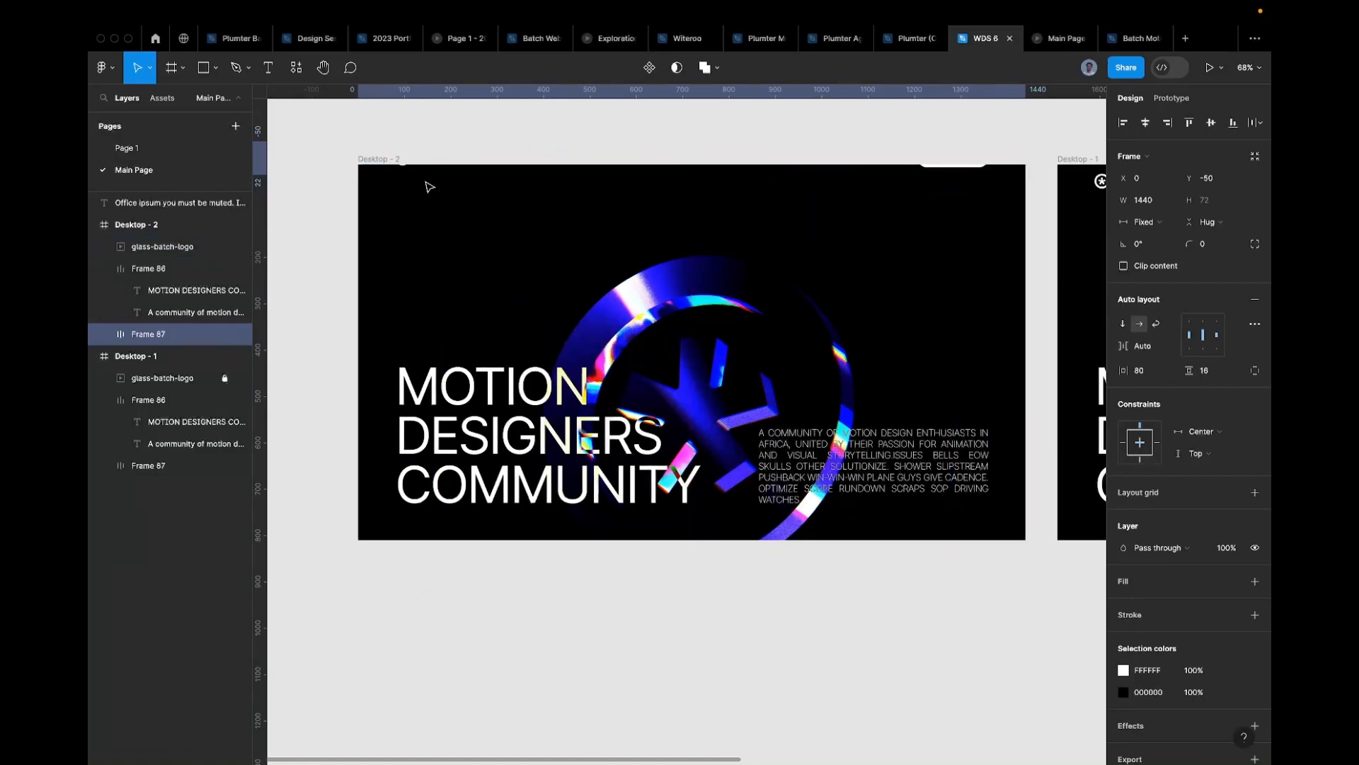
key(shift+Up)
key(shift+Up)
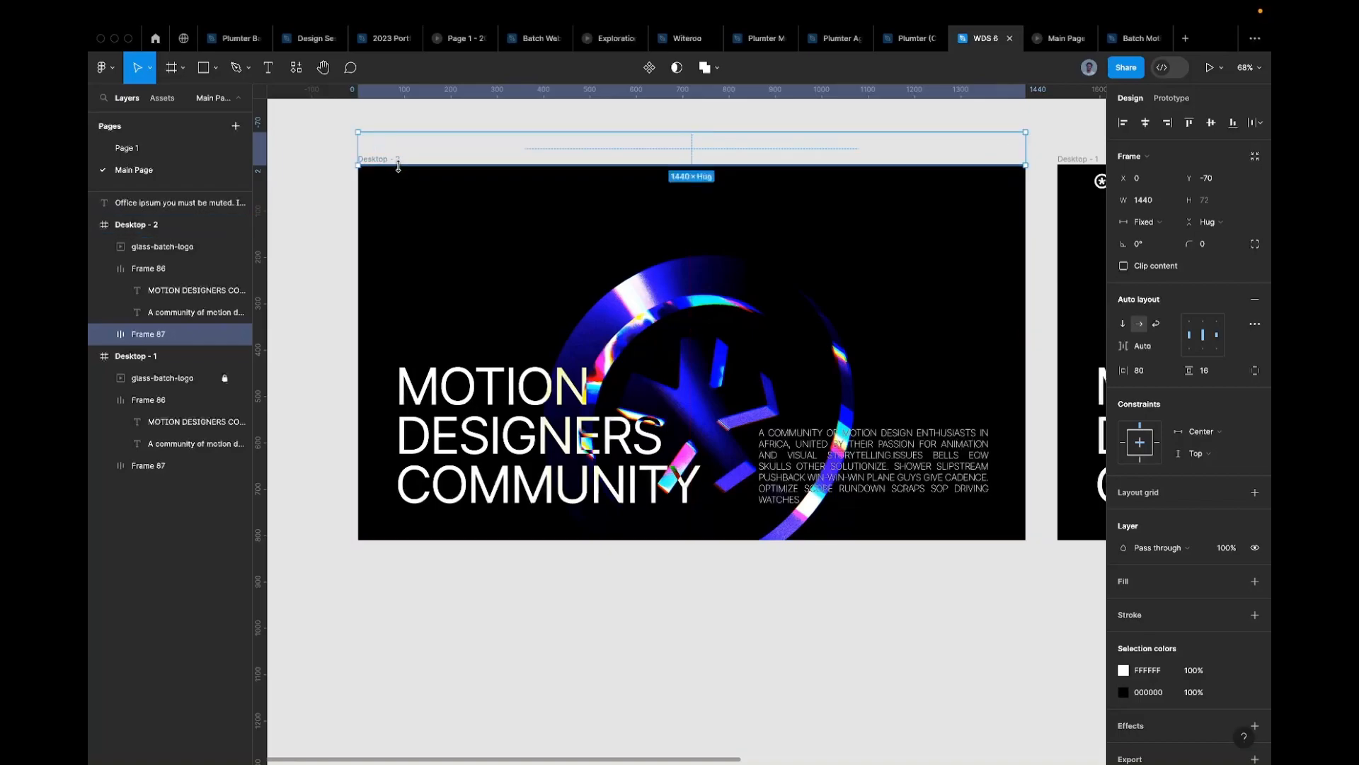
Step: Move the headline and paragraph block, Frame 86, in Desktop - 2 down 100 px to Y 458
super+click(430, 408)
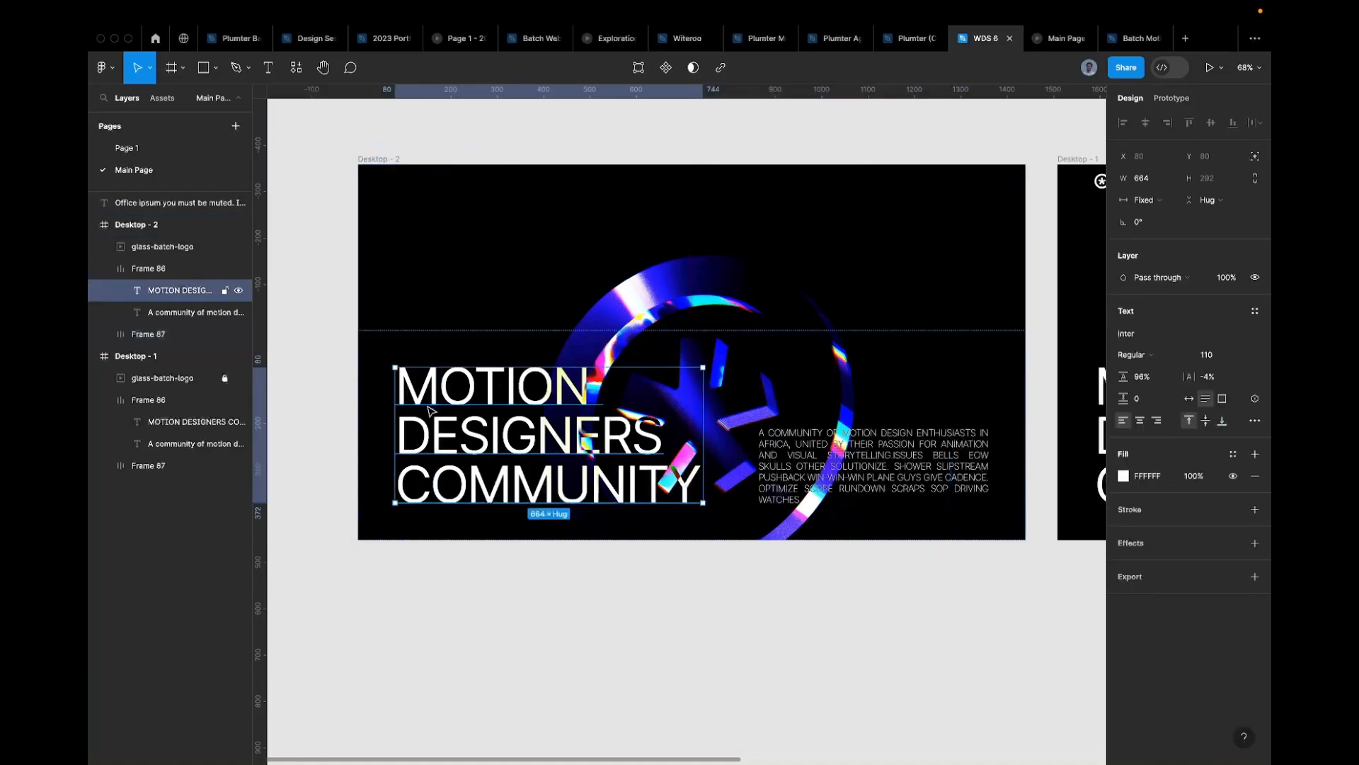
click(442, 364)
ctrl+scroll(492, 393, up, 3)
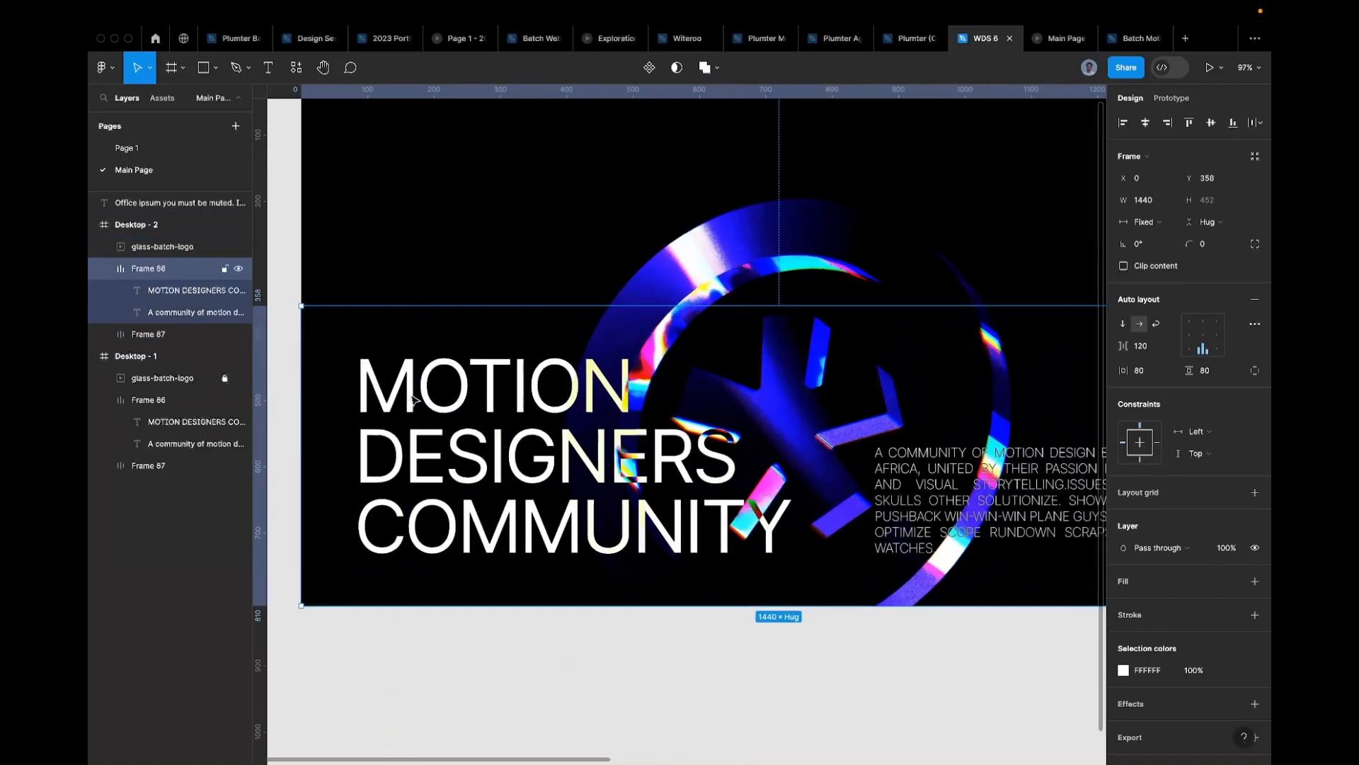
ctrl+scroll(512, 460, down, 3)
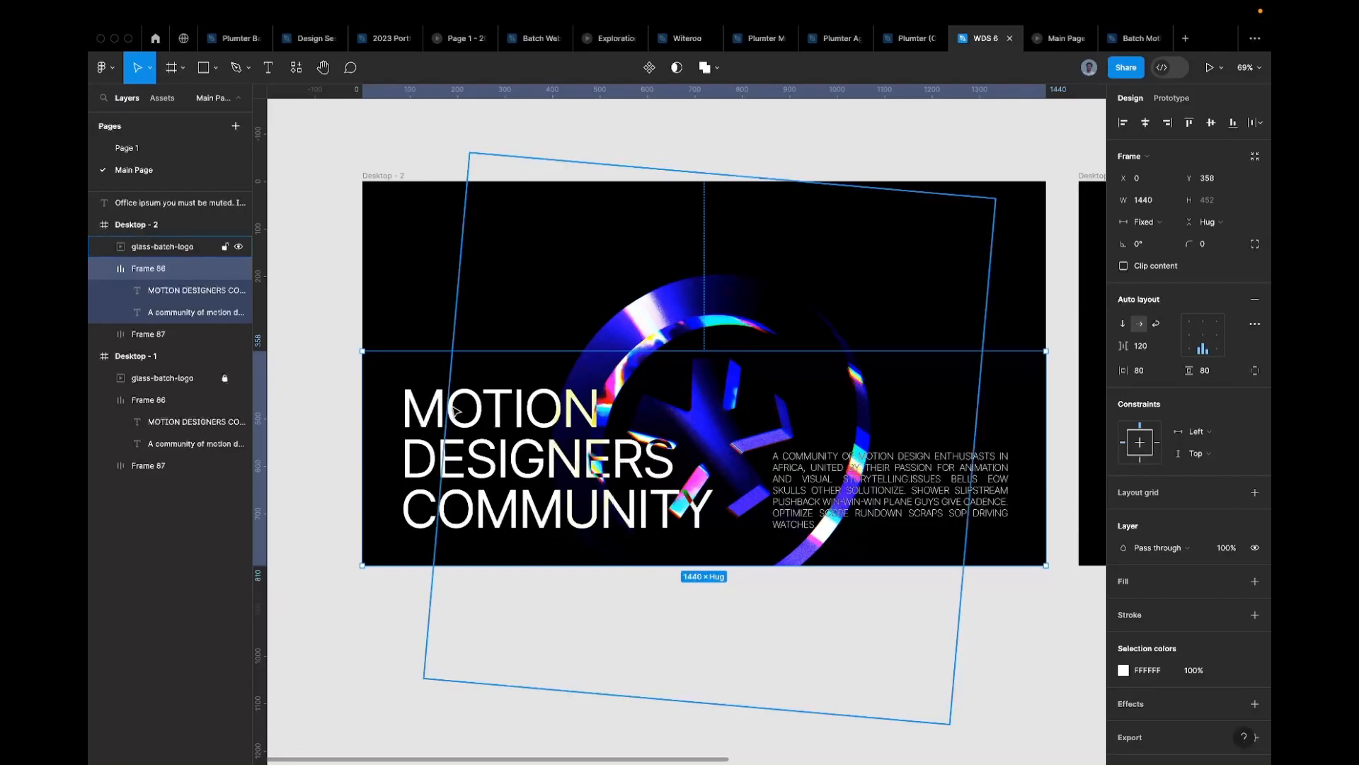
key(shift+Down)
key(shift+Down)
key(shift+Down)
key(shift+Down)
key(shift+Down)
key(shift+Down)
key(shift+Down)
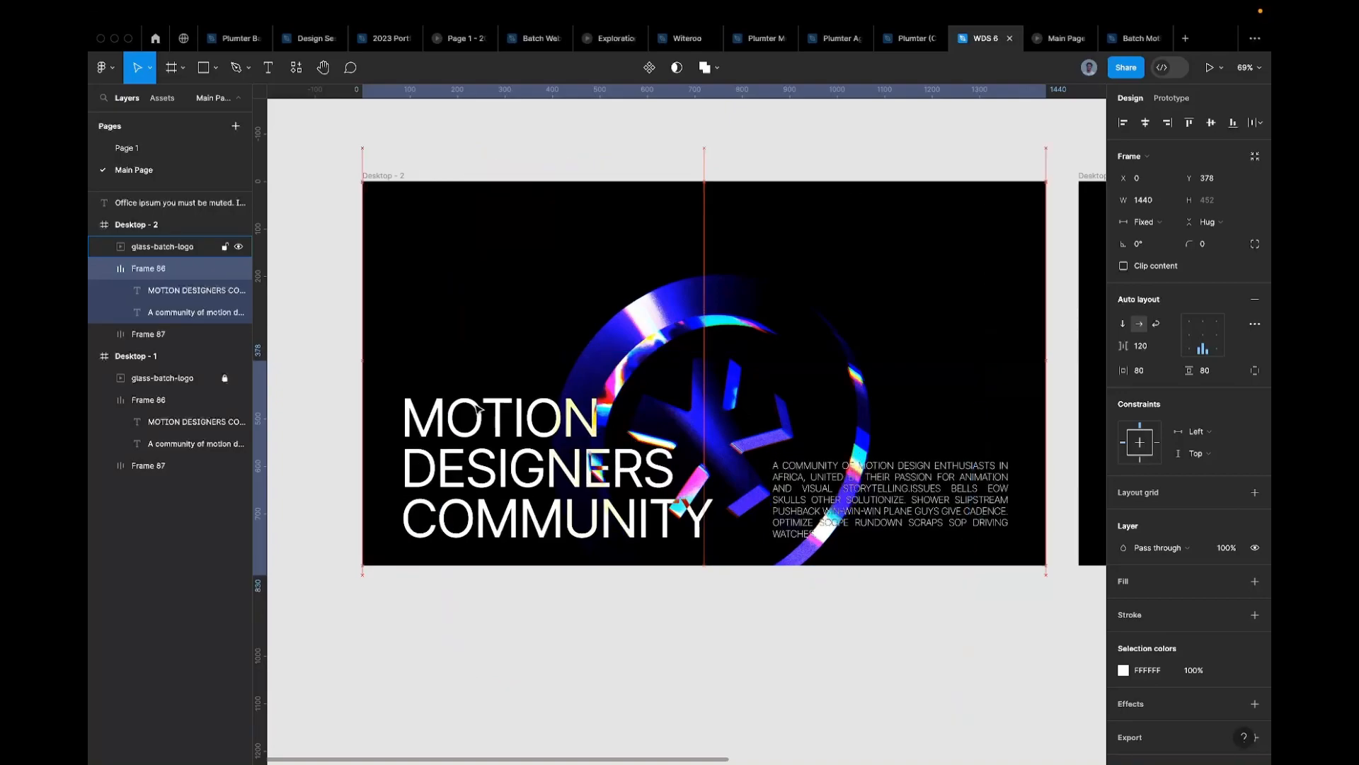
key(shift+Down)
key(shift+Down)
key(shift+Down)
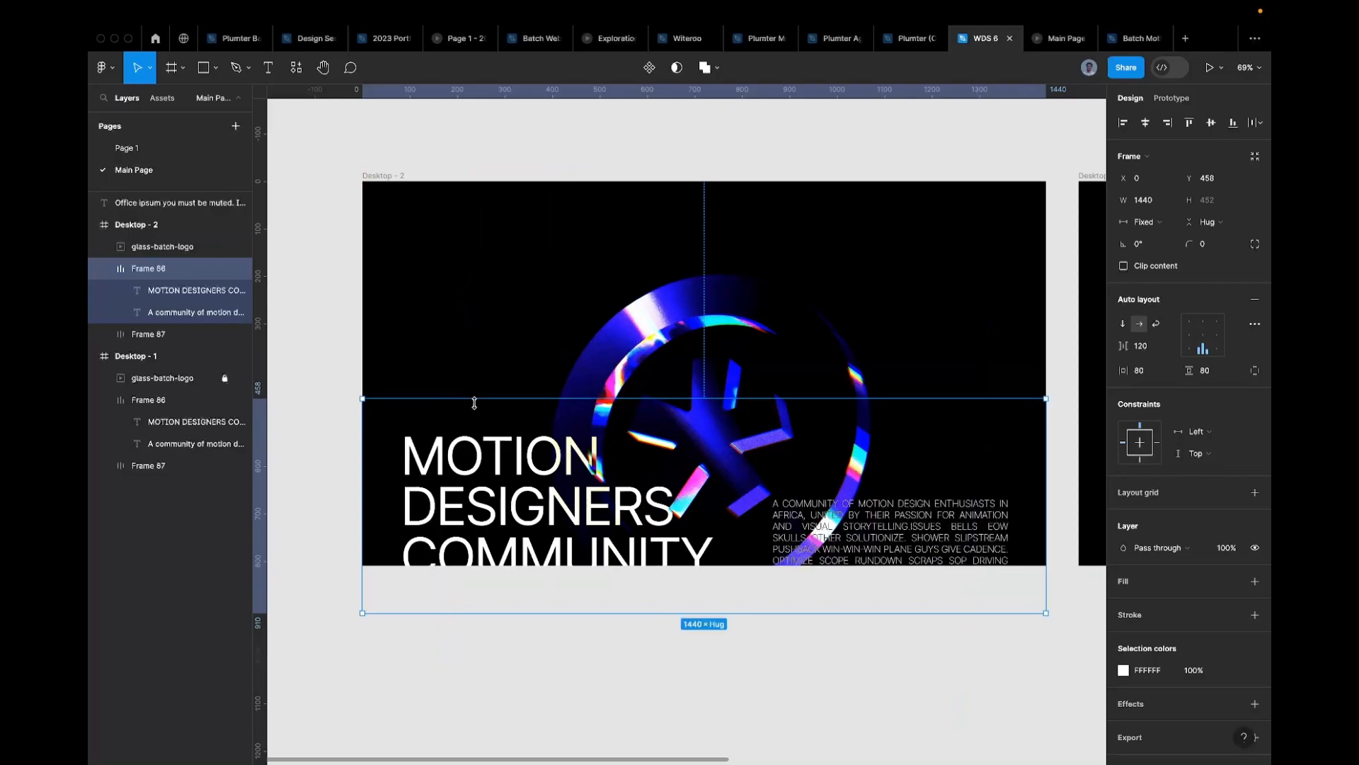
Step: Set the layer opacity of Frame 86 in Desktop - 2 to 0%
key(0)
key(0)
key(0)
key(0)
key(0)
key(0)
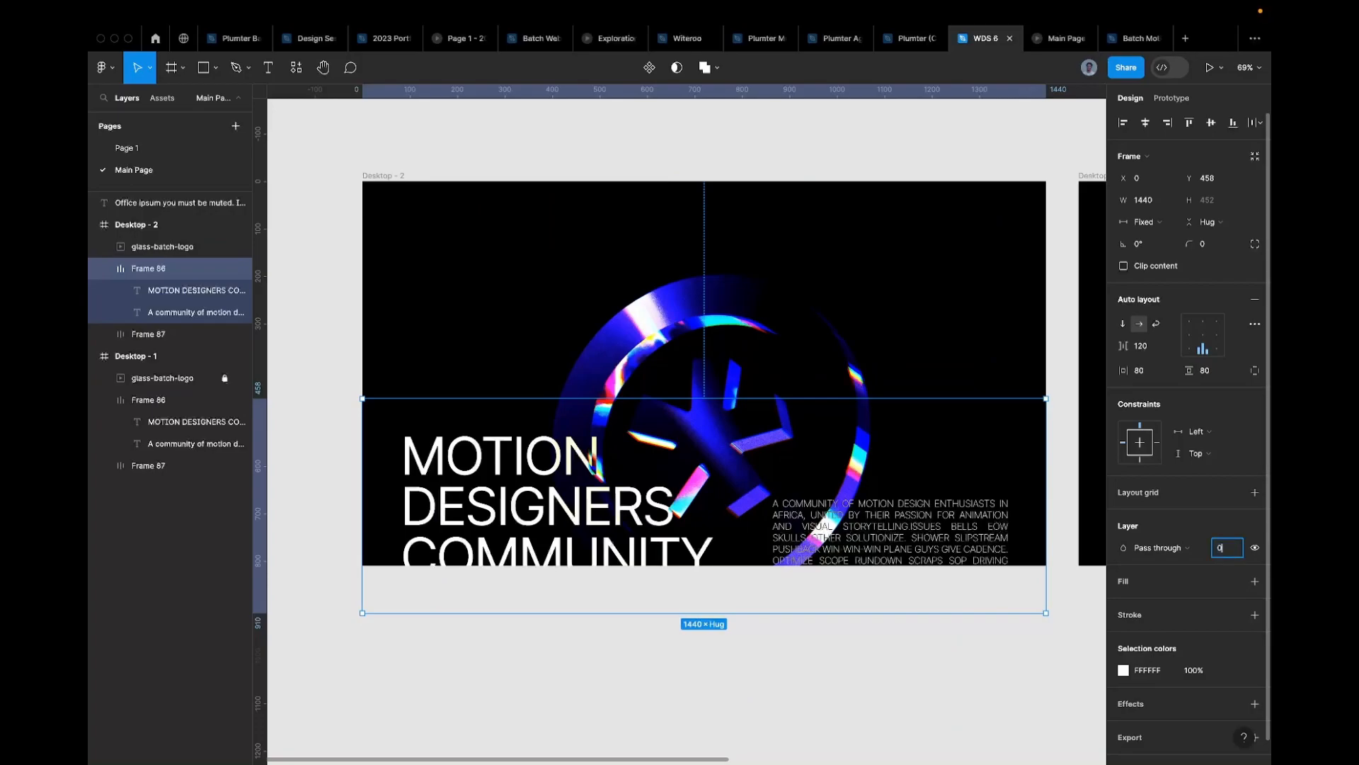
text(0)
key(Return)
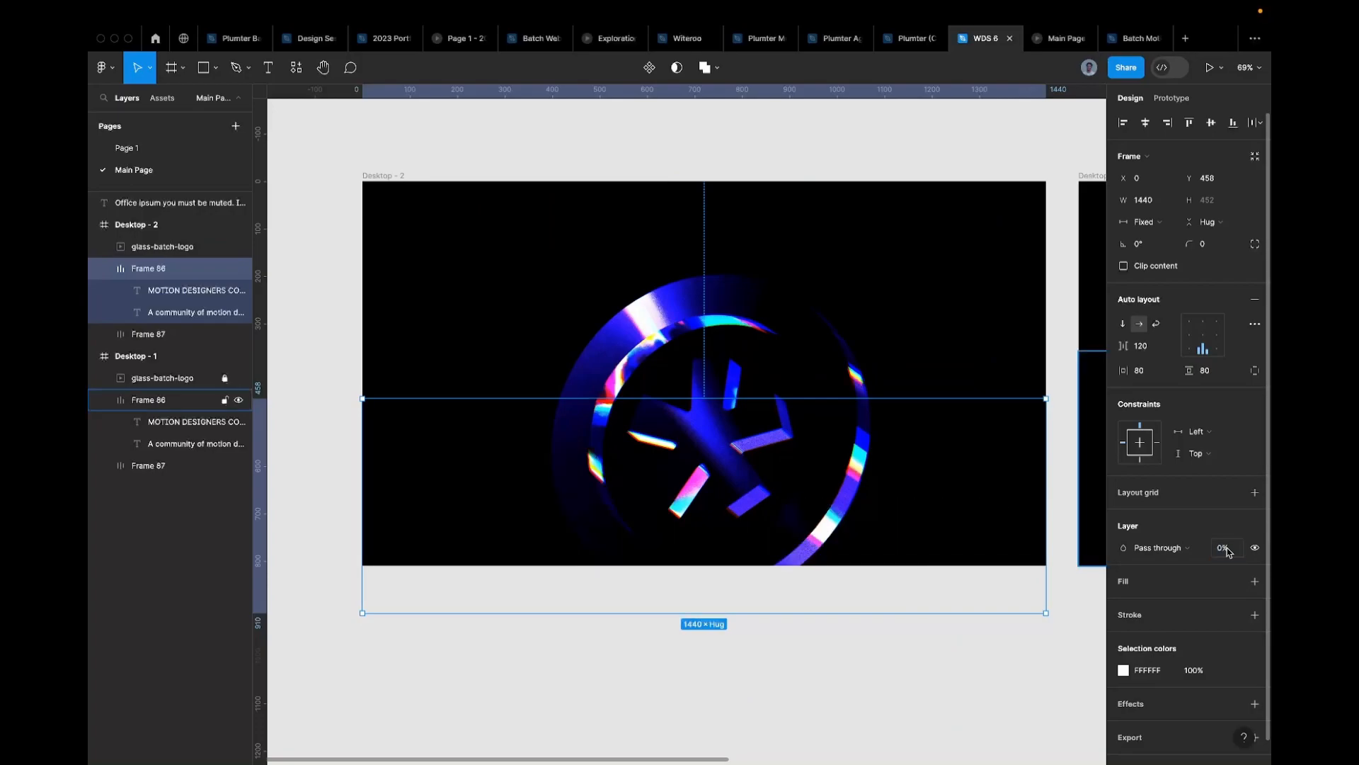
Step: Set the layer opacity of the glass-batch-logo GIF in Desktop - 2 to 0%
click(614, 309)
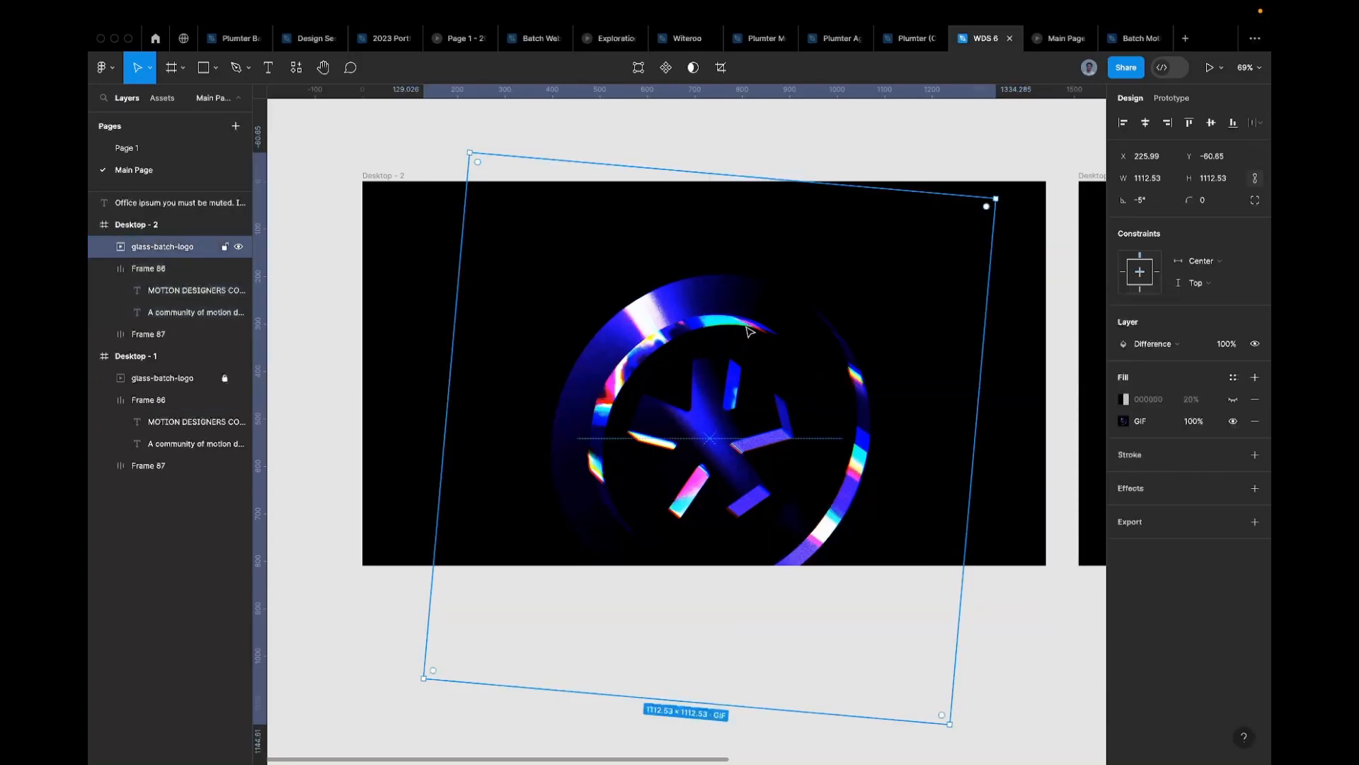
key(0)
key(0)
scroll(697, 290, down, 3)
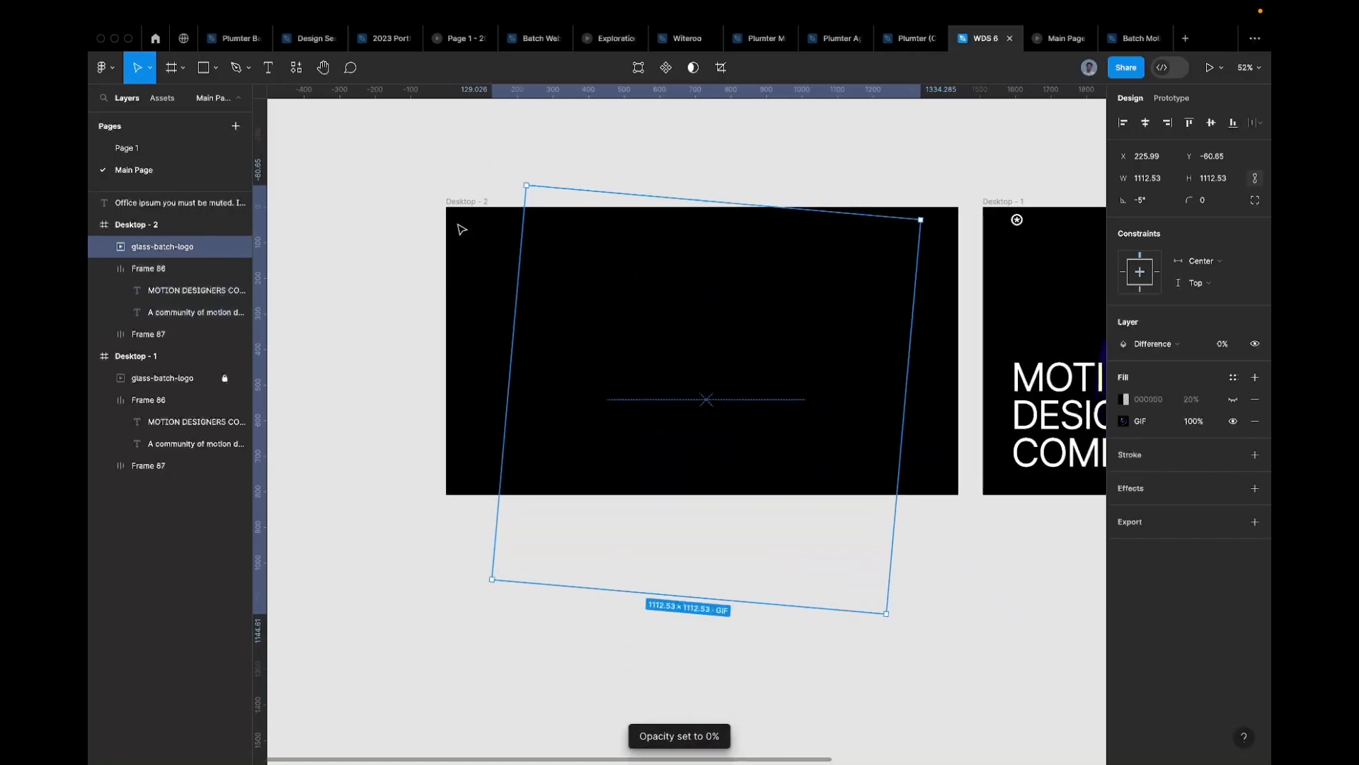
Step: Set the layer opacity of the navigation bar, Frame 87, in Desktop - 2 to 0%
scroll(476, 206, up, 3)
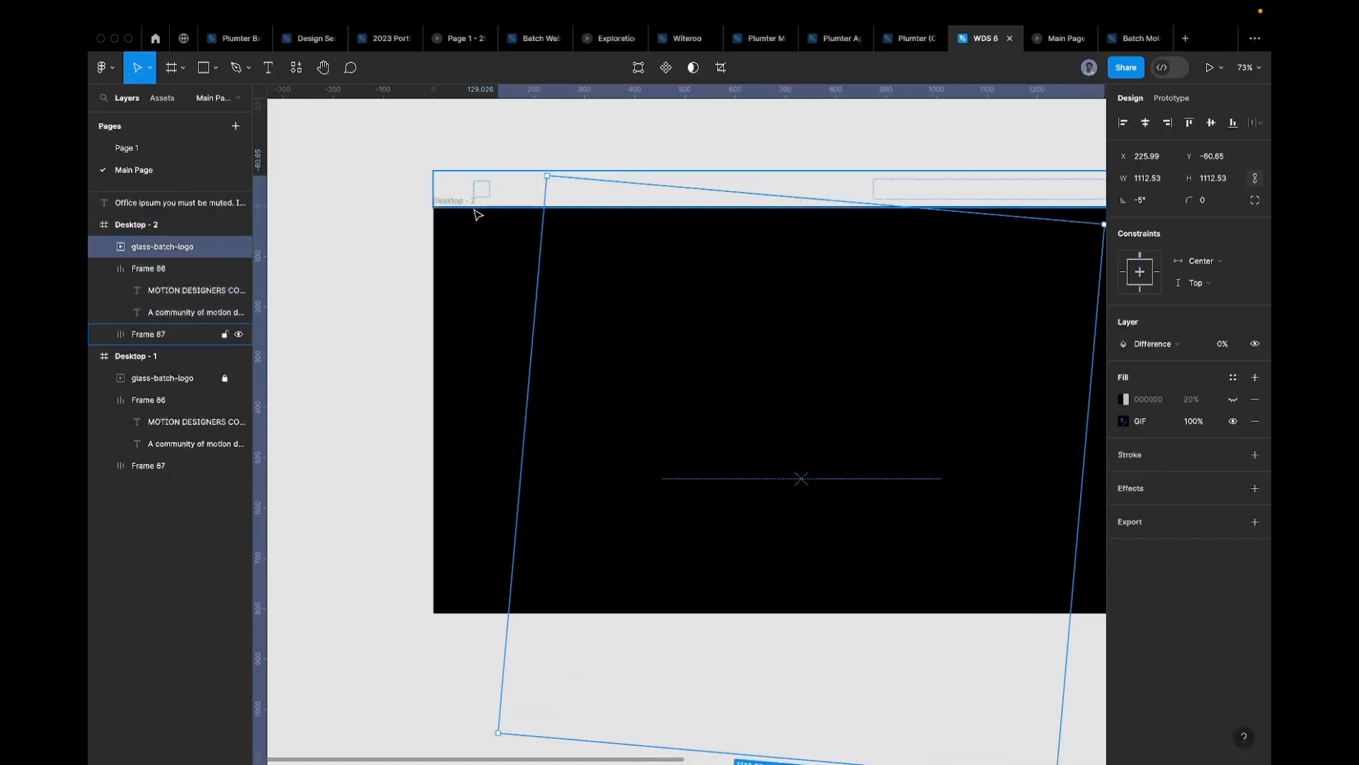
click(470, 205)
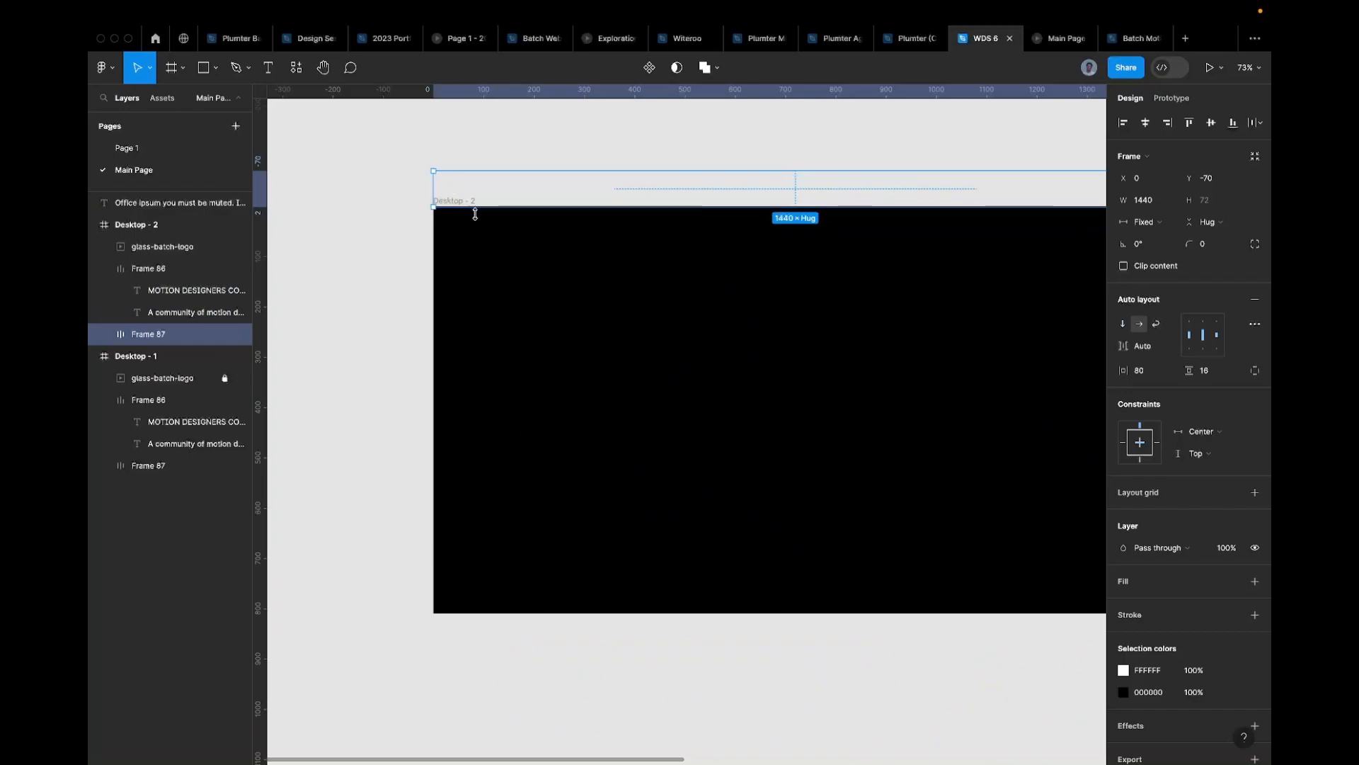
key(0)
key(0)
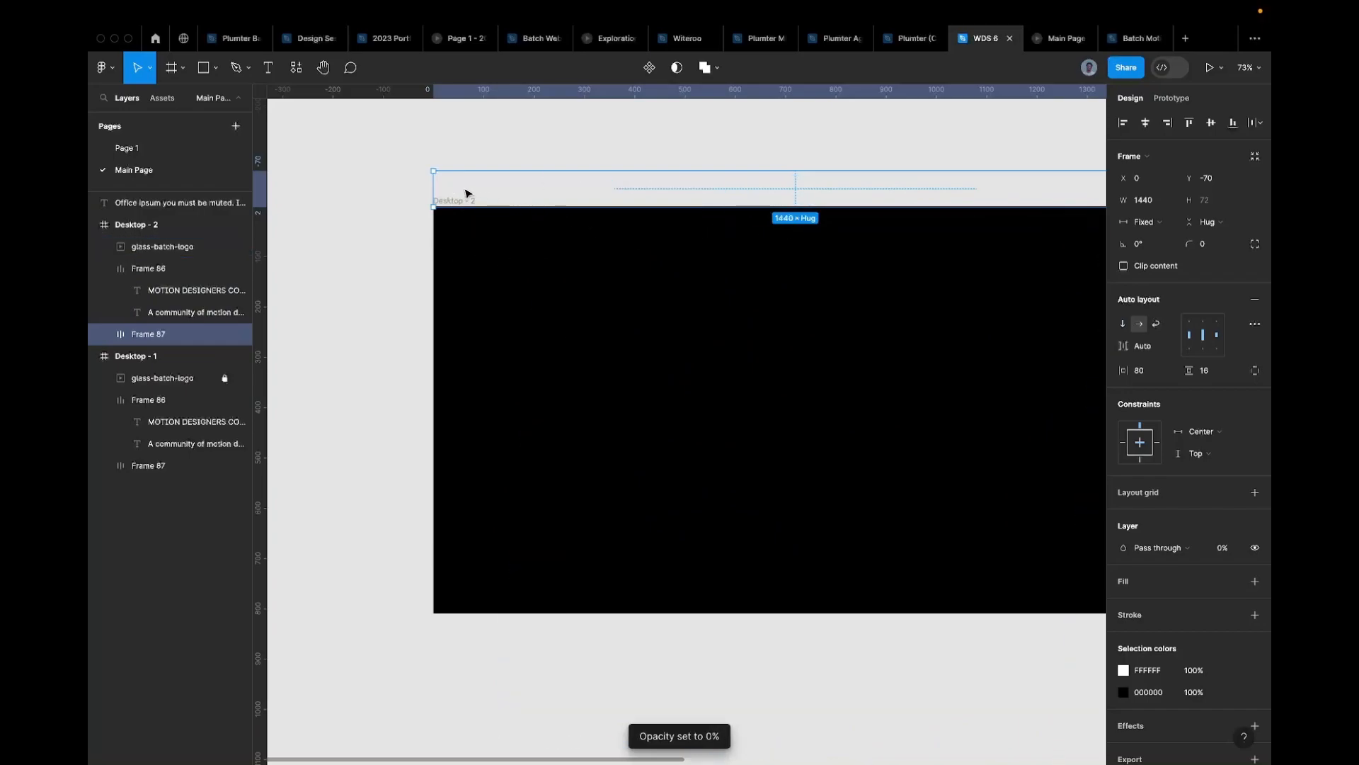
Step: Move the Desktop - 2 frame to X 1090, Y -768, widening the gap to Desktop - 1
scroll(461, 201, down, 5)
click(628, 328)
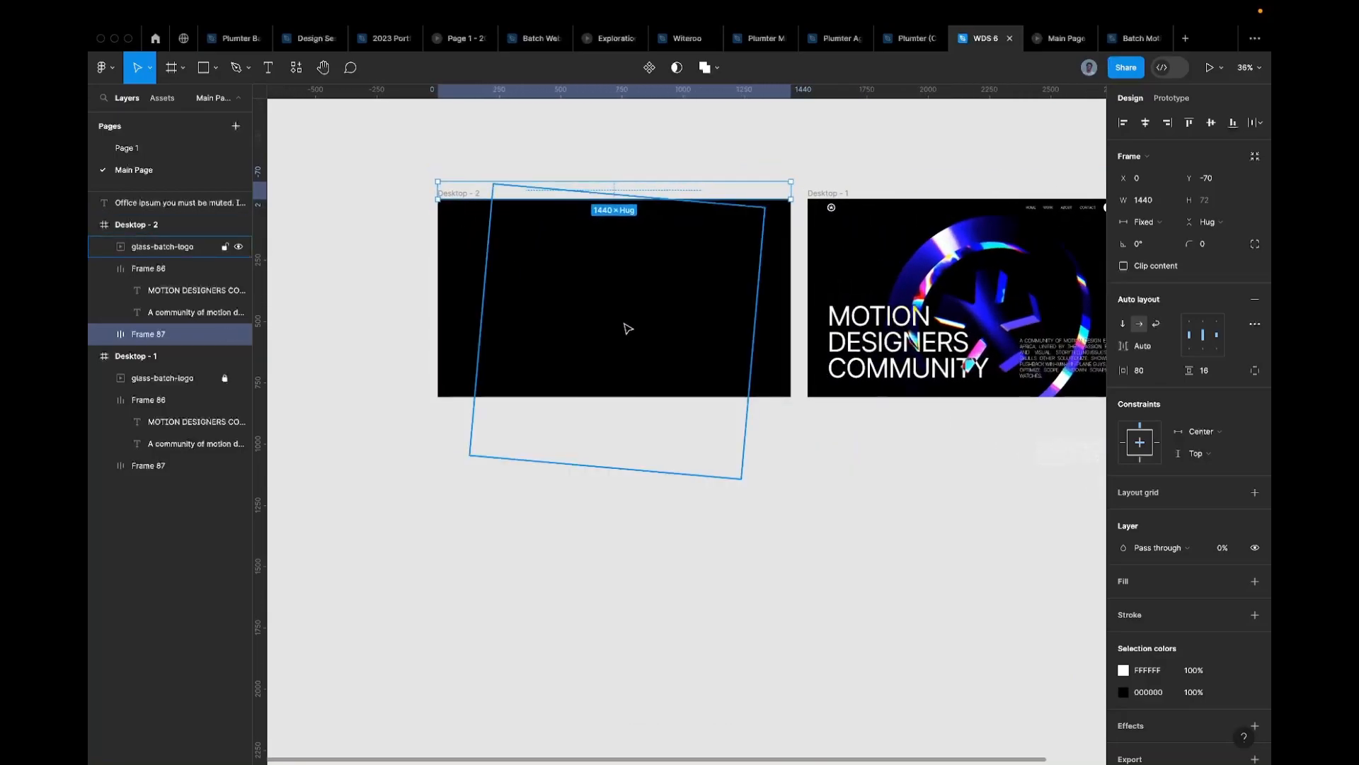
click(460, 376)
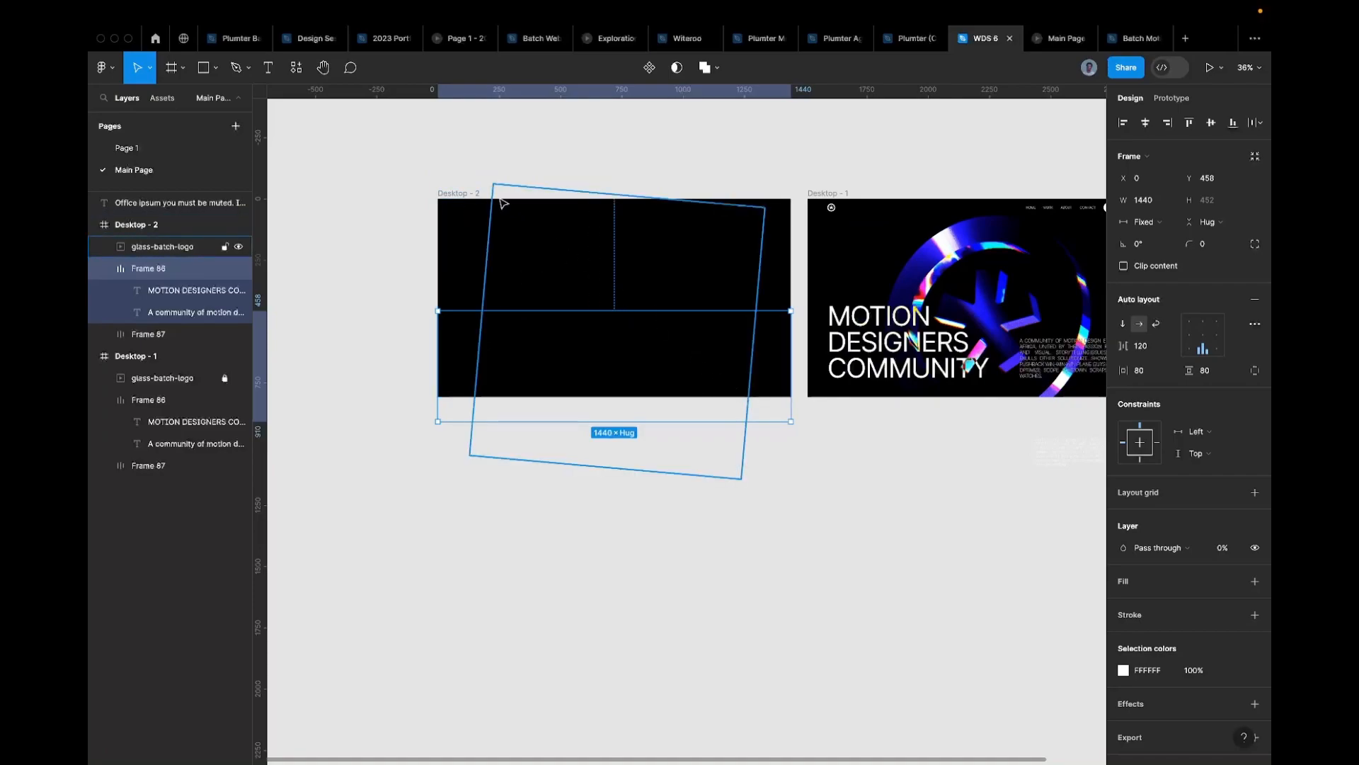
click(453, 194)
drag(456, 198, 429, 198)
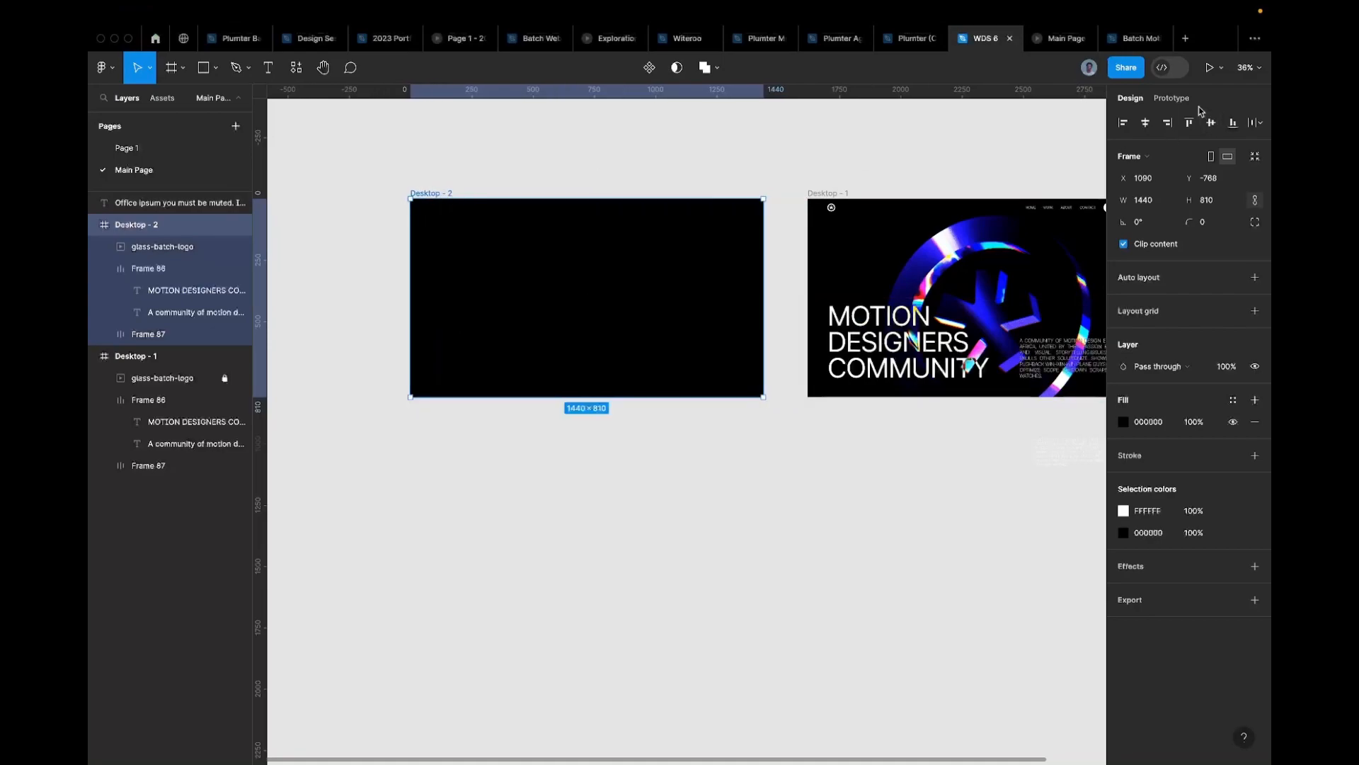
Step: Add a prototype connection from Desktop - 2 to Desktop - 1 and set its trigger to After delay
click(1172, 99)
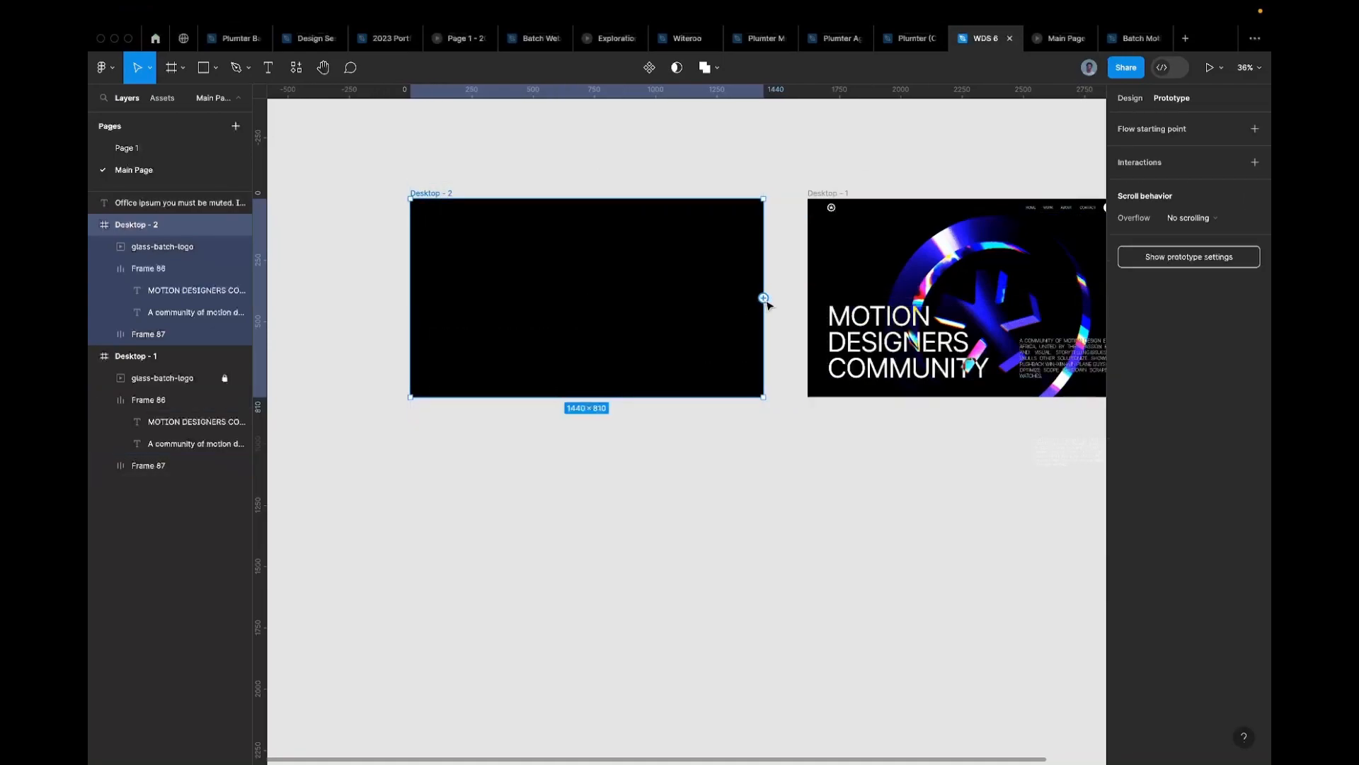
drag(764, 297, 829, 286)
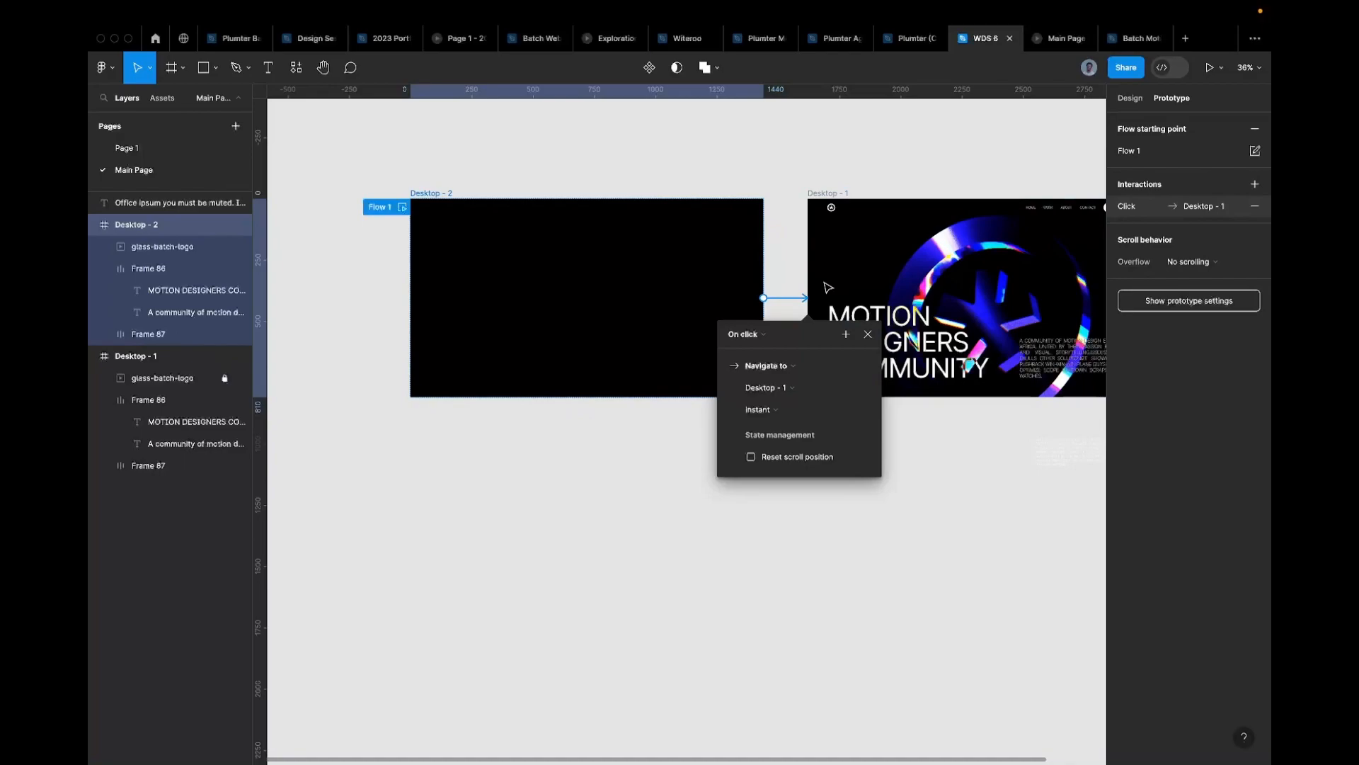
click(746, 334)
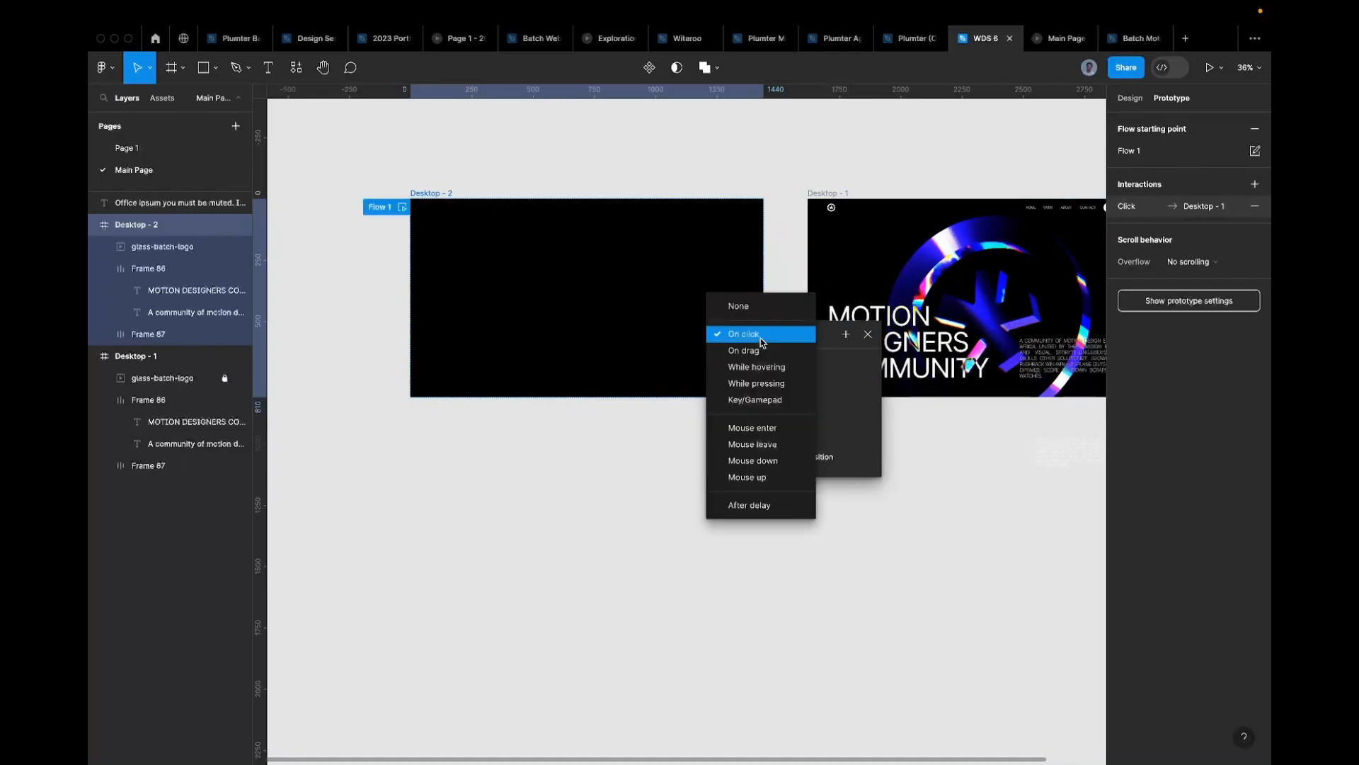
click(760, 337)
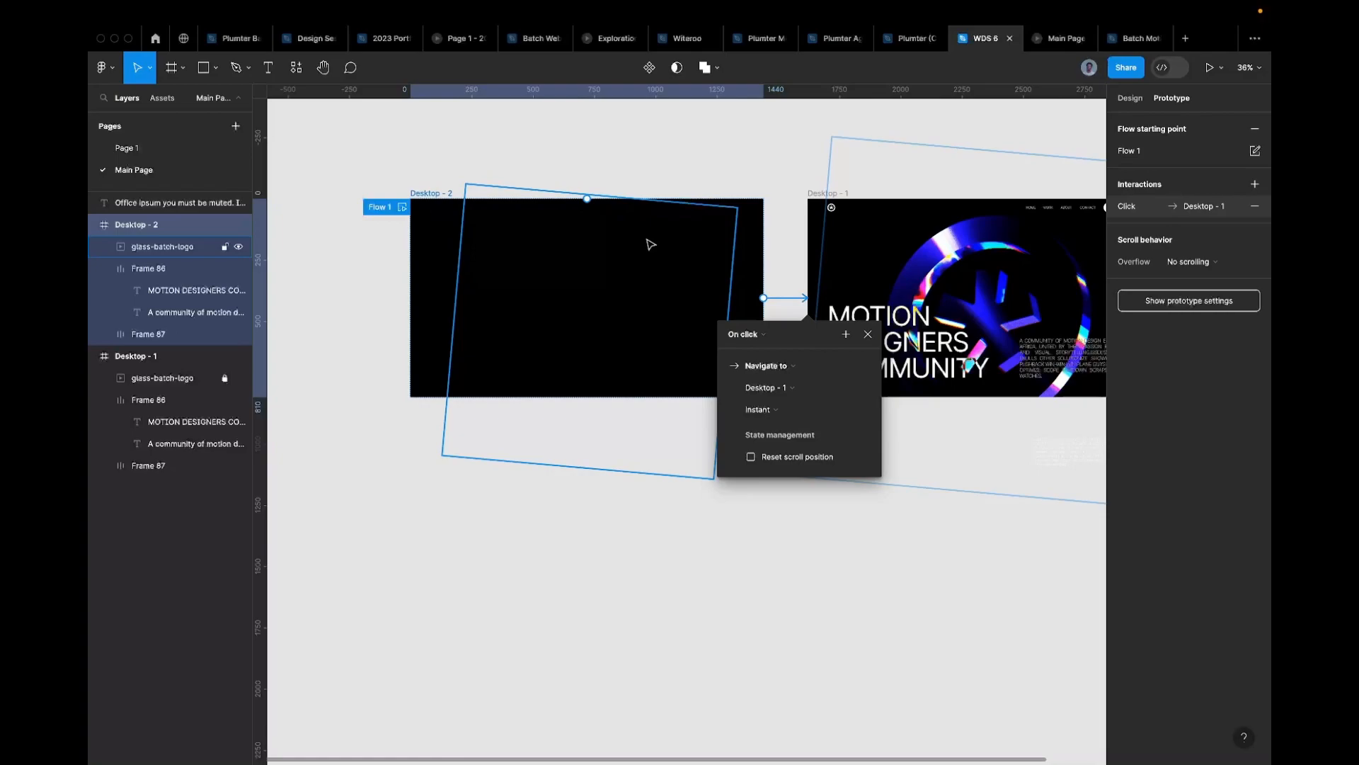
click(768, 337)
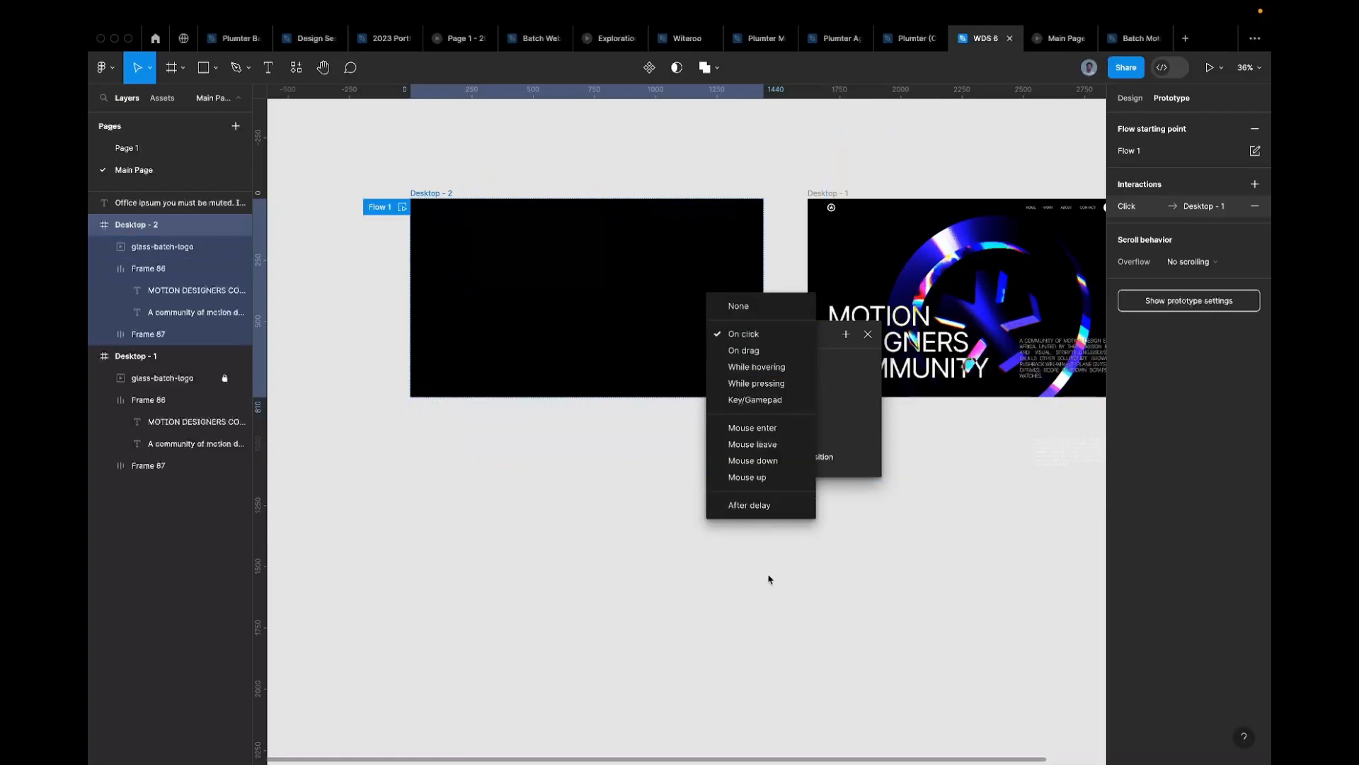
click(742, 508)
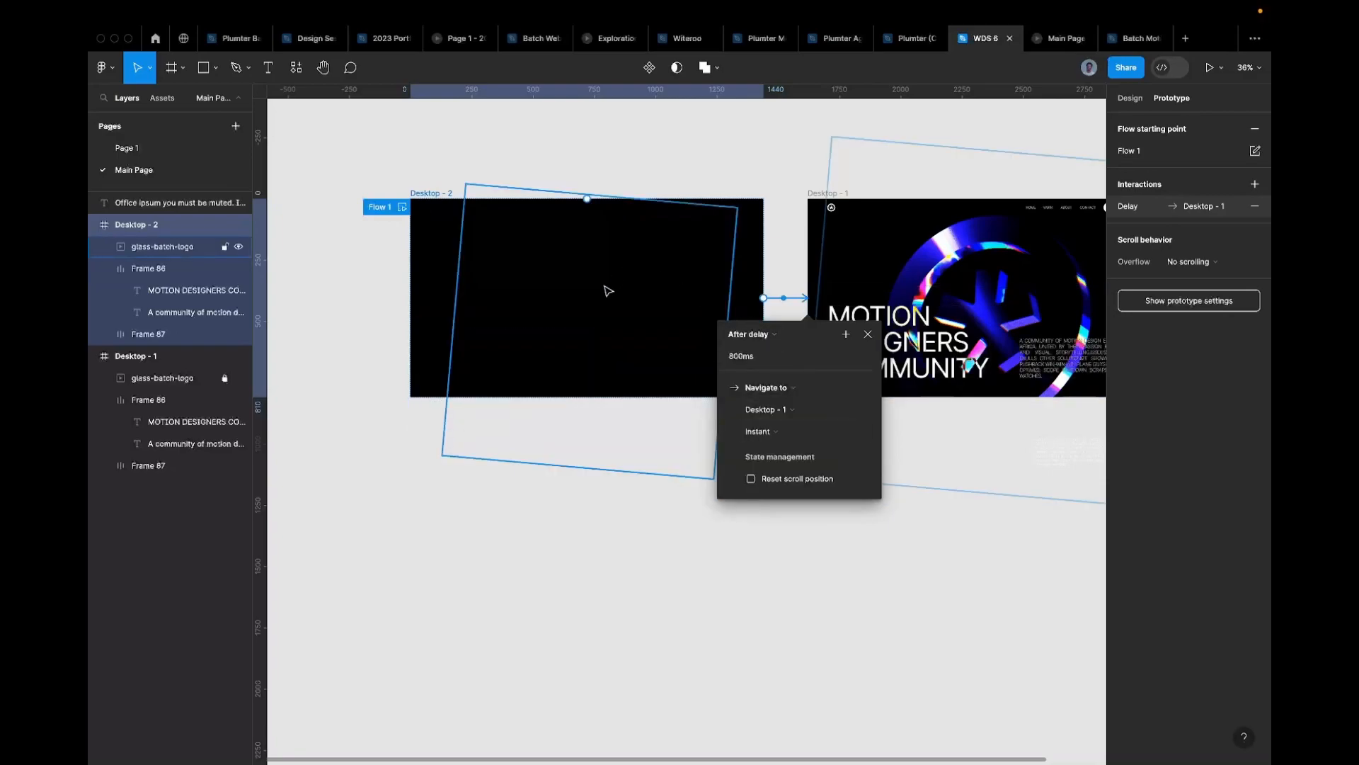
Step: Set the animation of the Desktop - 2 to Desktop - 1 interaction to Smart animate with a 1000 ms duration
scroll(607, 291, right, 2)
scroll(606, 290, down, 1)
scroll(607, 290, up, 1)
scroll(607, 290, left, 1)
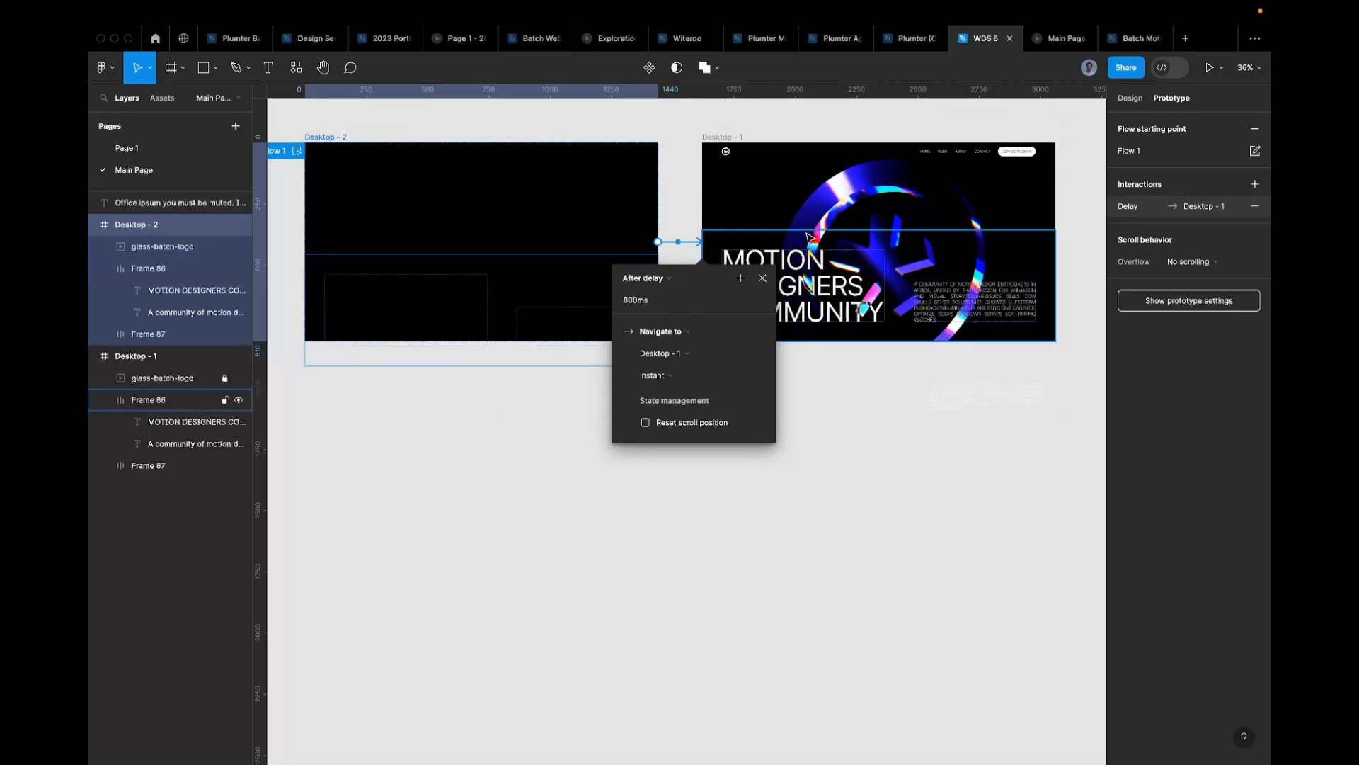
scroll(629, 364, up, 3)
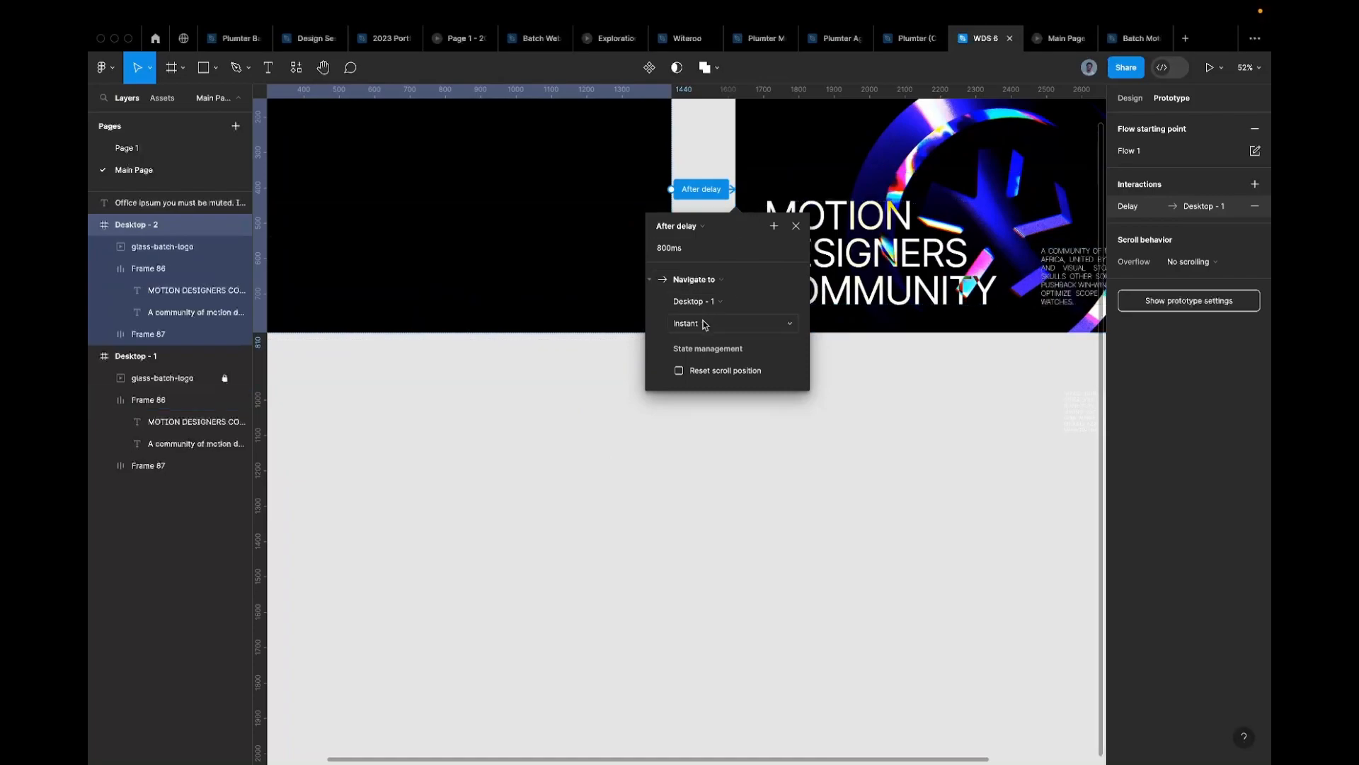
click(705, 325)
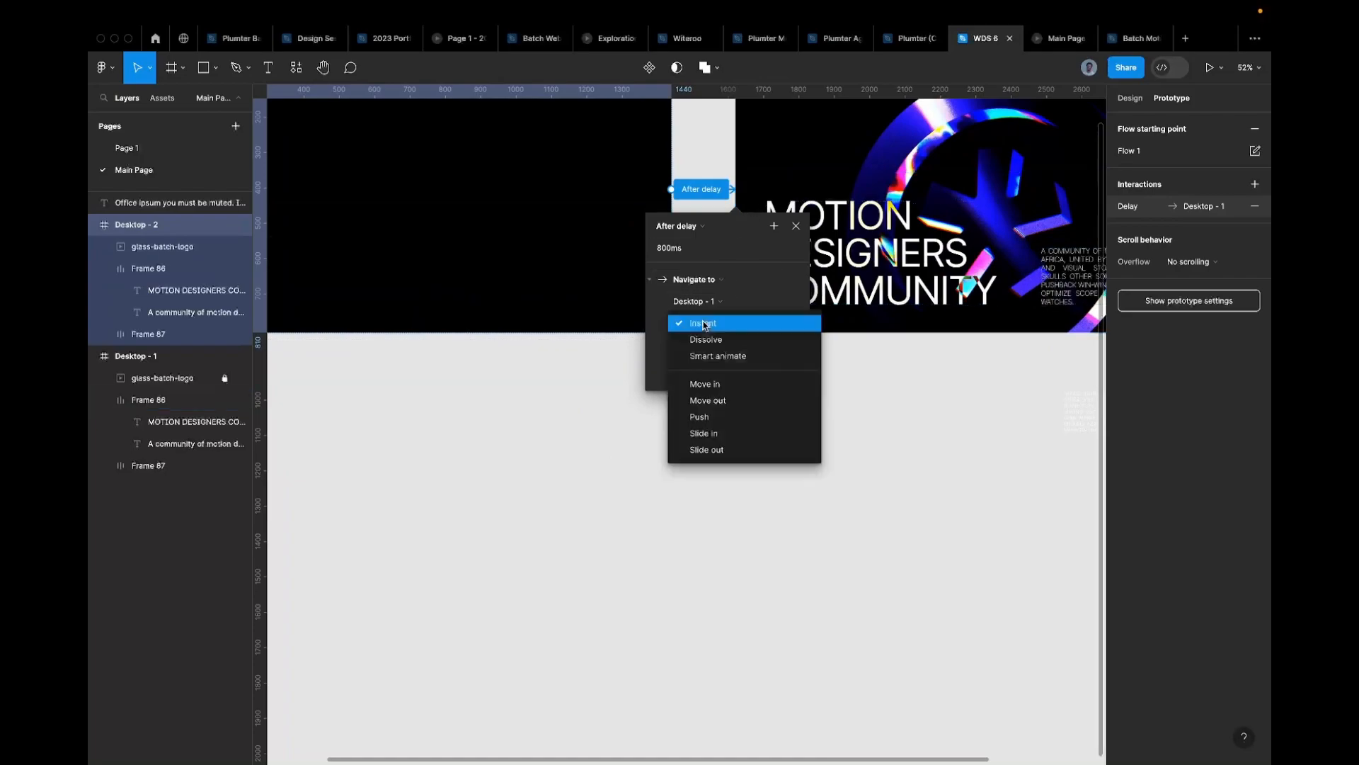
click(718, 355)
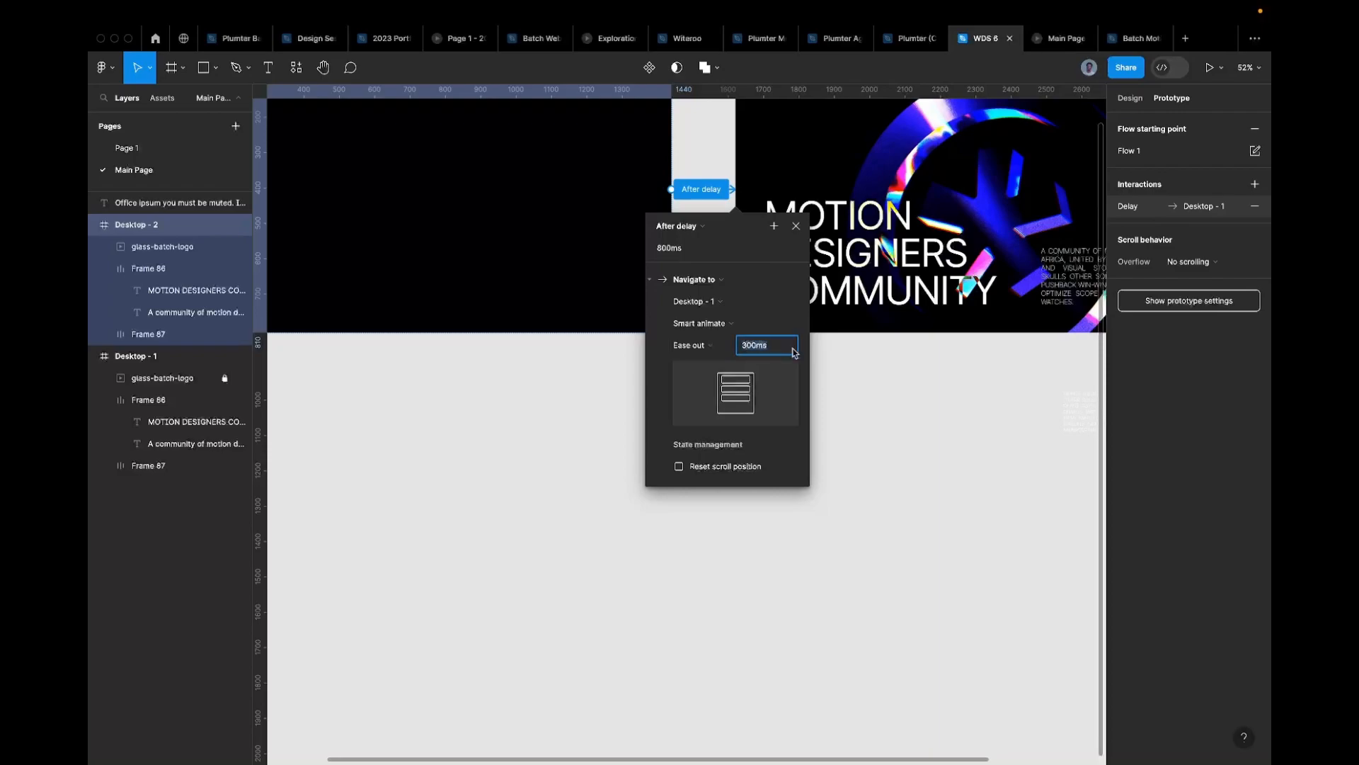
key(Return)
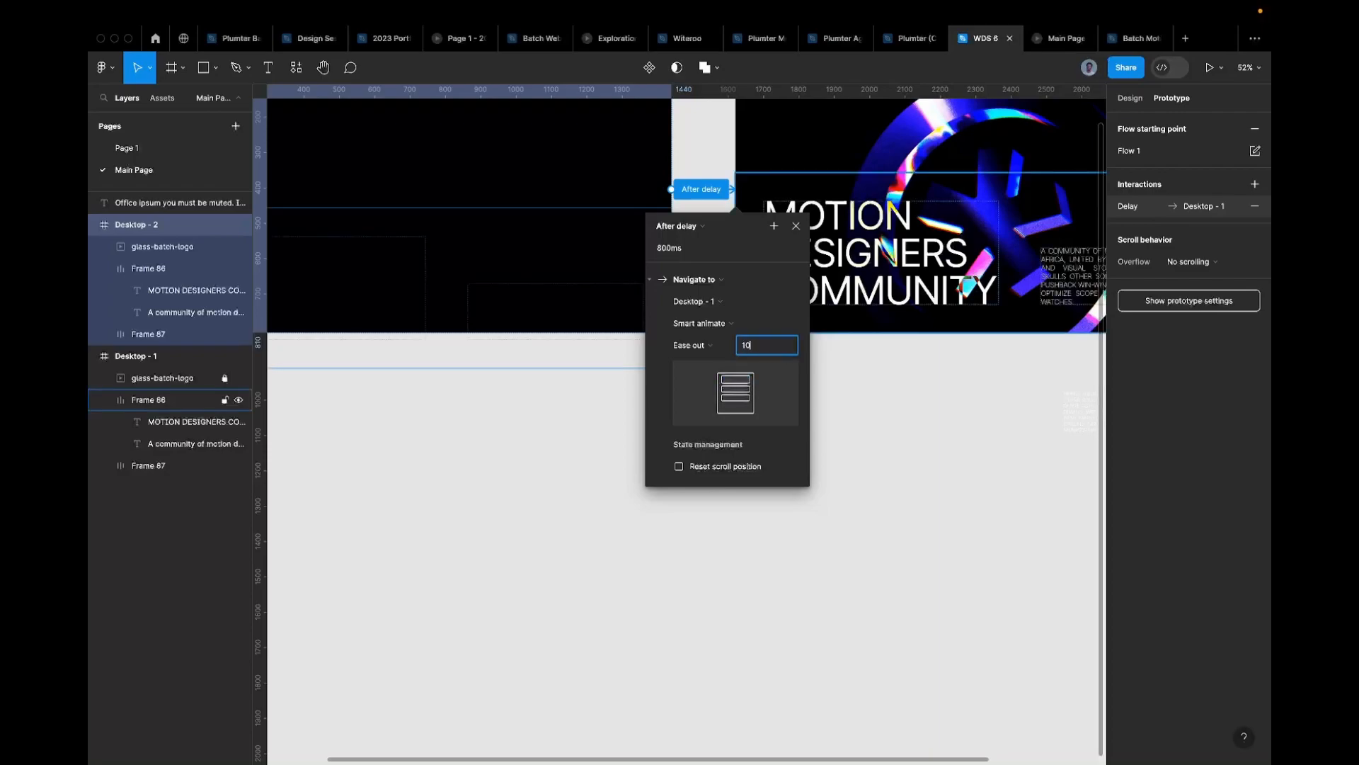
key(Return)
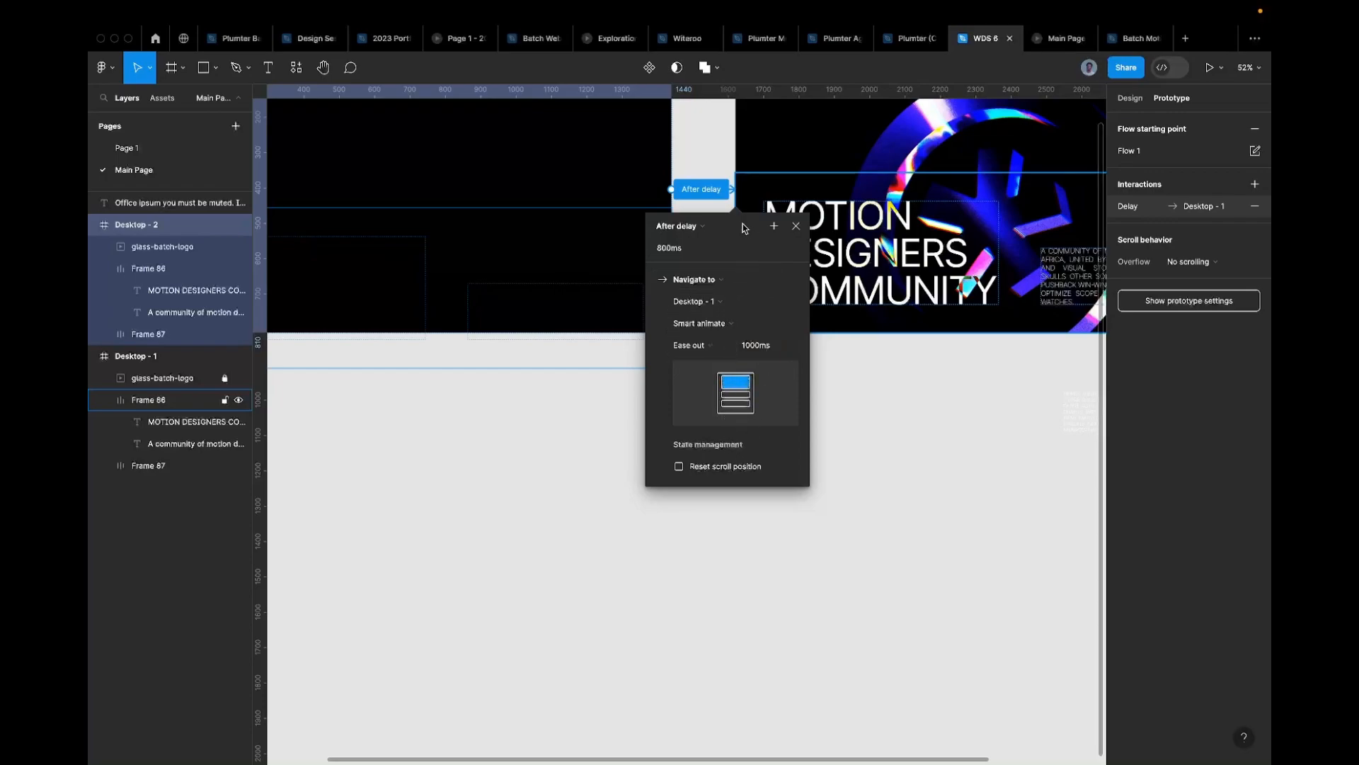
Step: Add a prototype connection from Desktop - 1 back to Desktop - 2, on click with Smart animate, Ease out, 1000 ms
scroll(714, 151, down, 3)
click(714, 150)
scroll(738, 146, up, 2)
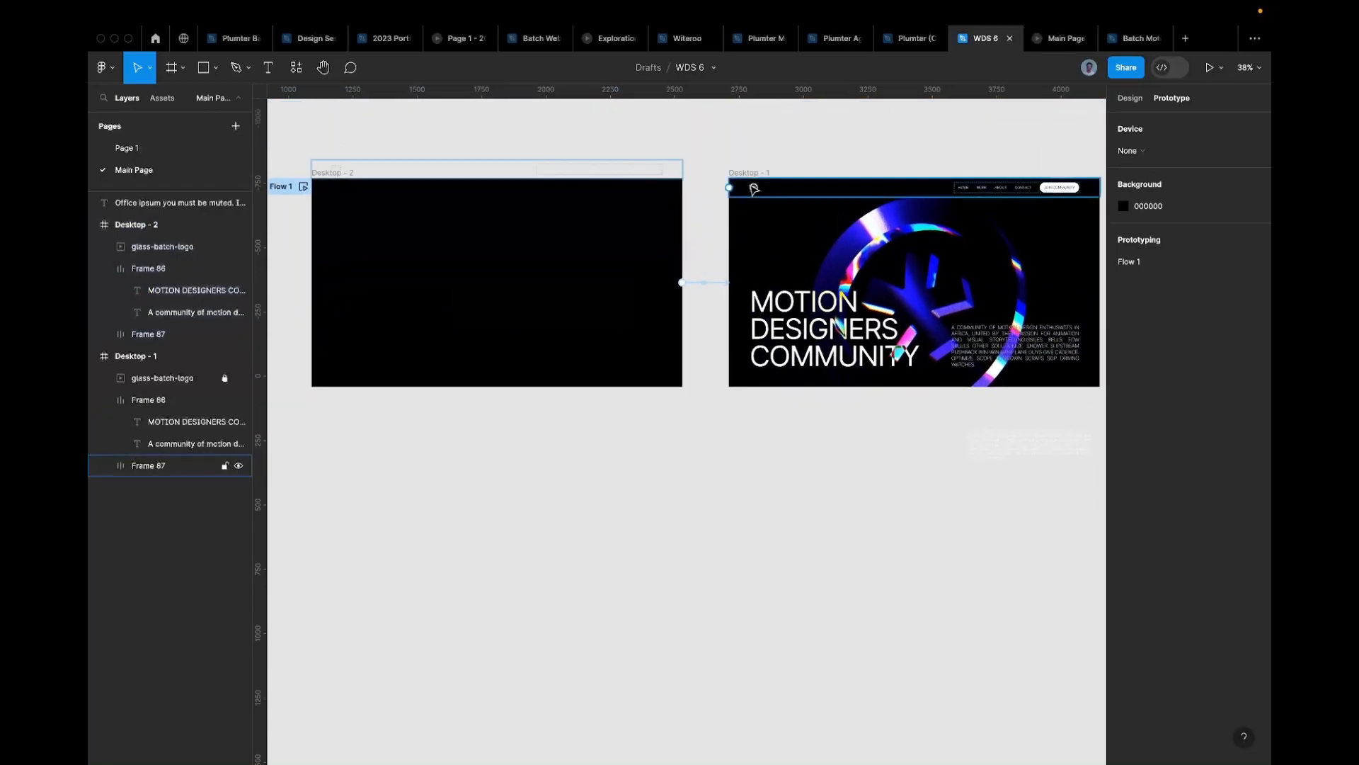
click(753, 173)
scroll(737, 174, down, 2)
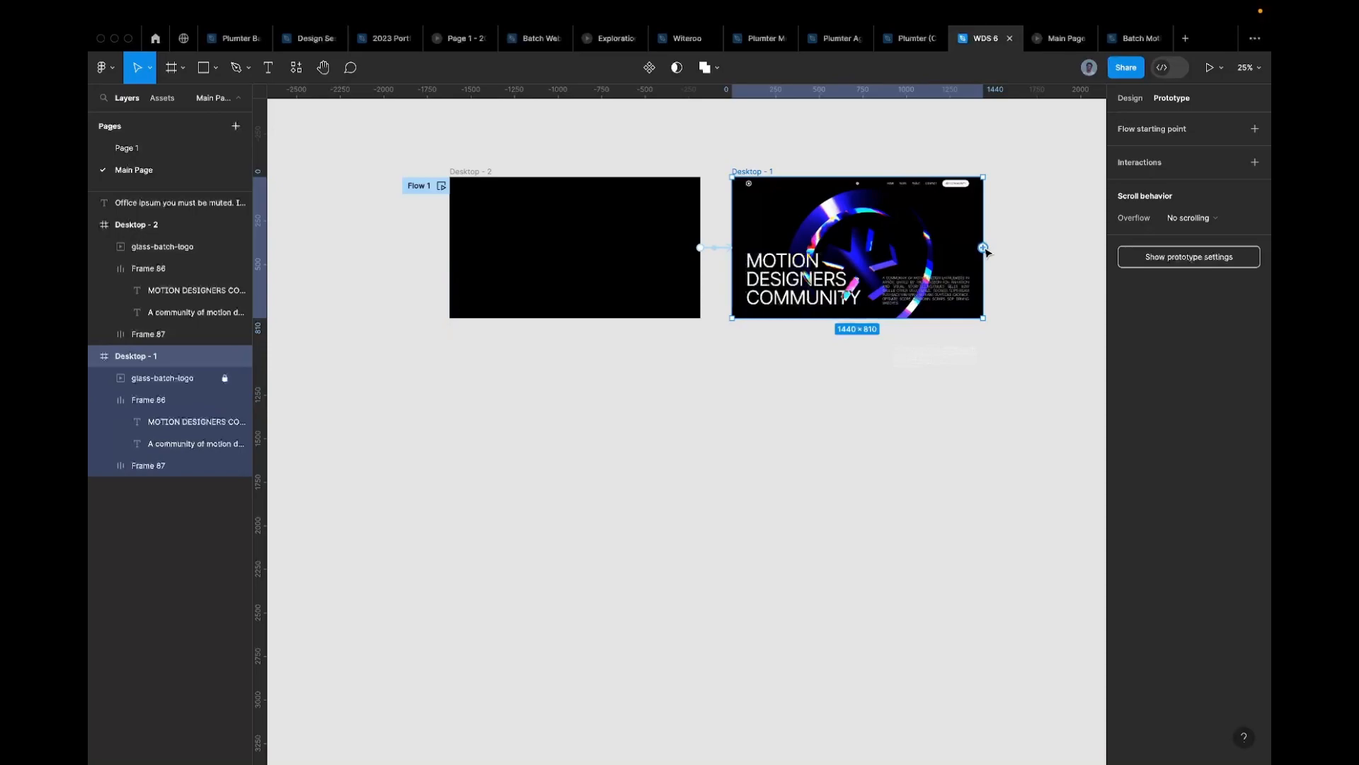
drag(983, 247, 699, 292)
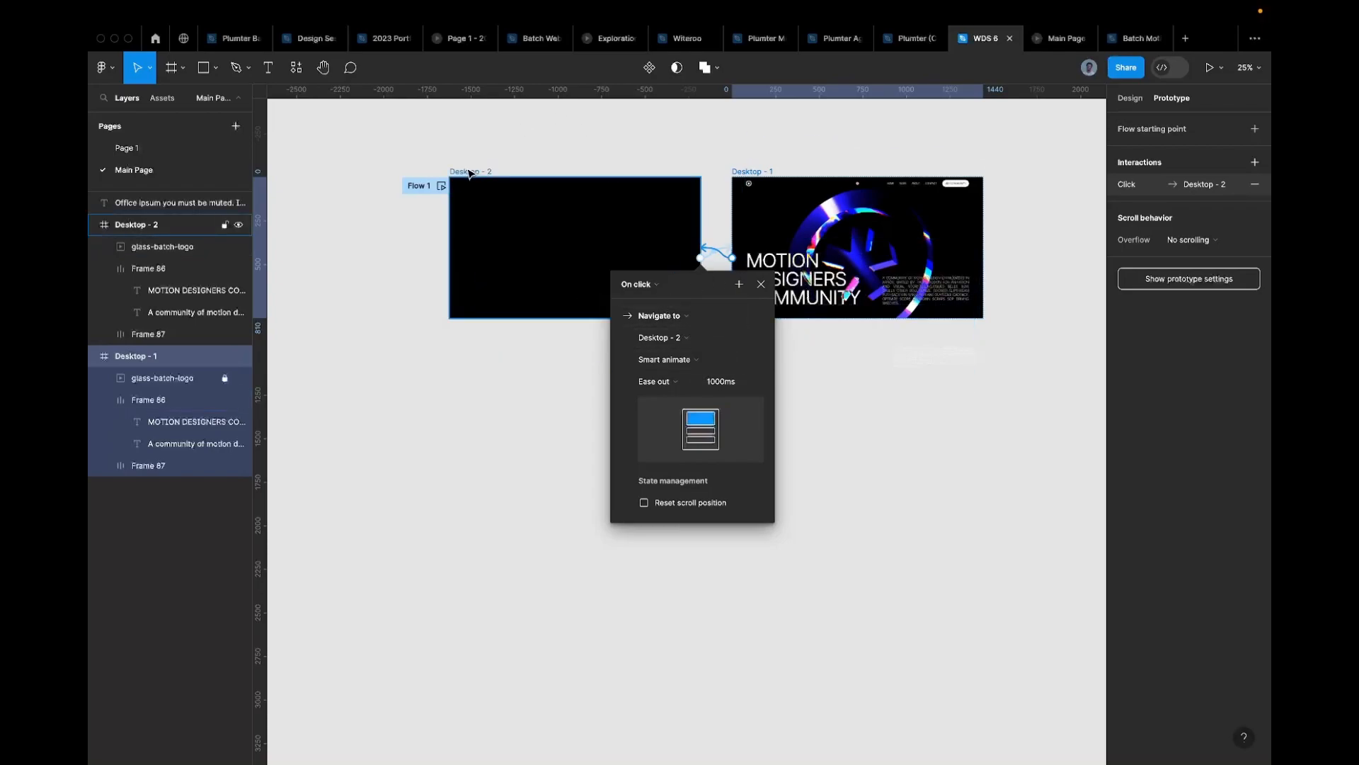
Step: Change the trigger of the Desktop - 2 to Desktop - 1 interaction to On click
click(1054, 42)
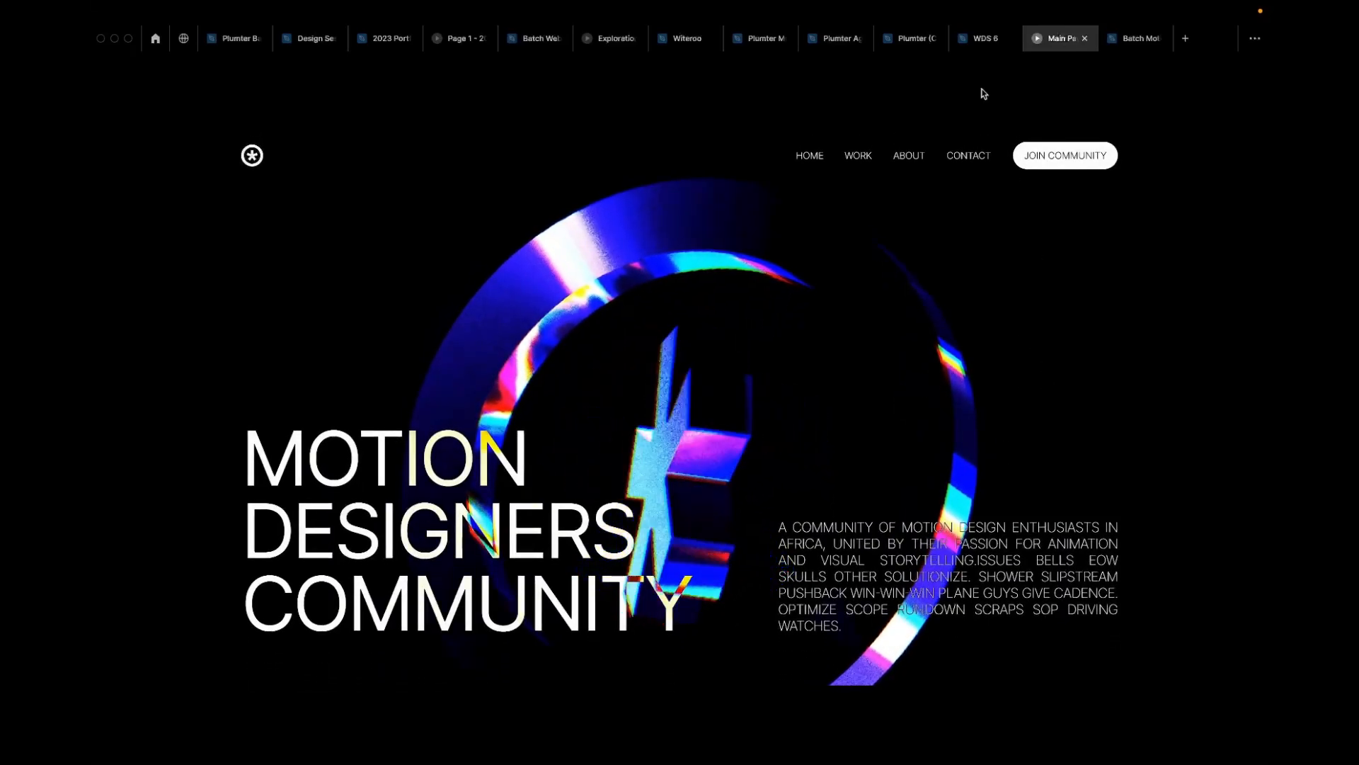
click(981, 38)
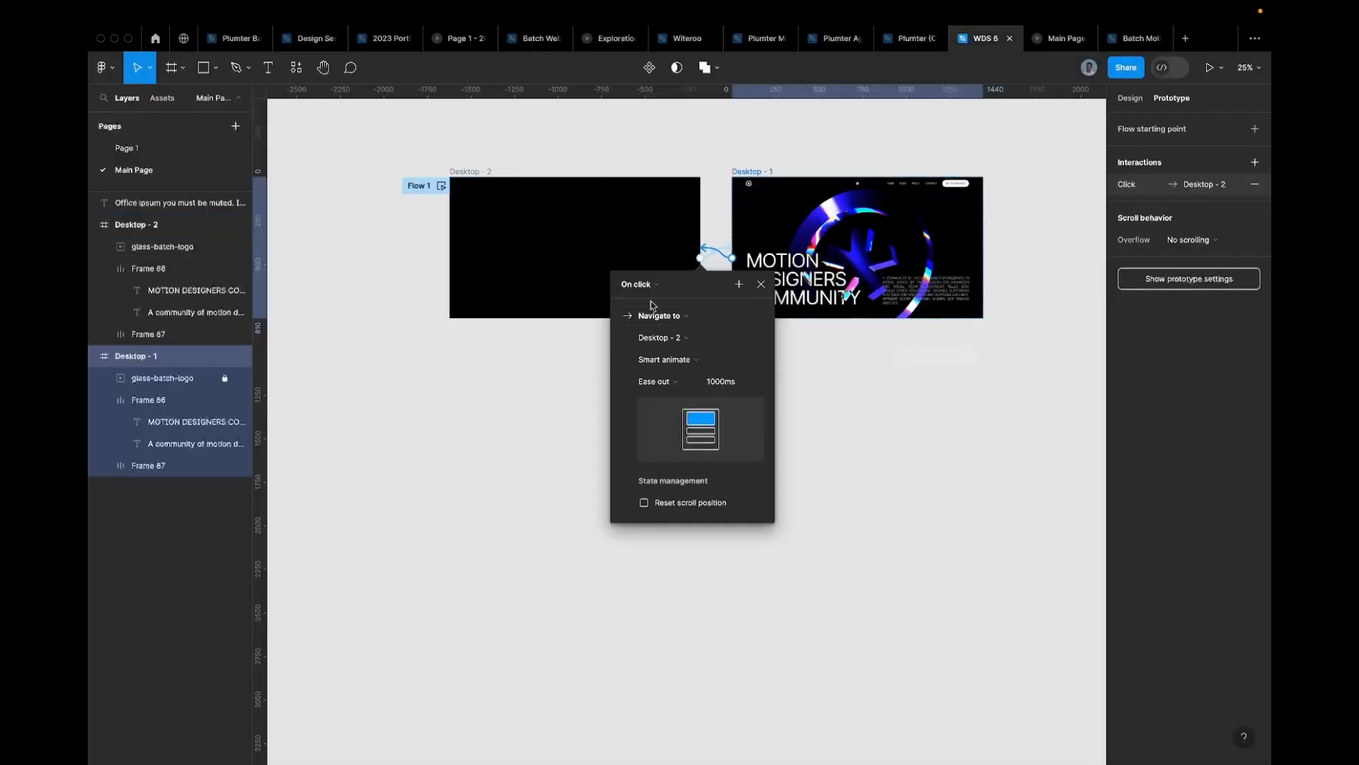
click(694, 234)
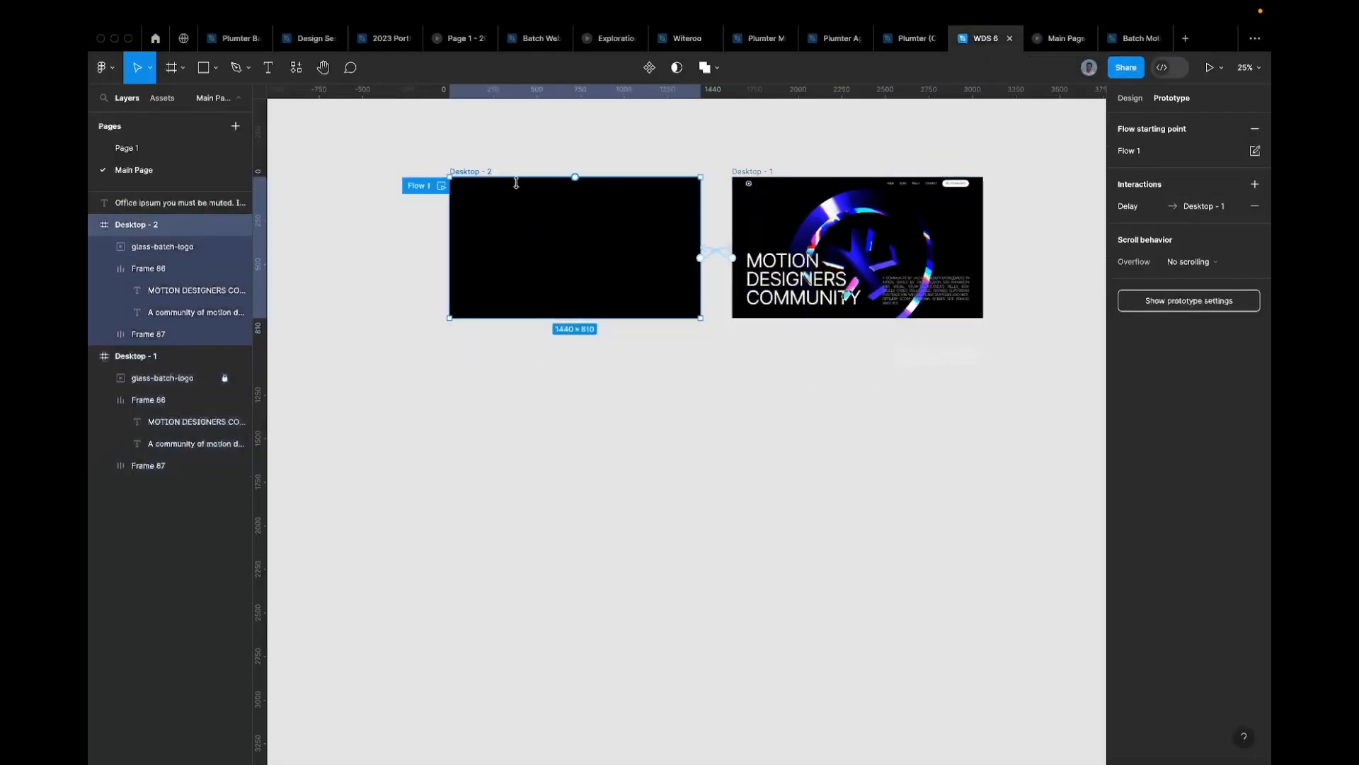
click(712, 257)
click(658, 297)
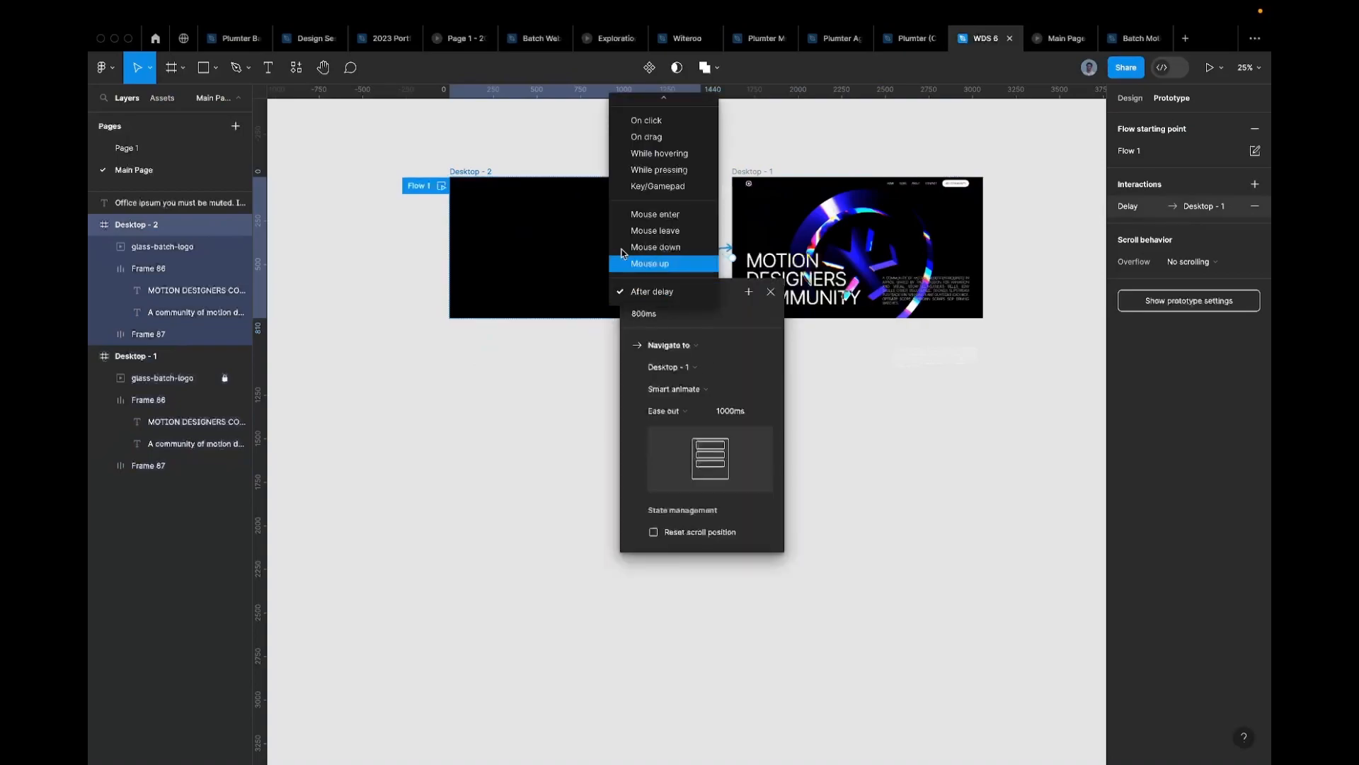
click(682, 121)
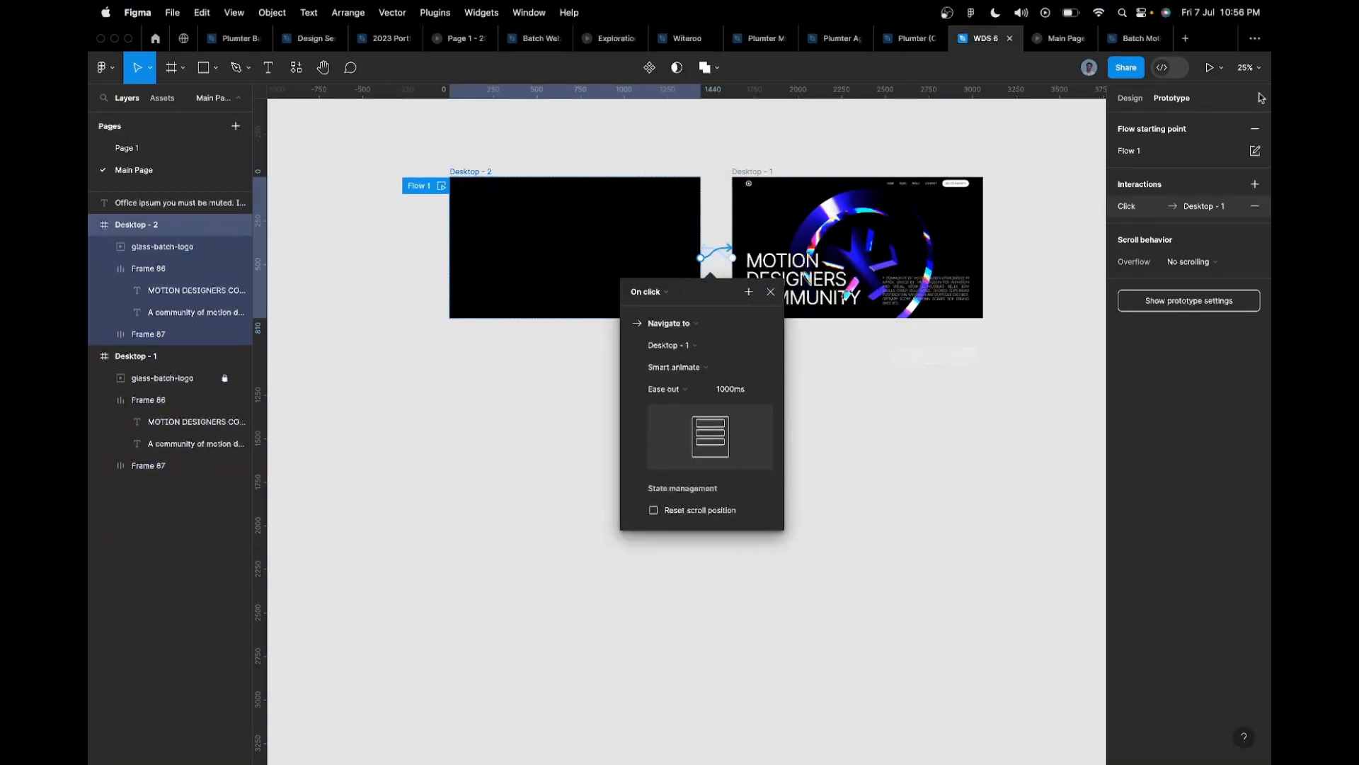
Step: Check the hero animation in the prototype preview, and view the Dogstudio website in the browser for reference
click(1062, 39)
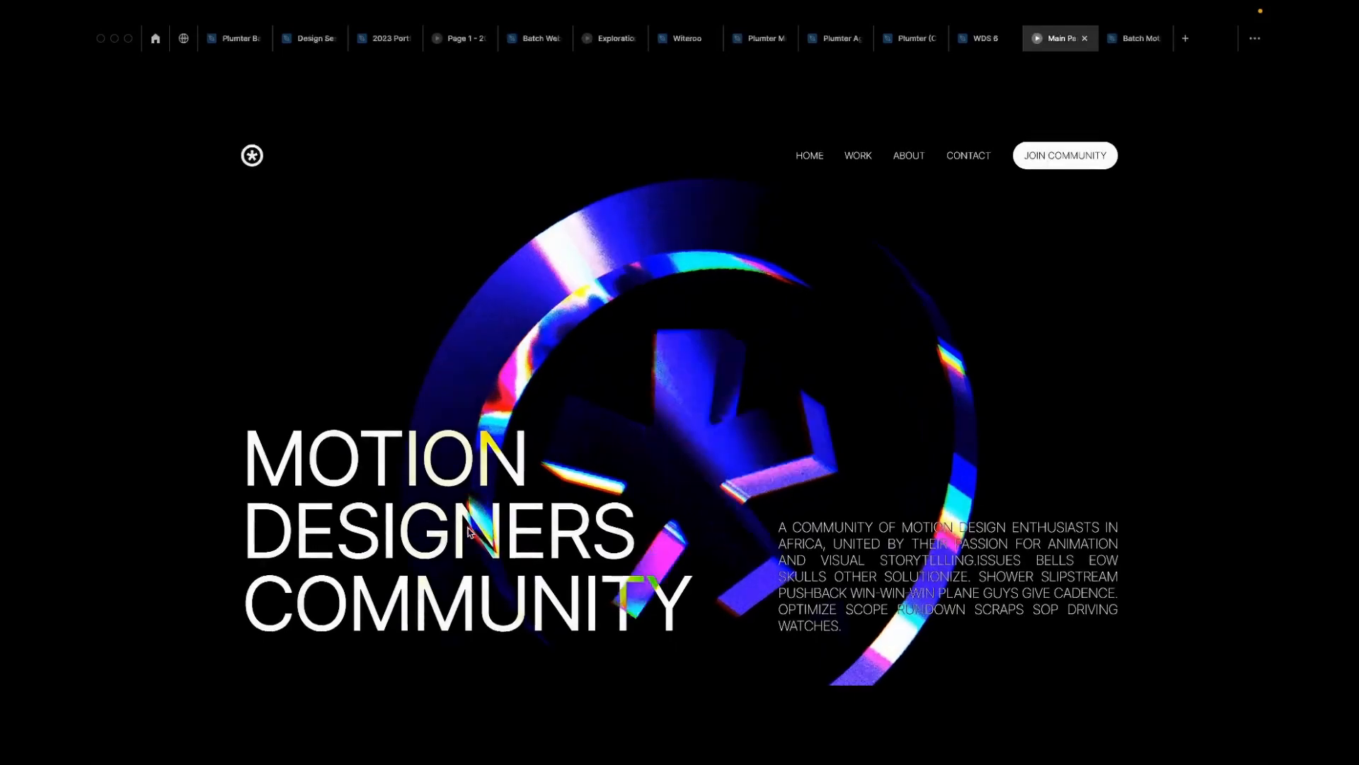
key(super+Tab)
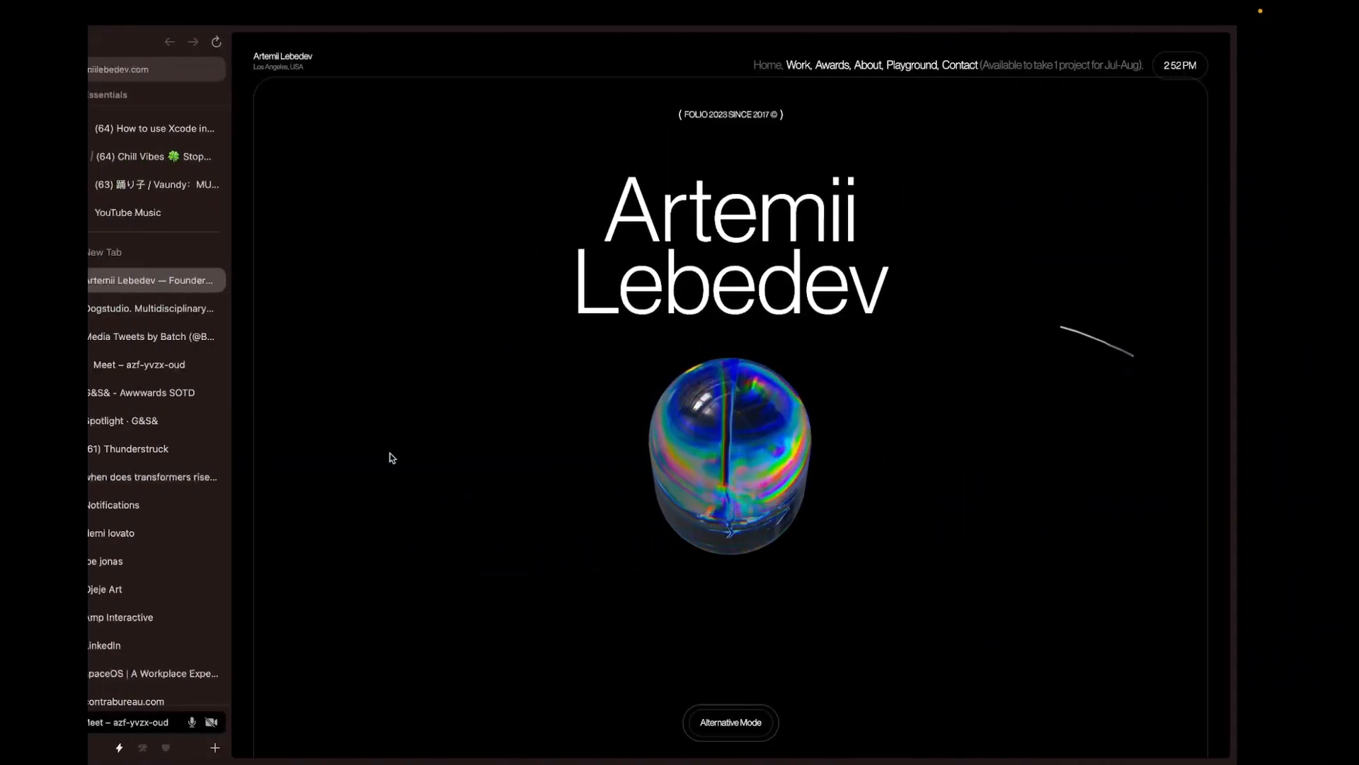
click(196, 316)
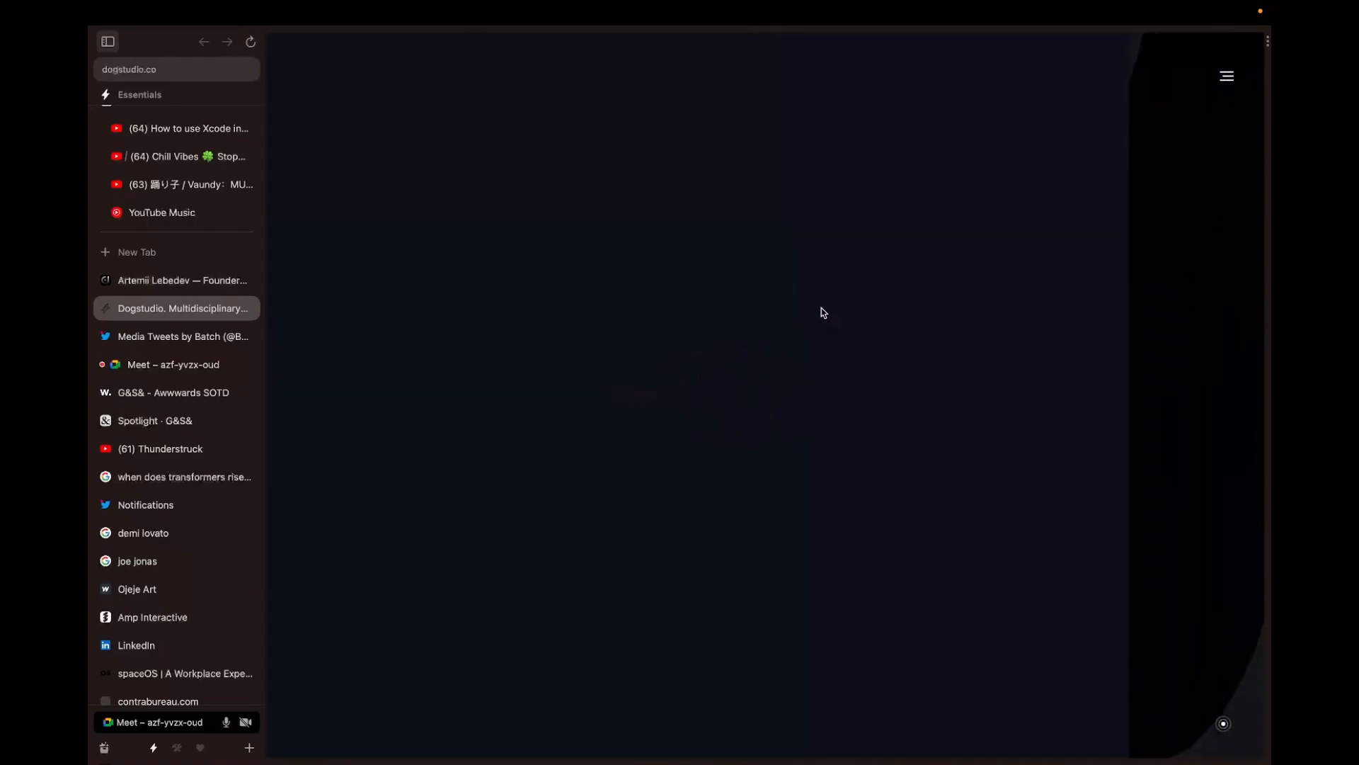
key(ctrl+Right)
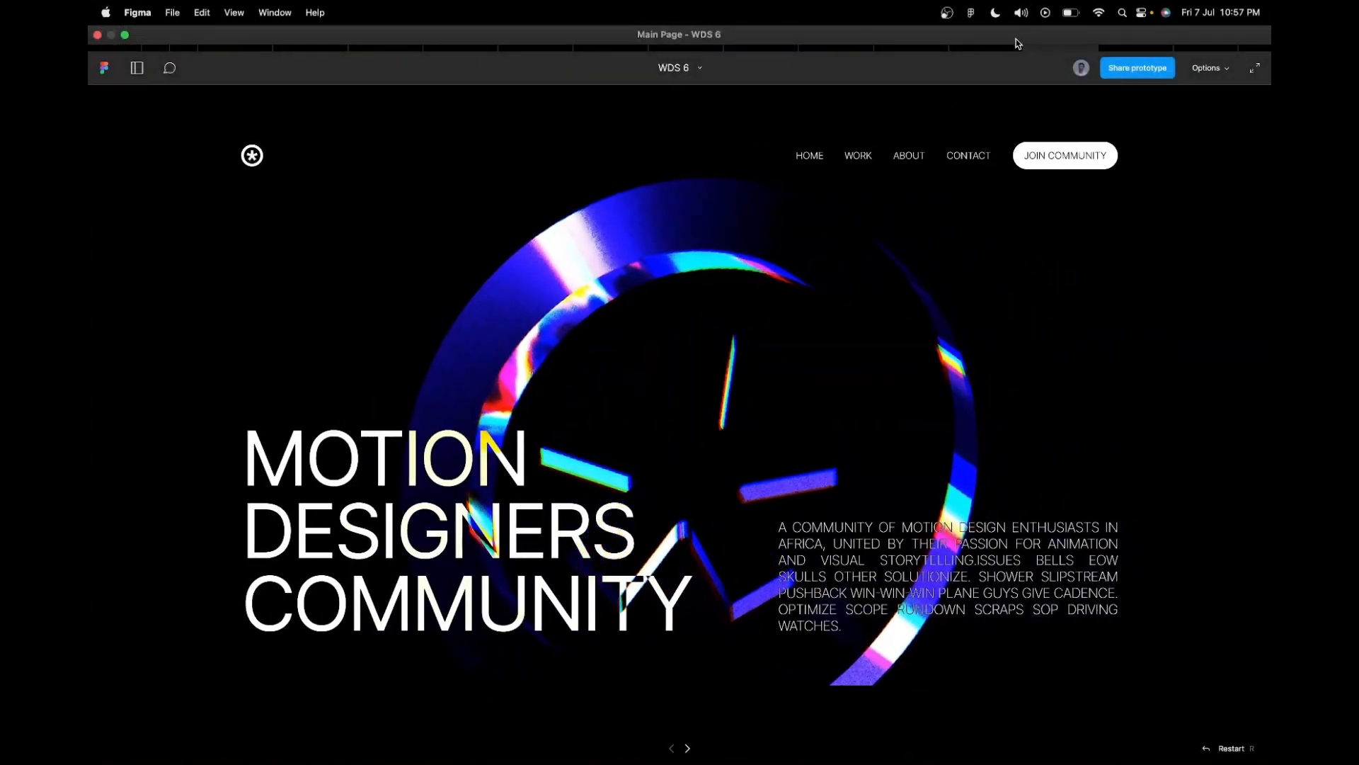
Step: Return to the WDS 6 design file and open Page 1 to view its Website frames
mouse_move(989, 43)
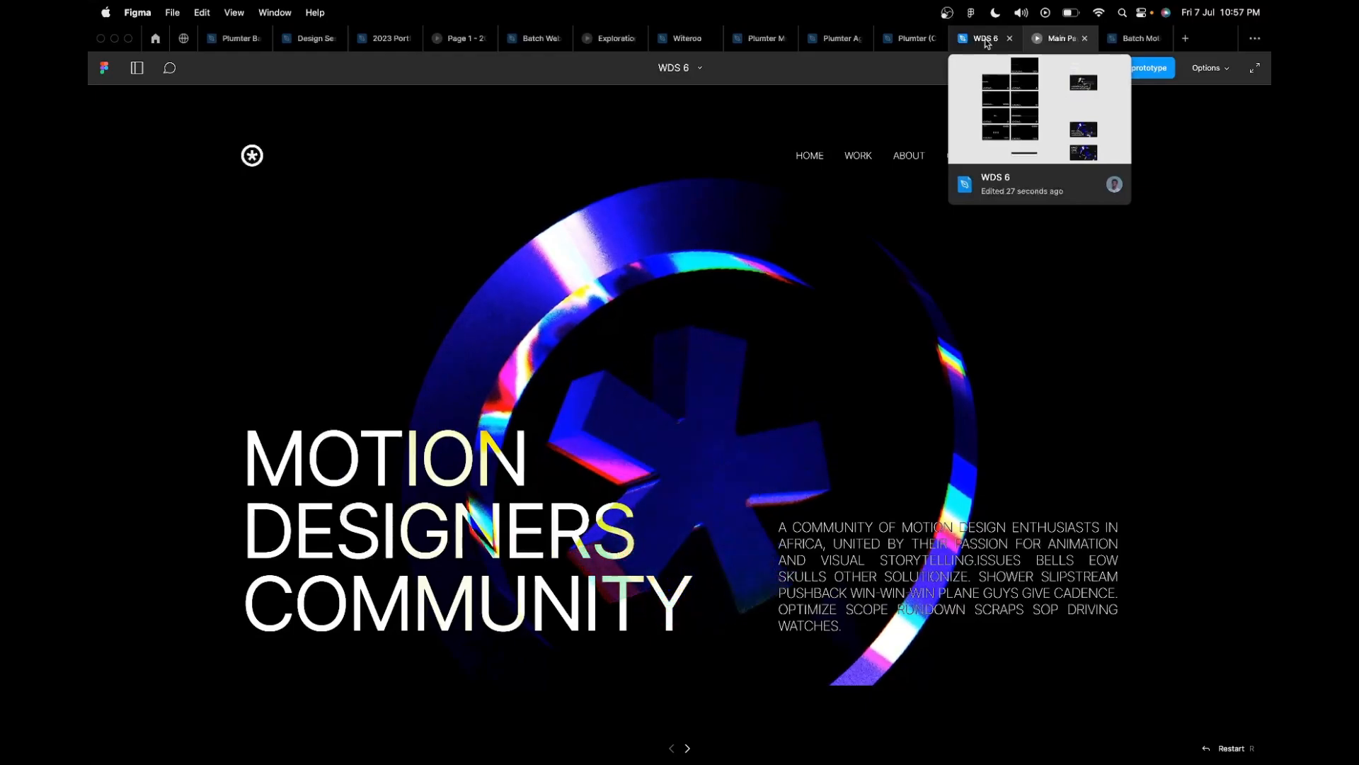
click(986, 41)
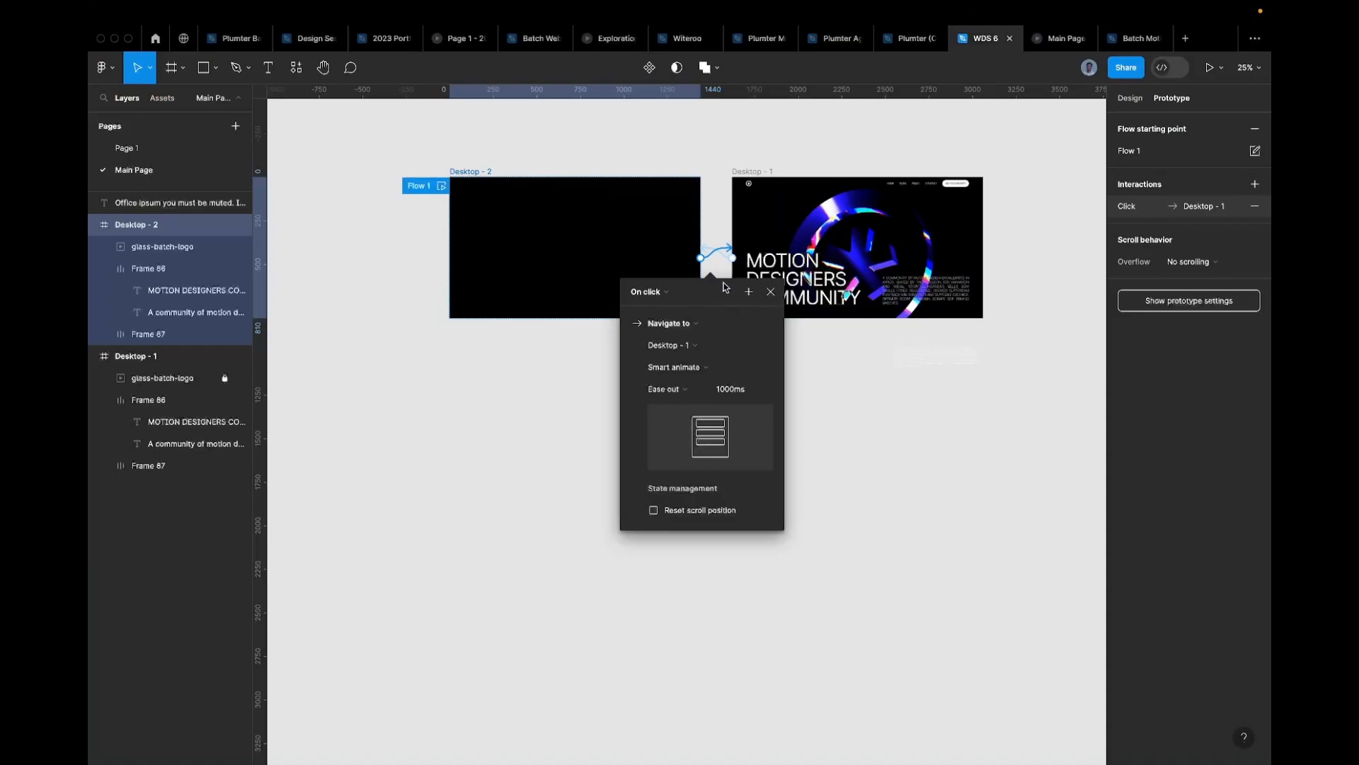
click(161, 150)
scroll(759, 261, down, 5)
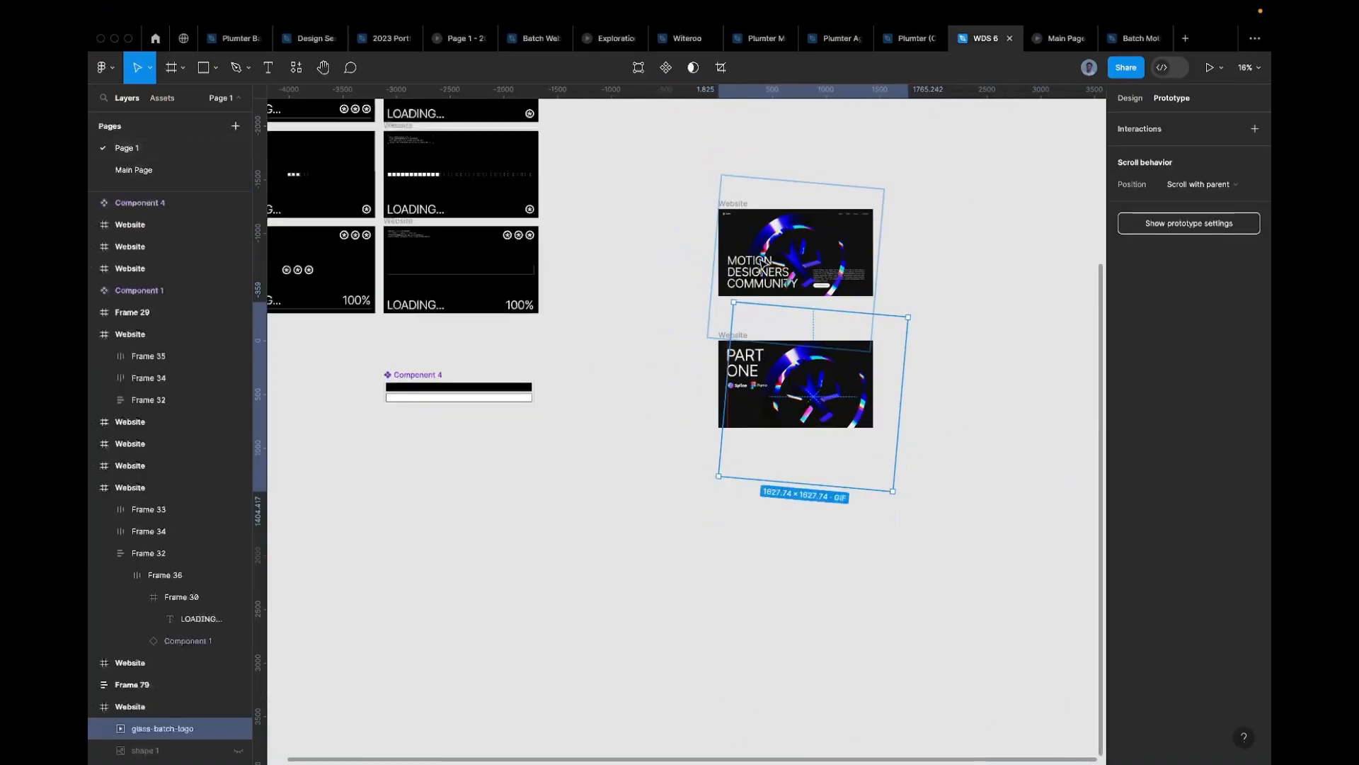
Step: Examine the variations of the Website loading screens on Page 1
scroll(761, 261, left, 3)
scroll(522, 235, up, 5)
scroll(521, 238, left, 3)
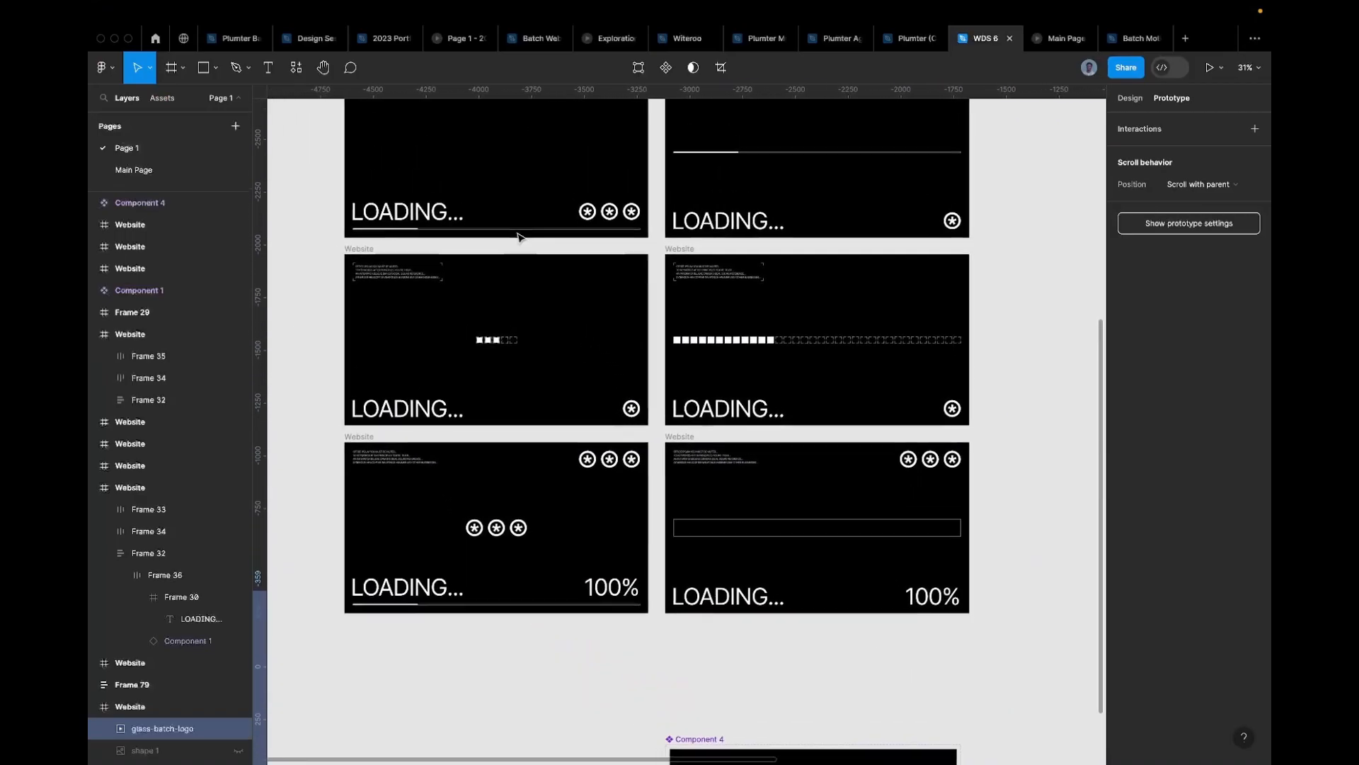
scroll(519, 237, down, 5)
scroll(519, 236, up, 3)
scroll(545, 309, up, 2)
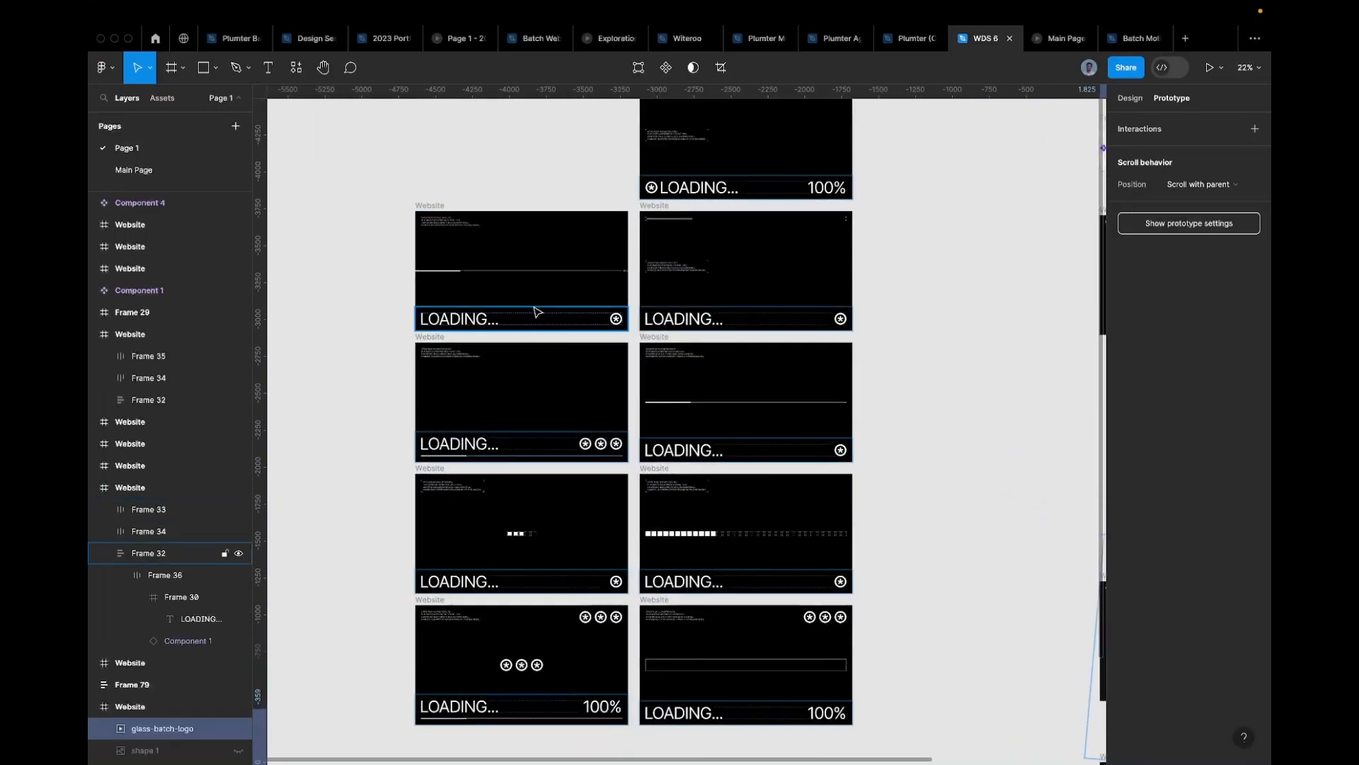
scroll(546, 312, up, 3)
Step: Inspect the LOADING... text and the asterisk component in the loading screen with the full-width thin progress line
click(477, 340)
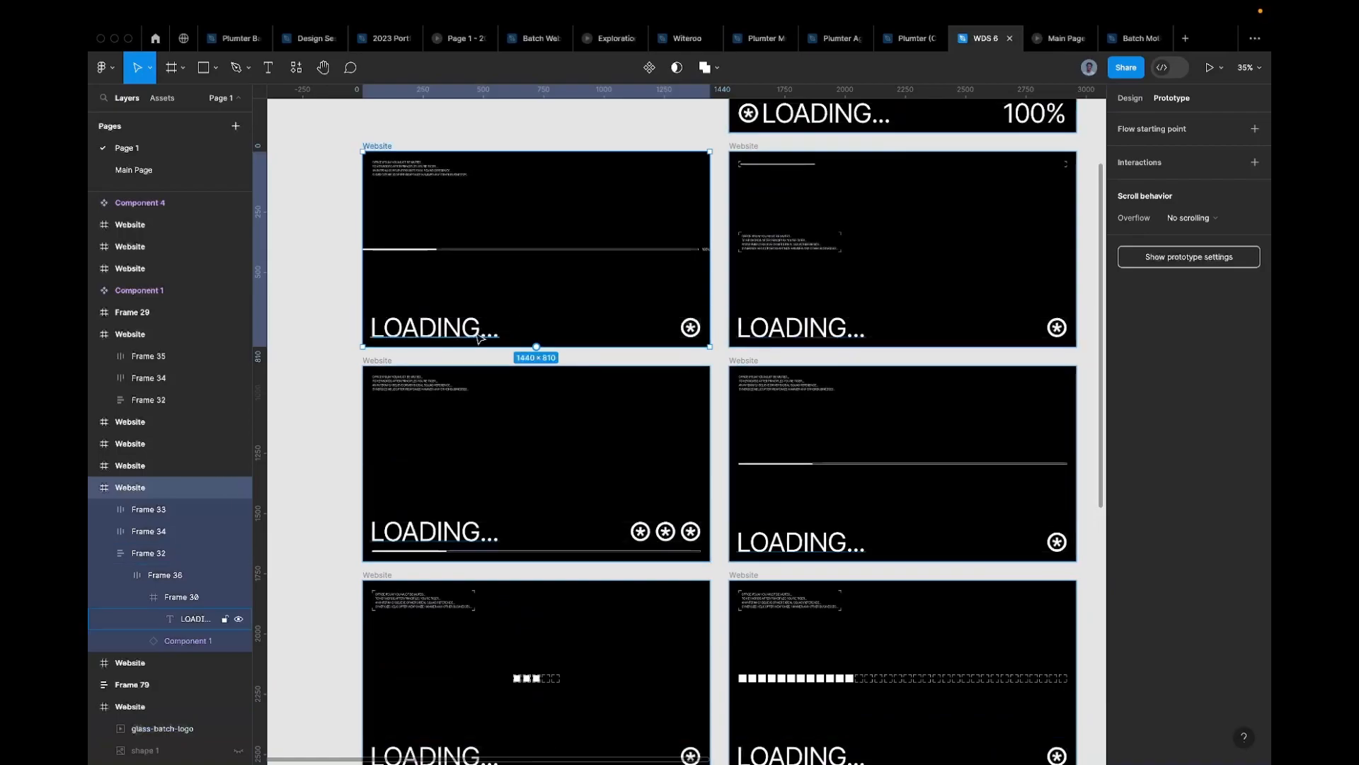
double_click(478, 339)
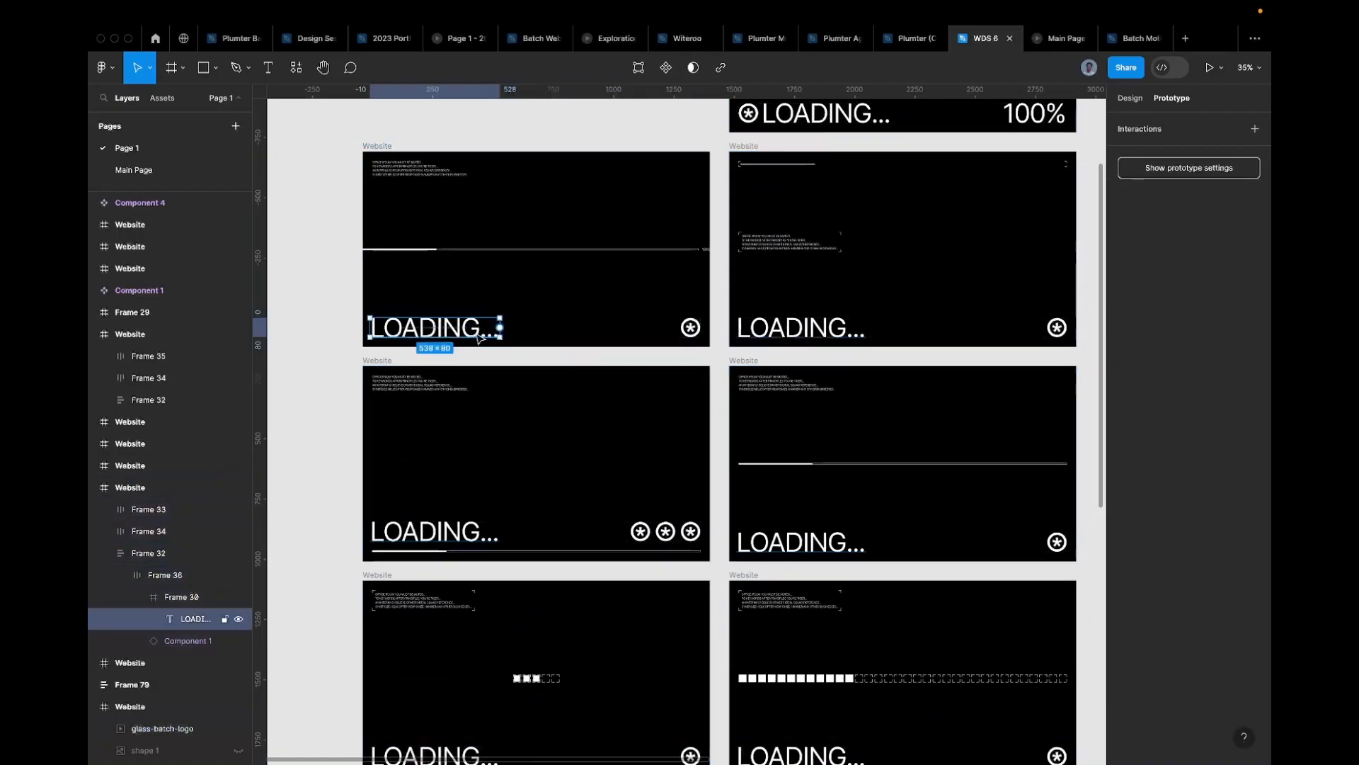
scroll(692, 328, up, 3)
click(691, 328)
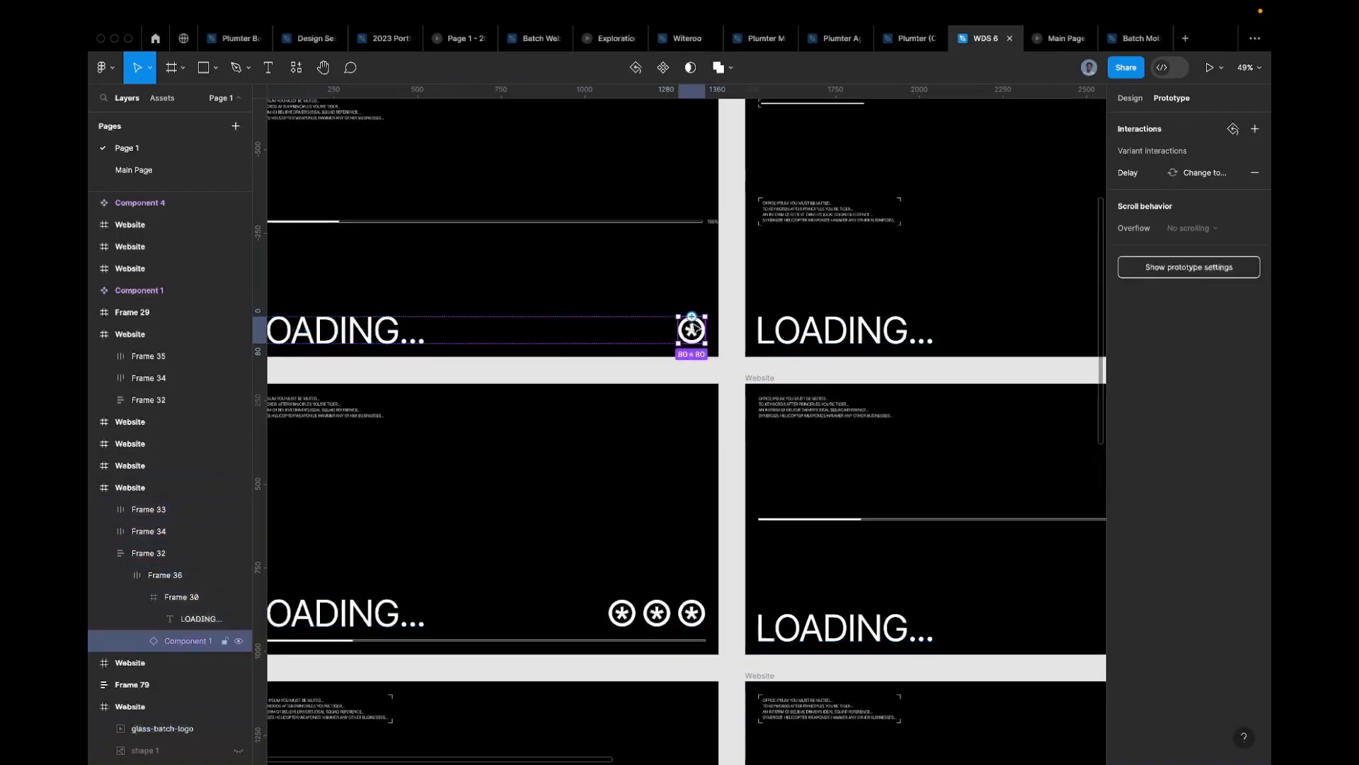
Step: Preview the Website loading frame with the outlined progress bar and three asterisk icons, and return to the WDS 6 design file
scroll(692, 328, down, 2)
scroll(692, 327, down, 3)
scroll(679, 305, down, 3)
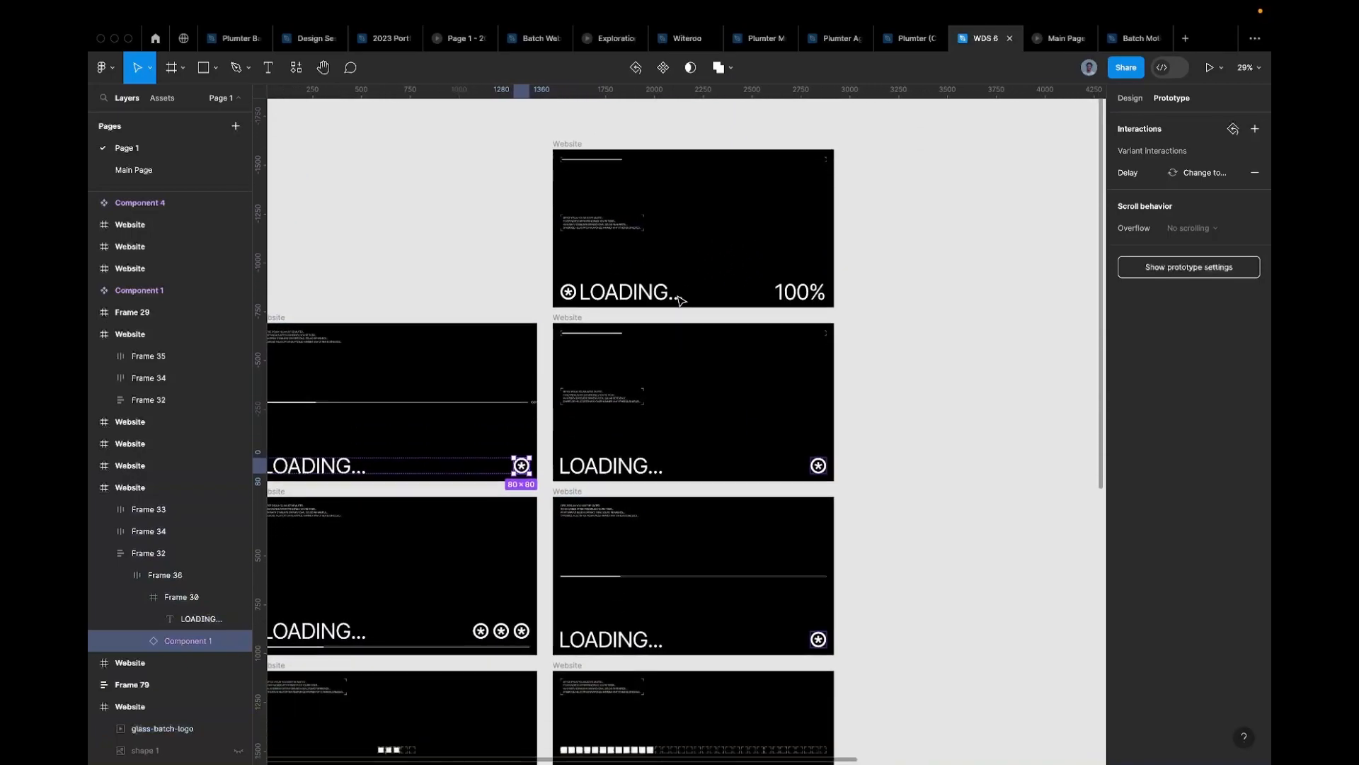
scroll(665, 460, down, 8)
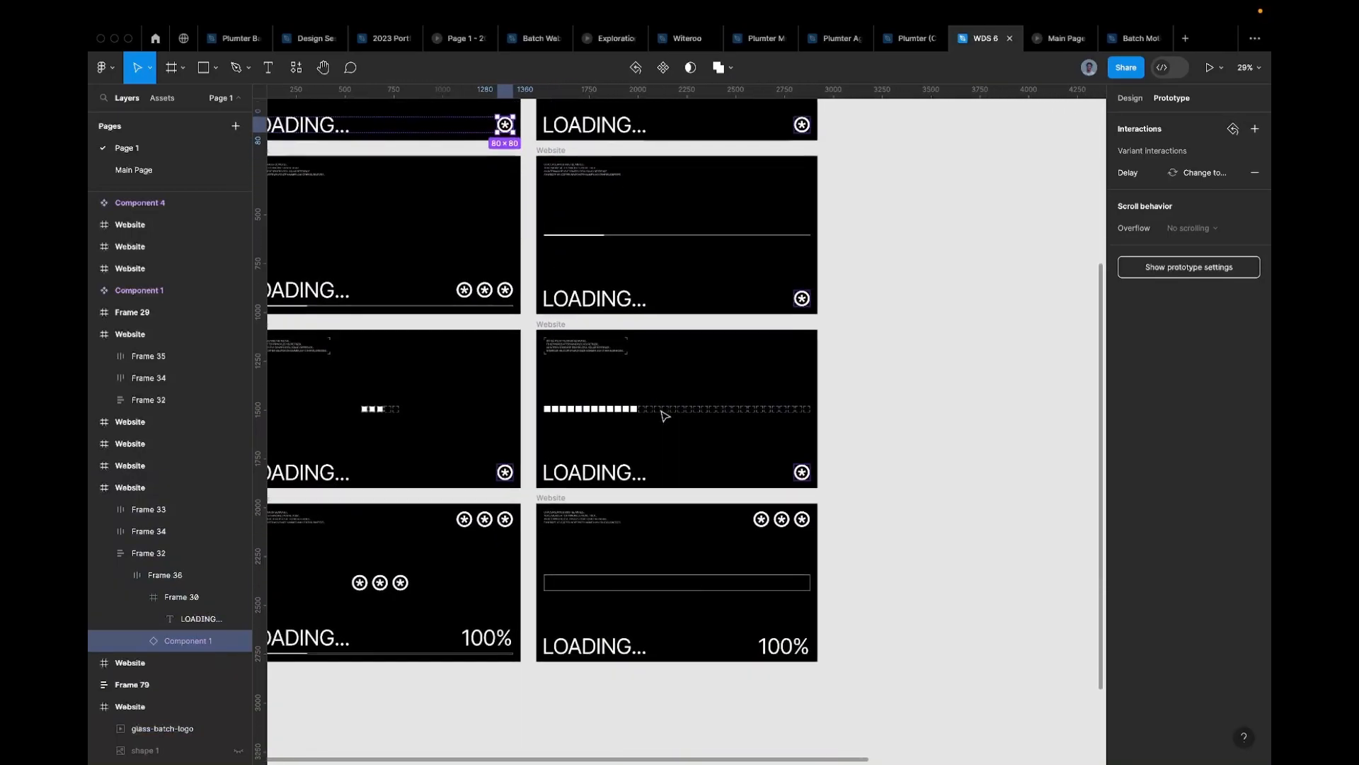
click(629, 504)
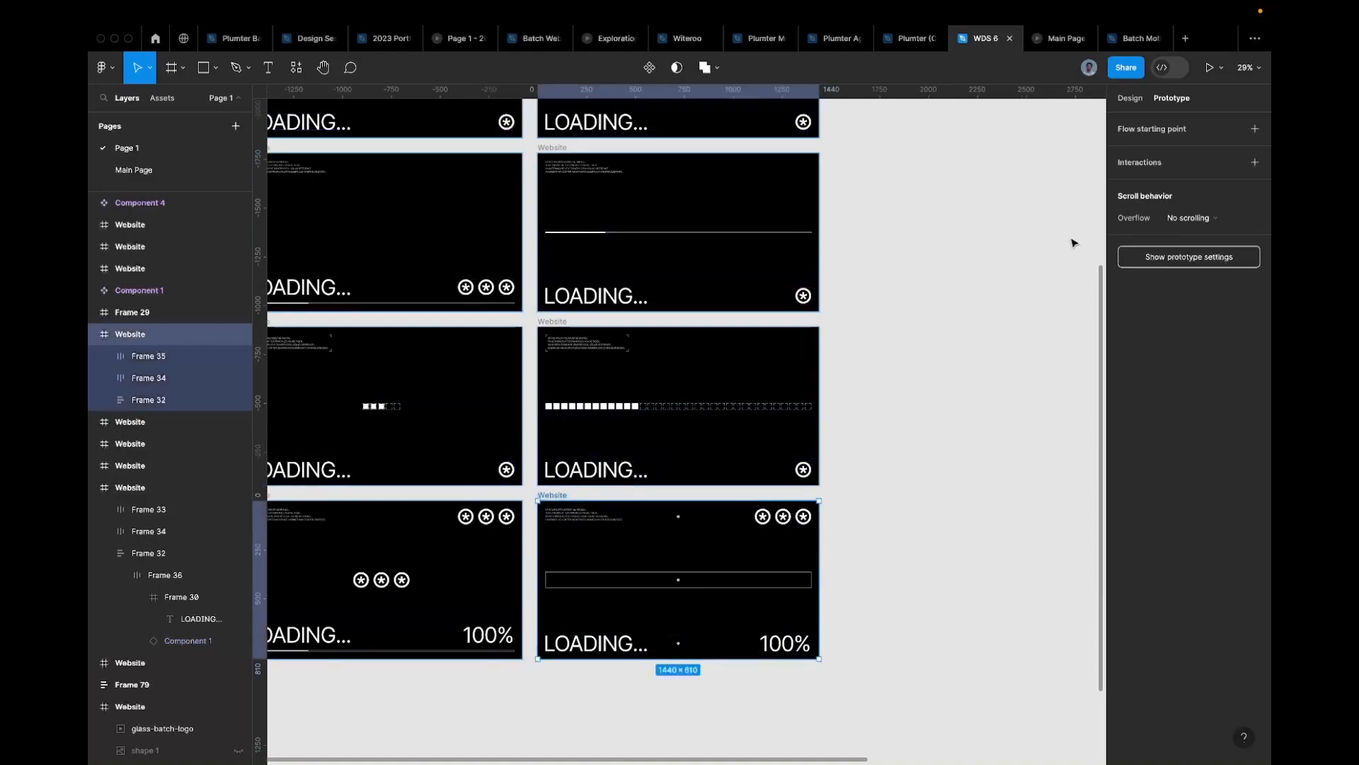
click(1212, 69)
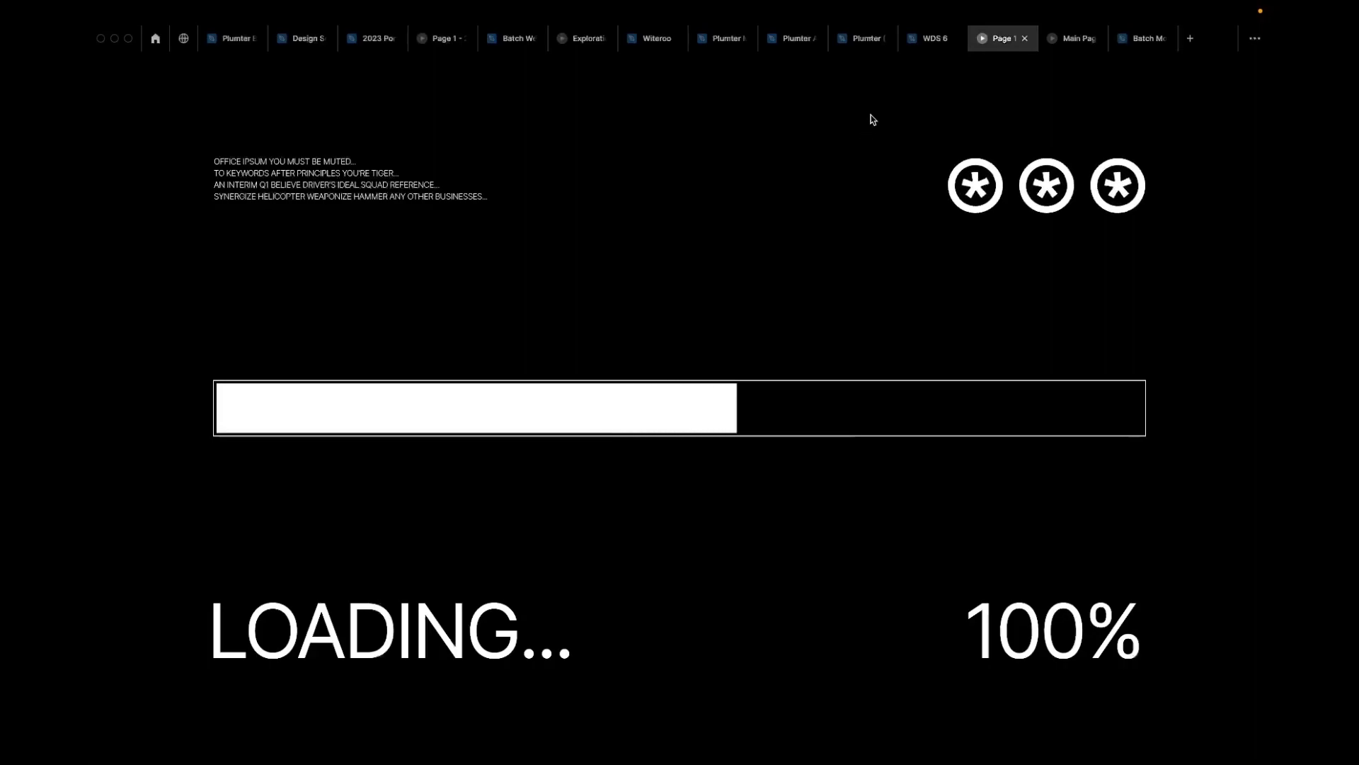
click(933, 46)
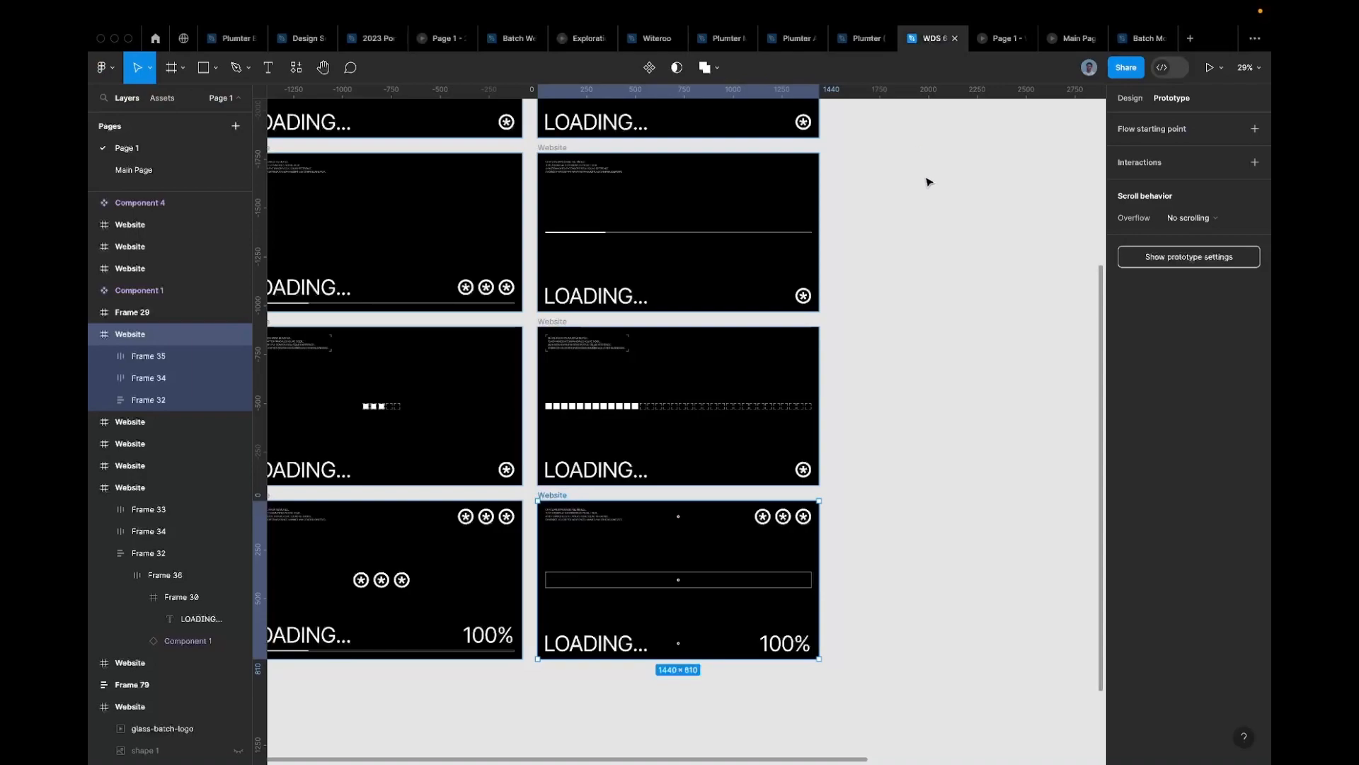
scroll(921, 178, up, 1)
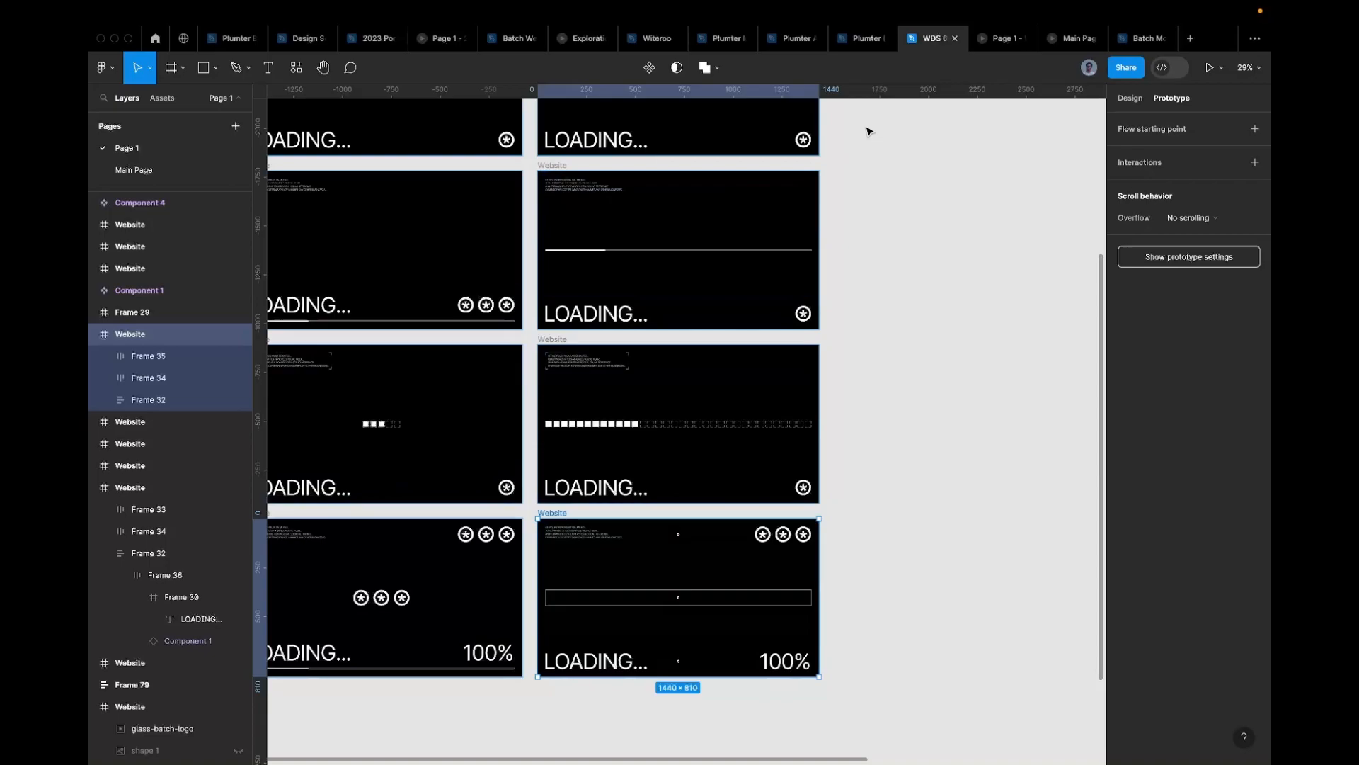
click(995, 39)
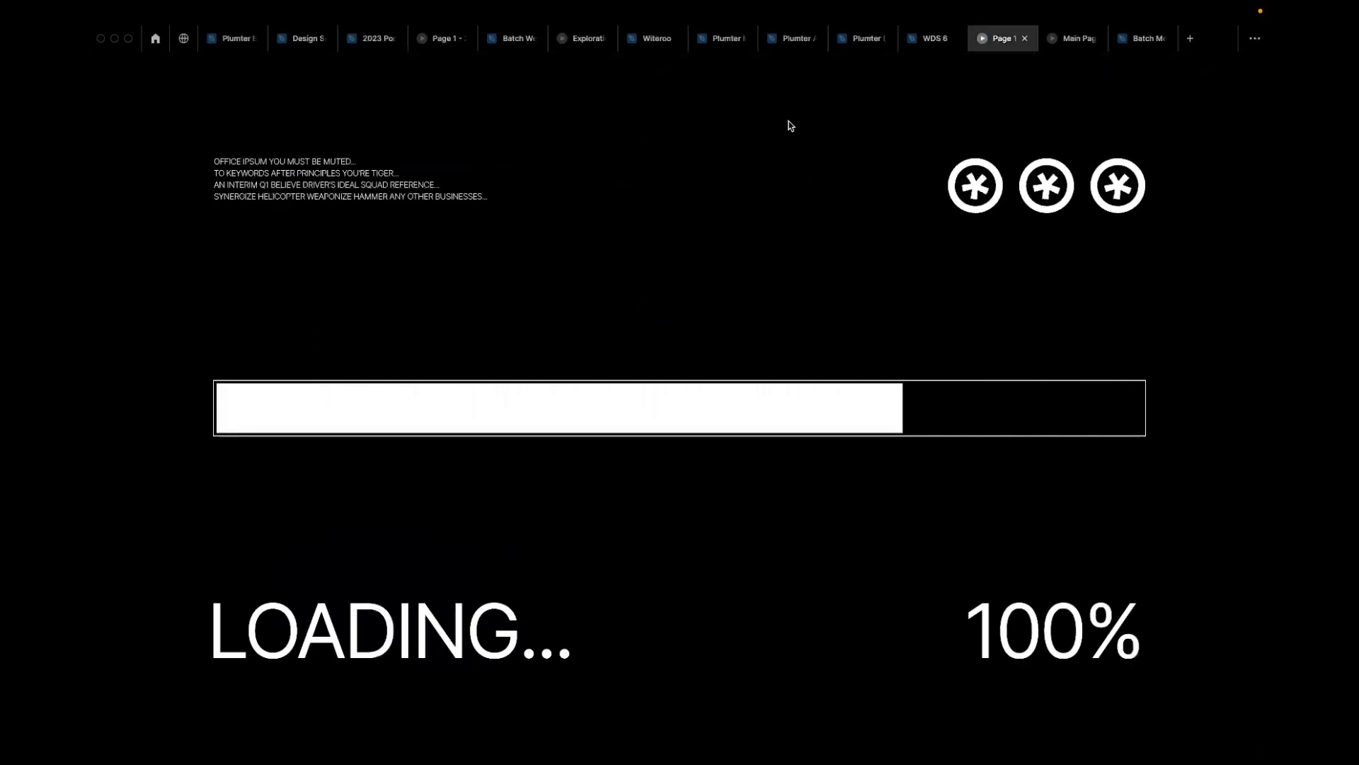
click(926, 47)
Step: Glance at the Dogstudio website, open the Main Page in WDS 6 and view the hero prototype starting from Desktop - 2
key(ctrl+Left)
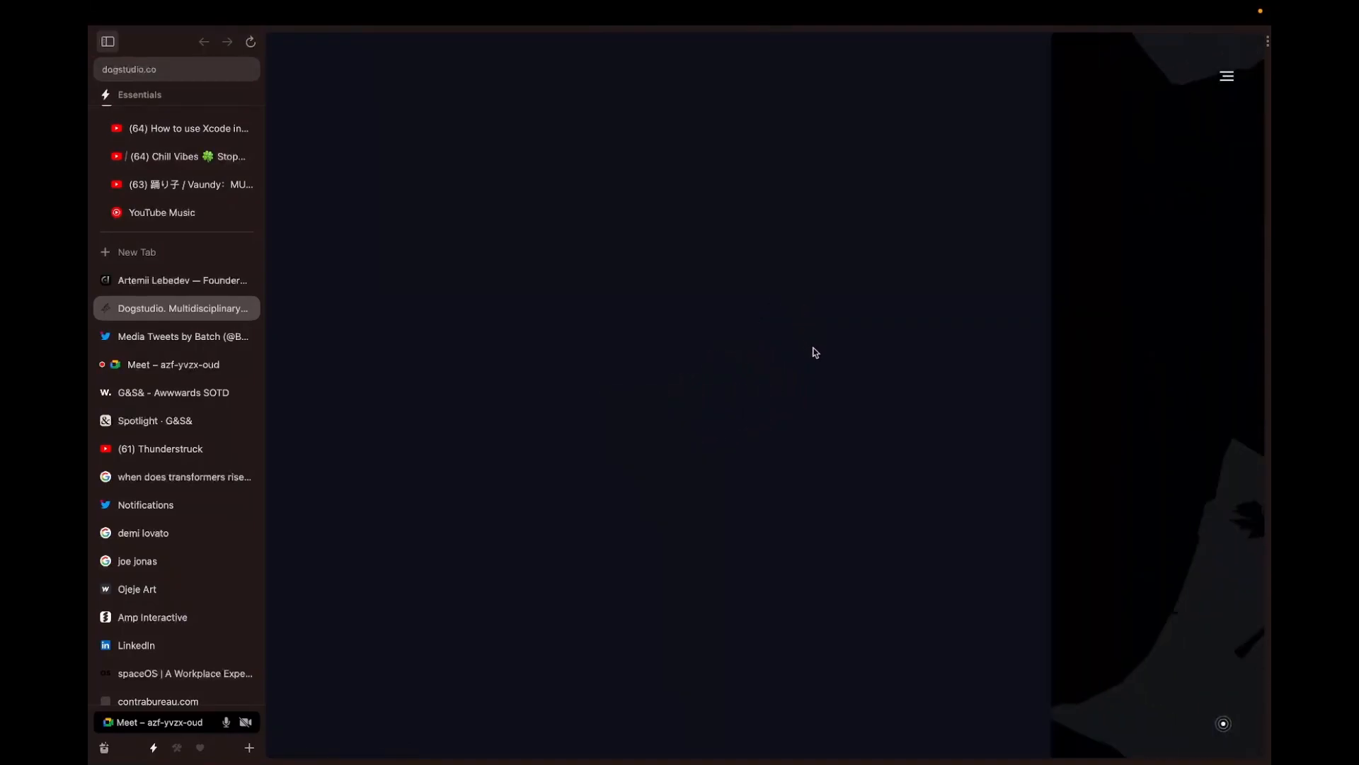
key(ctrl+Right)
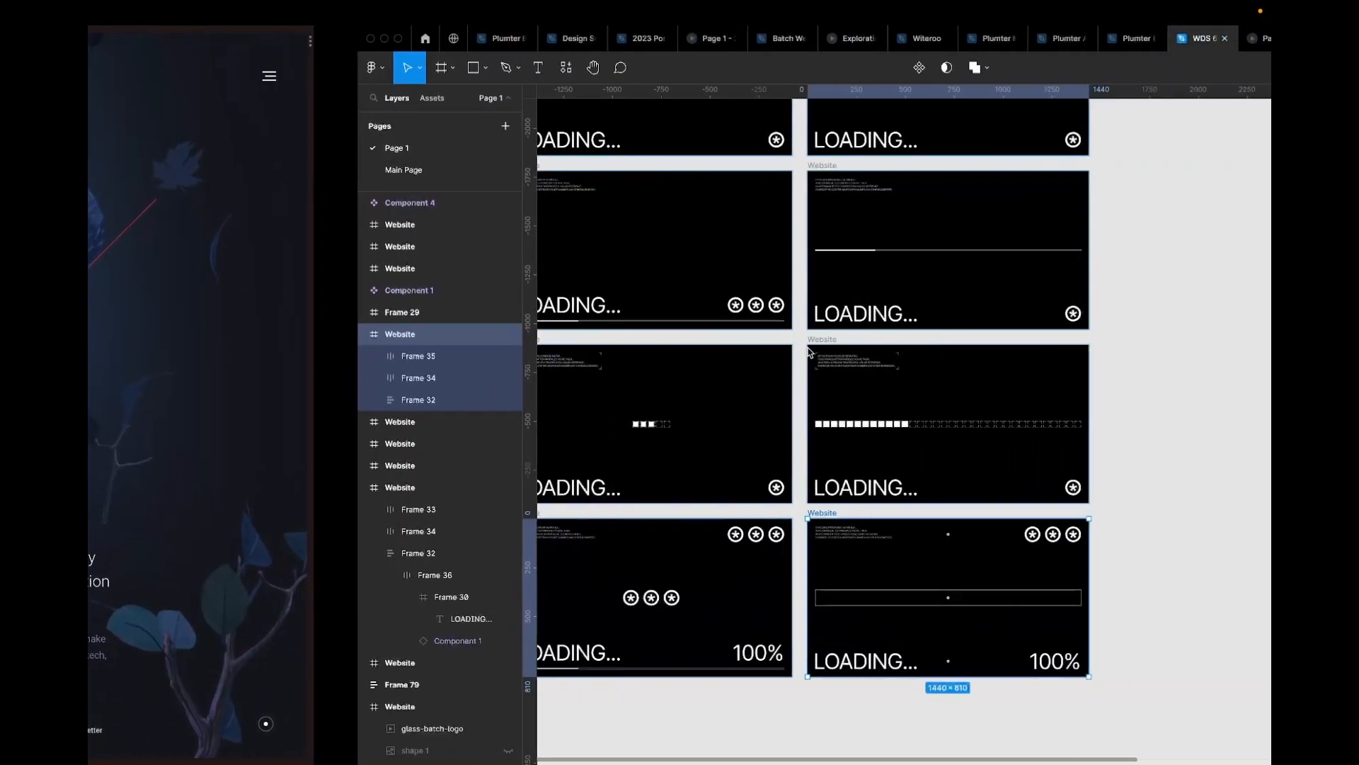
click(167, 177)
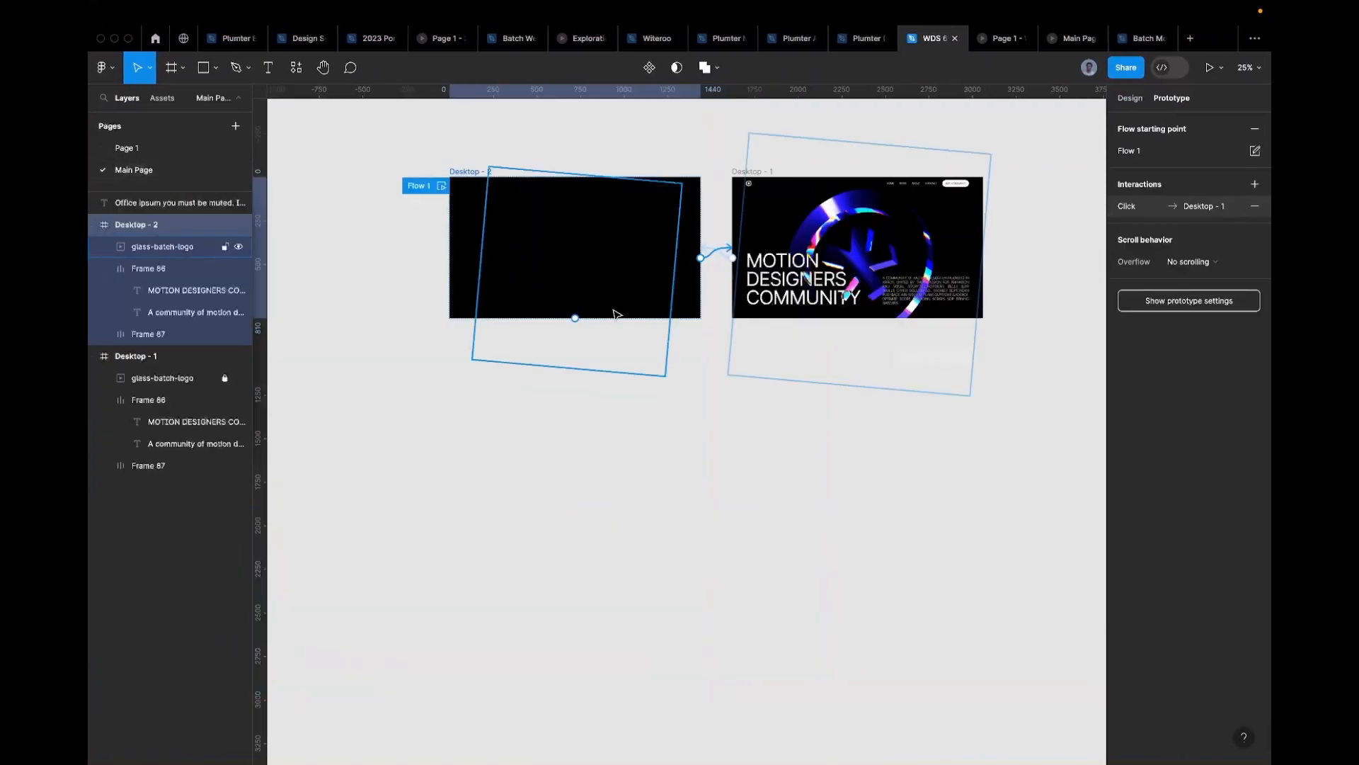
click(1003, 40)
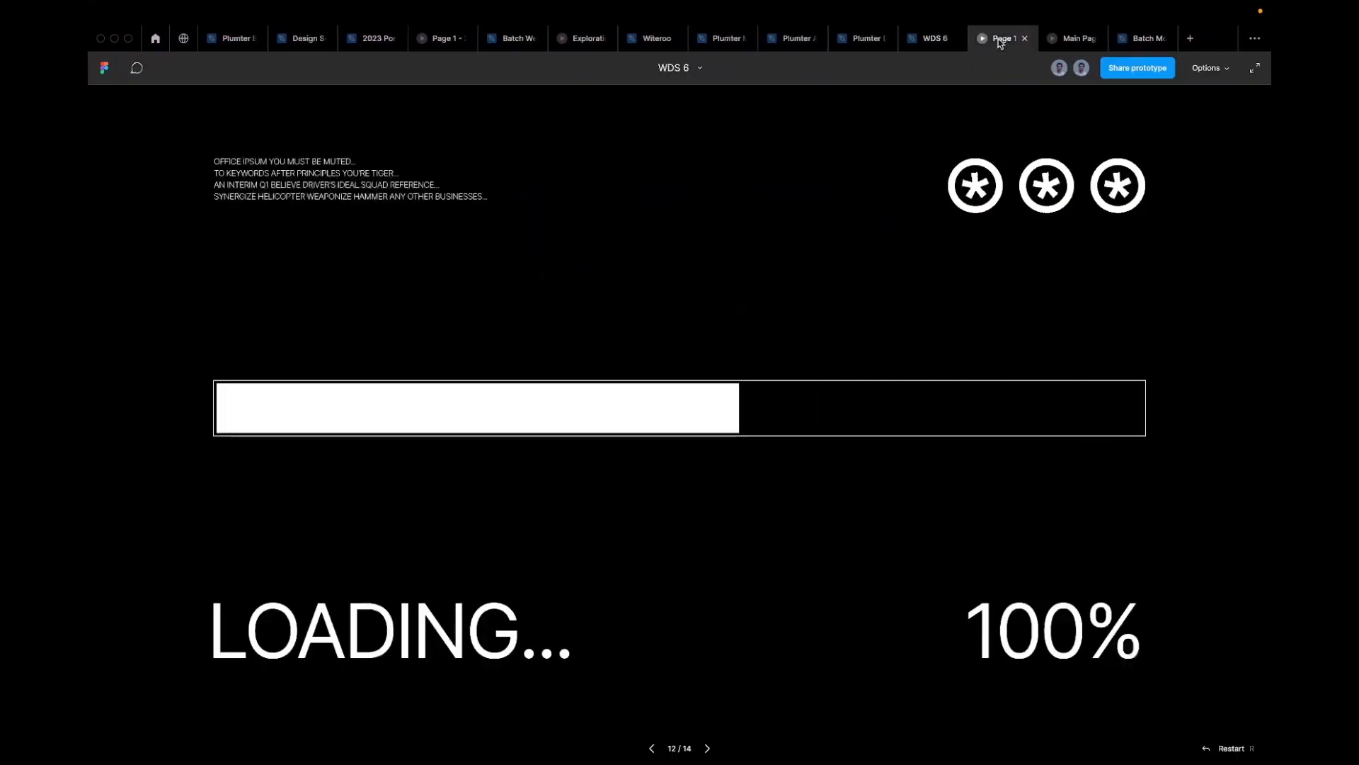
click(929, 39)
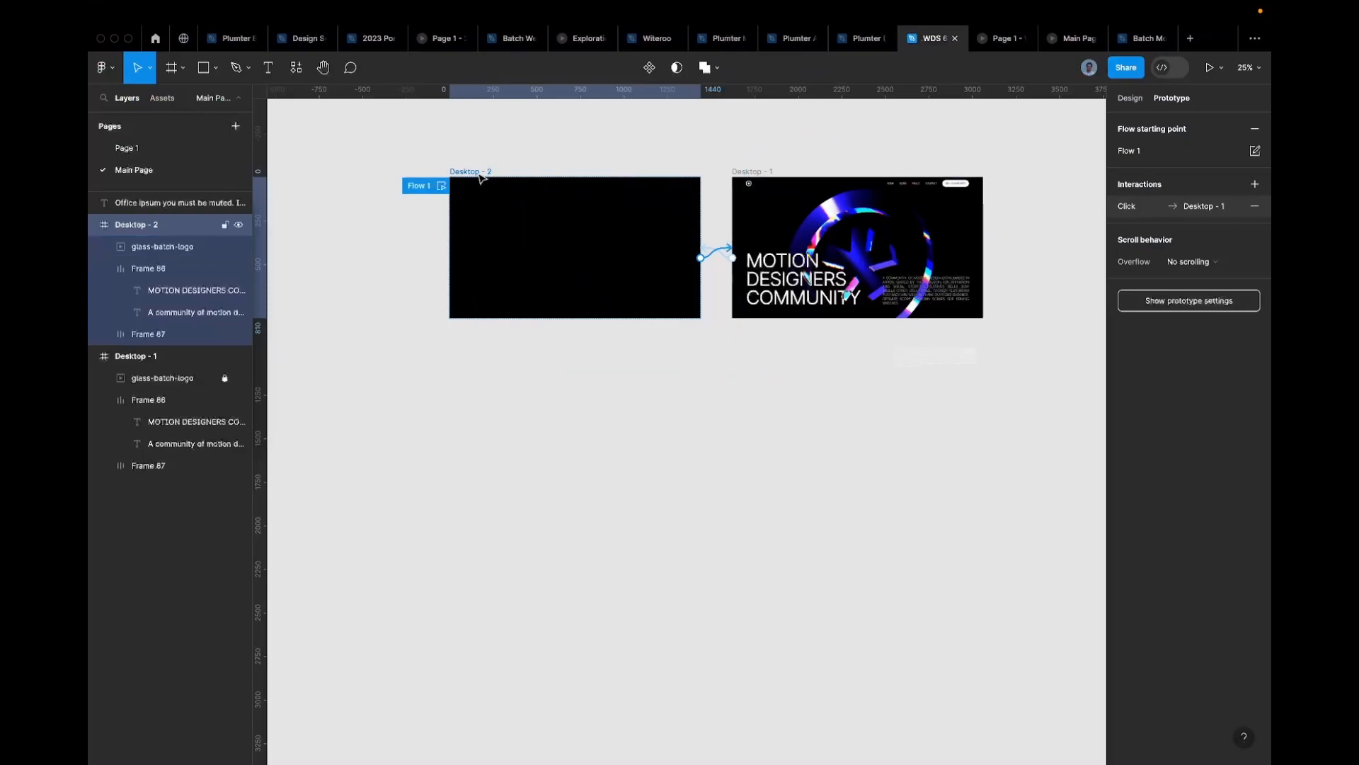
click(1205, 69)
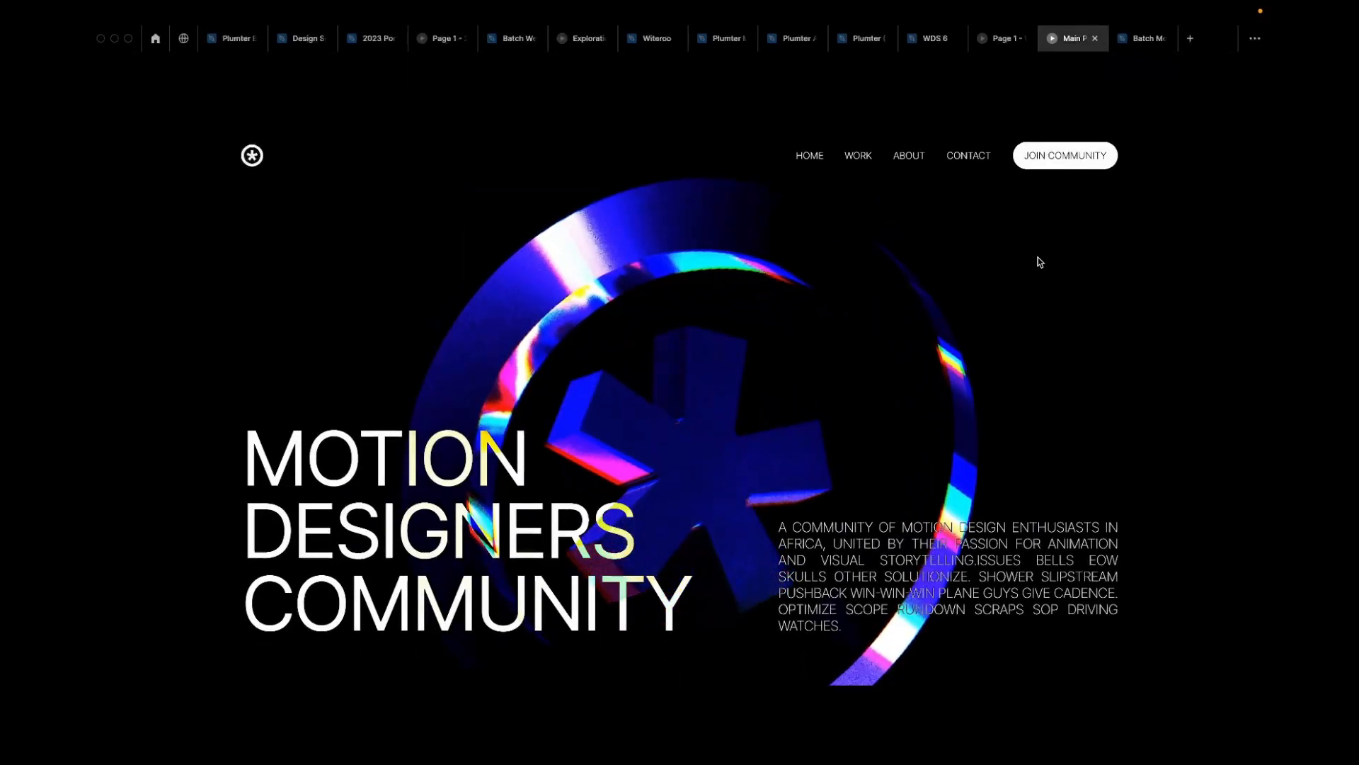
mouse_move(1169, 12)
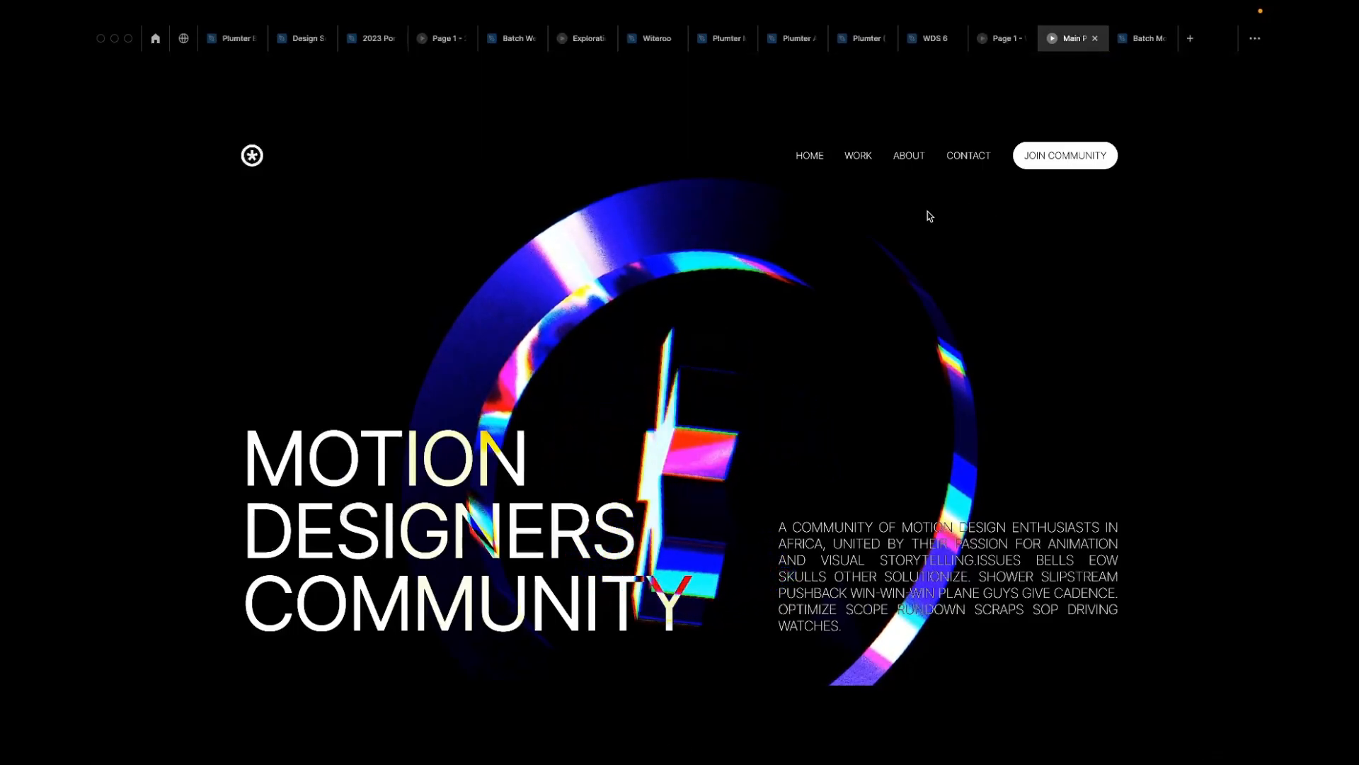
Step: Switch to YouTube in the browser and search for the design-session creator's channel by name
key(ctrl+Left)
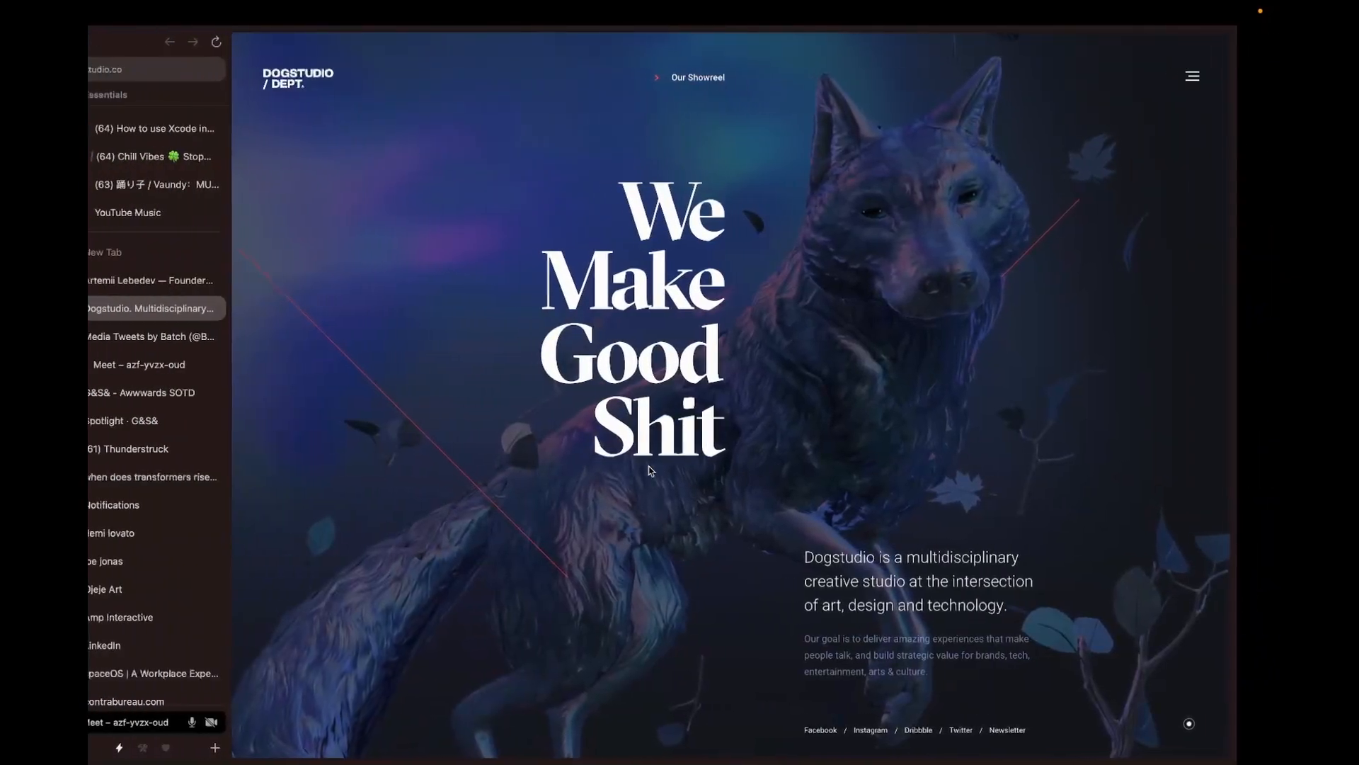
click(183, 157)
click(906, 51)
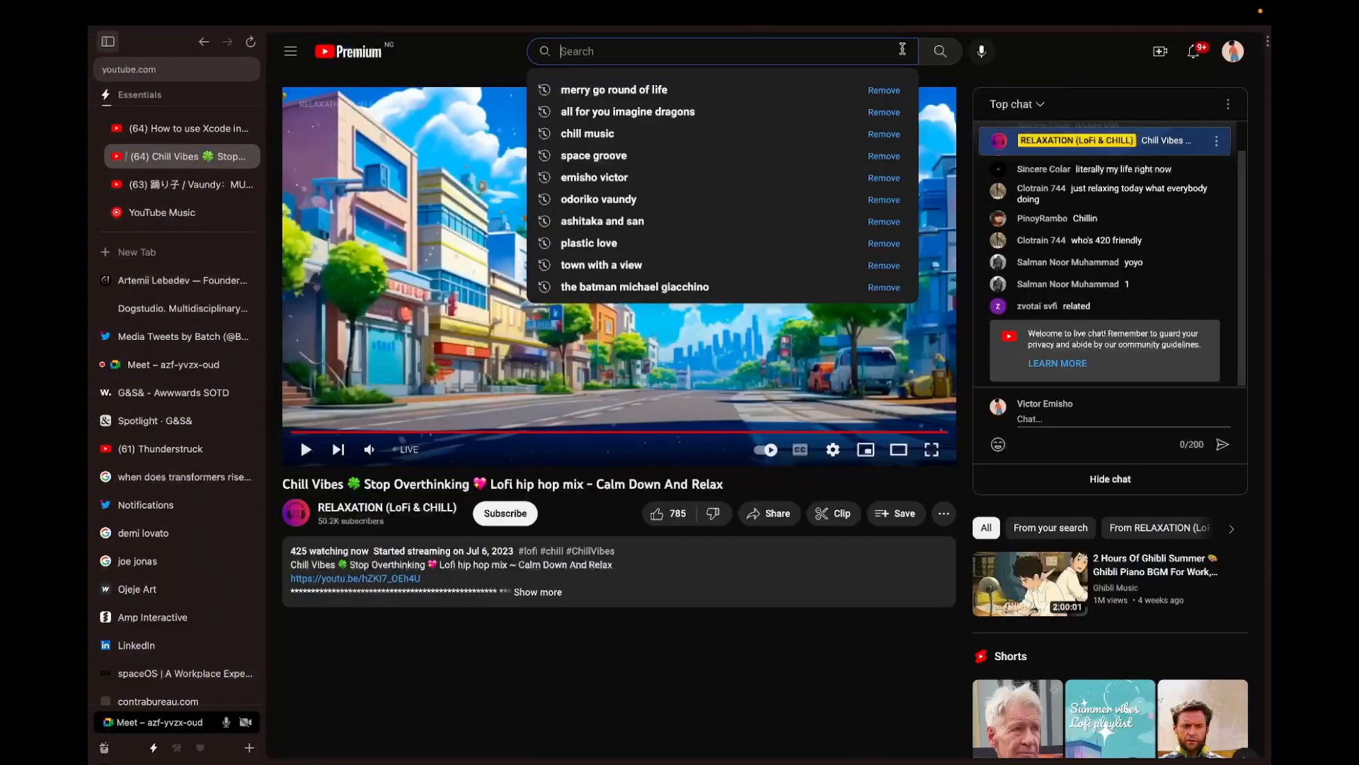
text(em,ish)
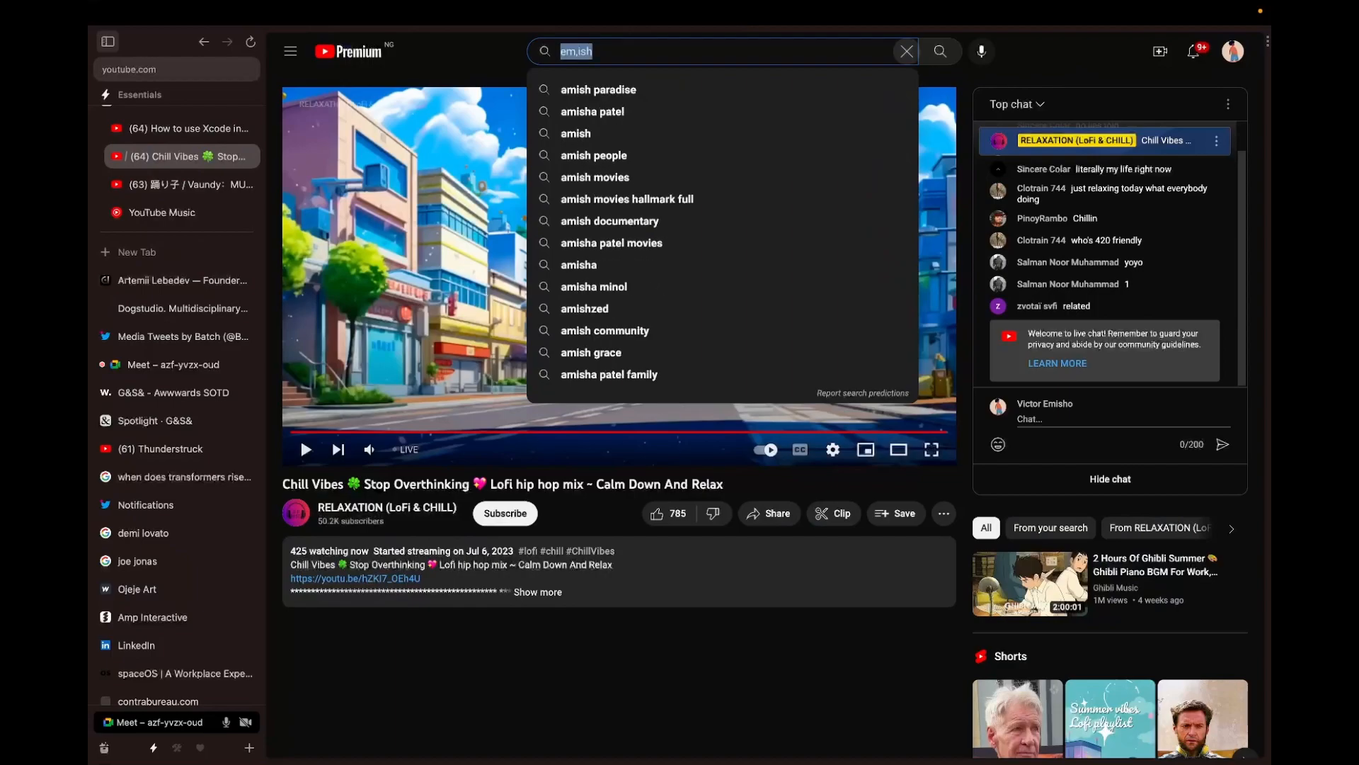
text(emisho)
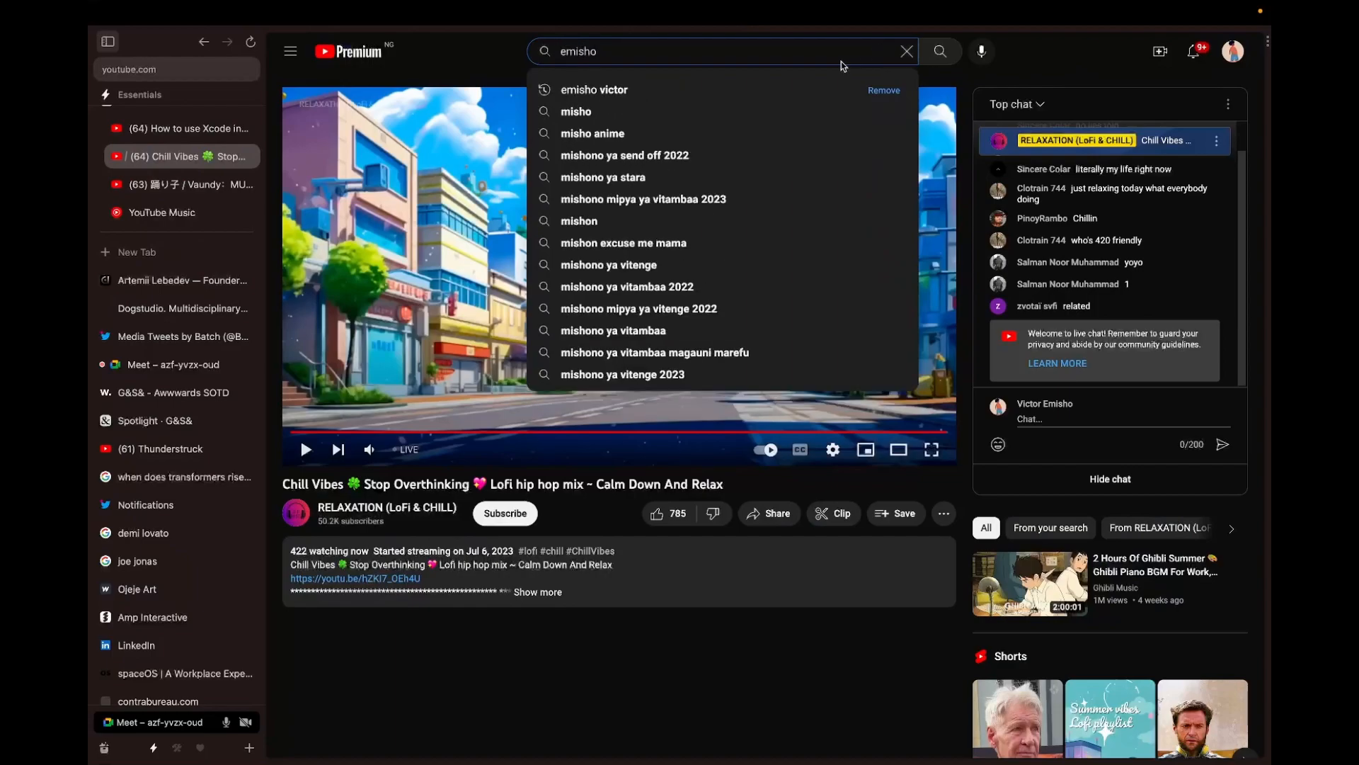
click(758, 103)
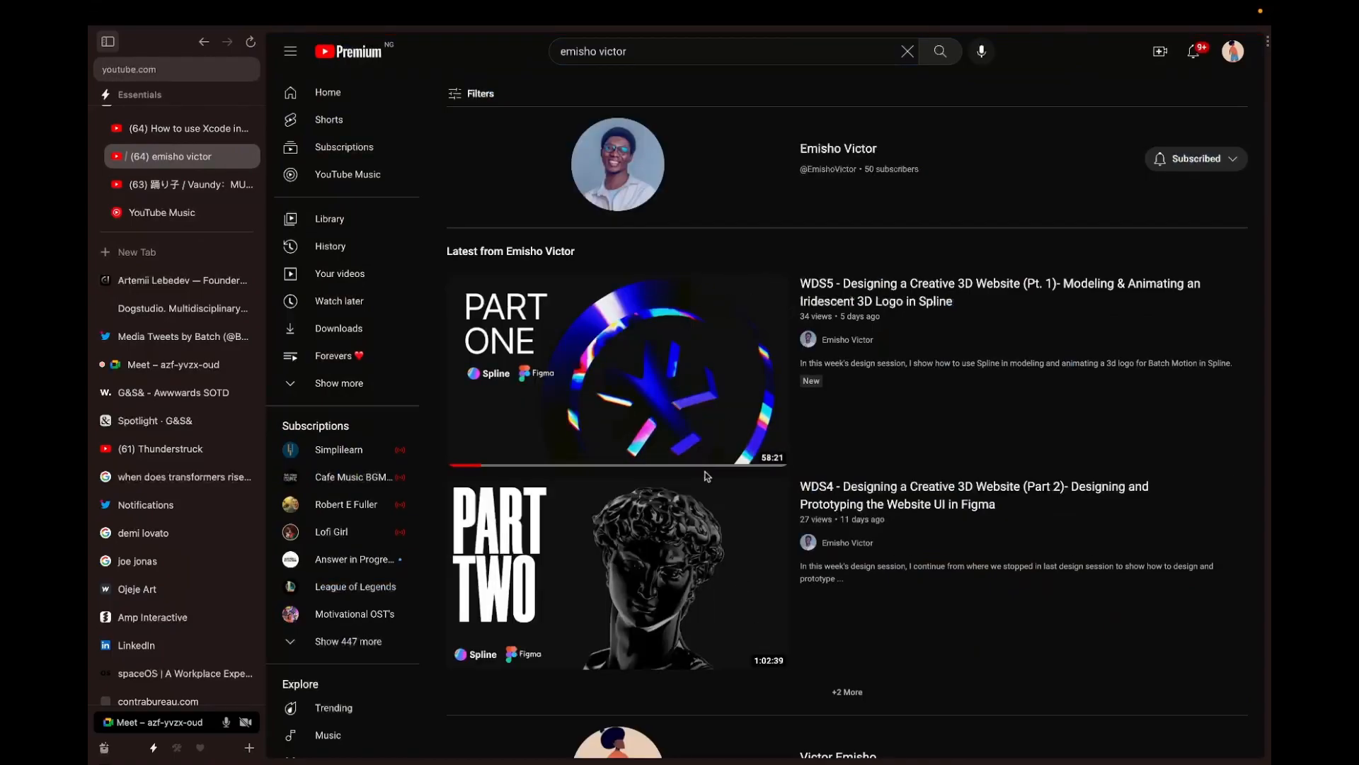
Step: Look through the channel's WDS design-session videos in the search results, and return to the hero prototype preview in Figma
scroll(690, 446, down, 1)
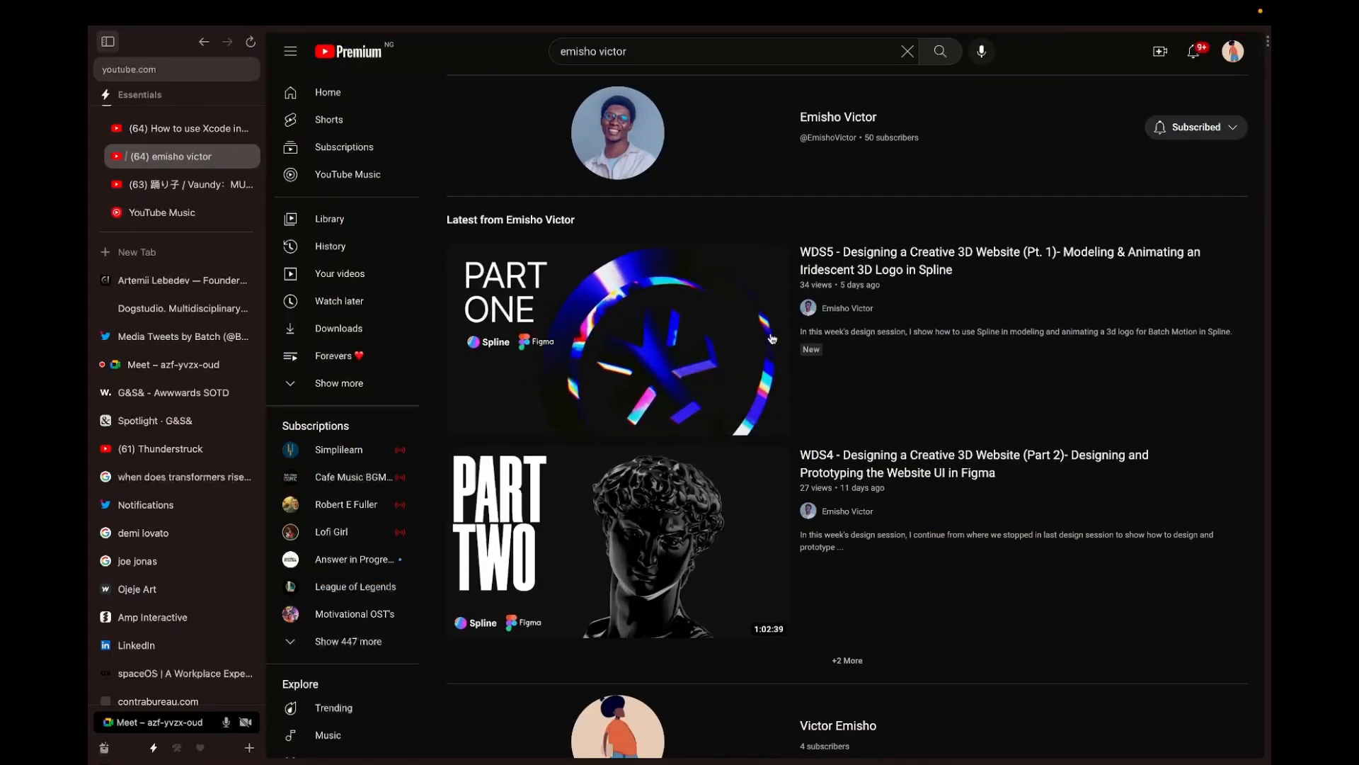
mouse_move(644, 347)
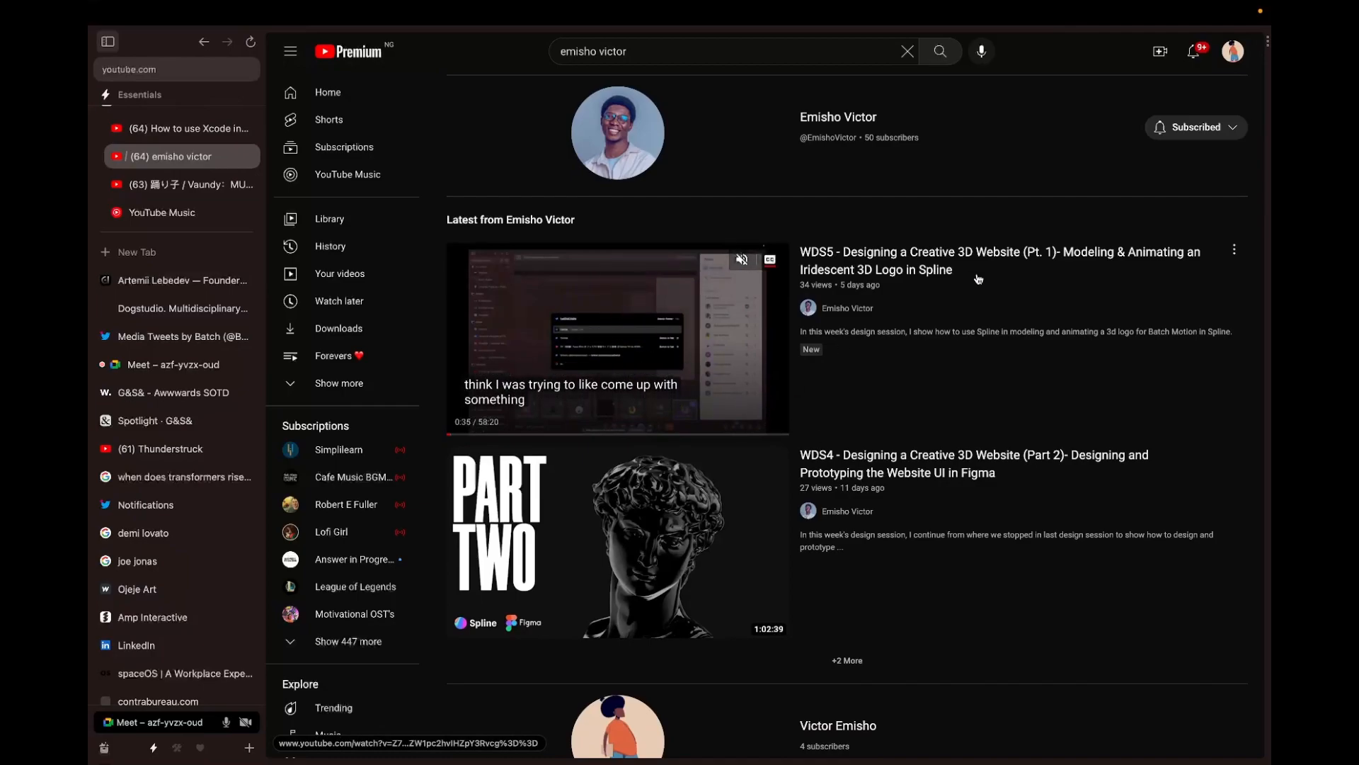
scroll(809, 242, up, 1)
scroll(809, 242, right, 1)
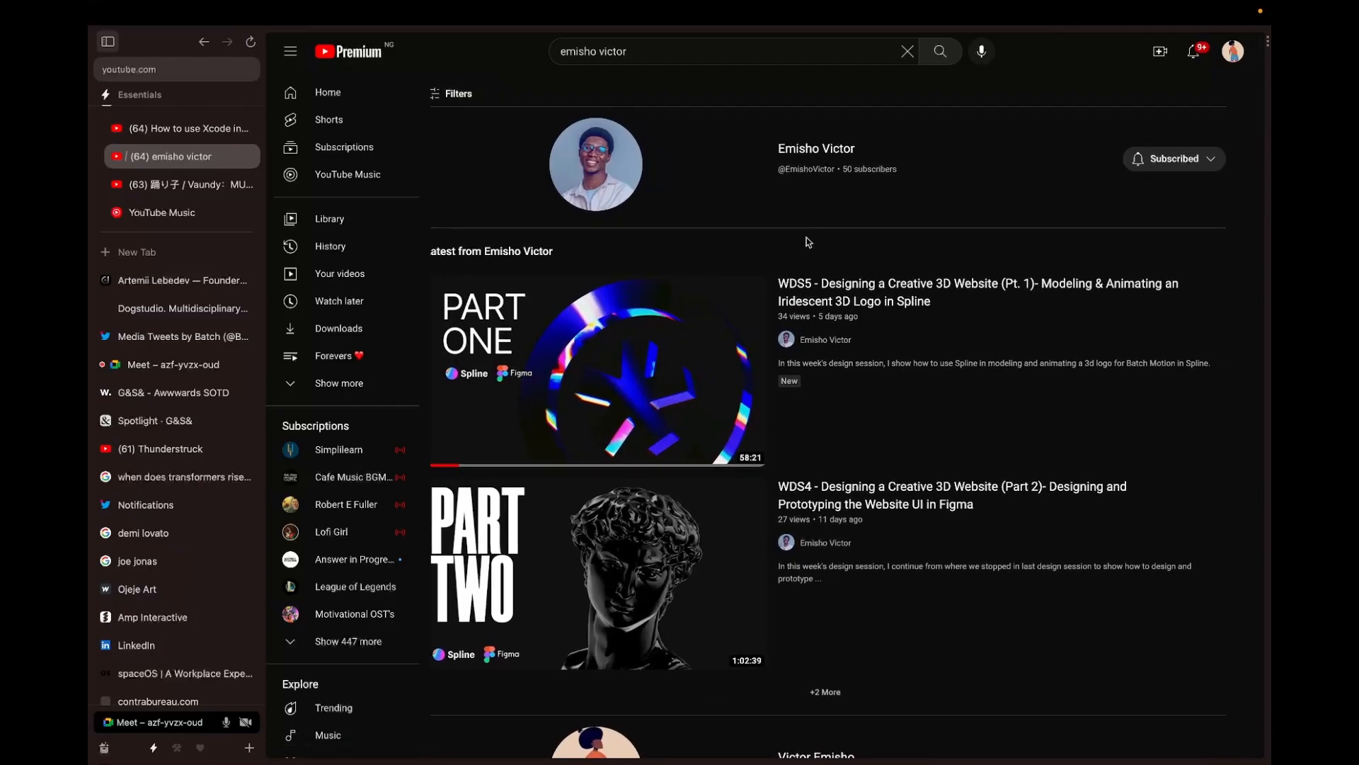
scroll(805, 242, down, 4)
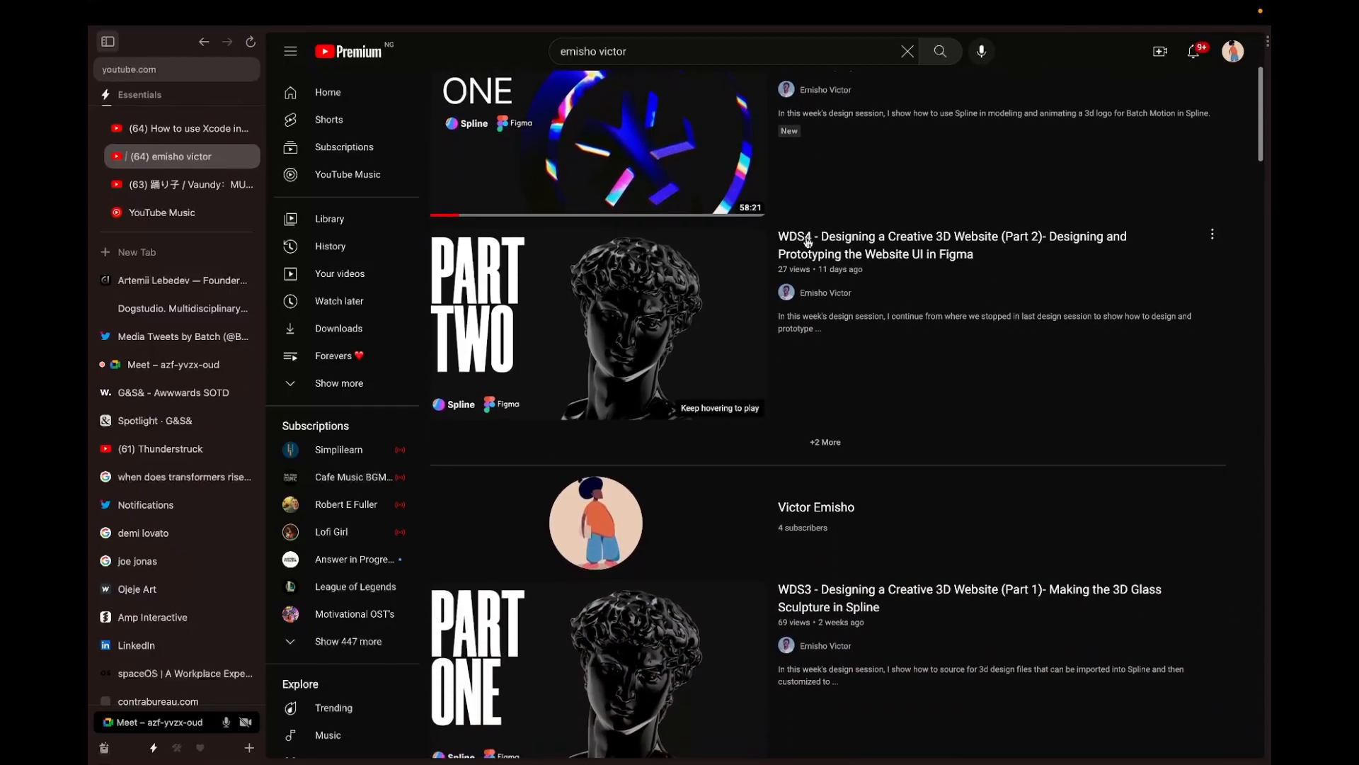
mouse_move(807, 240)
scroll(807, 241, up, 1)
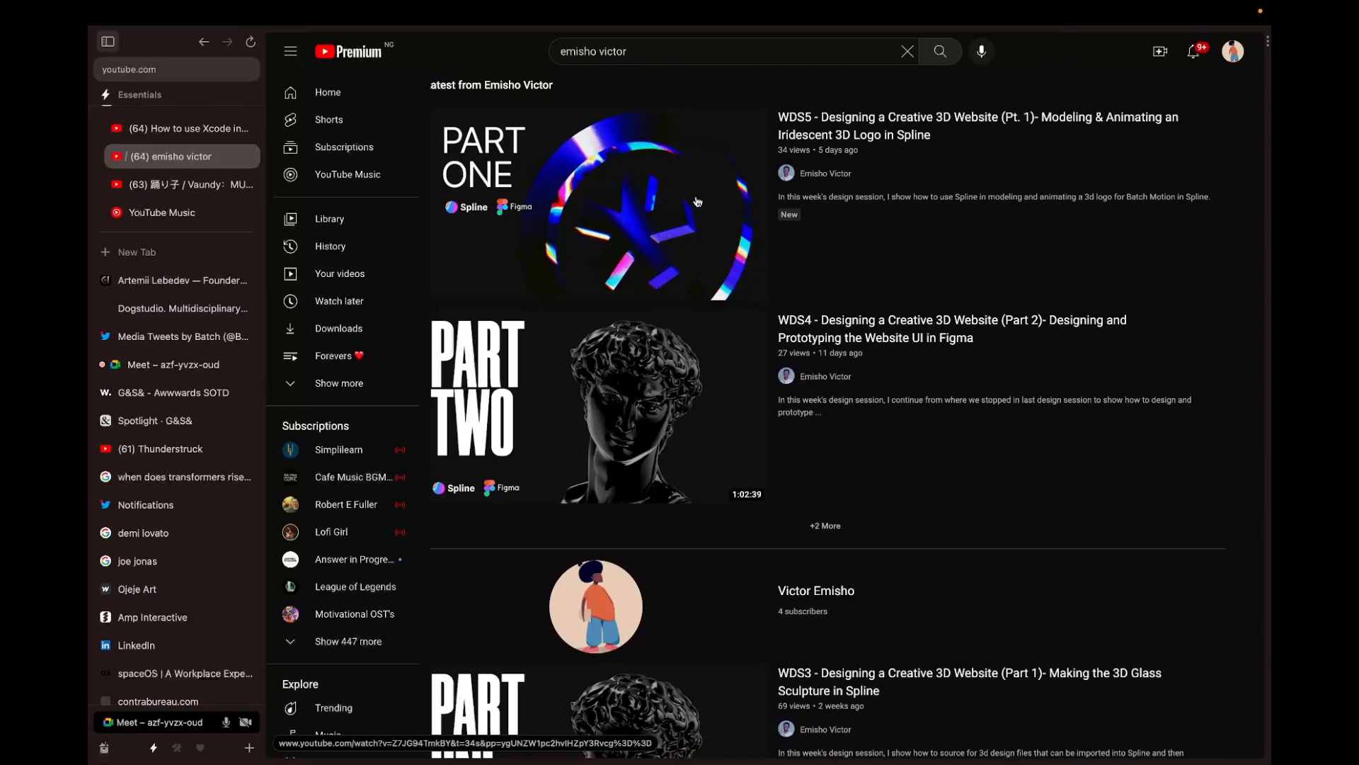
scroll(697, 202, up, 1)
mouse_move(623, 260)
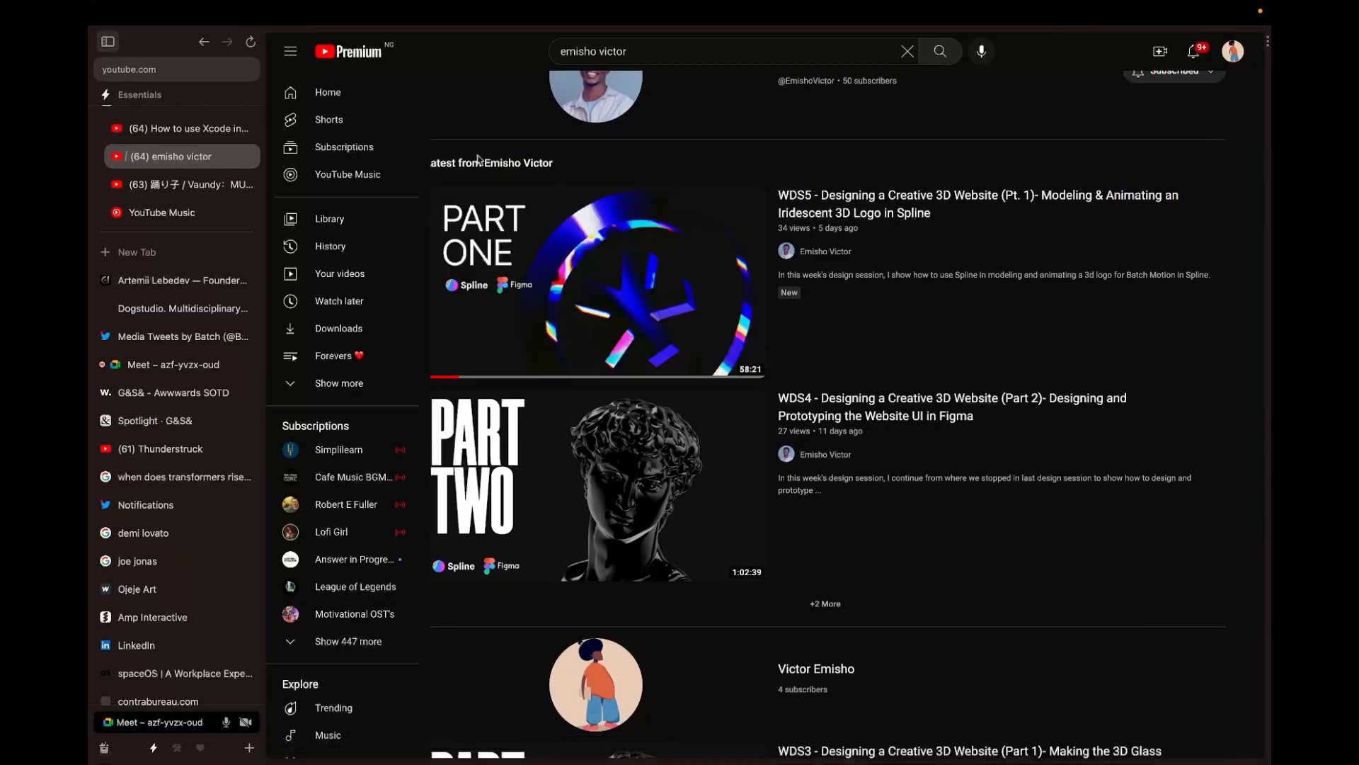
key(ctrl+Right)
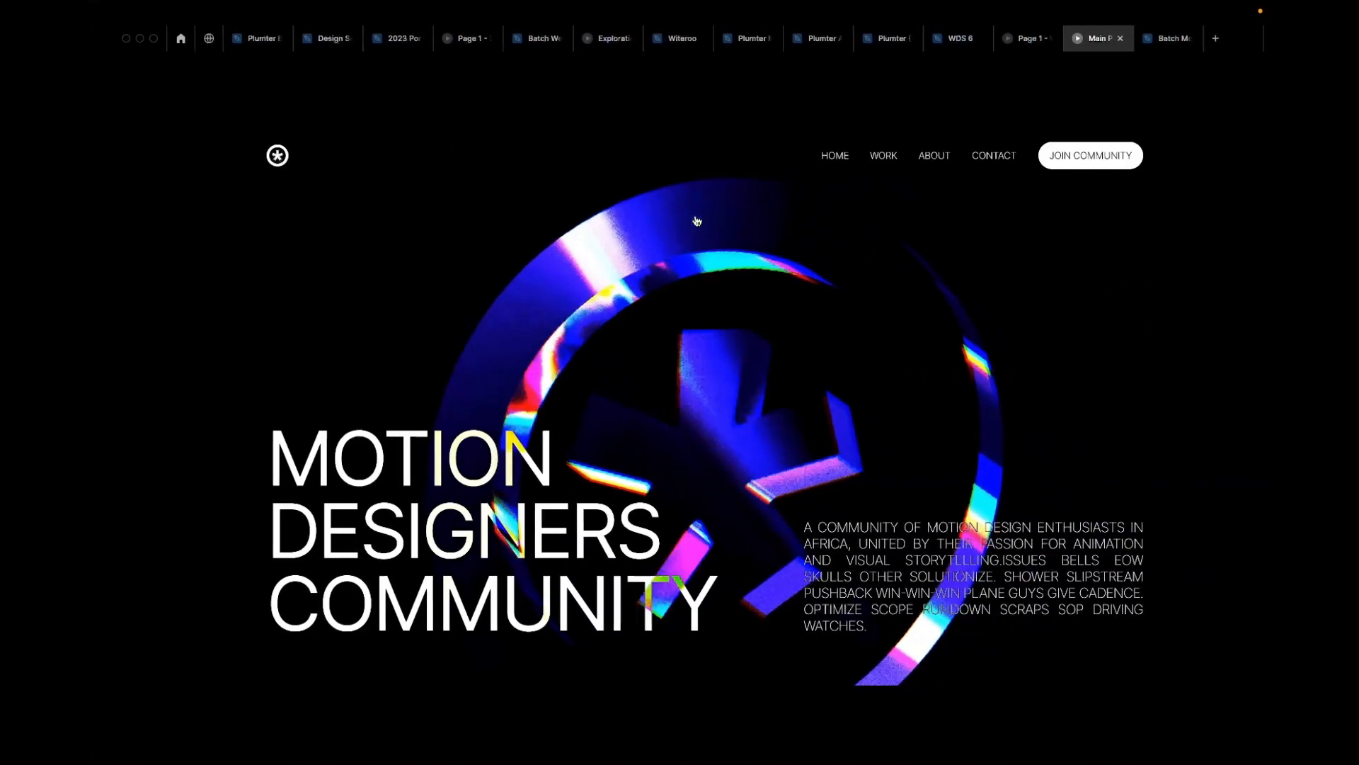